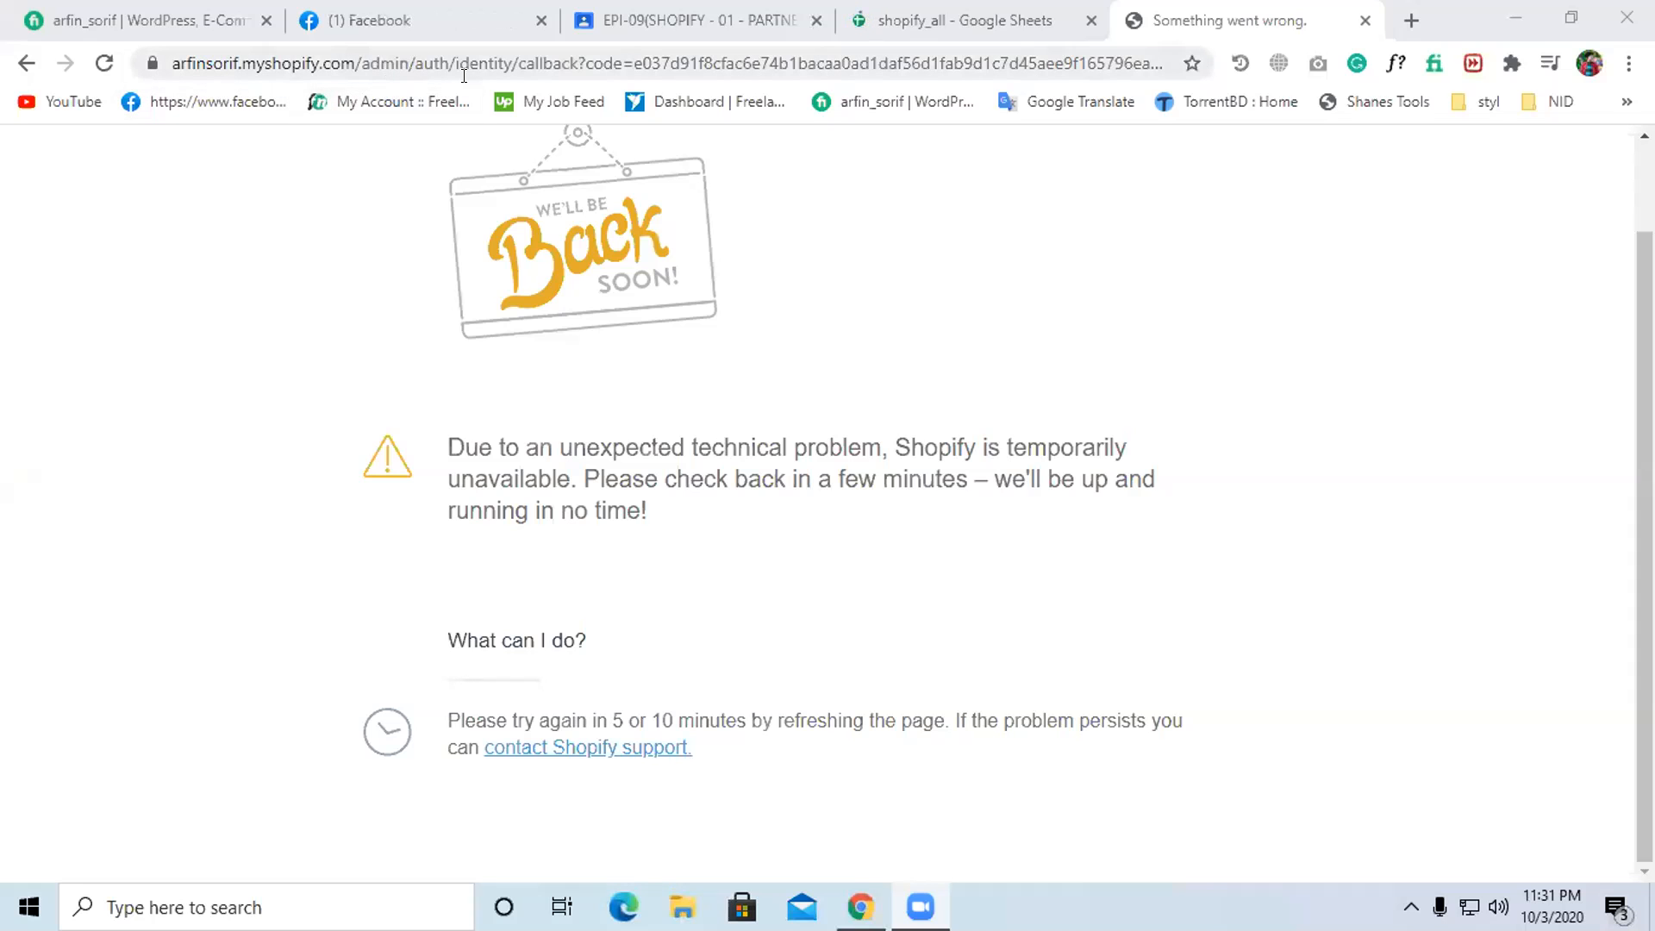
# - Replace the current address with the store's /admin URL and load it
pyautogui.hotkey('ctrl', 'l')
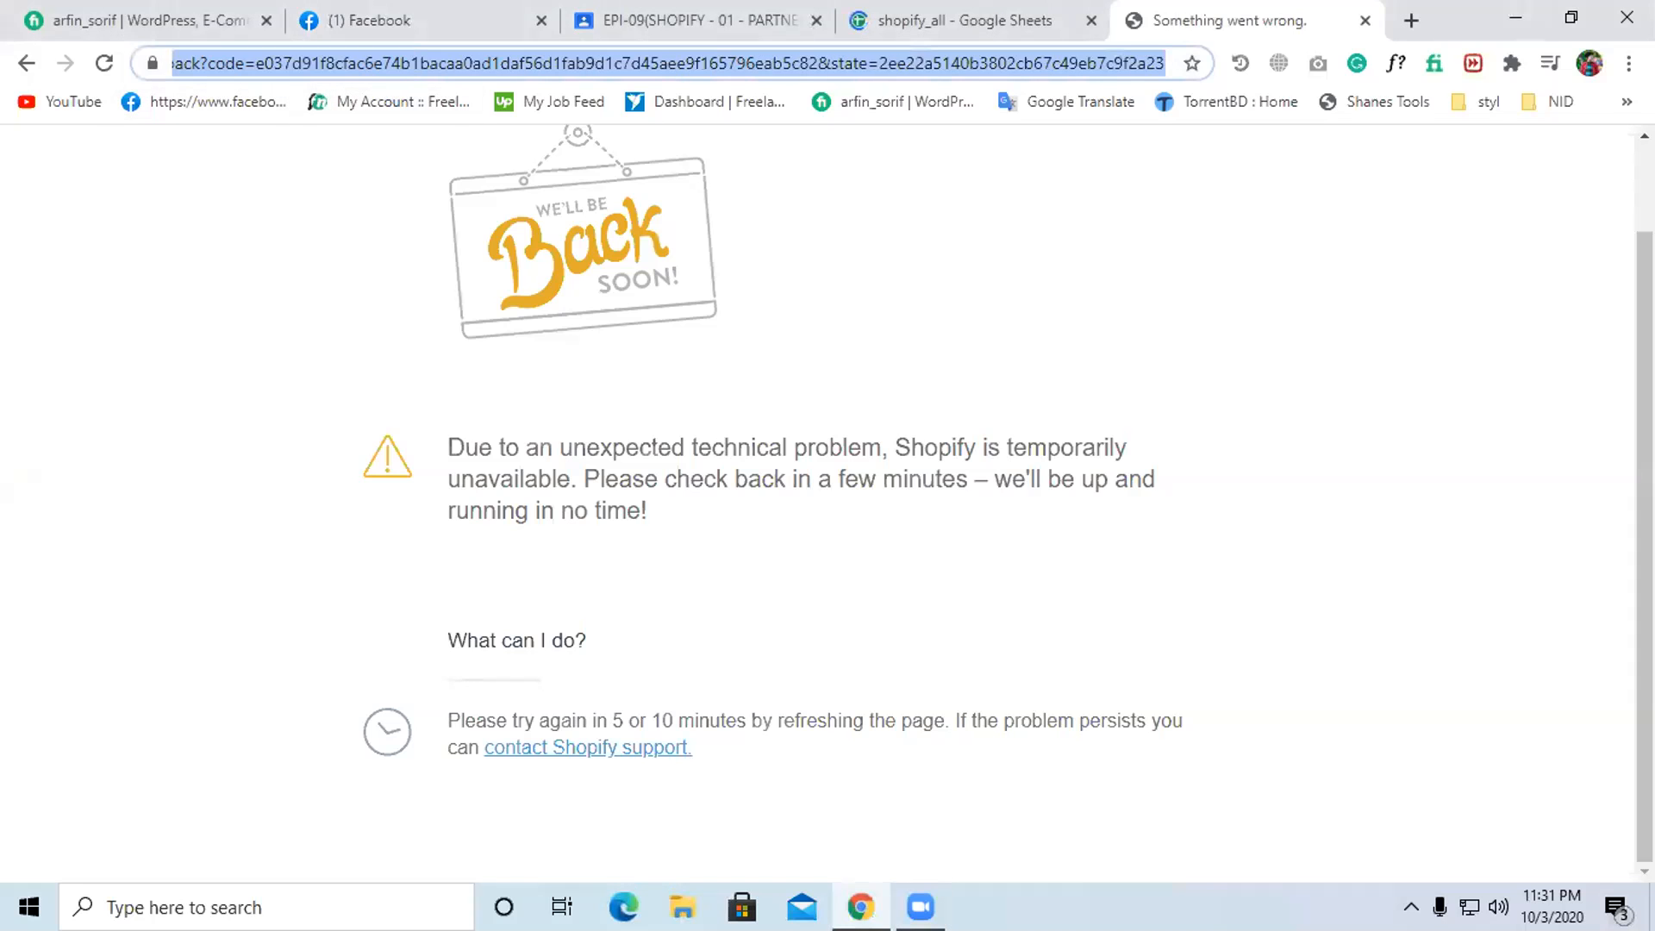
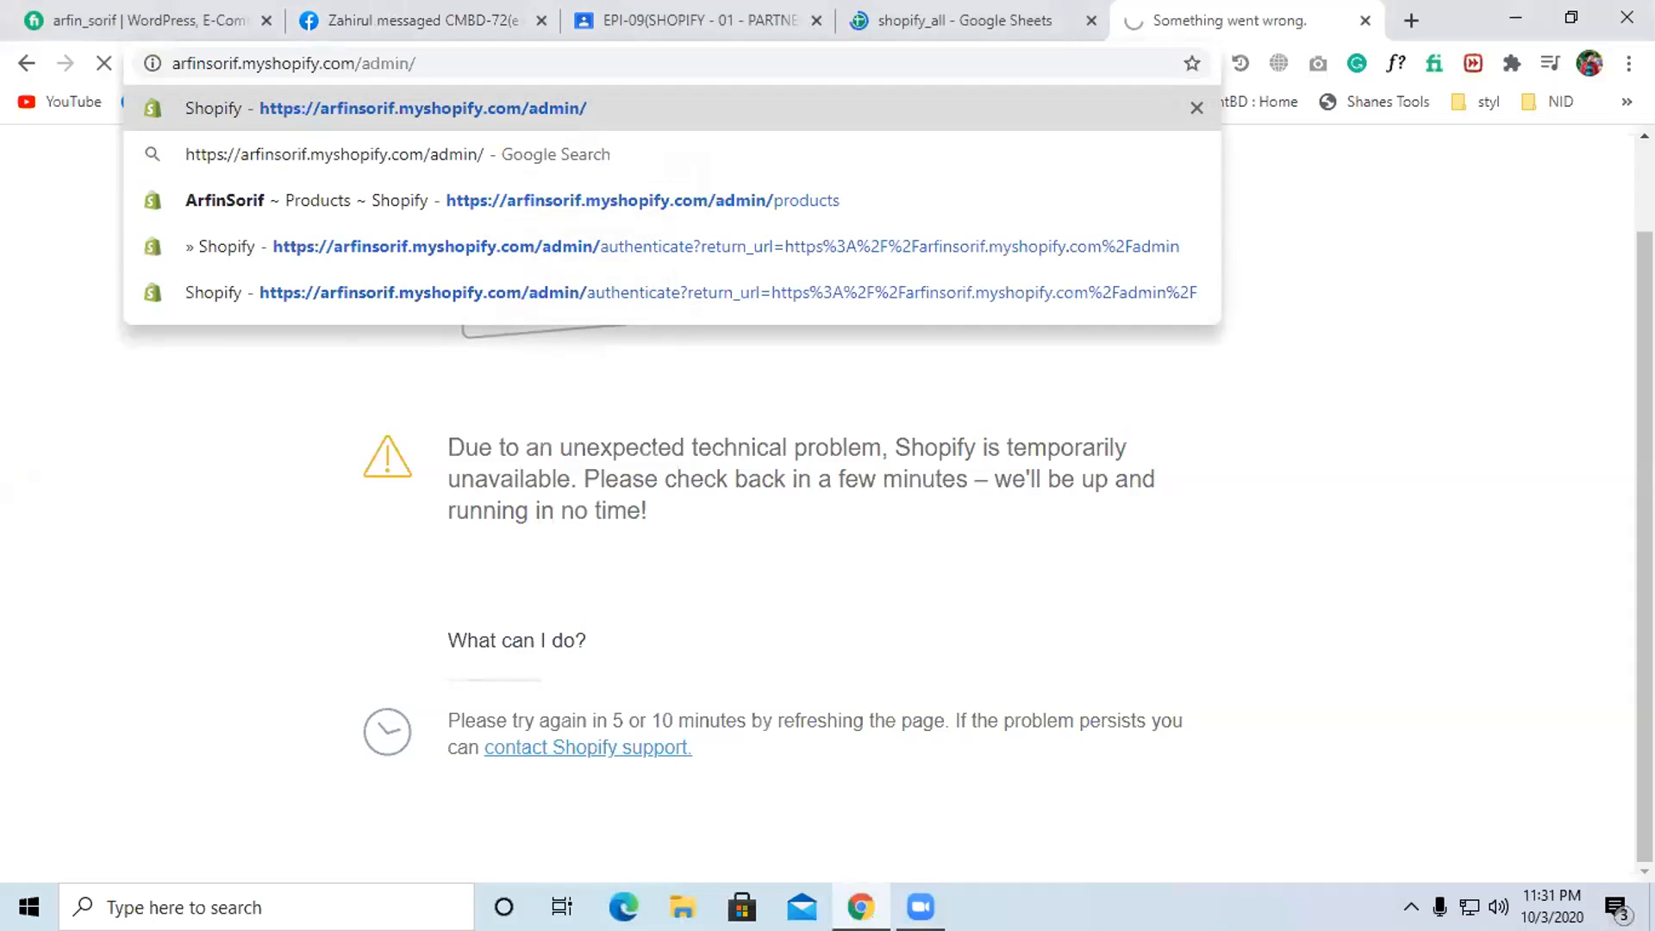
pyautogui.press('Return')
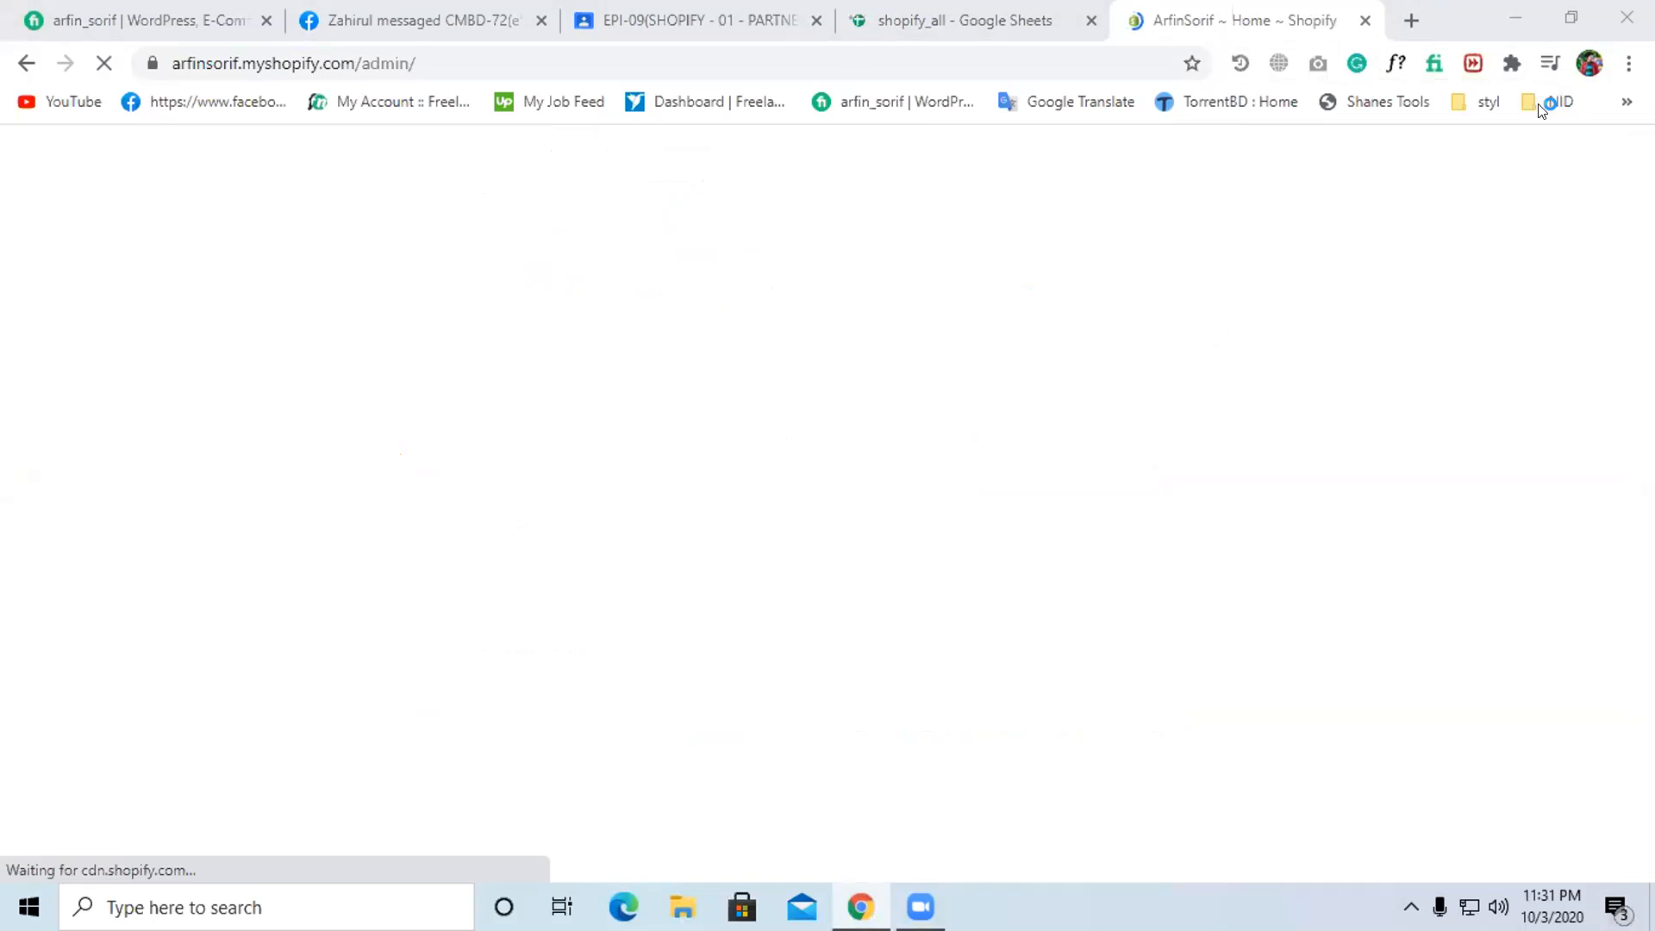
# - Check the browser menu, scroll the admin home page, and open the Chrome profile list
pyautogui.click(1626, 65)
pyautogui.click(1045, 372)
pyautogui.scroll(-3, 858, 486)
pyautogui.scroll(3, 861, 489)
pyautogui.scroll(-5, 888, 534)
pyautogui.scroll(5, 916, 575)
pyautogui.scroll(-5, 915, 574)
pyautogui.scroll(5, 916, 575)
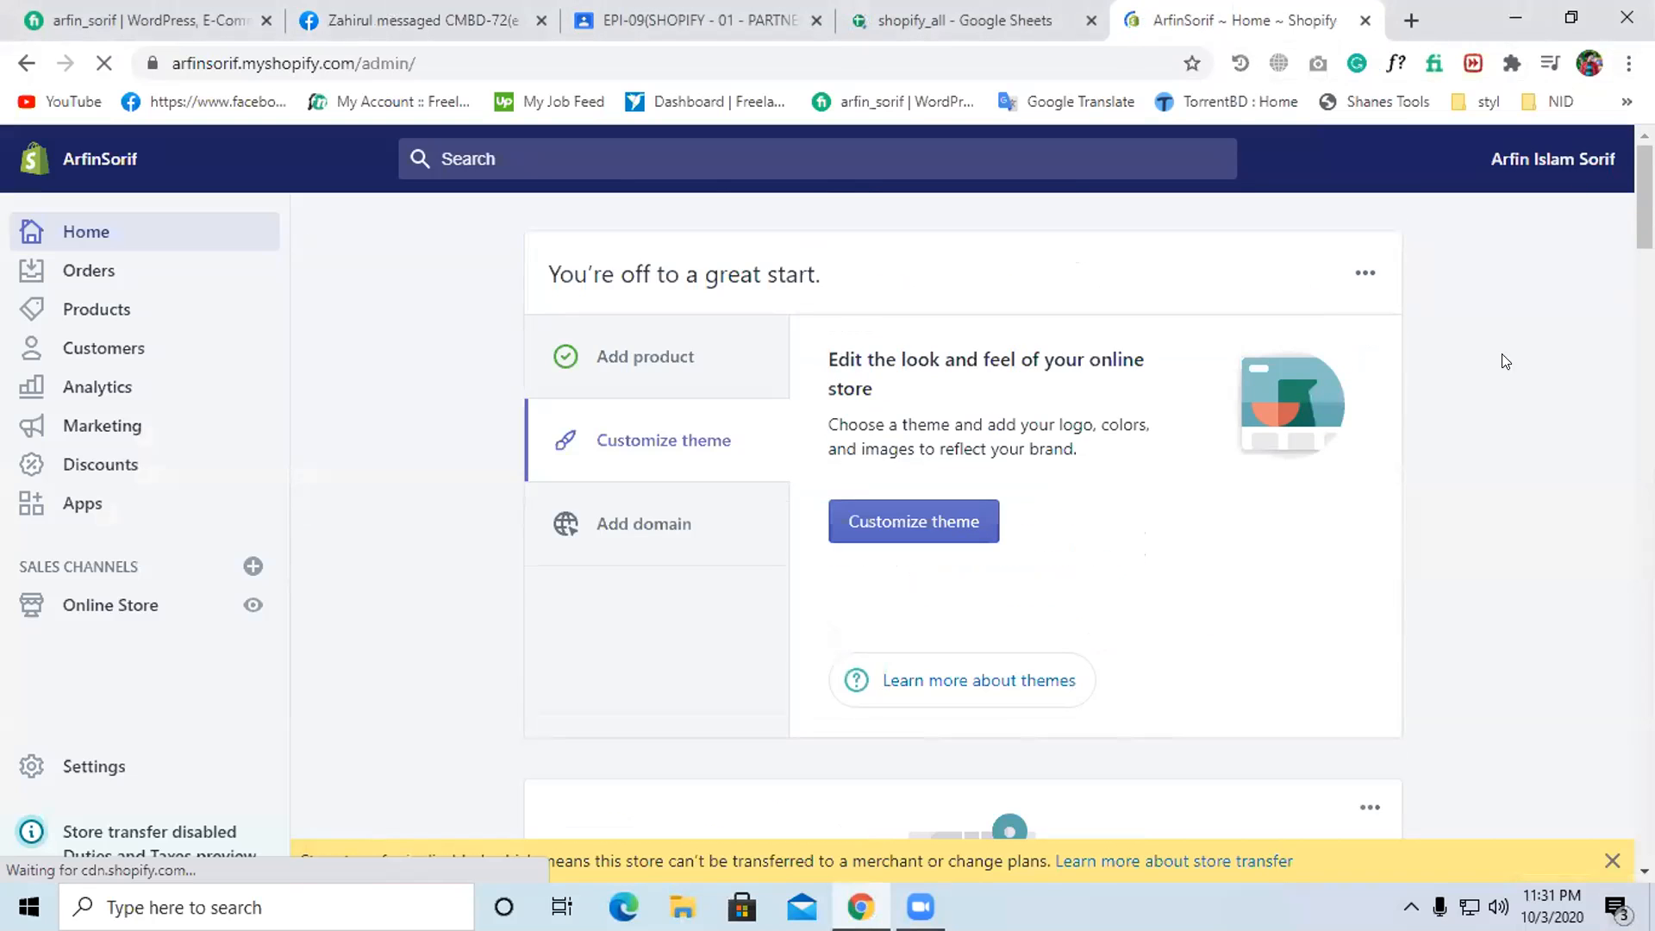
pyautogui.click(1586, 67)
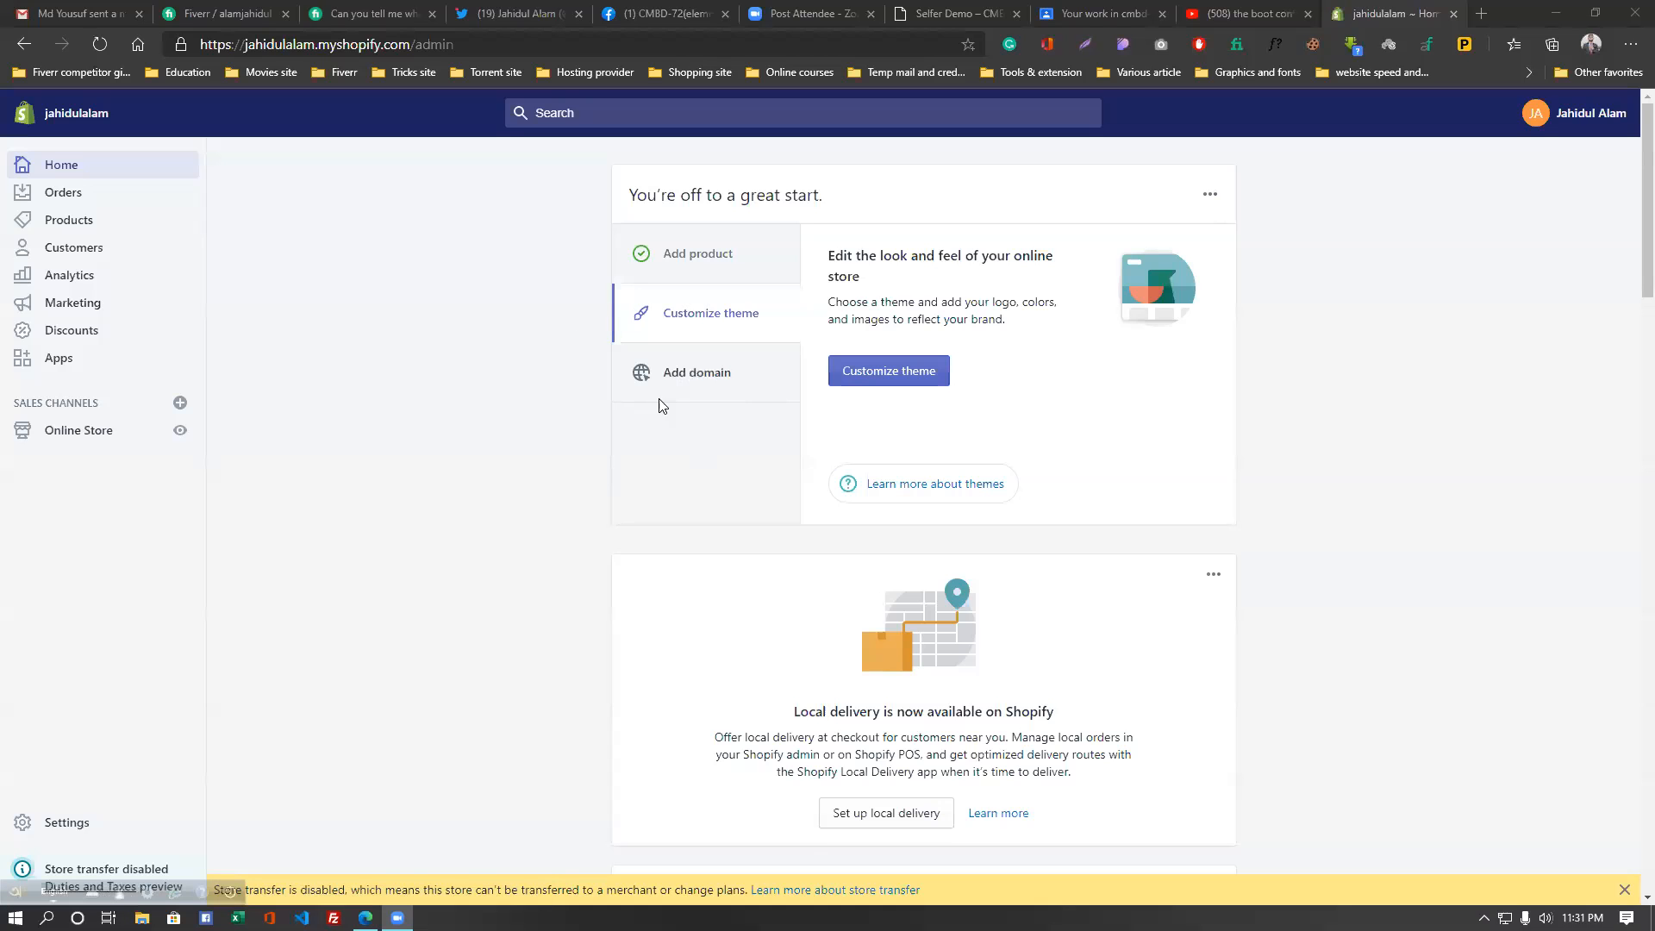
# - Scroll through the admin home page to review the setup card
pyautogui.scroll(-3, 555, 719)
pyautogui.scroll(-3, 421, 737)
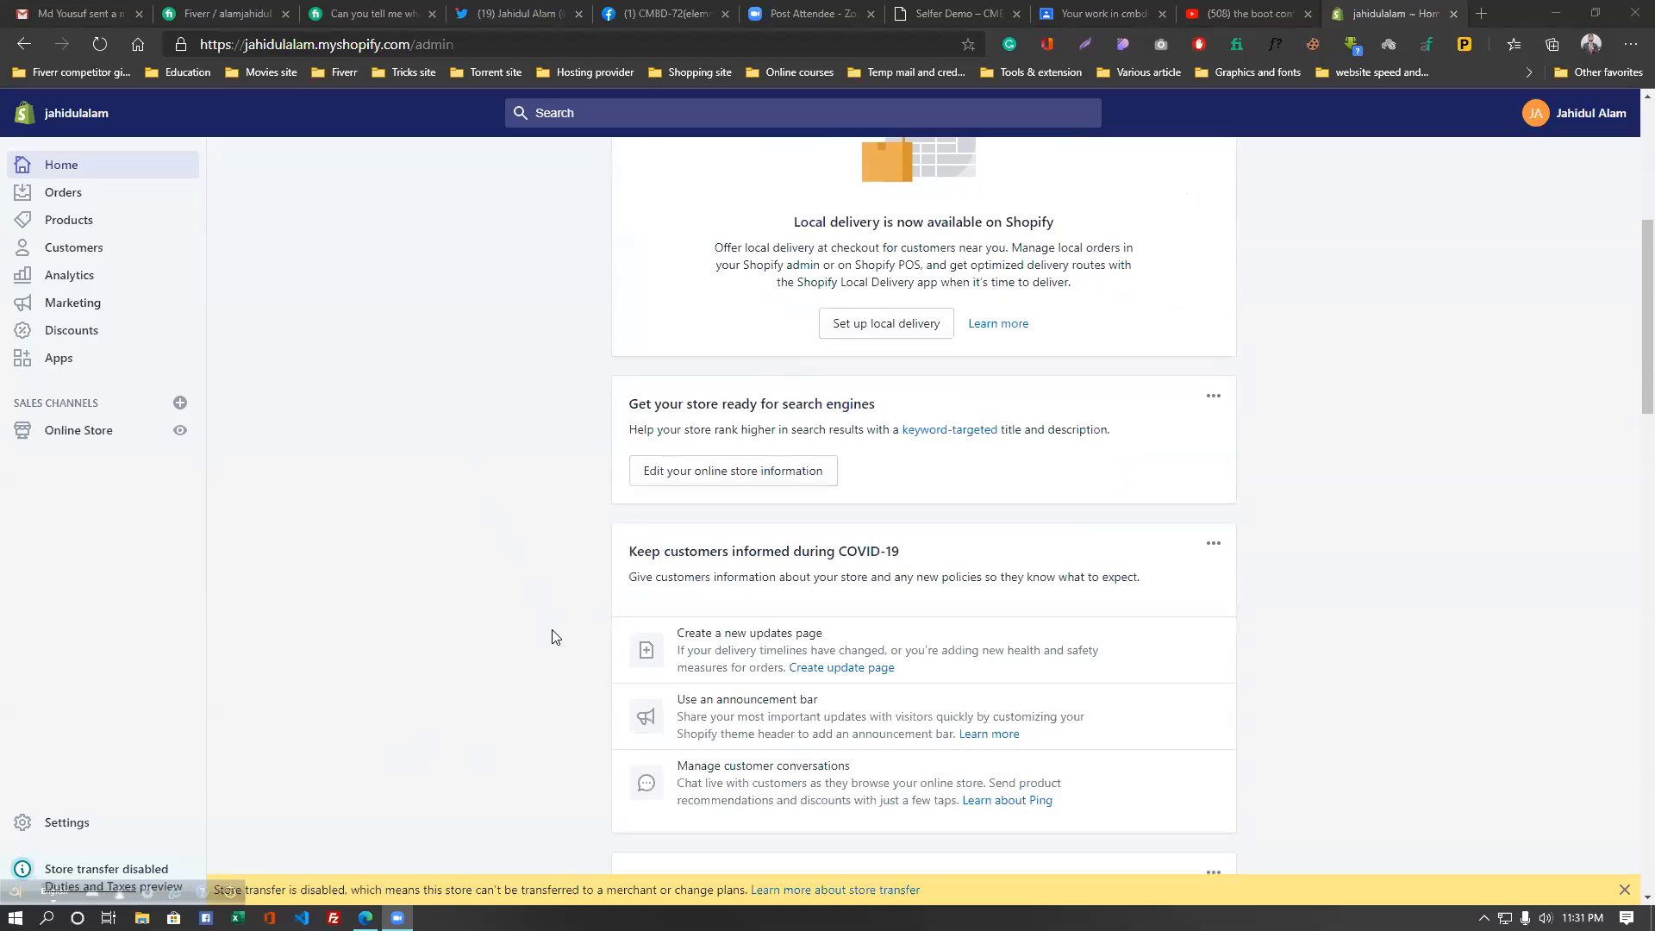
pyautogui.scroll(4, 554, 636)
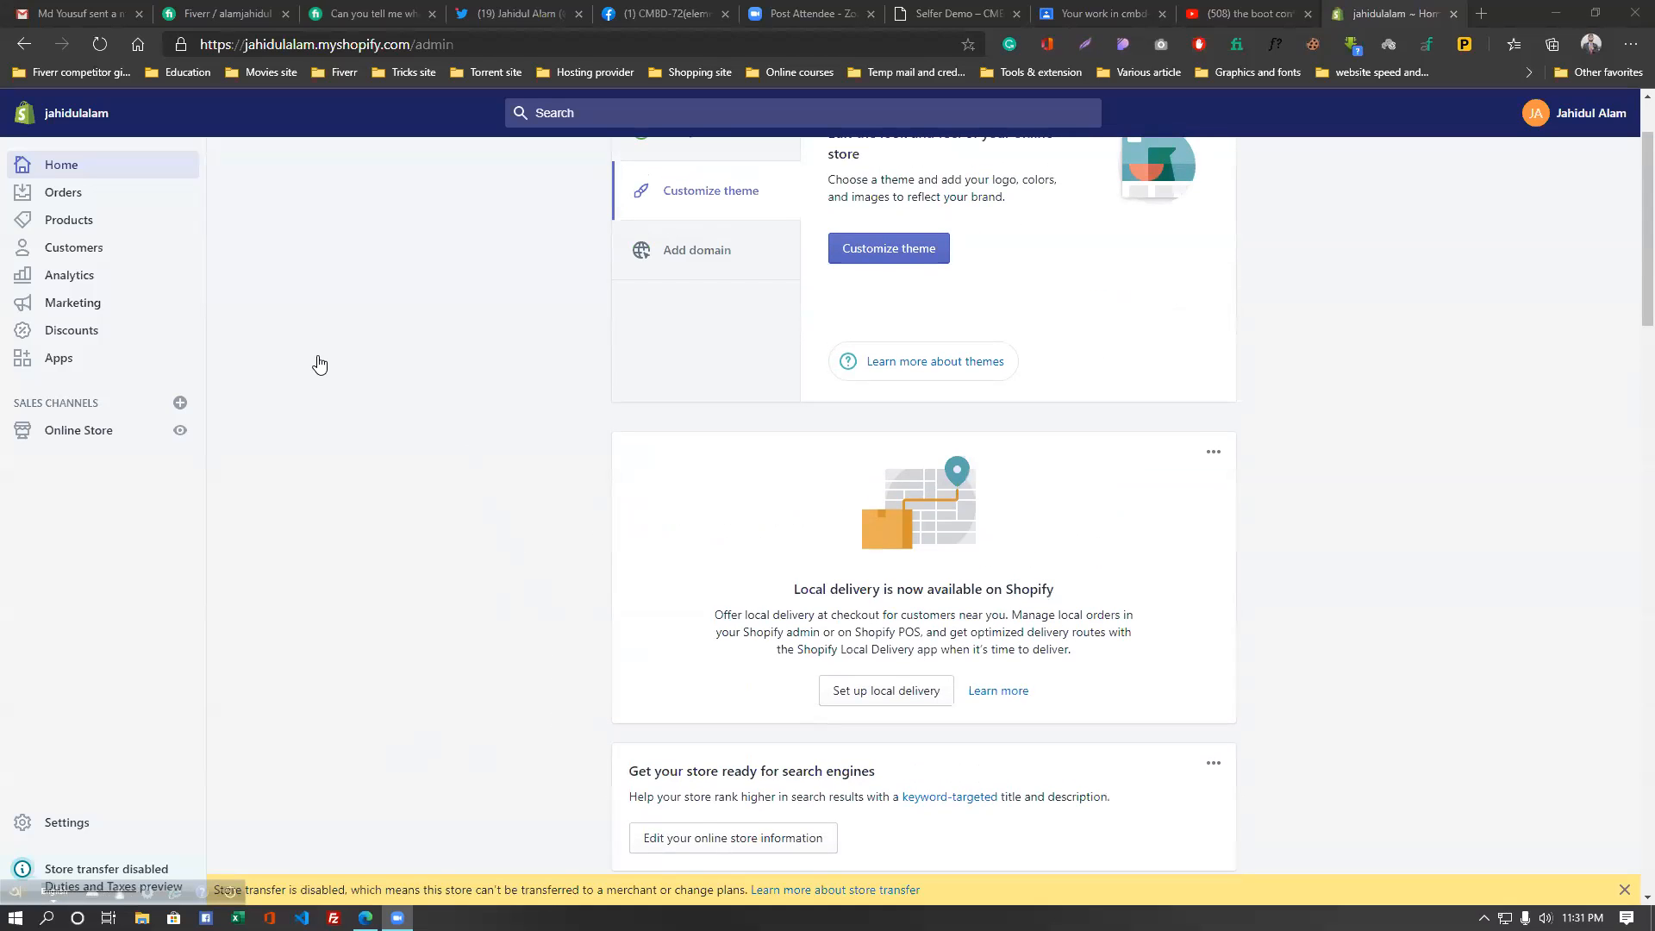
pyautogui.scroll(2, 551, 233)
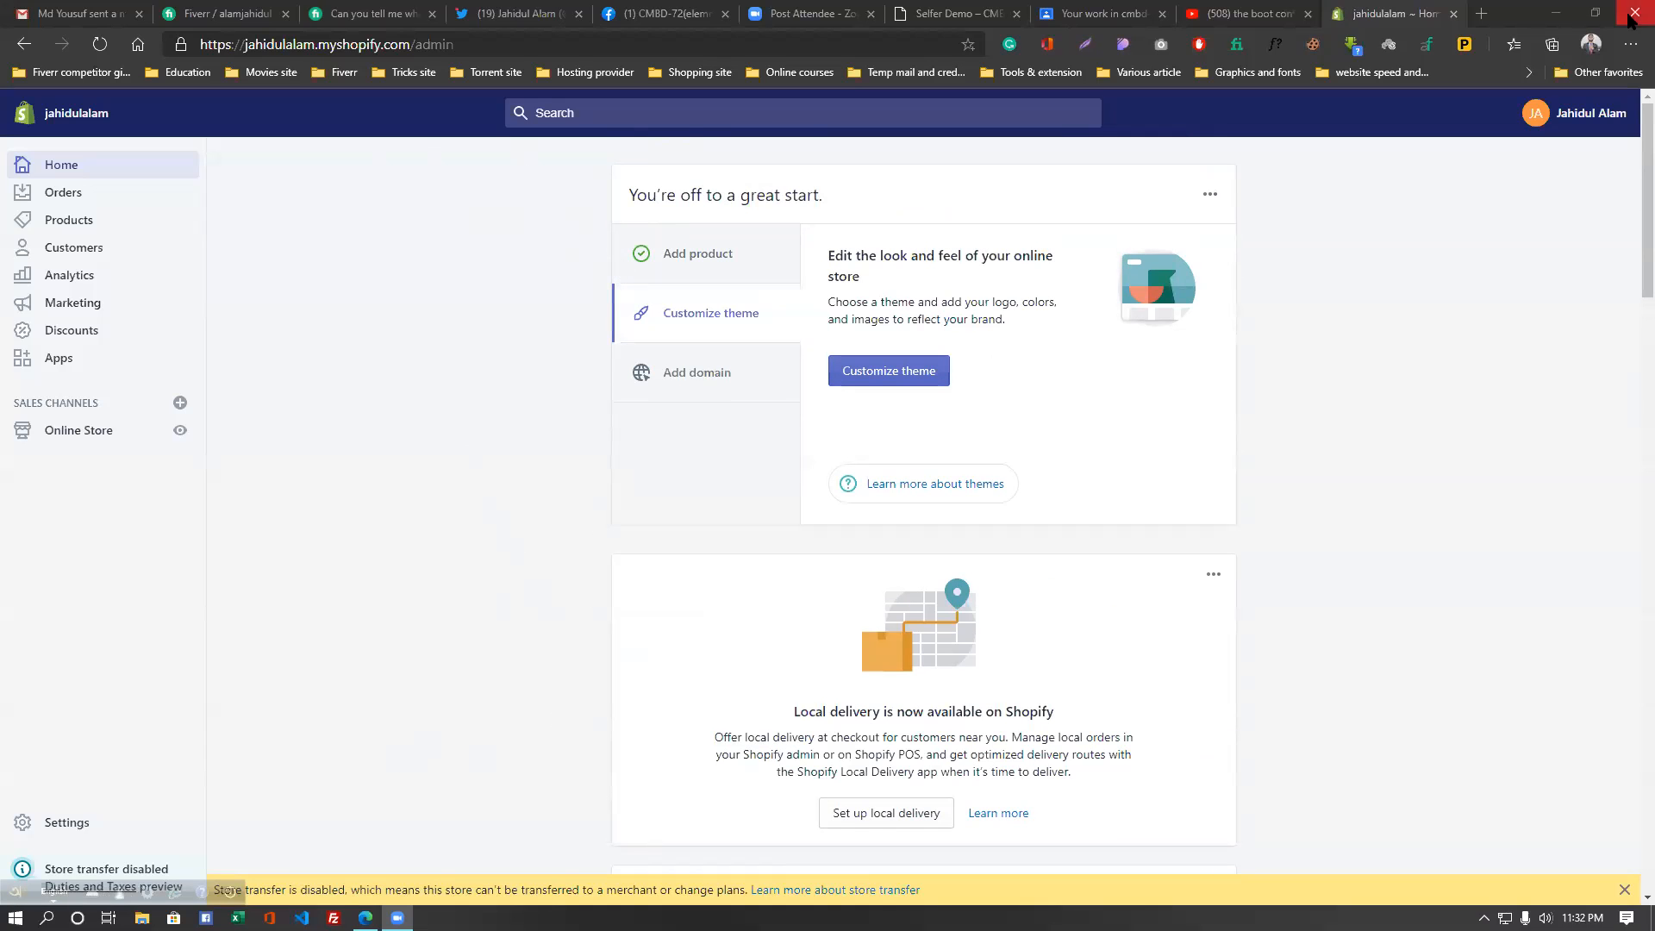
# - Open a new browser tab and search 'classroom' from the start page
pyautogui.doubleClick(1482, 13)
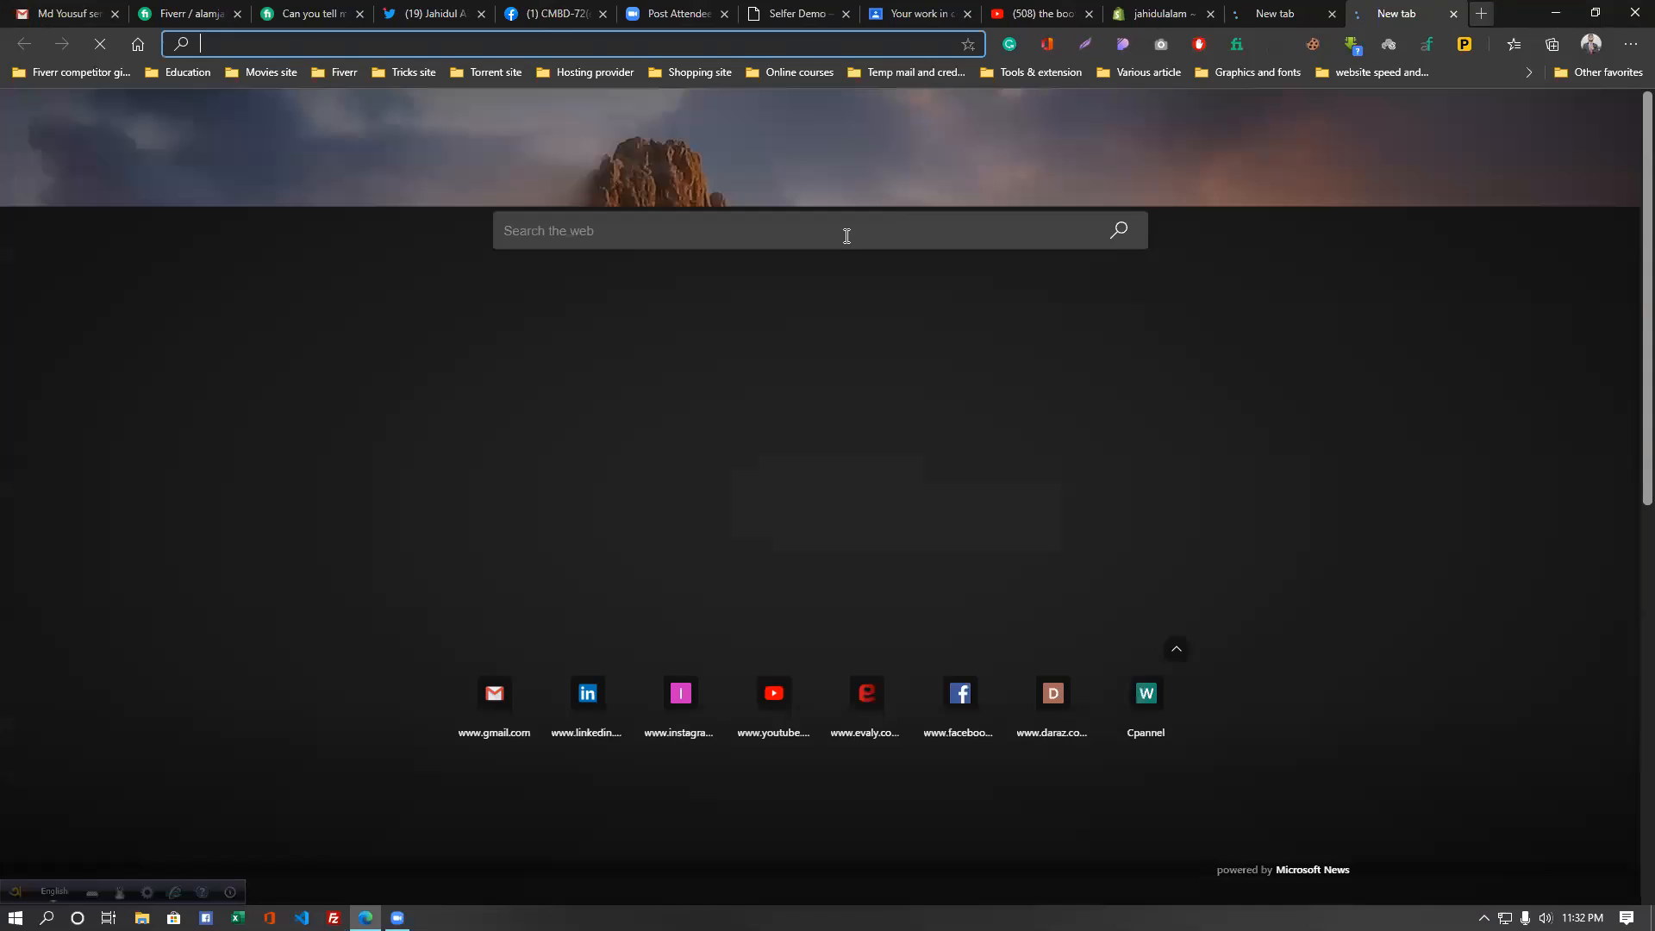
pyautogui.click(846, 236)
pyautogui.write('classroom')
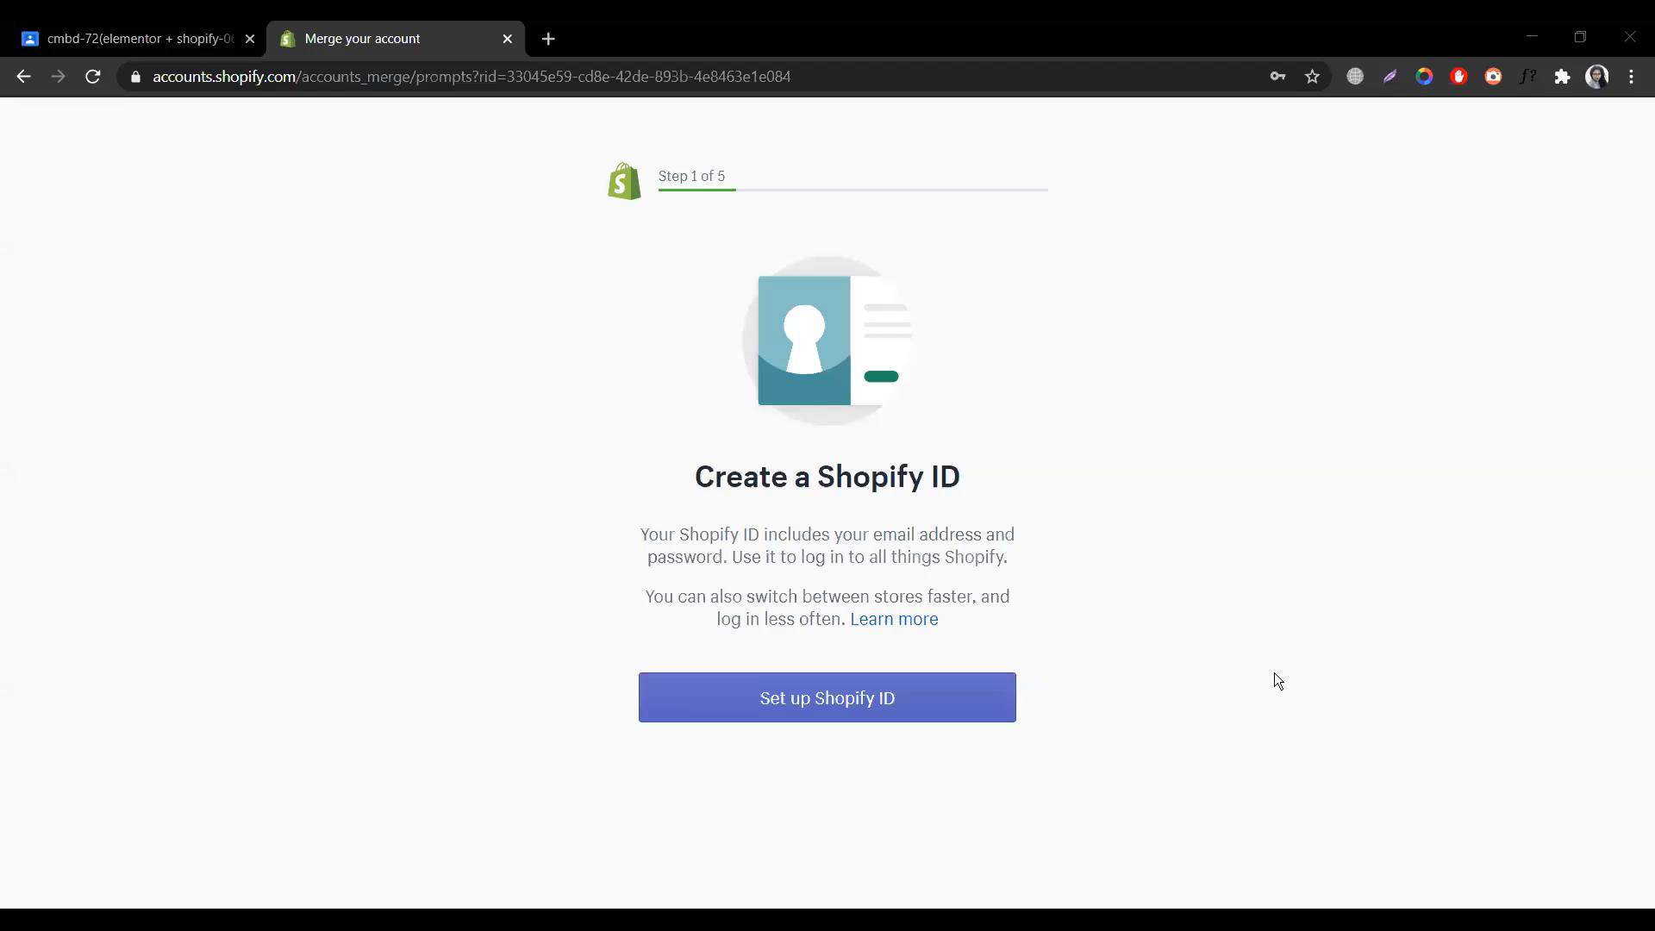
# - Start the Shopify ID setup and open a blank browser tab
pyautogui.click(920, 708)
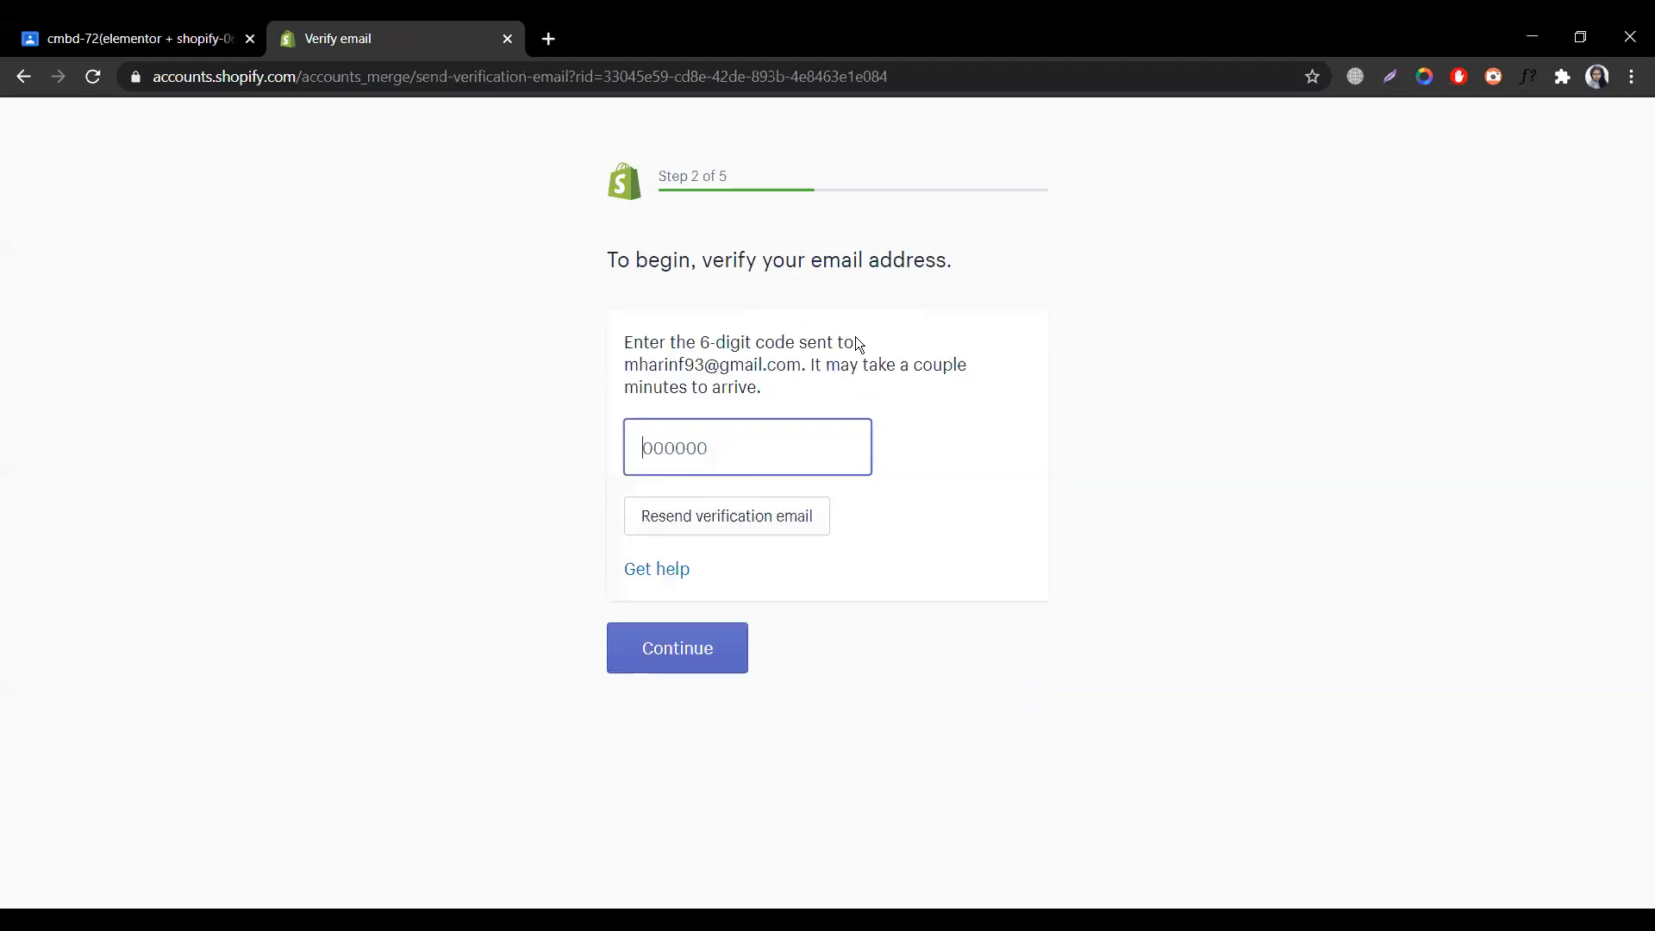
pyautogui.hotkey('ctrl', 't')
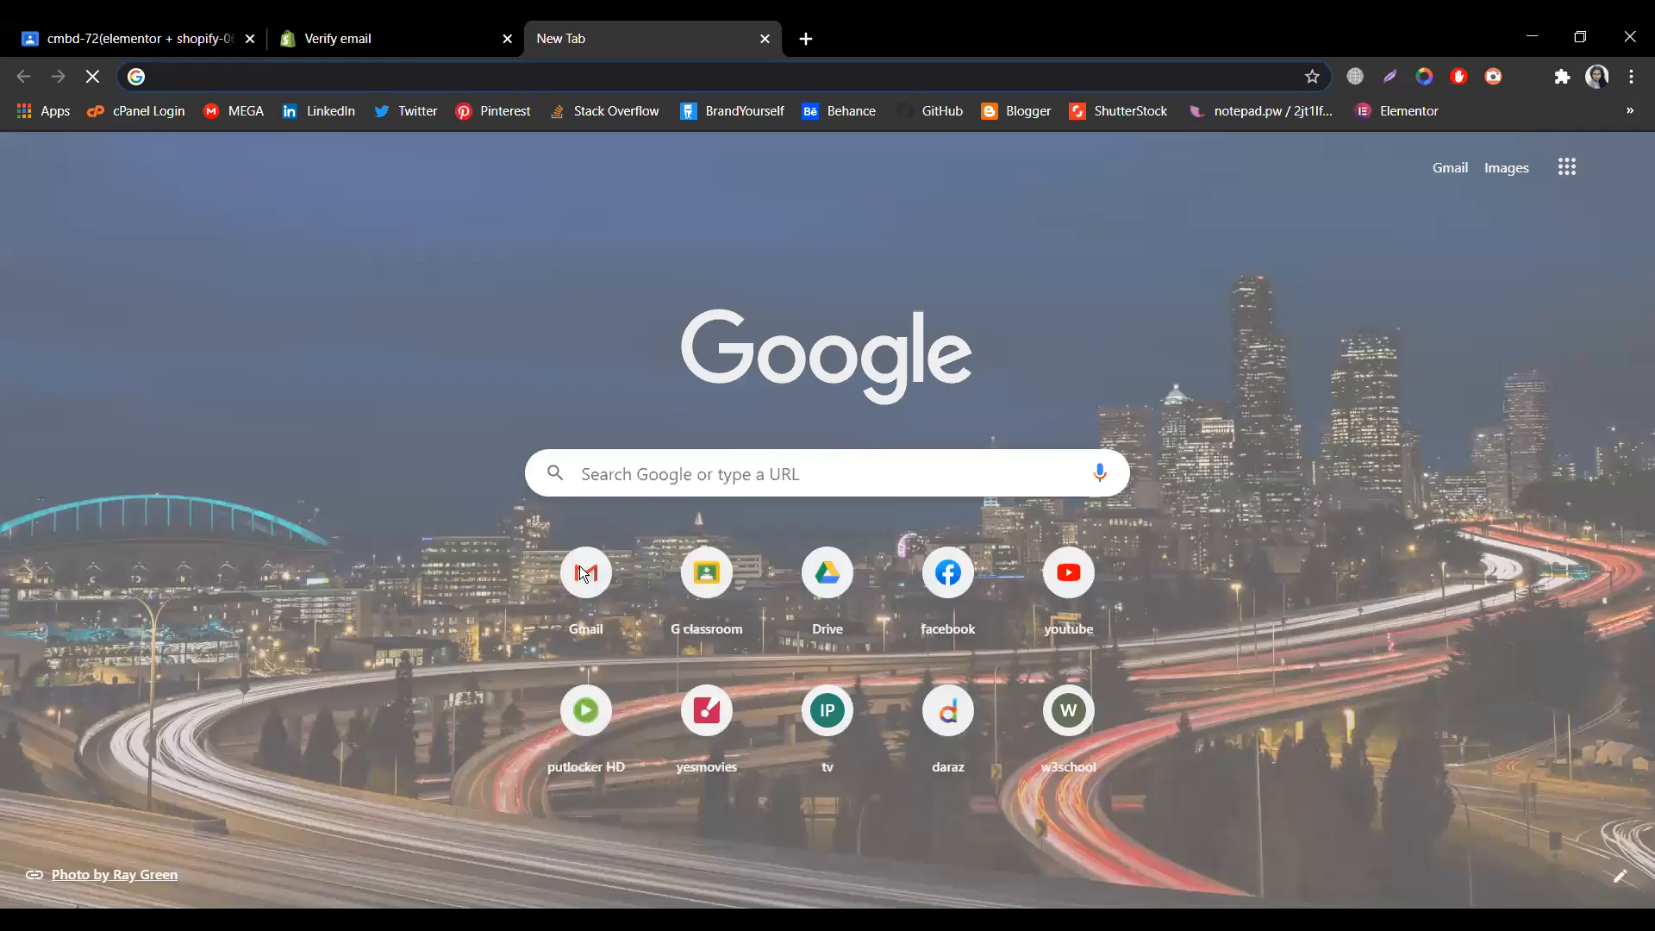
# - Open Shopify's 'Verify your email address' message in Gmail, select the six-digit code, and return
pyautogui.click(585, 572)
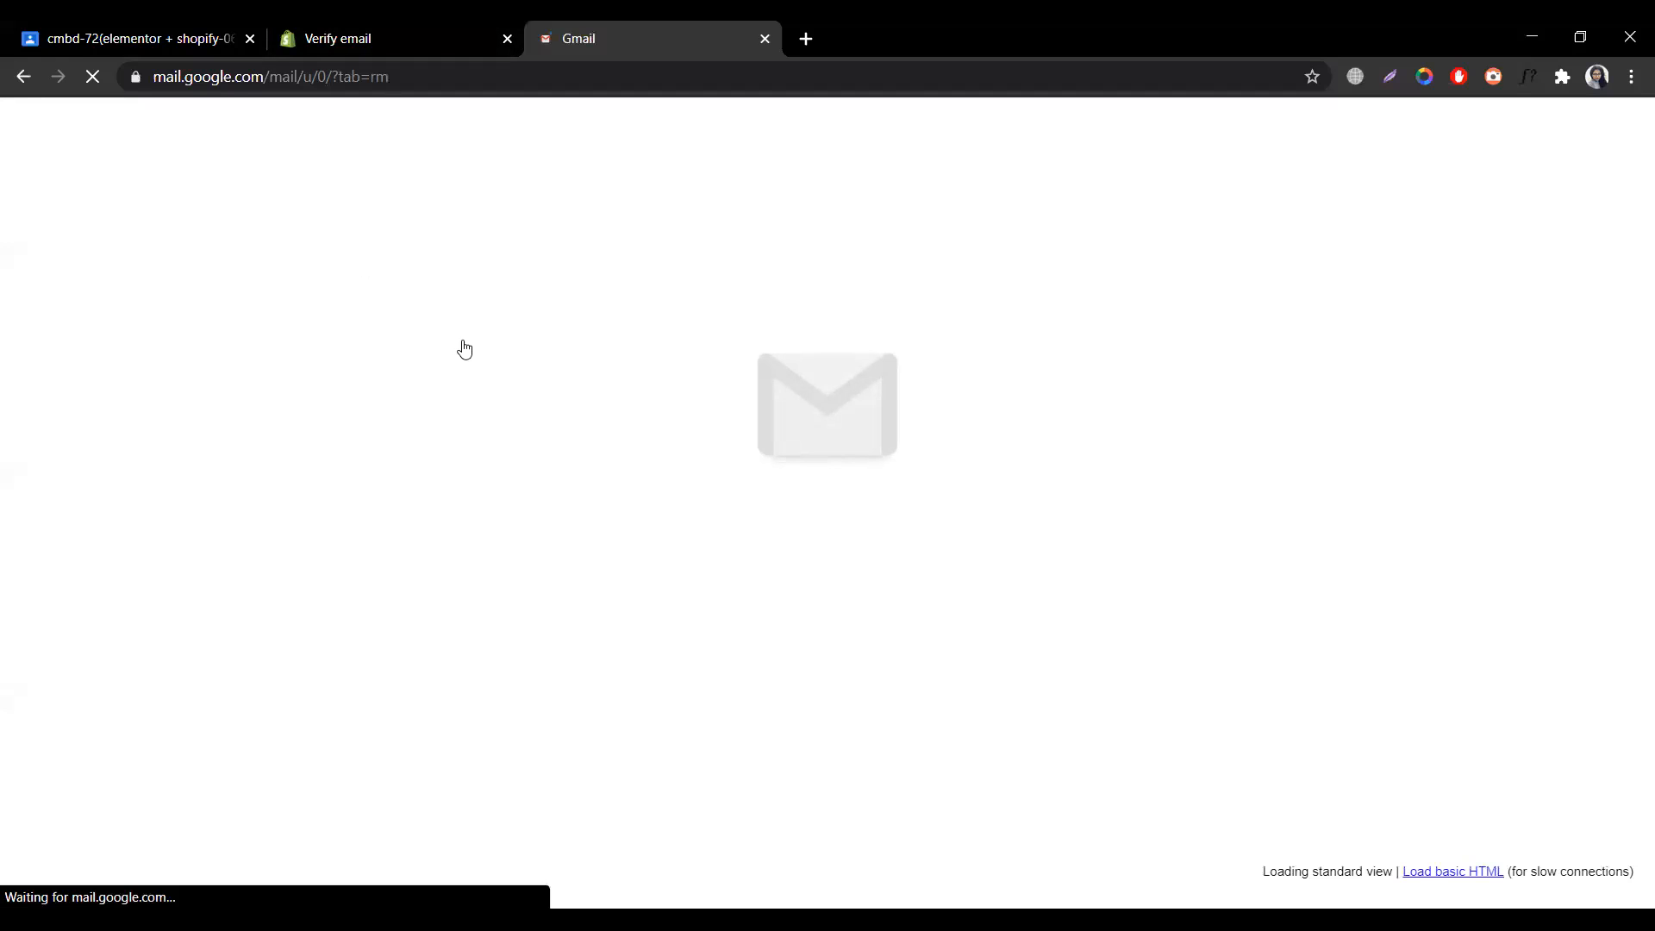
pyautogui.click(453, 313)
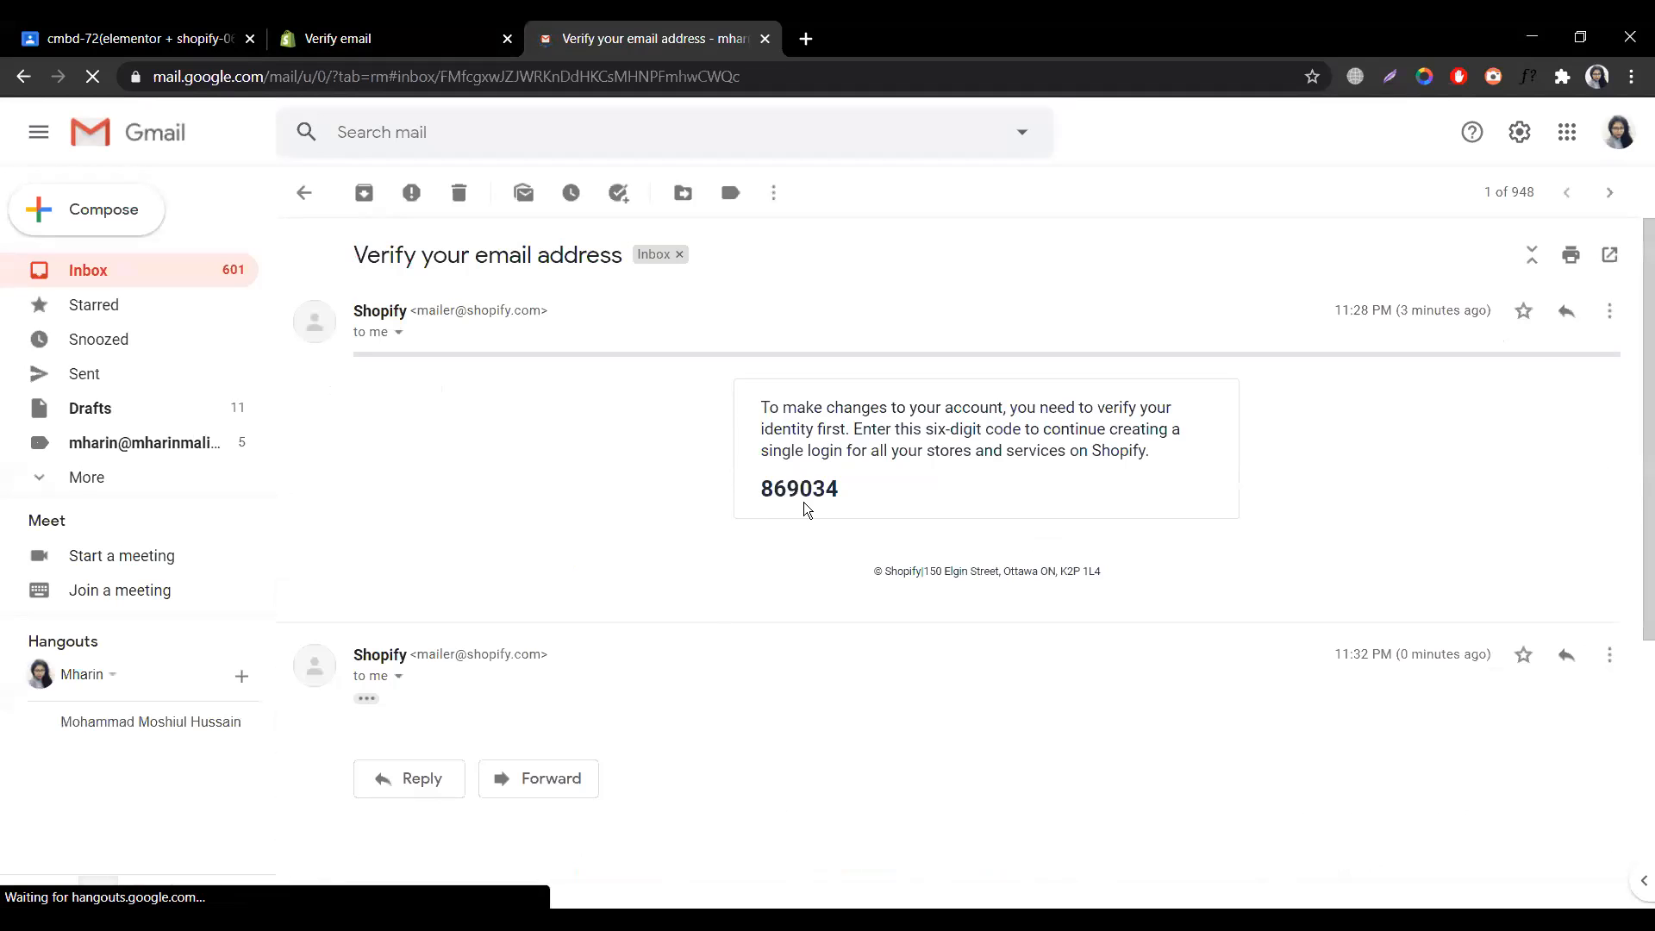
pyautogui.click(370, 37)
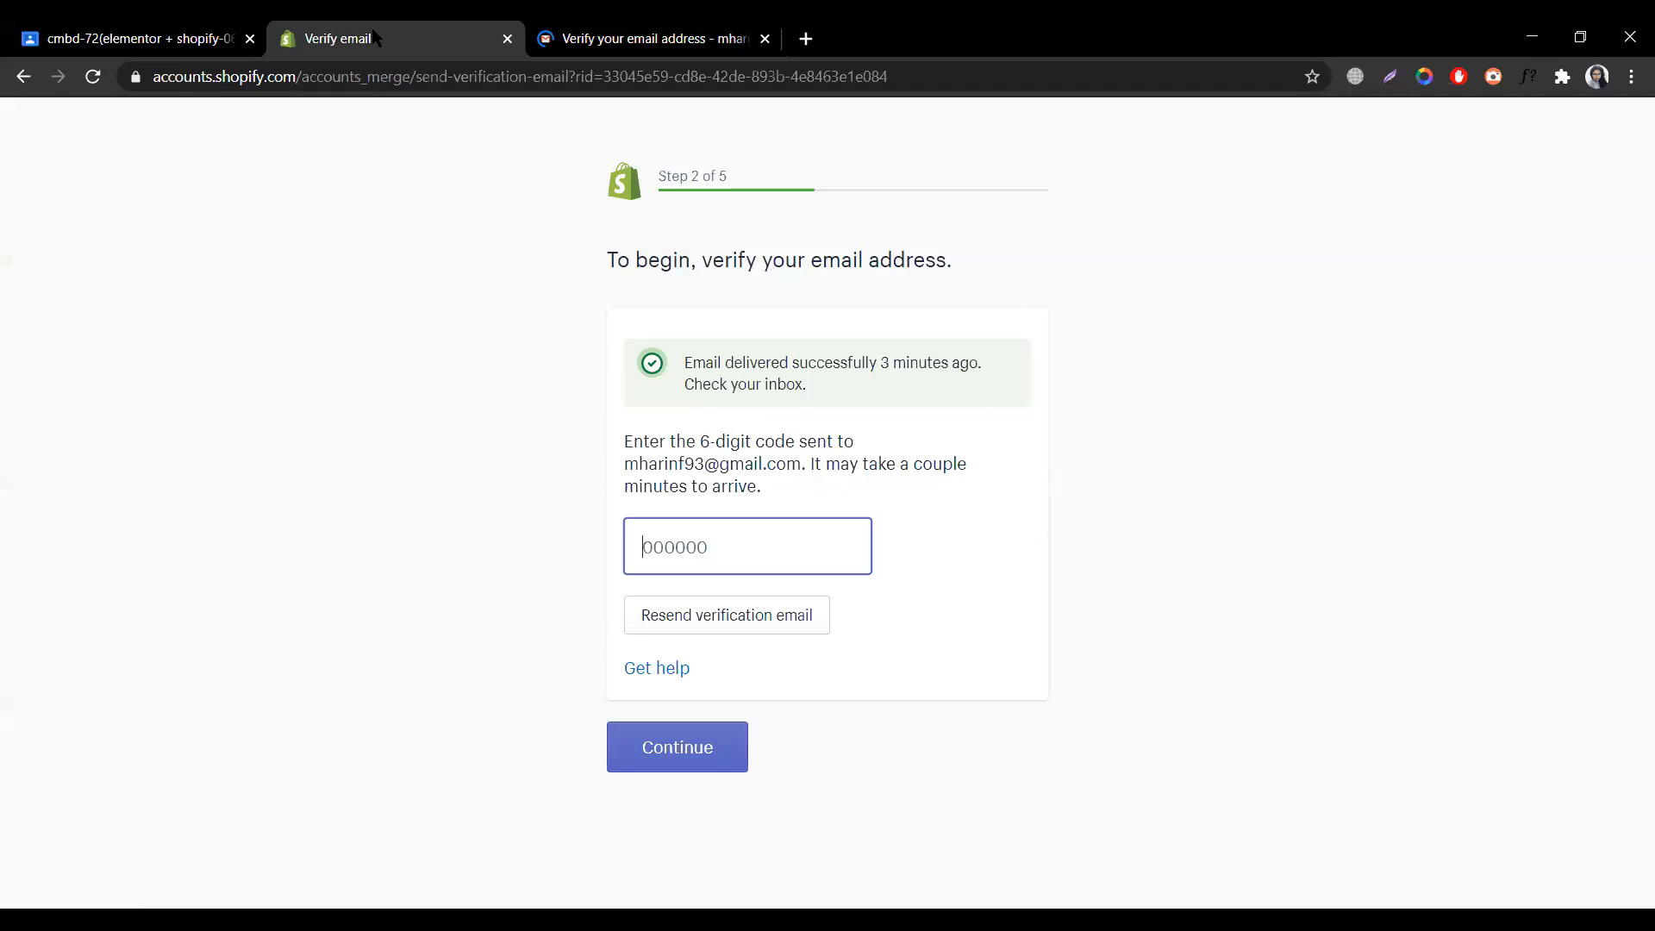
pyautogui.click(657, 37)
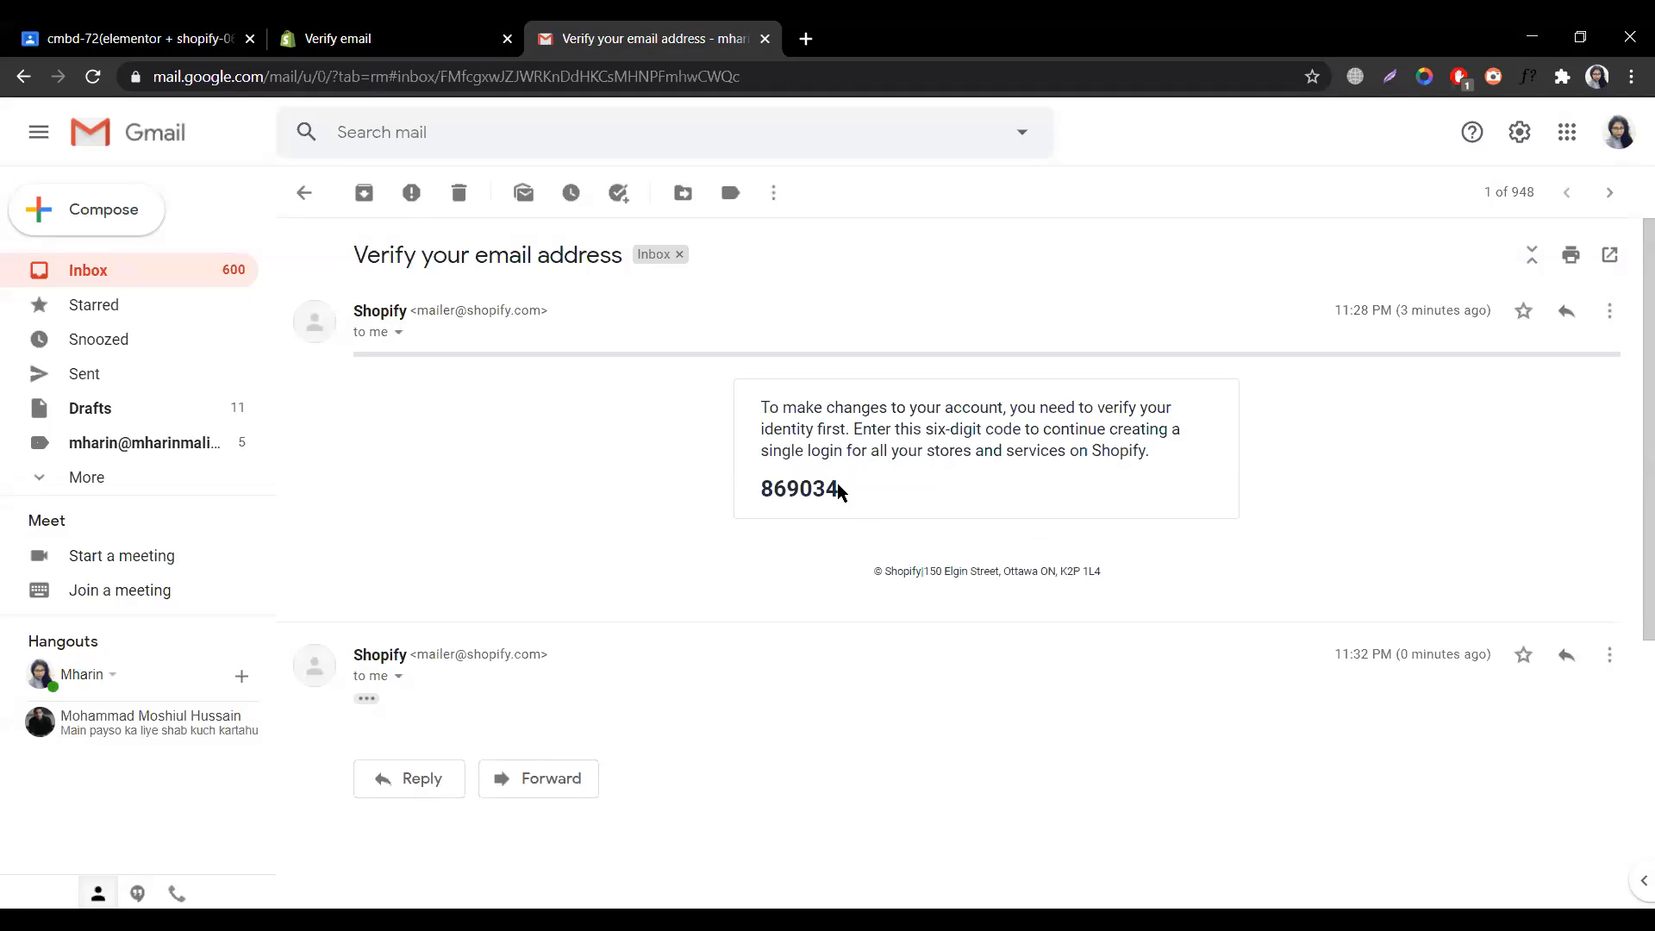
pyautogui.moveTo(838, 489); pyautogui.dragTo(731, 509)
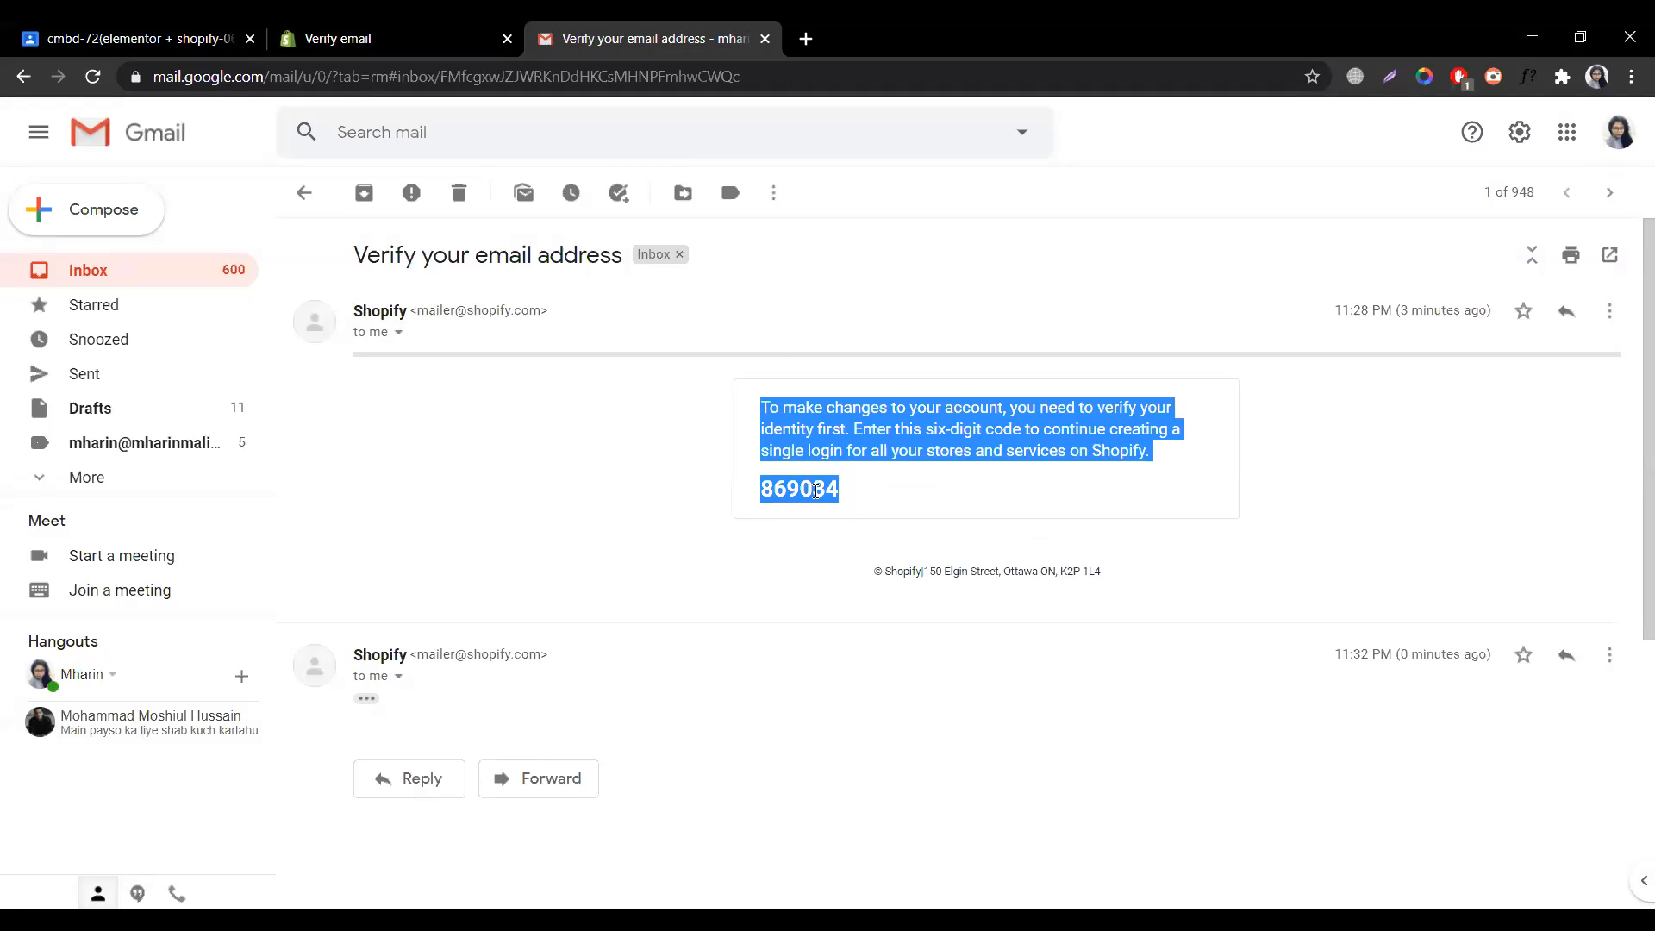
pyautogui.doubleClick(816, 492)
pyautogui.hotkey('ctrl', 'c')
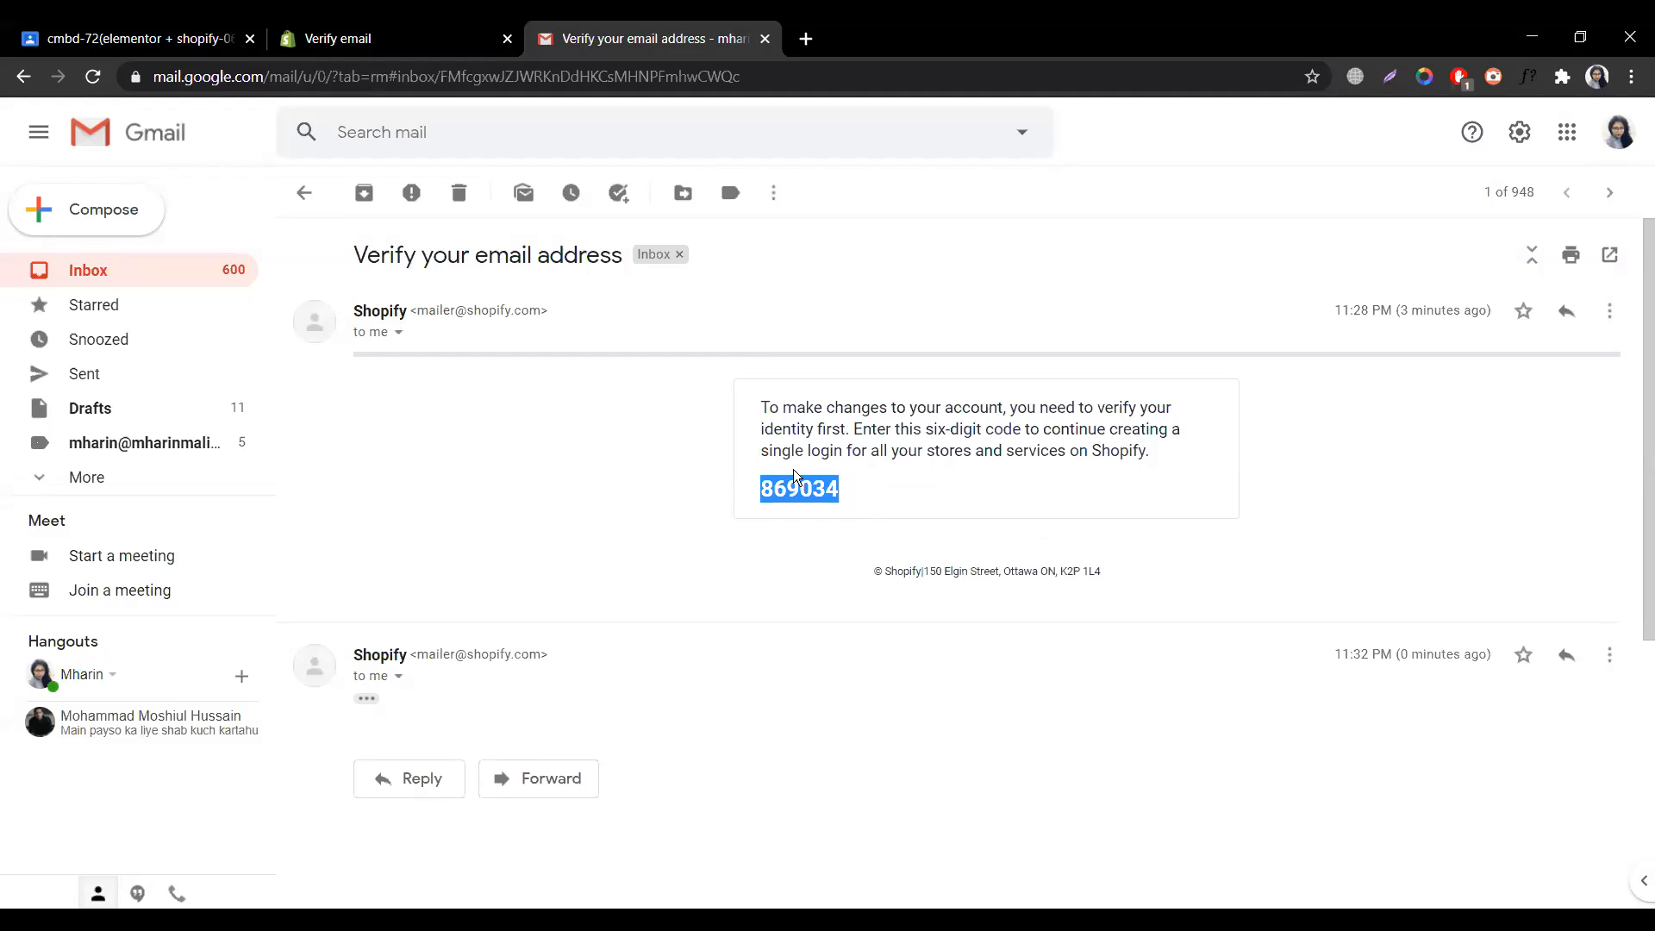
pyautogui.click(411, 33)
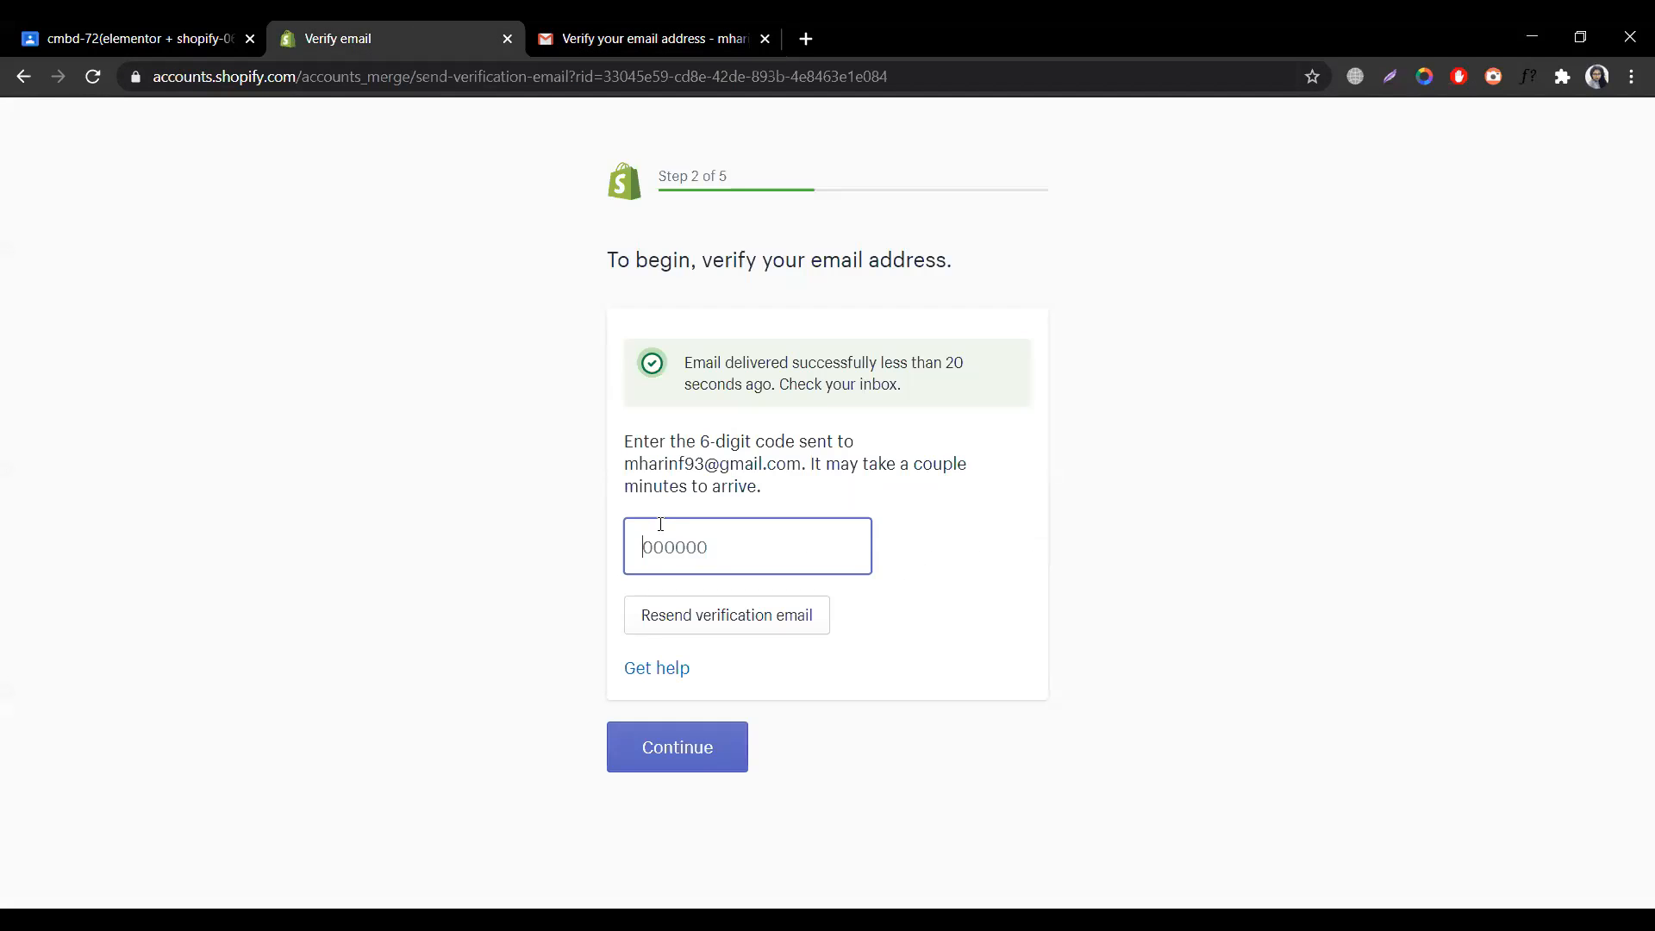
# - Submit the pasted verification code and accept the stores linked to the Shopify ID
pyautogui.hotkey('ctrl', 'v')
pyautogui.click(695, 762)
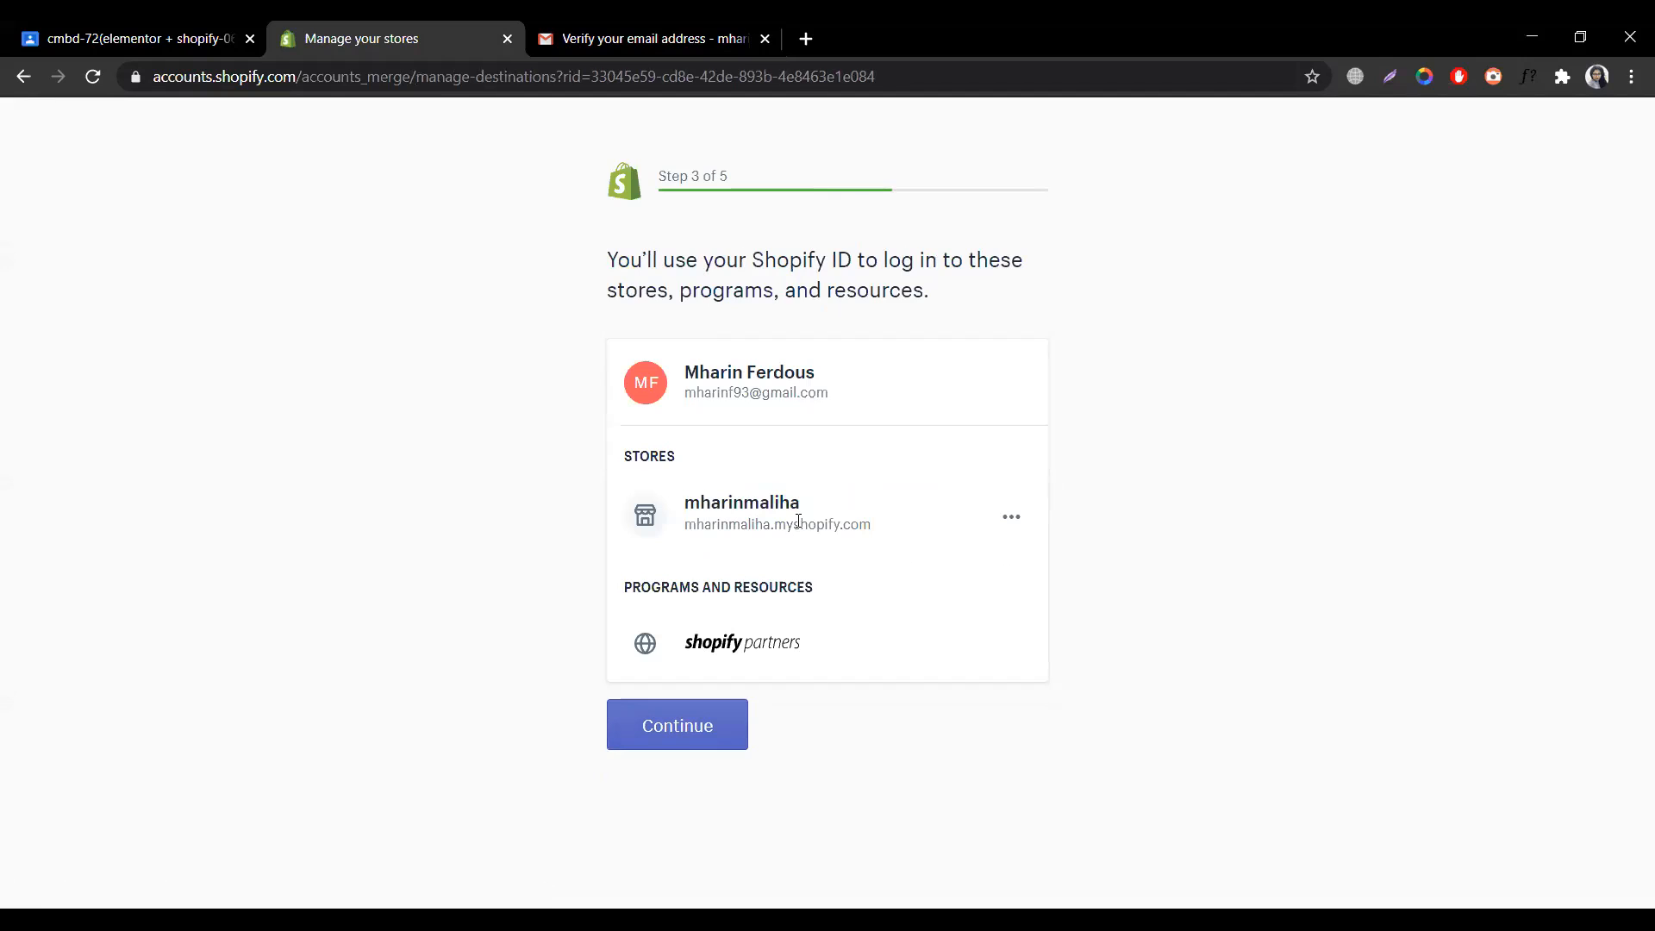
pyautogui.click(694, 745)
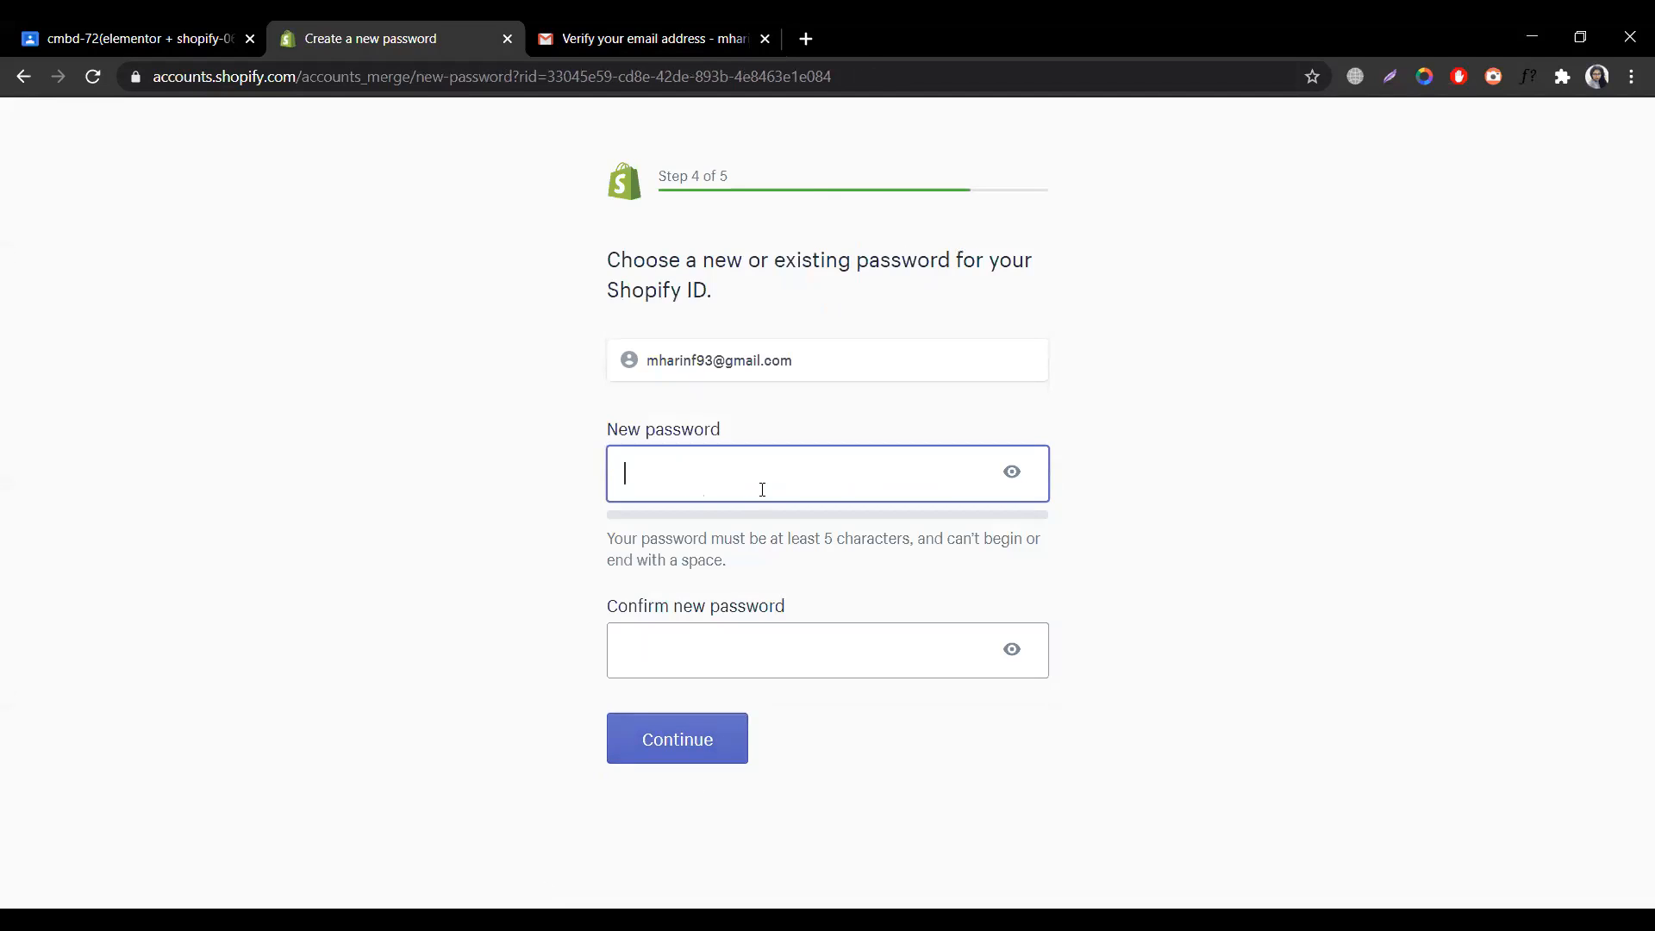
# - Set and confirm a new account password, then complete the Shopify ID setup
pyautogui.write('*********')
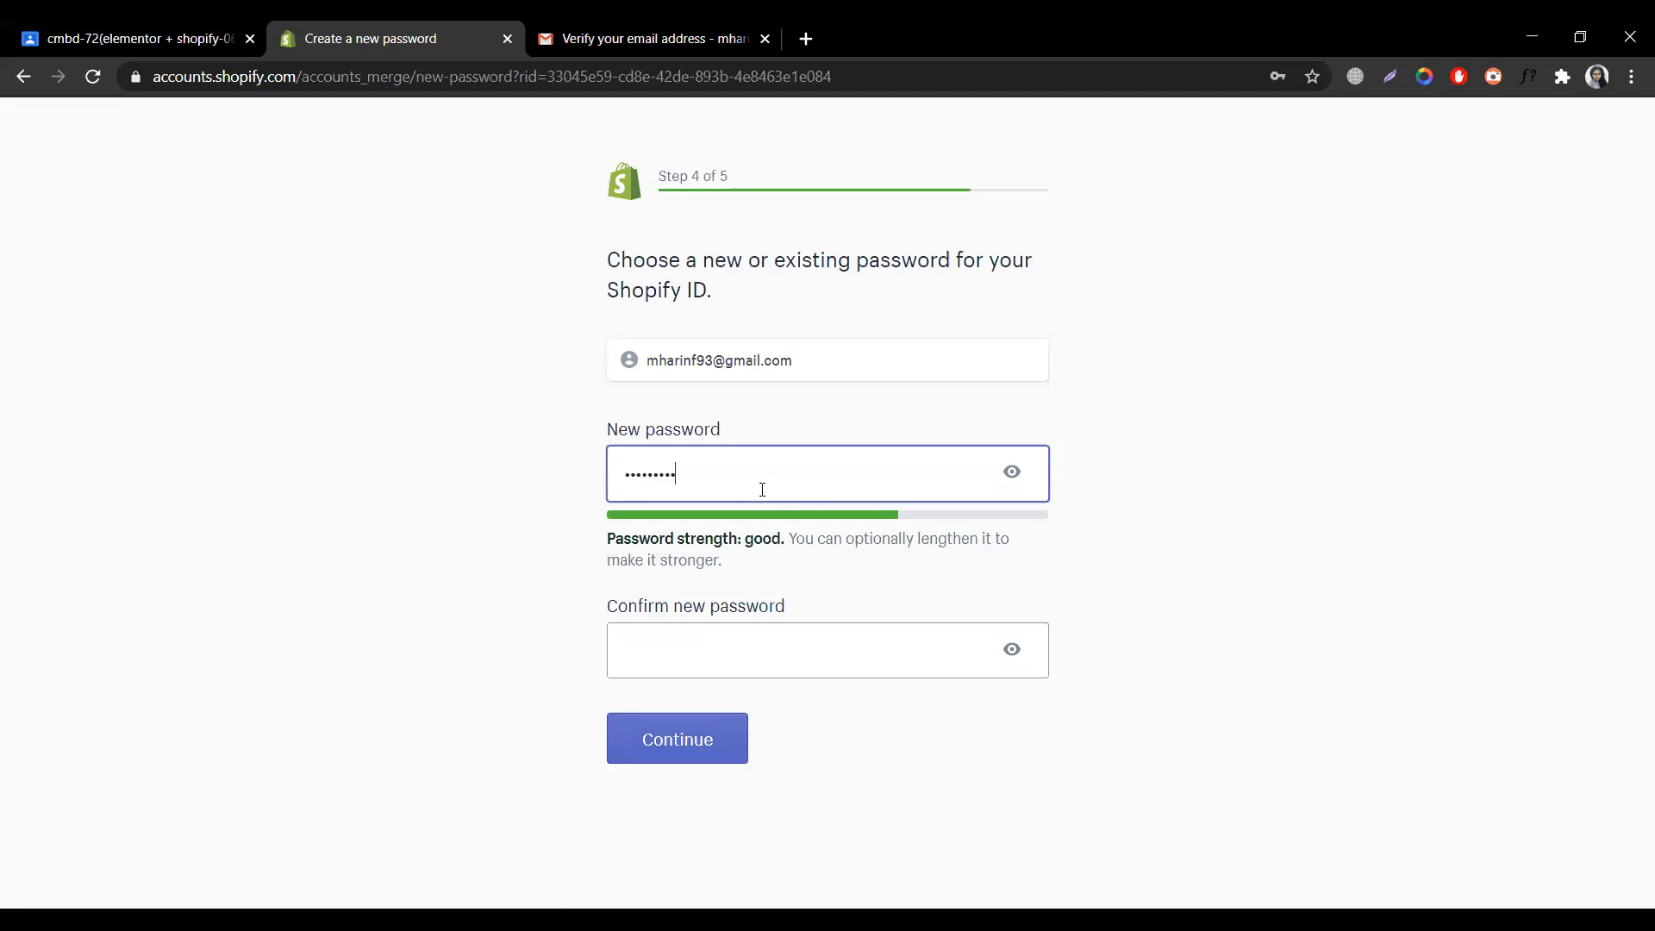
pyautogui.click(799, 655)
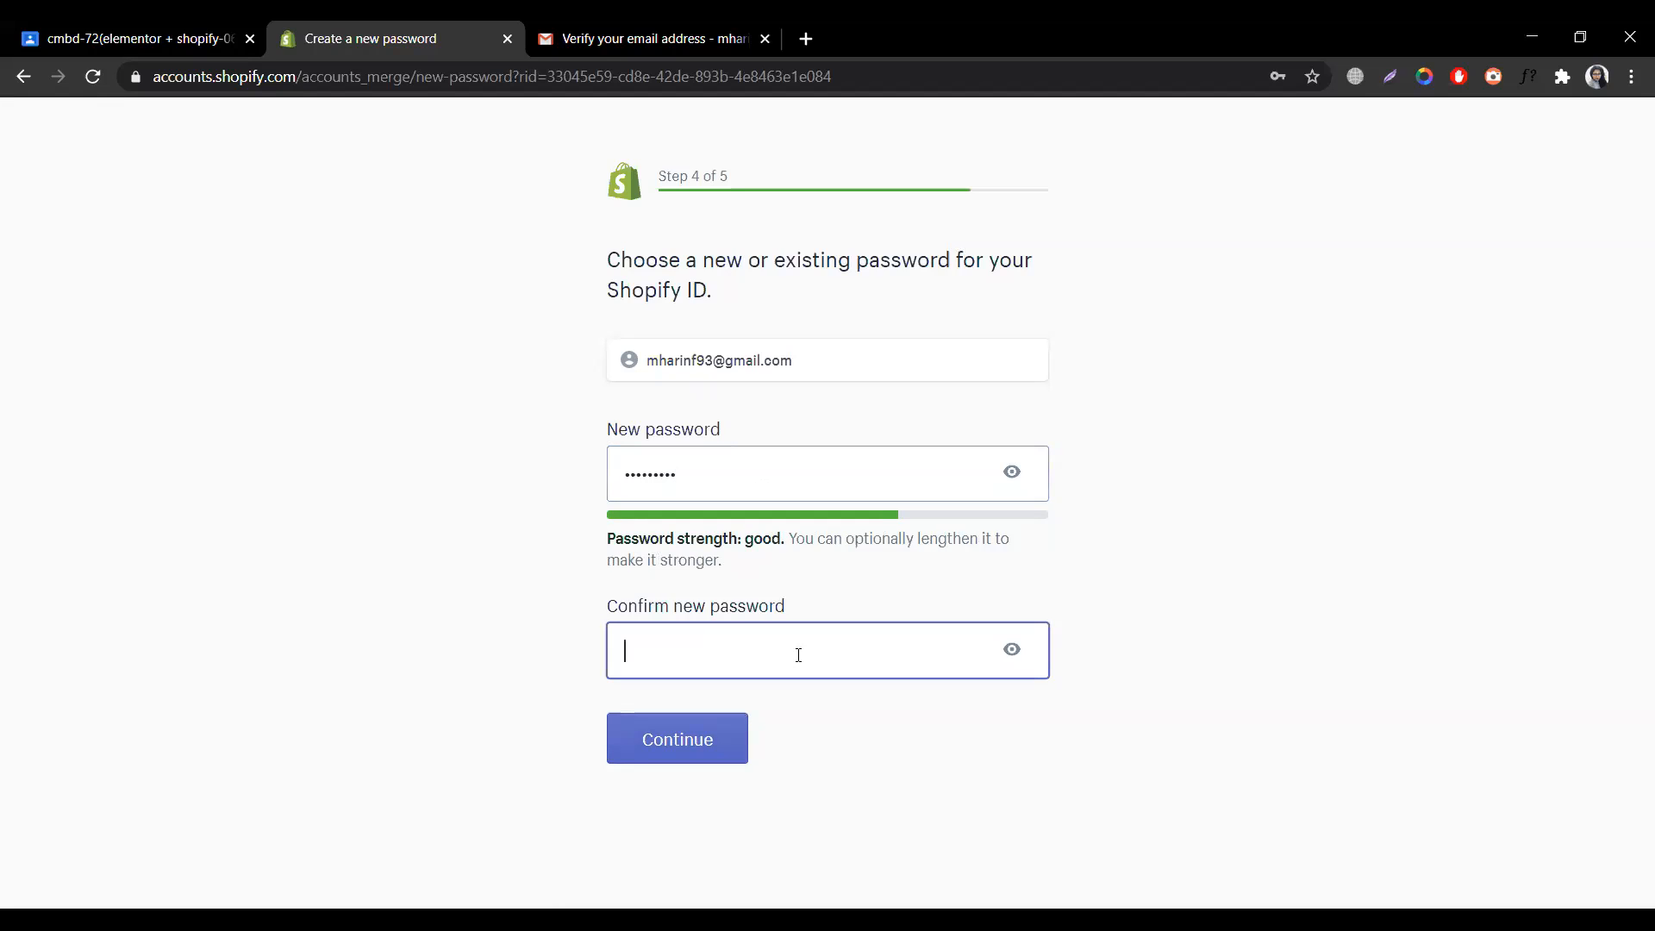
pyautogui.write('*********')
pyautogui.click(736, 726)
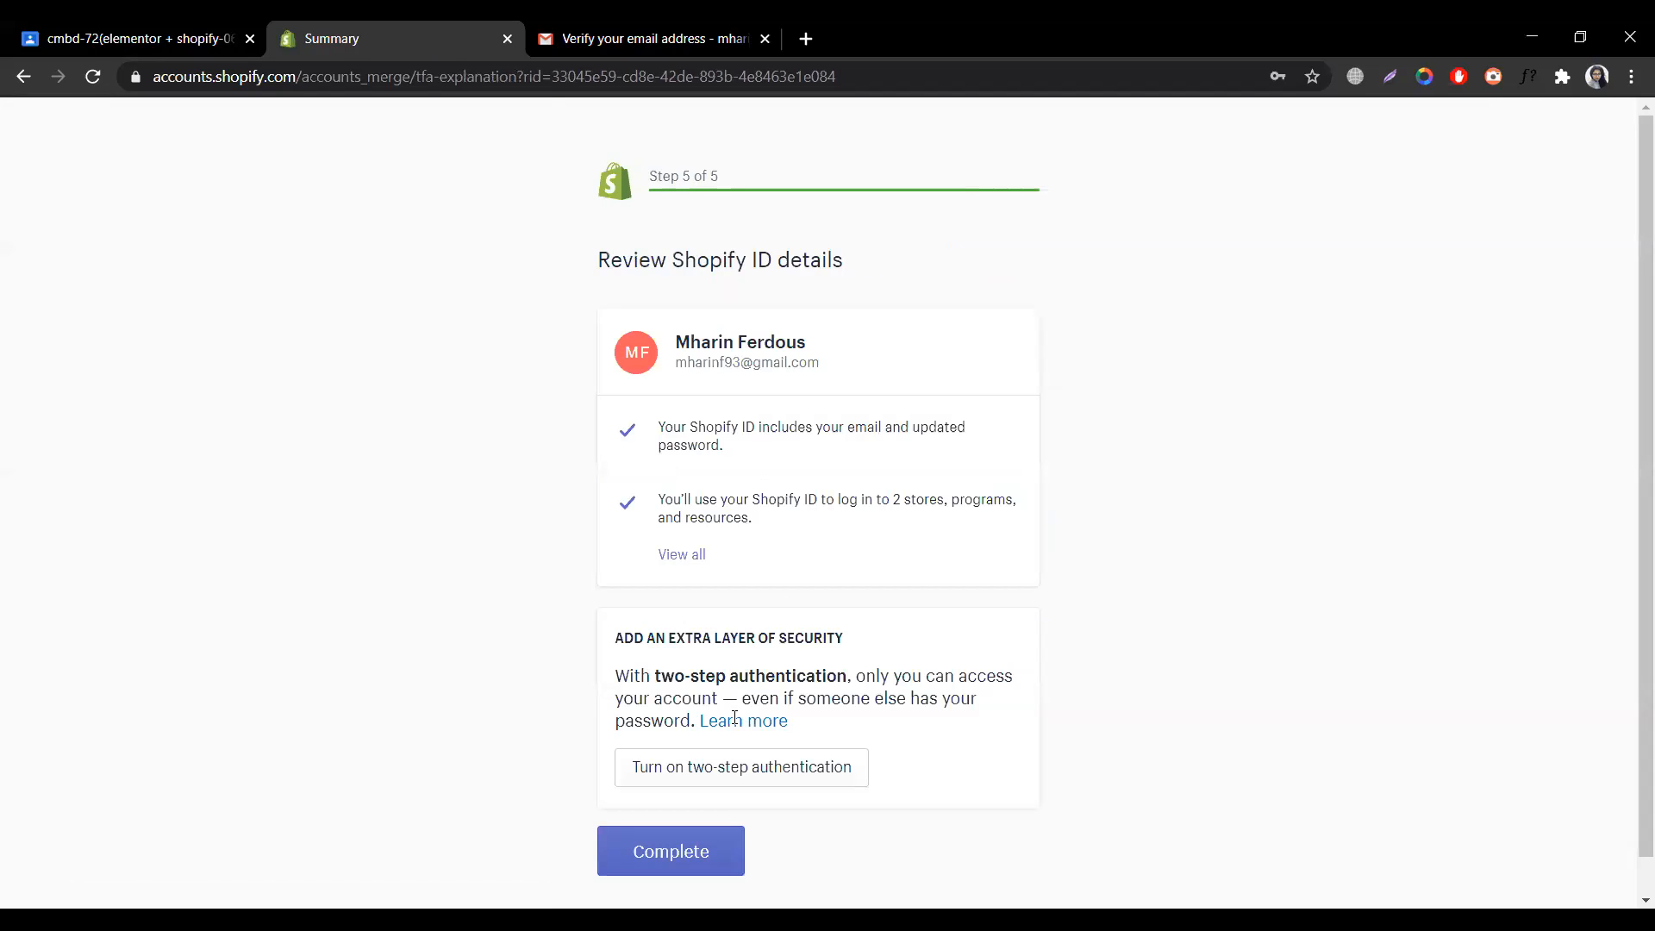
pyautogui.click(709, 866)
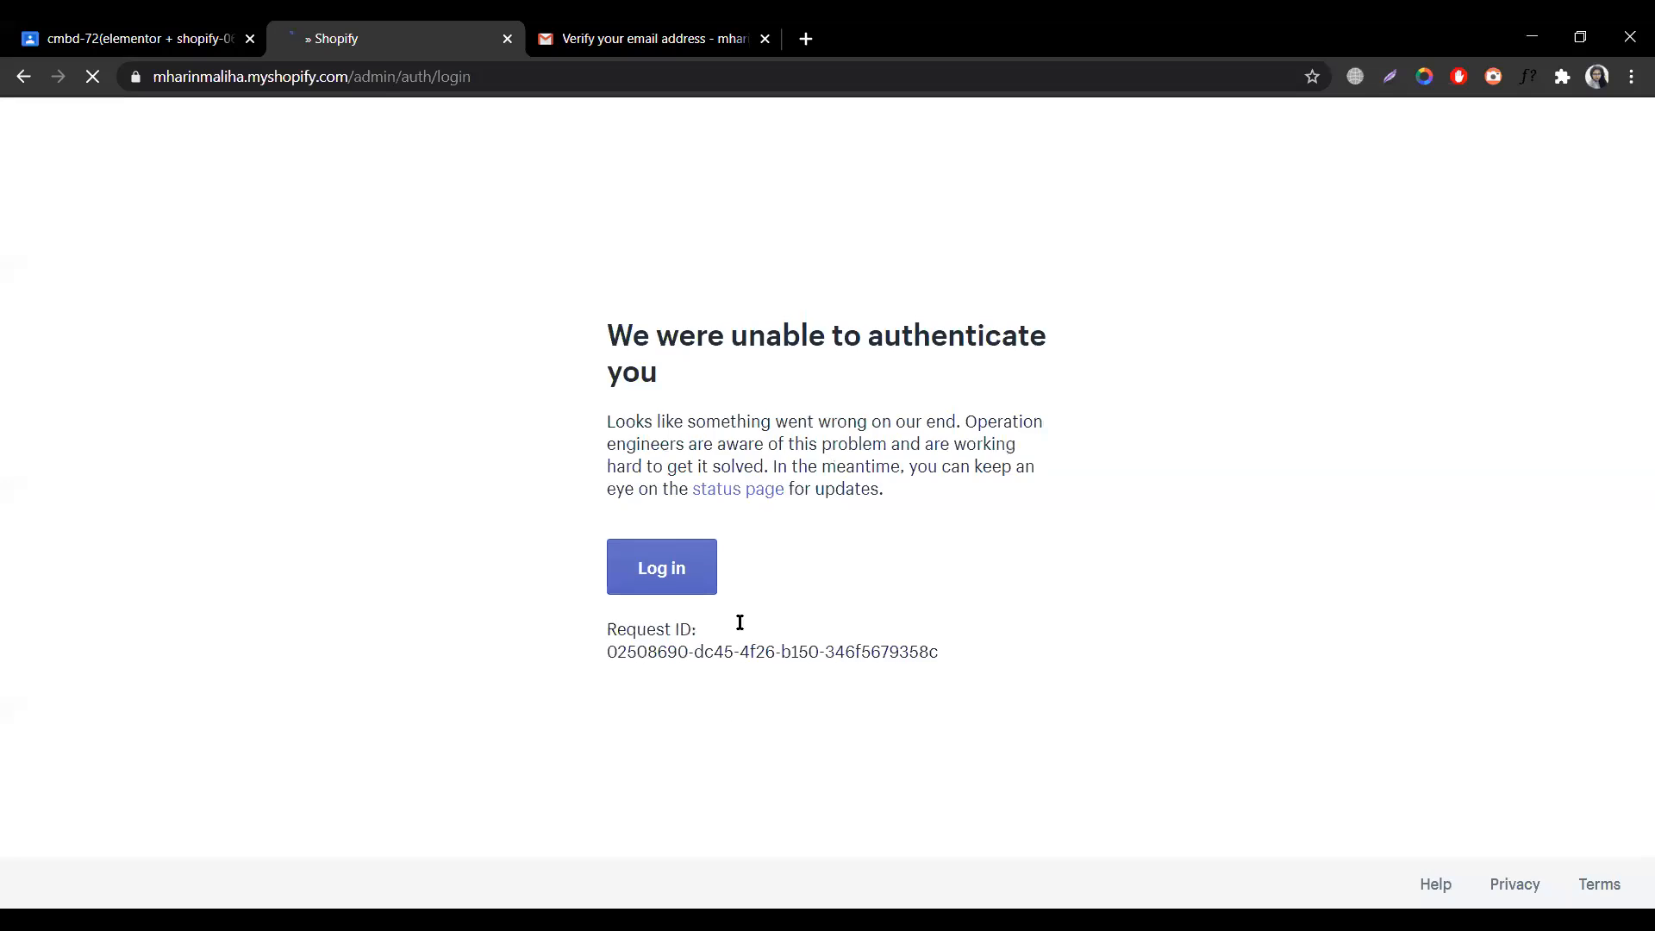
# - Retry logging in, then trim the address bar down to the store's admin URL
pyautogui.click(672, 588)
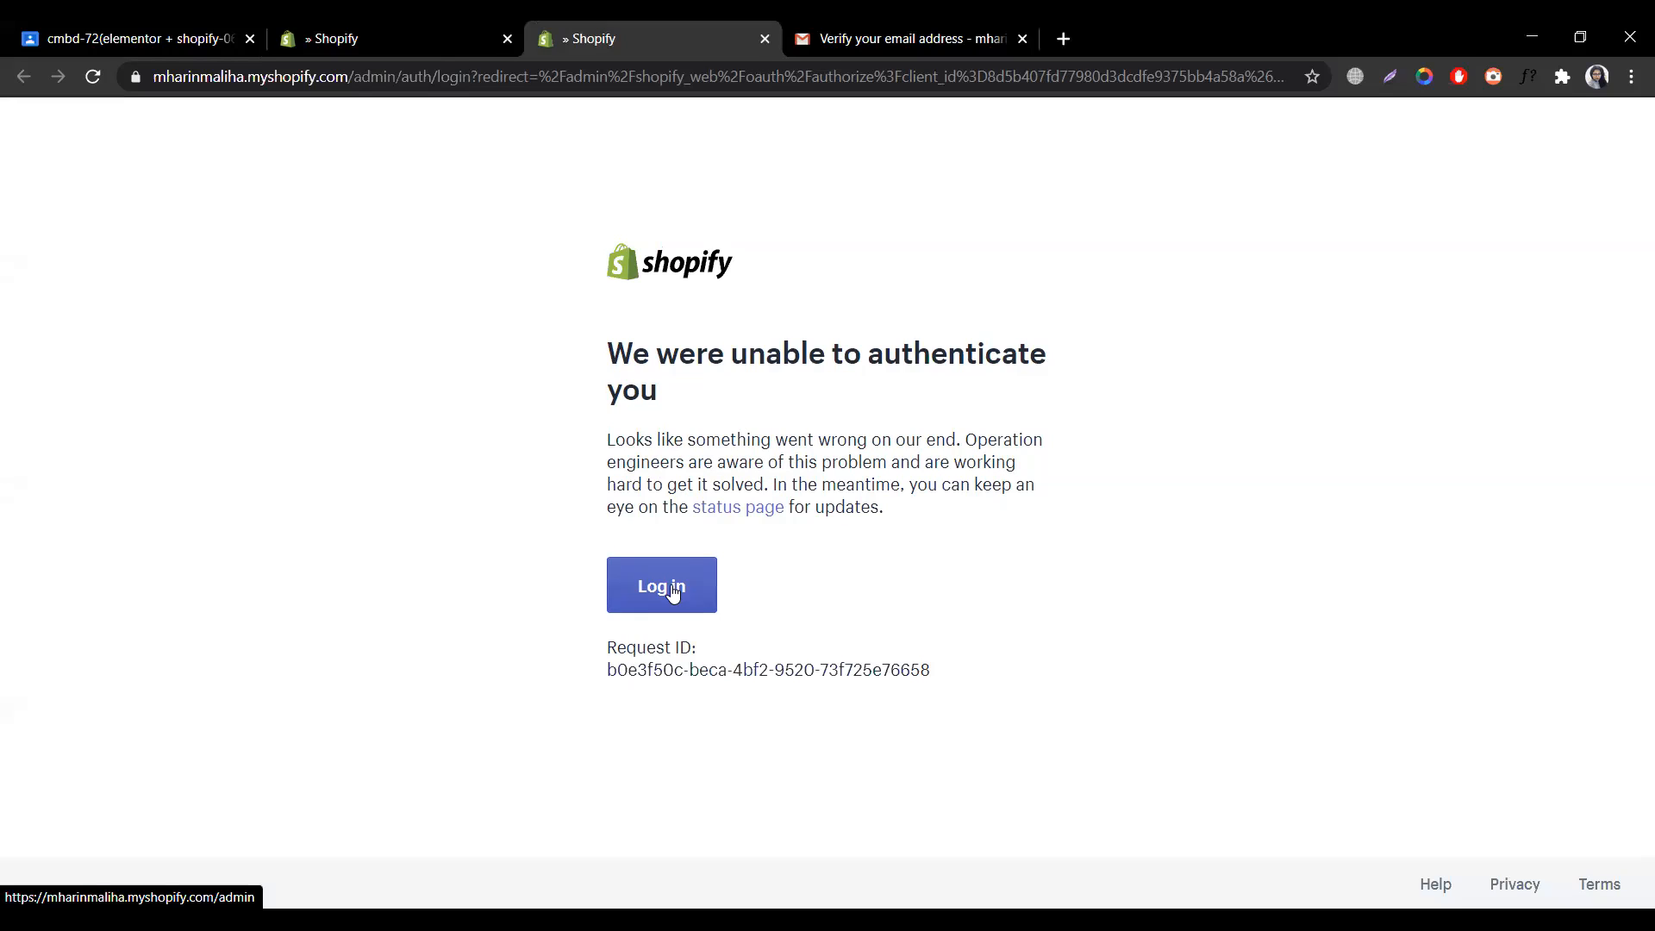
pyautogui.click(748, 75)
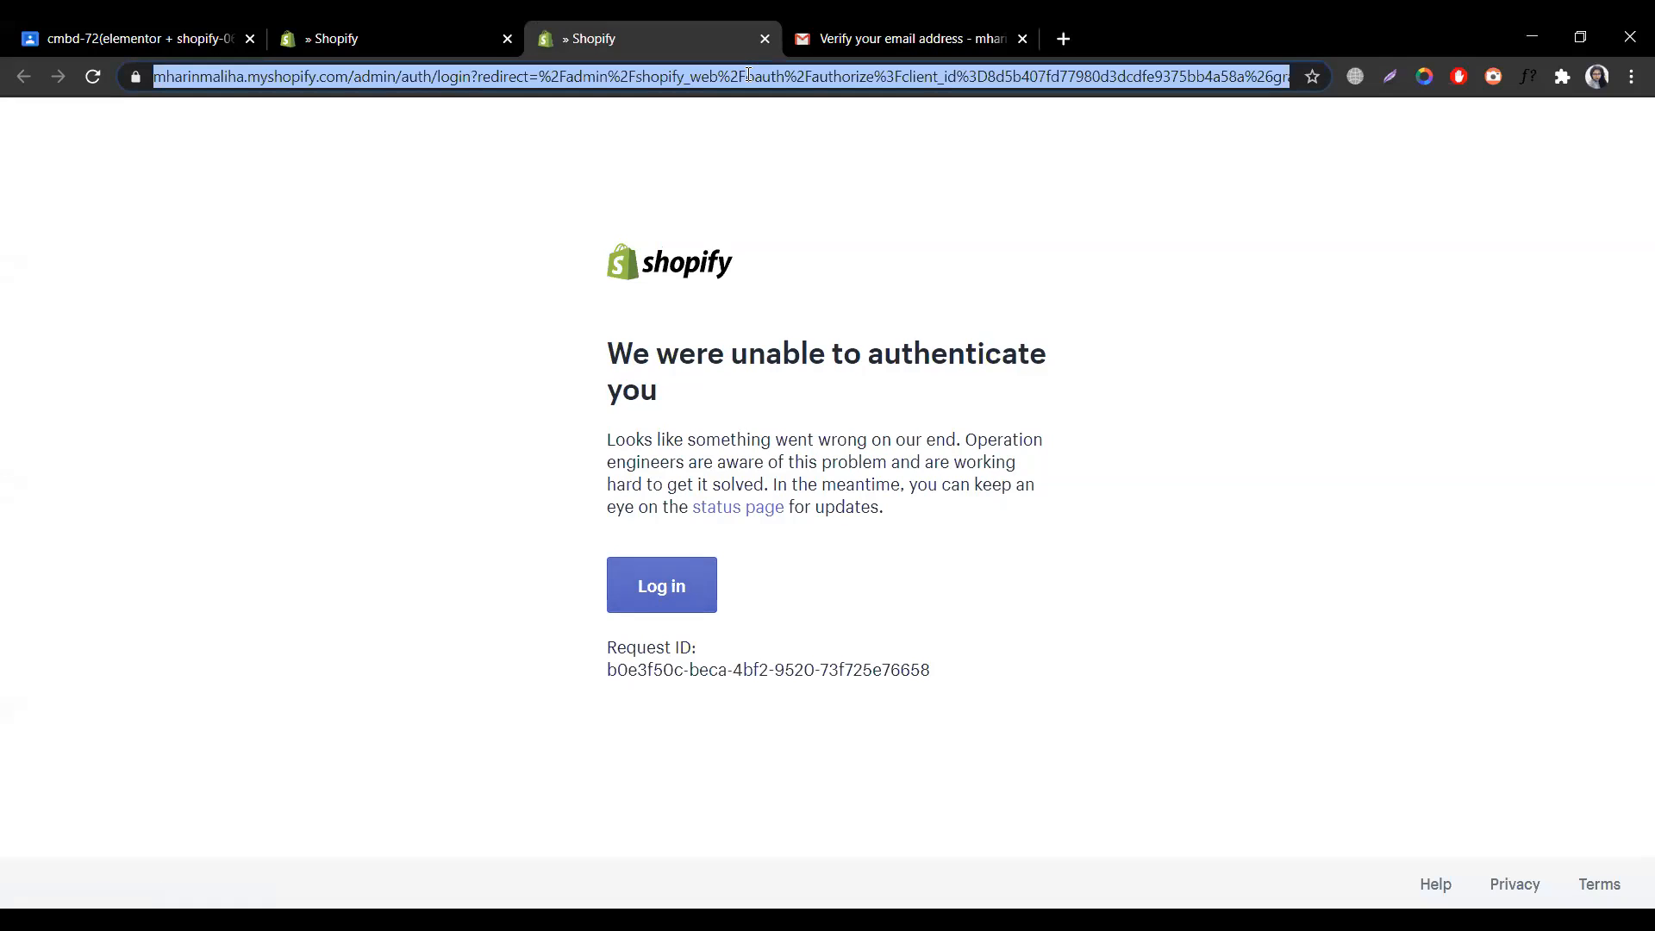
pyautogui.click(1290, 70)
pyautogui.press('BackSpace')
pyautogui.press('BackSpace')
pyautogui.press('BackSpace')
pyautogui.press('BackSpace')
pyautogui.press('BackSpace')
pyautogui.press('BackSpace')
pyautogui.press('BackSpace')
pyautogui.press('BackSpace')
pyautogui.press('BackSpace')
pyautogui.press('BackSpace')
pyautogui.press('BackSpace')
pyautogui.press('BackSpace')
pyautogui.press('BackSpace')
pyautogui.press('BackSpace')
pyautogui.press('BackSpace')
pyautogui.press('BackSpace')
pyautogui.press('BackSpace')
pyautogui.press('BackSpace')
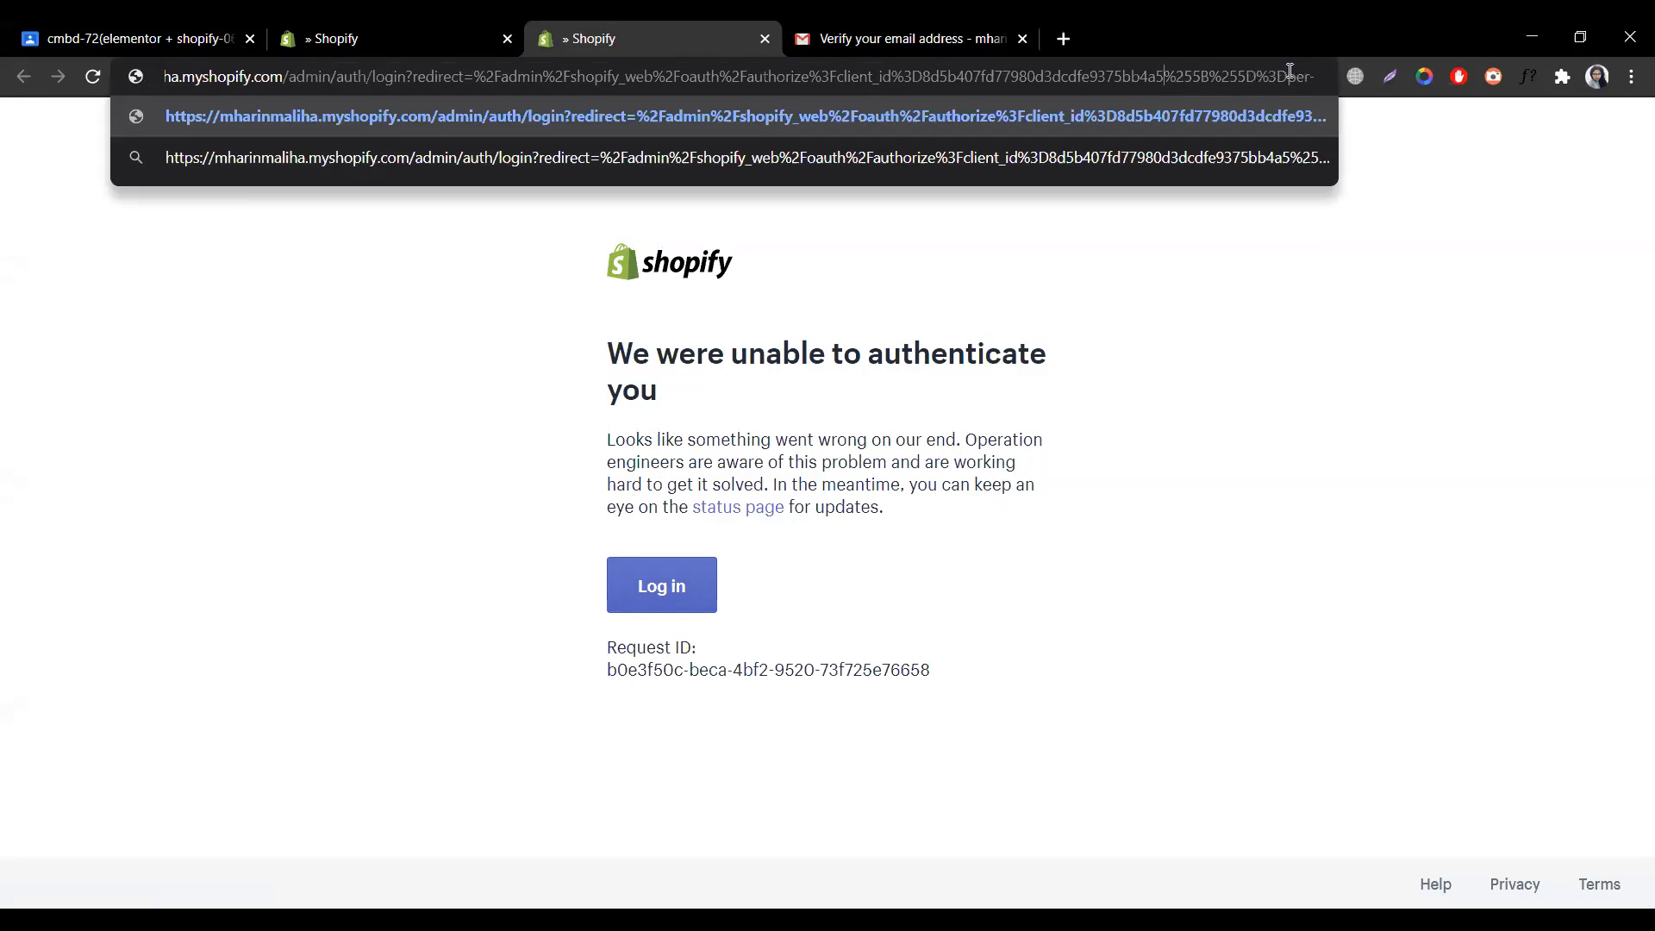
pyautogui.press('BackSpace')
pyautogui.press('BackSpace')
pyautogui.press('BackSpace')
pyautogui.press('BackSpace')
pyautogui.press('BackSpace')
pyautogui.press('BackSpace')
pyautogui.press('BackSpace')
pyautogui.press('BackSpace')
pyautogui.press('BackSpace')
pyautogui.press('BackSpace')
pyautogui.press('BackSpace')
pyautogui.press('BackSpace')
pyautogui.press('BackSpace')
pyautogui.press('BackSpace')
pyautogui.press('BackSpace')
pyautogui.press('BackSpace')
pyautogui.press('BackSpace')
pyautogui.press('BackSpace')
pyautogui.press('BackSpace')
pyautogui.press('BackSpace')
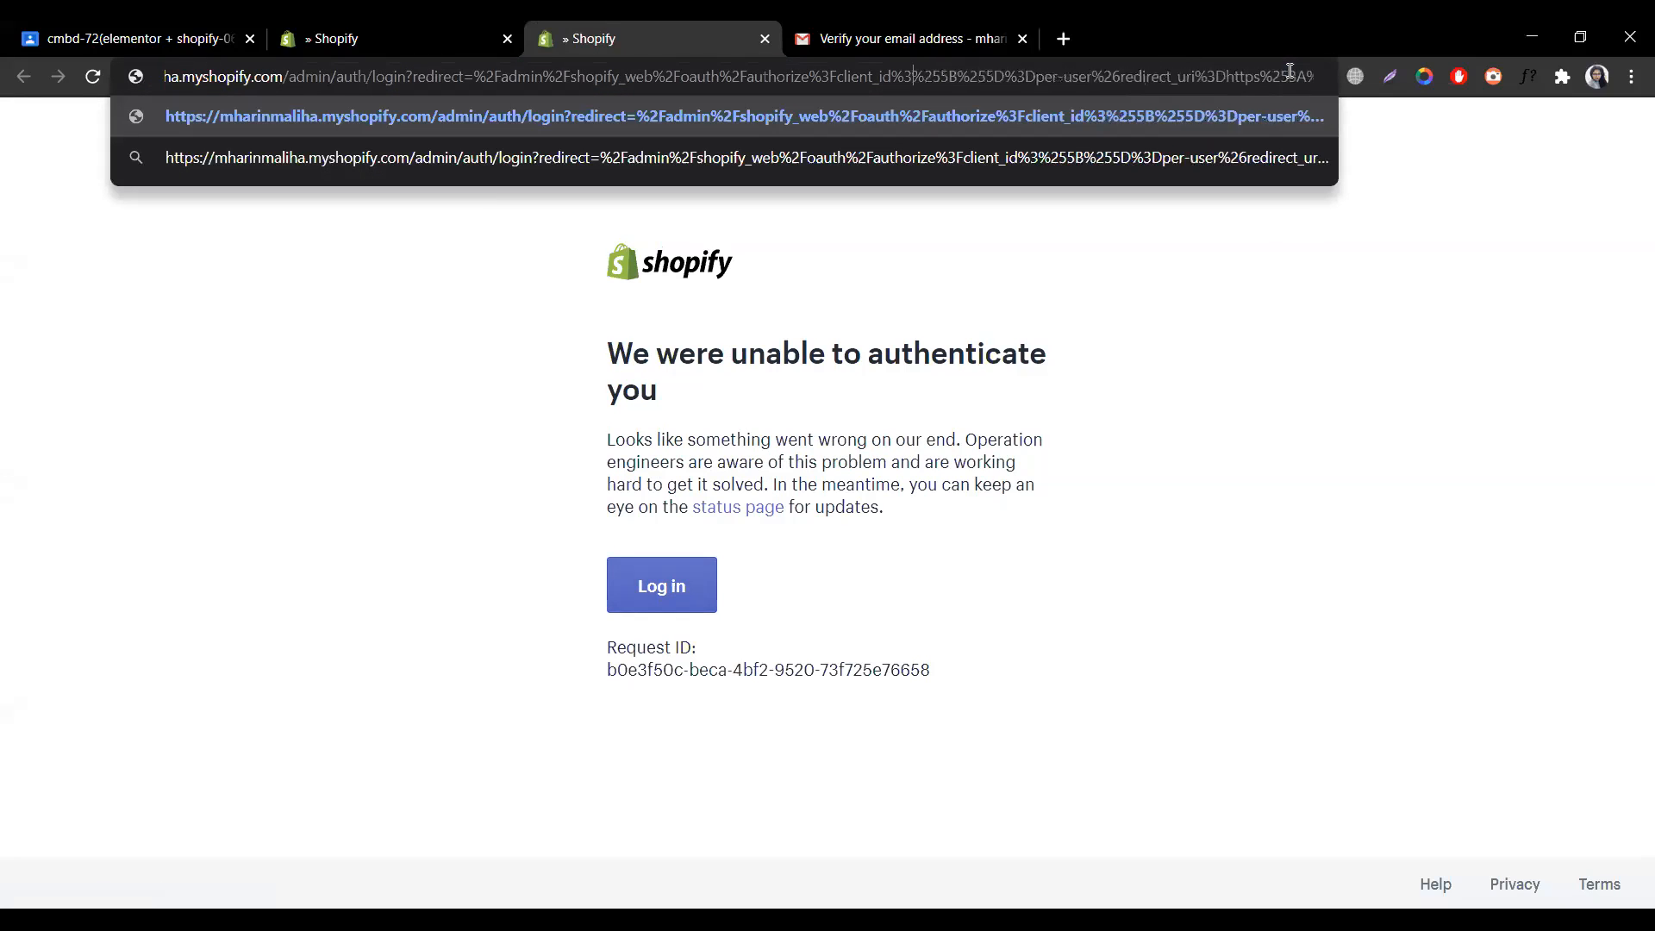
pyautogui.moveTo(1311, 76); pyautogui.dragTo(813, 75)
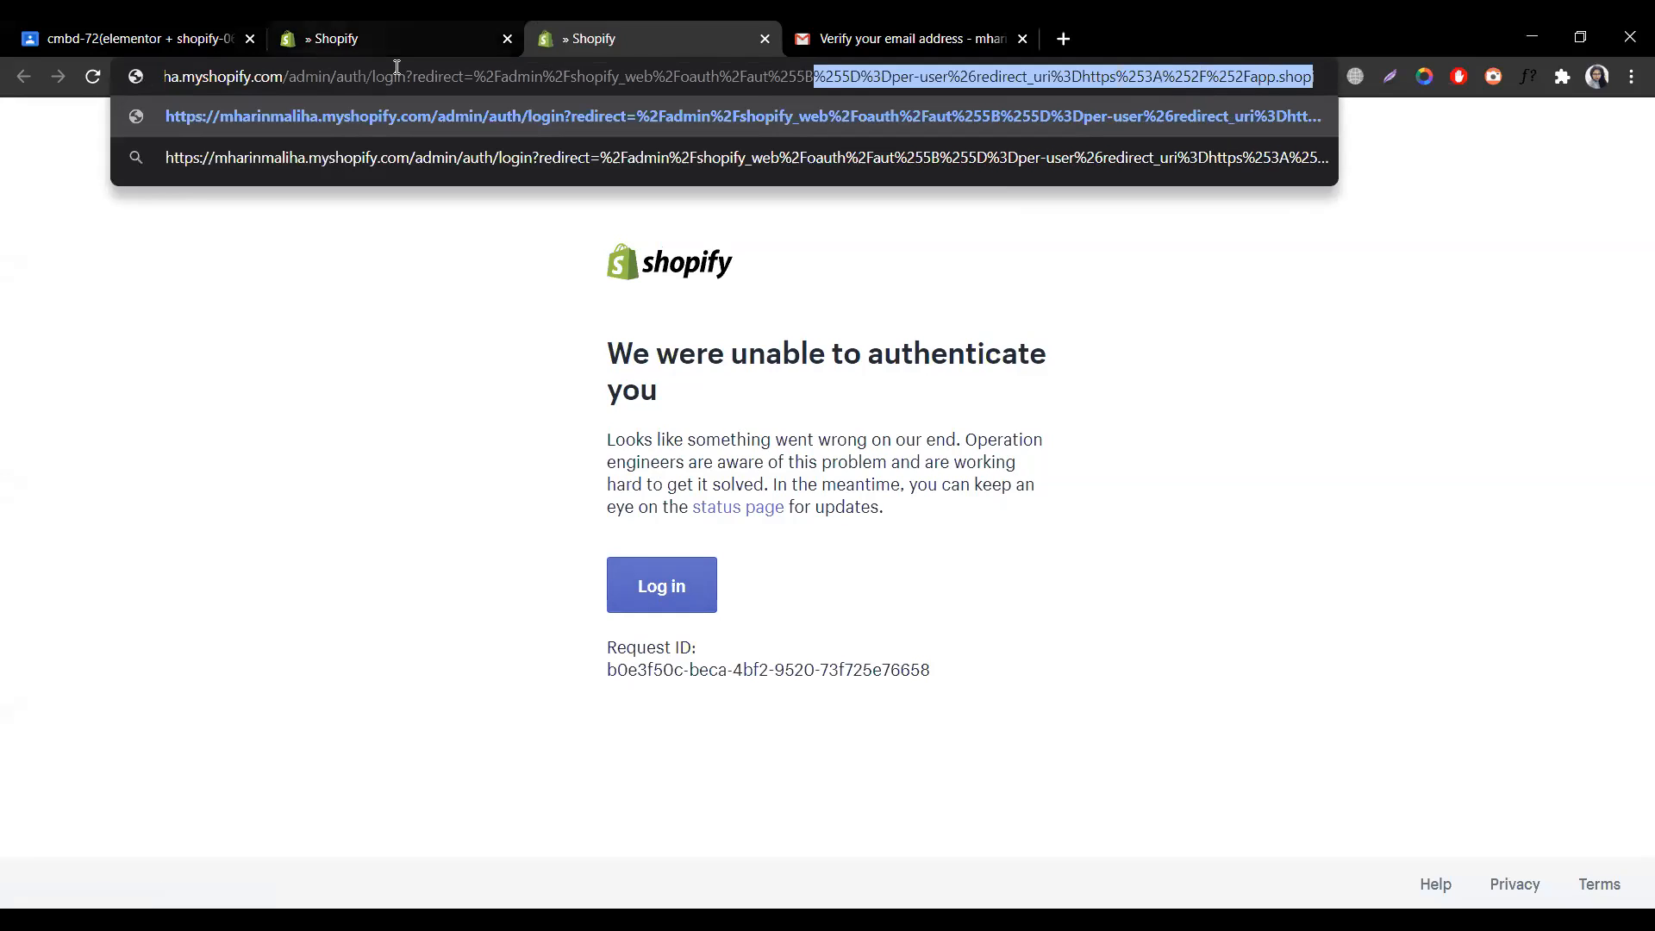
pyautogui.click(336, 76)
pyautogui.moveTo(336, 76); pyautogui.dragTo(158, 81)
pyautogui.hotkey('ctrl', 'c')
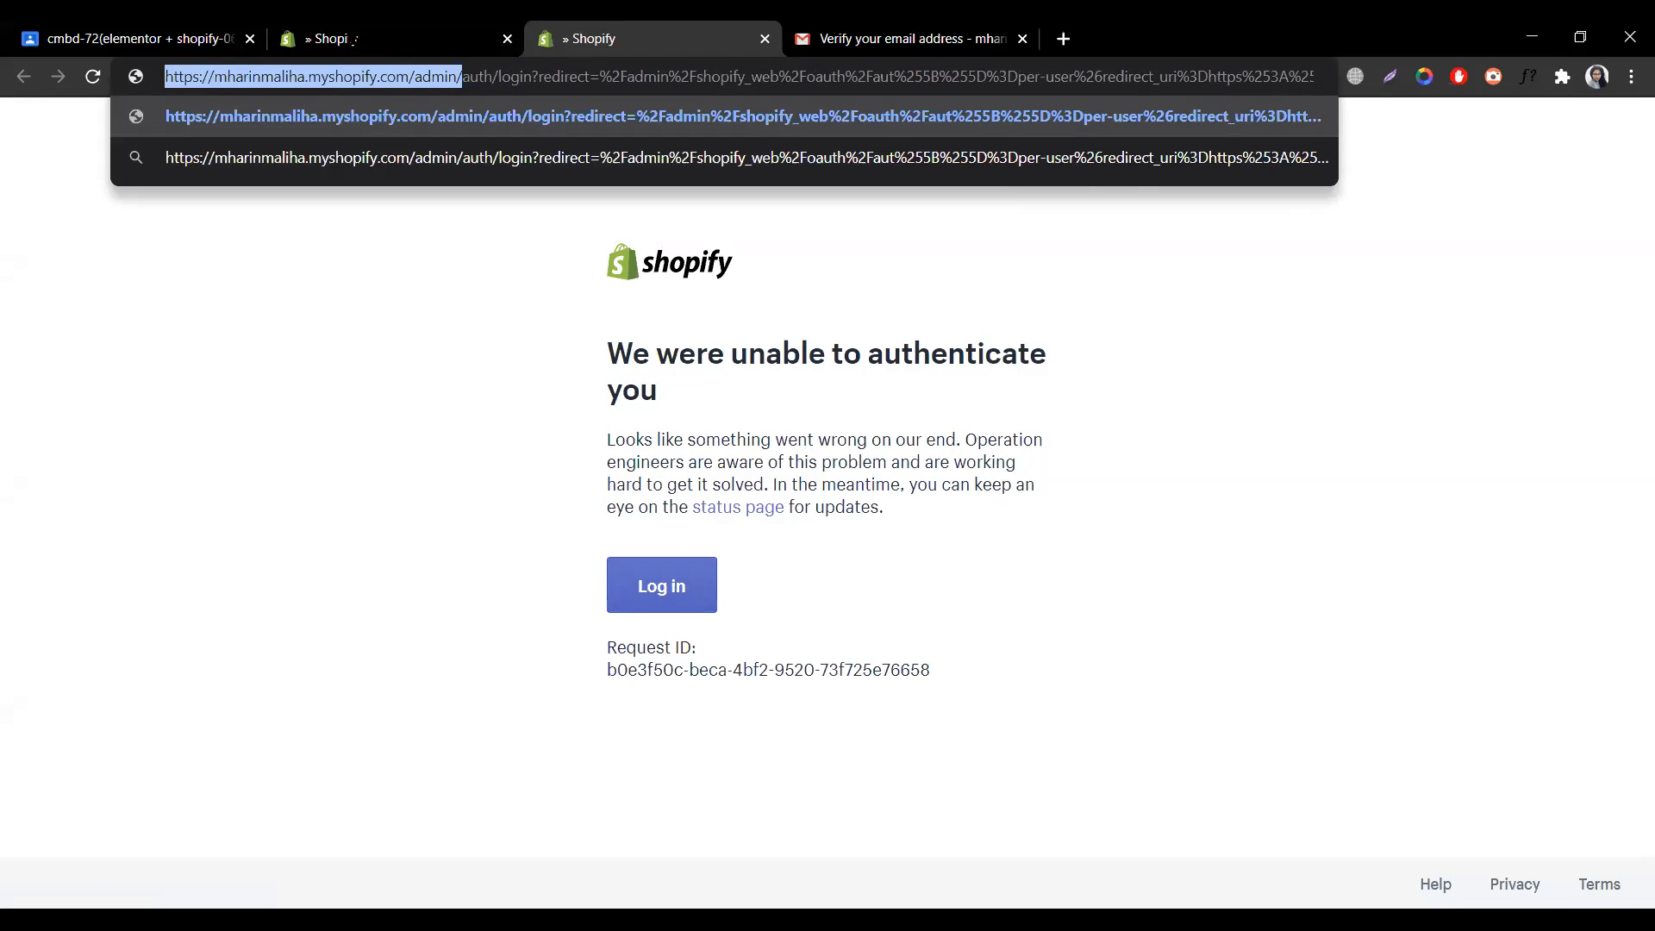
# - Load the store's admin address in a new tab and retry logging in
pyautogui.click(1580, 36)
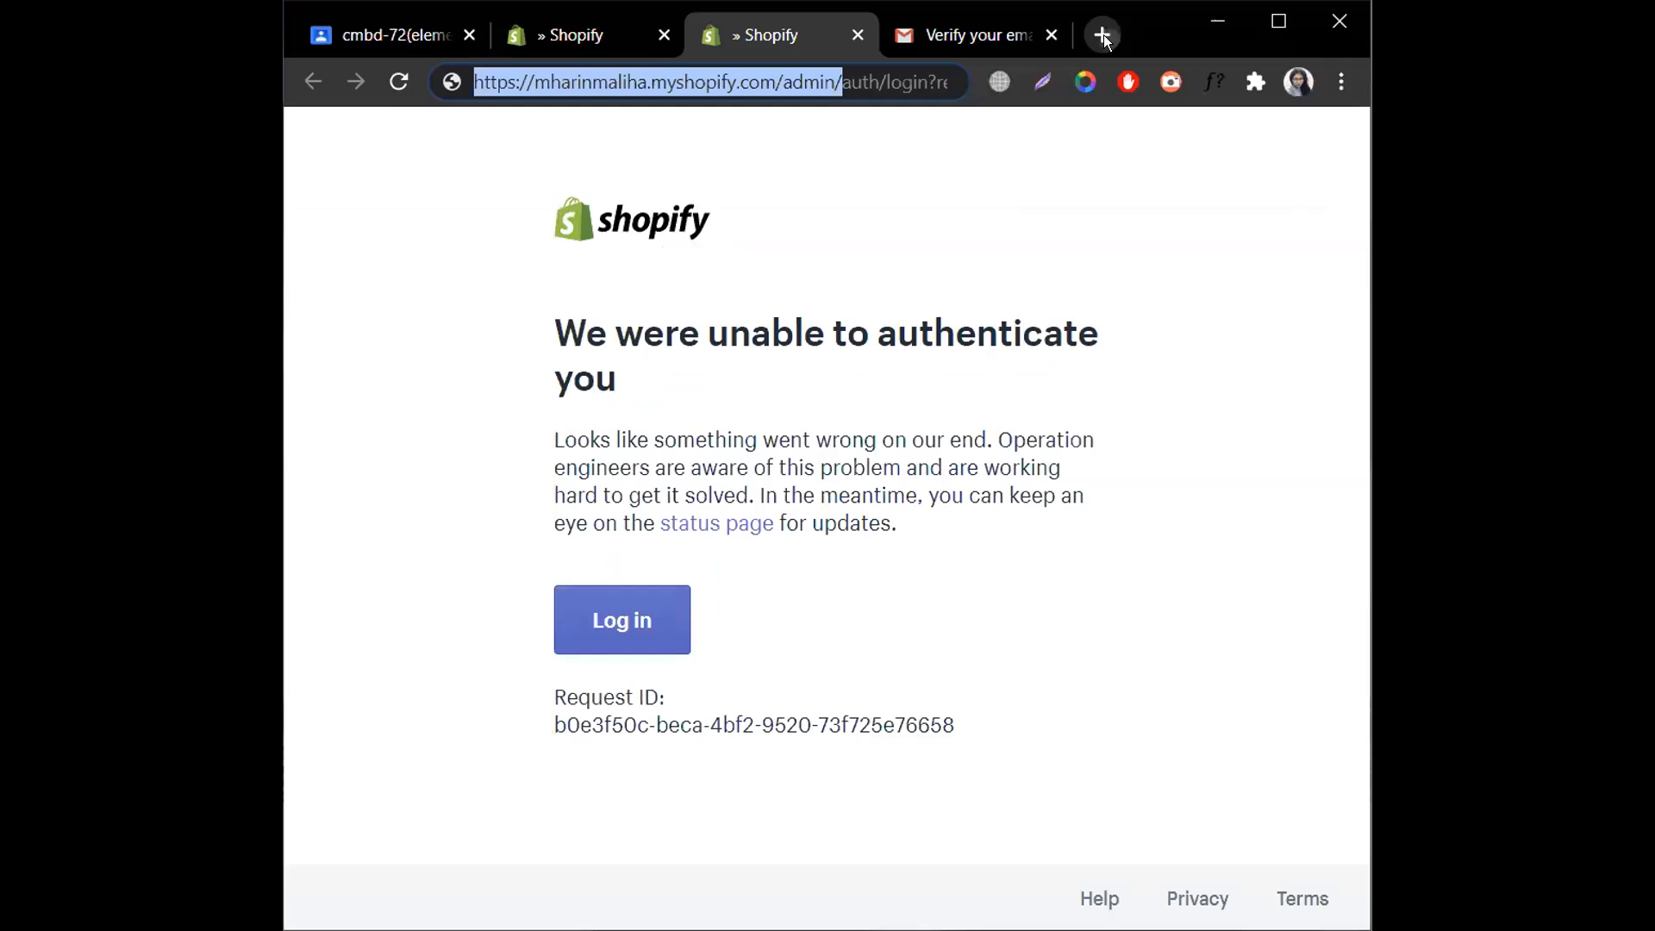
pyautogui.click(1103, 35)
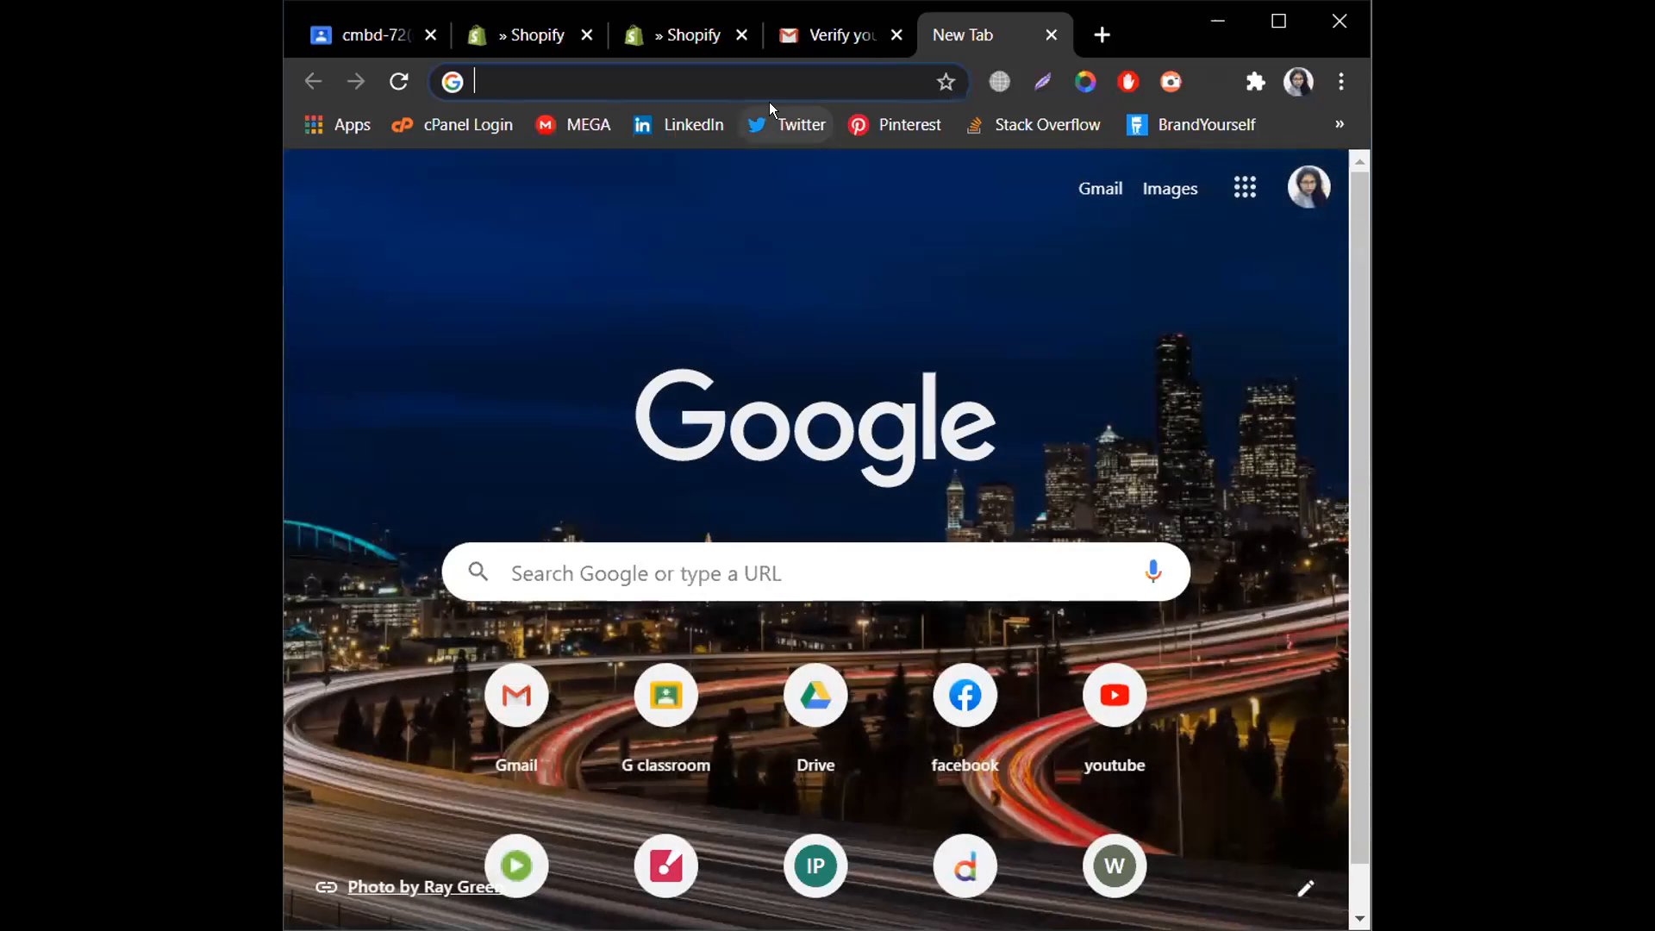
pyautogui.hotkey('ctrl', 'v')
pyautogui.press('Return')
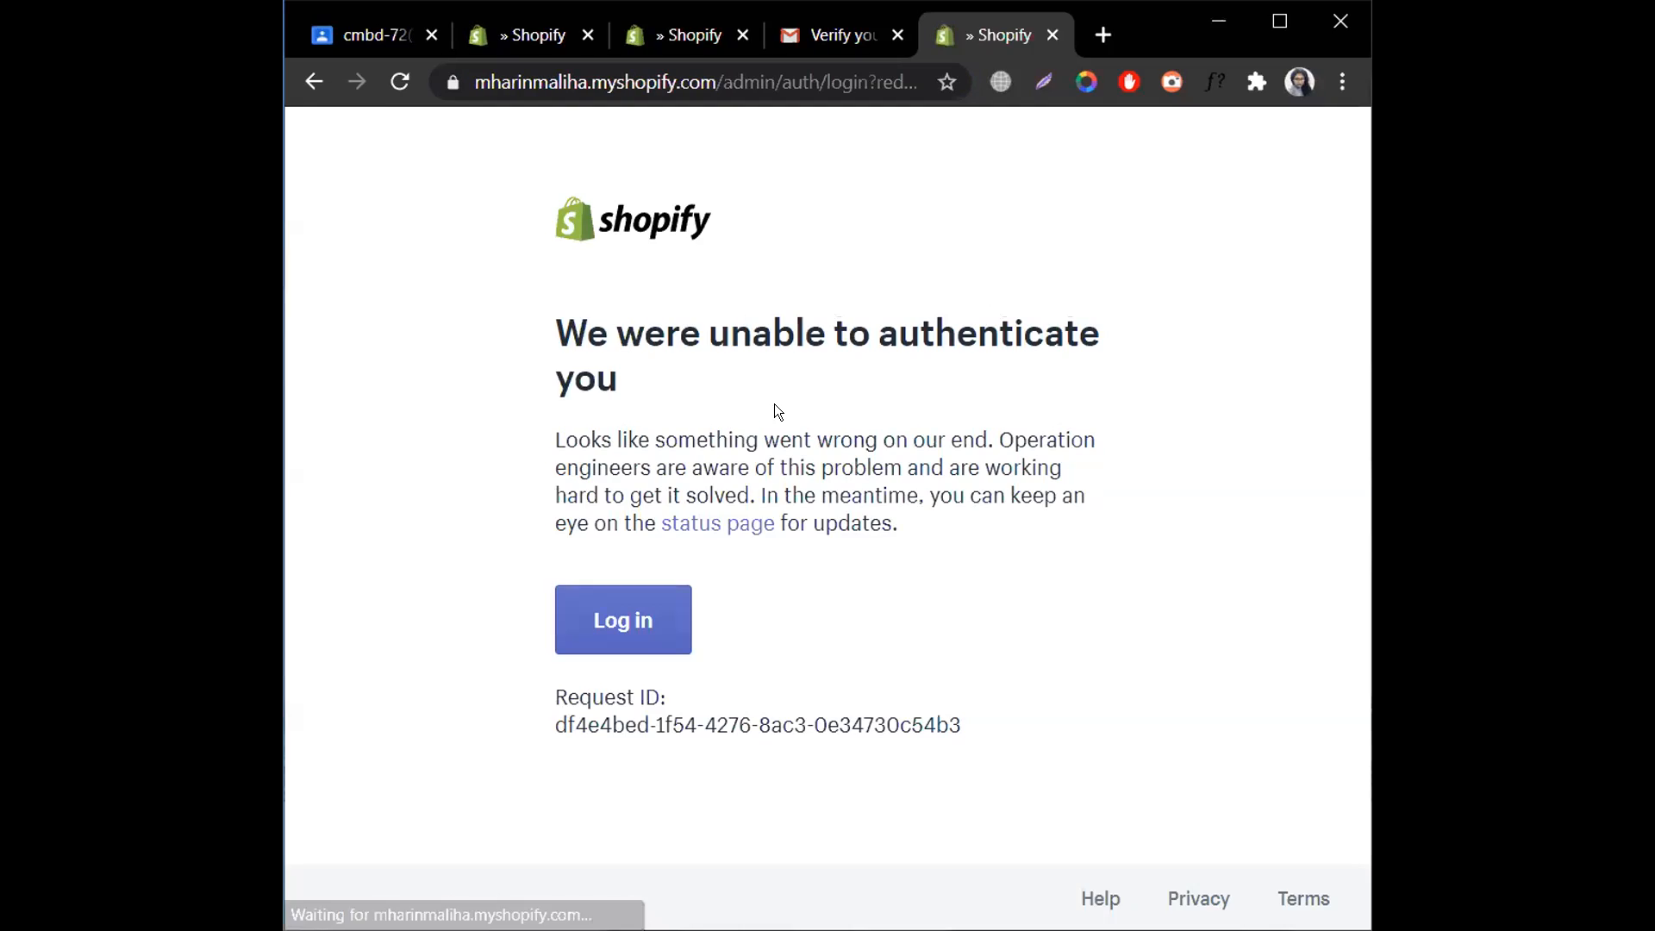
pyautogui.click(587, 628)
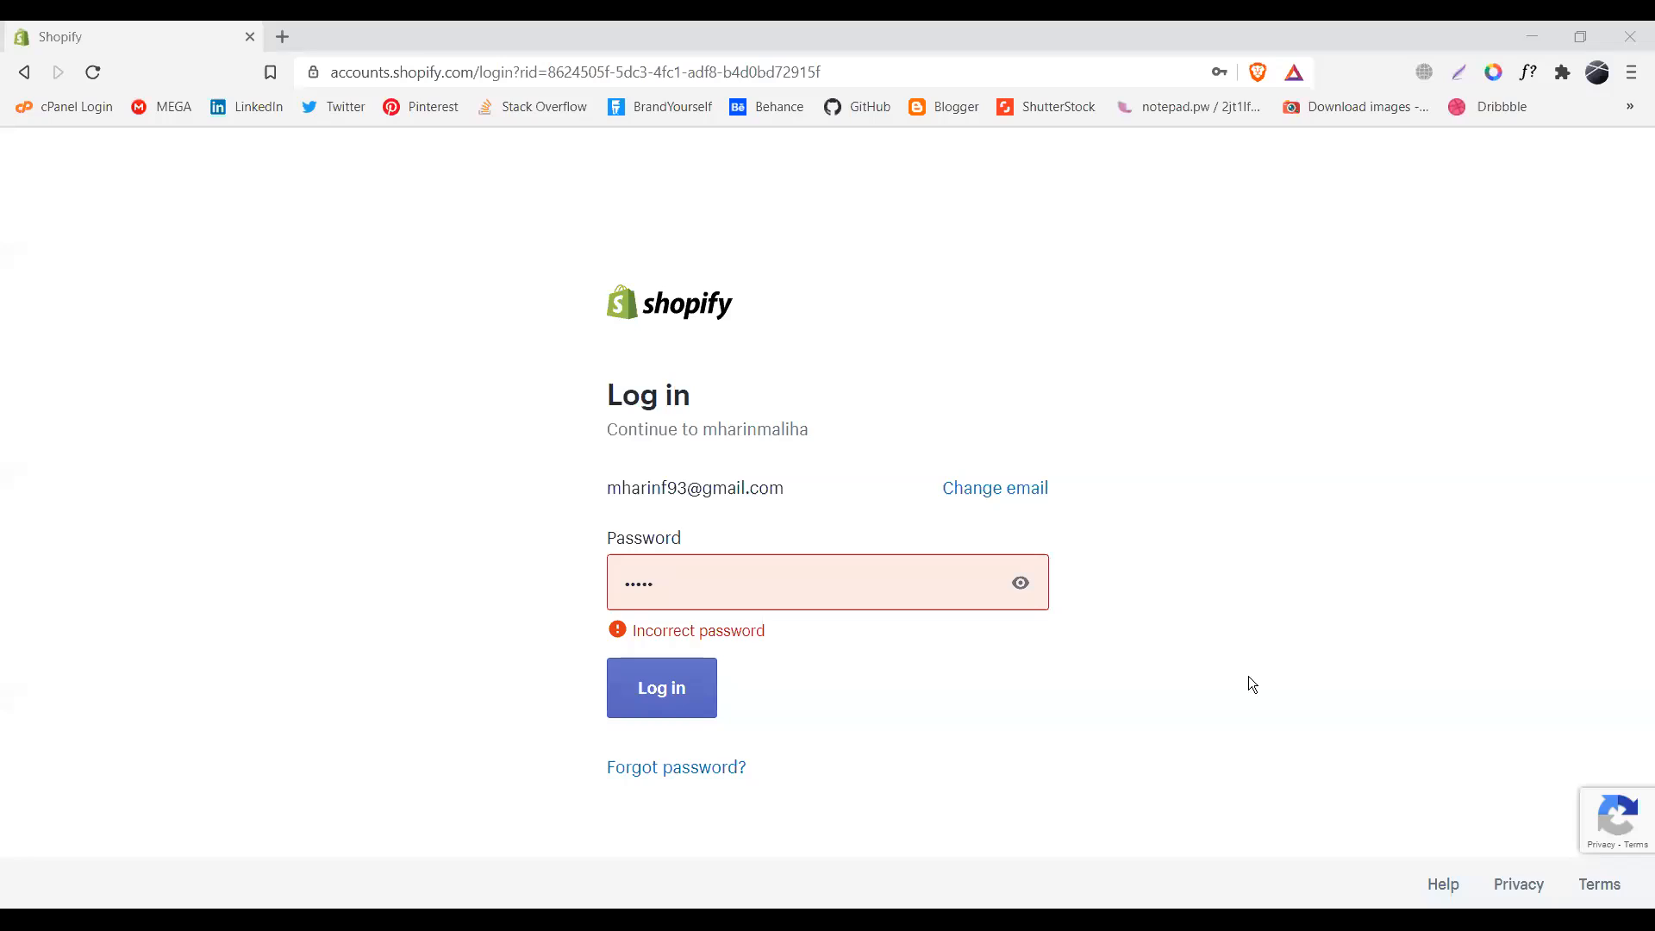
# - Replace the rejected password, submit, re-enter the password, and start the I'm not a robot check
pyautogui.click(789, 567)
pyautogui.press('BackSpace')
pyautogui.press('BackSpace')
pyautogui.press('BackSpace')
pyautogui.press('BackSpace')
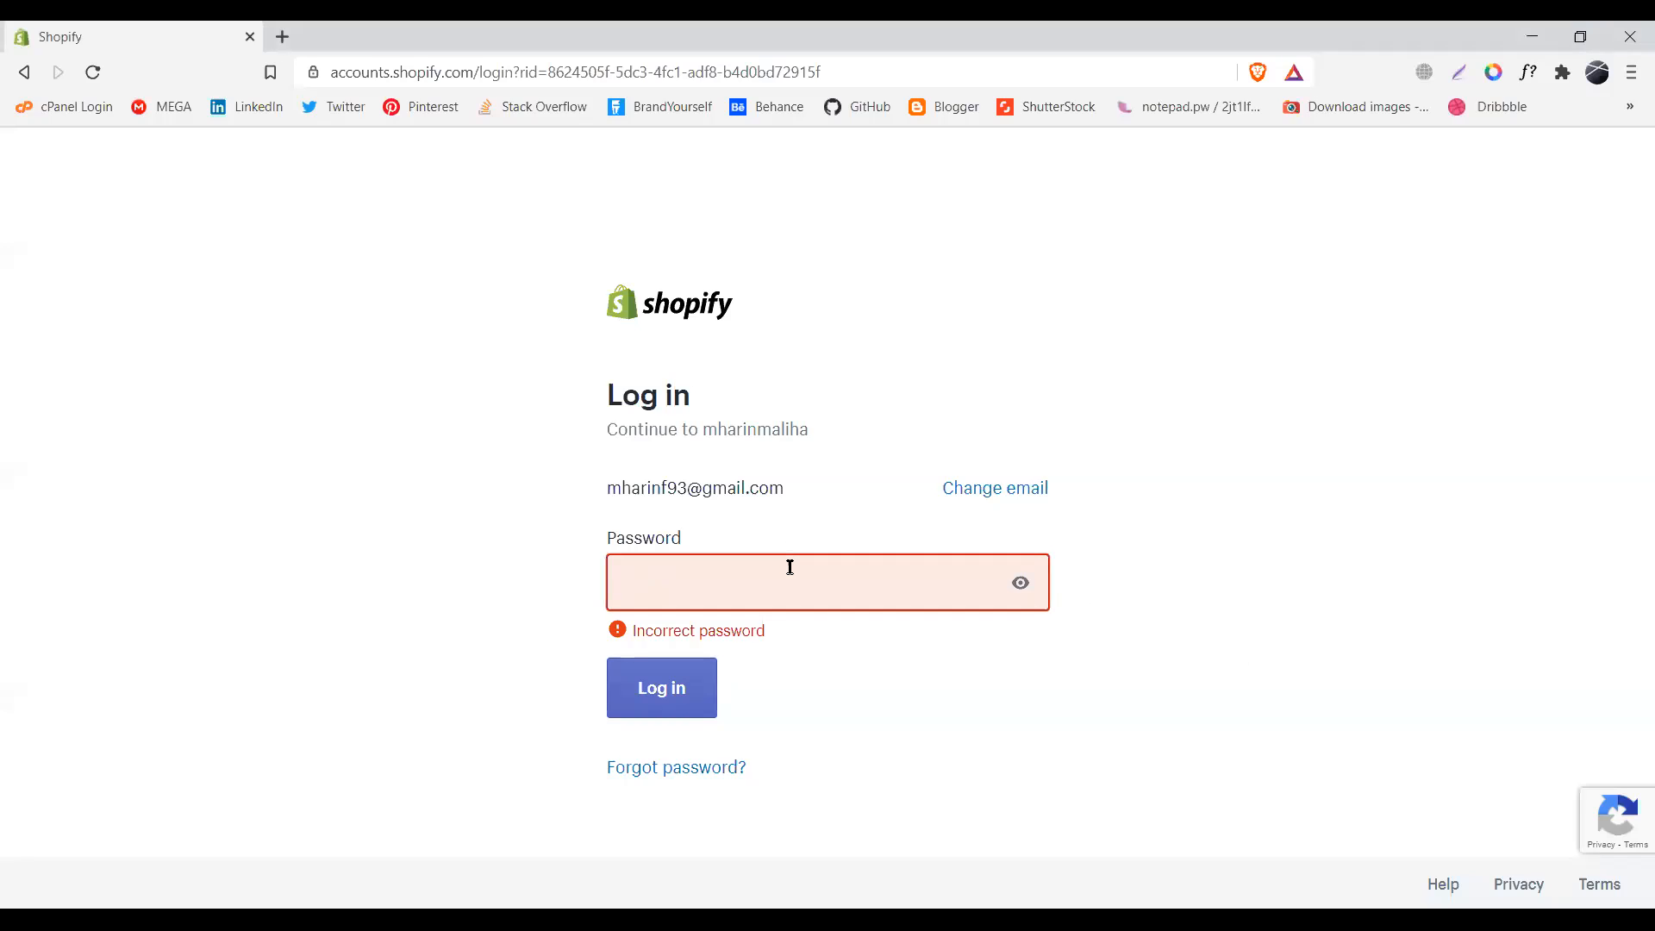
pyautogui.write('••••••••')
pyautogui.click(674, 689)
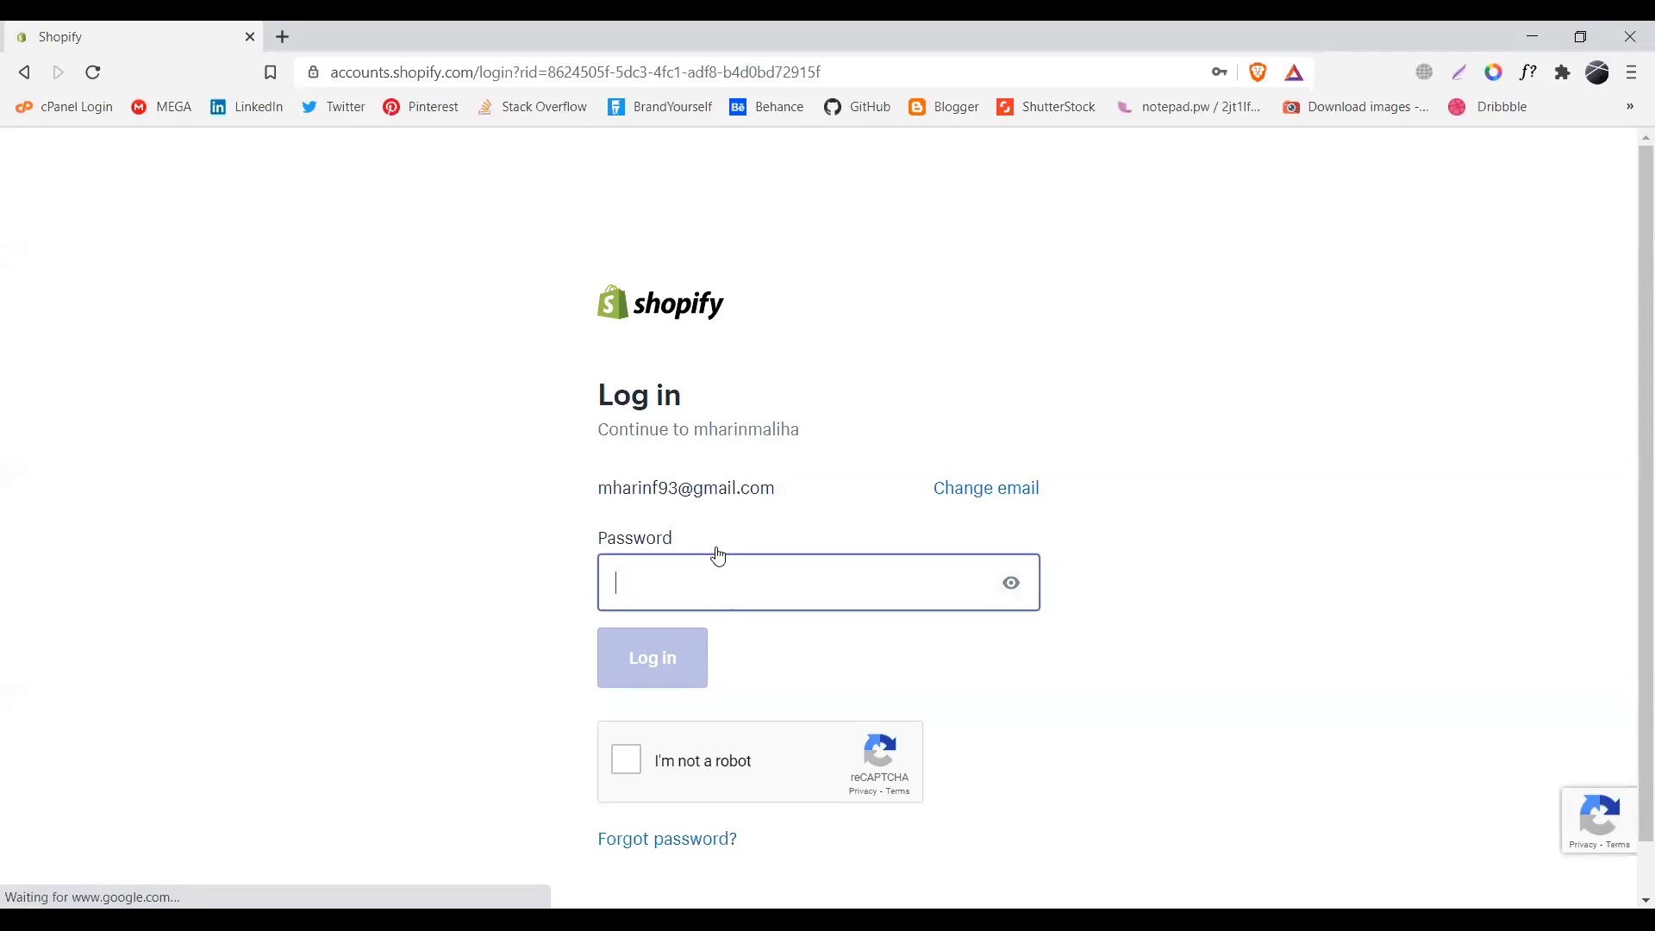
pyautogui.write('•••••••••••')
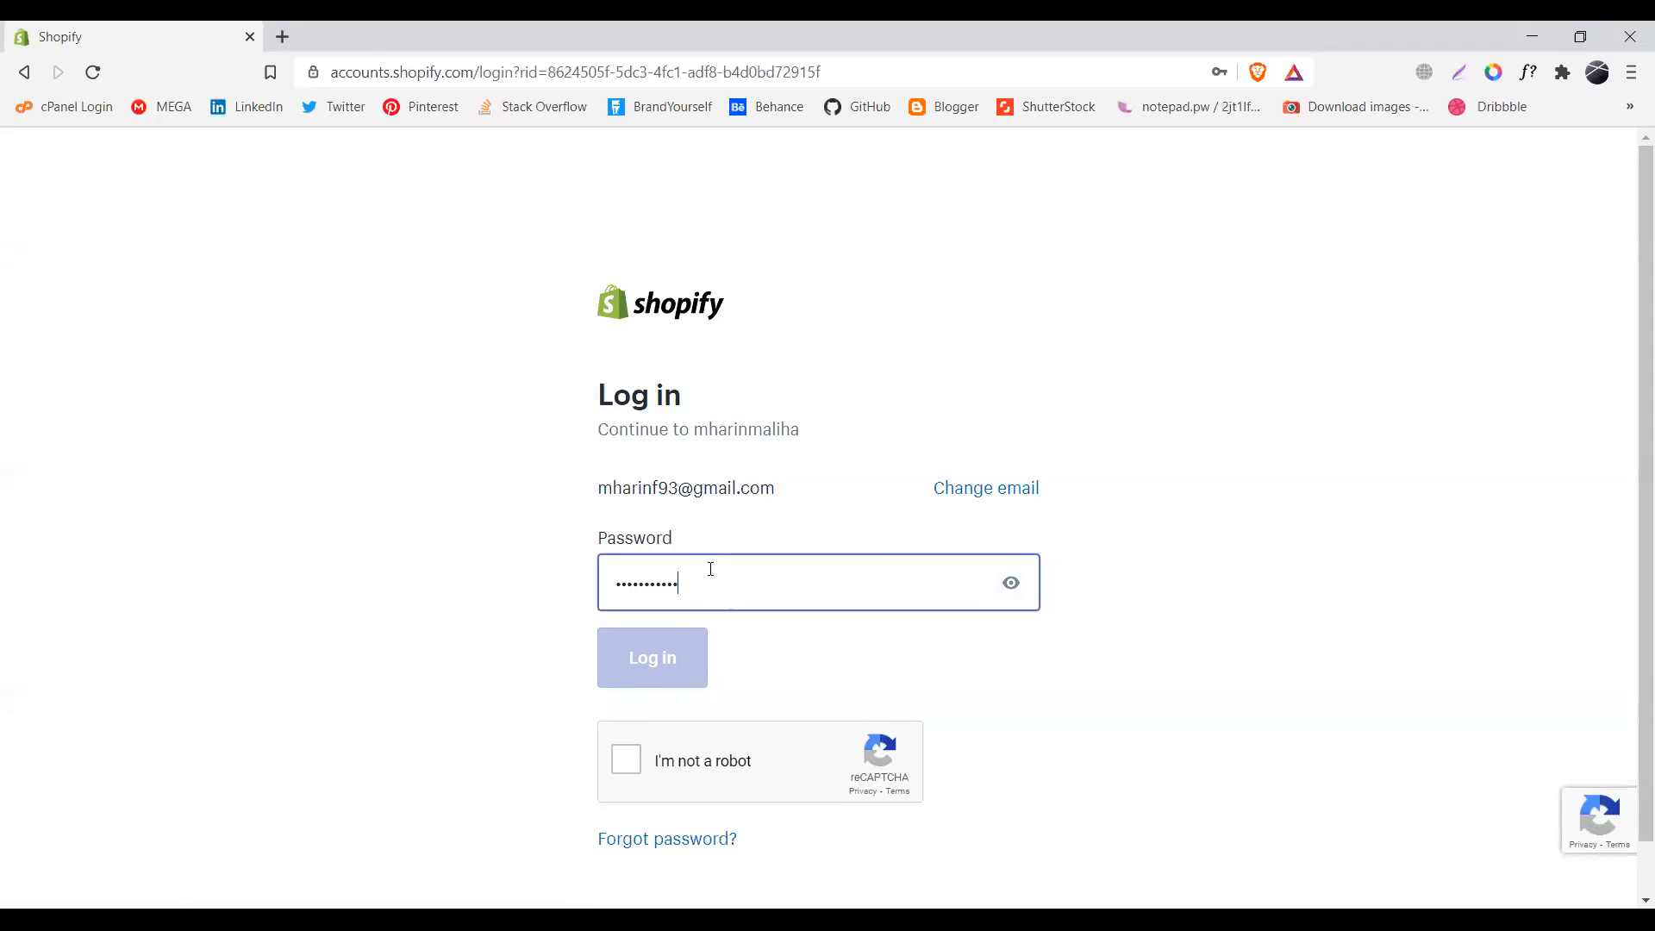
pyautogui.click(627, 758)
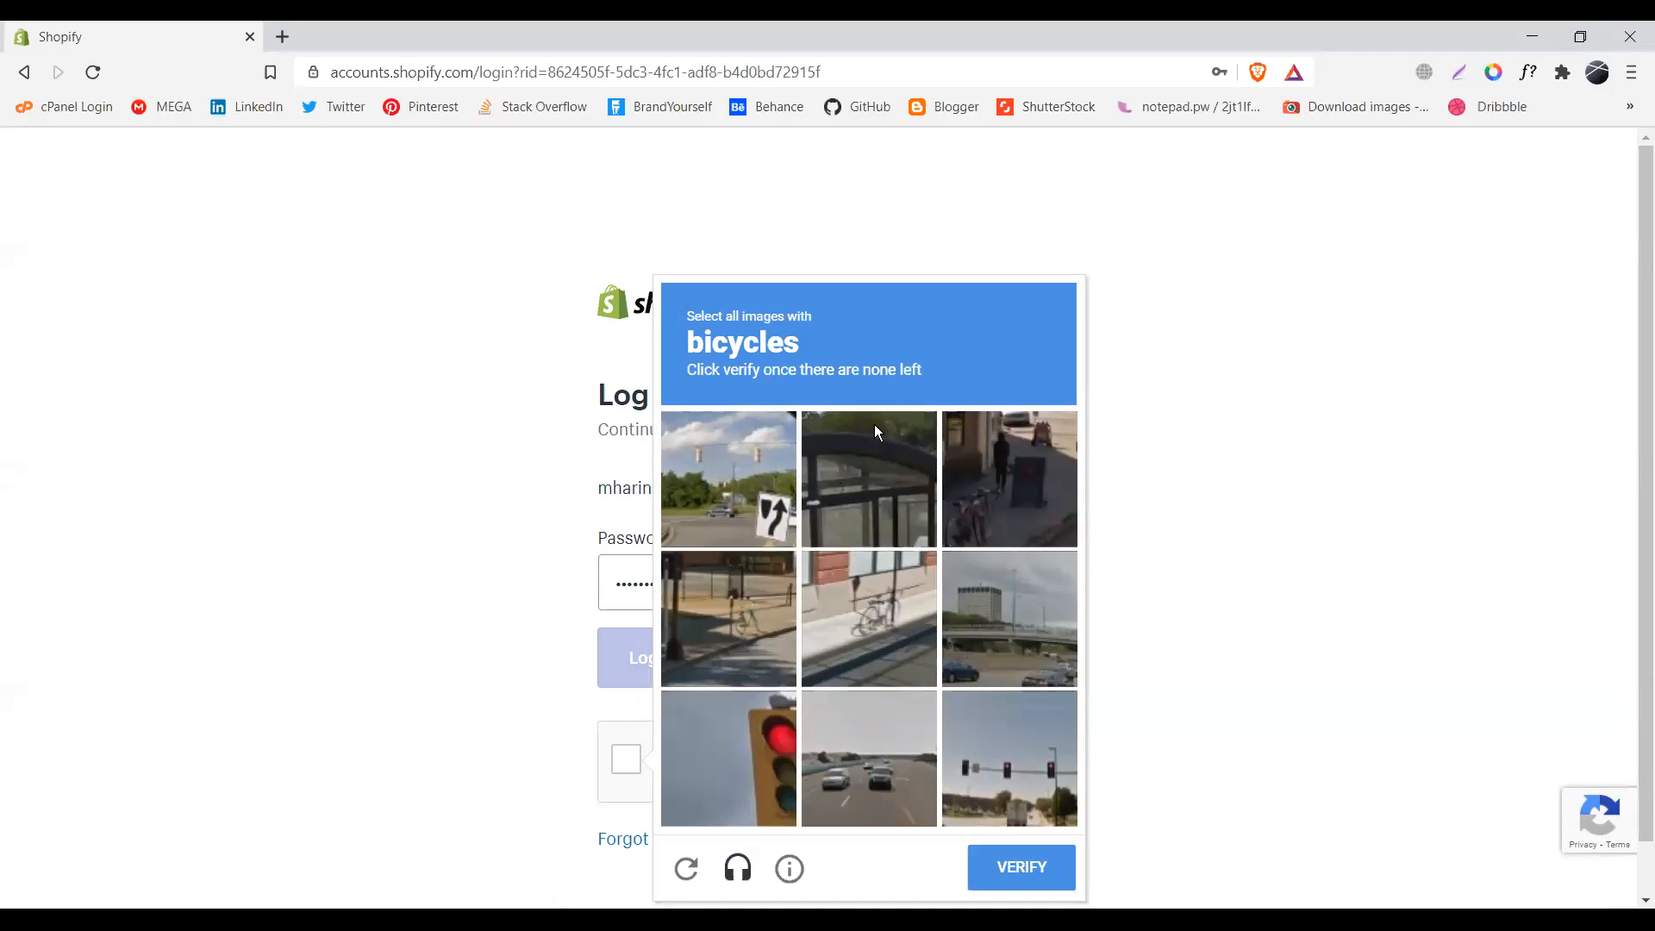
# - Select all six bicycle tiles in the reCAPTCHA grid and verify the selection
pyautogui.click(710, 593)
pyautogui.click(833, 613)
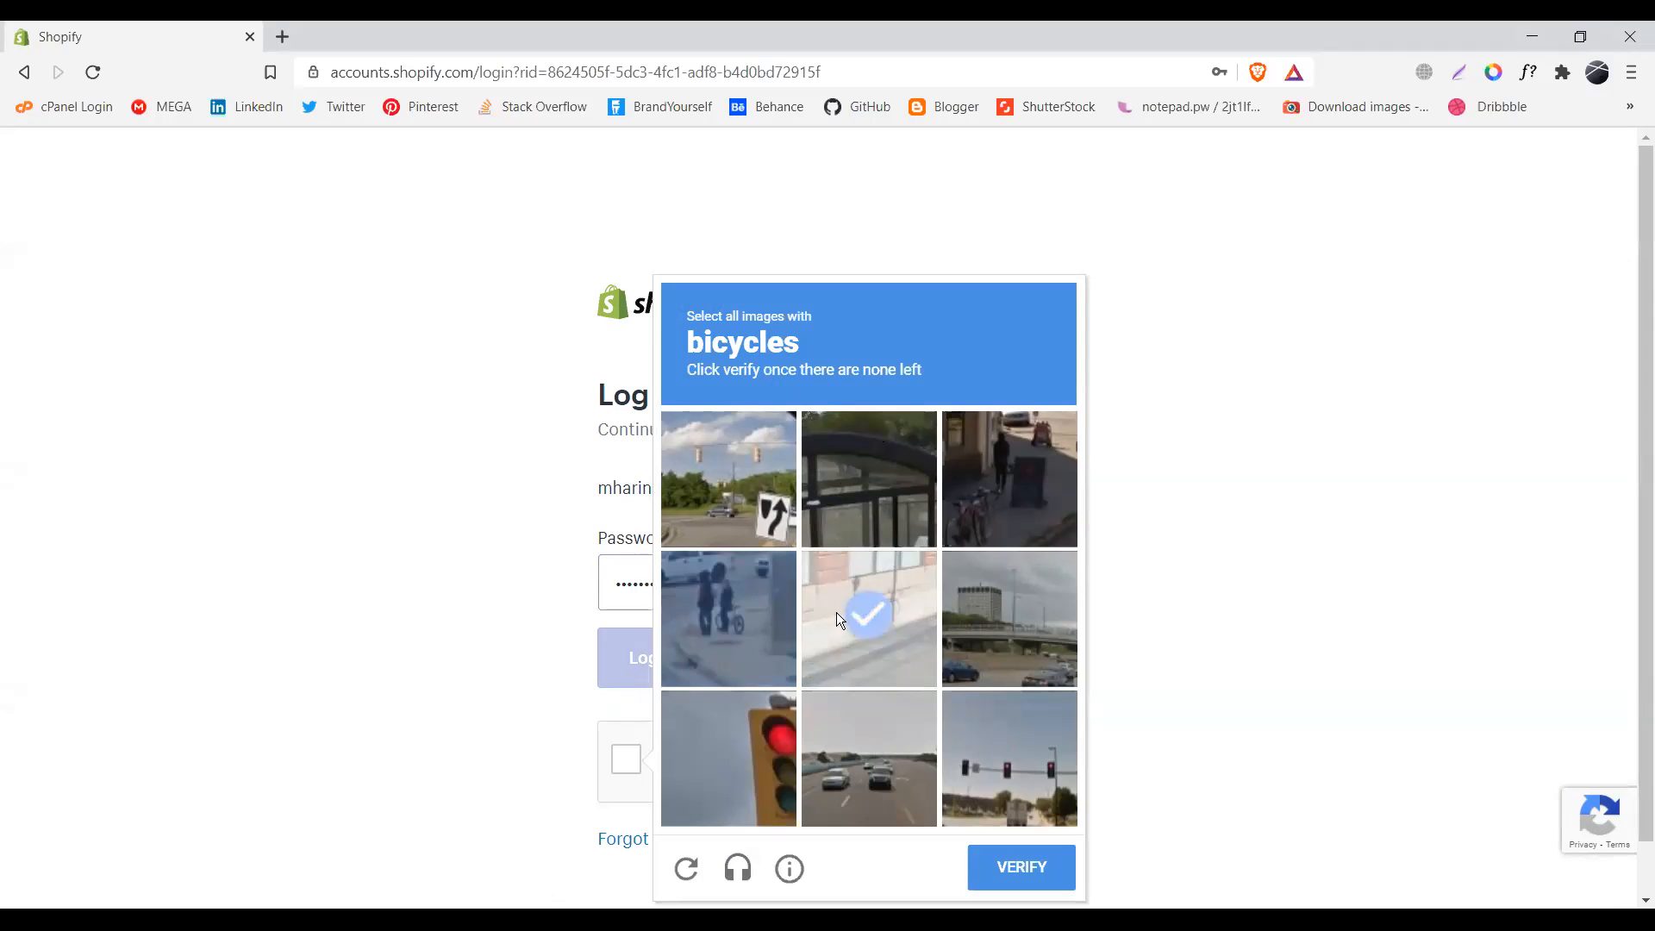
pyautogui.click(1014, 510)
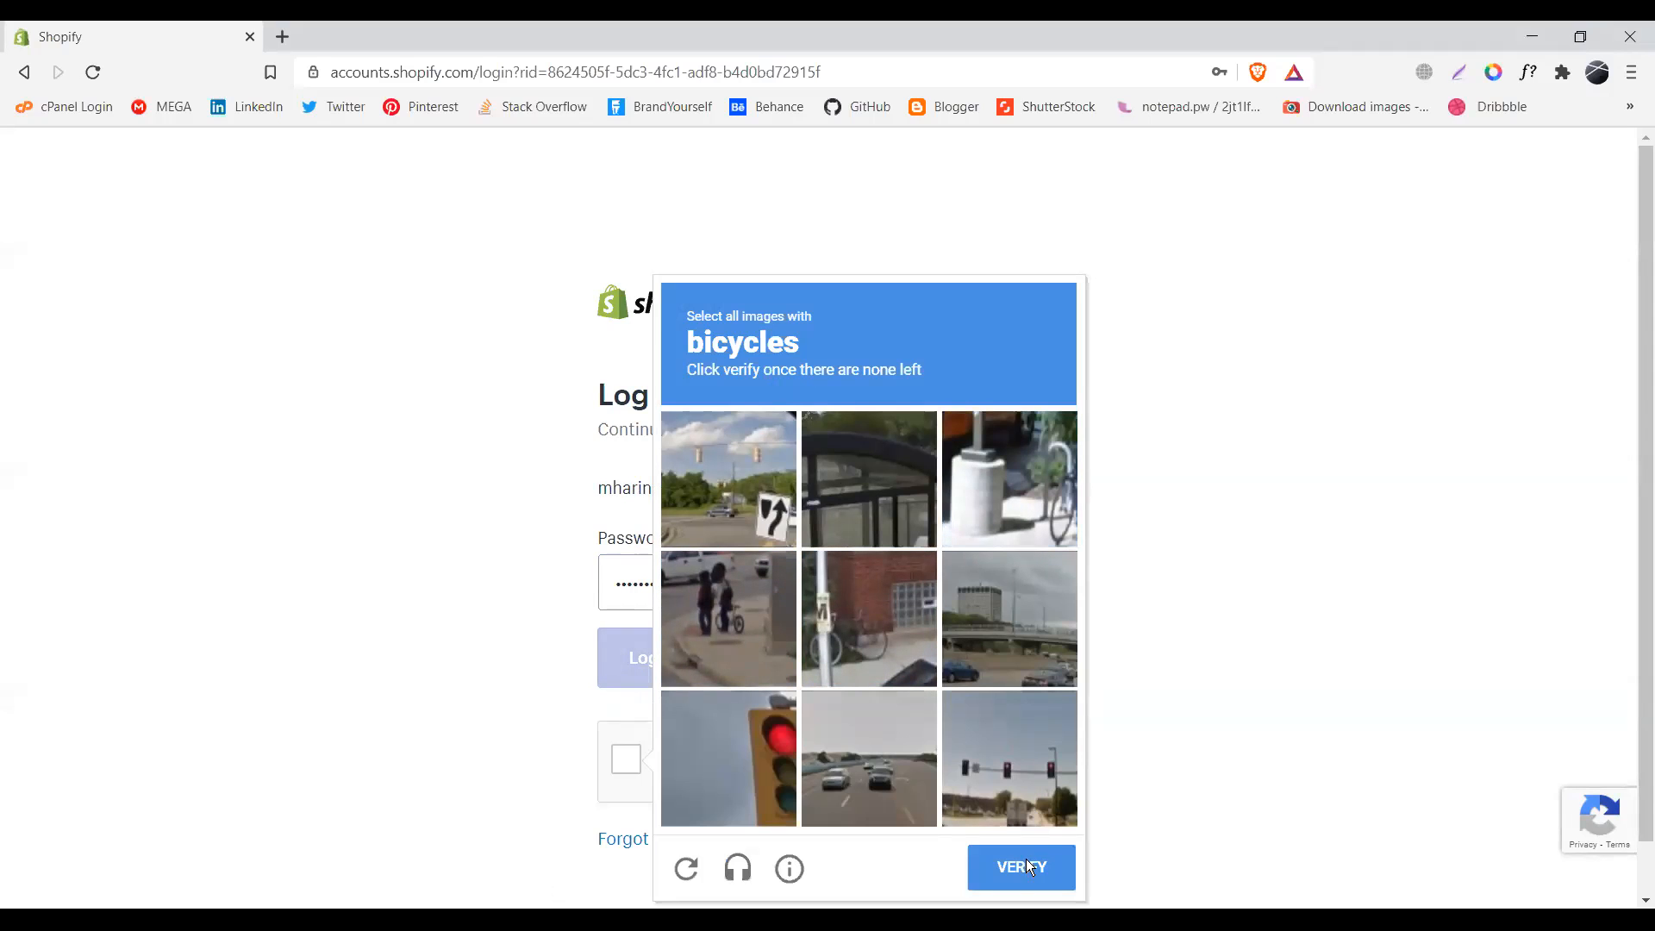
pyautogui.click(882, 587)
pyautogui.click(1044, 460)
pyautogui.click(760, 600)
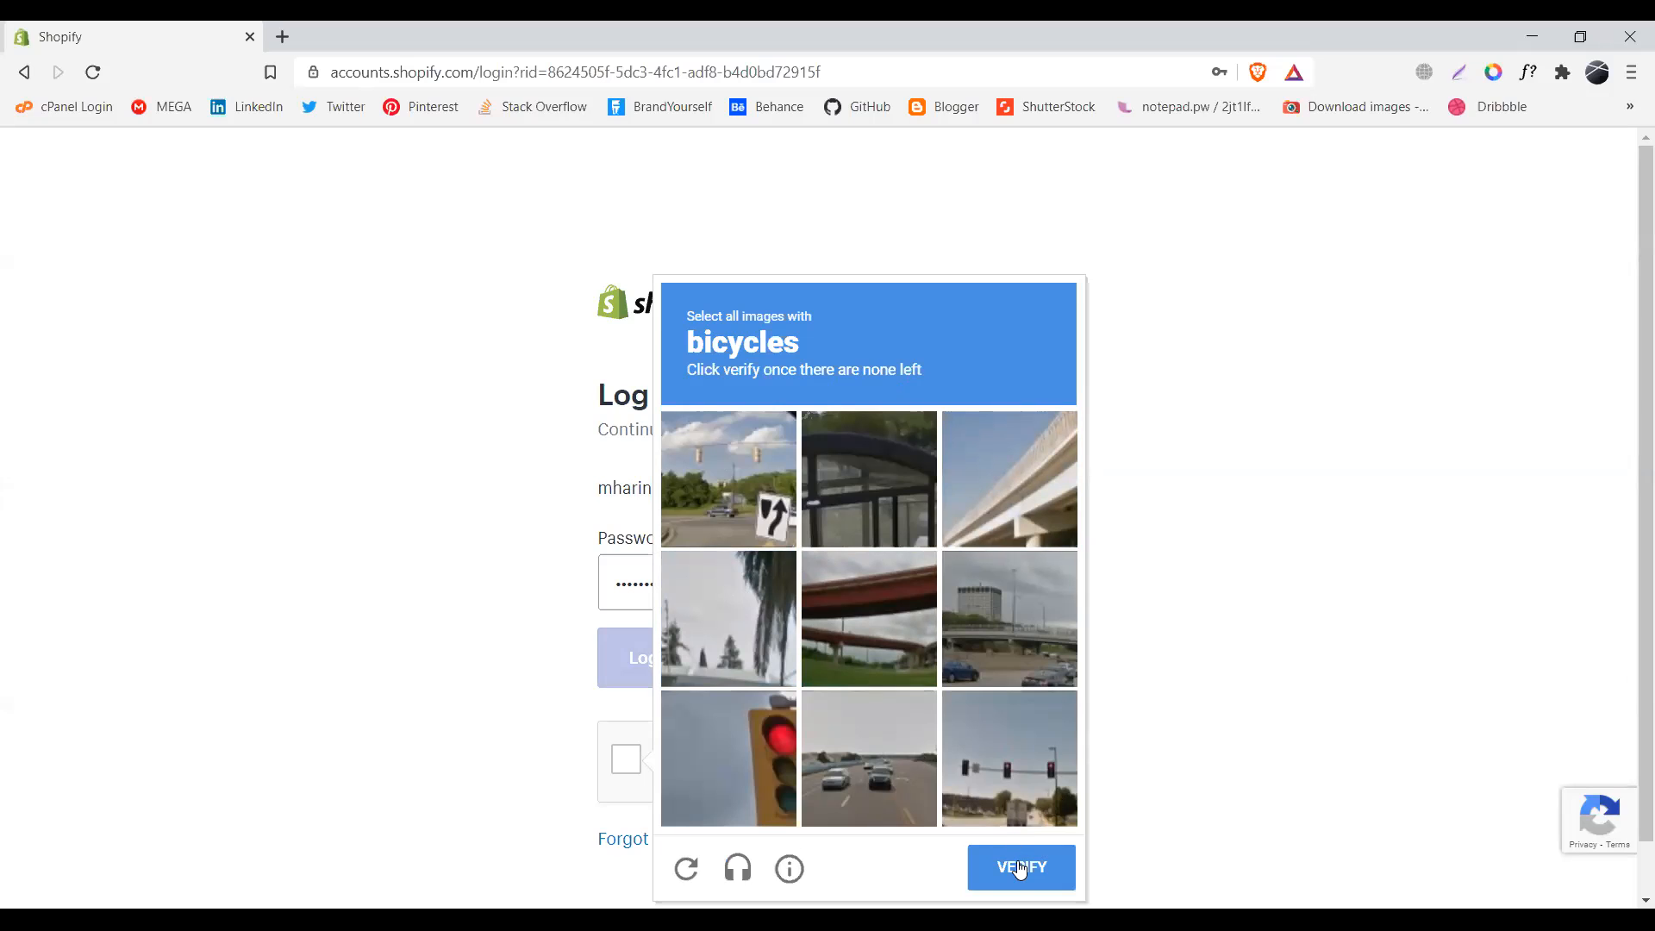
pyautogui.click(1017, 864)
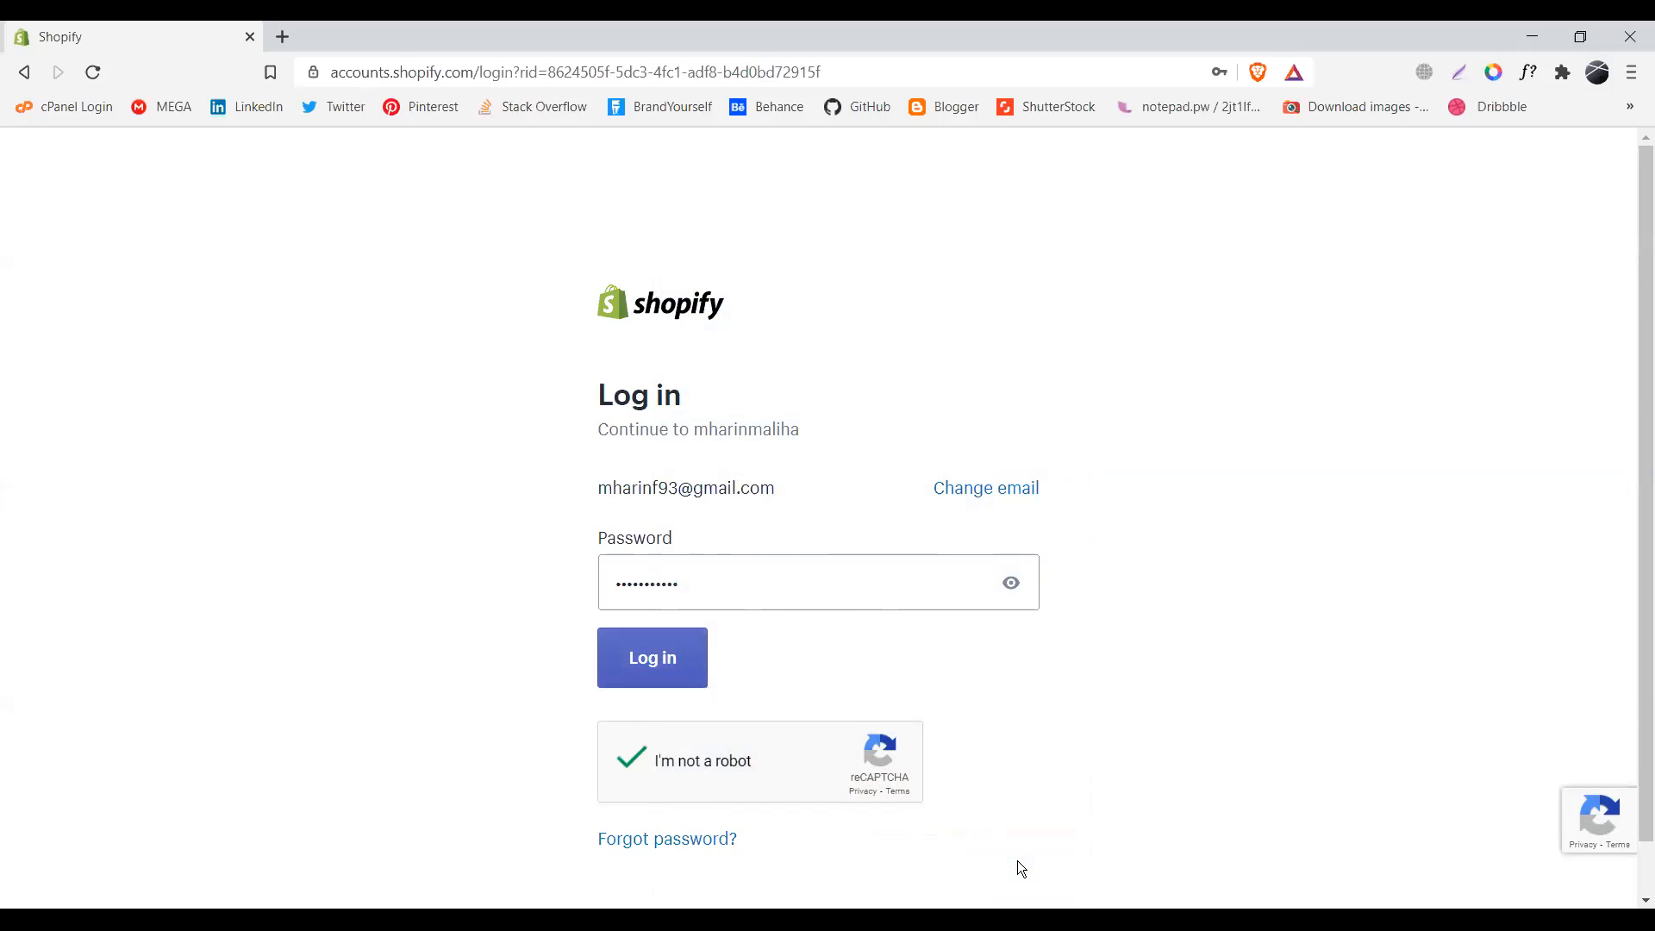
# - Submit the log-in, re-enter the account password after the error, and log in again
pyautogui.click(675, 665)
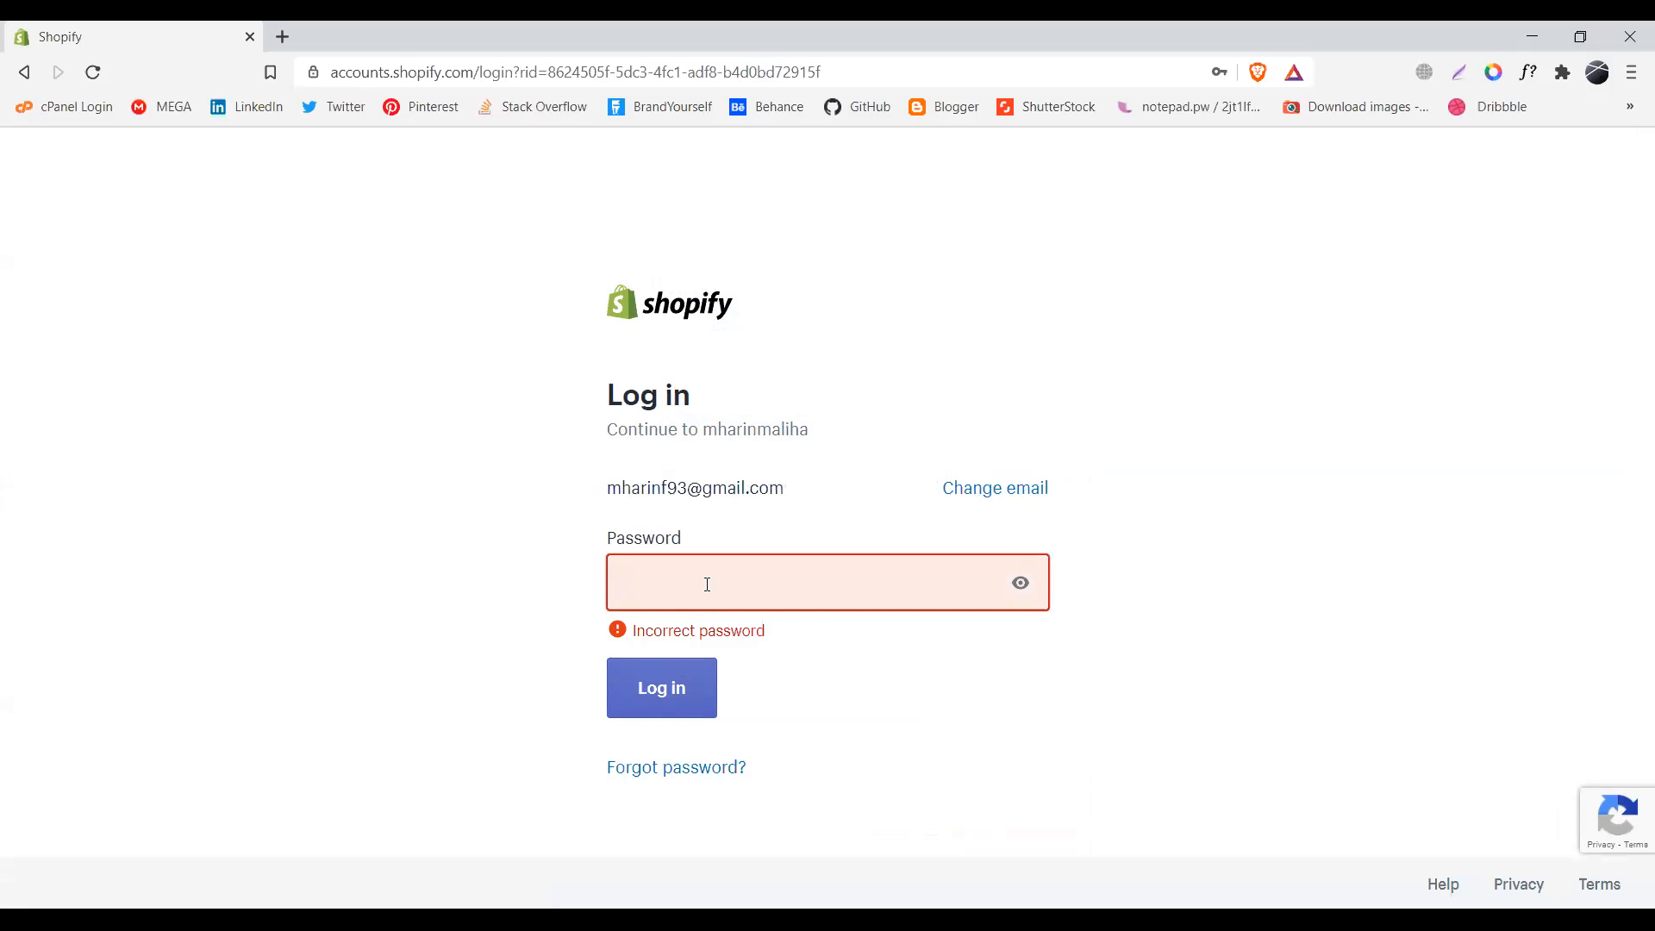
pyautogui.write('•••••••')
pyautogui.click(636, 677)
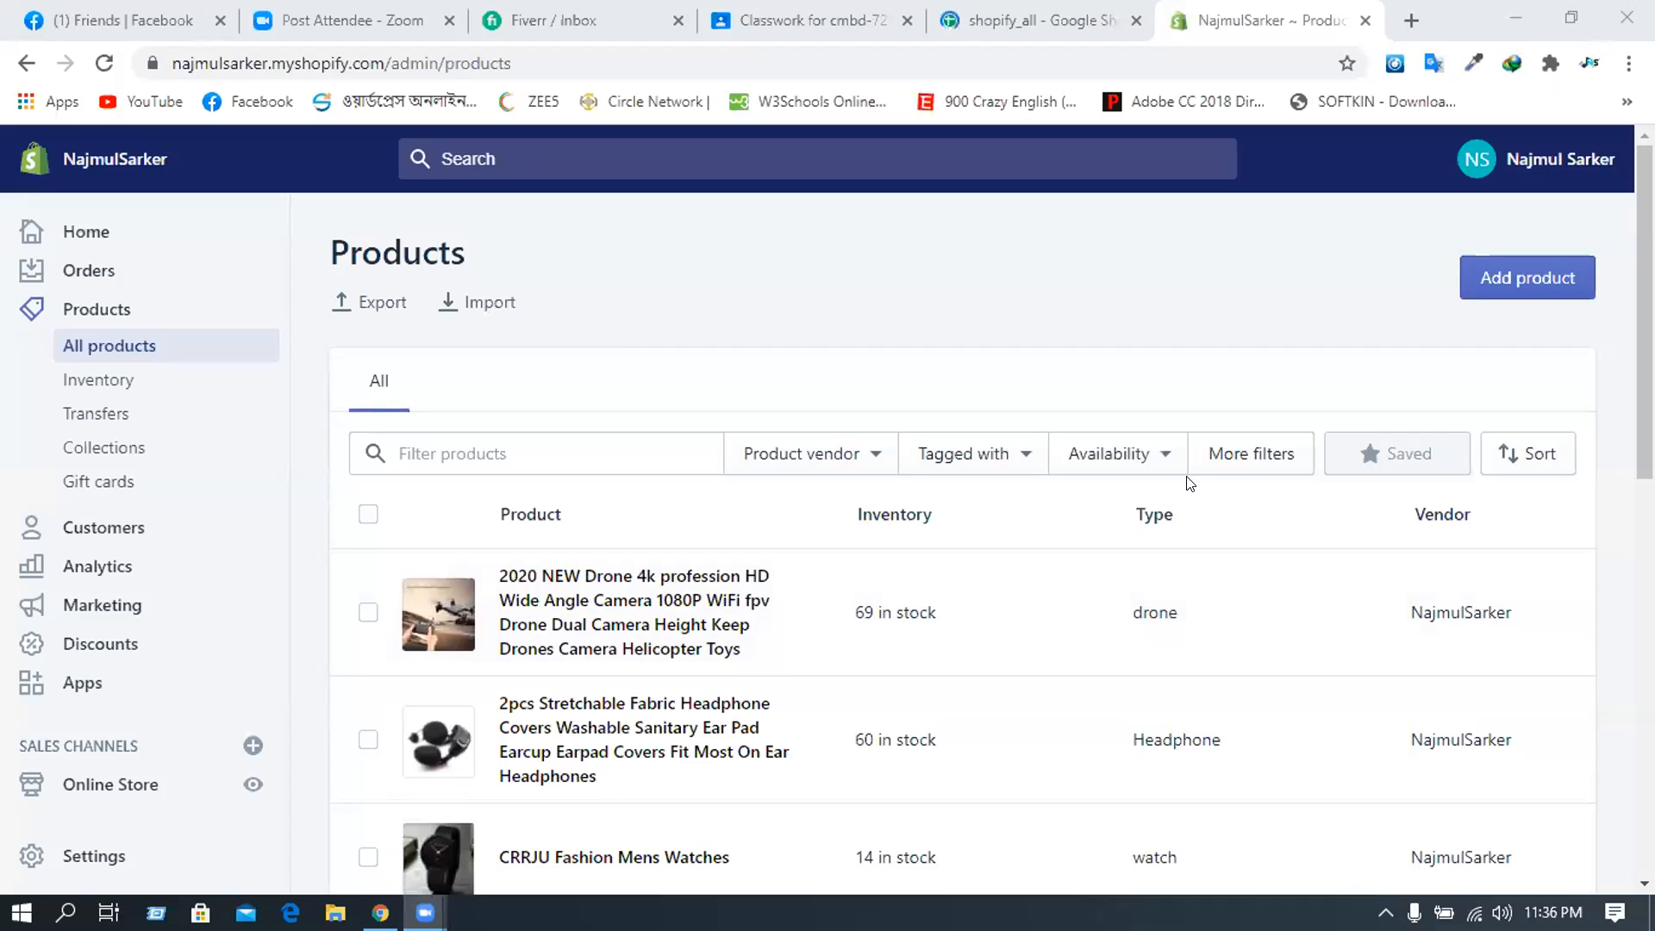
# - Switch to the shopify_all Google Sheets tab
pyautogui.click(1111, 12)
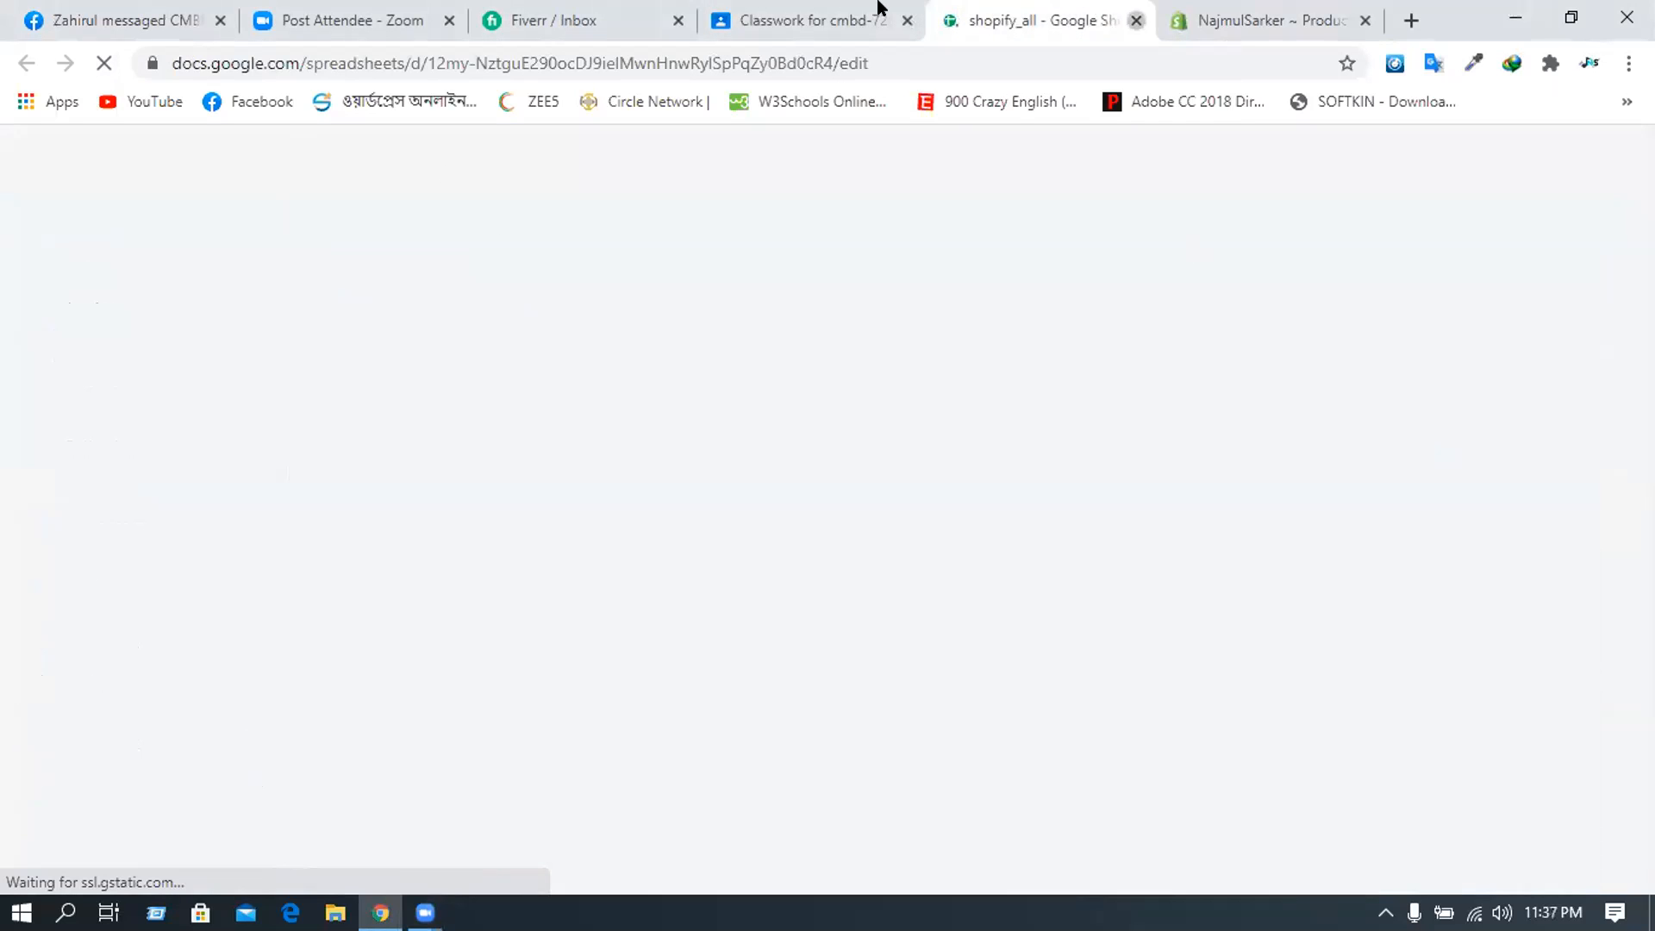
# - Reopen the shopify_all sheet from Classwork and scroll to the 'Shopify Partner Account & store open' guide
pyautogui.hotkey('ctrl', 'w')
pyautogui.click(843, 18)
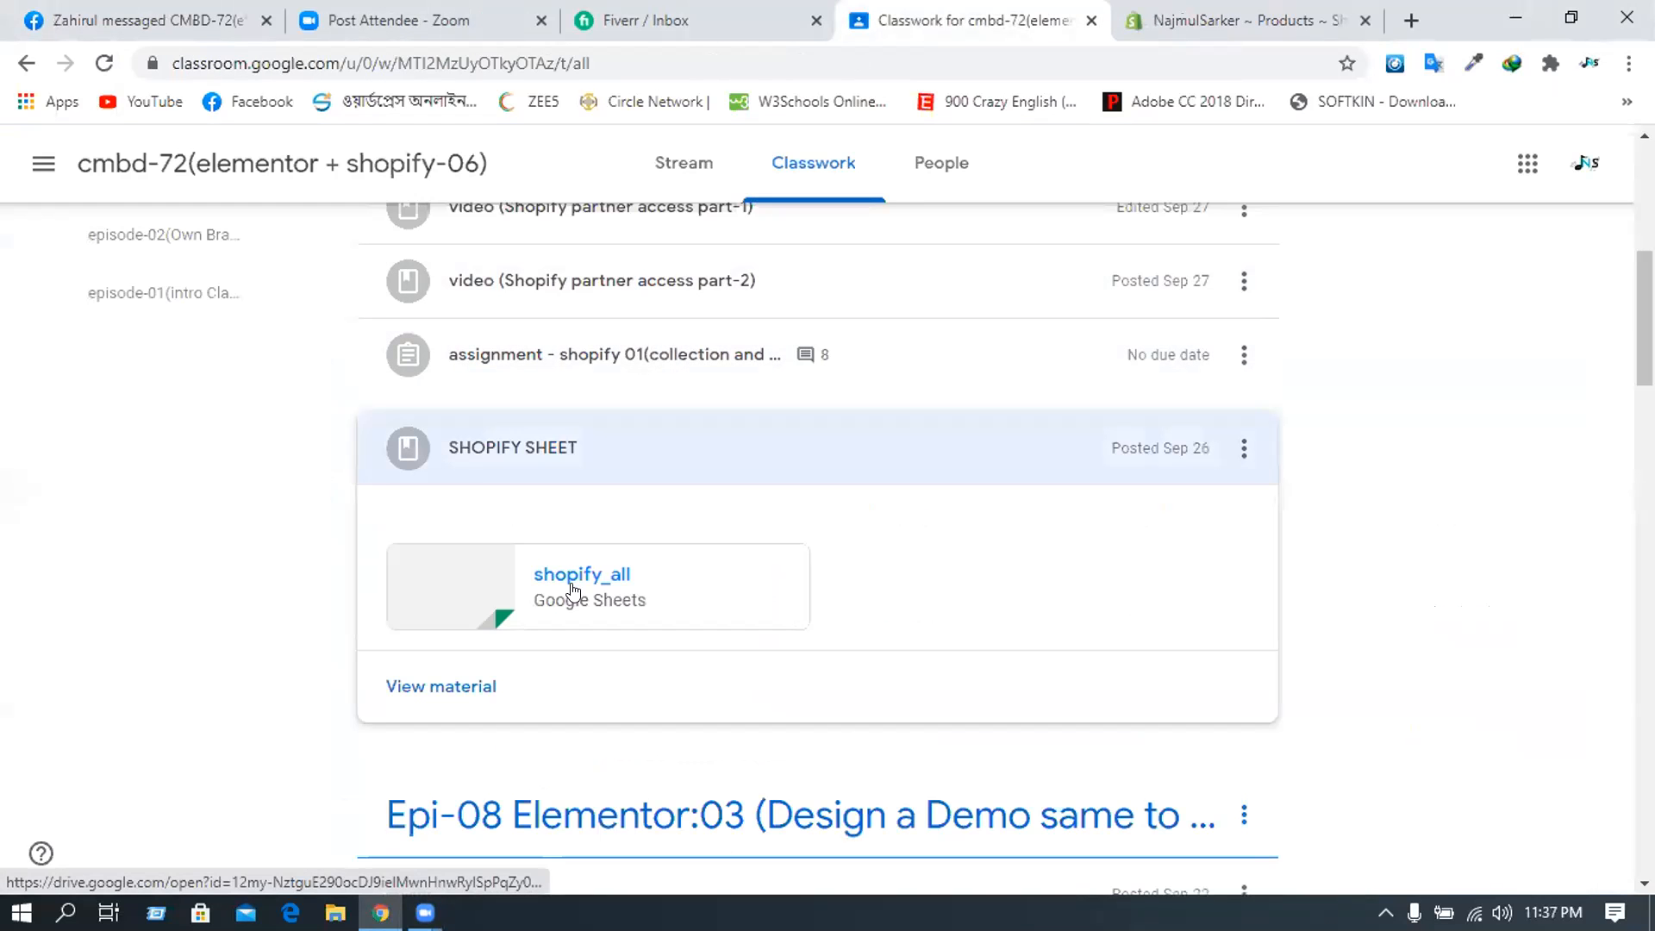
pyautogui.click(571, 583)
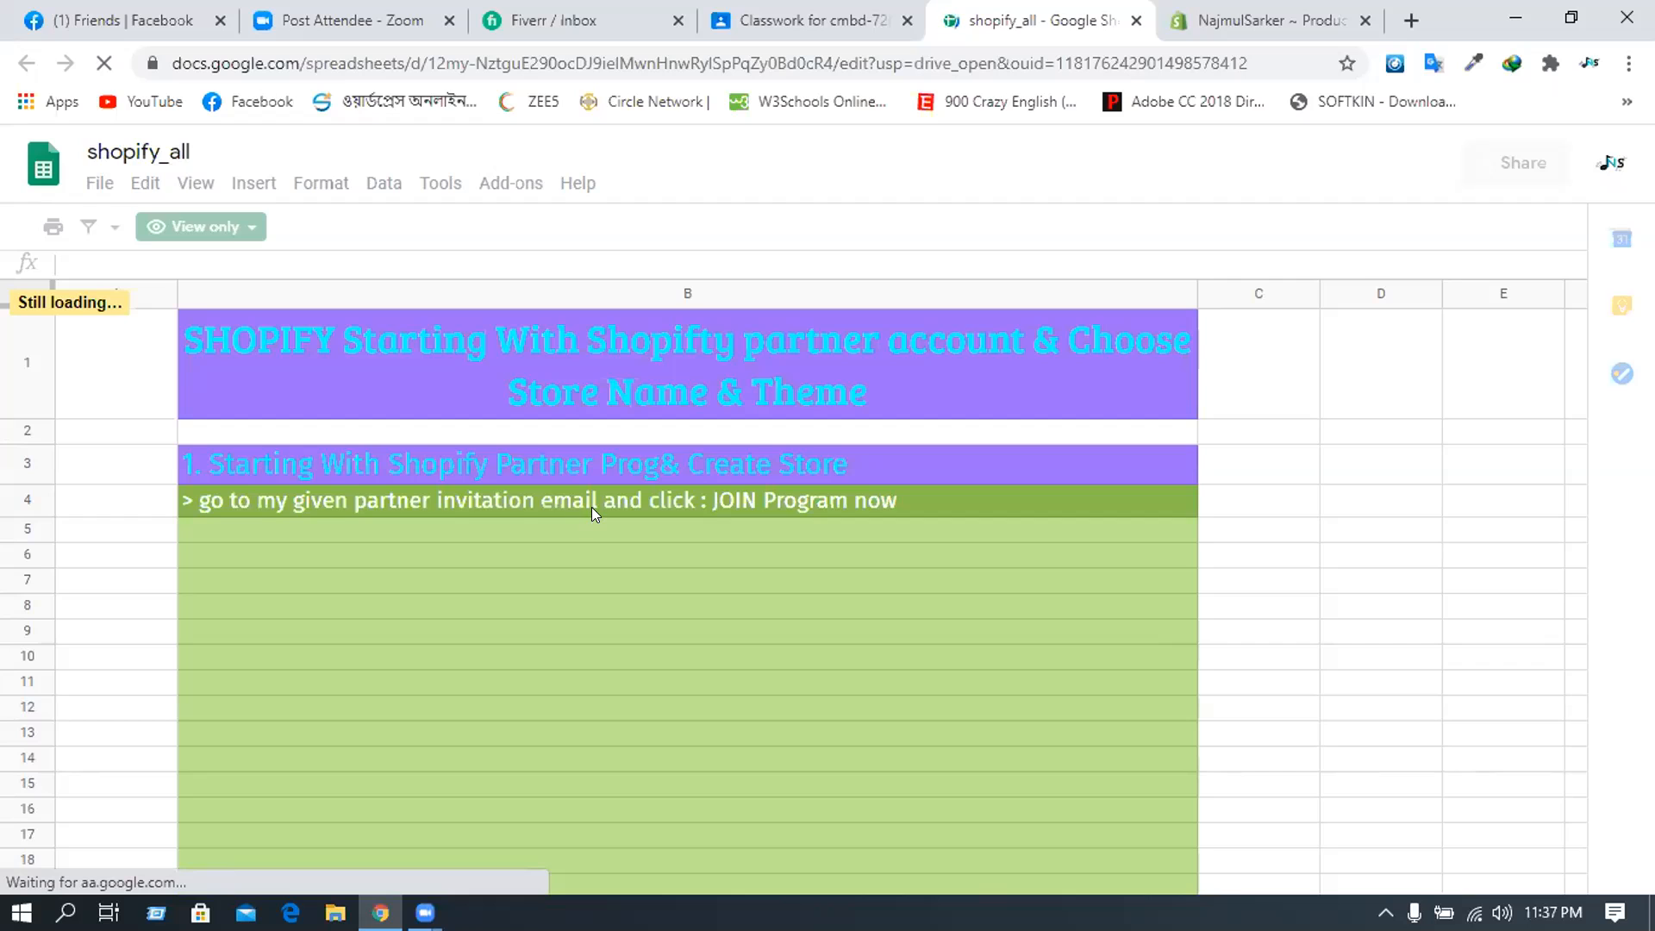
pyautogui.scroll(-5, 591, 505)
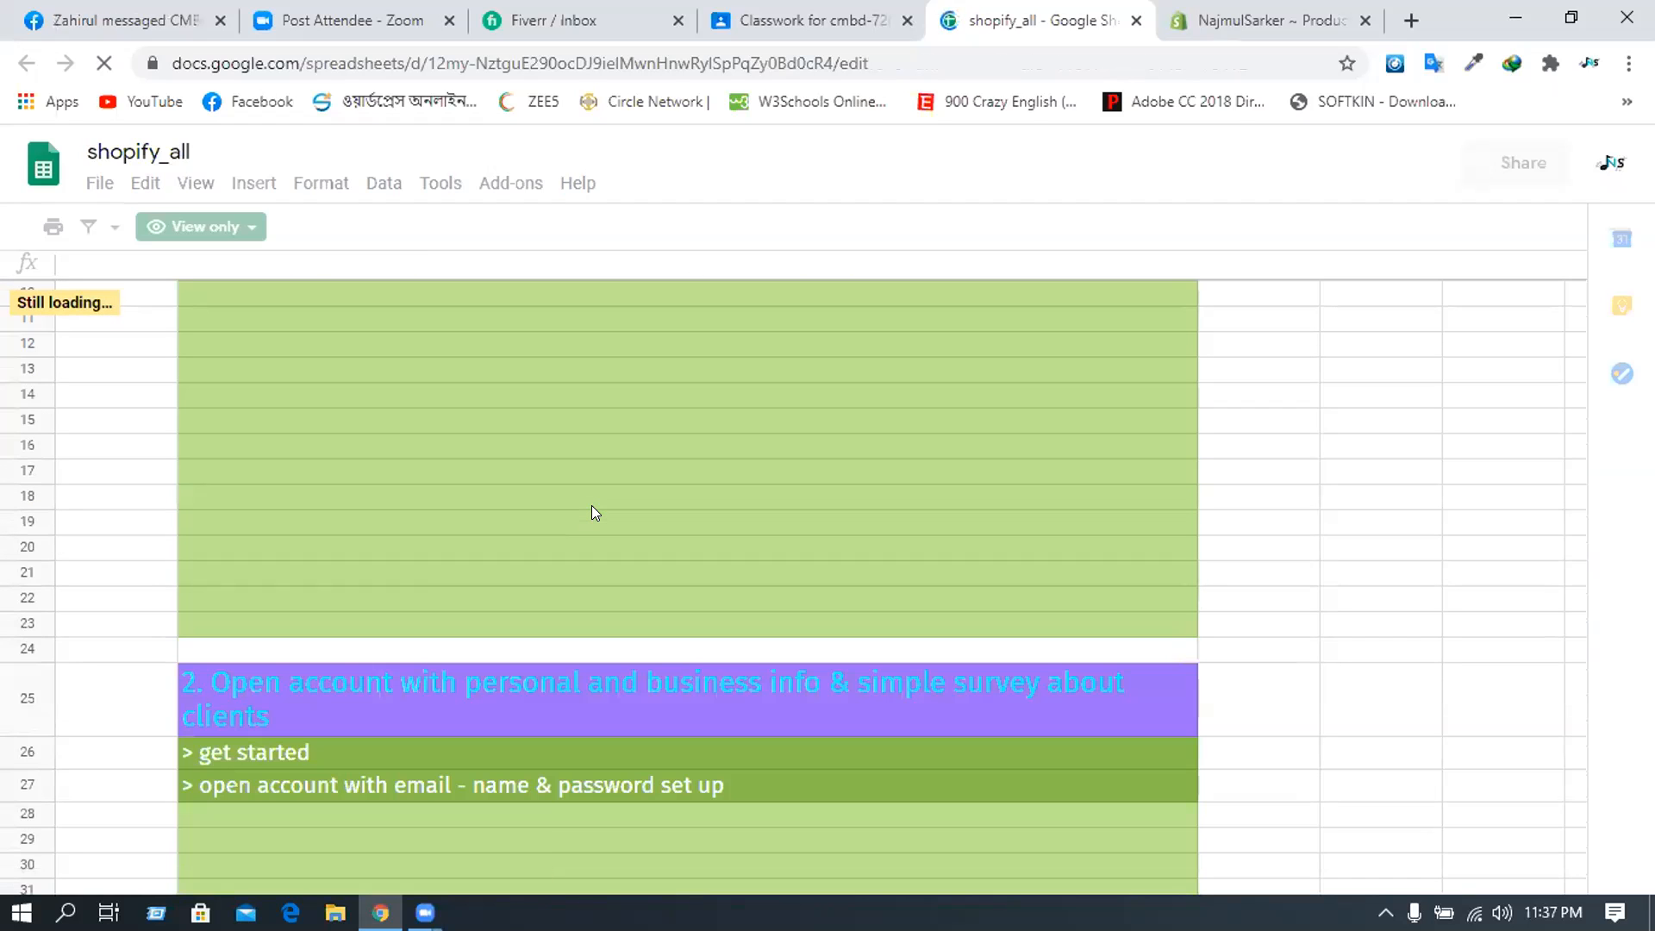
pyautogui.scroll(-4, 591, 511)
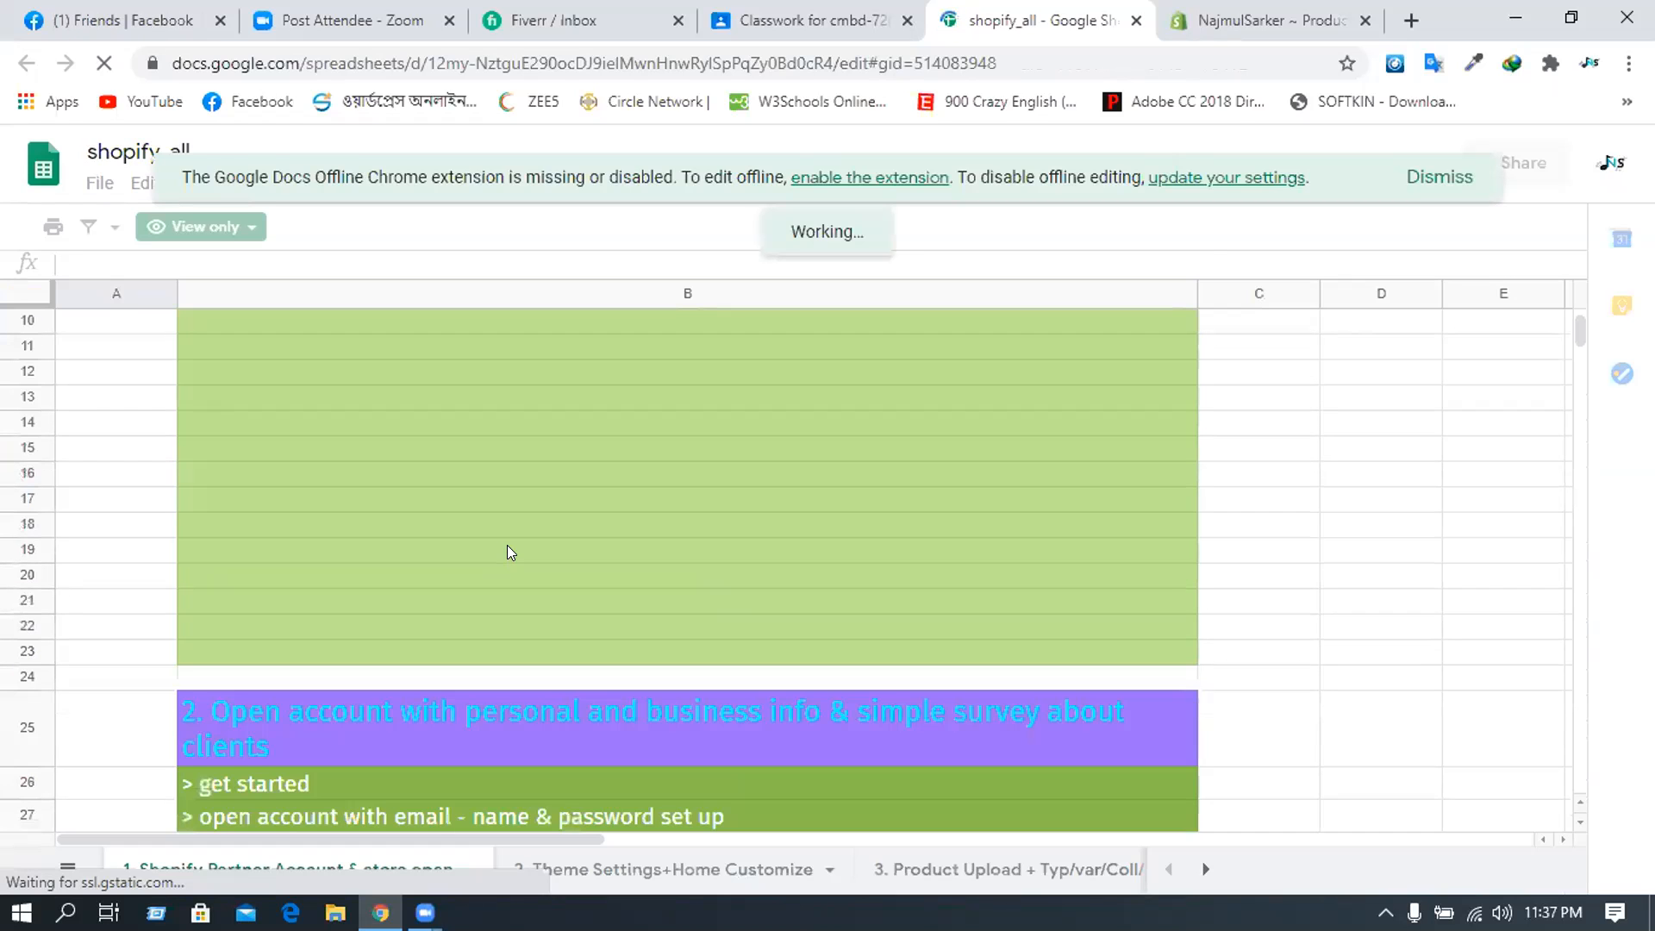
pyautogui.scroll(-3, 507, 550)
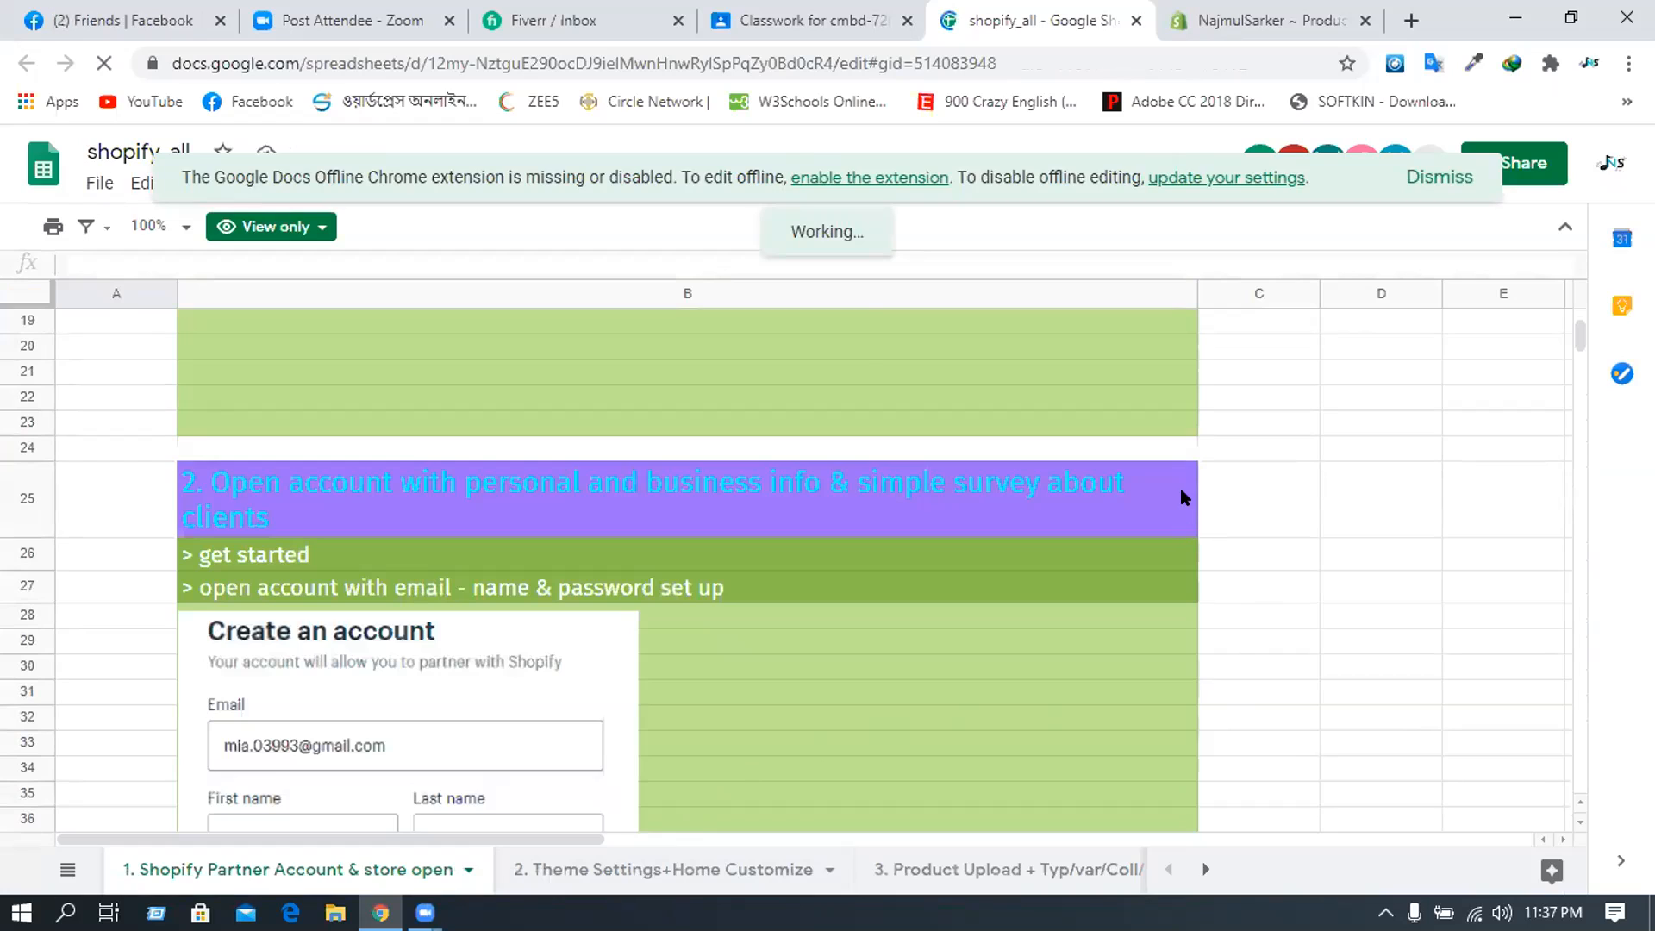
pyautogui.scroll(-3, 1174, 480)
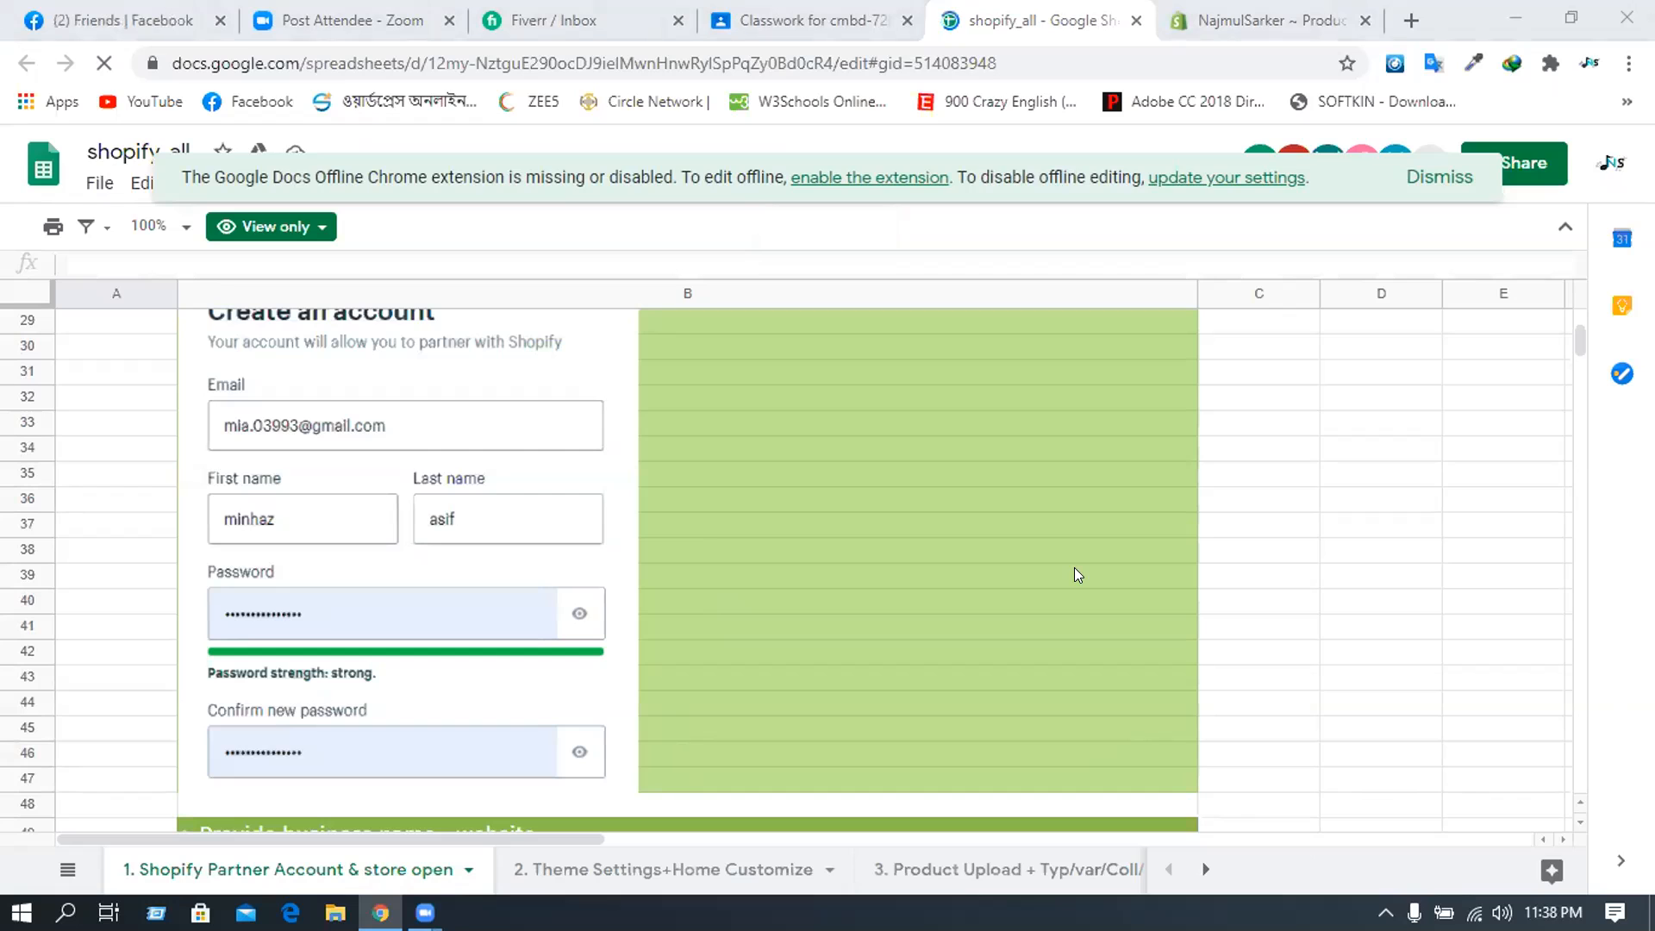
pyautogui.scroll(-2, 1068, 570)
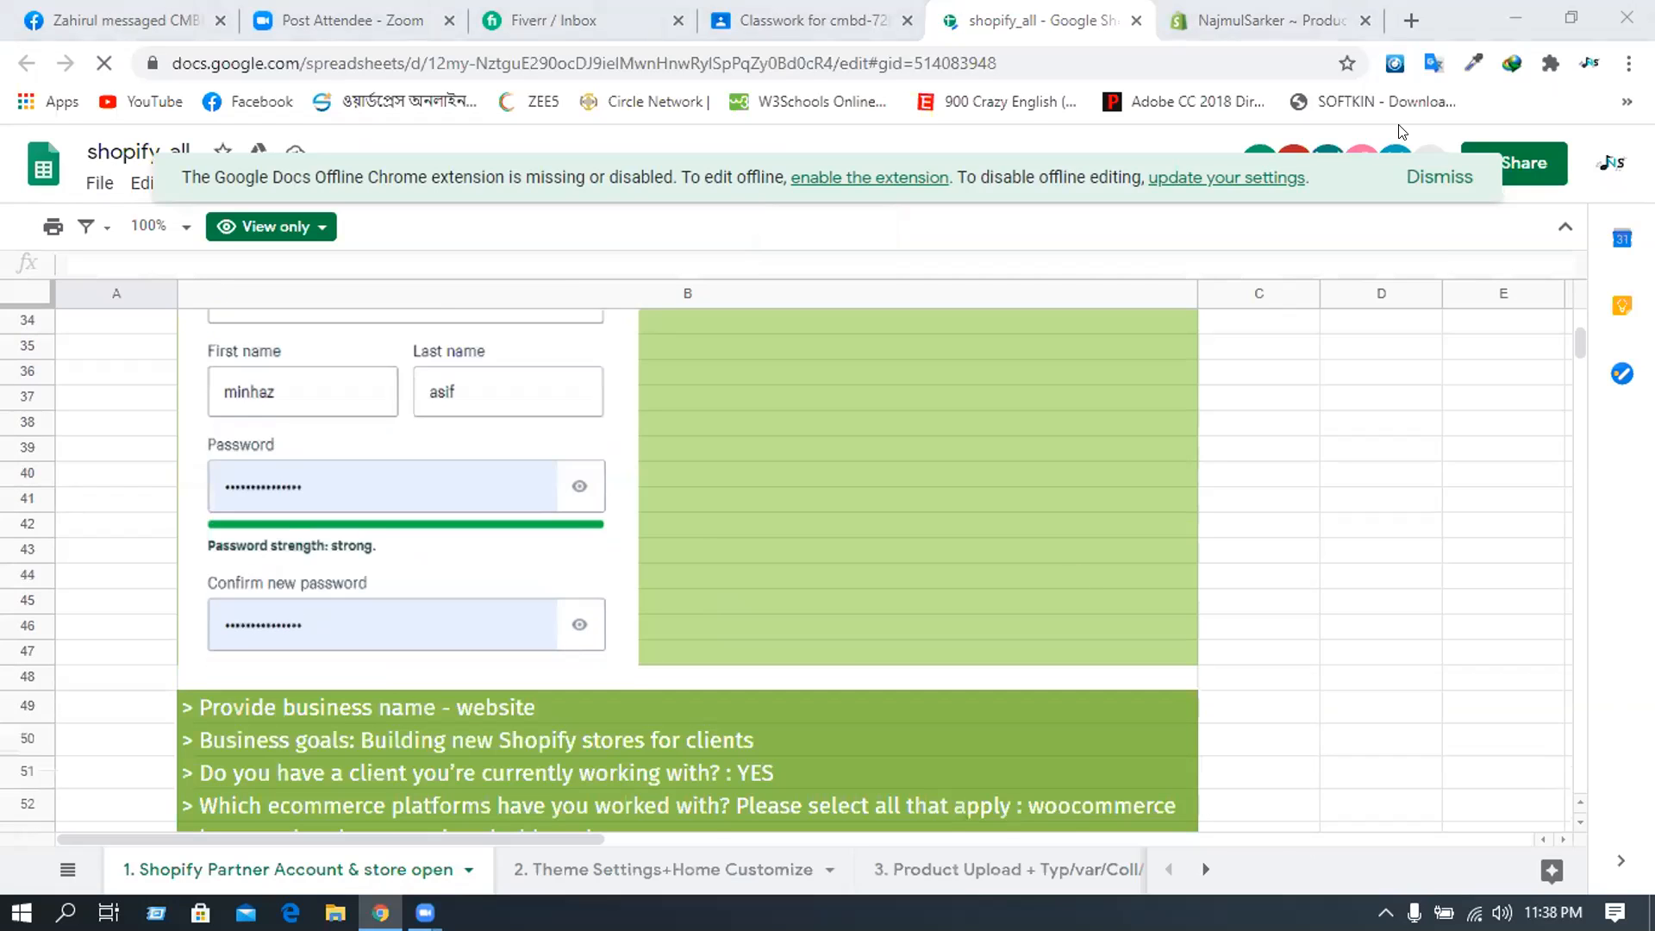
pyautogui.scroll(-6, 1402, 131)
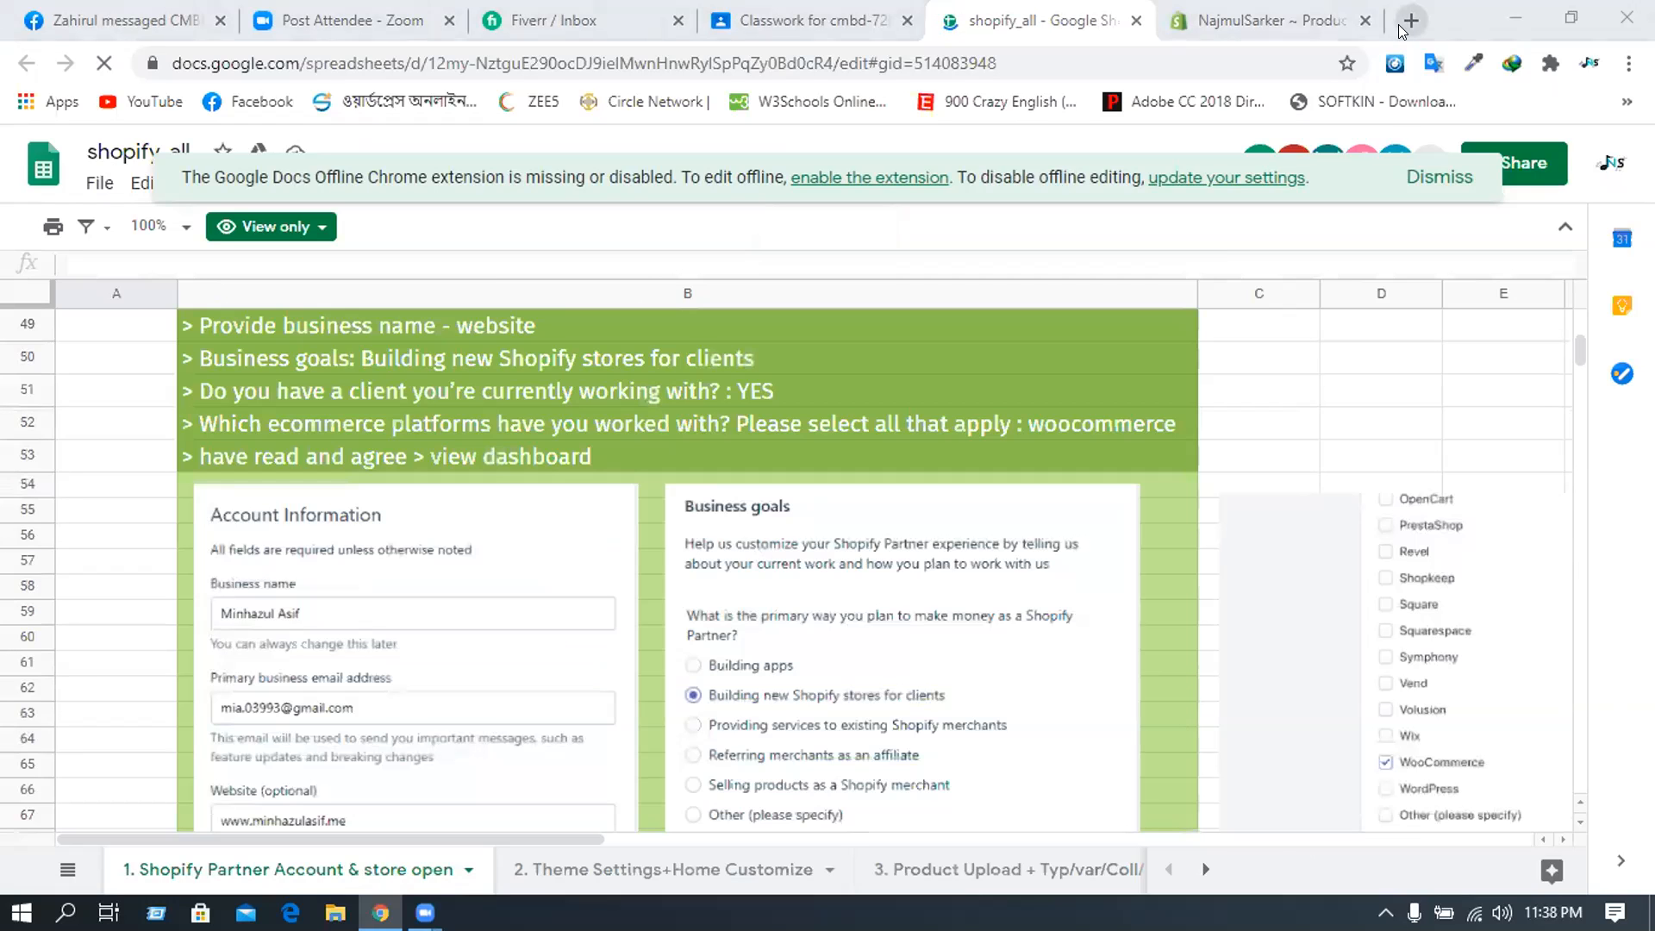
# - Go to themes.shopify.com in a new browser tab
pyautogui.click(1410, 21)
pyautogui.write('the')
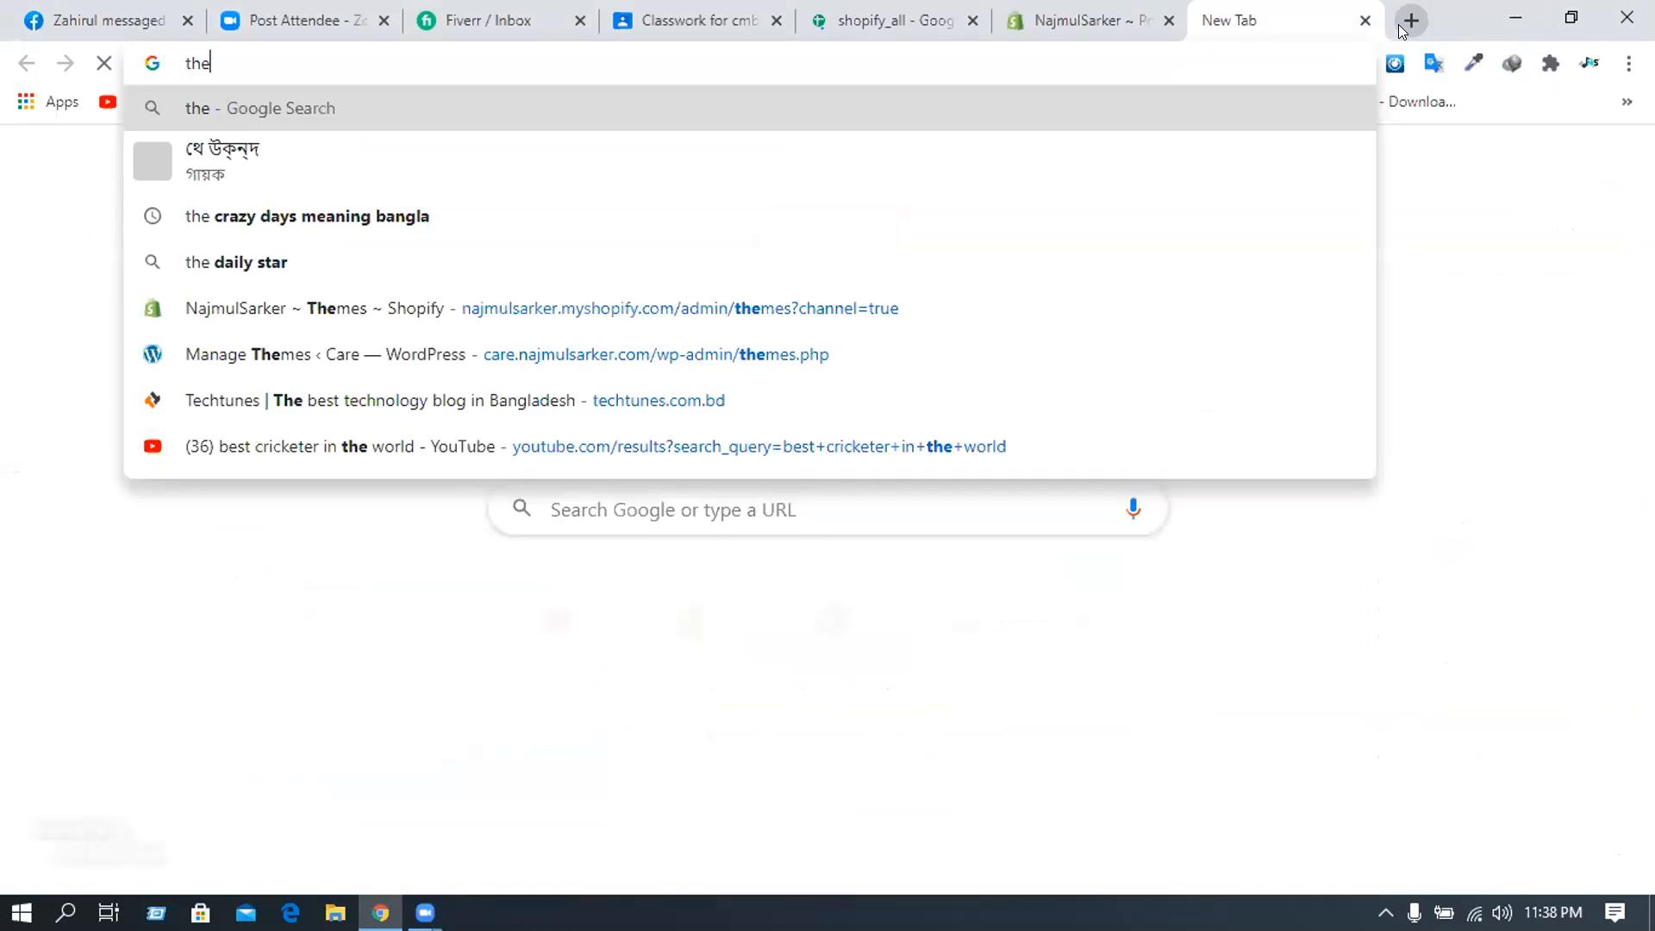
pyautogui.write('mes.m')
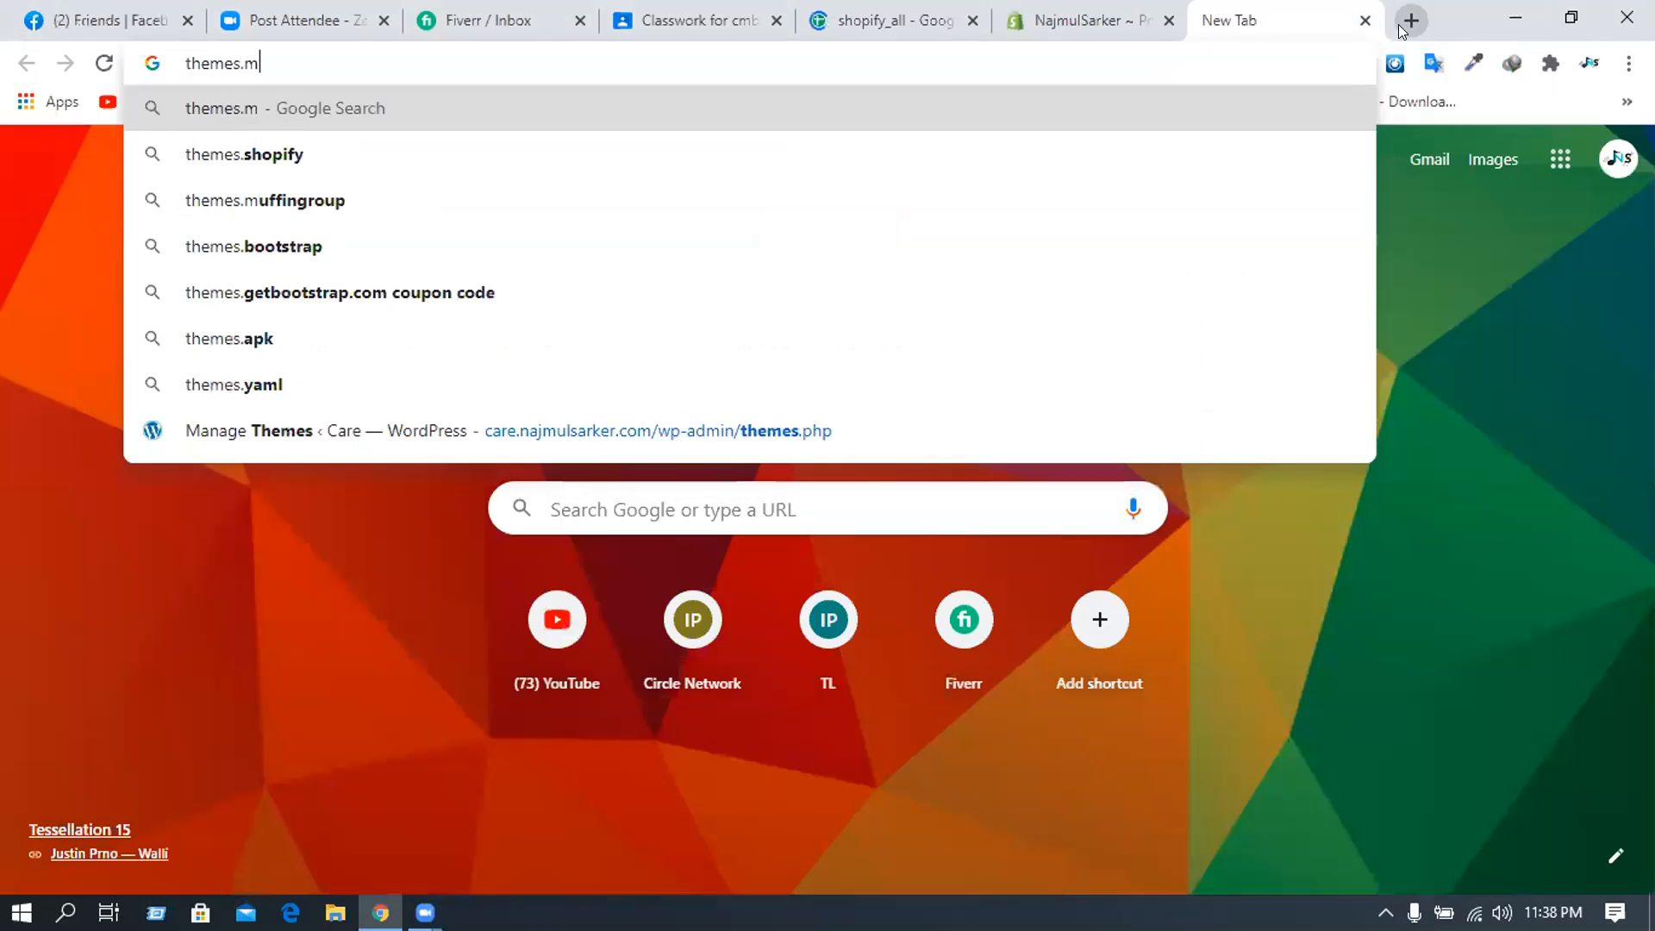
pyautogui.write('ys')
pyautogui.press('BackSpace')
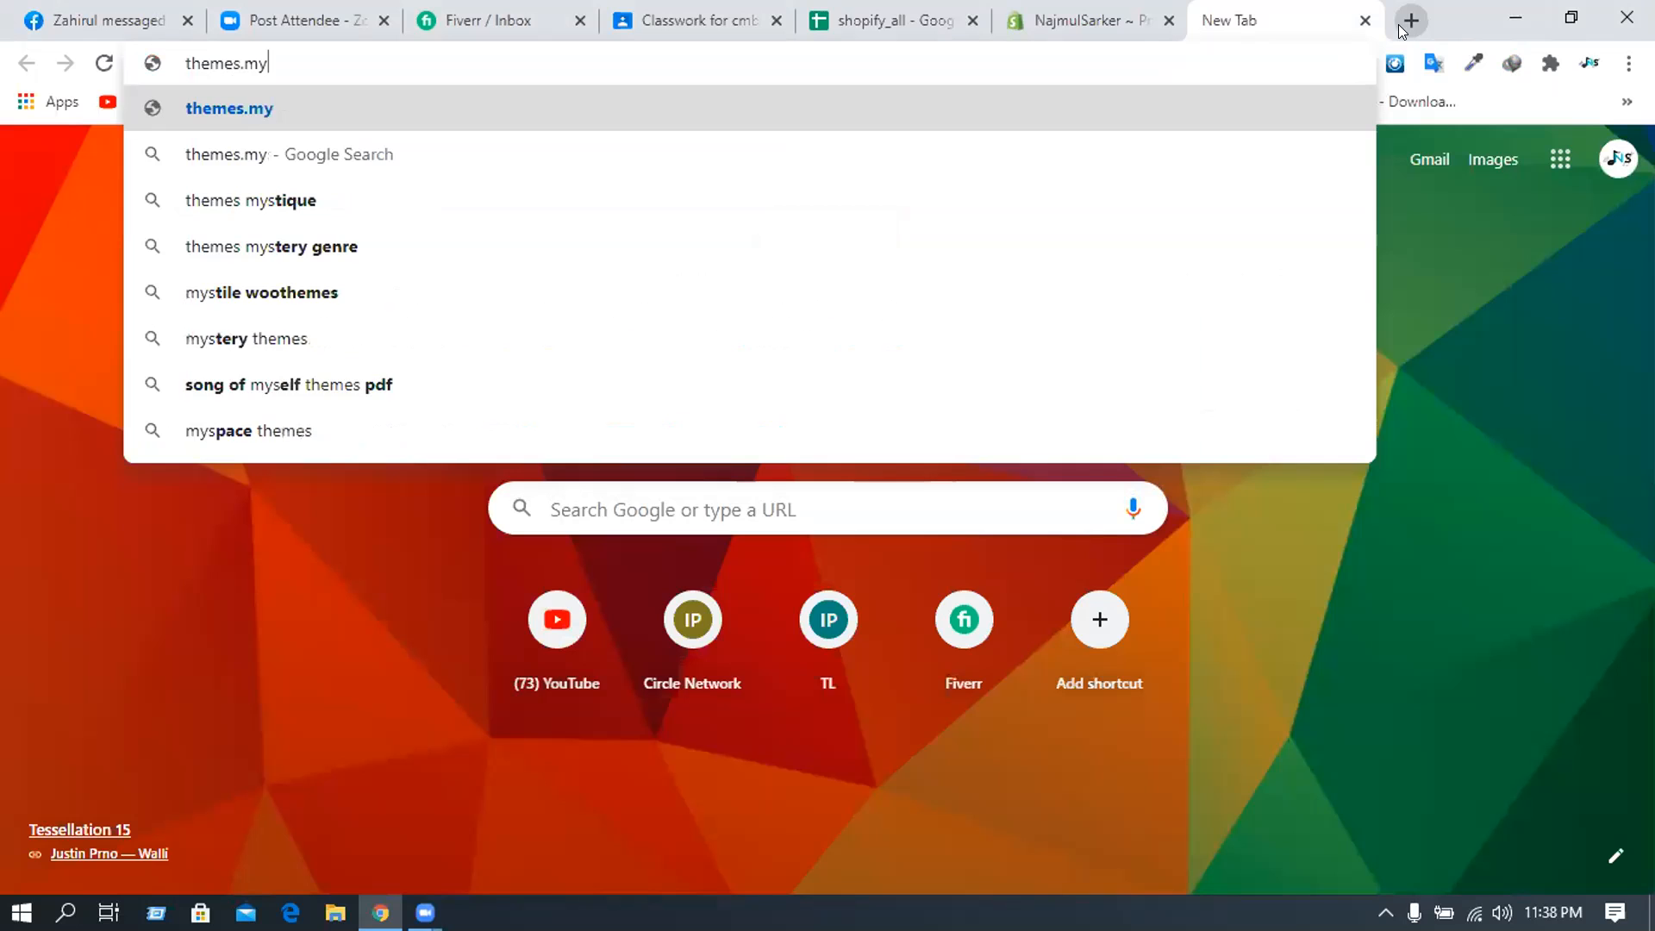
pyautogui.press('BackSpace')
pyautogui.press('BackSpace')
pyautogui.write('shop')
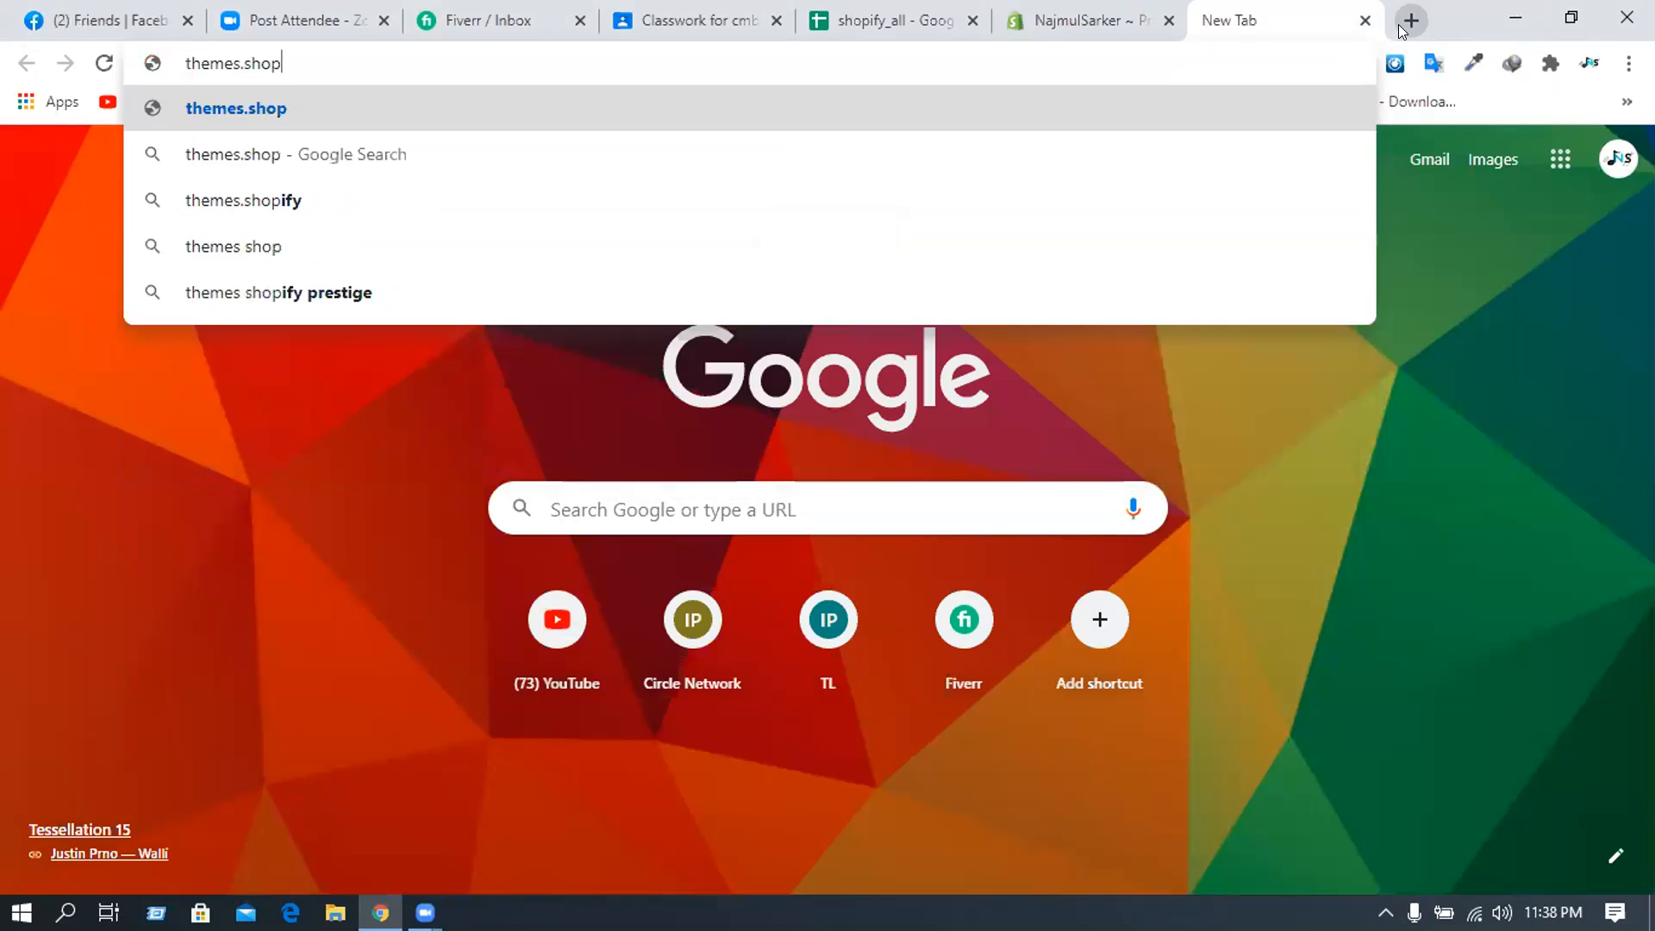
pyautogui.write('ify.com')
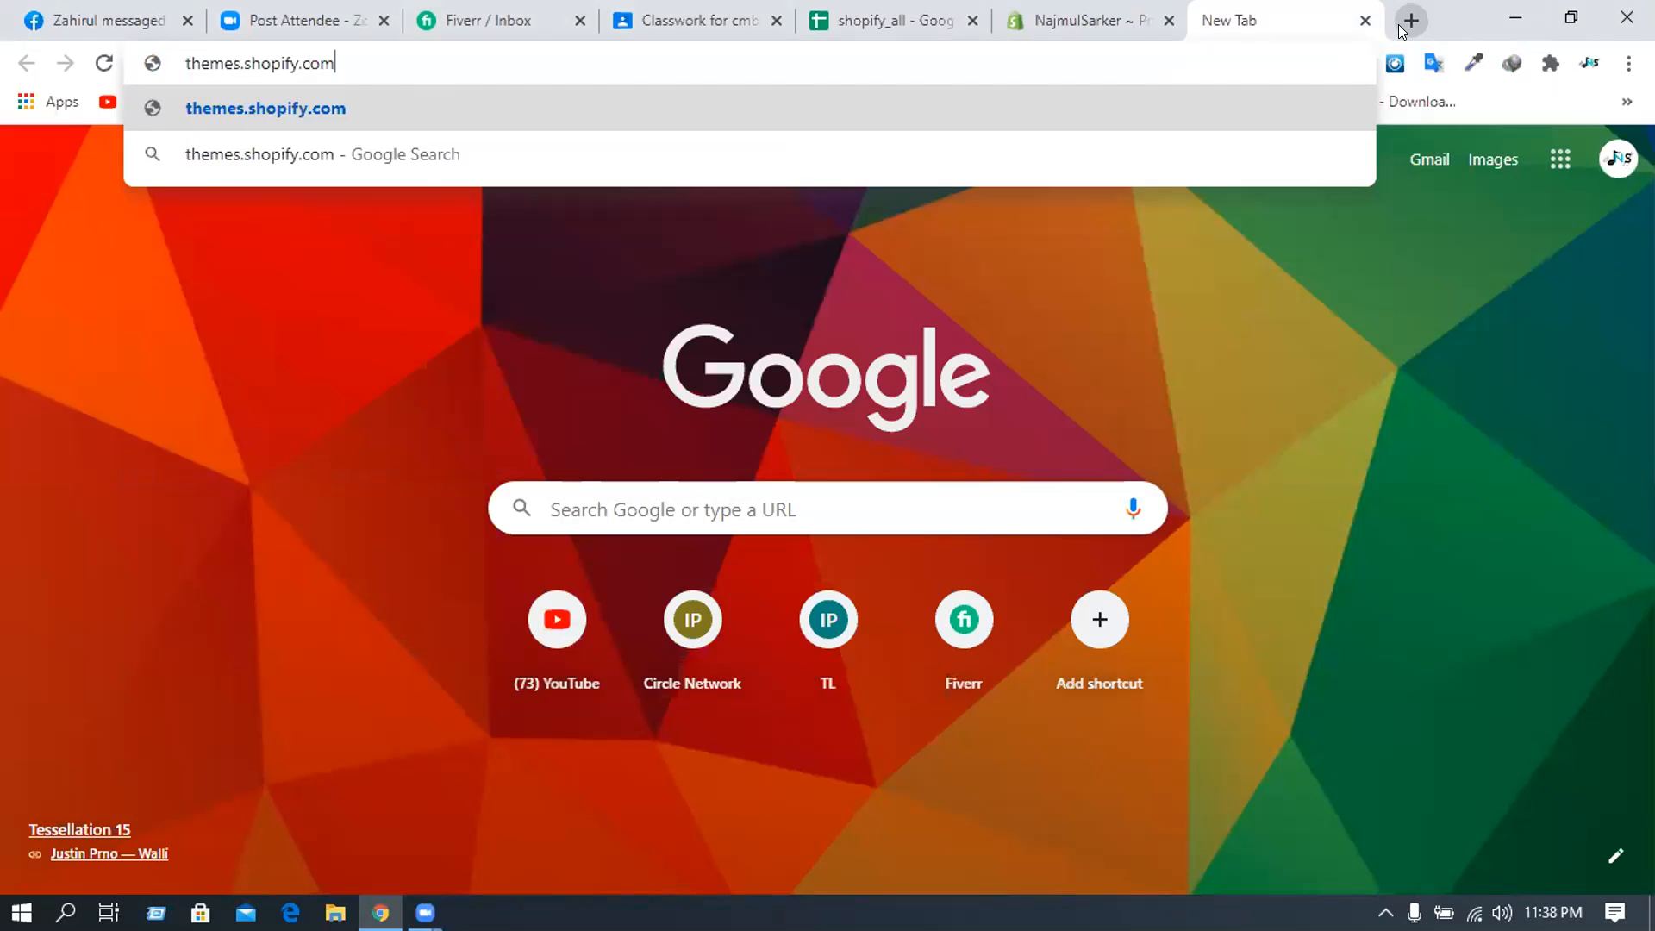
pyautogui.press('Return')
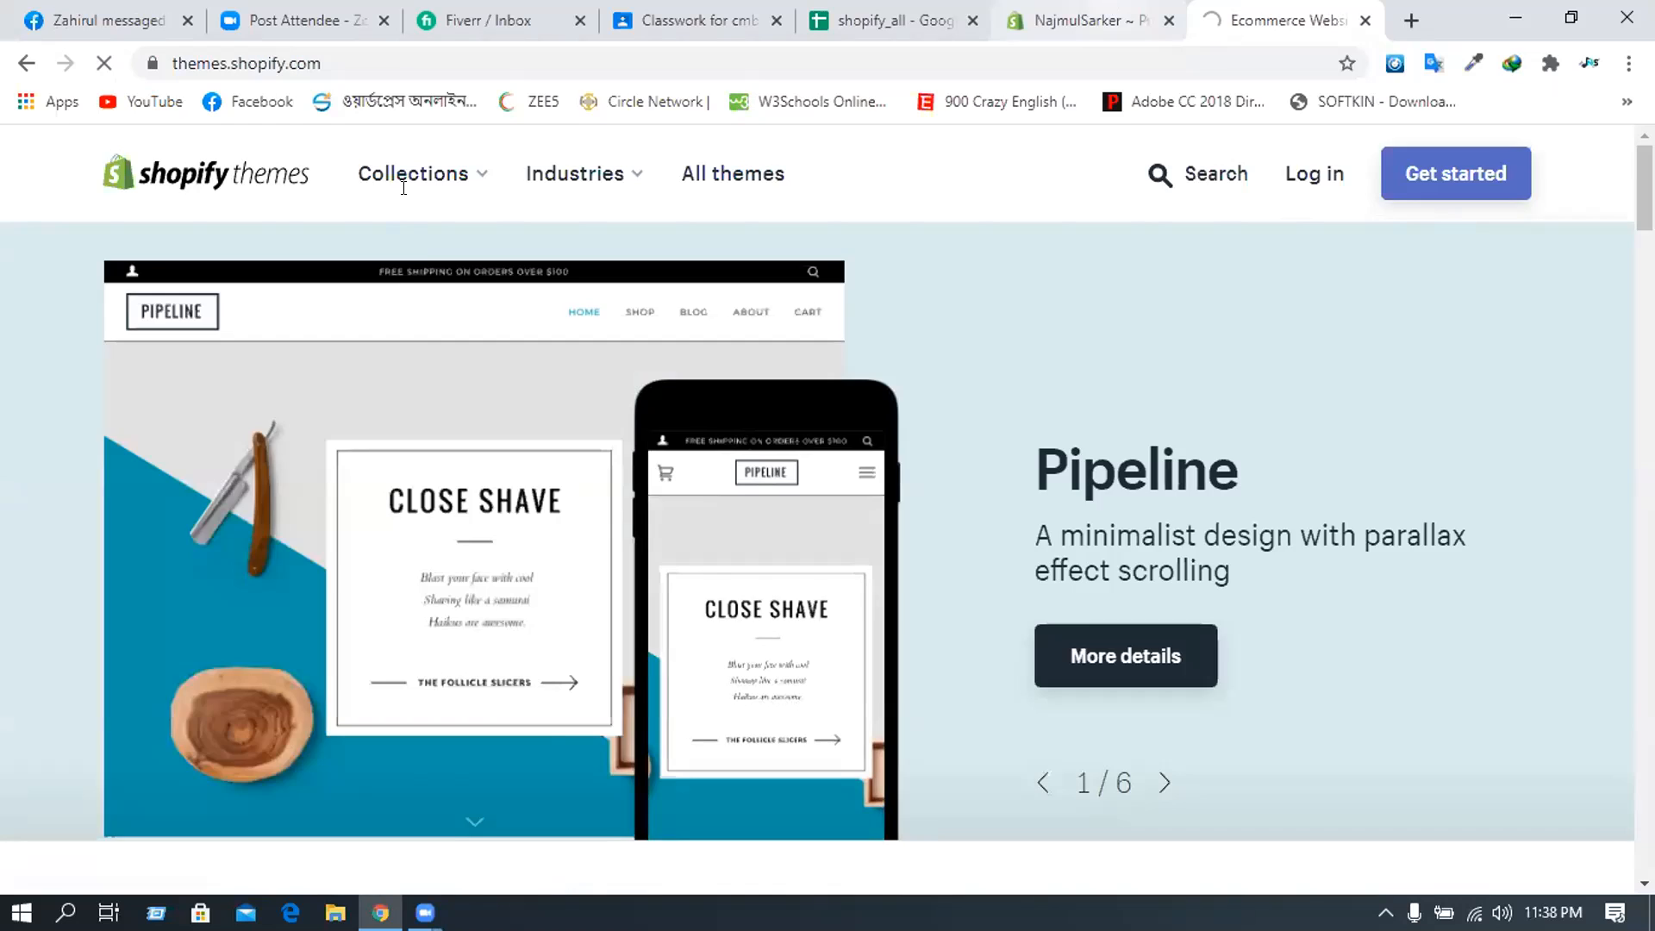
# - Copy the store's myshopify address from the admin URL and log in to the Theme Store with it
pyautogui.click(1090, 20)
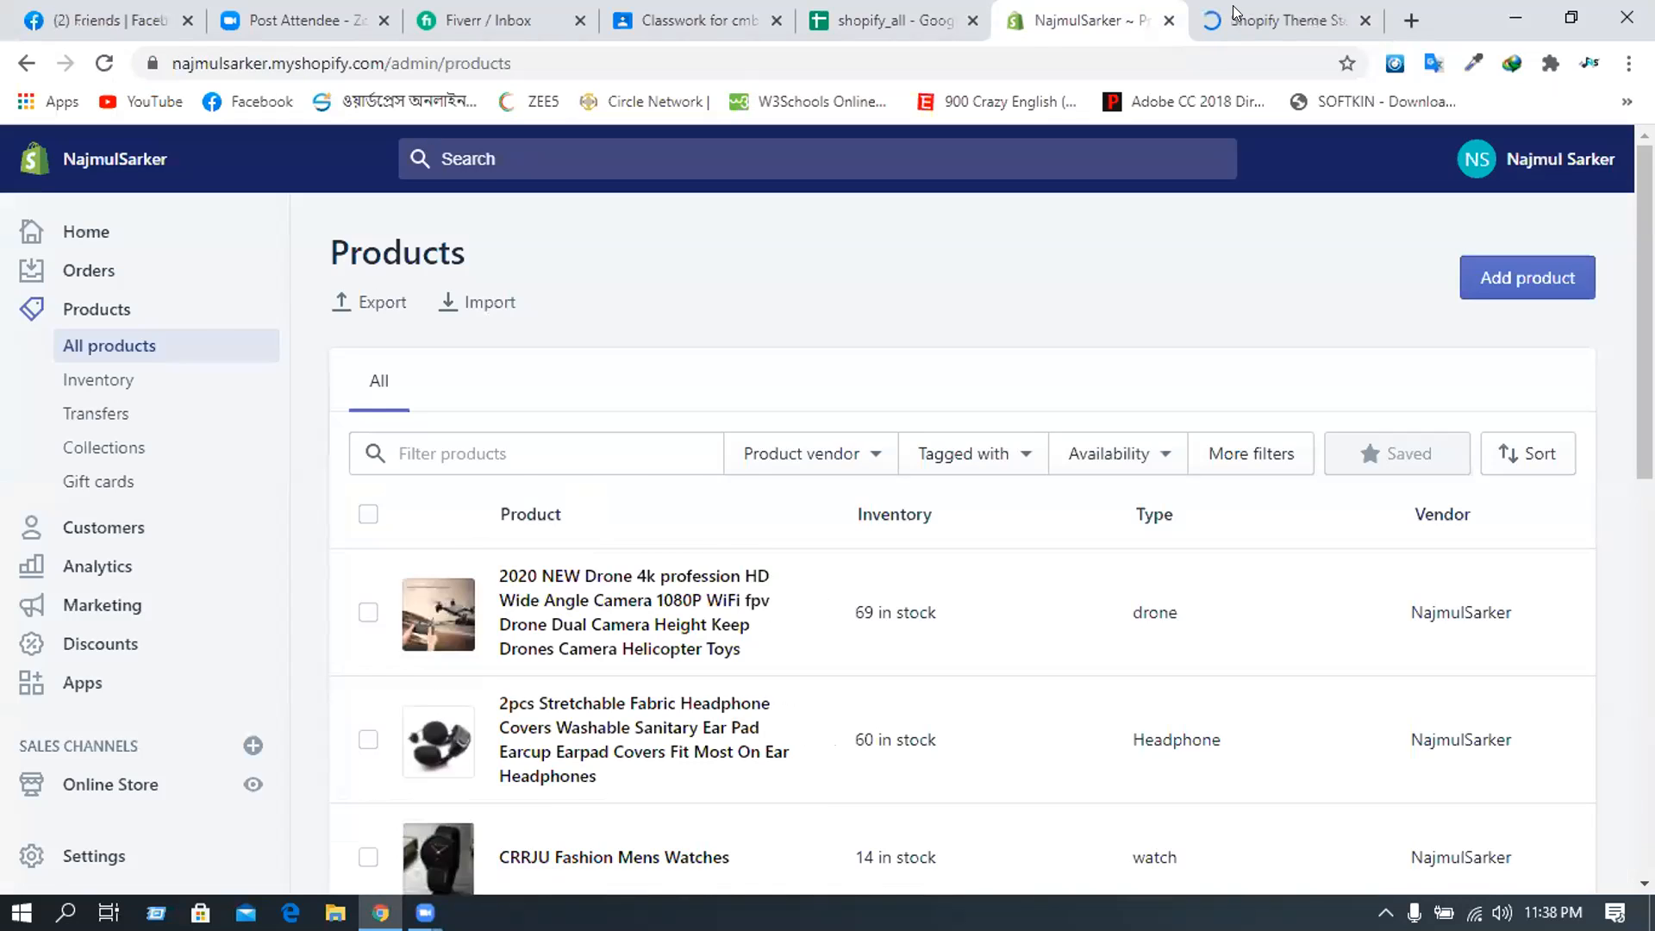
pyautogui.click(1237, 19)
pyautogui.click(827, 426)
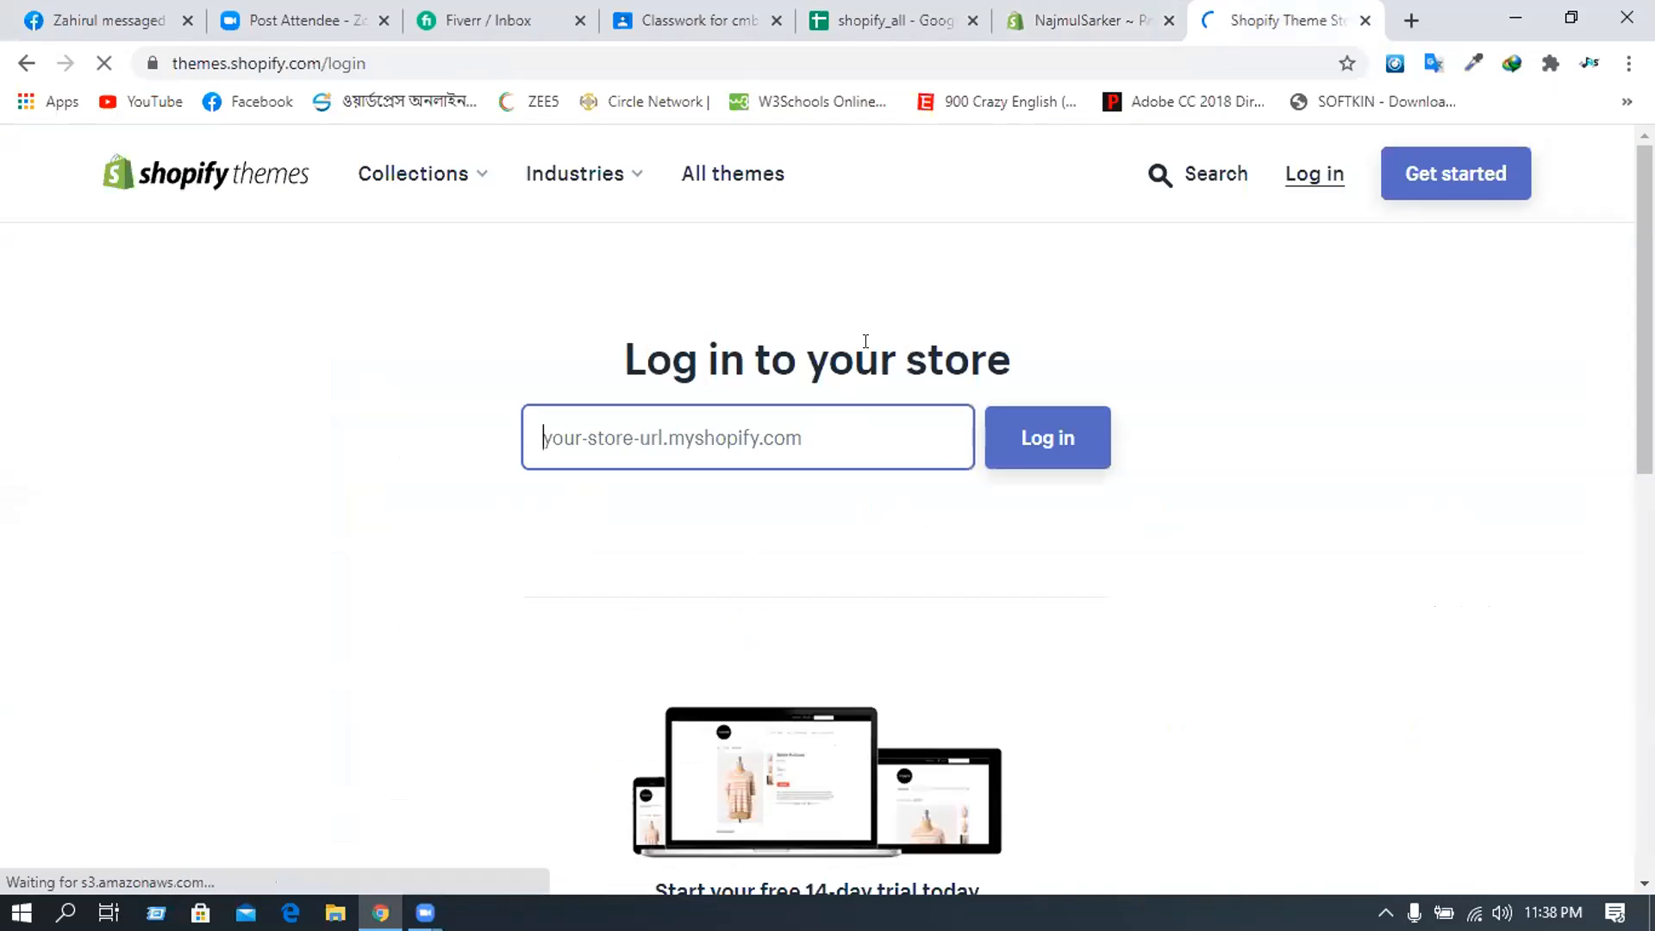
pyautogui.click(1109, 9)
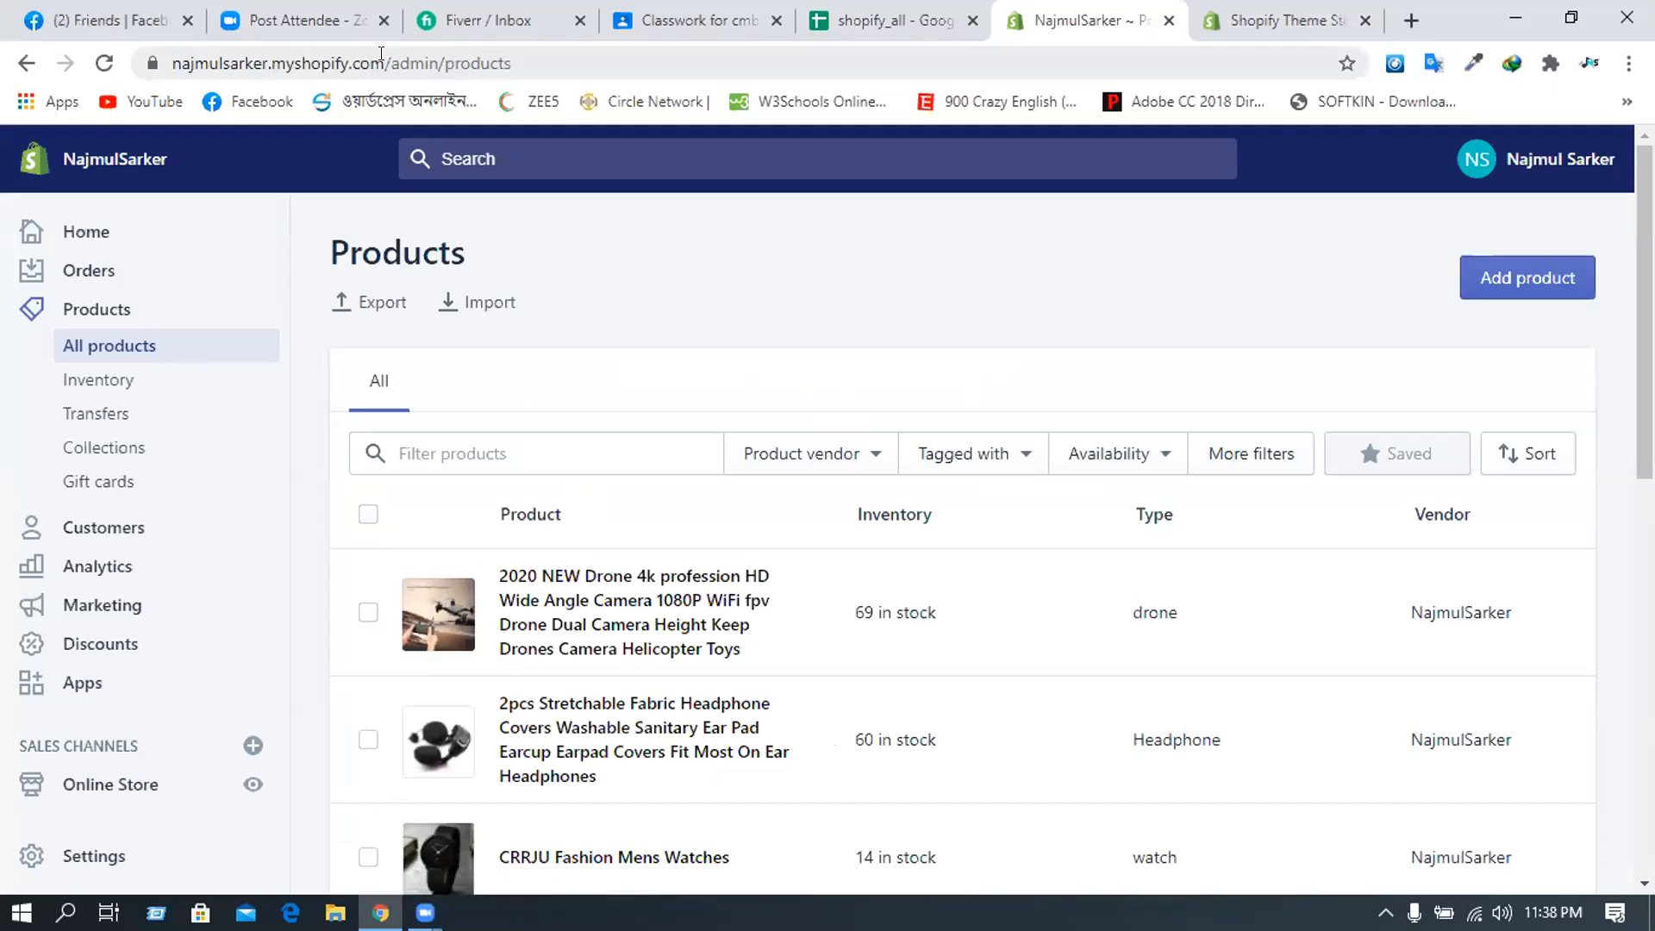
pyautogui.moveTo(384, 63); pyautogui.dragTo(50, 50)
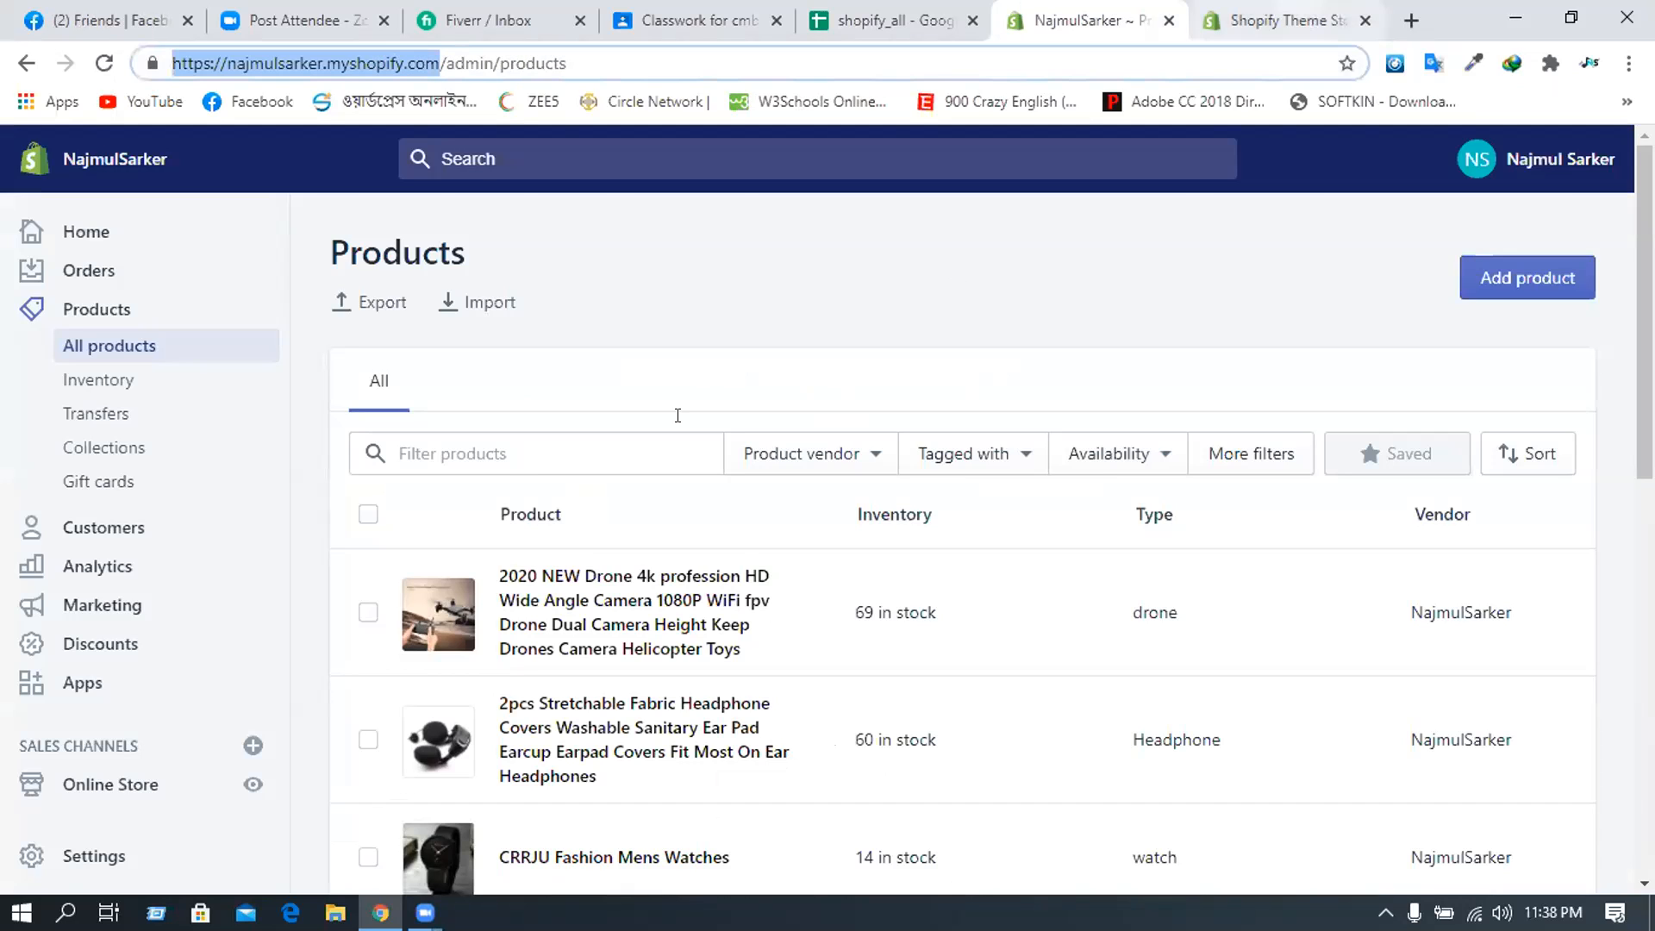
pyautogui.hotkey('ctrl', 'c')
pyautogui.hotkey('ctrl', 'Tab')
pyautogui.hotkey('ctrl', 'v')
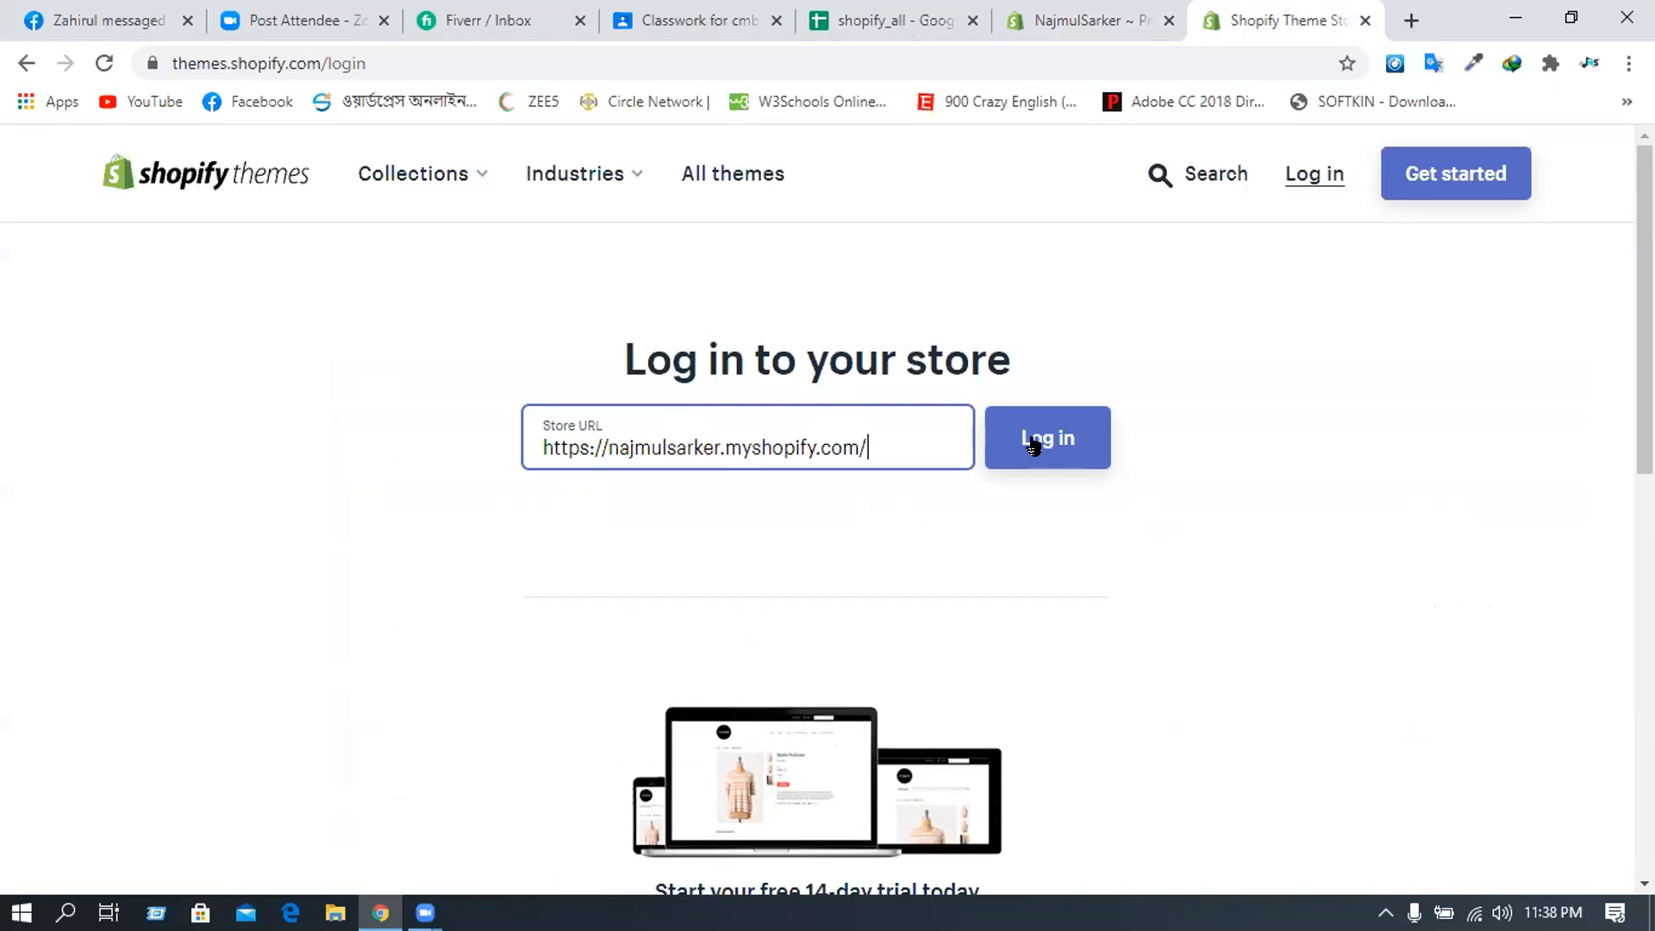
pyautogui.click(1034, 446)
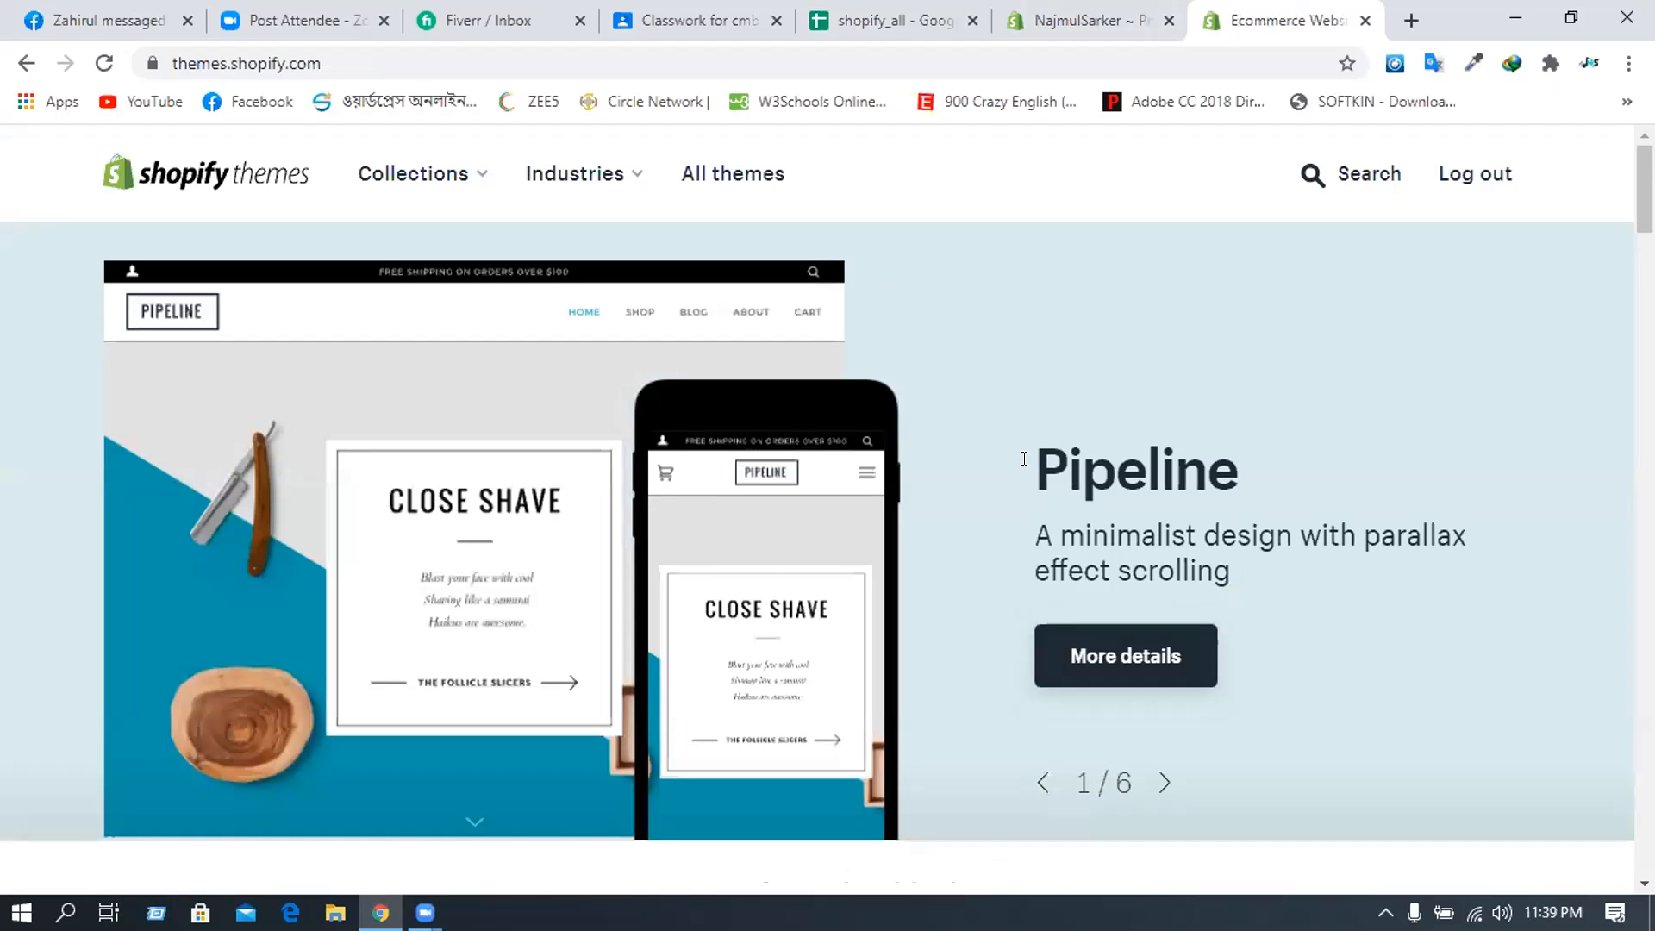
# - Filter the theme catalogue by Industries to Jewelry & Accessories, listing 36 themes
pyautogui.scroll(-3, 1029, 448)
pyautogui.scroll(-1, 1028, 459)
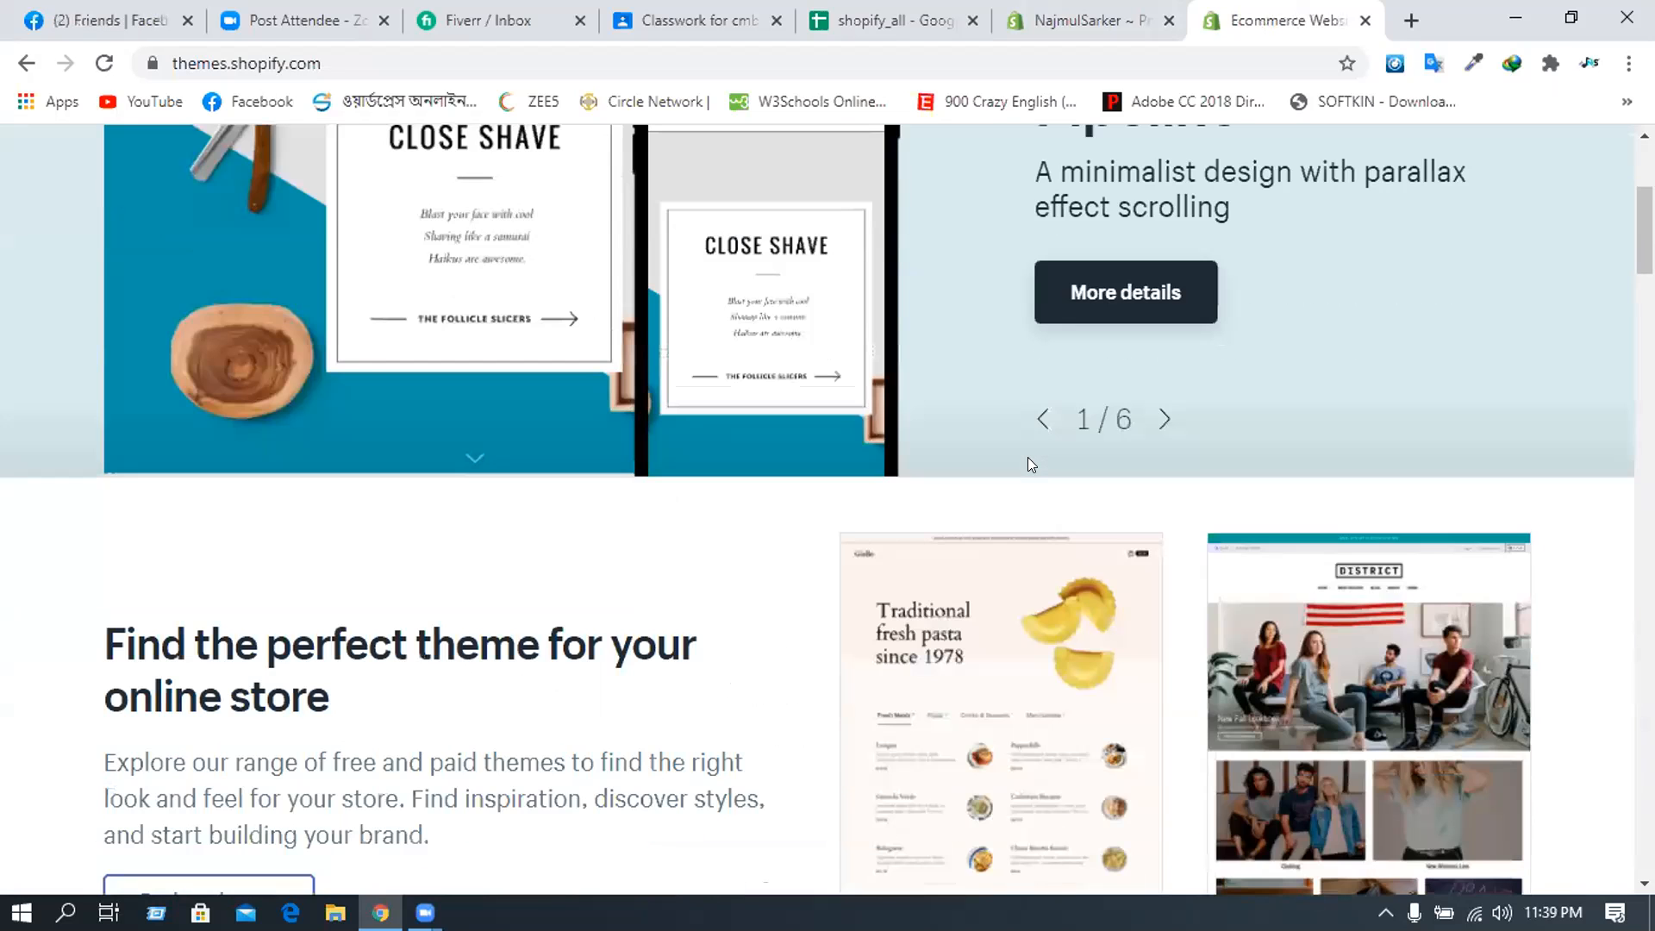
pyautogui.scroll(3, 1027, 457)
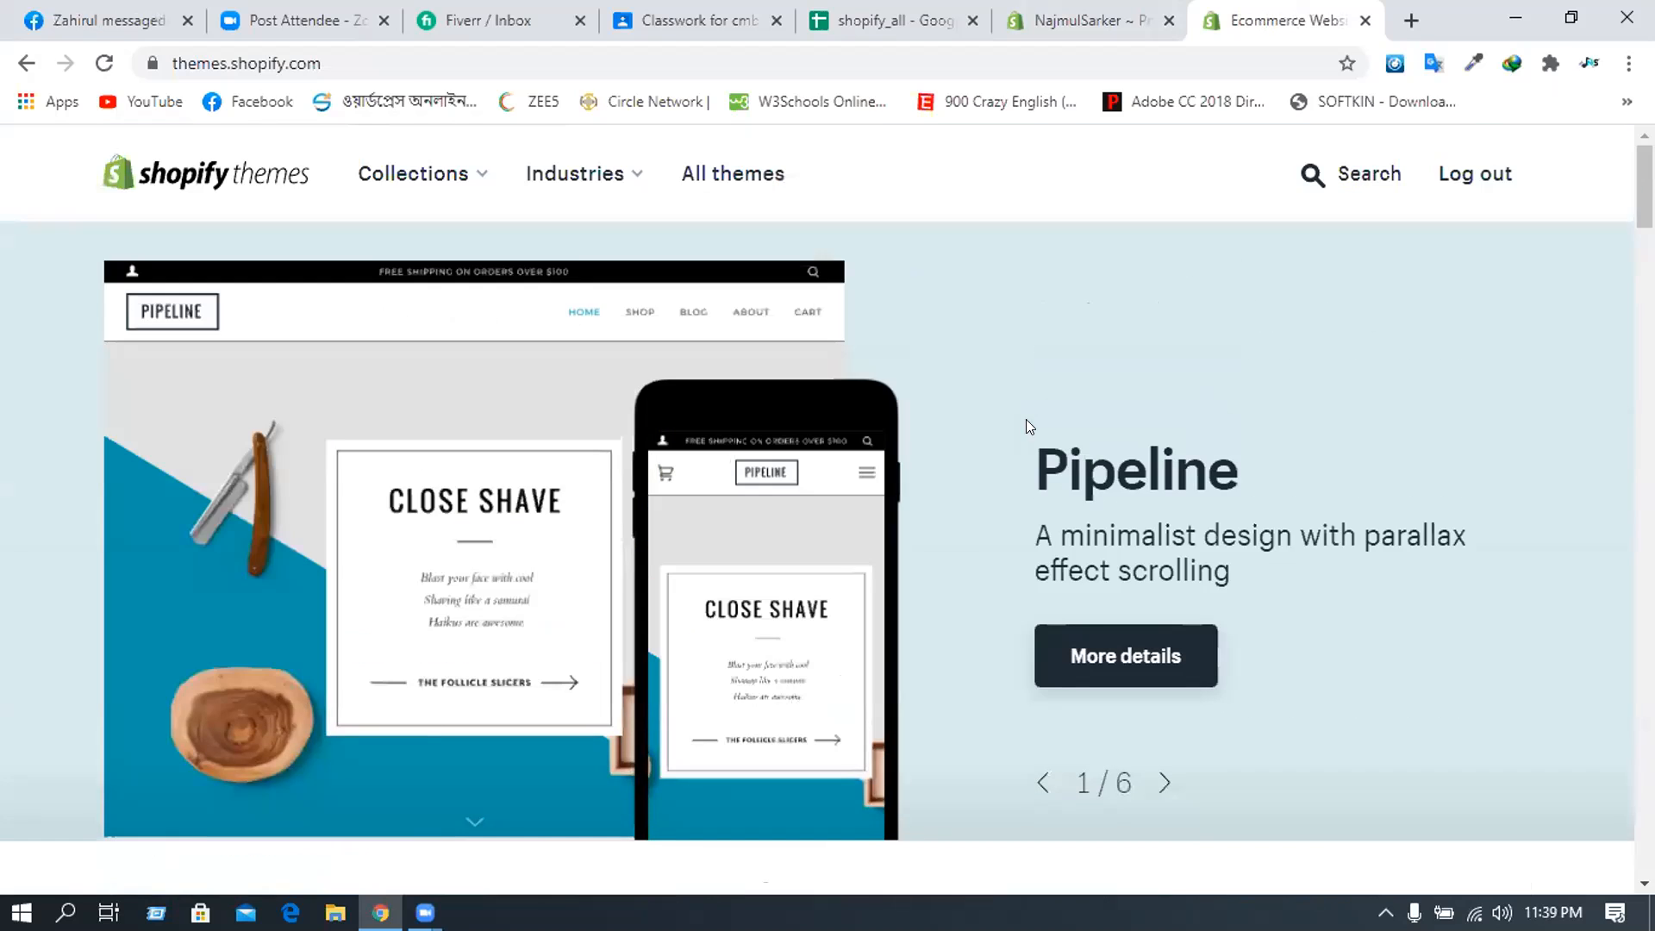
pyautogui.click(925, 8)
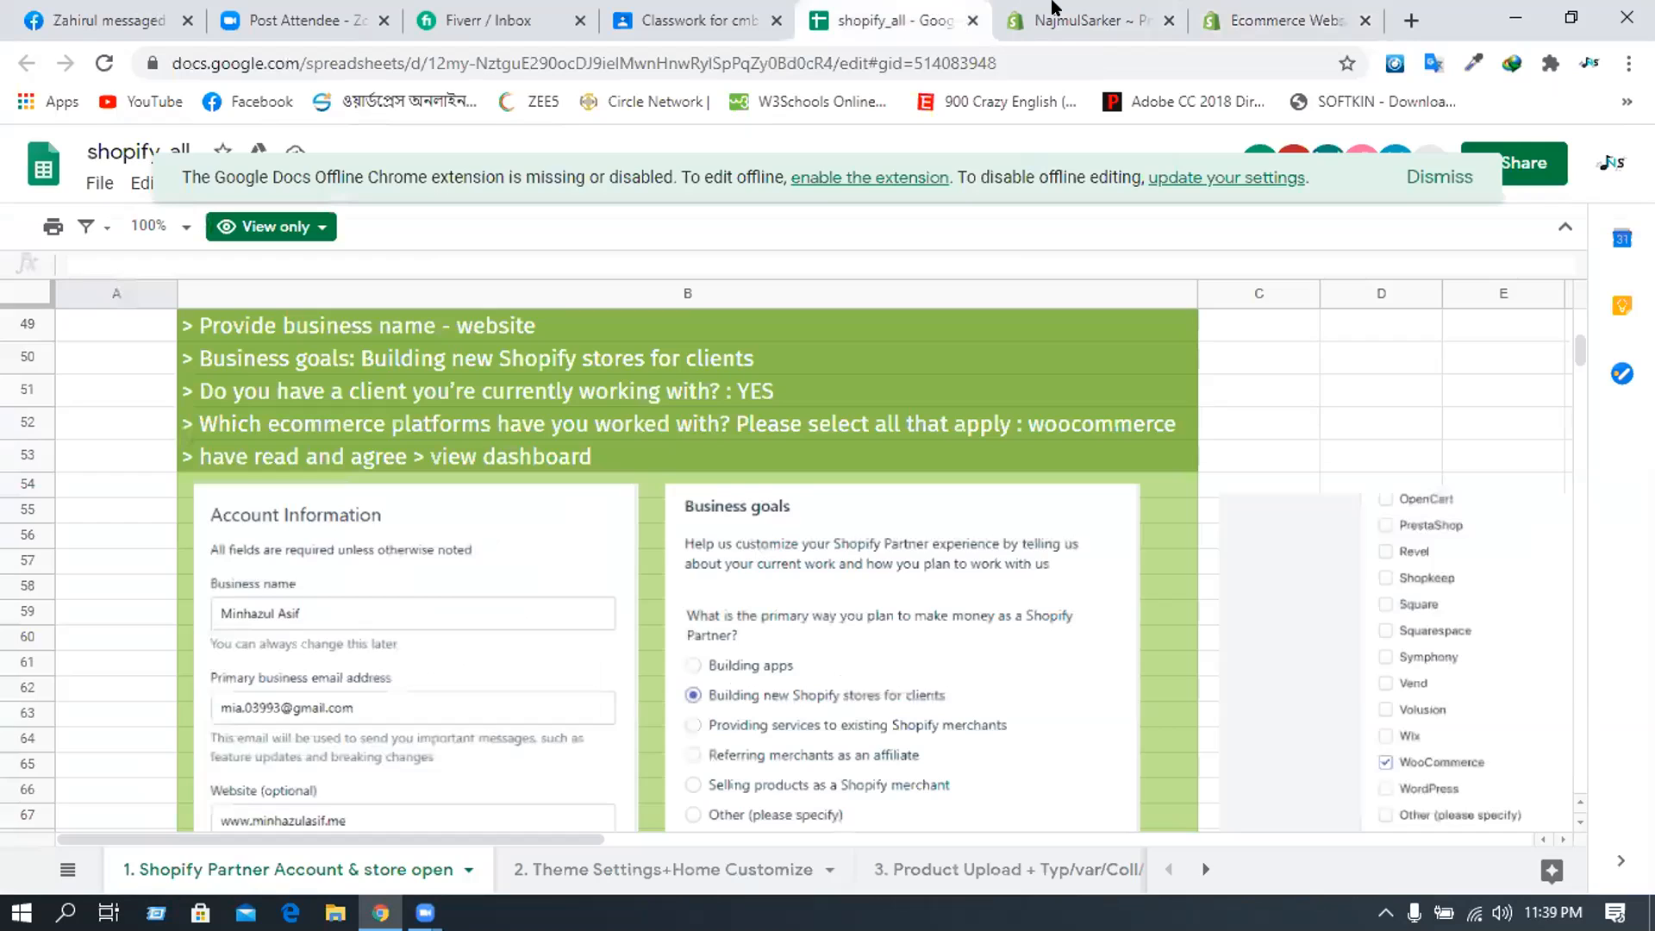
pyautogui.click(1054, 7)
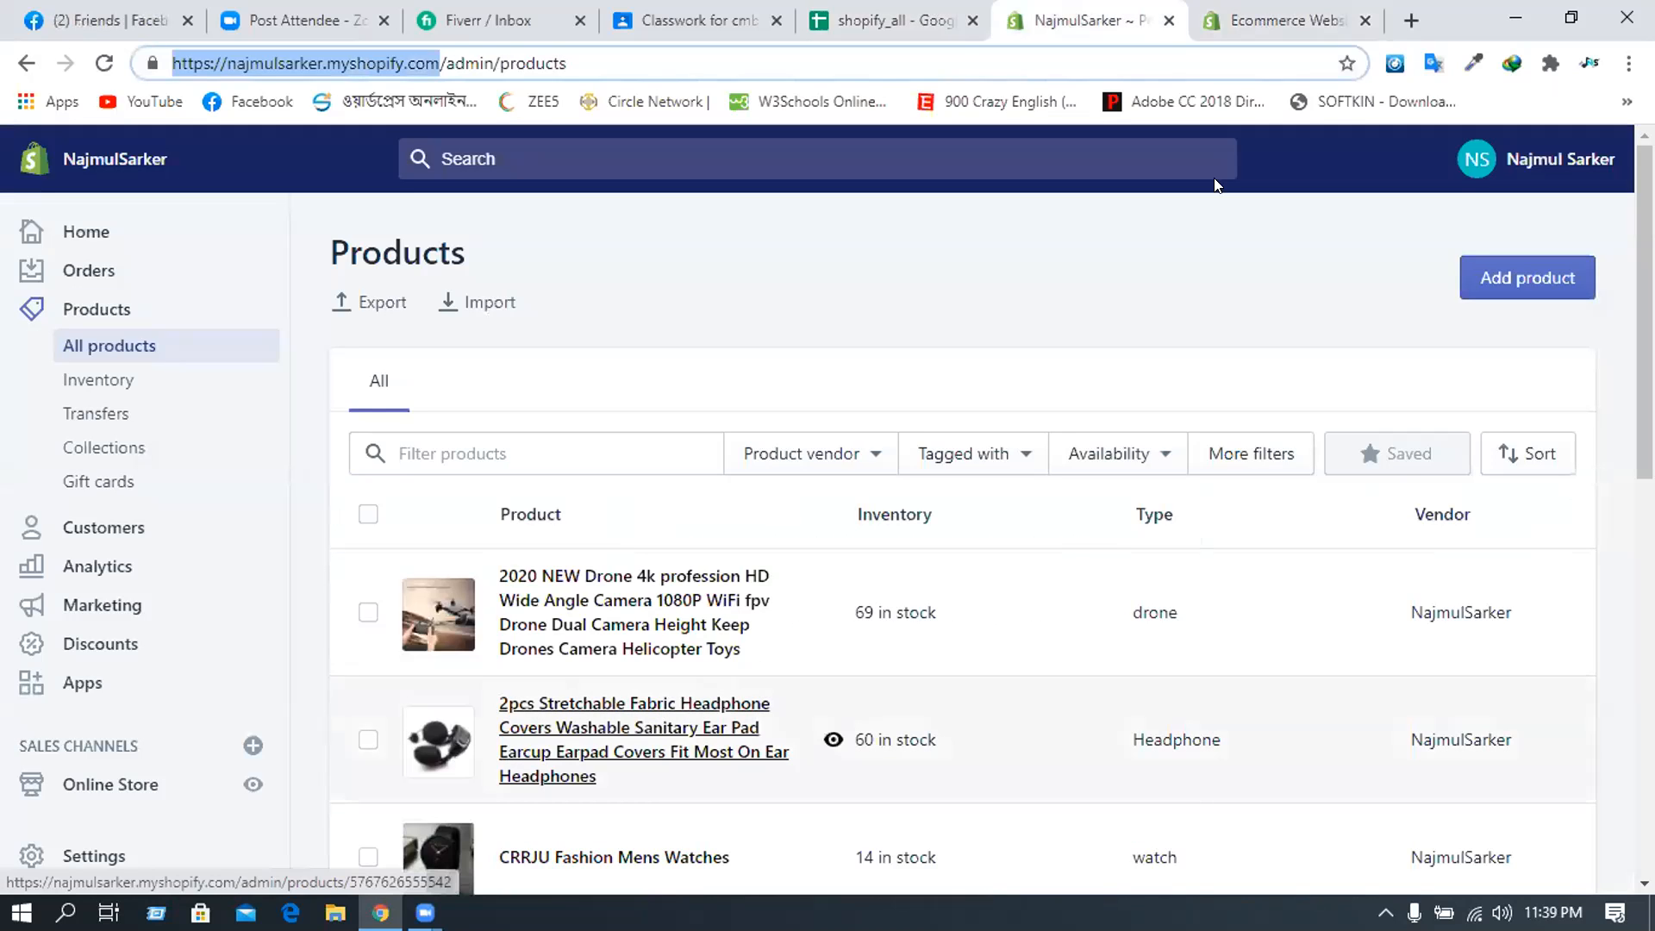
pyautogui.click(1225, 18)
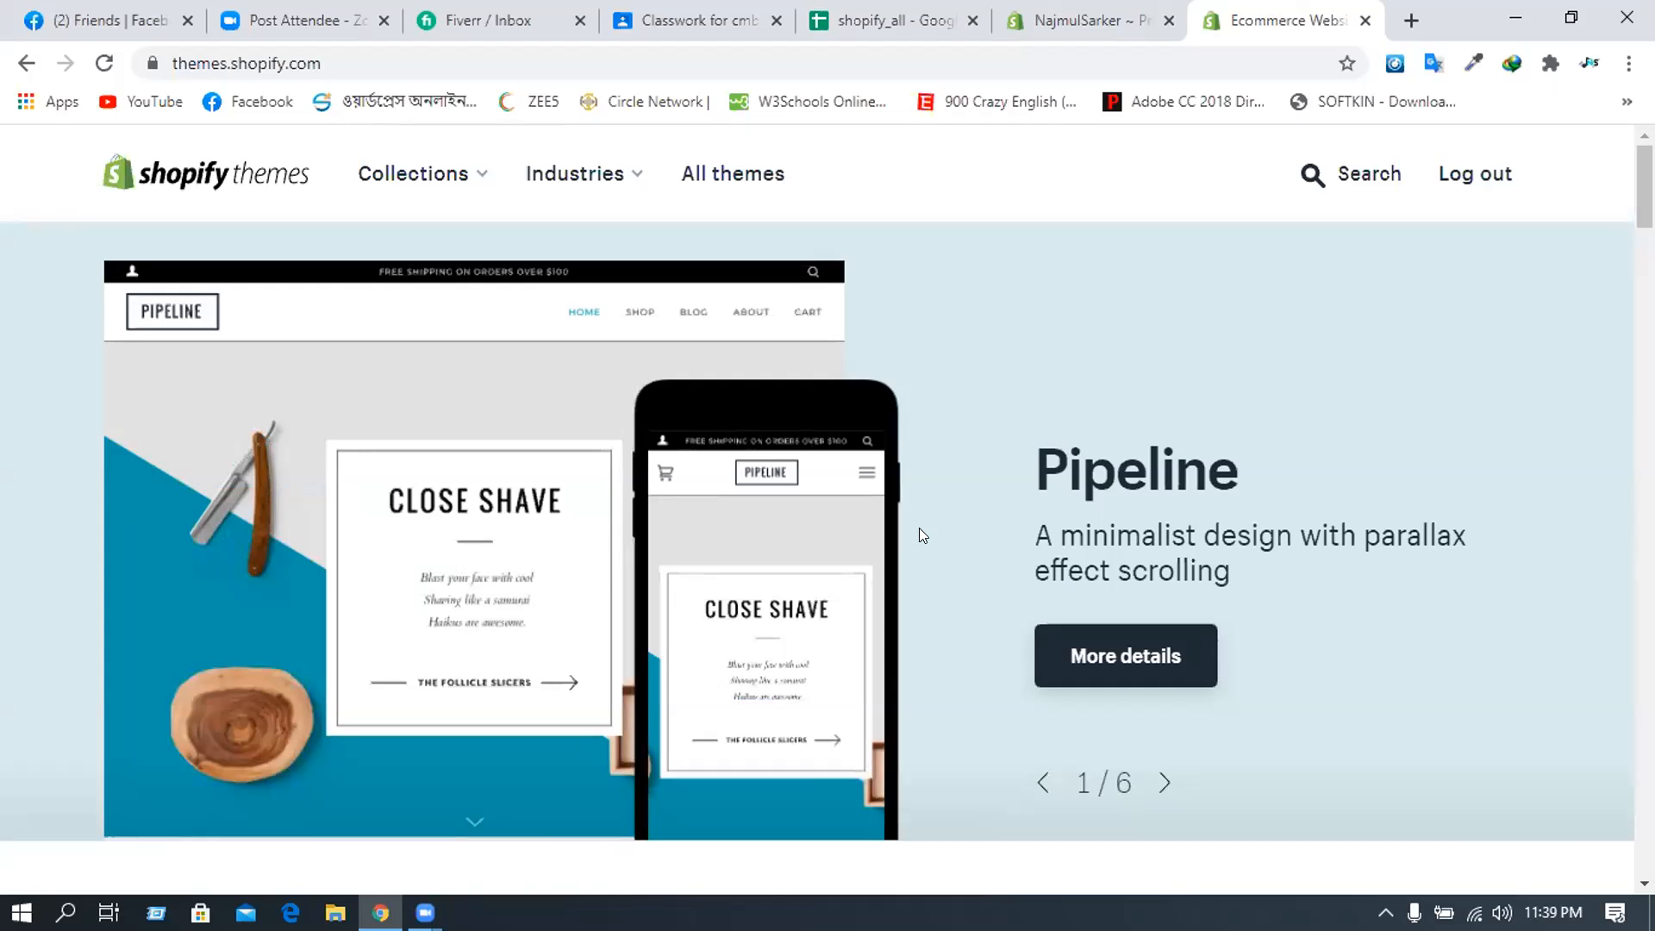
pyautogui.scroll(-3, 918, 528)
pyautogui.scroll(-3, 919, 527)
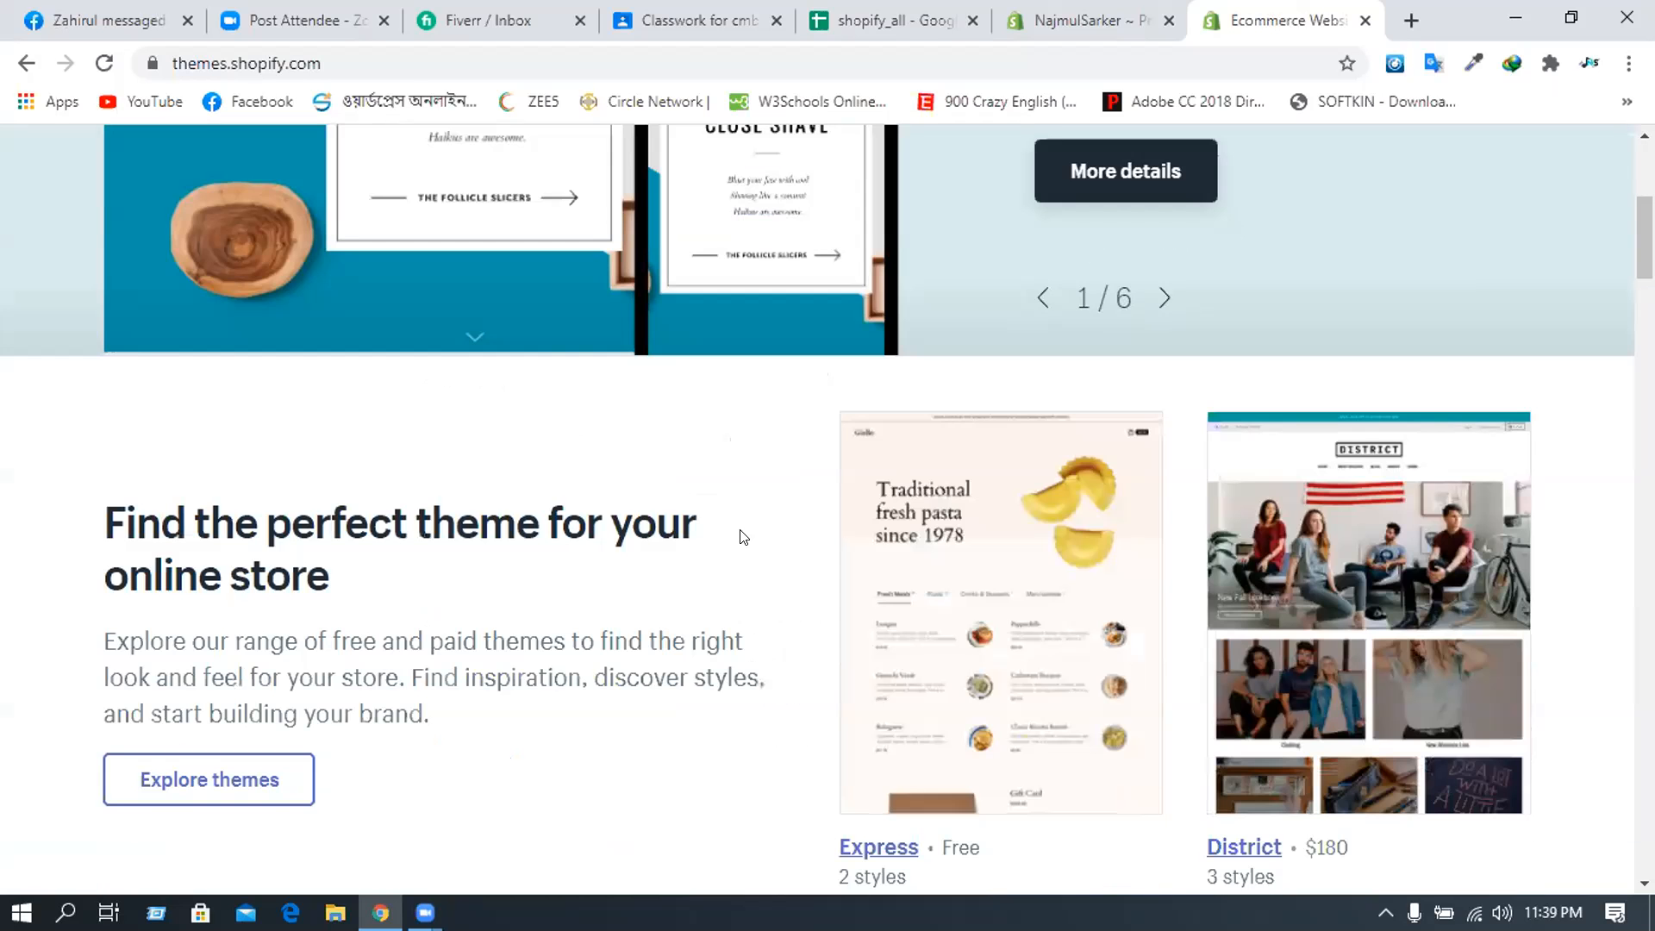
pyautogui.scroll(6, 739, 535)
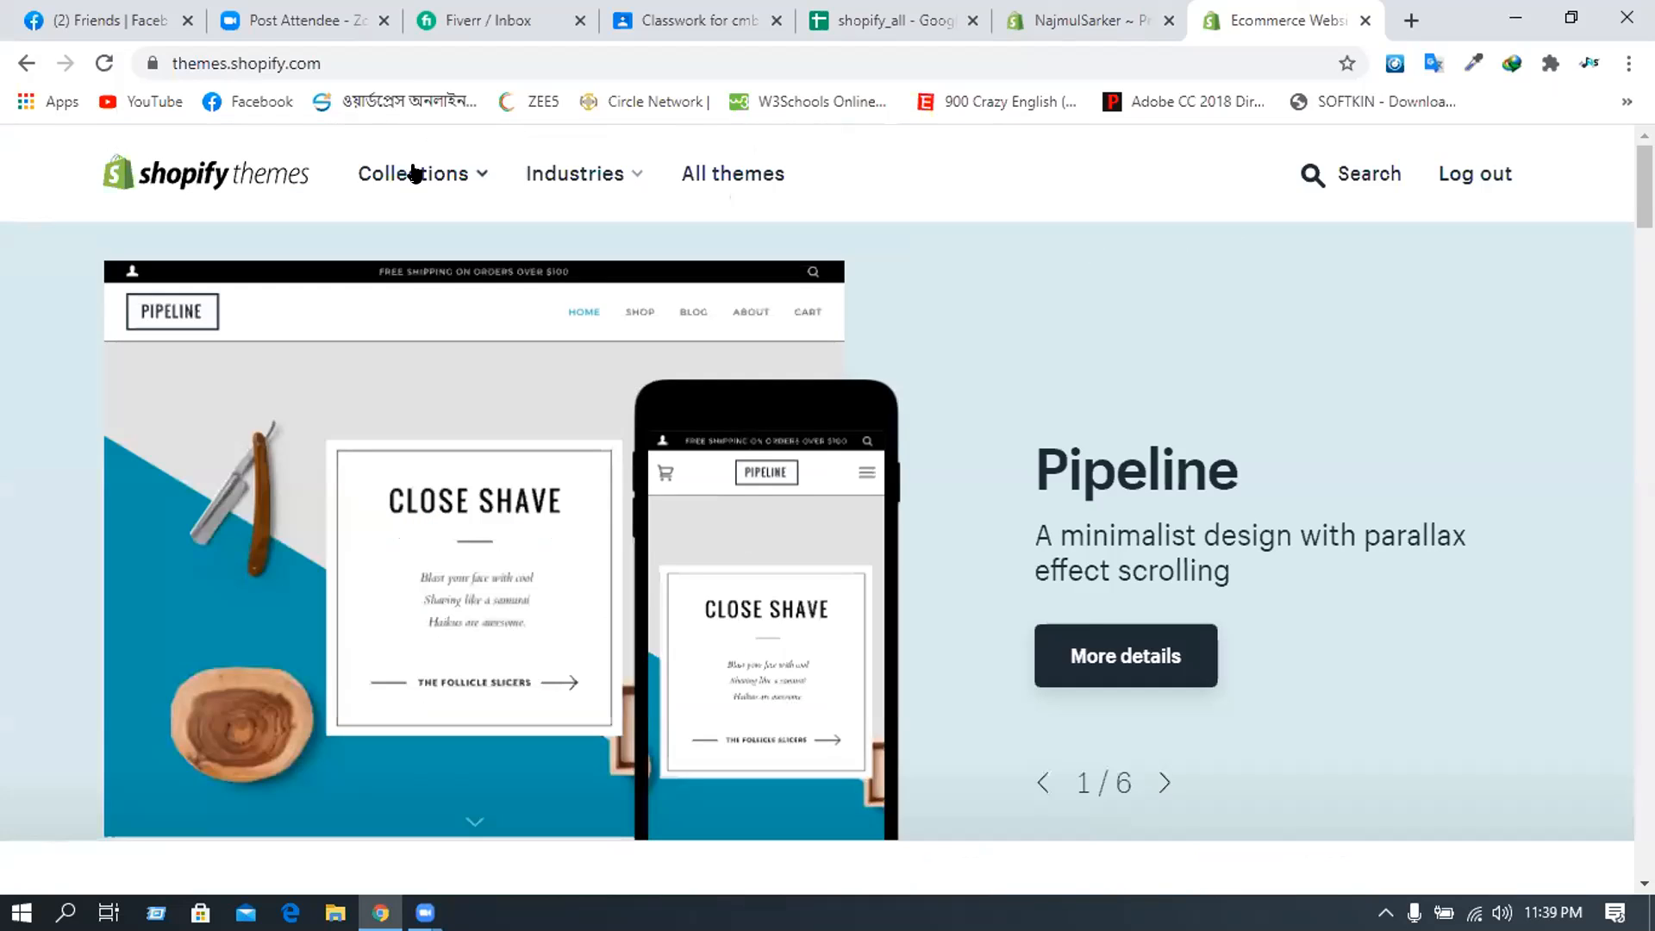
pyautogui.click(470, 177)
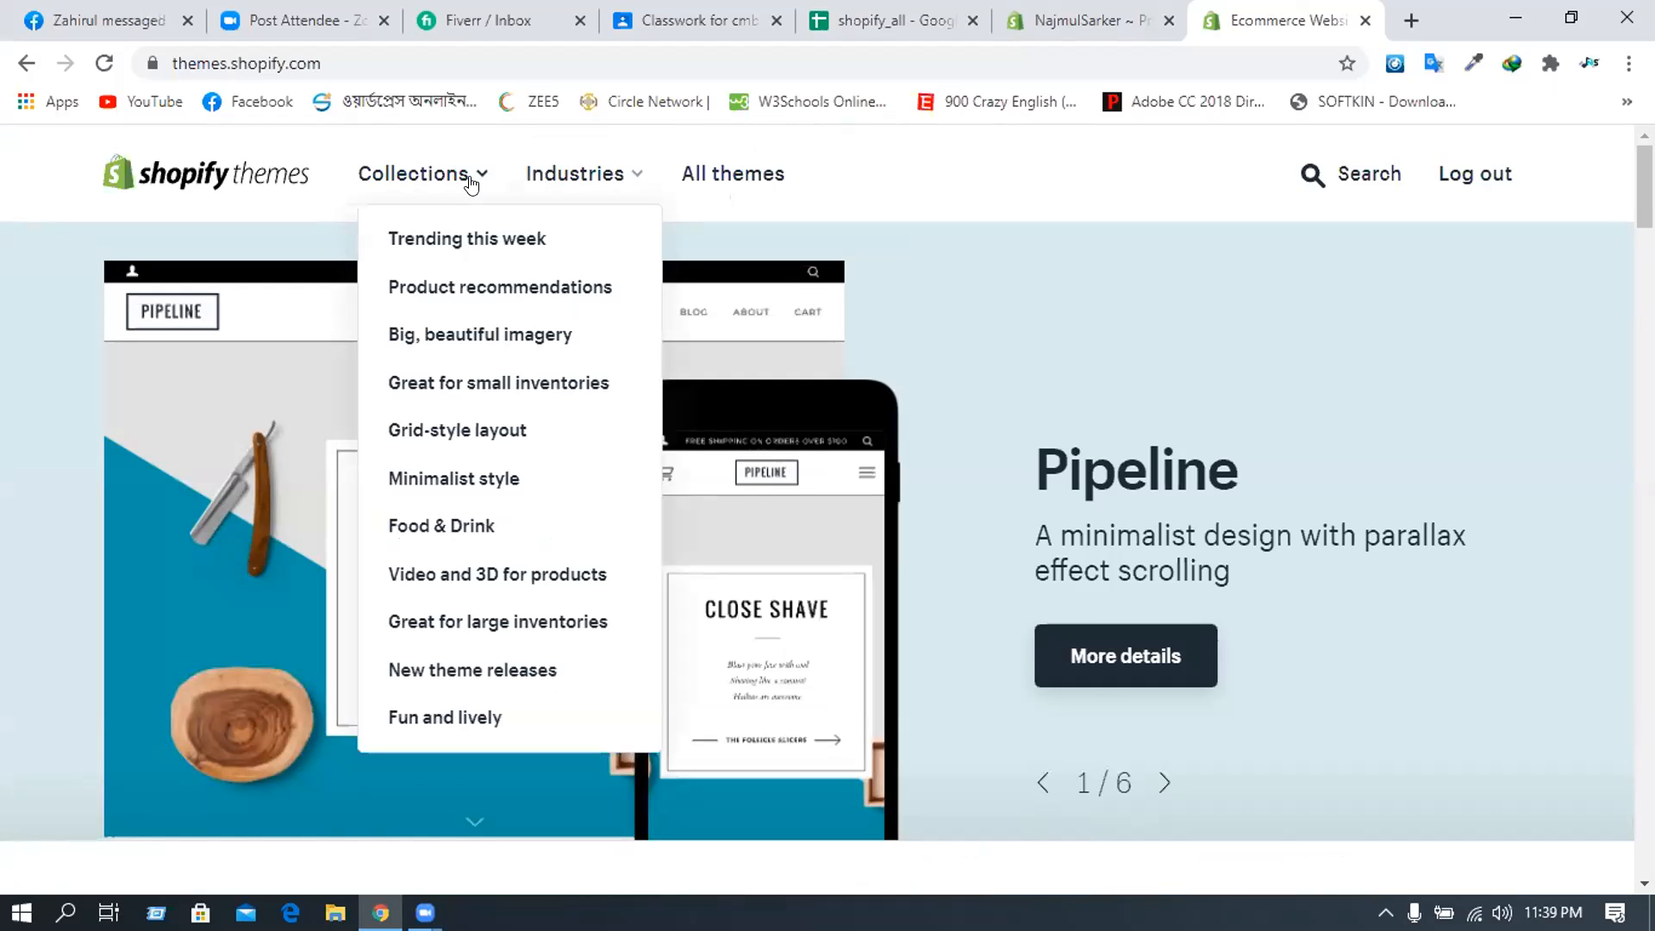
pyautogui.click(597, 170)
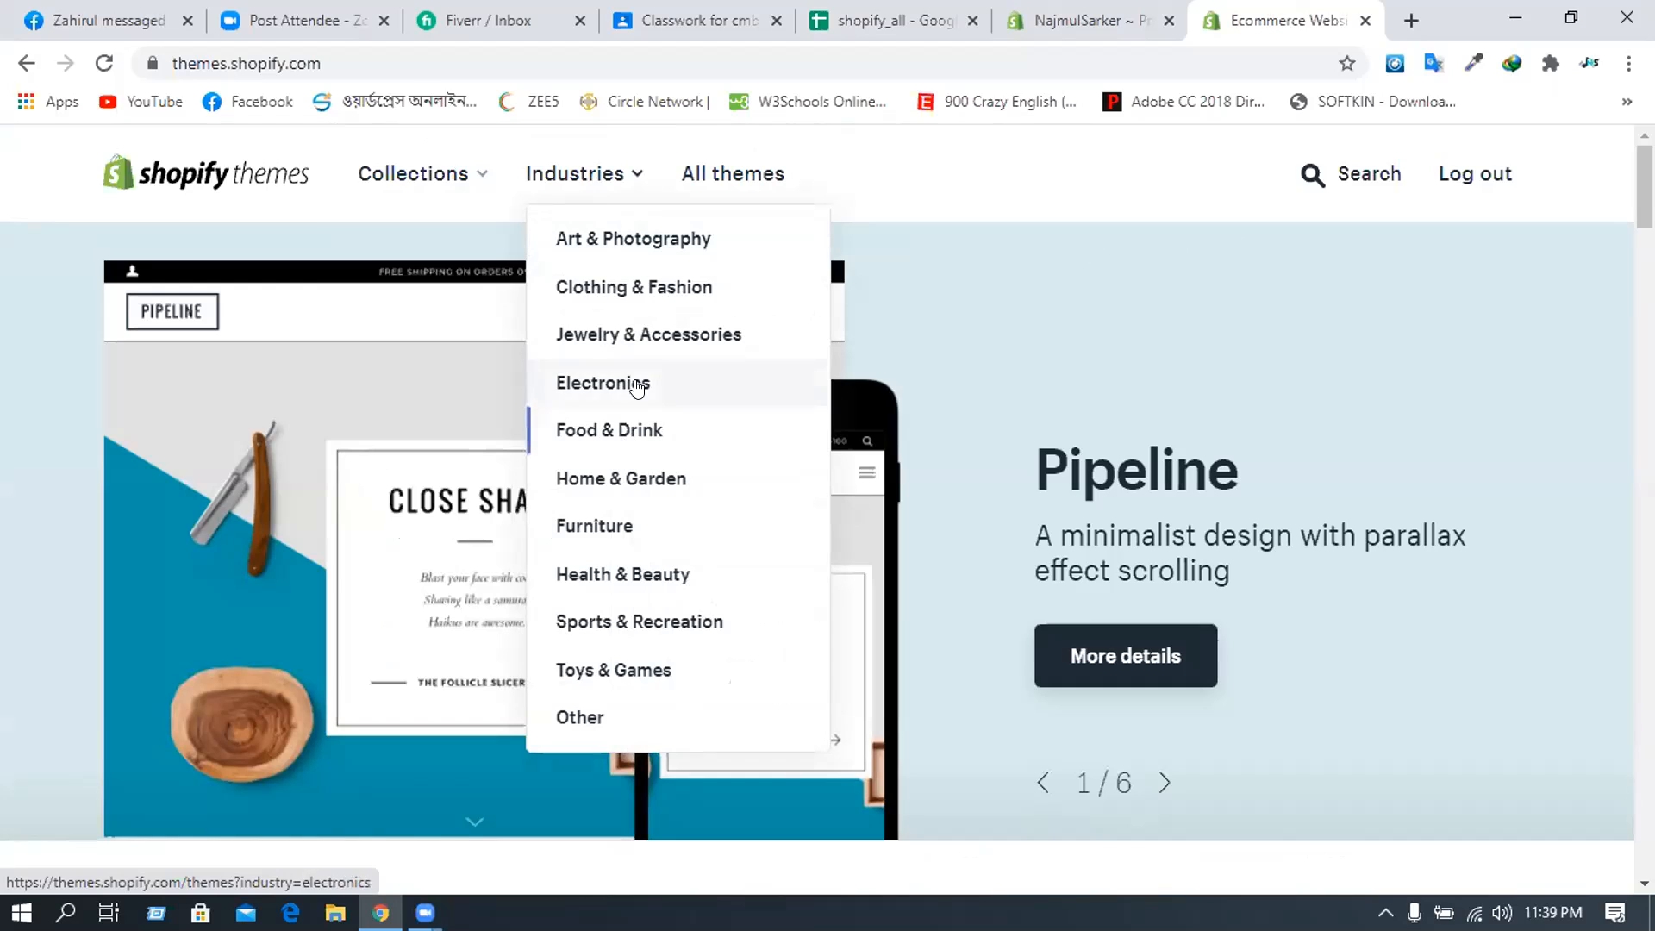
pyautogui.click(665, 348)
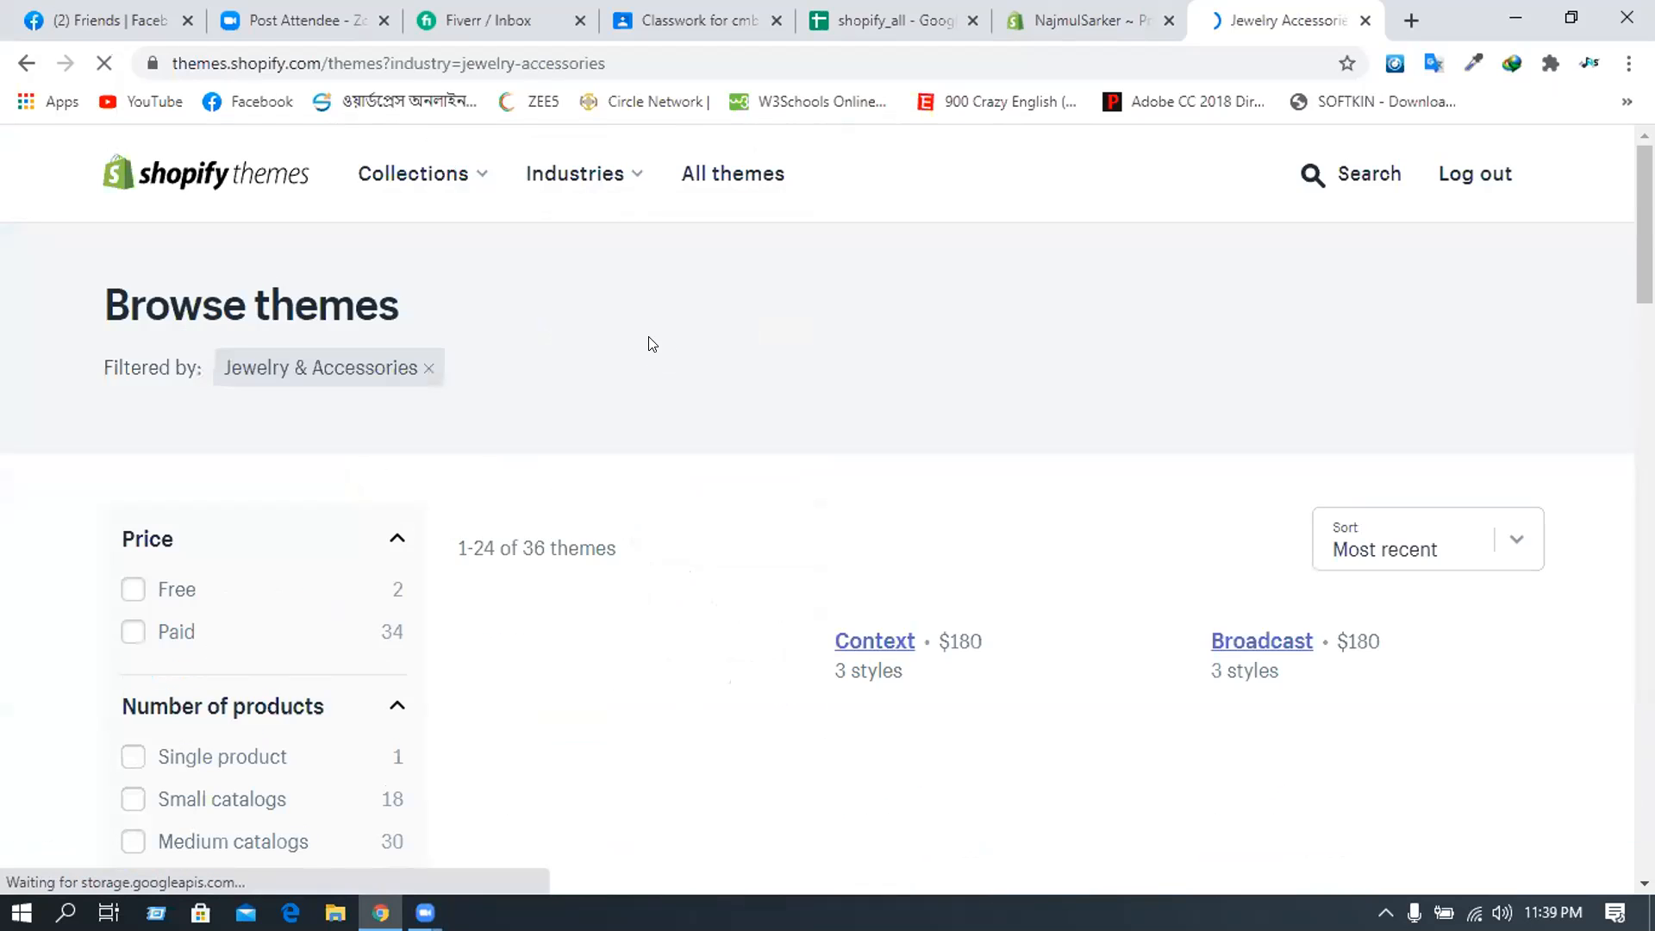
# - Browse the Jewelry & Accessories themes and open Prestige ($180, three styles)
pyautogui.scroll(-1, 653, 344)
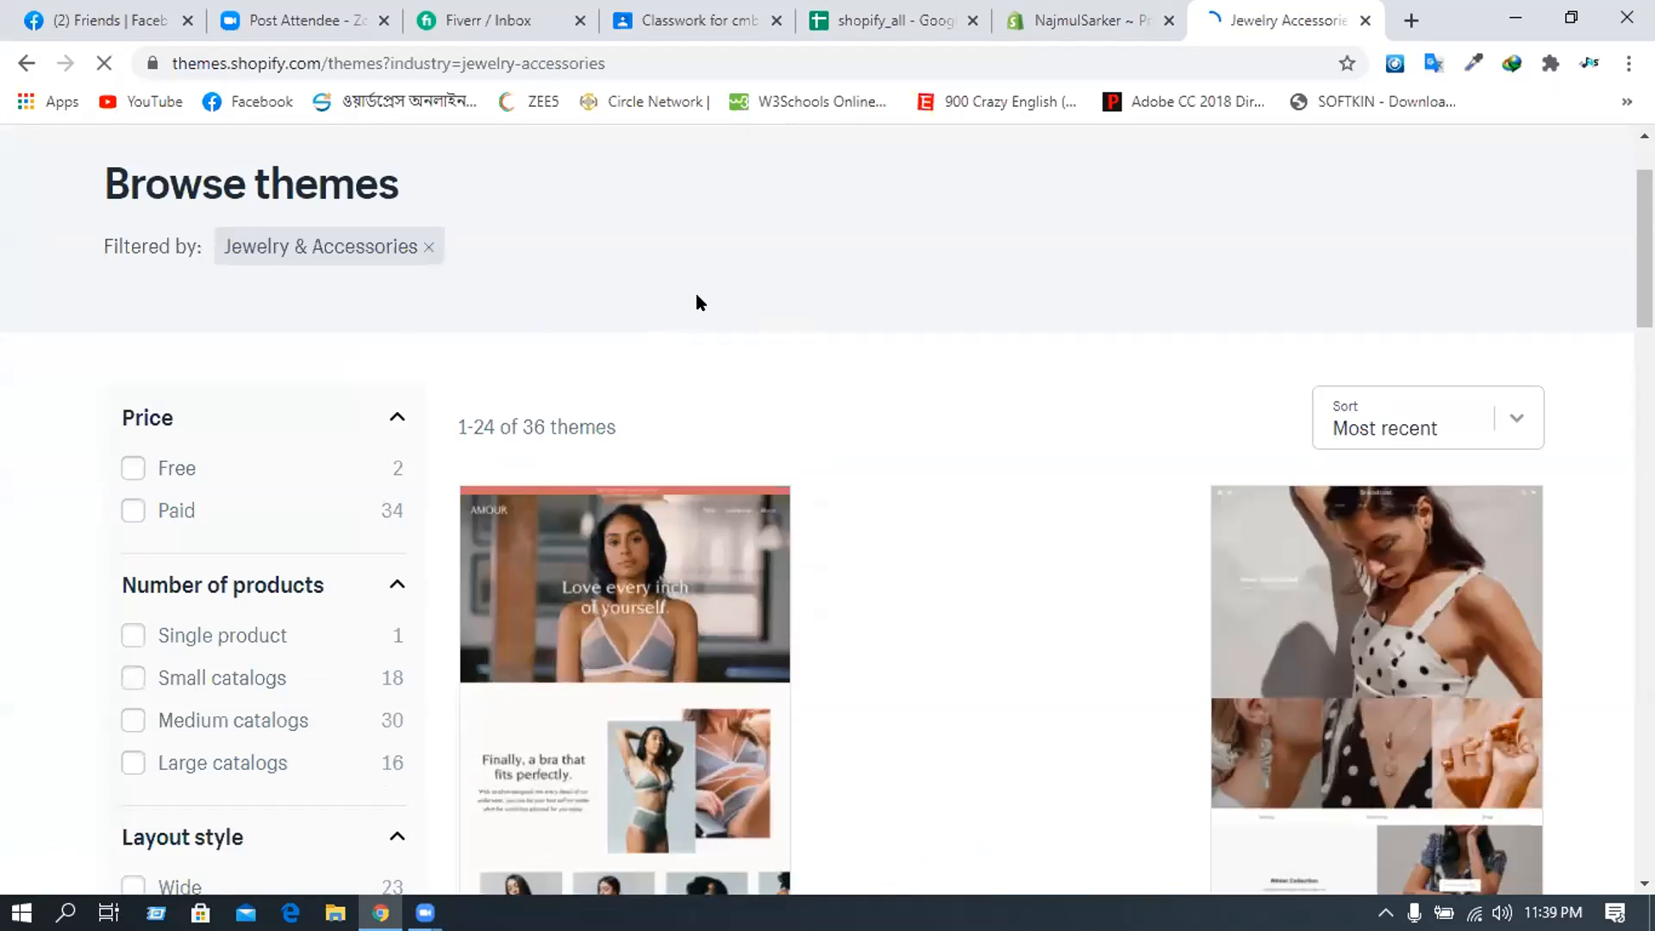
pyautogui.scroll(-1, 695, 291)
pyautogui.scroll(2, 694, 289)
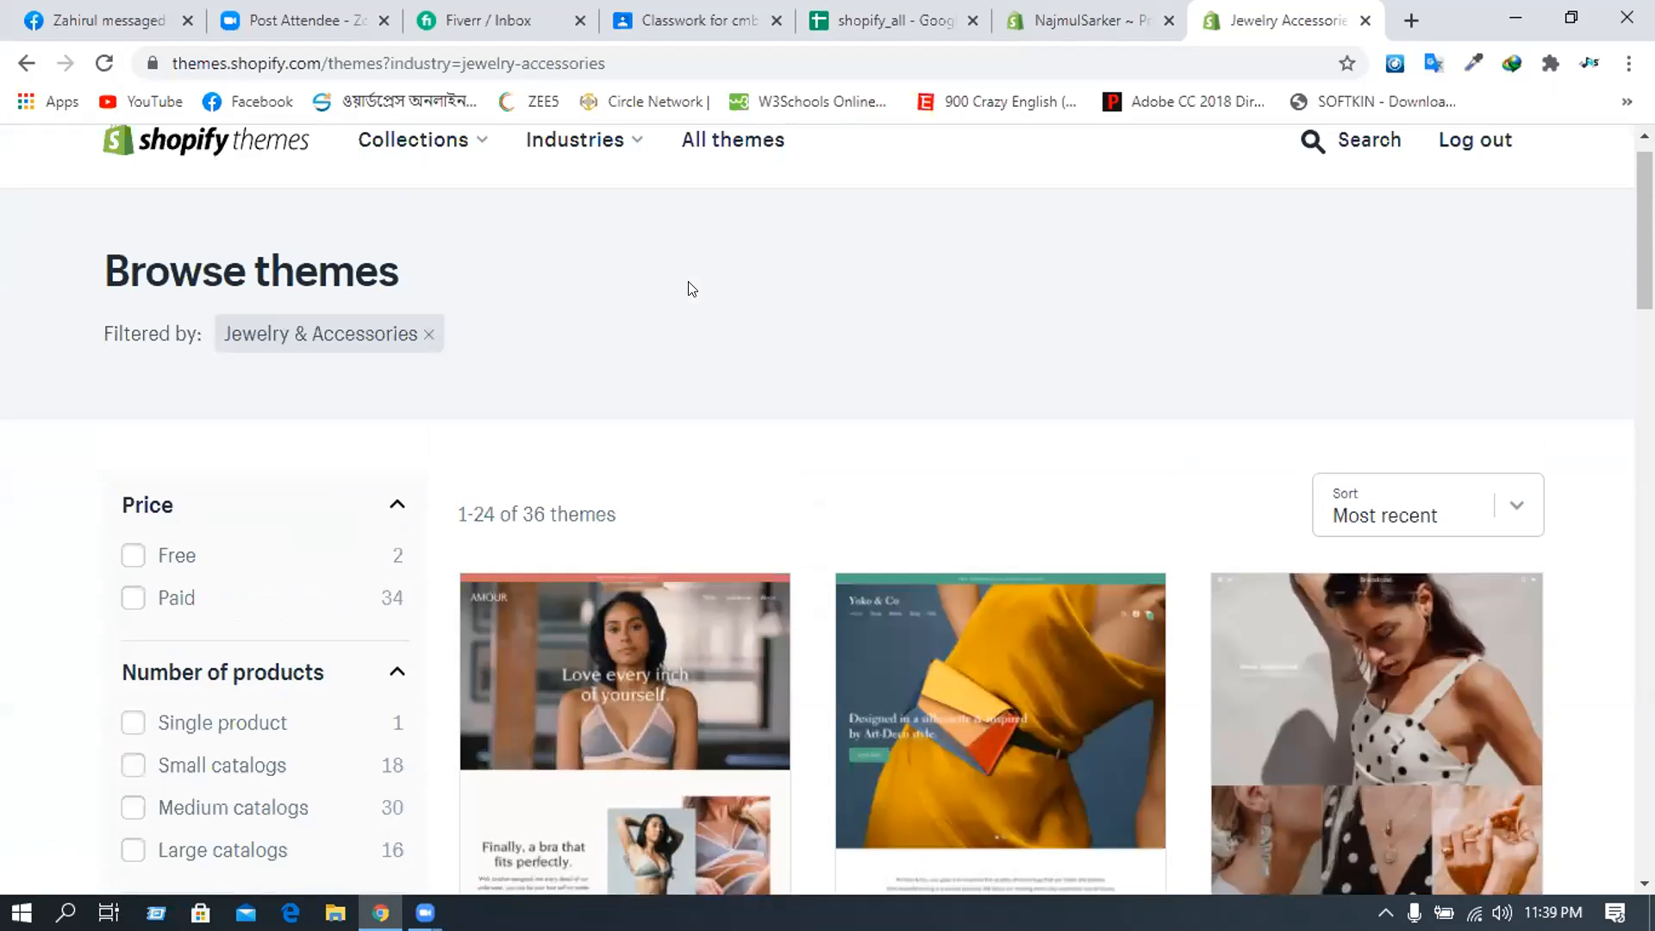
pyautogui.scroll(-3, 688, 282)
pyautogui.scroll(-7, 775, 298)
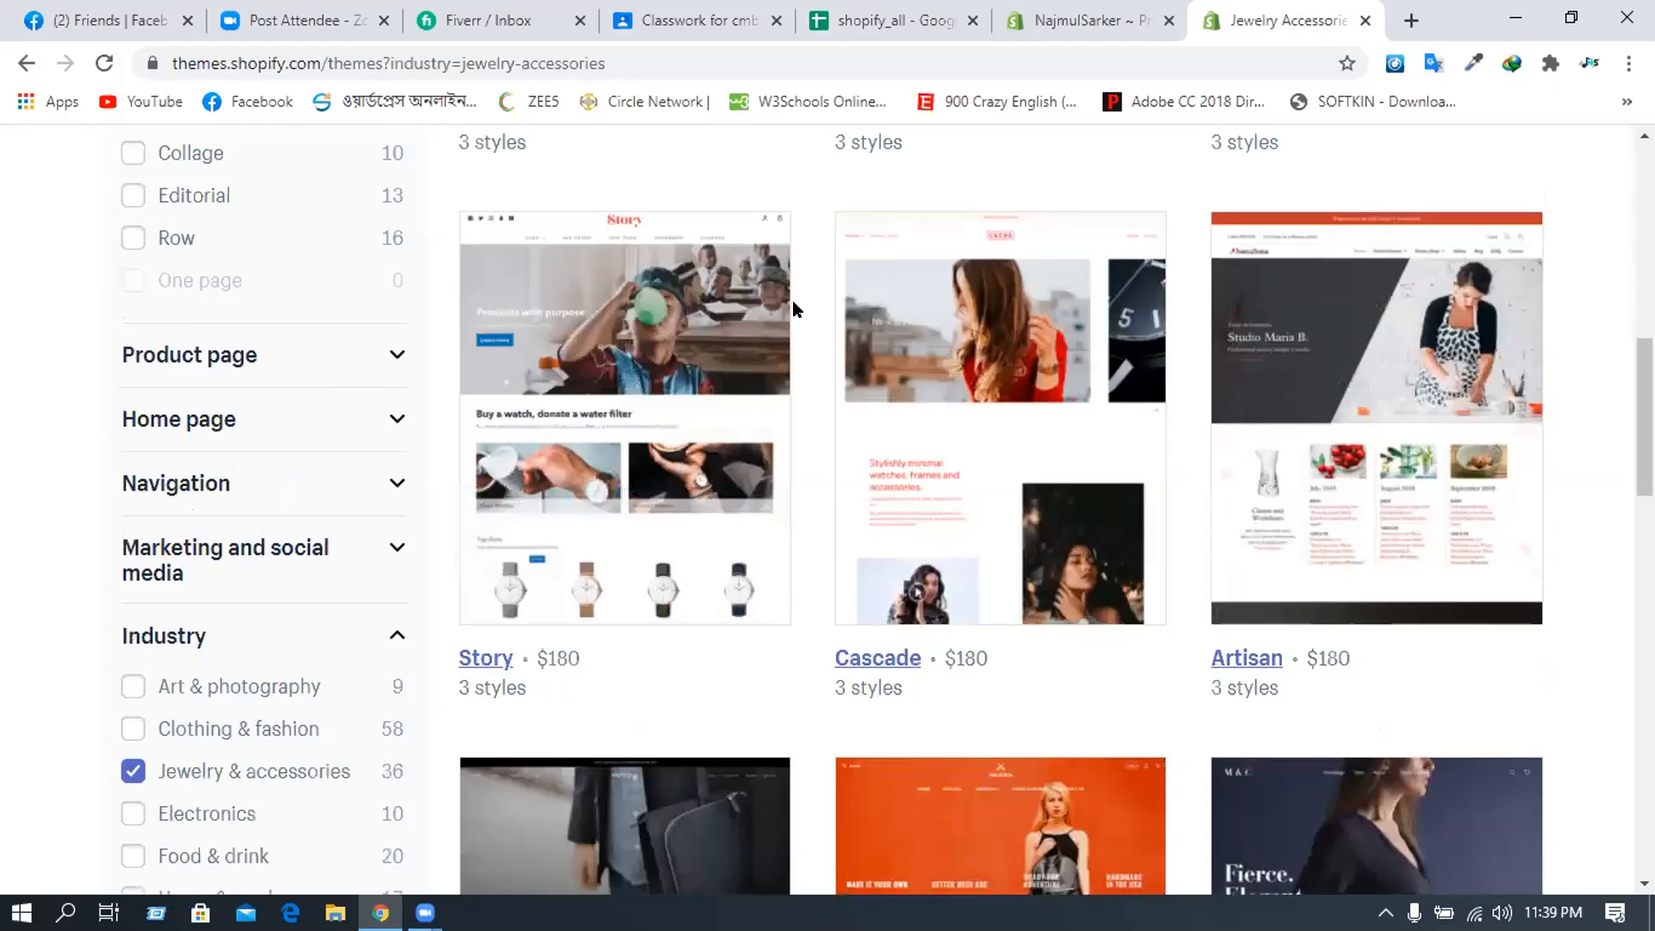
pyautogui.scroll(-3, 819, 355)
pyautogui.scroll(-7, 819, 355)
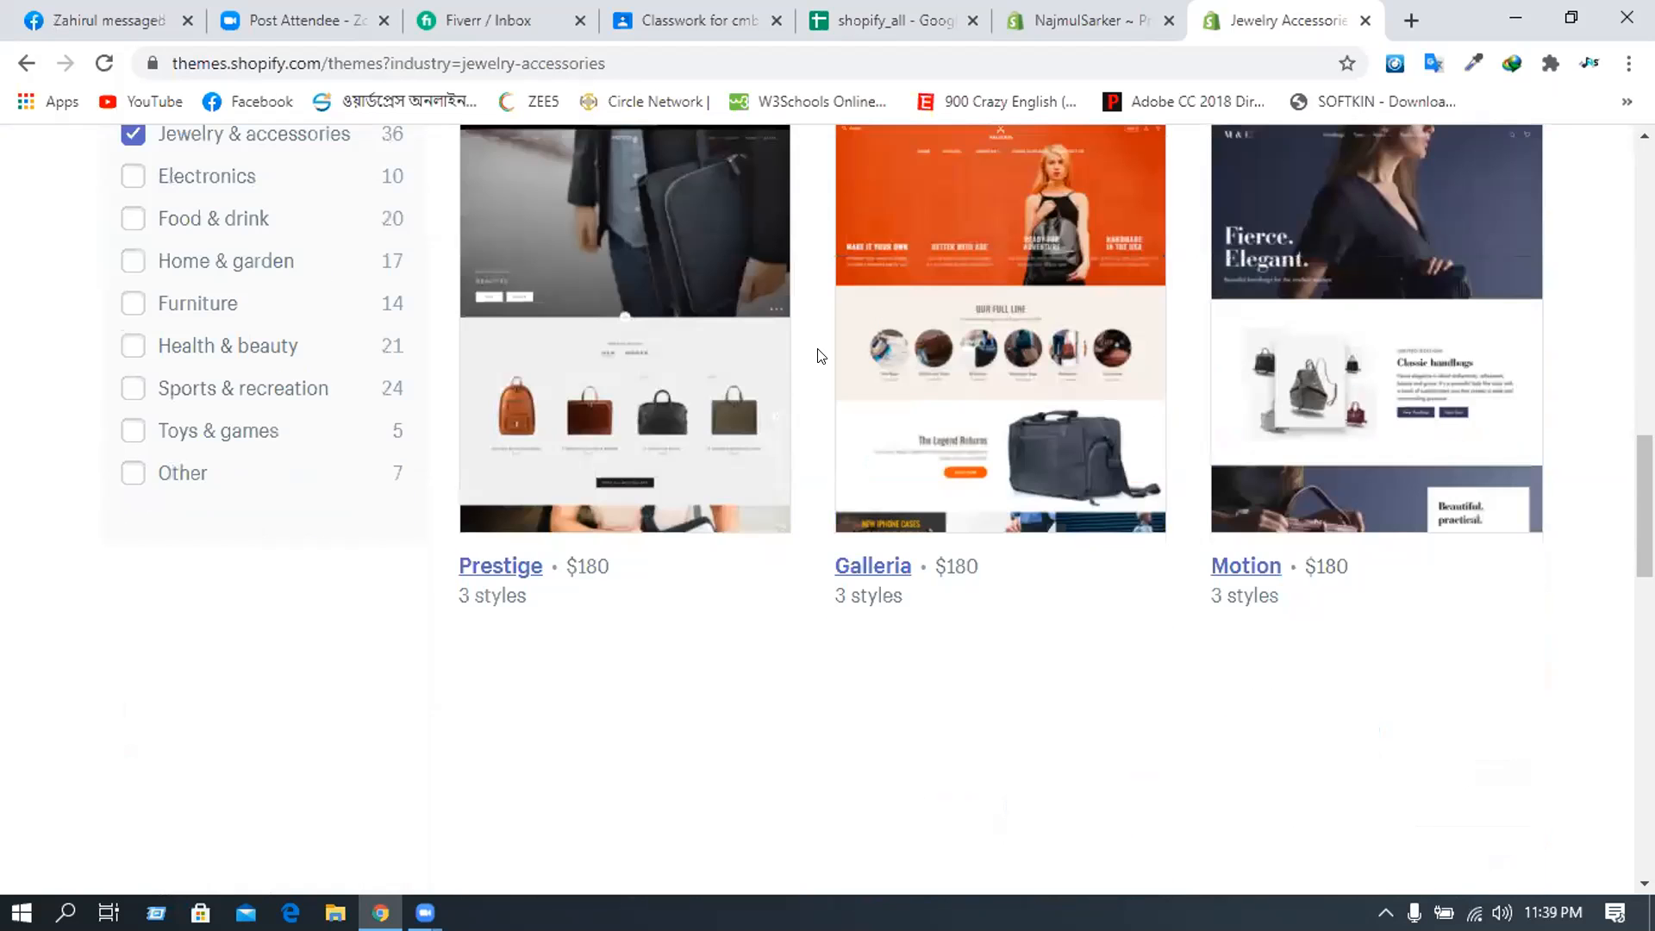
pyautogui.scroll(1, 798, 348)
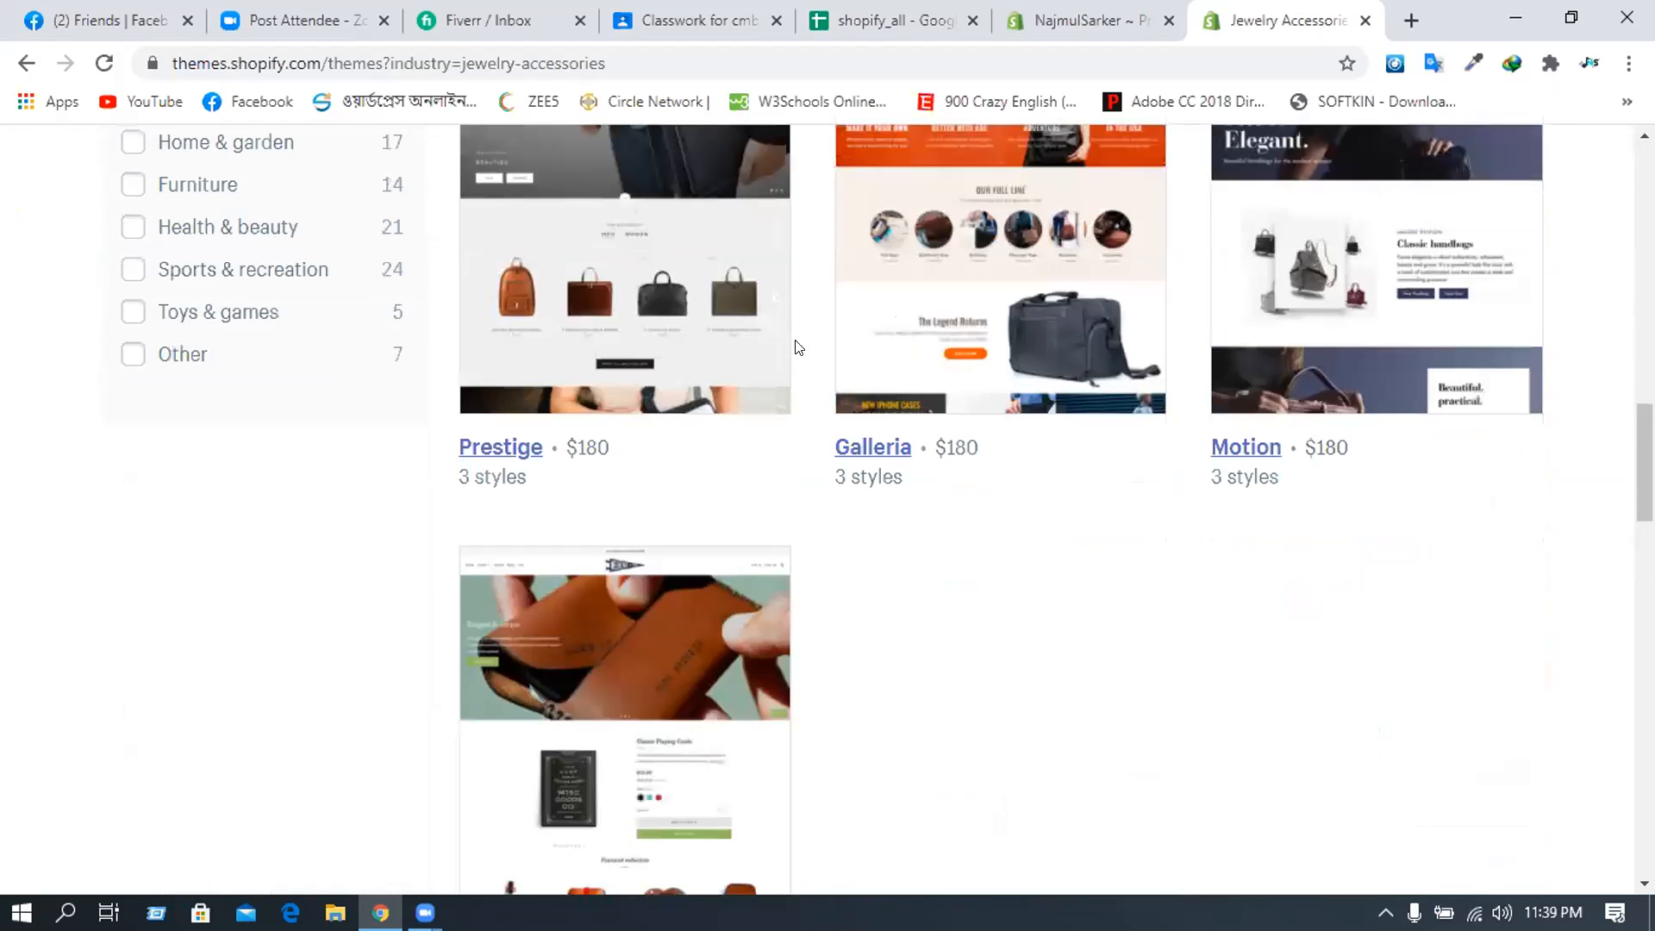
pyautogui.scroll(-1, 799, 347)
pyautogui.scroll(-4, 798, 347)
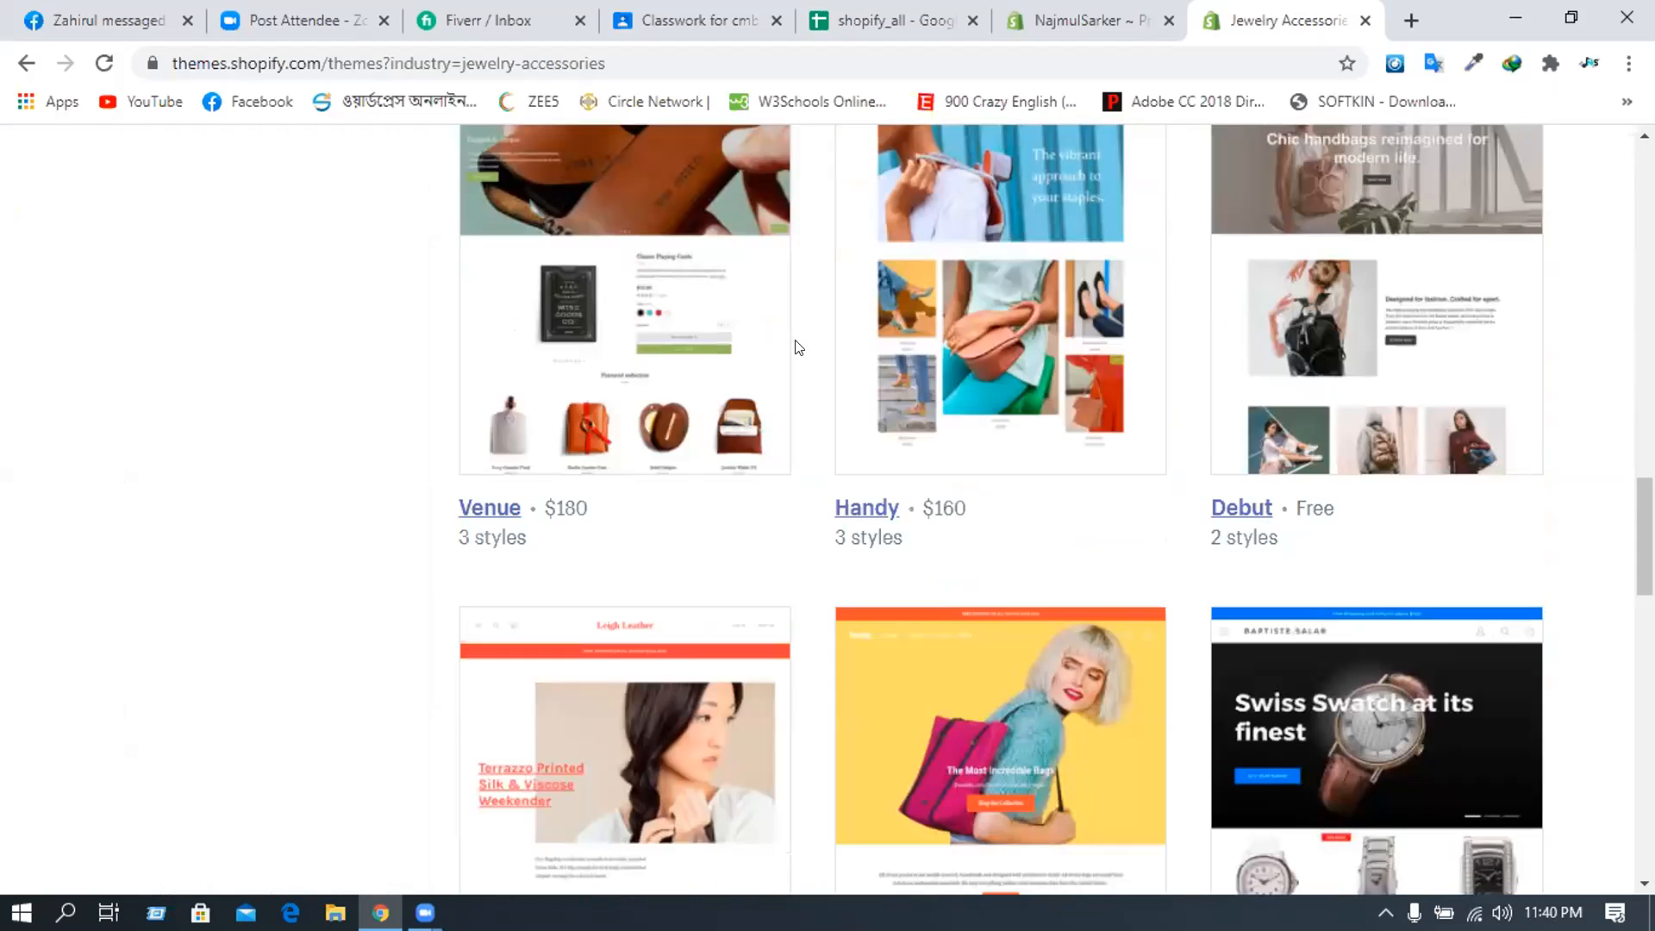
pyautogui.scroll(-2, 799, 348)
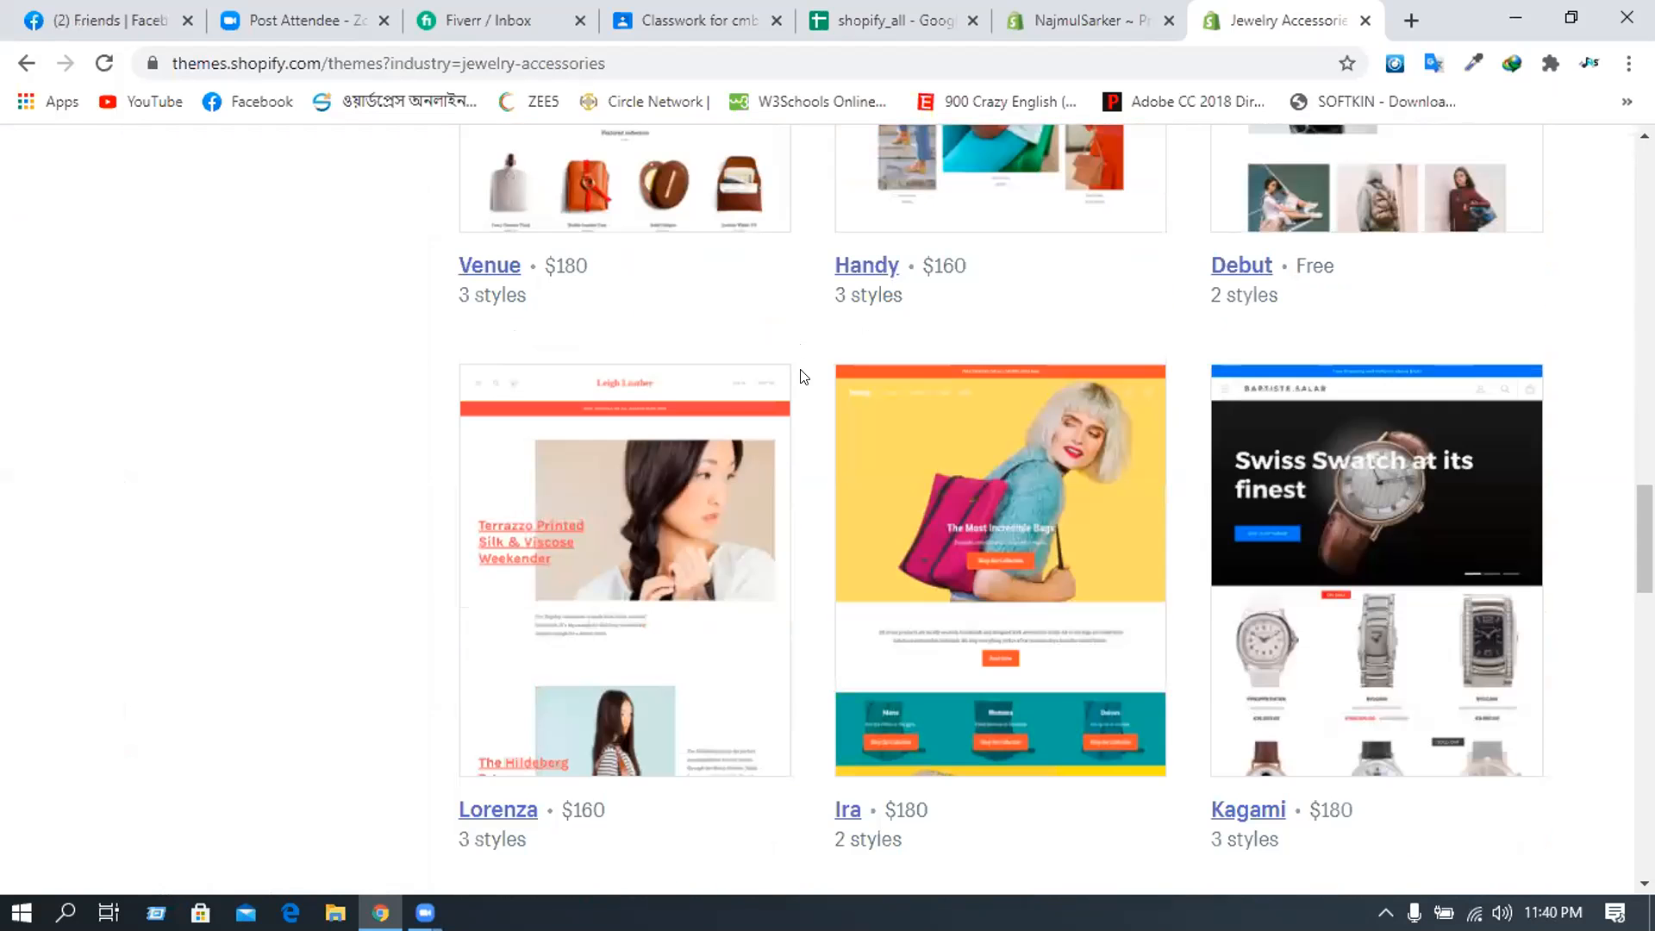
pyautogui.scroll(-1, 802, 375)
pyautogui.scroll(1, 801, 376)
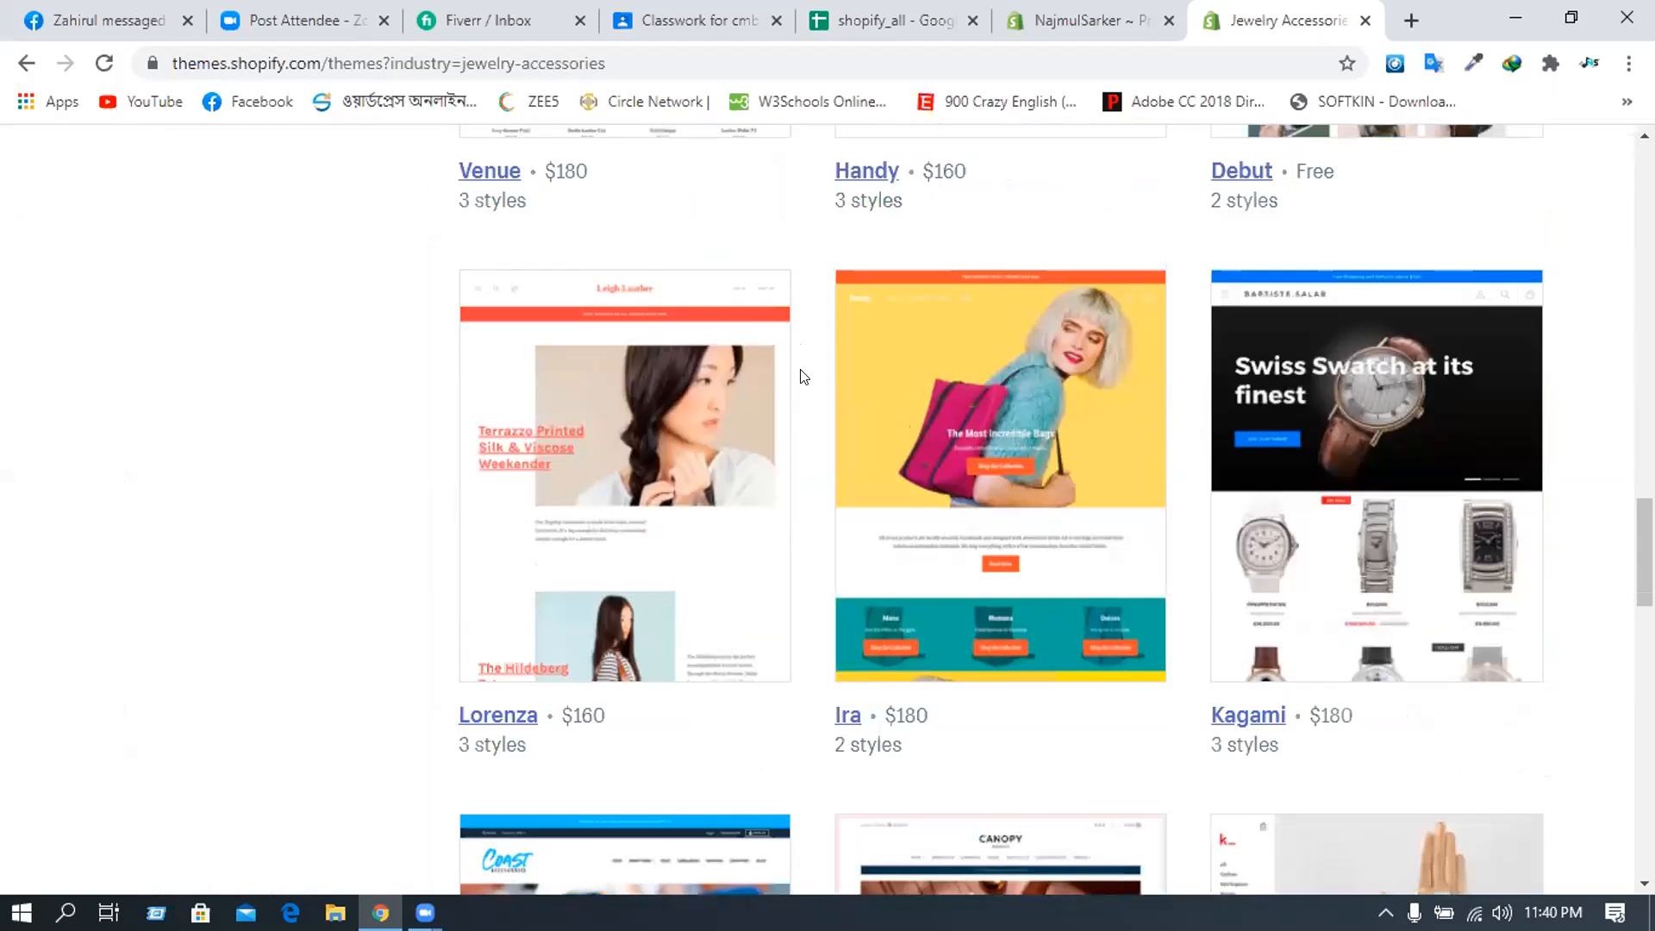
pyautogui.scroll(1, 802, 376)
pyautogui.scroll(5, 802, 376)
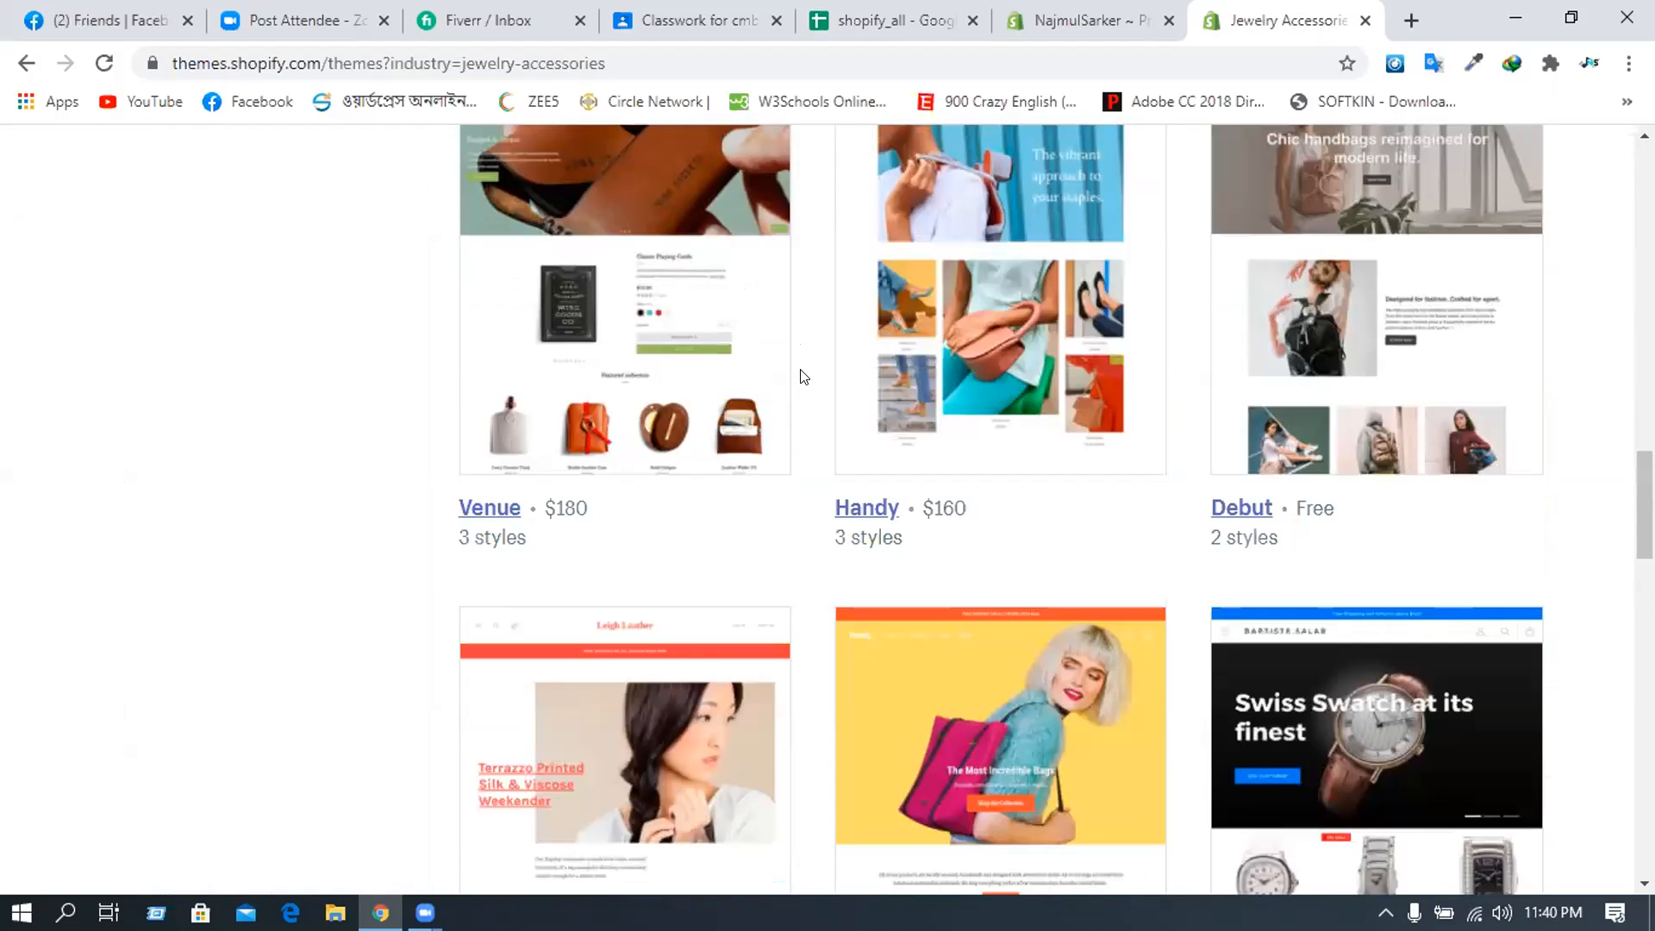
pyautogui.scroll(2, 517, 327)
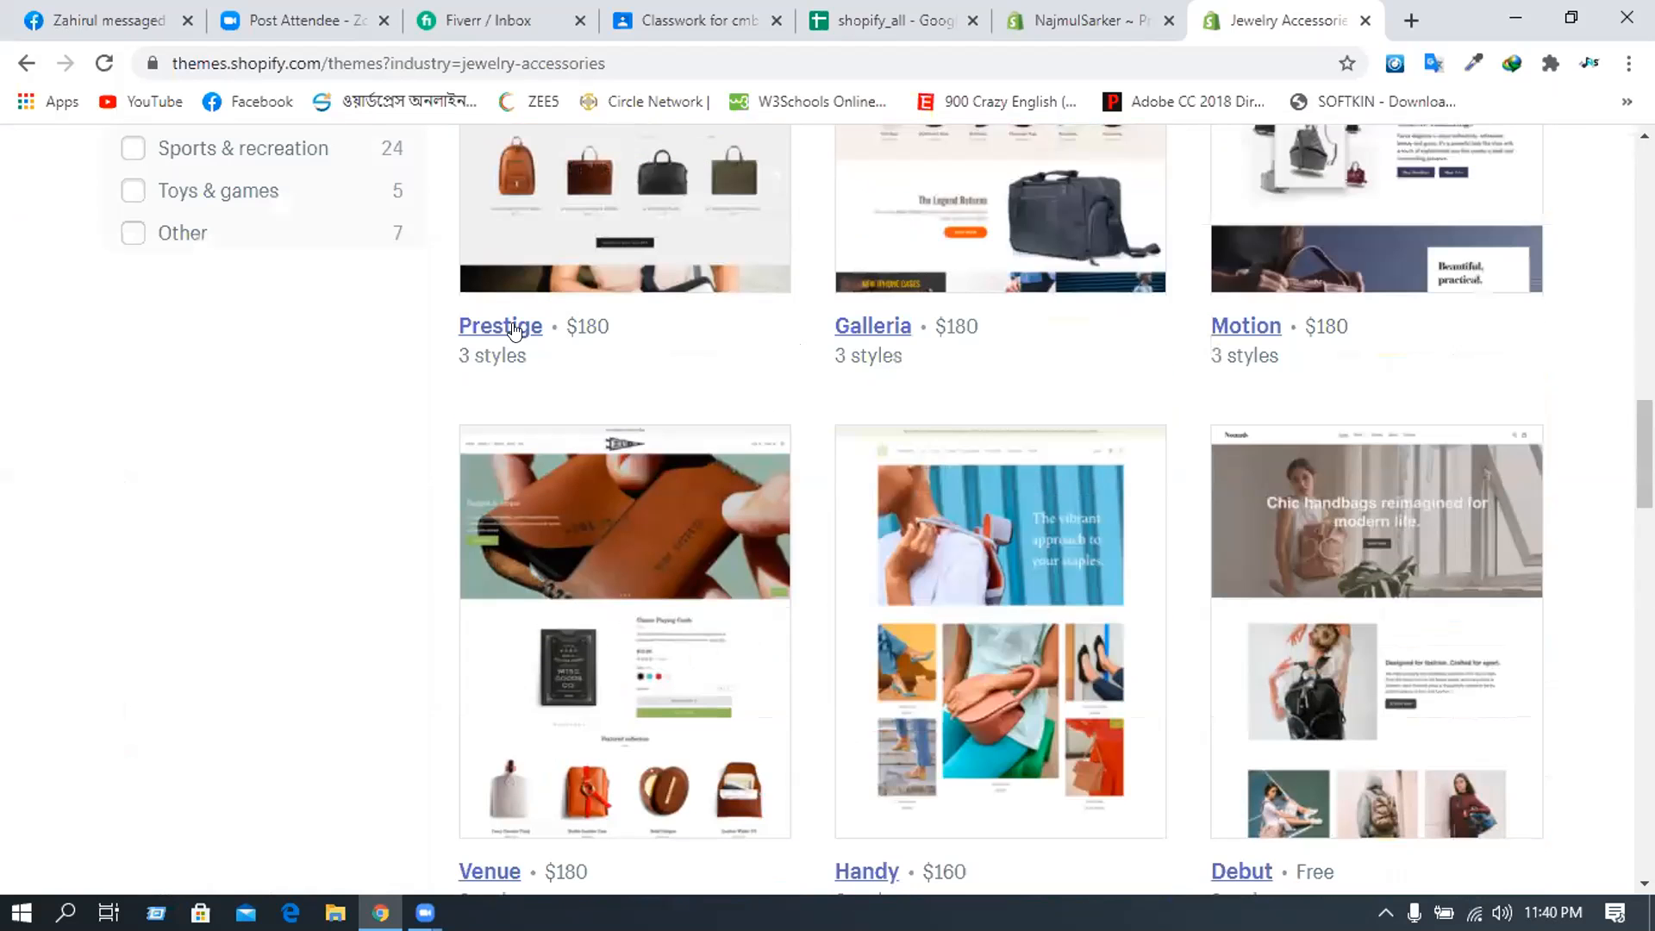
pyautogui.scroll(3, 548, 397)
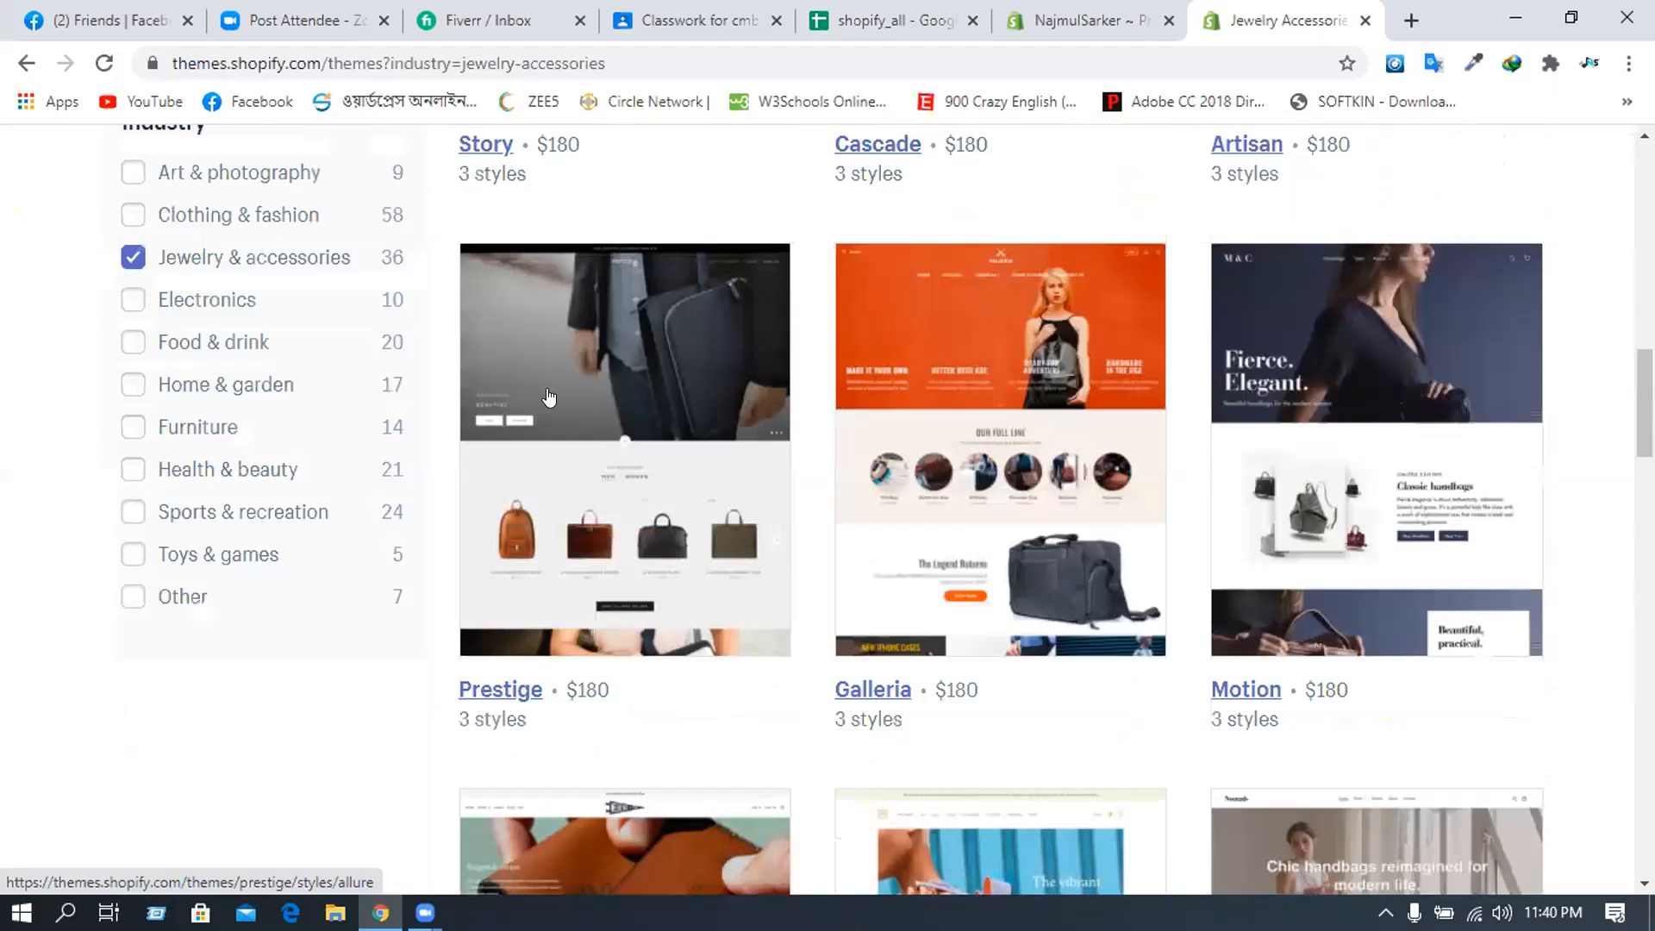
pyautogui.click(513, 691)
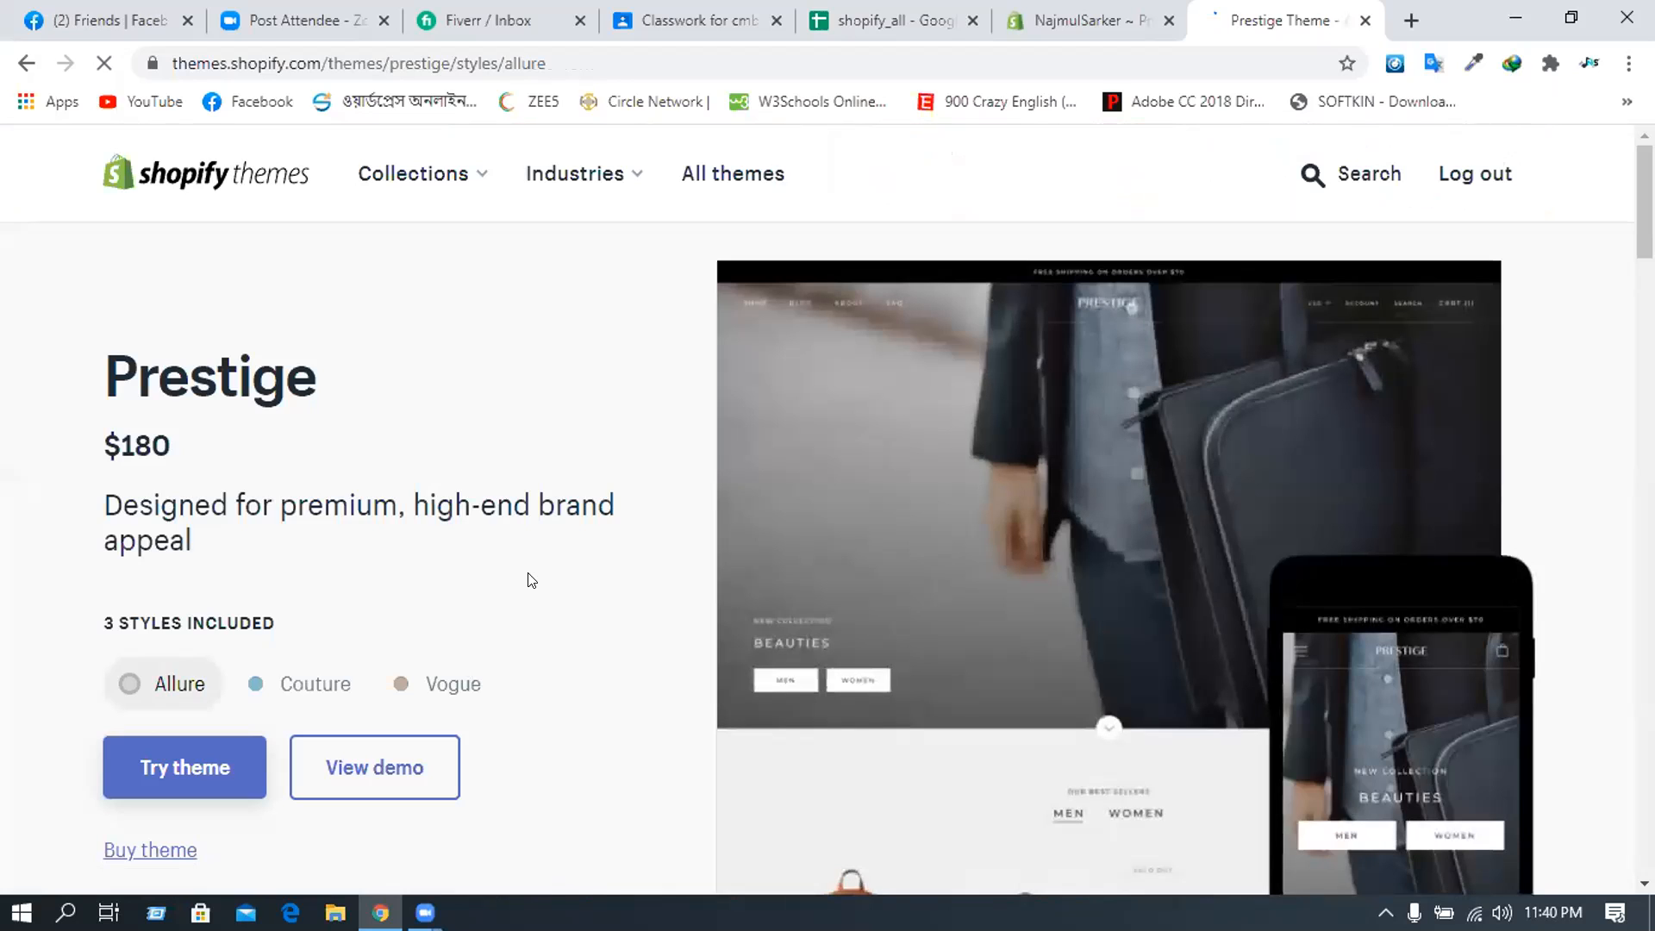
# - Start a Prestige trial and scroll its preview past collection tiles to Featured Product
pyautogui.click(206, 786)
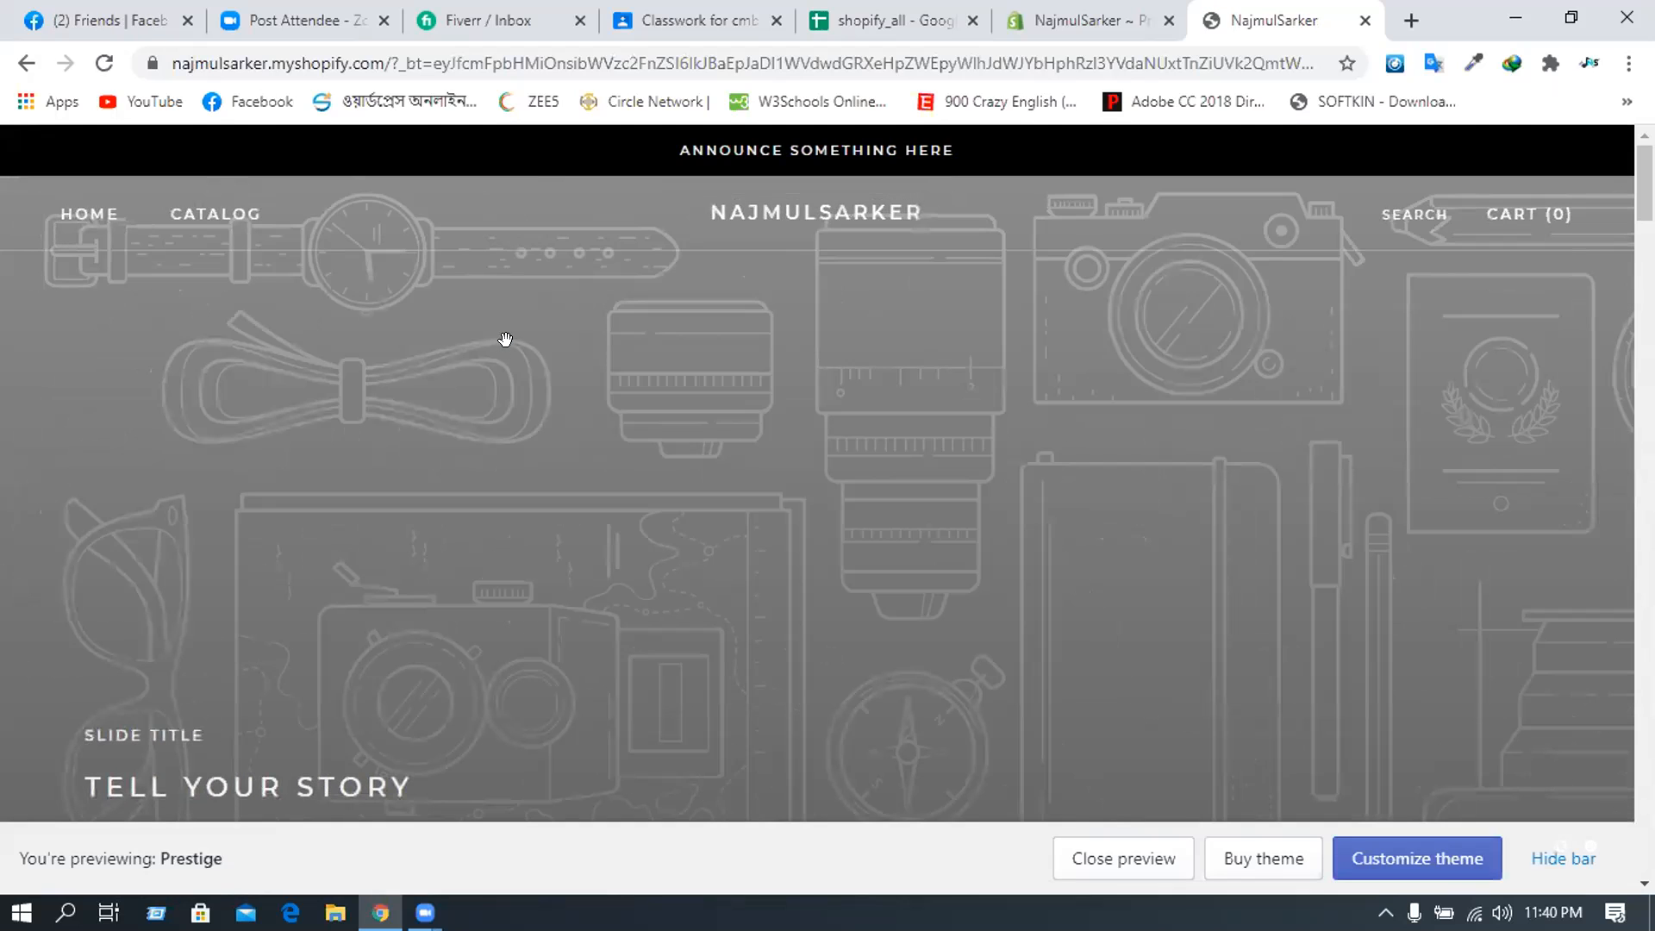
pyautogui.scroll(-4, 505, 339)
pyautogui.scroll(-3, 516, 361)
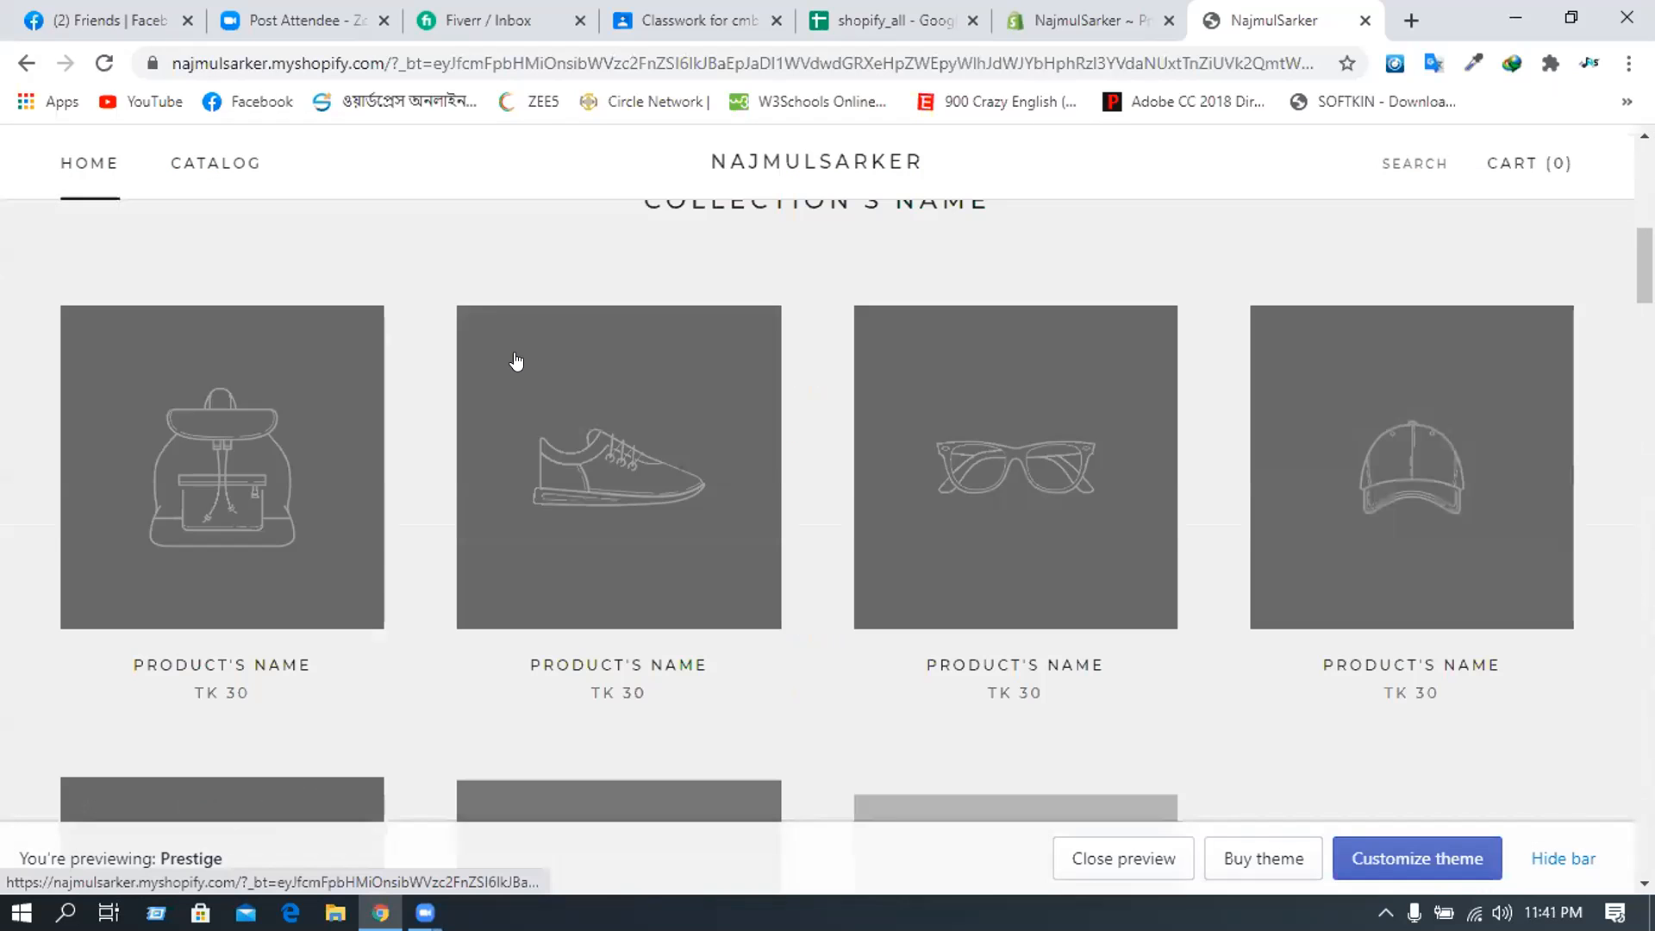
pyautogui.scroll(-3, 517, 364)
pyautogui.scroll(1, 519, 365)
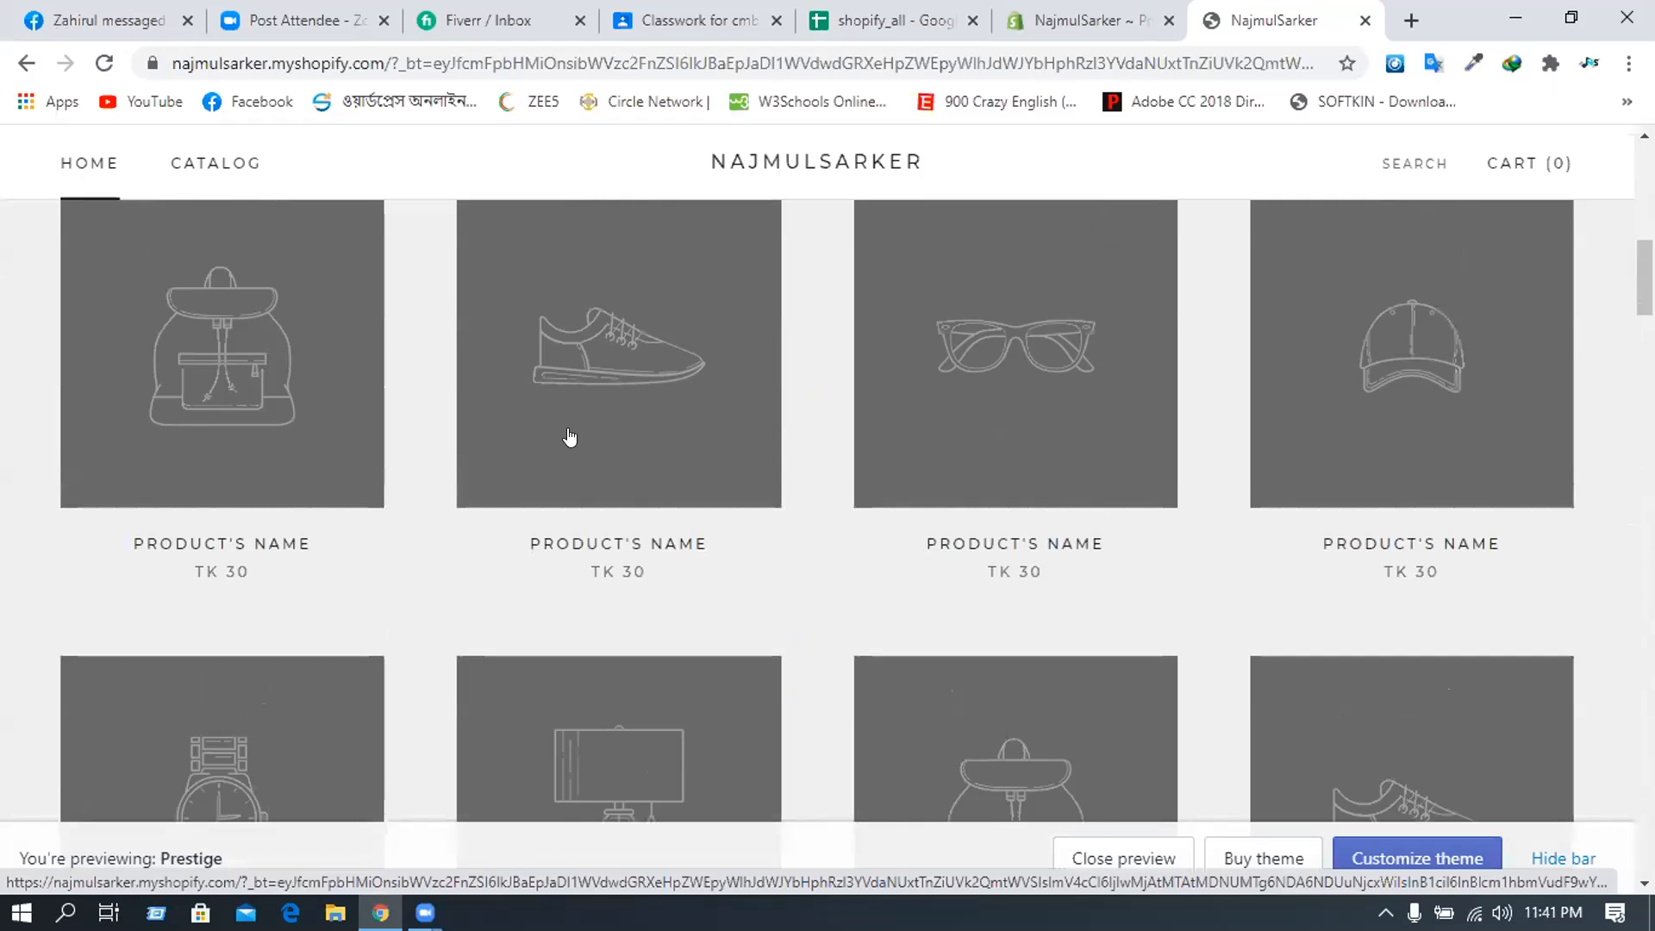
pyautogui.scroll(-3, 569, 431)
pyautogui.scroll(-15, 569, 429)
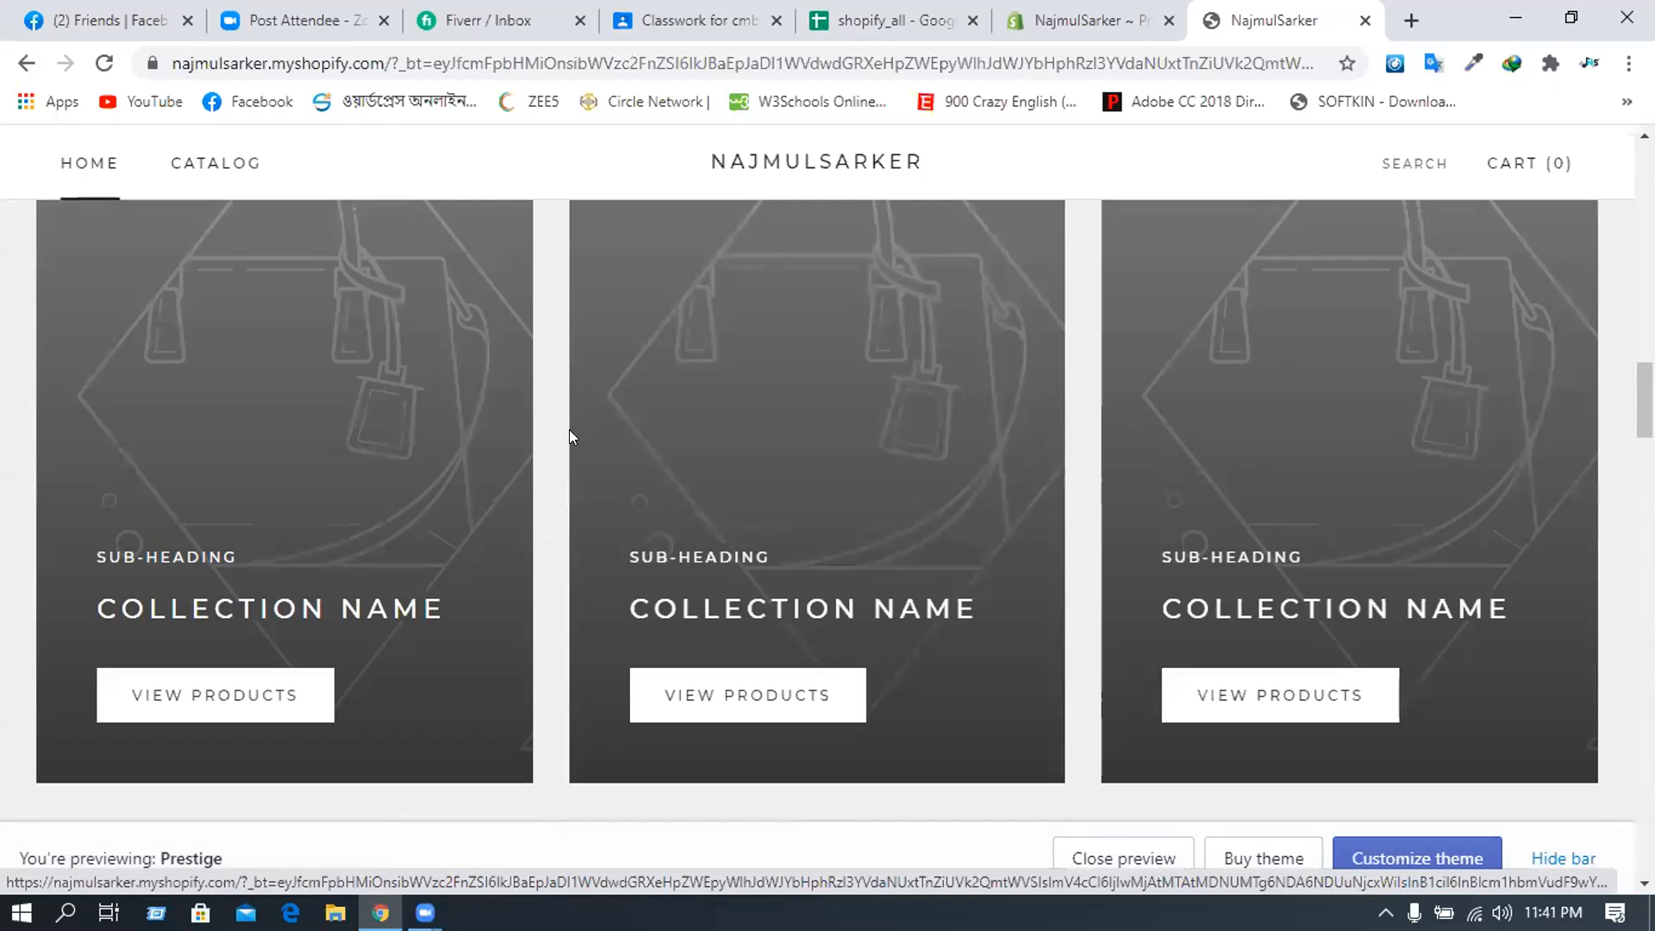
pyautogui.scroll(-2, 569, 430)
pyautogui.scroll(8, 569, 429)
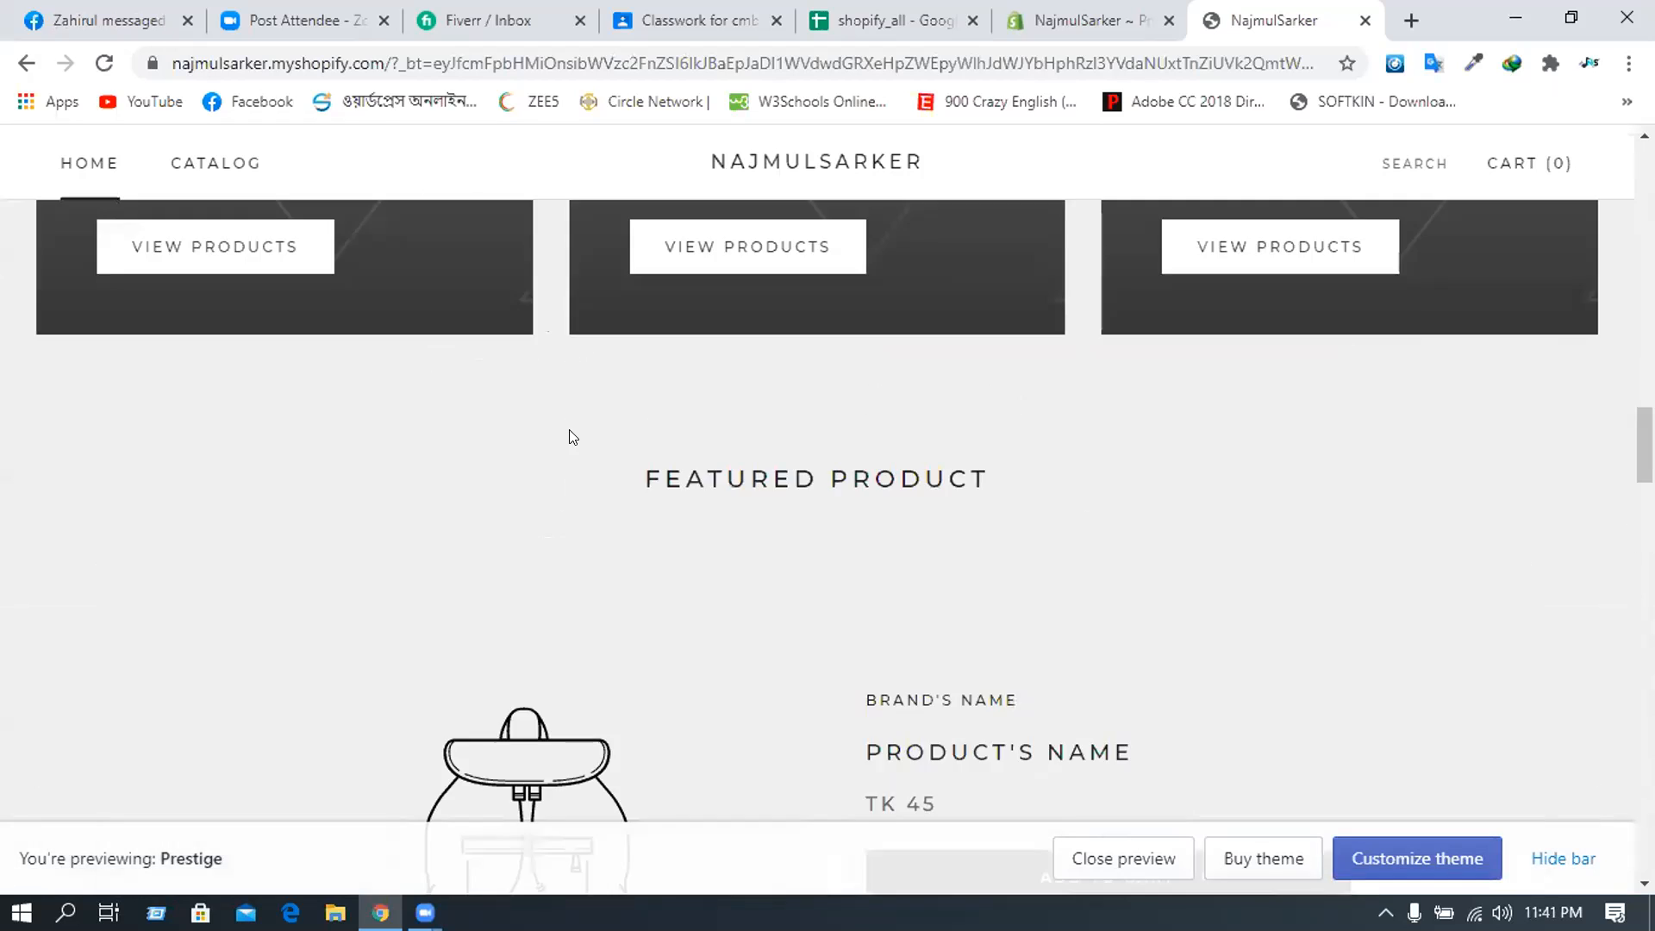
# - Open the Prestige editor's Home page, view the Popup section, and return to the Sections list
pyautogui.click(1400, 858)
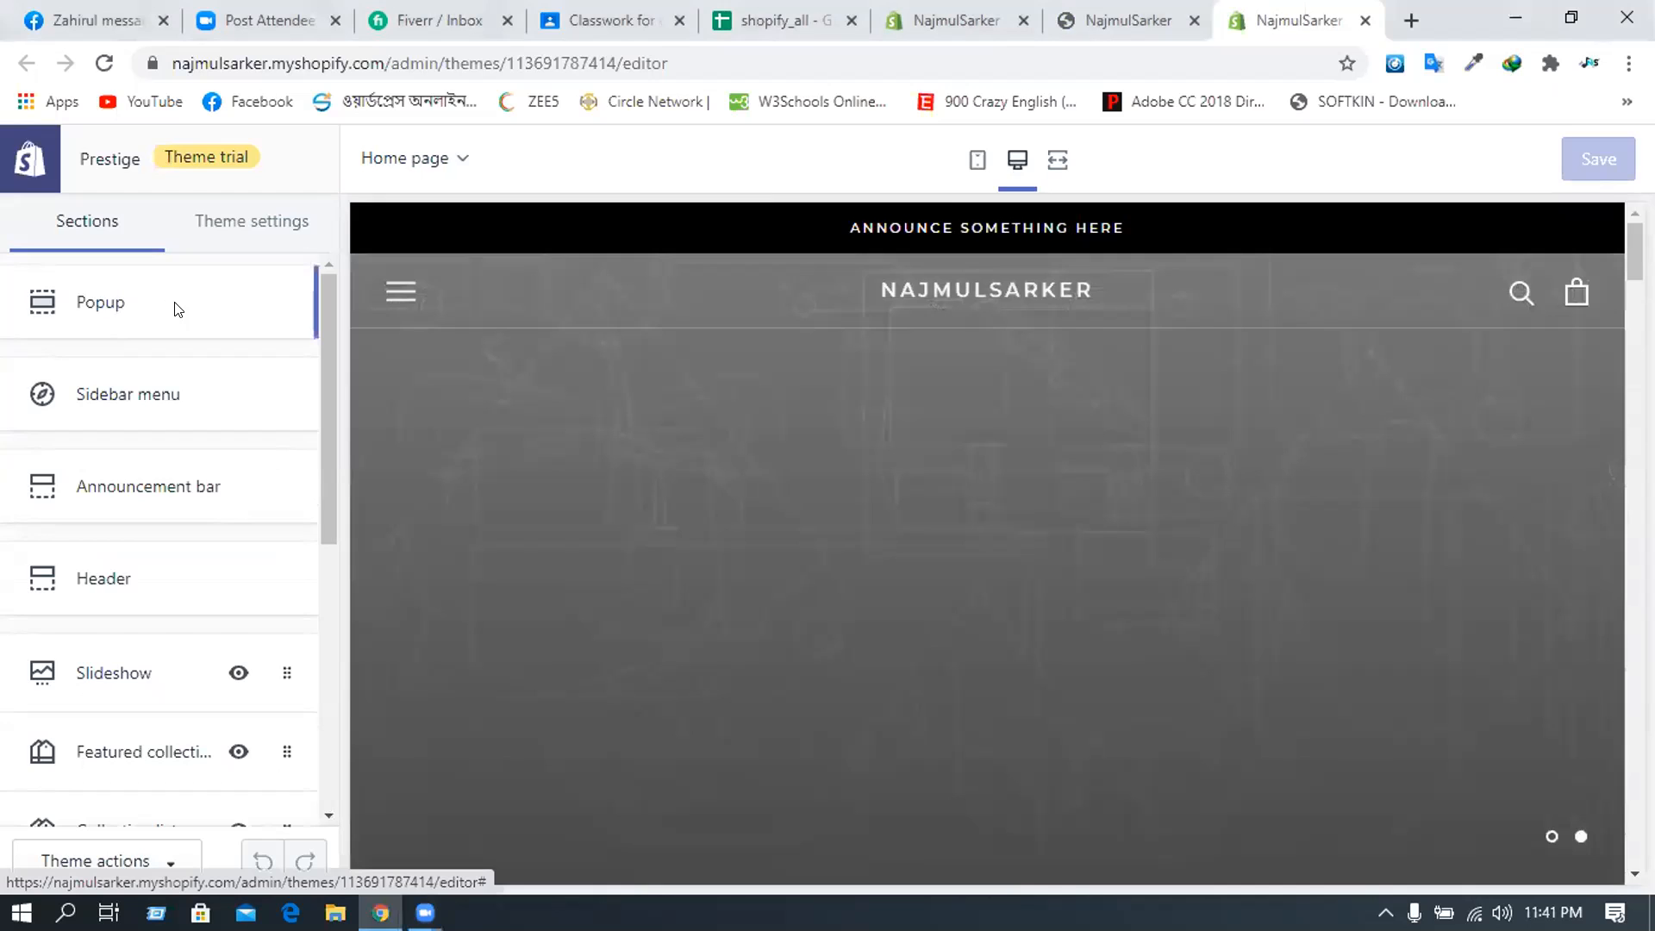
pyautogui.click(171, 309)
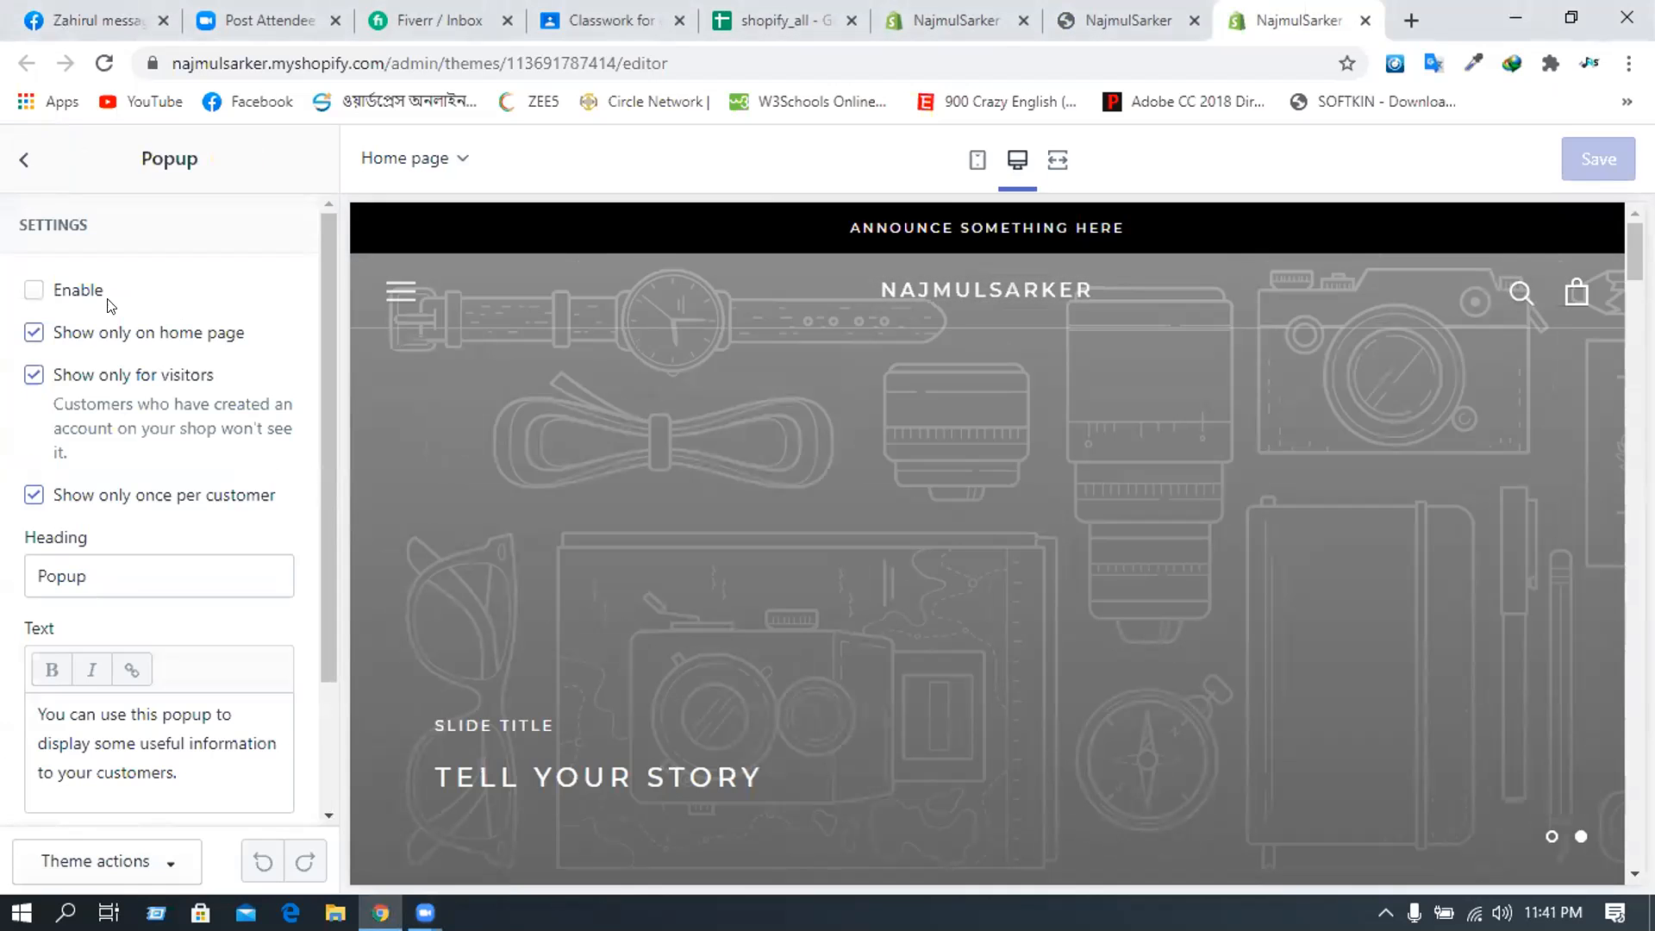
pyautogui.click(19, 156)
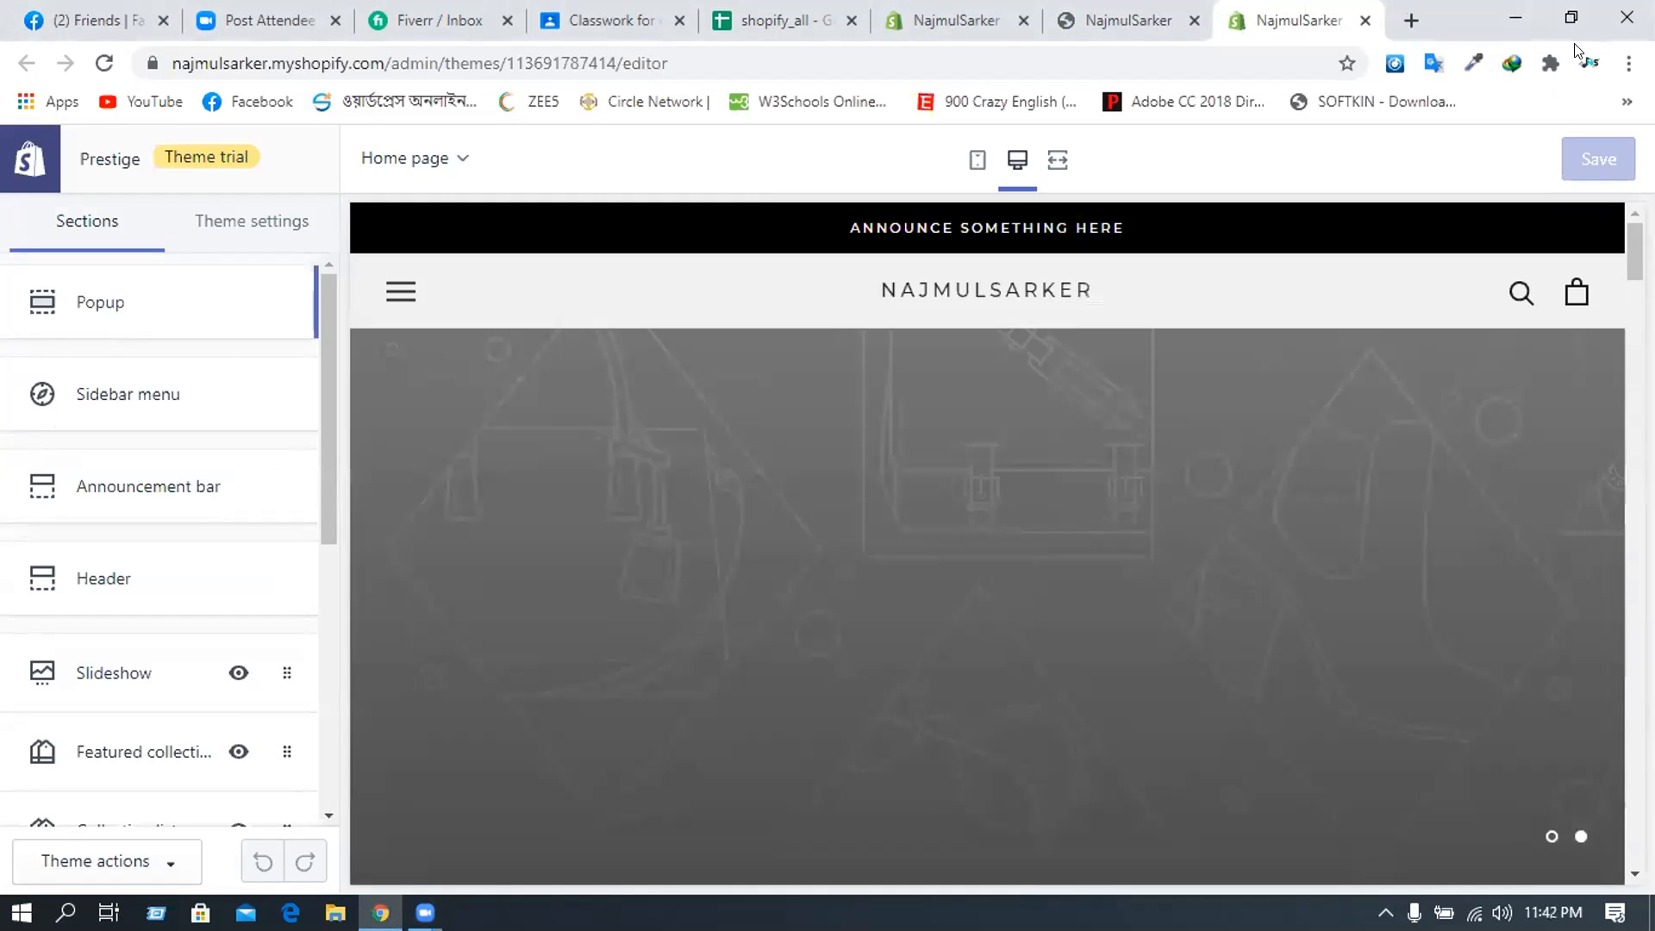
pyautogui.click(1628, 63)
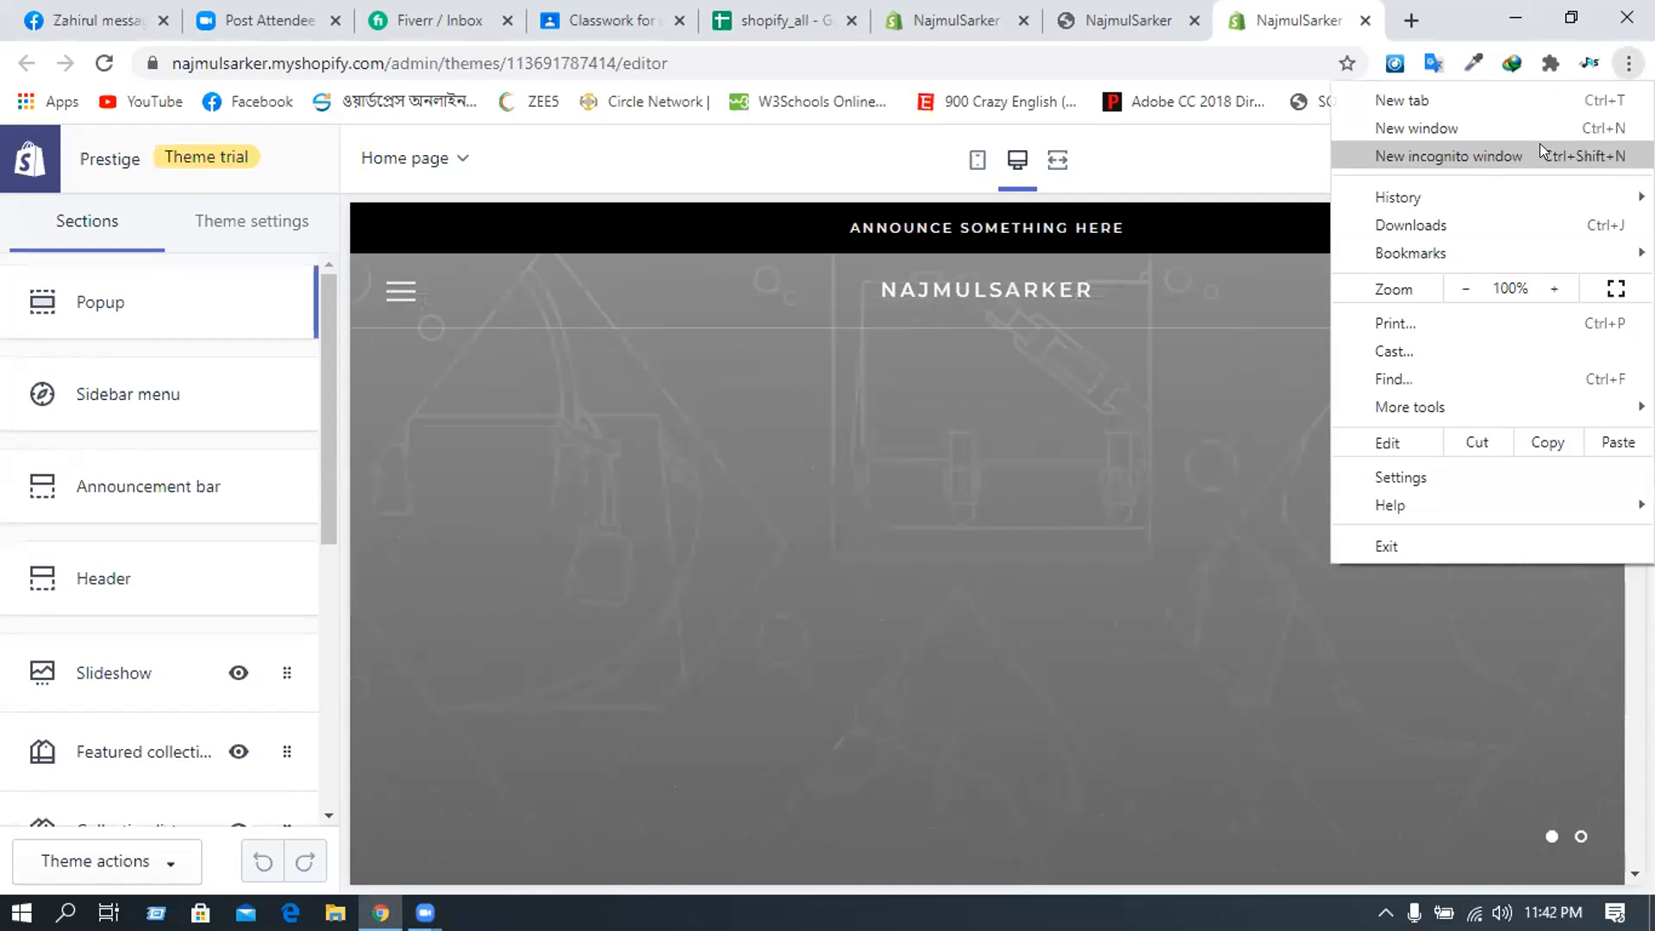
# - In a new tab, go to themes.shopify.com and browse Jewelry & Accessories themes
pyautogui.click(1539, 147)
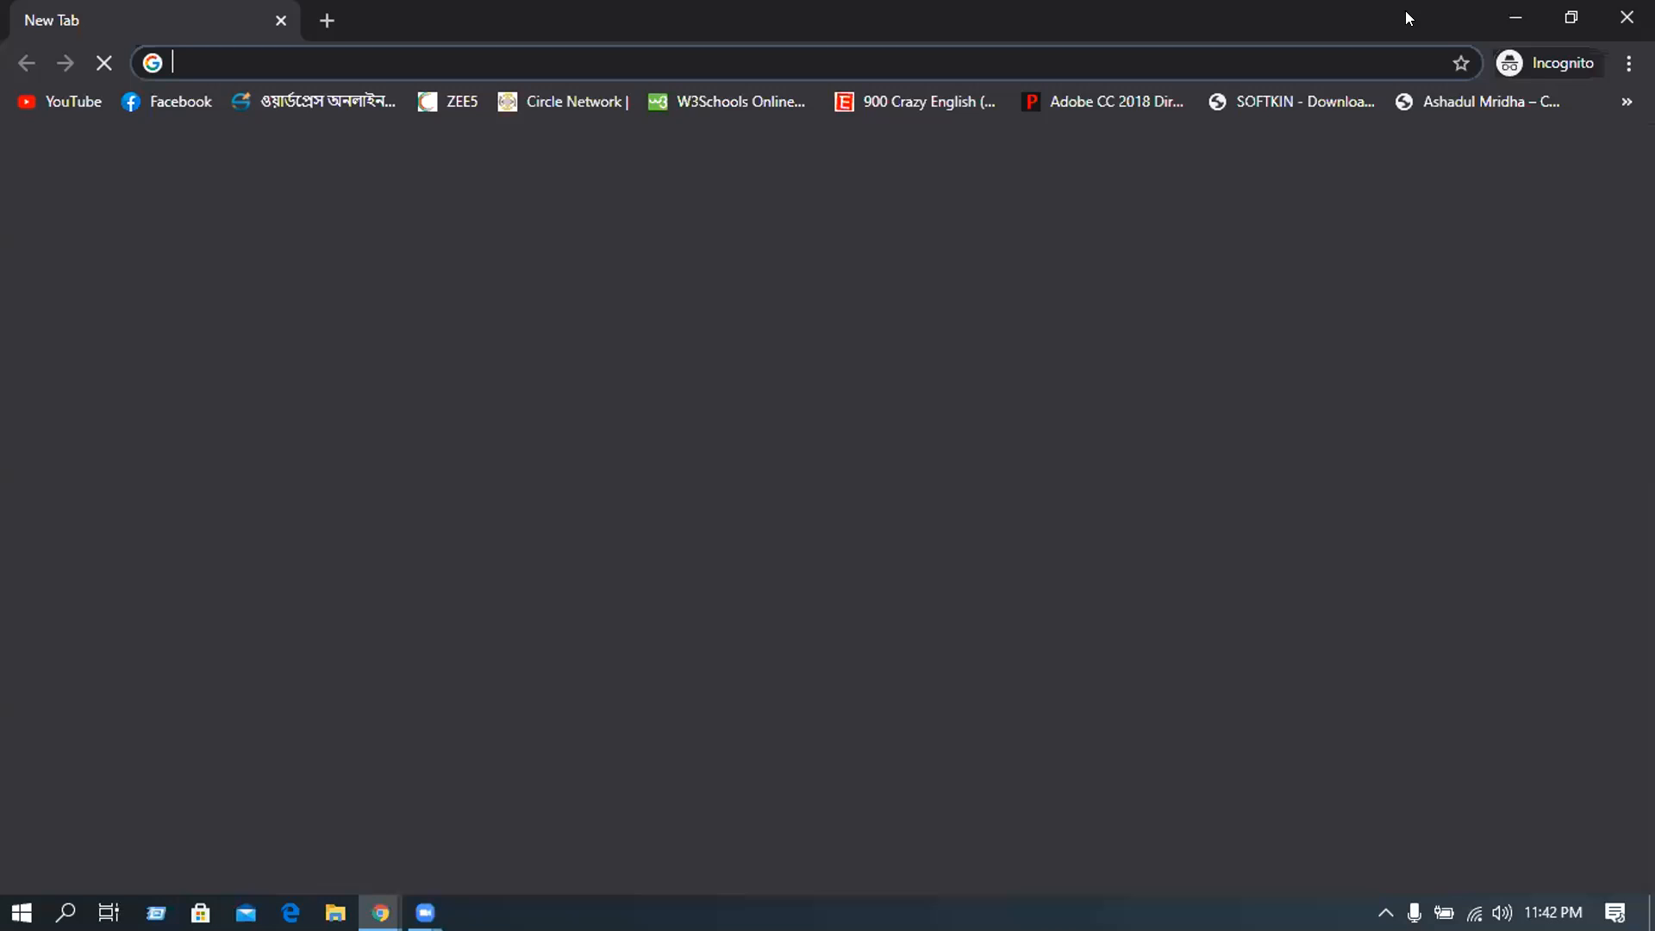
pyautogui.hotkey('ctrl', 'w')
pyautogui.click(1409, 18)
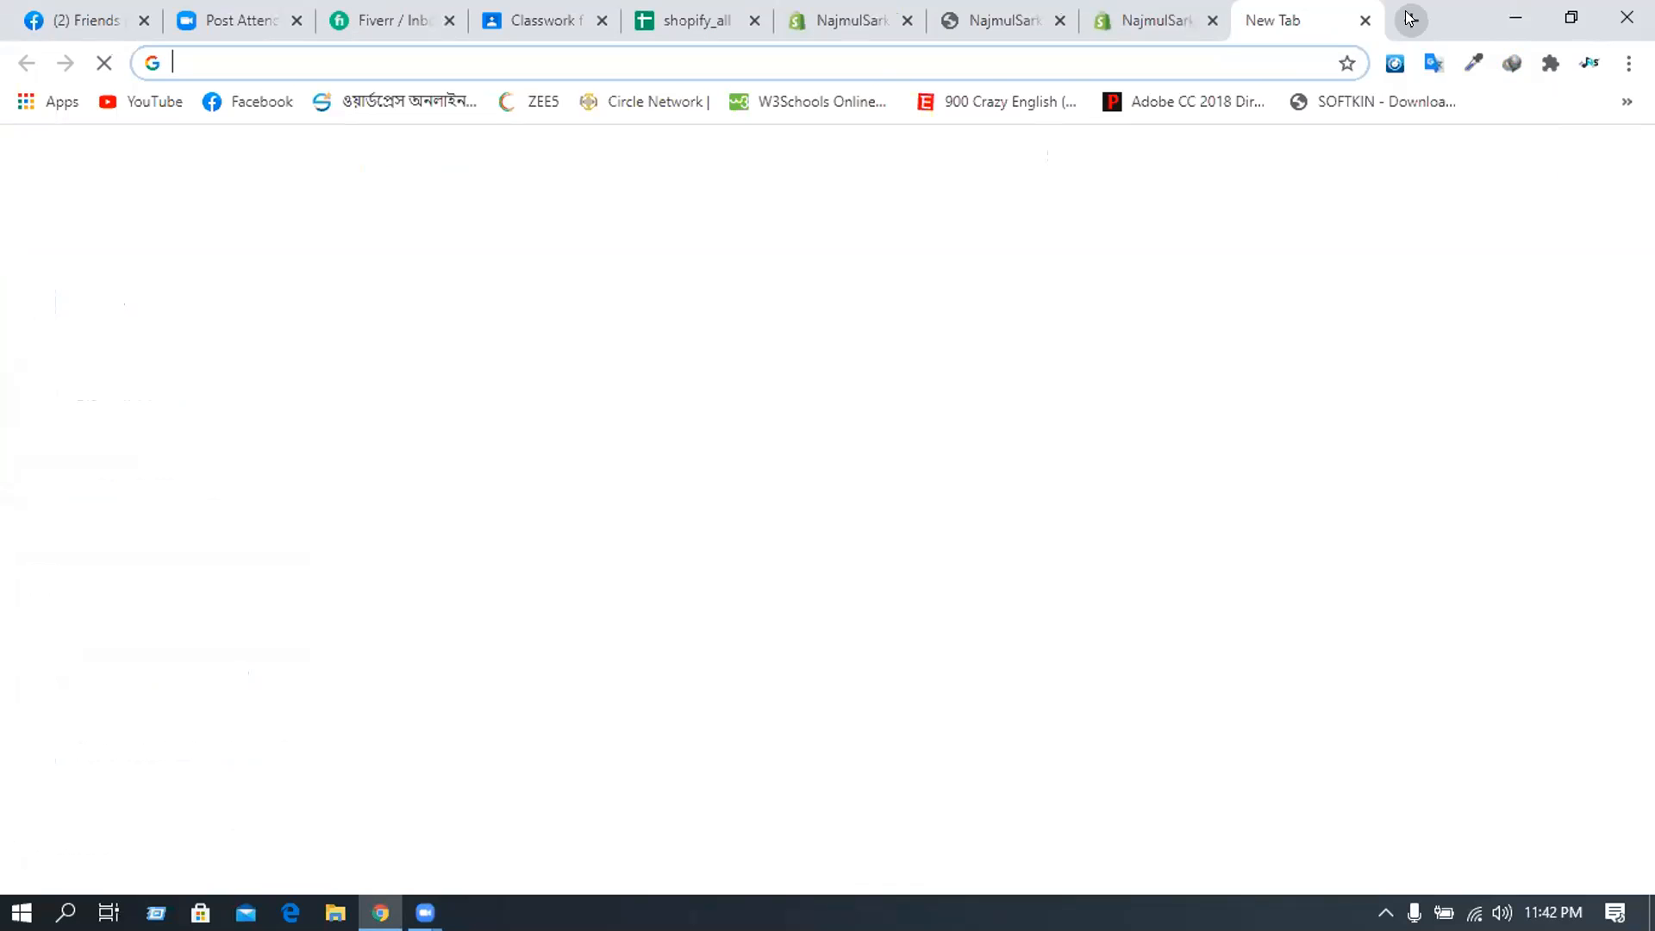
pyautogui.write('themes.shopify.com')
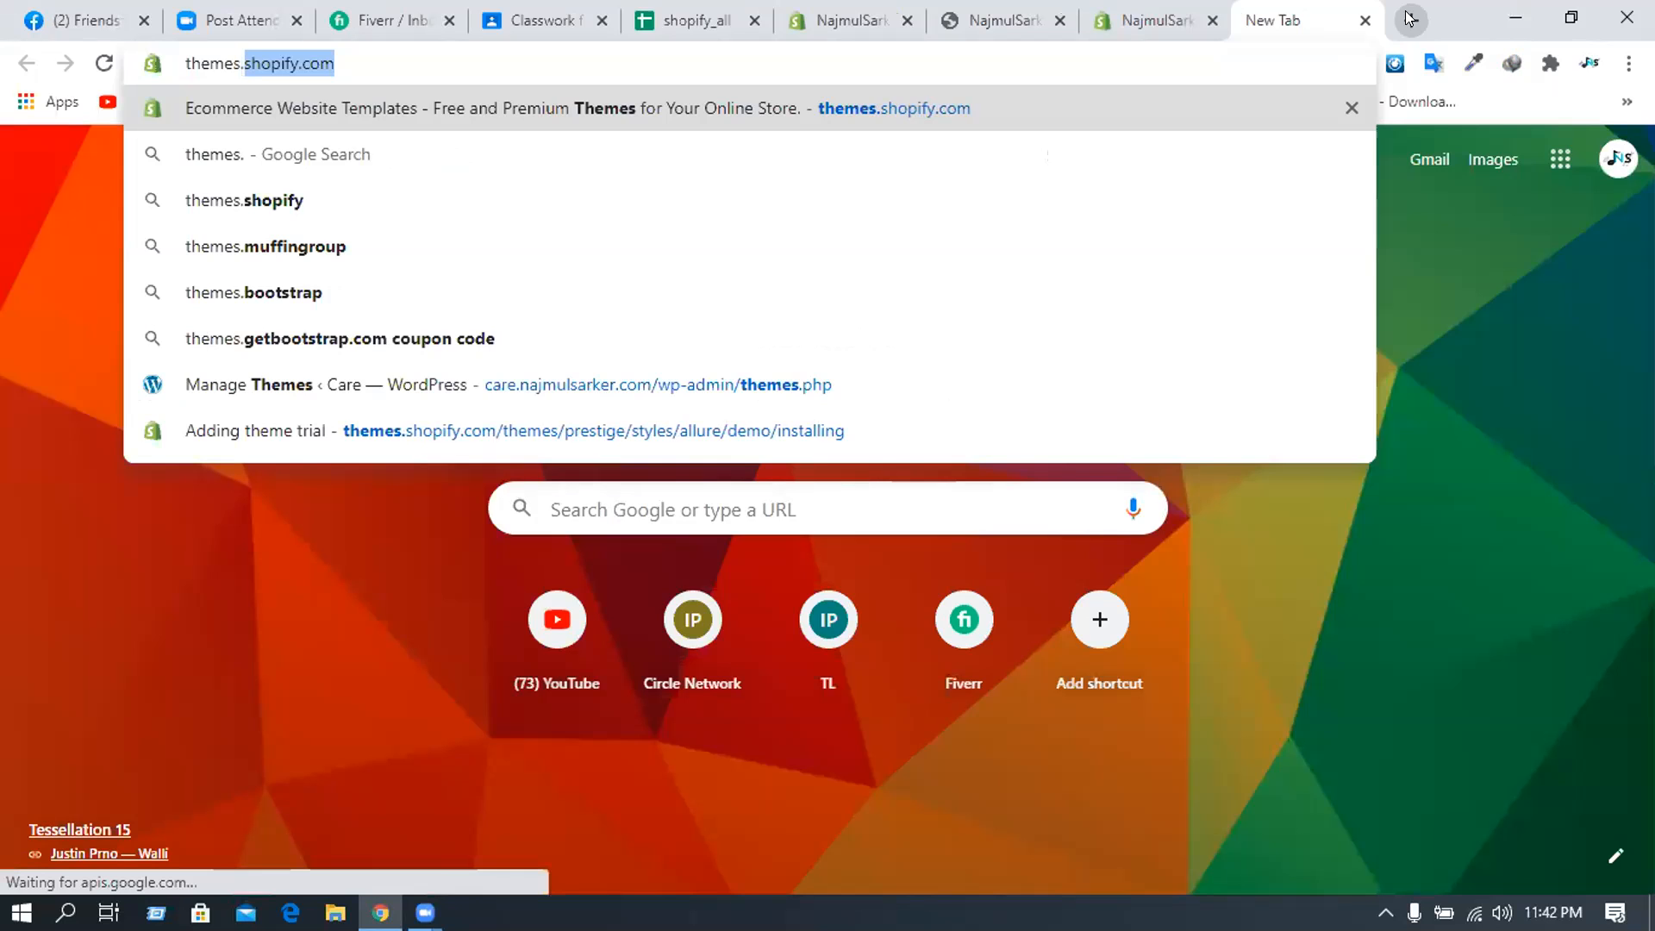
pyautogui.press('Return')
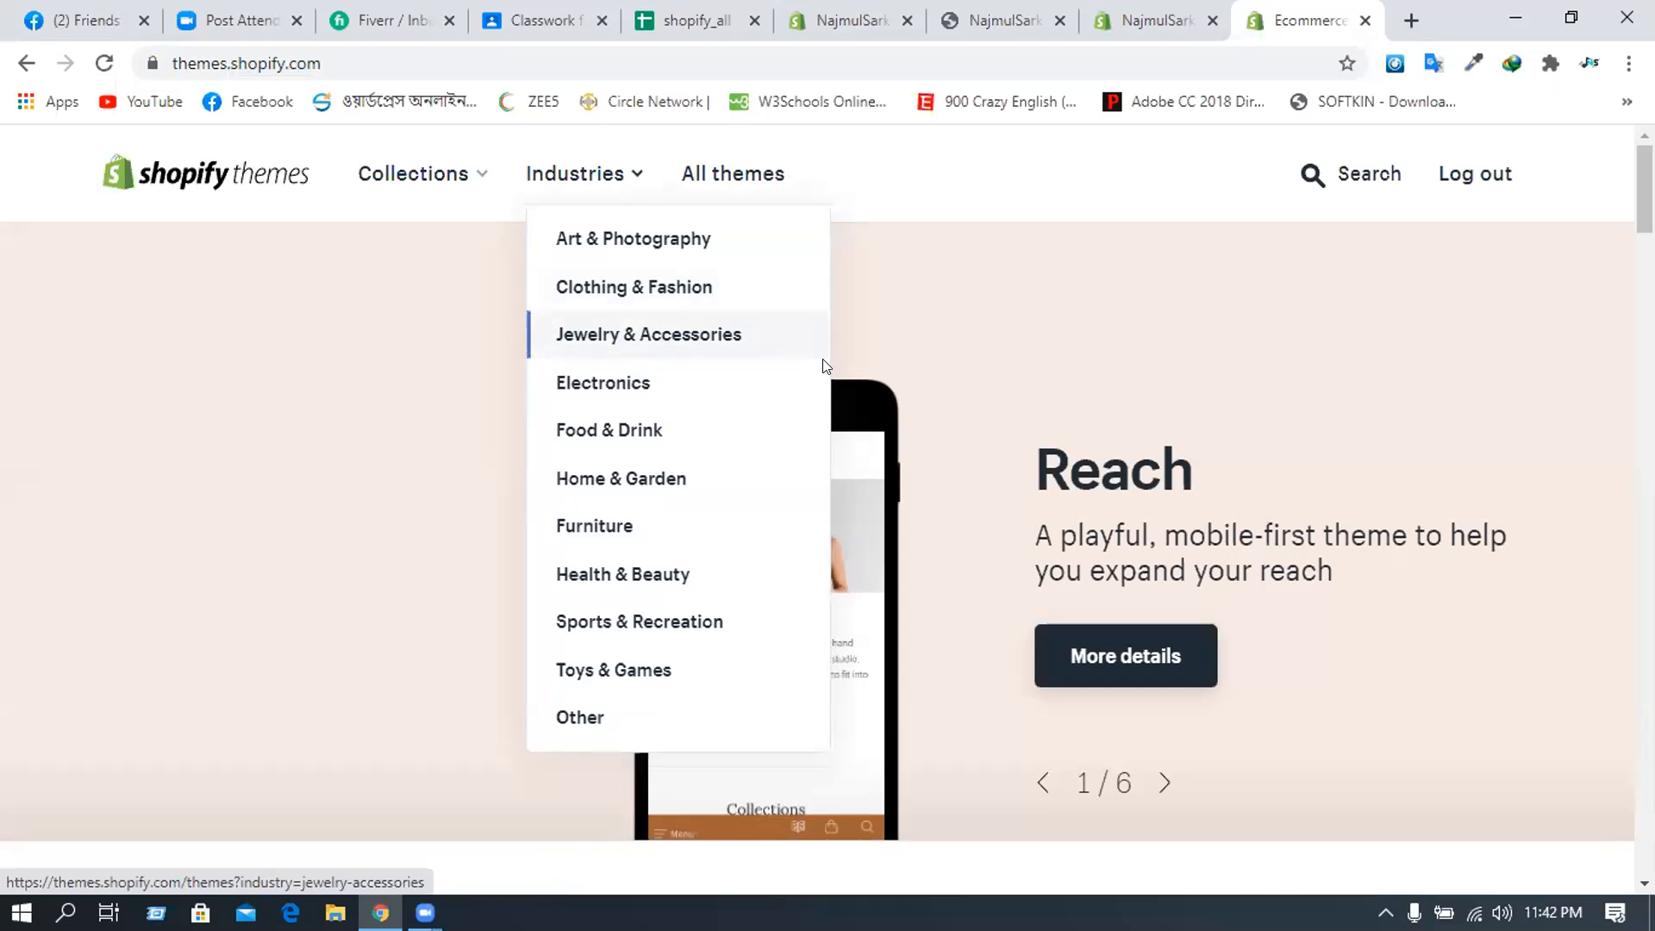
pyautogui.press('Return')
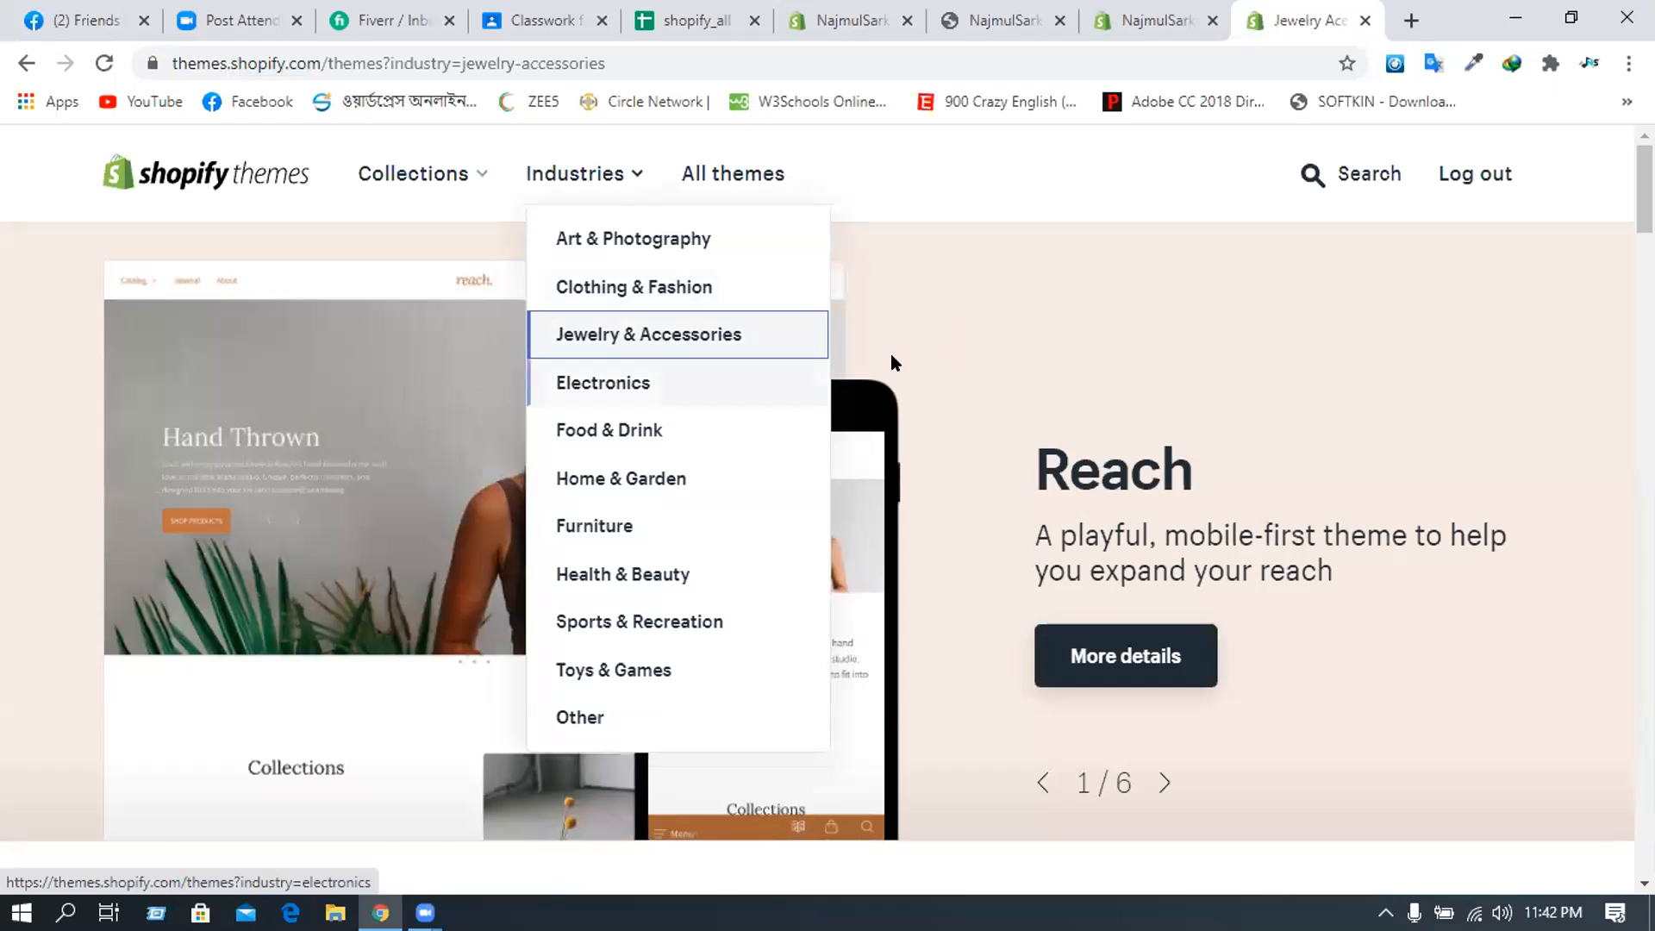
# - Open the Prestige theme page and start its trial
pyautogui.scroll(-4, 820, 357)
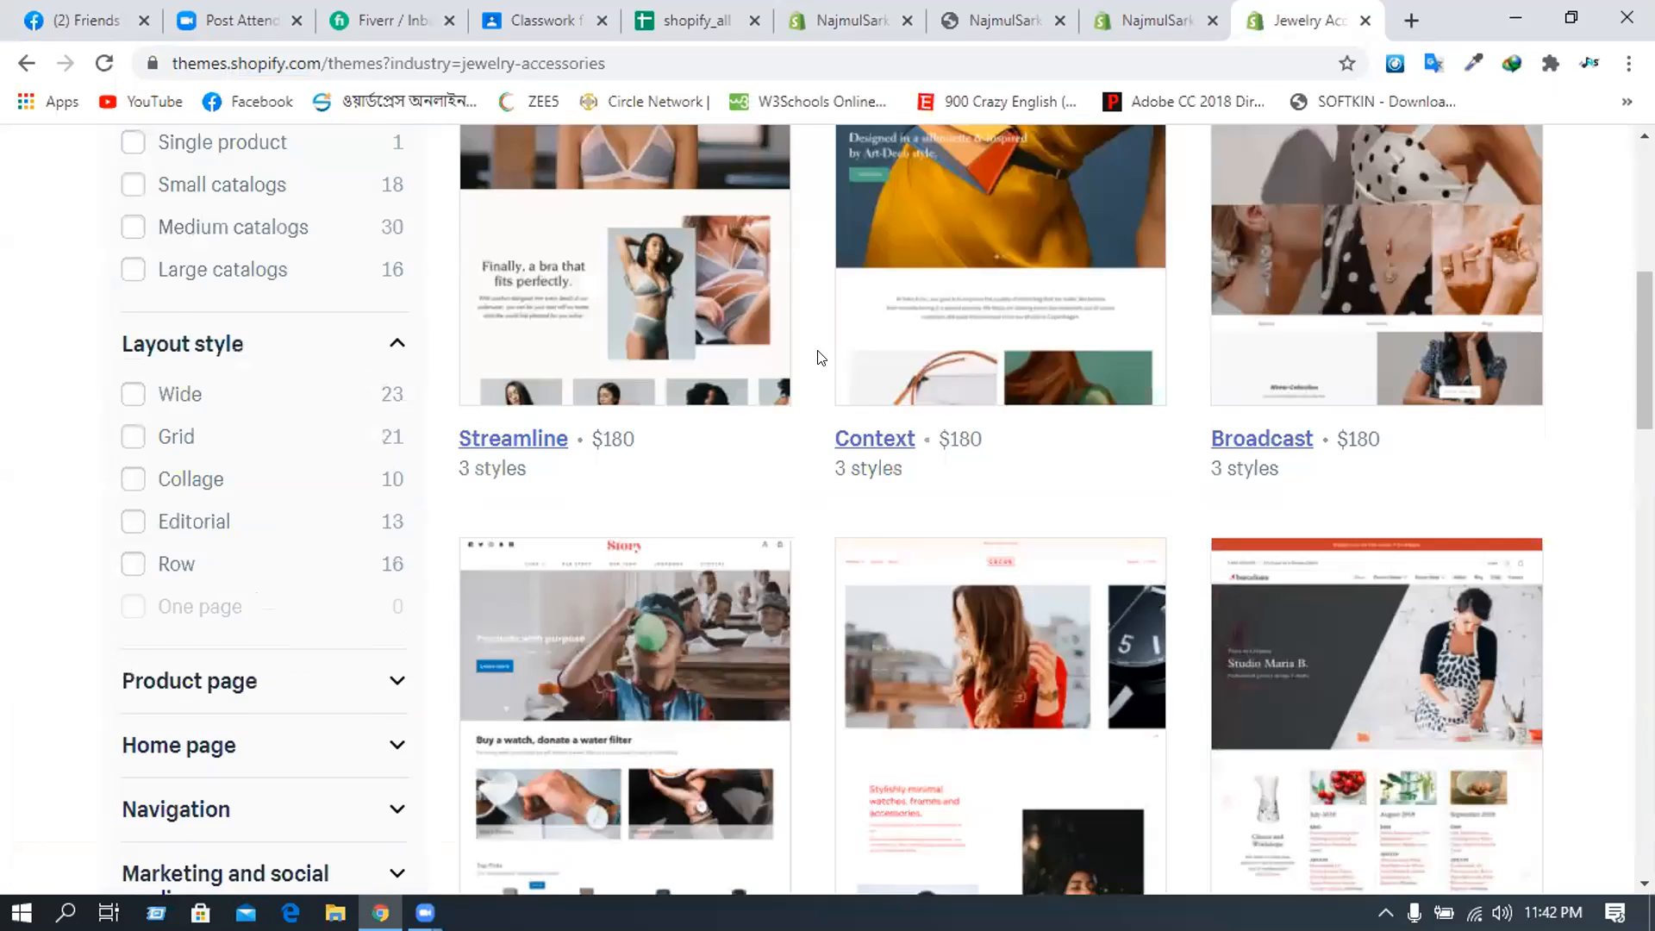
pyautogui.scroll(-11, 821, 357)
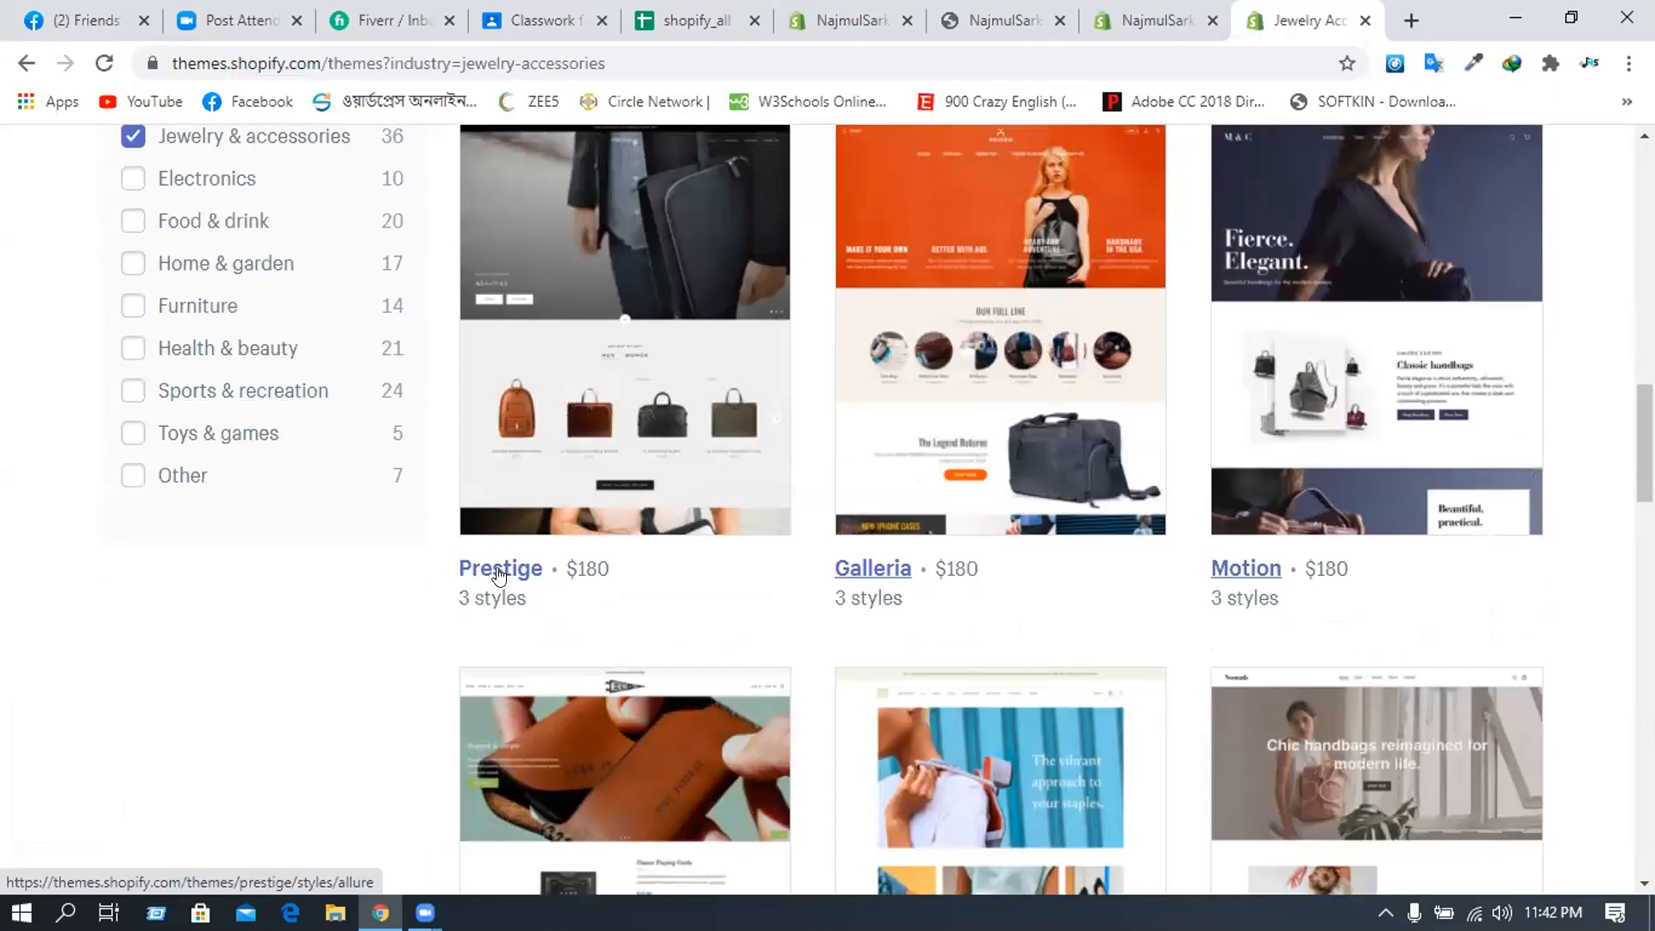
pyautogui.click(575, 487)
pyautogui.scroll(1, 572, 480)
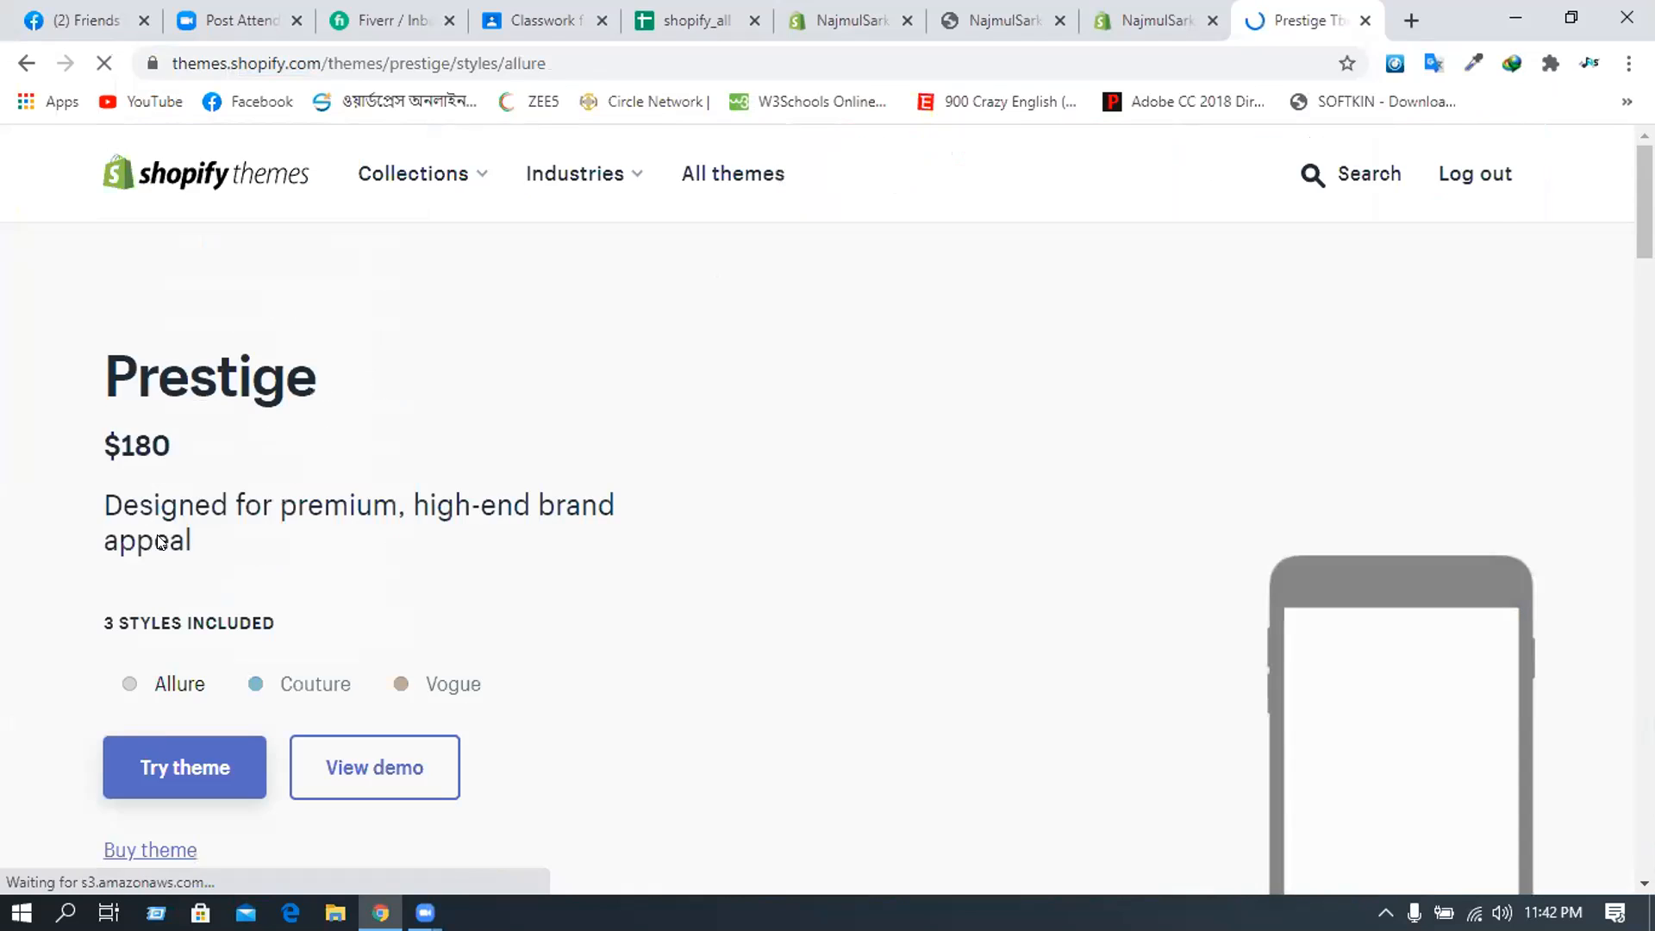
pyautogui.scroll(-3, 163, 535)
pyautogui.click(191, 530)
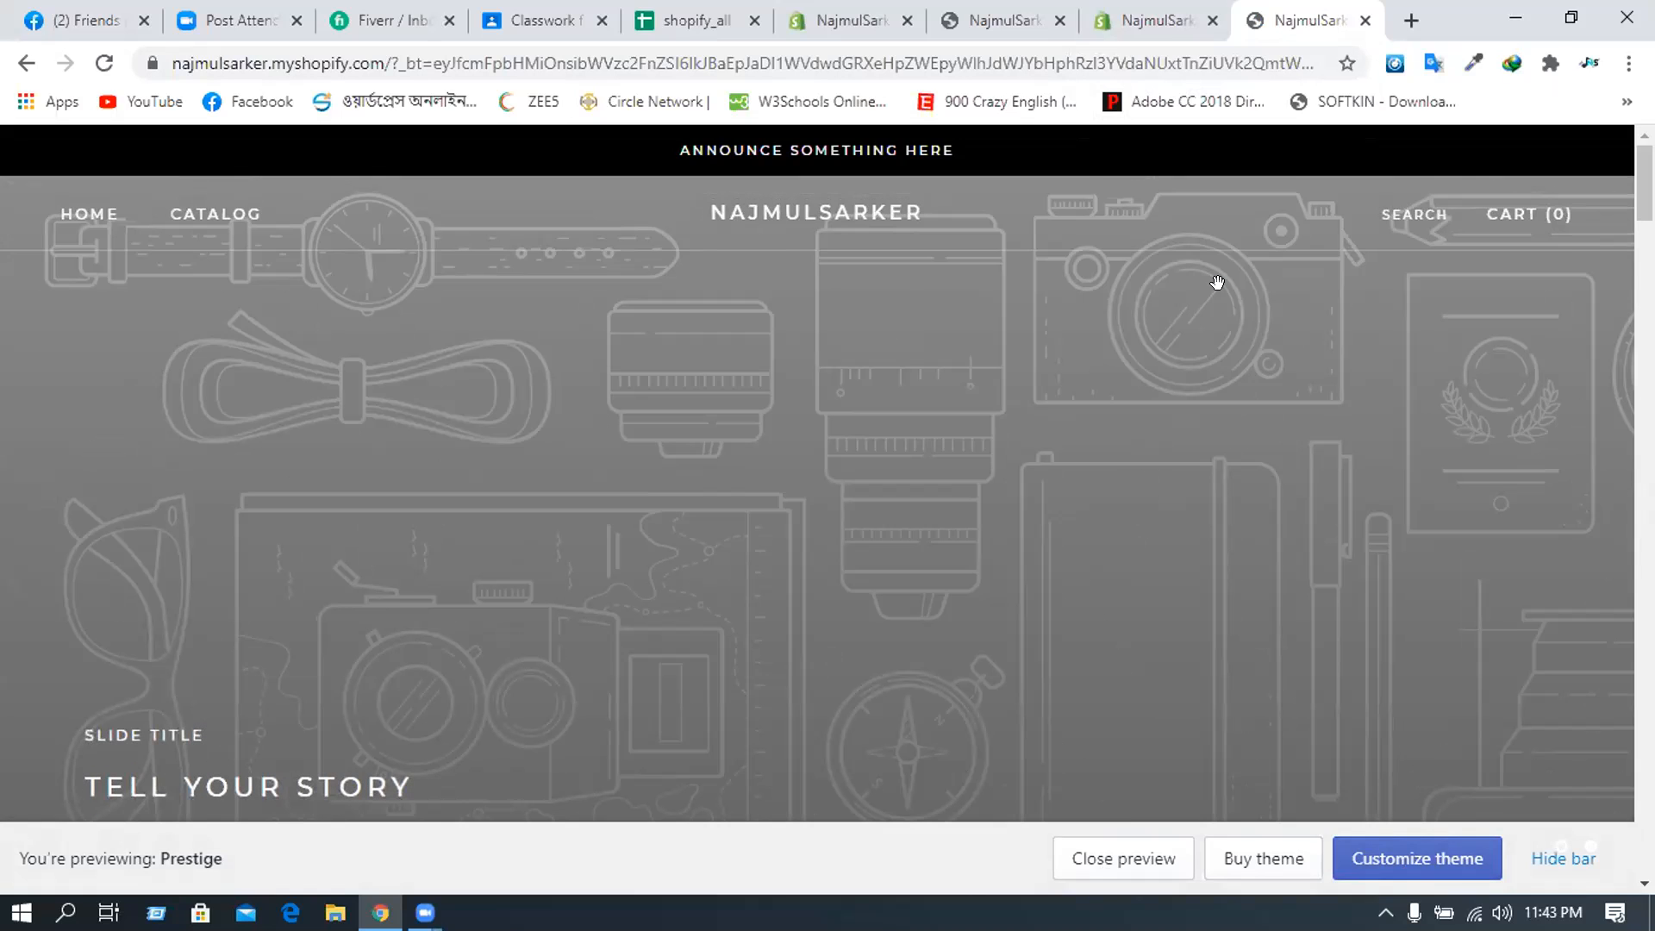
# - Close the extra store preview tab to bring back the Prestige editor's Sections list
pyautogui.click(1364, 21)
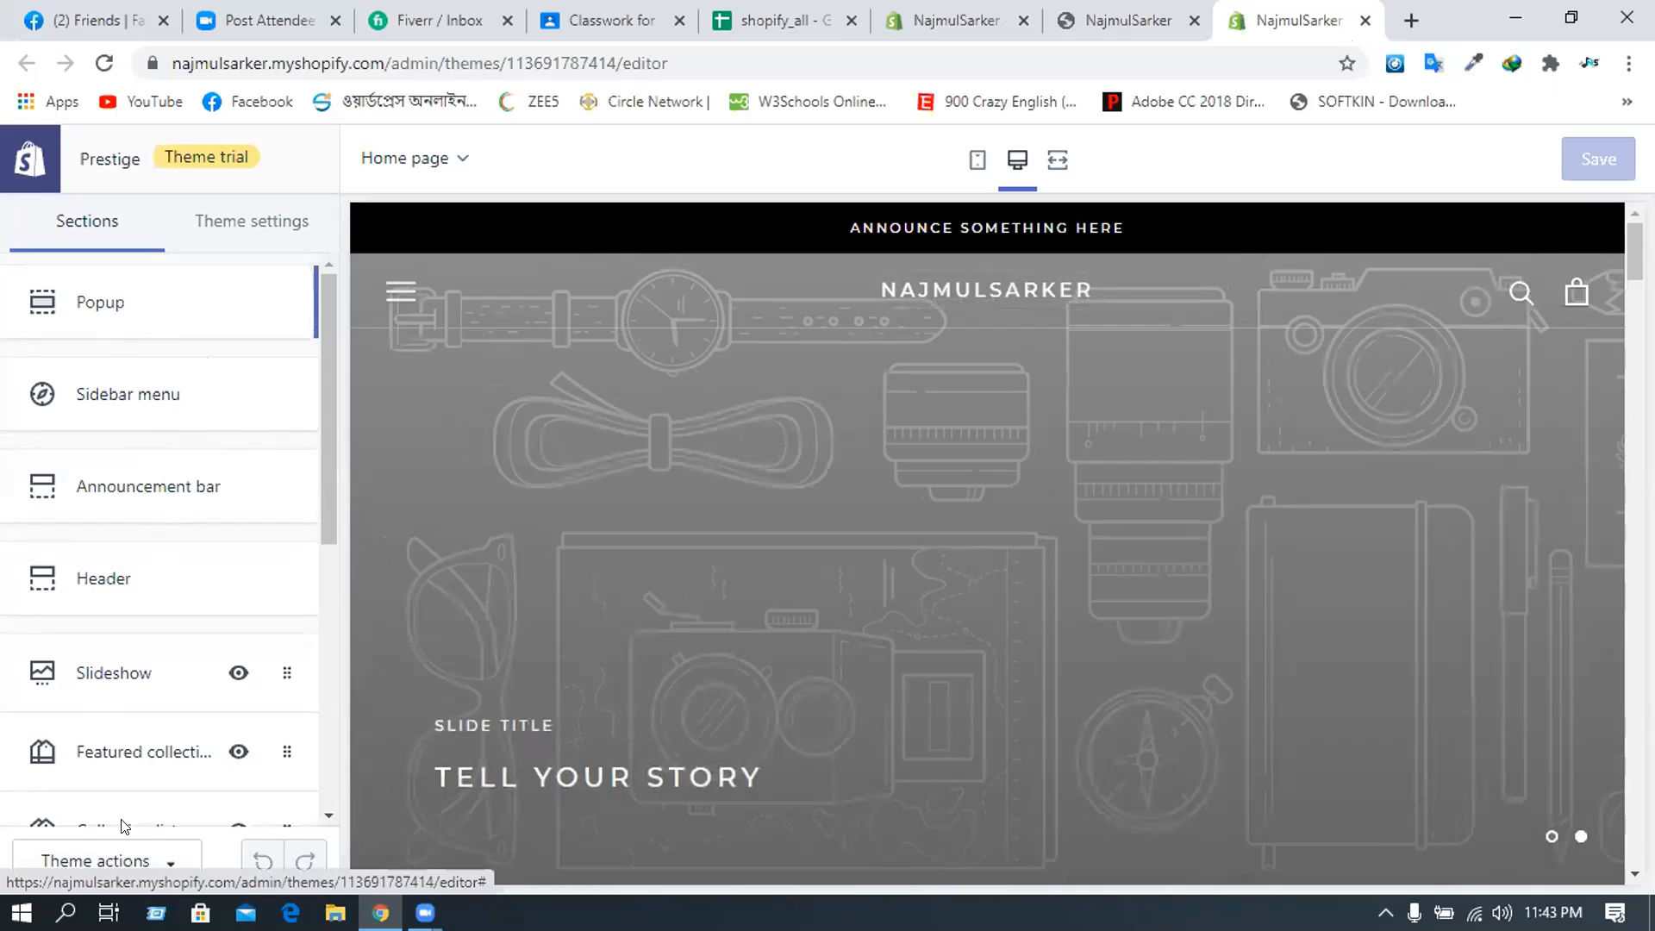
pyautogui.scroll(-1, 145, 788)
# - Expand the Slideshow's first 'Tell your story' slide and open its image picker
pyautogui.scroll(-2, 145, 788)
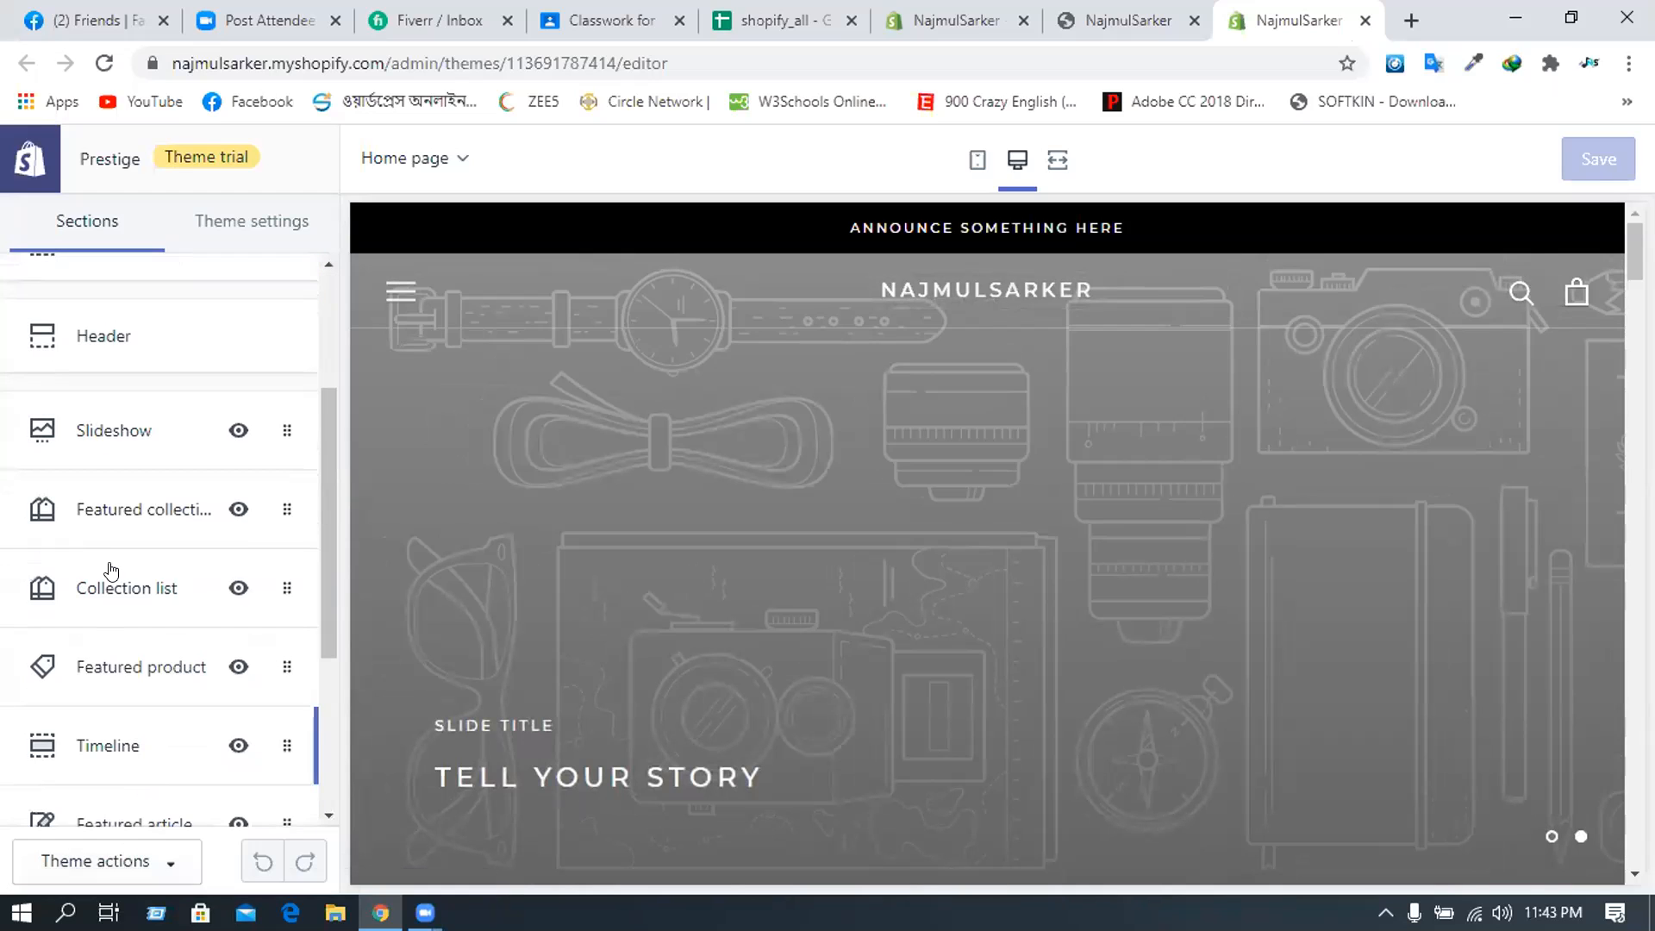
pyautogui.click(112, 431)
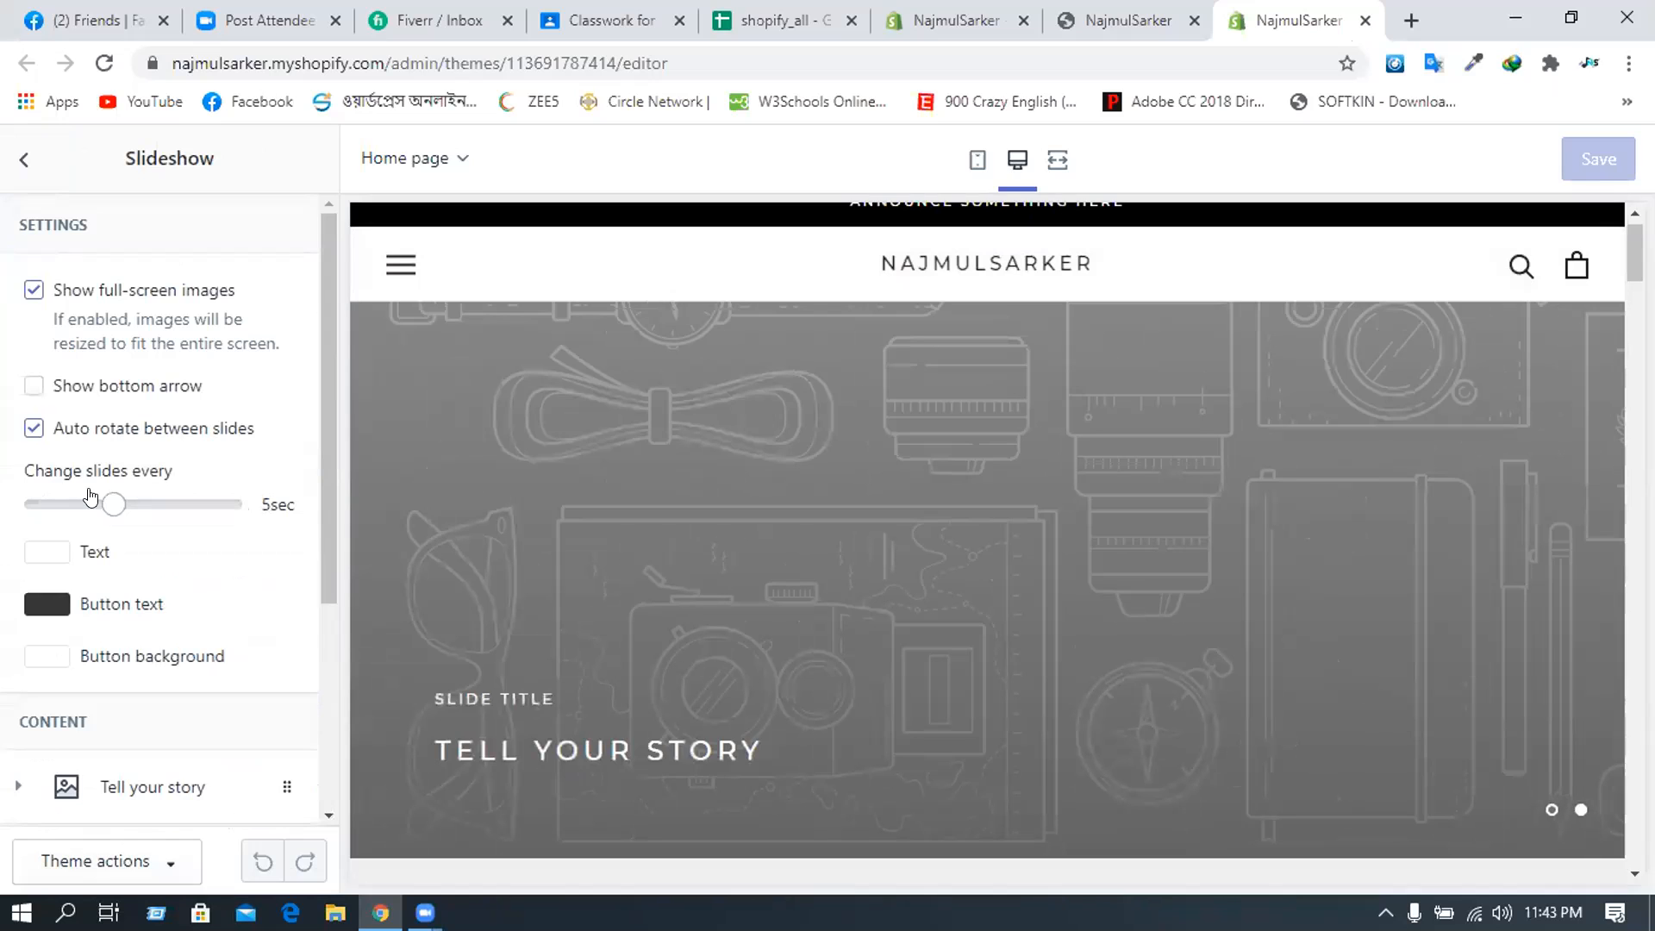
pyautogui.scroll(-1, 89, 498)
pyautogui.scroll(-3, 90, 498)
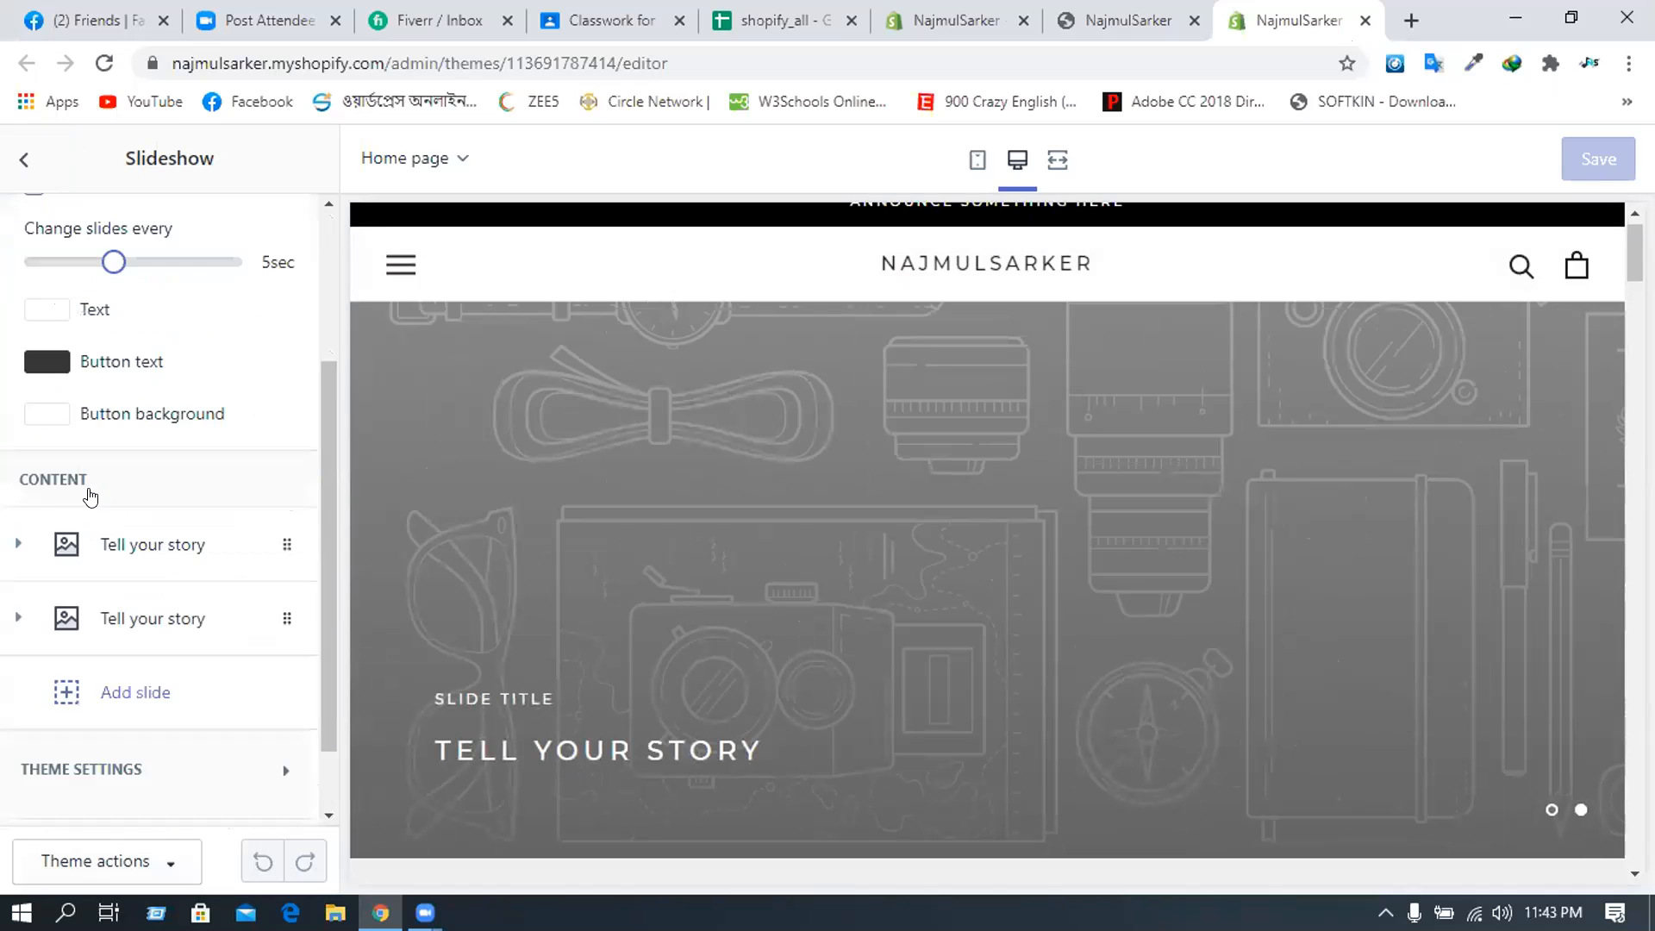
pyautogui.scroll(-1, 89, 497)
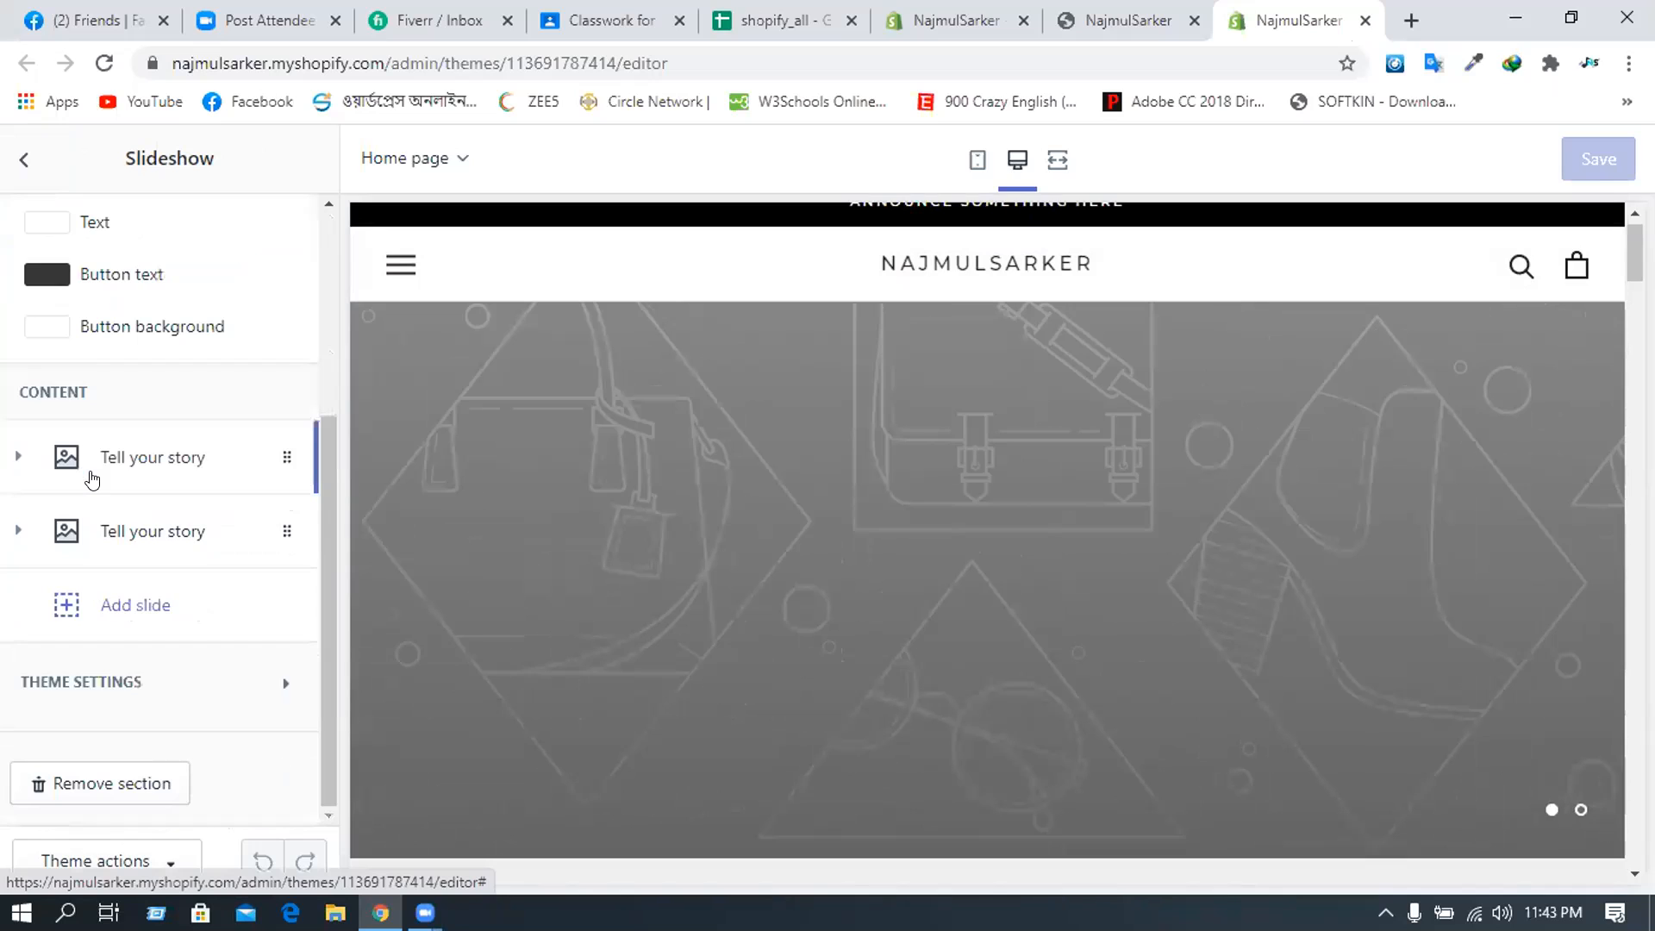
pyautogui.click(92, 480)
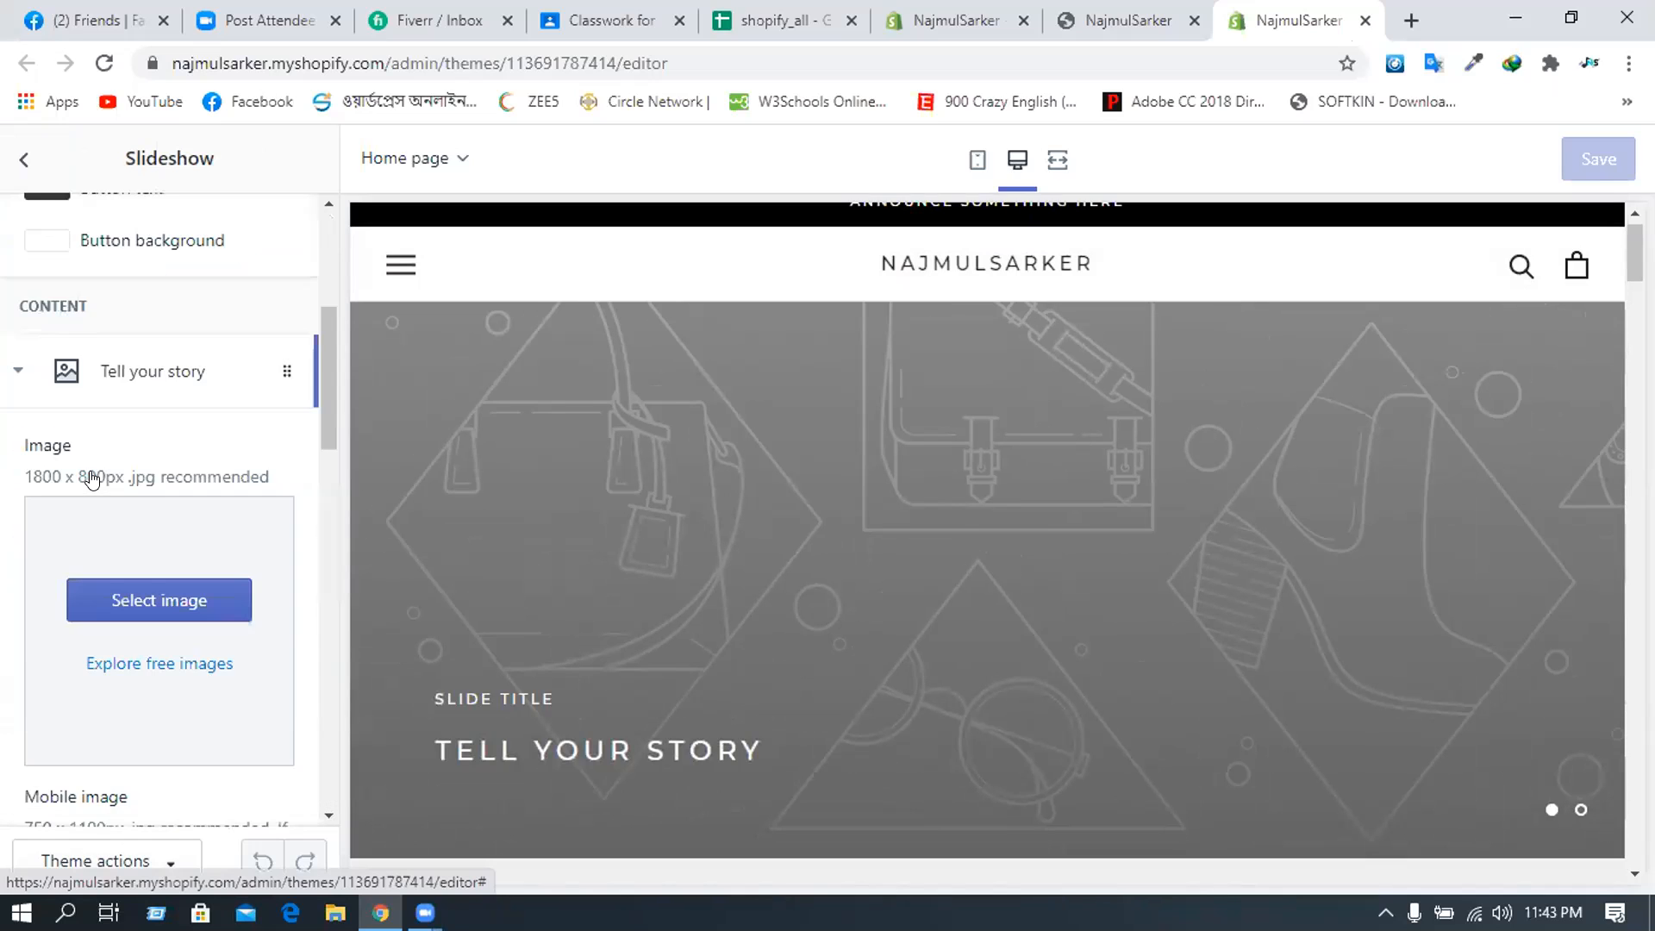
pyautogui.scroll(-3, 89, 479)
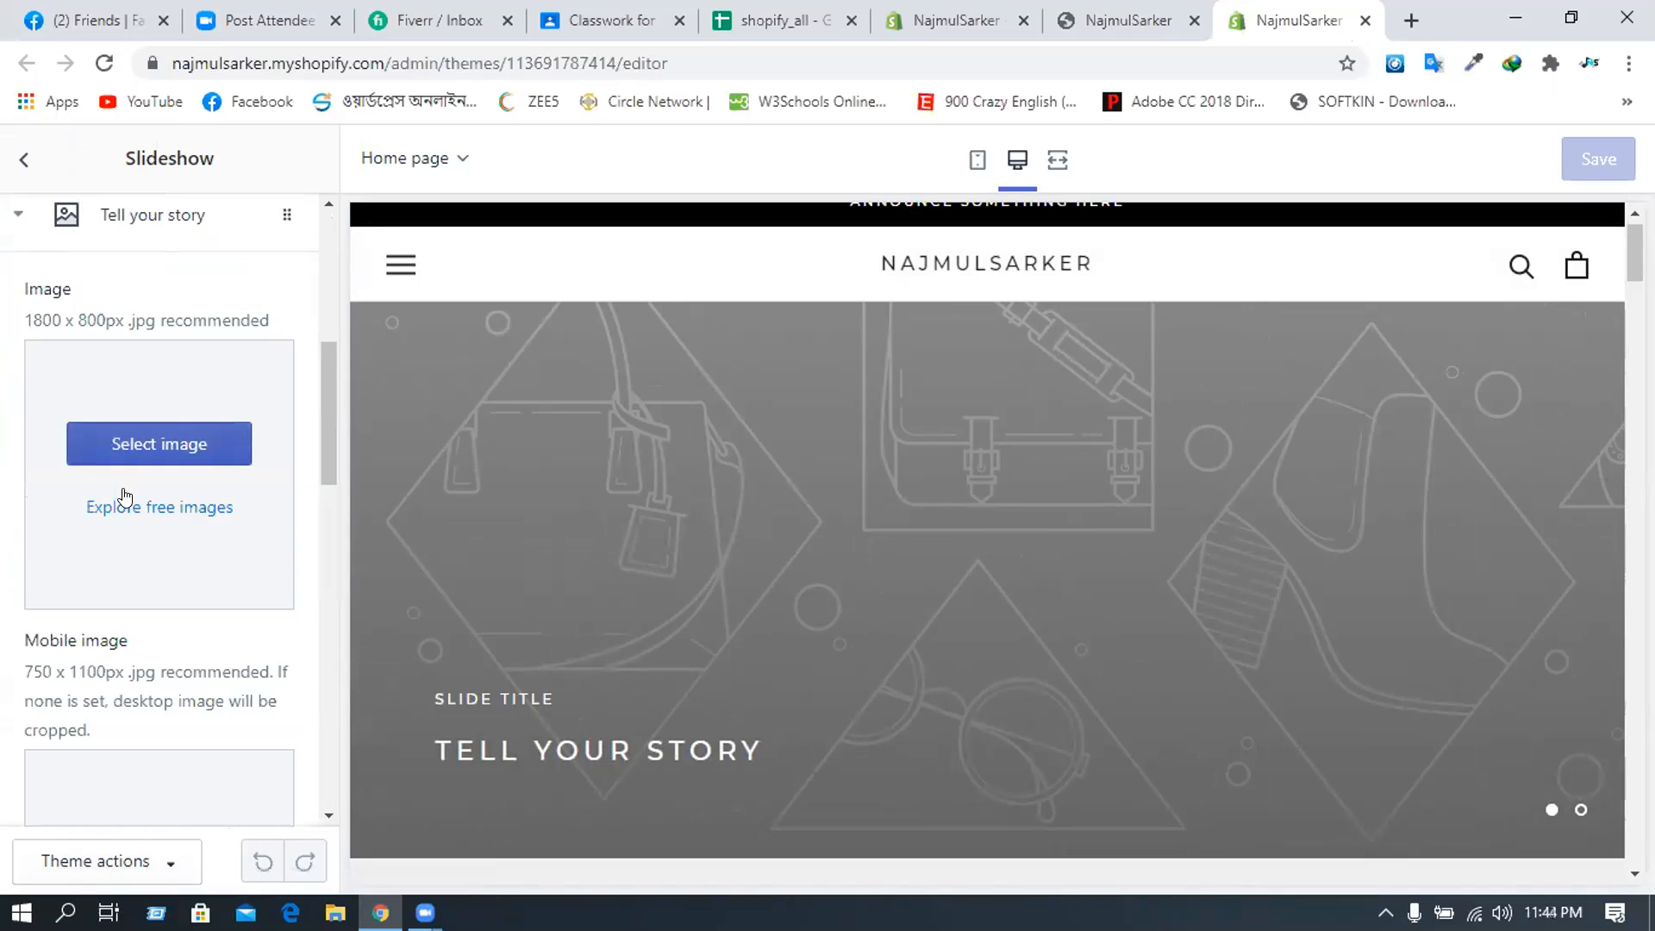
pyautogui.click(134, 451)
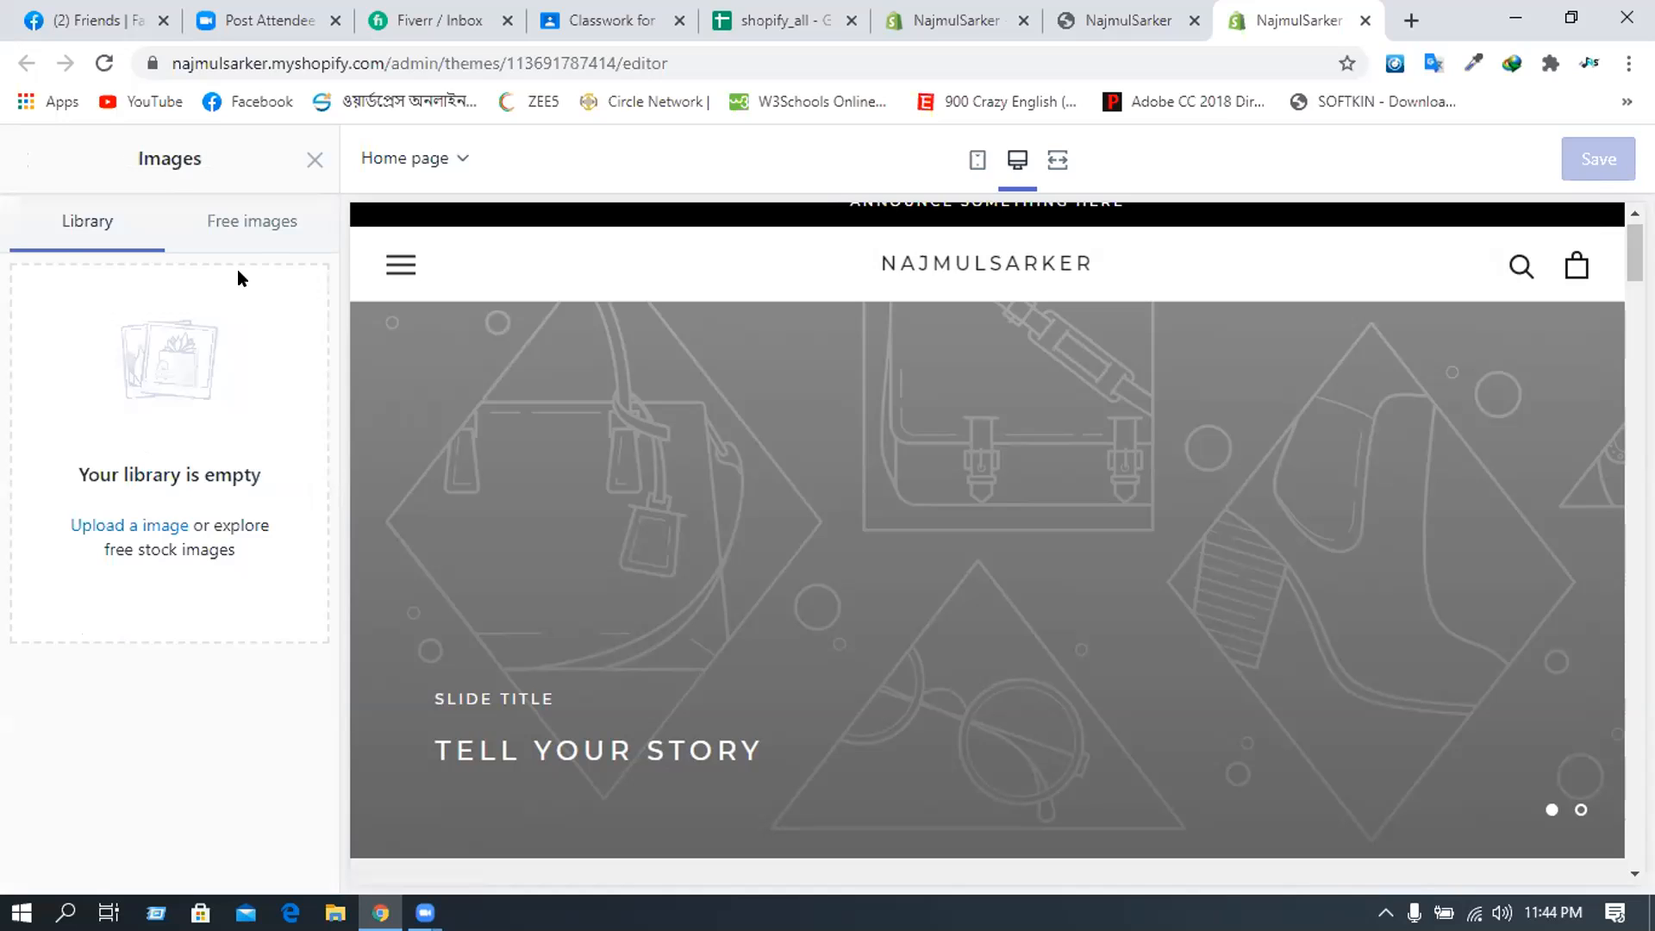
# - Browse the free stock images and try a search for 'acco', then clear it
pyautogui.click(264, 224)
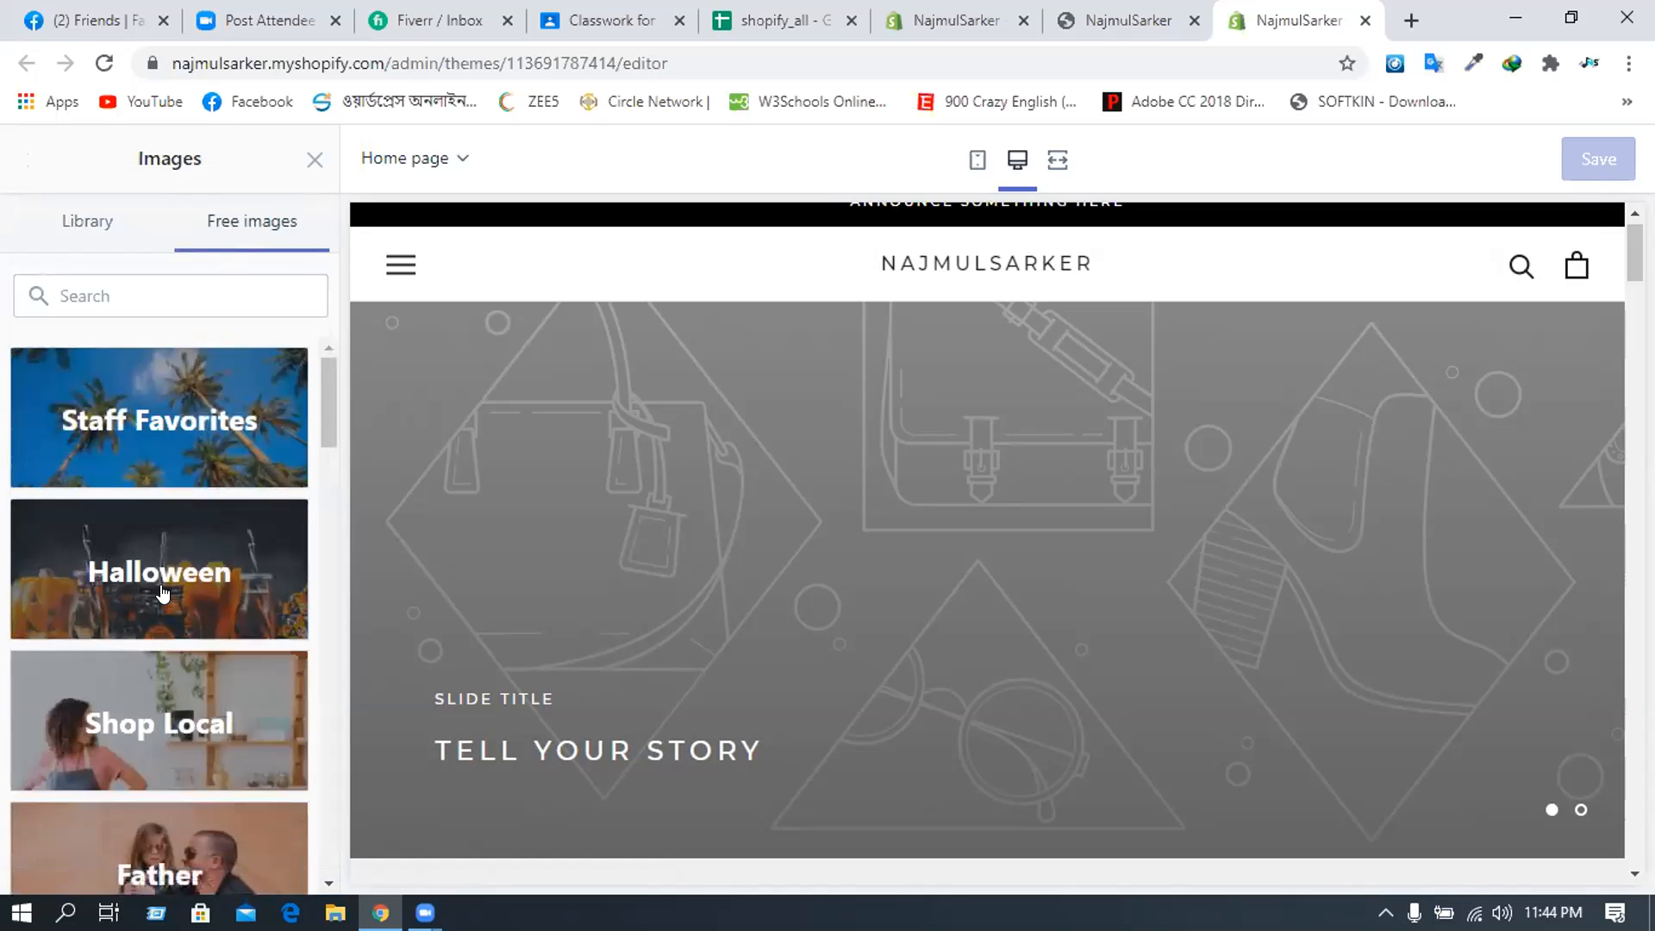
pyautogui.scroll(-1, 163, 593)
pyautogui.scroll(2, 163, 586)
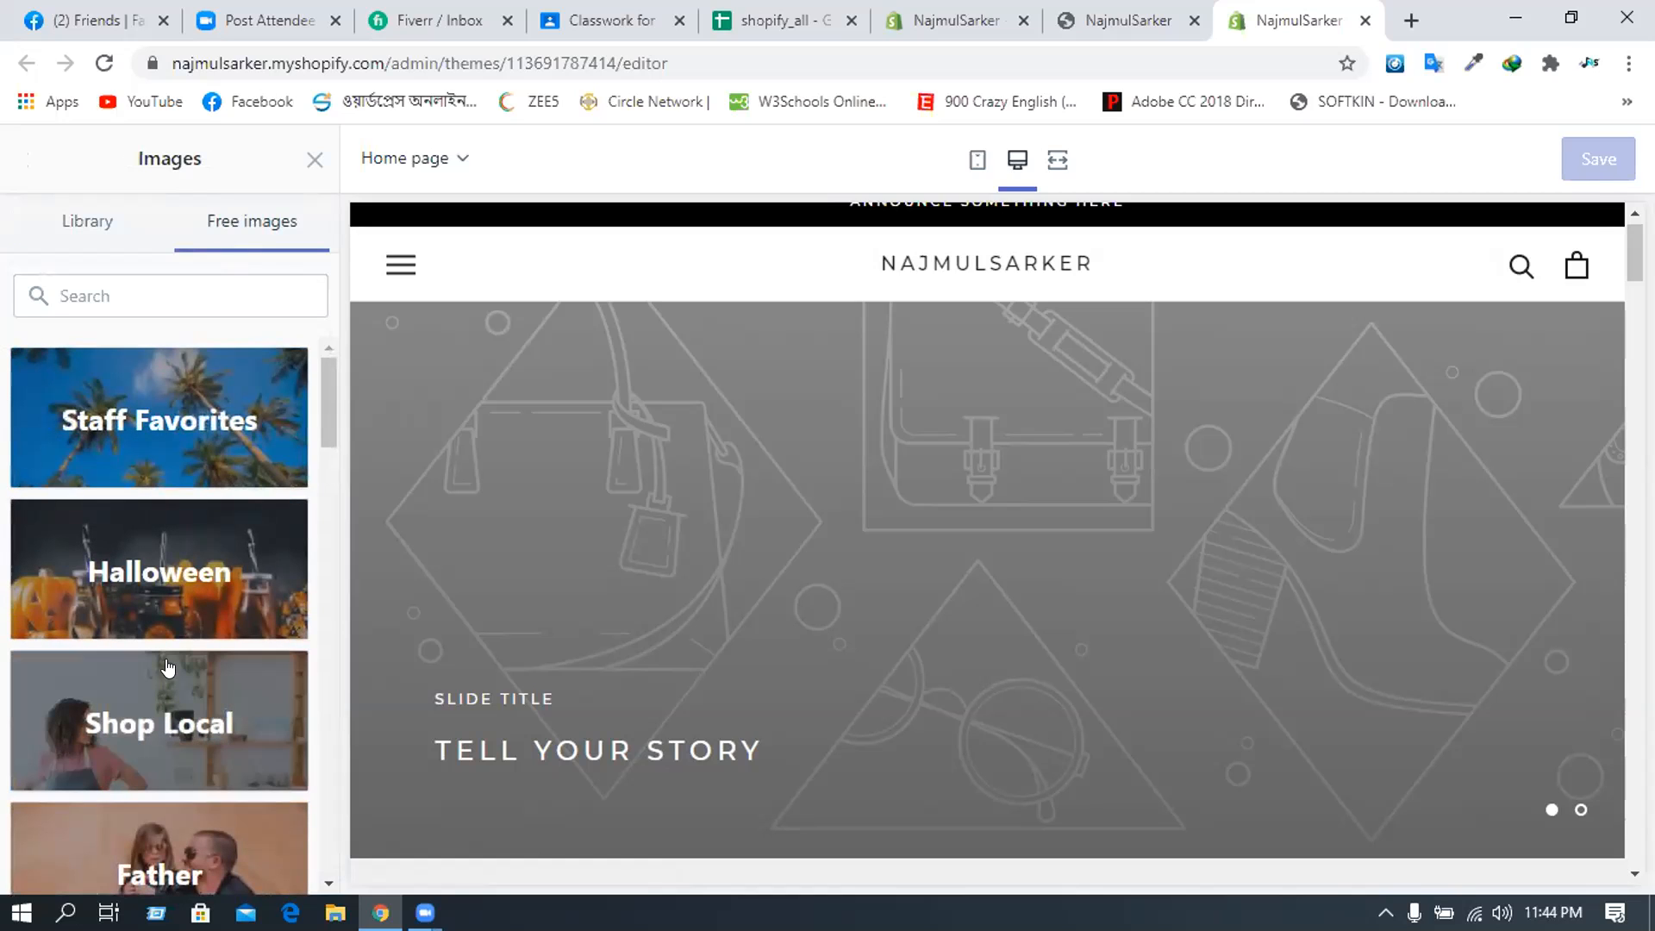
pyautogui.click(145, 281)
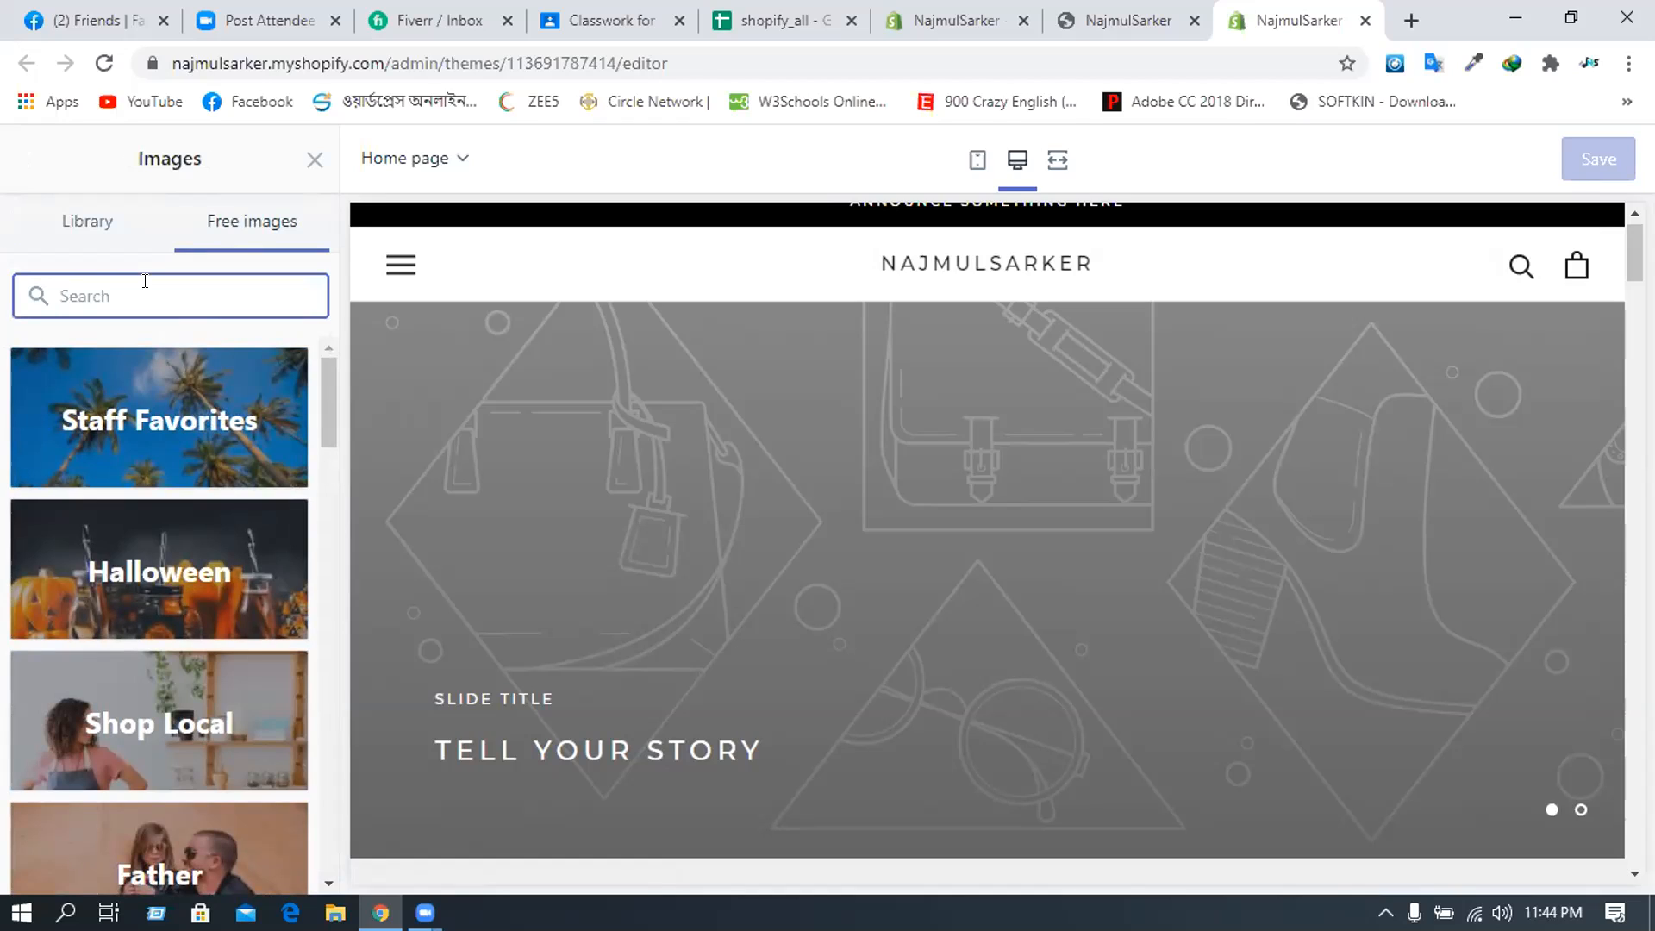
pyautogui.write('acc')
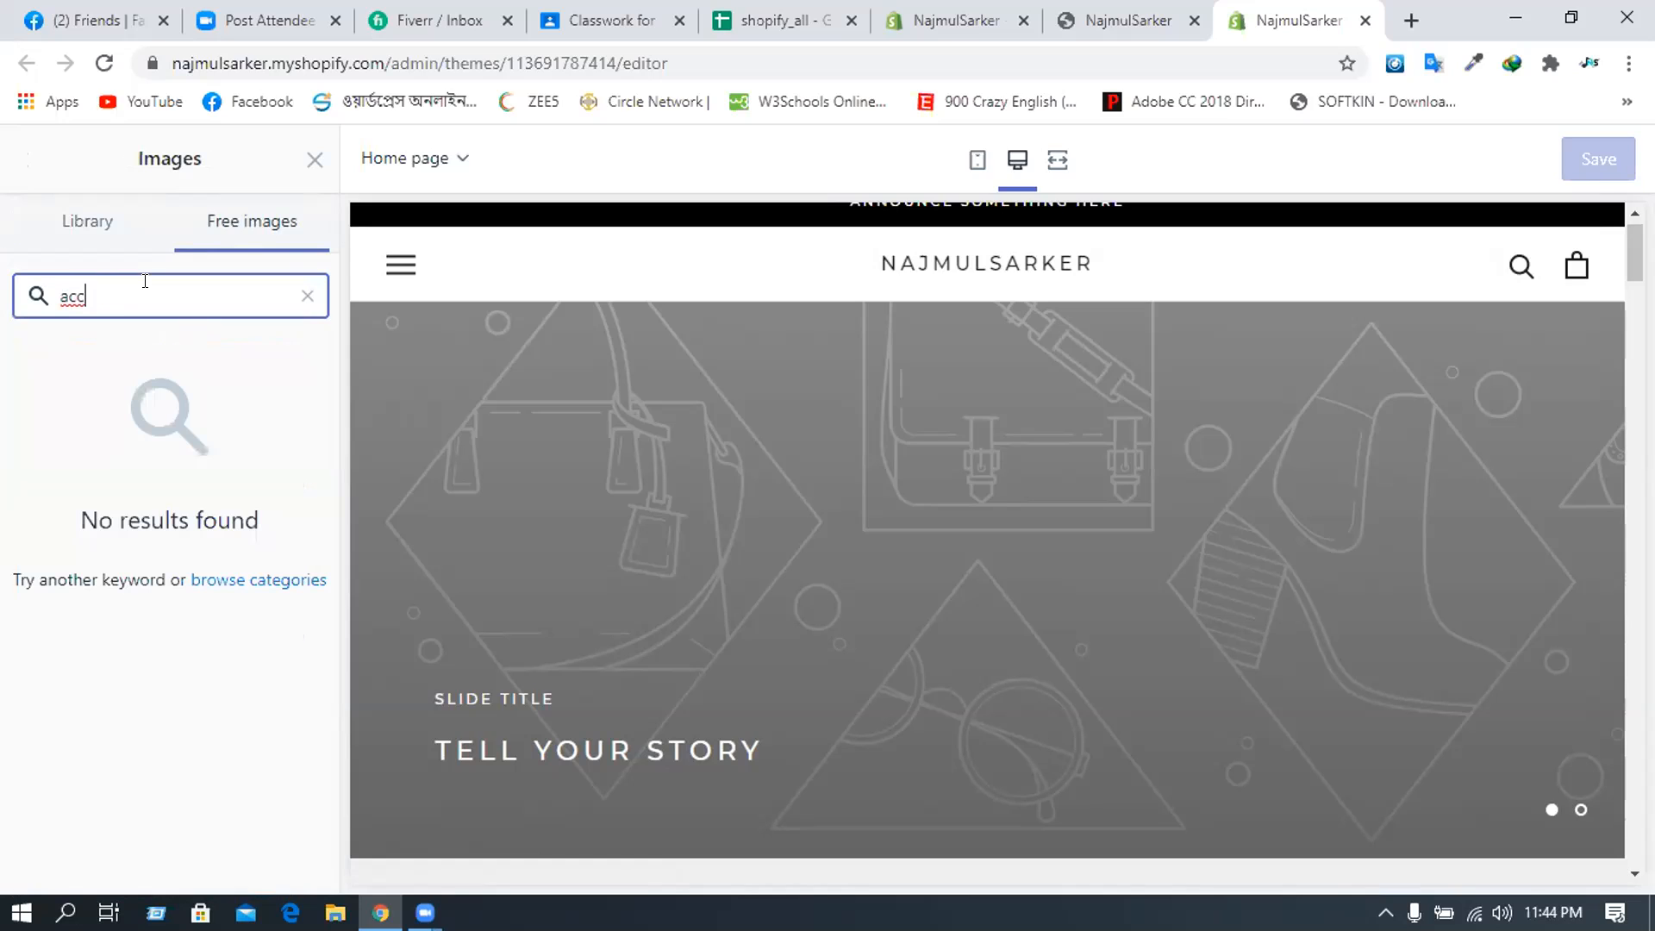
pyautogui.write('o')
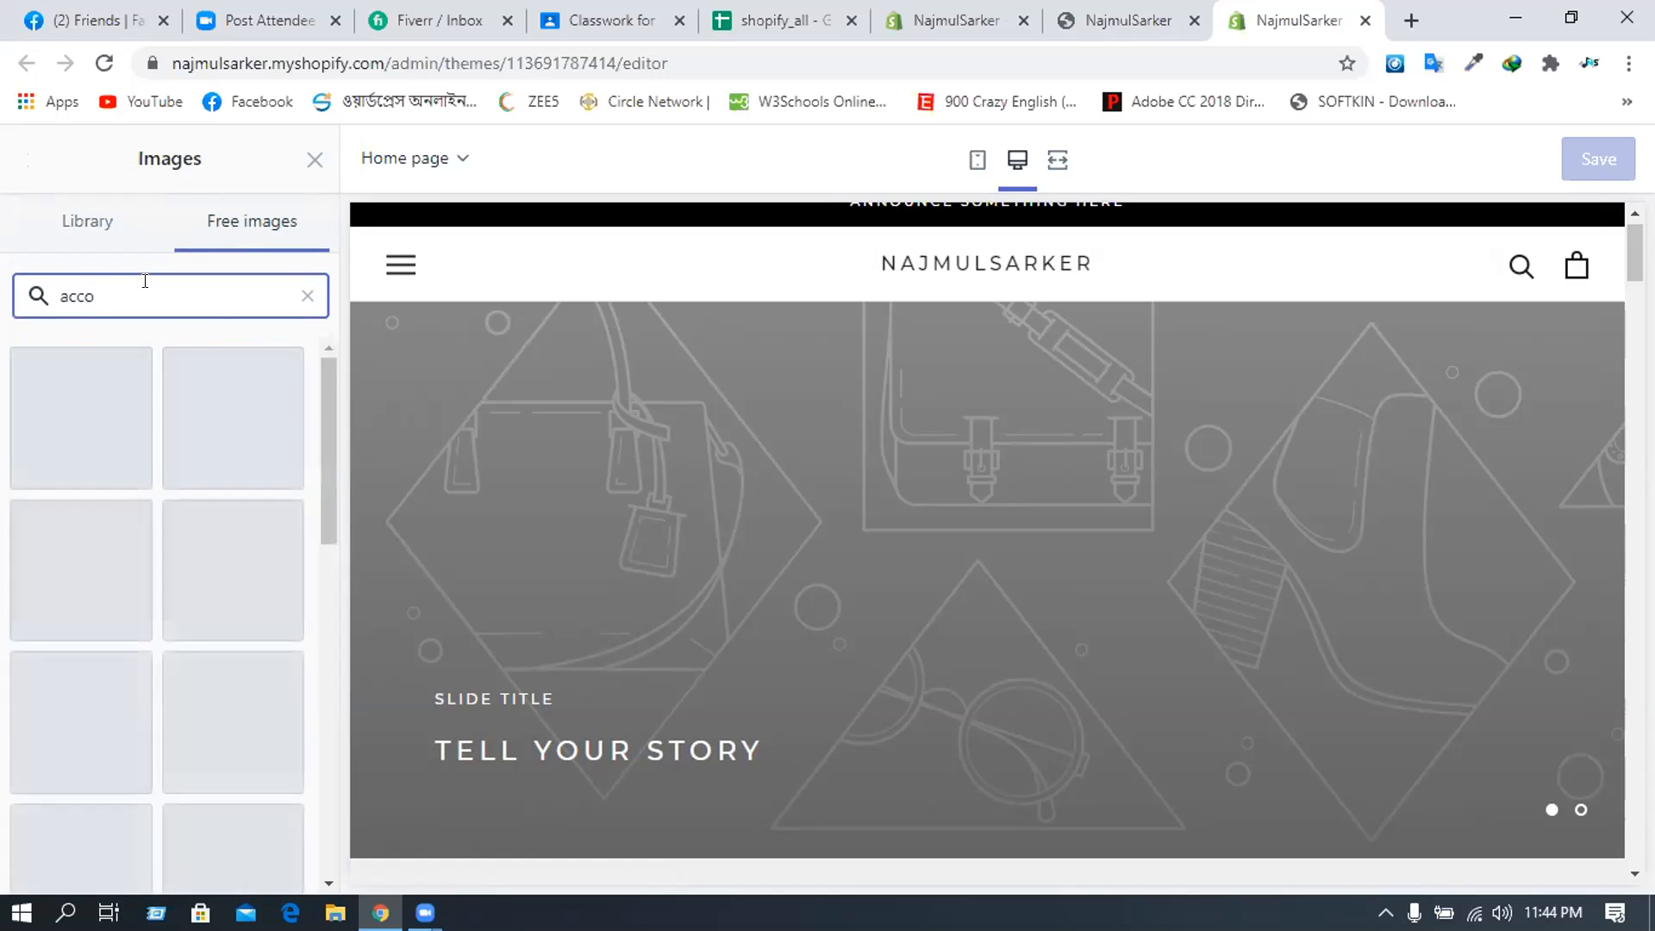
pyautogui.press('BackSpace')
pyautogui.press('BackSpace')
pyautogui.press('BackSpace')
pyautogui.press('BackSpace')
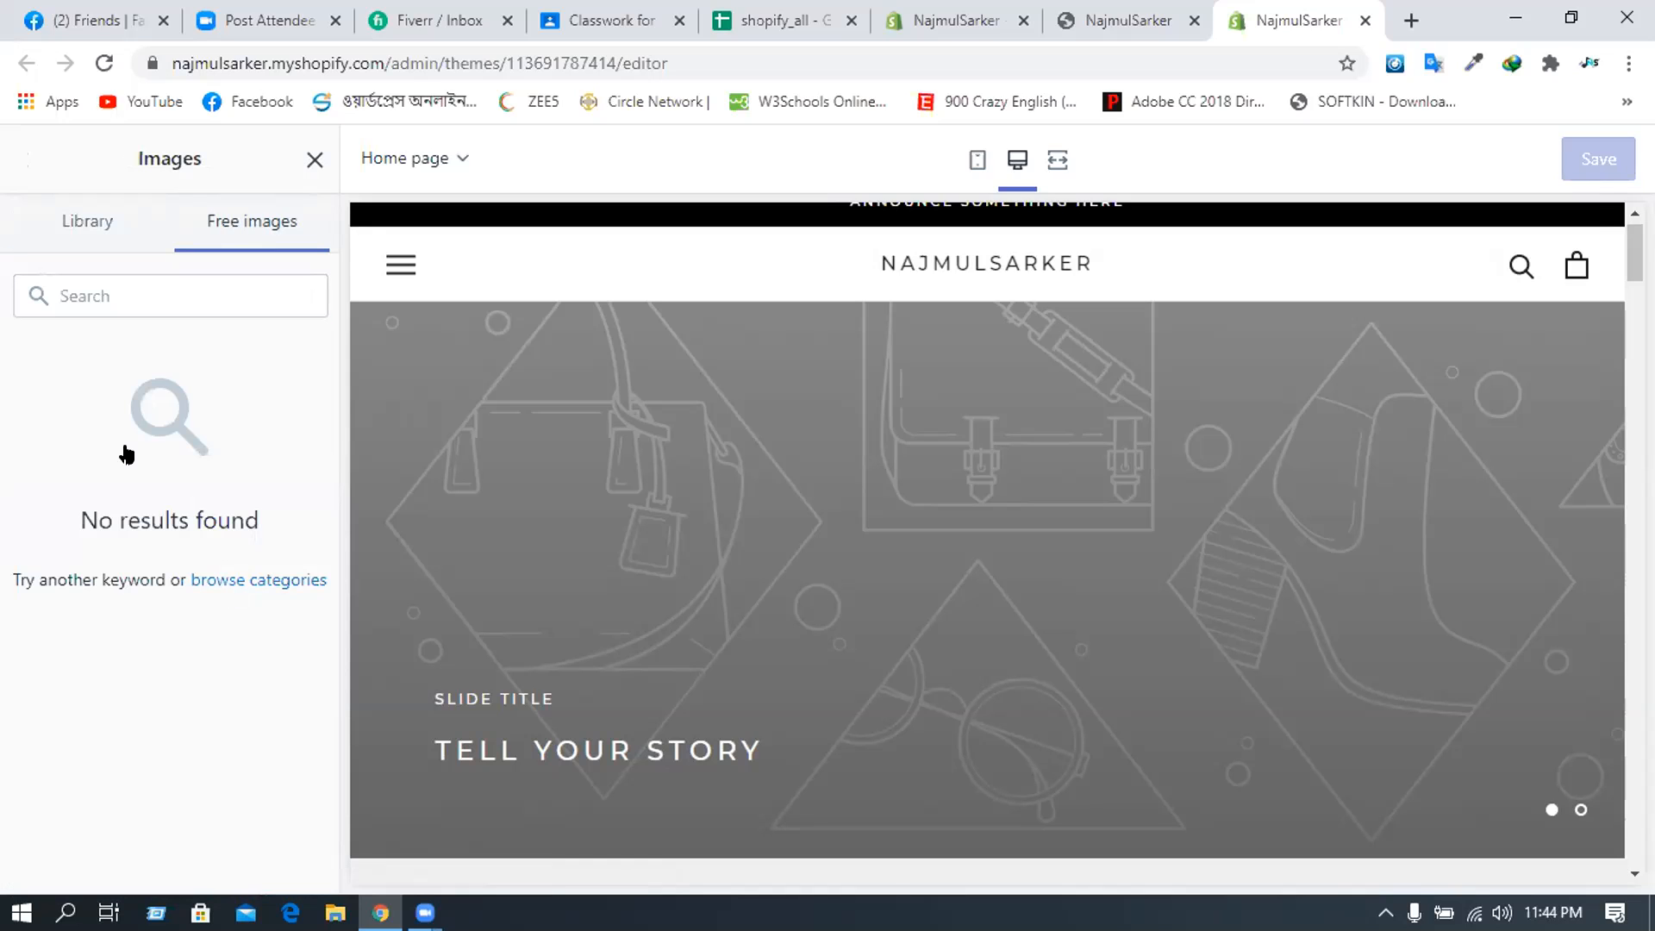
# - Set the first slide's image to the first bread loaf photo from Home Baking
pyautogui.click(314, 160)
pyautogui.click(158, 443)
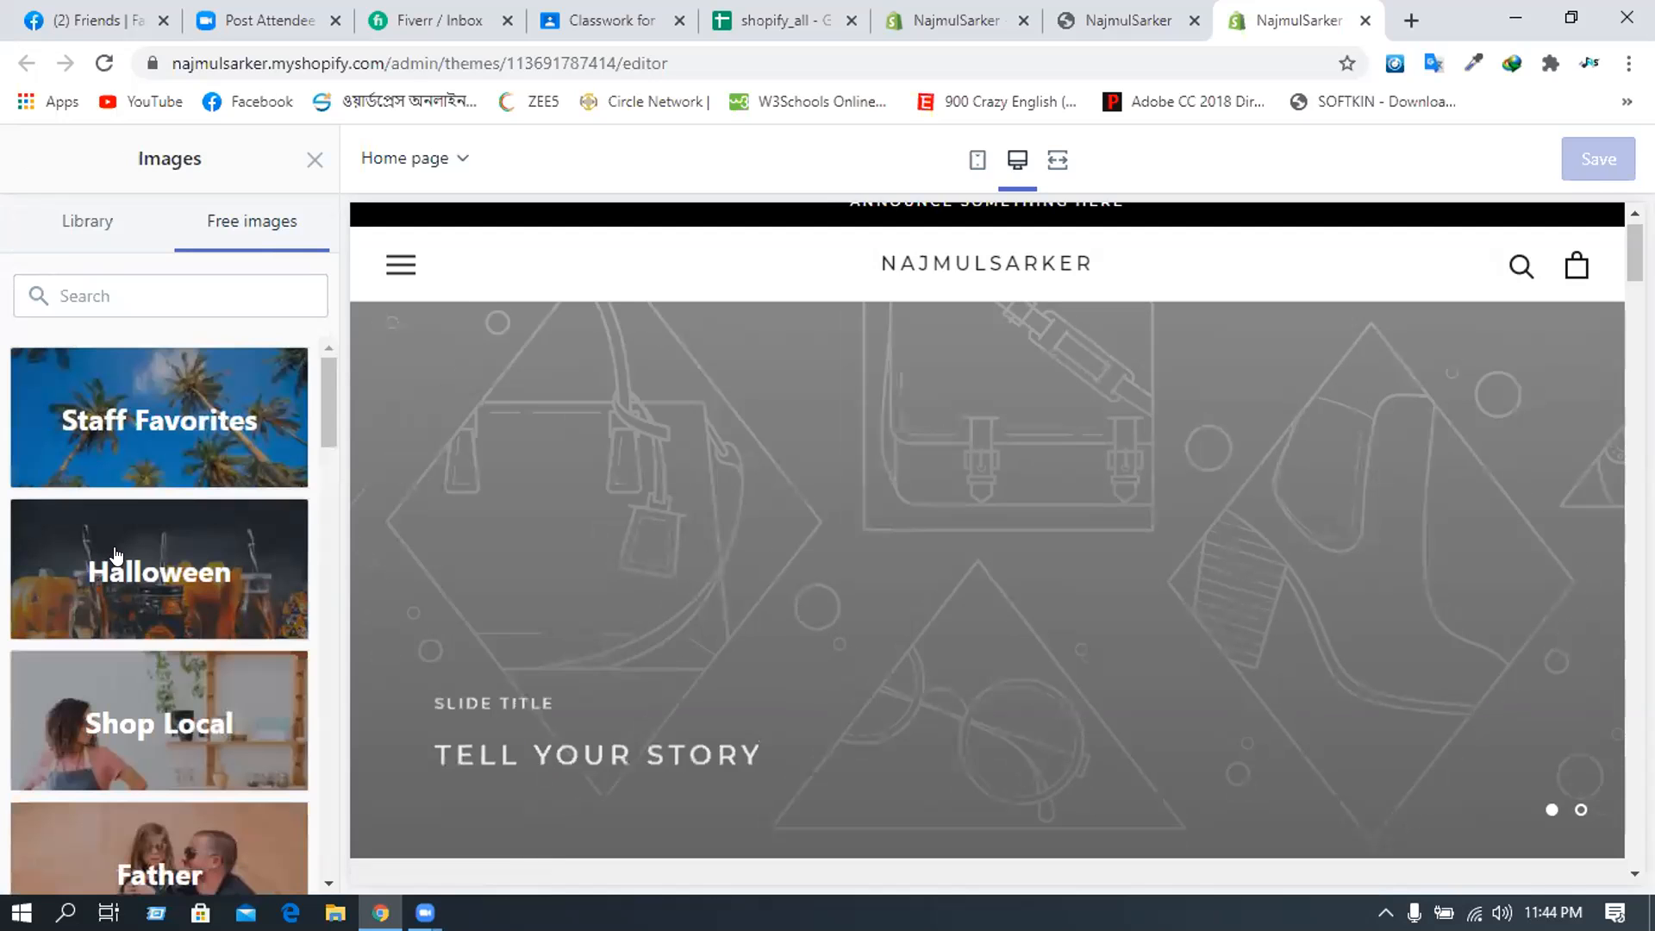
pyautogui.scroll(-3, 120, 553)
pyautogui.scroll(-4, 125, 556)
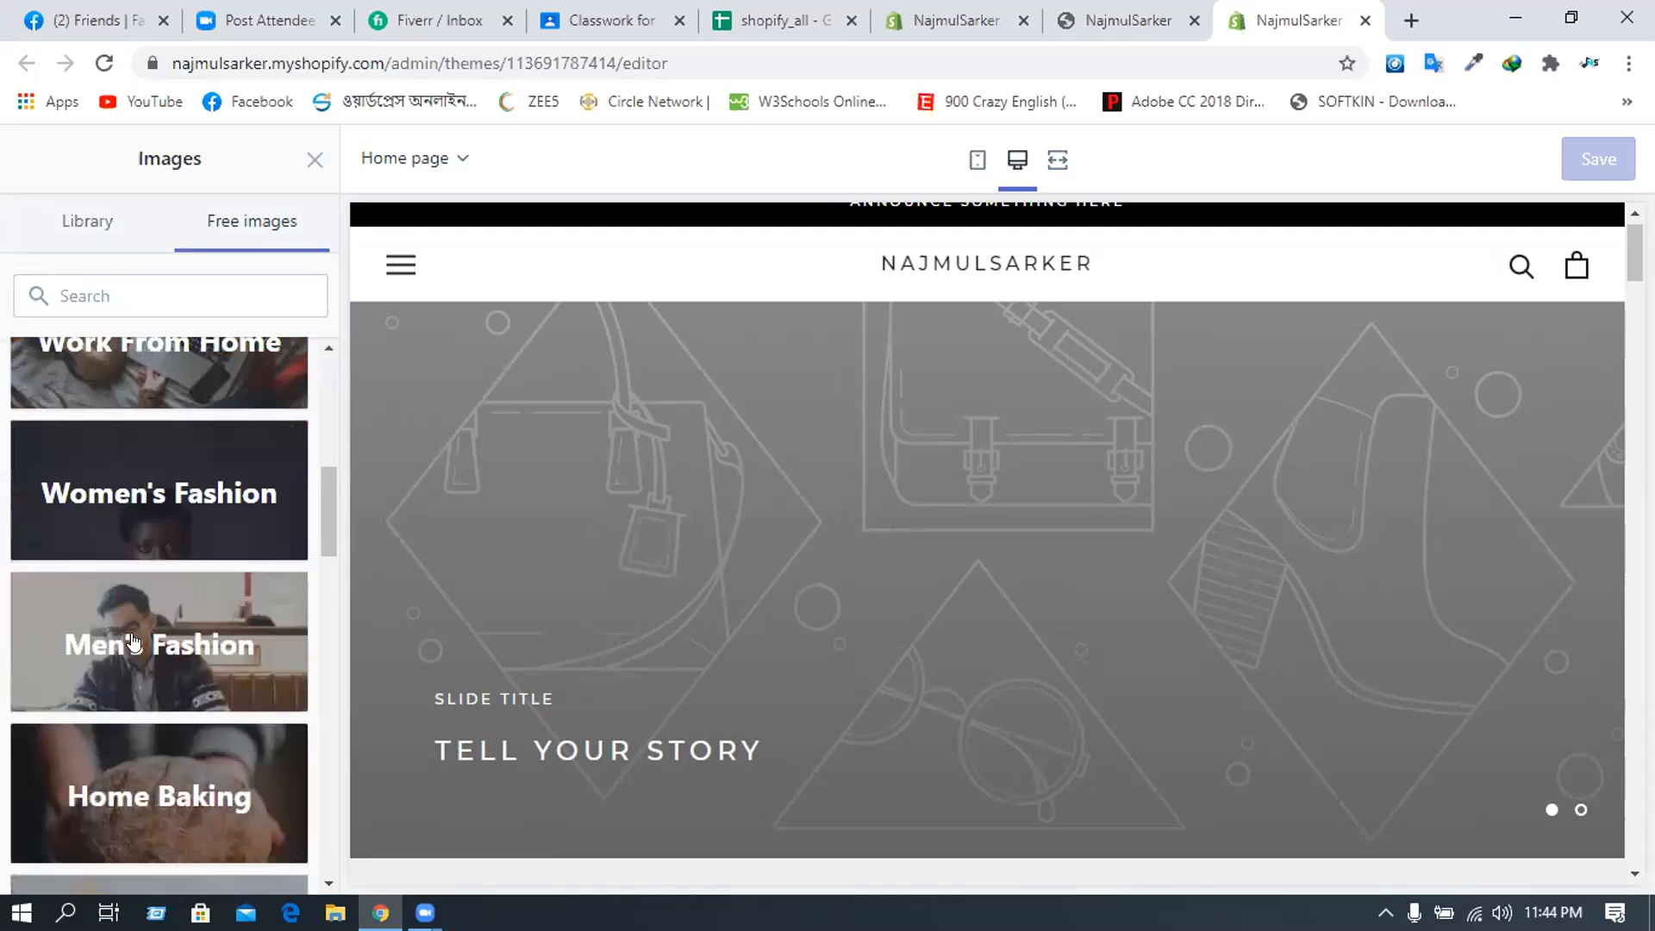
pyautogui.scroll(-1, 134, 637)
pyautogui.scroll(-5, 155, 578)
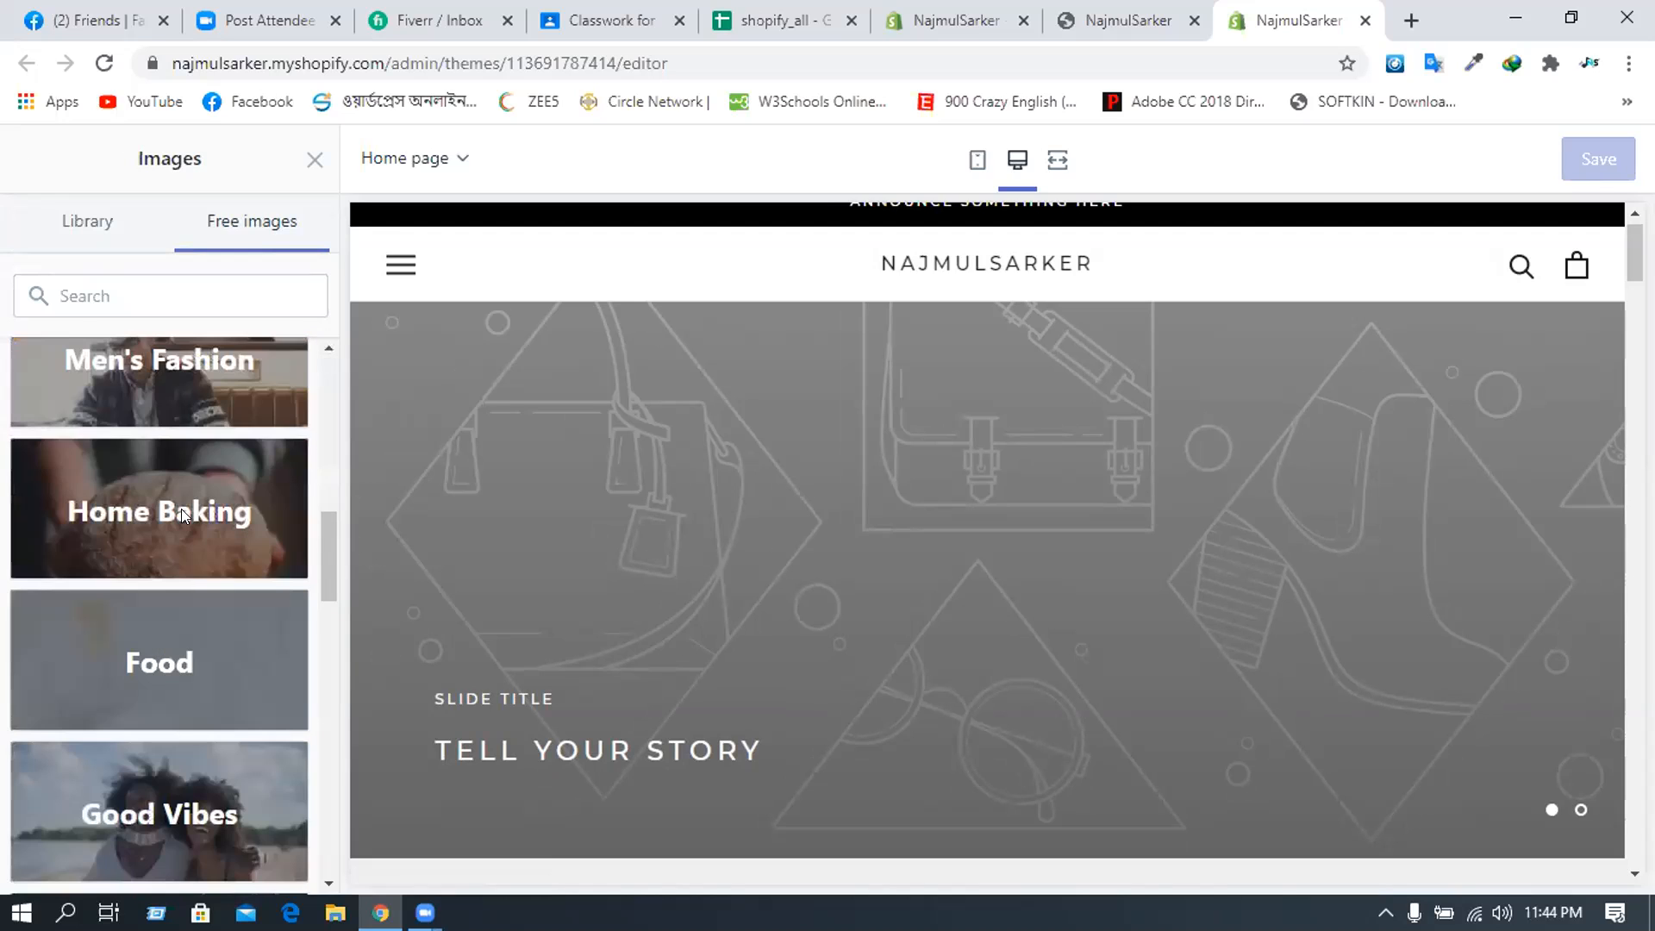
pyautogui.click(181, 509)
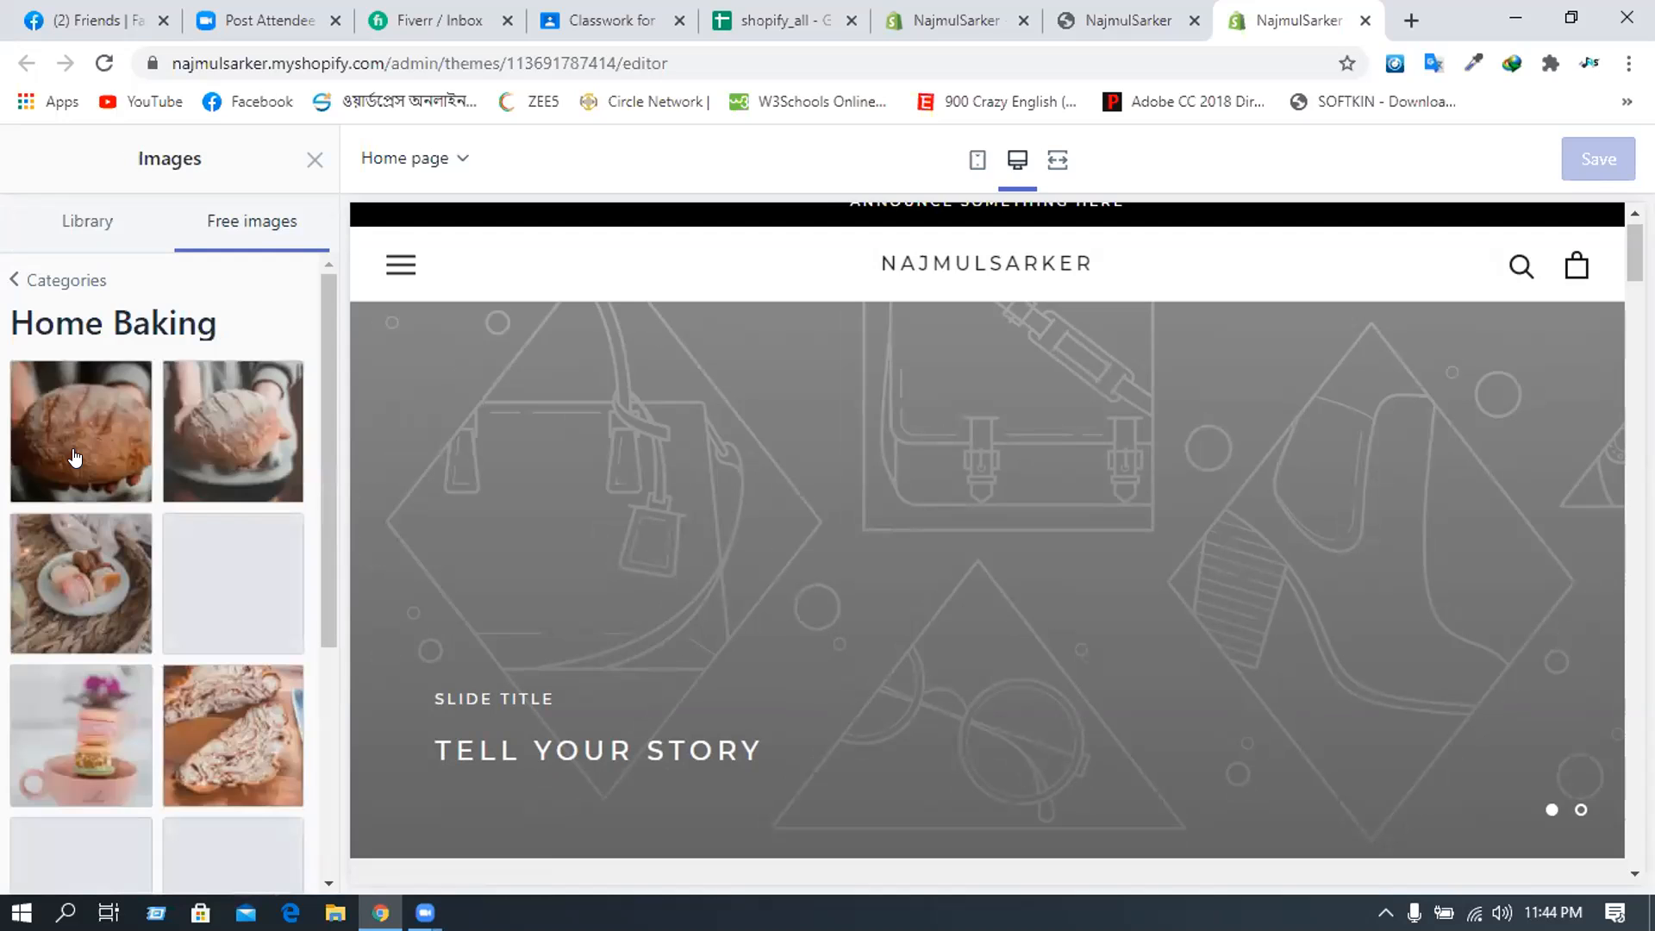
pyautogui.click(75, 458)
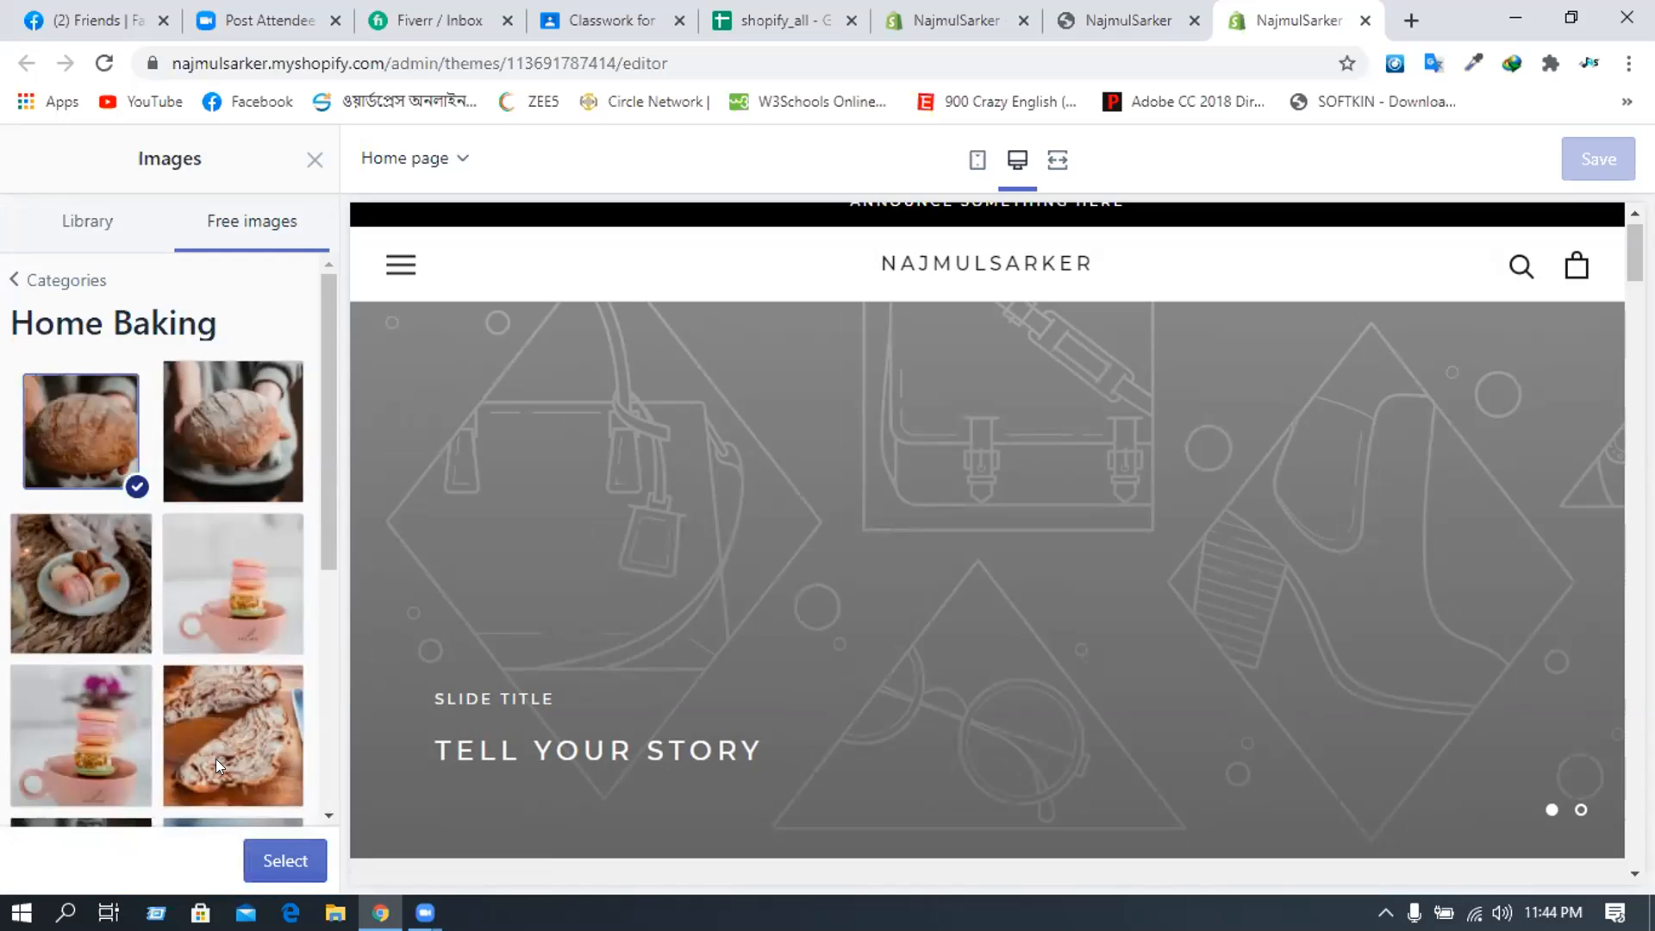
pyautogui.click(272, 872)
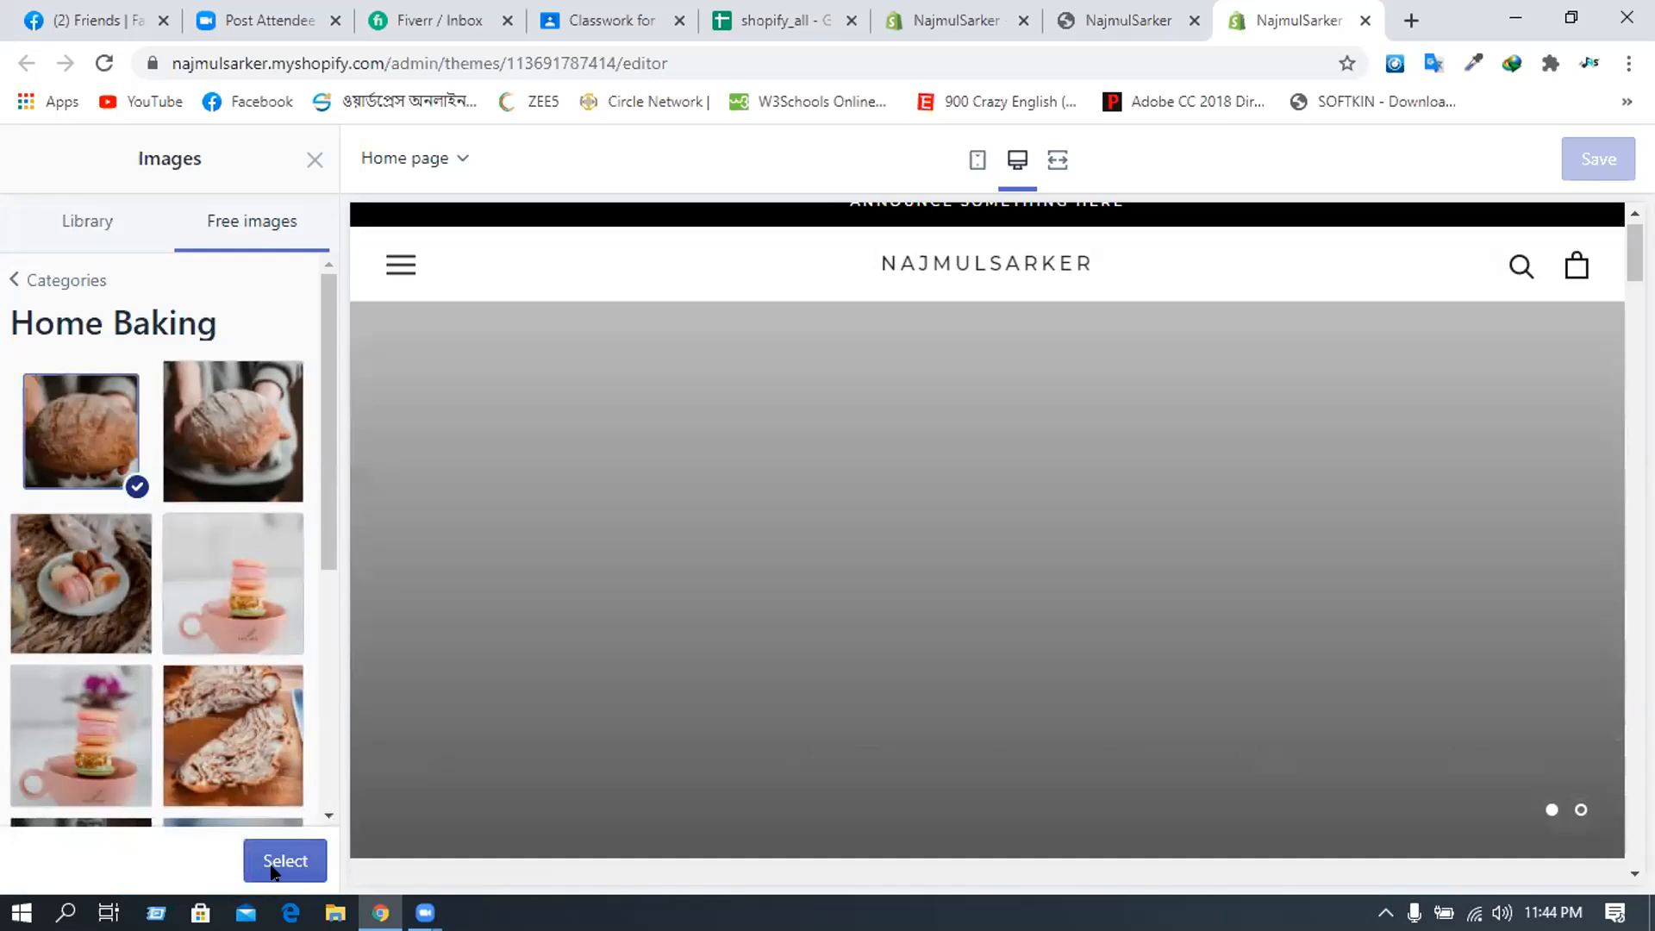
pyautogui.click(272, 872)
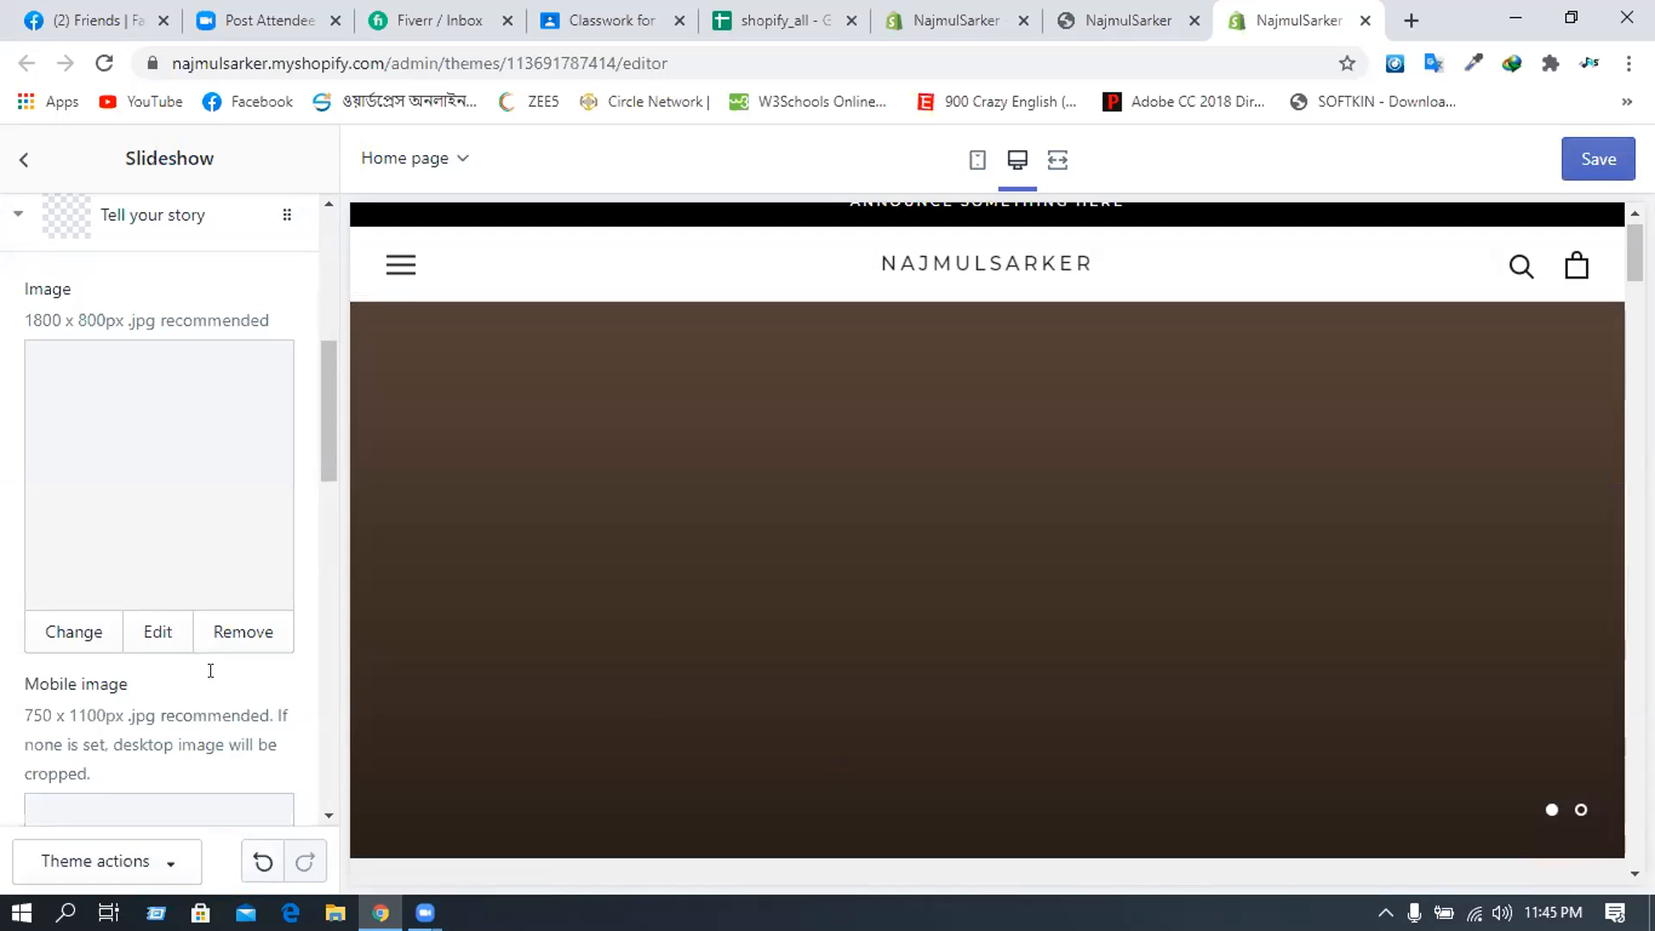
# - Replace the bread slide's sub-heading with the store owner's name
pyautogui.scroll(-5, 207, 636)
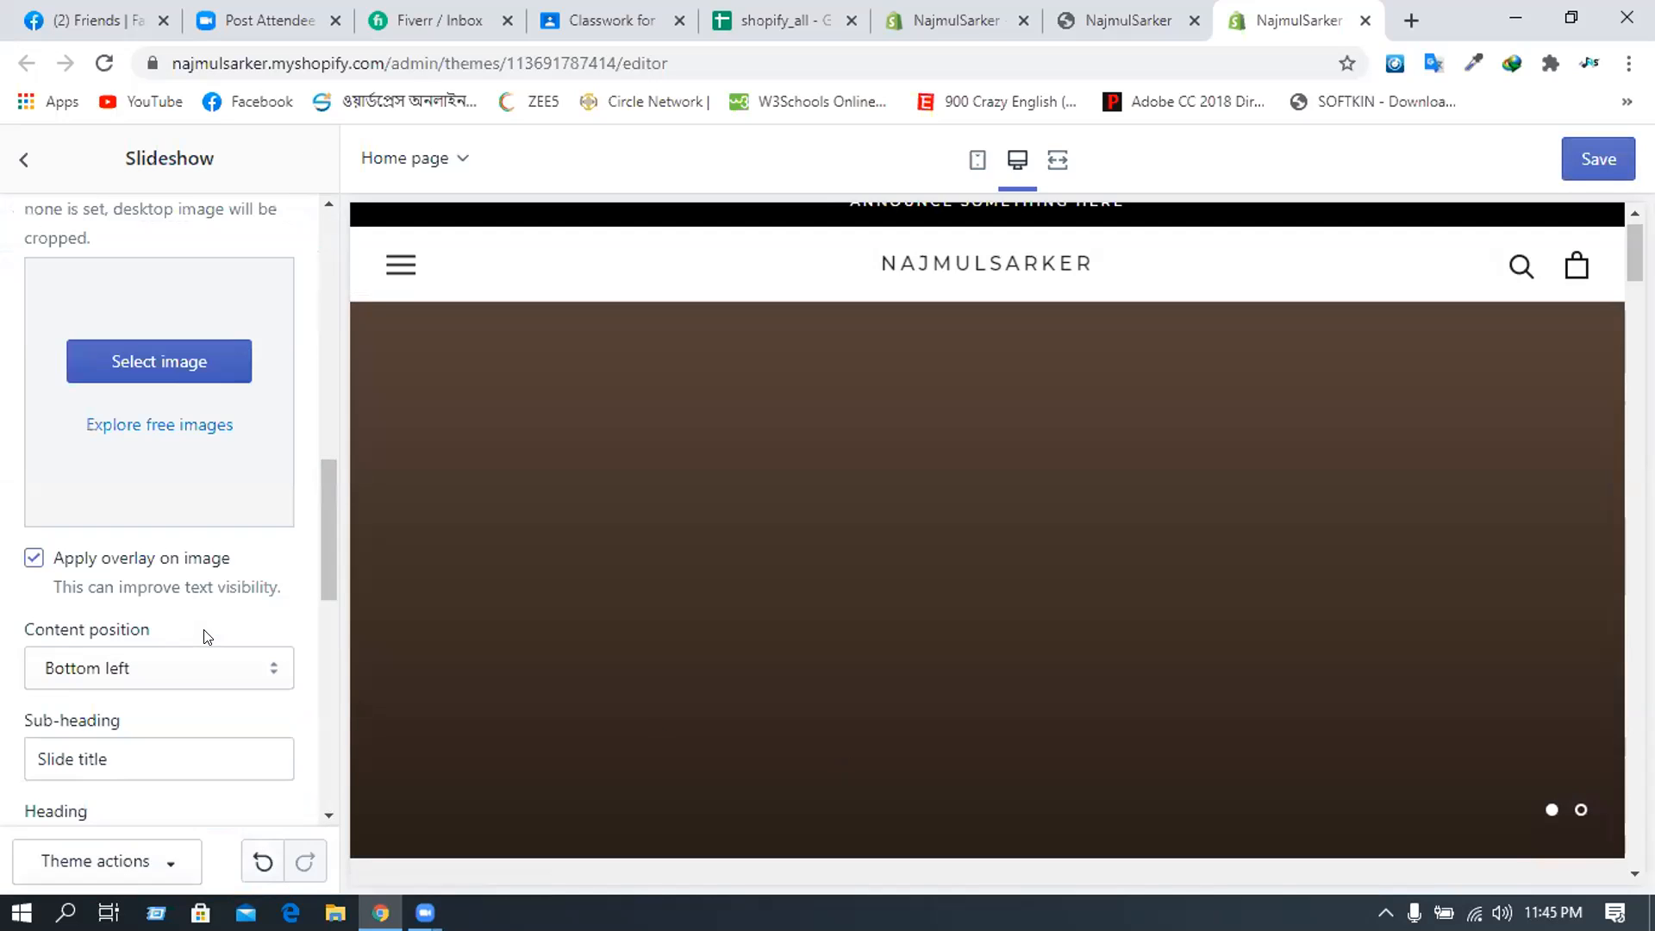
pyautogui.scroll(-2, 207, 636)
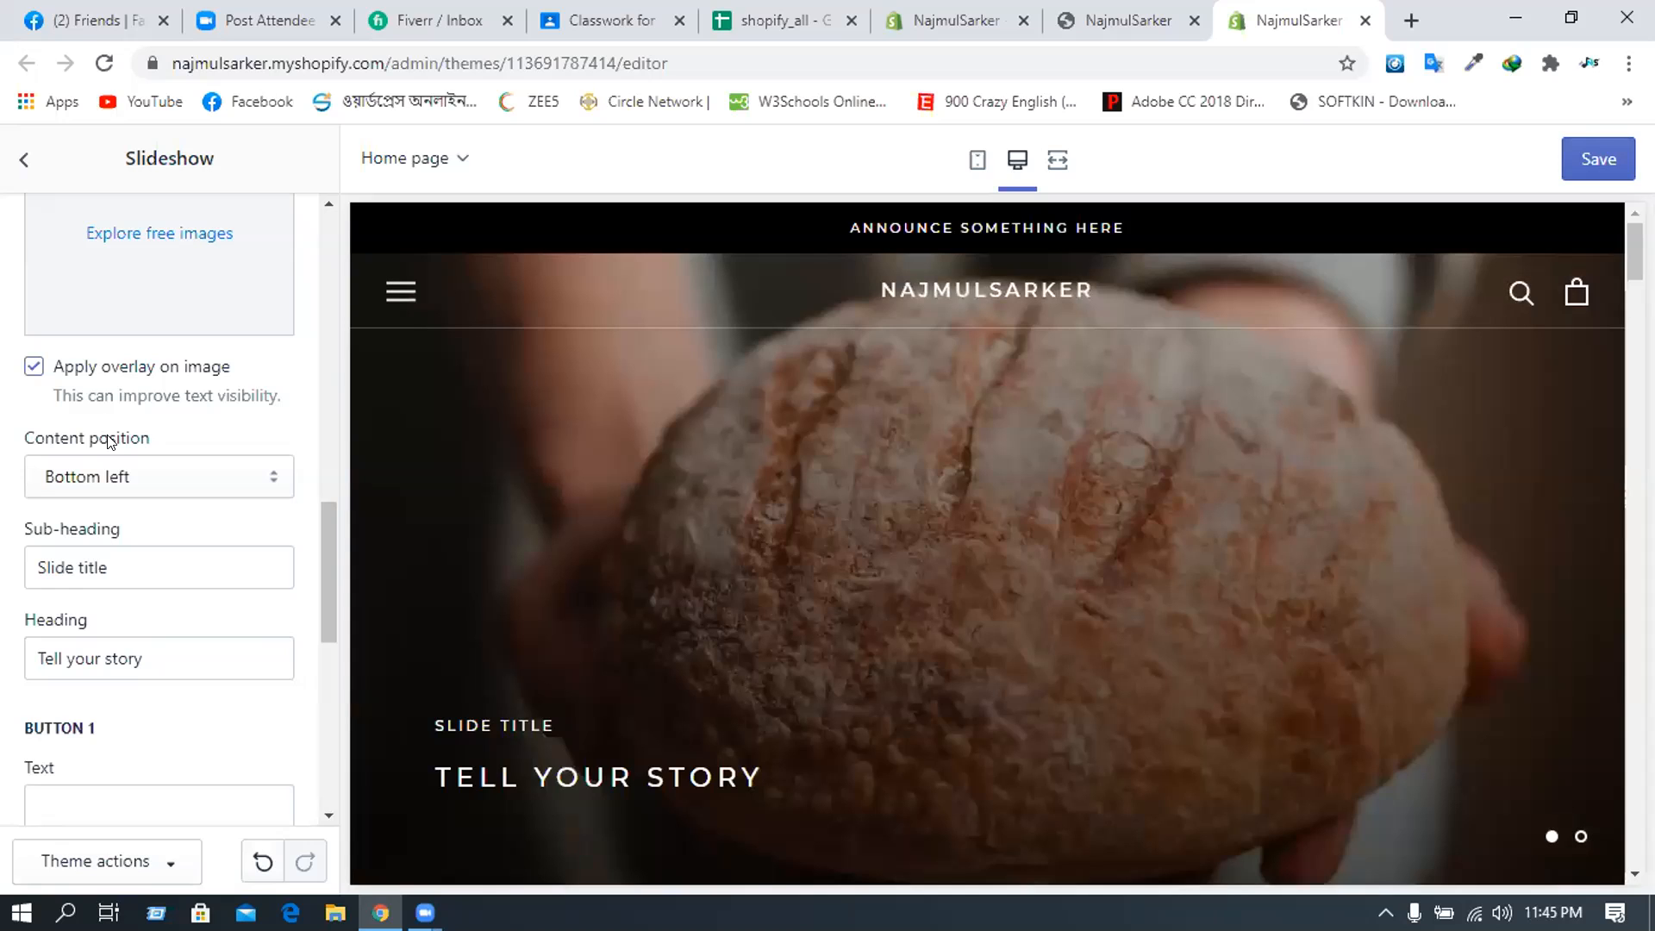
pyautogui.scroll(3, 83, 518)
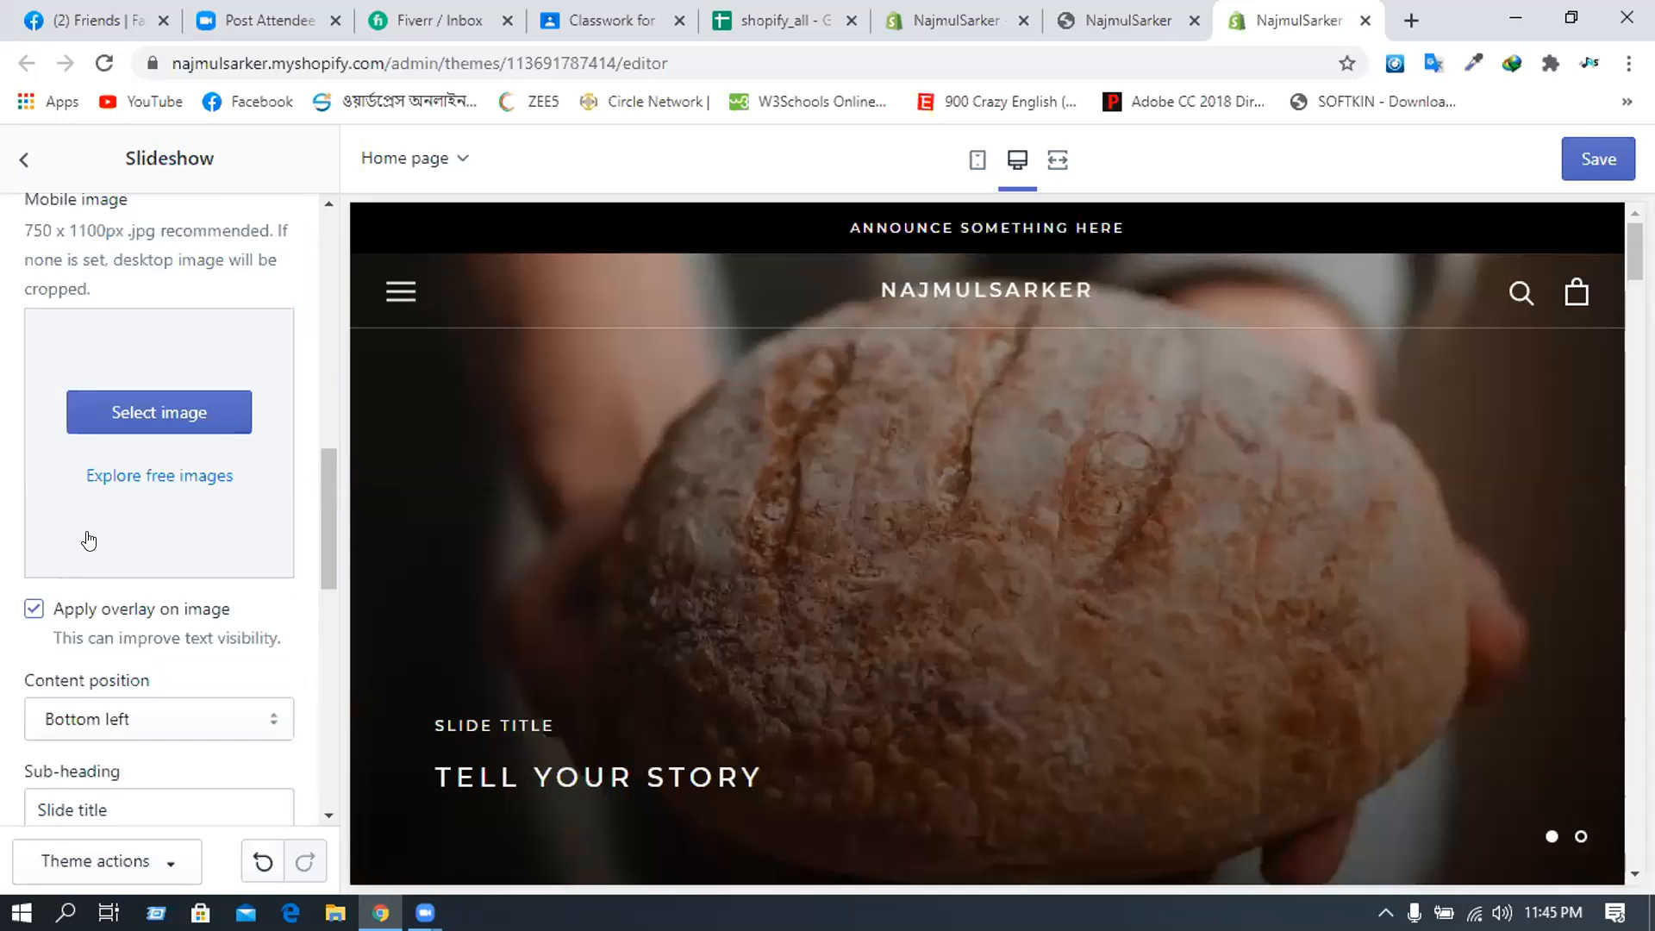
pyautogui.scroll(-1, 88, 541)
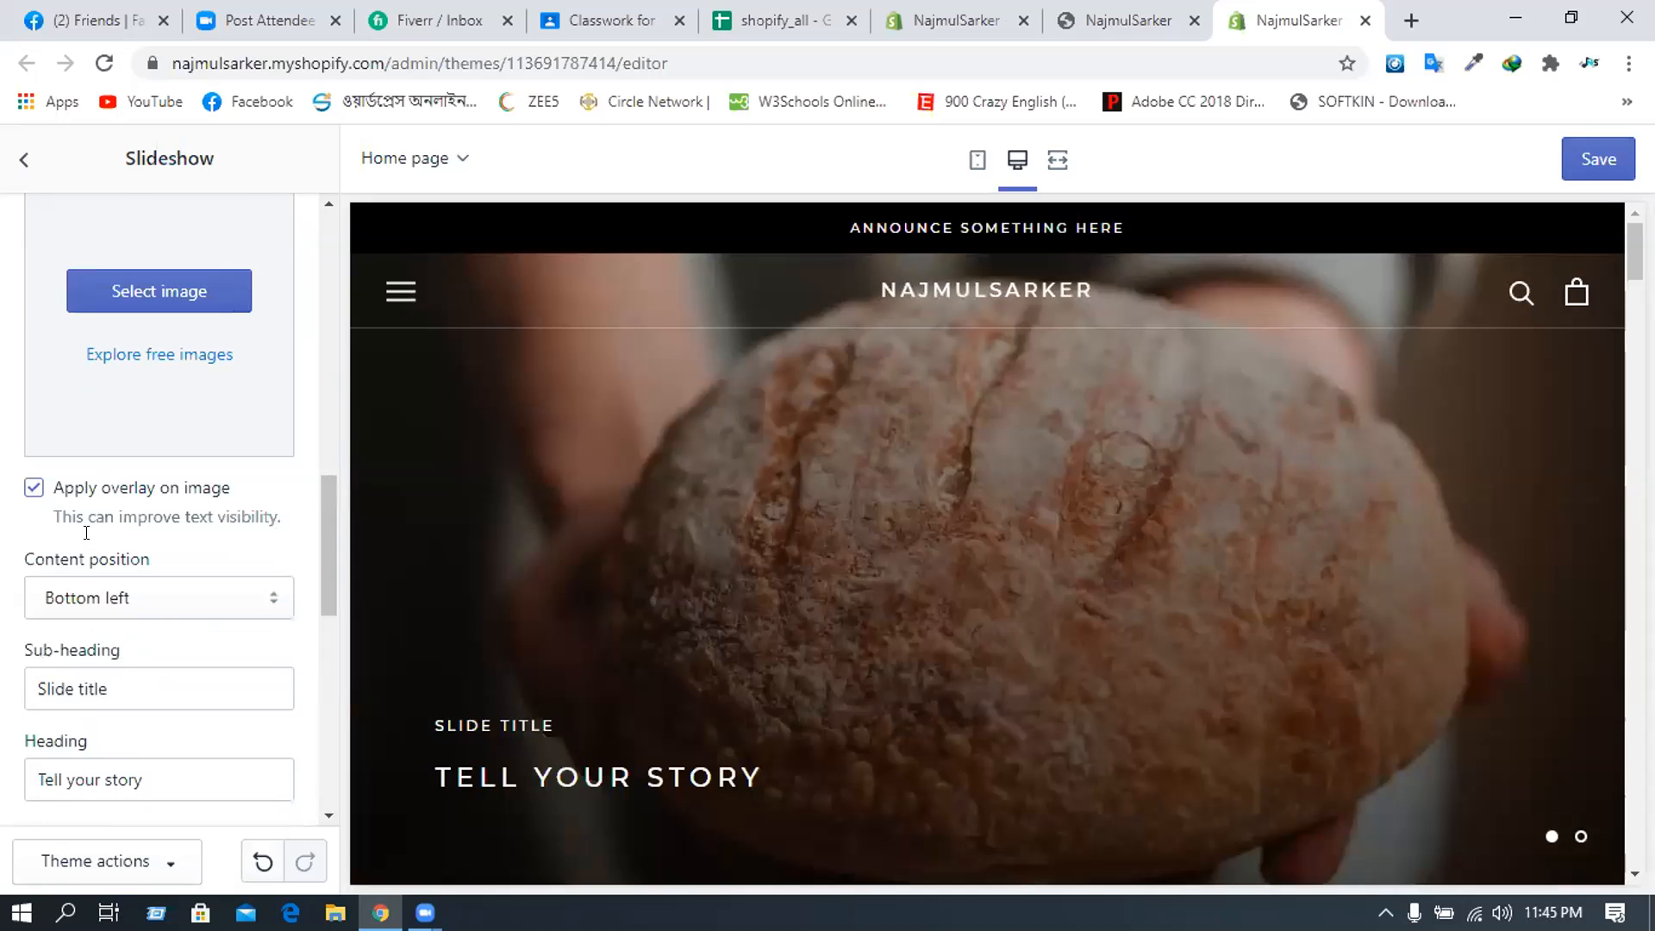
pyautogui.scroll(-3, 89, 534)
pyautogui.click(114, 318)
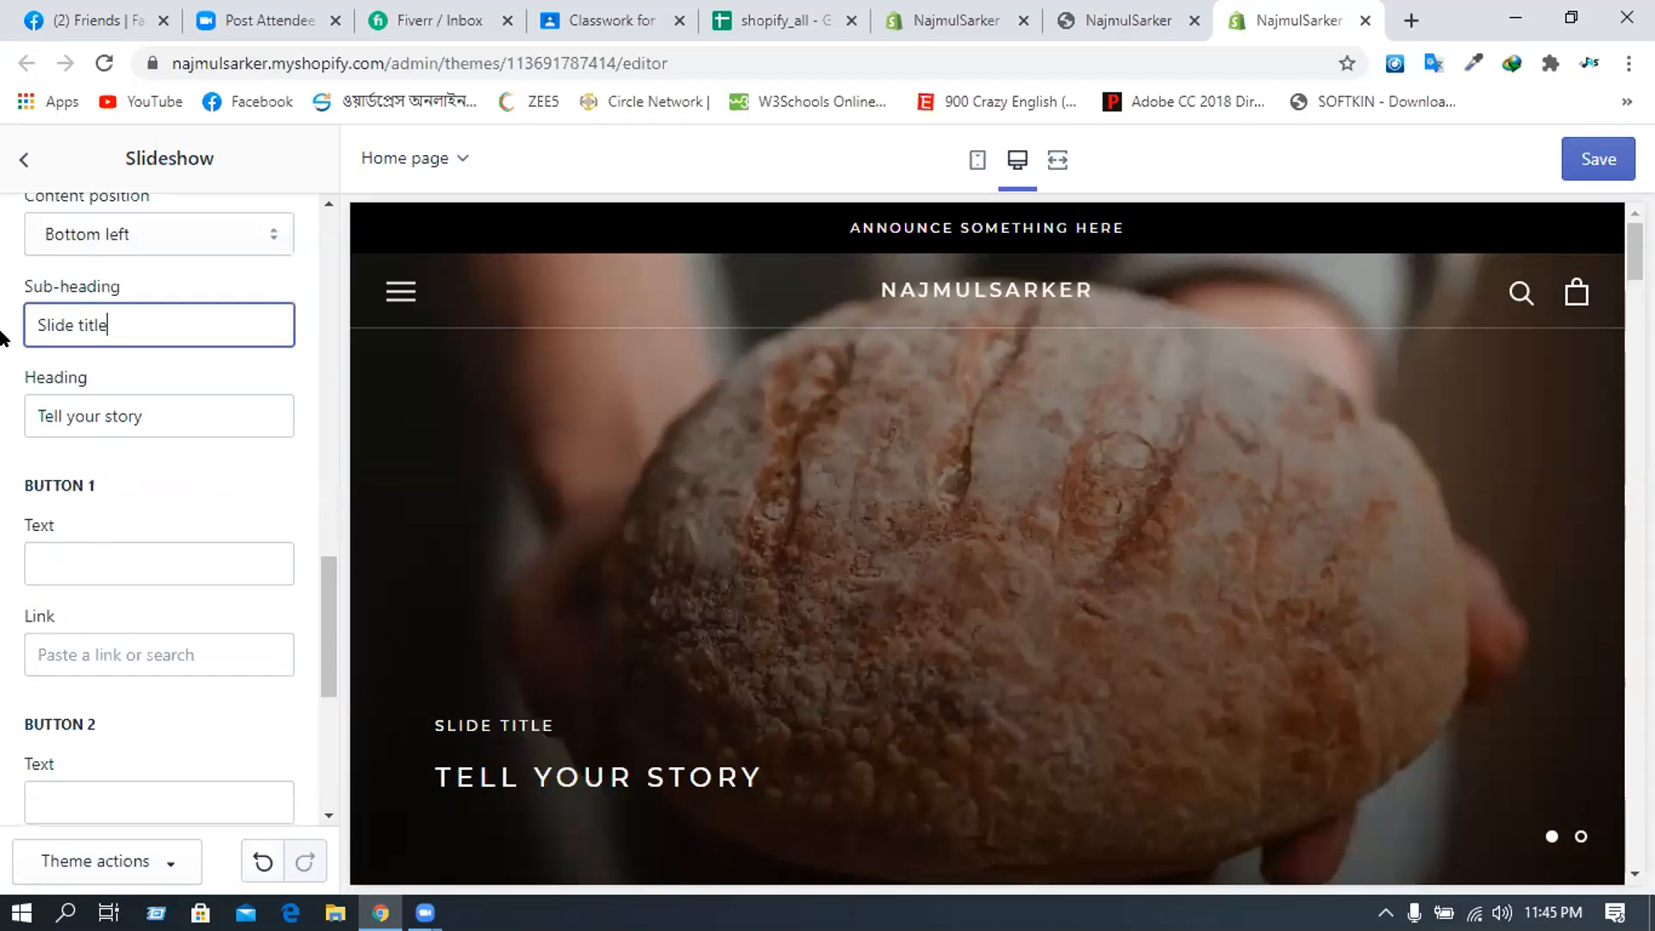
pyautogui.hotkey('ctrl', 'a')
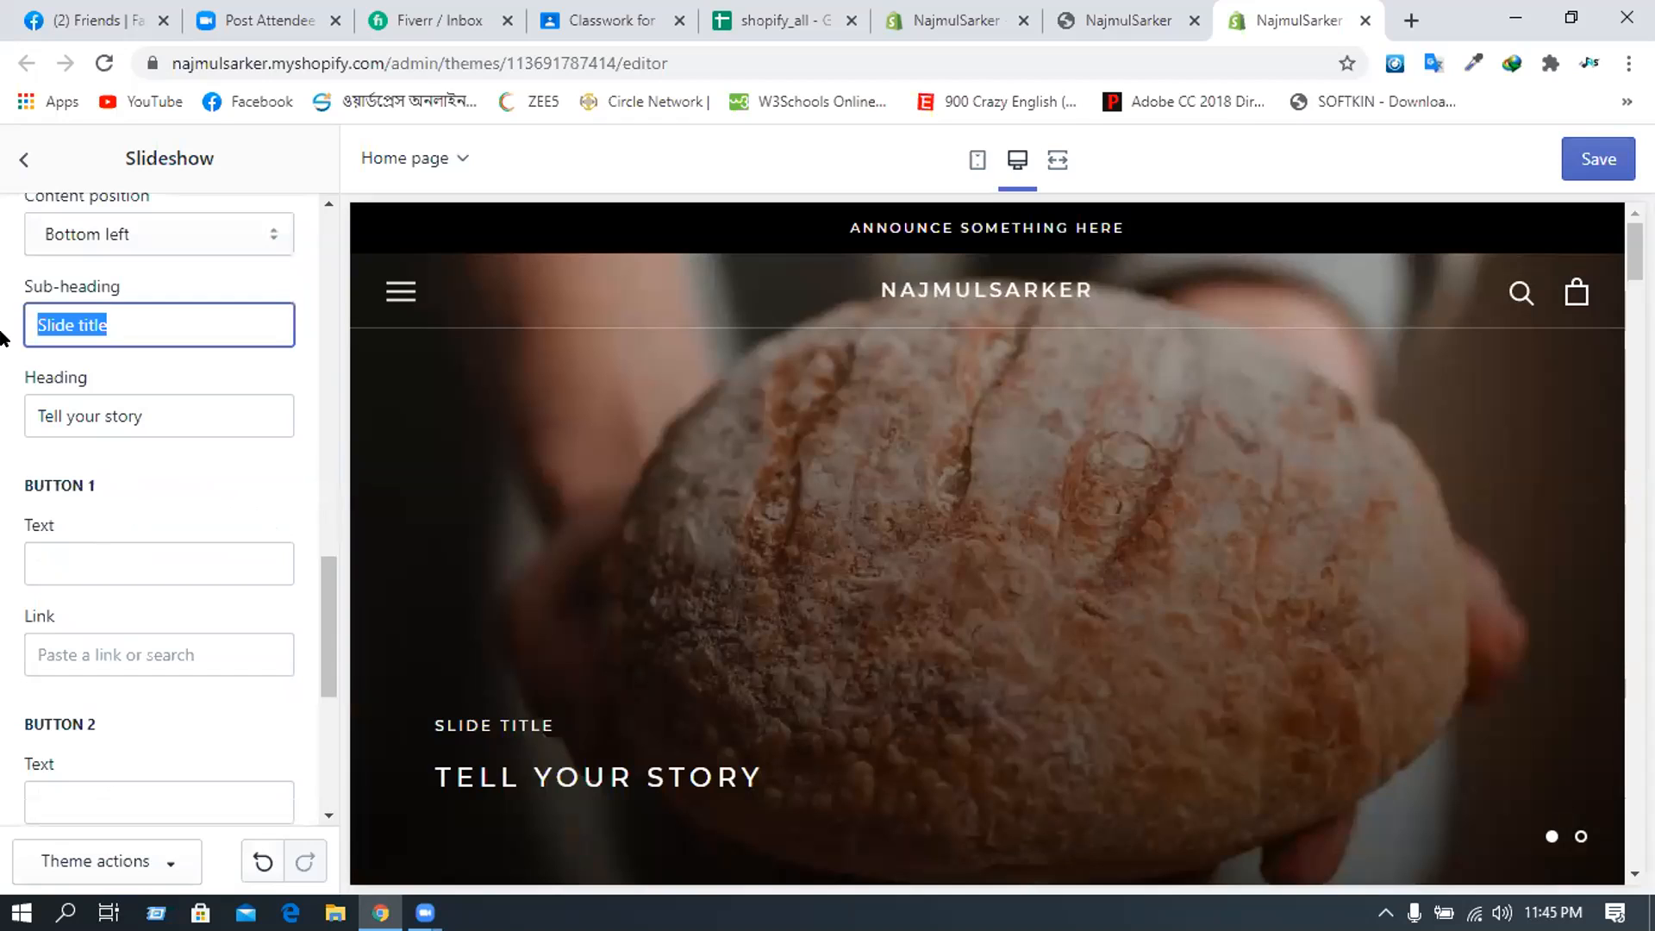
pyautogui.write('W')
pyautogui.press('BackSpace')
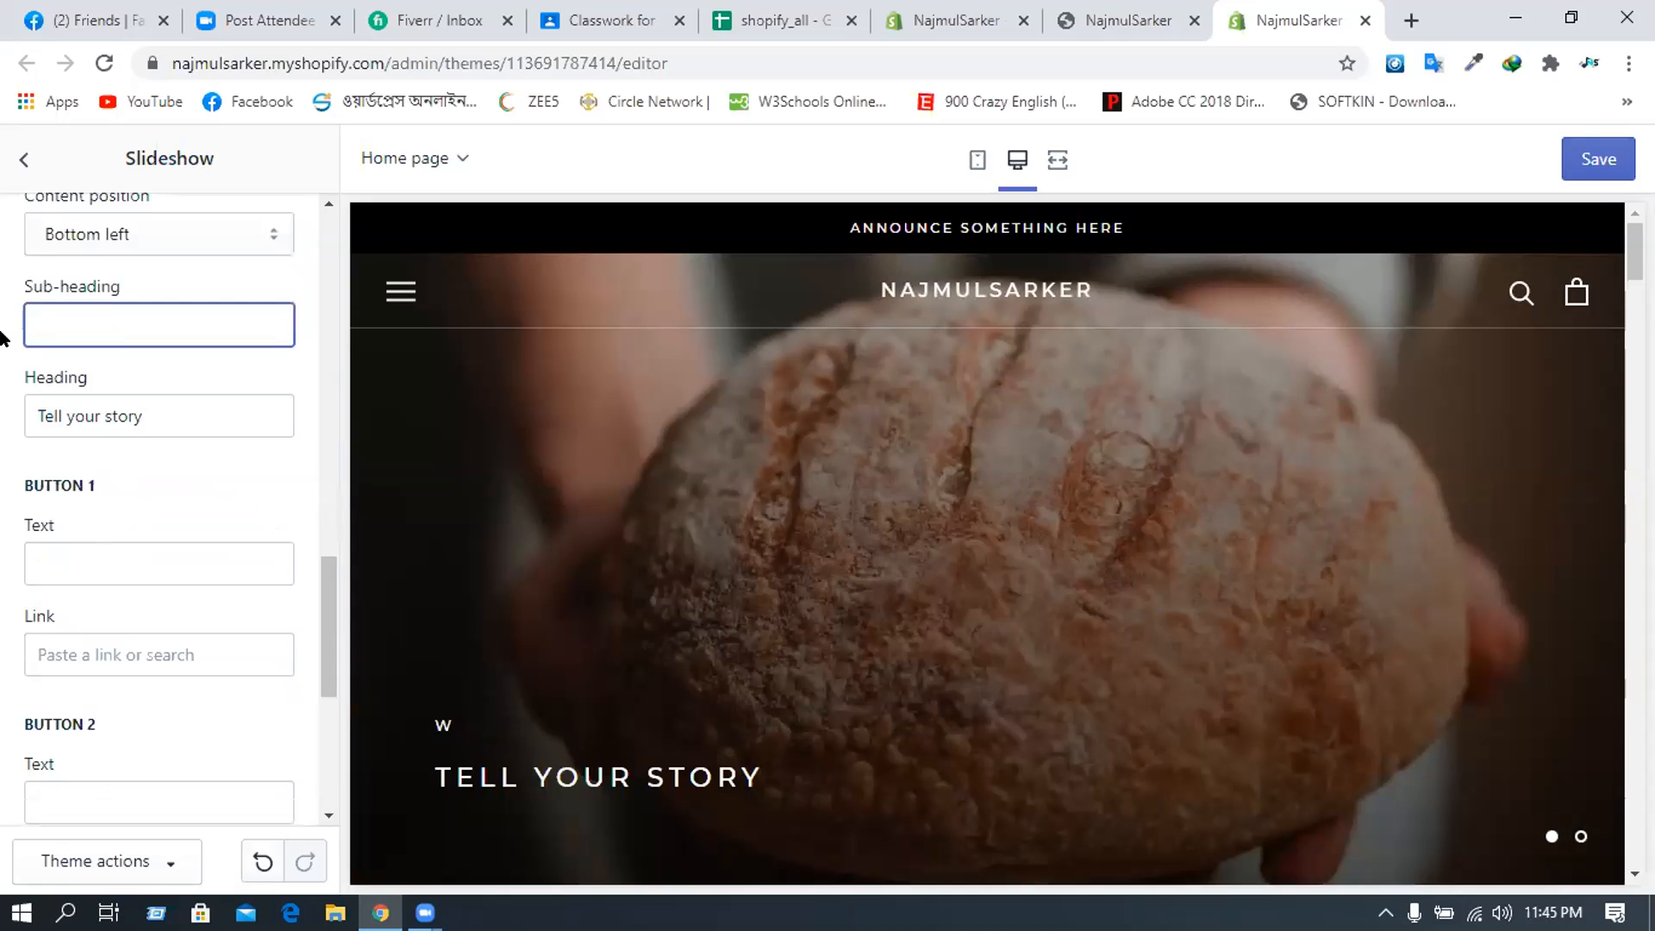
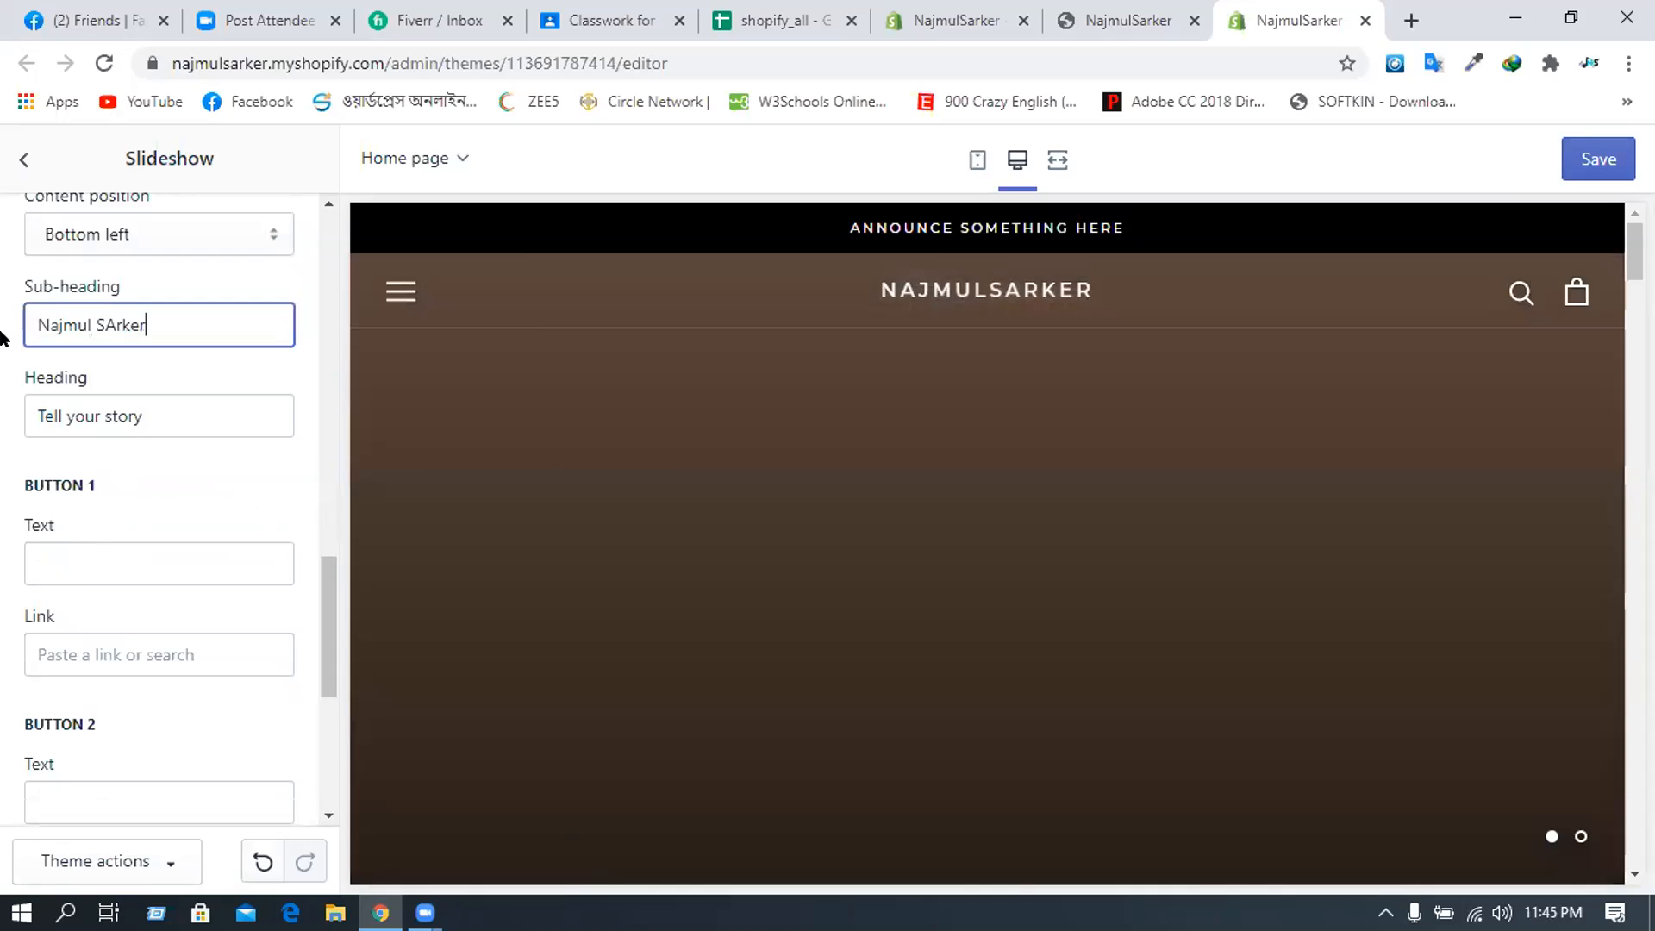
pyautogui.write('arker')
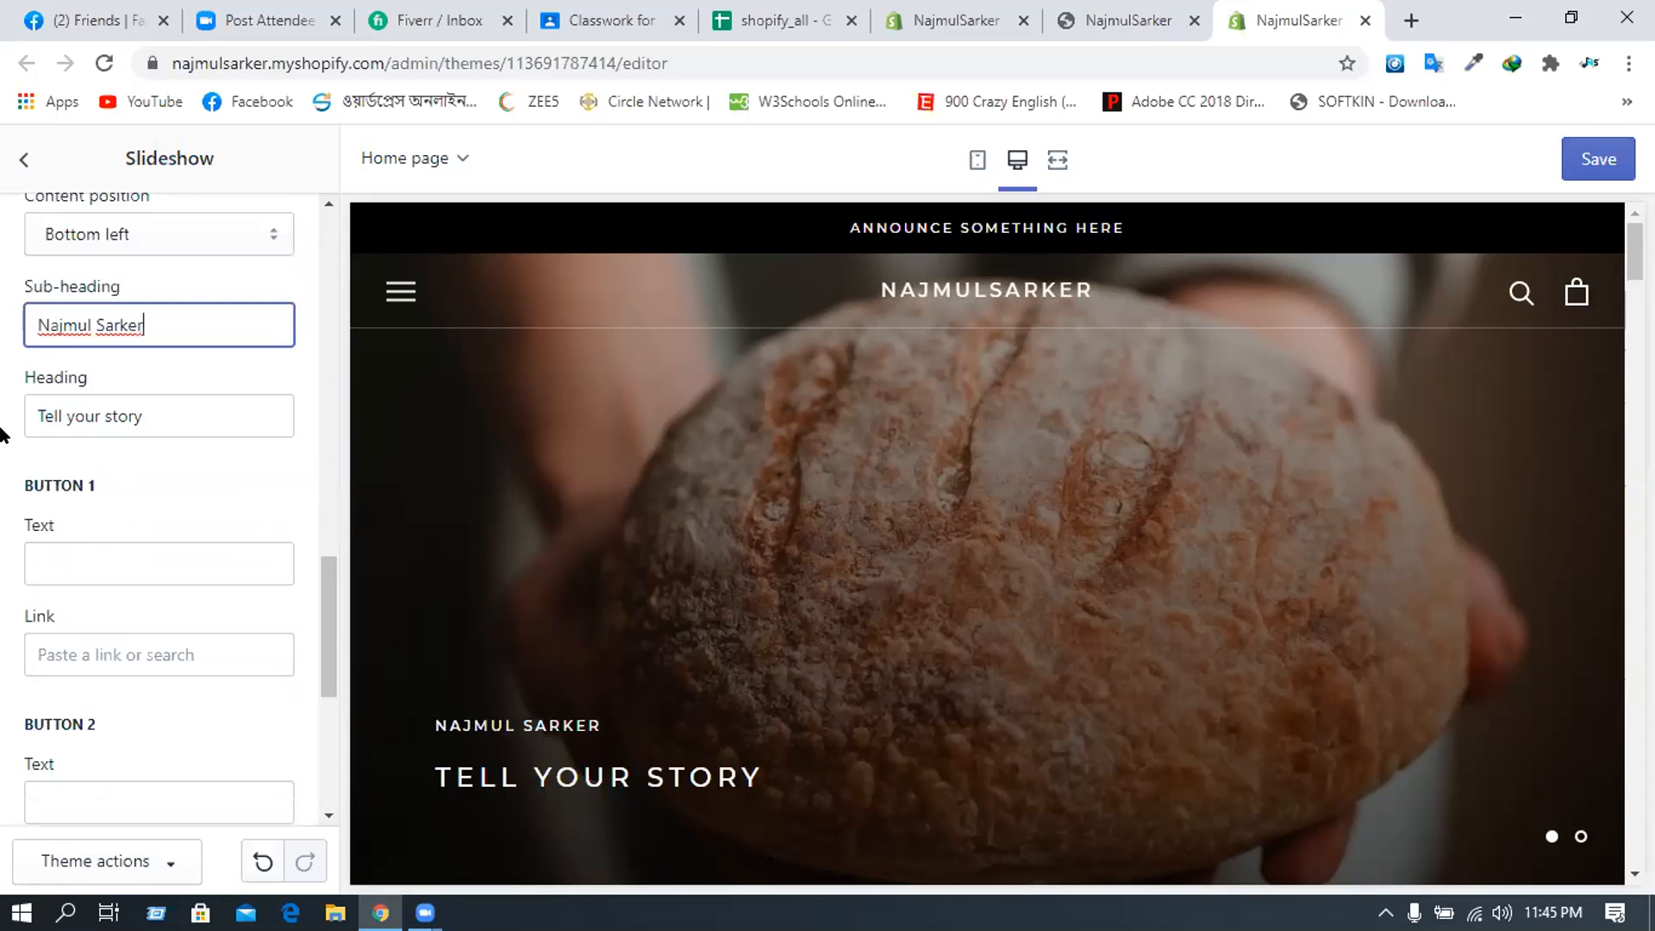
# - Set the slide's heading to 'Best Online Store'
pyautogui.press('Tab')
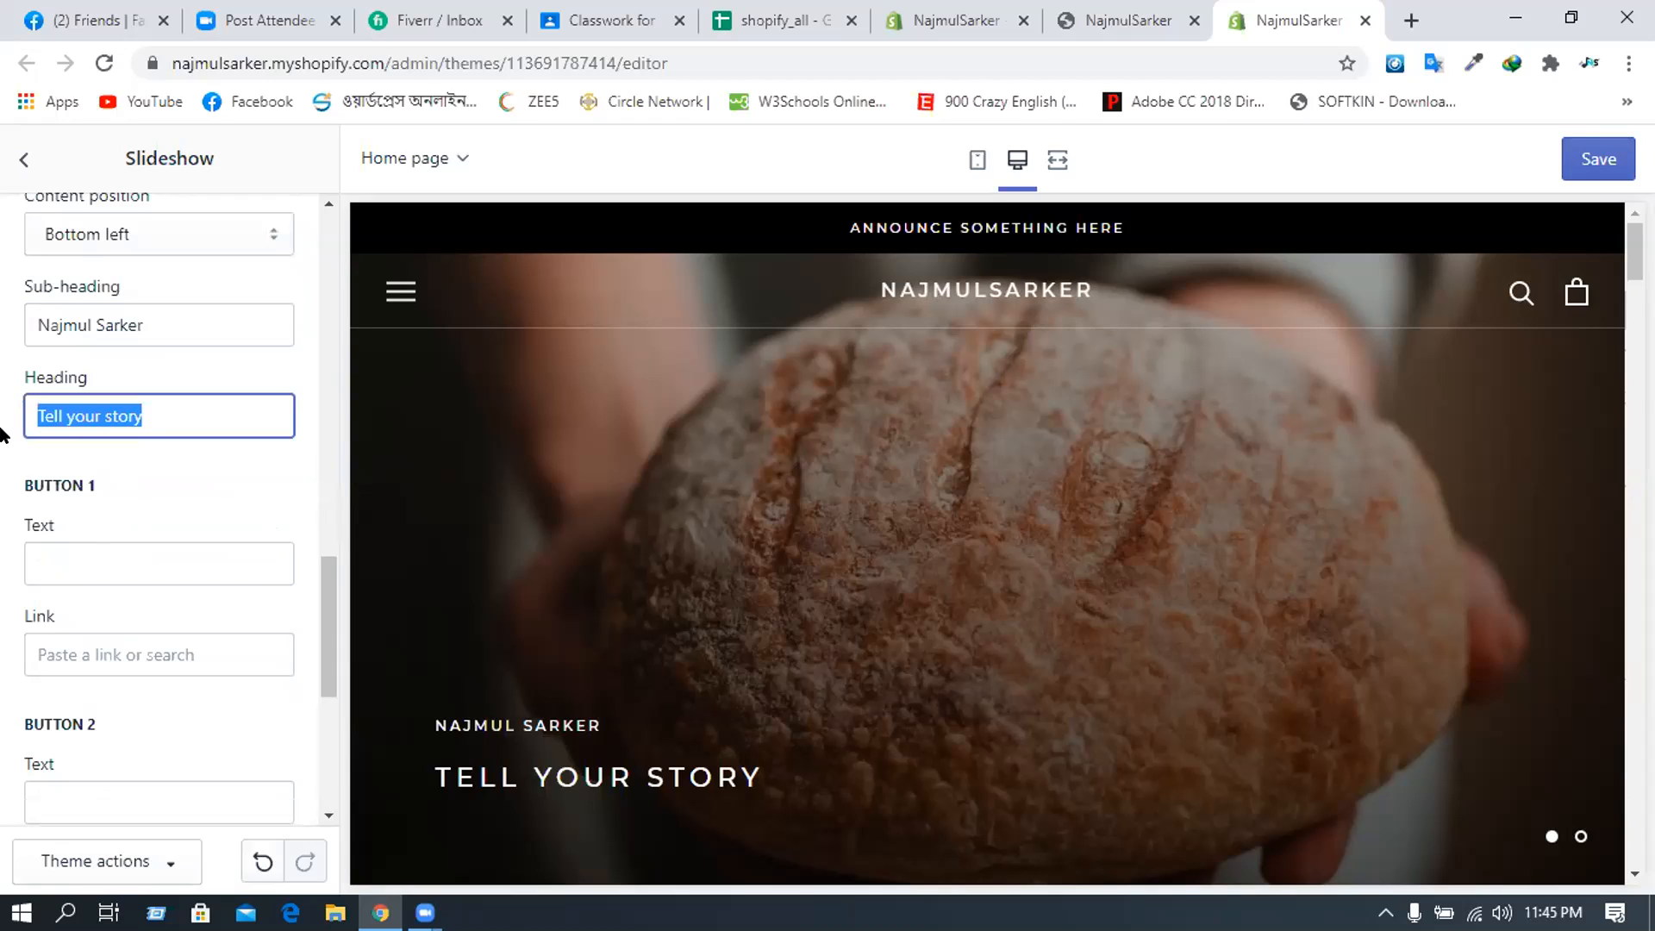
pyautogui.write('Wel')
pyautogui.press('BackSpace')
pyautogui.press('BackSpace')
pyautogui.press('BackSpace')
pyautogui.write('Be')
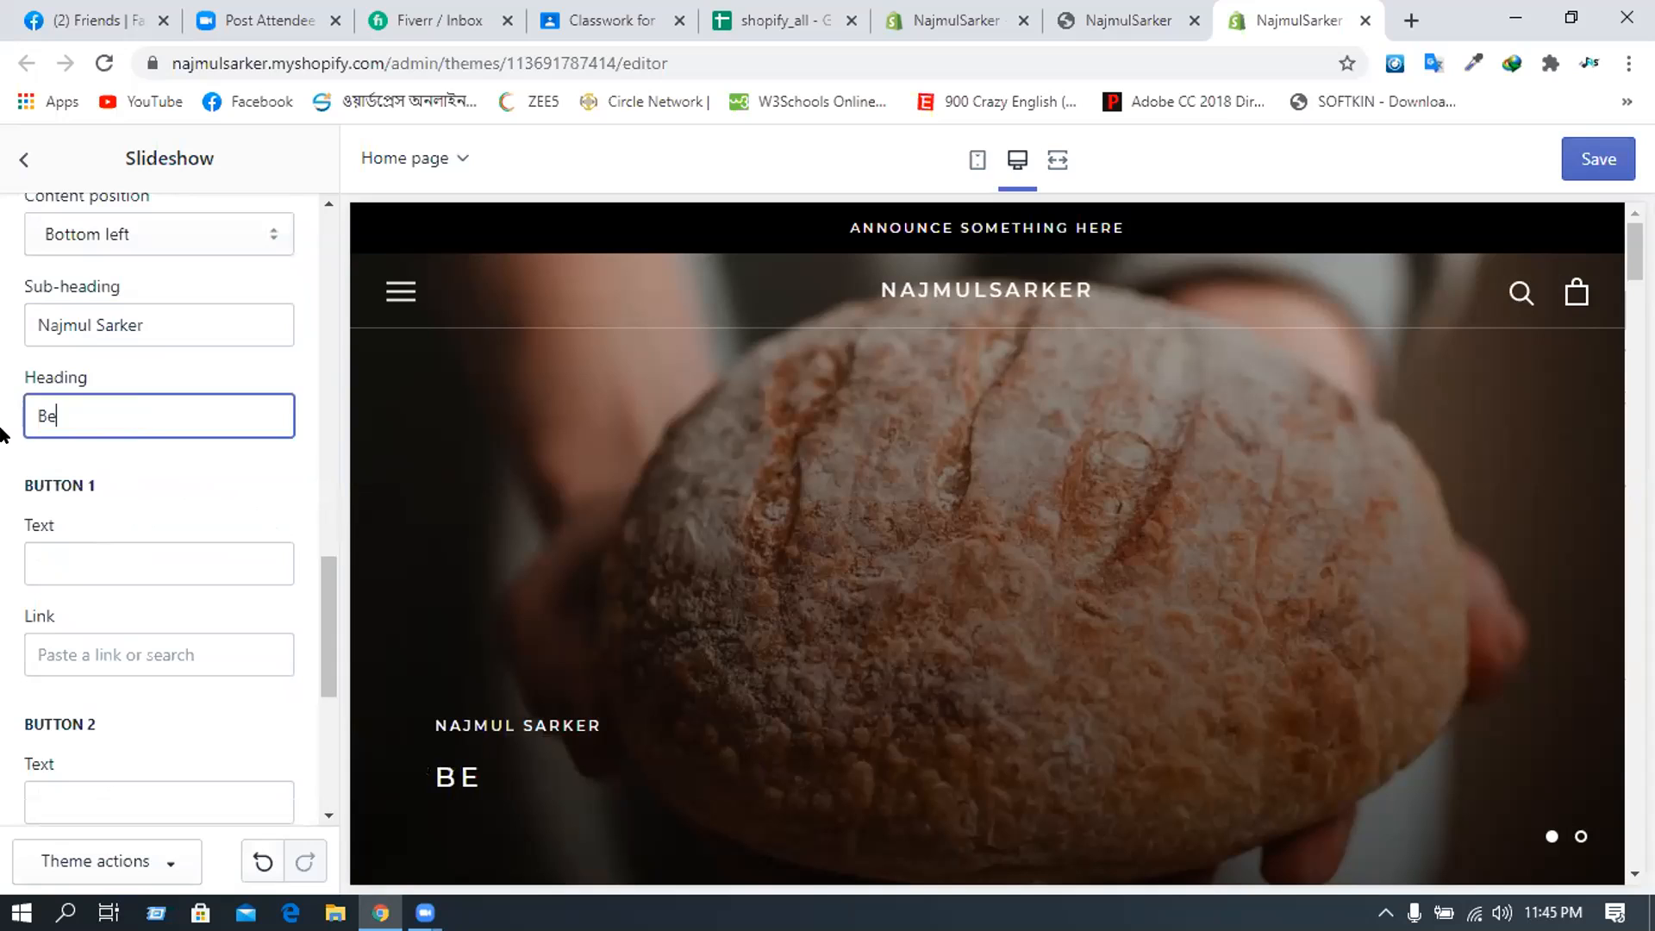
pyautogui.write('st Online')
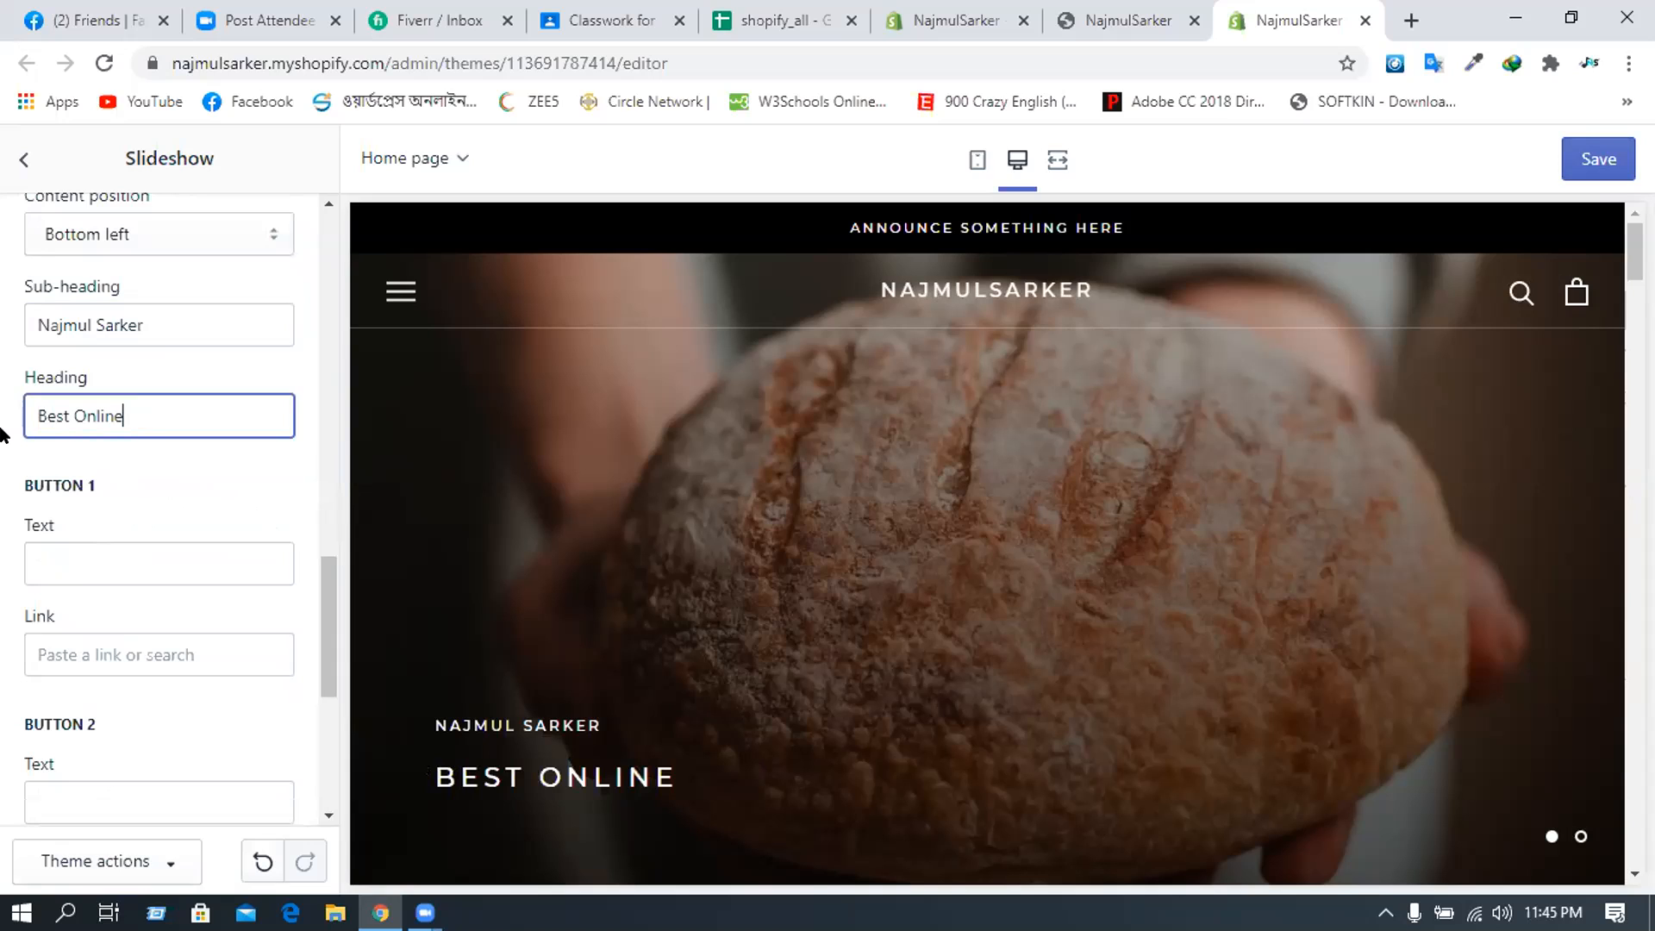
pyautogui.write(' Storm')
pyautogui.press('BackSpace')
pyautogui.press('BackSpace')
pyautogui.press('BackSpace')
pyautogui.write('roe')
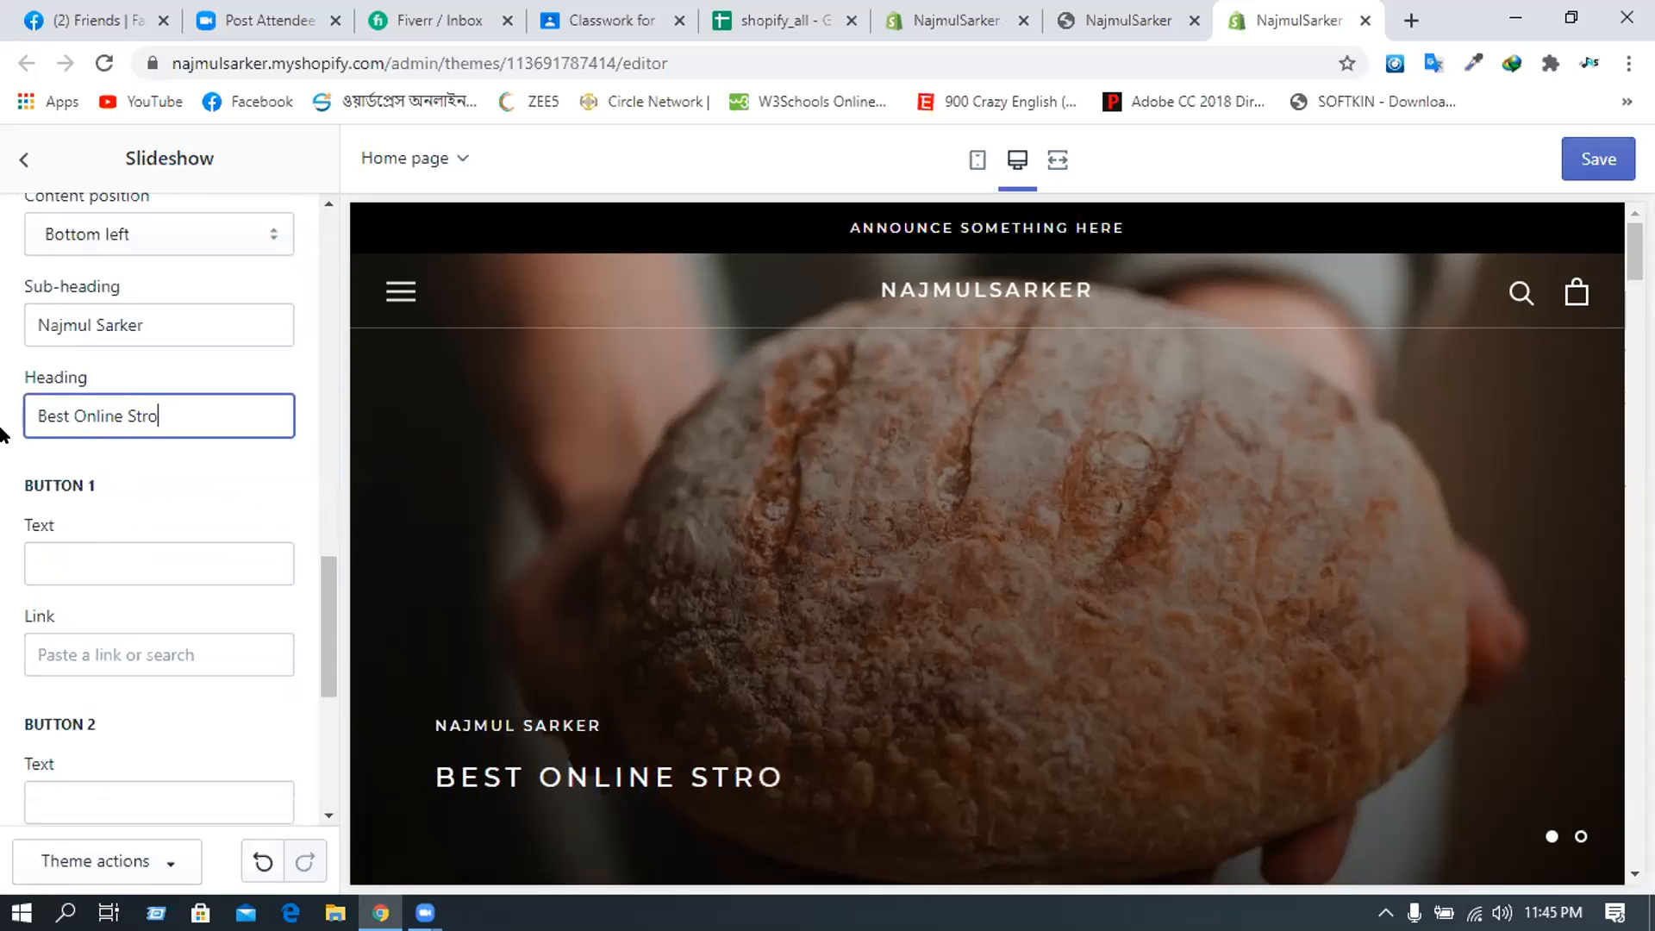
pyautogui.press('BackSpace')
pyautogui.press('BackSpace')
pyautogui.press('BackSpace')
pyautogui.write('ore')
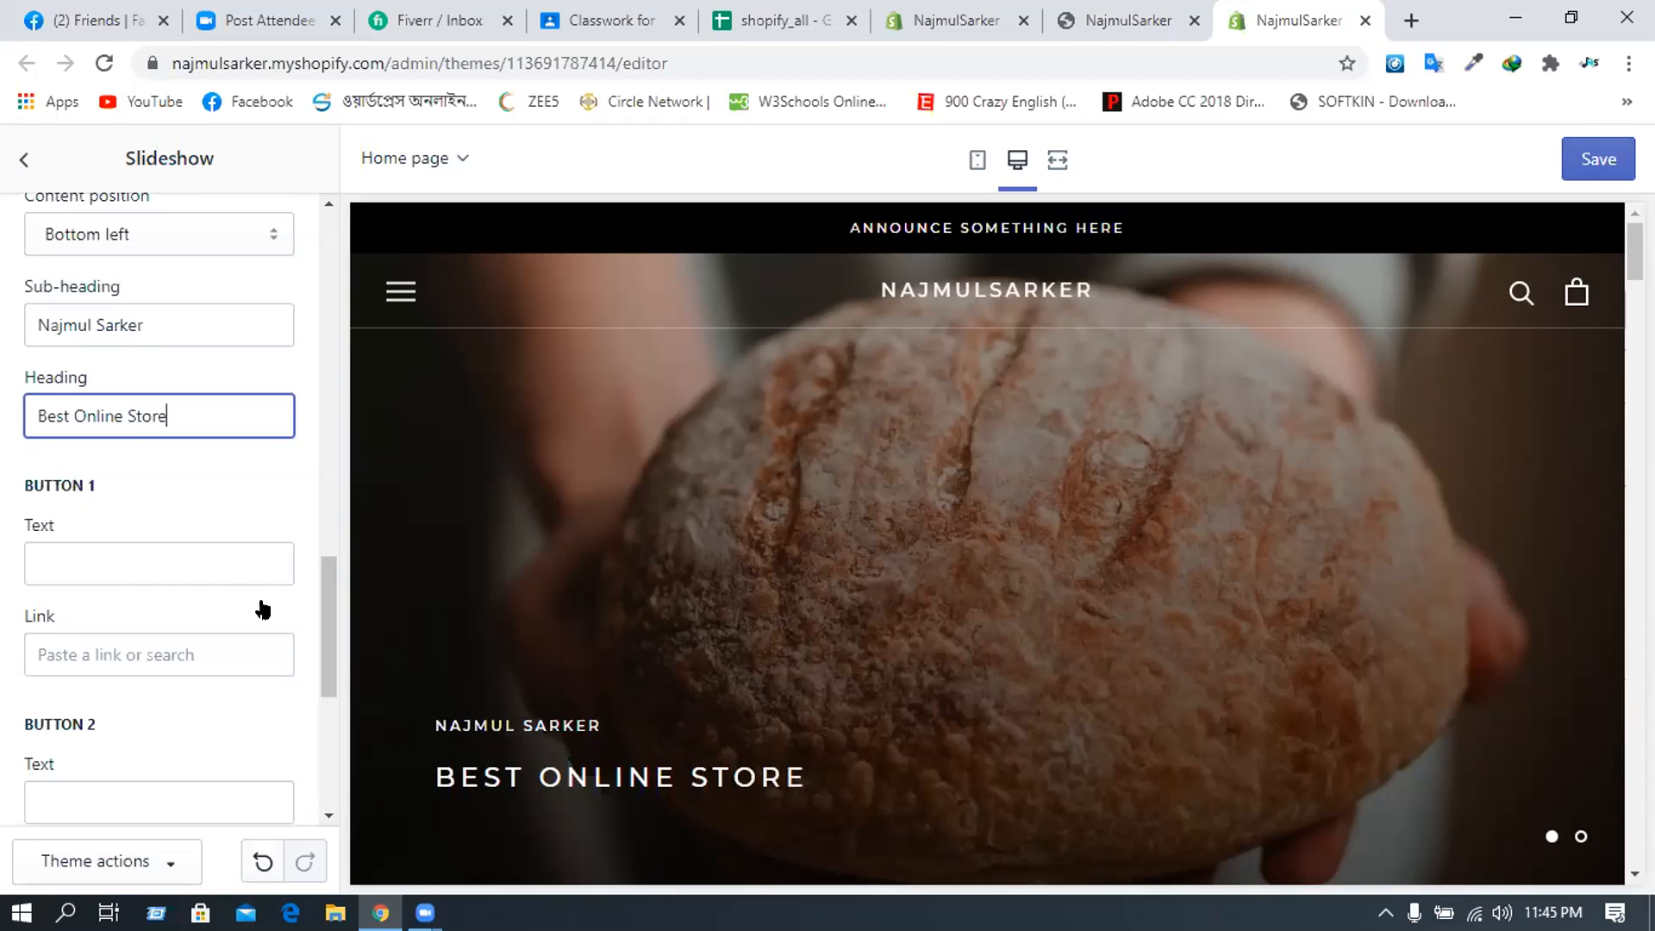
# - Label Button 1 'Shop Now' and link it to Products > All Products
pyautogui.click(73, 571)
pyautogui.write('Shop Now')
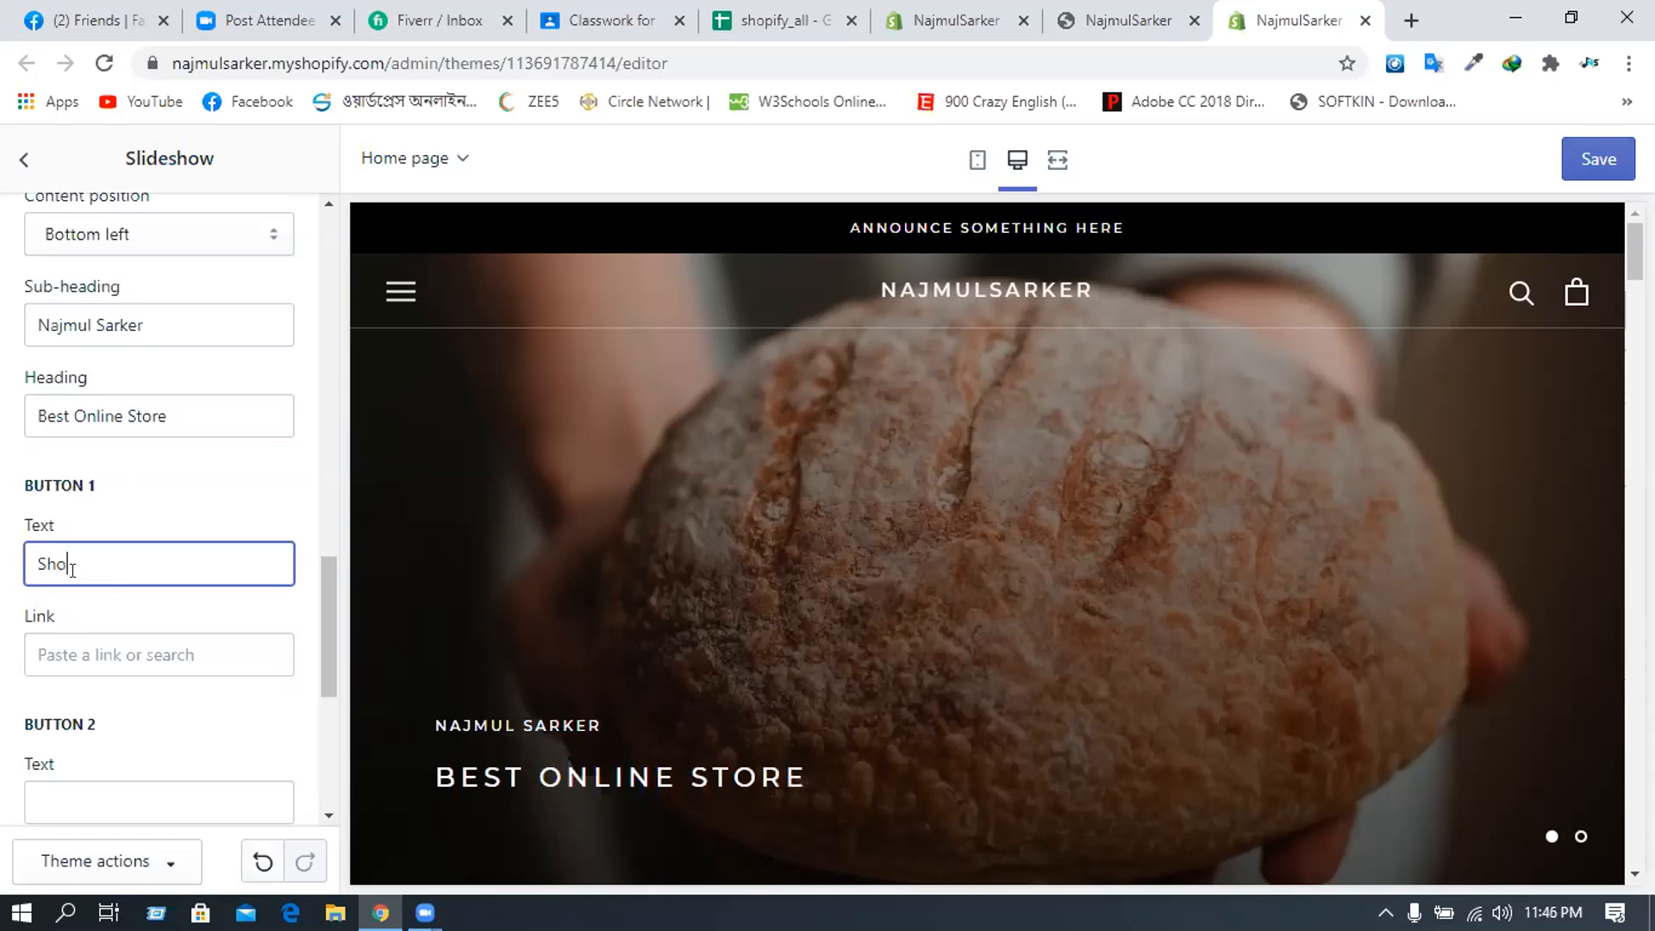
pyautogui.scroll(-3, 127, 408)
pyautogui.click(127, 411)
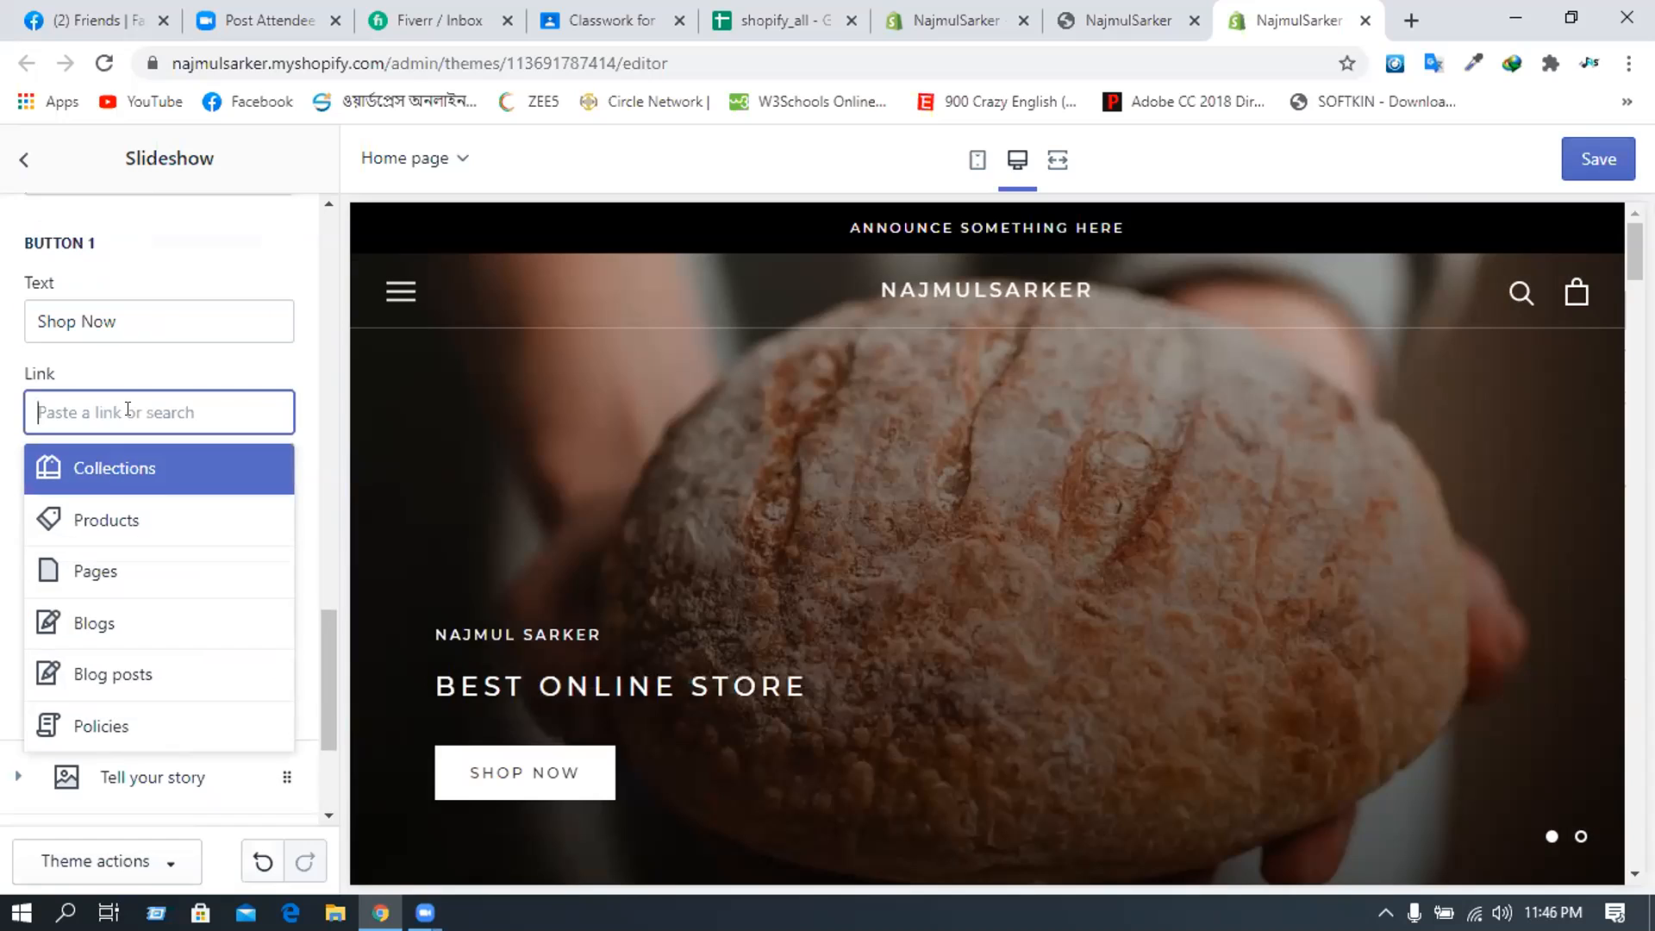
pyautogui.click(107, 517)
pyautogui.click(56, 538)
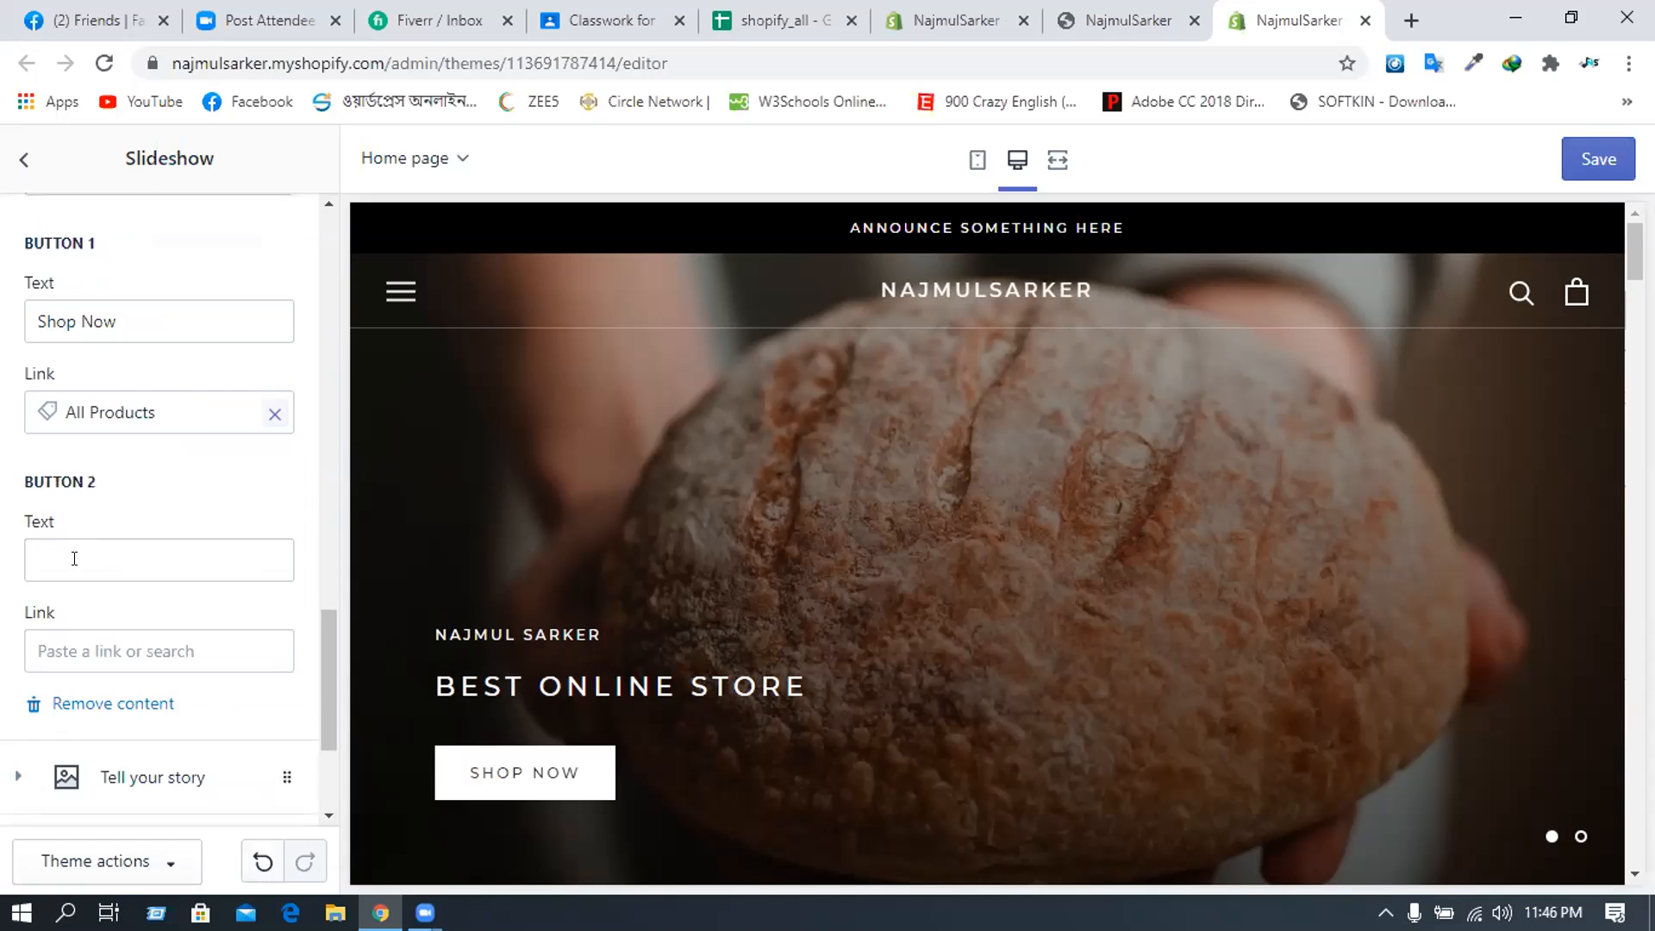
pyautogui.scroll(-2, 81, 569)
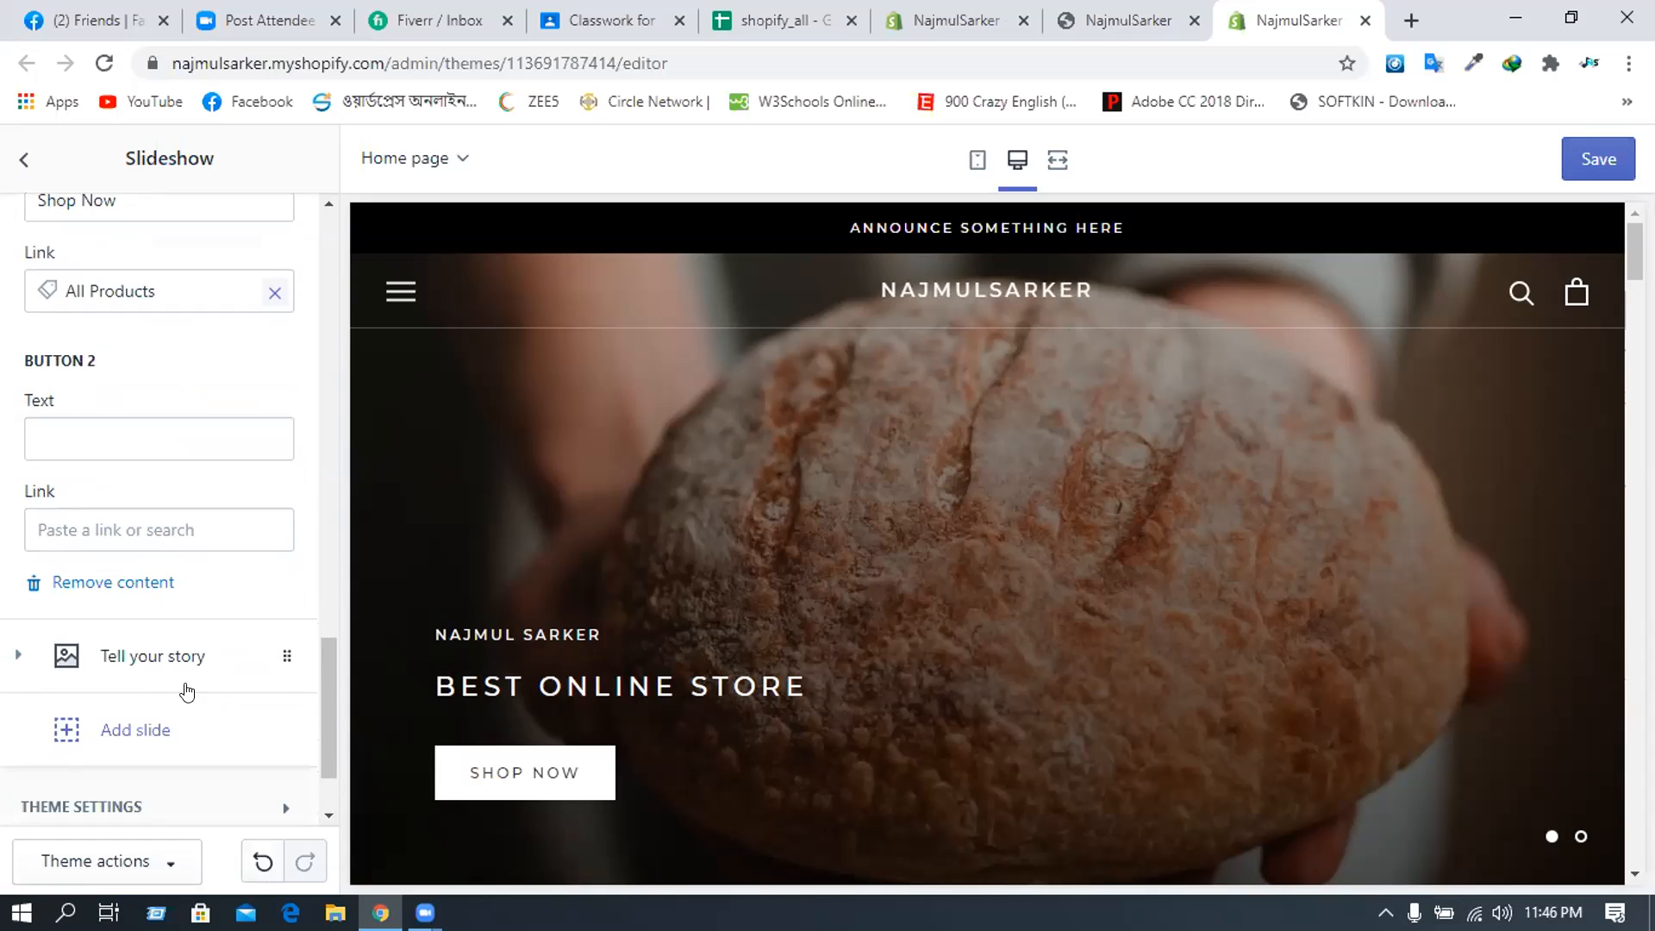
pyautogui.scroll(-2, 167, 666)
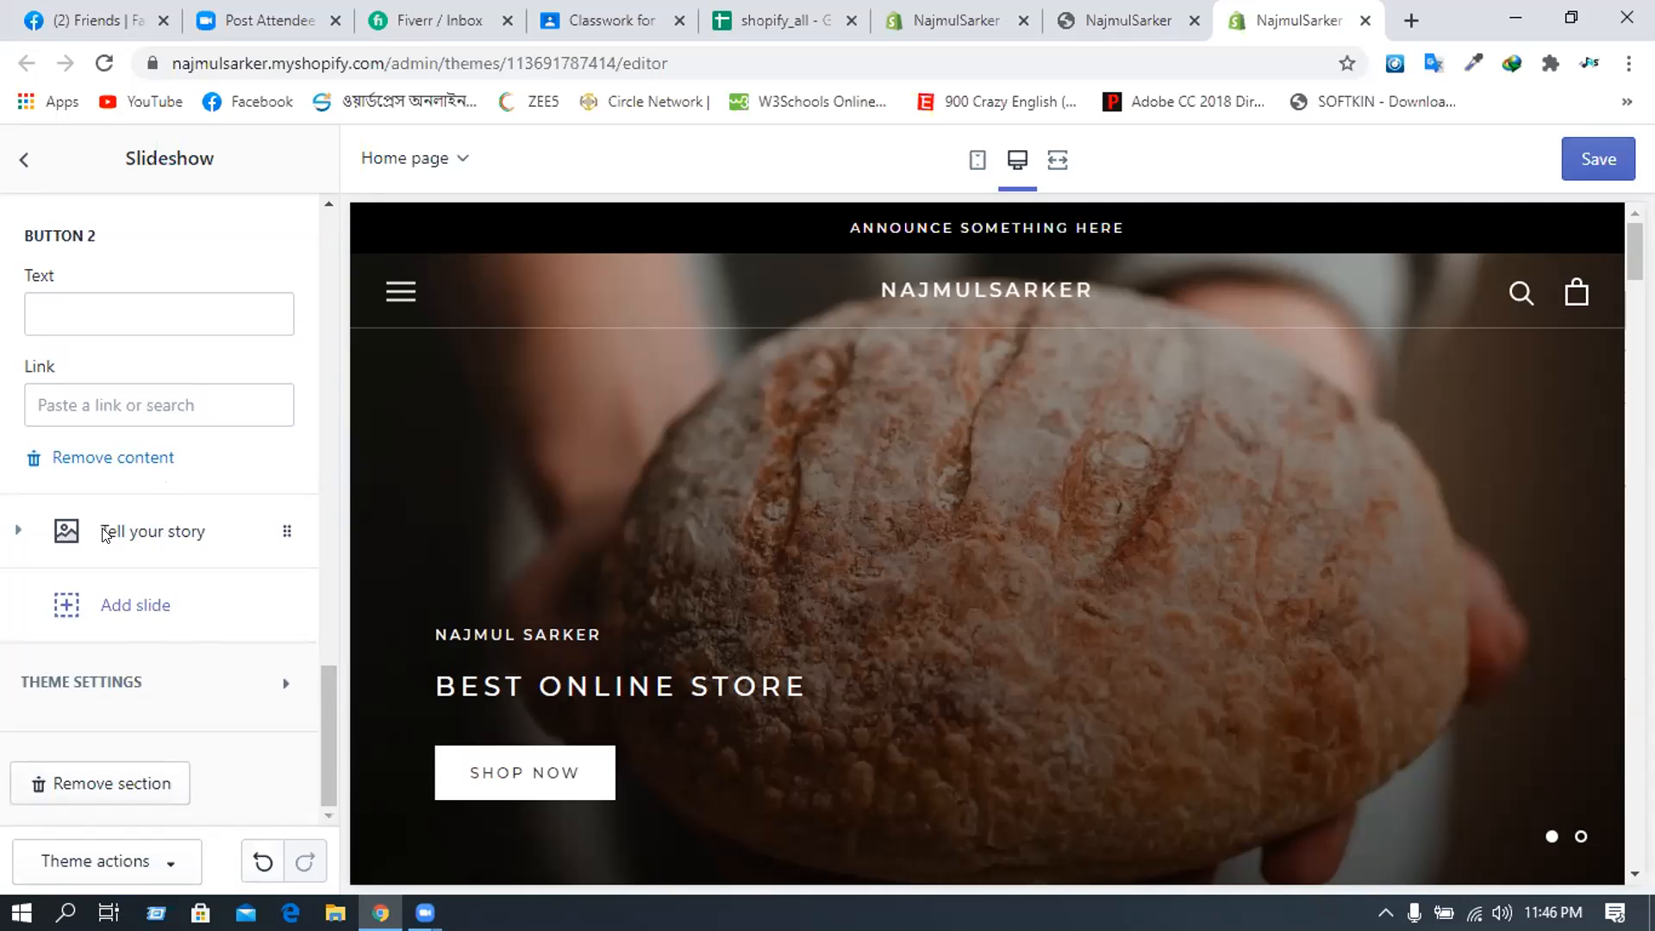
# - Give the second slide the macaron cup photo from the Home Baking free images
pyautogui.click(112, 504)
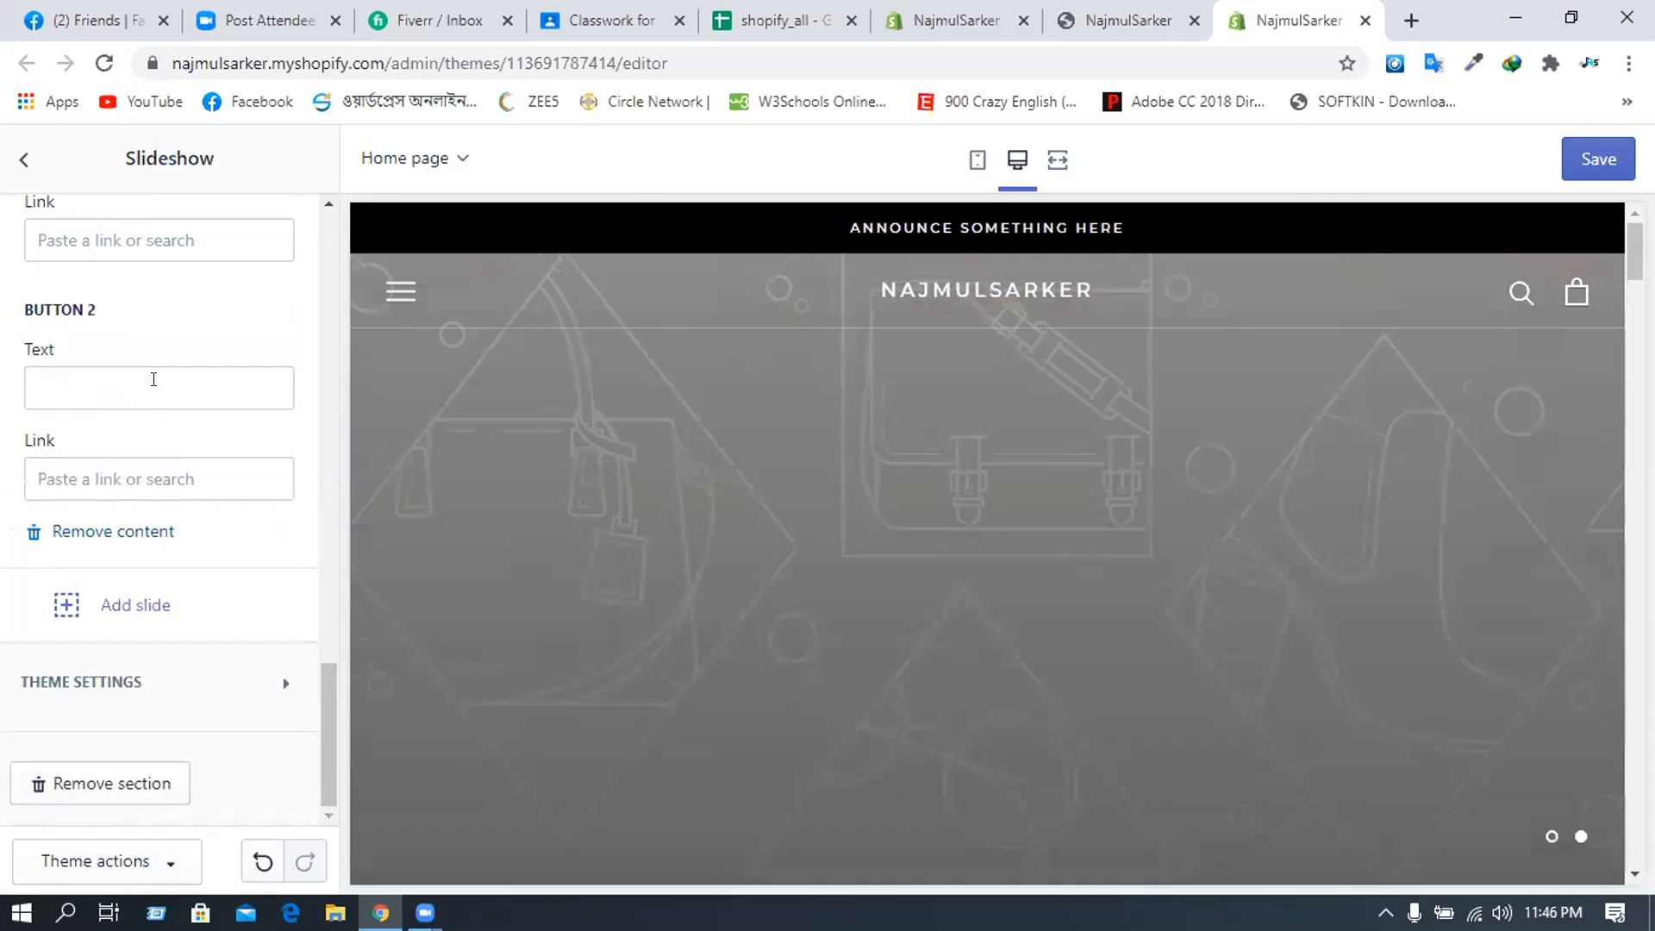
pyautogui.scroll(3, 129, 485)
pyautogui.click(133, 483)
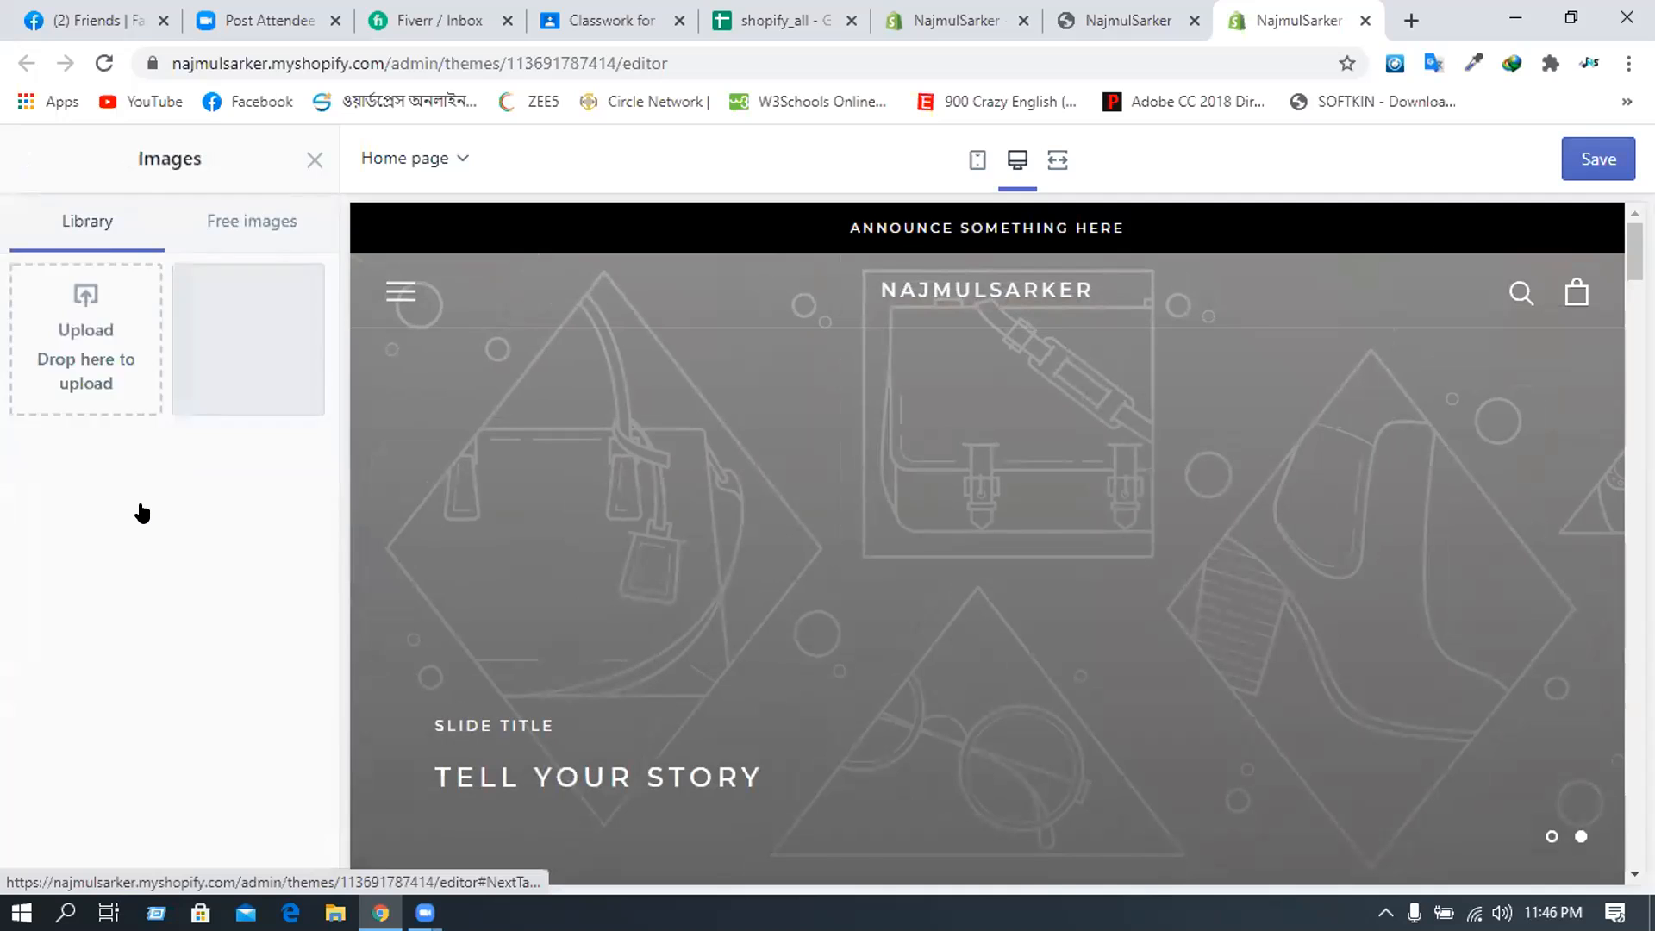
pyautogui.scroll(-8, 140, 515)
pyautogui.scroll(2, 141, 565)
pyautogui.click(184, 631)
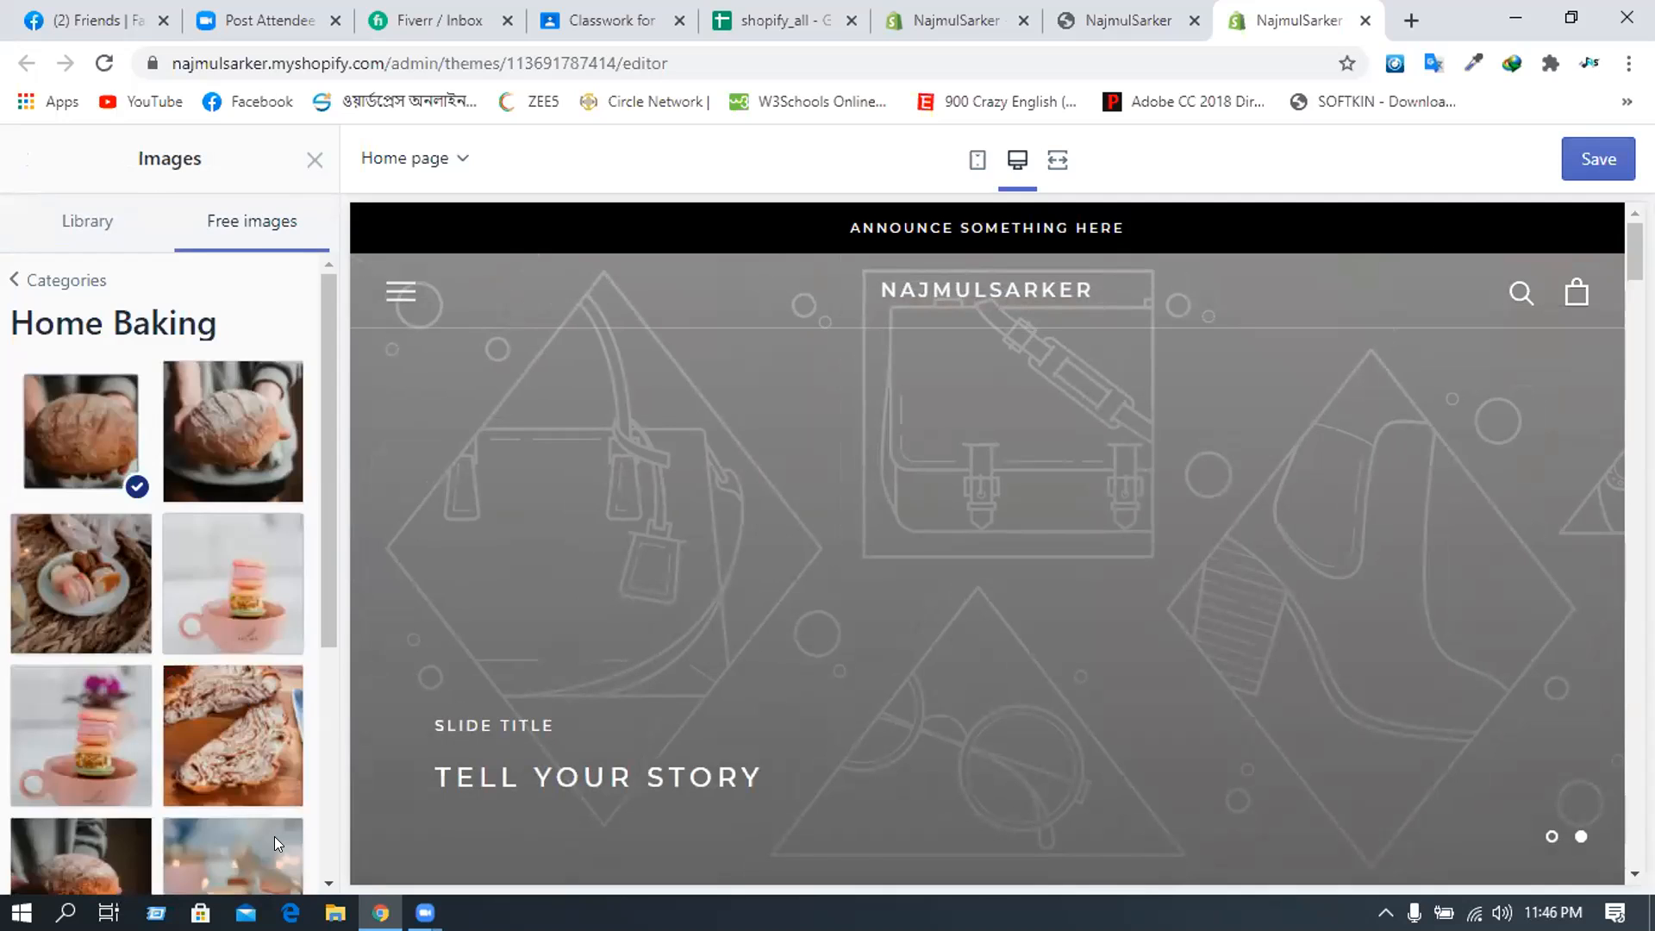
pyautogui.click(233, 584)
pyautogui.click(282, 854)
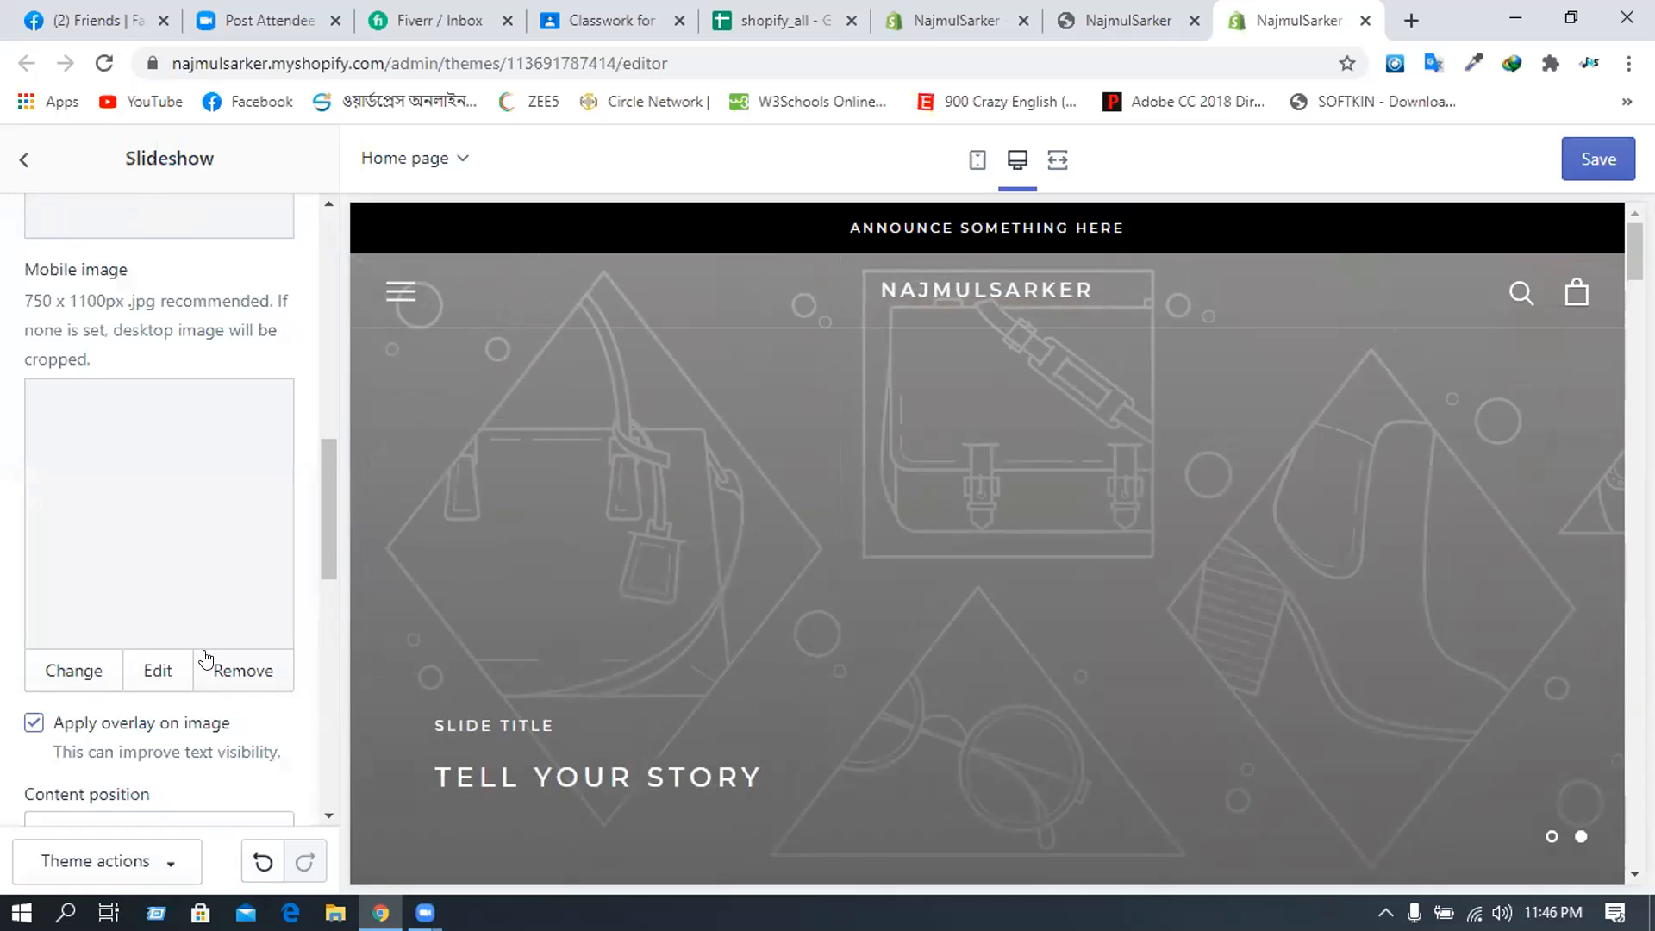
# - Scroll down past Apply overlay and Content position to the slide's text fields
pyautogui.scroll(3, 205, 660)
pyautogui.scroll(-1, 209, 601)
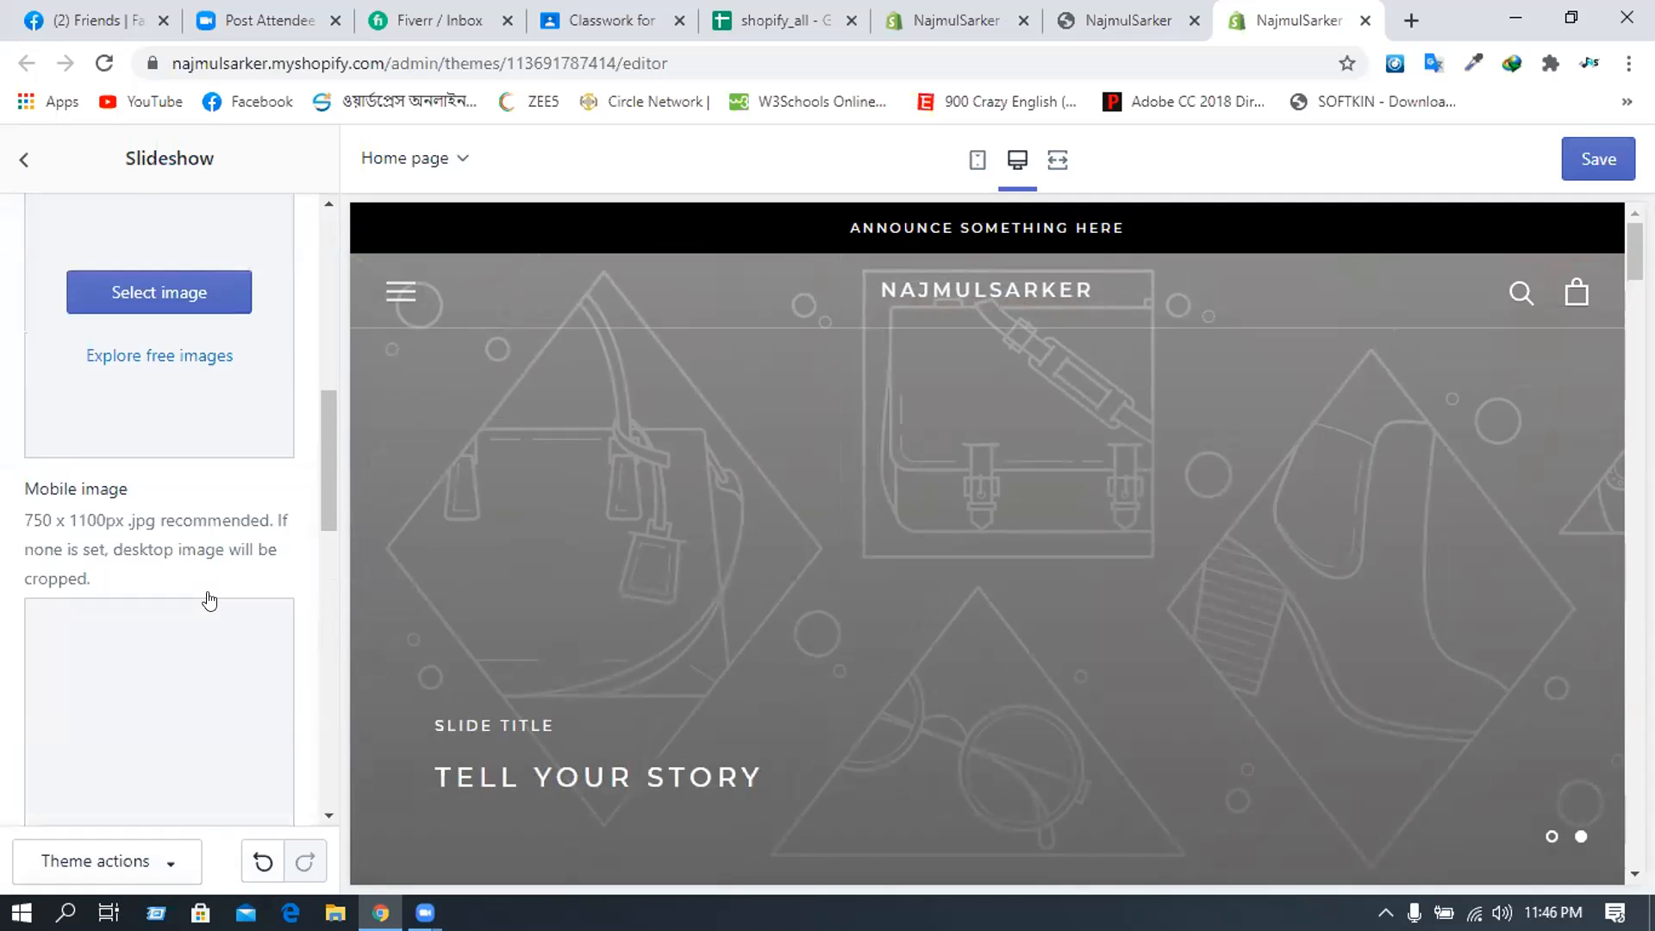
pyautogui.scroll(-2, 151, 513)
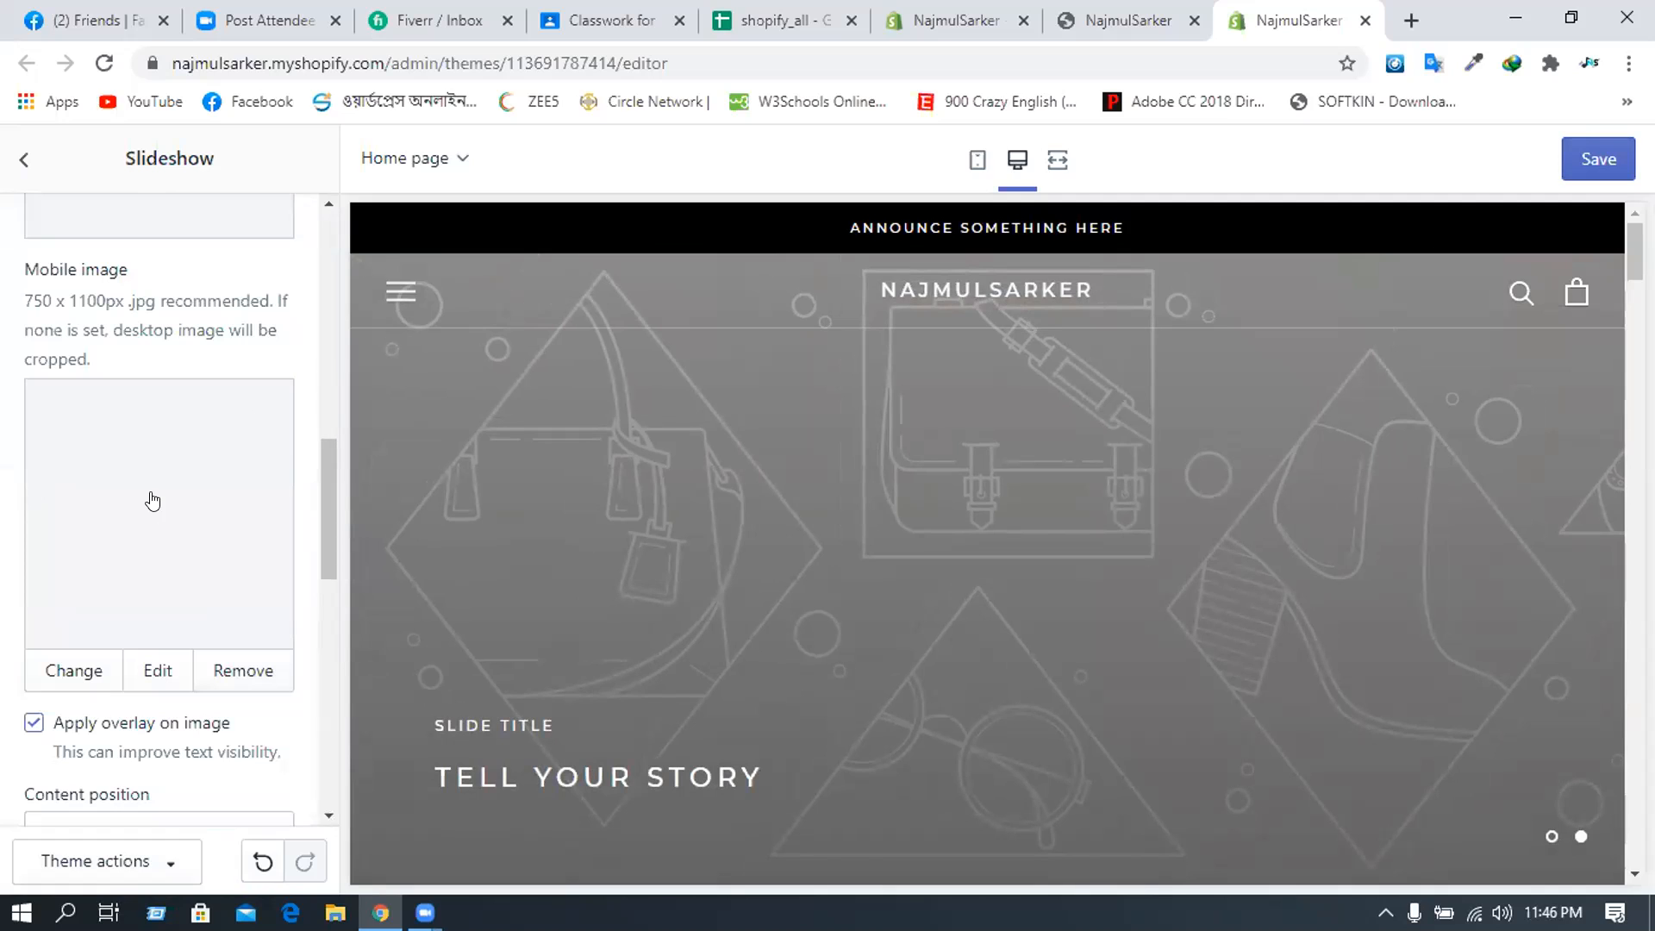
pyautogui.scroll(-2, 153, 501)
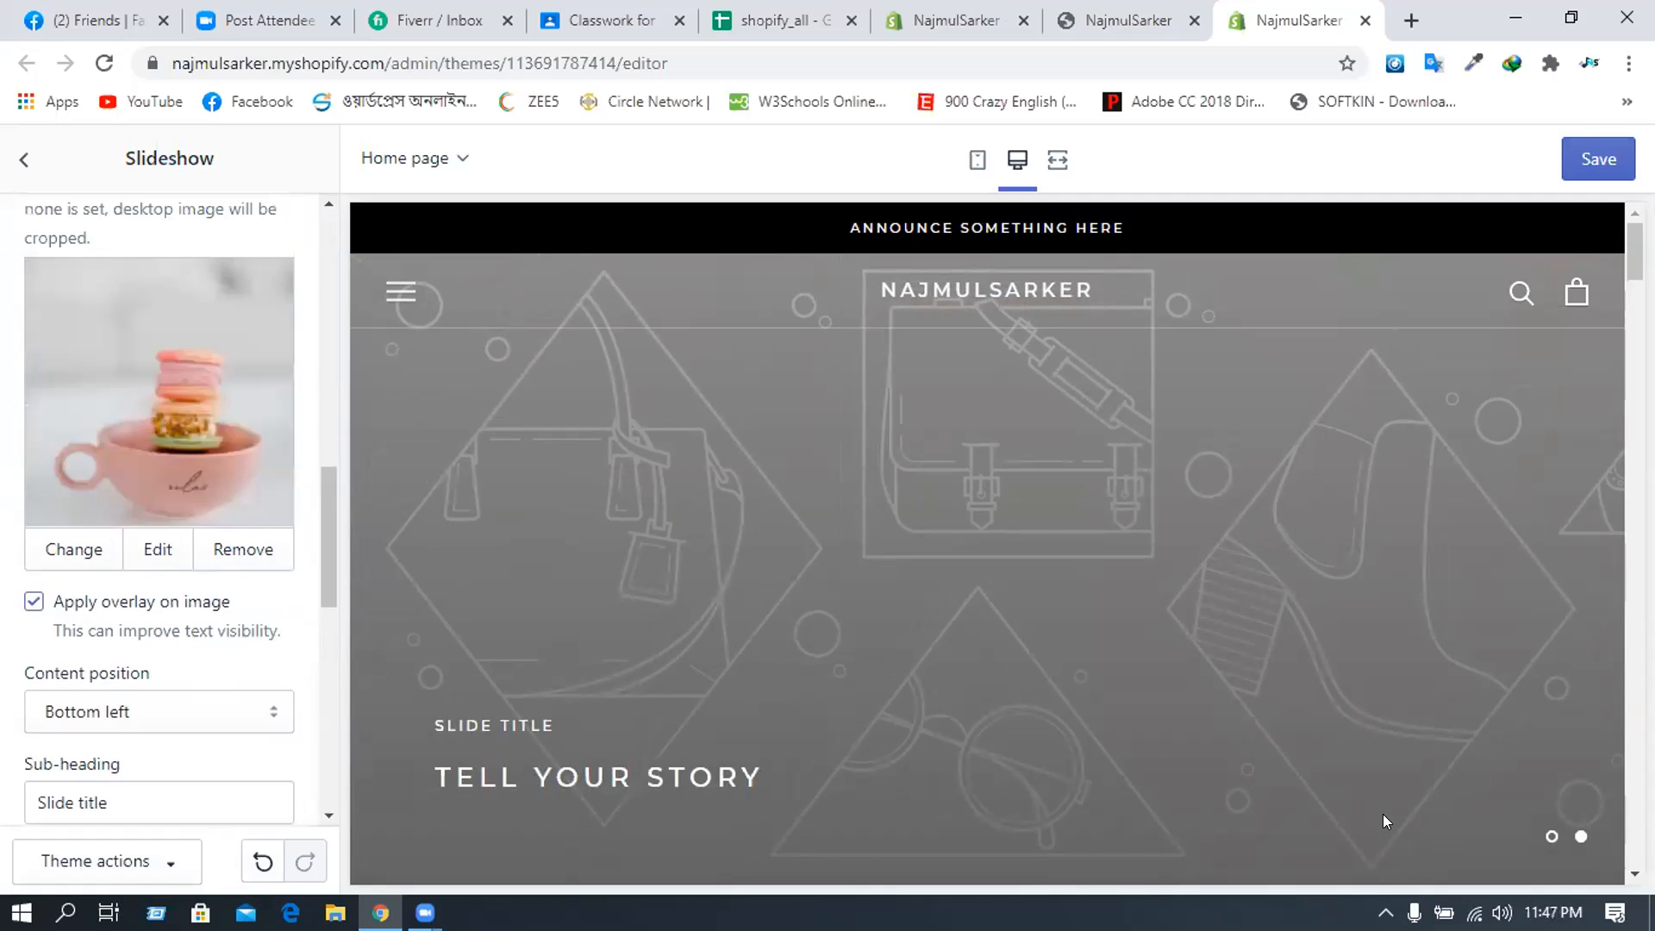
pyautogui.scroll(-3, 677, 690)
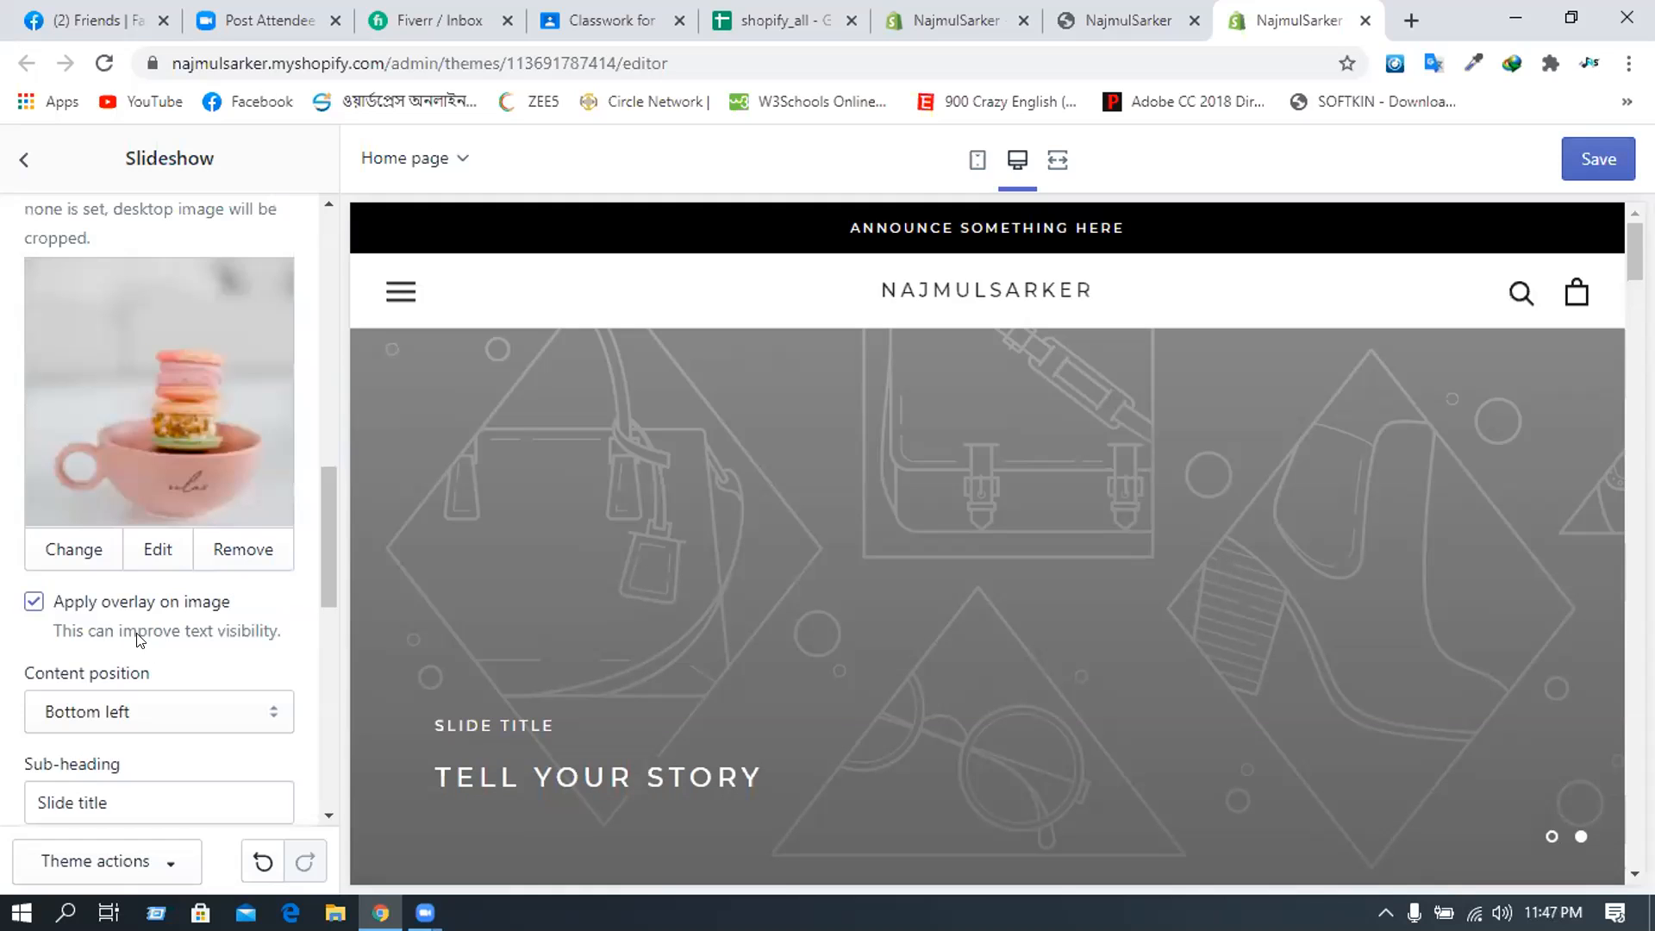
pyautogui.scroll(-1, 116, 591)
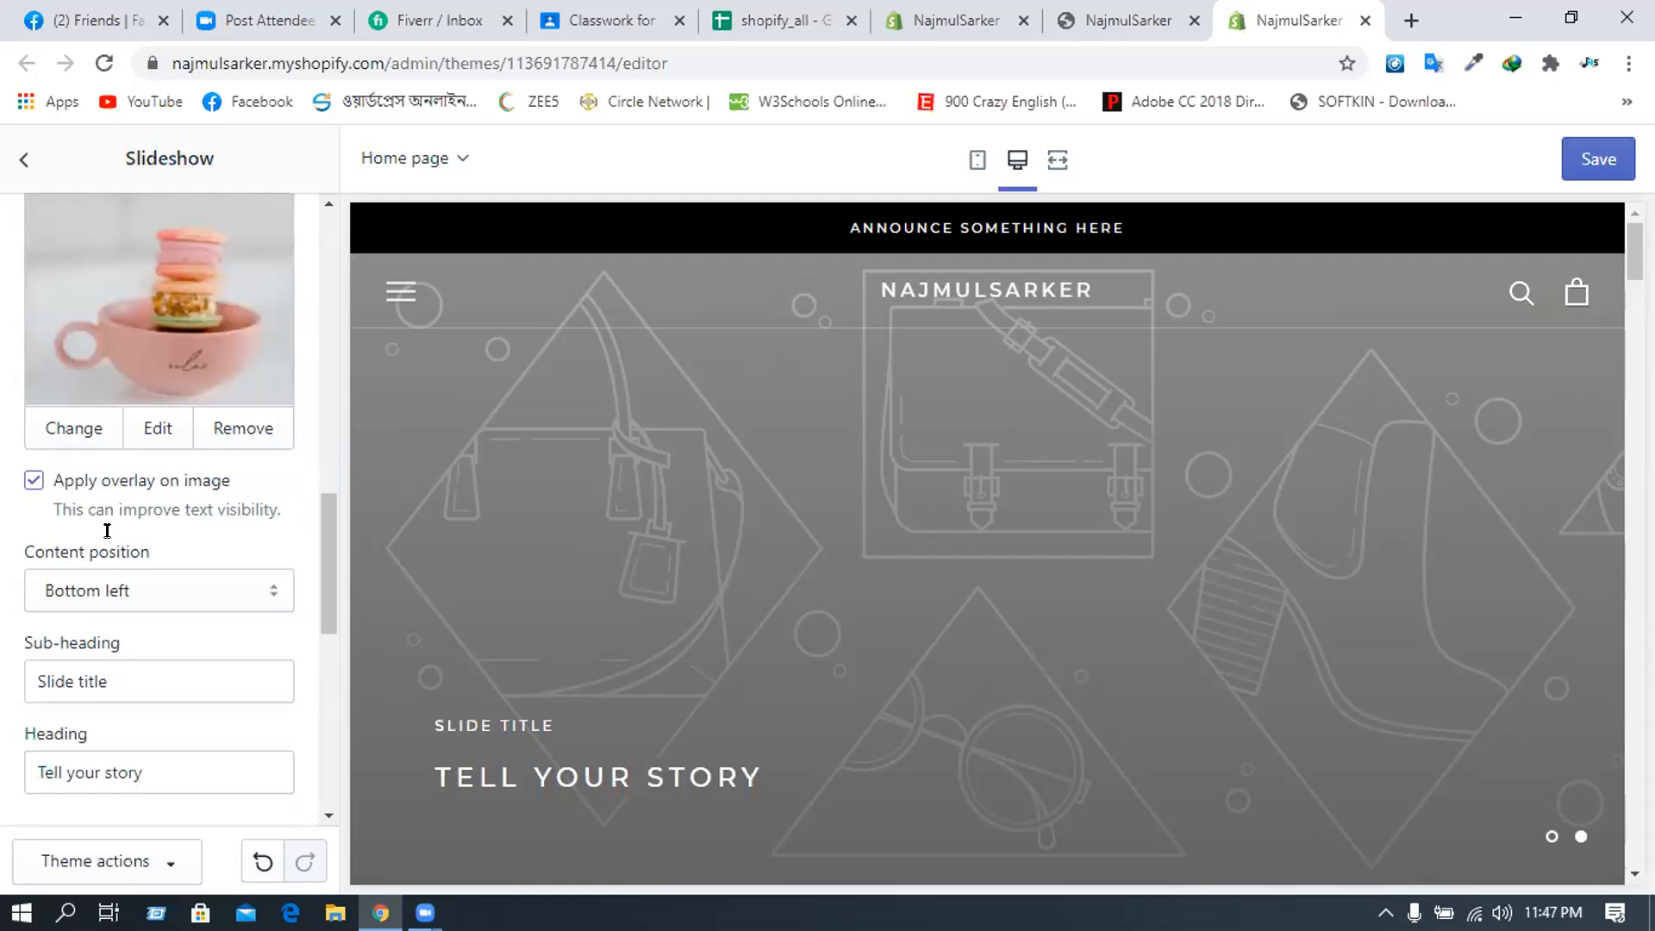
pyautogui.scroll(-1, 107, 530)
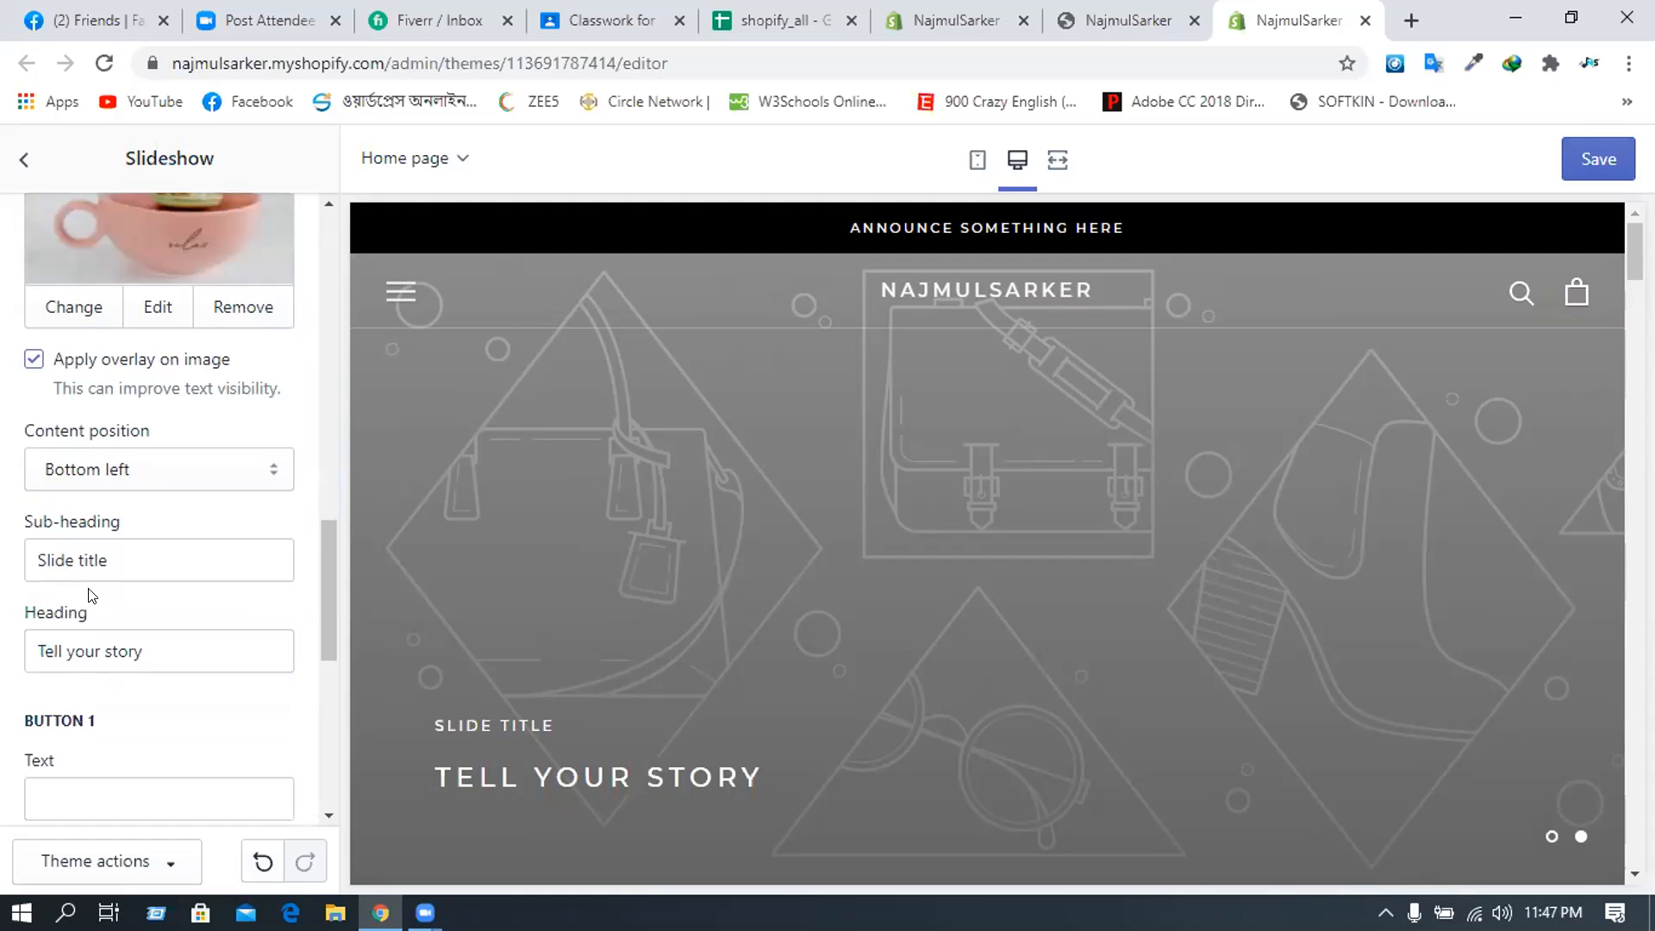
# - Give the second slide the owner's name as sub-heading and 'Best Online Store' as heading
pyautogui.press('Tab')
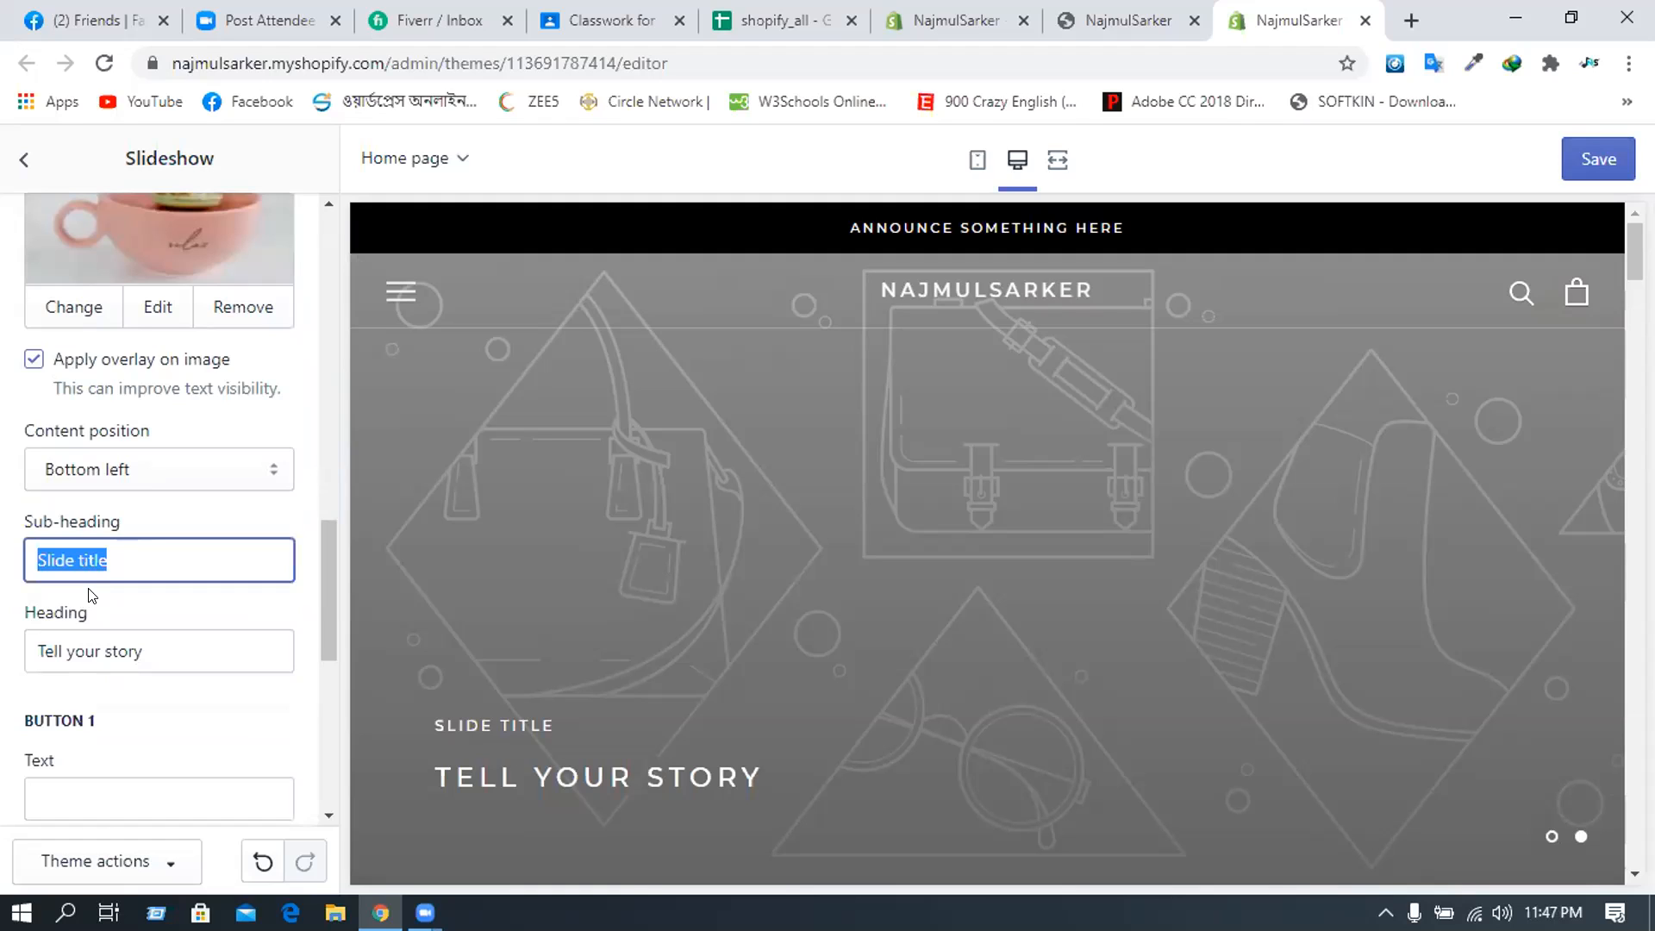
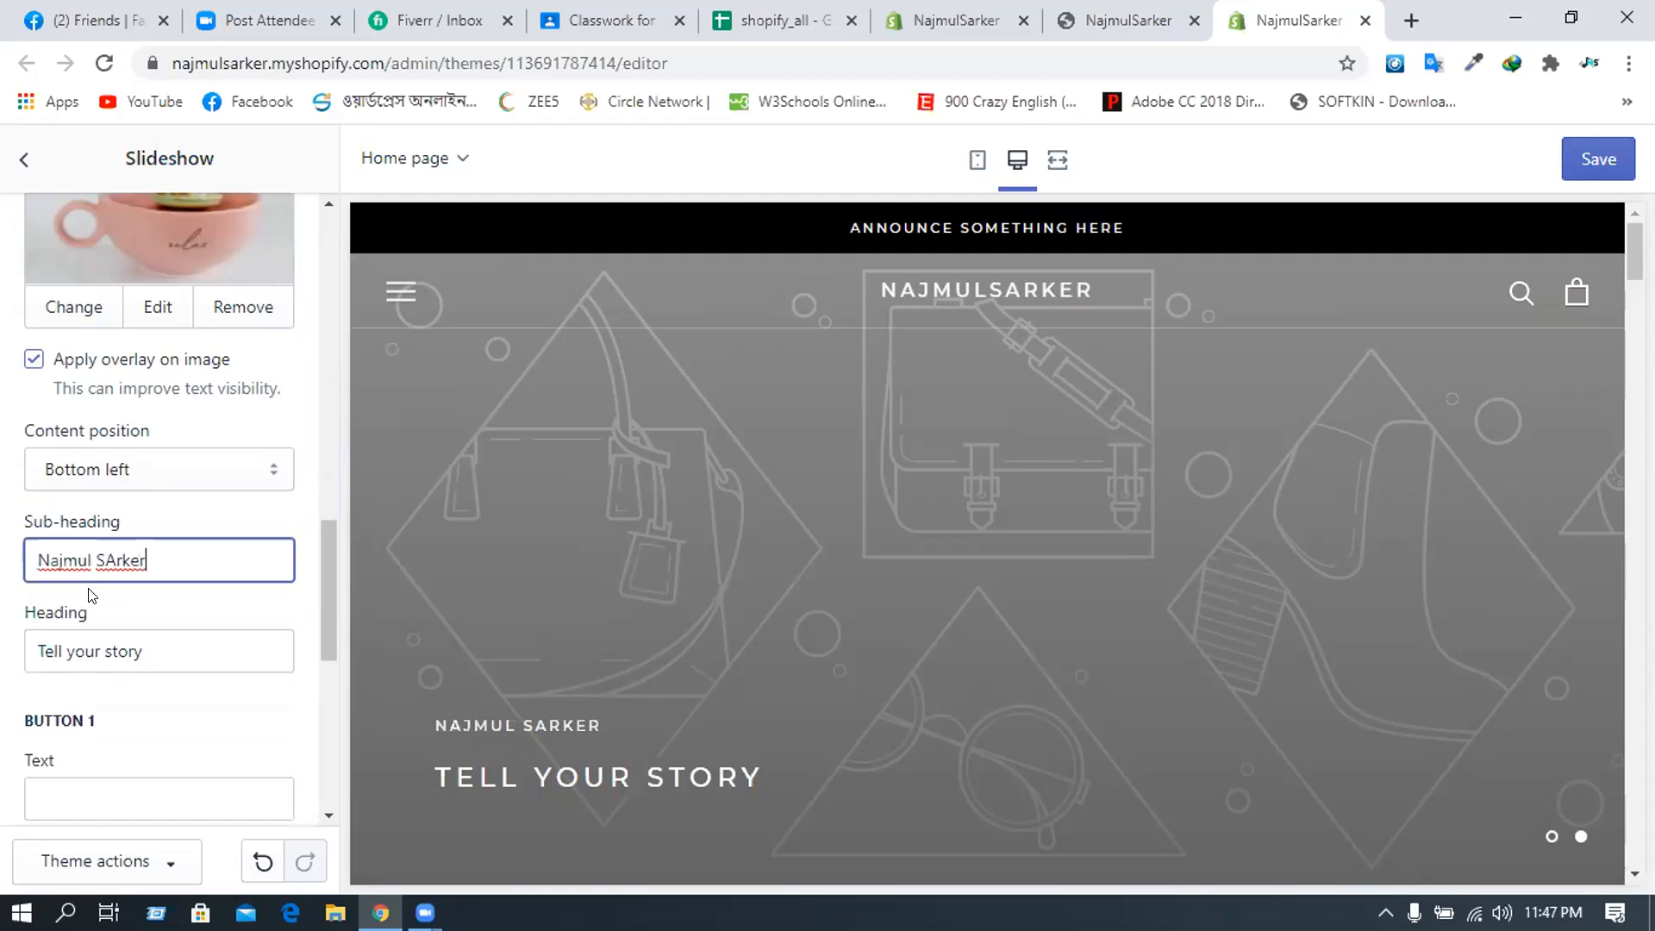
pyautogui.write('arker')
pyautogui.press('Tab')
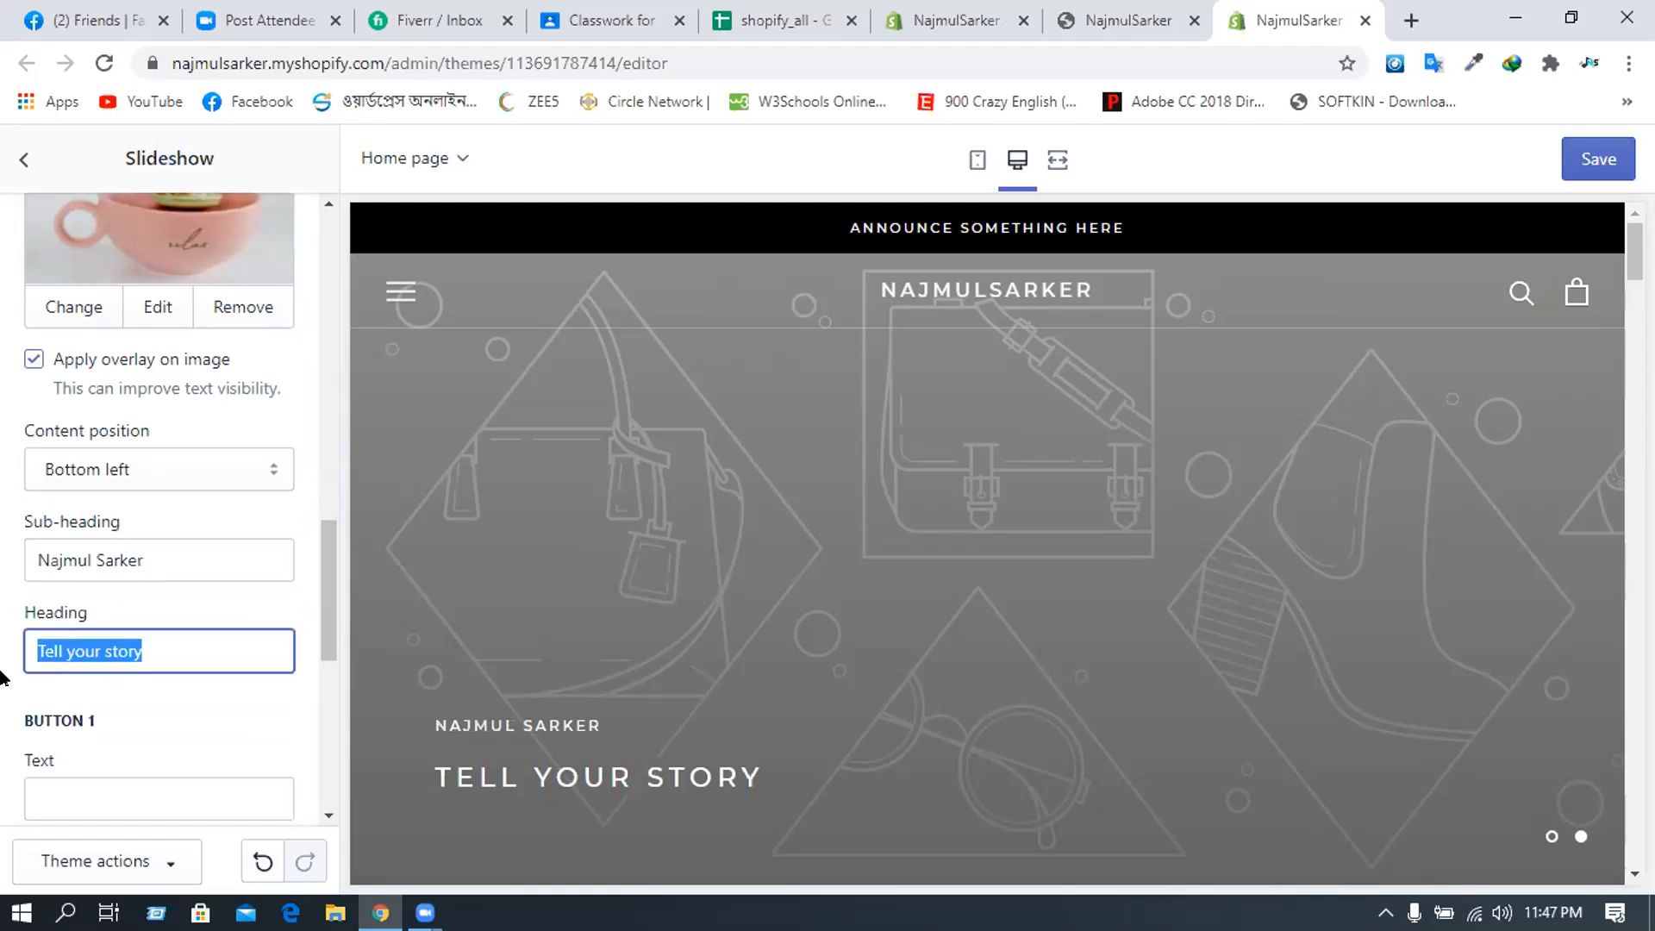
pyautogui.press('BackSpace')
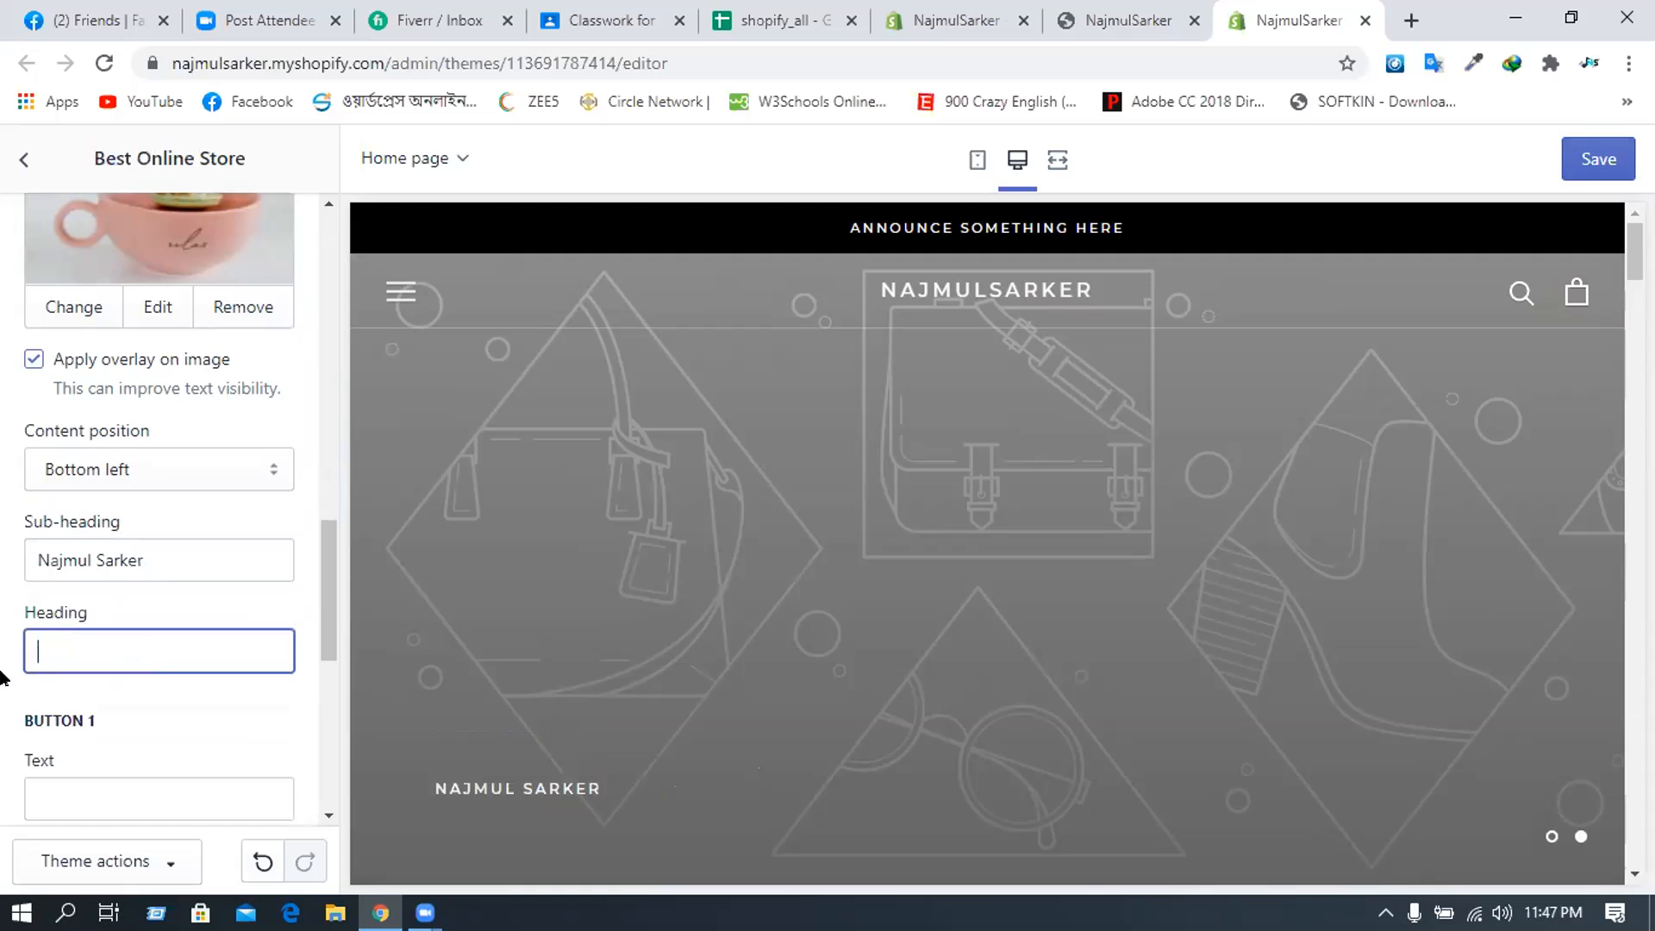
pyautogui.write('Best Online s')
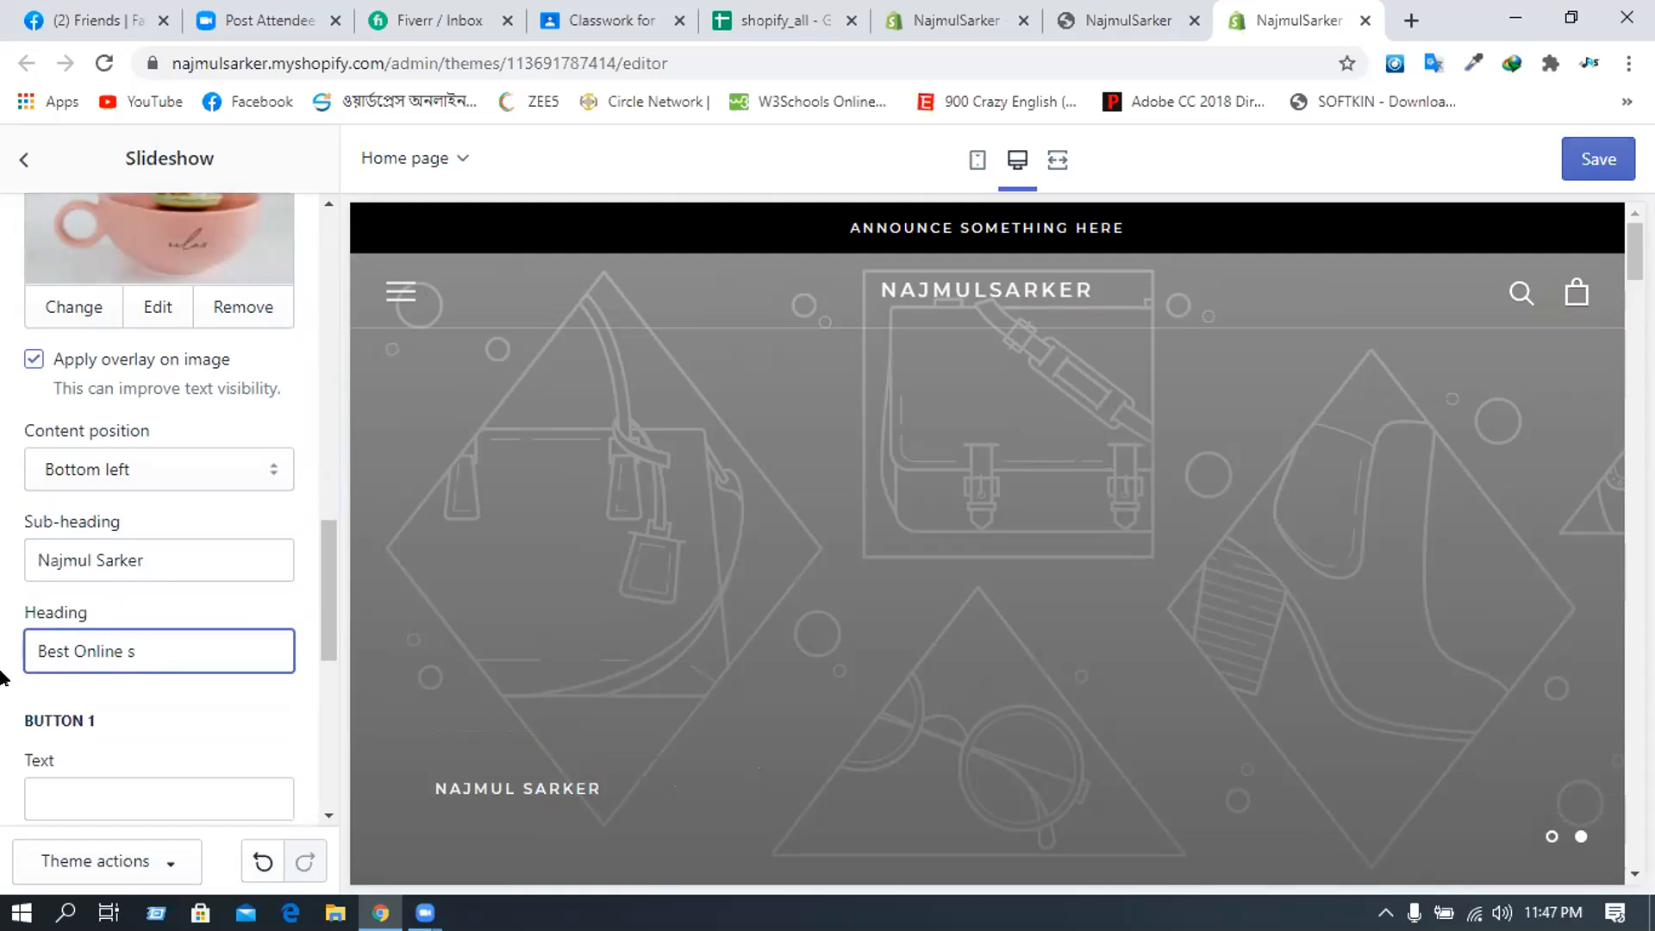
pyautogui.write('Store')
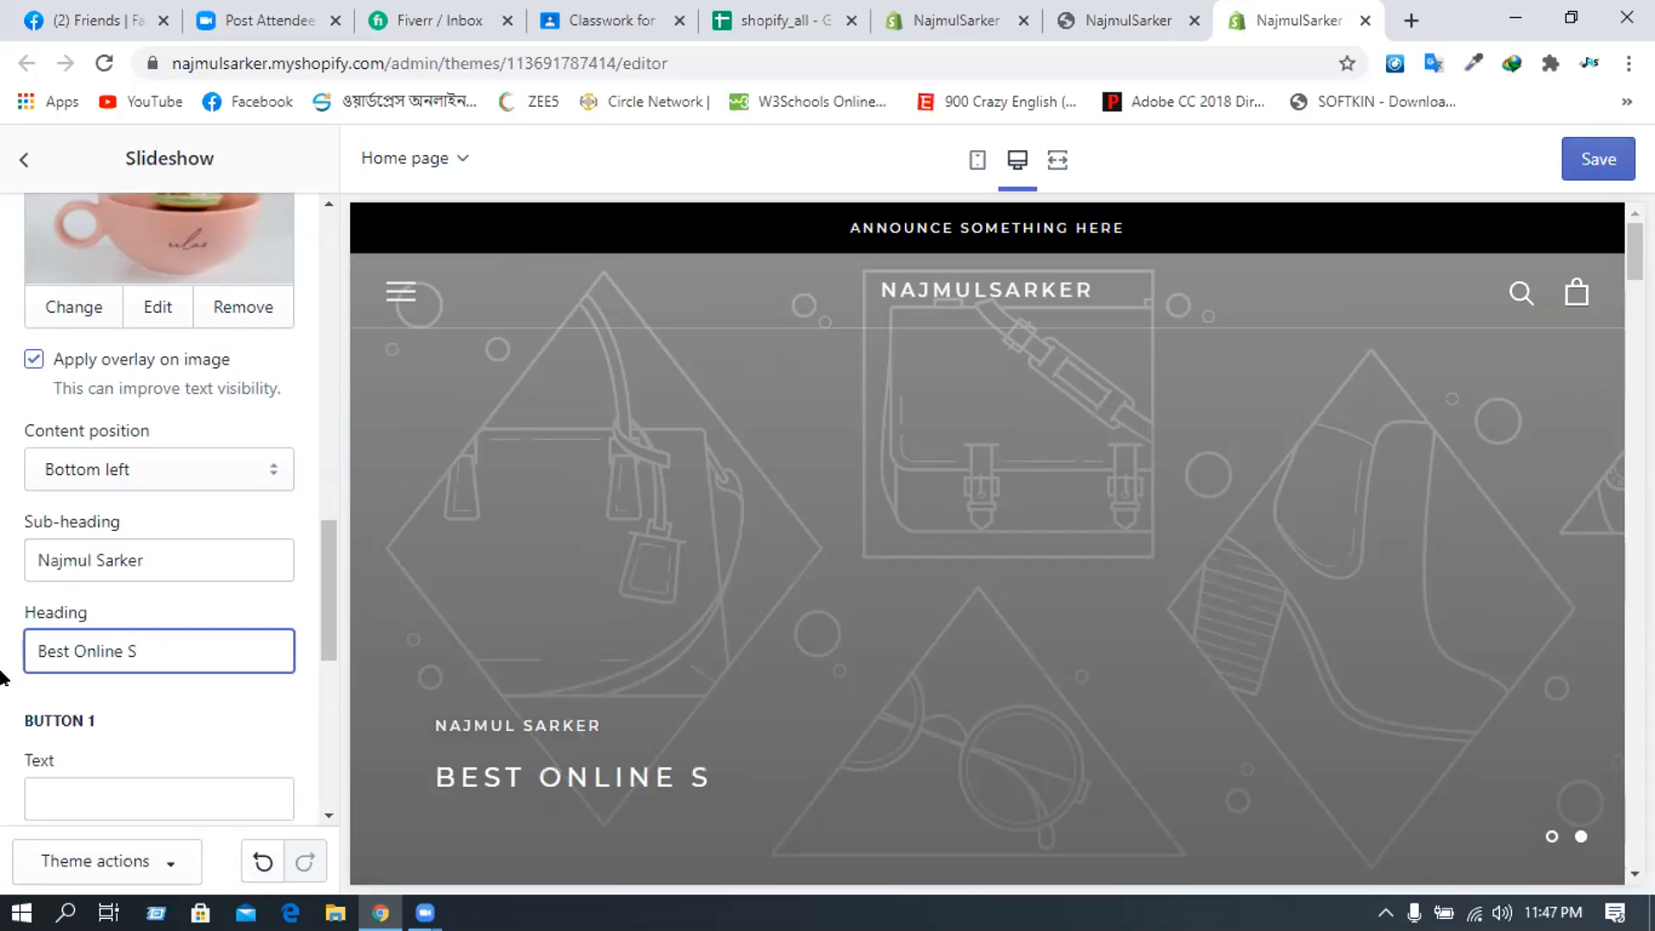
# - Enter 'Shop Now' as the Button 1 text
pyautogui.scroll(-1, 112, 669)
pyautogui.click(112, 671)
pyautogui.write('Show')
pyautogui.press('BackSpace')
pyautogui.write('p Now')
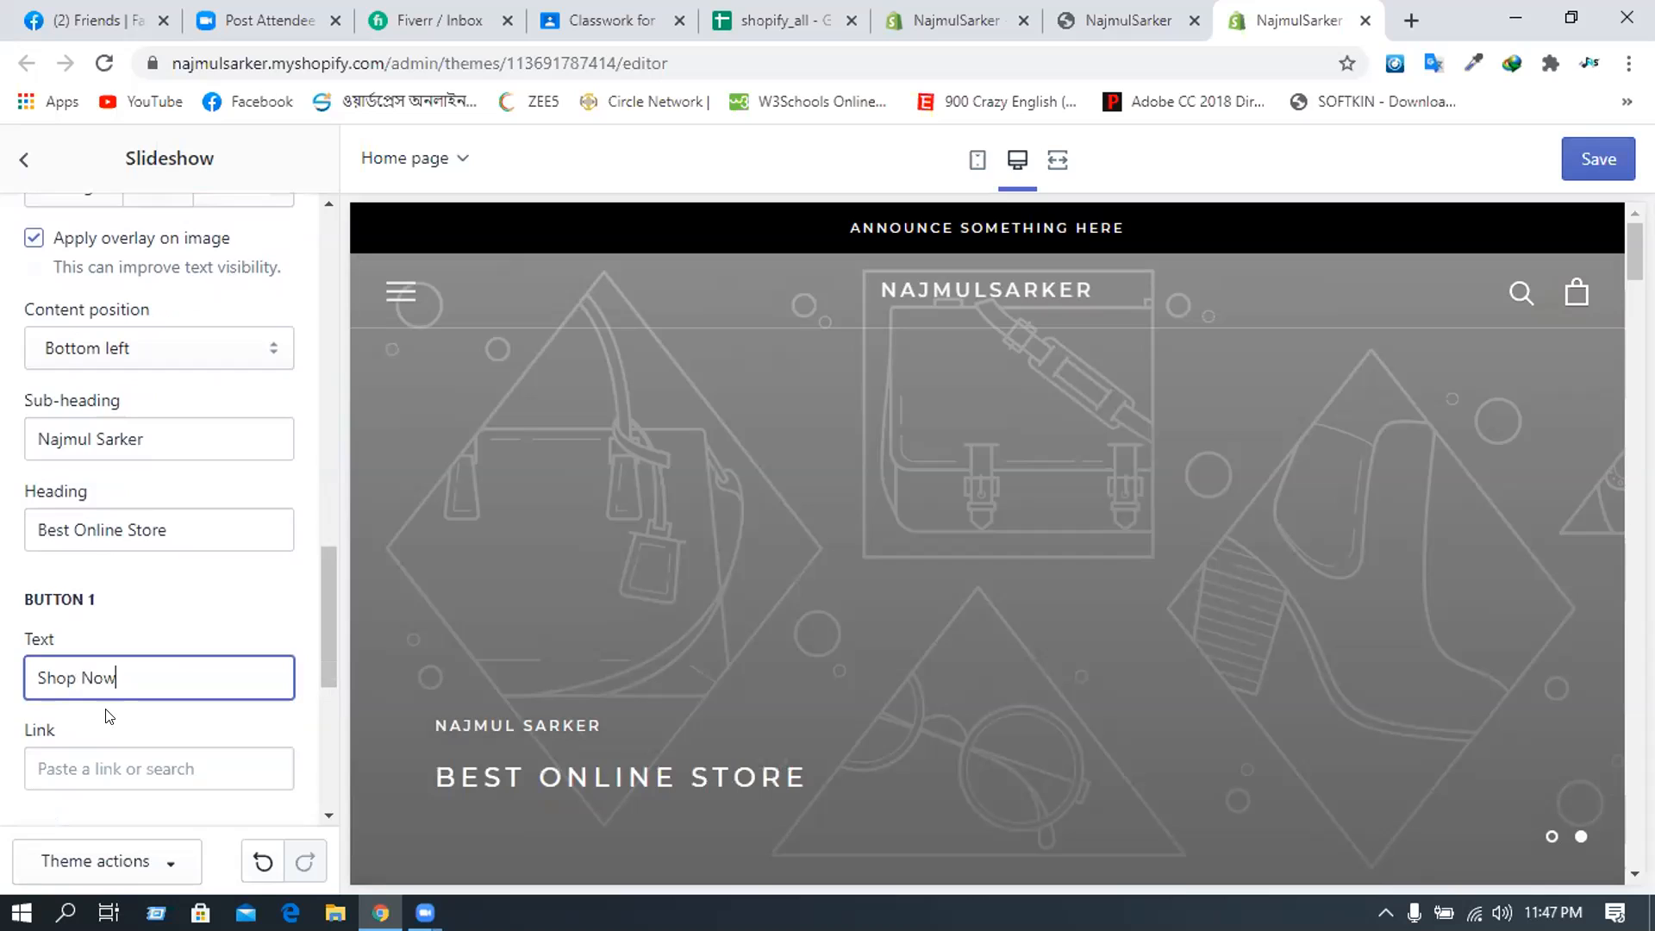
pyautogui.scroll(-1, 117, 636)
# - Link the Shop Now button to All Products, save the theme, and reload the editor
pyautogui.click(107, 652)
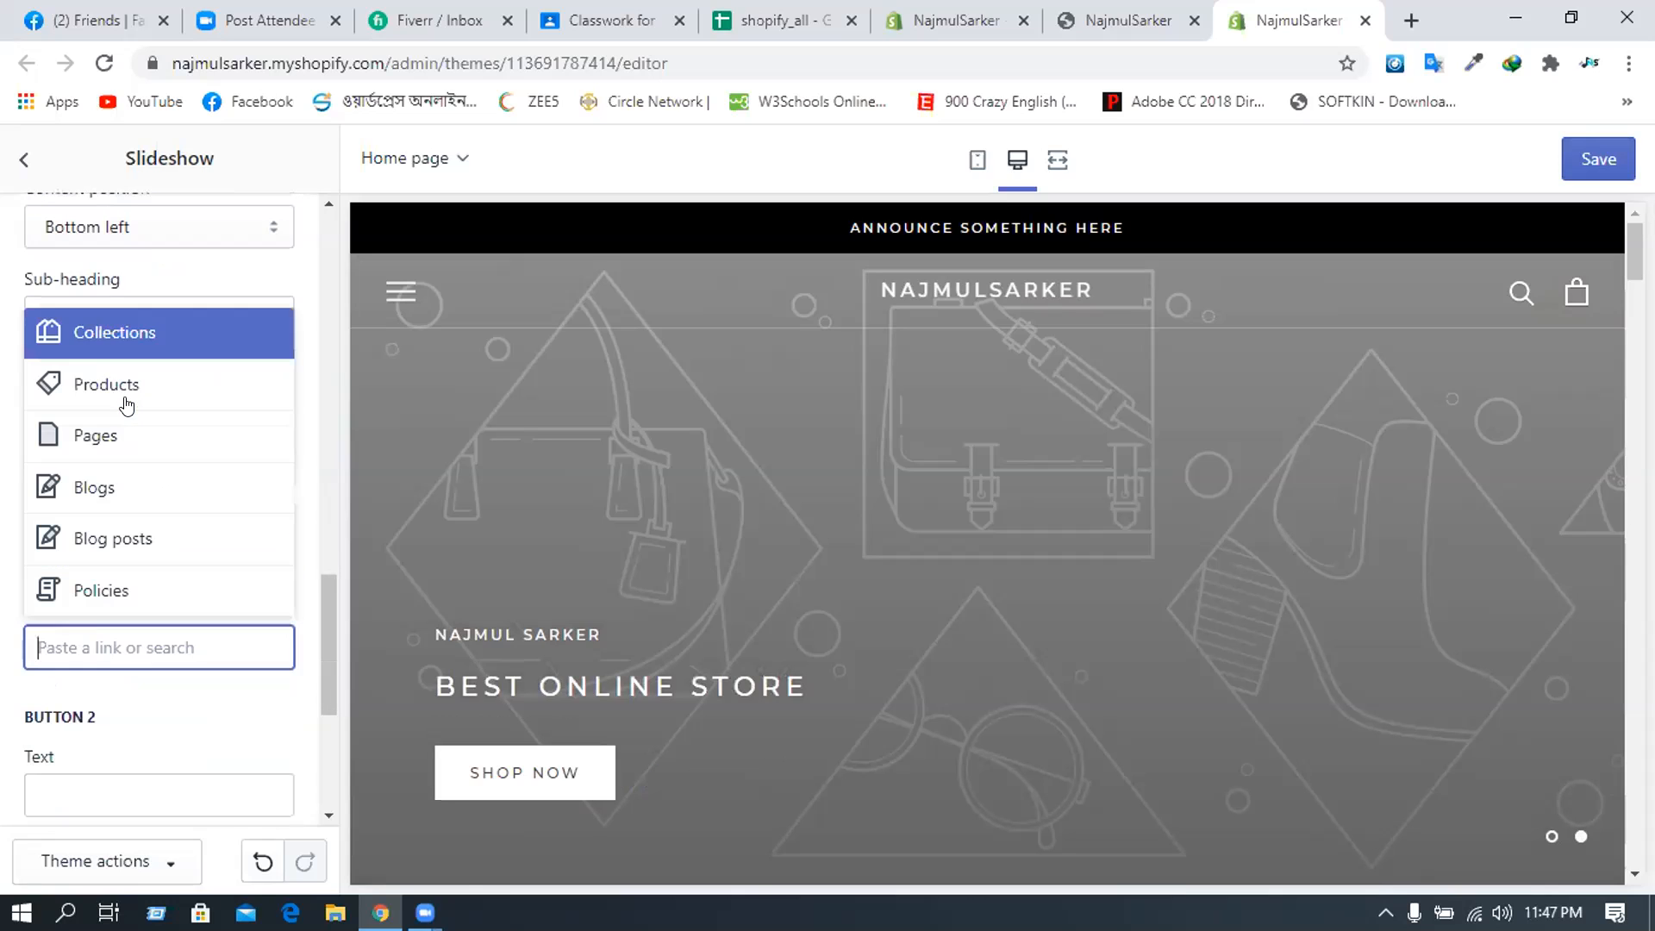
pyautogui.click(126, 396)
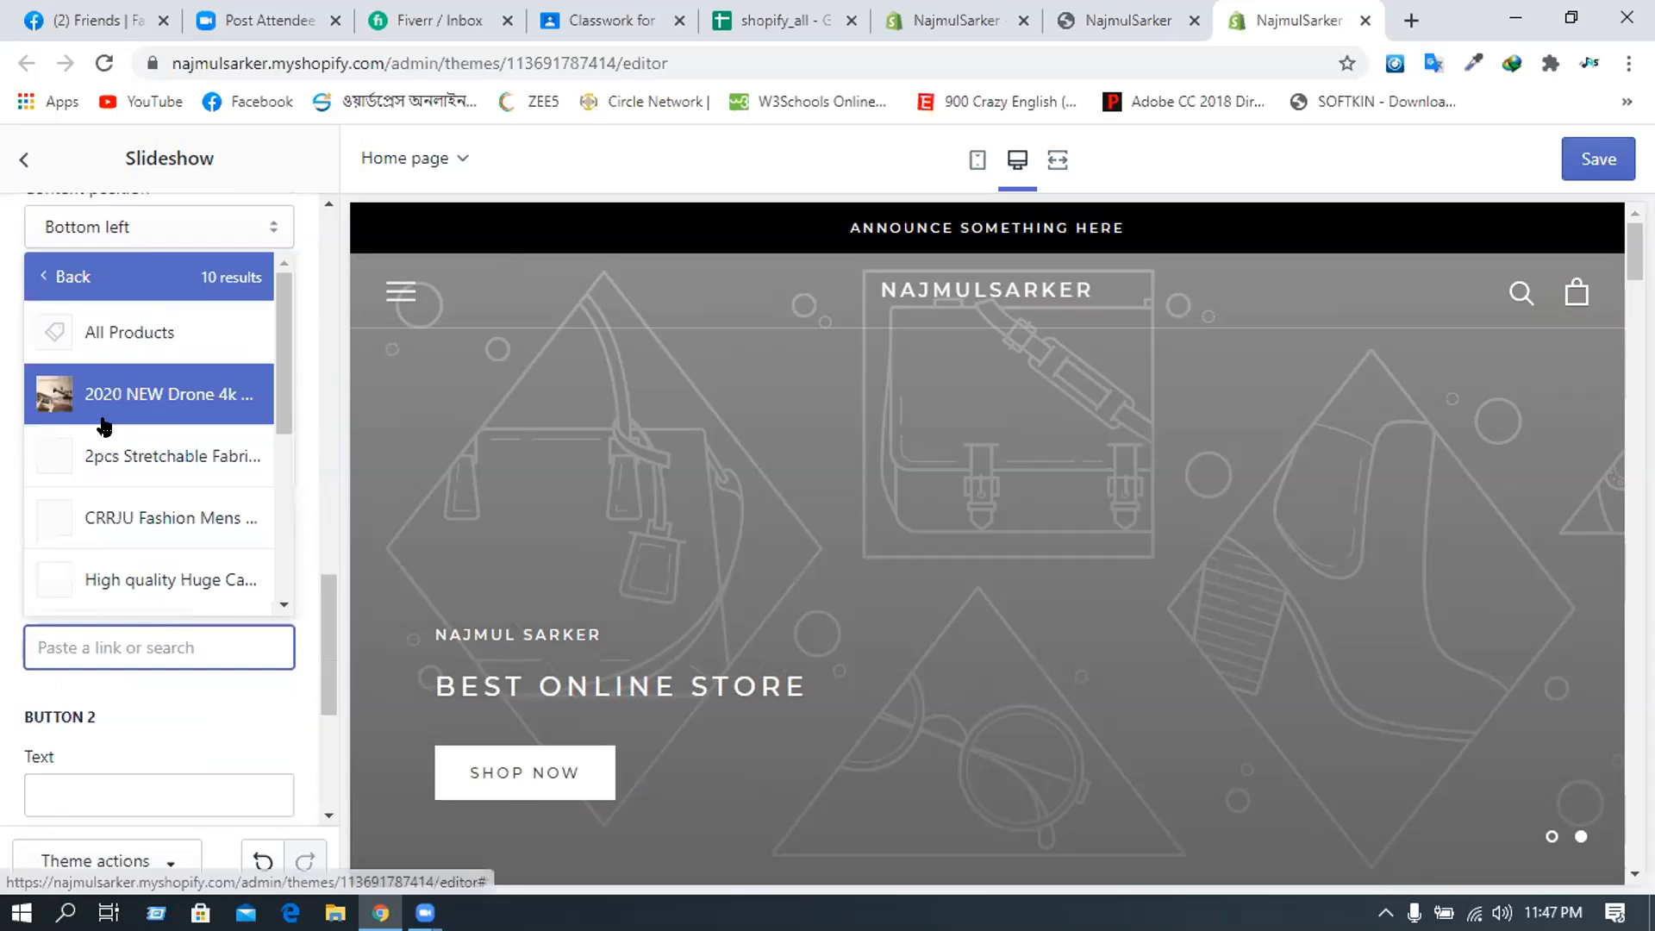
pyautogui.click(94, 328)
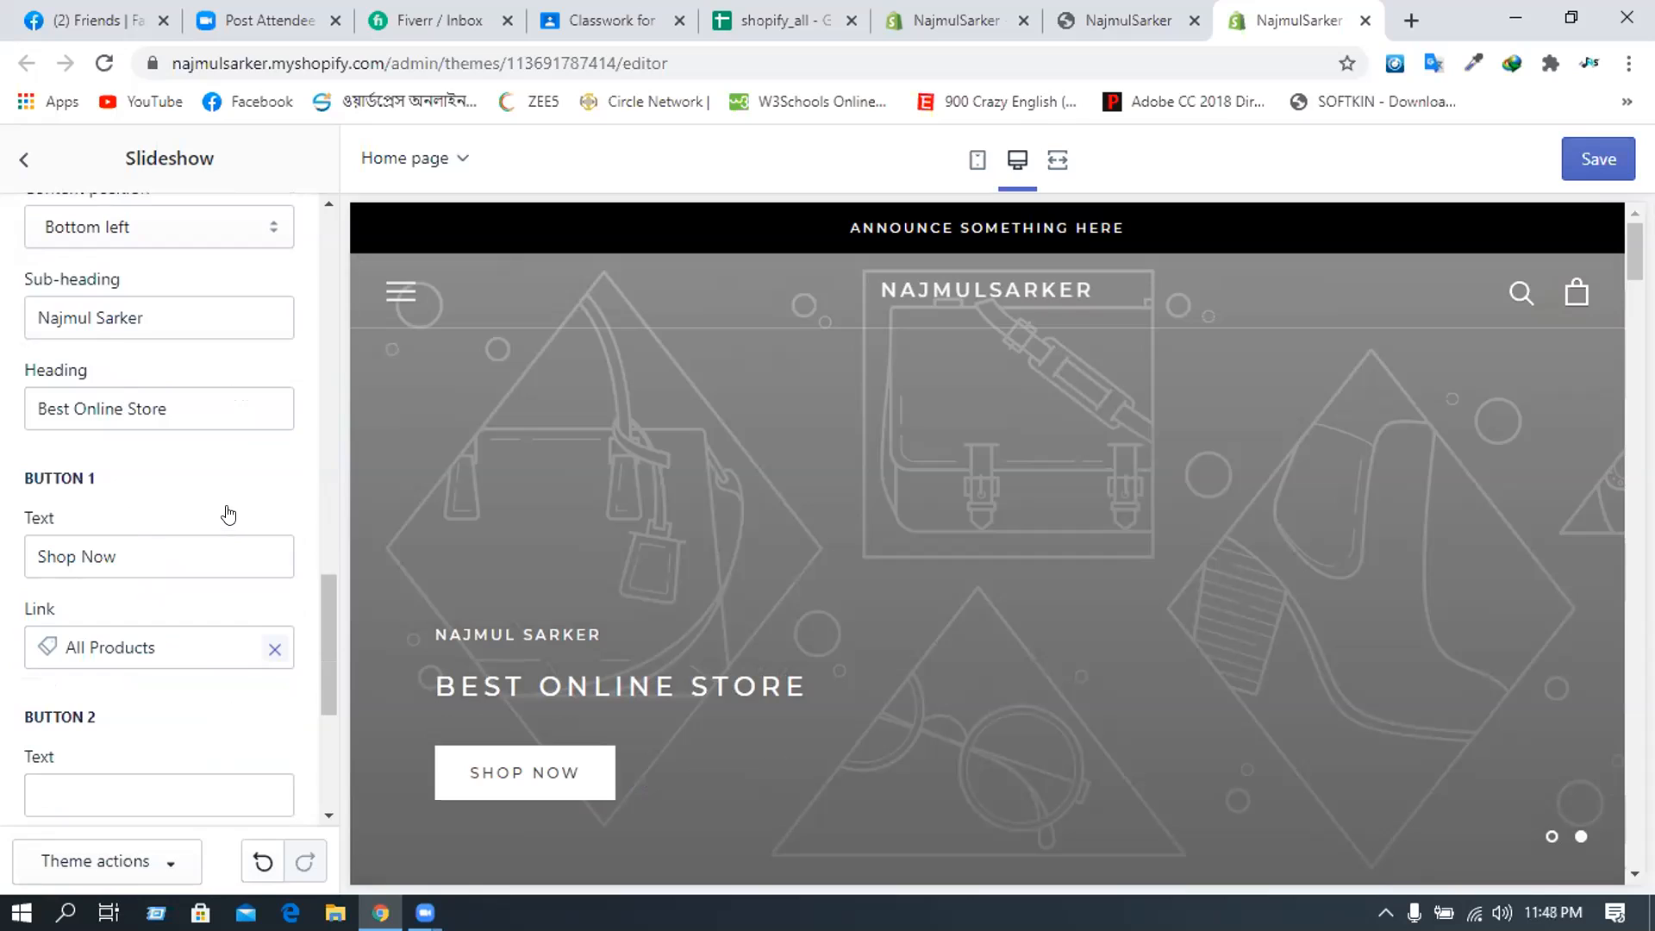
pyautogui.click(1596, 167)
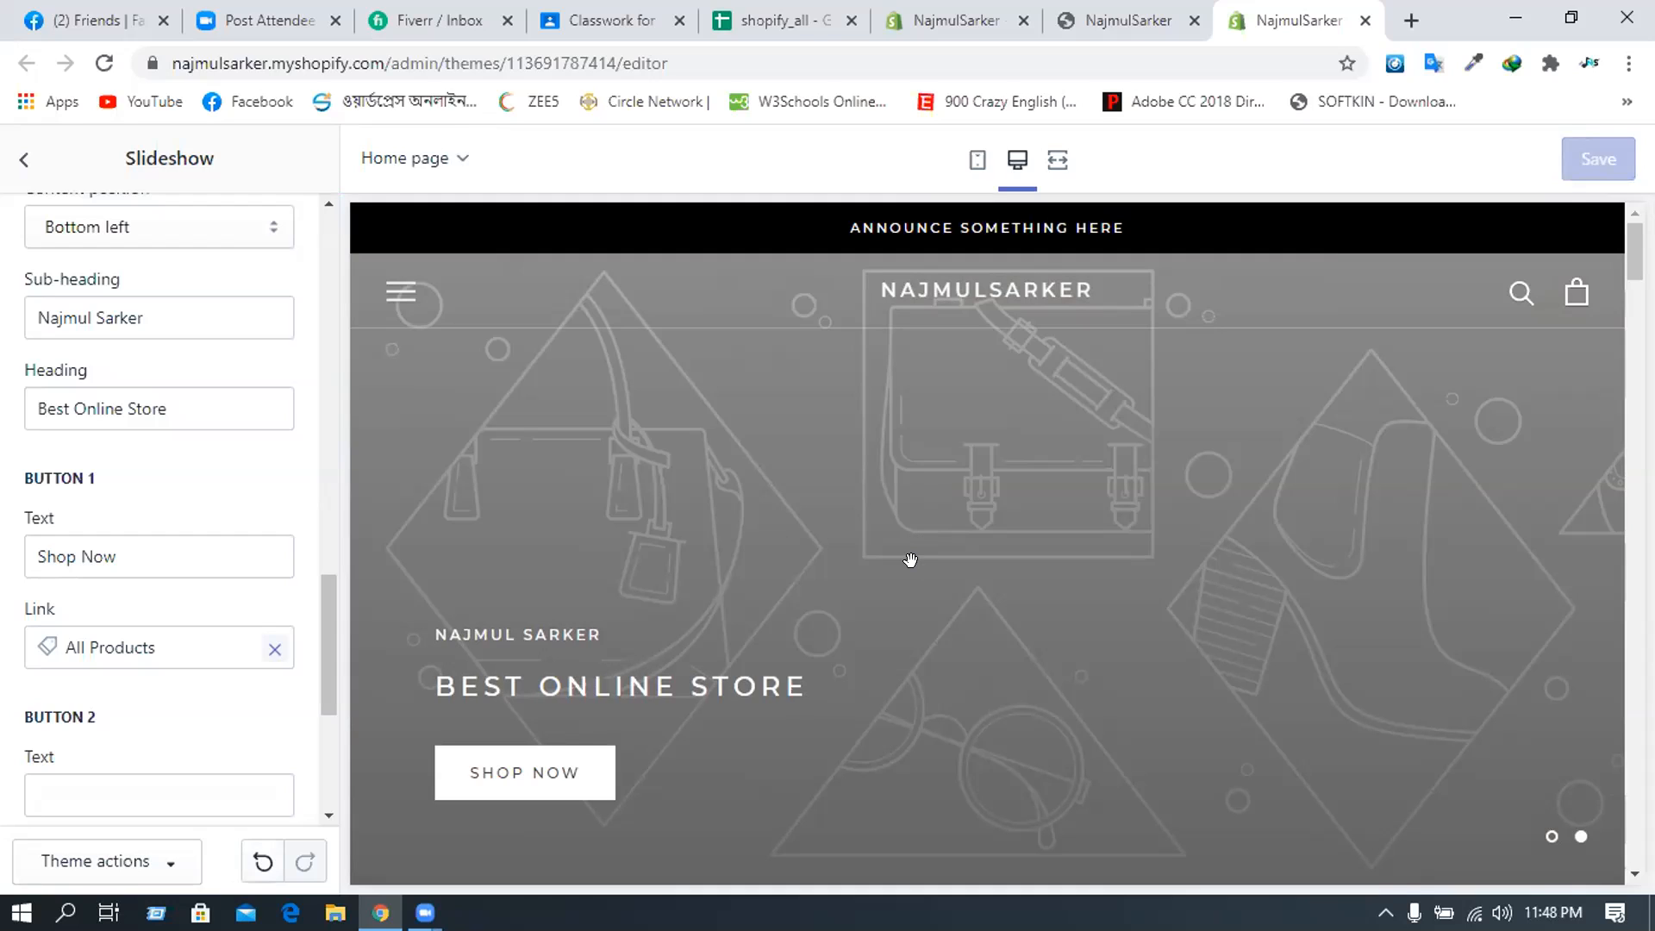
pyautogui.click(101, 66)
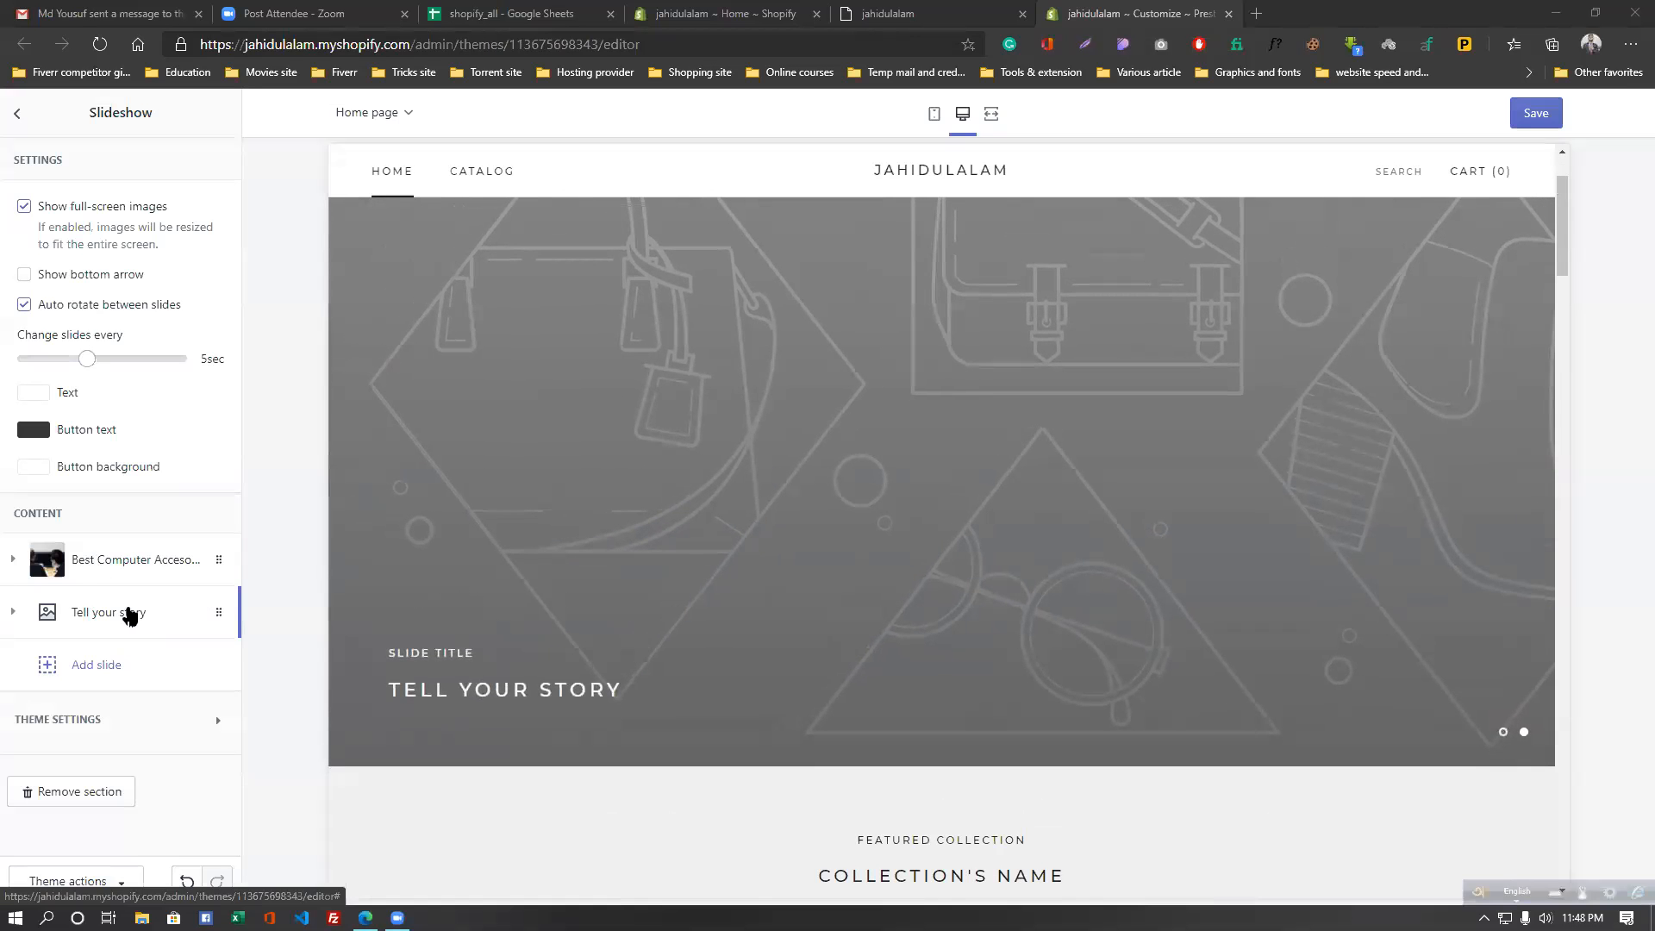
# - Search the free images for 'computer' for the Tell your story slide and pick a chip photo
pyautogui.click(130, 613)
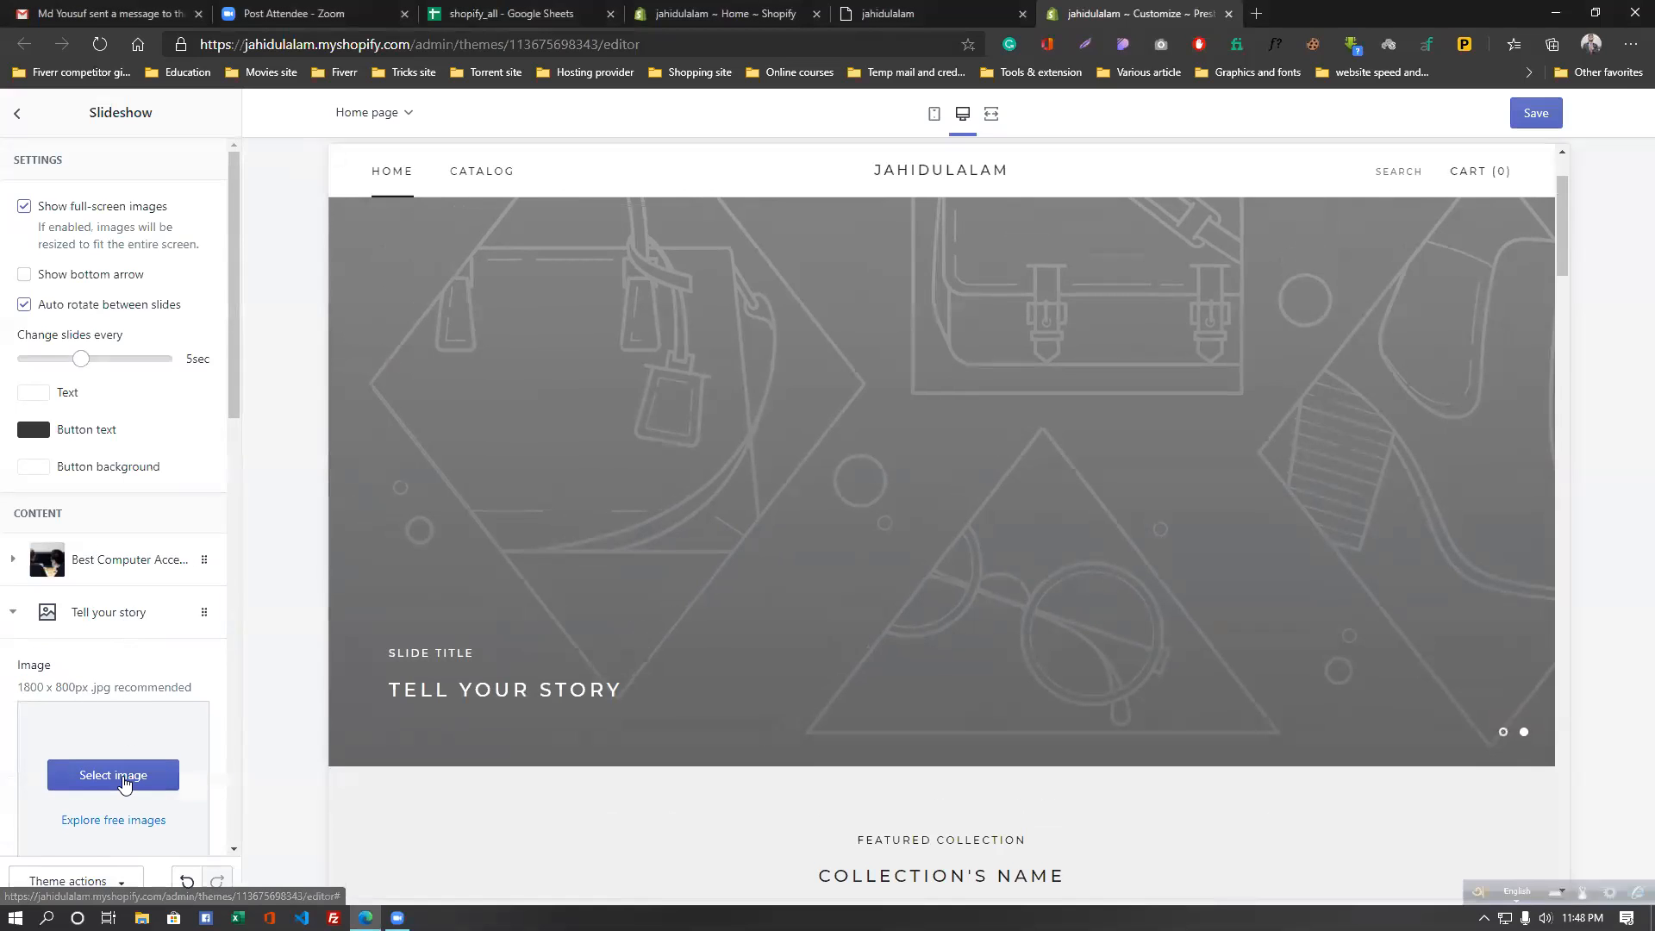
pyautogui.scroll(-7, 123, 783)
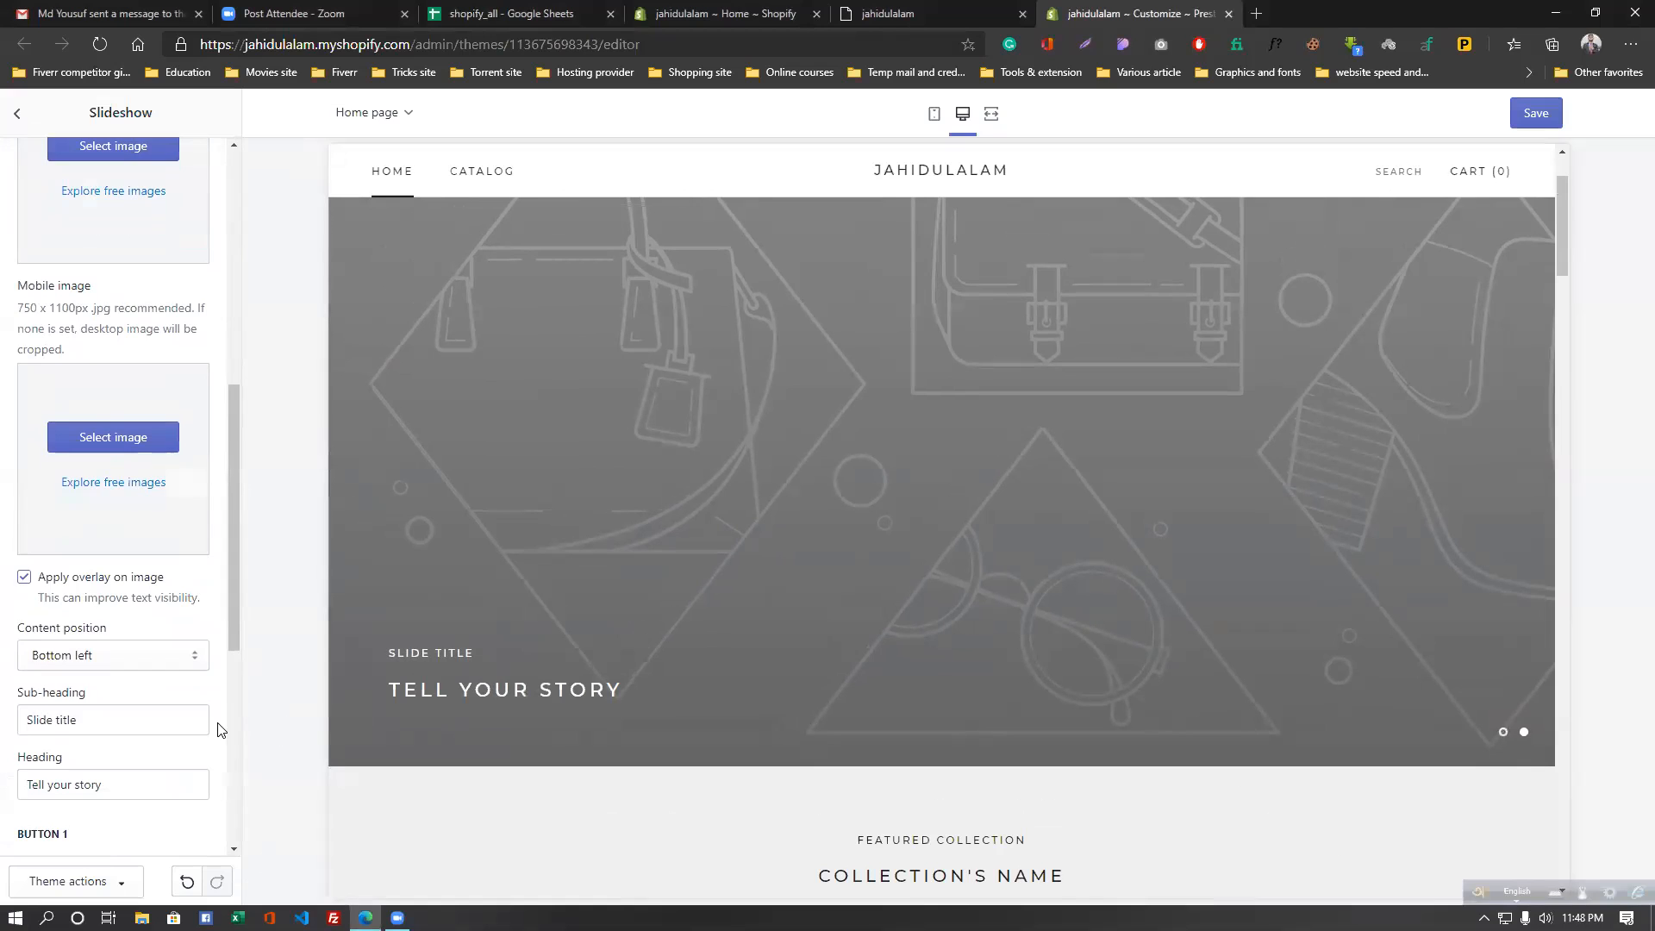
pyautogui.scroll(-6, 172, 673)
pyautogui.scroll(3, 147, 616)
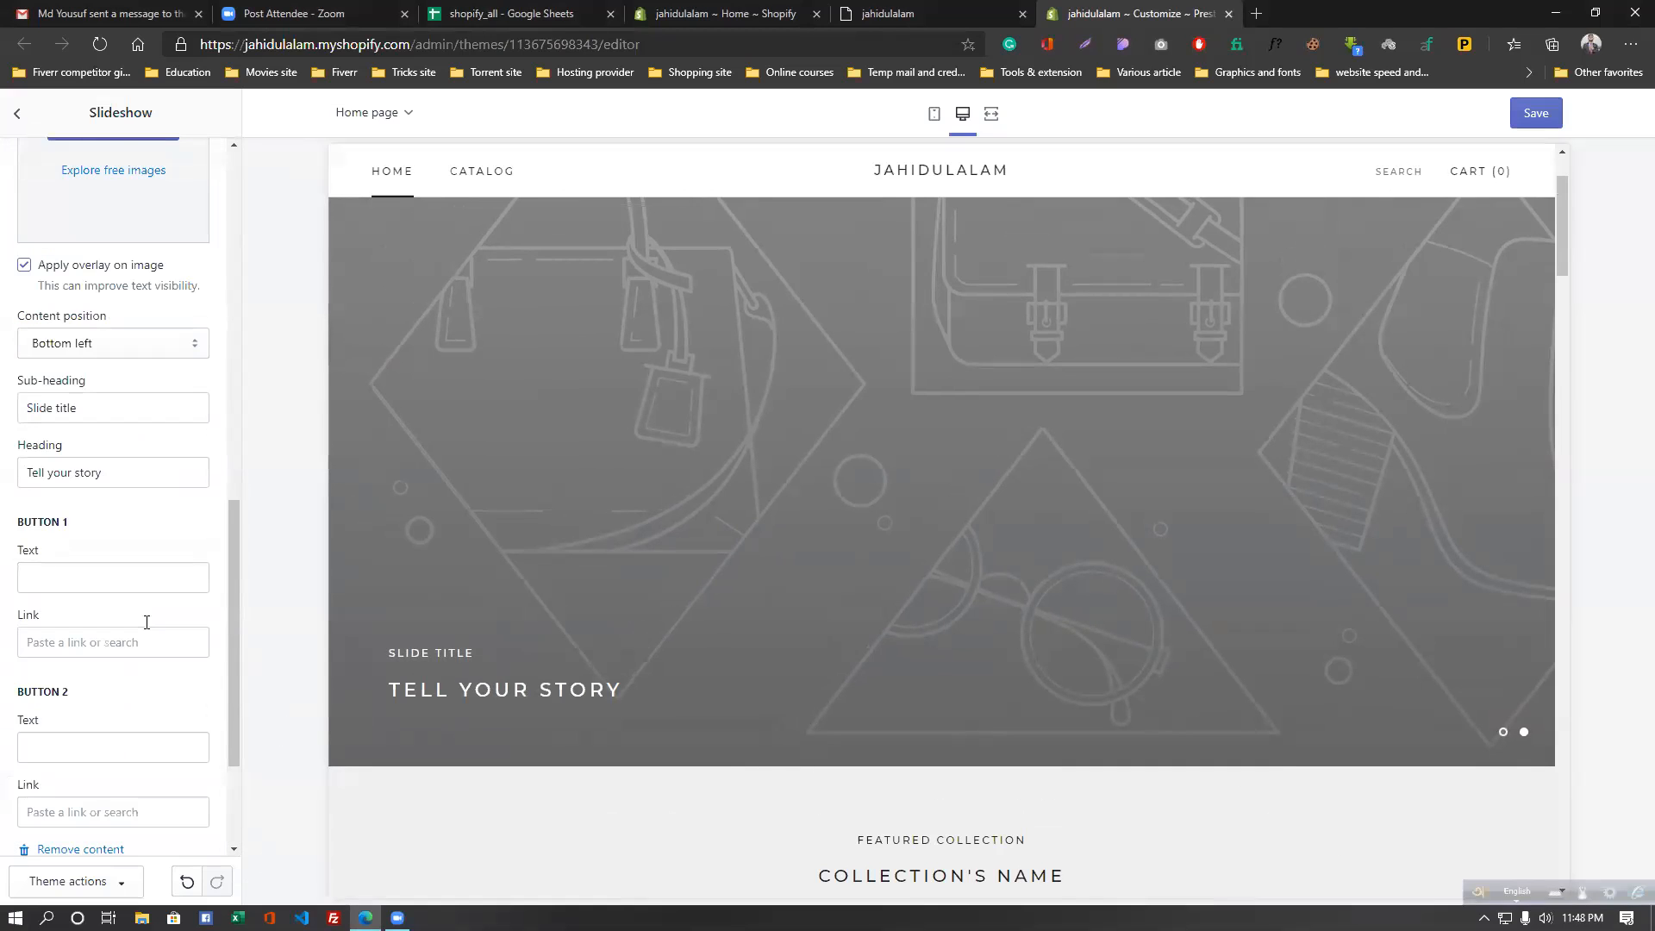
pyautogui.scroll(6, 146, 622)
pyautogui.click(122, 670)
pyautogui.click(173, 156)
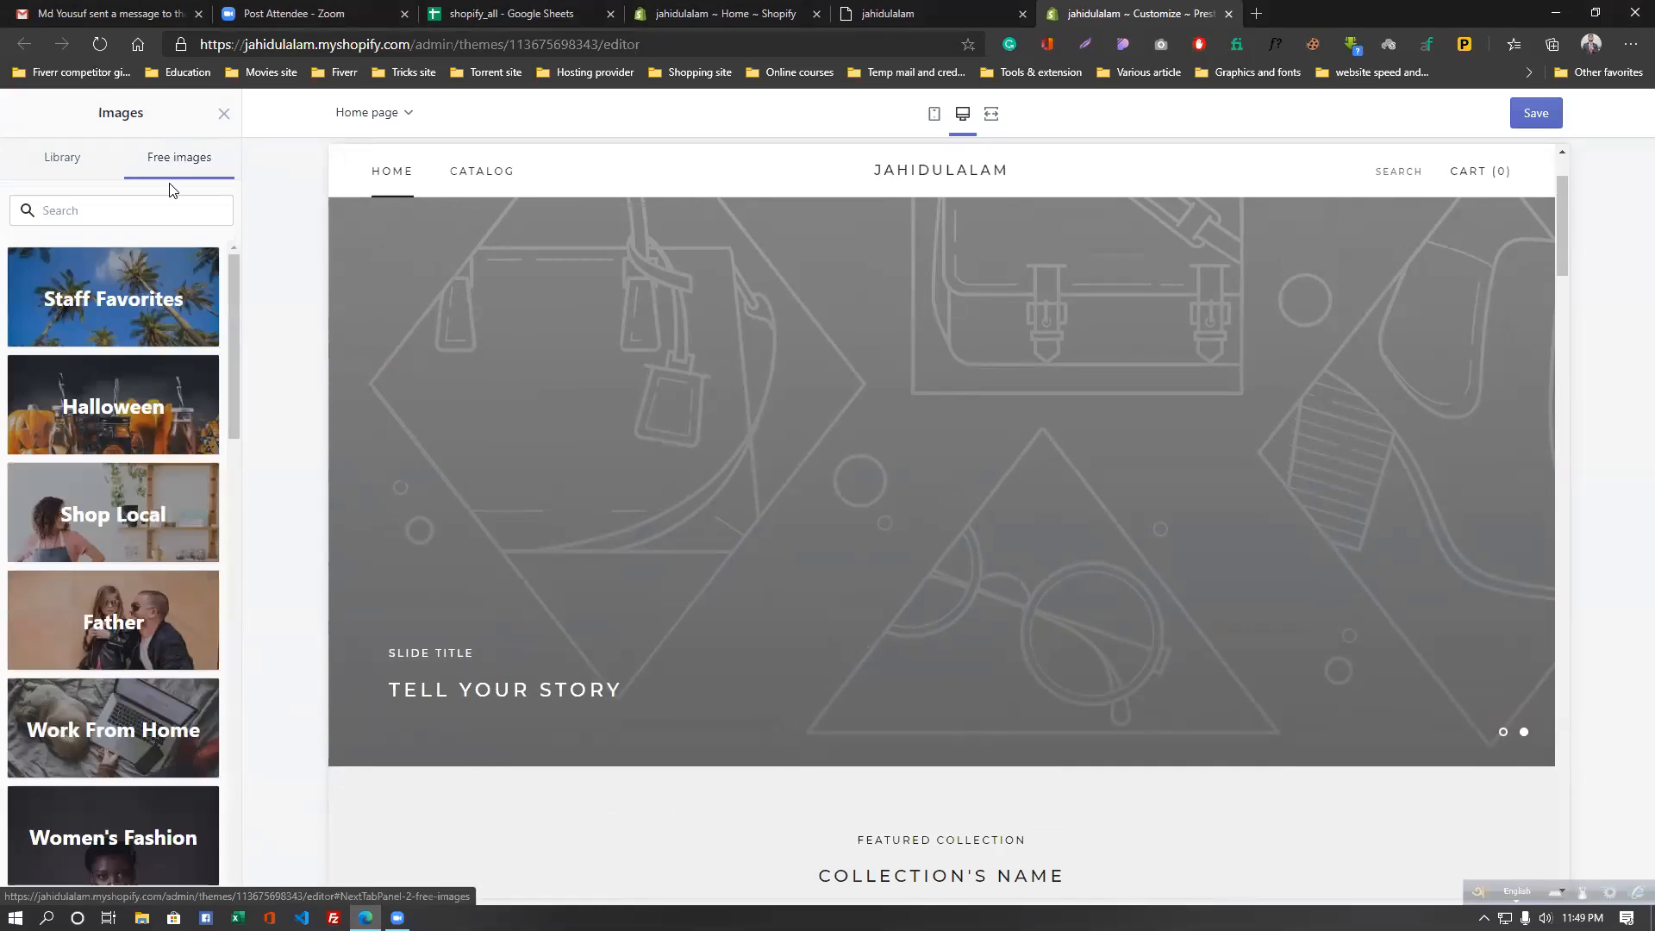
pyautogui.scroll(-2, 121, 467)
pyautogui.click(104, 208)
pyautogui.write('computer')
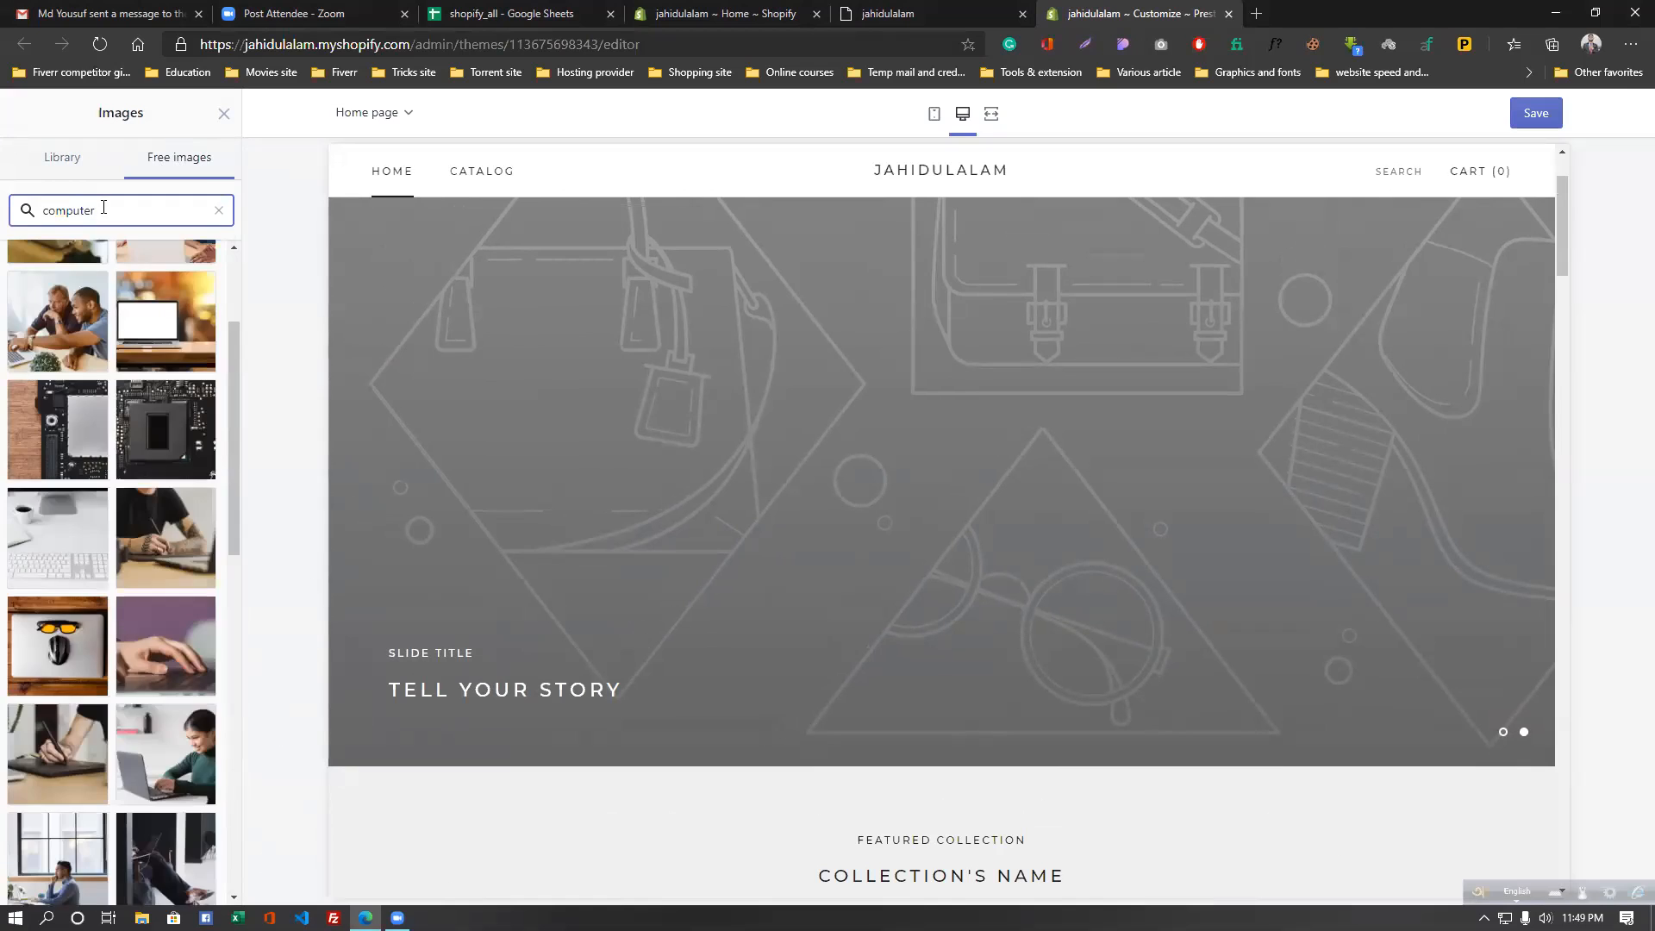
pyautogui.click(129, 422)
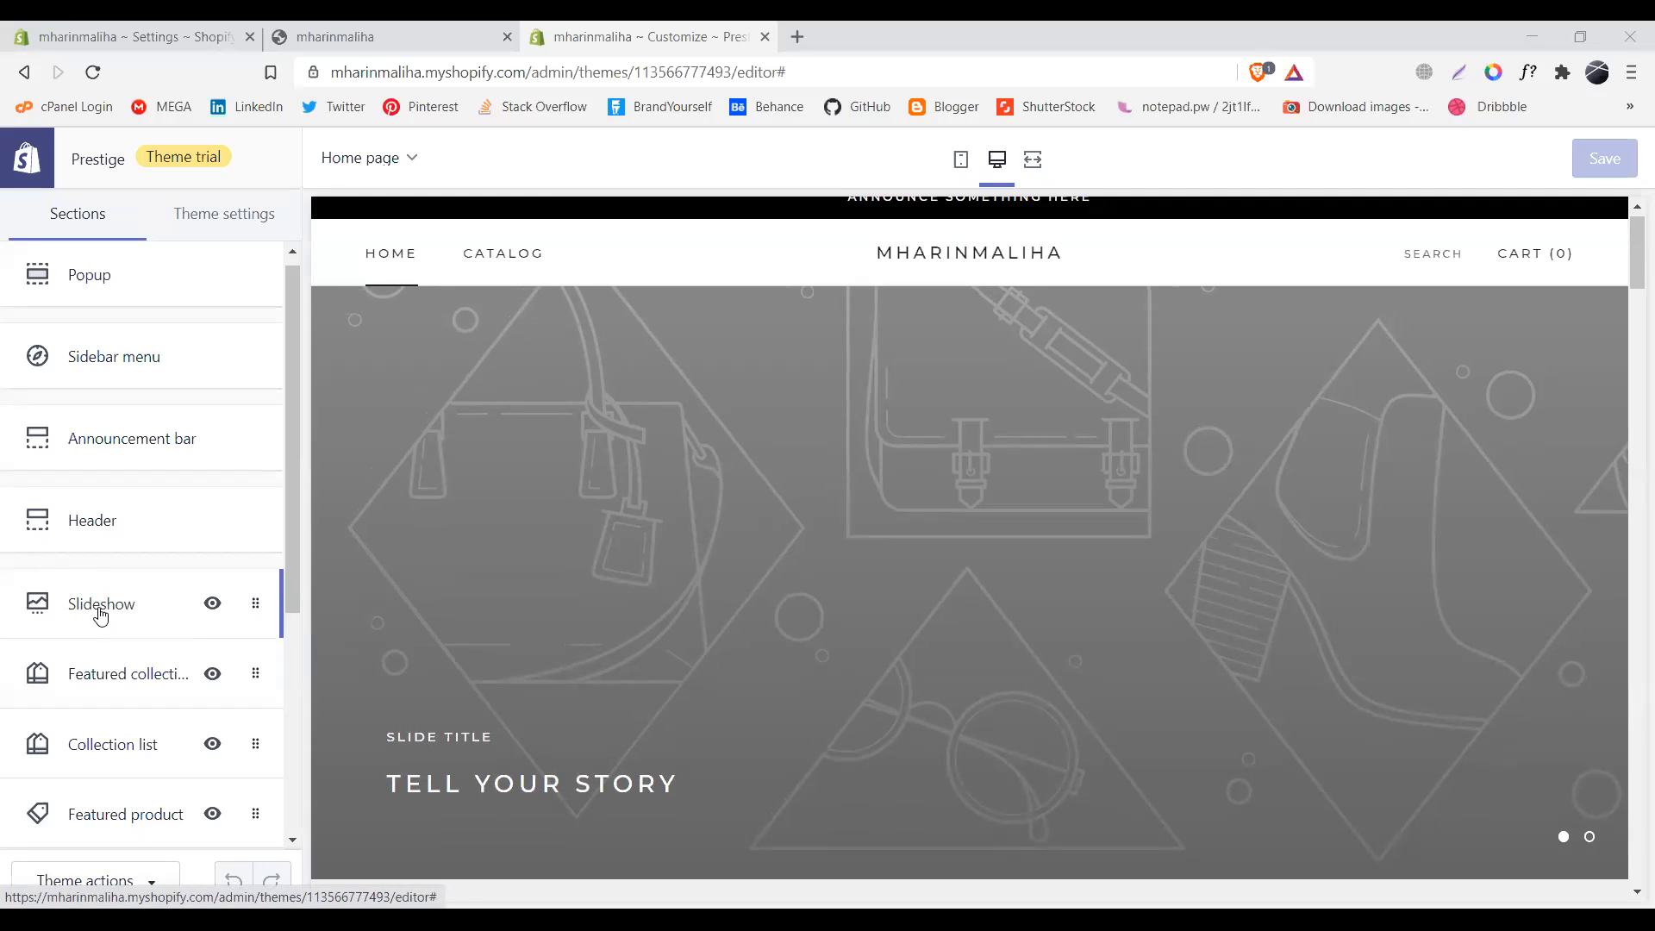
# - Open the Slideshow section and scroll through its two Tell your story slides
pyautogui.click(100, 608)
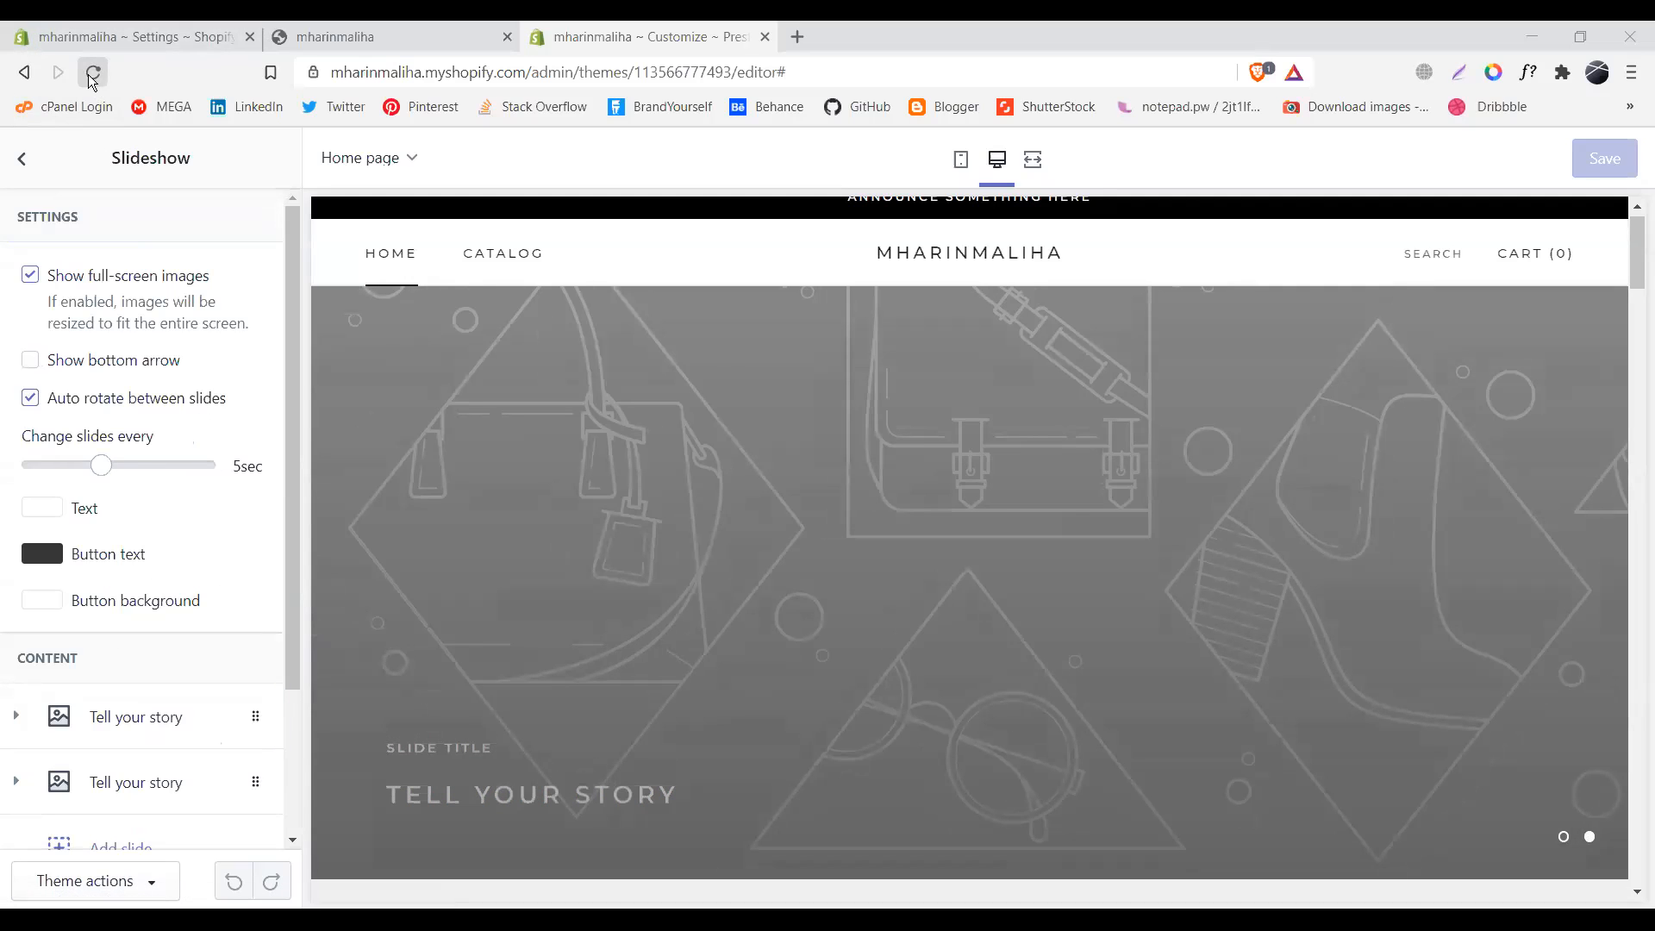
pyautogui.moveTo(293, 262); pyautogui.dragTo(288, 412)
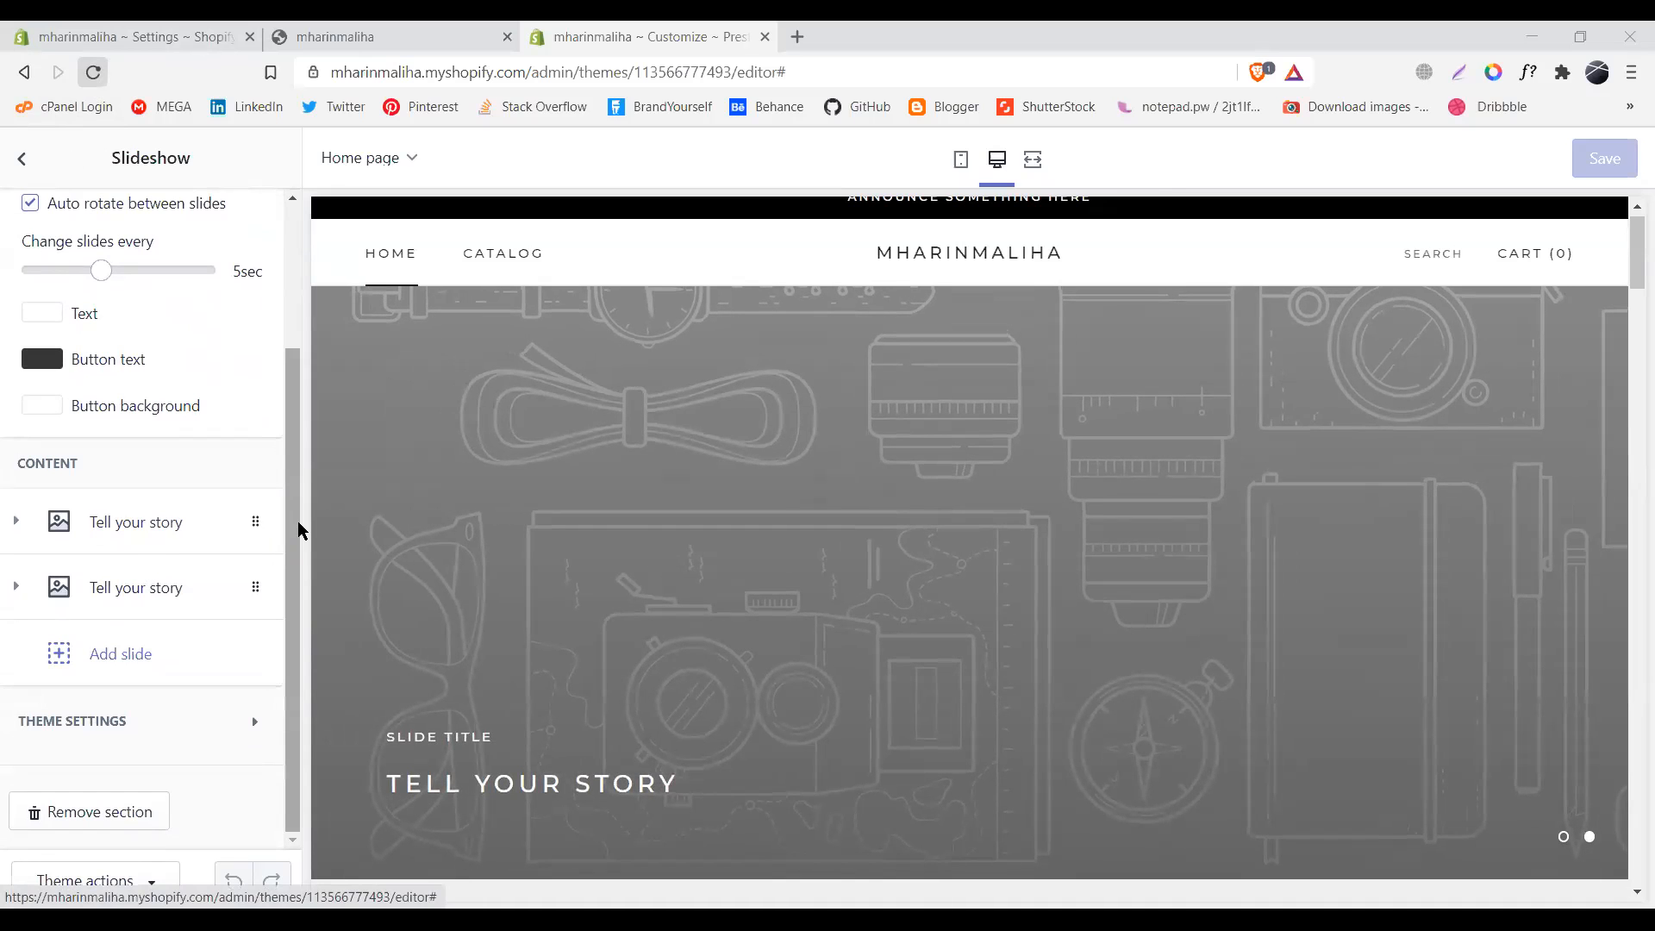
pyautogui.scroll(2, 283, 493)
pyautogui.scroll(-2, 285, 517)
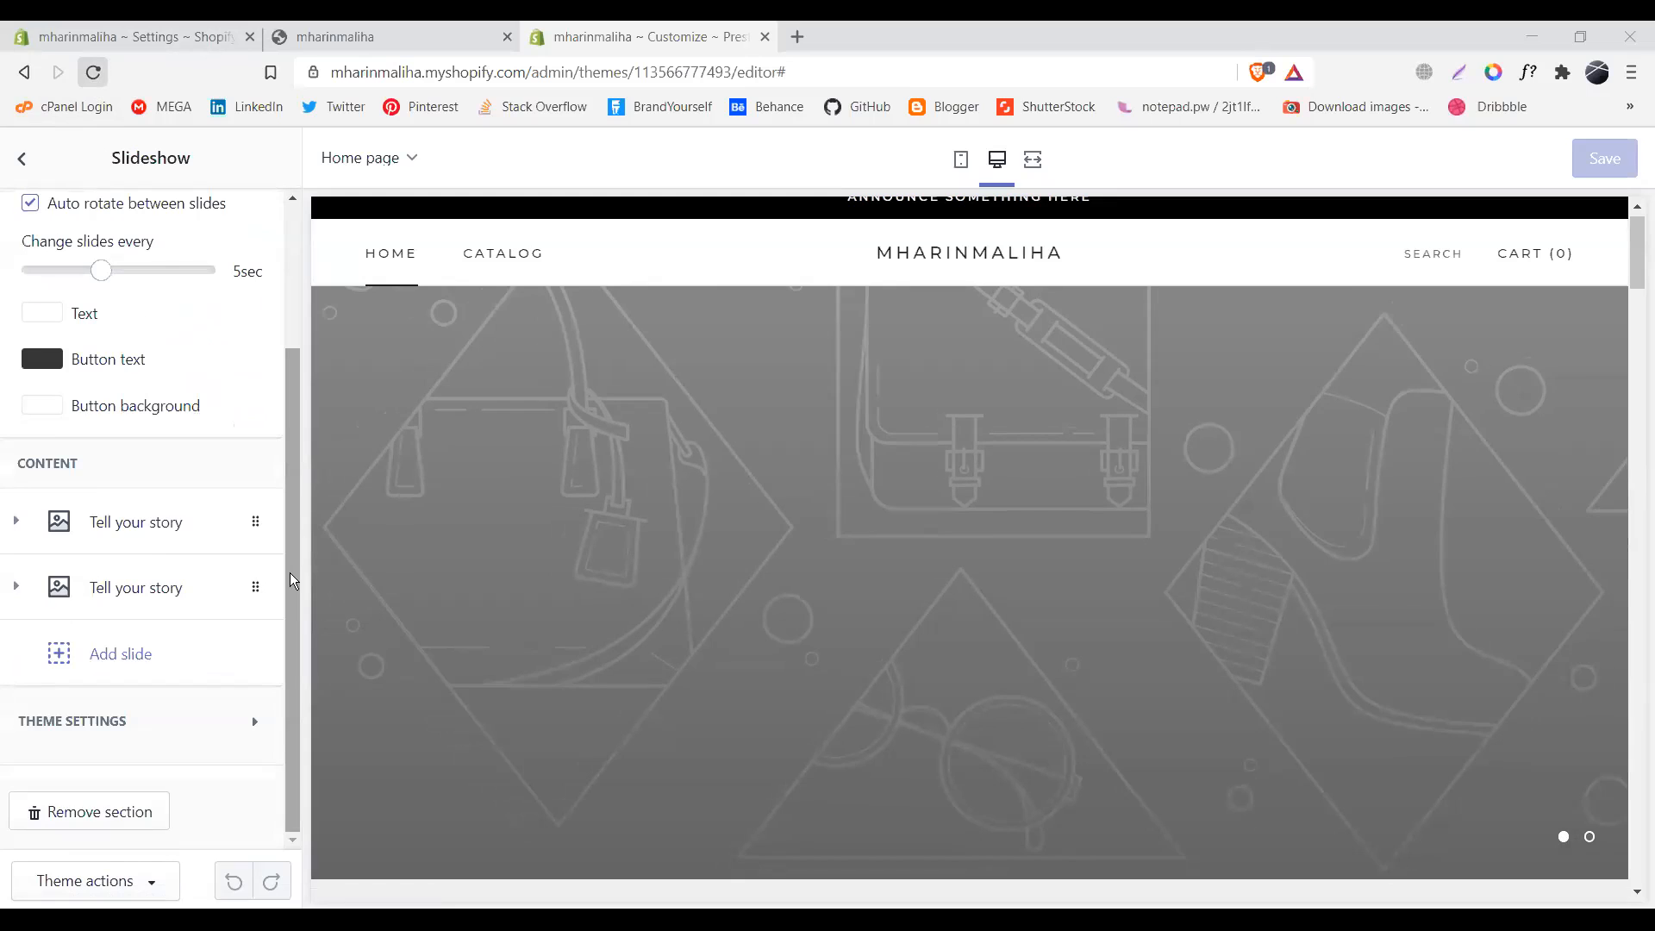
pyautogui.scroll(3, 290, 573)
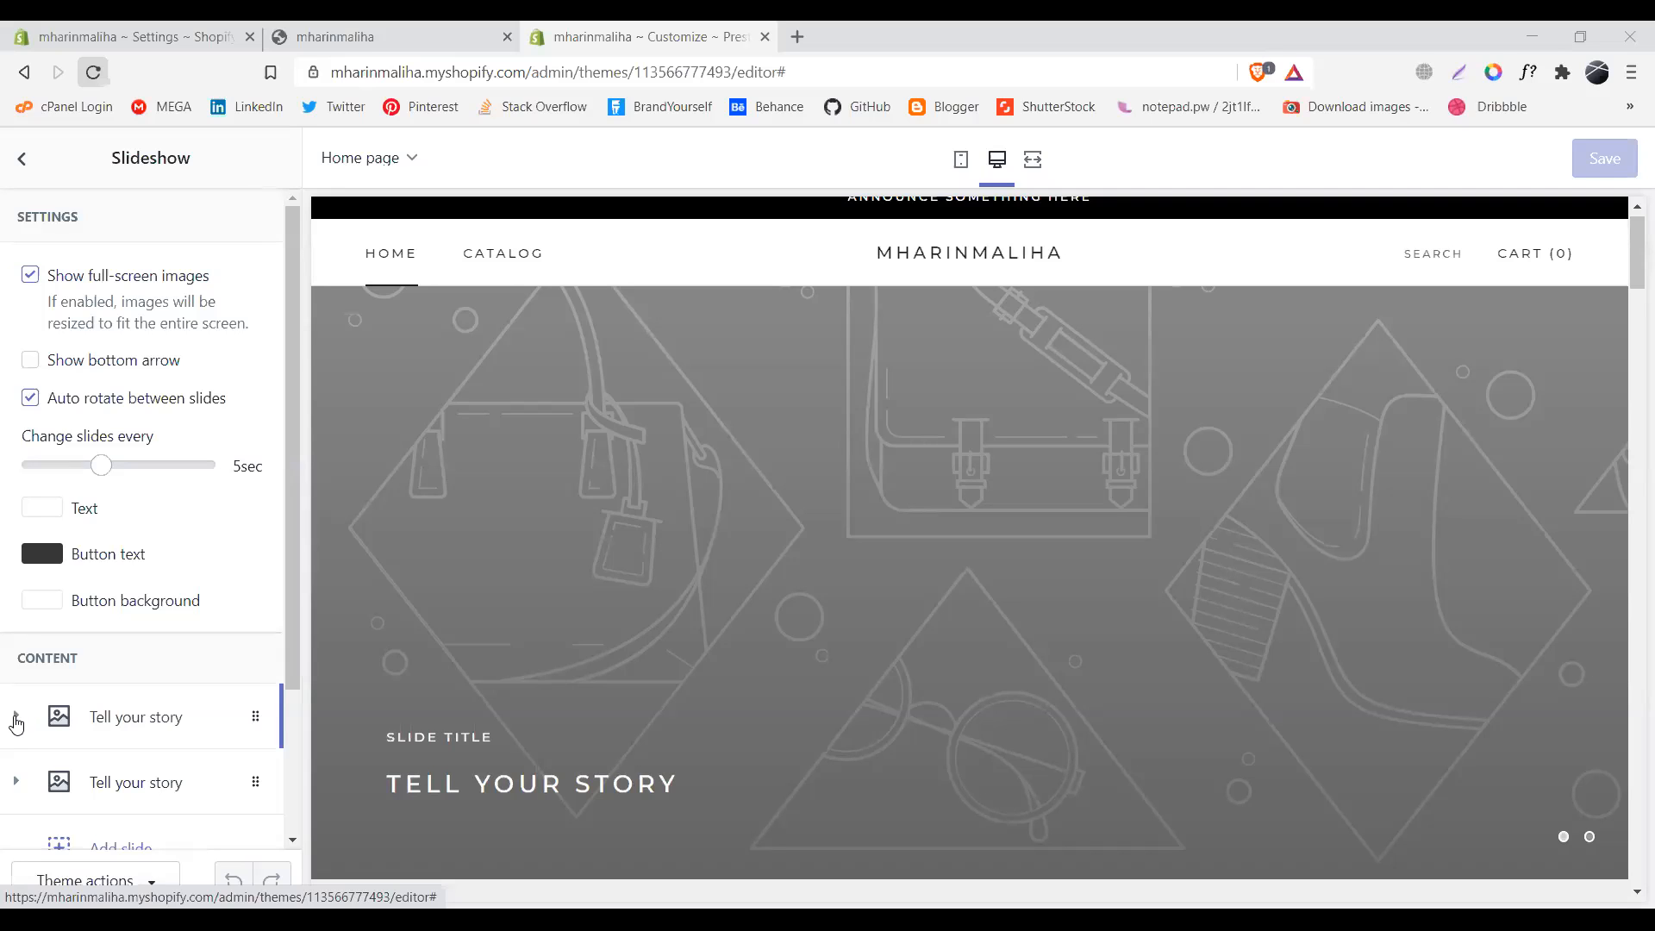
# - Set the first slide's image to the pink moon photo from Staff Favorites free images
pyautogui.click(16, 721)
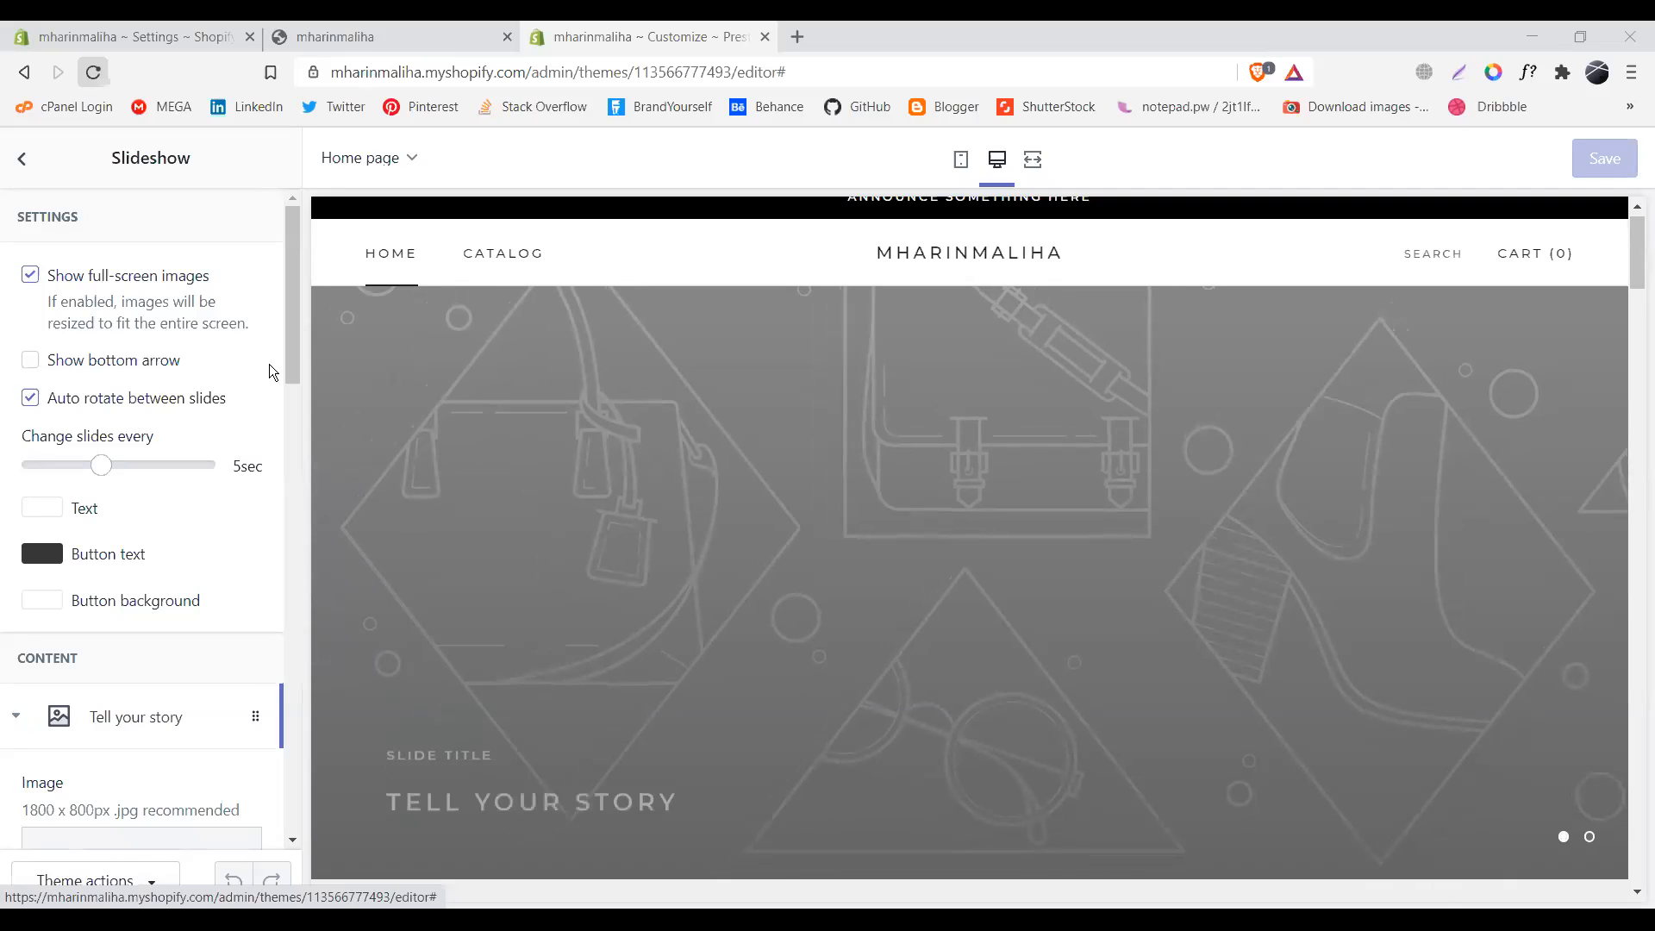
pyautogui.moveTo(292, 324); pyautogui.dragTo(301, 469)
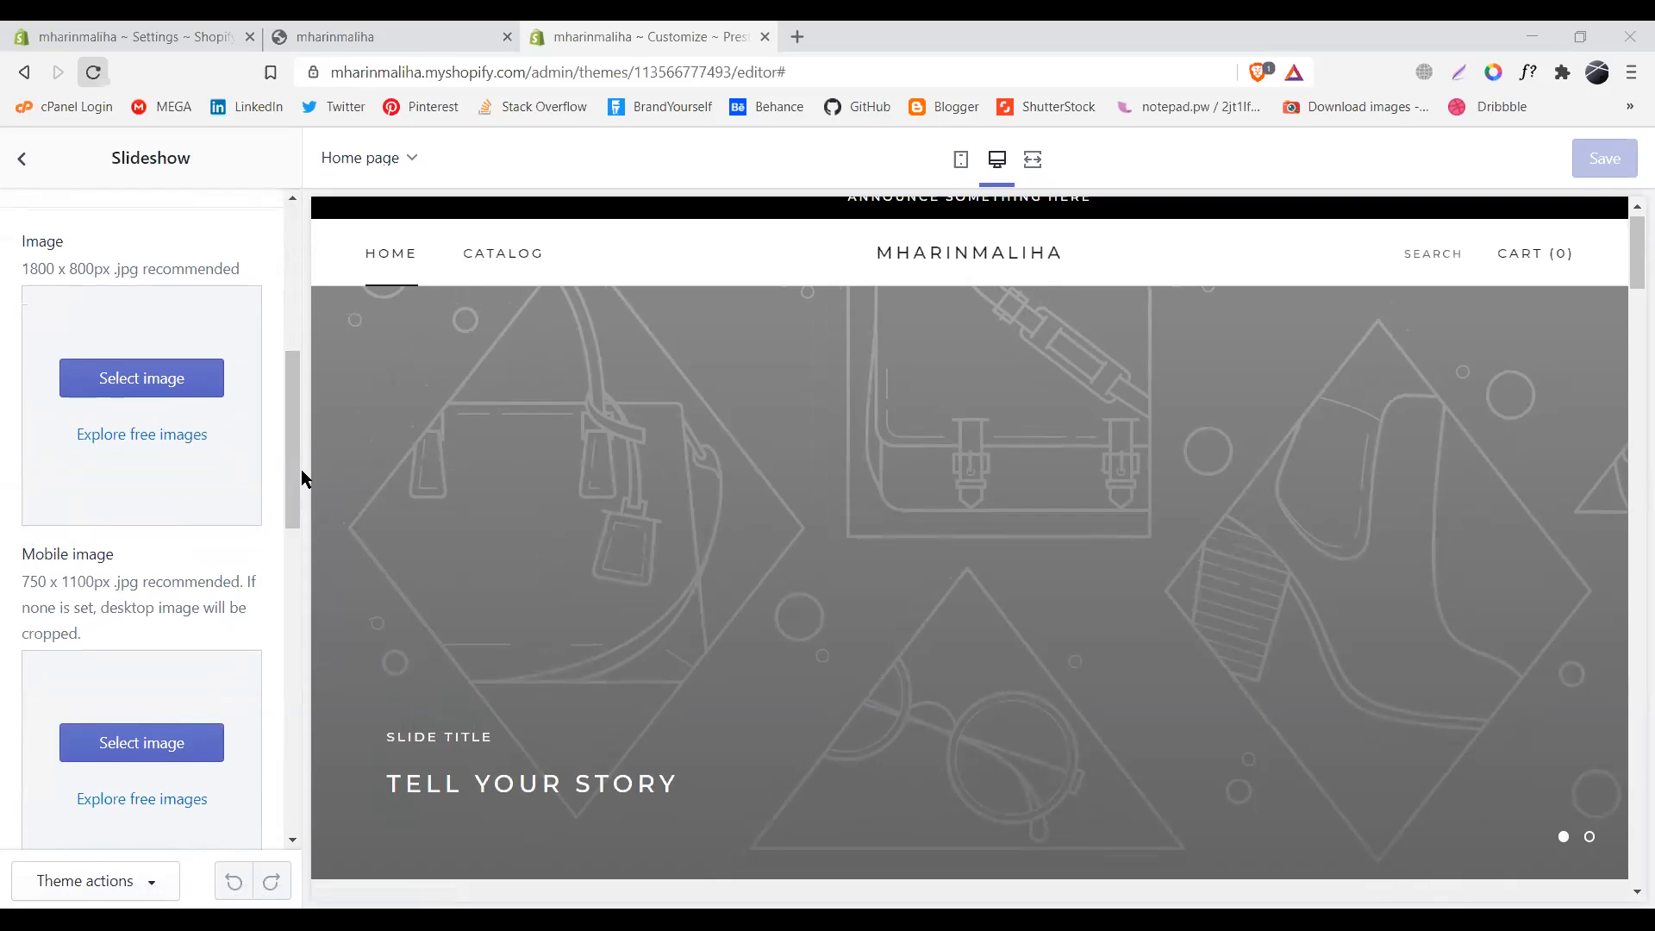
pyautogui.moveTo(292, 507); pyautogui.dragTo(293, 520)
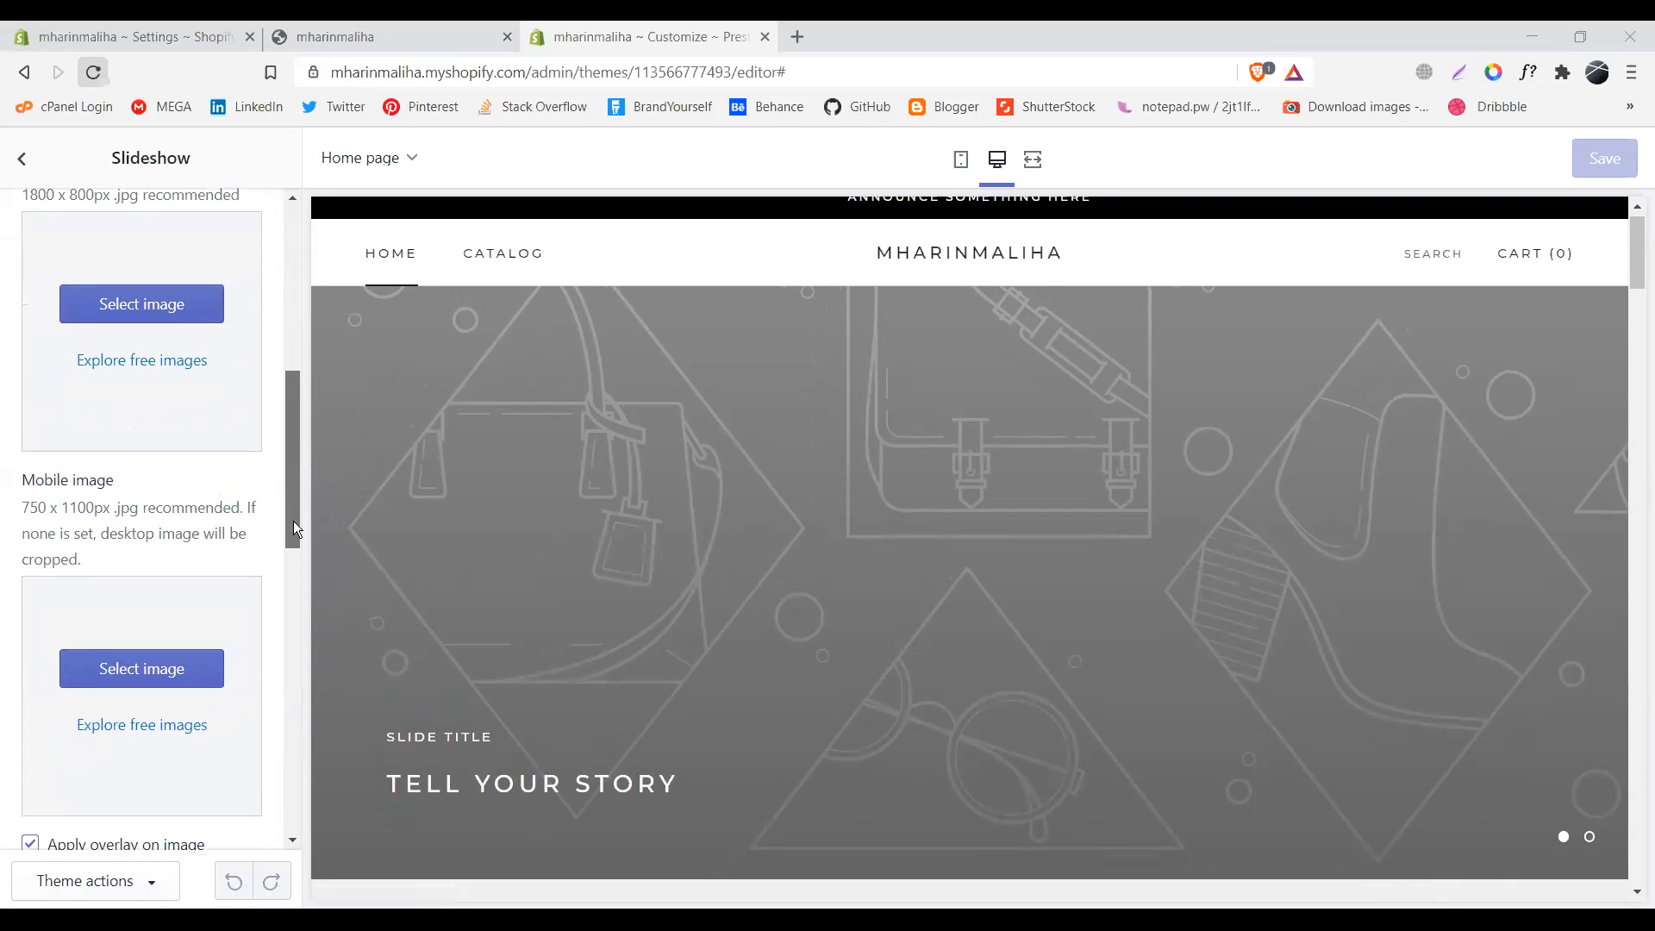
pyautogui.click(153, 319)
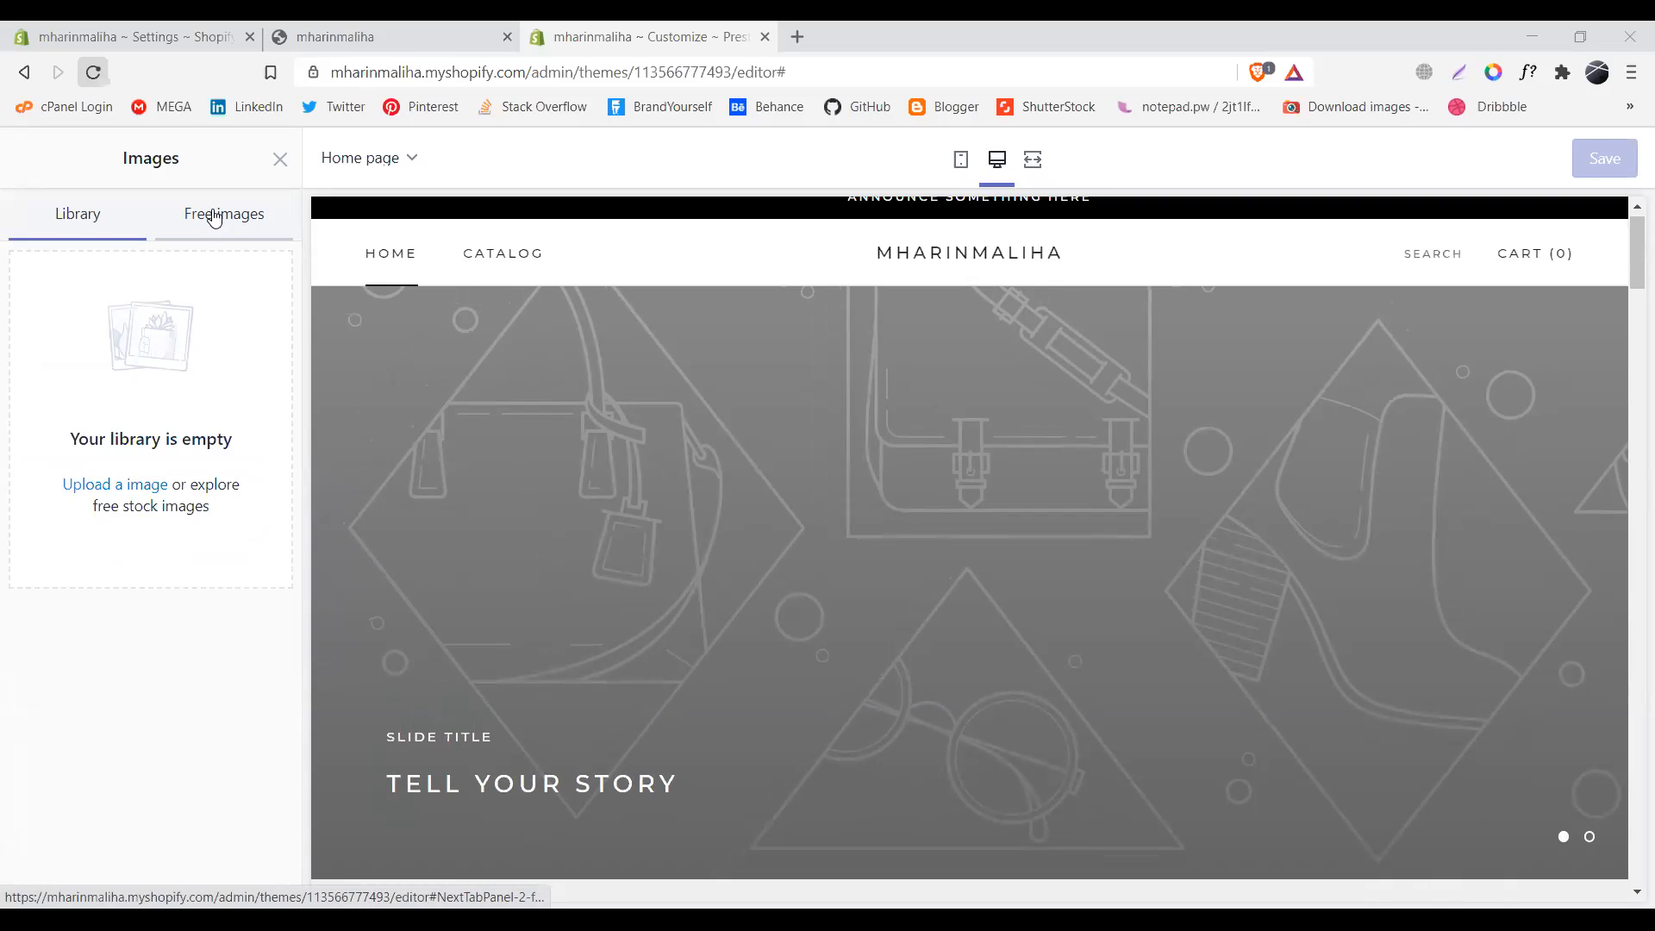
pyautogui.click(215, 219)
pyautogui.click(197, 367)
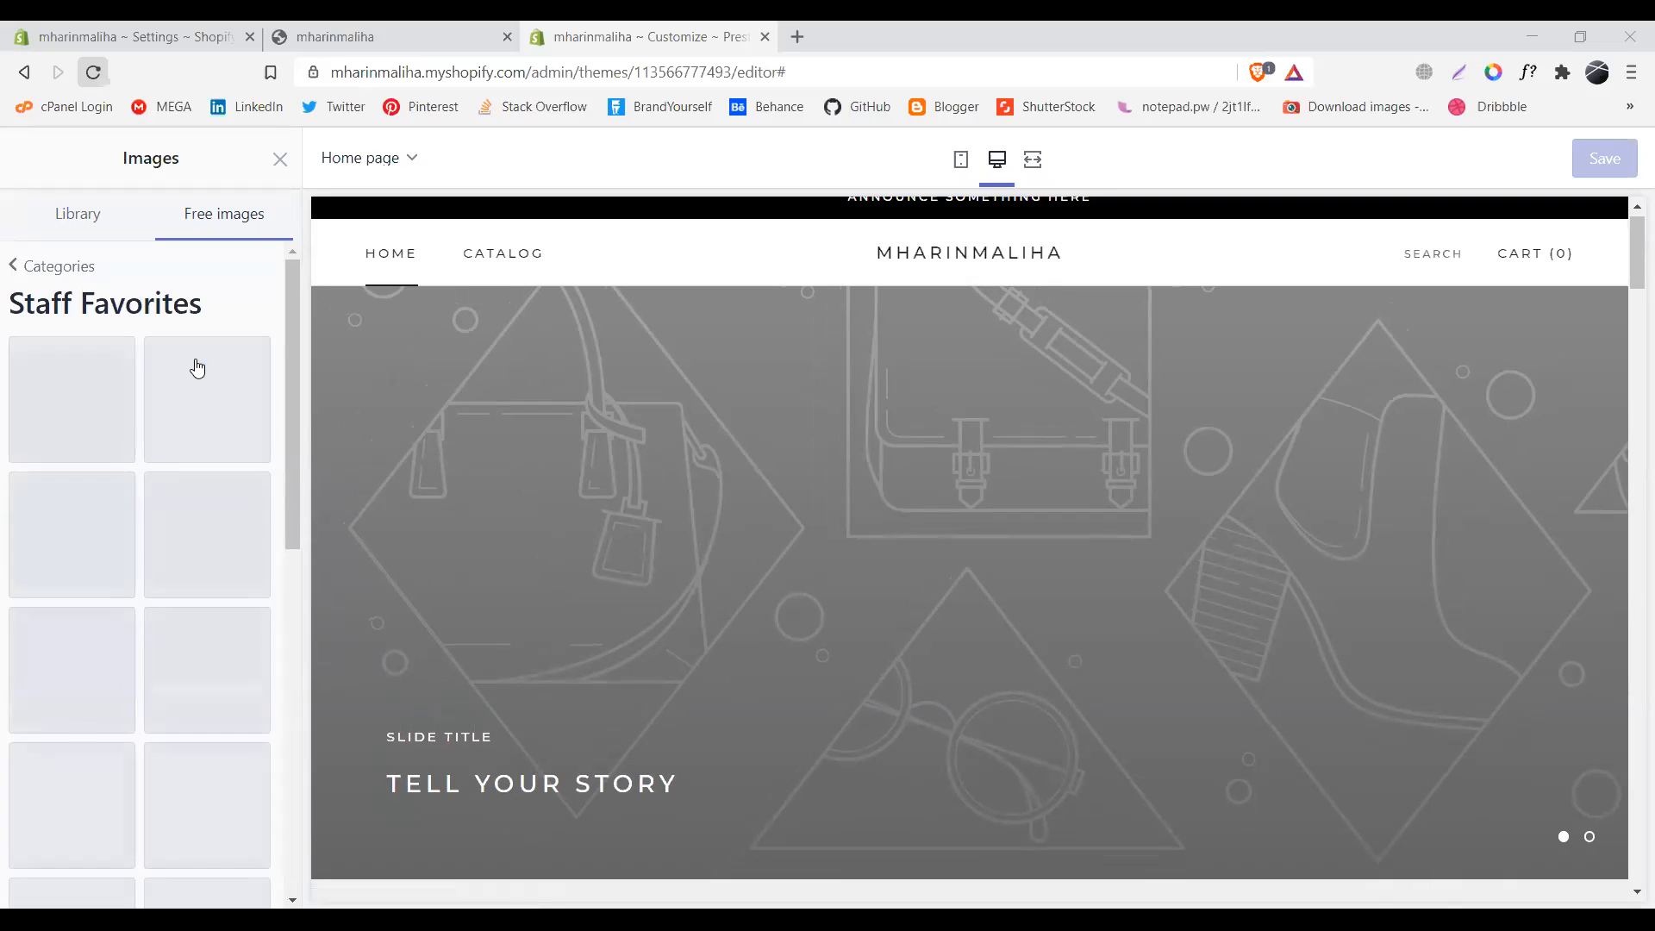
pyautogui.click(99, 410)
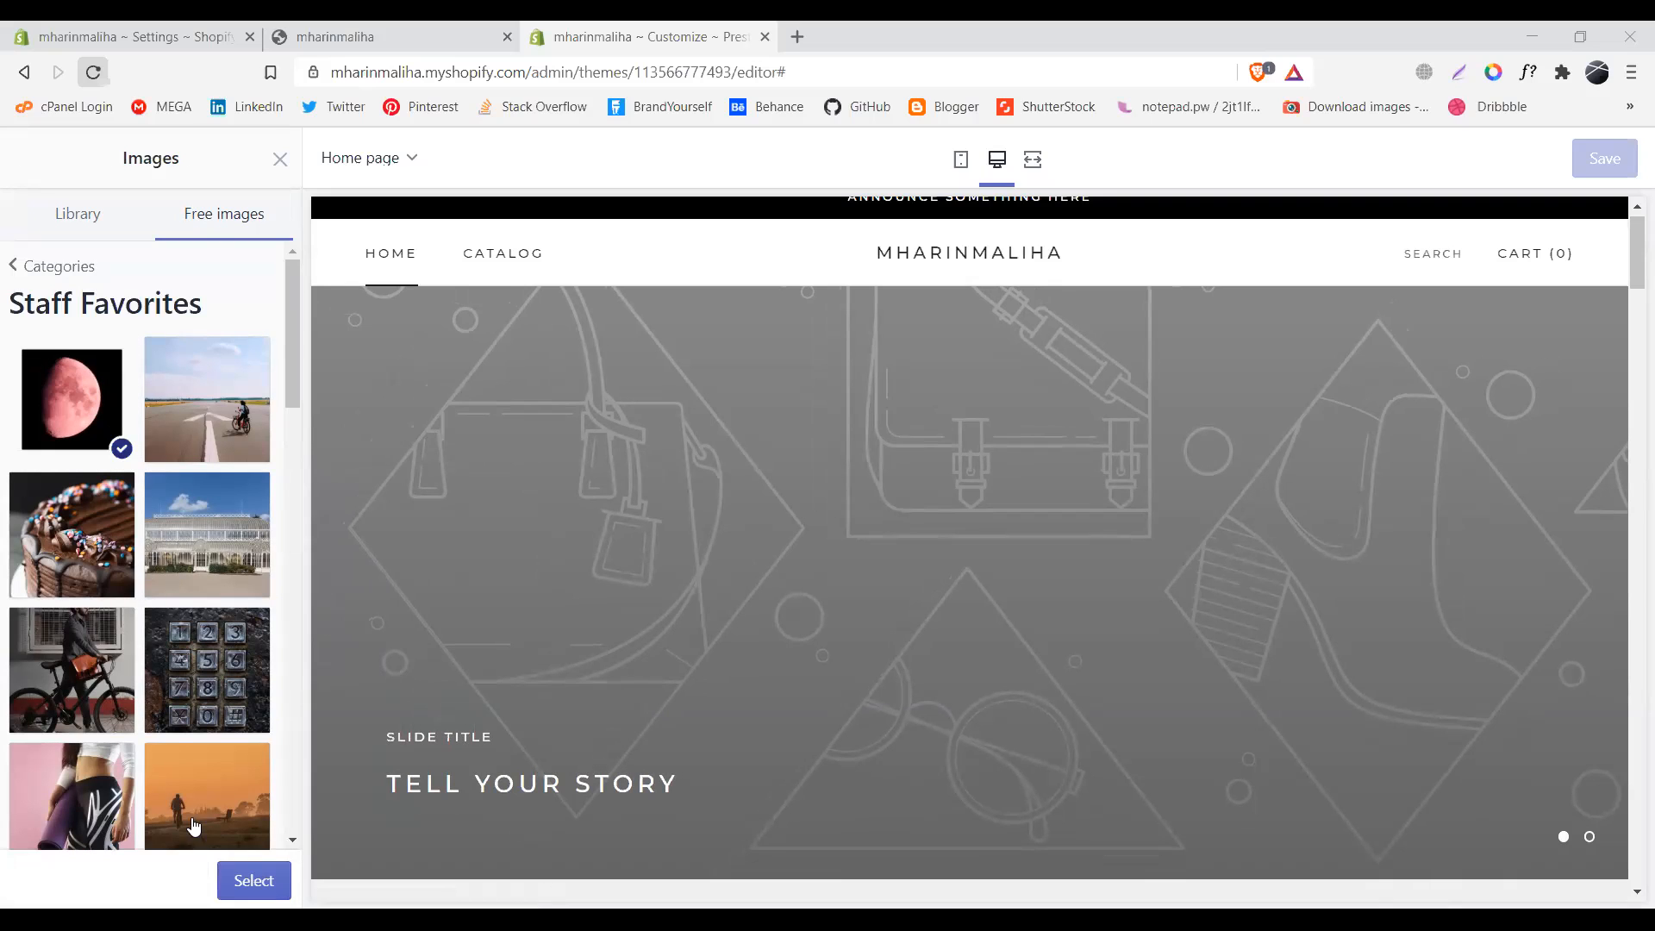
pyautogui.click(247, 881)
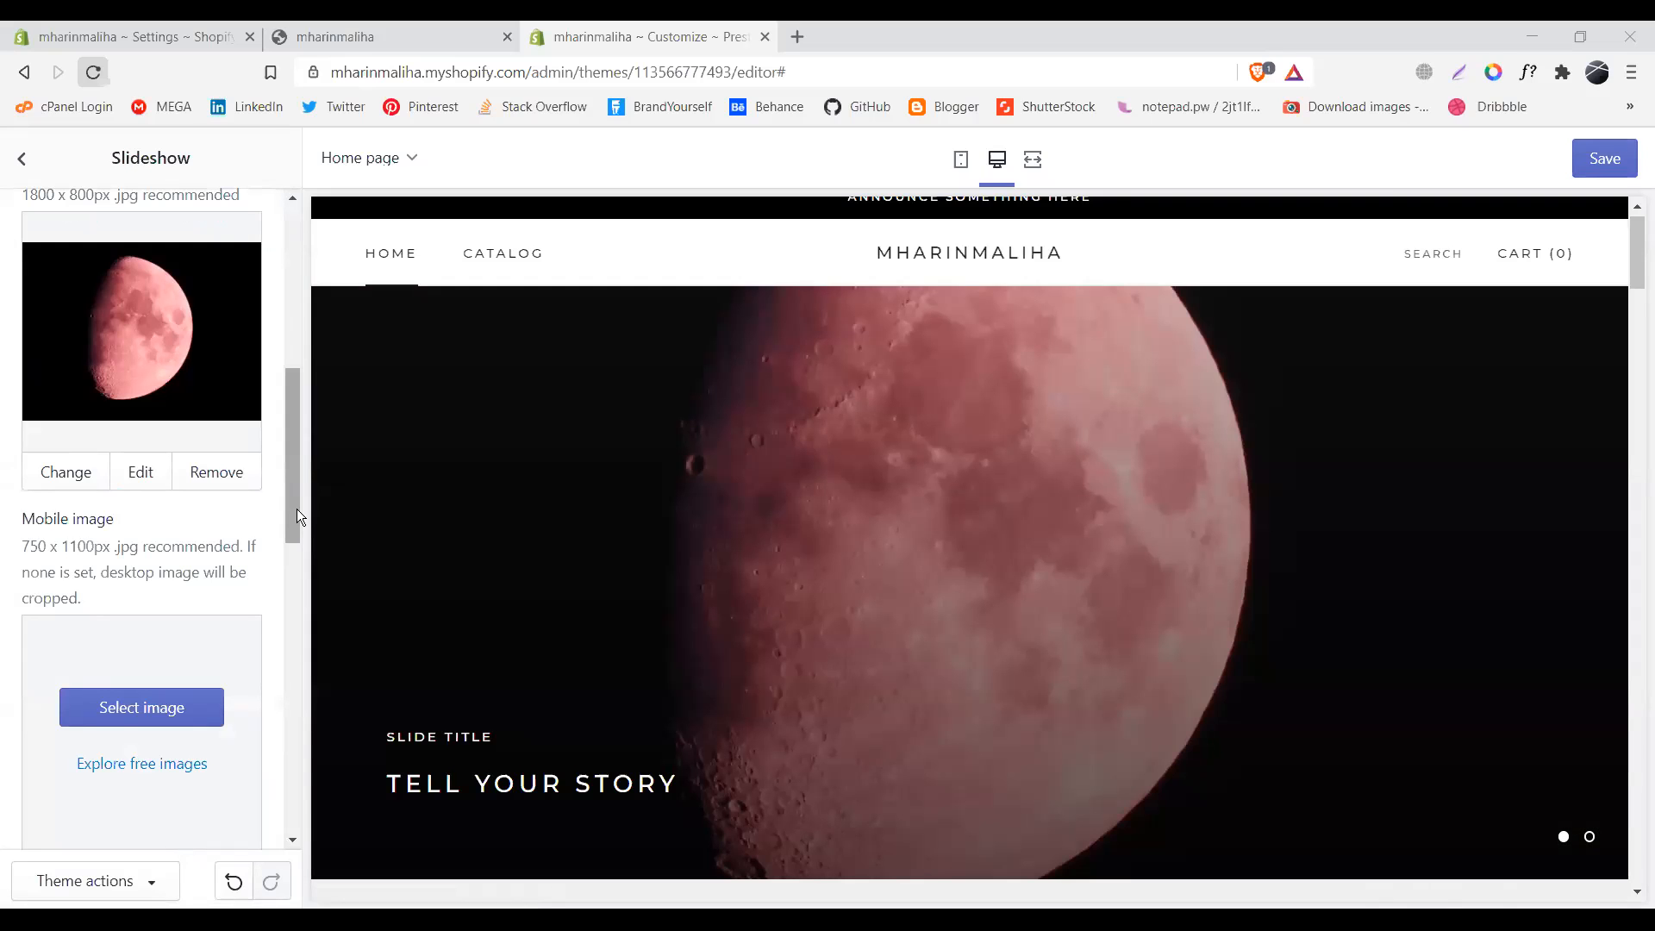
# - Open and dismiss the image description editor, then bring the slide's text fields into view
pyautogui.moveTo(297, 509); pyautogui.dragTo(294, 559)
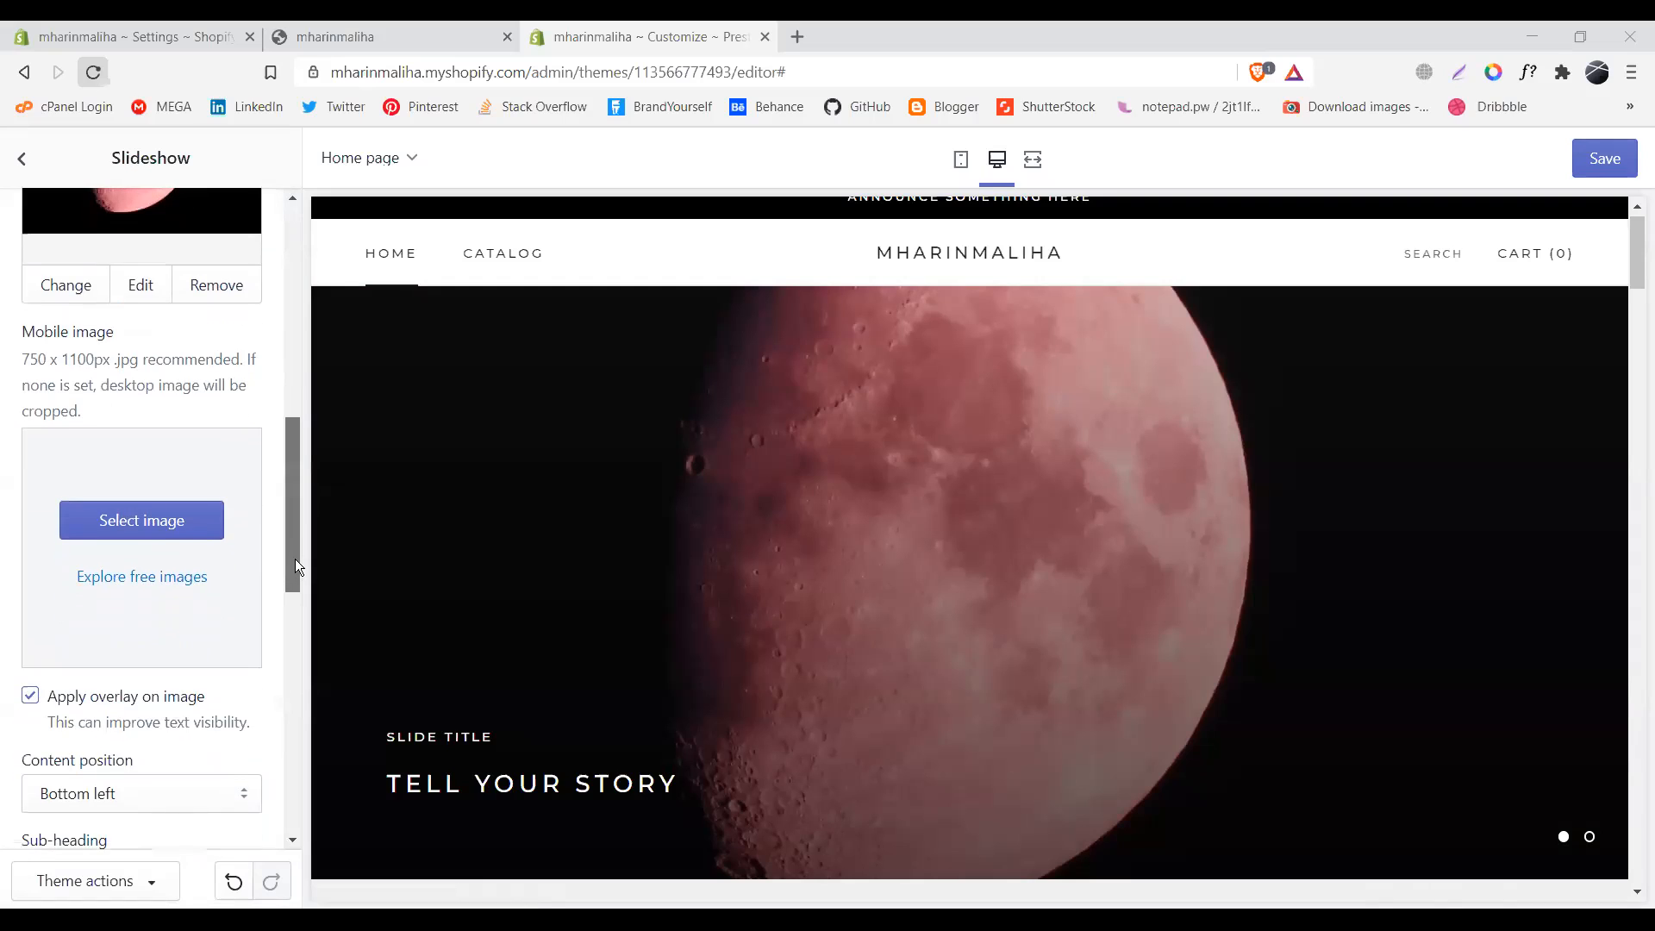
pyautogui.click(141, 285)
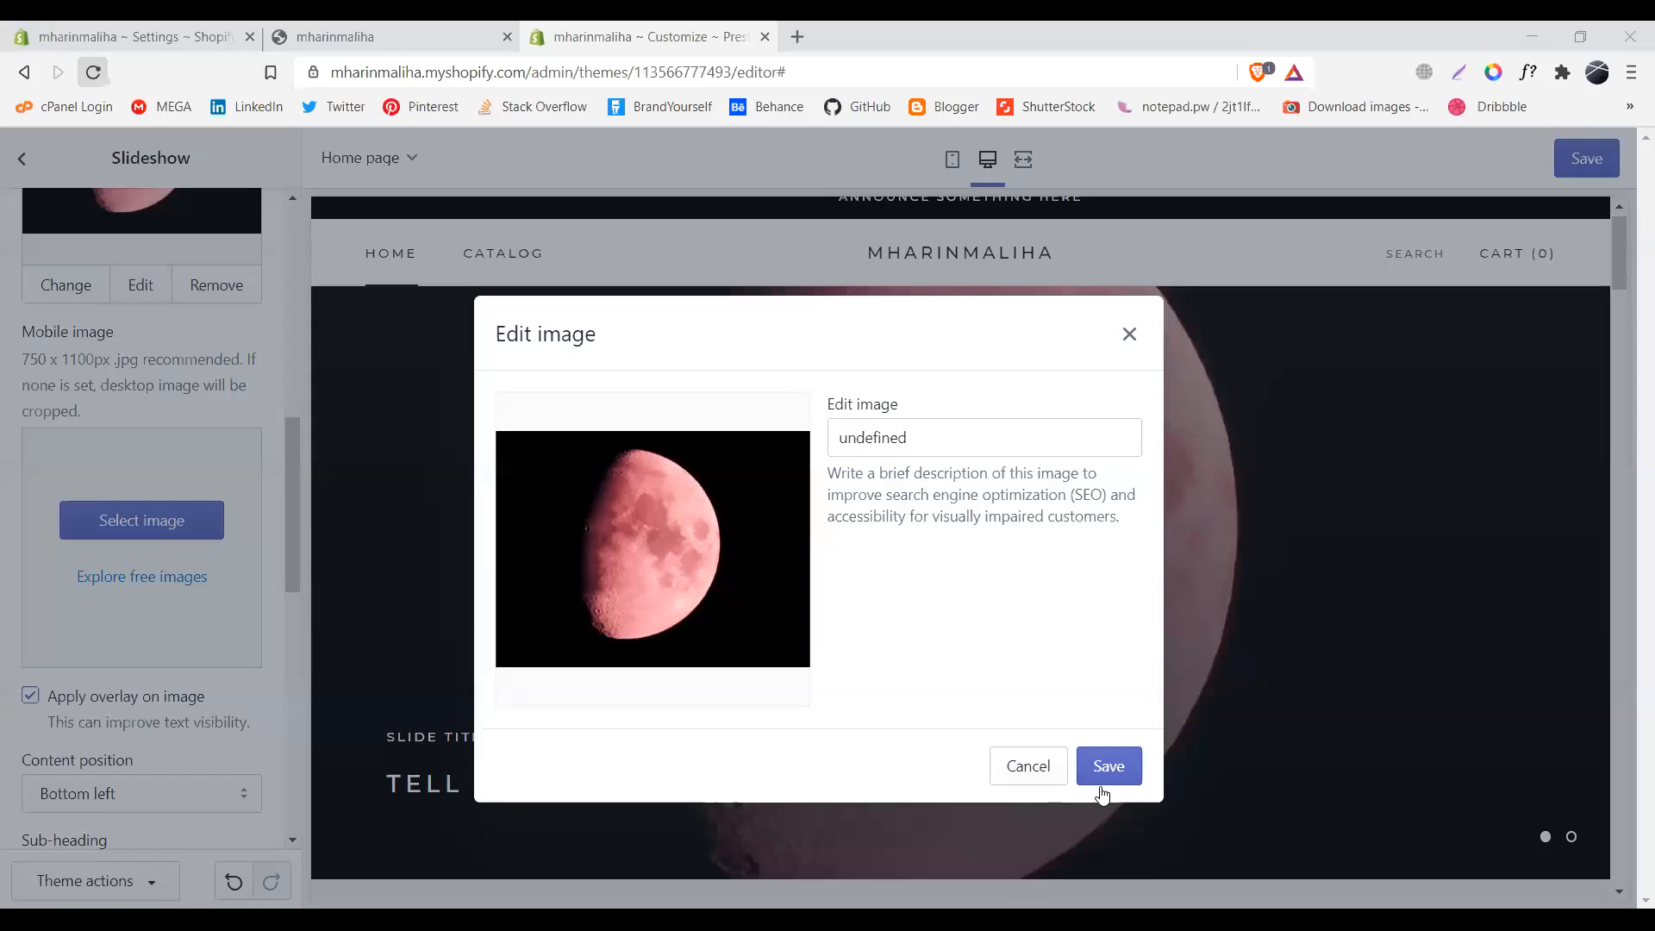
pyautogui.click(1051, 766)
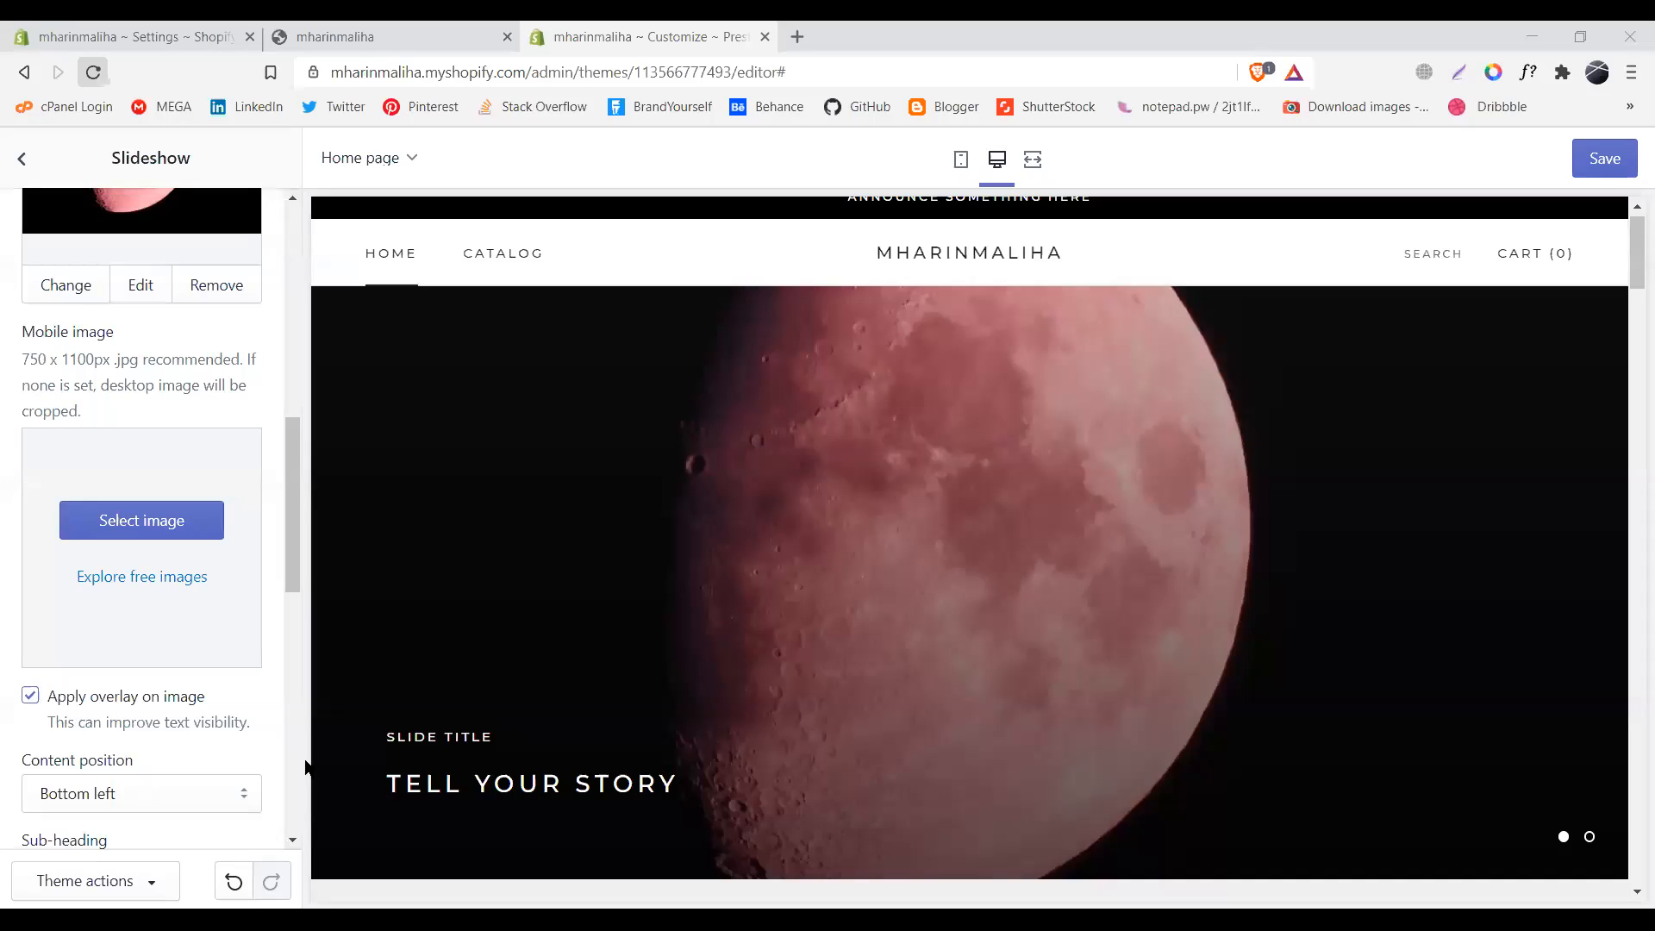
pyautogui.click(293, 653)
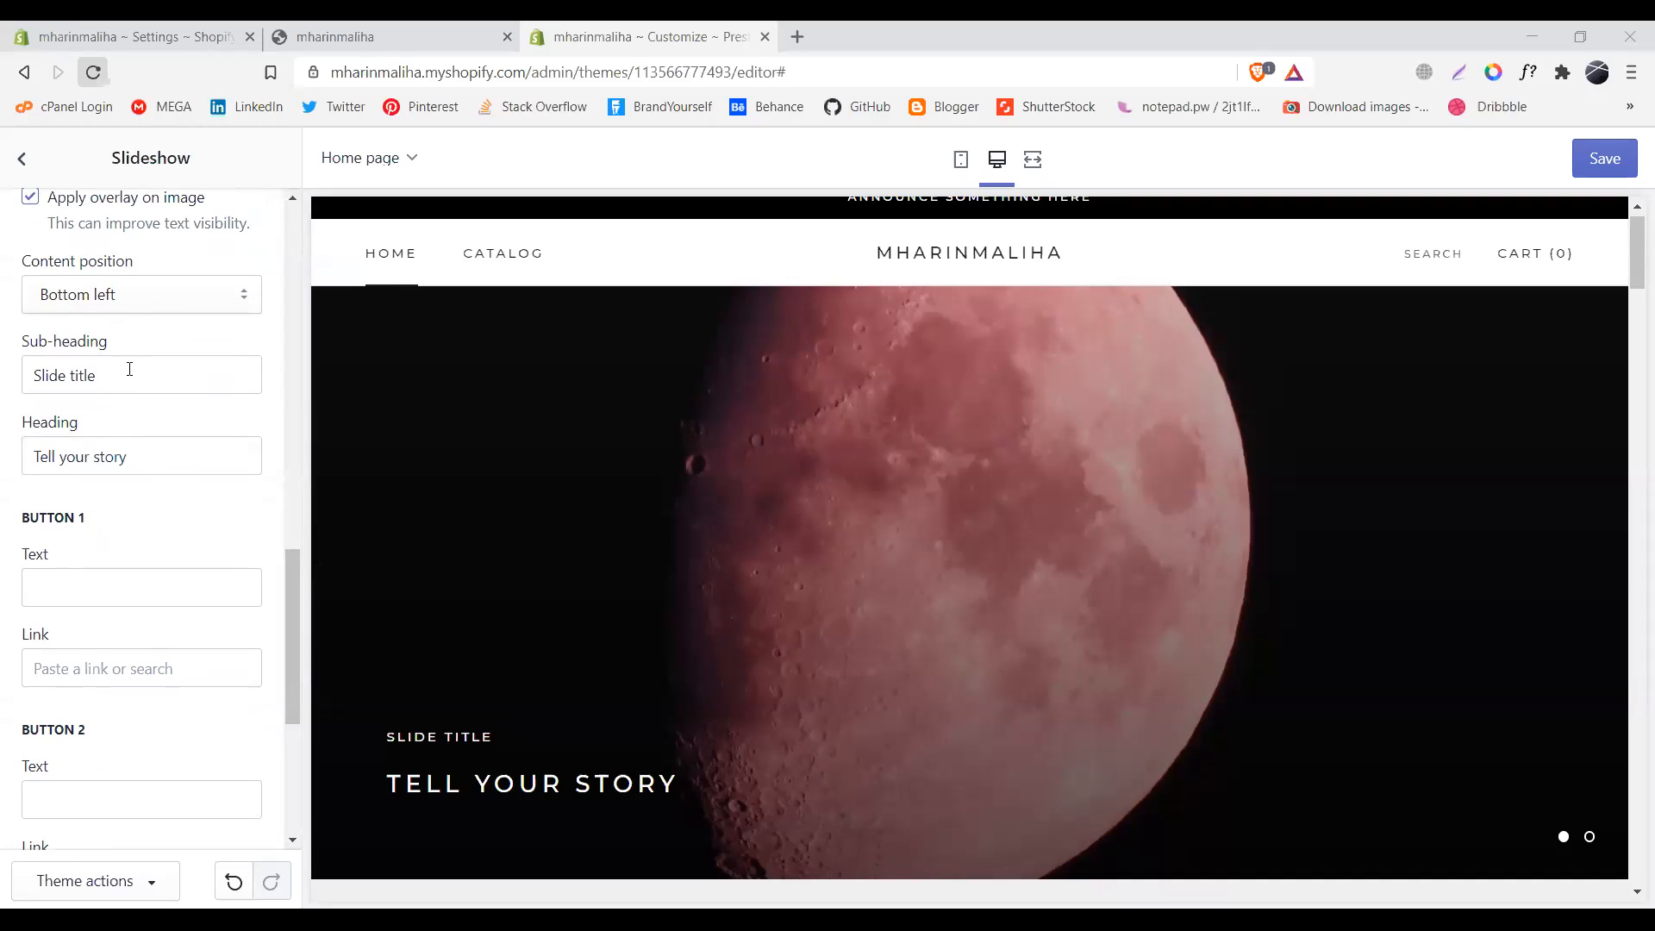
# - Select the existing 'Slide title' text in the sub-heading field
pyautogui.tripleClick(97, 377)
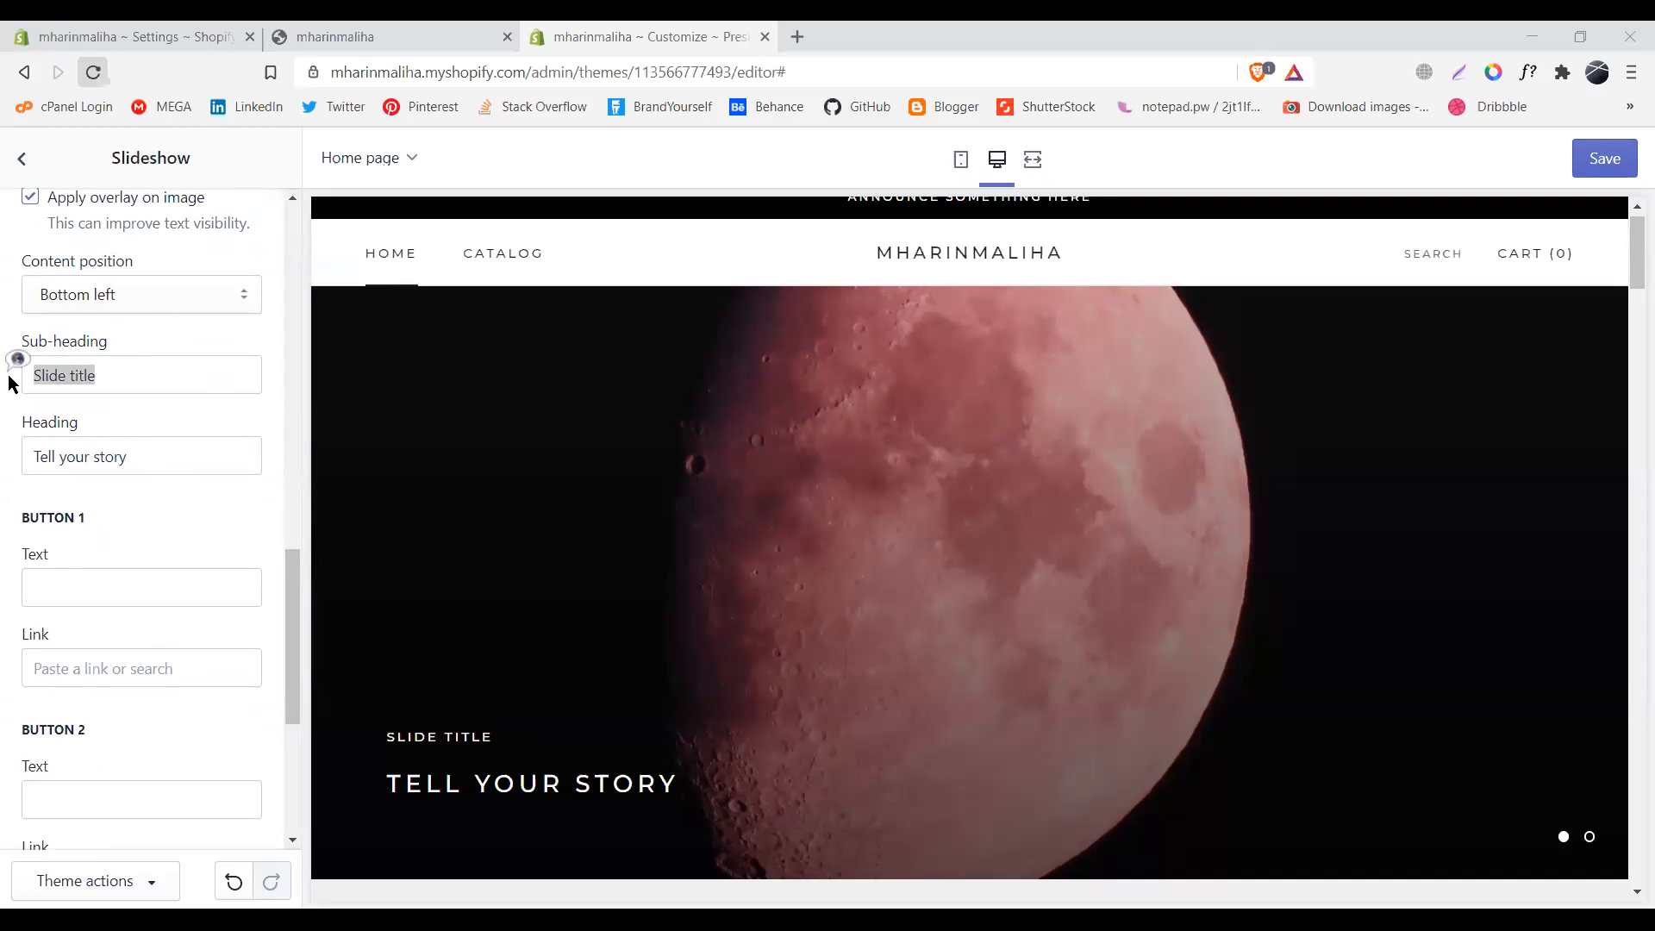
pyautogui.doubleClick(107, 372)
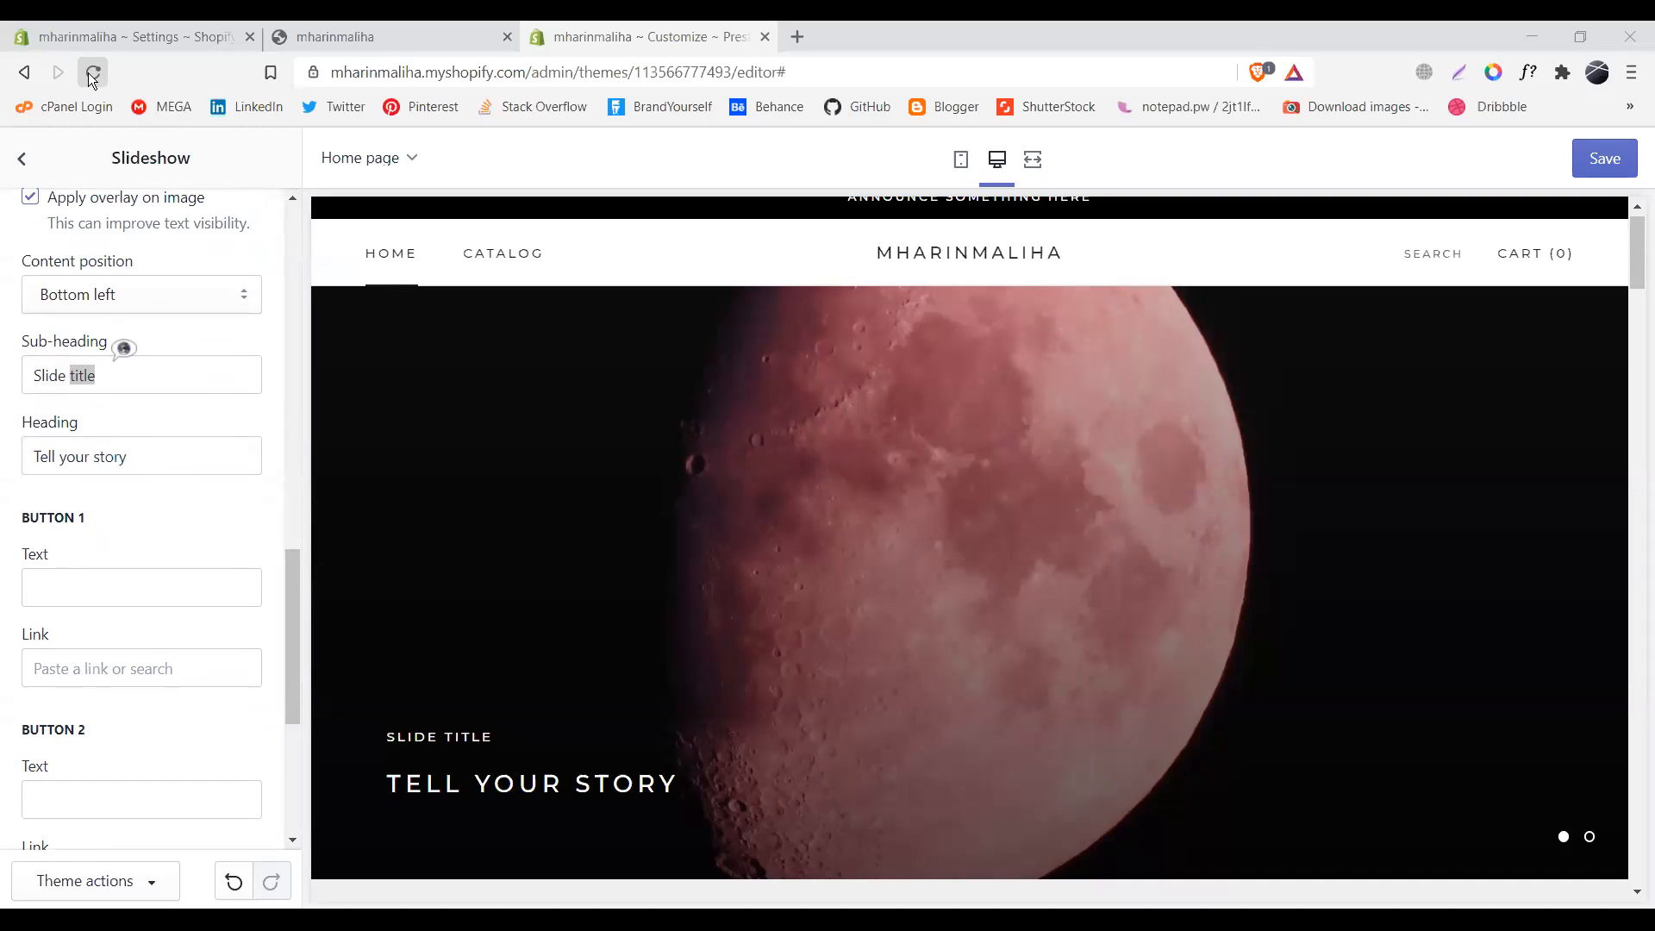
pyautogui.tripleClick(103, 366)
pyautogui.doubleClick(104, 371)
pyautogui.tripleClick(119, 369)
pyautogui.doubleClick(124, 369)
pyautogui.click(132, 347)
pyautogui.tripleClick(109, 372)
pyautogui.click(59, 295)
pyautogui.doubleClick(168, 370)
# - Replace the sub-heading with the store's name
pyautogui.click(167, 370)
pyautogui.write('n')
pyautogui.click(224, 538)
pyautogui.click(93, 373)
pyautogui.hotkey('ctrl', 'a')
pyautogui.write('Slin')
pyautogui.hotkey('ctrl', 'a')
pyautogui.write('n')
pyautogui.hotkey('ctrl', 'a')
pyautogui.write('maliha')
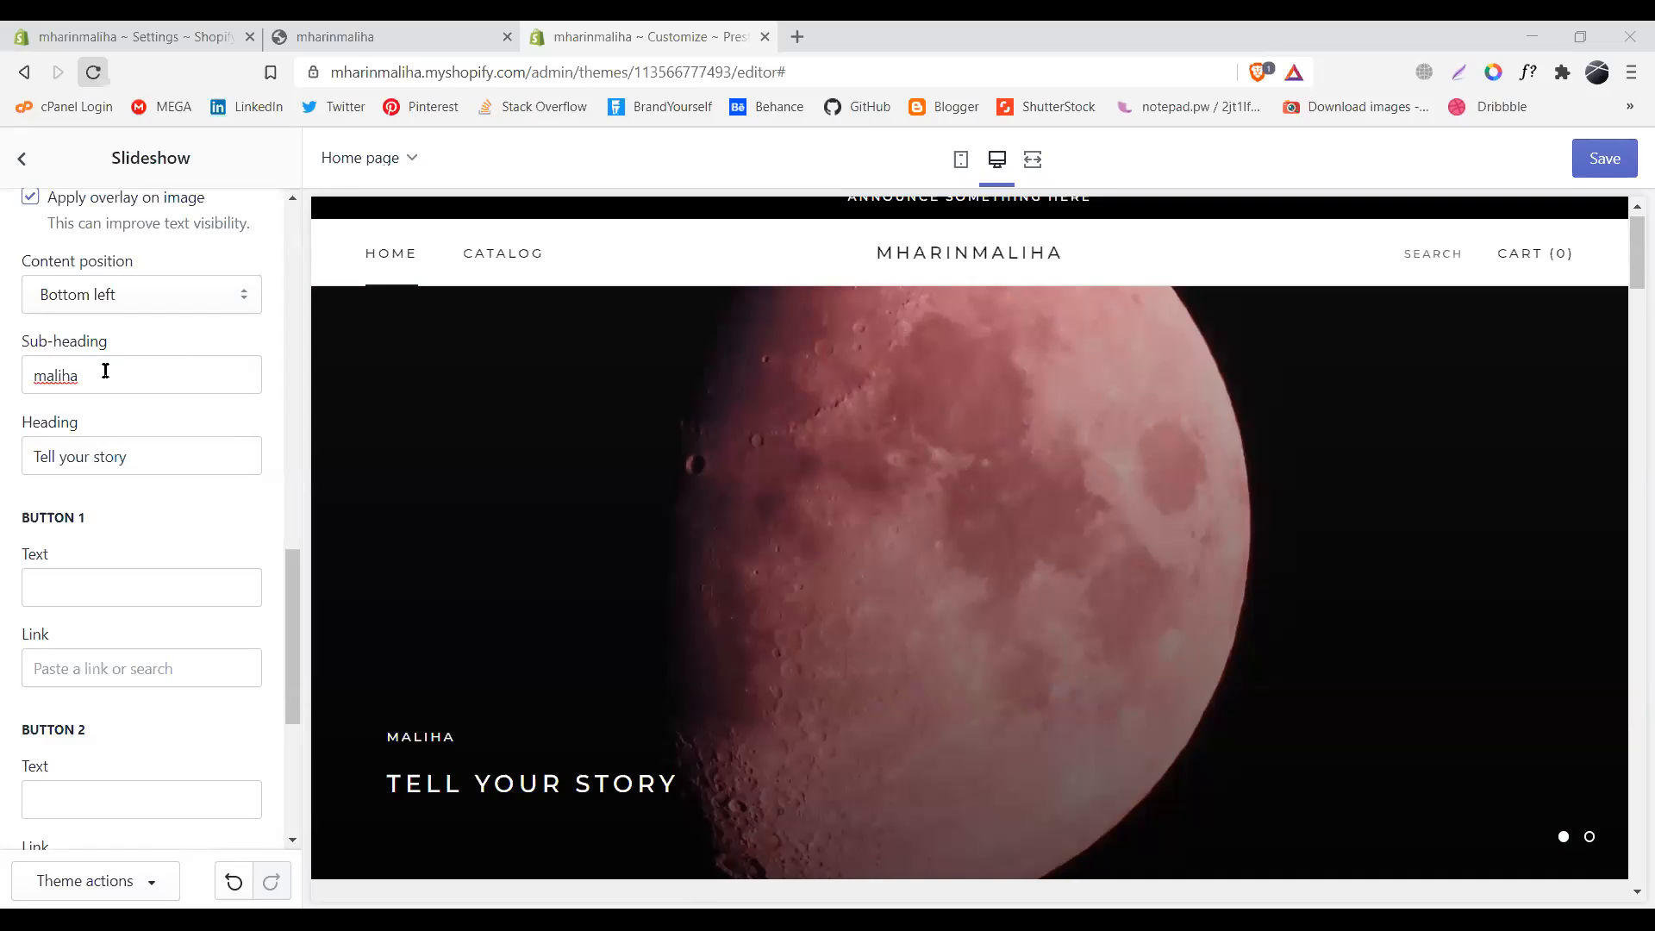
pyautogui.write(' store')
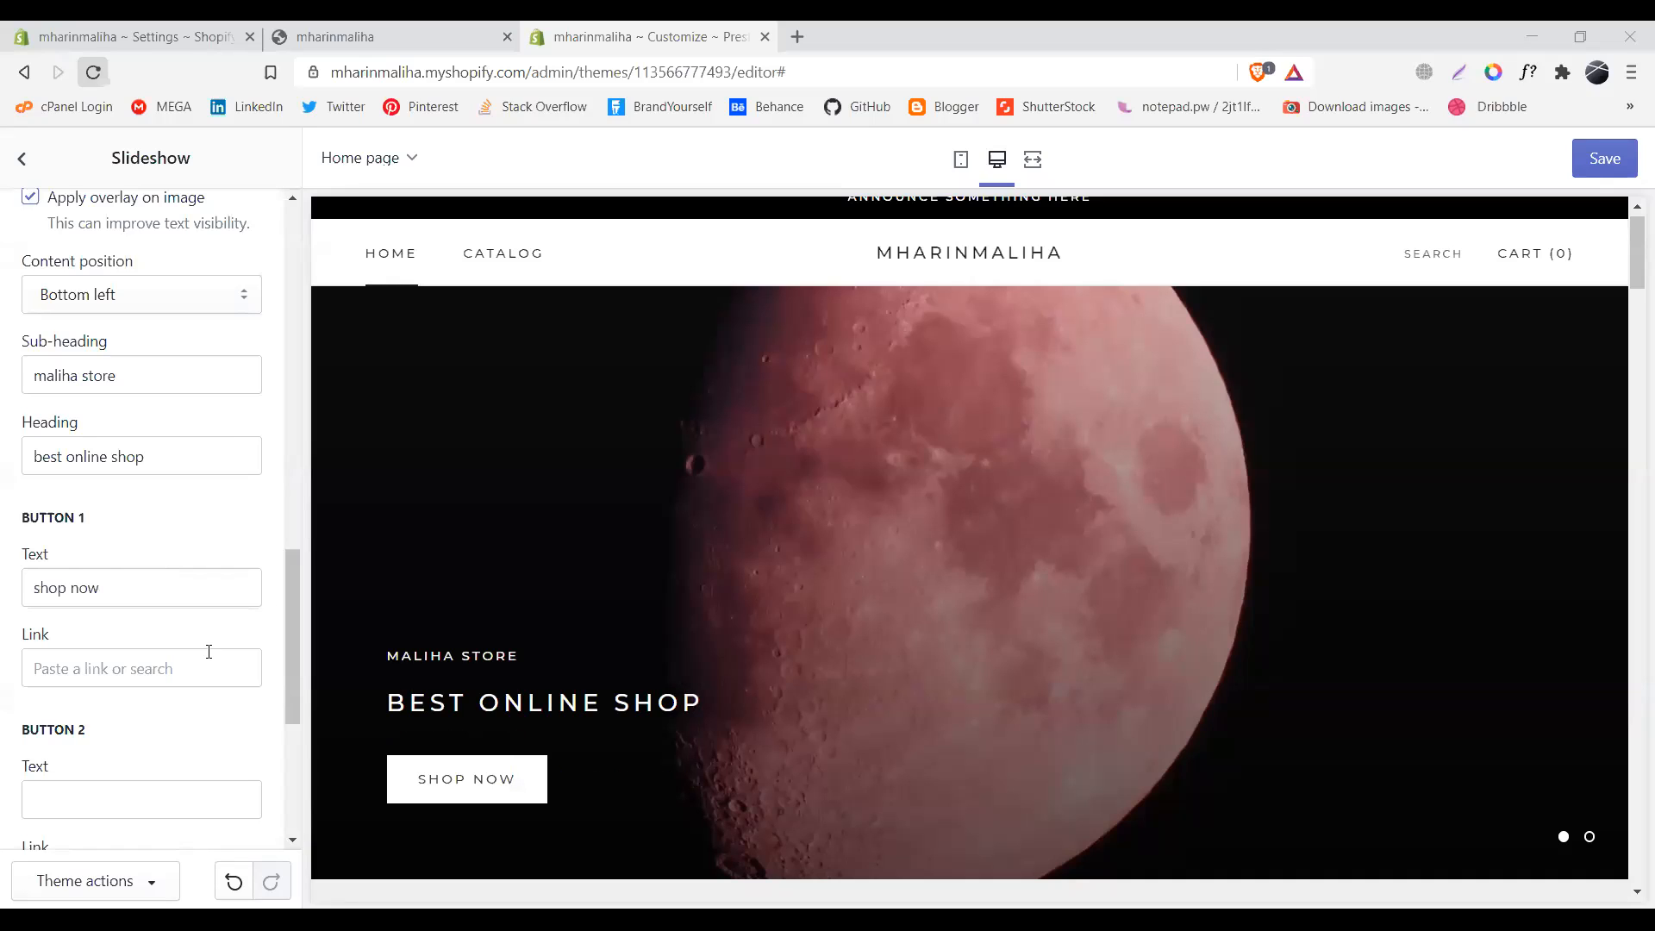
# - Link the moon slide's shop now button to All Products and save the theme
pyautogui.click(209, 657)
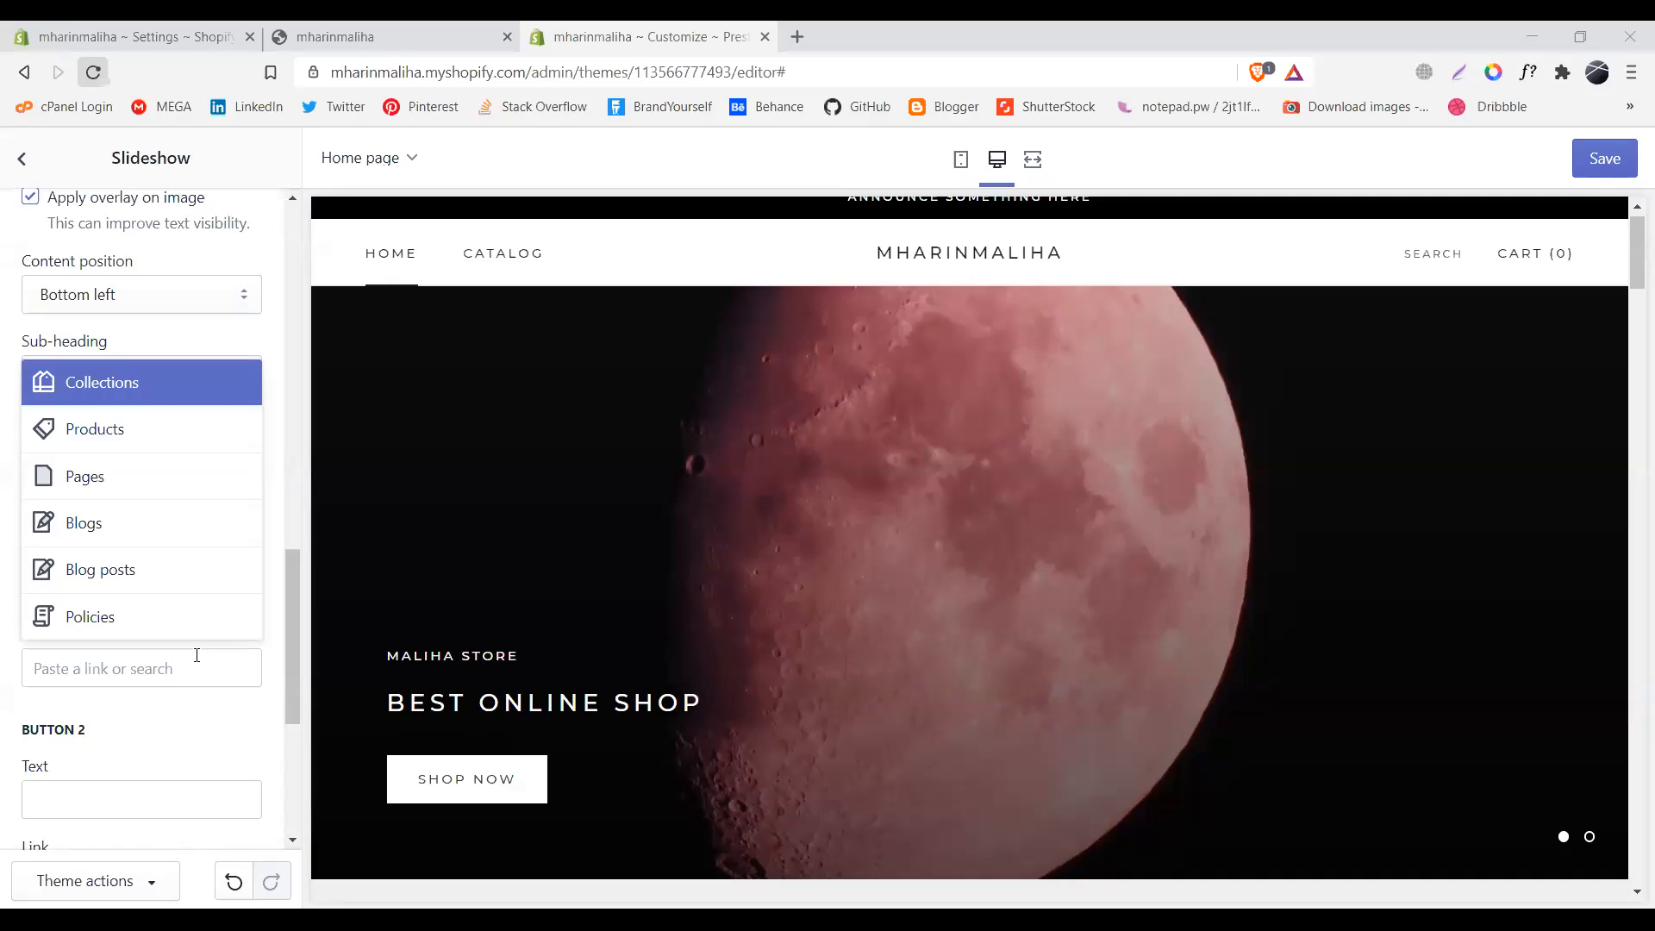
pyautogui.click(151, 424)
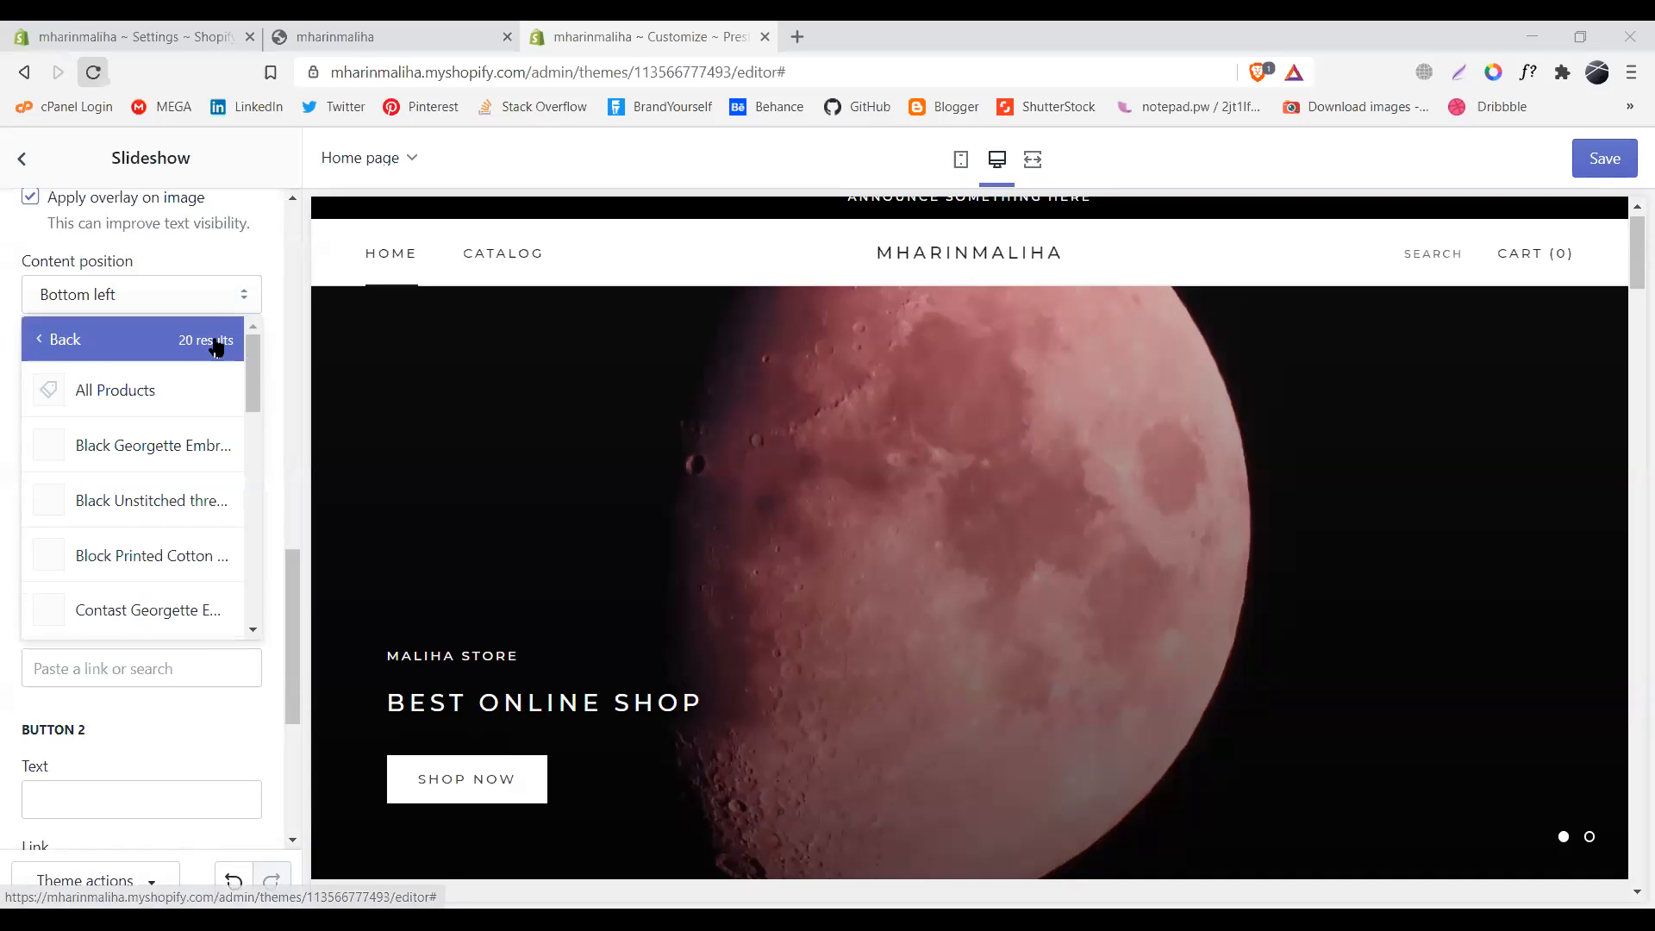
pyautogui.press('Return')
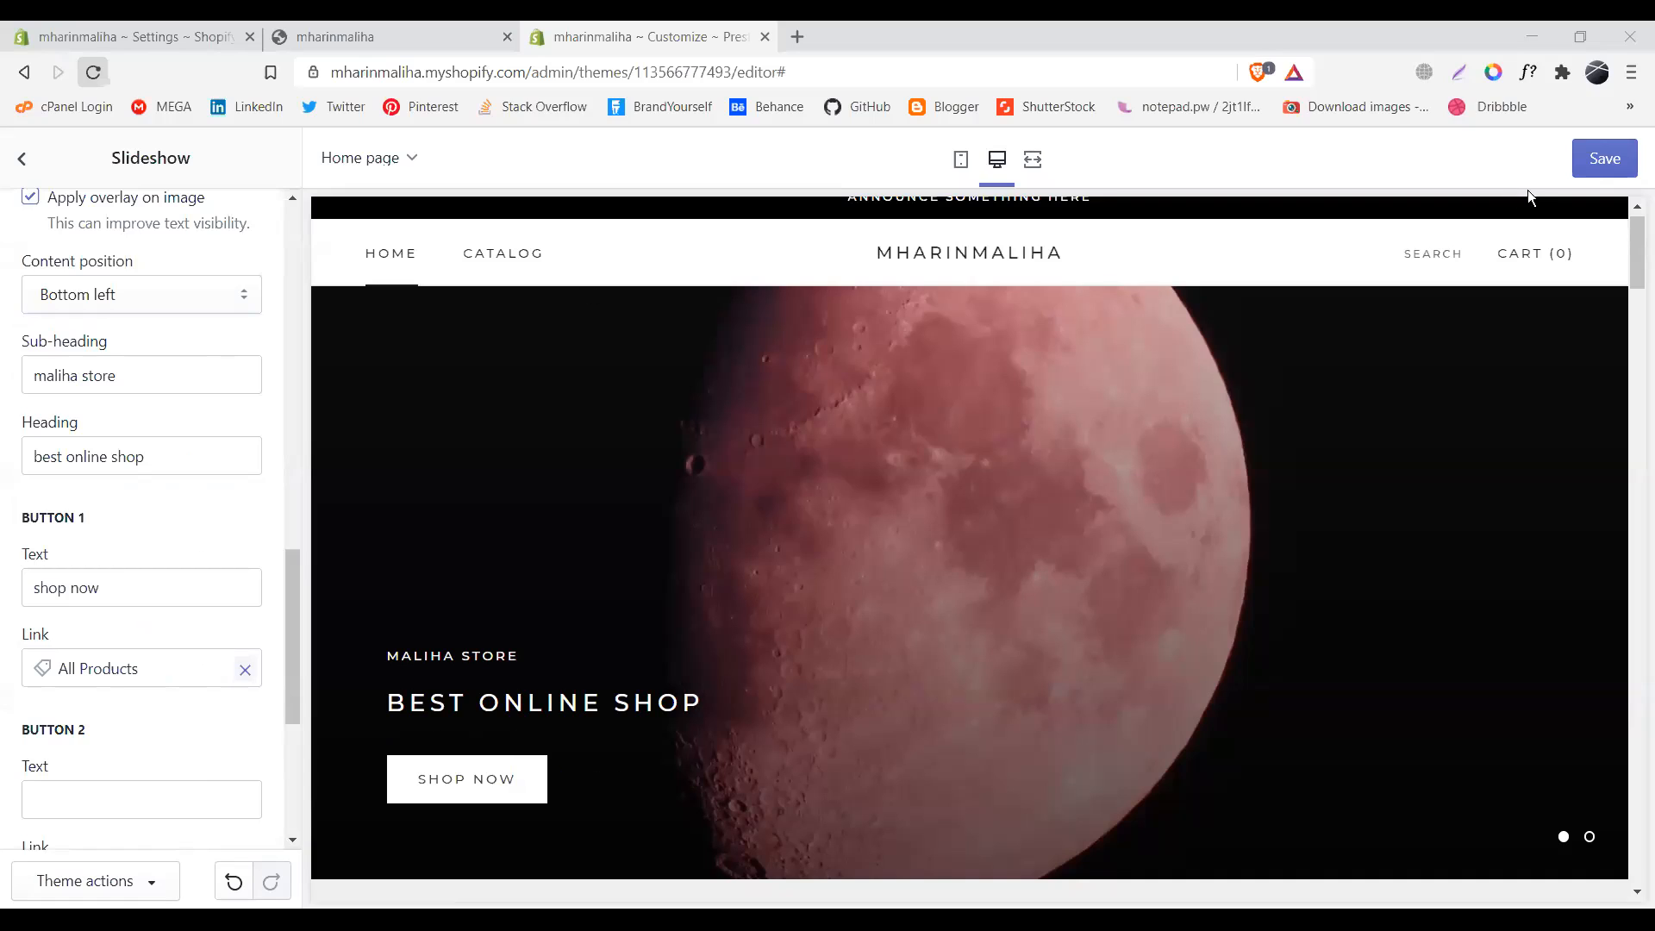
pyautogui.click(1605, 159)
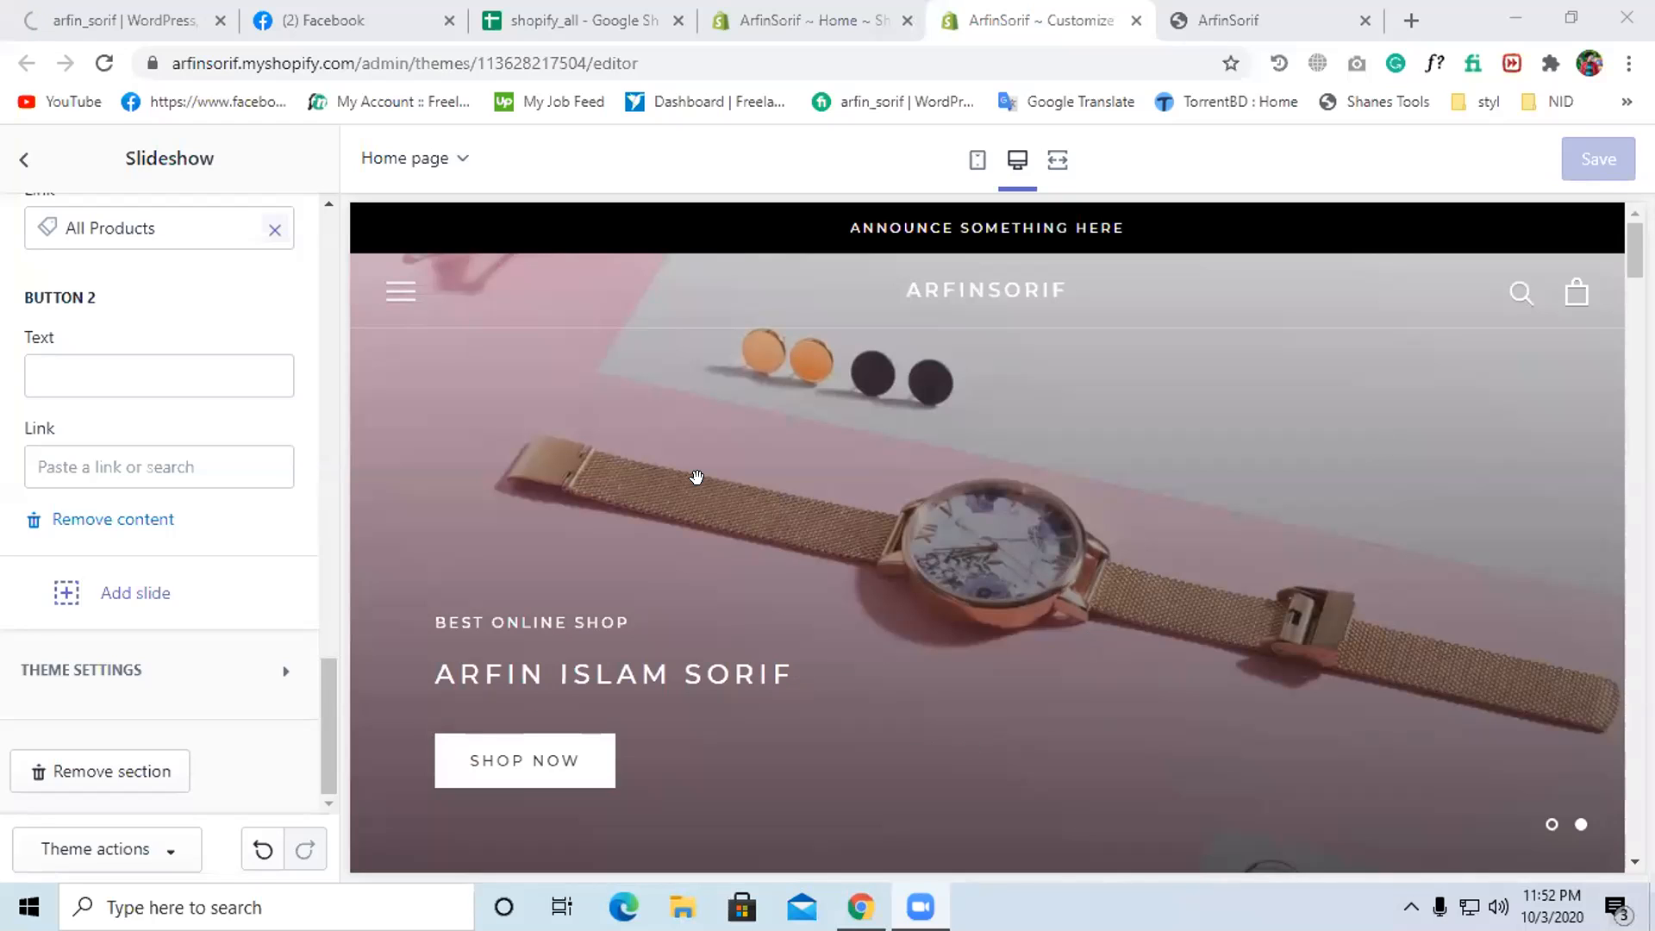
# - Review the Featured collection section's settings, then switch to the admin Home page
pyautogui.click(24, 159)
pyautogui.scroll(2, 182, 613)
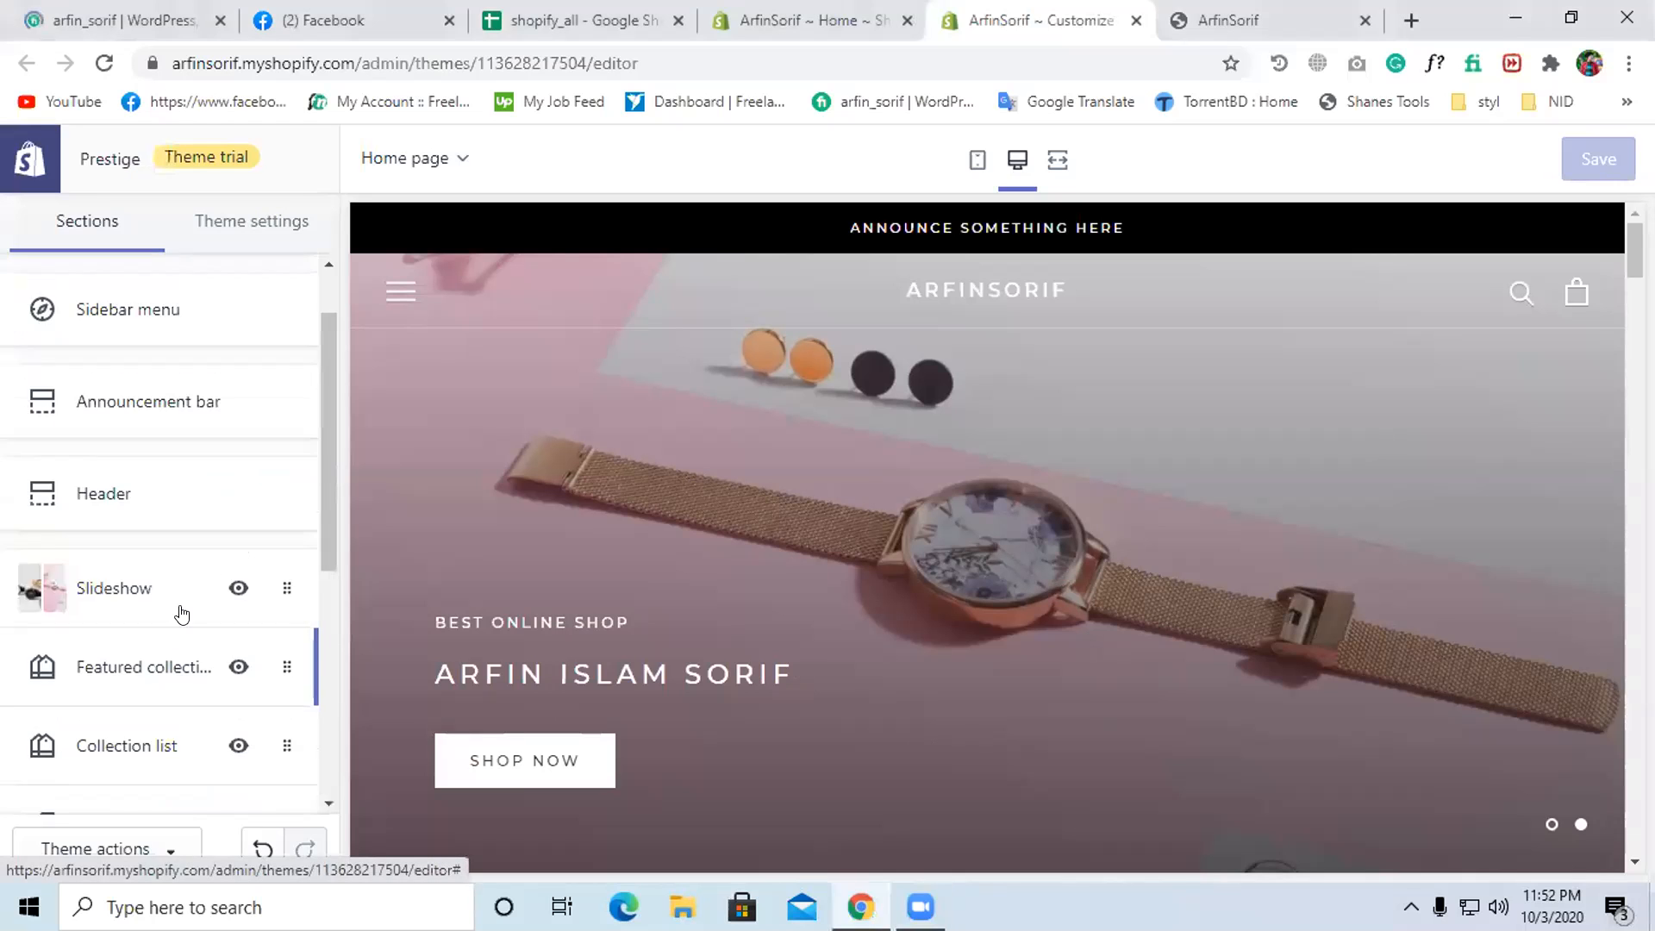
pyautogui.scroll(-1, 198, 663)
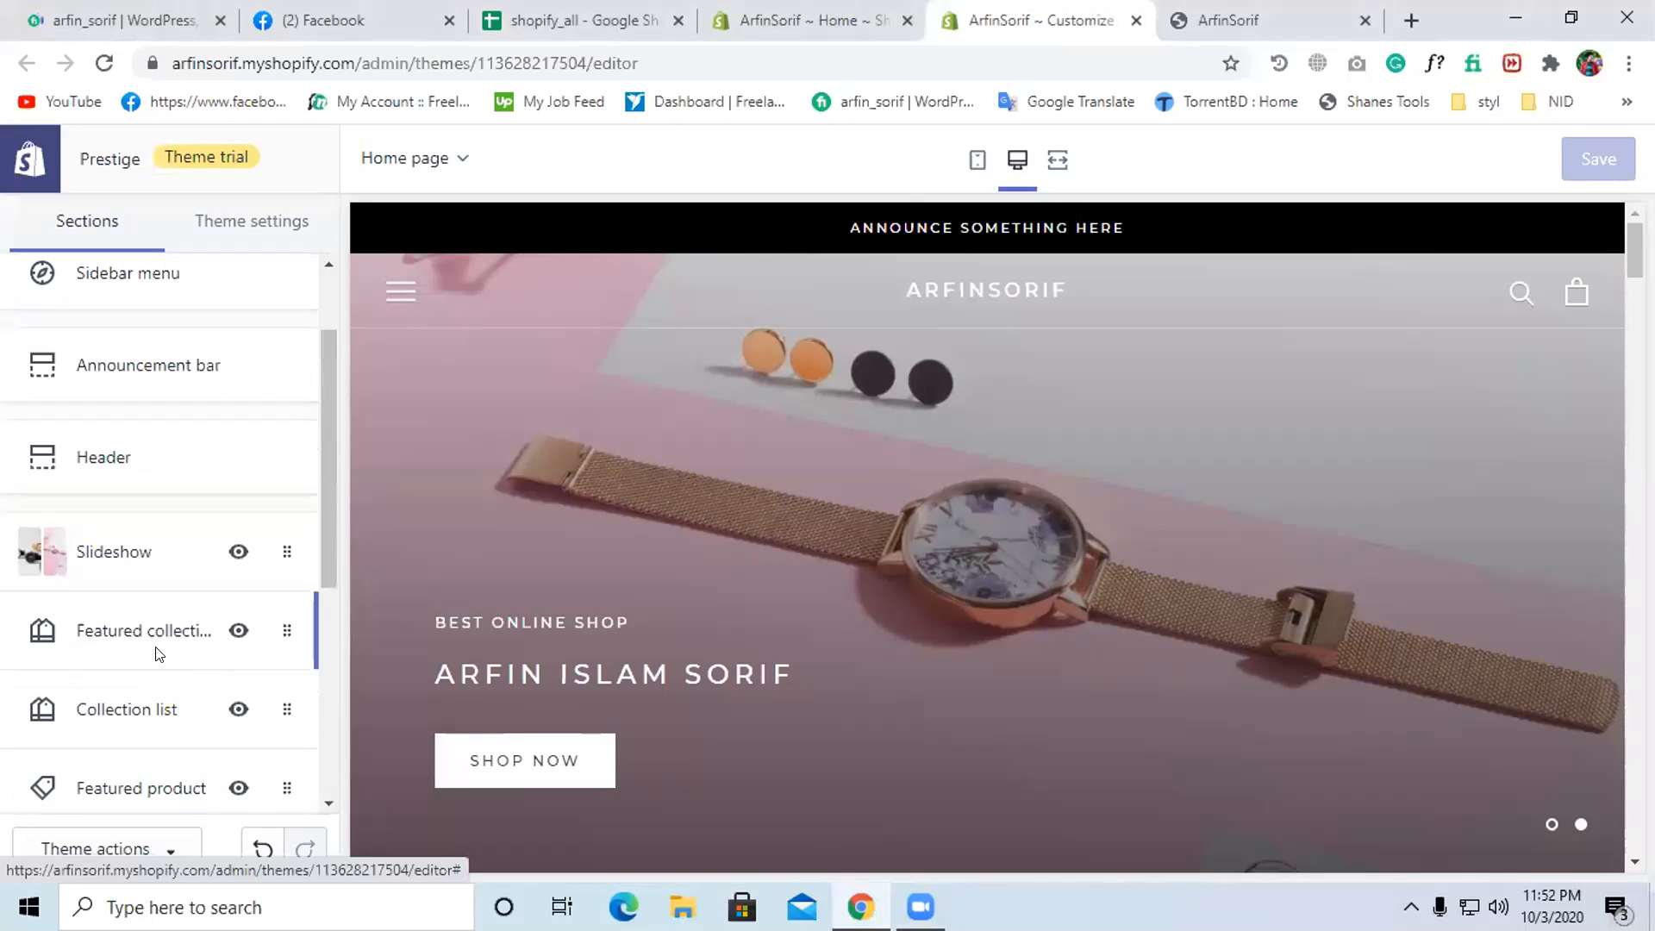
pyautogui.click(155, 650)
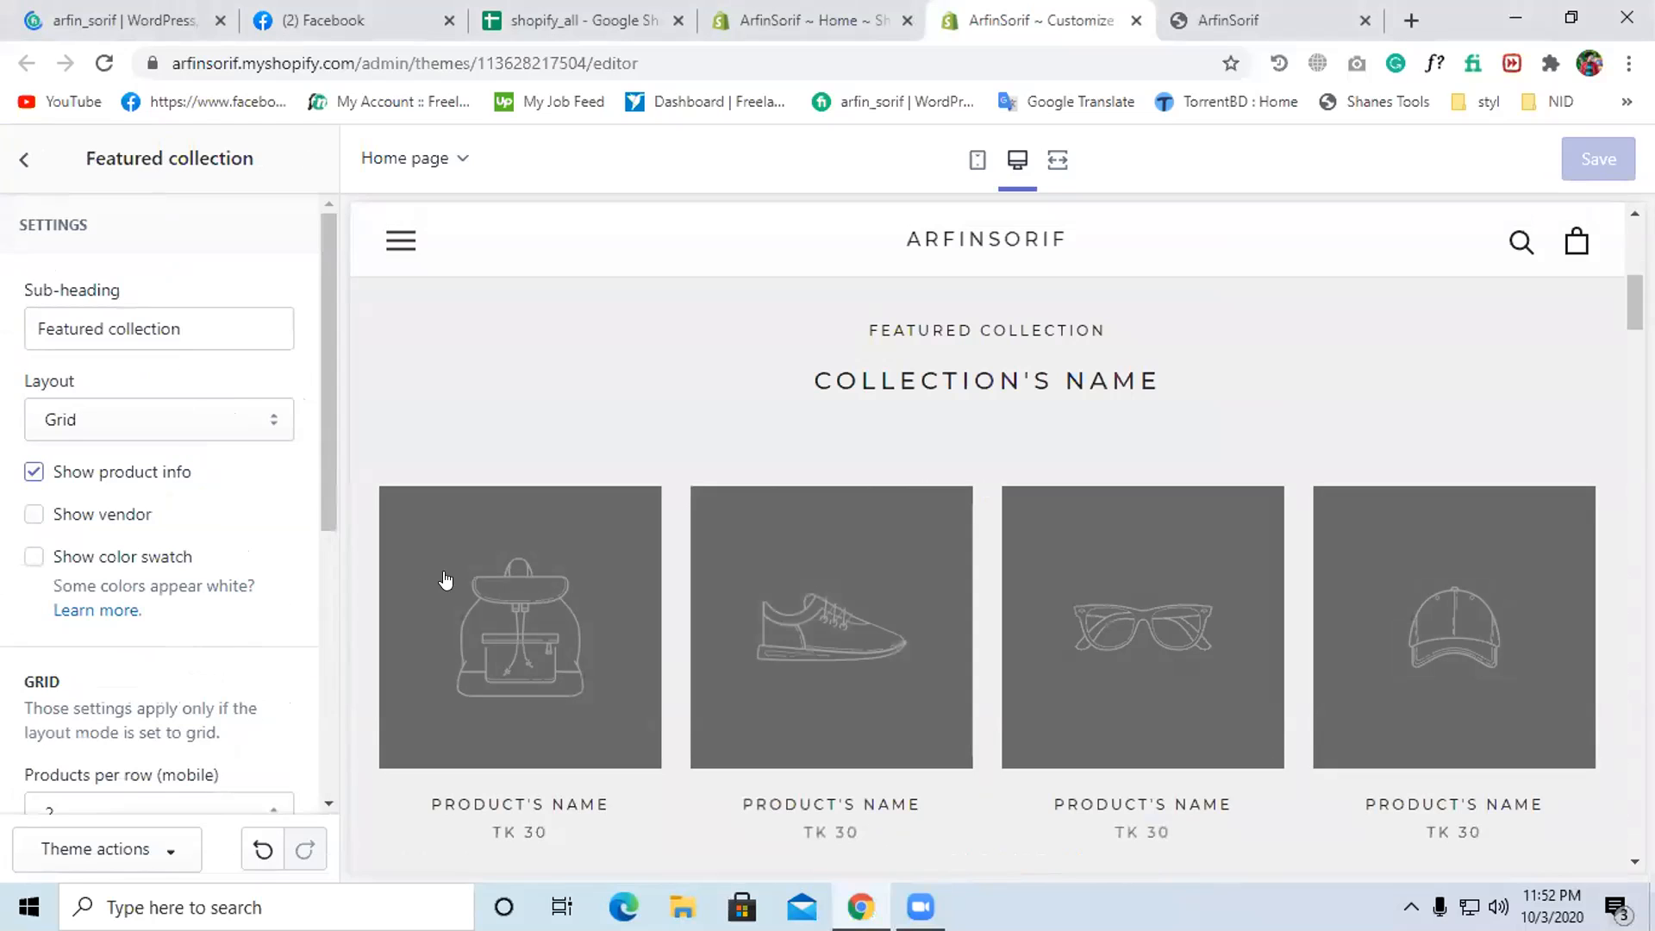
pyautogui.scroll(-1, 905, 572)
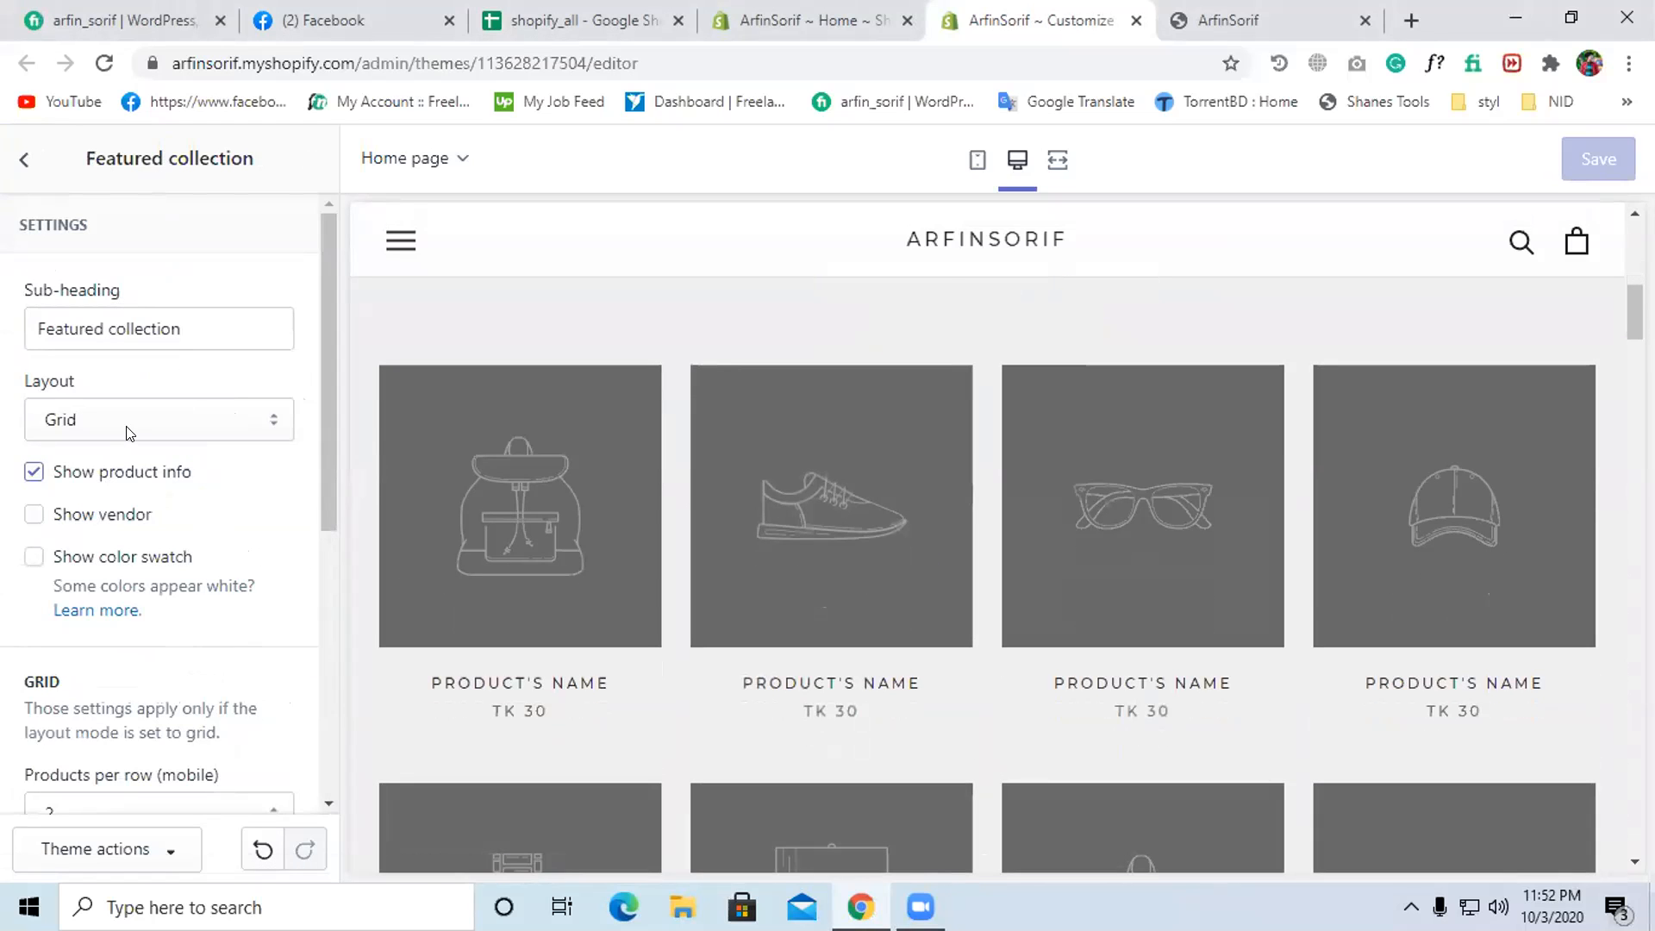
pyautogui.scroll(-4, 125, 481)
pyautogui.scroll(1, 125, 481)
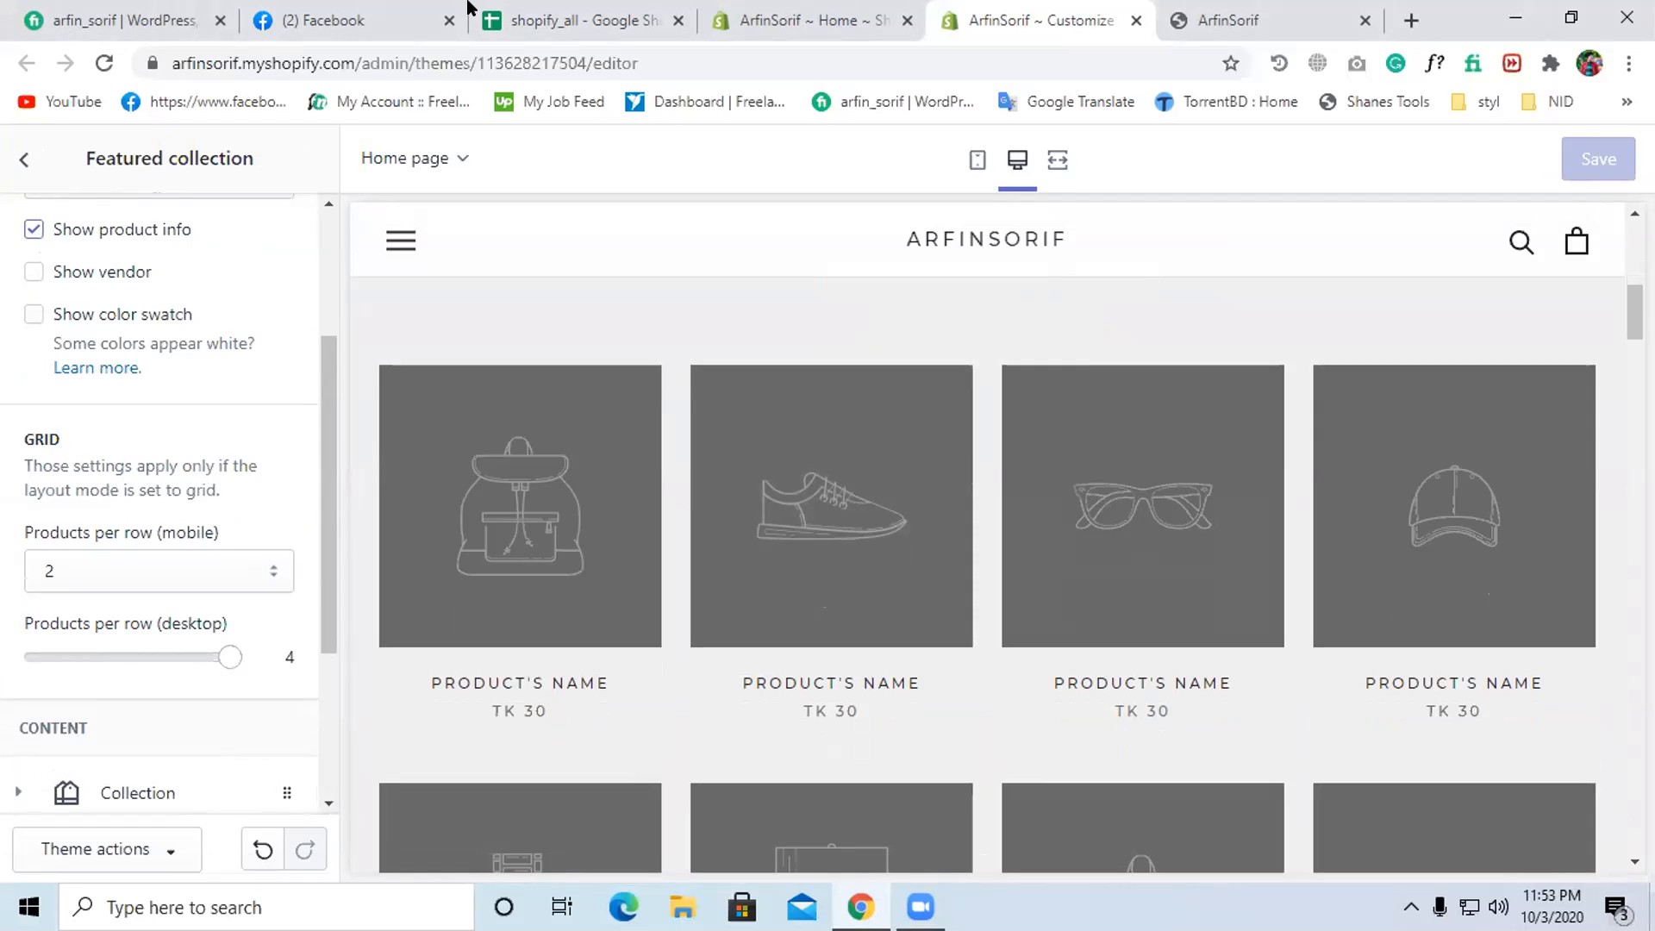
pyautogui.hotkey('ctrl', 'shift', 'Tab')
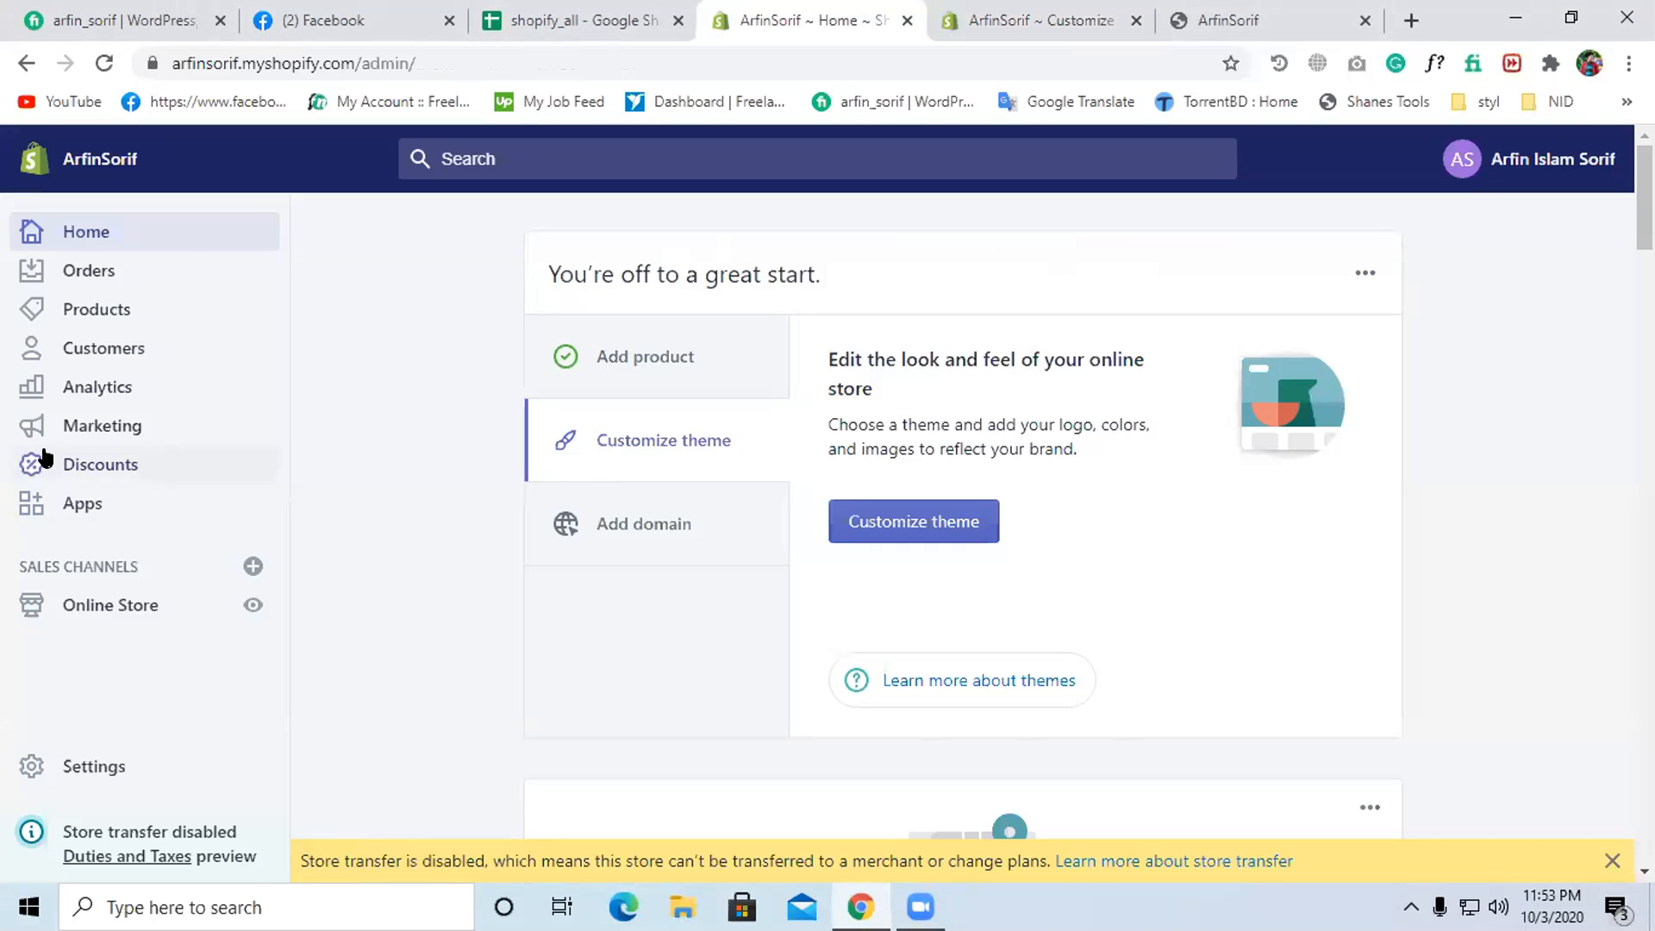
# - Go to Products > Collections and start a new collection
pyautogui.click(83, 312)
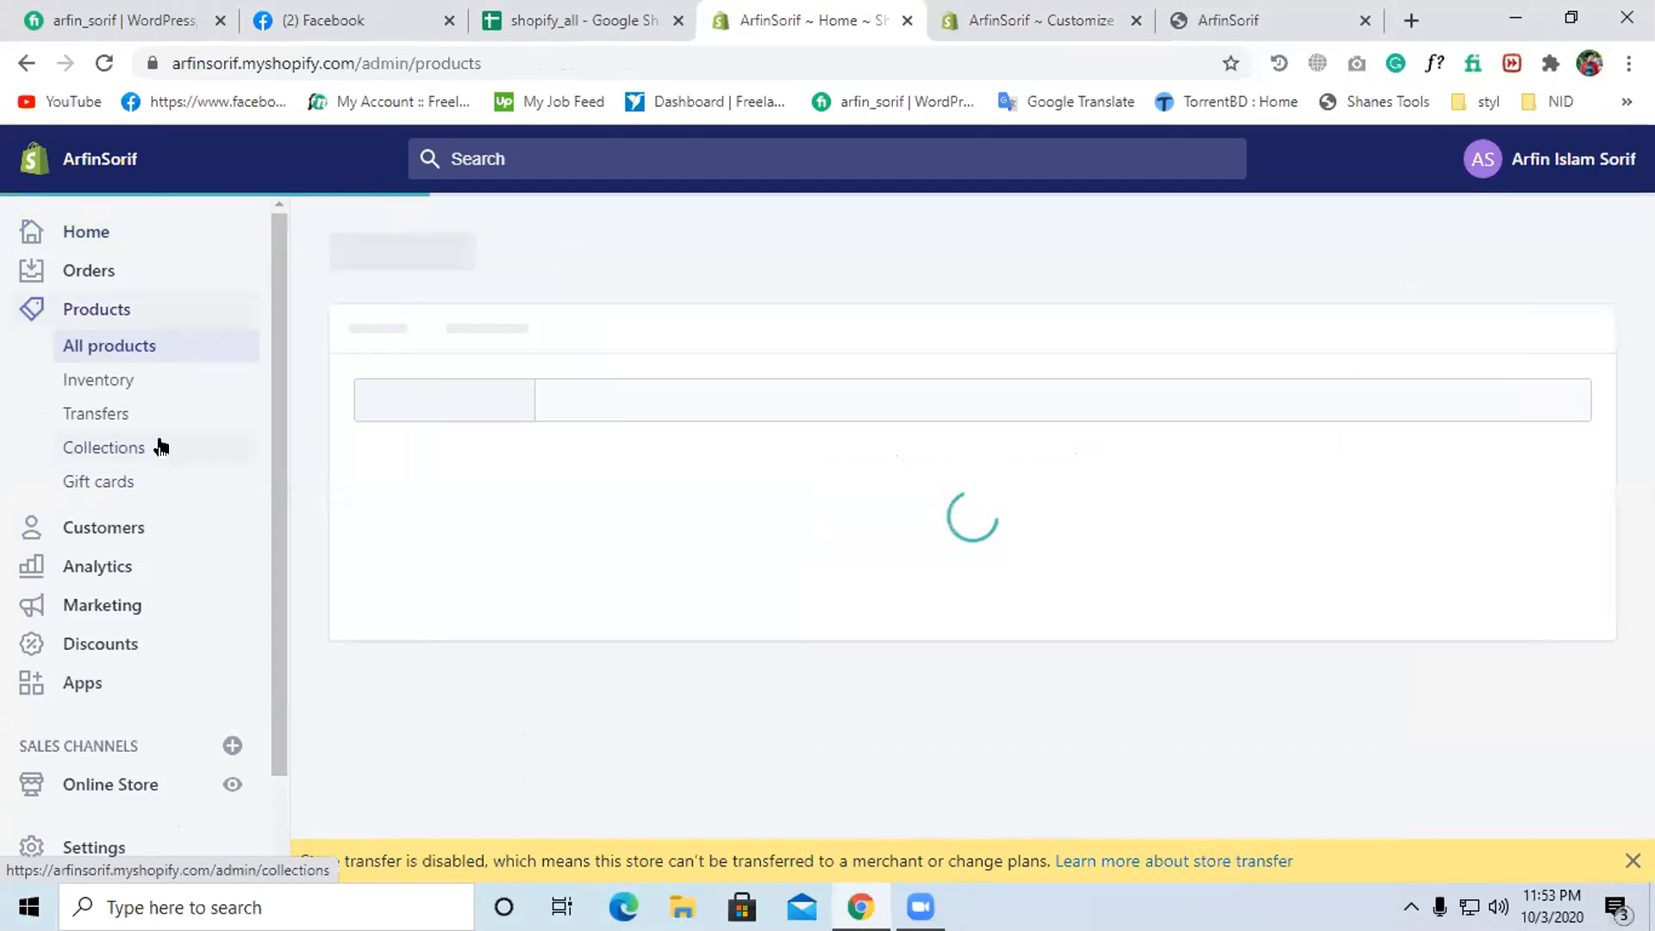
pyautogui.click(159, 446)
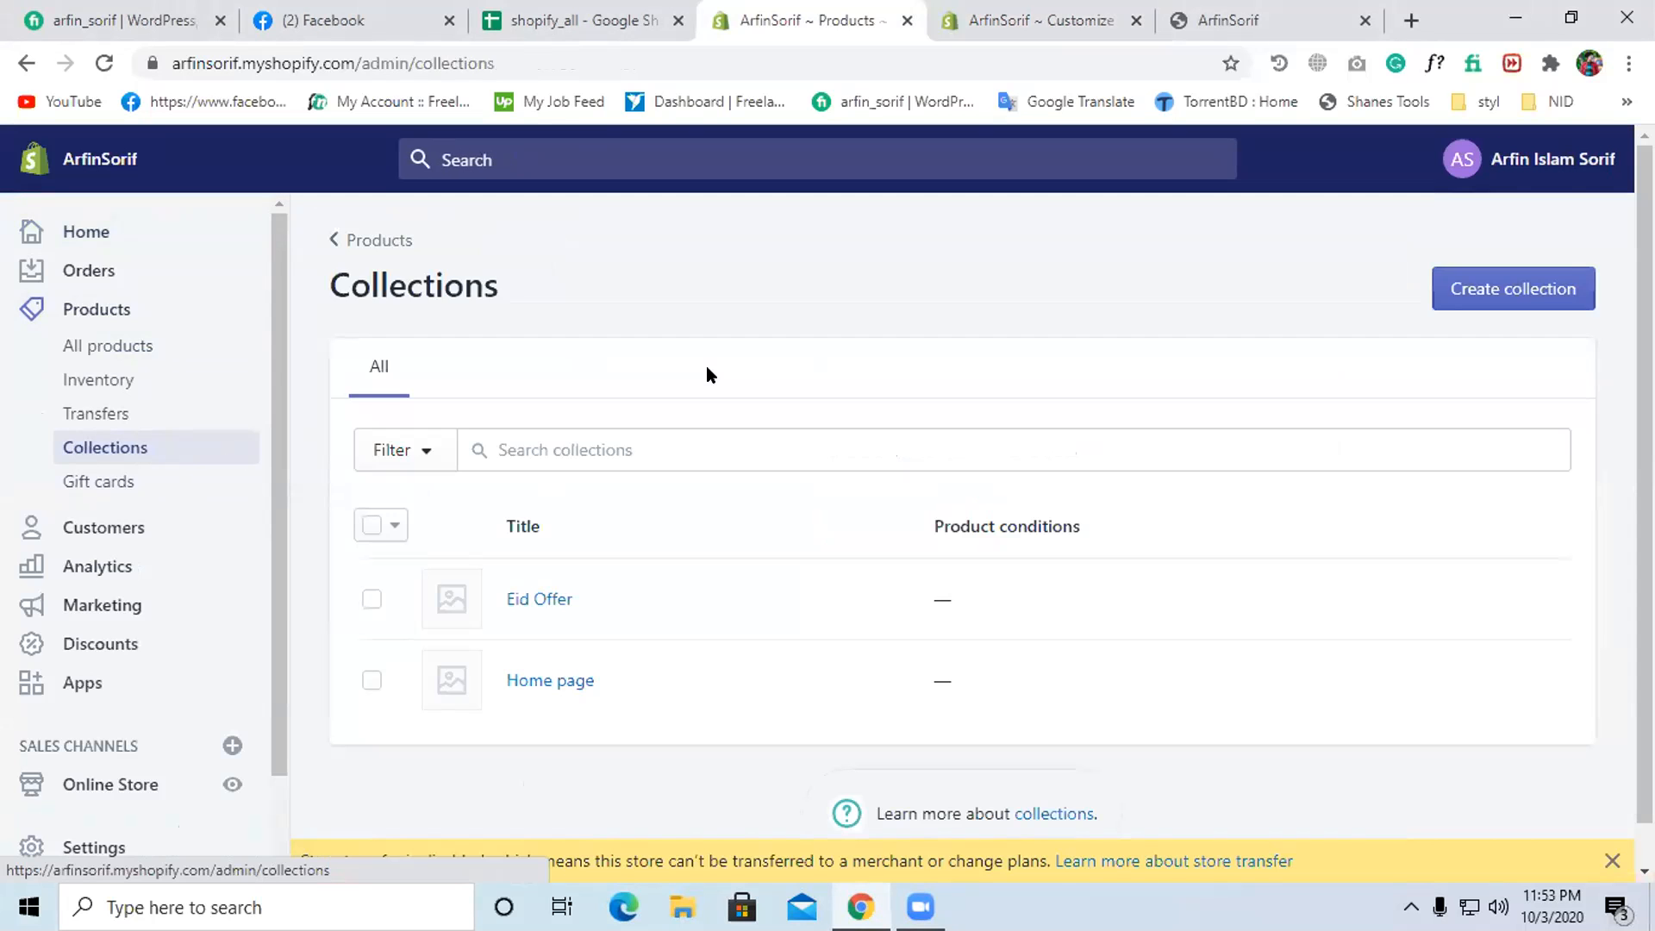
pyautogui.scroll(-1, 705, 365)
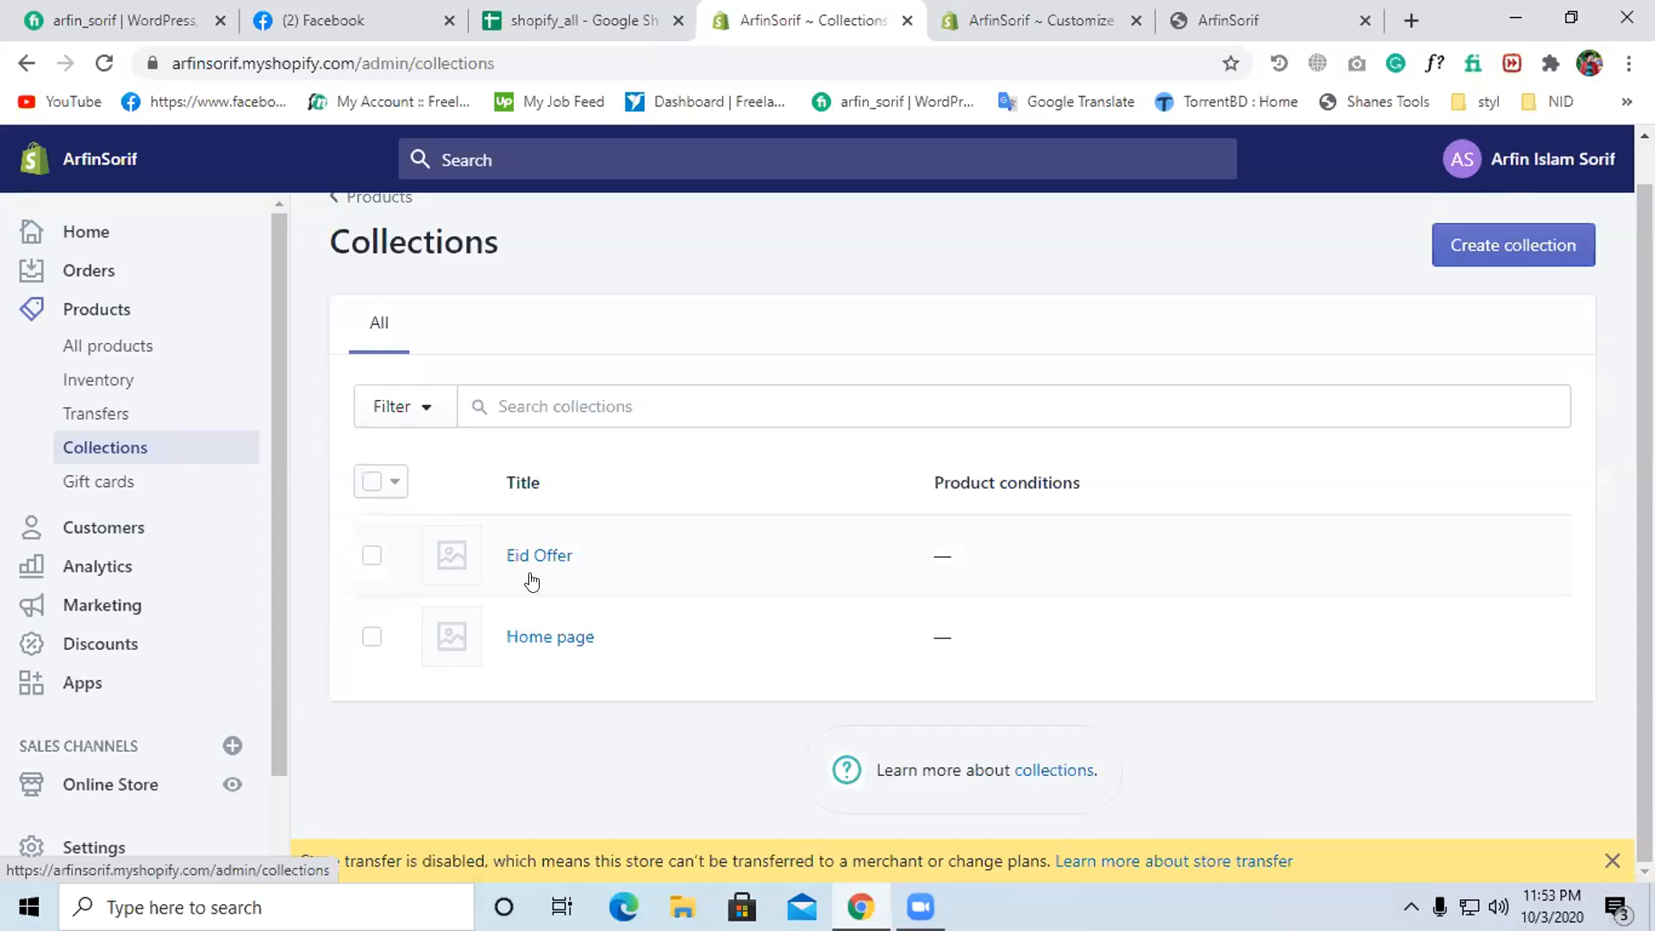
pyautogui.click(1472, 247)
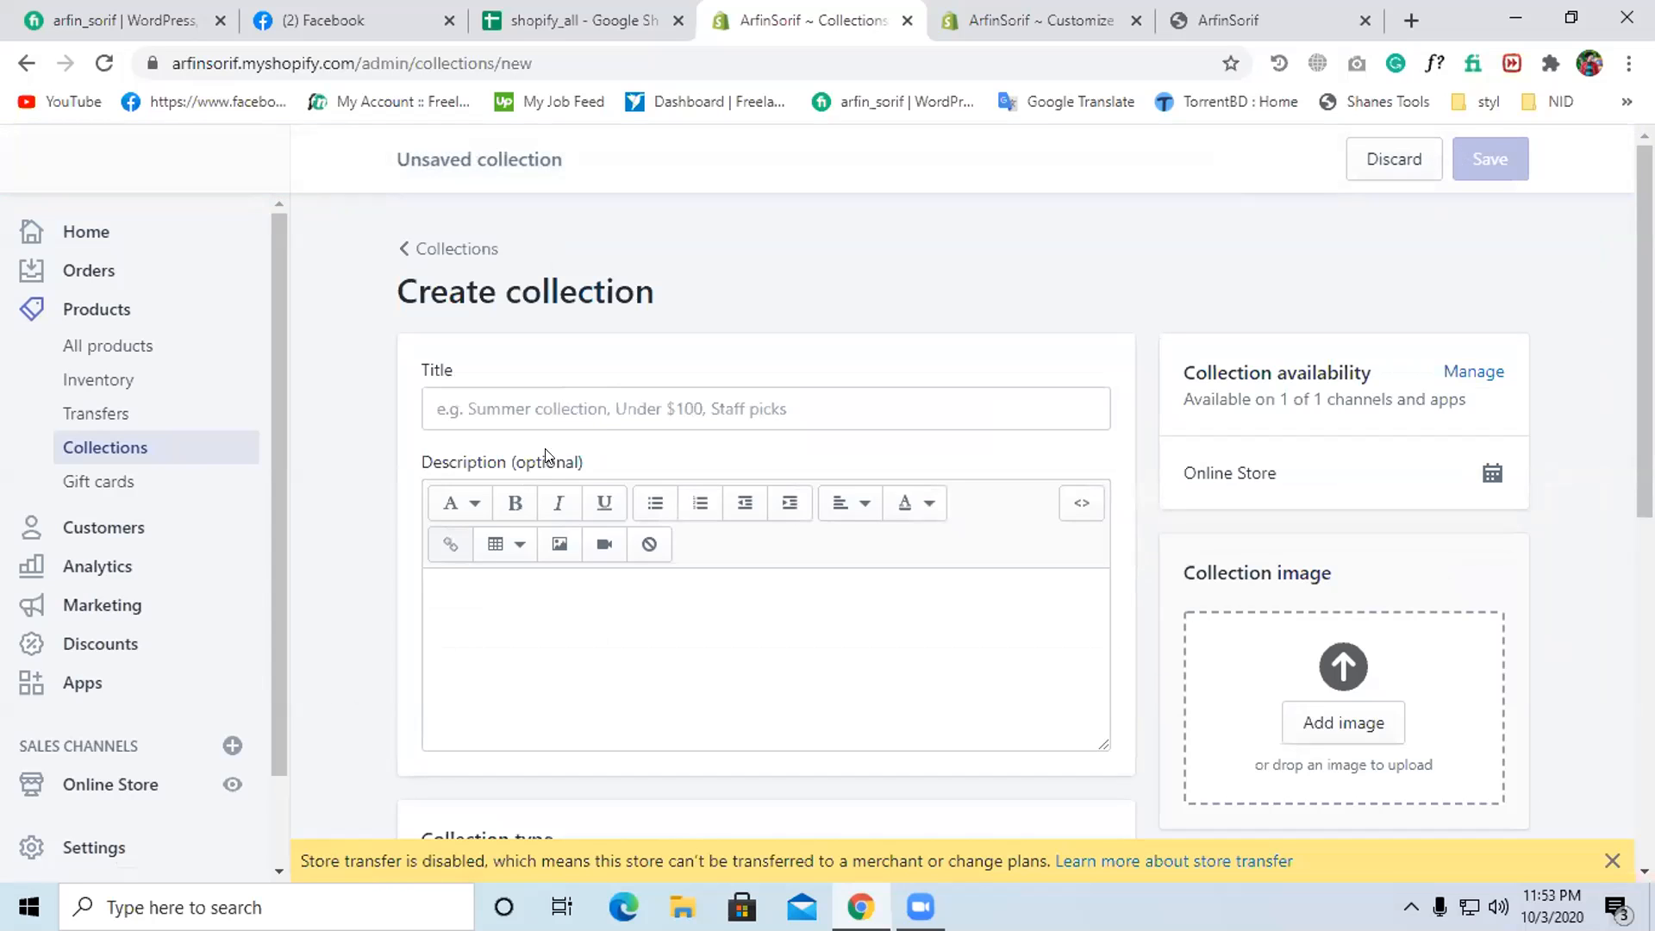
# - Title the collection 'Discounts offer', make it Manual, and save it
pyautogui.click(583, 400)
pyautogui.write('Discount')
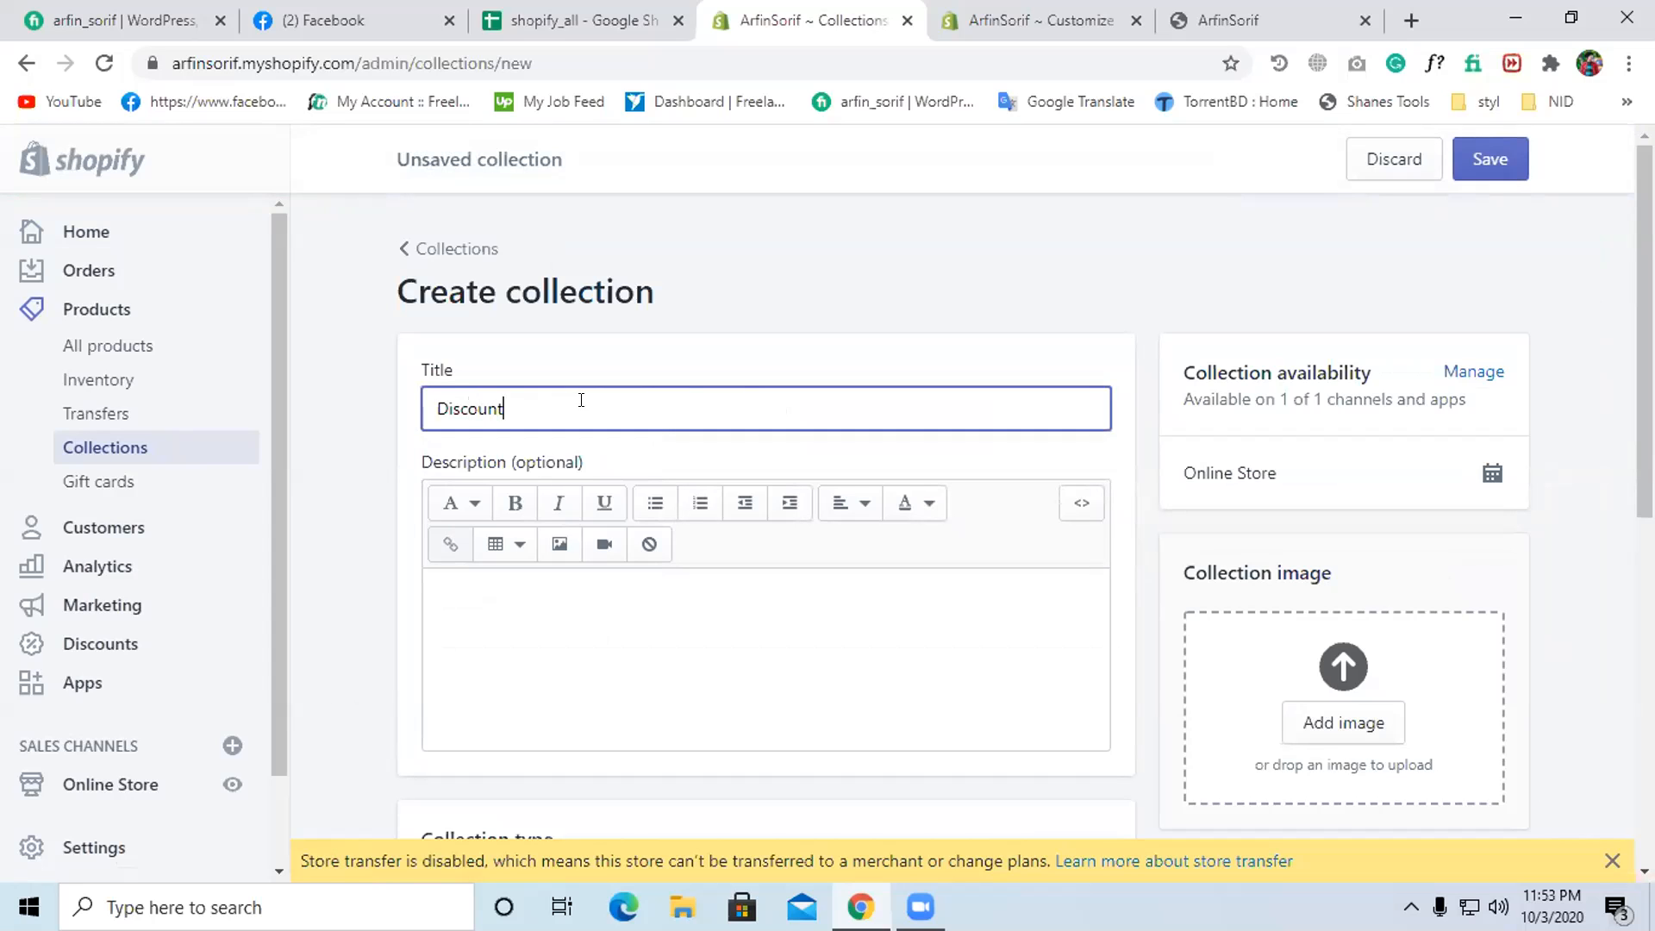
pyautogui.write('s offer')
pyautogui.scroll(-8, 638, 567)
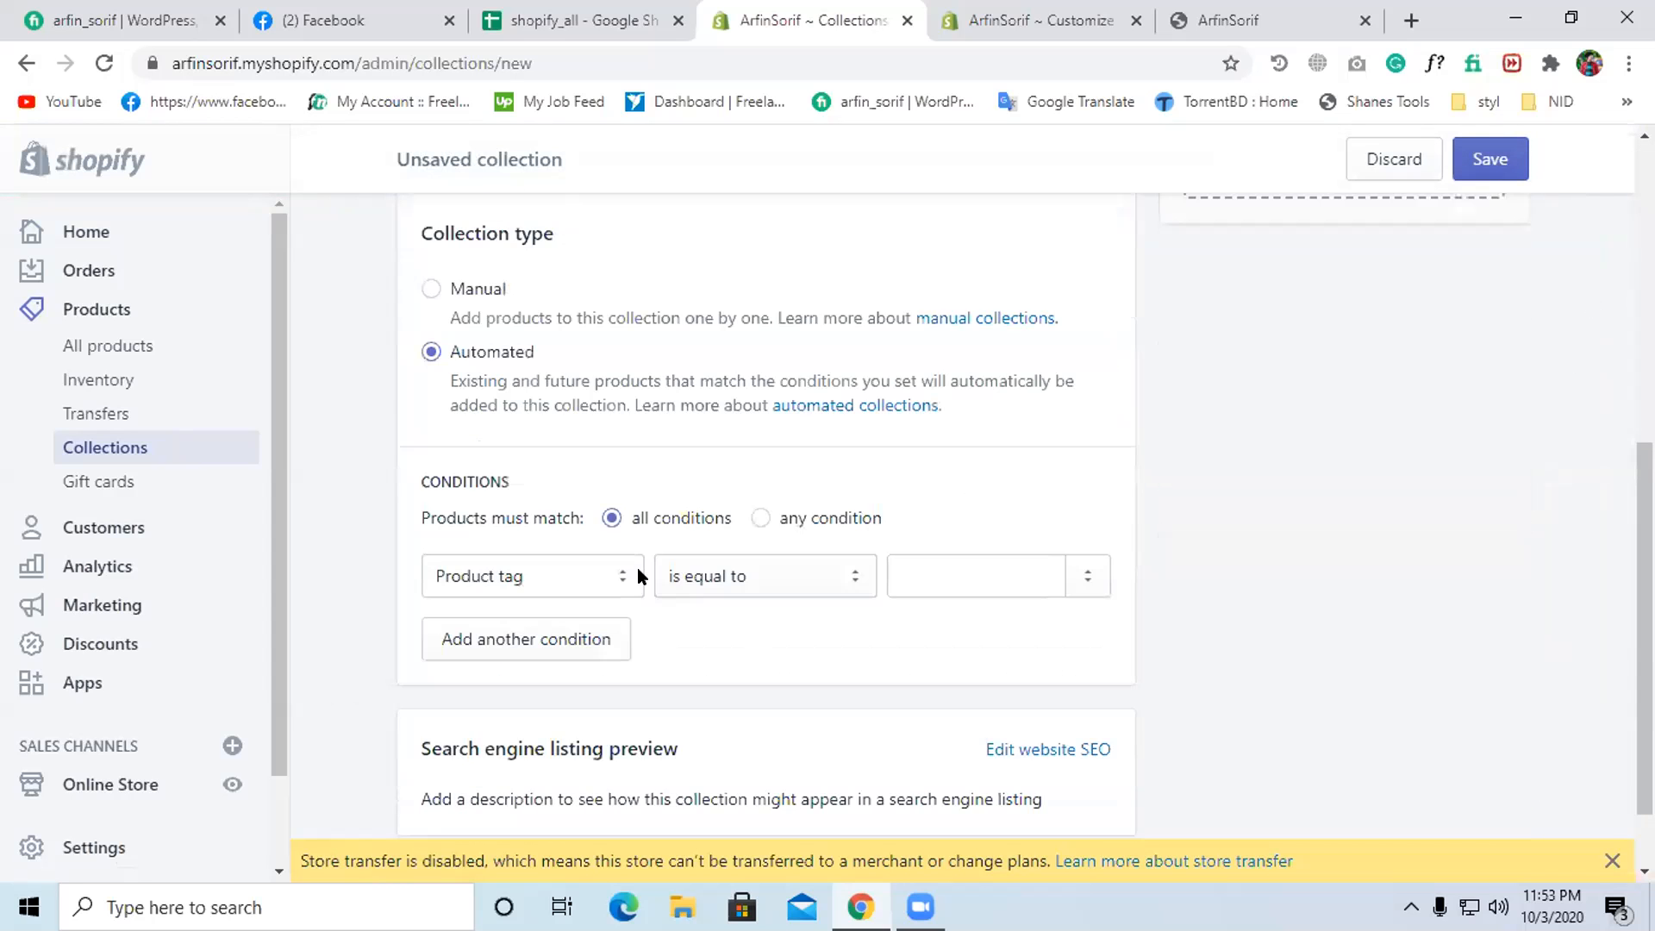
pyautogui.scroll(4, 859, 536)
pyautogui.click(495, 566)
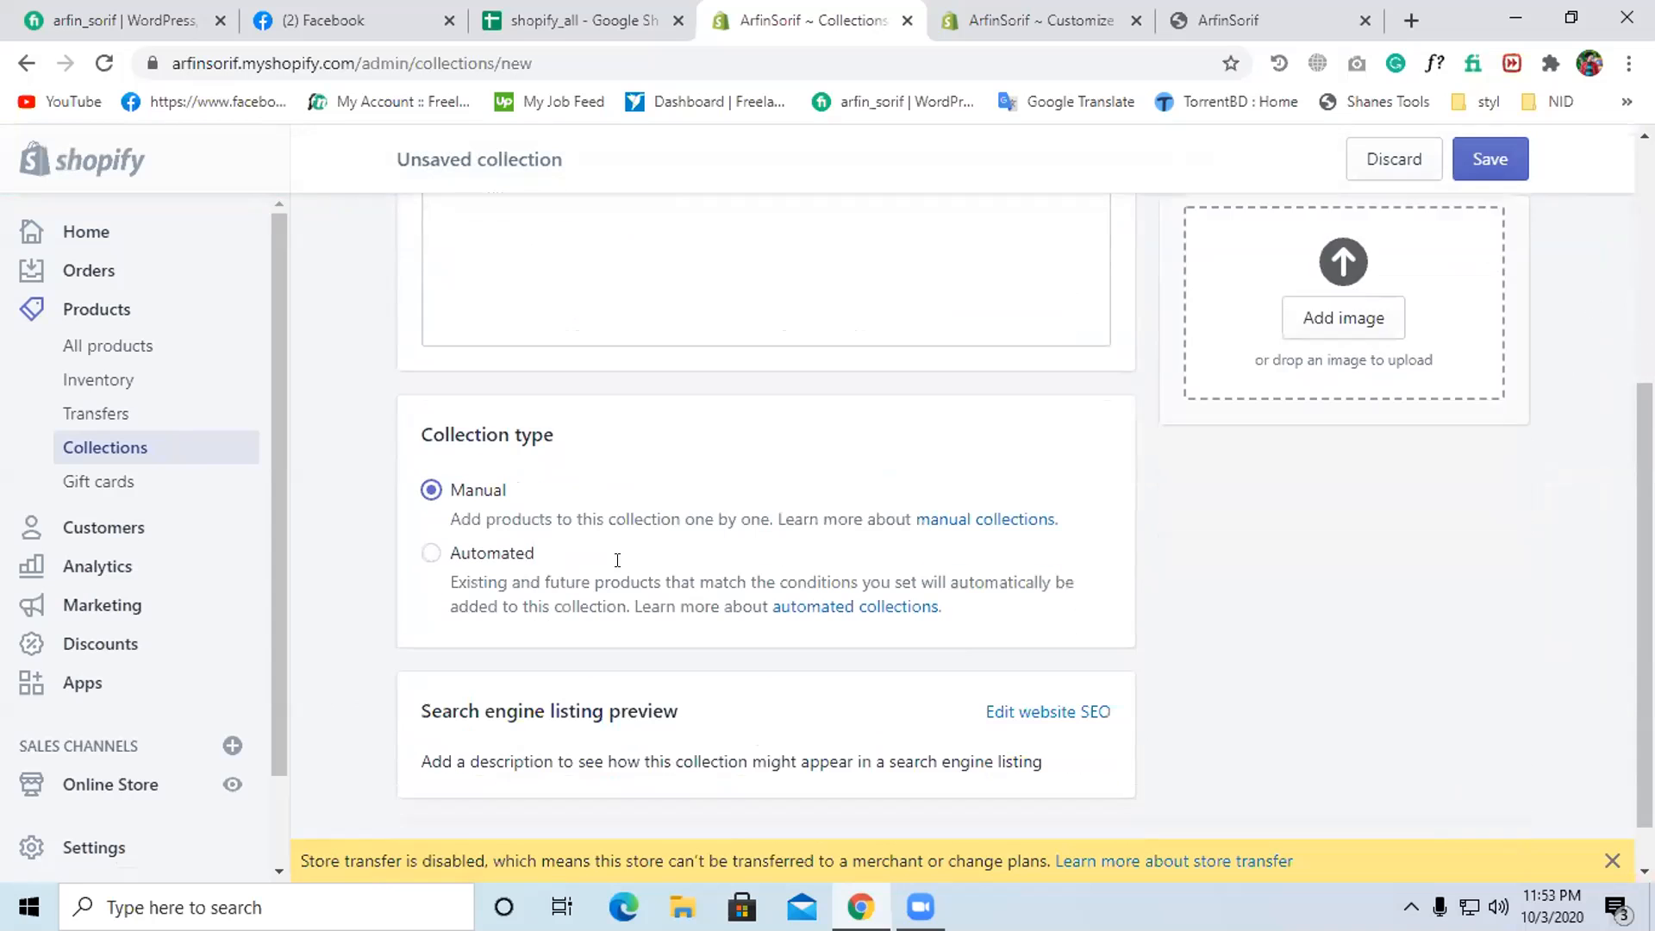
pyautogui.click(1490, 812)
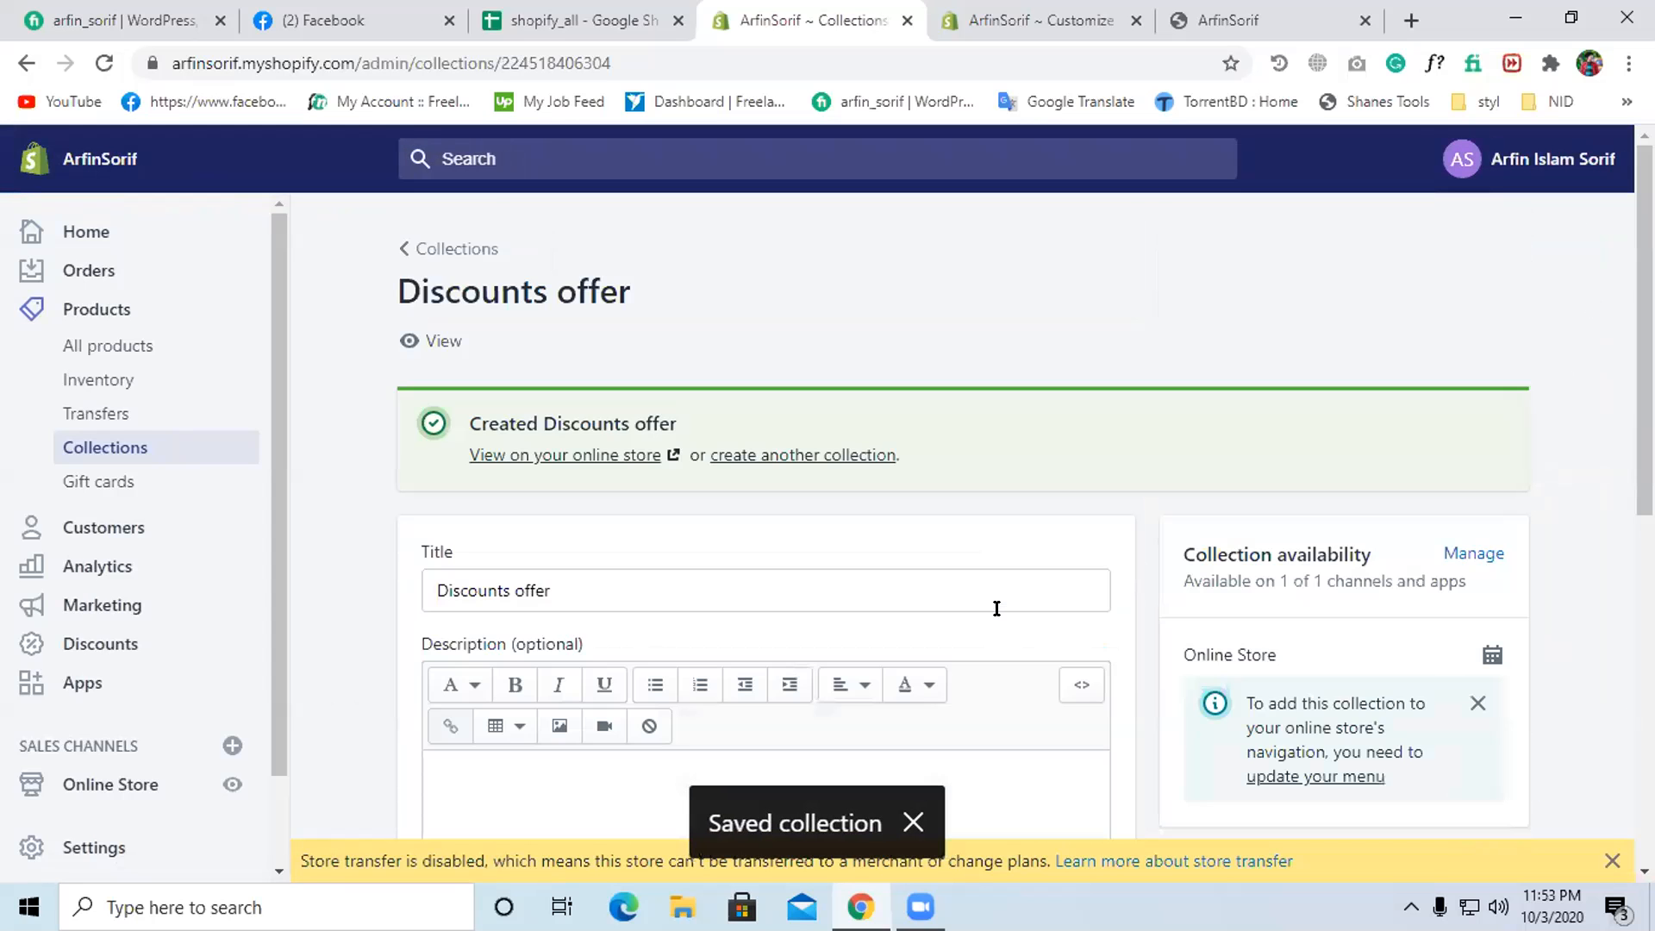
# - Add five products, including the nail drill set, to Discounts offer from a search for 'a'
pyautogui.scroll(-10, 994, 612)
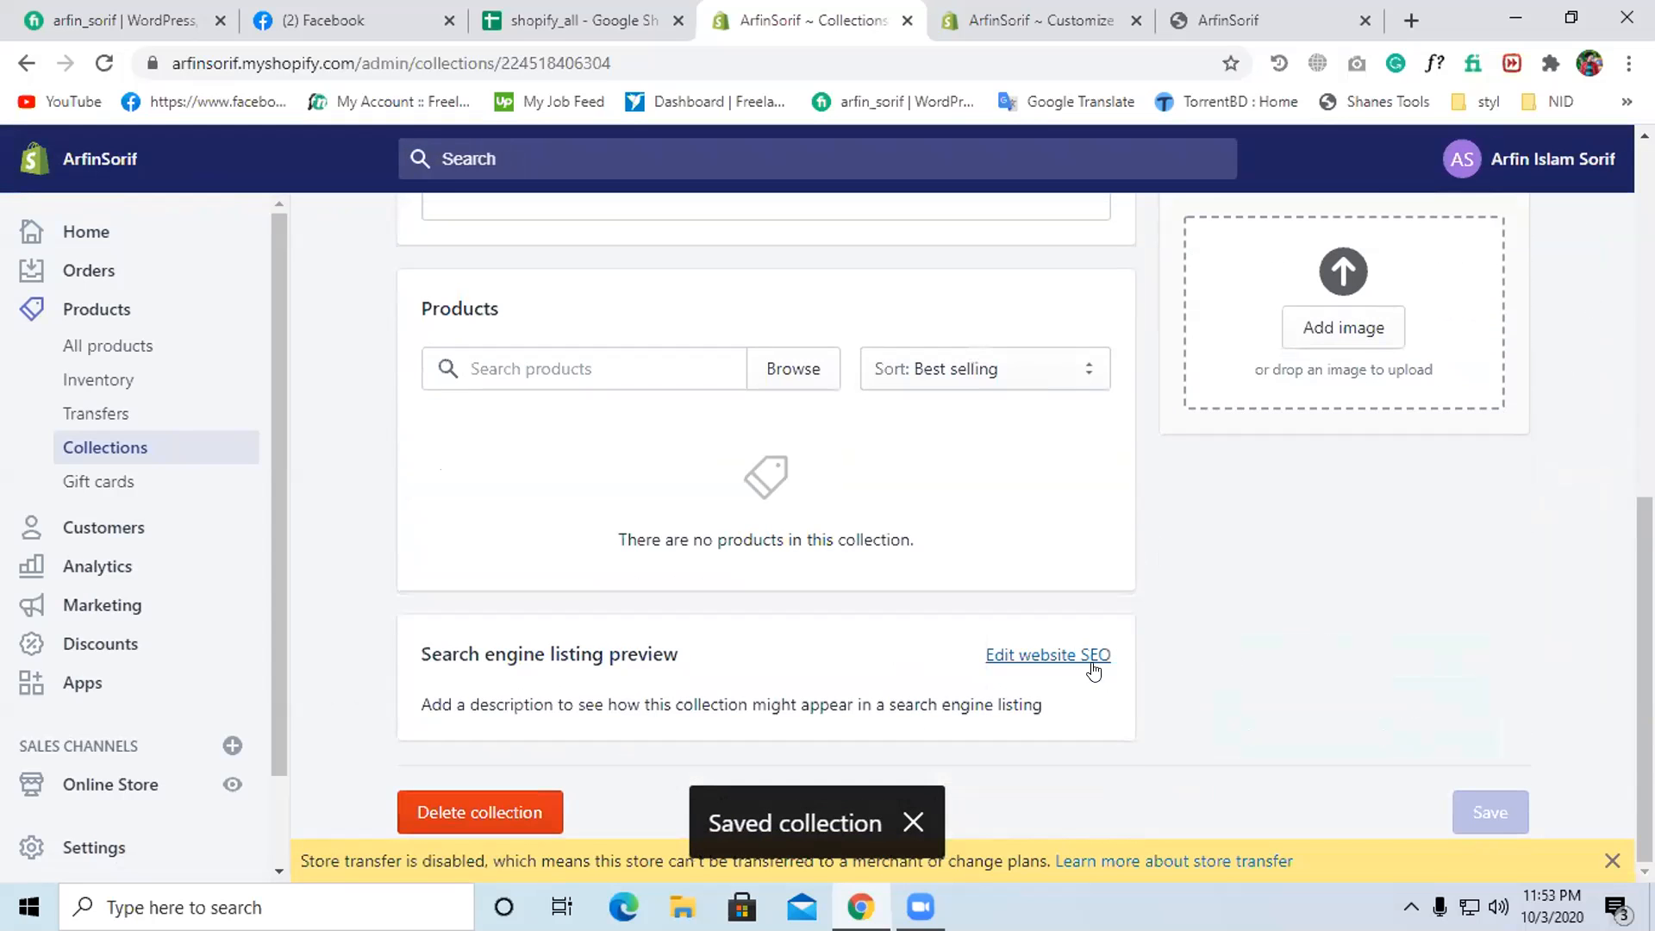
pyautogui.scroll(10, 1091, 659)
pyautogui.scroll(-5, 913, 577)
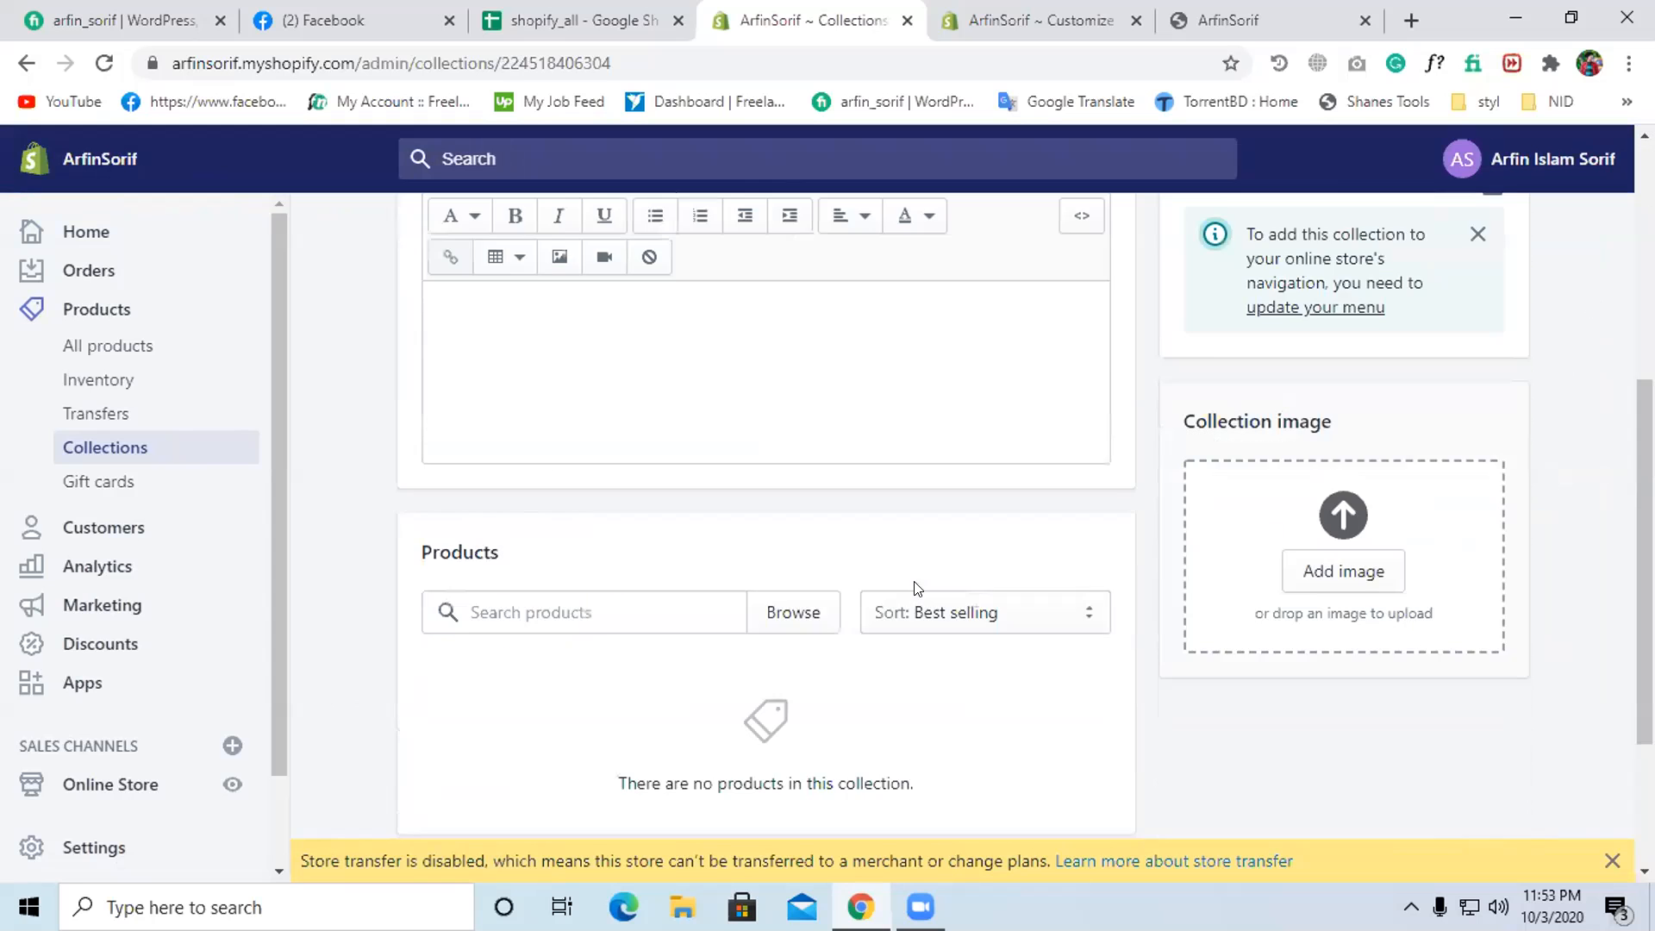
pyautogui.scroll(-3, 610, 346)
pyautogui.click(634, 371)
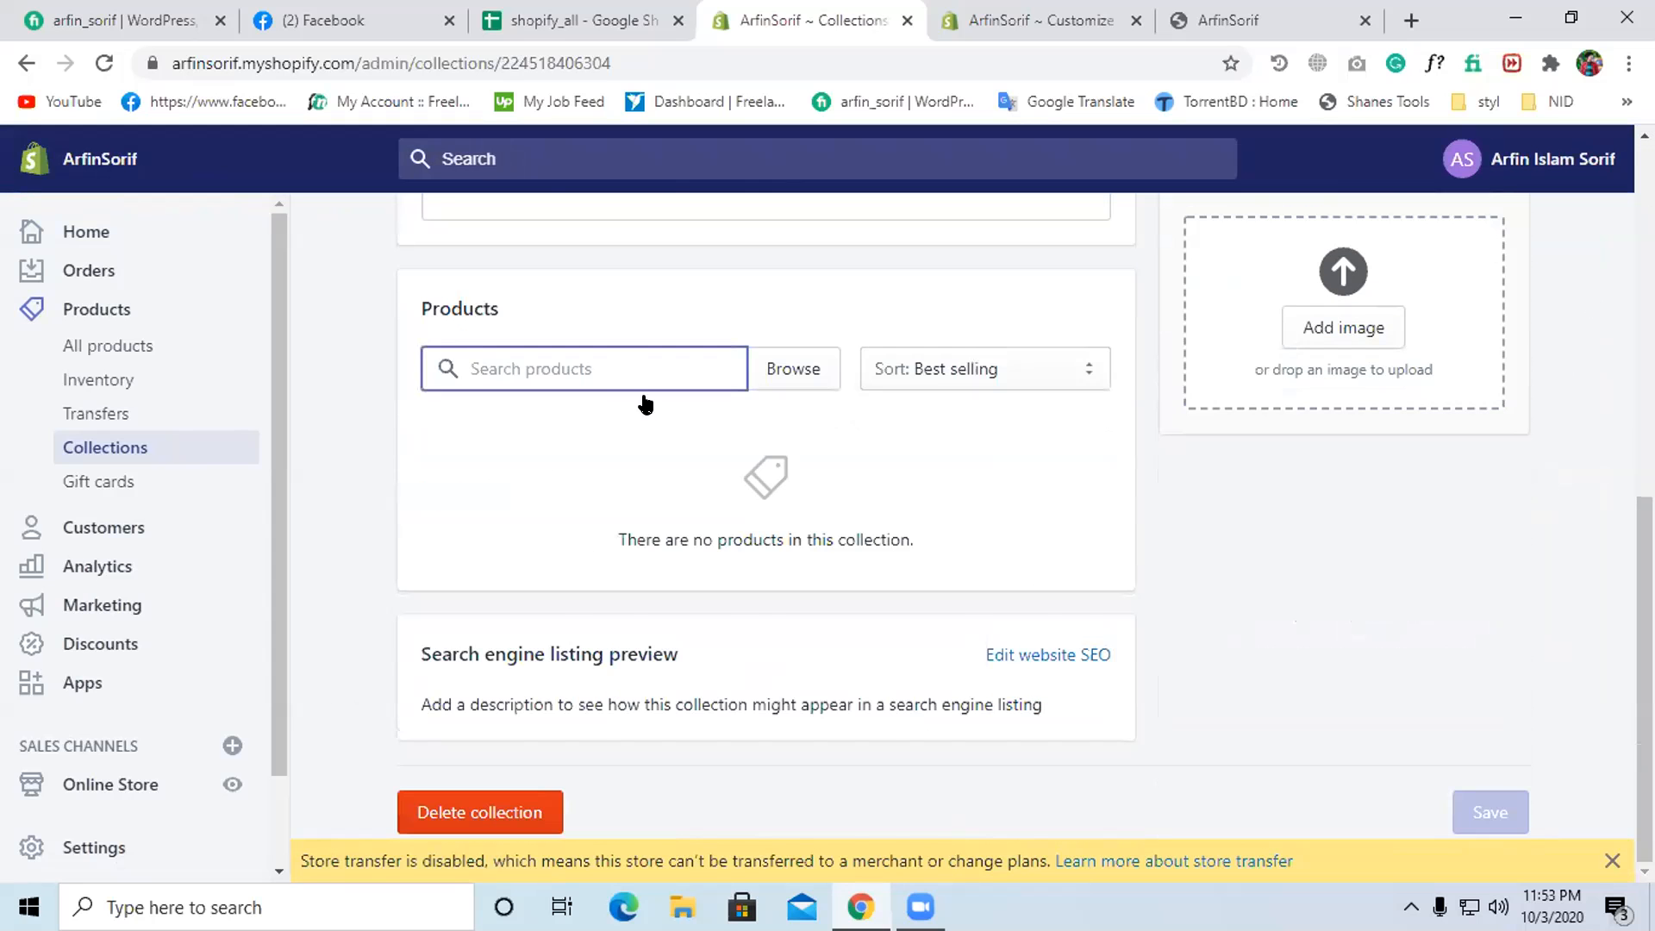
pyautogui.write('a')
pyautogui.click(476, 370)
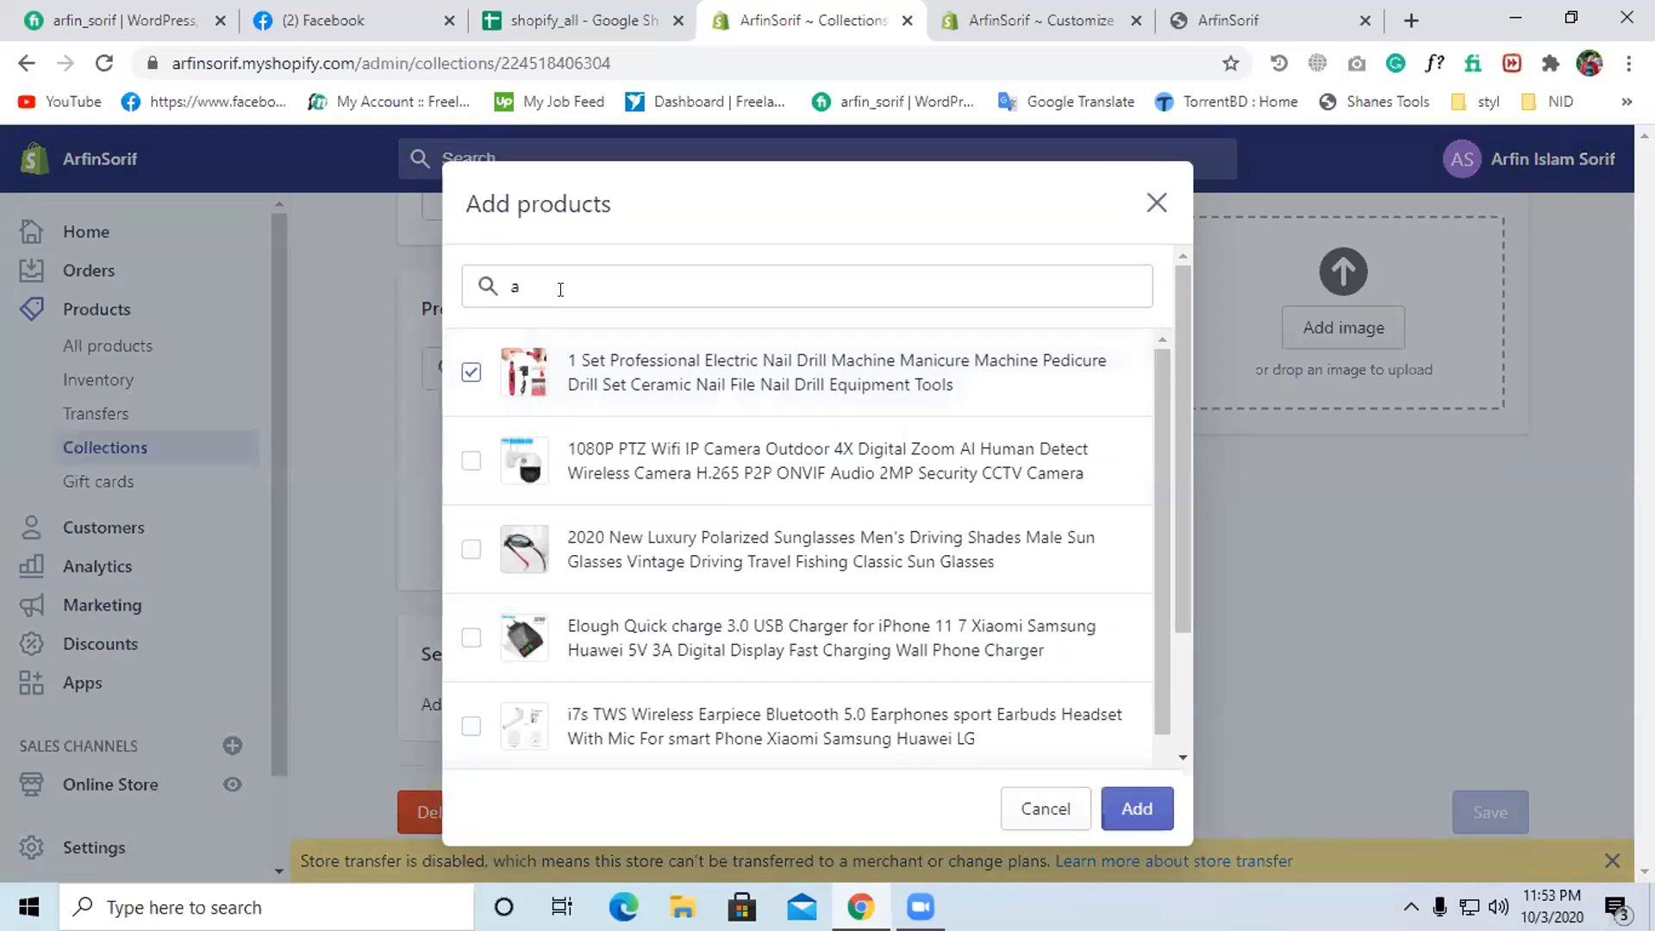
pyautogui.click(470, 460)
pyautogui.click(471, 549)
pyautogui.click(470, 637)
pyautogui.click(470, 725)
pyautogui.click(1143, 806)
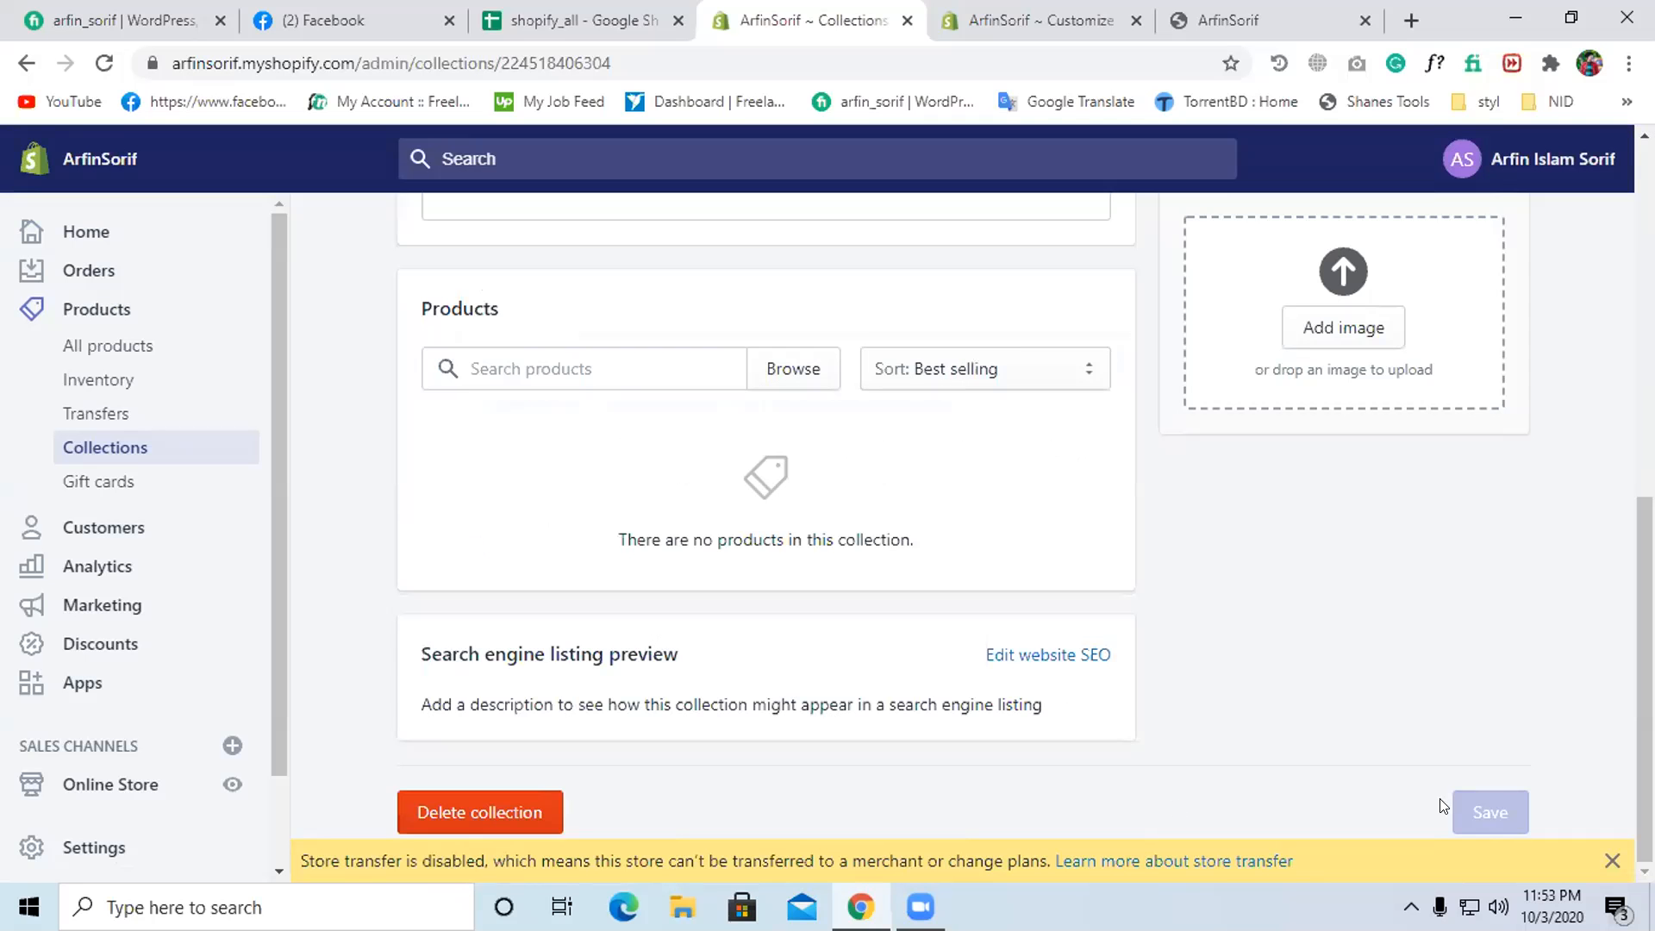
# - Upload unnamed.jpg from the Desktop as the Discounts offer collection image
pyautogui.scroll(-3, 1343, 733)
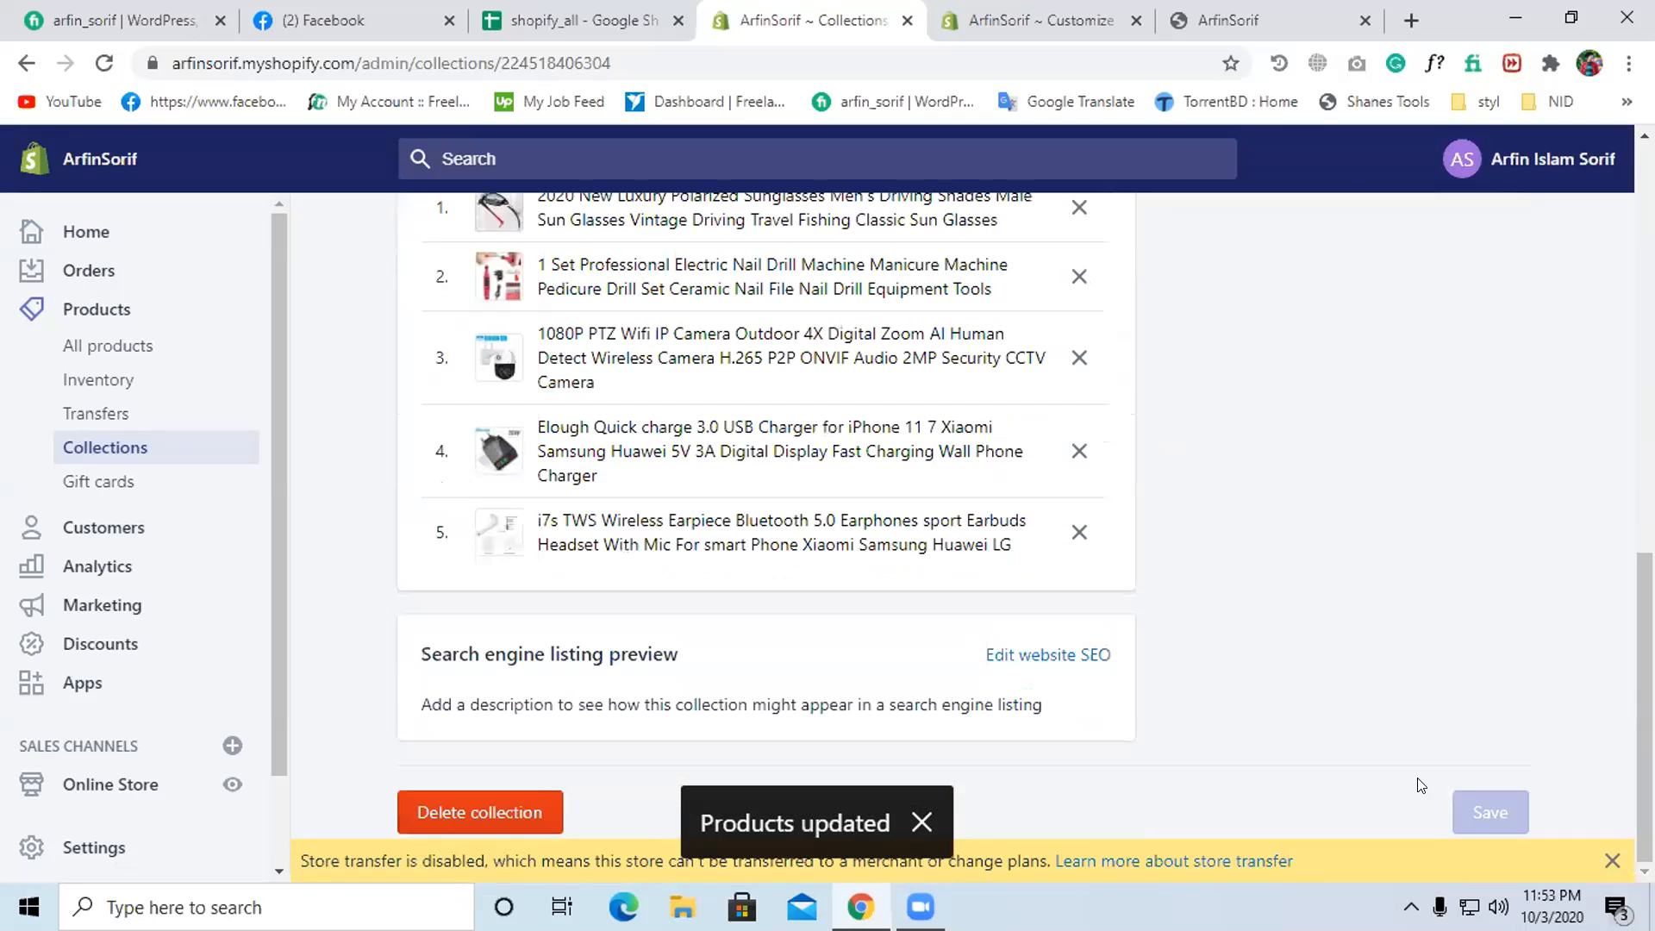
pyautogui.scroll(10, 1369, 770)
pyautogui.scroll(-5, 1337, 724)
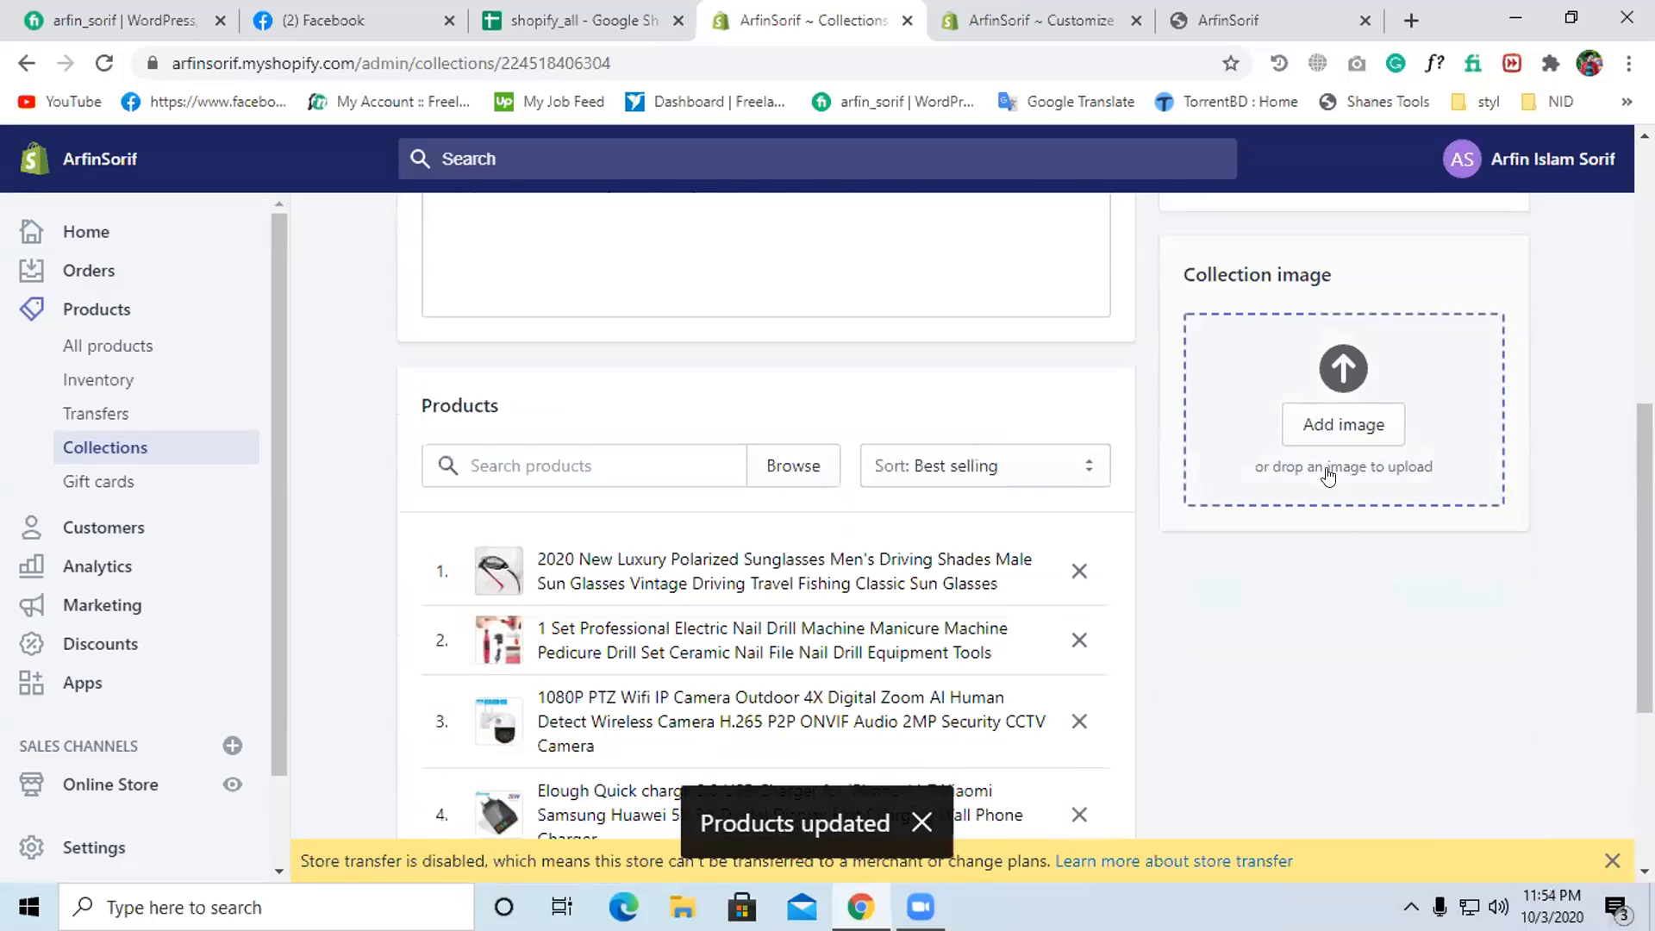
pyautogui.click(1330, 425)
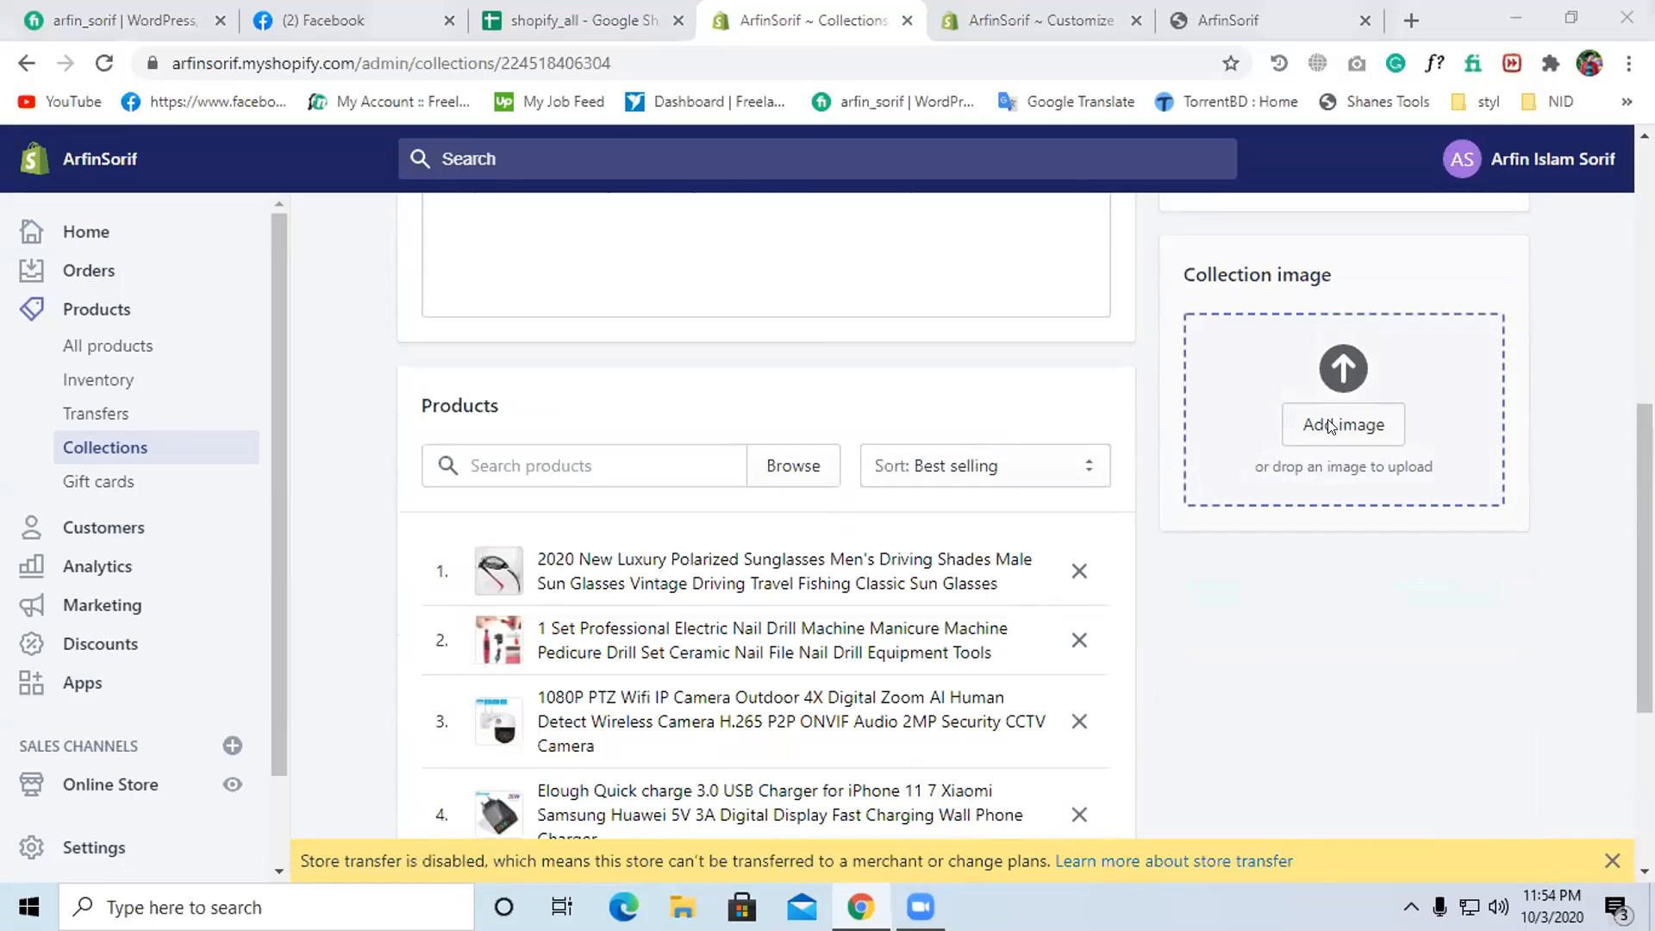
pyautogui.click(99, 140)
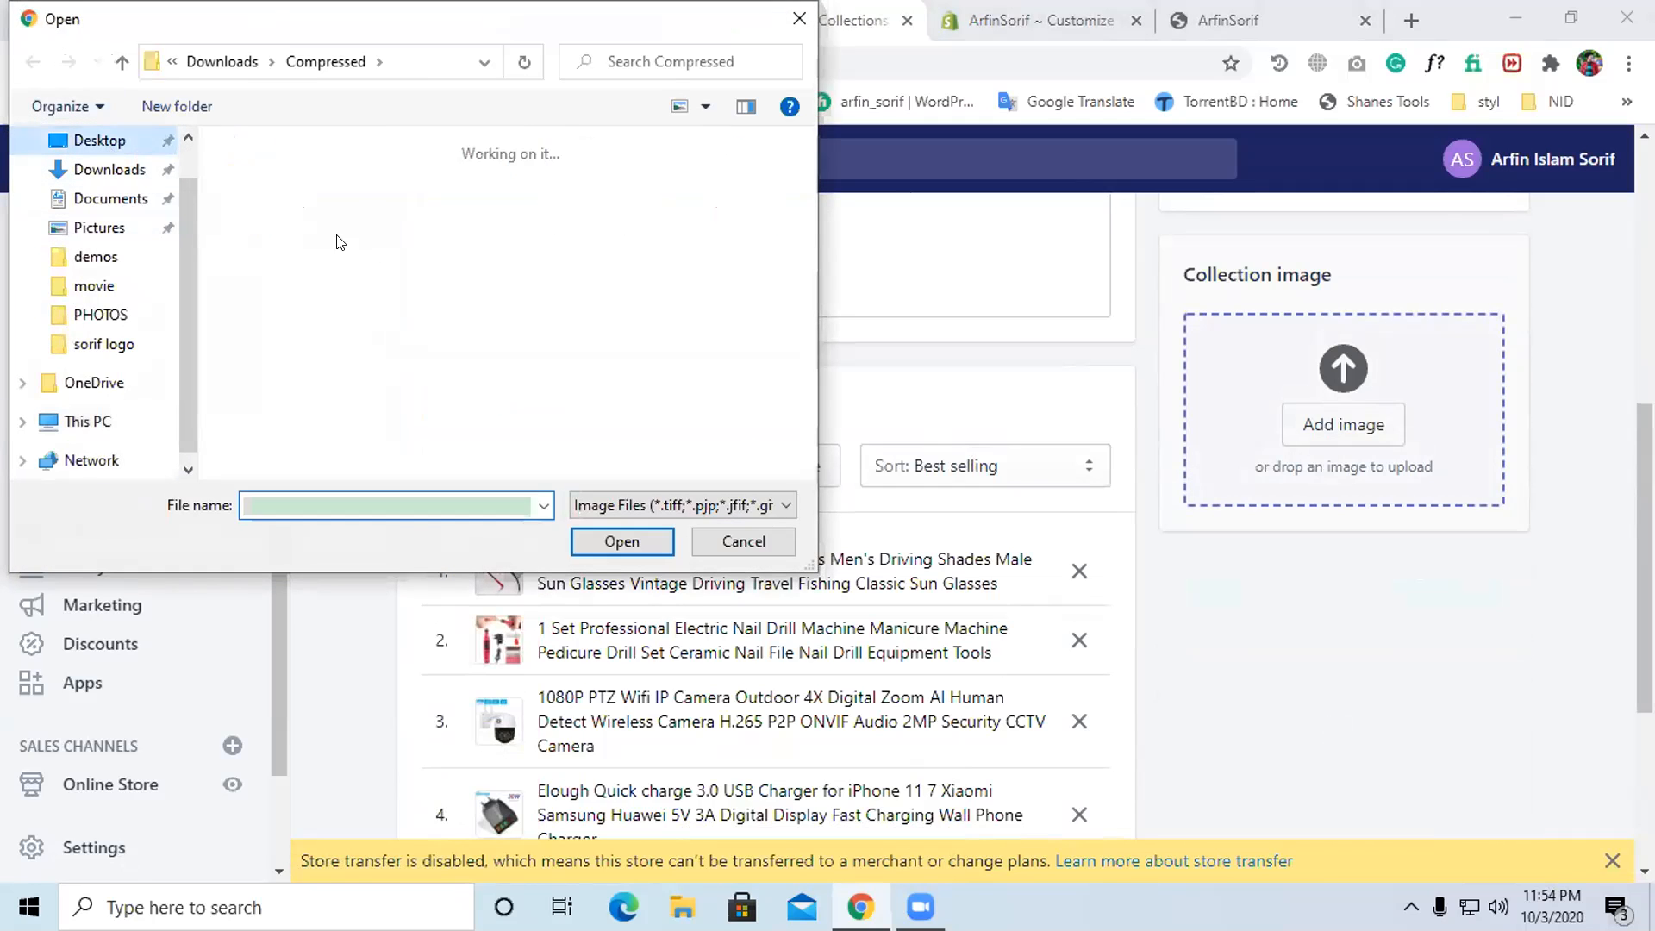
pyautogui.scroll(-1, 104, 310)
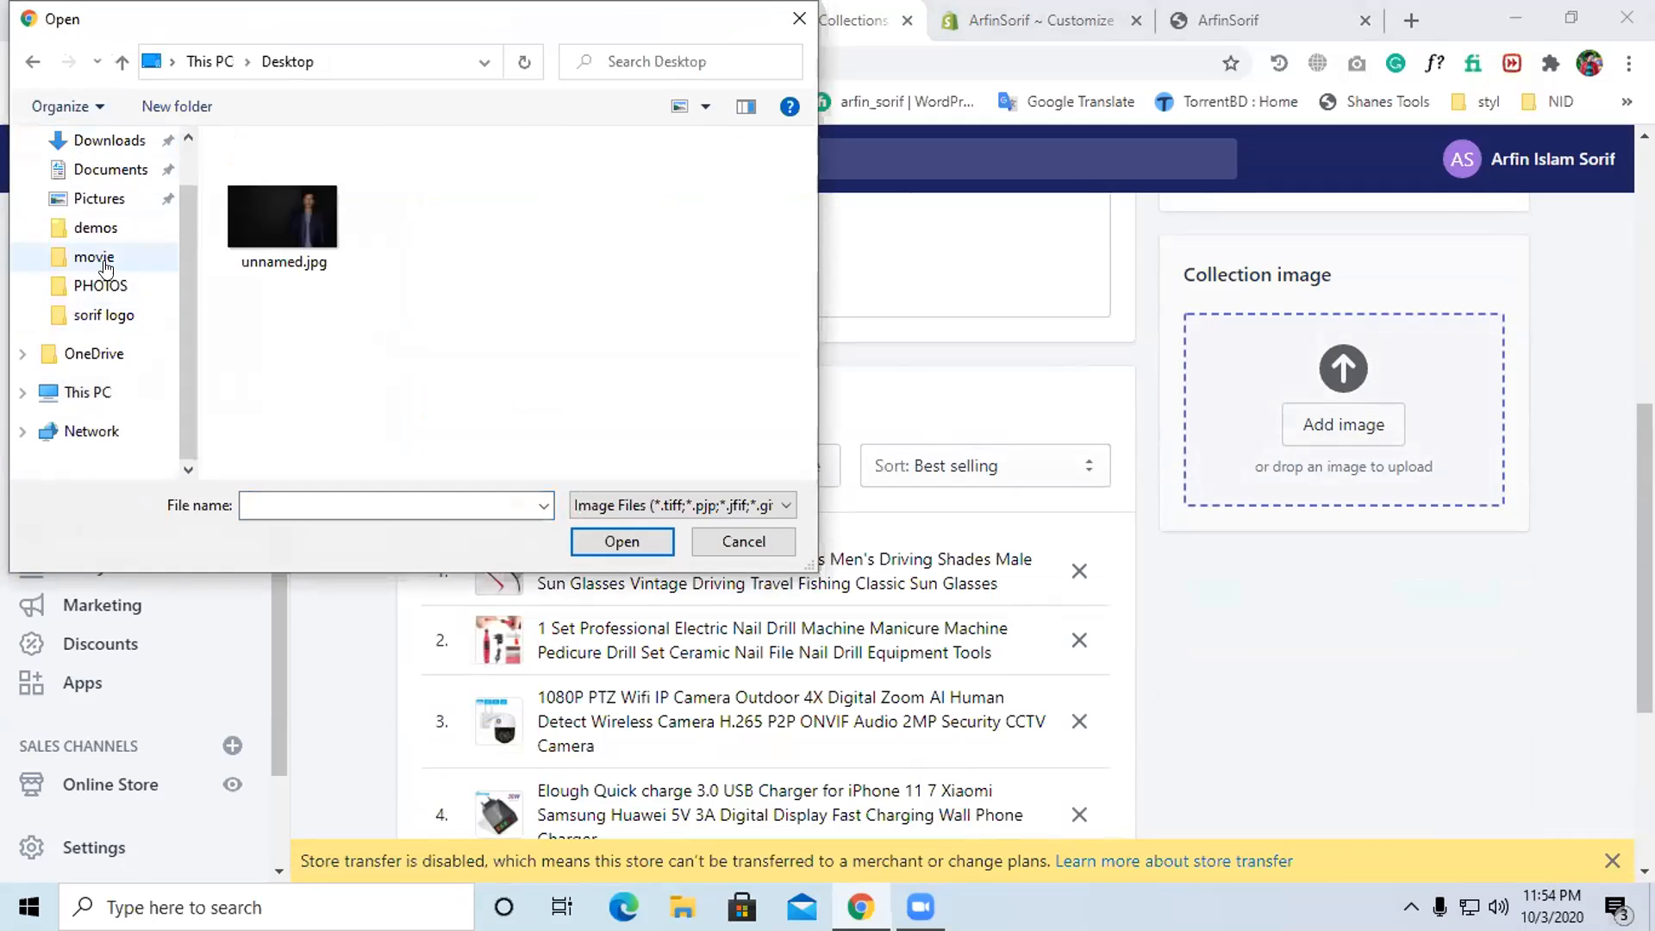
pyautogui.click(100, 285)
pyautogui.scroll(1, 89, 169)
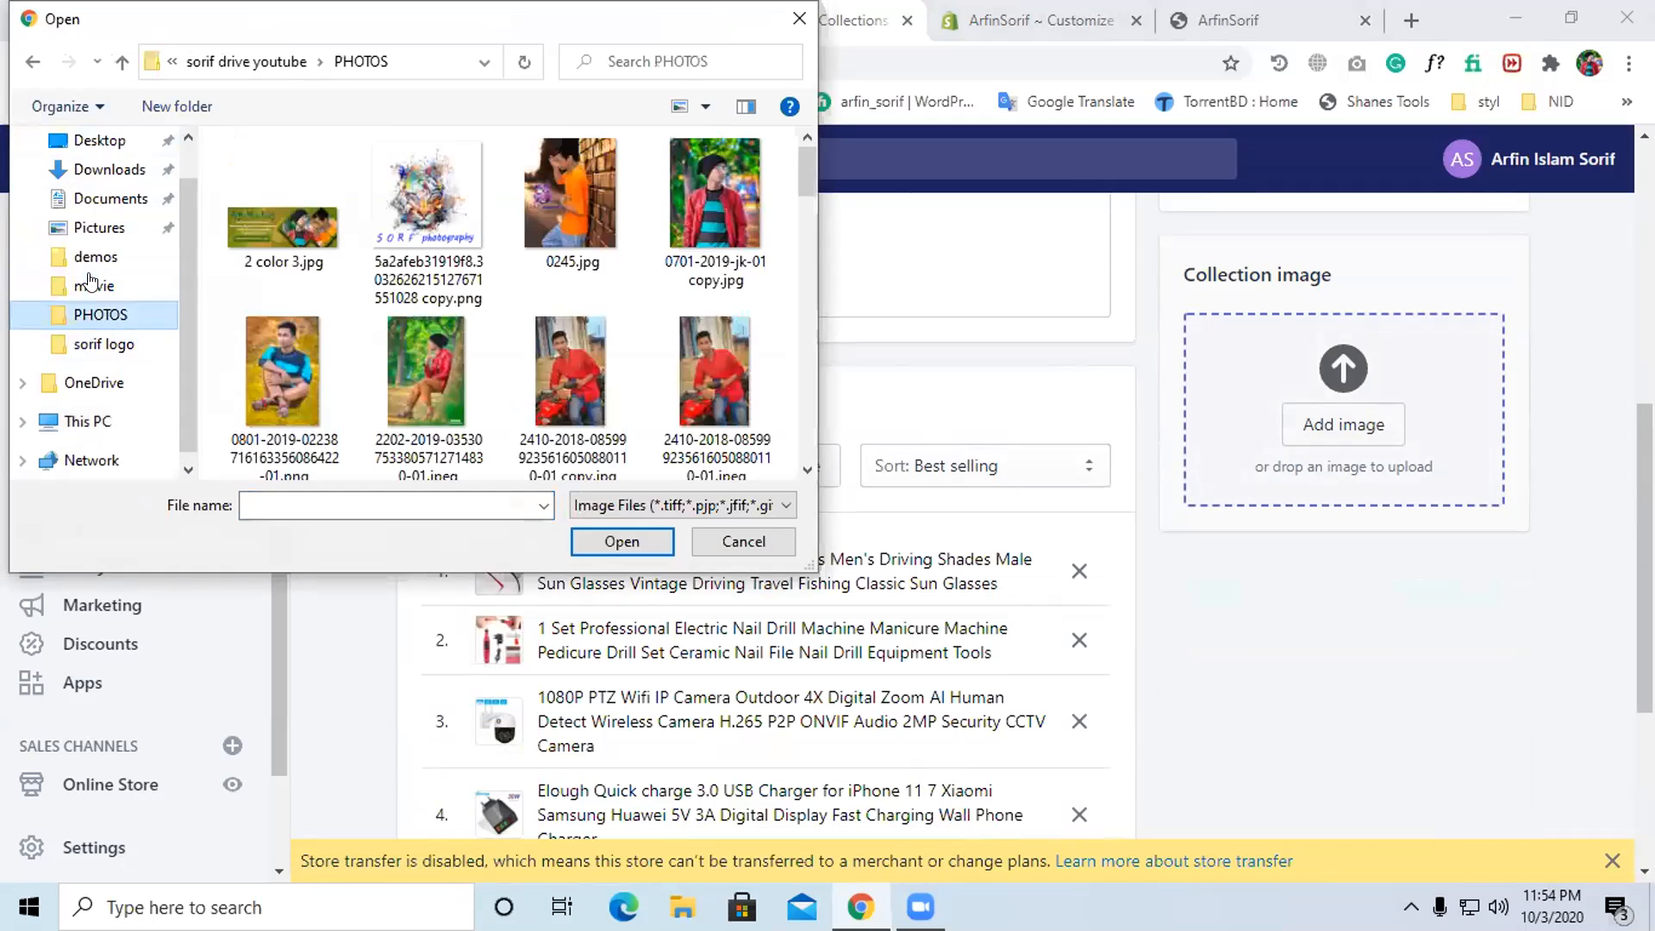
pyautogui.click(99, 141)
pyautogui.click(284, 224)
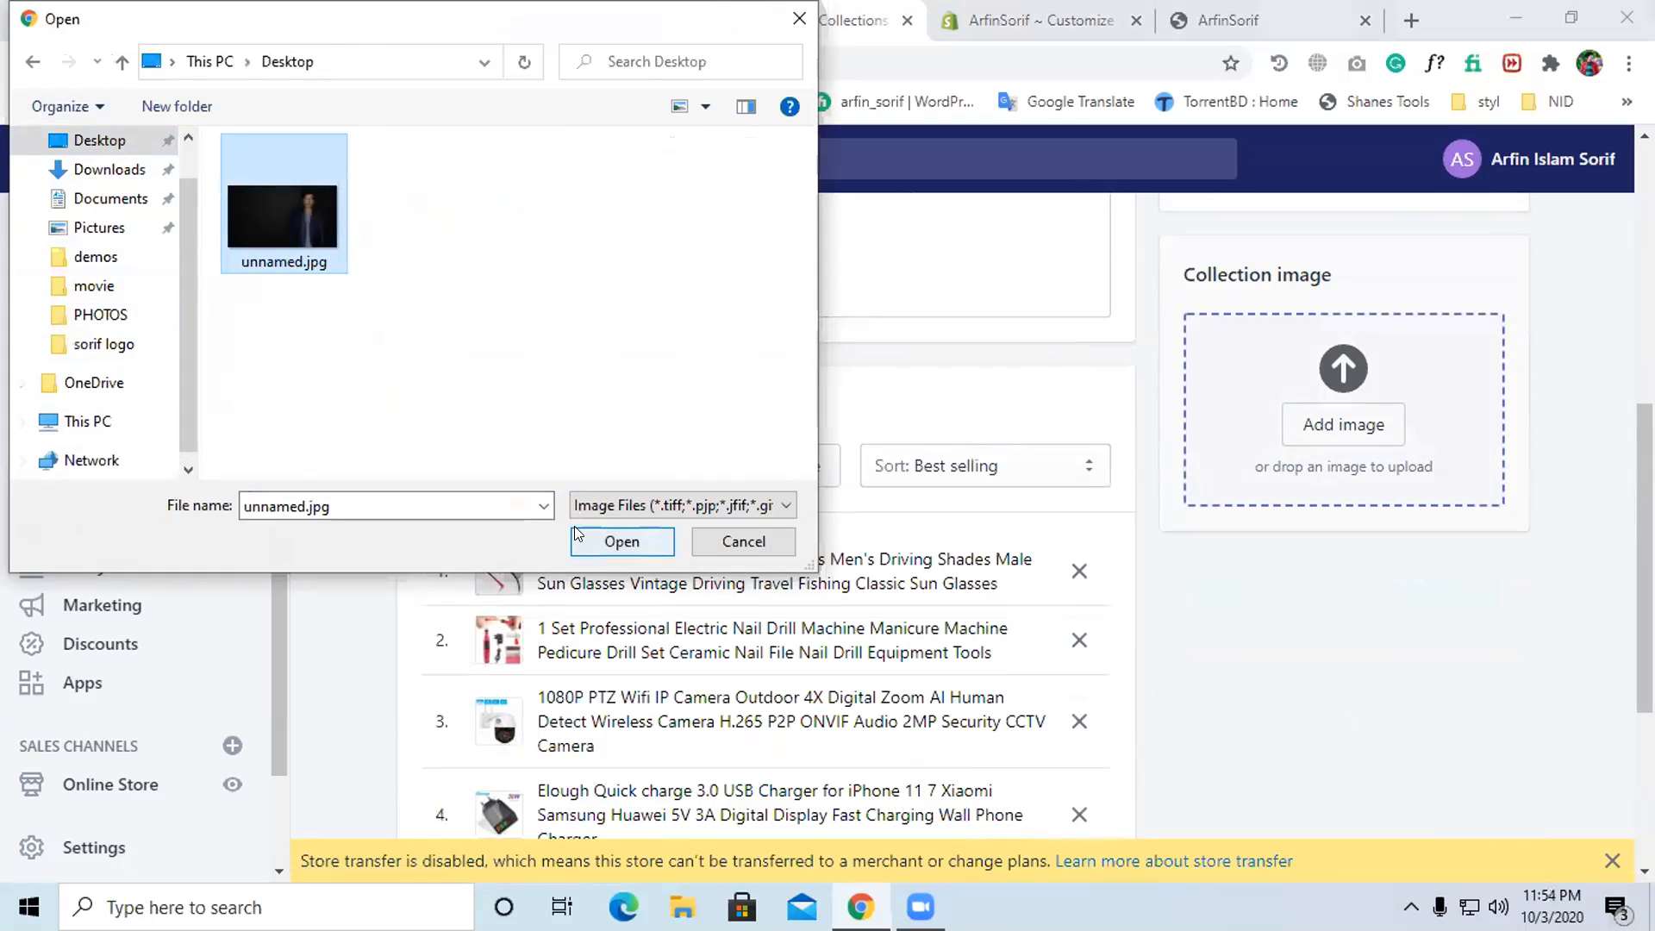
pyautogui.click(622, 541)
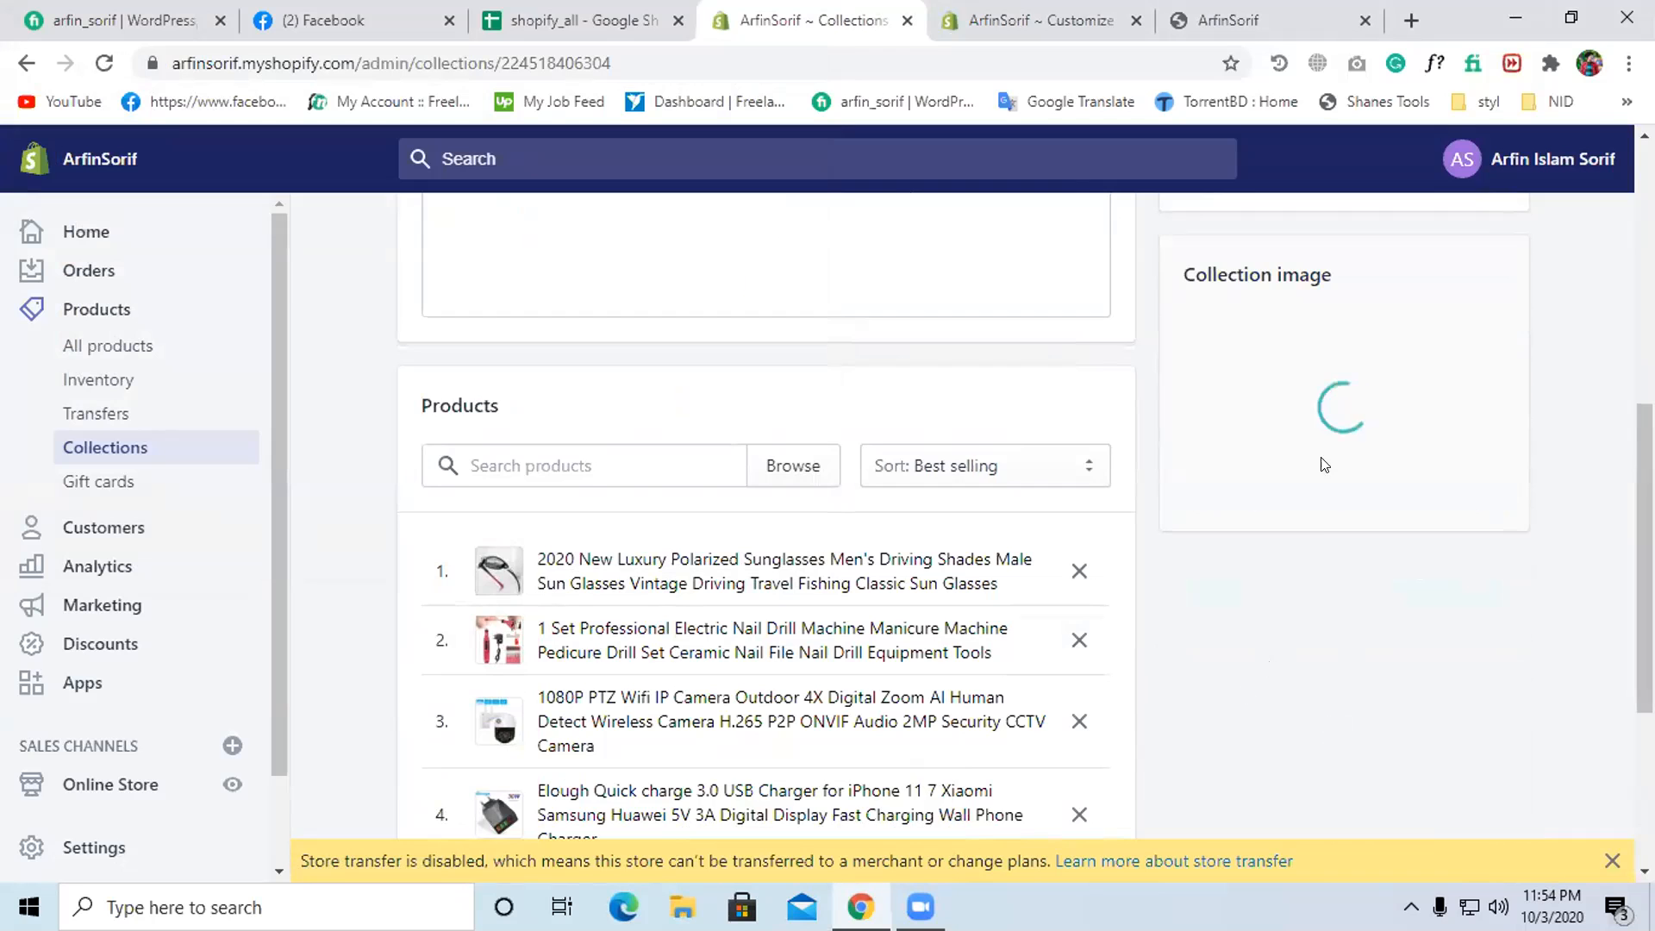
# - Save the Discounts offer collection, then open Eid Offer from the Collections list
pyautogui.scroll(5, 1272, 659)
pyautogui.scroll(2, 1293, 617)
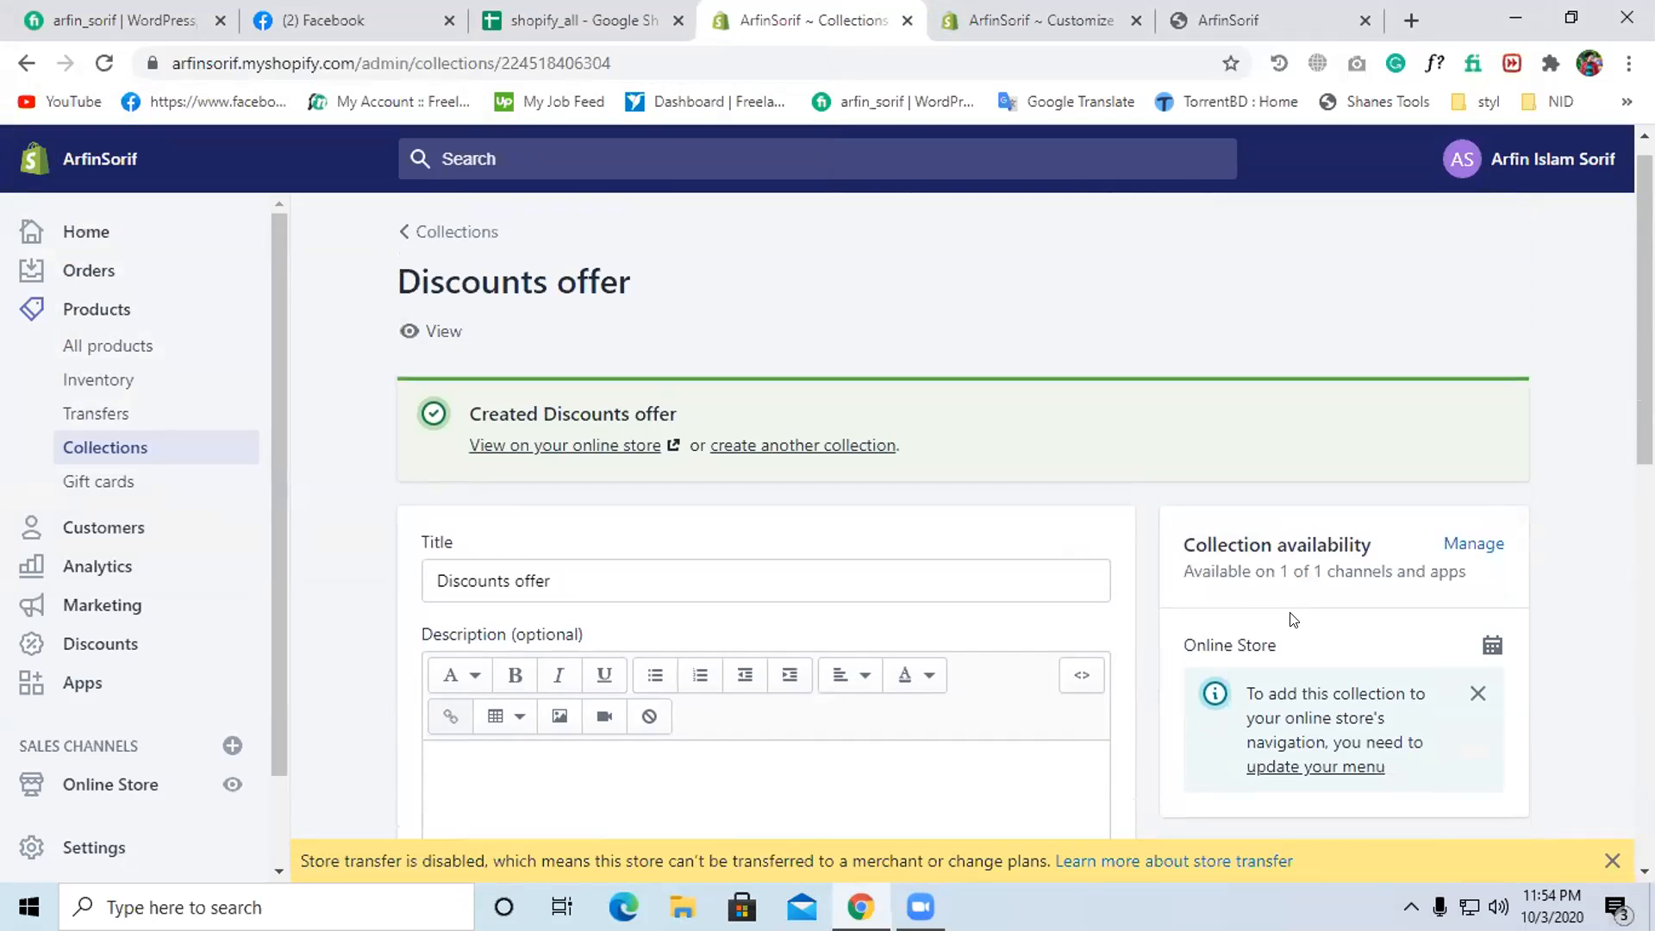
pyautogui.scroll(-7, 1292, 617)
pyautogui.scroll(-3, 1300, 619)
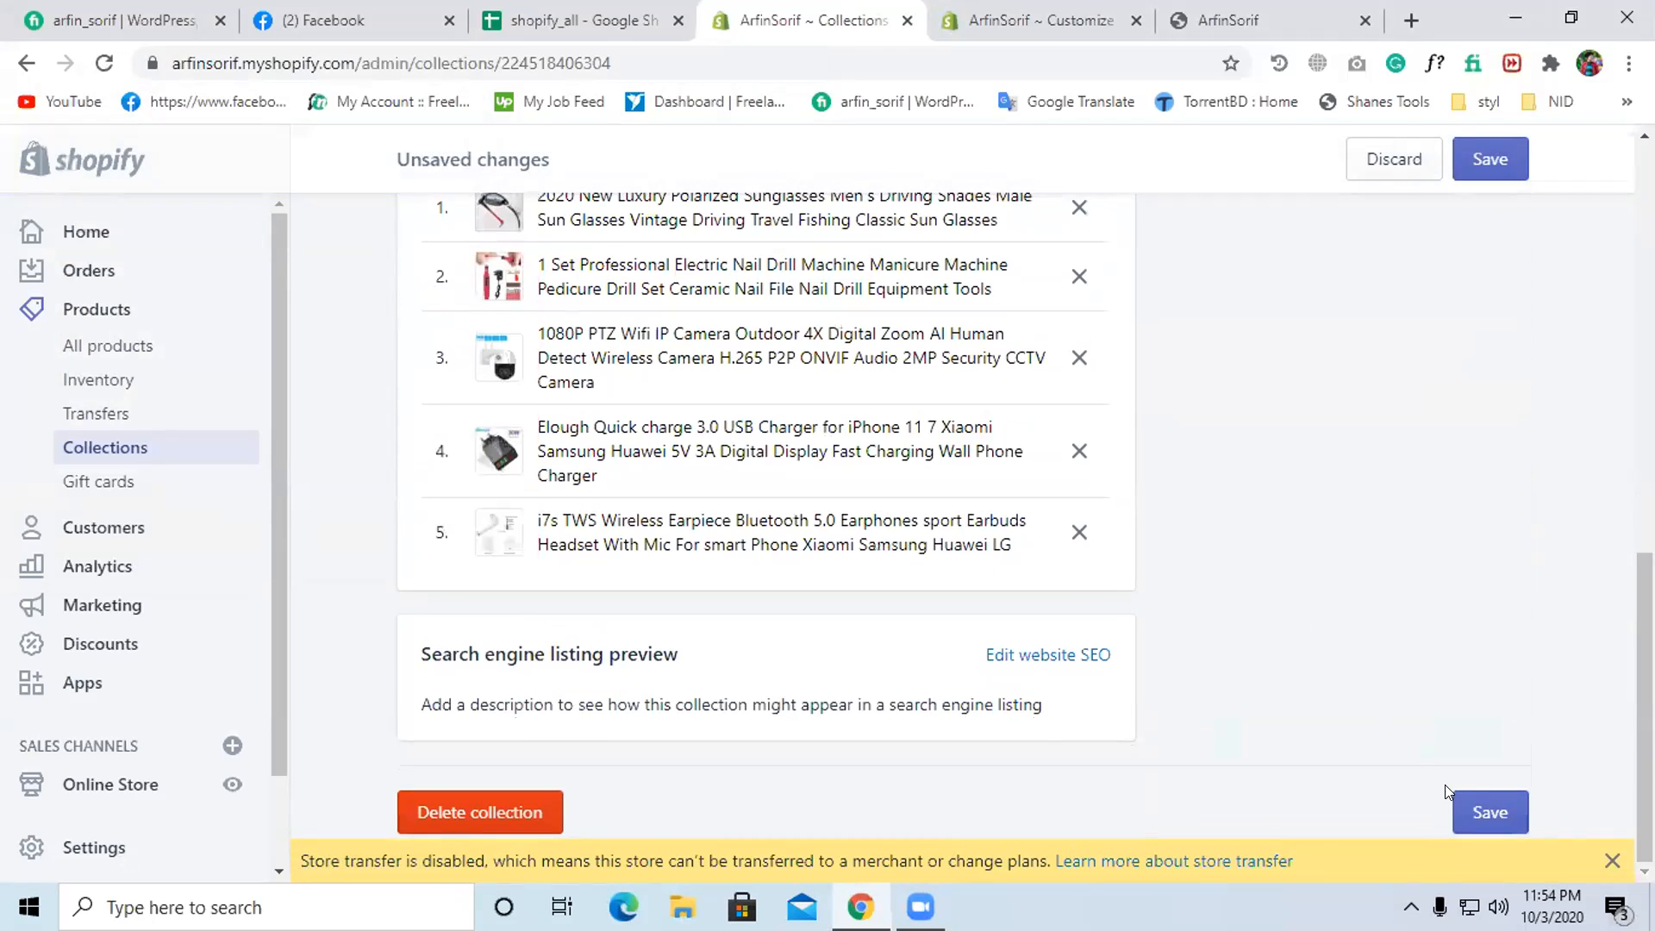
pyautogui.click(1491, 813)
pyautogui.scroll(2, 1206, 652)
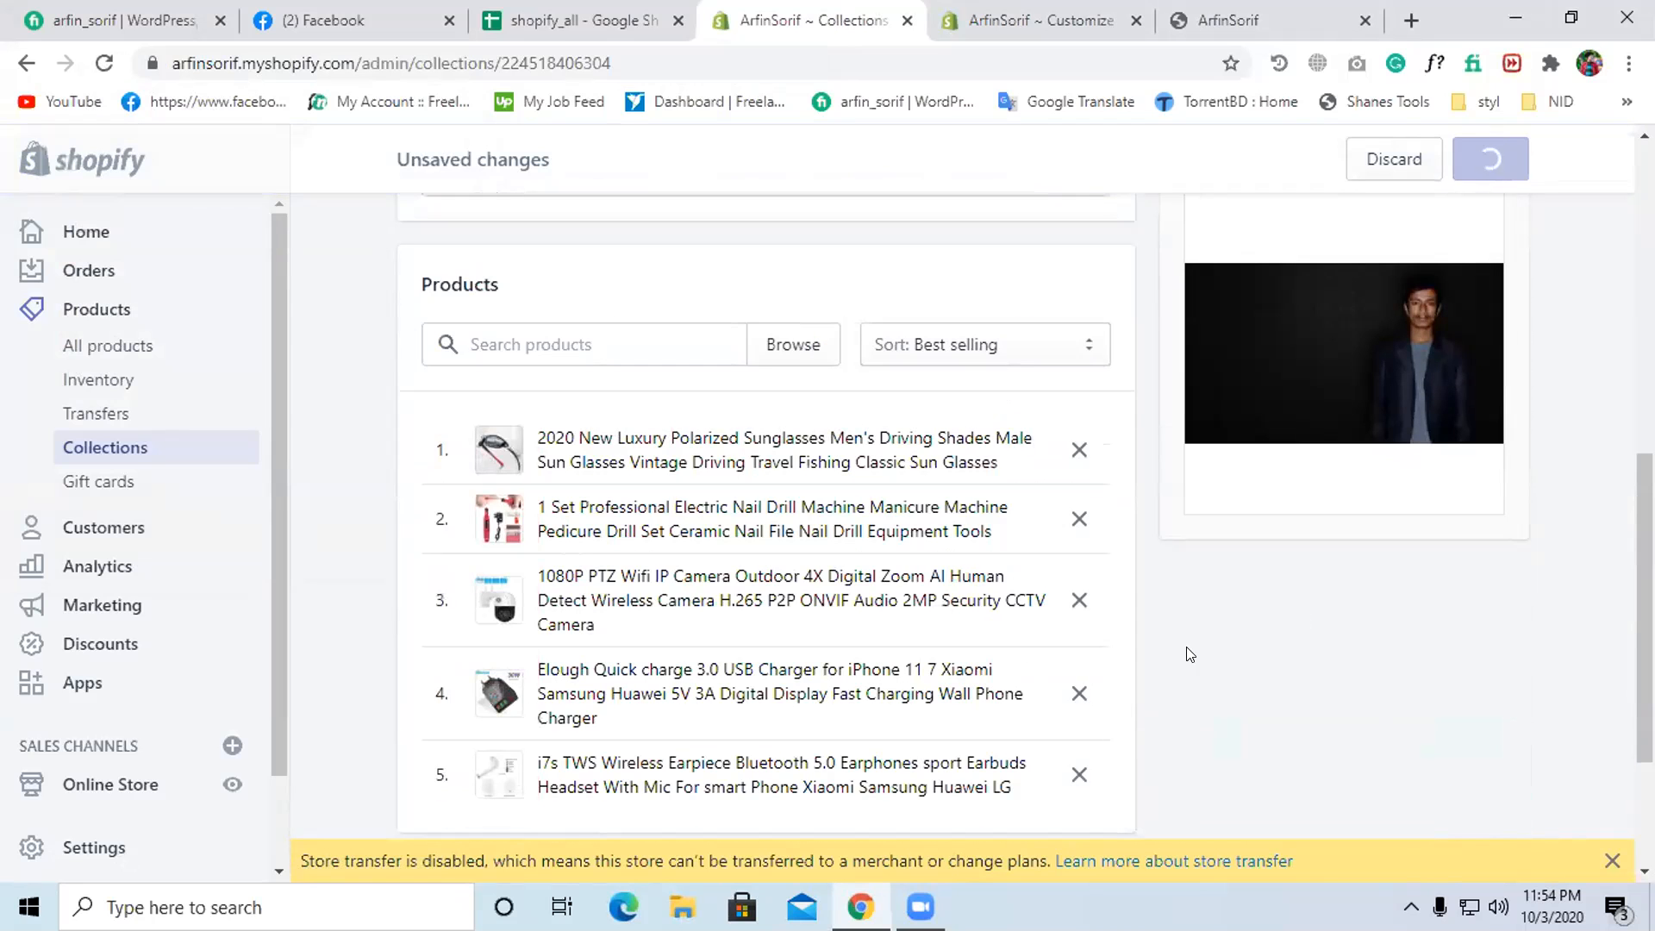
pyautogui.click(123, 444)
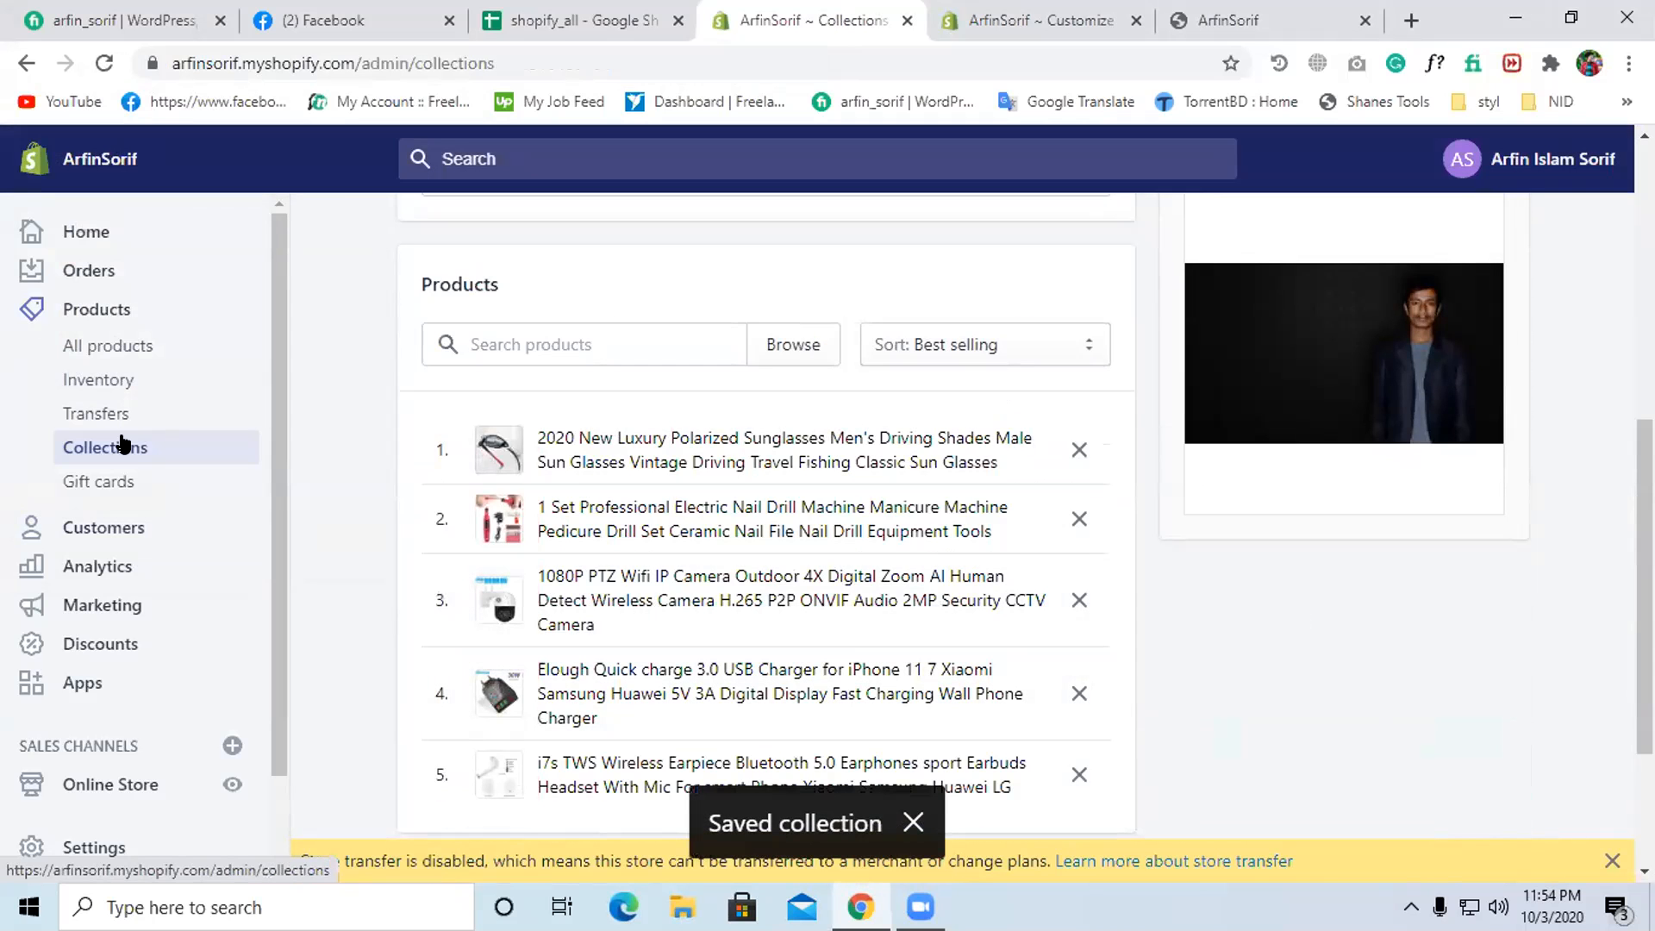
pyautogui.scroll(-1, 560, 509)
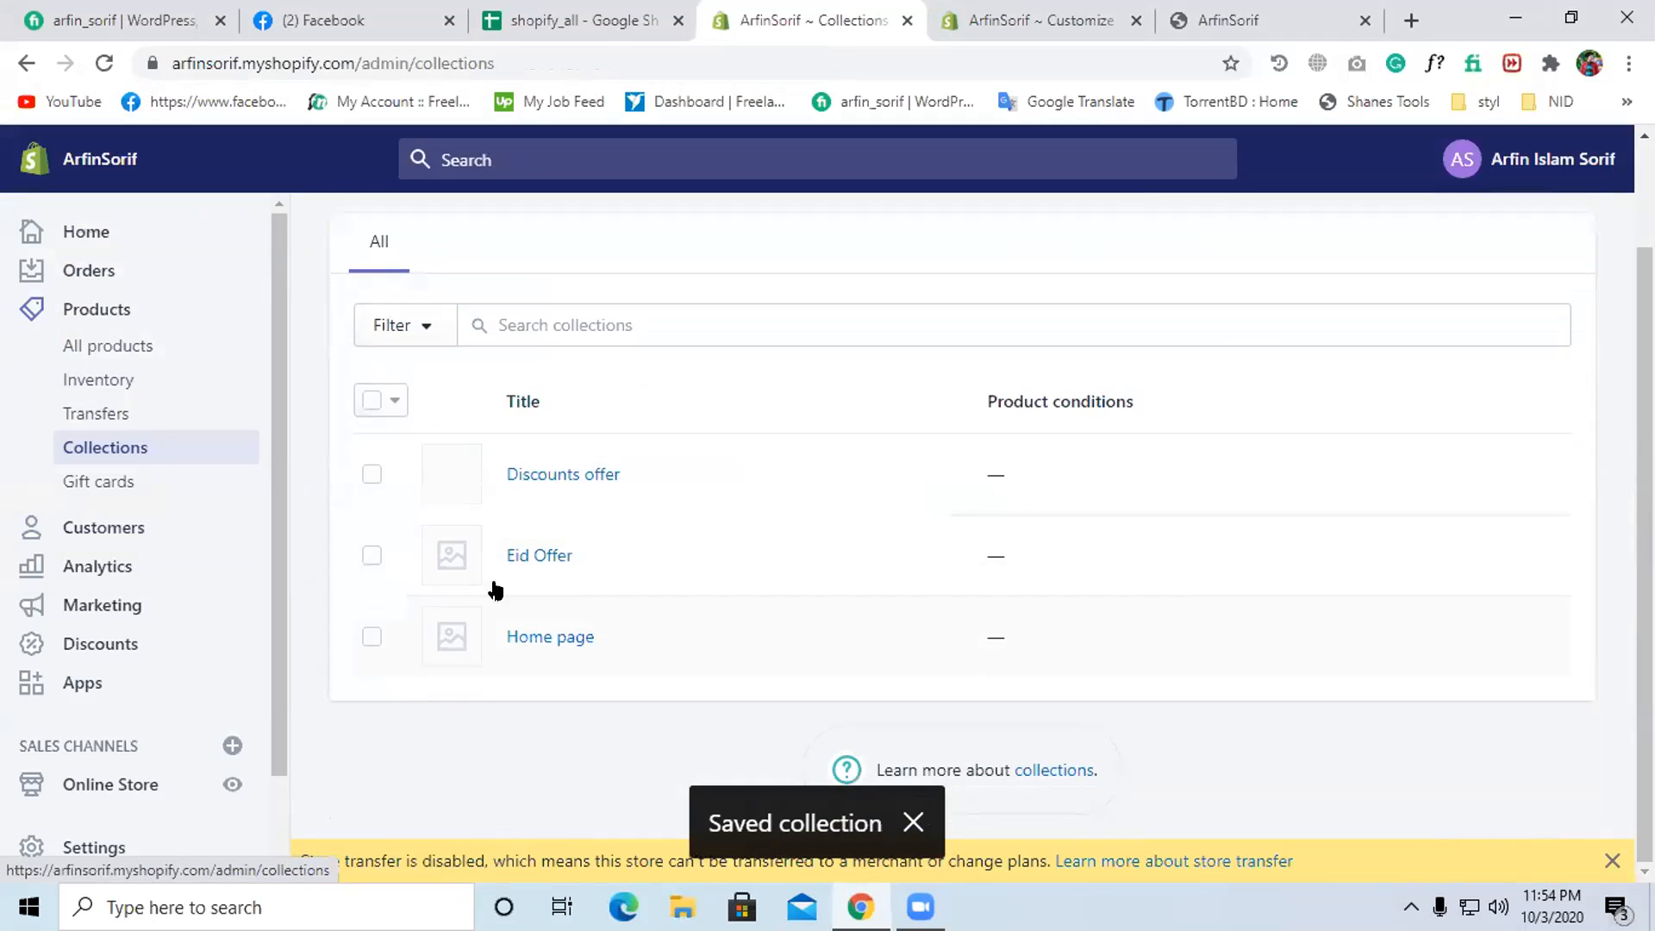
pyautogui.click(535, 560)
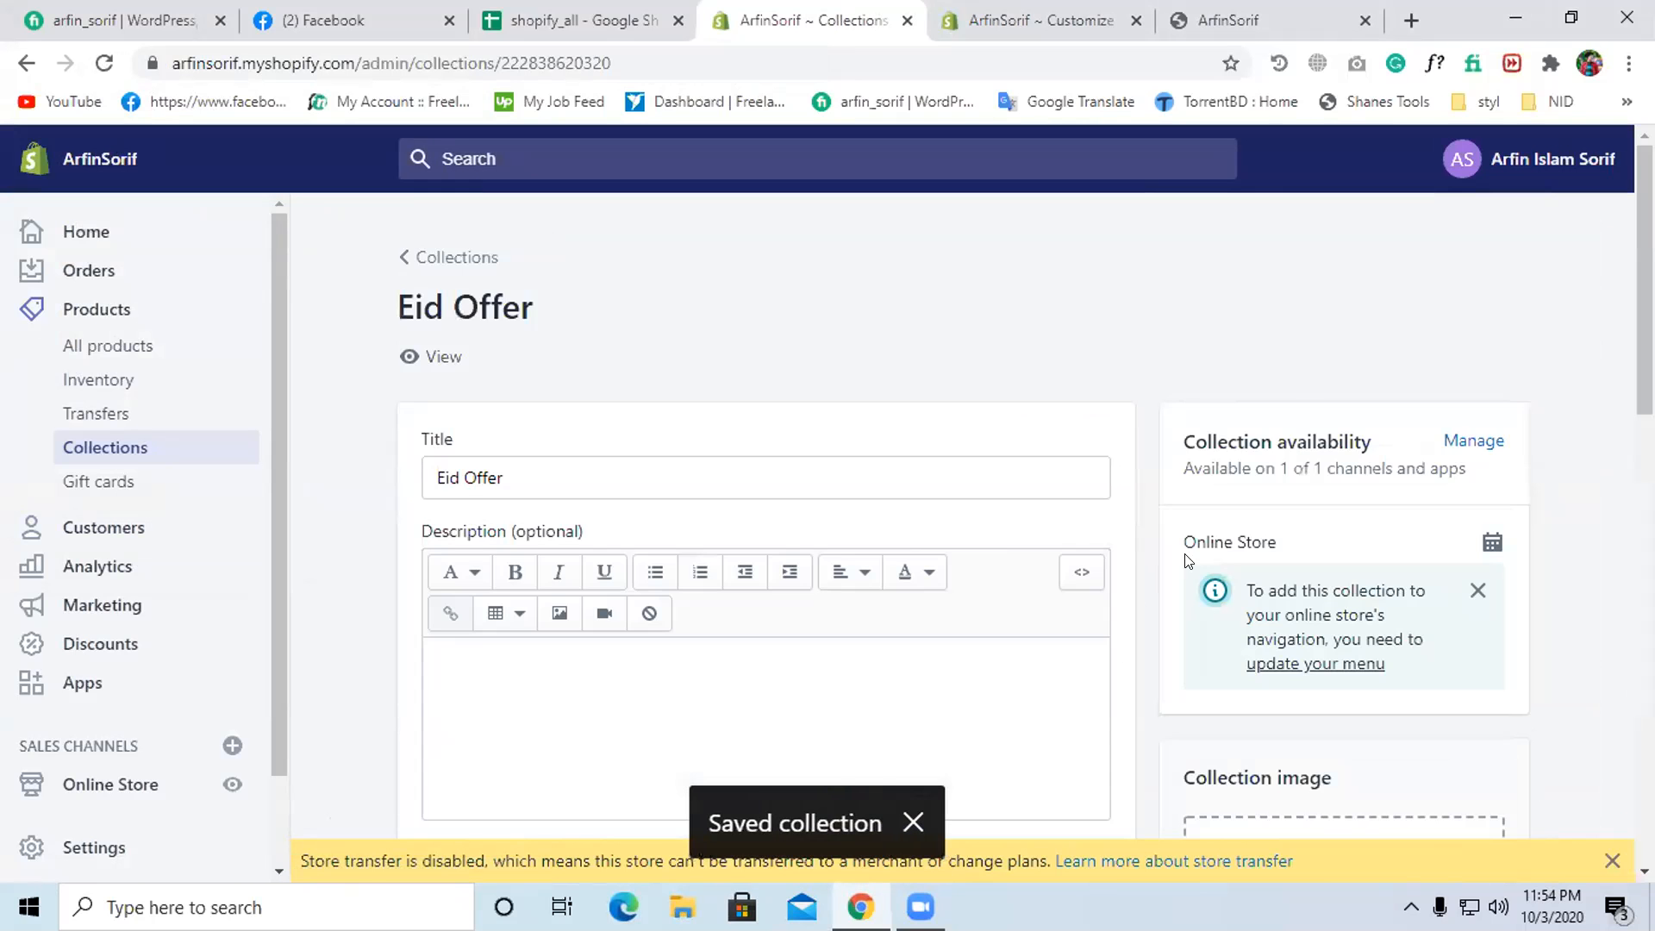
# - Set unnamed.jpg as the Eid Offer collection image and save it
pyautogui.scroll(-4, 1188, 560)
pyautogui.click(1342, 562)
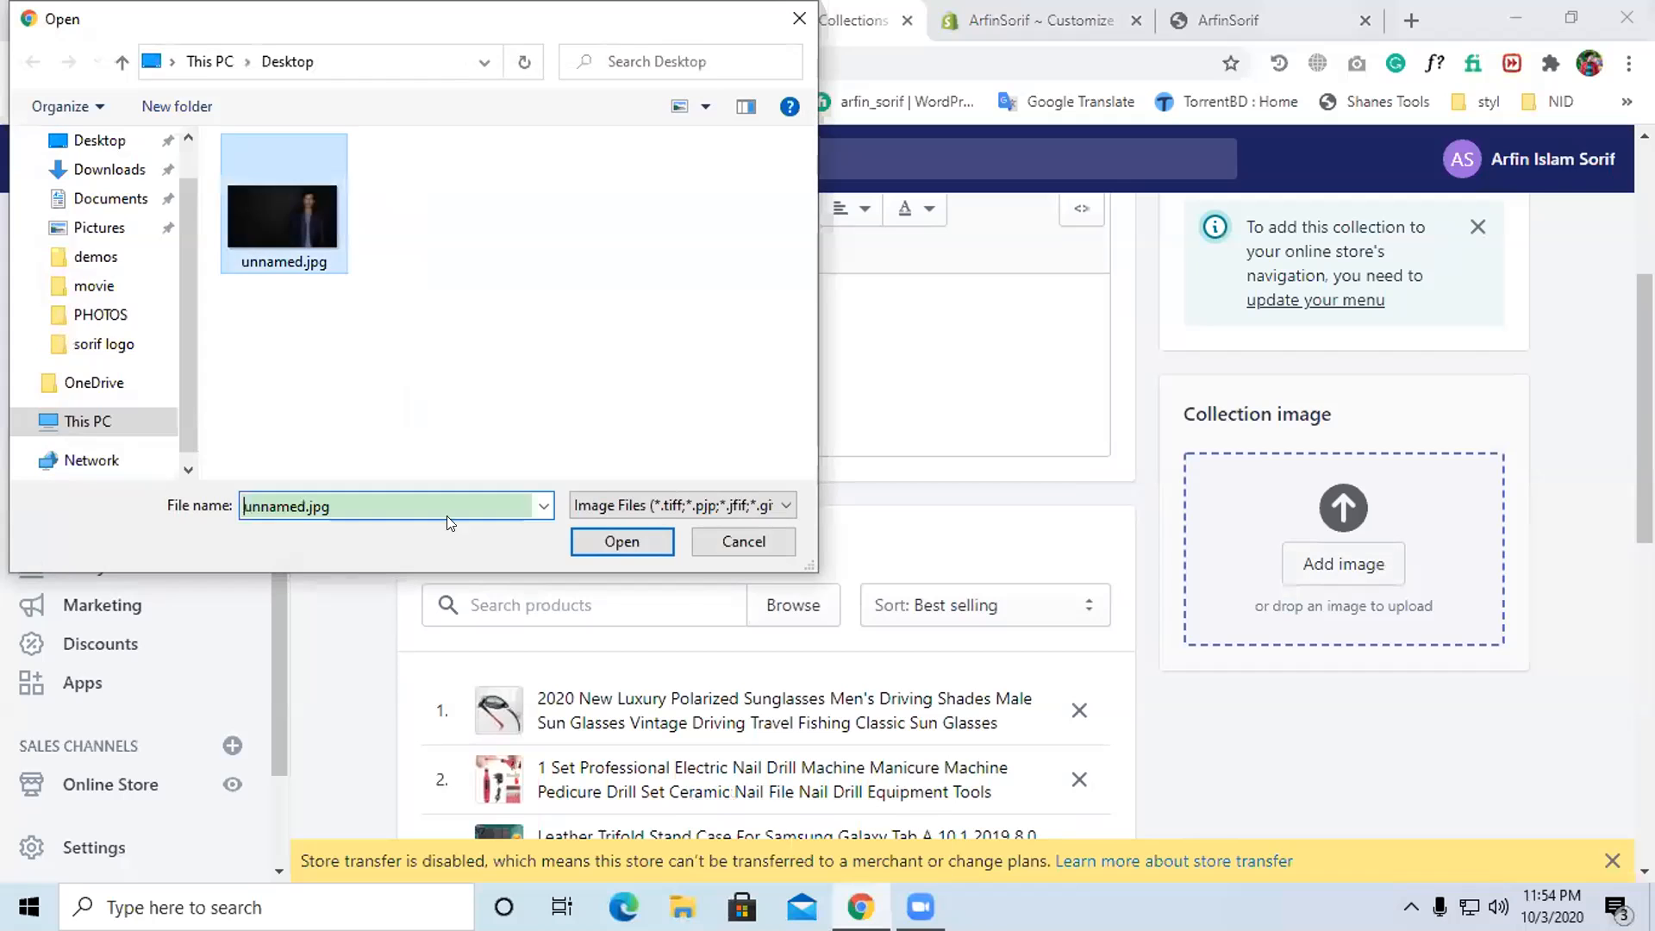
pyautogui.click(629, 543)
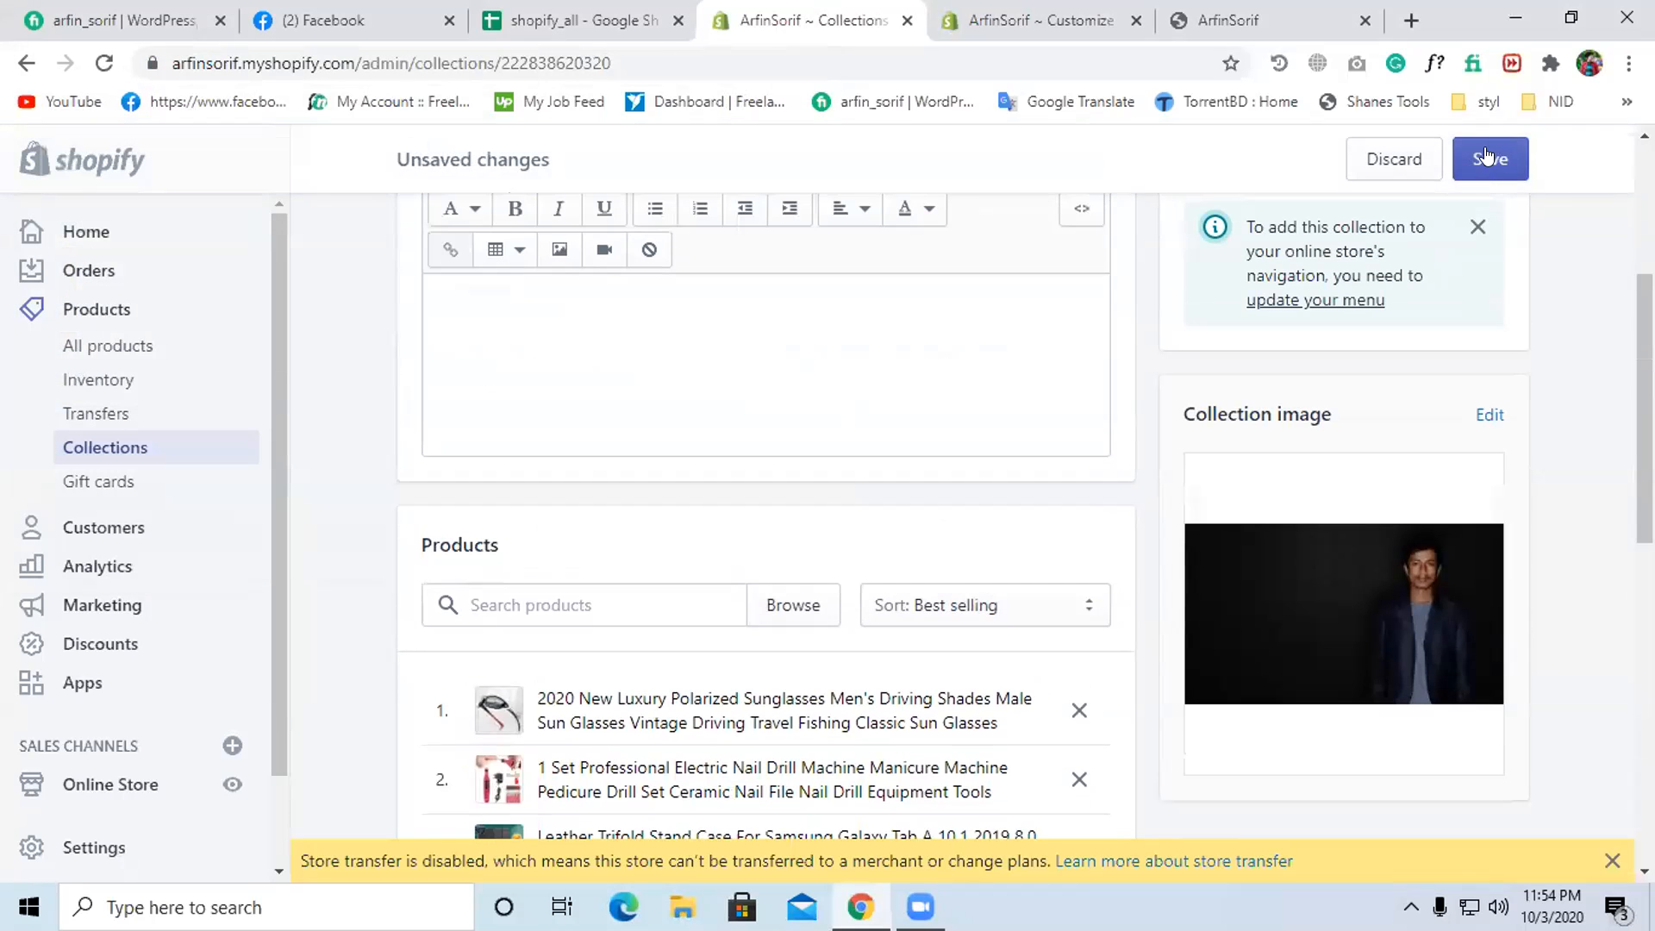
pyautogui.click(1486, 157)
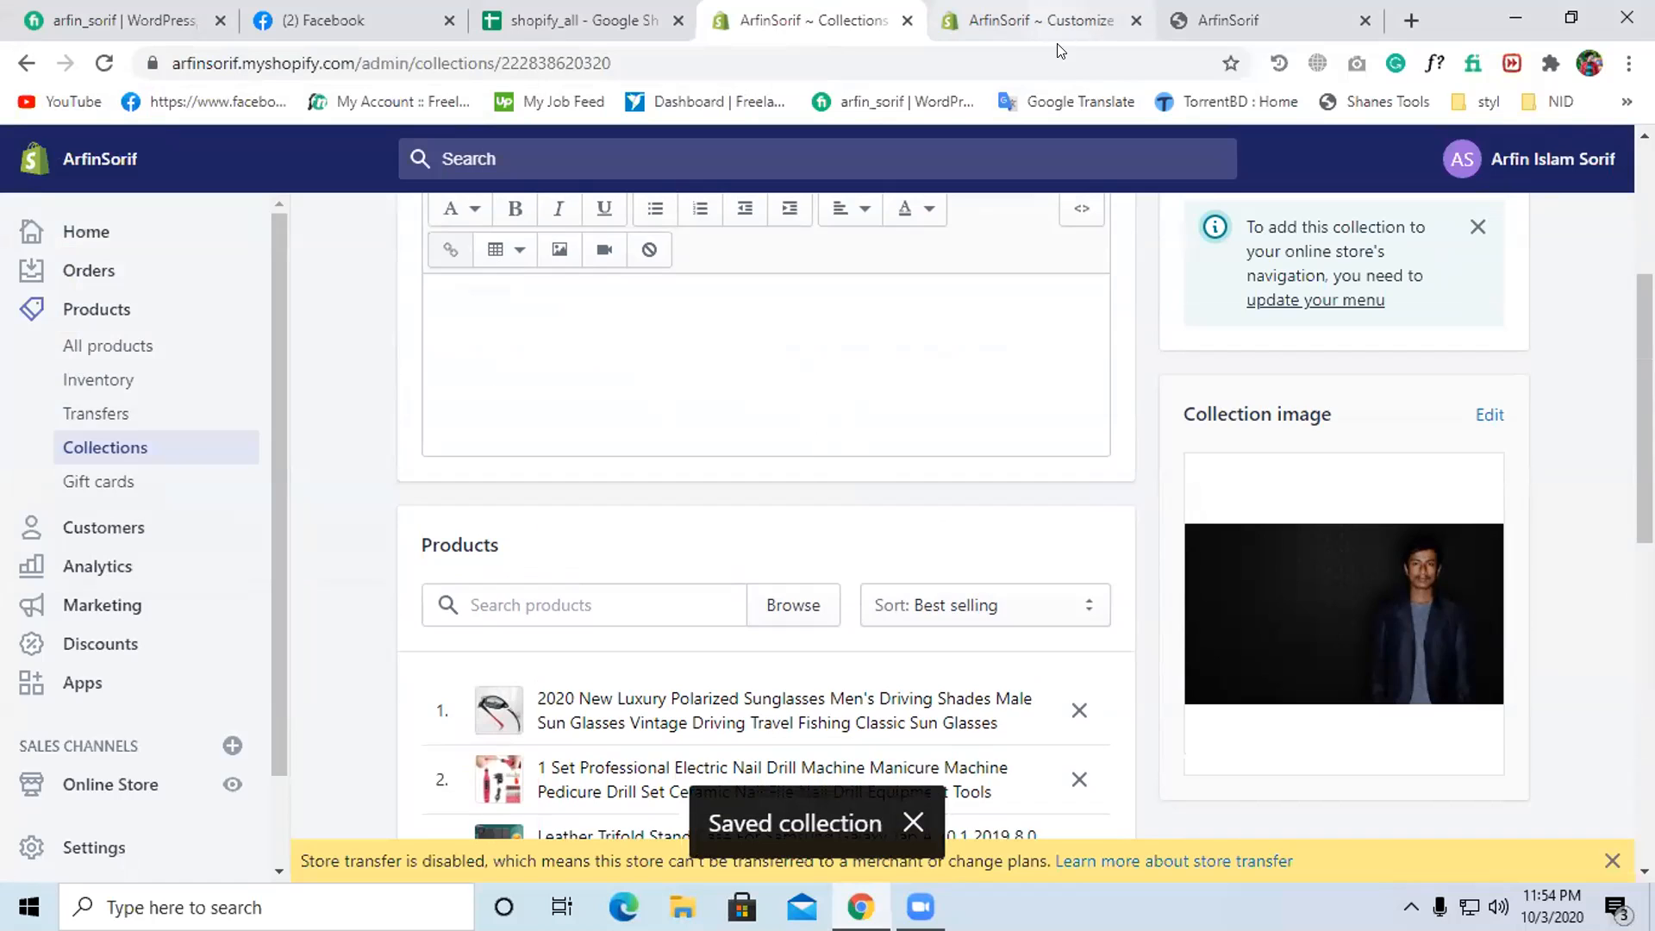
pyautogui.click(1047, 21)
# - Set the Featured collection section to show 2 products per row on desktop
pyautogui.scroll(2, 263, 614)
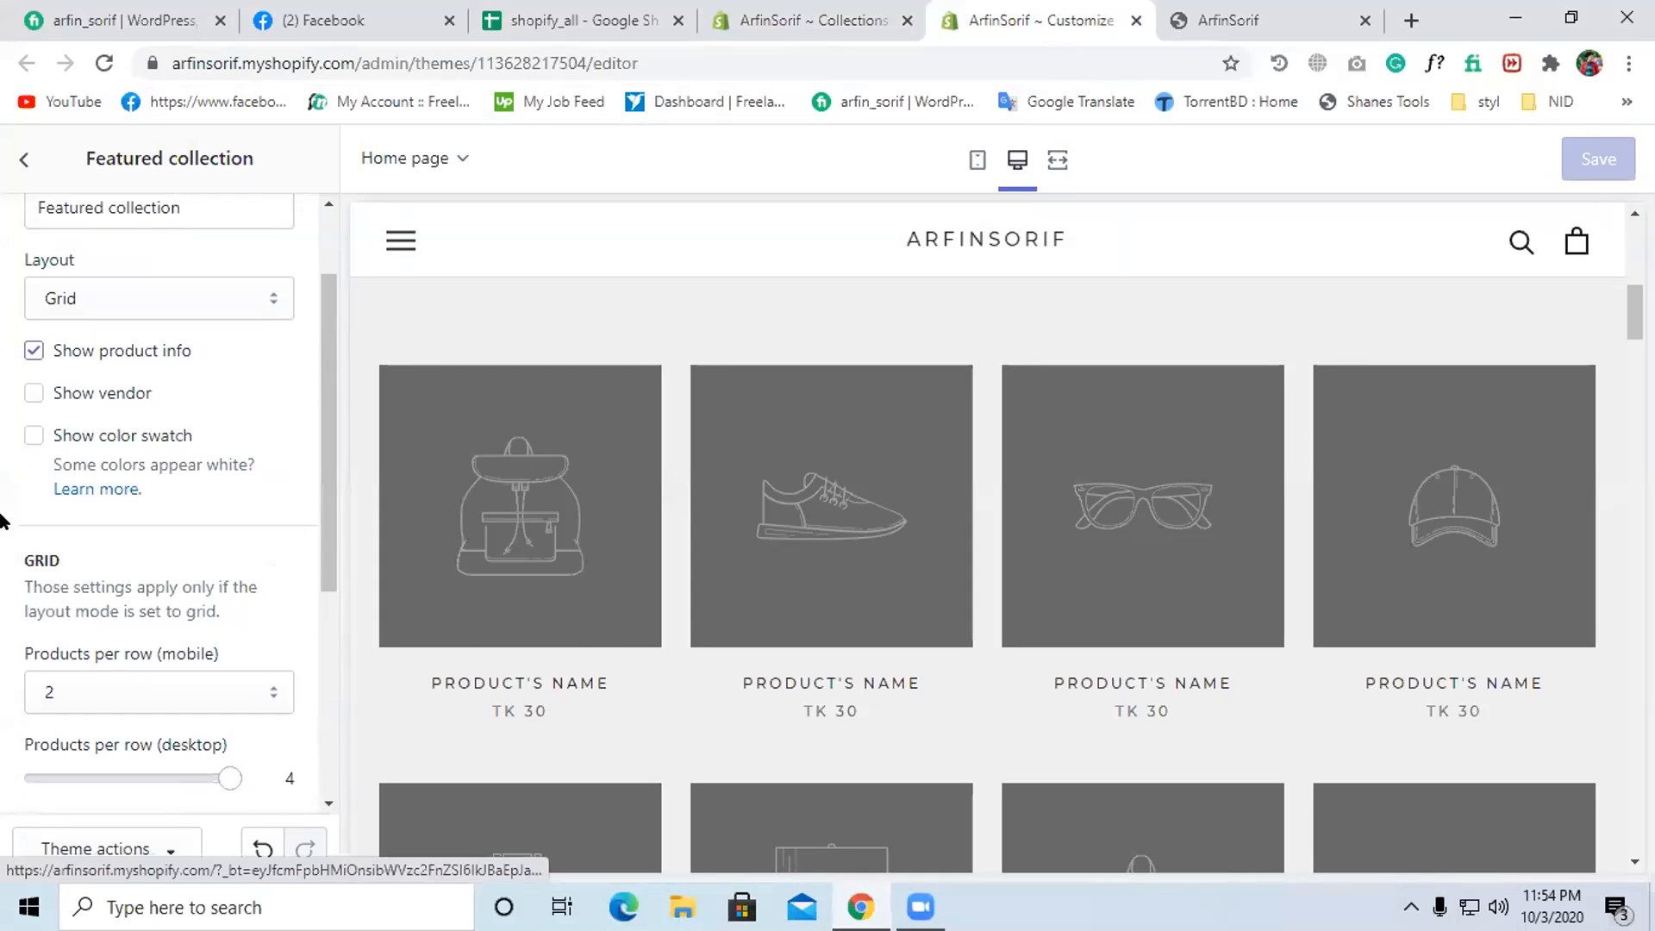
pyautogui.scroll(2, 196, 489)
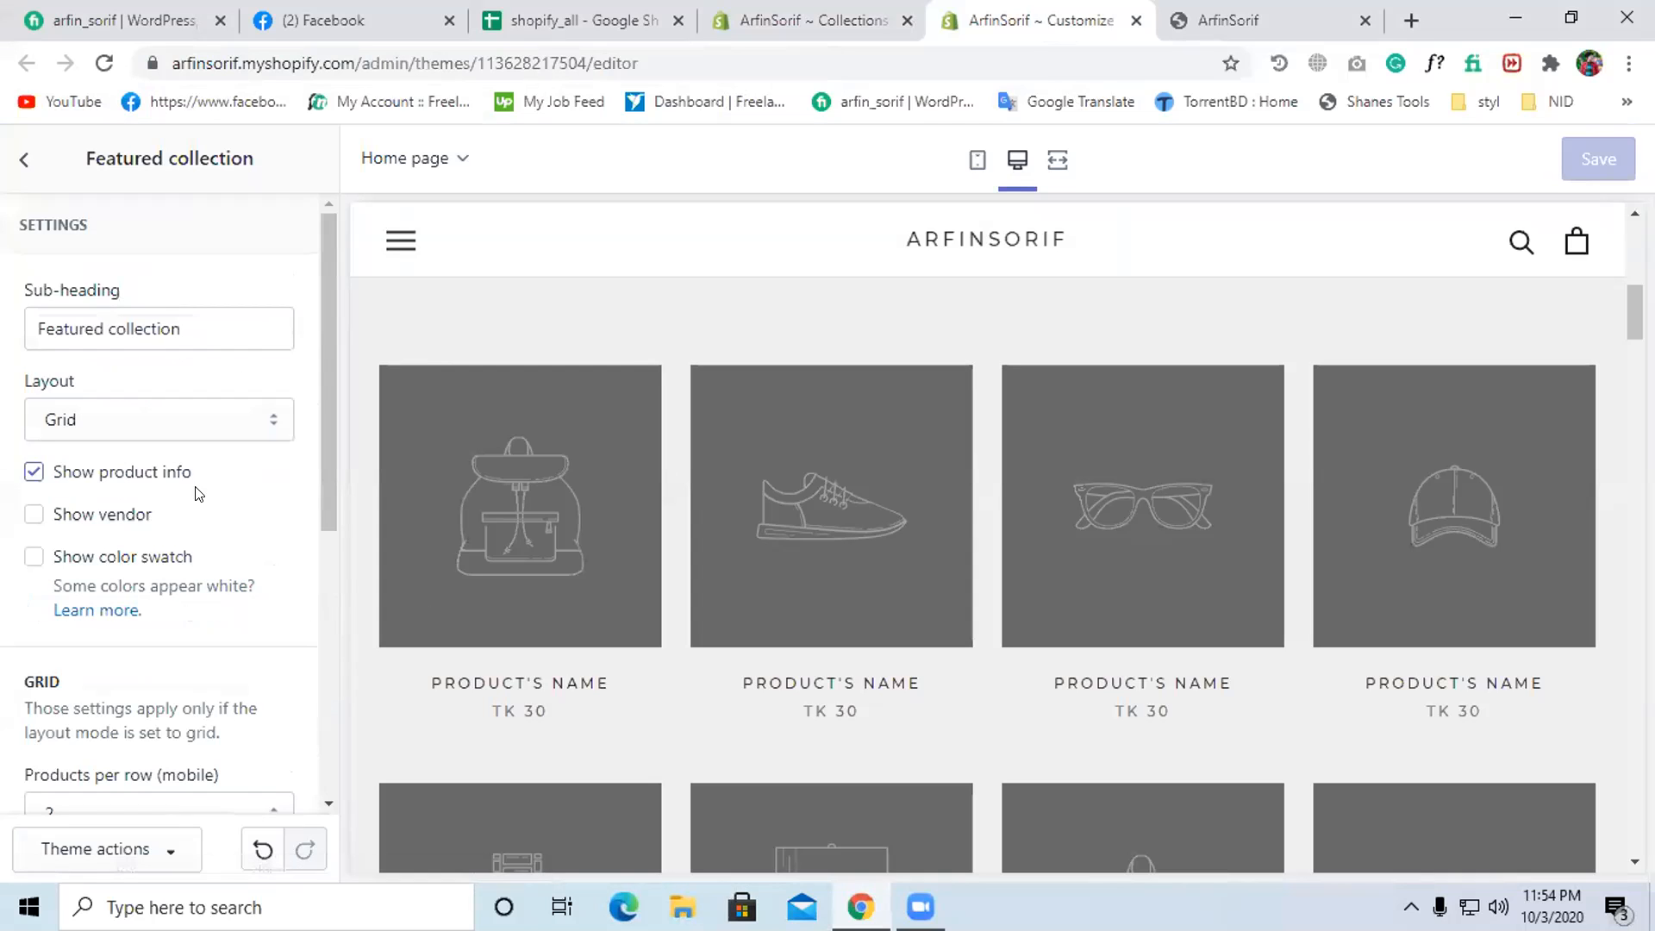
pyautogui.scroll(-2, 198, 493)
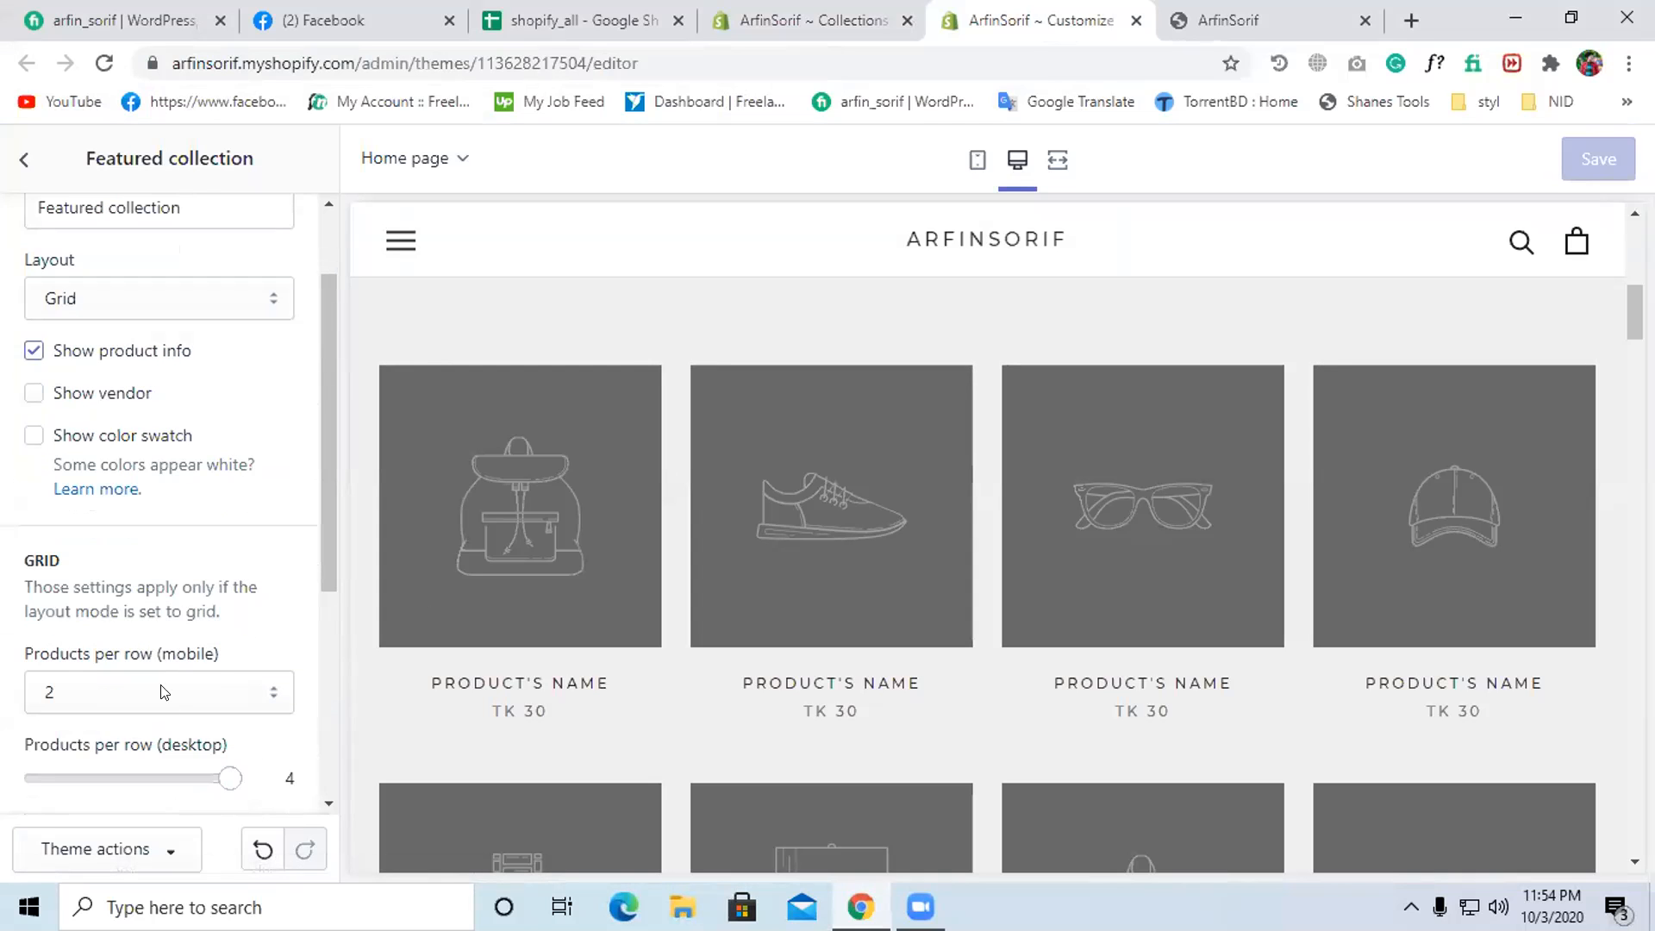
pyautogui.scroll(-2, 224, 657)
pyautogui.click(228, 652)
pyautogui.moveTo(229, 655); pyautogui.dragTo(38, 653)
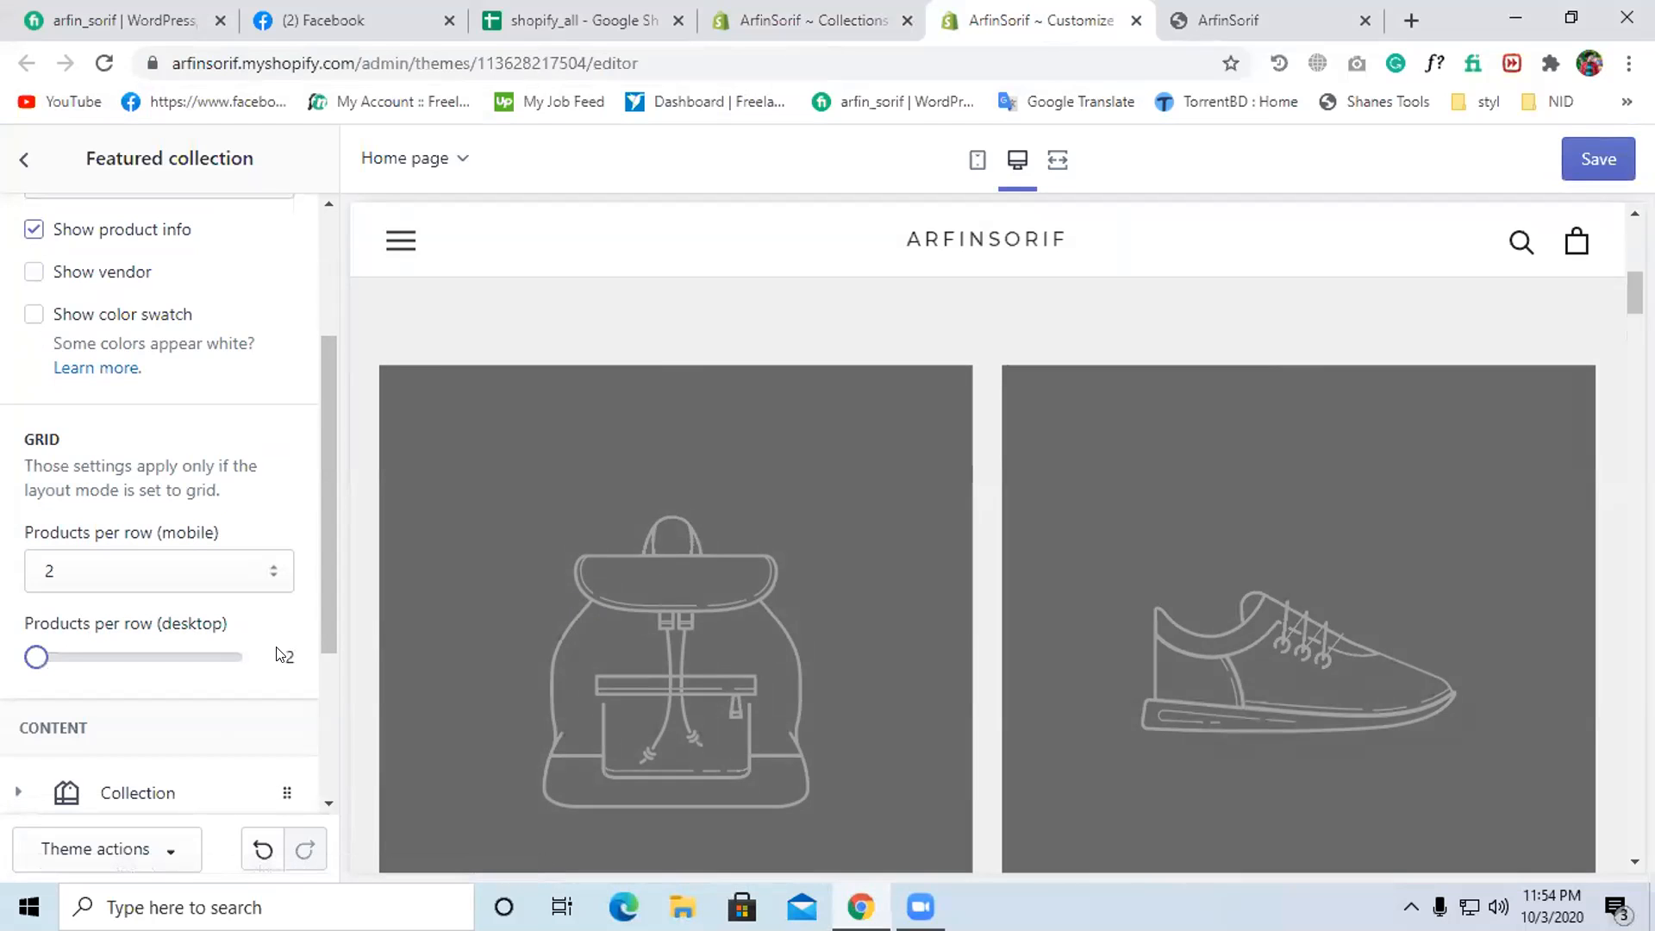
# - Assign the Eid Offer collection to the section's first collection block
pyautogui.scroll(-3, 534, 620)
pyautogui.scroll(-3, 103, 560)
pyautogui.click(103, 558)
pyautogui.scroll(-4, 184, 515)
pyautogui.click(186, 353)
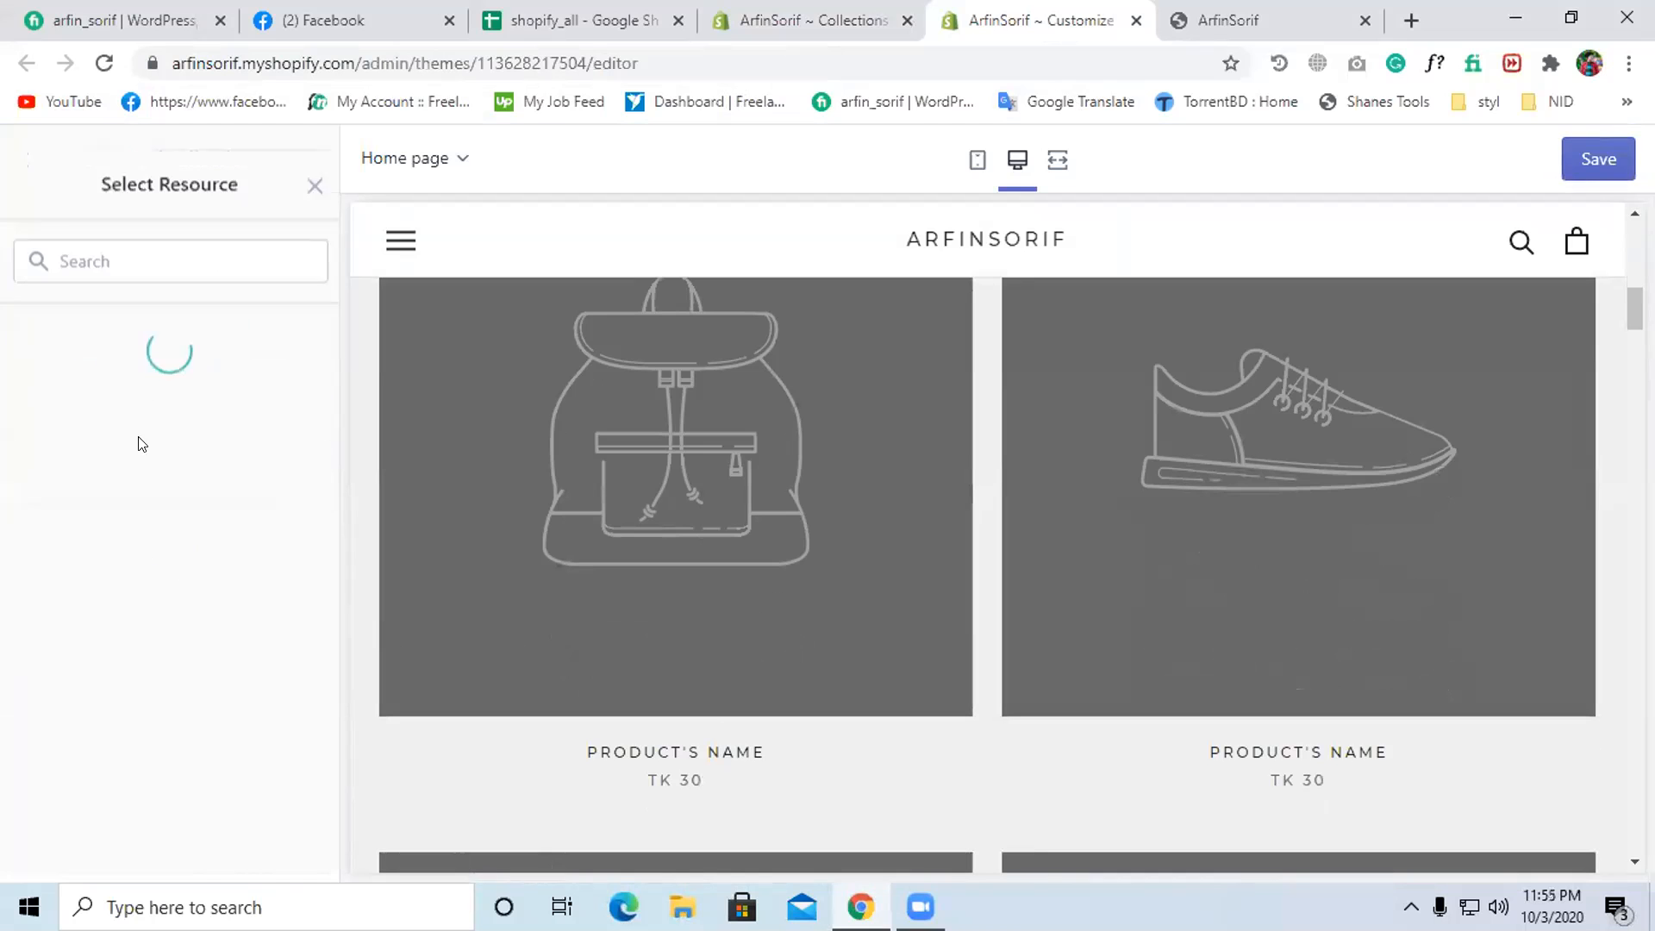
pyautogui.click(123, 397)
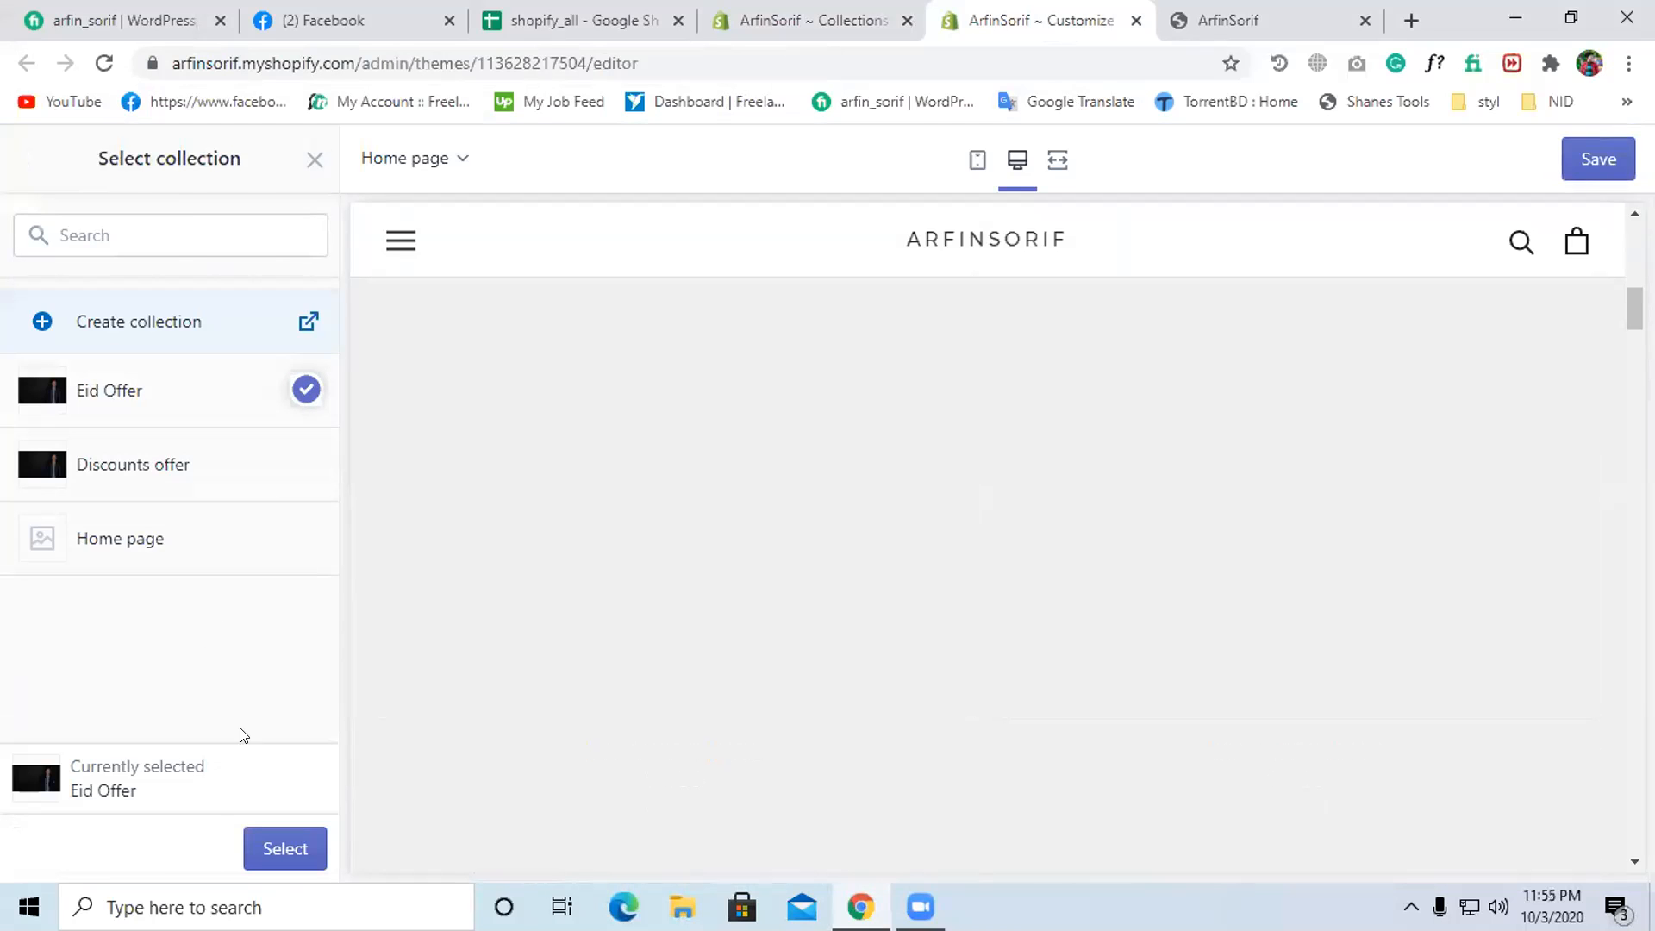
pyautogui.click(294, 849)
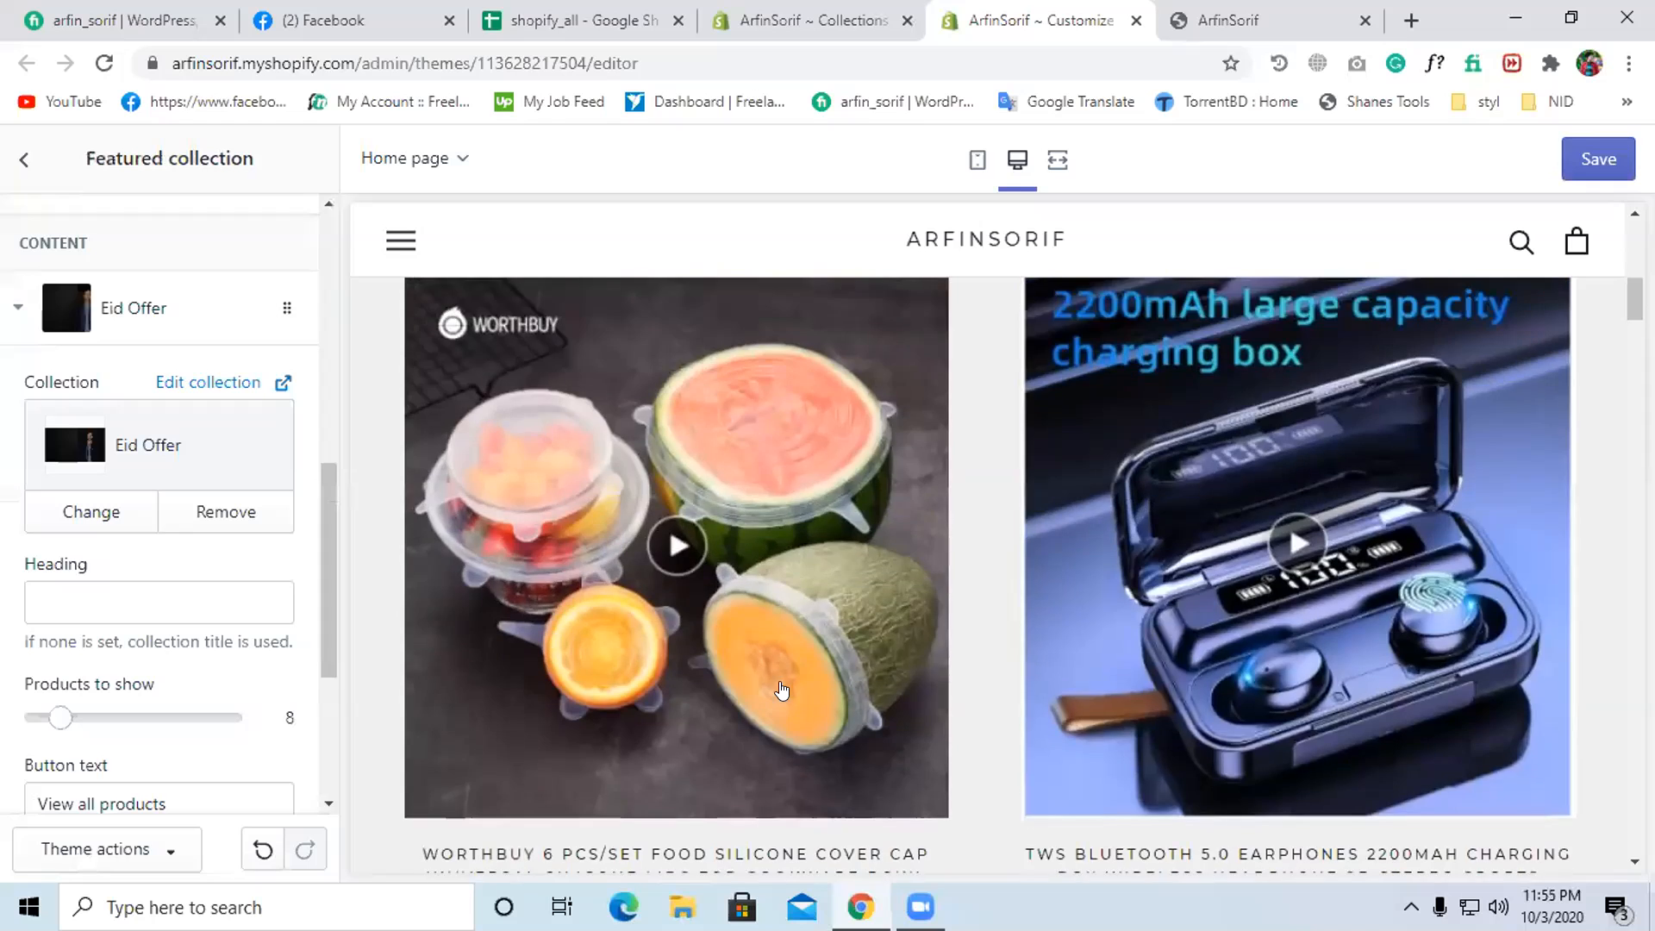
# - Limit the Eid Offer tab to 2 products
pyautogui.scroll(6, 774, 689)
pyautogui.scroll(-9, 772, 695)
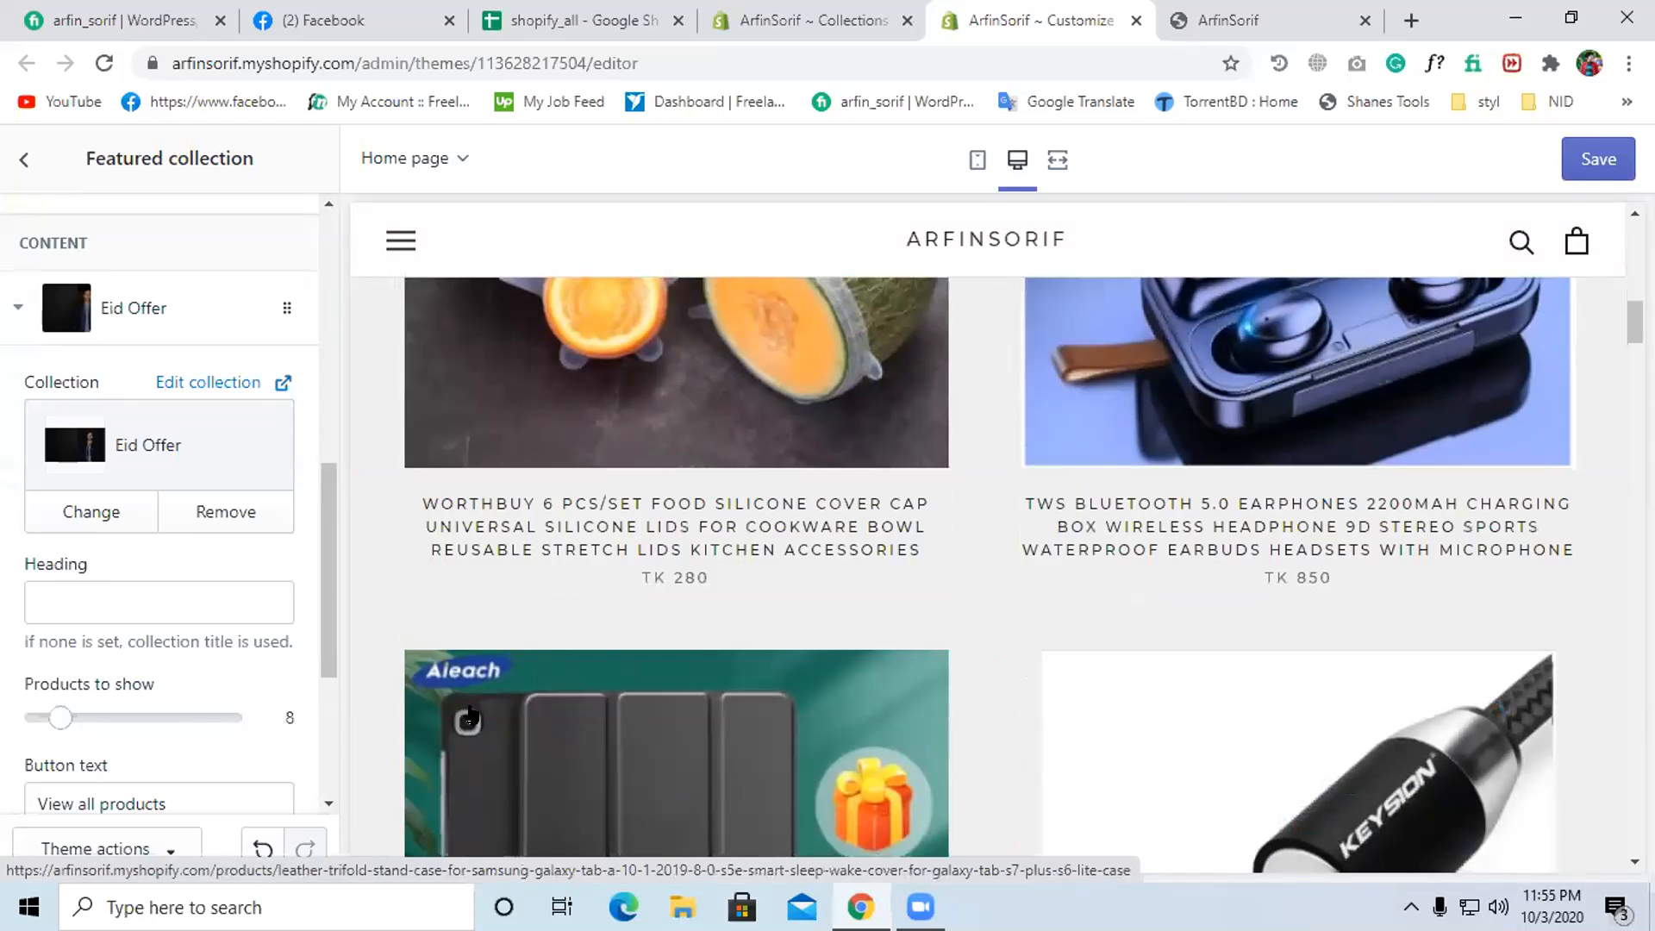
pyautogui.scroll(1, 190, 648)
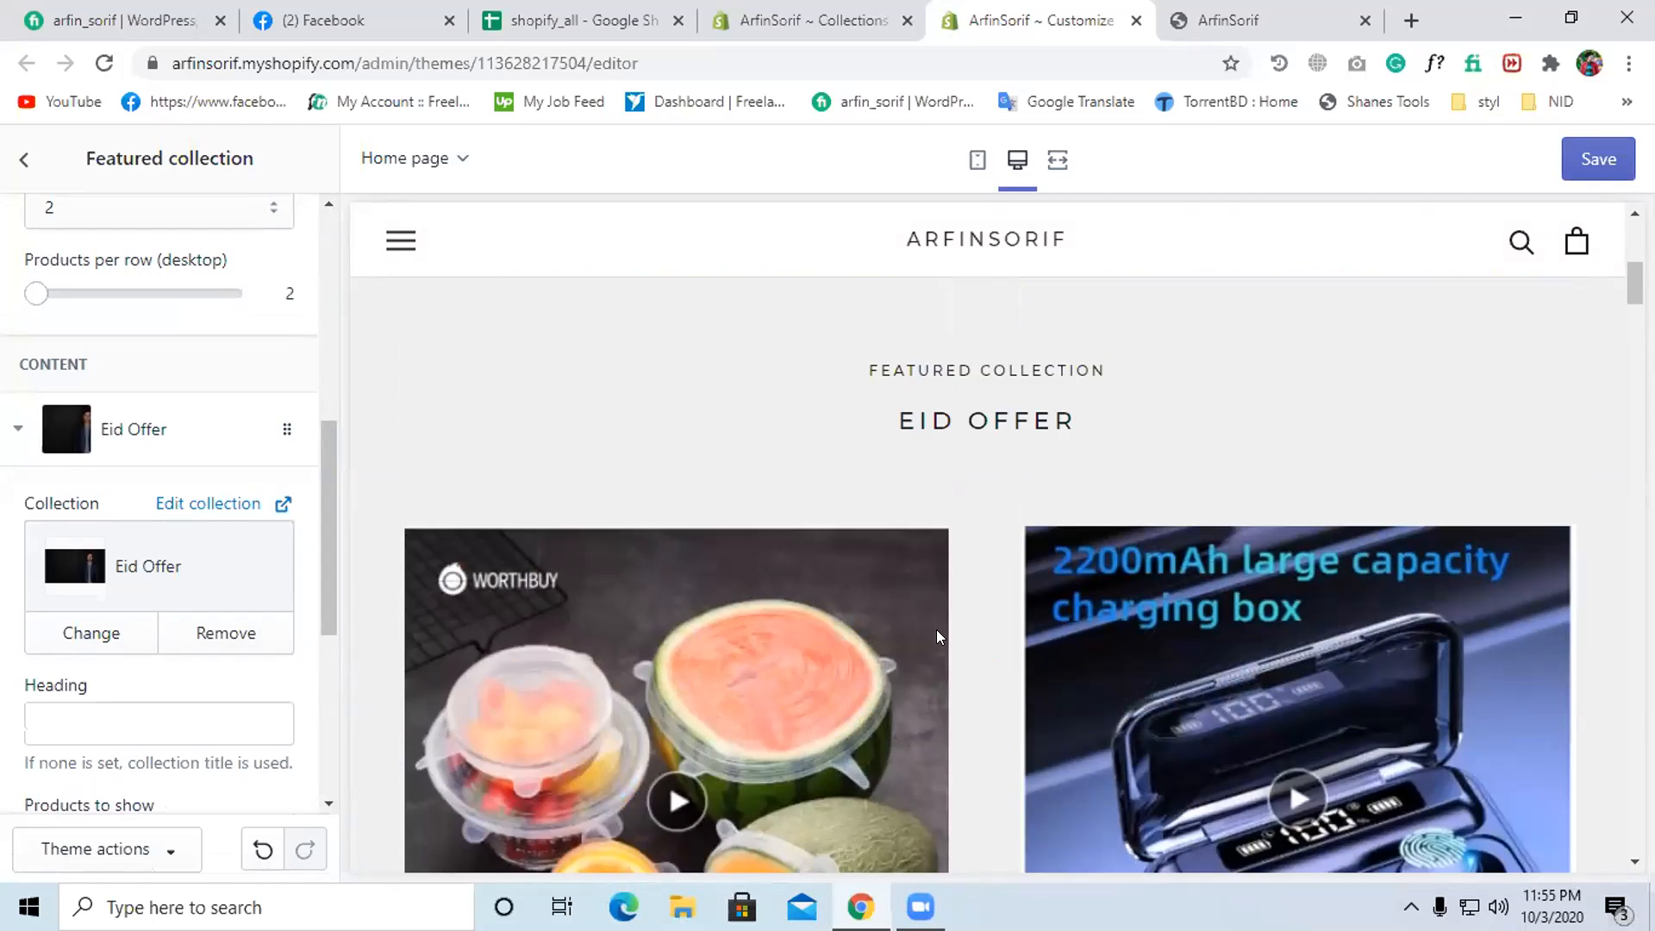
pyautogui.scroll(-8, 914, 634)
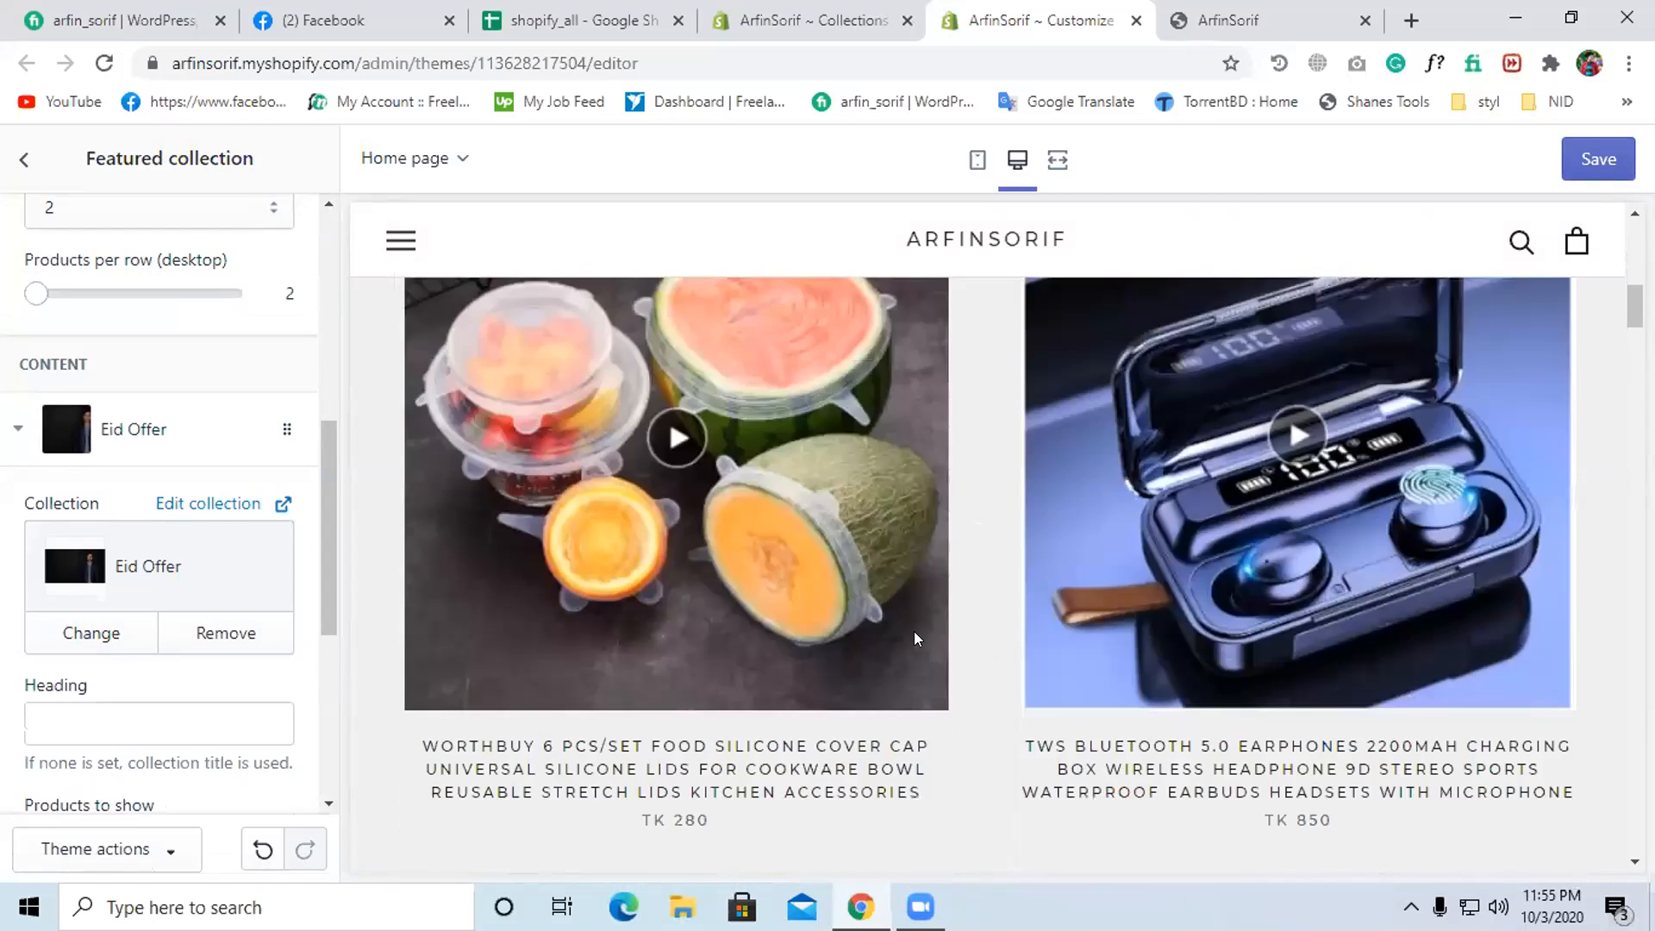
pyautogui.scroll(2, 52, 687)
pyautogui.scroll(1, 110, 678)
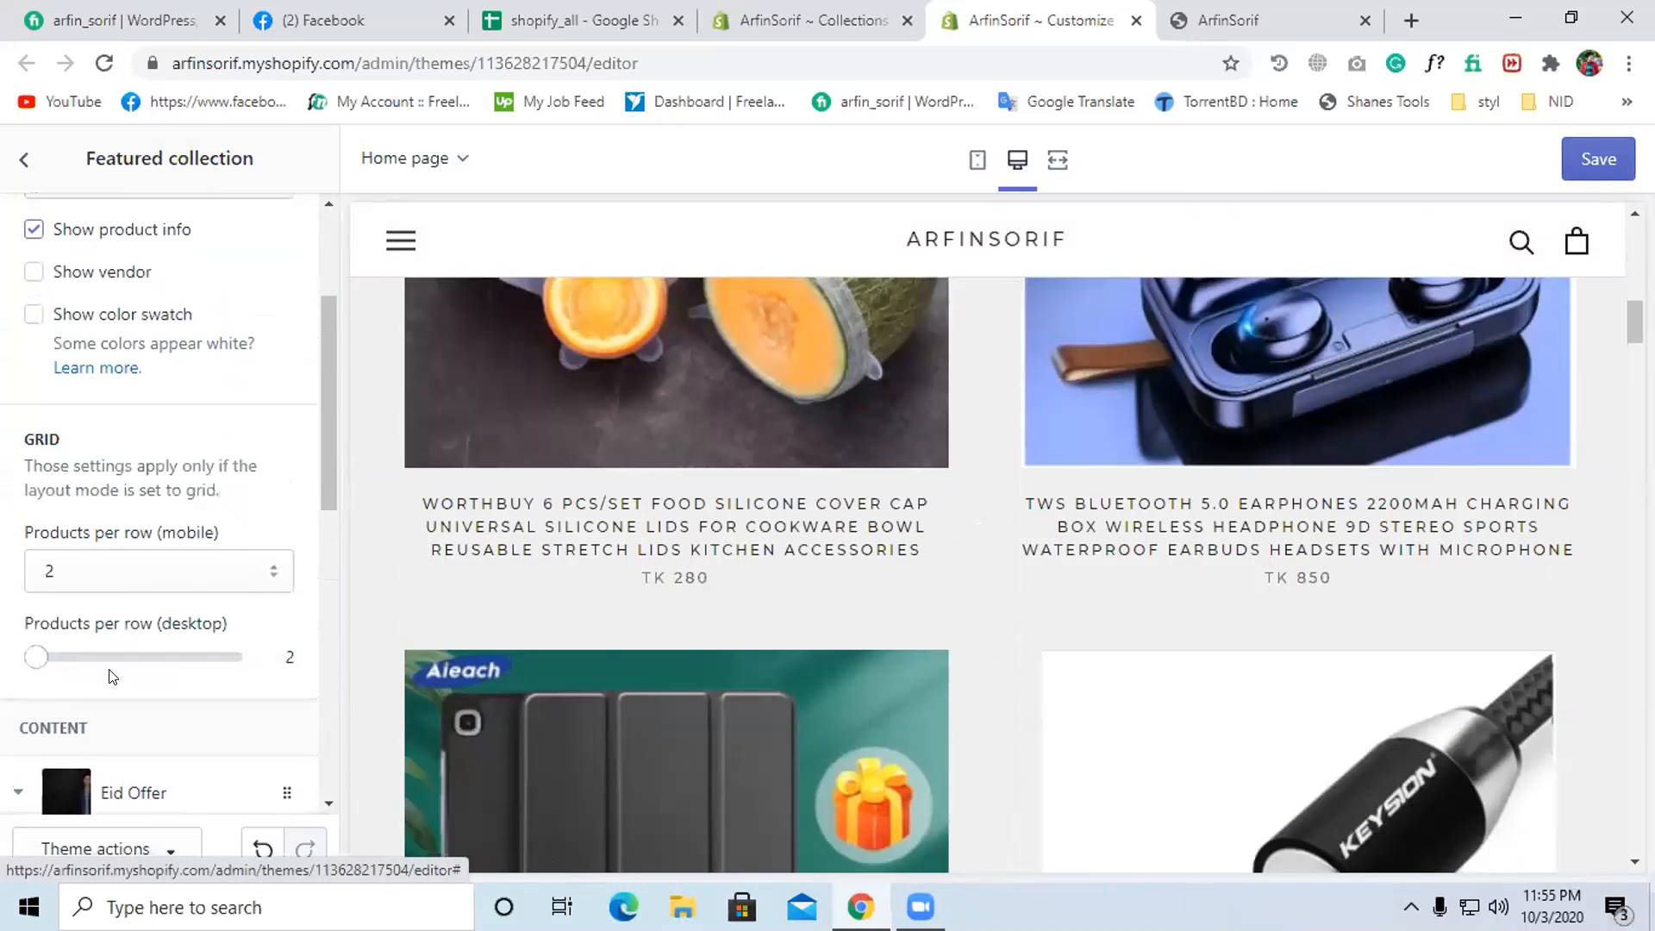
pyautogui.scroll(-6, 110, 679)
pyautogui.scroll(-1, 111, 680)
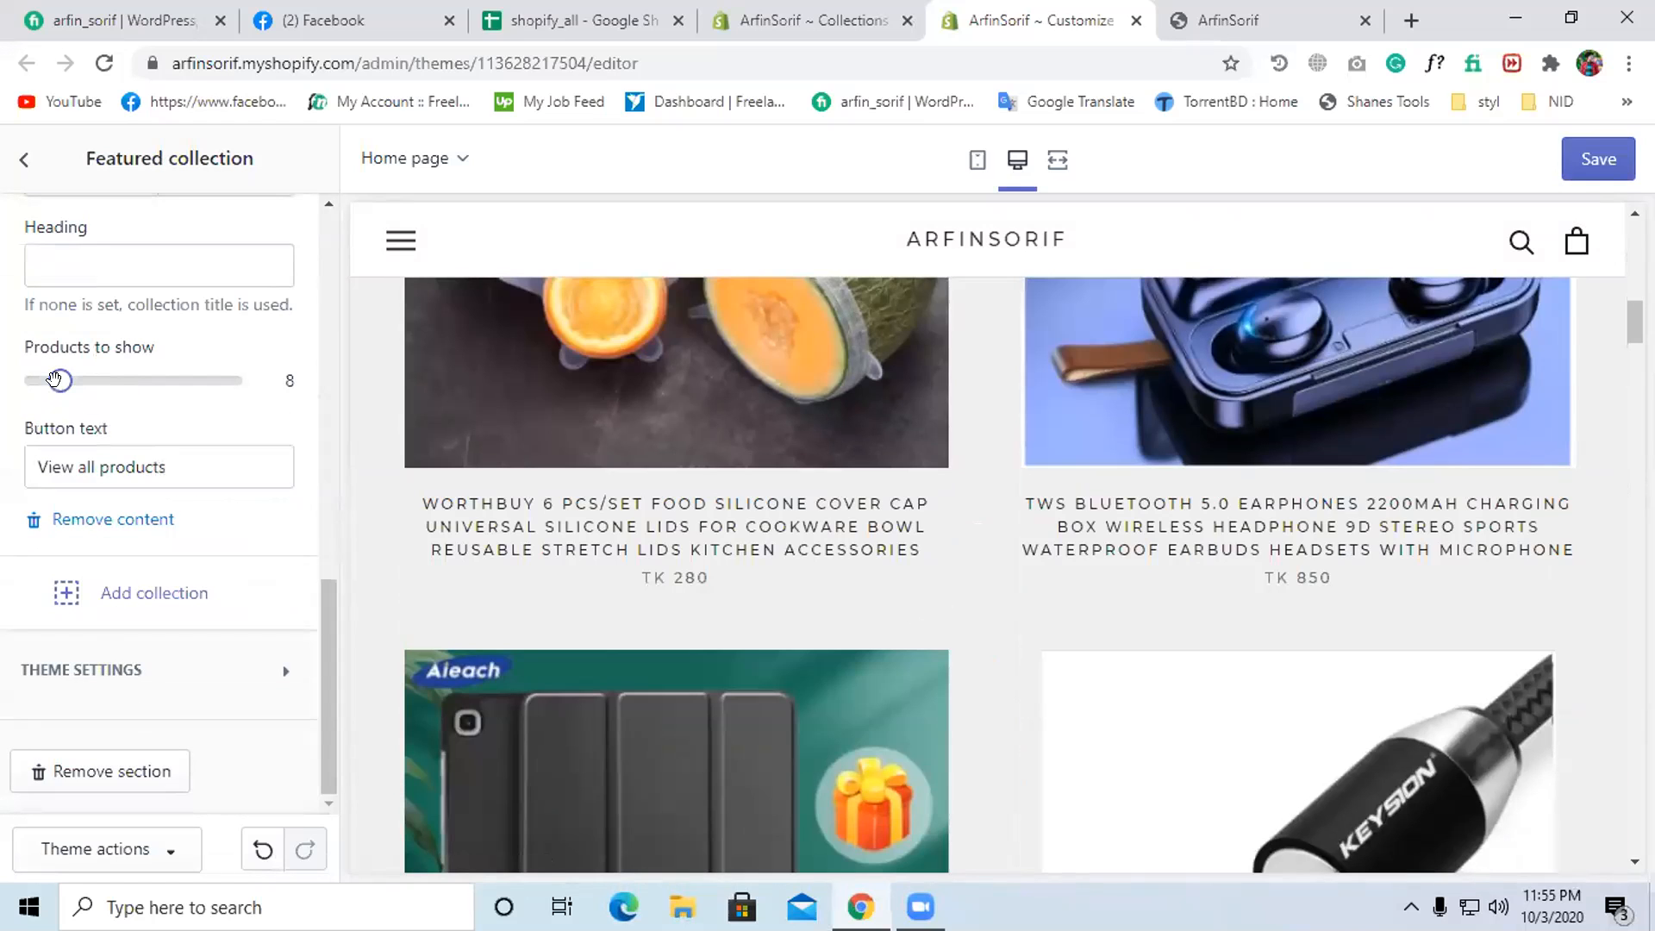
pyautogui.moveTo(52, 380); pyautogui.dragTo(31, 381)
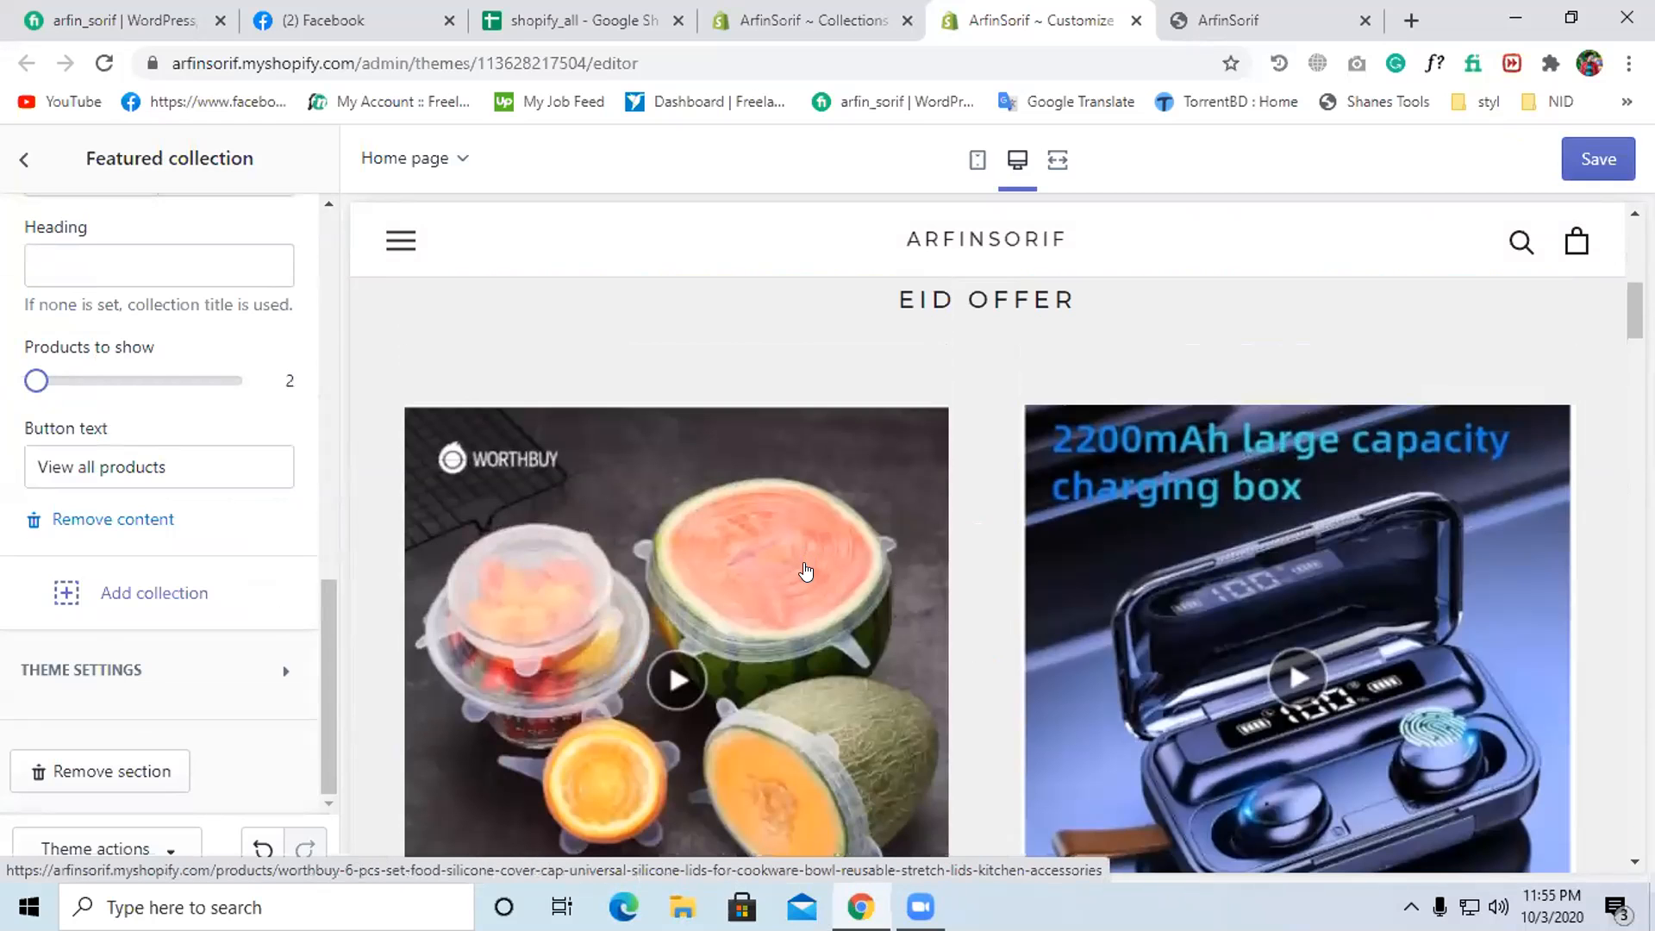
# - Add a second collection block to the Featured collection section
pyautogui.scroll(3, 940, 610)
pyautogui.scroll(-8, 942, 612)
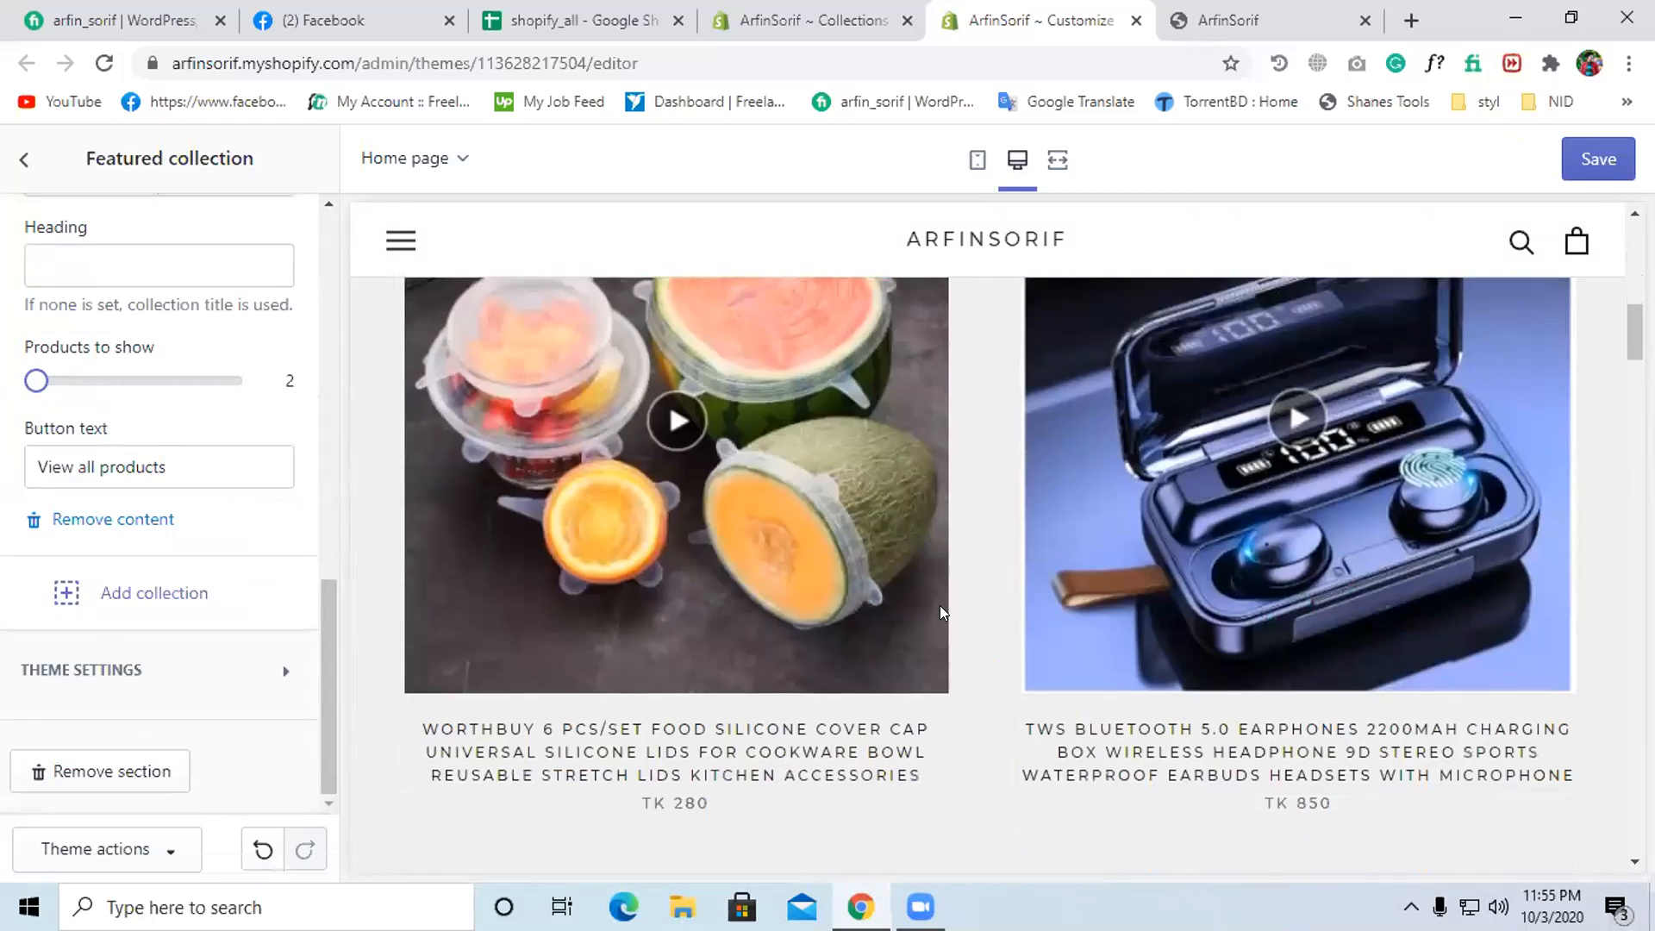
pyautogui.scroll(8, 805, 621)
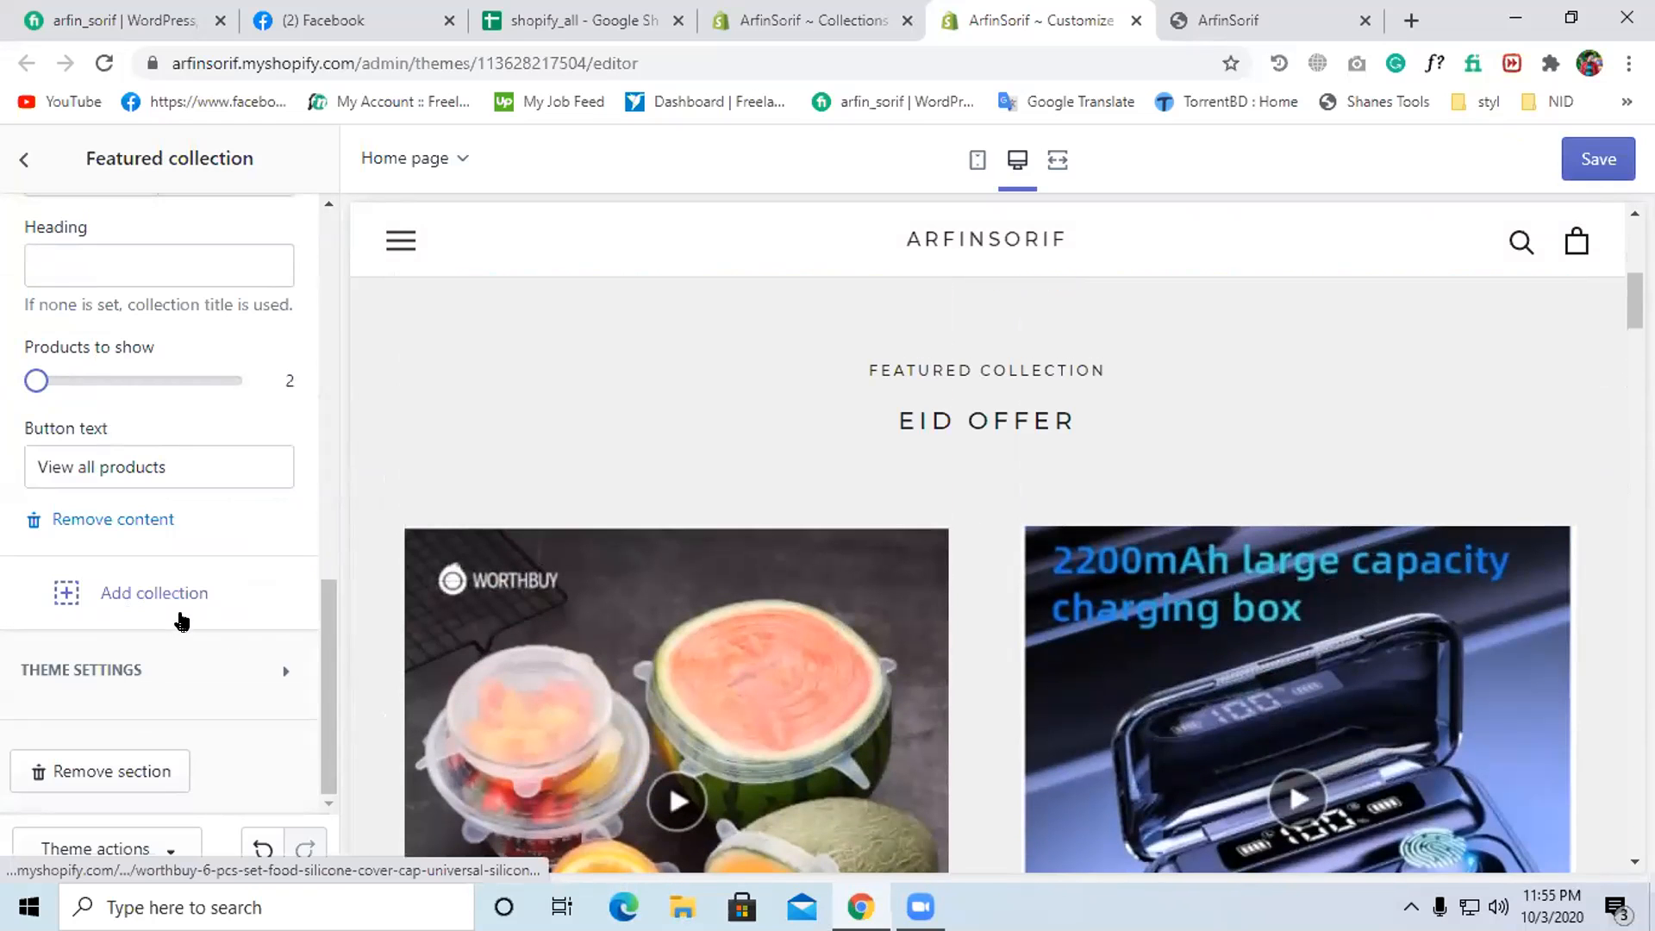
pyautogui.scroll(2, 1129, 532)
pyautogui.scroll(-6, 1112, 543)
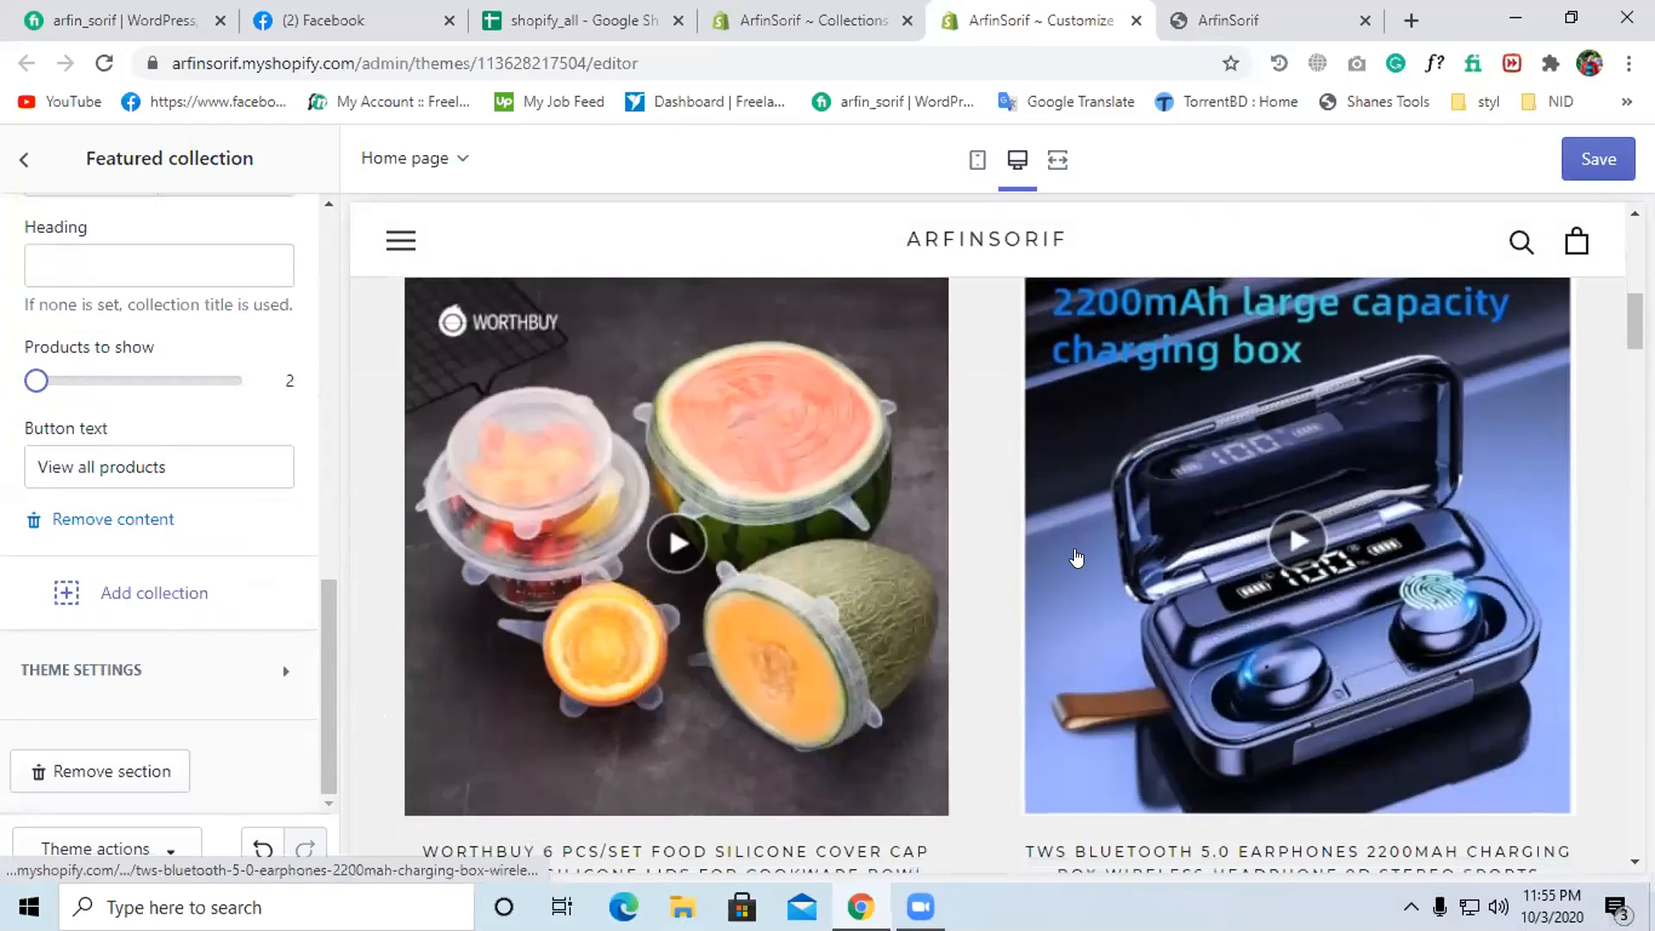
pyautogui.scroll(2, 373, 675)
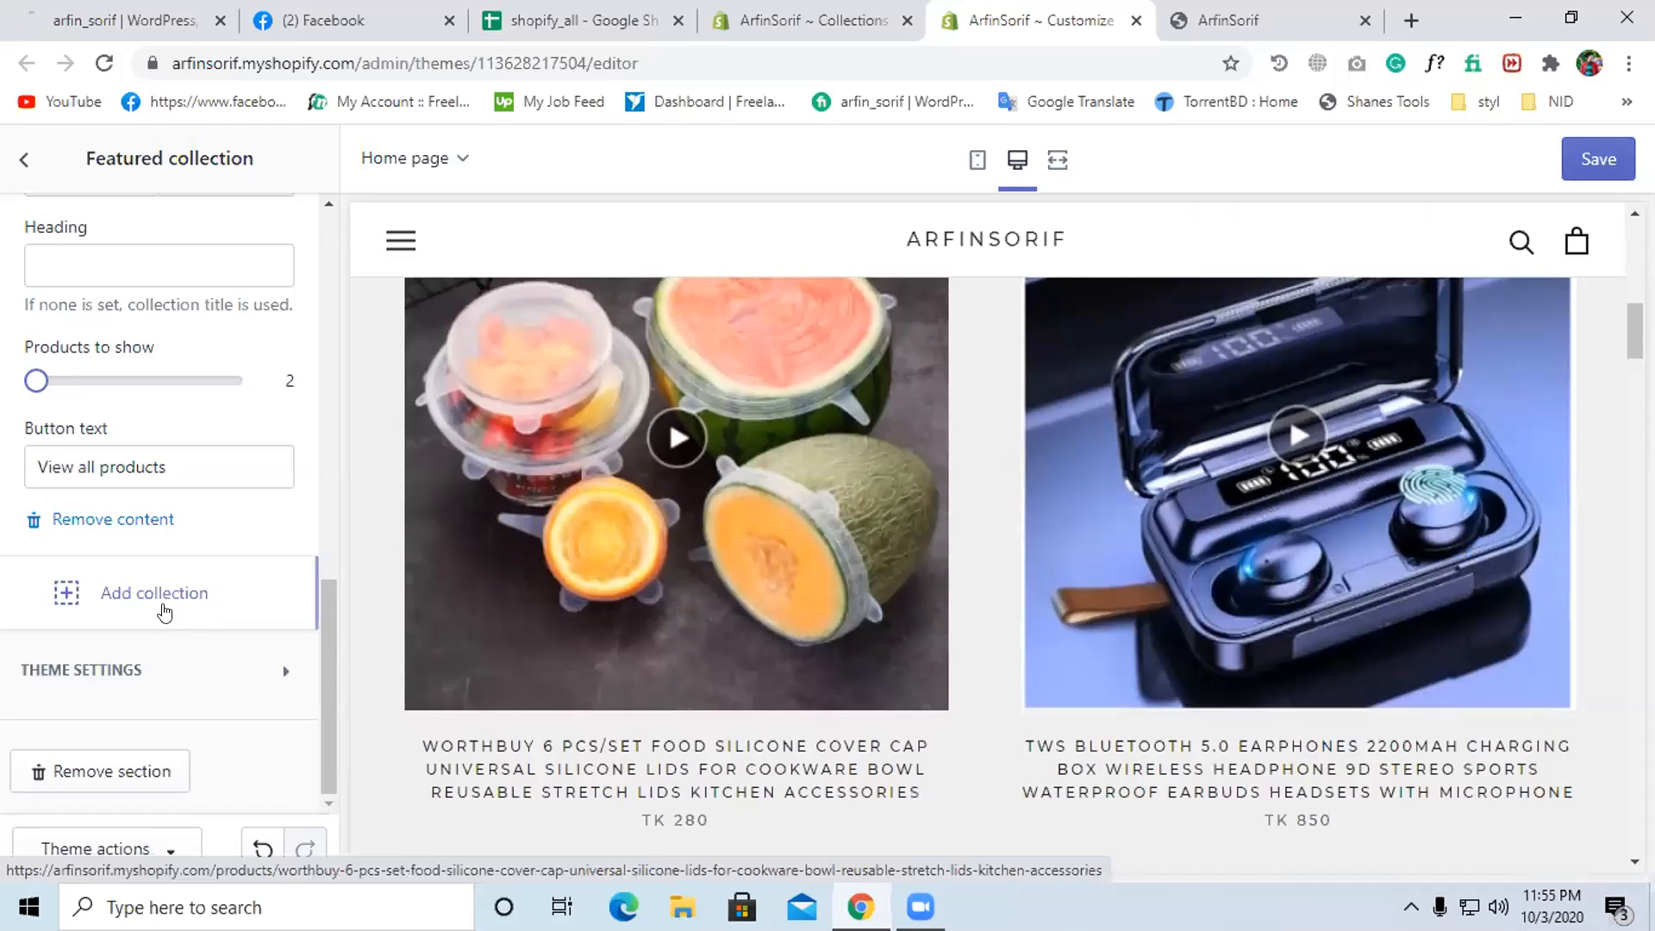
pyautogui.click(101, 593)
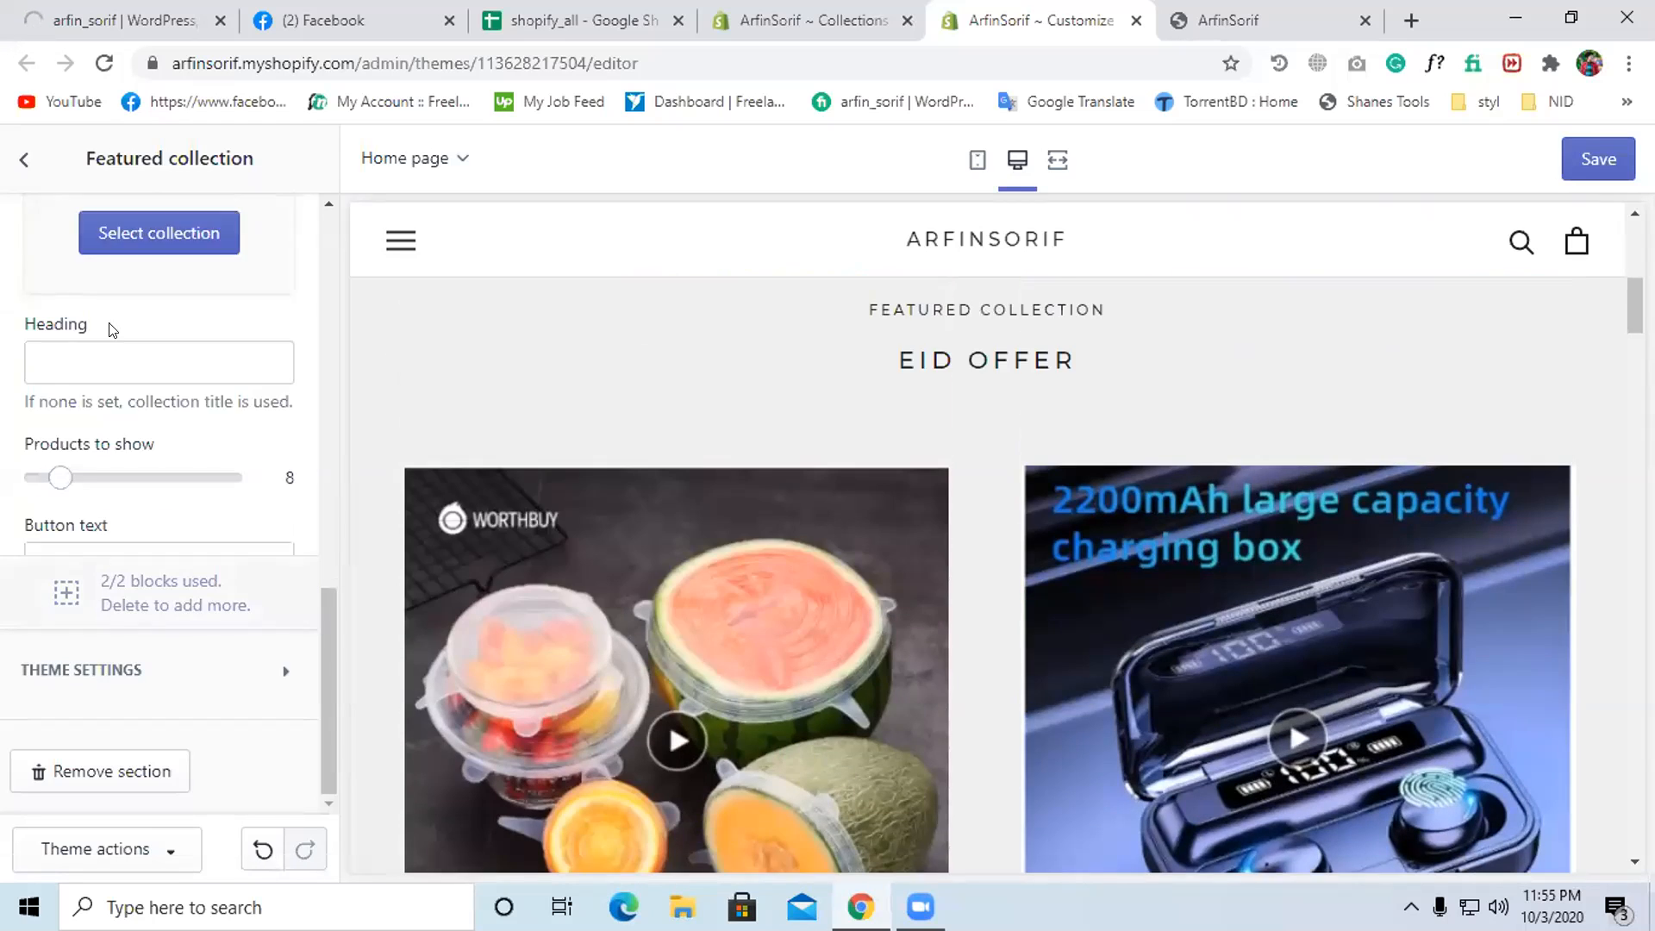
# - Assign the Discounts offer collection to the second tab
pyautogui.scroll(3, 138, 483)
pyautogui.click(147, 499)
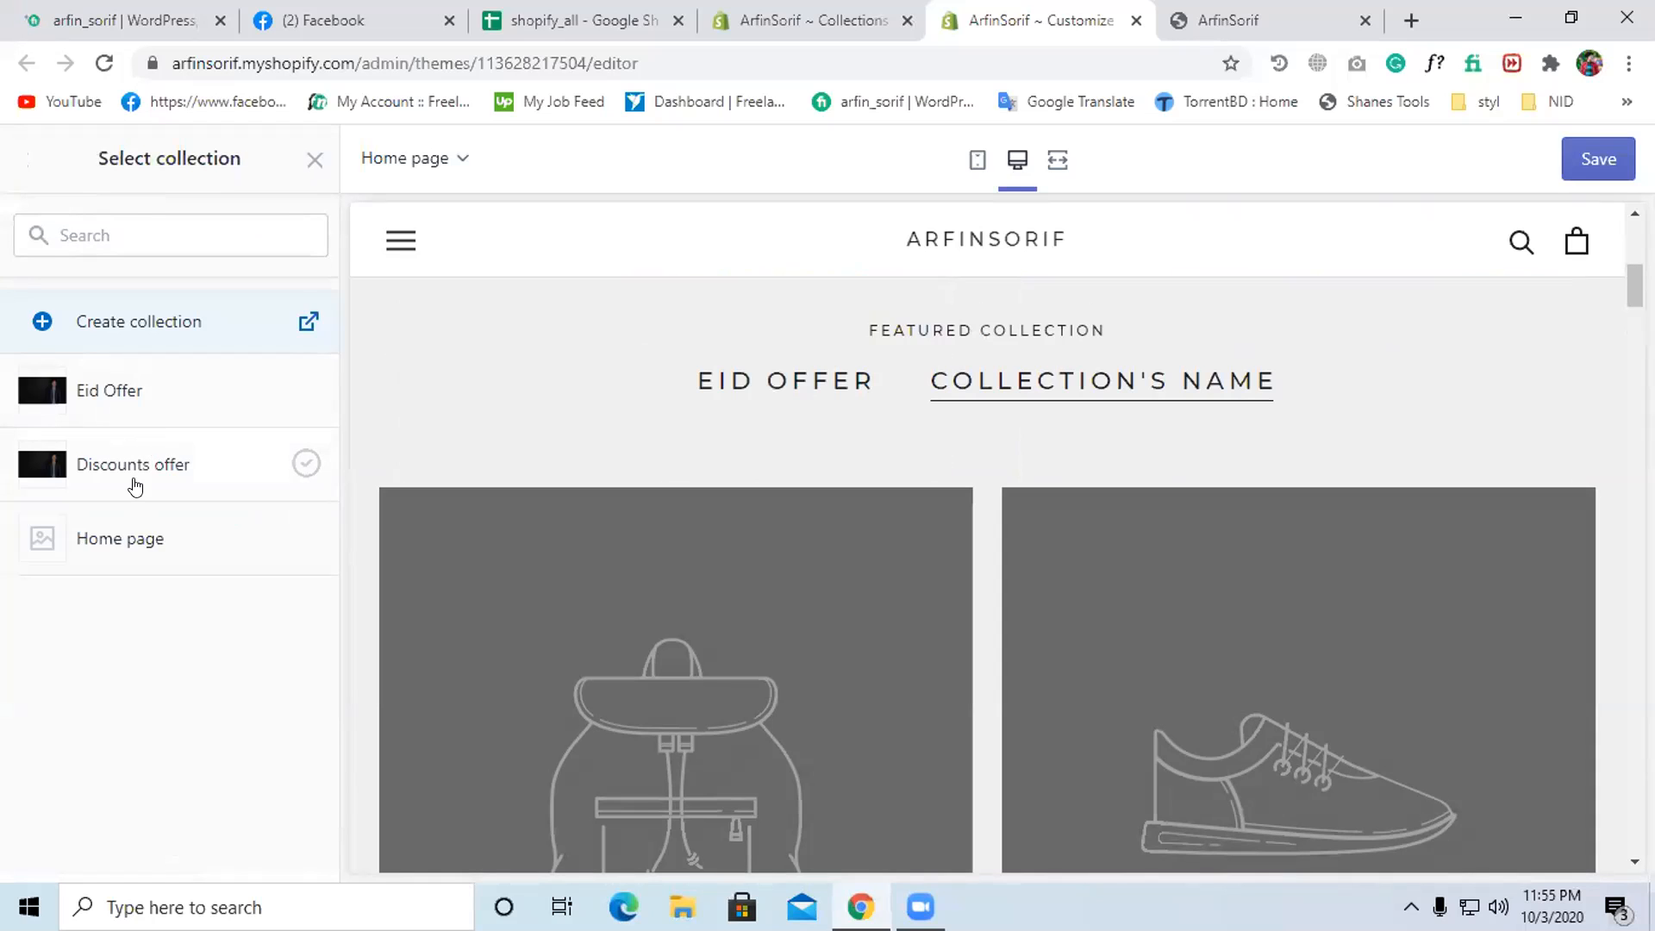
pyautogui.click(133, 485)
pyautogui.click(285, 846)
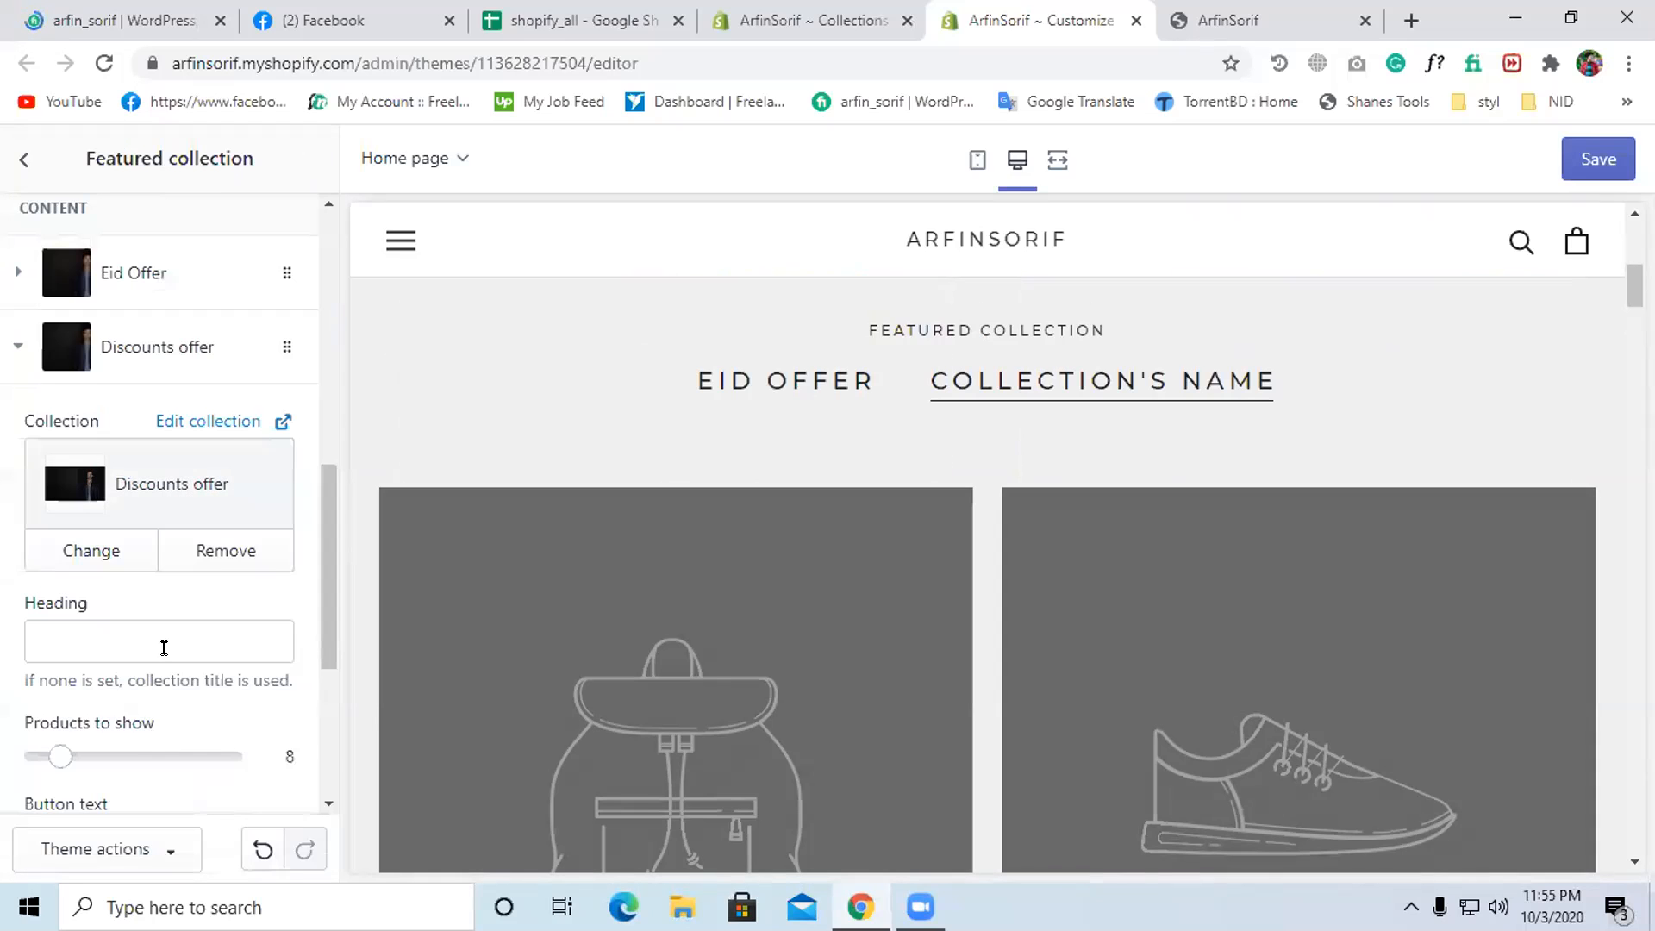
# - Leave the second tab's heading empty and limit it to 2 products
pyautogui.scroll(-3, 164, 647)
pyautogui.click(110, 380)
pyautogui.write('S')
pyautogui.press('BackSpace')
pyautogui.write('D')
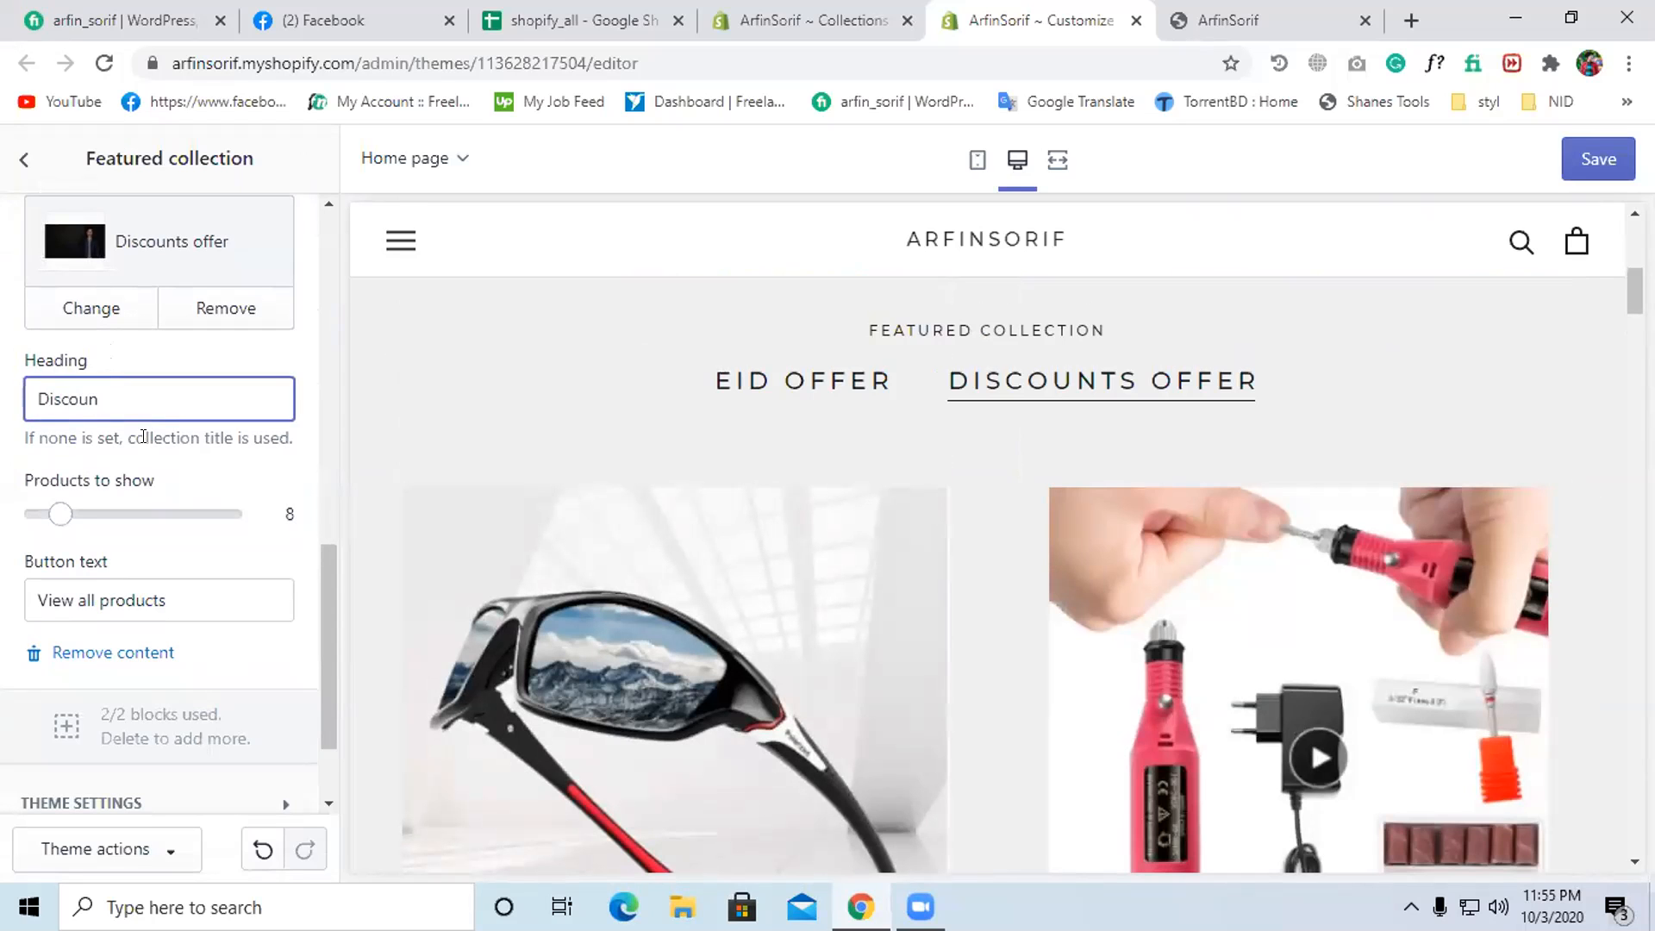
pyautogui.write('iscoun')
pyautogui.press('BackSpace')
pyautogui.press('BackSpace')
pyautogui.press('BackSpace')
pyautogui.press('BackSpace')
pyautogui.press('BackSpace')
pyautogui.press('BackSpace')
pyautogui.press('BackSpace')
pyautogui.moveTo(54, 514); pyautogui.dragTo(12, 514)
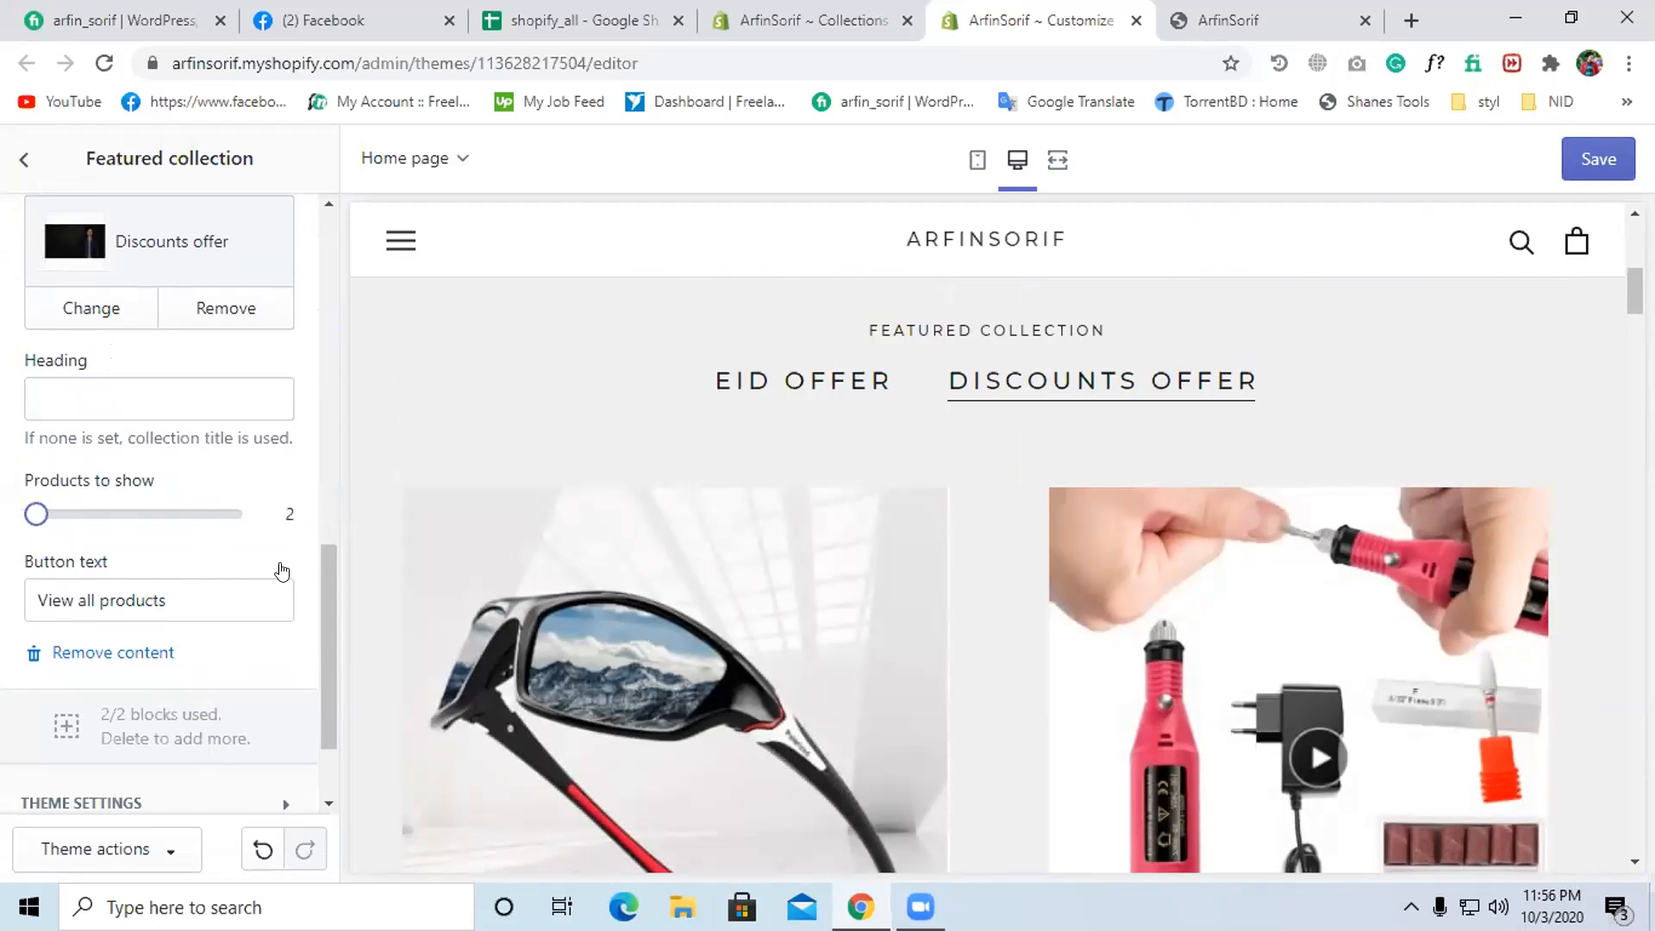
# - Preview the Discounts offer tab and save the theme changes
pyautogui.scroll(-2, 133, 601)
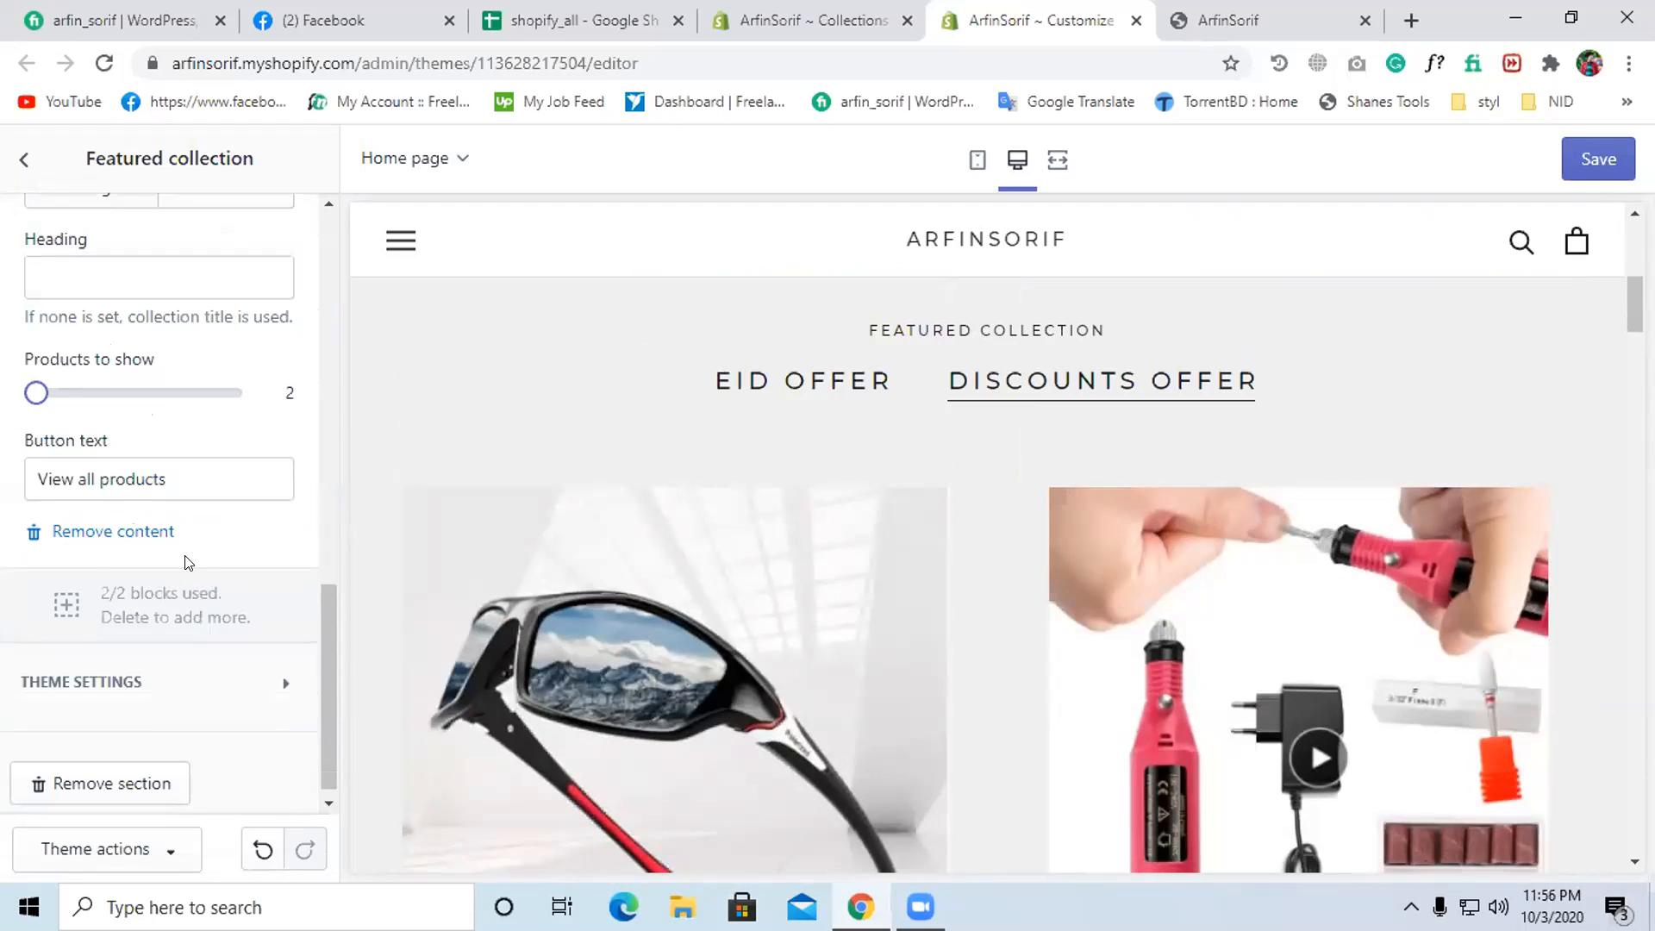
pyautogui.scroll(-1, 195, 629)
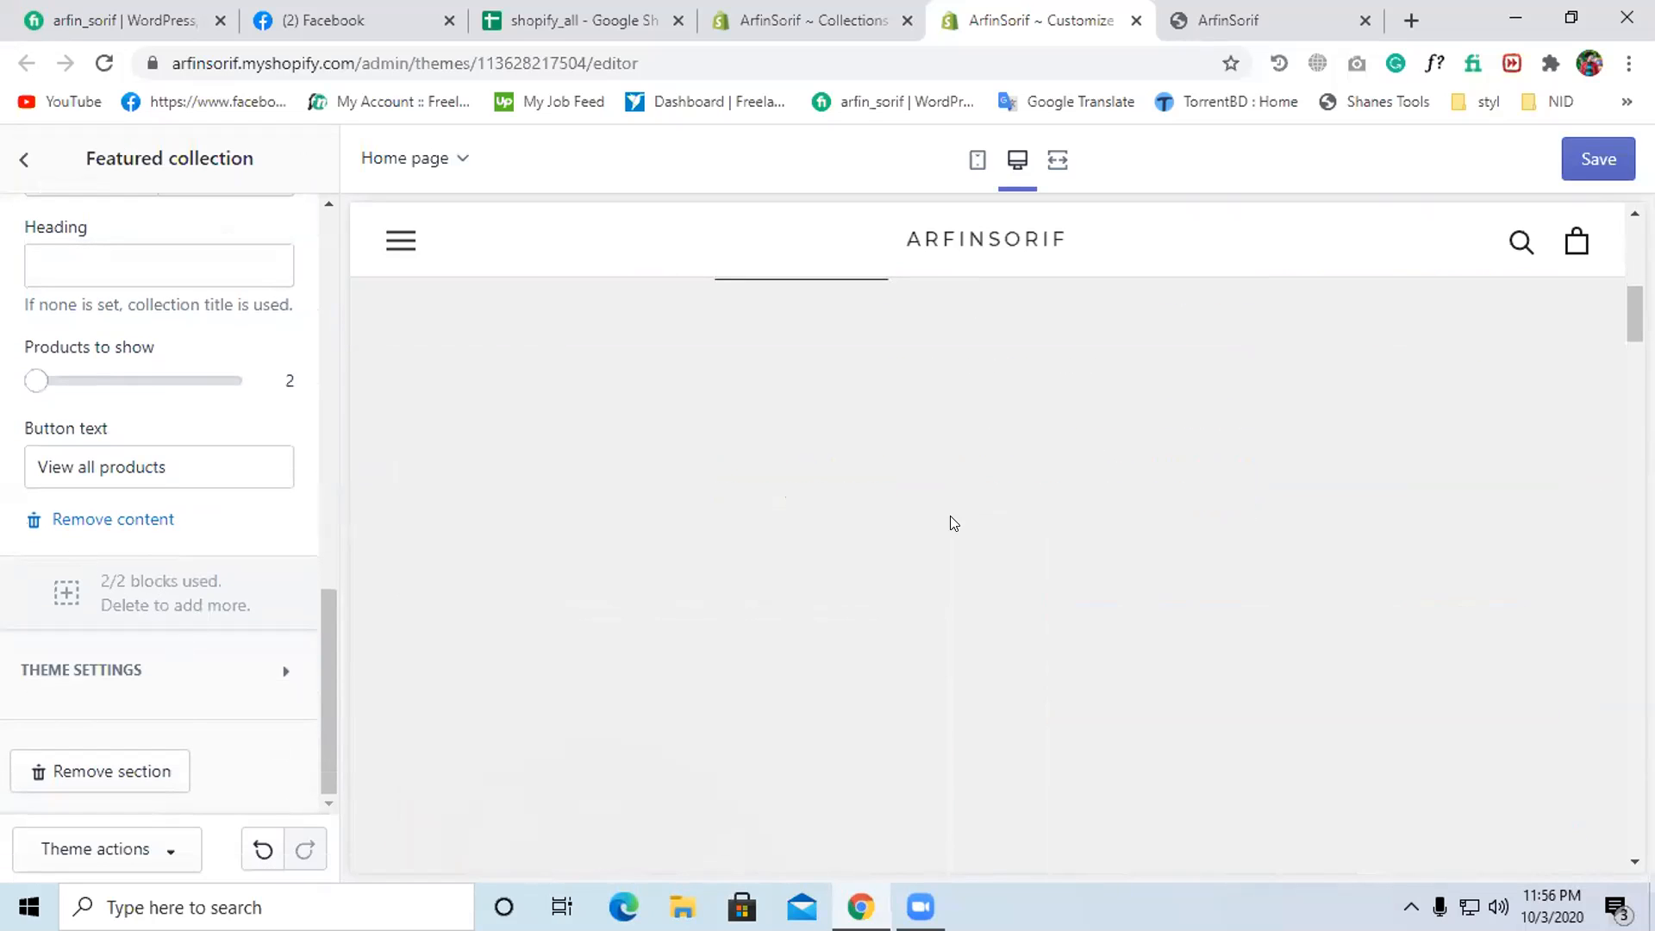
pyautogui.scroll(2, 953, 523)
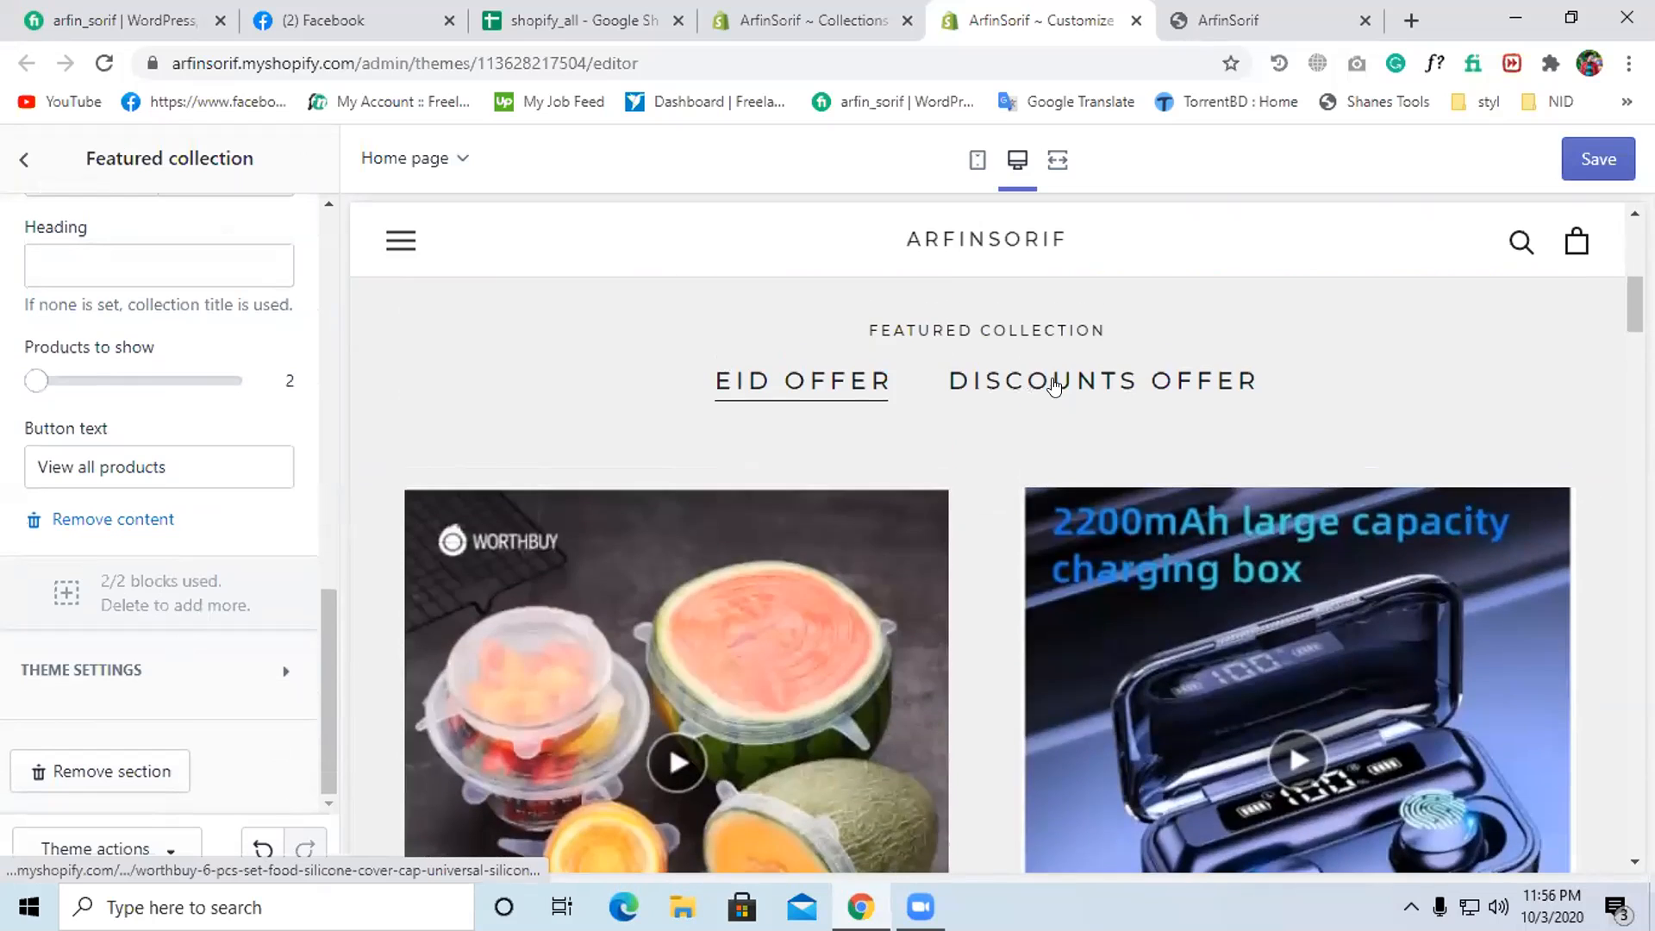
pyautogui.click(1041, 390)
pyautogui.scroll(-1, 1034, 409)
pyautogui.scroll(-5, 1025, 426)
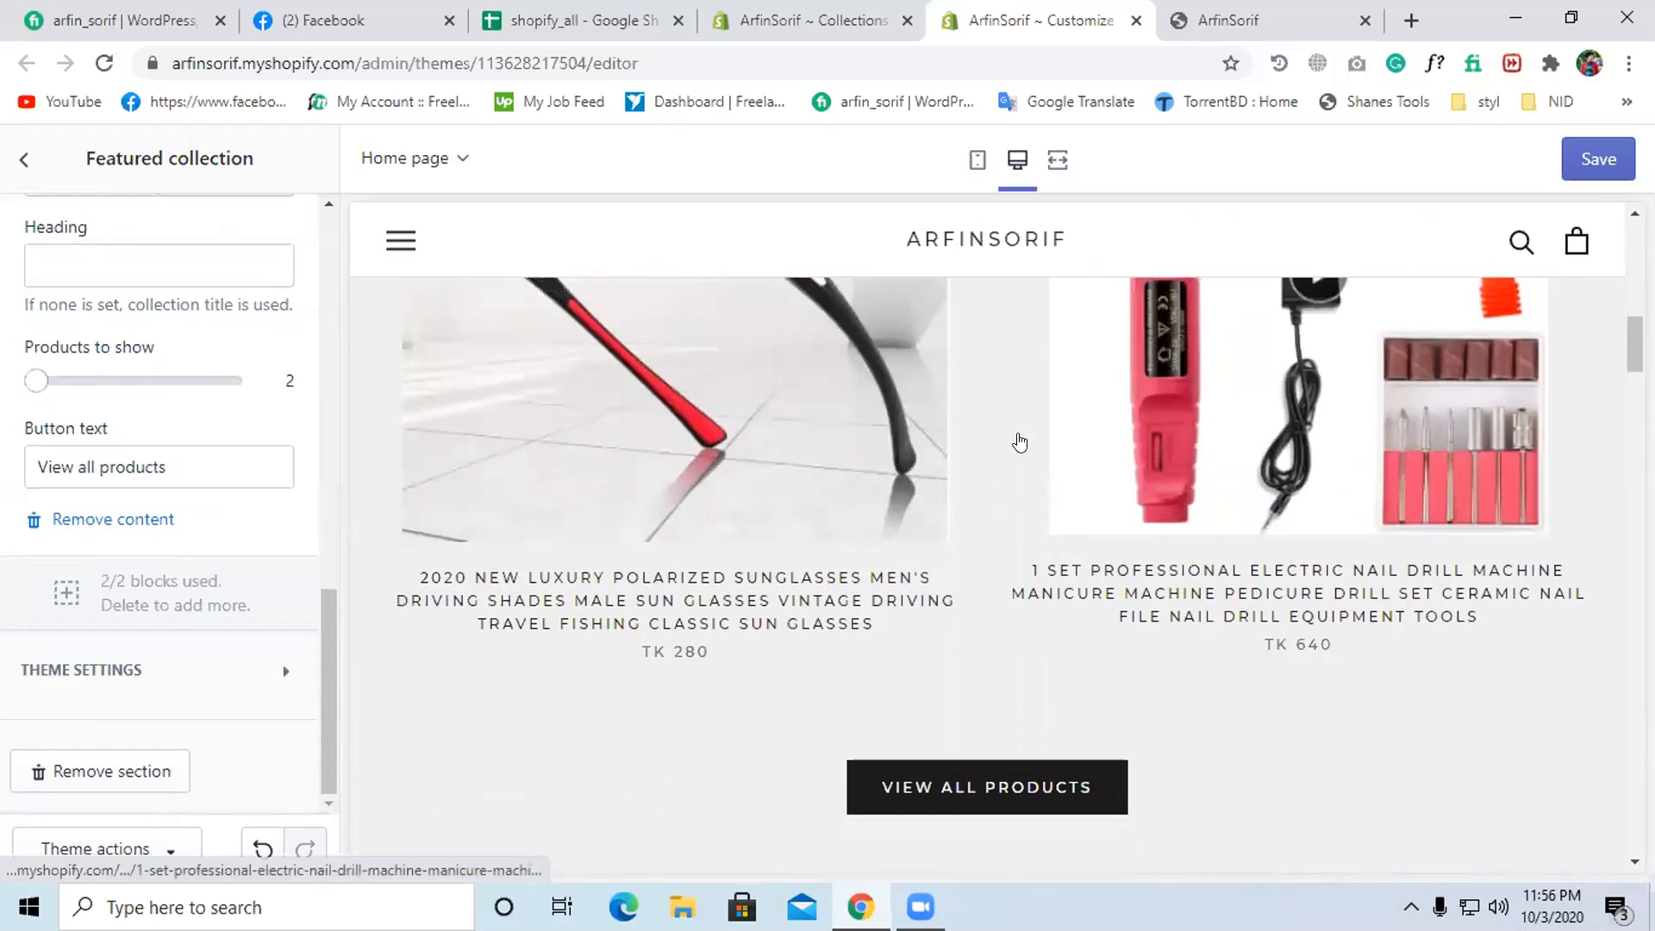
pyautogui.scroll(8, 991, 441)
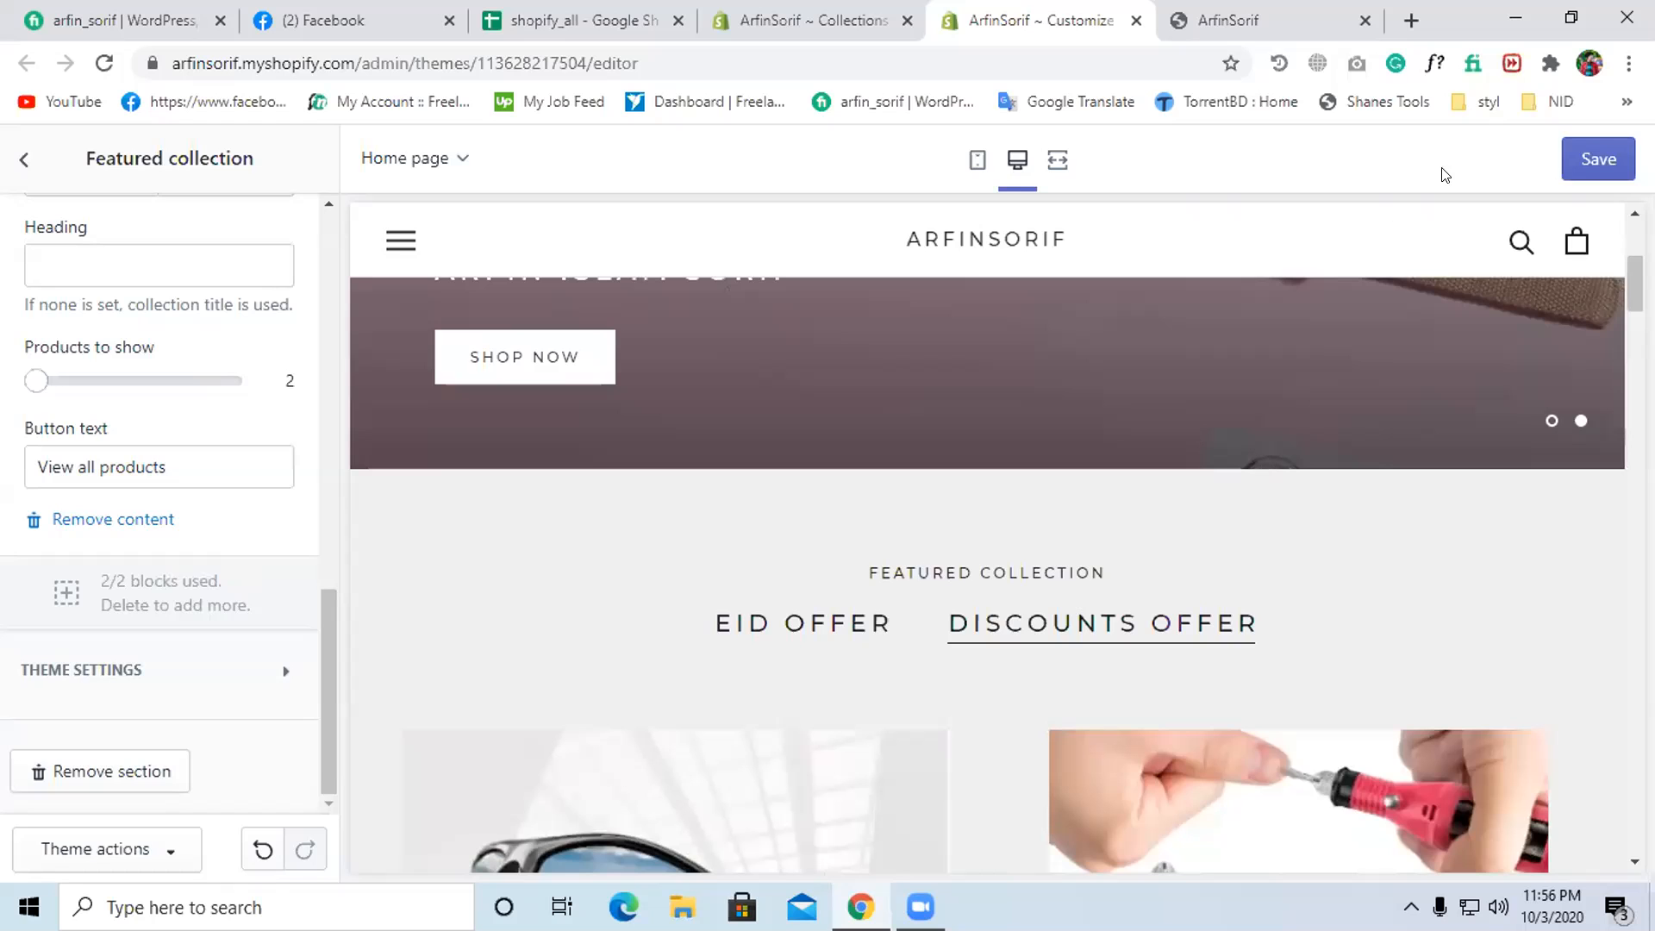
pyautogui.click(1586, 160)
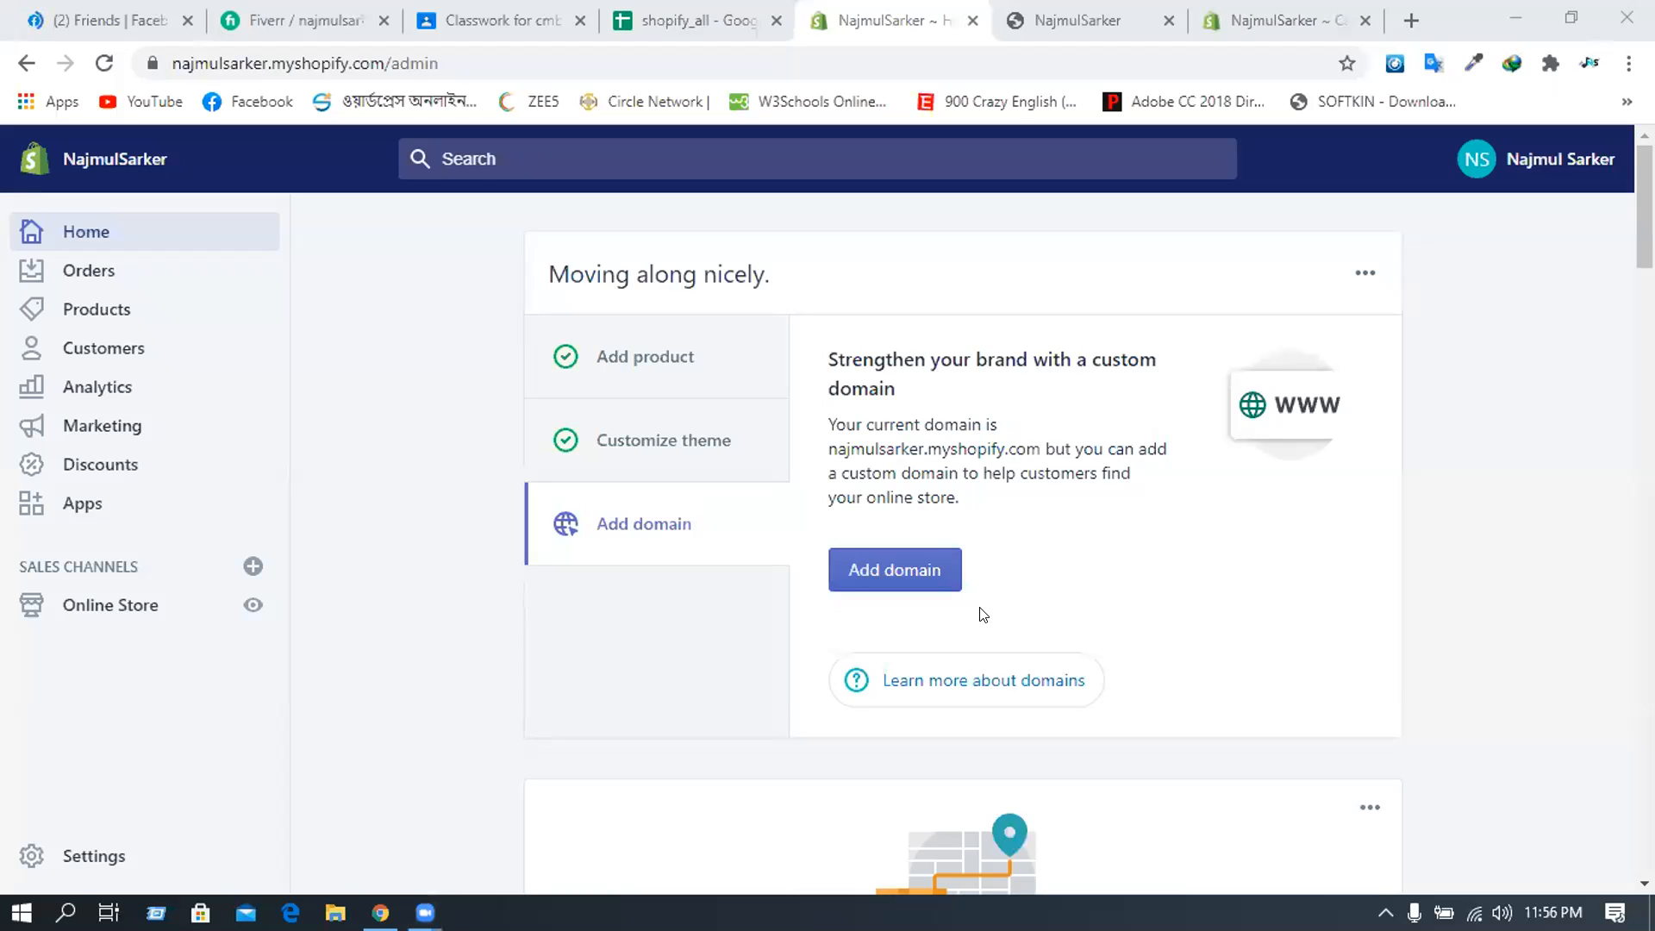
# - In the other store's admin, go to Products and then Collections
pyautogui.click(95, 308)
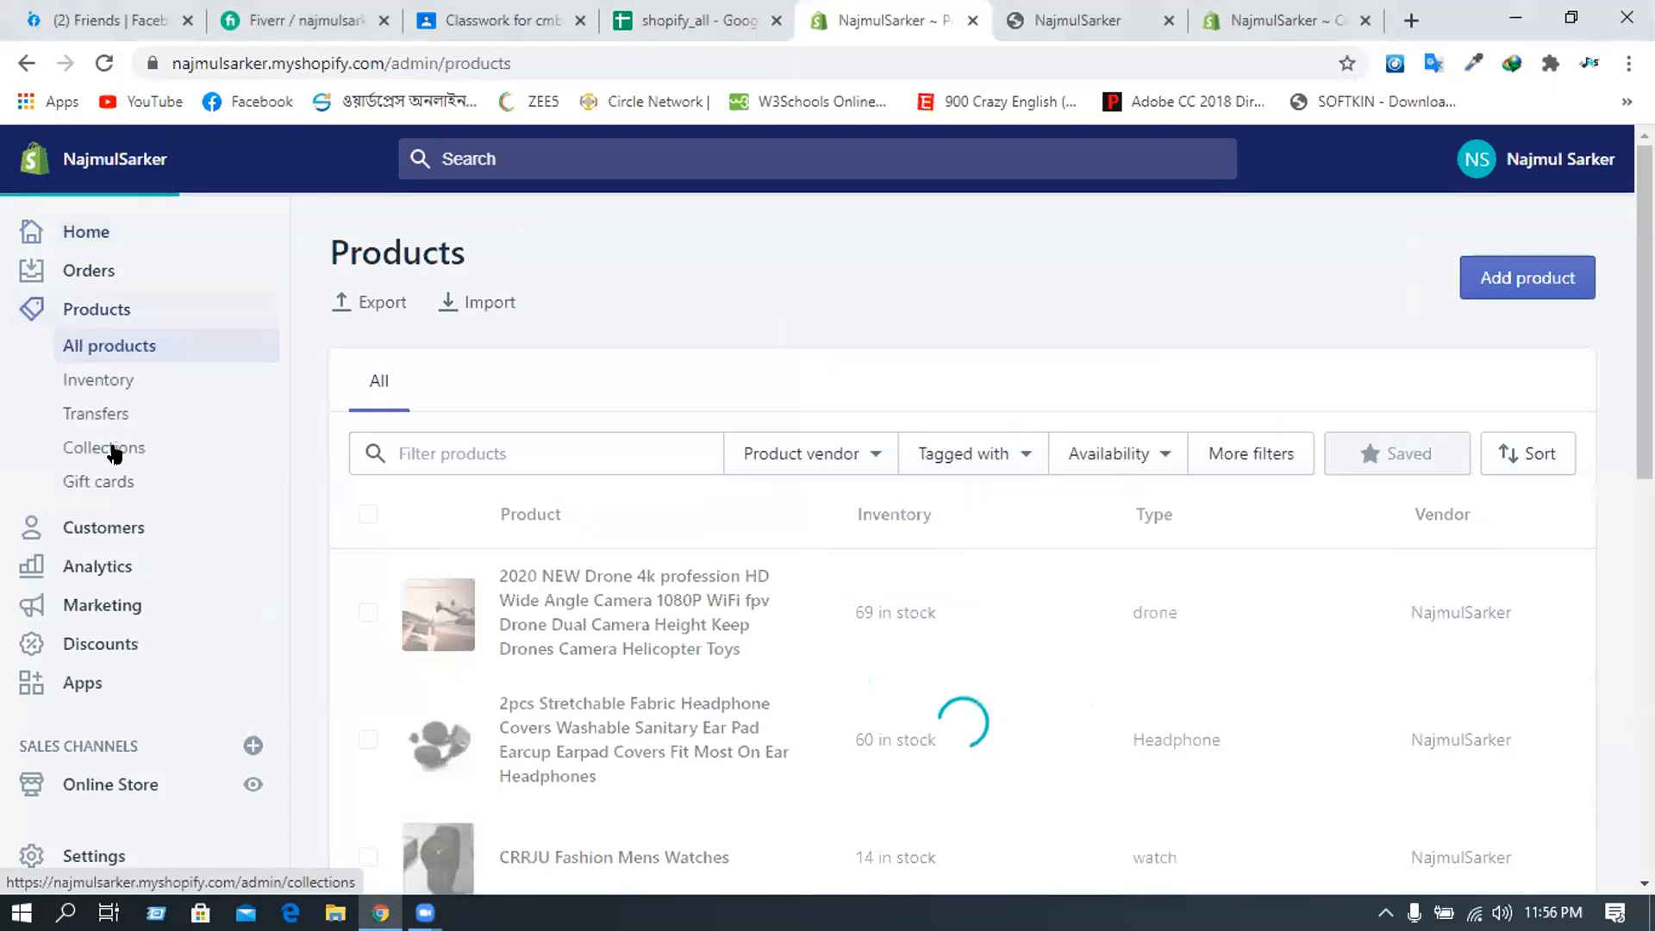
pyautogui.click(114, 450)
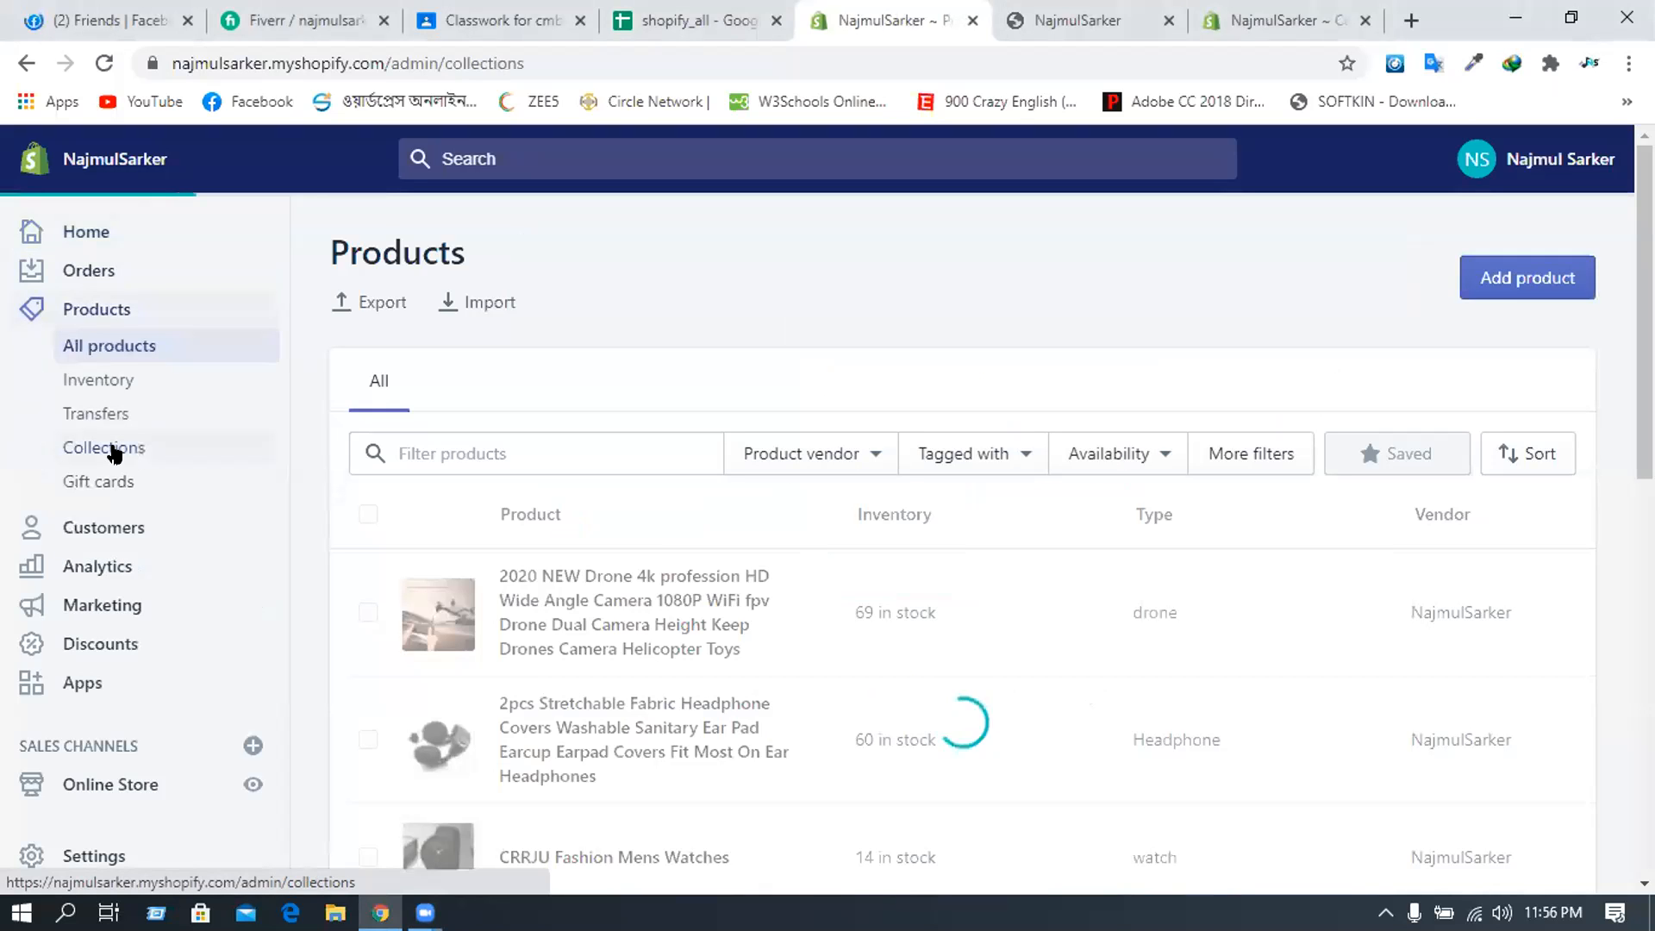
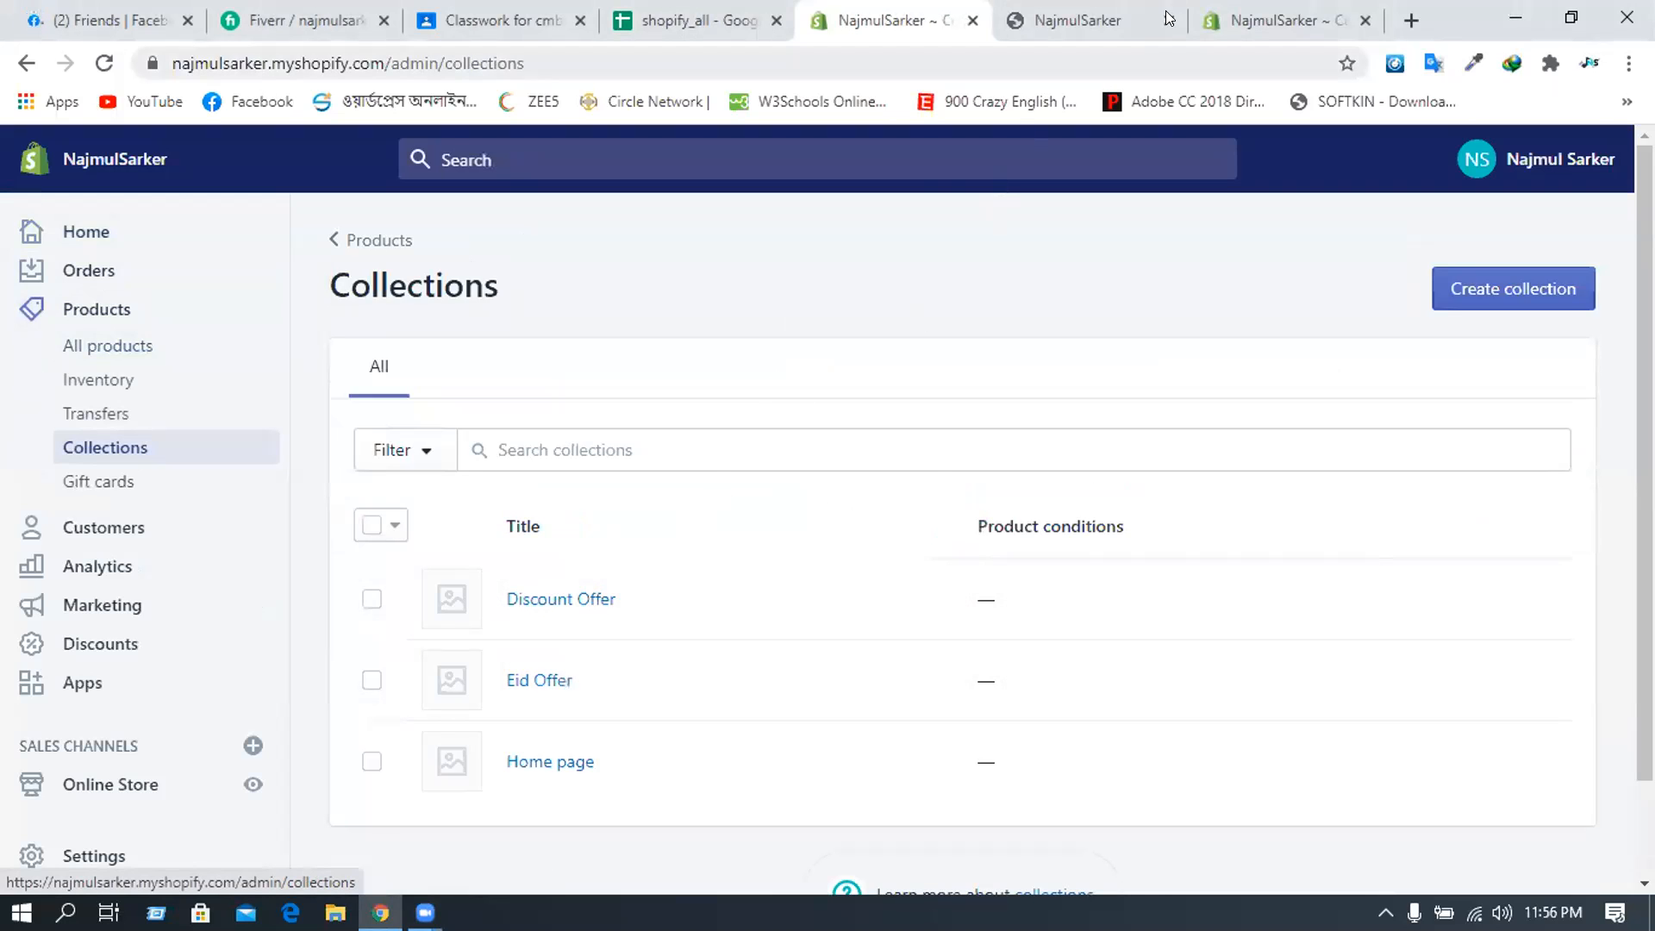
# - Back in the theme editor, open Featured collection and expand its empty Collection content block
pyautogui.click(1213, 8)
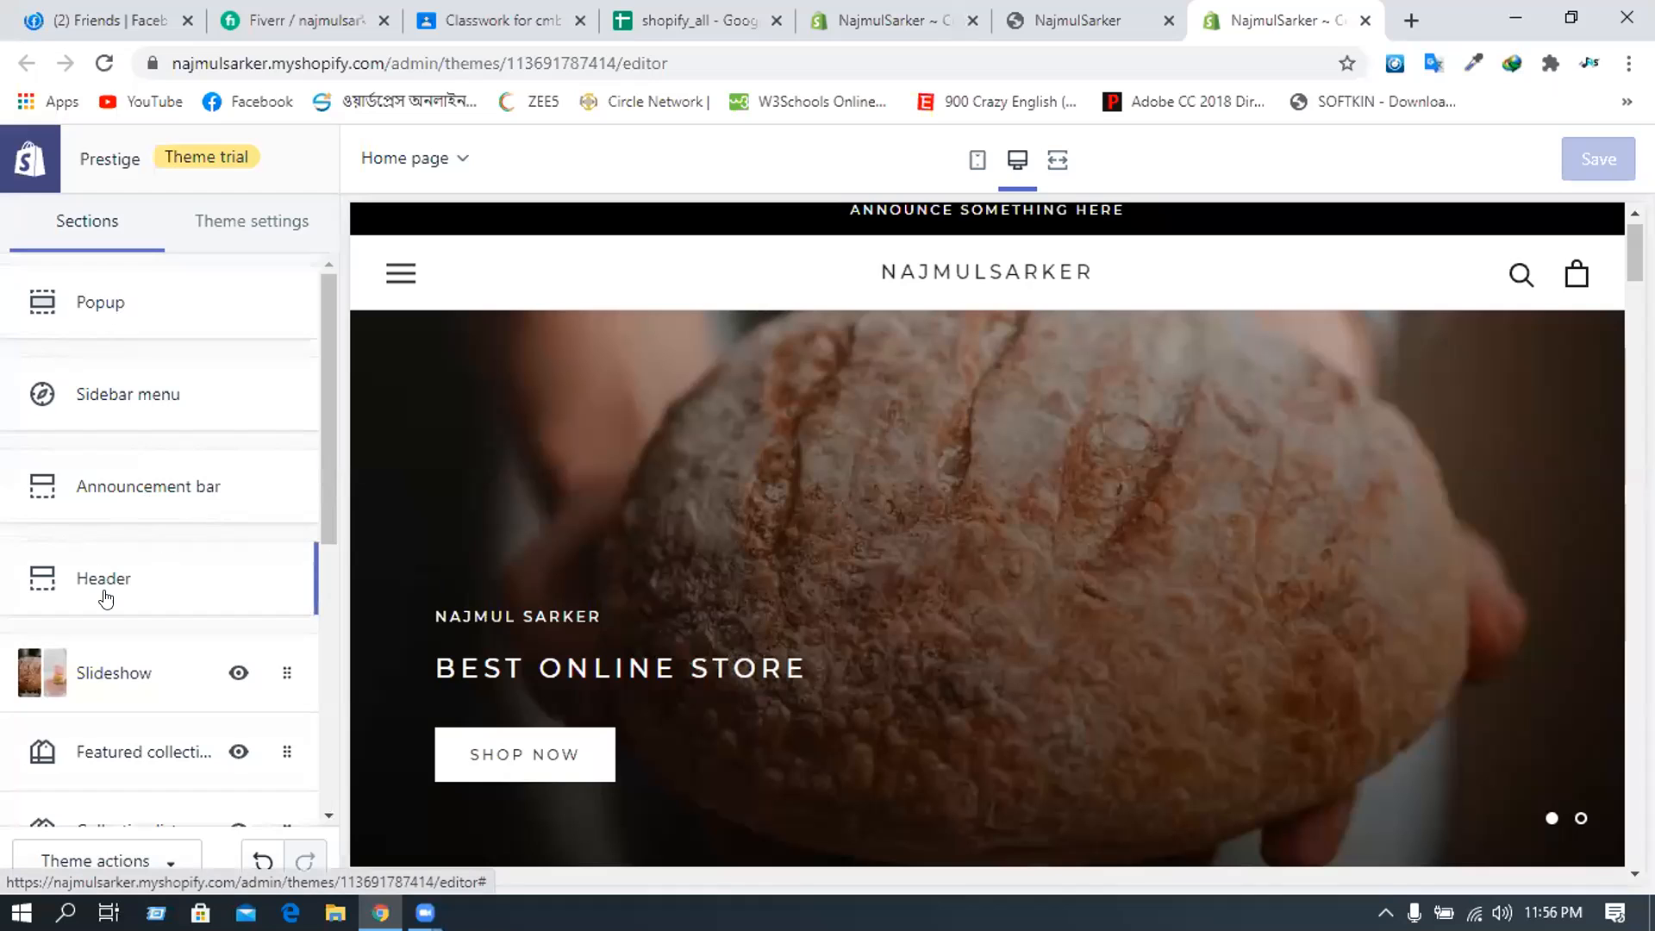
pyautogui.scroll(-6, 103, 591)
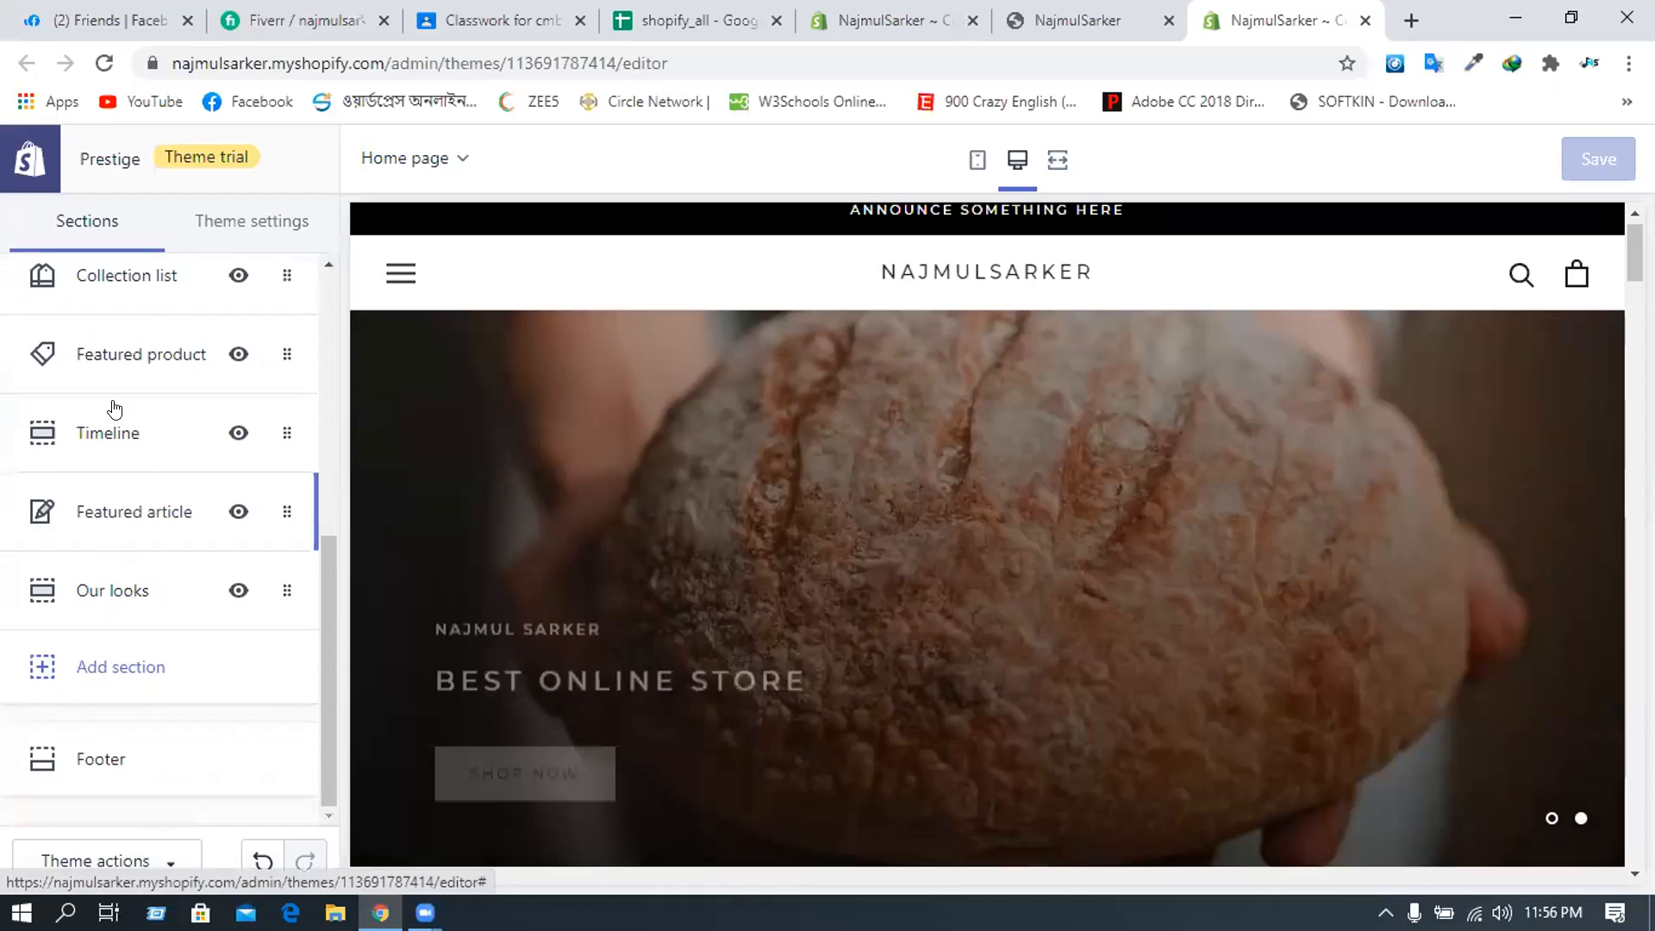
pyautogui.scroll(2, 108, 405)
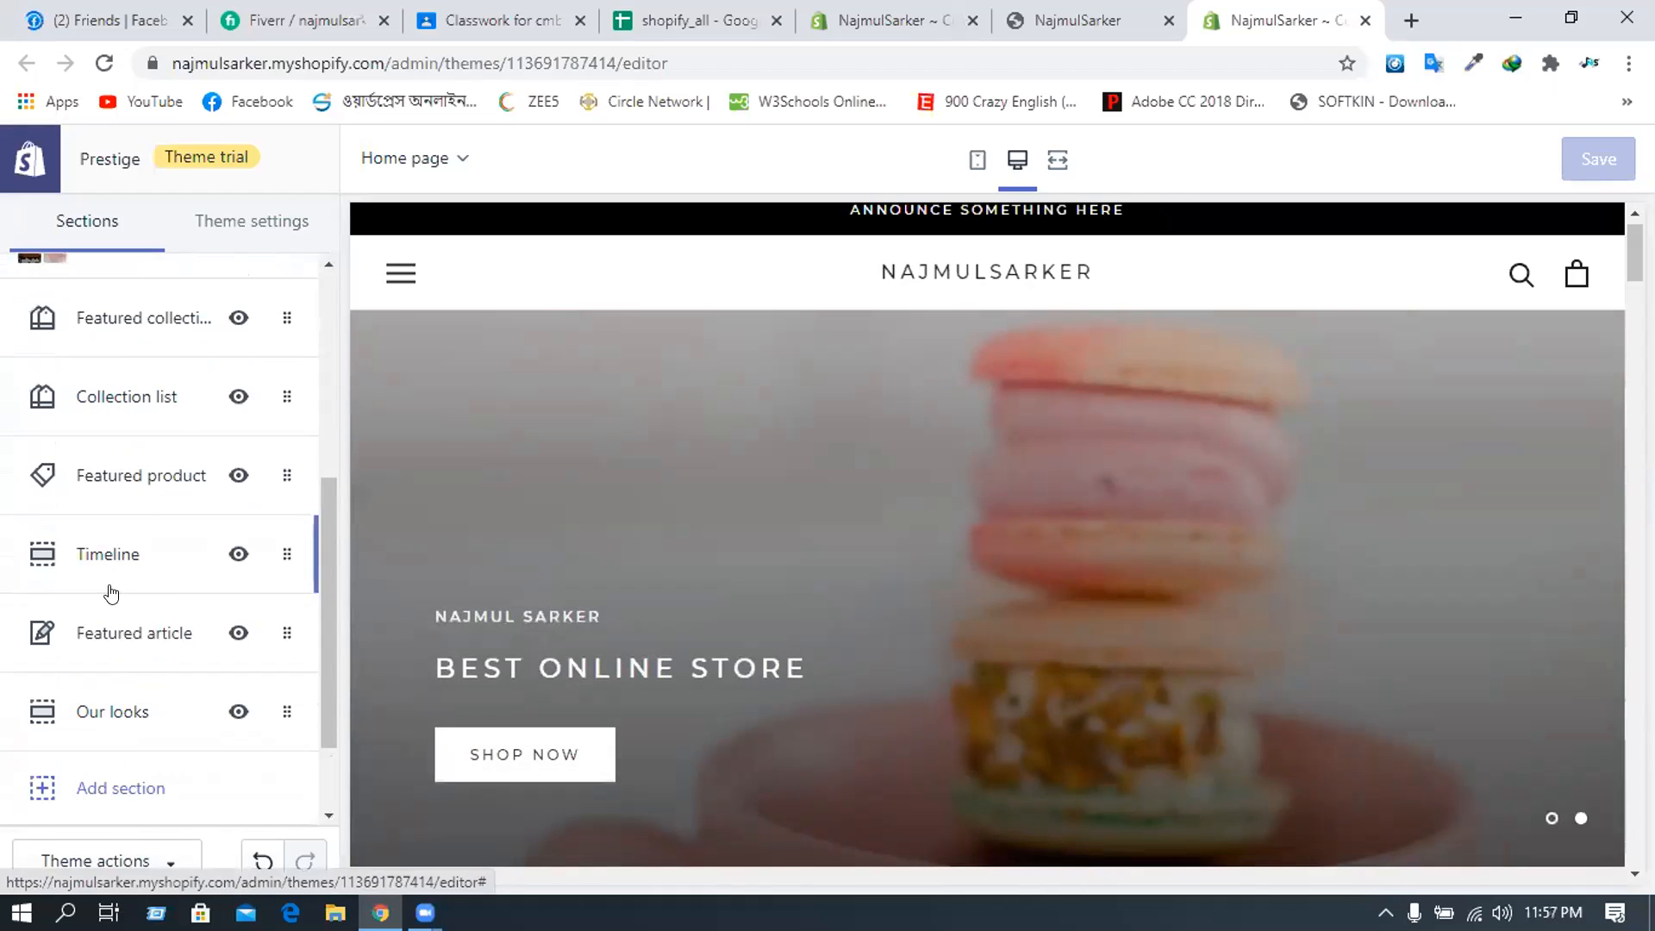
pyautogui.scroll(2, 108, 578)
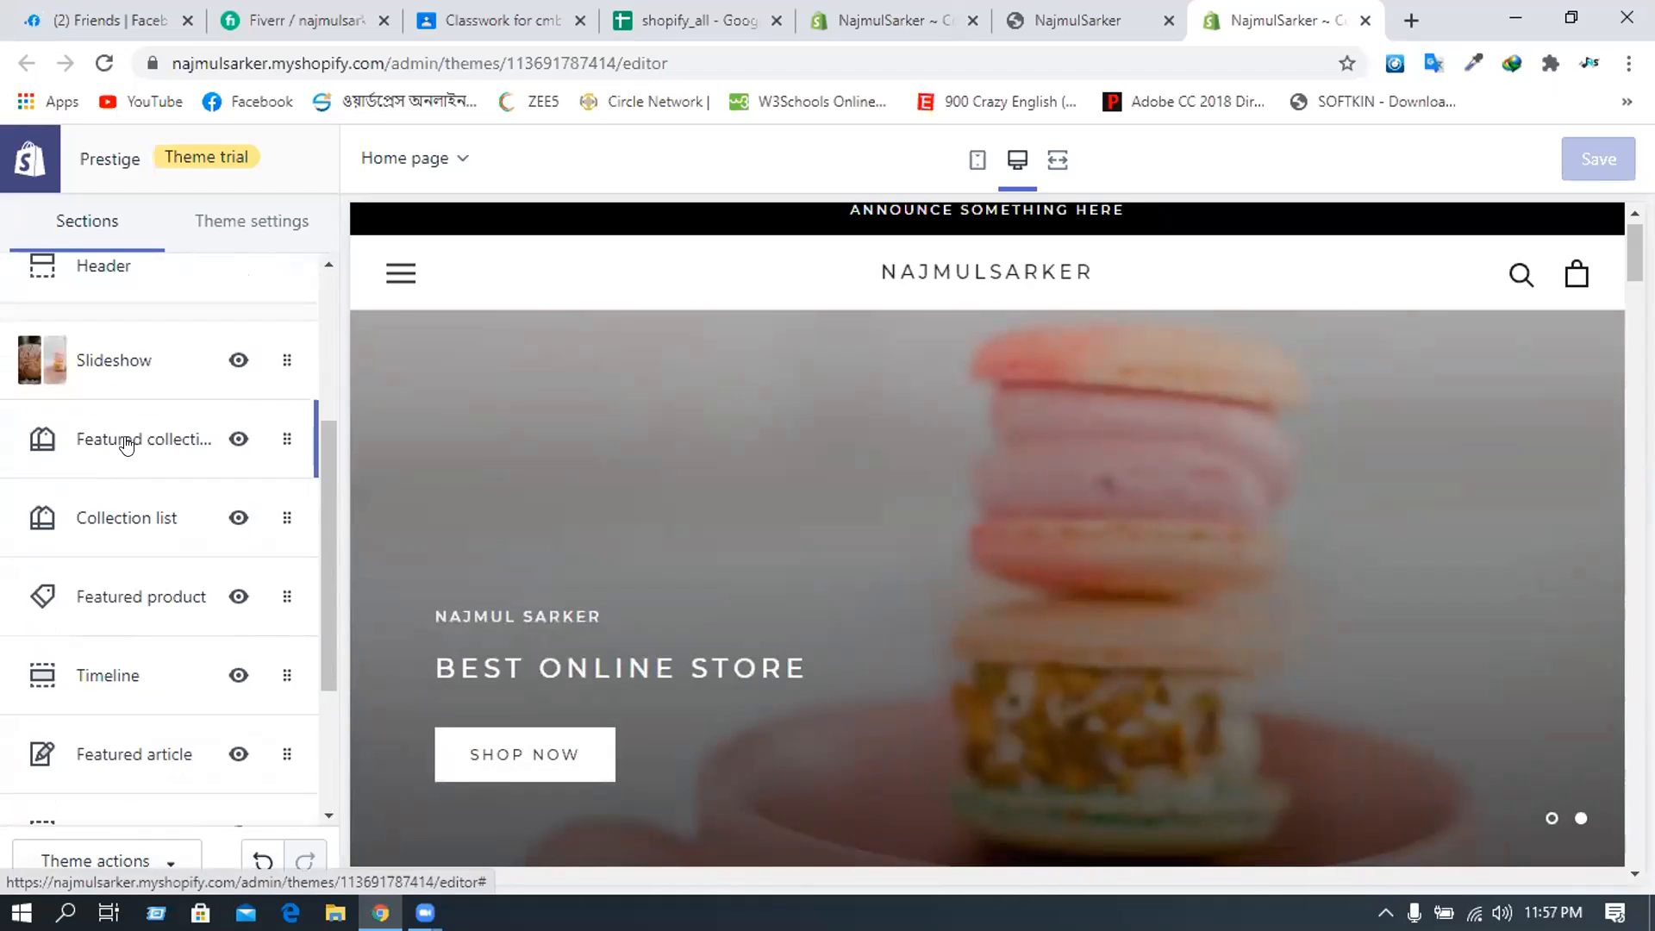
pyautogui.click(126, 442)
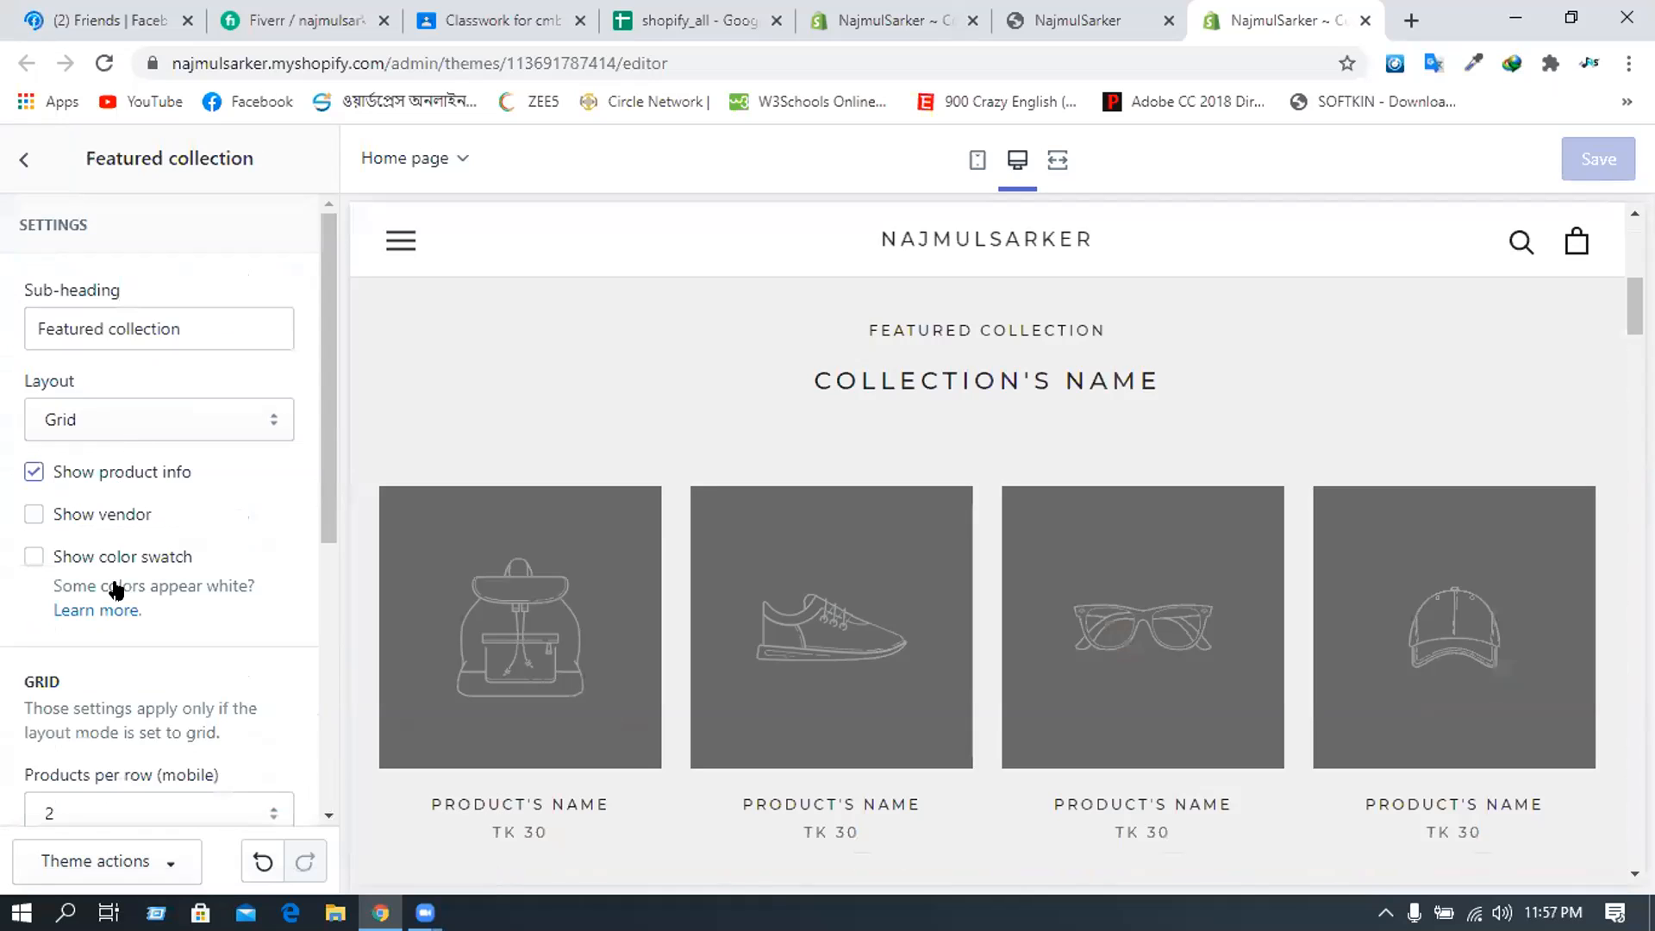
pyautogui.scroll(-3, 96, 559)
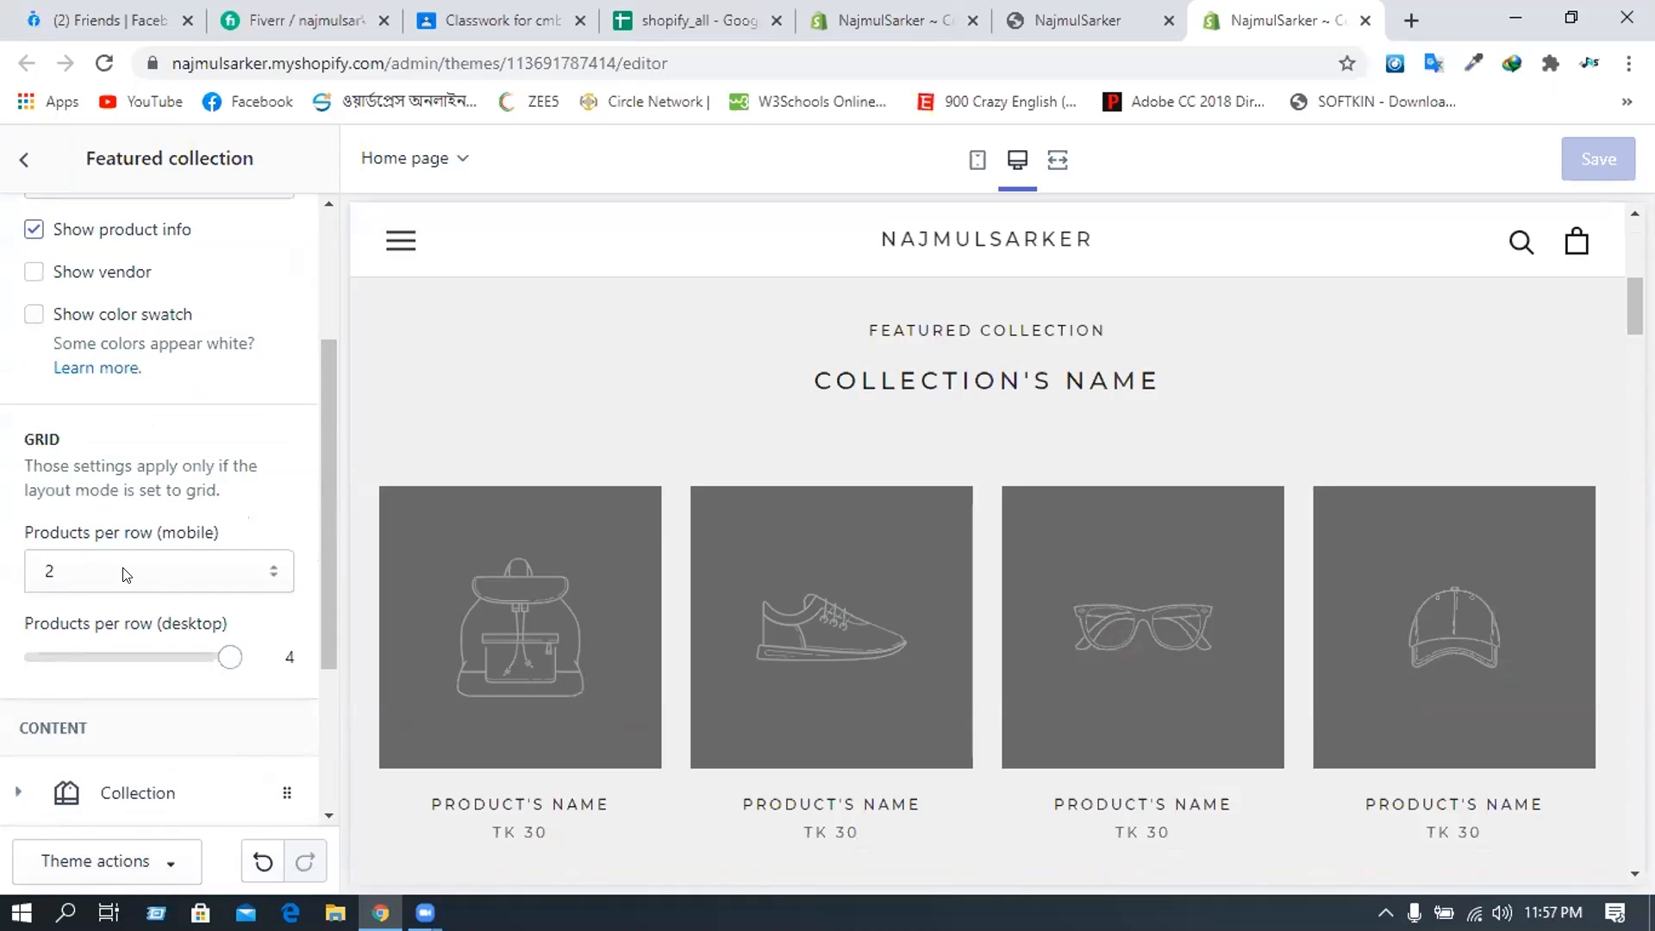
pyautogui.scroll(-3, 126, 574)
pyautogui.click(133, 567)
pyautogui.scroll(-1, 133, 570)
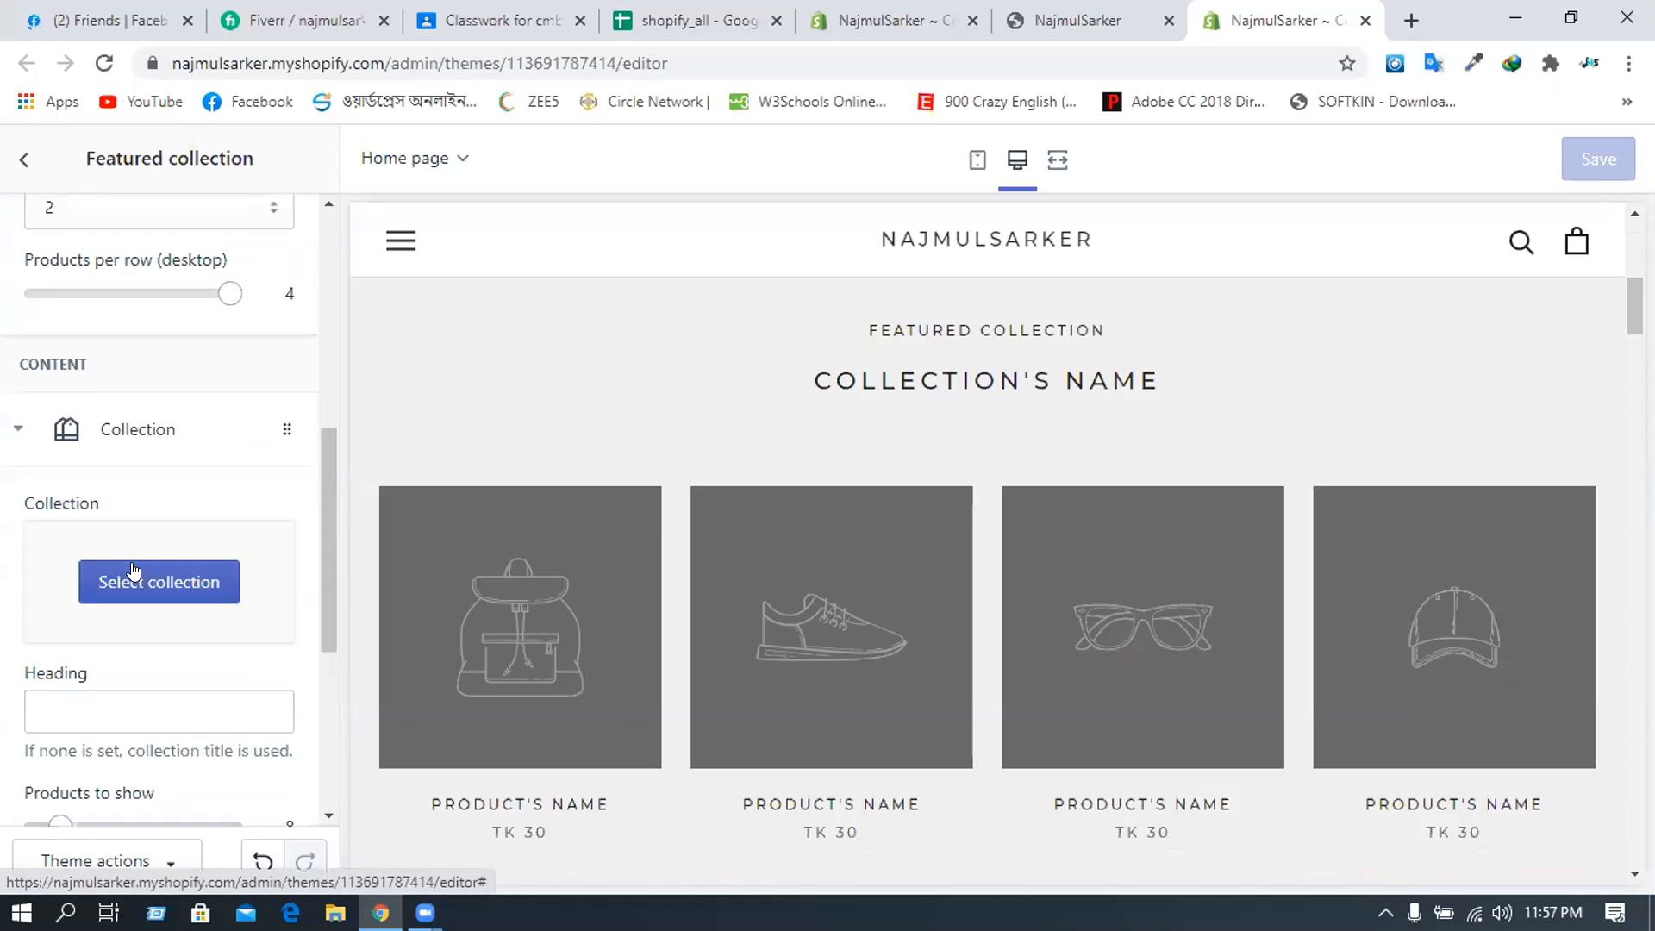
# - Set the block's collection to Discount Offer
pyautogui.click(132, 579)
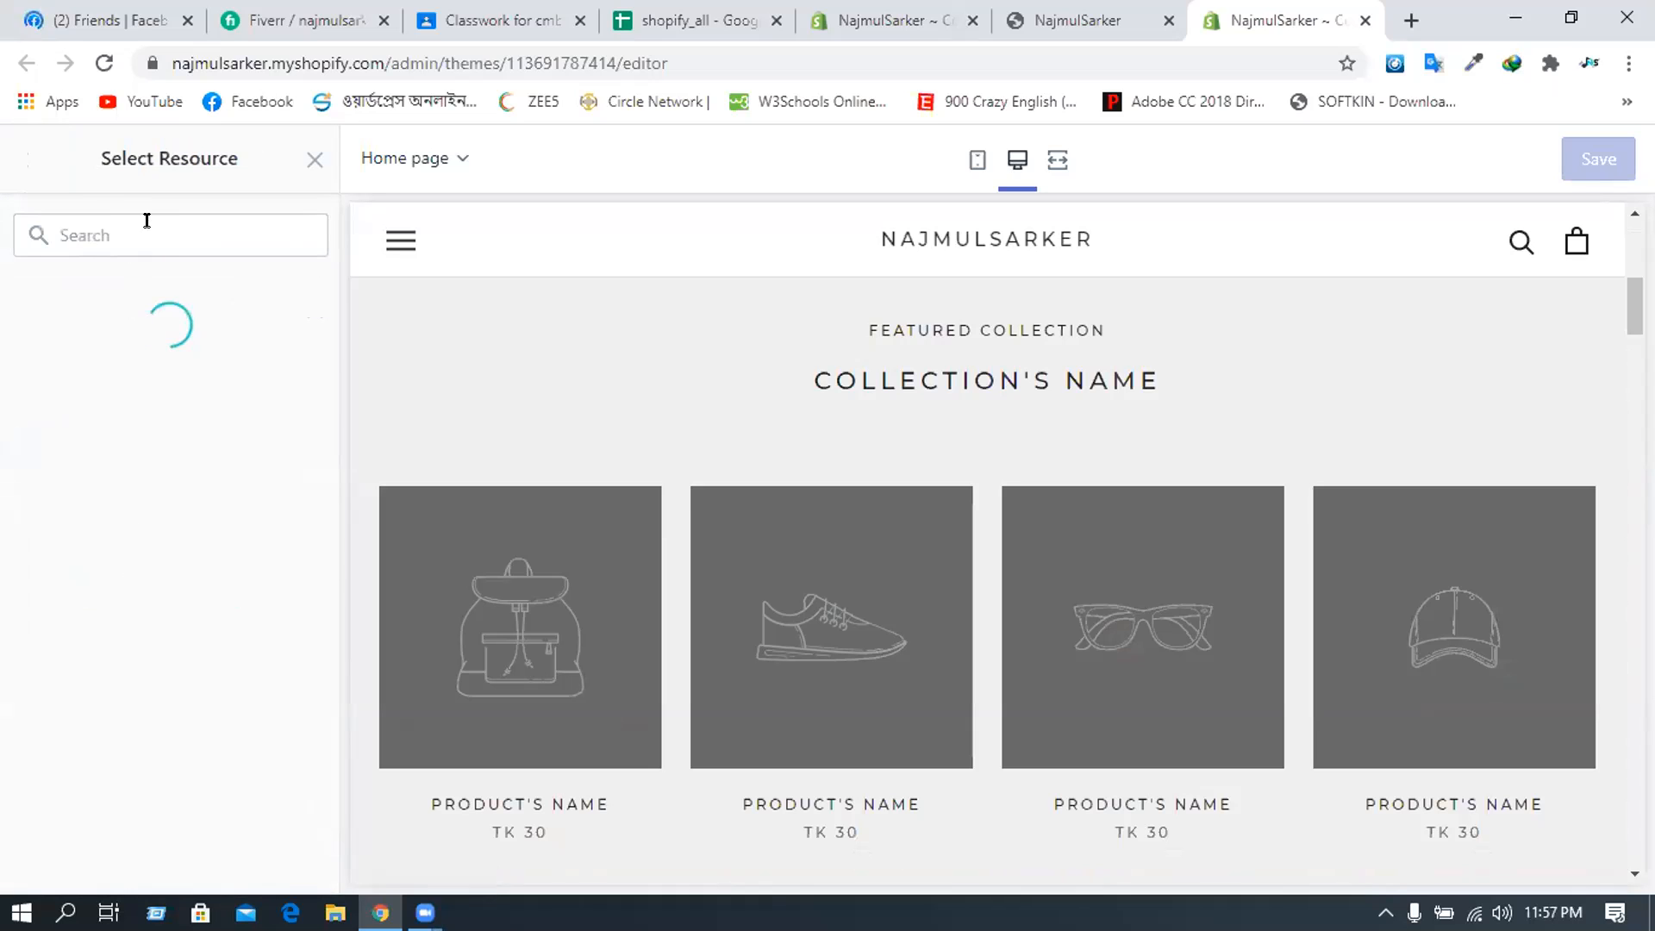
pyautogui.click(132, 394)
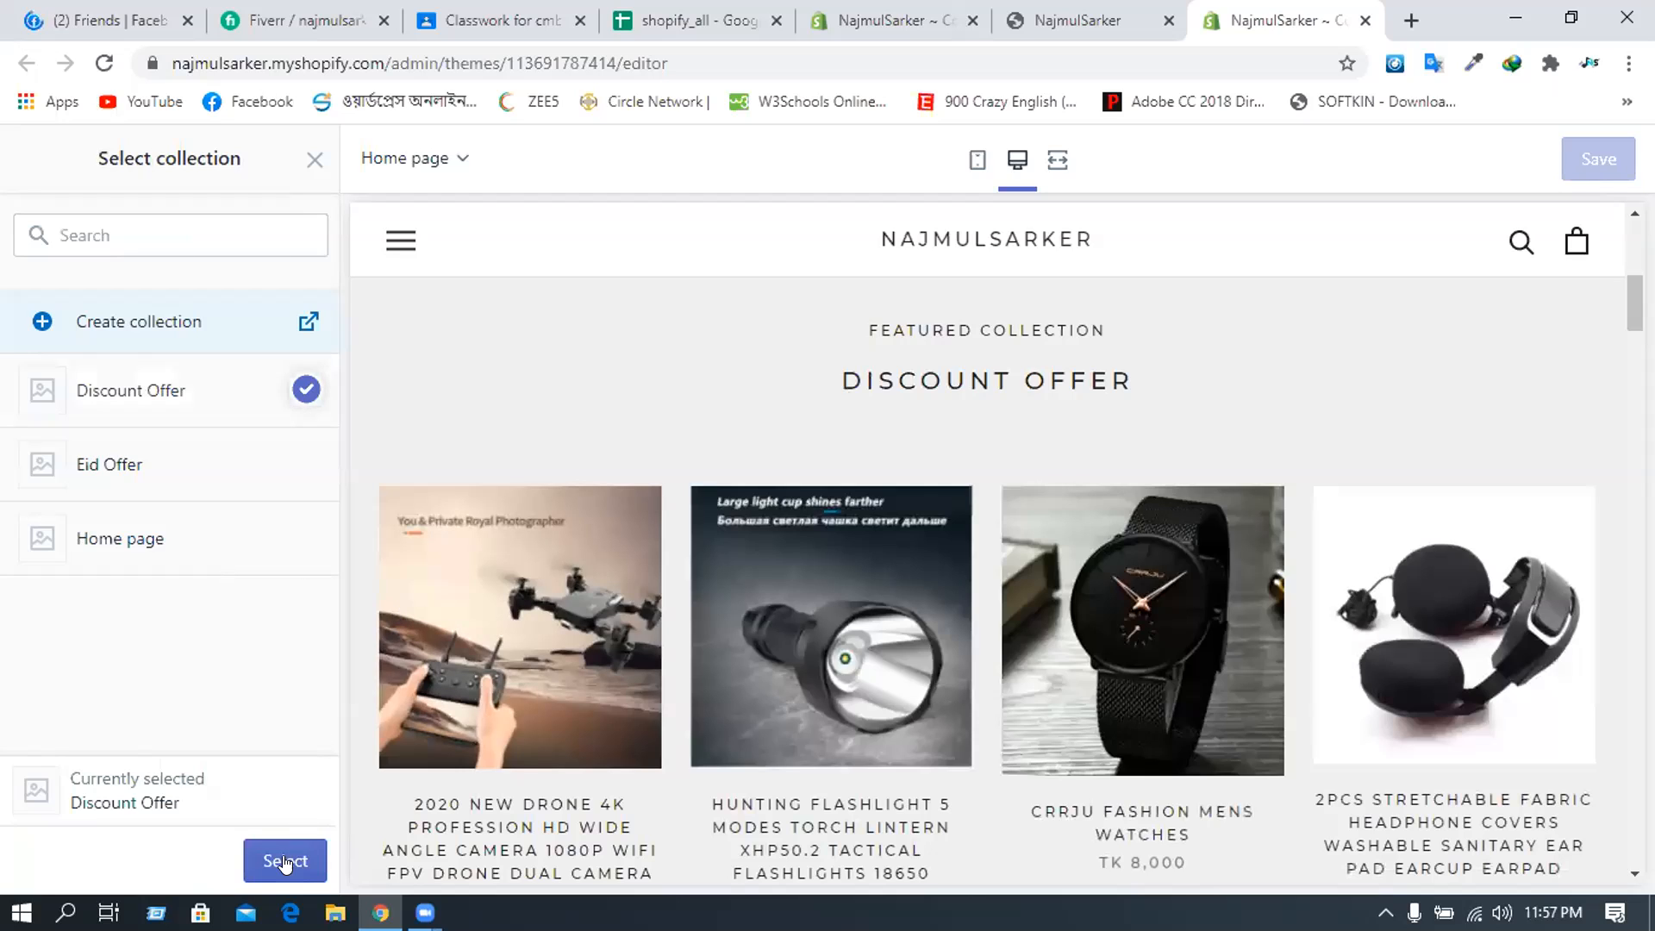
pyautogui.click(285, 862)
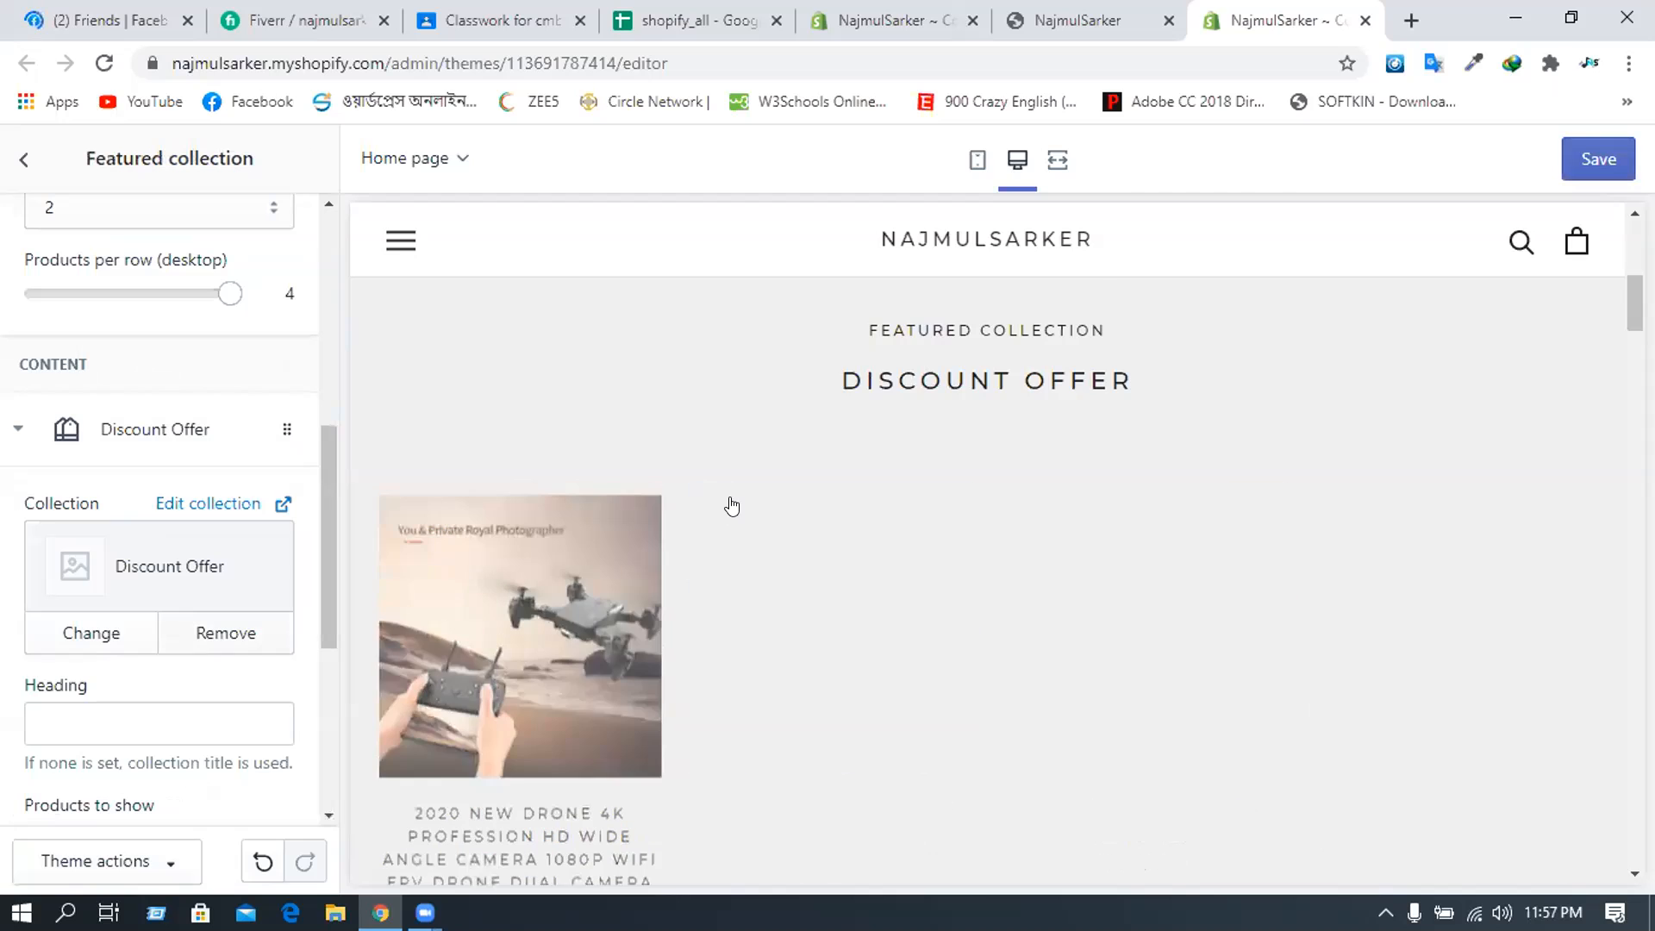
pyautogui.scroll(-2, 643, 544)
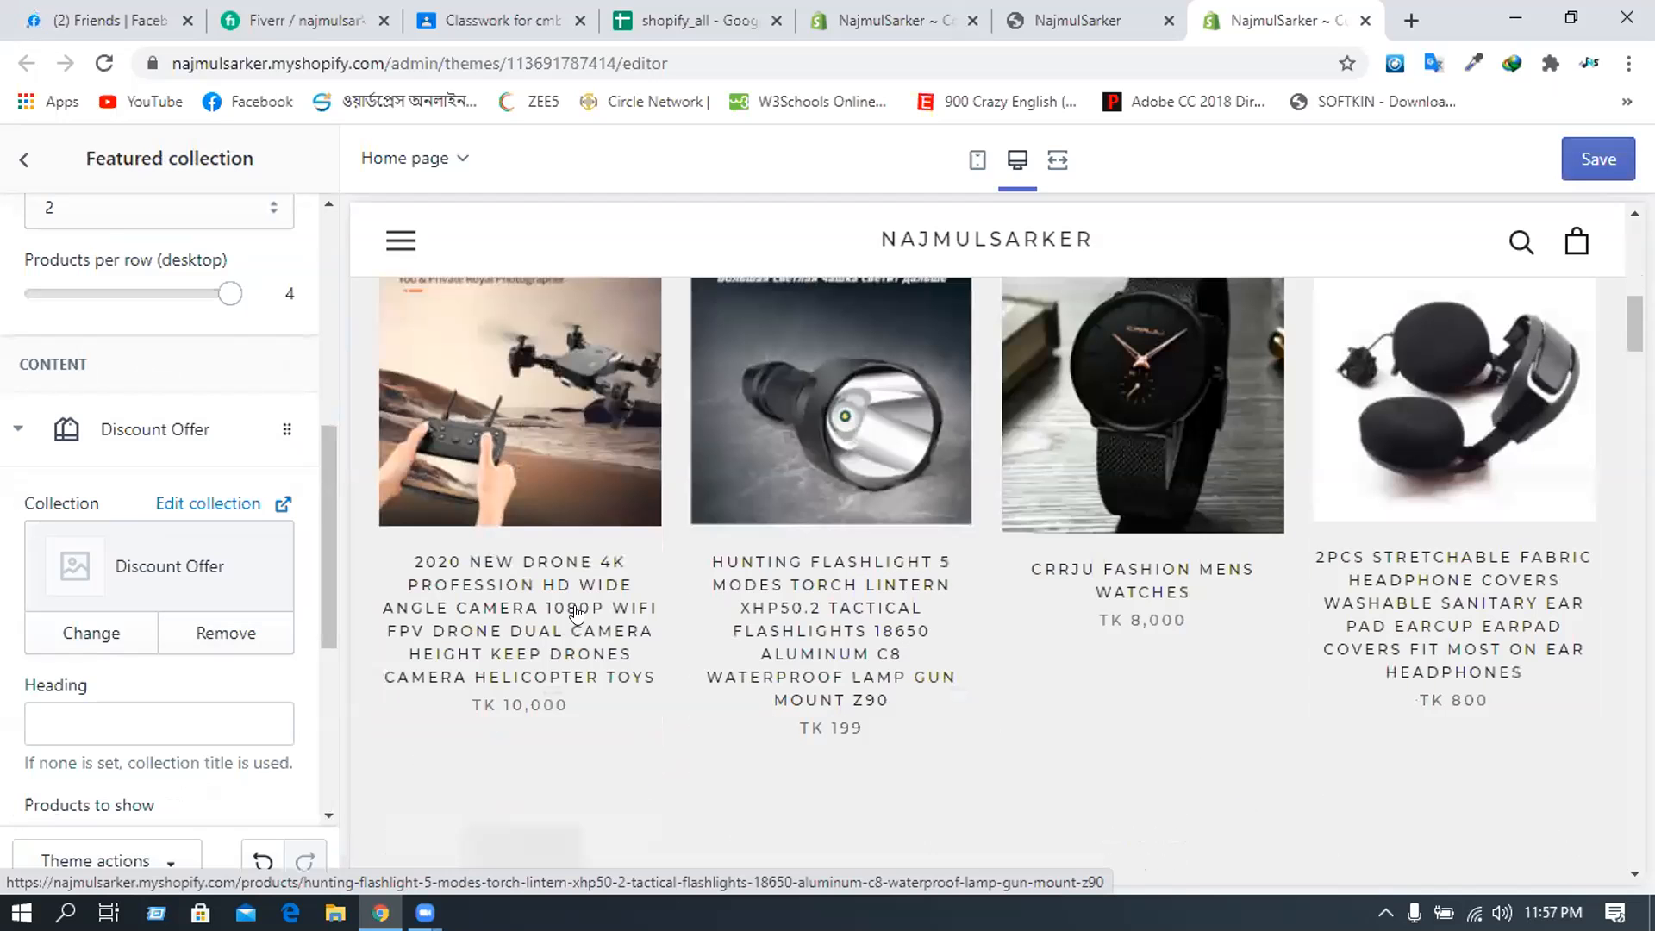
pyautogui.scroll(-2, 721, 568)
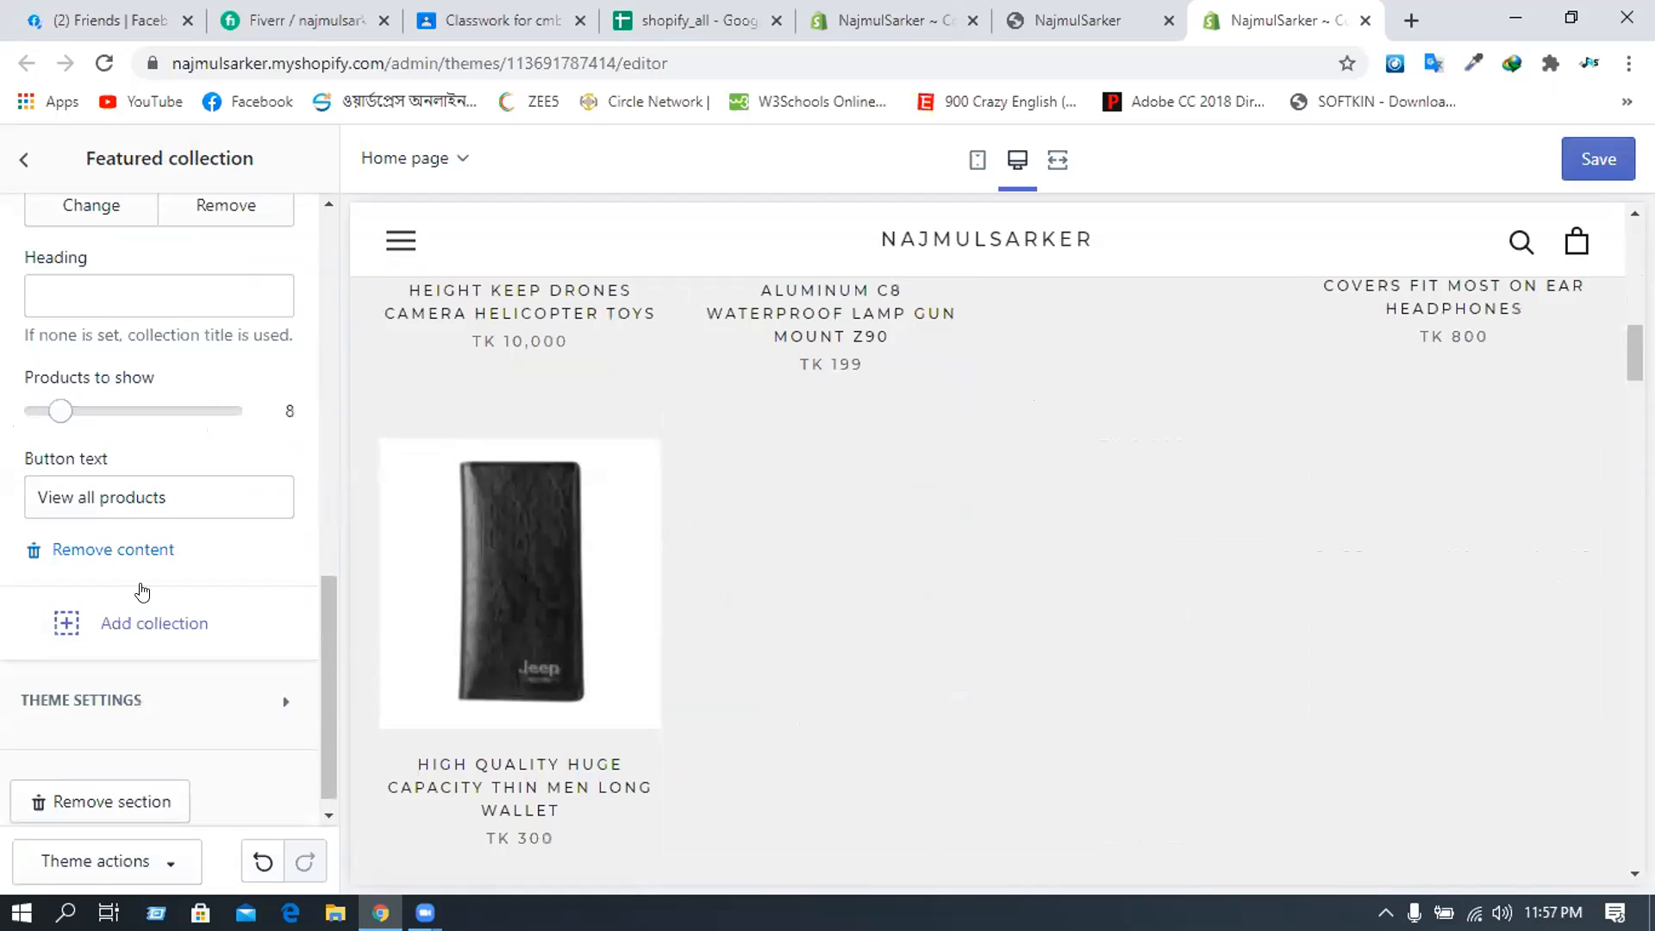
pyautogui.scroll(-1, 138, 591)
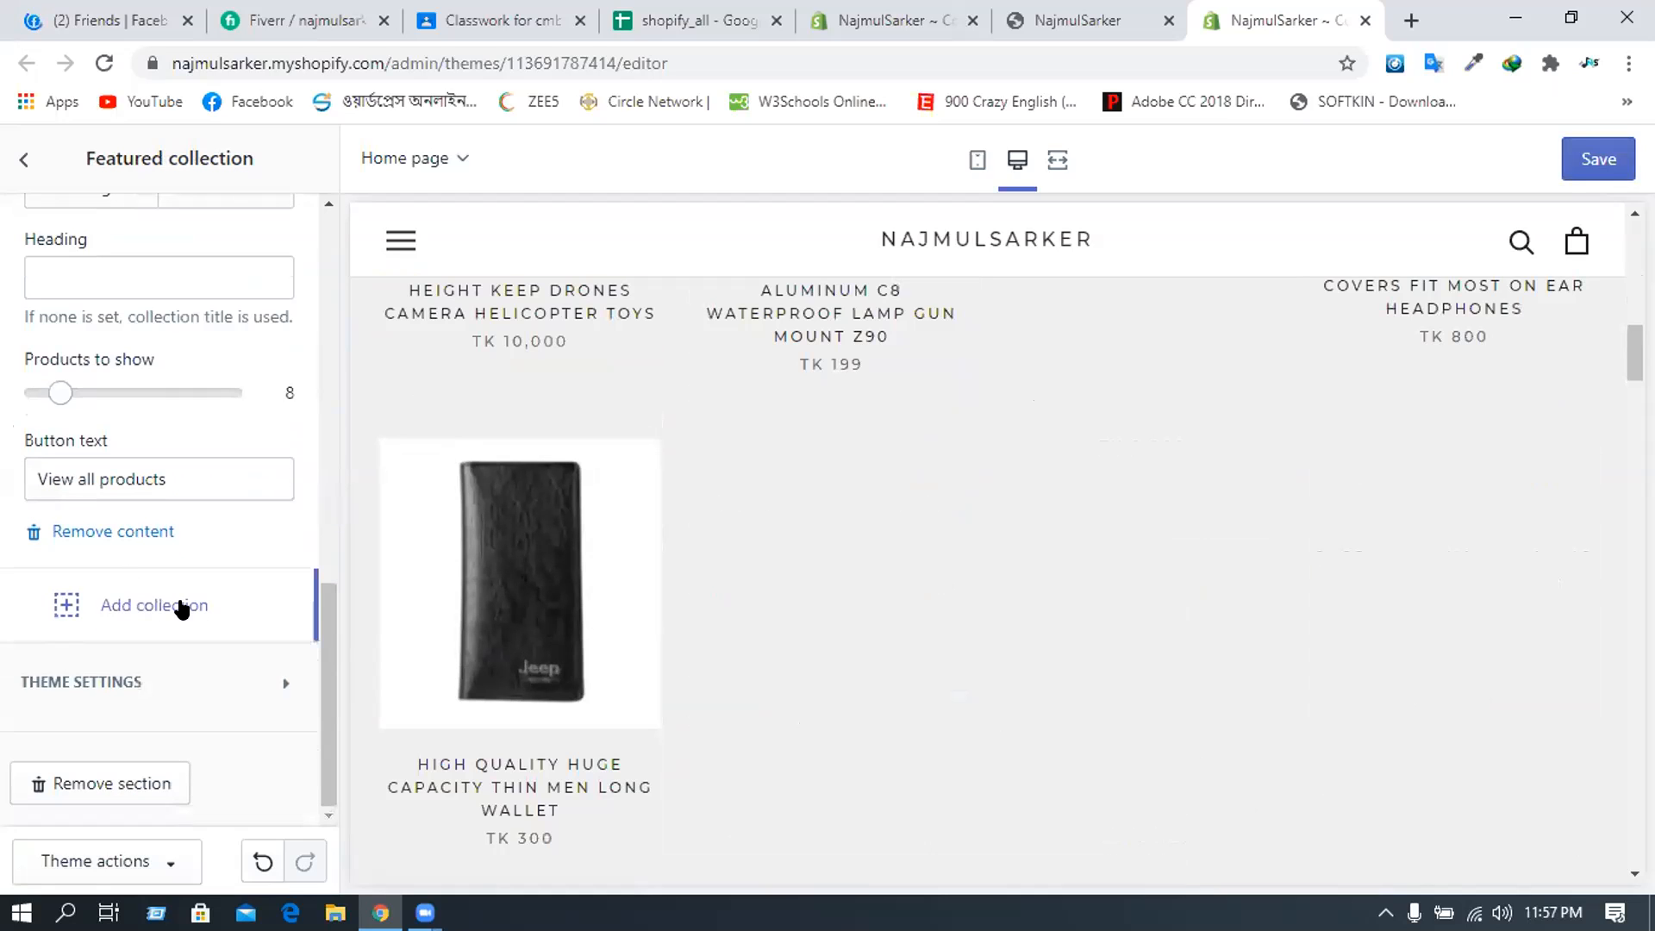
# - Reduce products to show from 8 to 4 and add a second collection block
pyautogui.click(54, 386)
pyautogui.moveTo(40, 386); pyautogui.dragTo(45, 392)
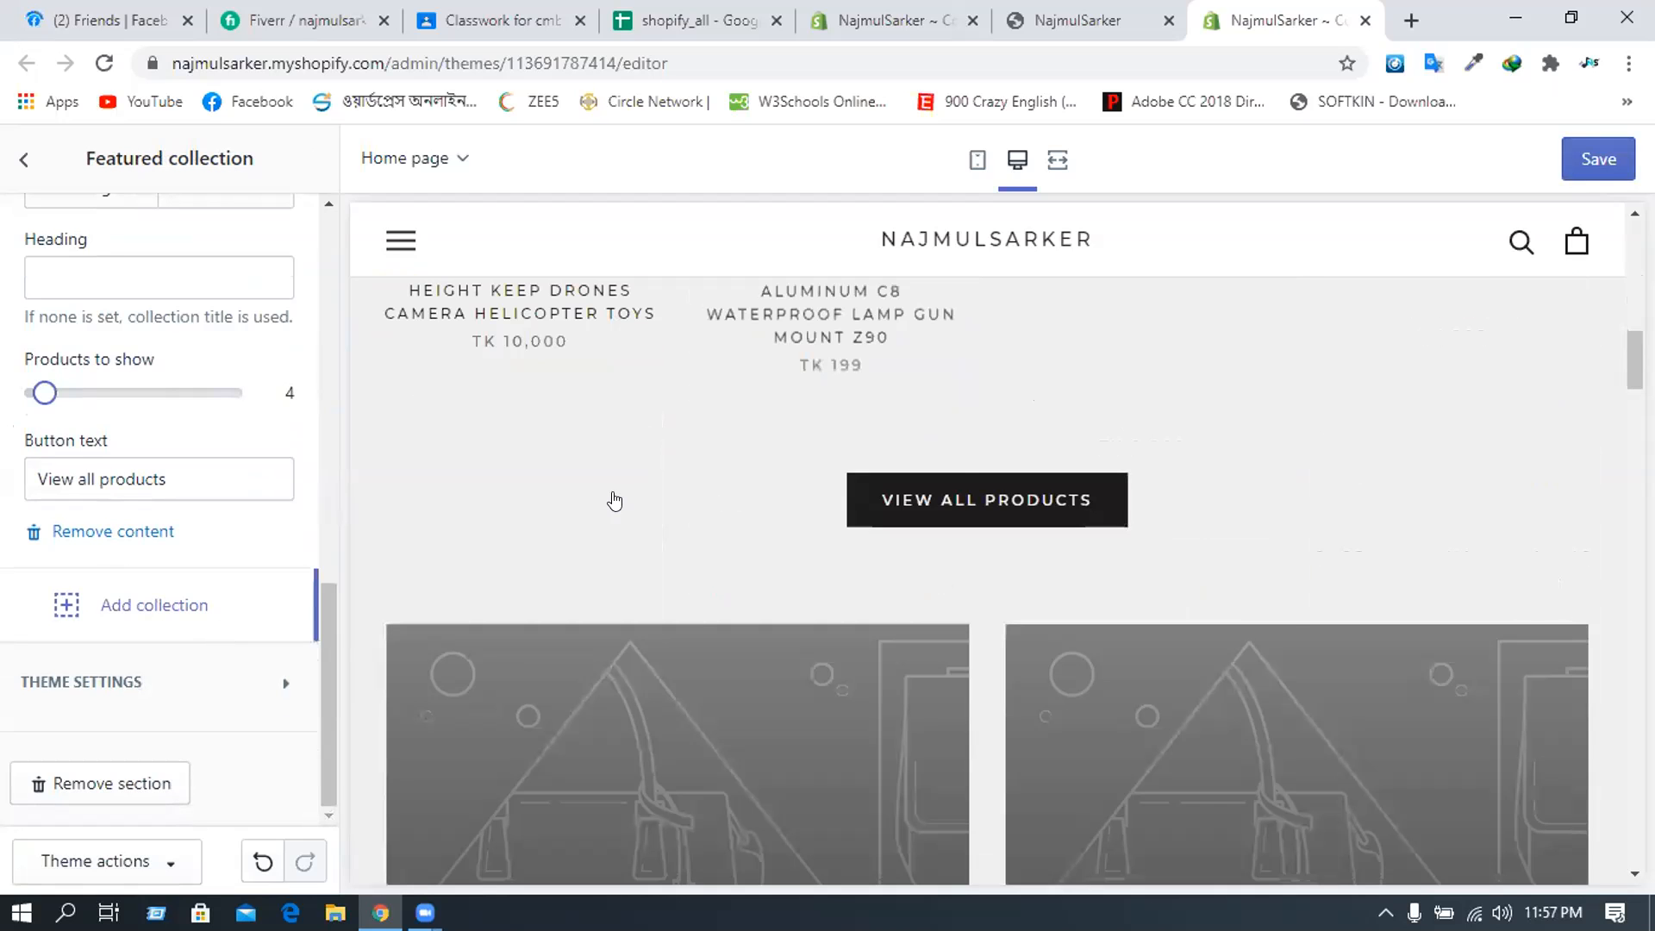
pyautogui.scroll(3, 614, 501)
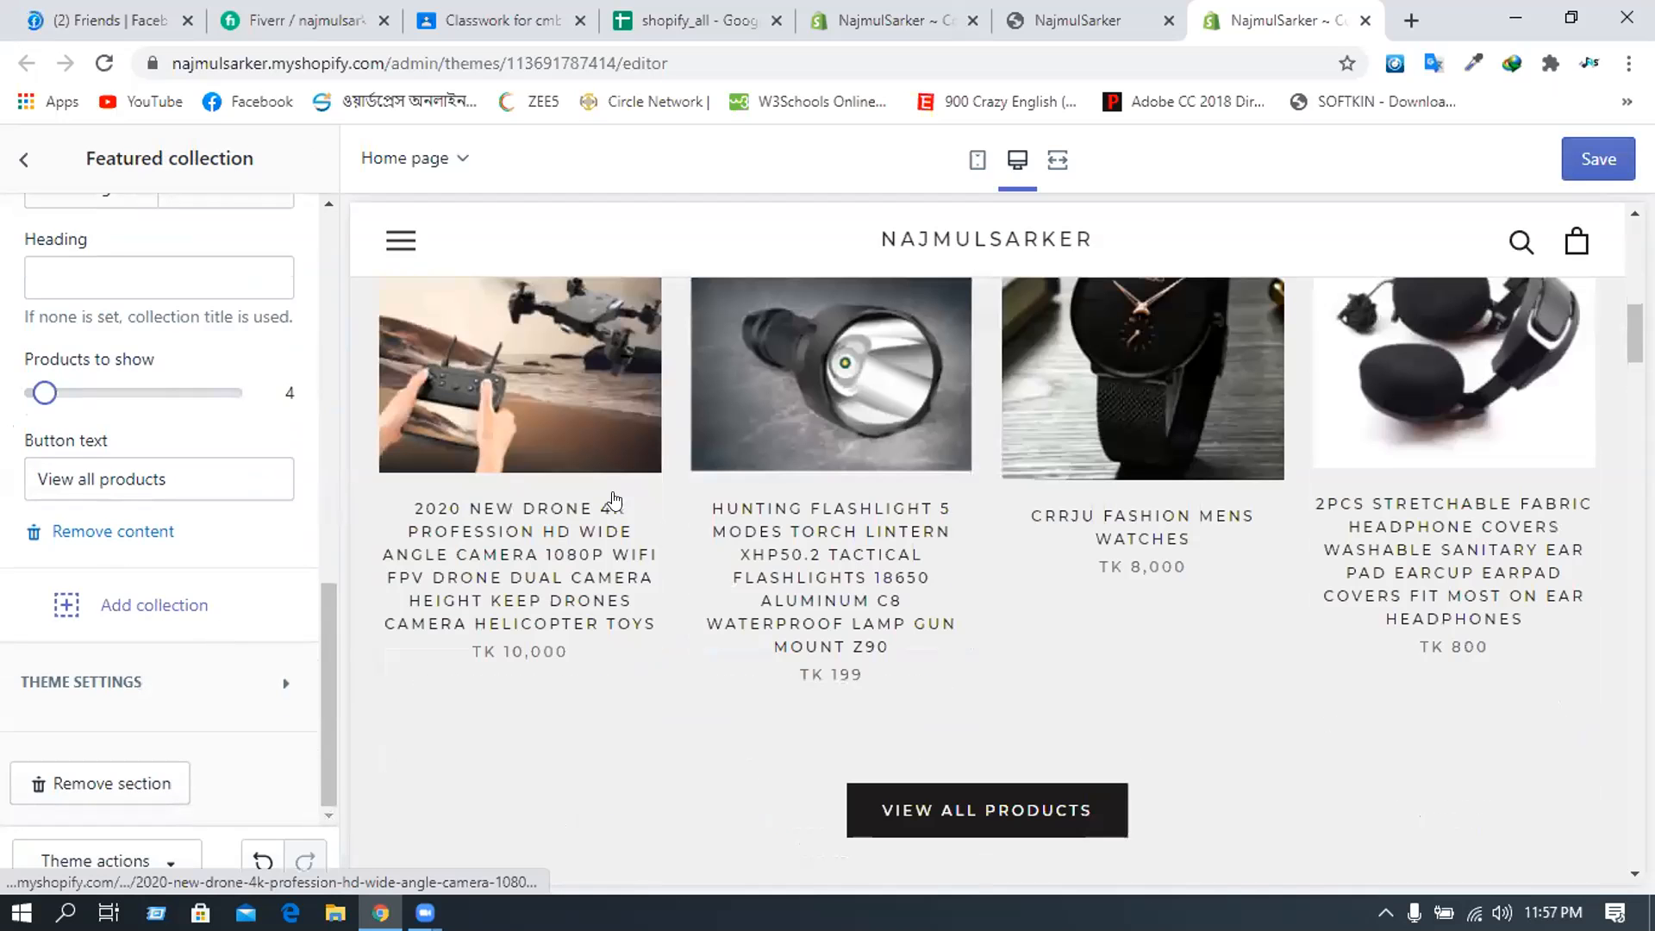
pyautogui.scroll(-5, 615, 501)
pyautogui.scroll(2, 612, 487)
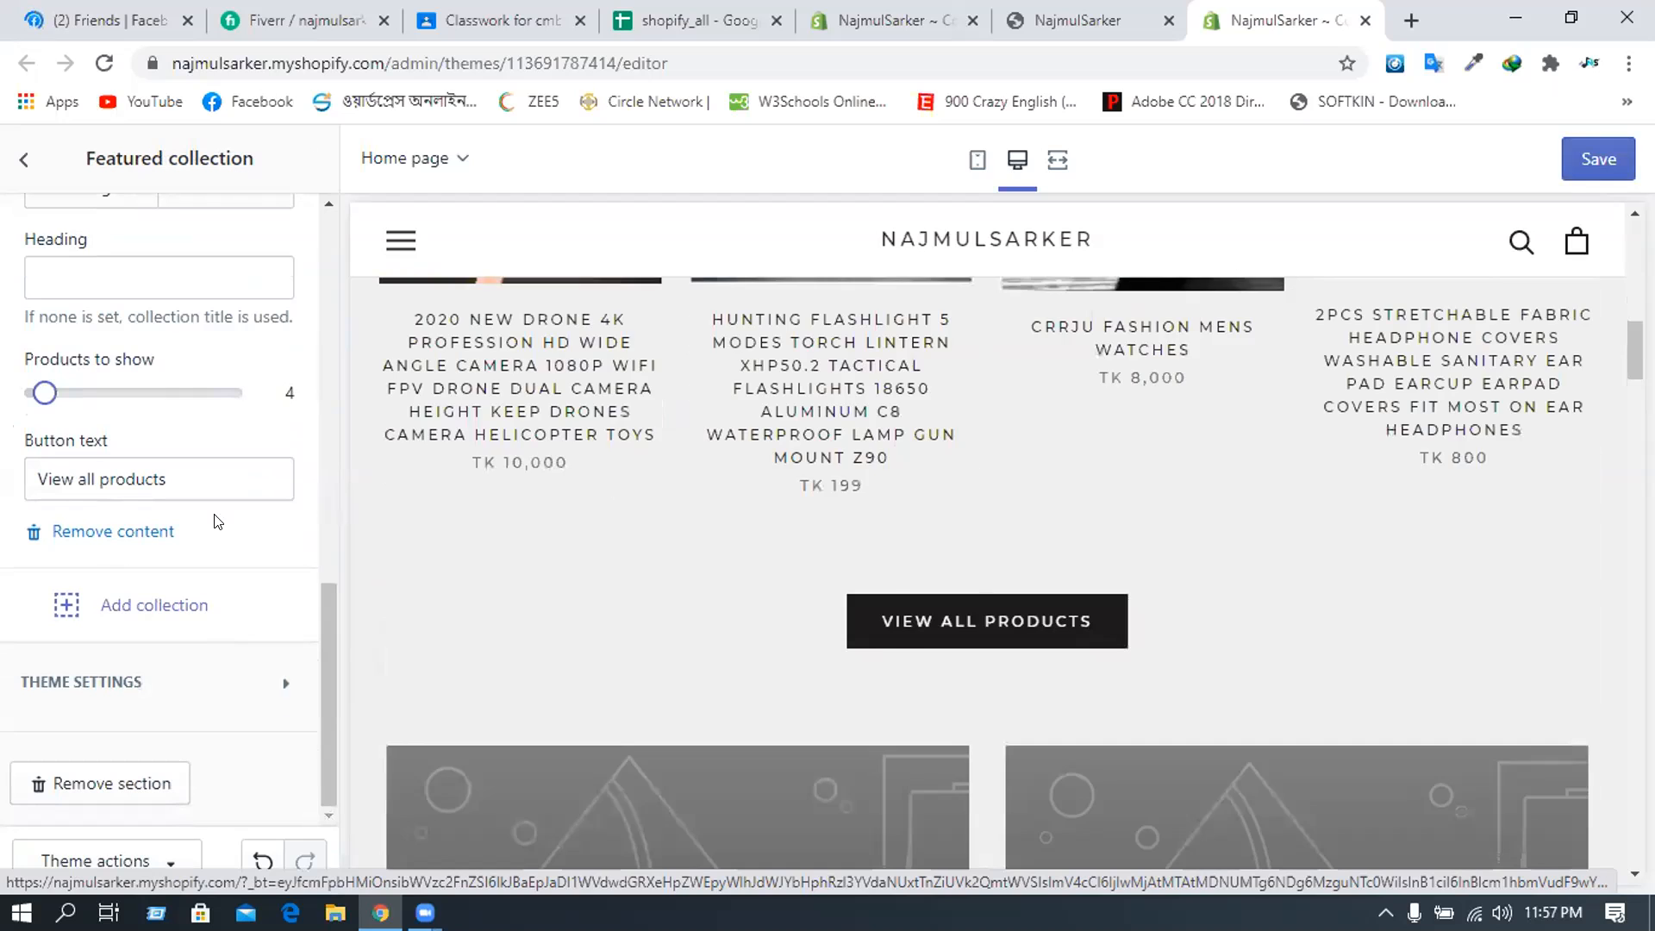
pyautogui.click(120, 581)
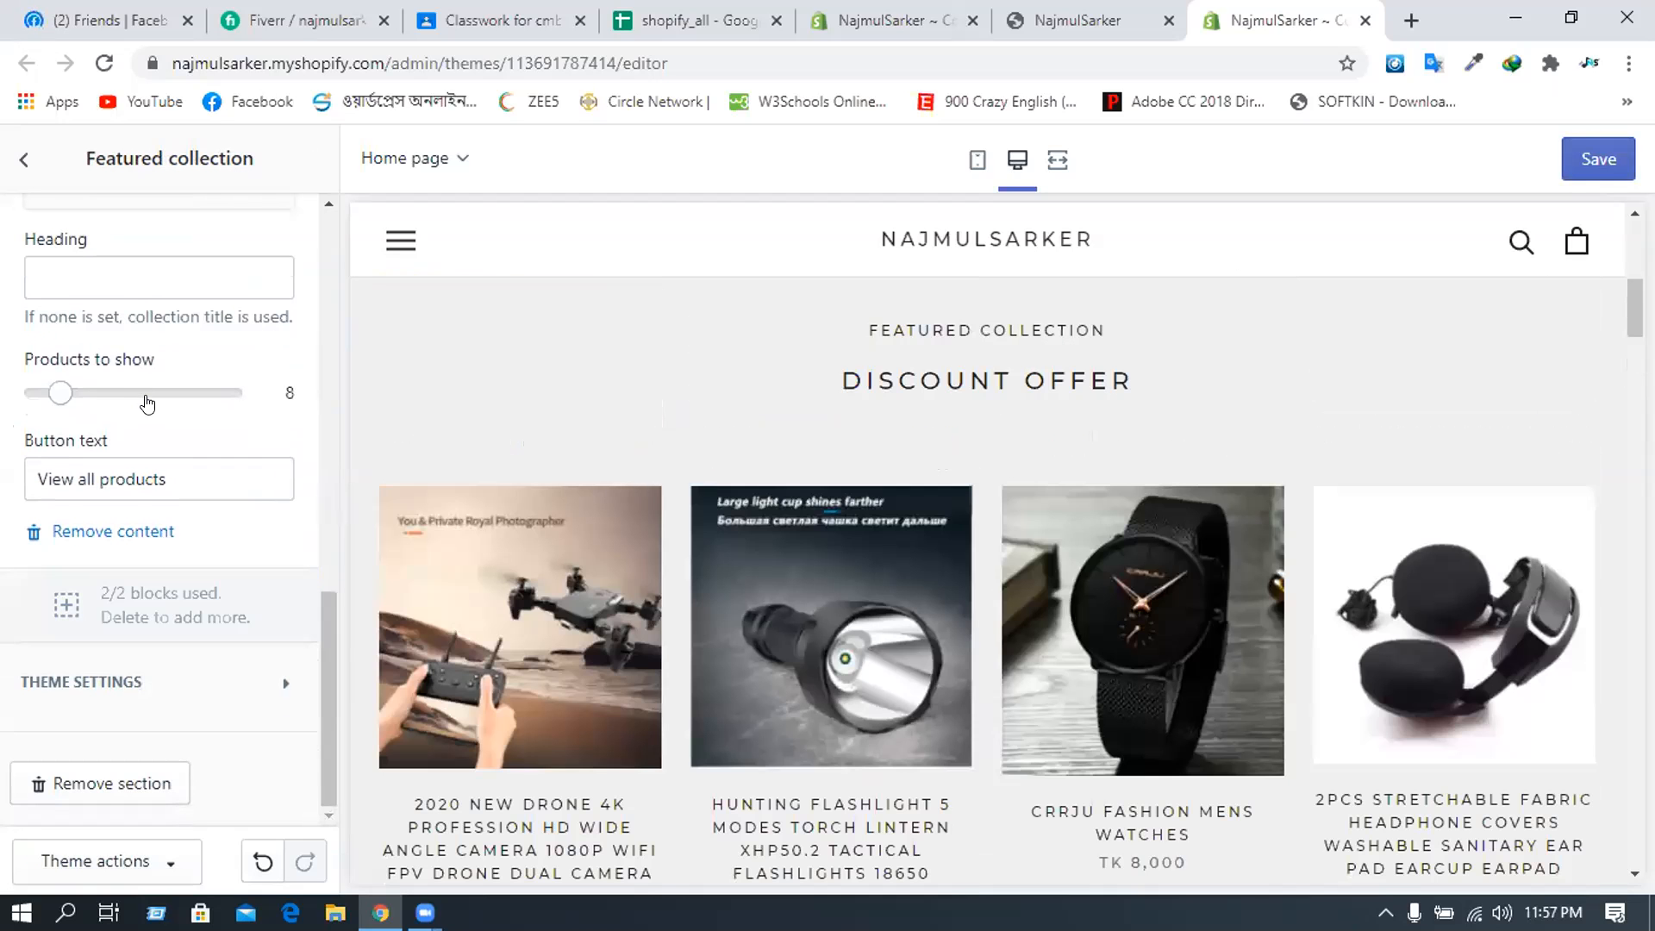
pyautogui.scroll(3, 147, 403)
# - Link the new block to the Eid Offer collection
pyautogui.click(143, 402)
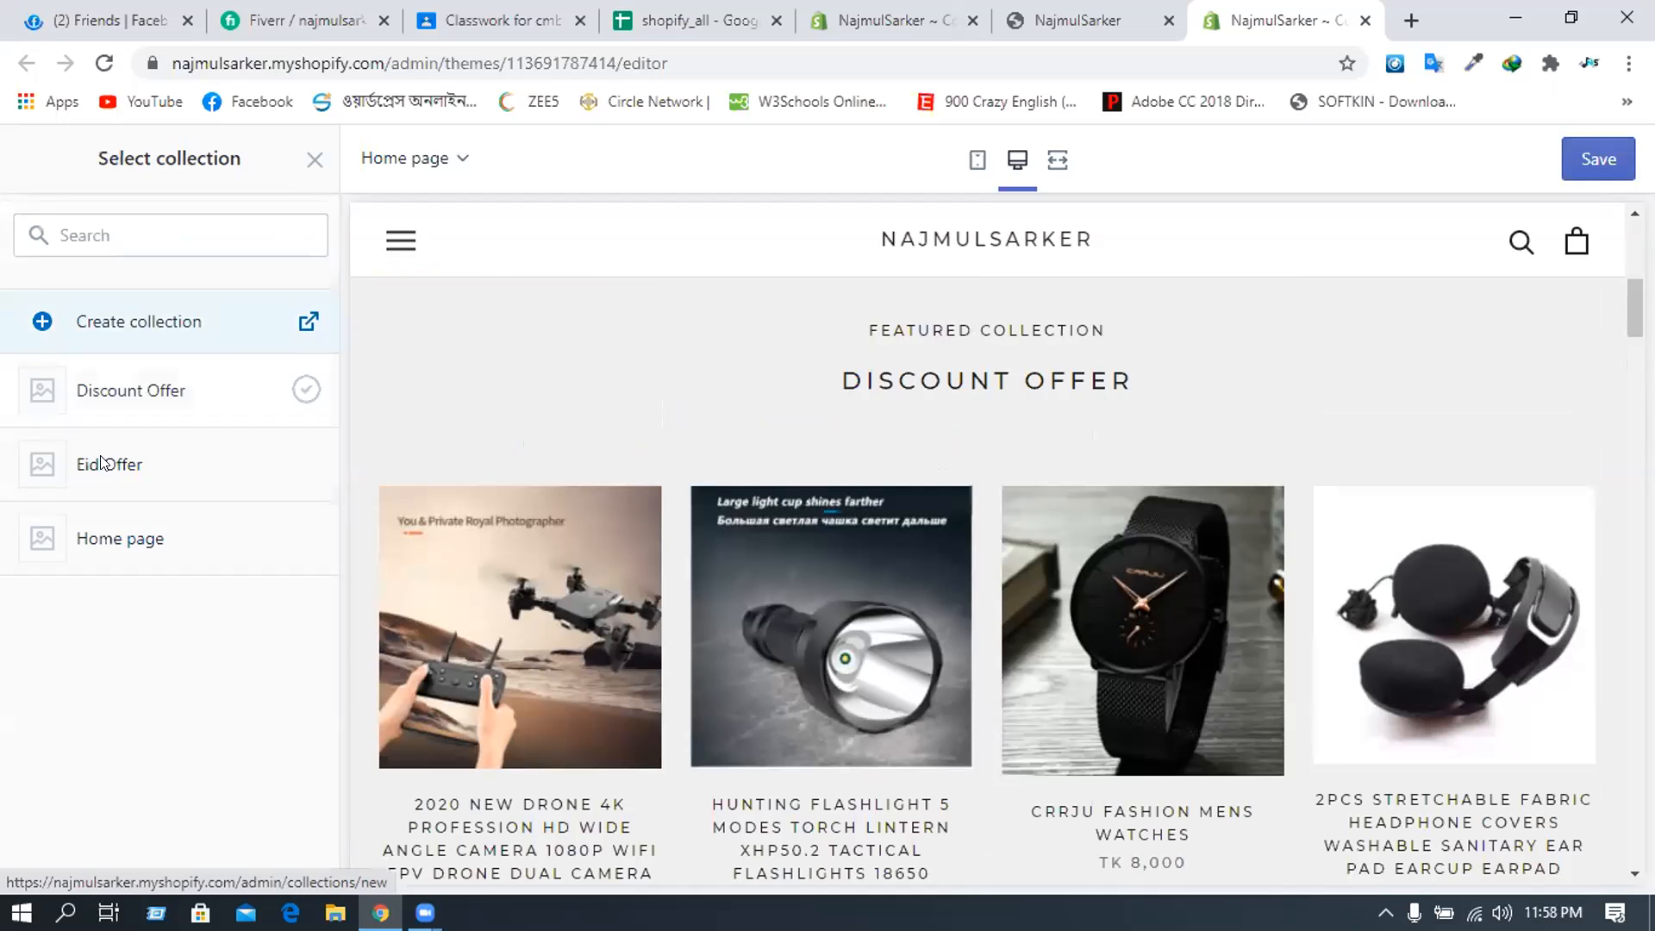
pyautogui.click(97, 464)
pyautogui.click(274, 860)
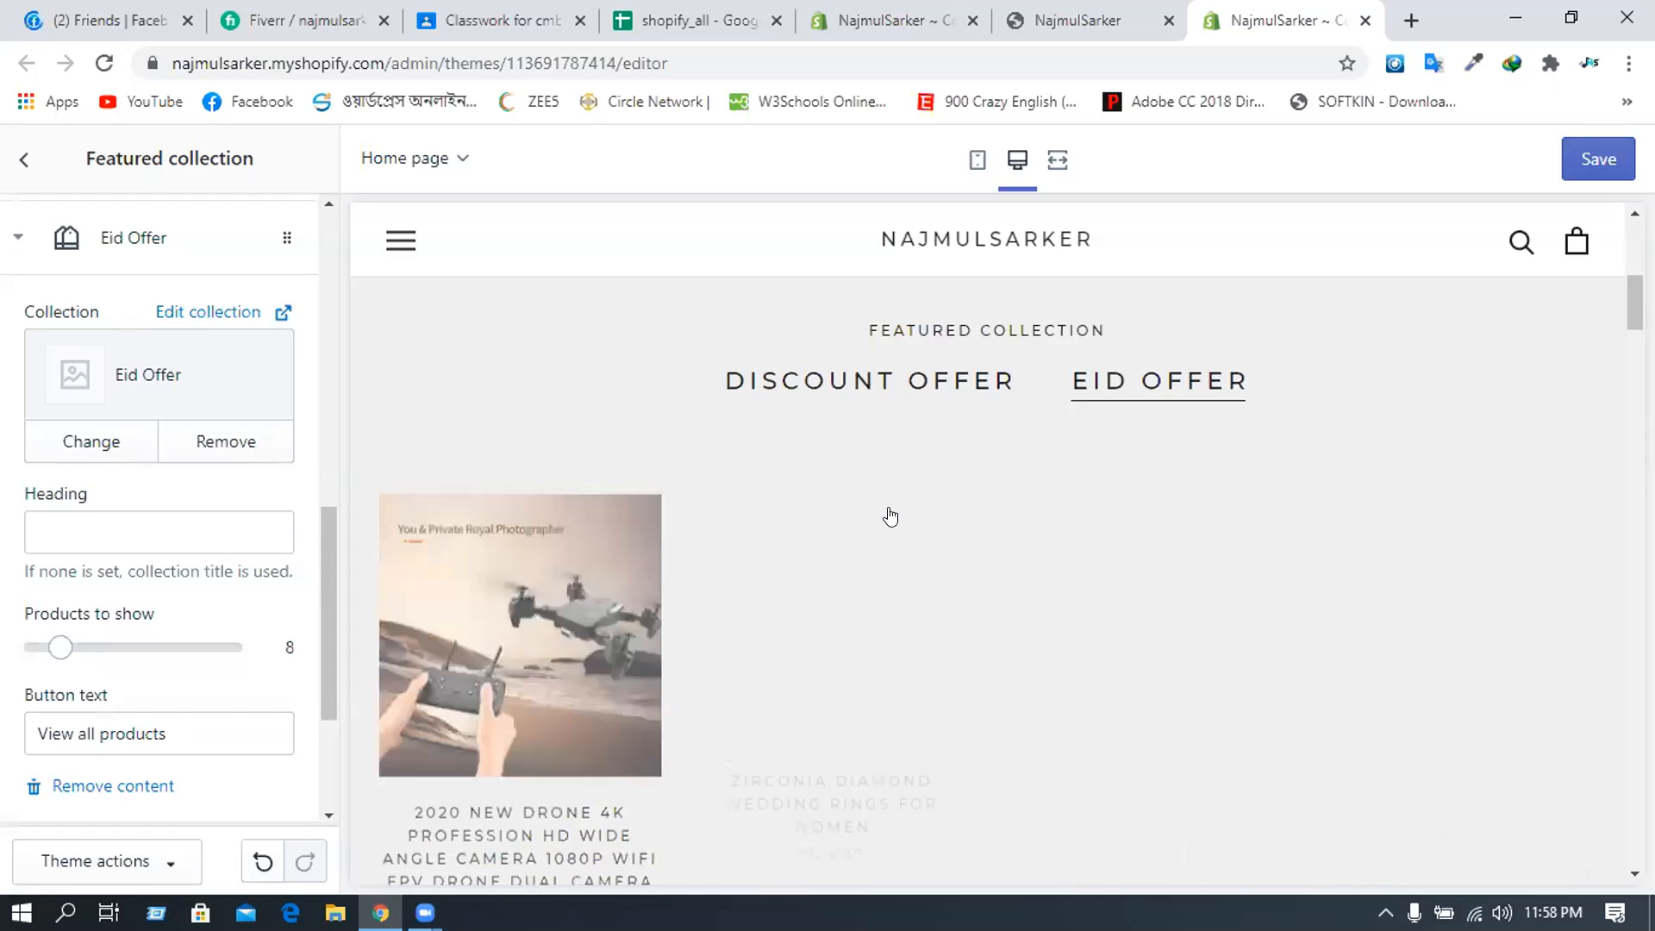
pyautogui.scroll(-5, 910, 505)
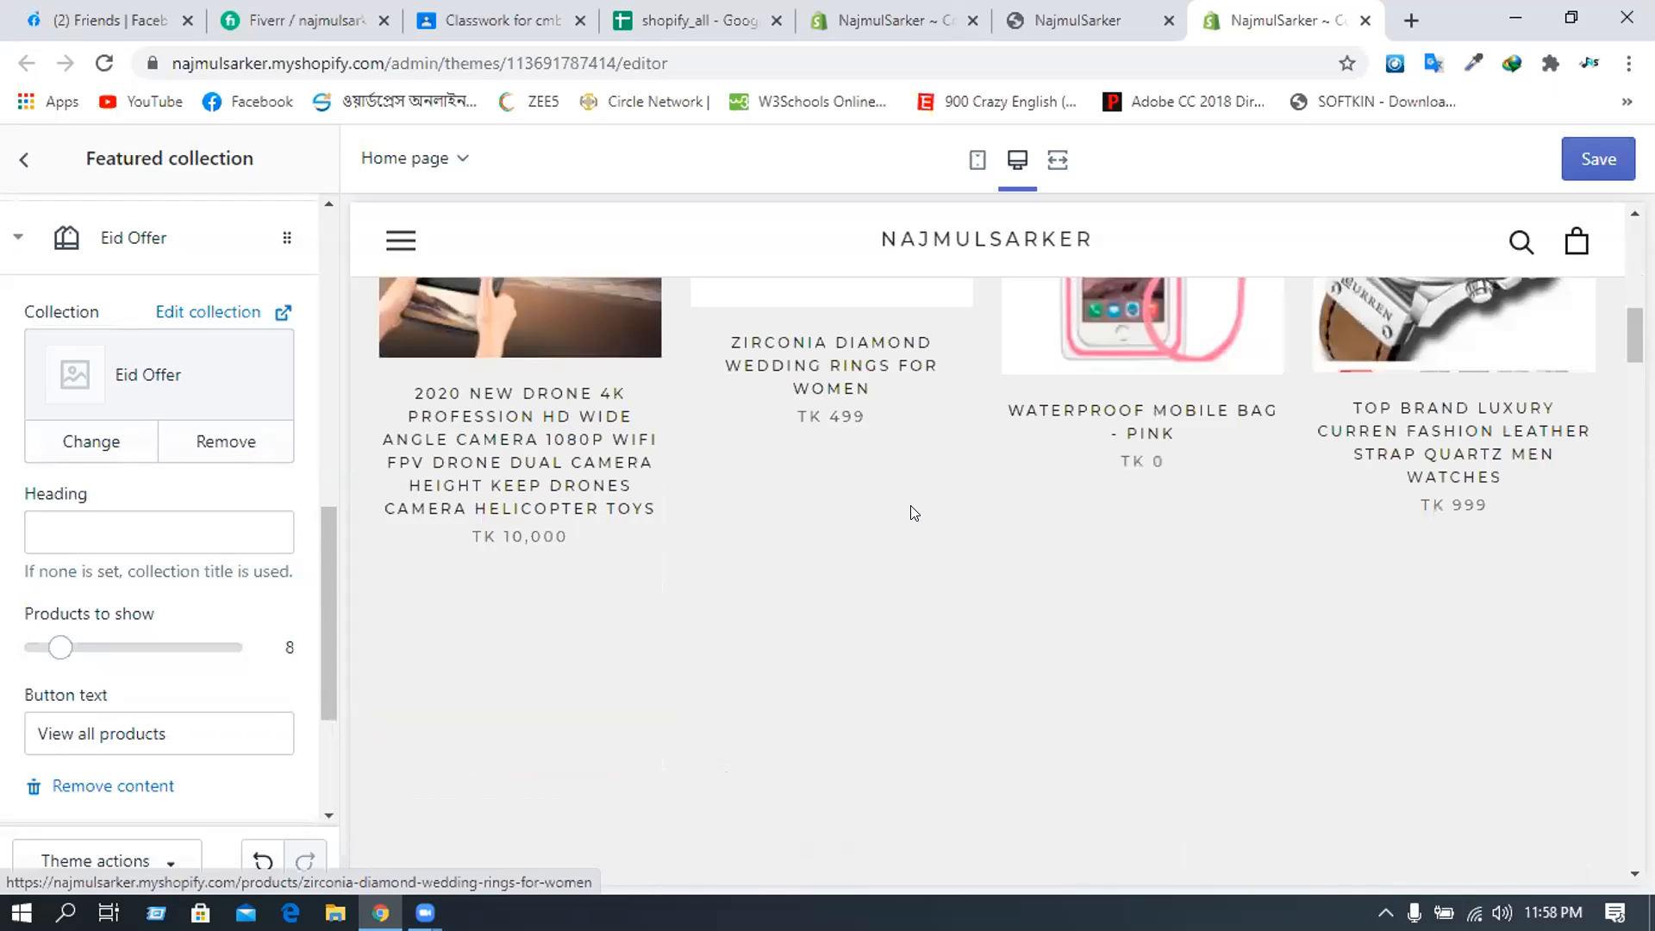
pyautogui.scroll(-1, 779, 554)
pyautogui.scroll(-4, 784, 556)
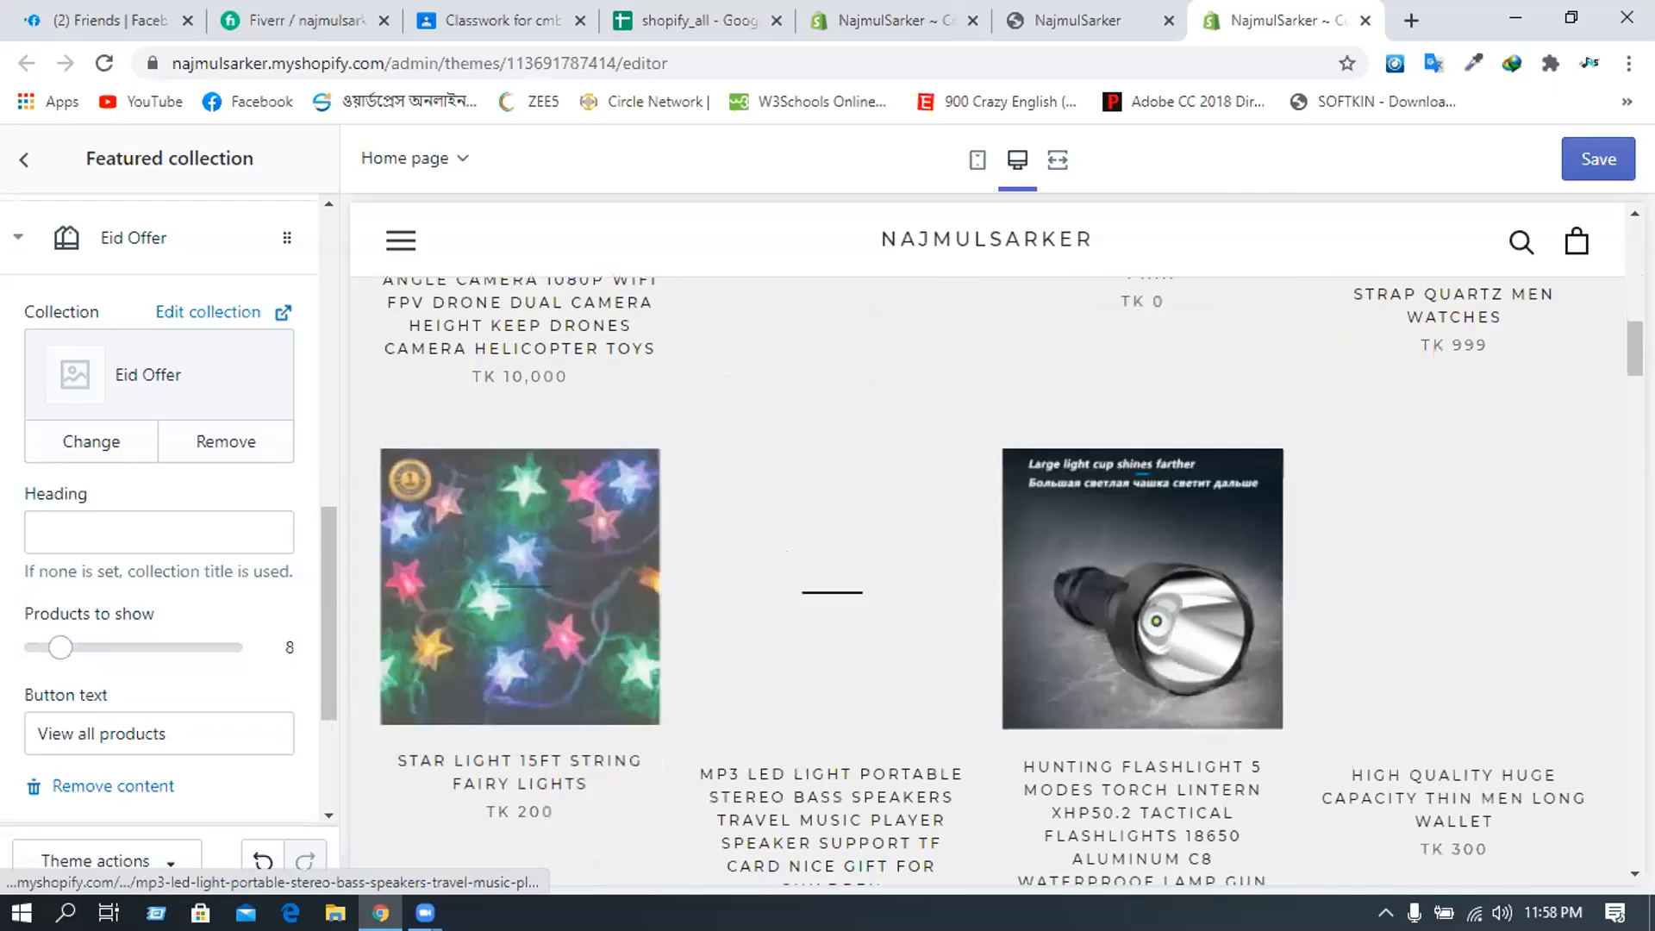
pyautogui.scroll(-2, 768, 561)
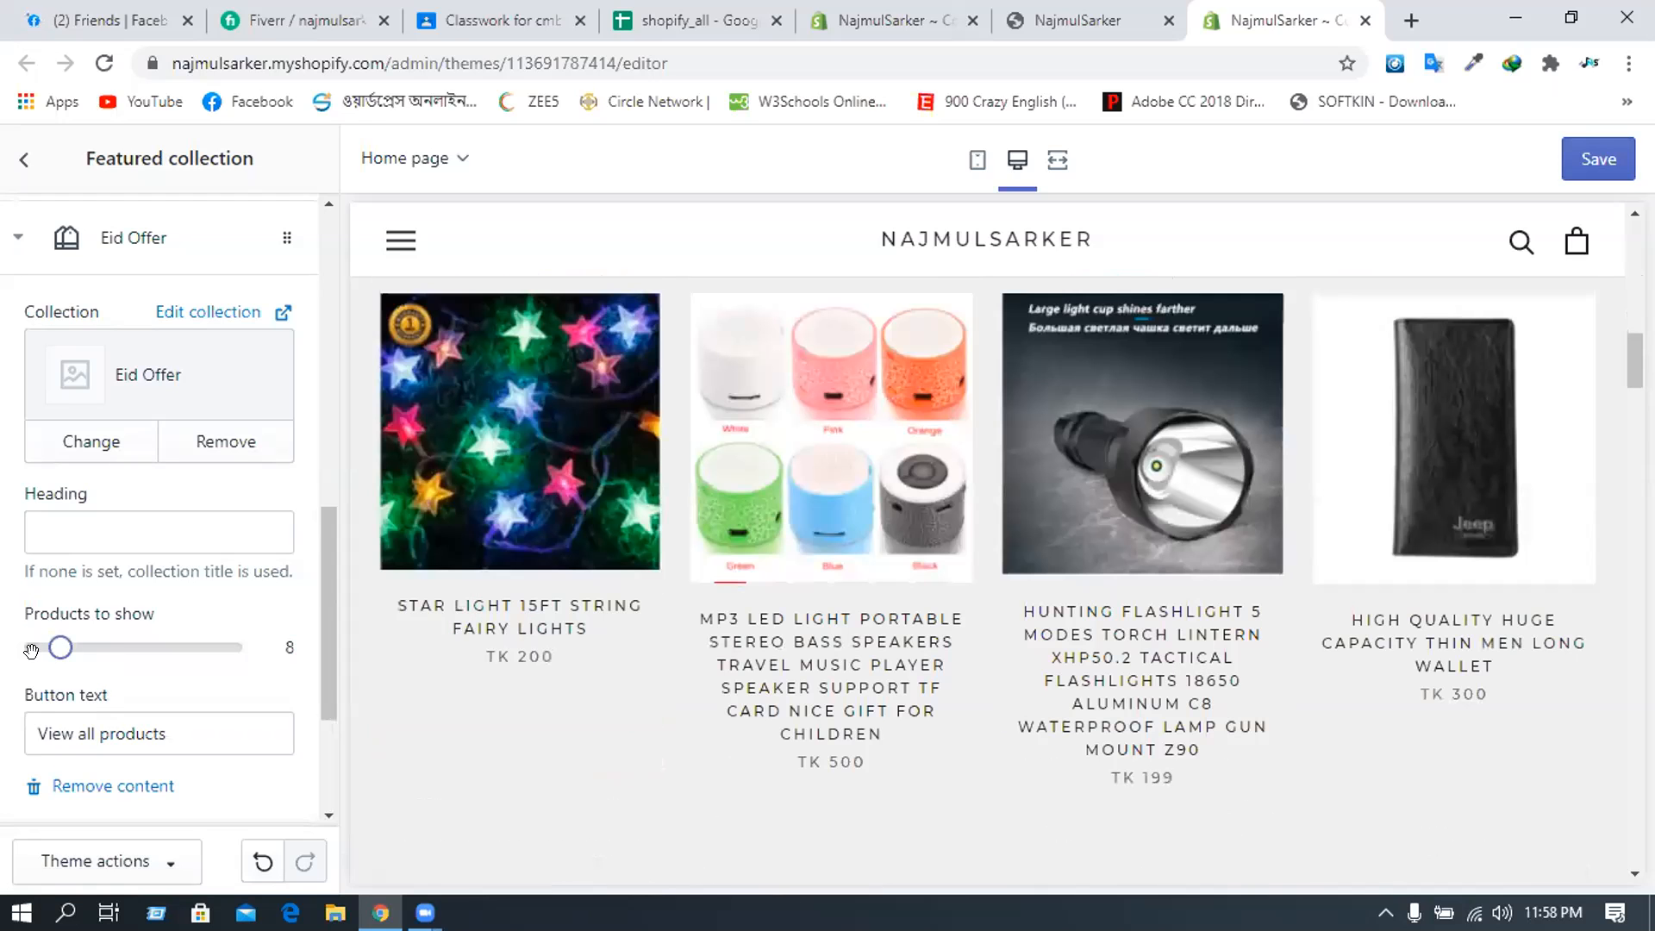
# - Lower the Eid Offer block's products to show from 8 to 4
pyautogui.moveTo(49, 642); pyautogui.dragTo(40, 644)
pyautogui.press('Left')
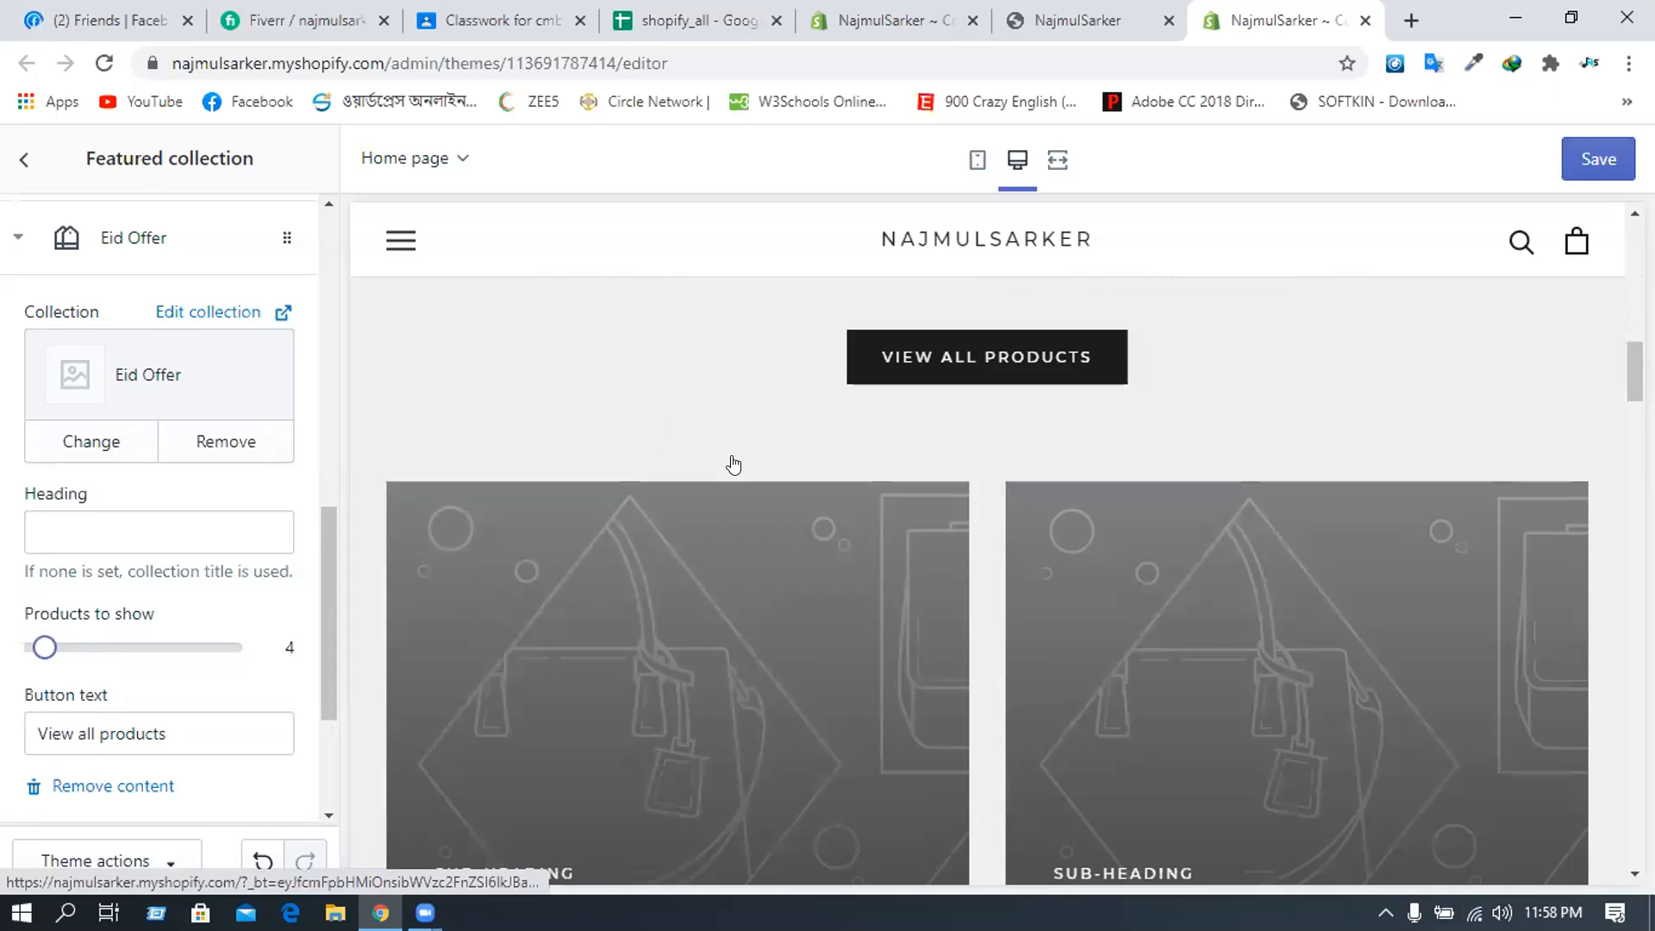
pyautogui.scroll(-4, 737, 455)
pyautogui.scroll(4, 734, 465)
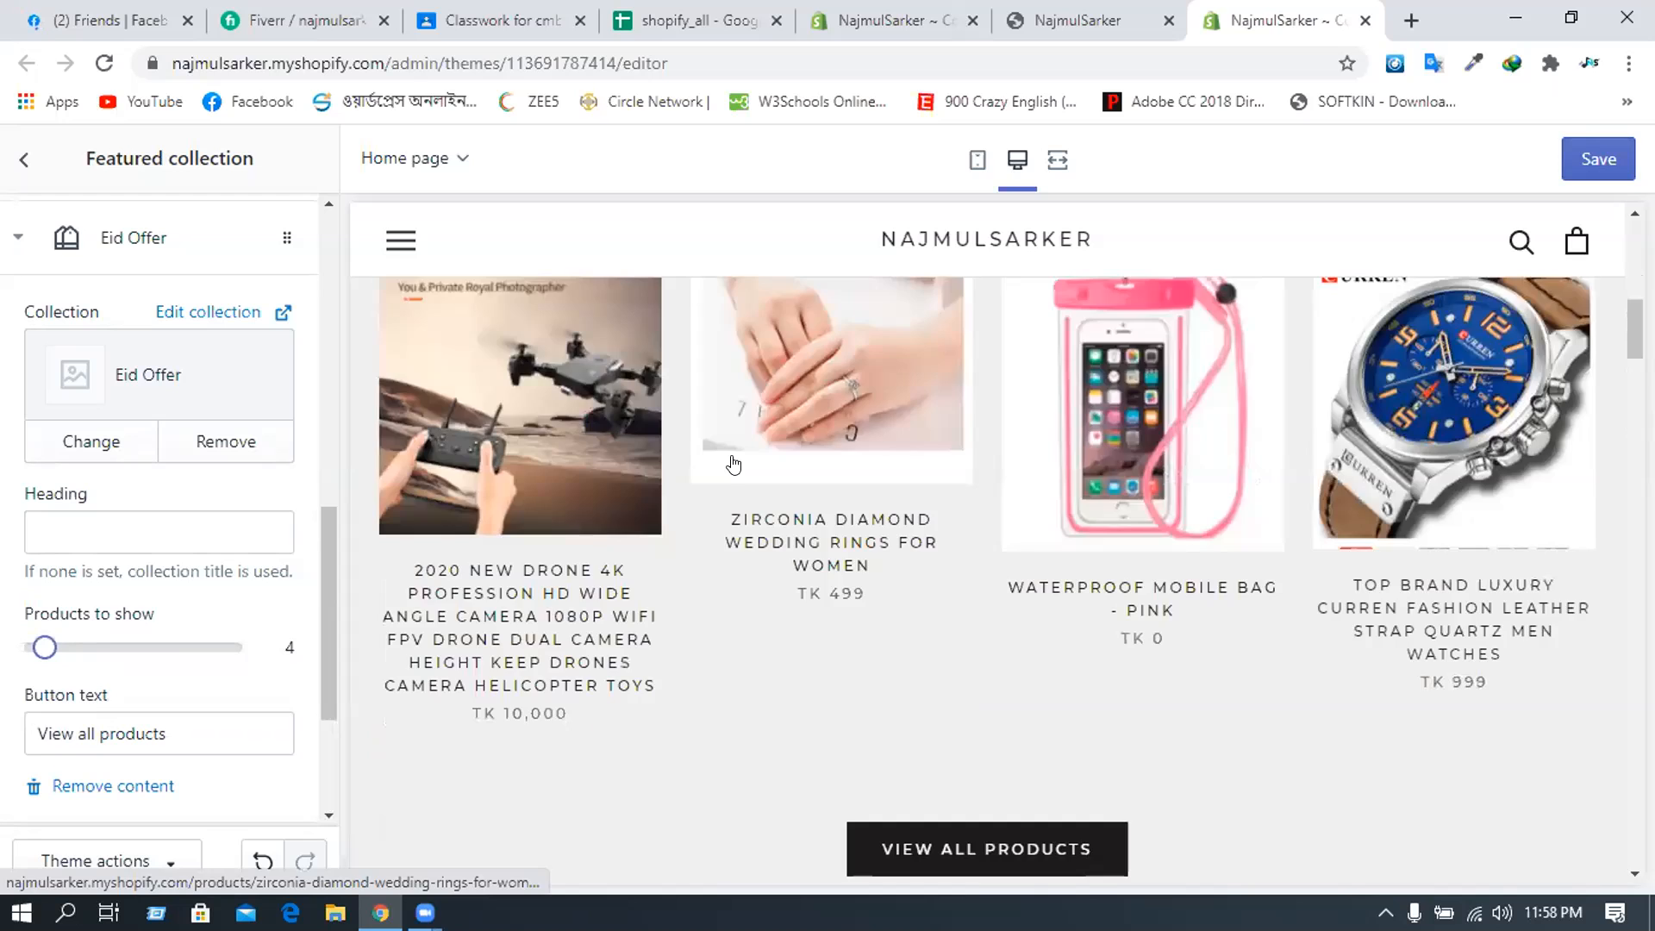
pyautogui.scroll(3, 733, 466)
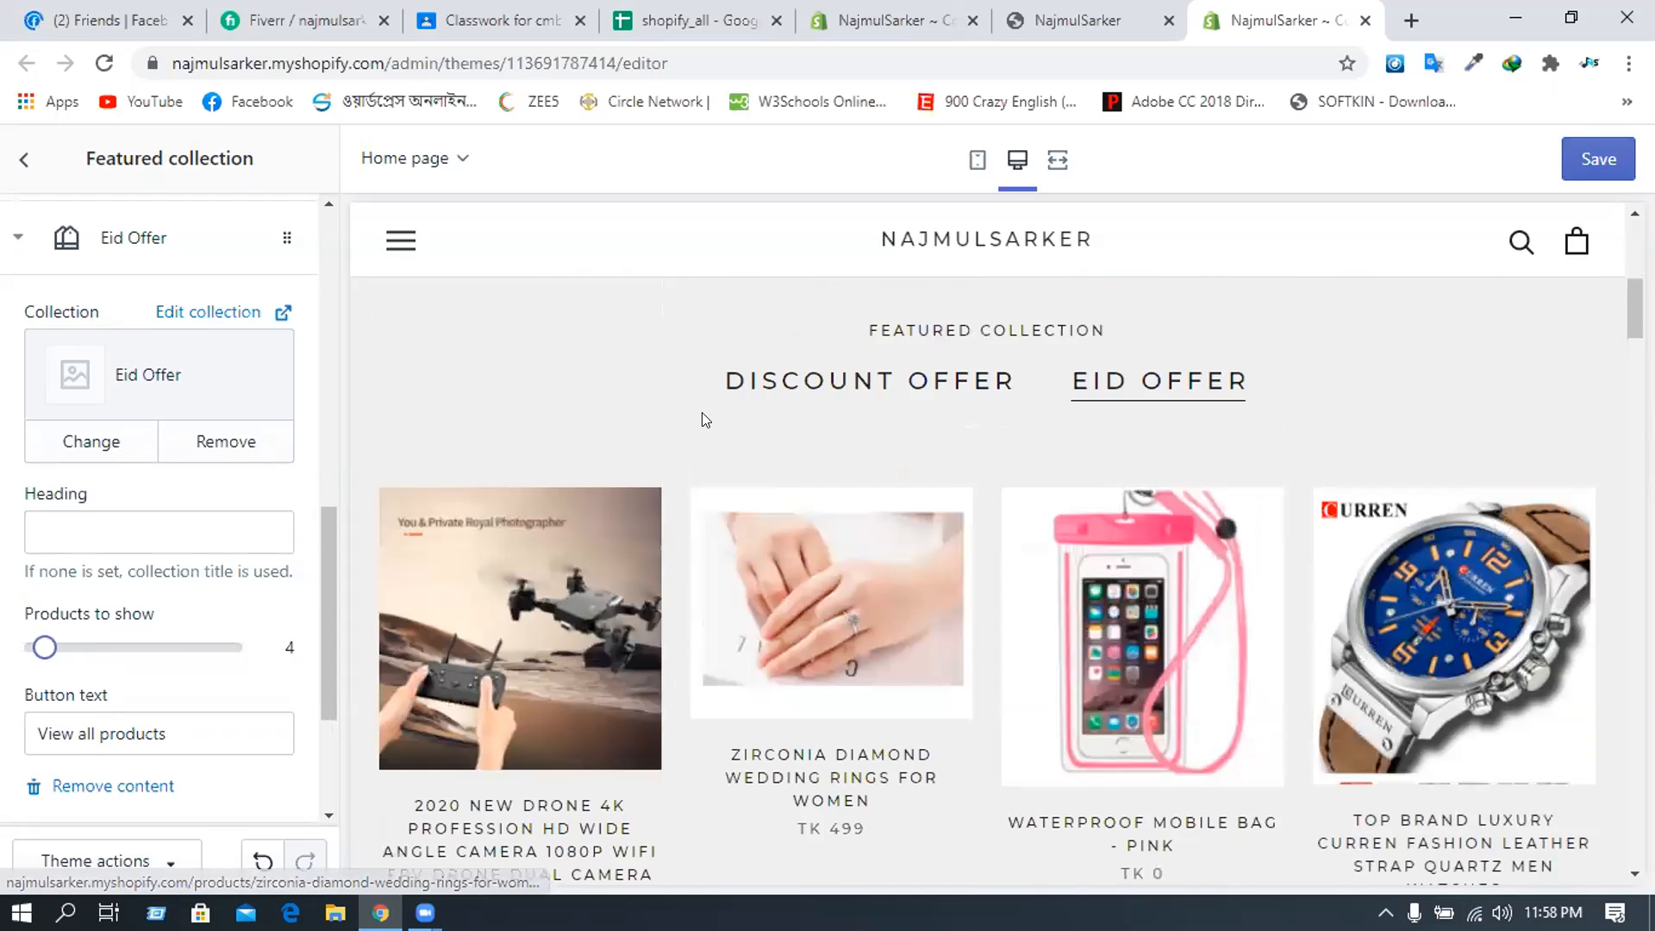
pyautogui.click(921, 383)
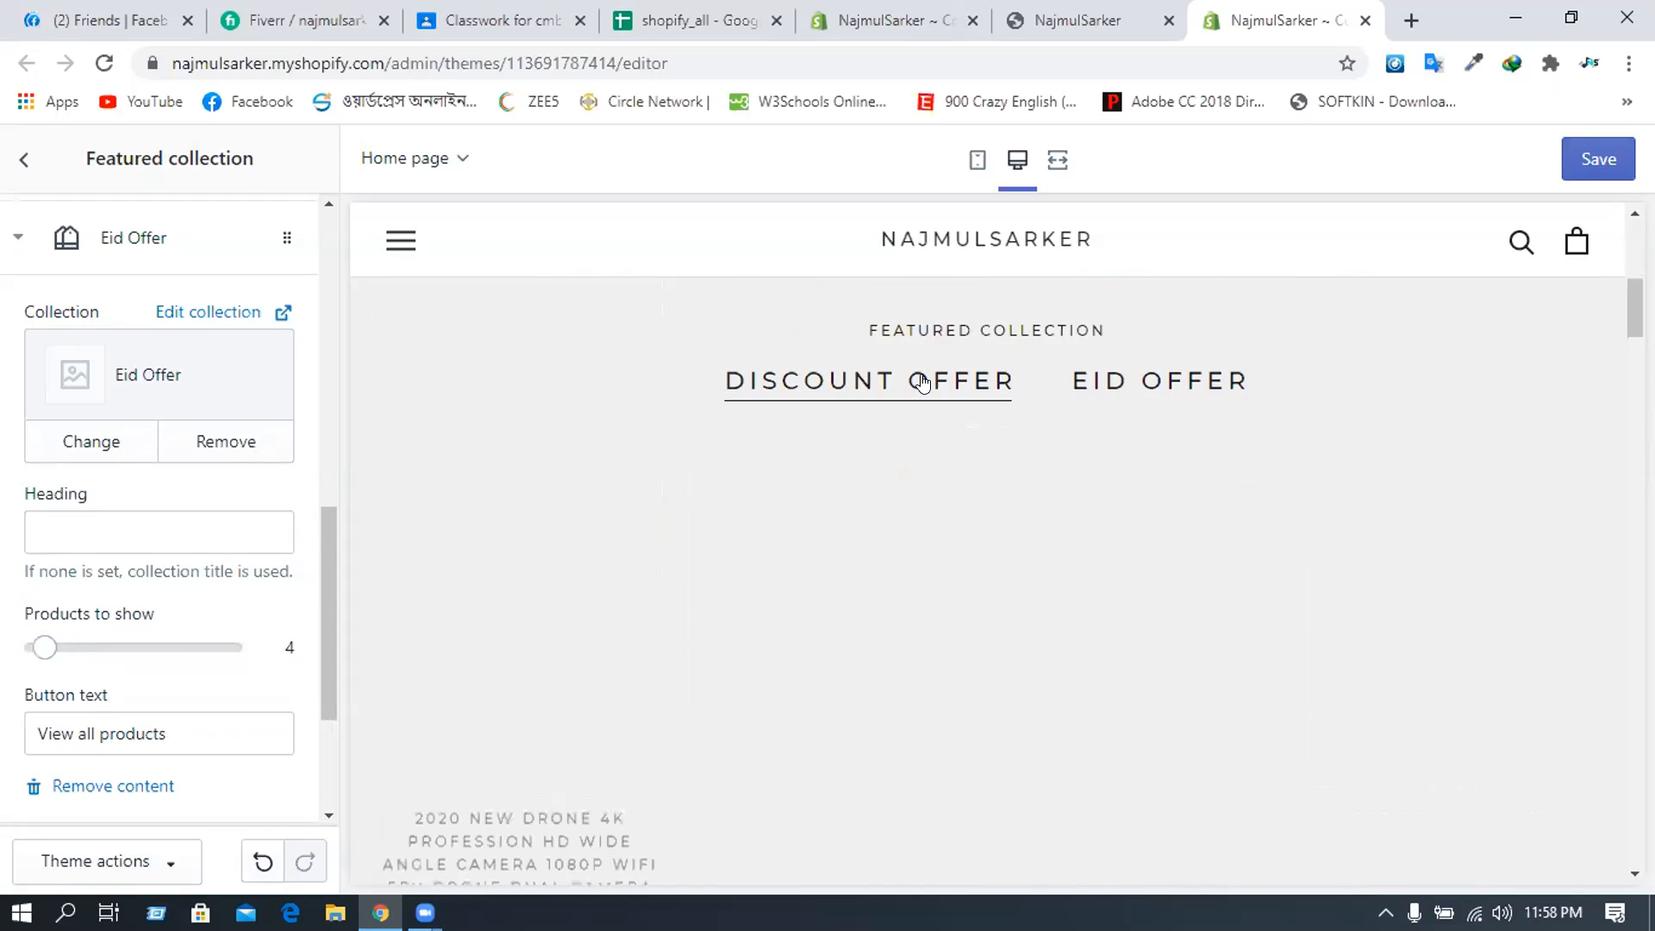
pyautogui.scroll(1, 1071, 425)
pyautogui.scroll(1, 1137, 510)
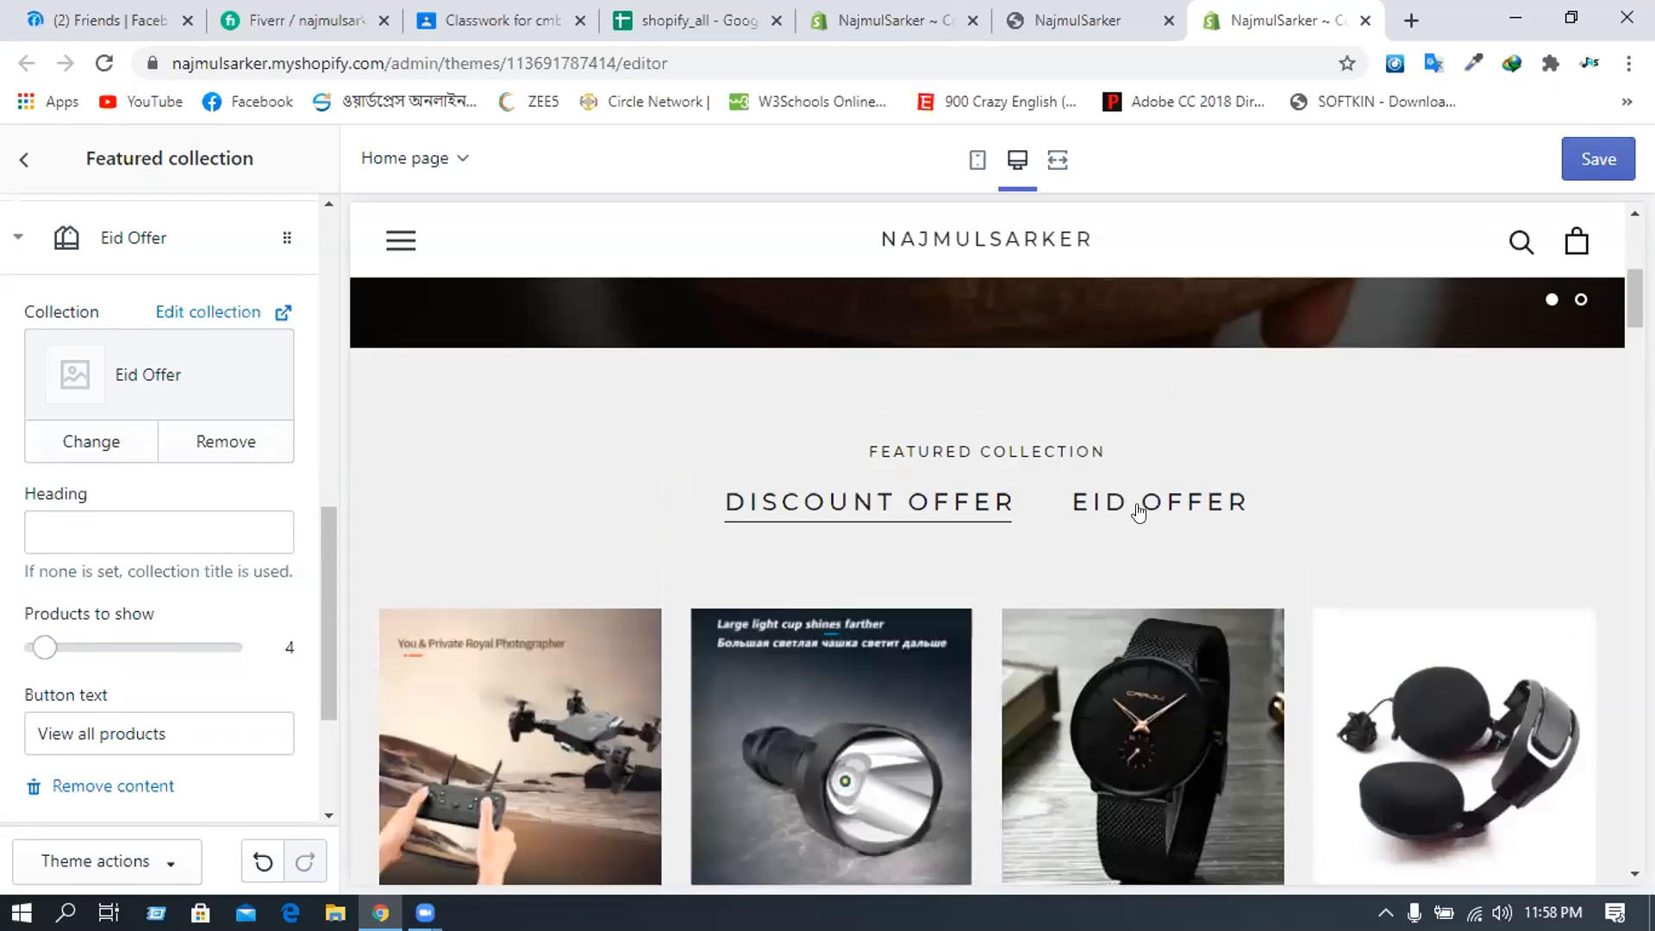
pyautogui.click(1138, 509)
pyautogui.scroll(-2, 1147, 466)
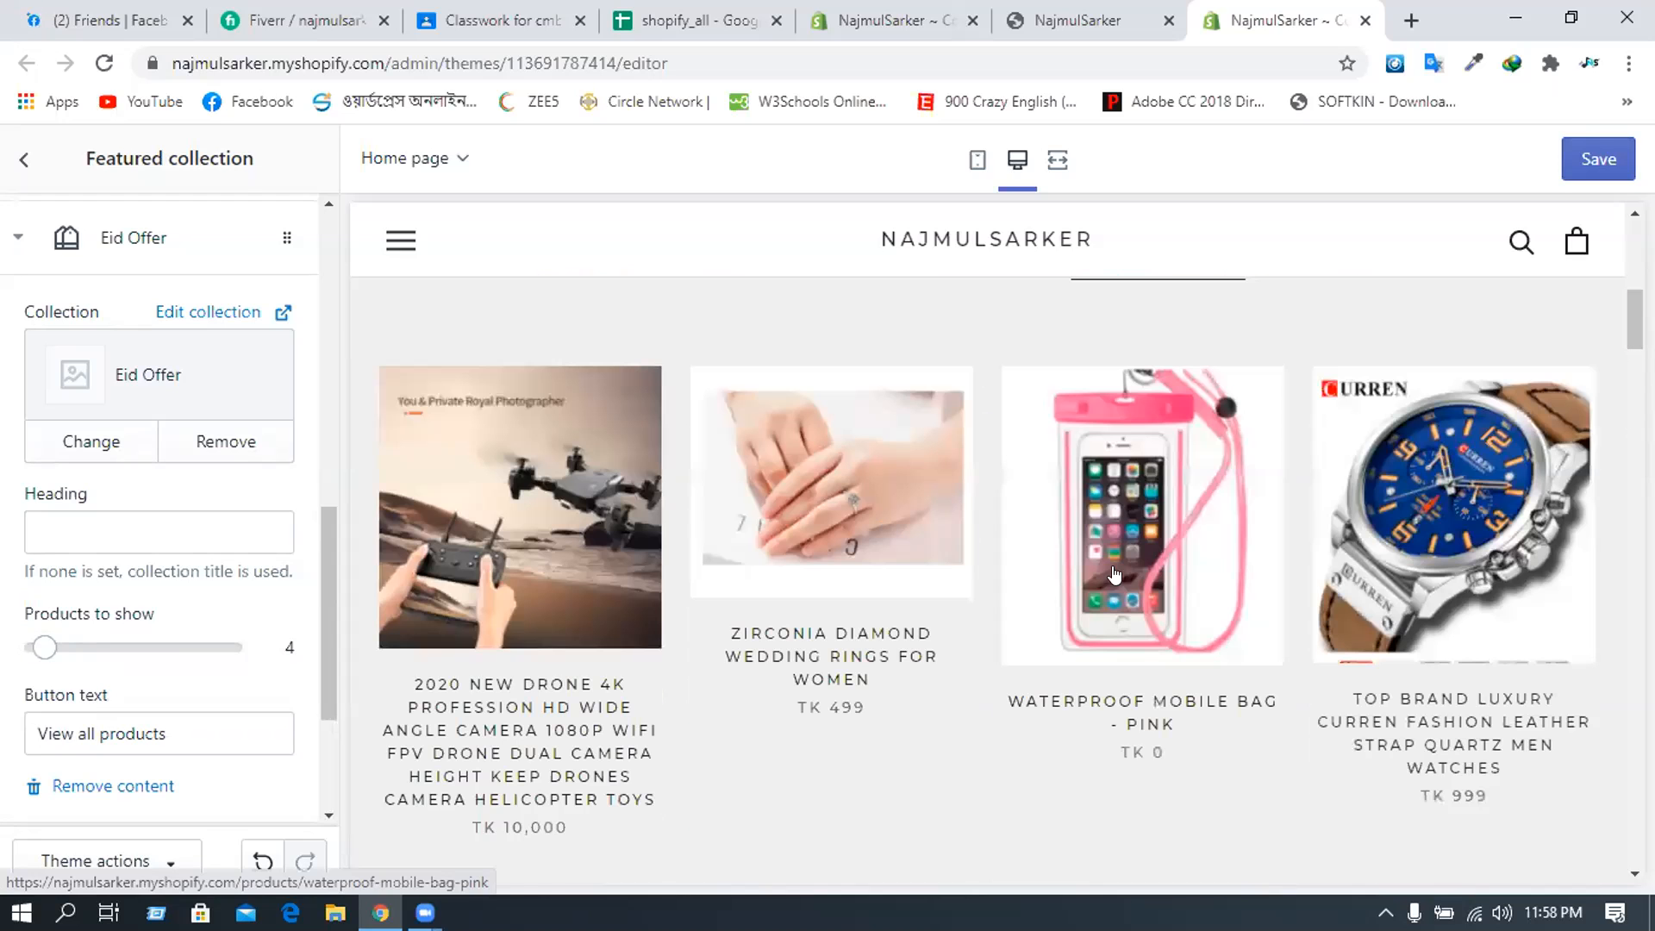
pyautogui.scroll(-3, 932, 393)
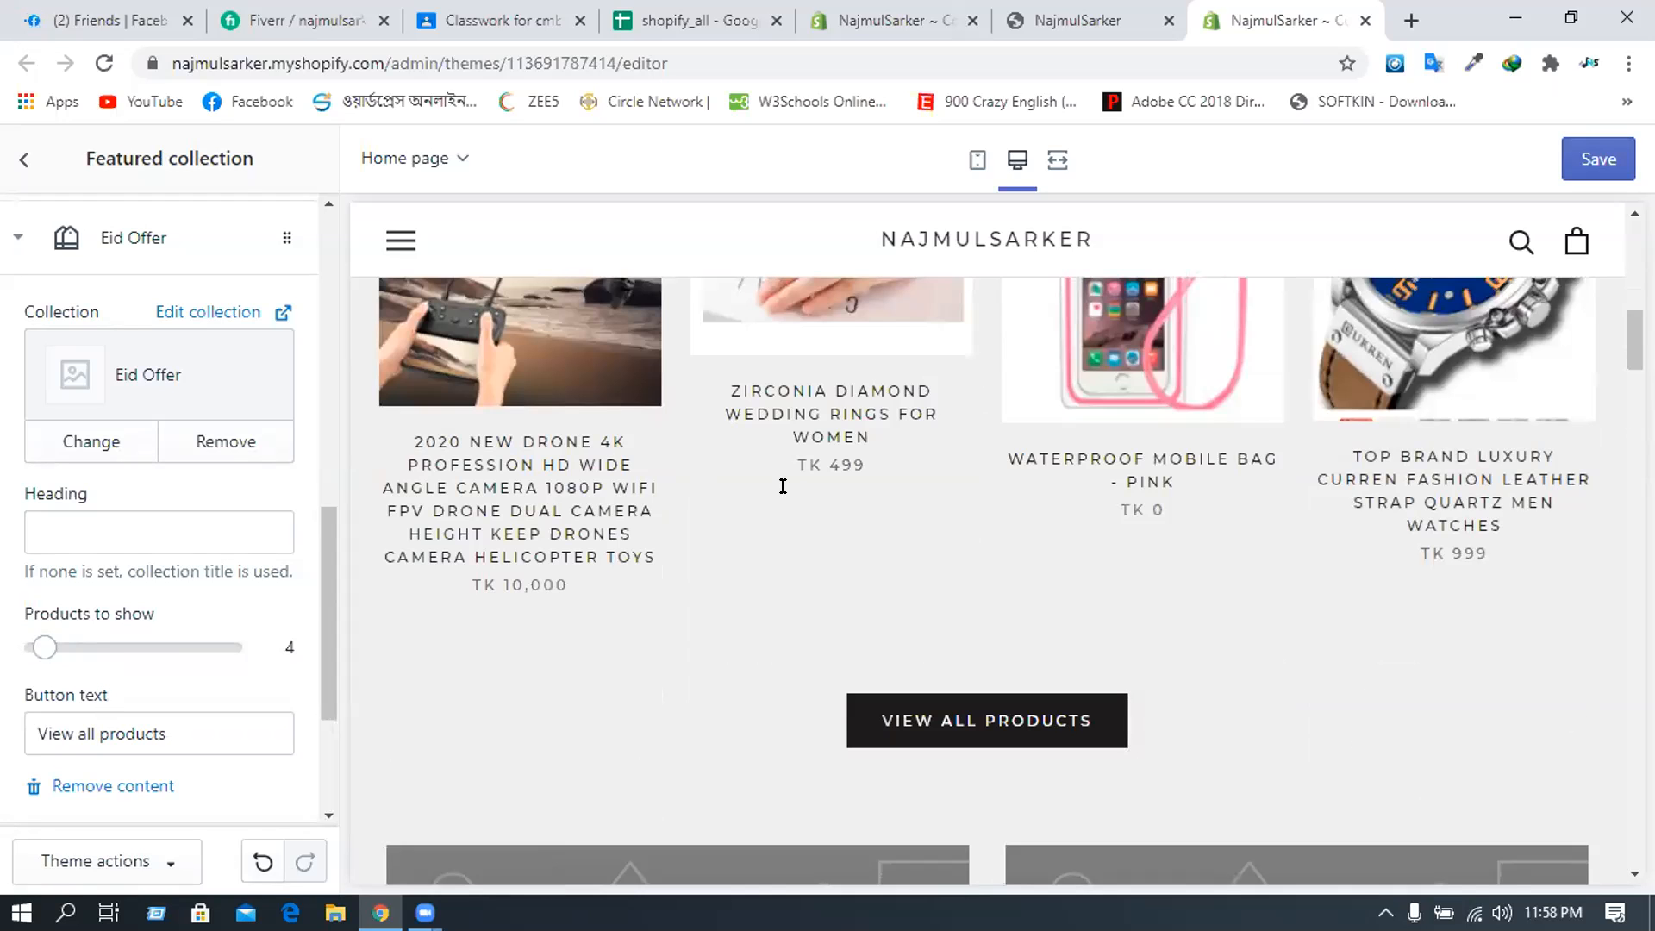
pyautogui.scroll(6, 783, 486)
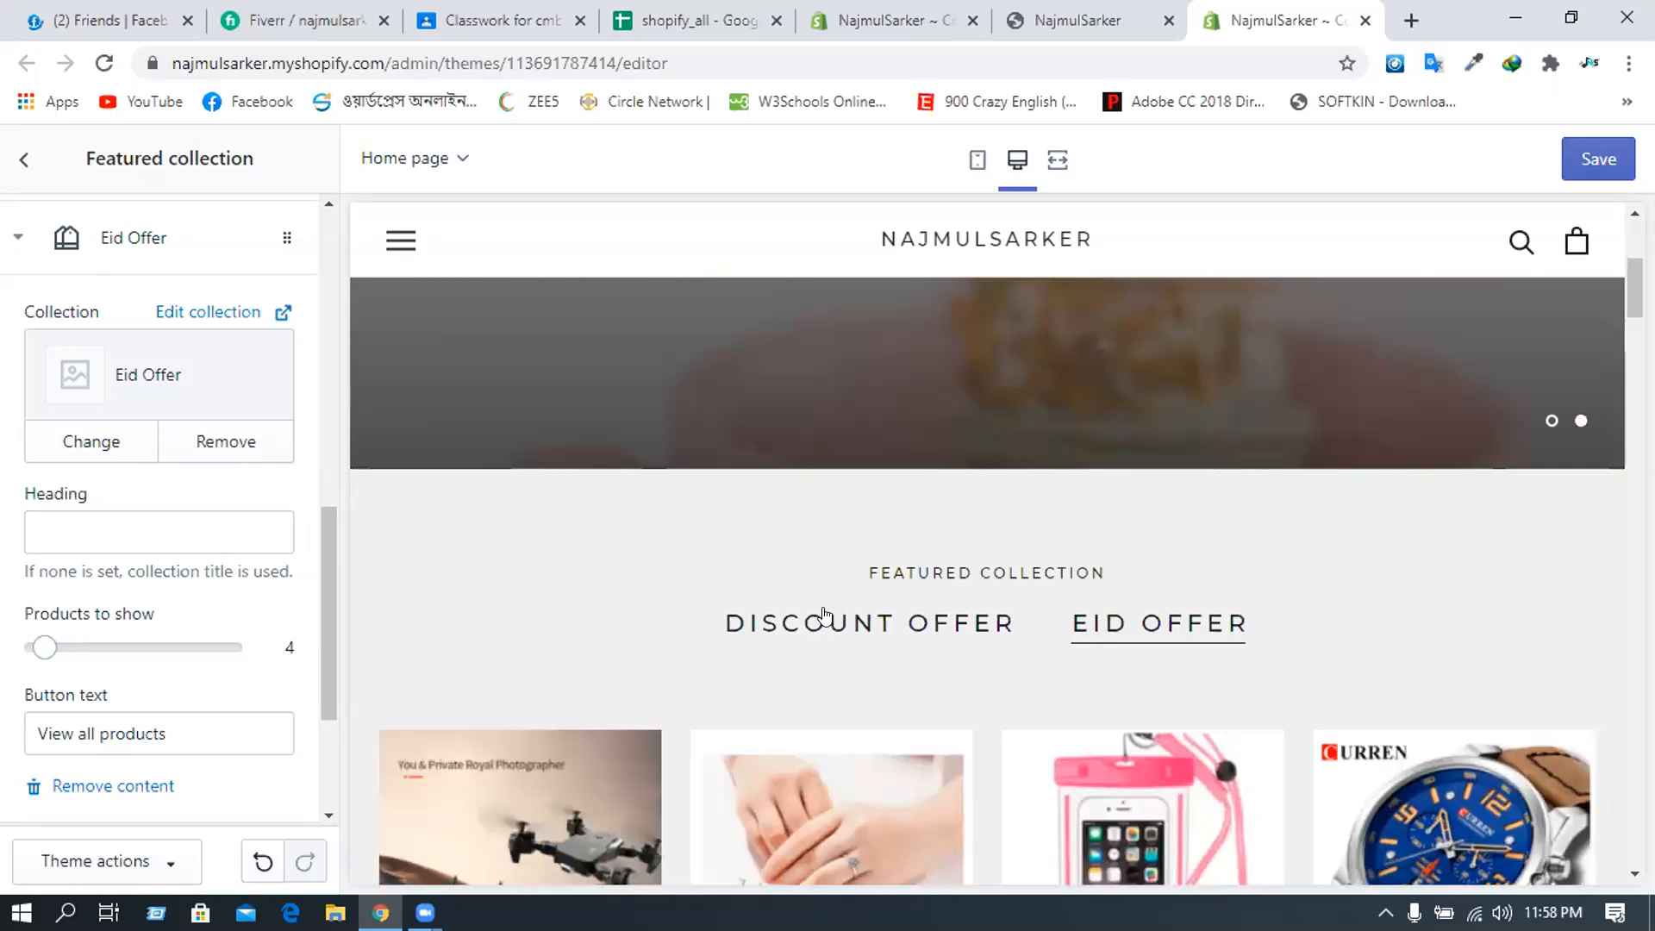
pyautogui.scroll(-3, 675, 591)
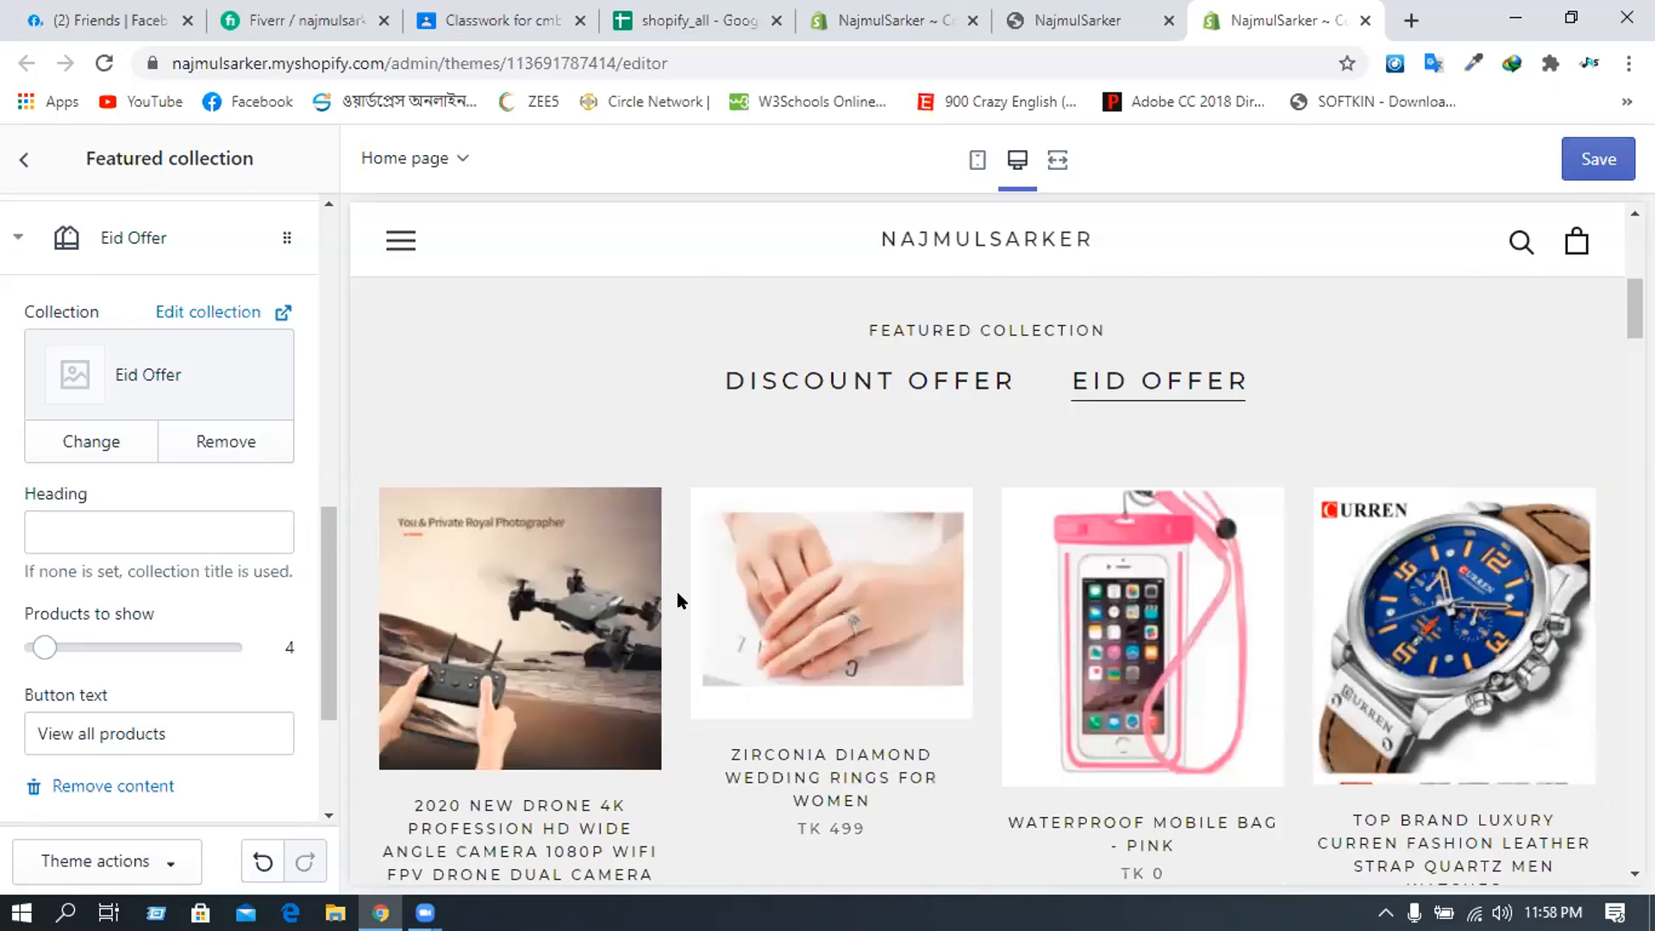
pyautogui.scroll(-4, 672, 592)
pyautogui.scroll(10, 712, 558)
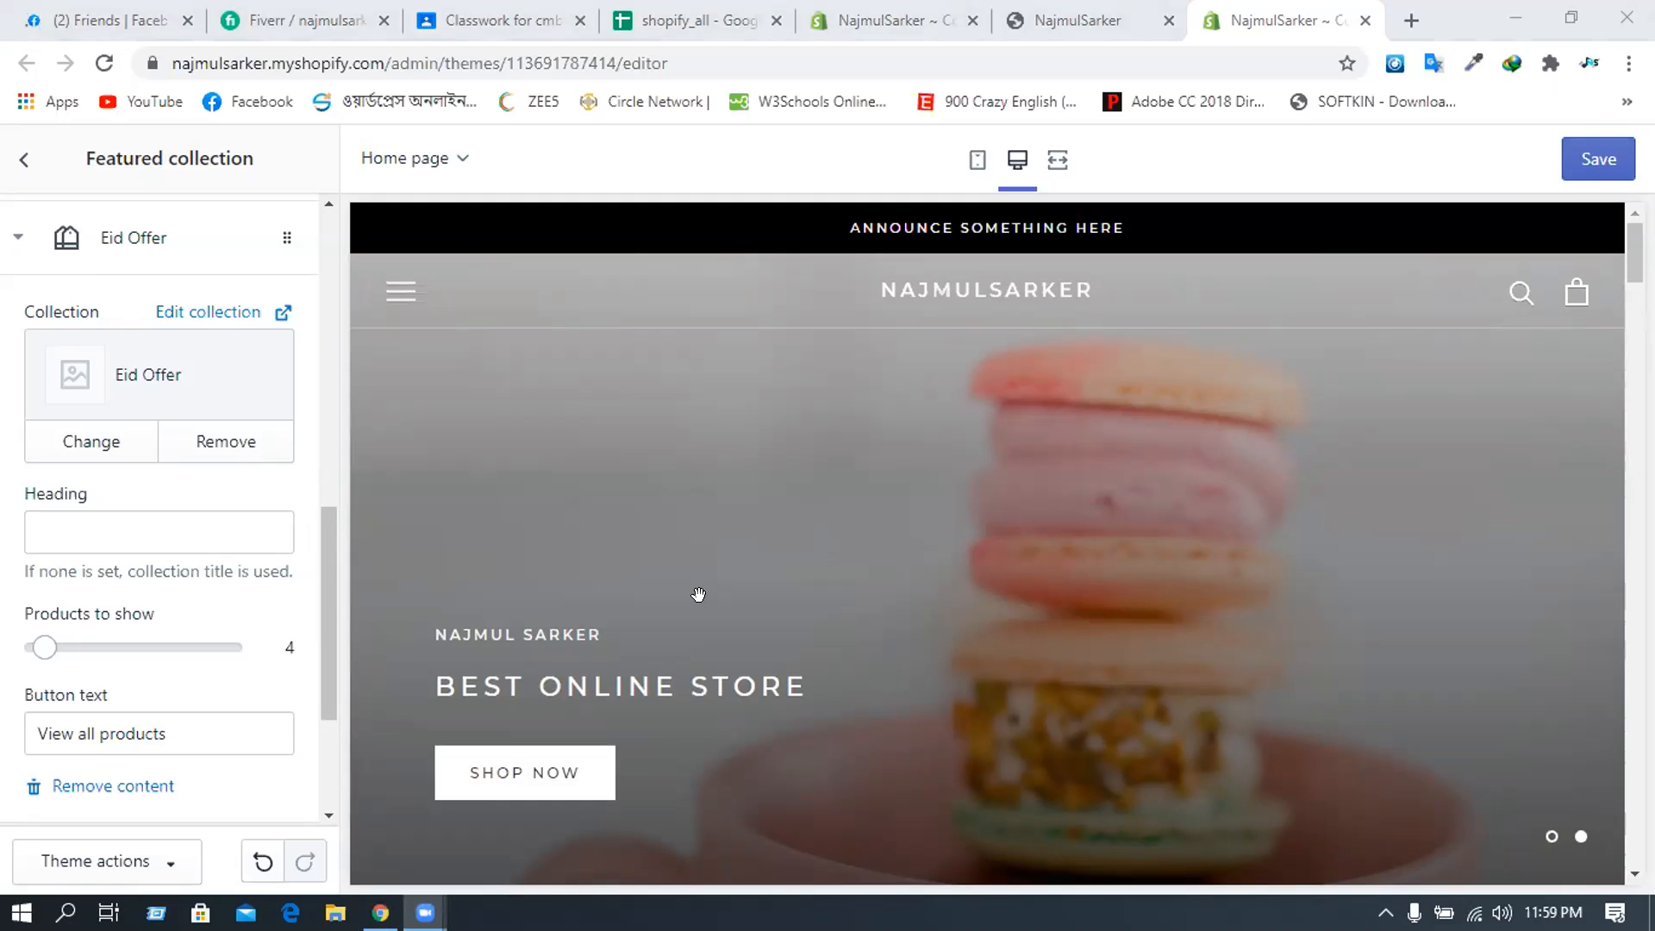
# - Go back from the section settings to the home page sections list
pyautogui.scroll(-1, 699, 595)
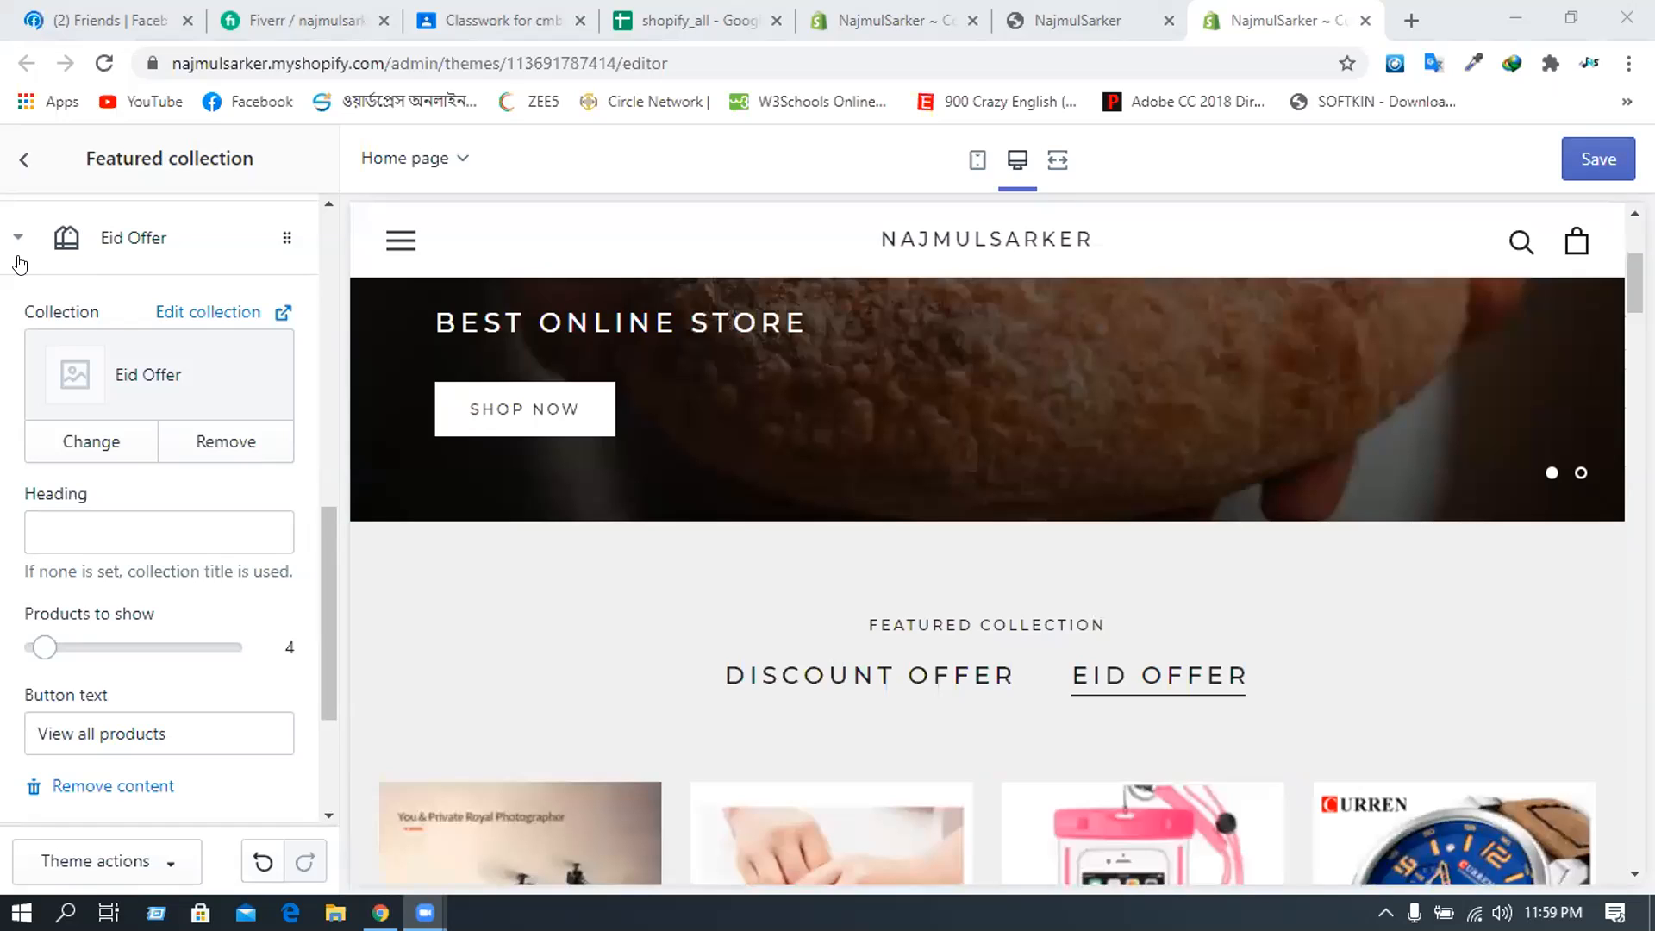
pyautogui.click(28, 156)
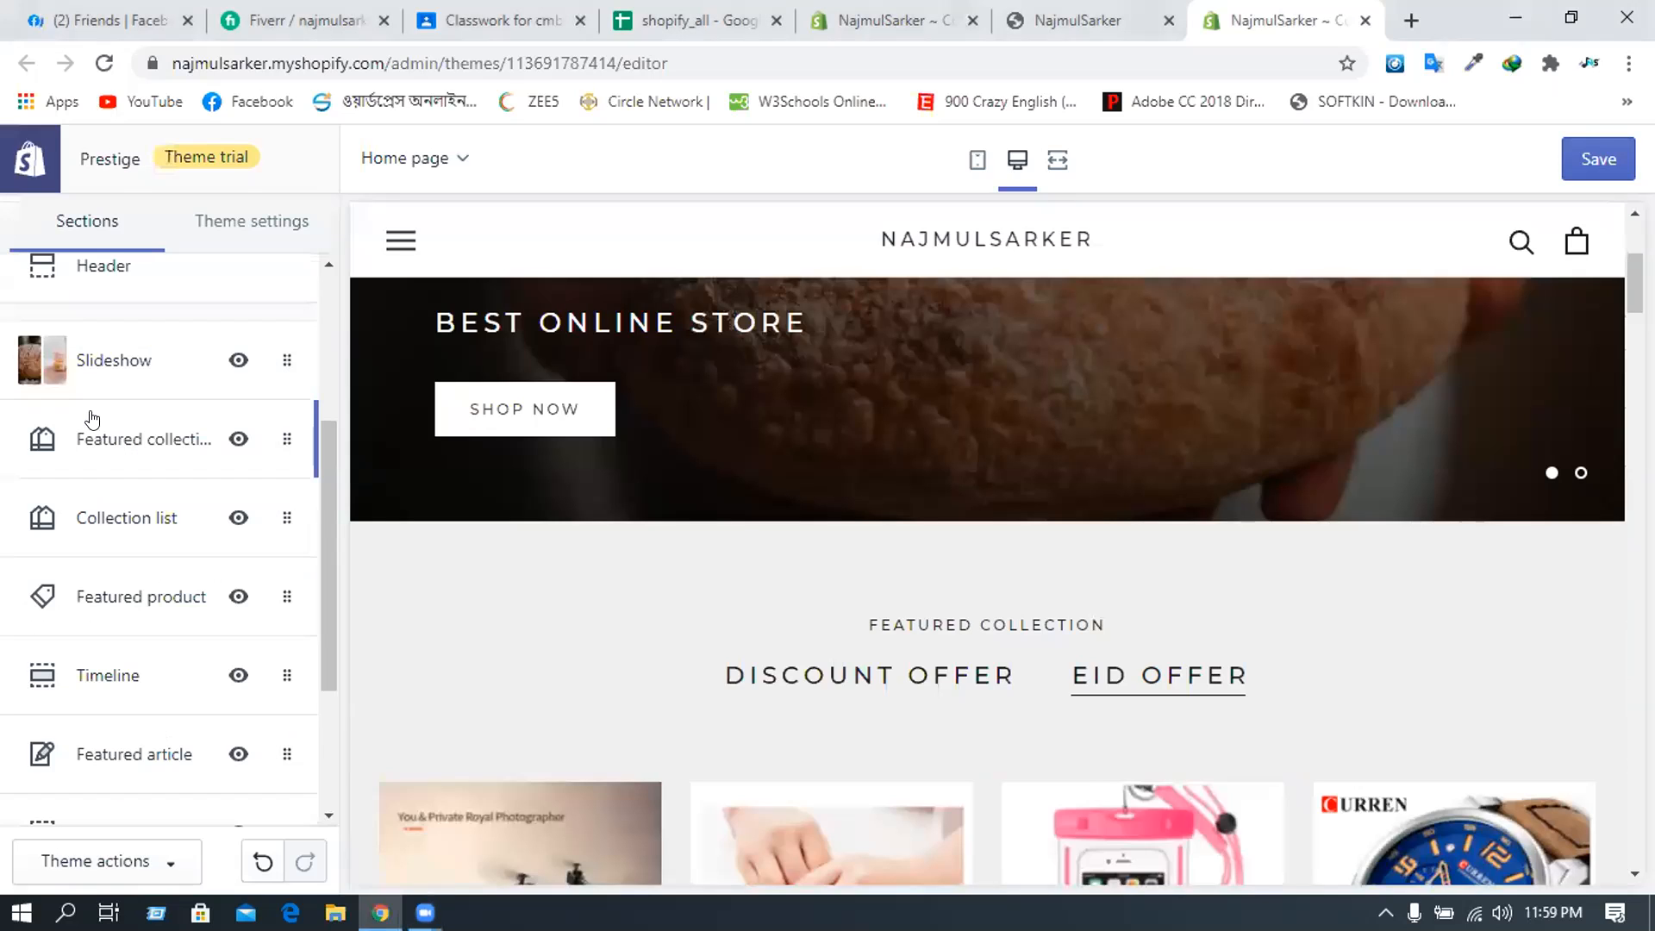
pyautogui.scroll(3, 93, 419)
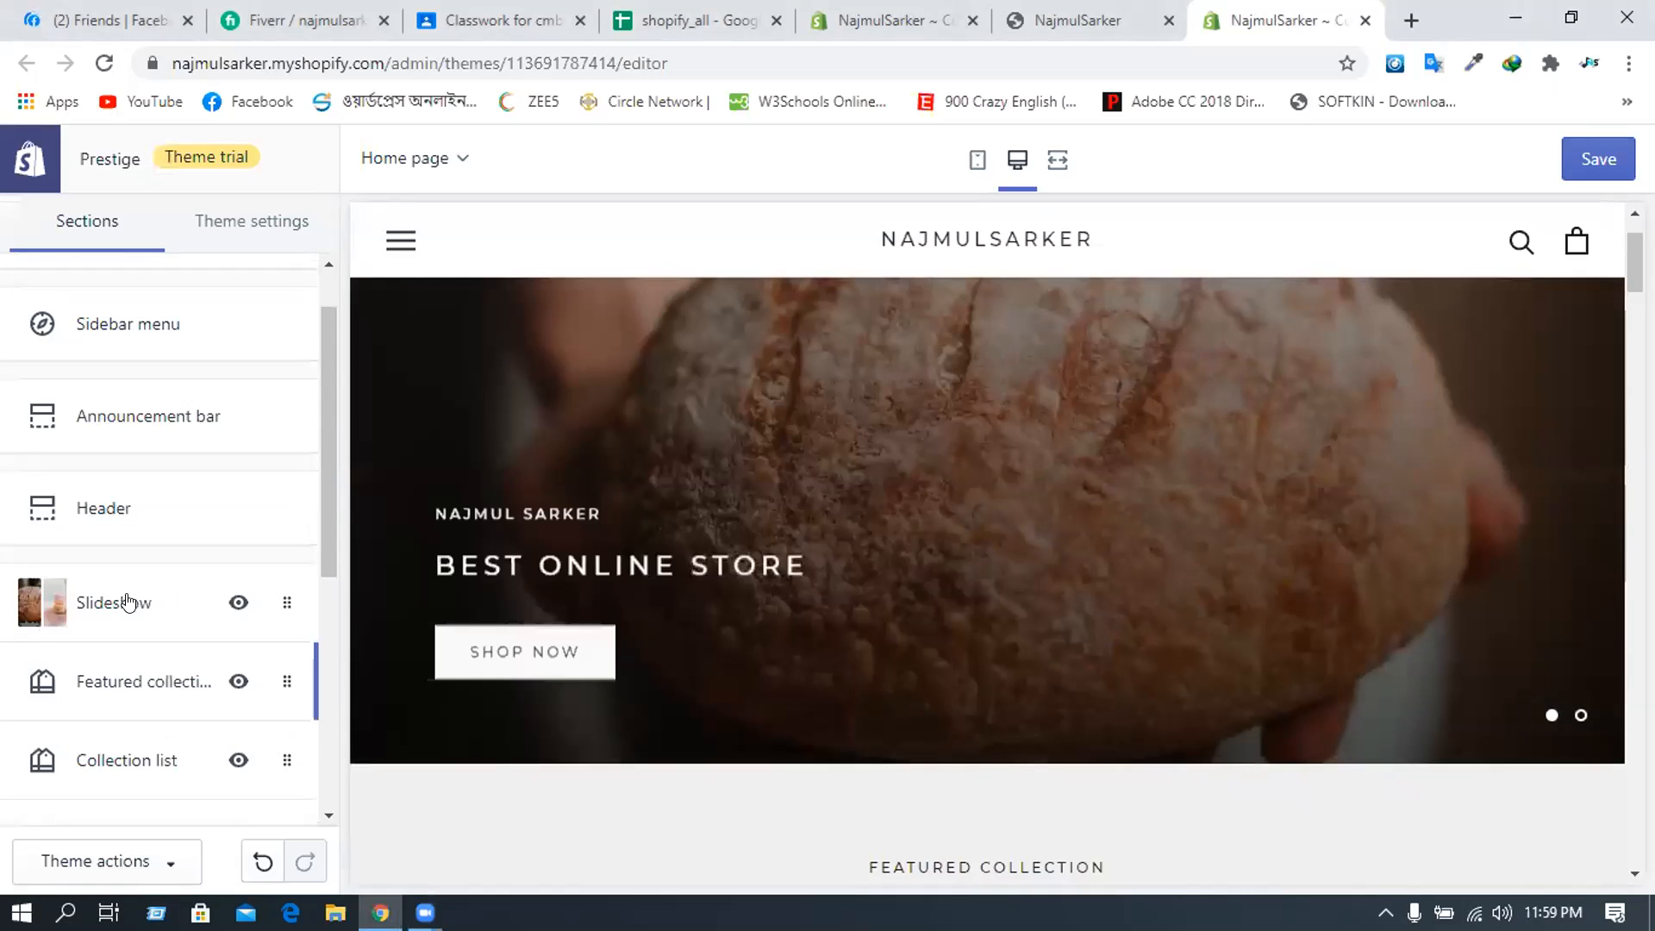
pyautogui.scroll(-4, 129, 595)
pyautogui.scroll(1, 137, 556)
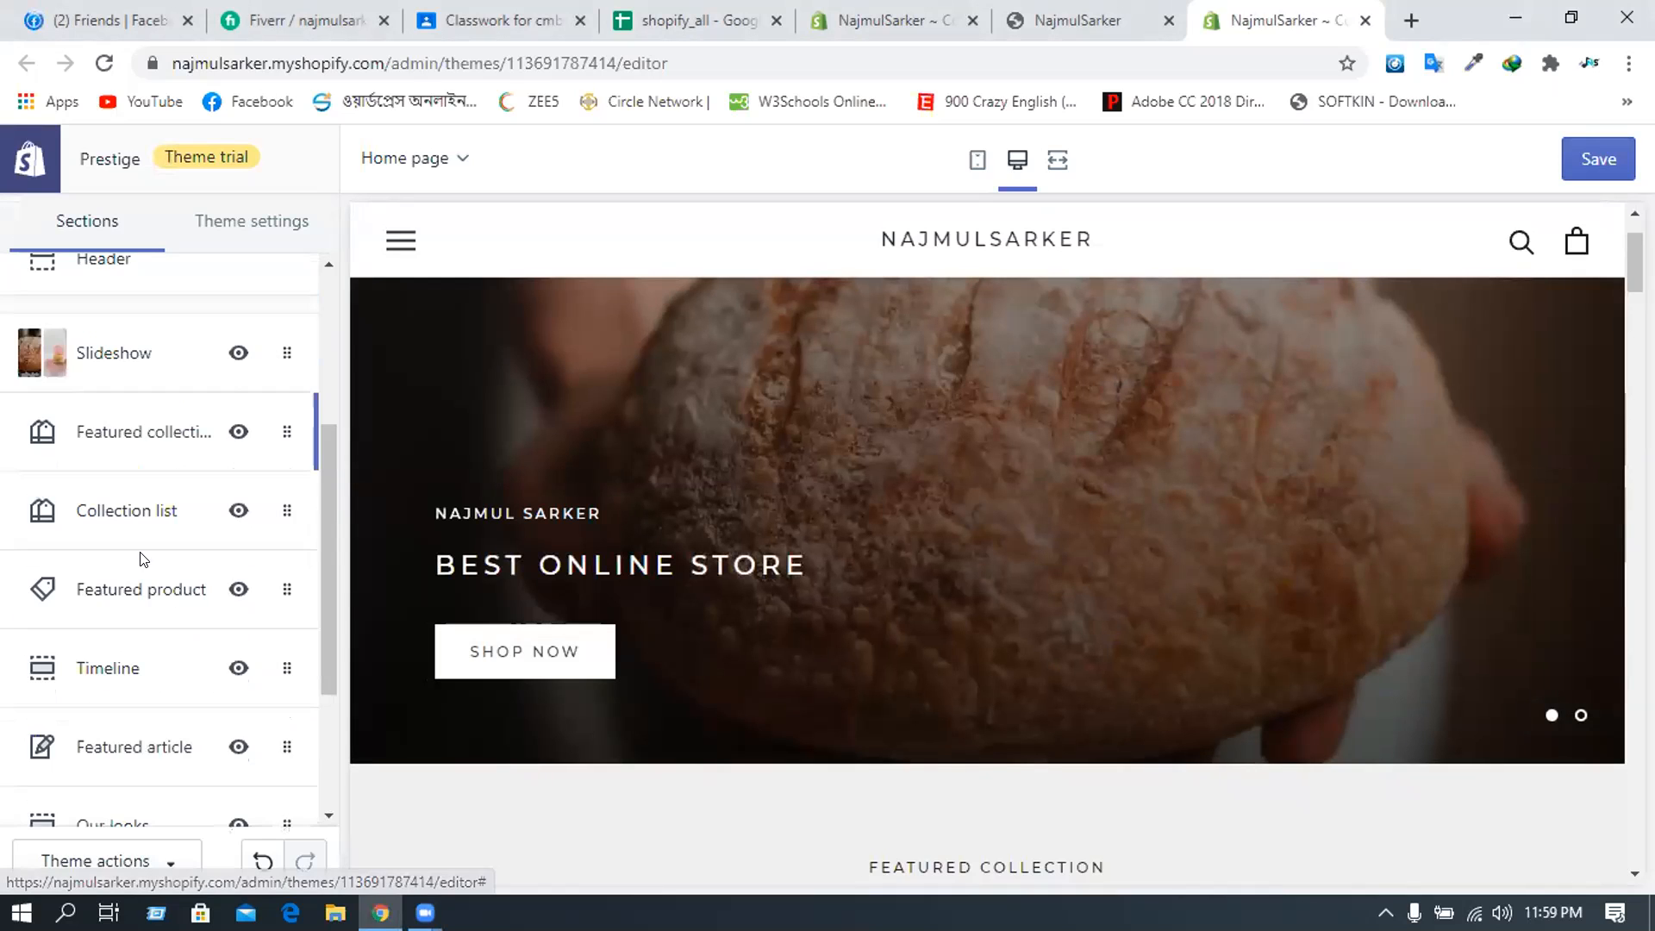
pyautogui.scroll(-3, 109, 697)
# - Add a new Featured collections section to the home page
pyautogui.click(106, 671)
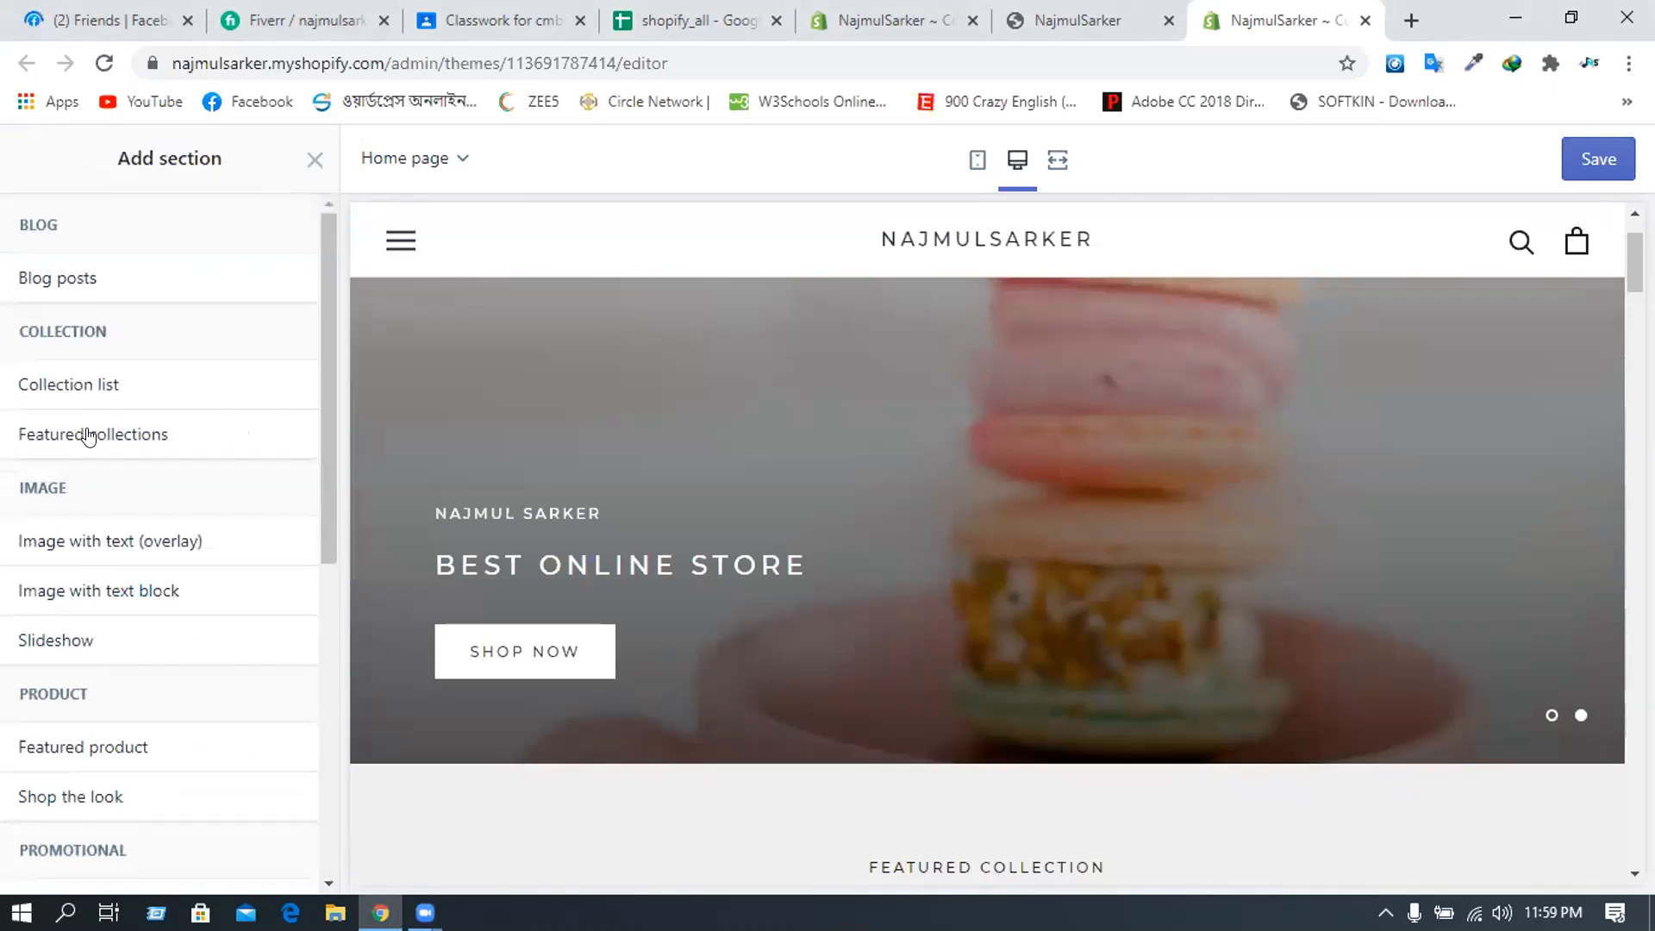
pyautogui.moveTo(236, 434)
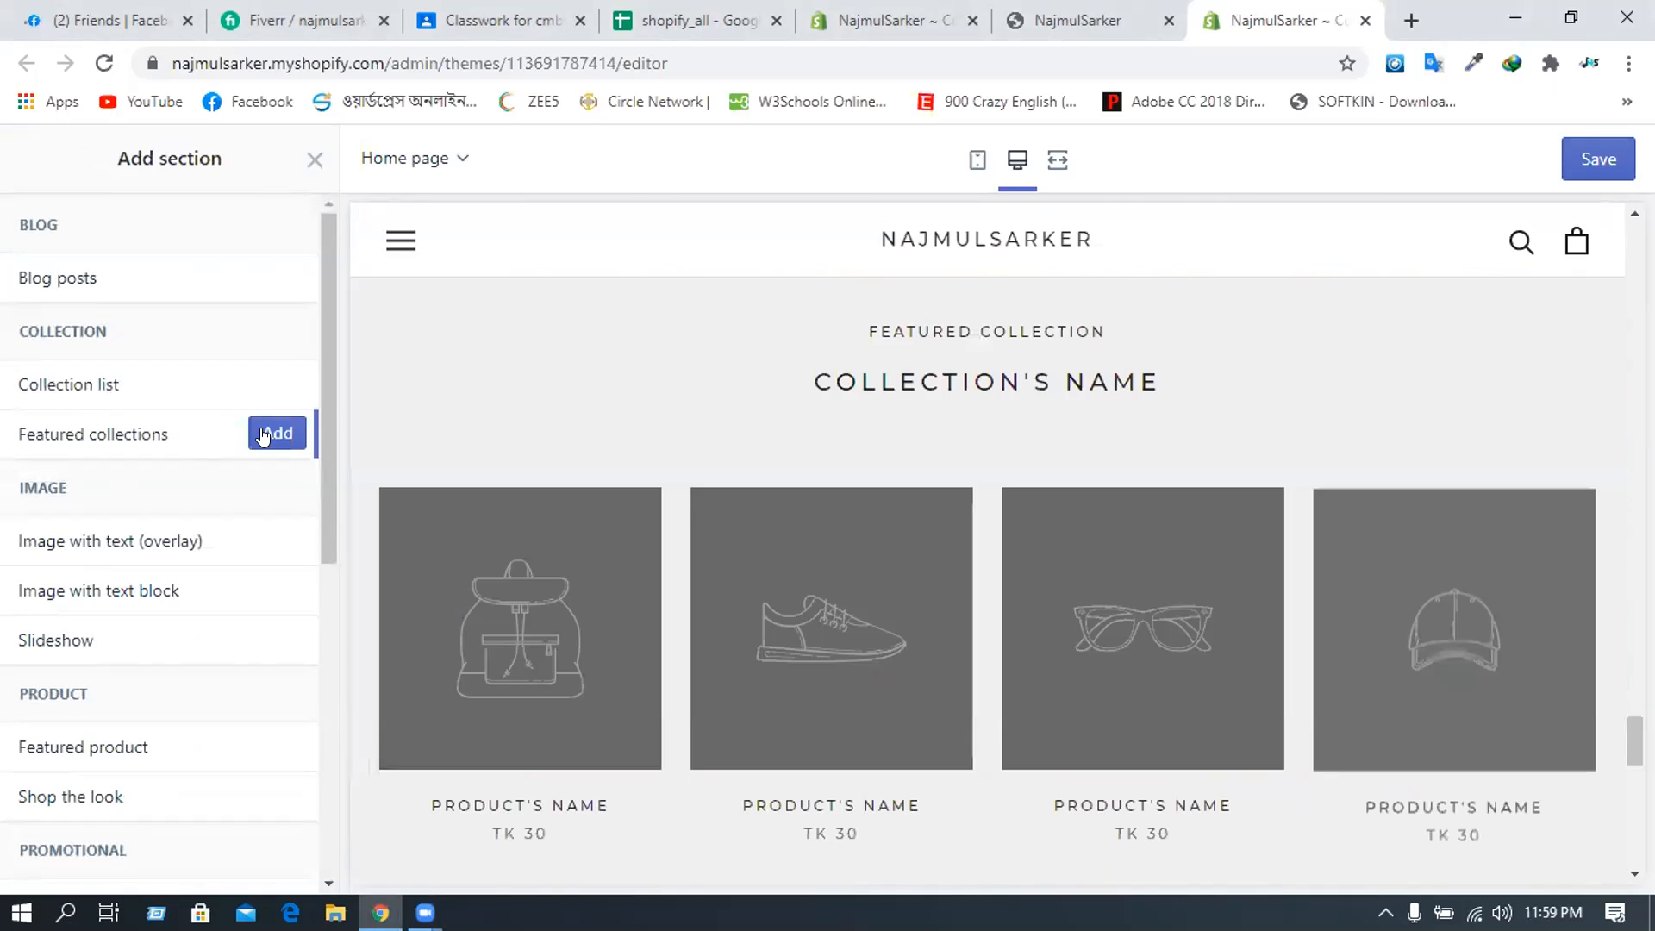
pyautogui.click(263, 433)
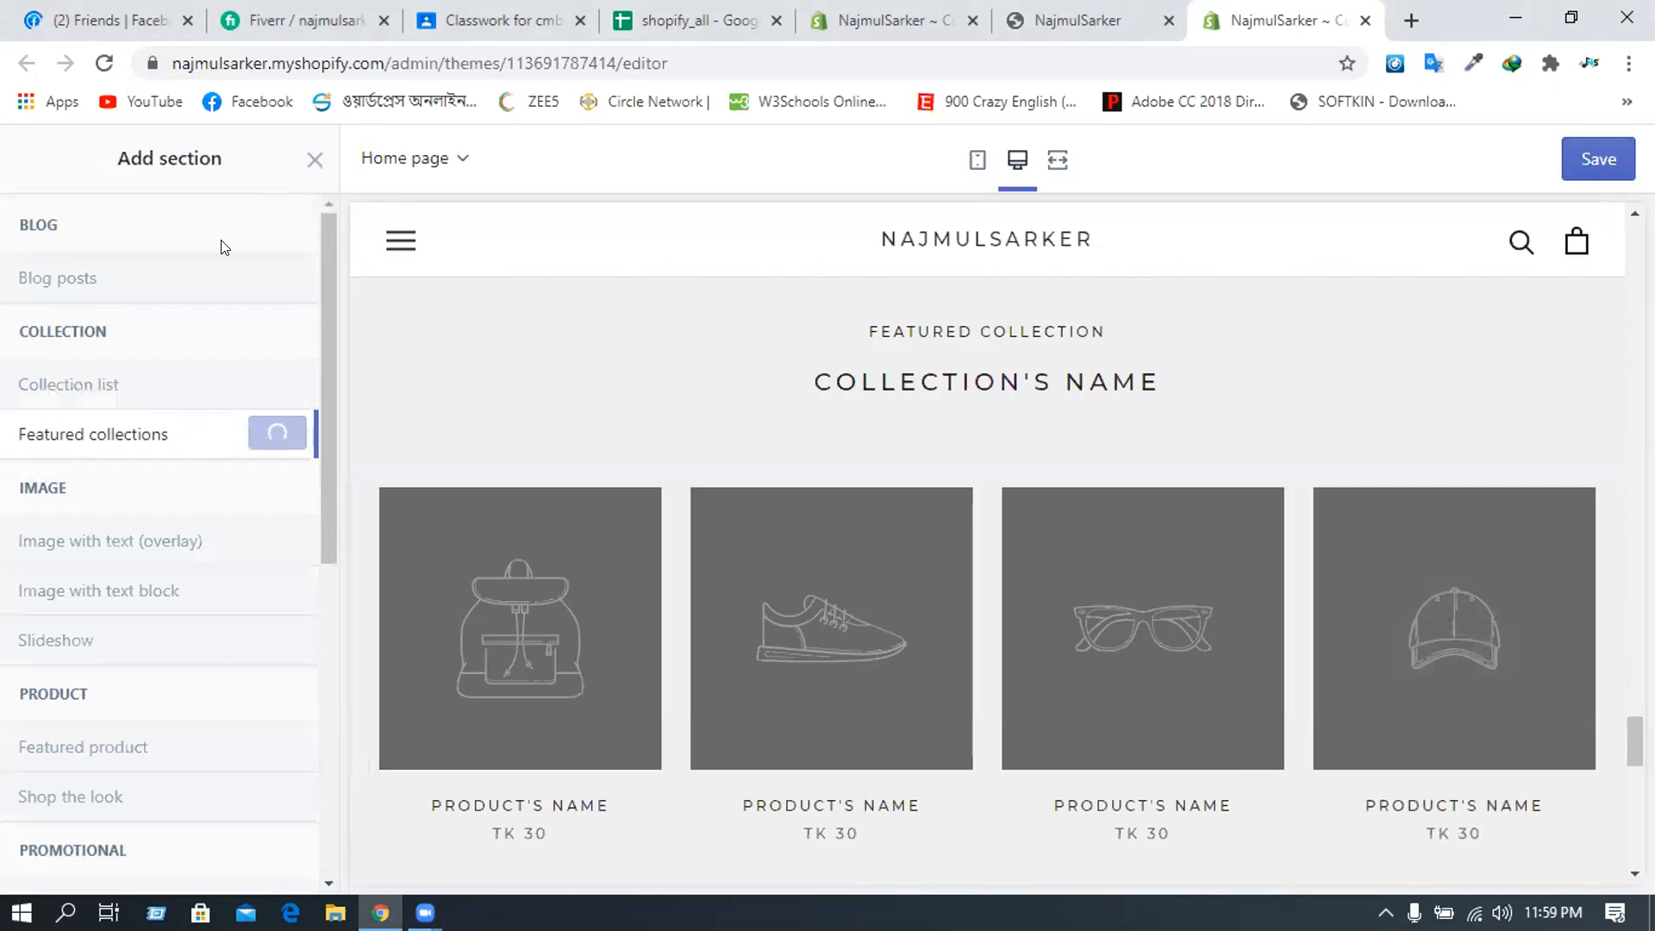
pyautogui.click(24, 160)
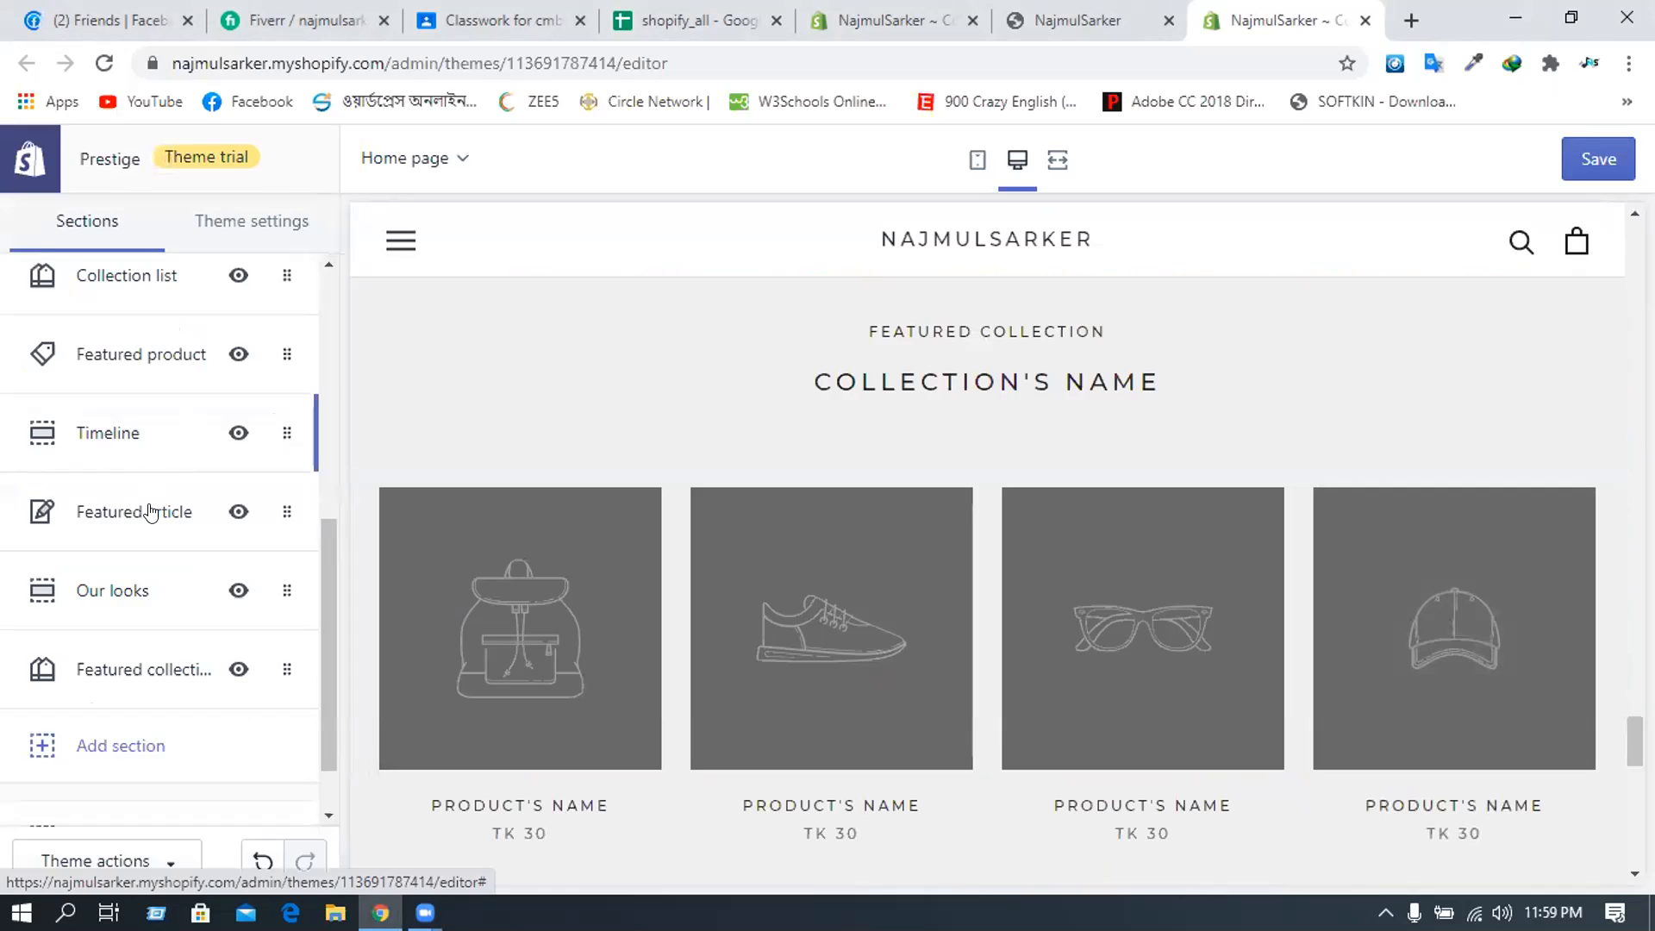
pyautogui.scroll(2, 151, 512)
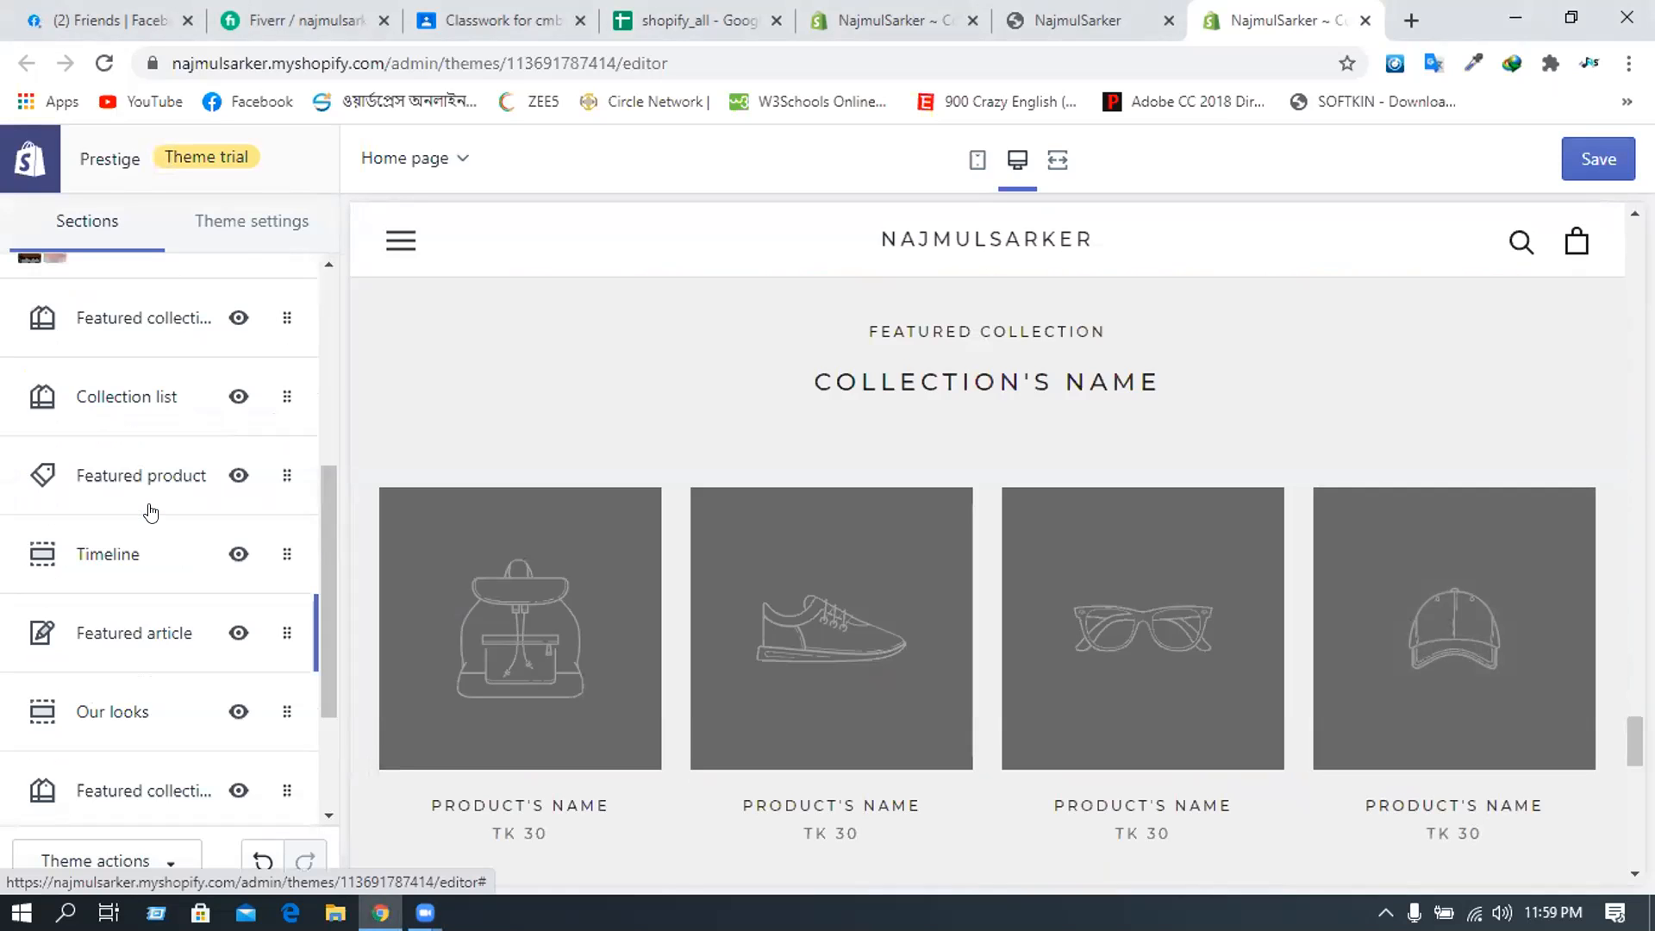
pyautogui.scroll(1, 151, 512)
pyautogui.scroll(1, 151, 512)
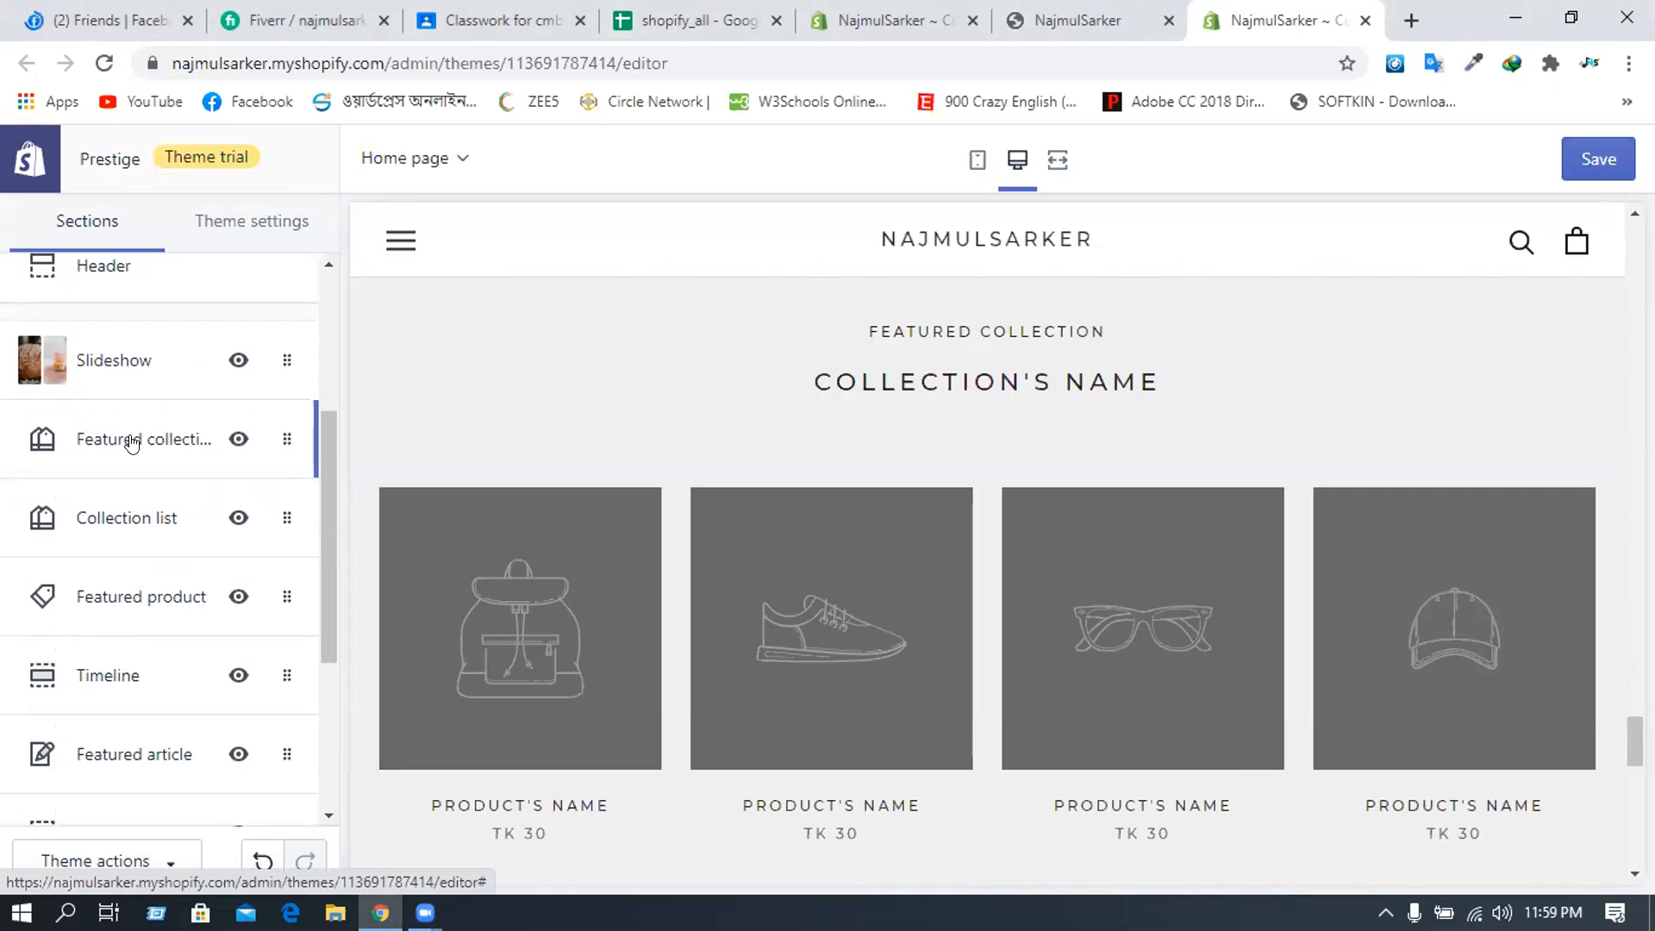
# - Open the Collection list section and link its first block to Discount Offer
pyautogui.click(91, 518)
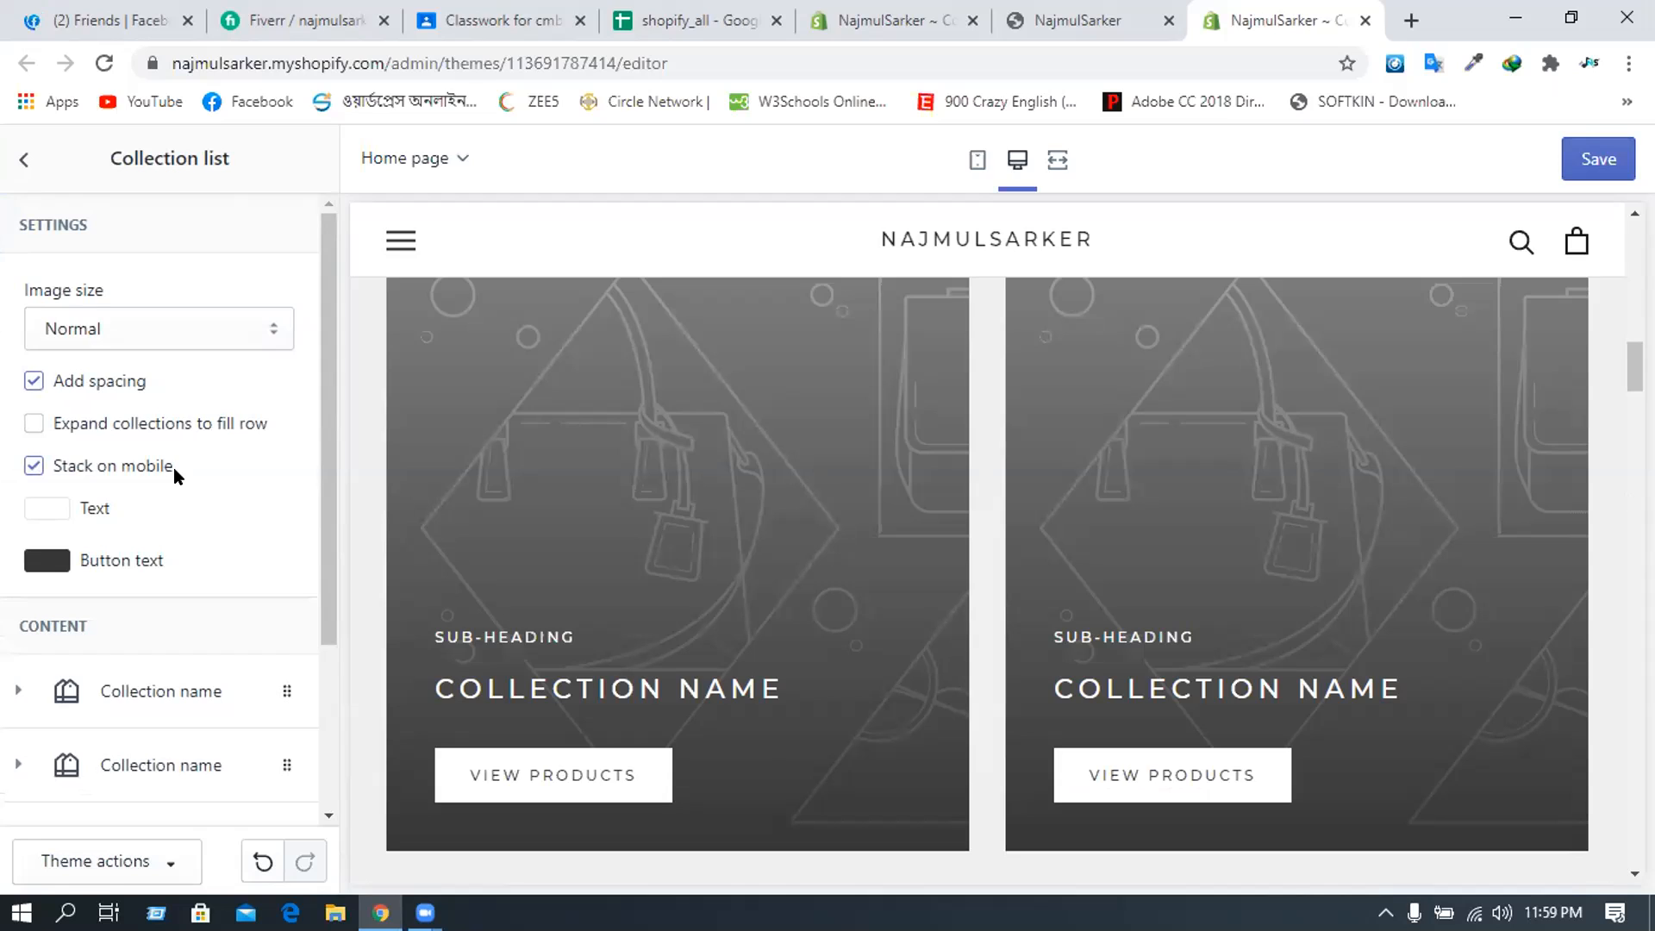
pyautogui.scroll(-1, 154, 454)
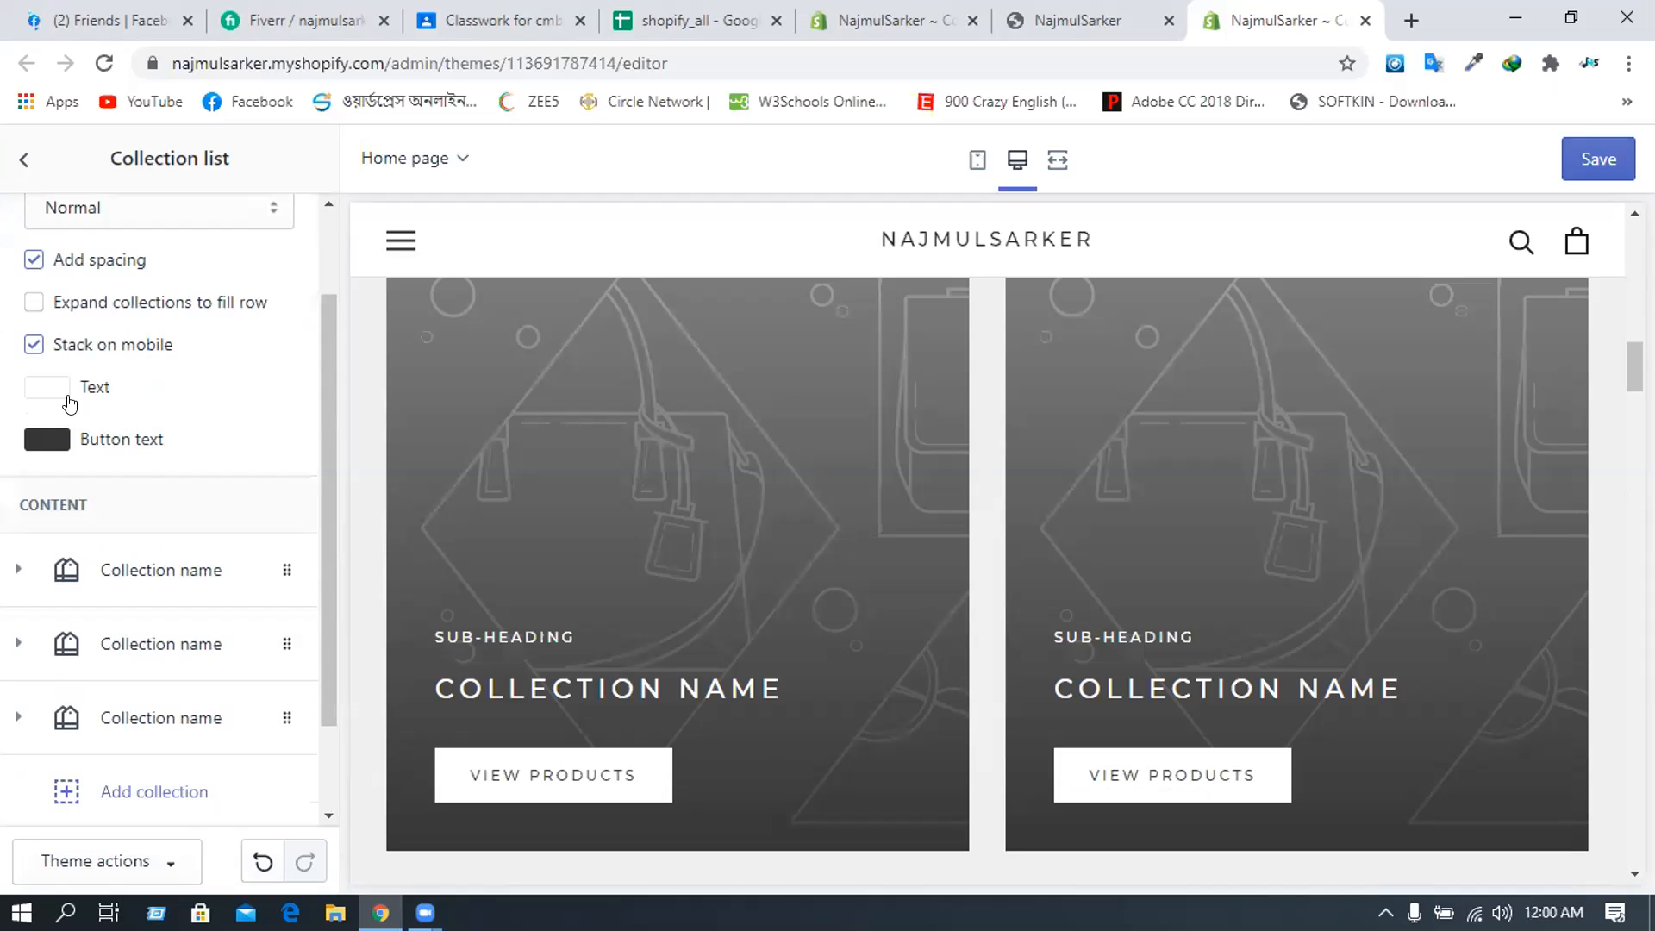
pyautogui.scroll(1, 102, 393)
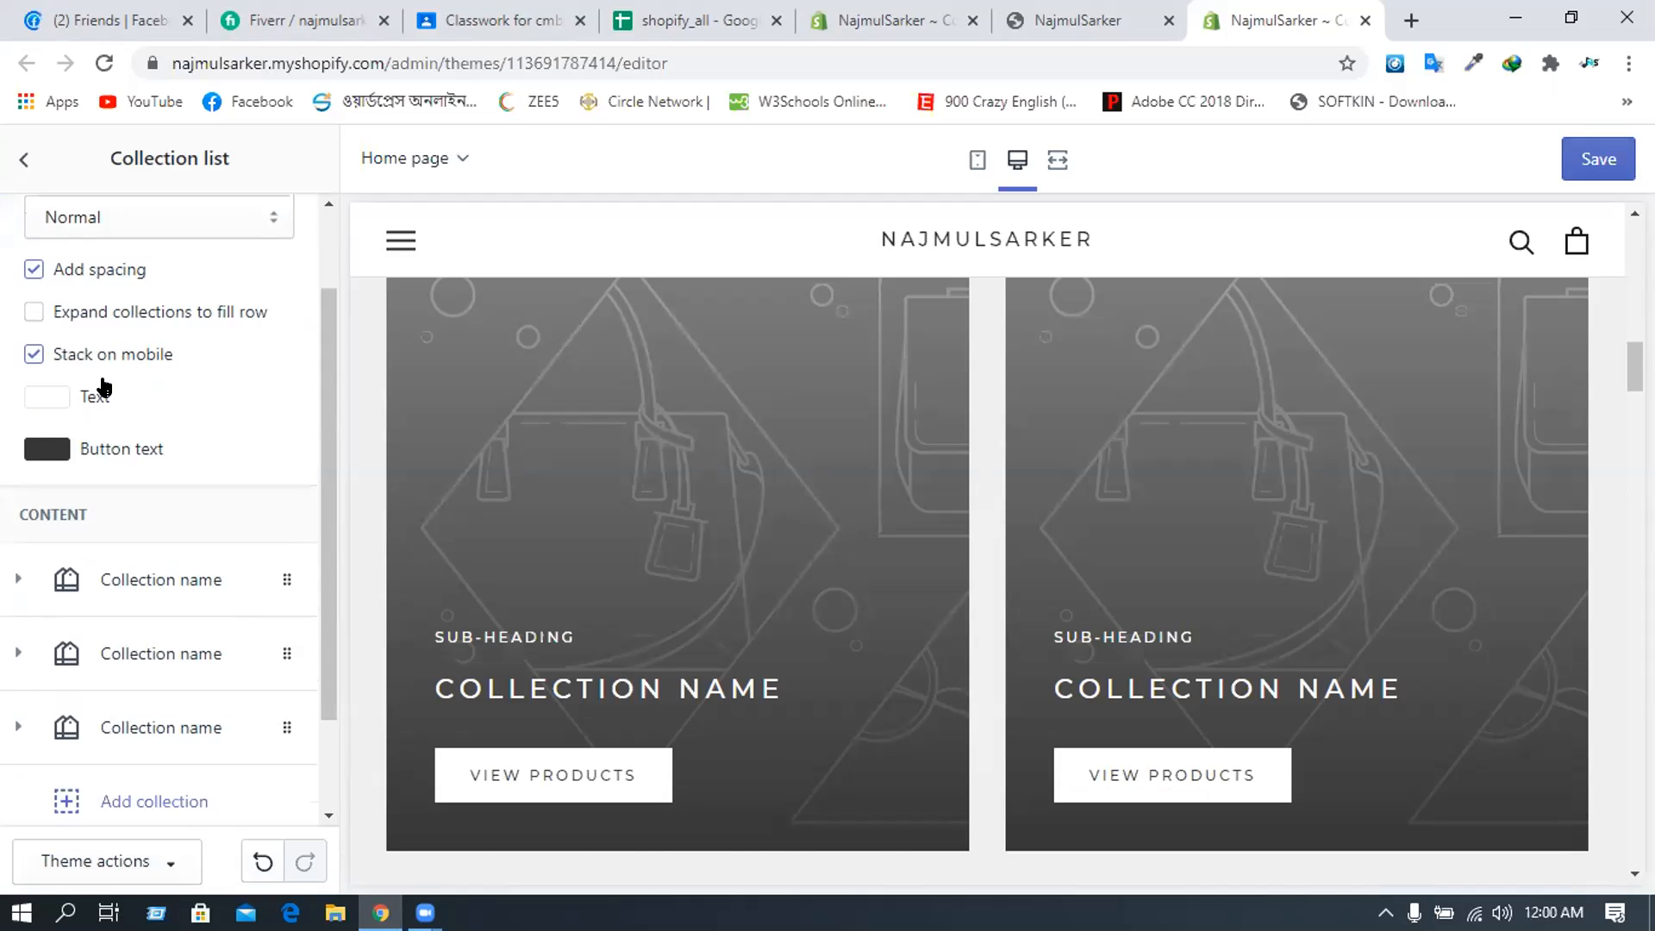
pyautogui.scroll(1, 102, 390)
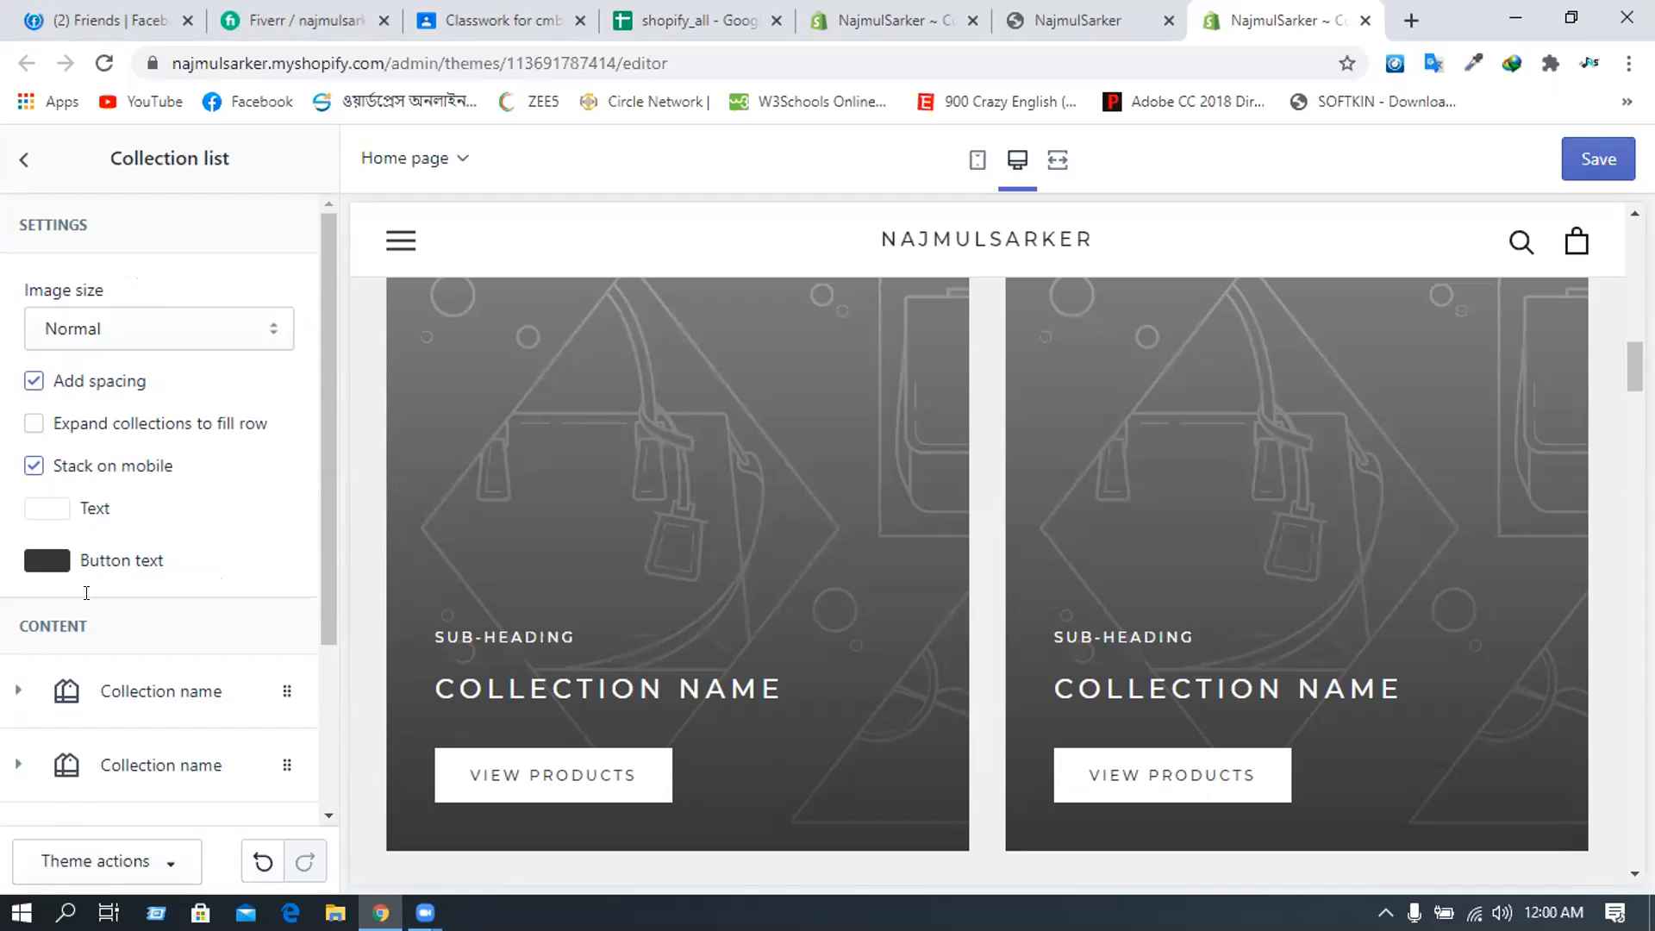
pyautogui.click(160, 694)
pyautogui.scroll(-3, 203, 617)
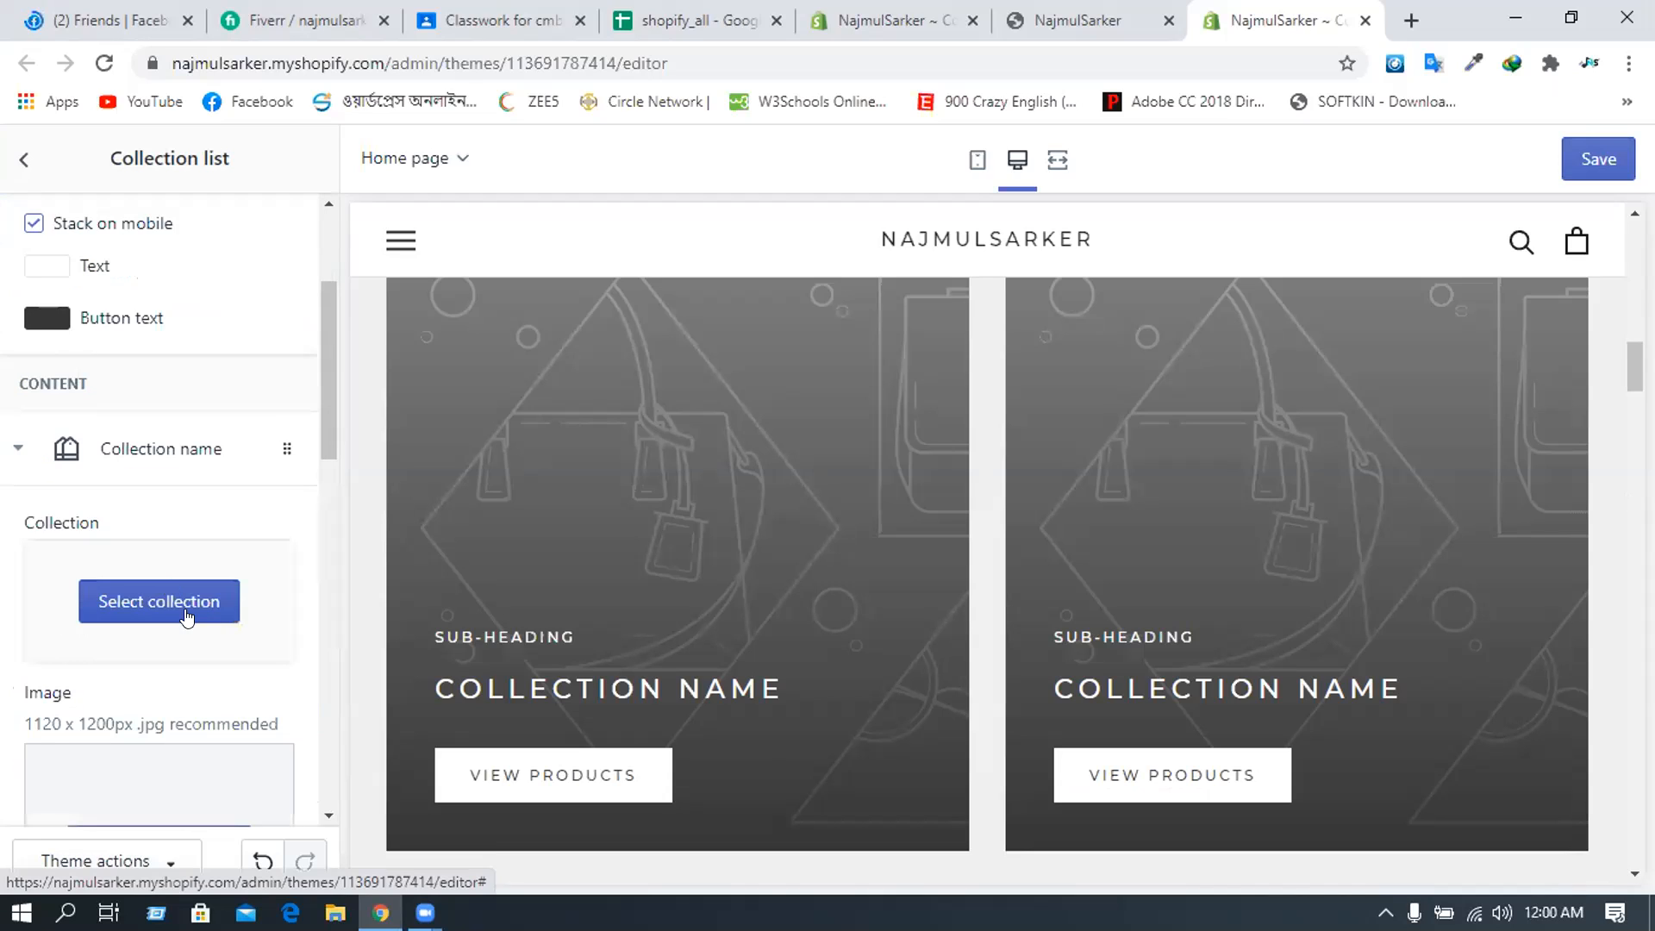
pyautogui.click(161, 608)
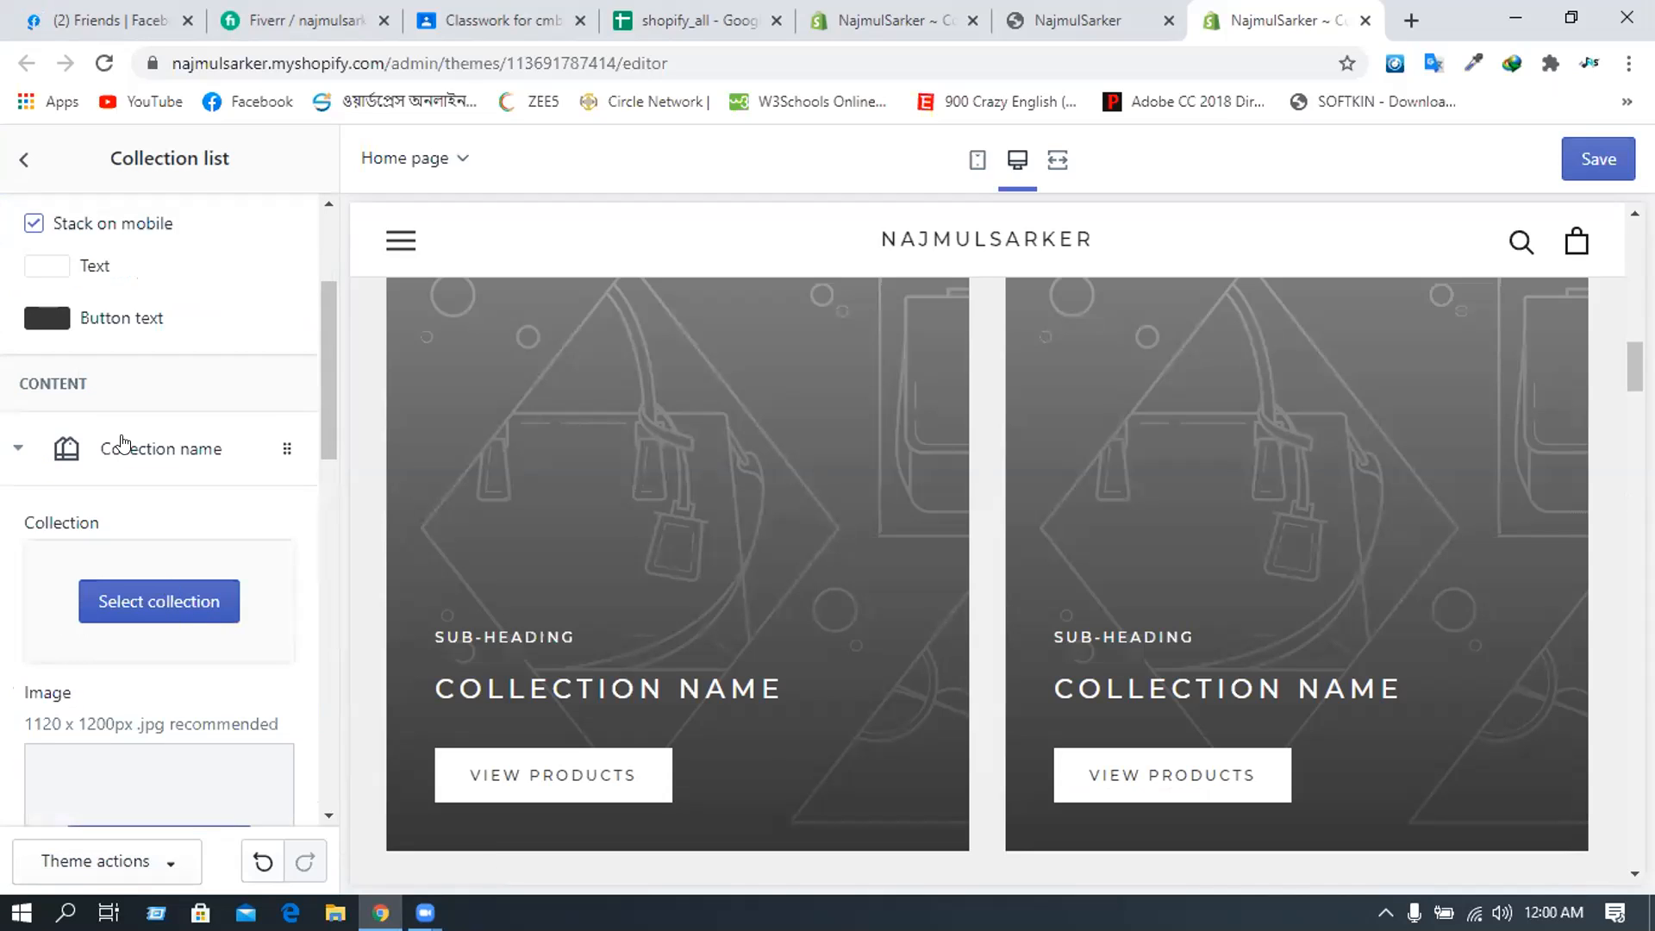
pyautogui.click(111, 390)
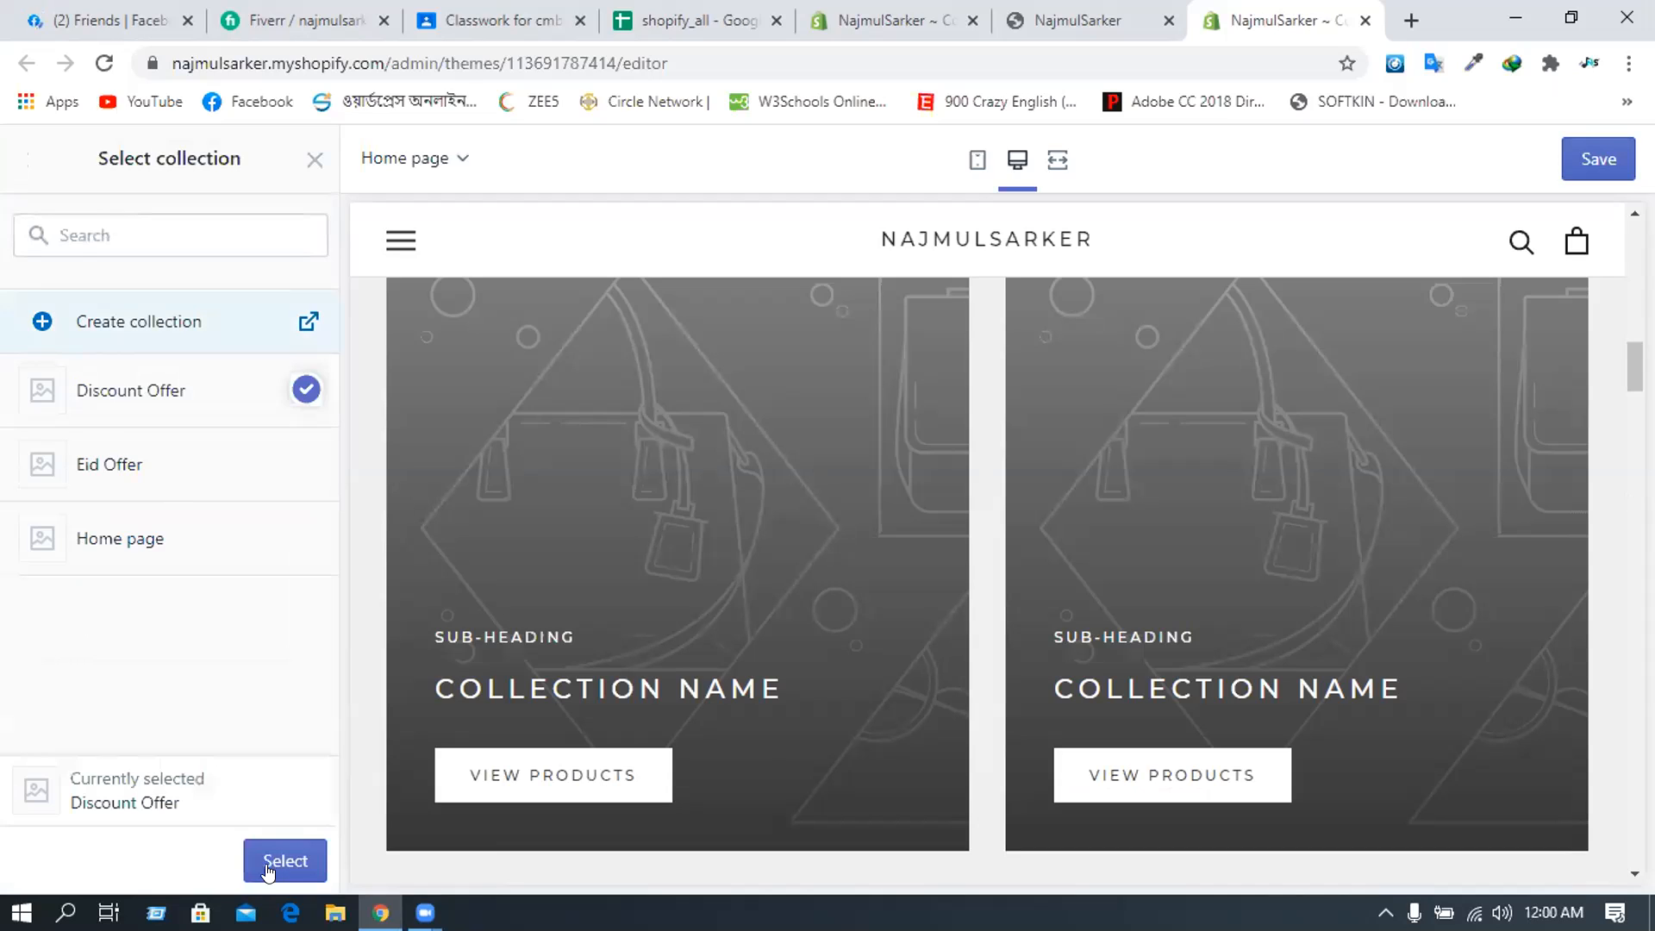
pyautogui.click(275, 862)
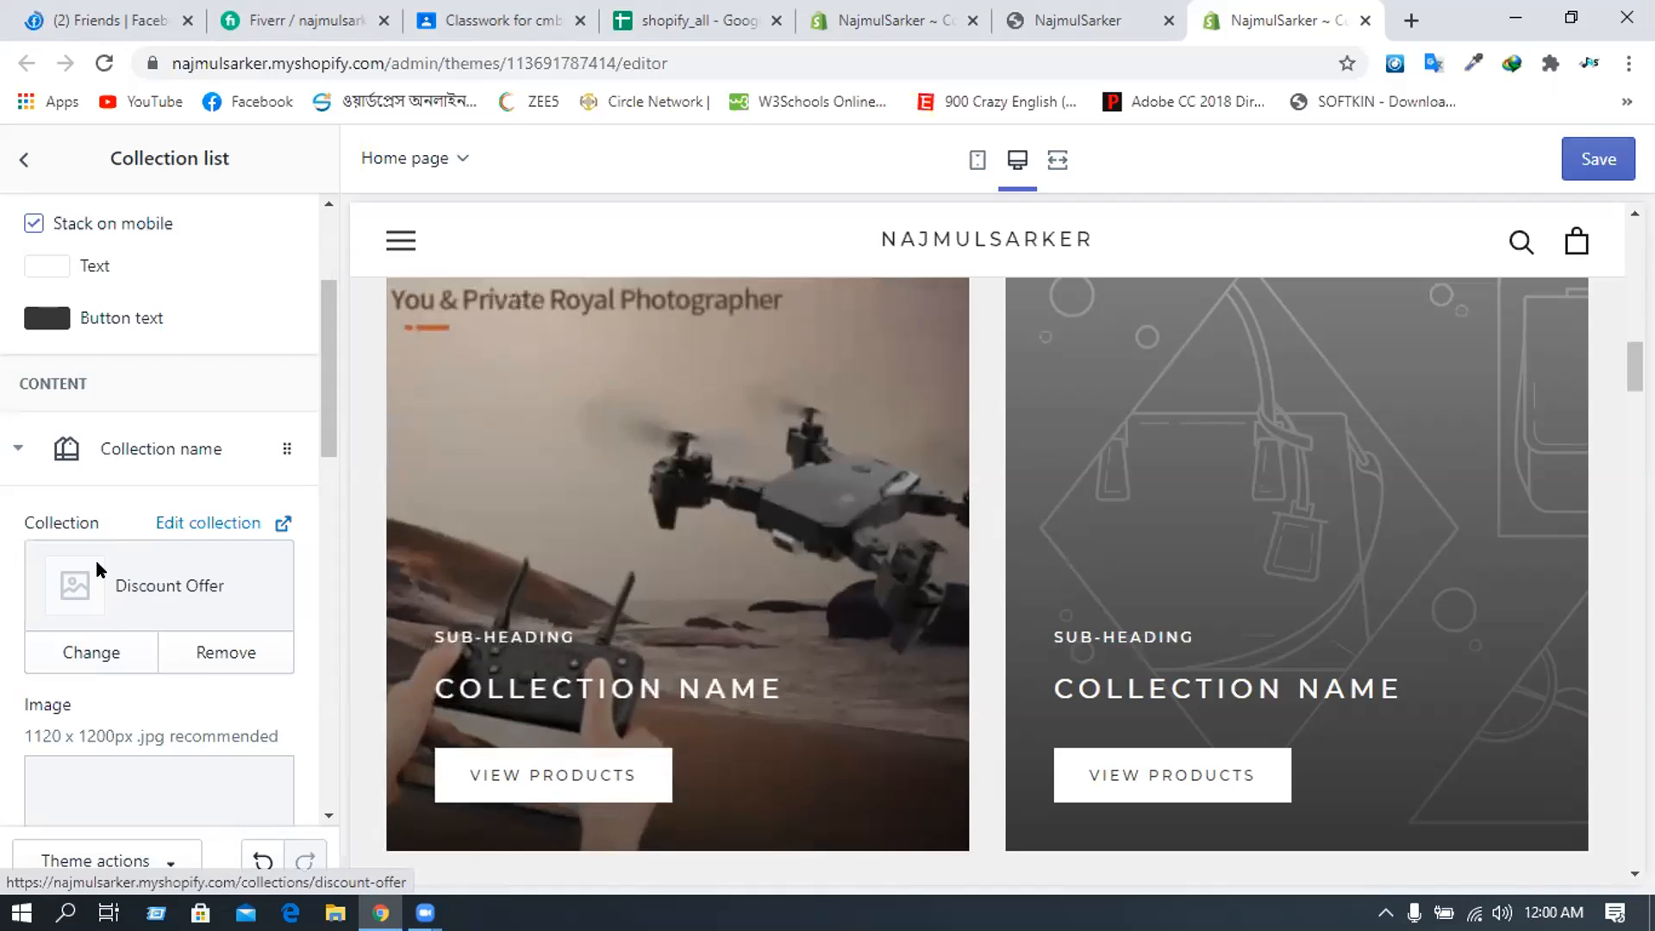
# - Expand the second collection block's settings
pyautogui.scroll(-1, 109, 639)
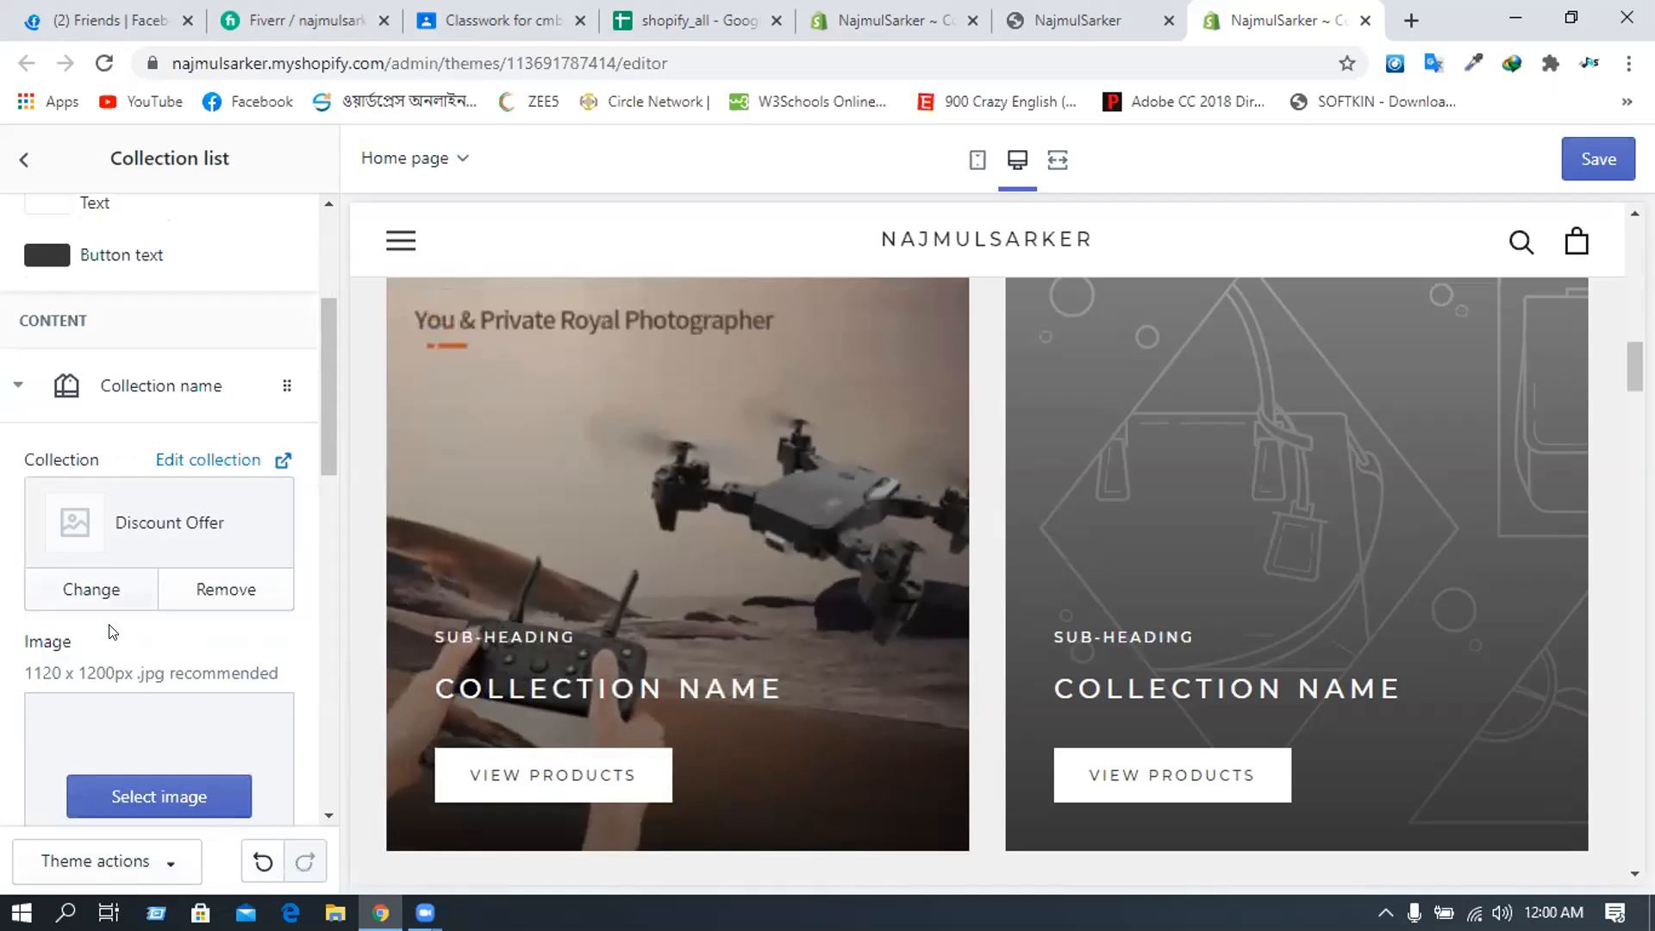
pyautogui.scroll(-5, 108, 632)
pyautogui.scroll(-5, 127, 617)
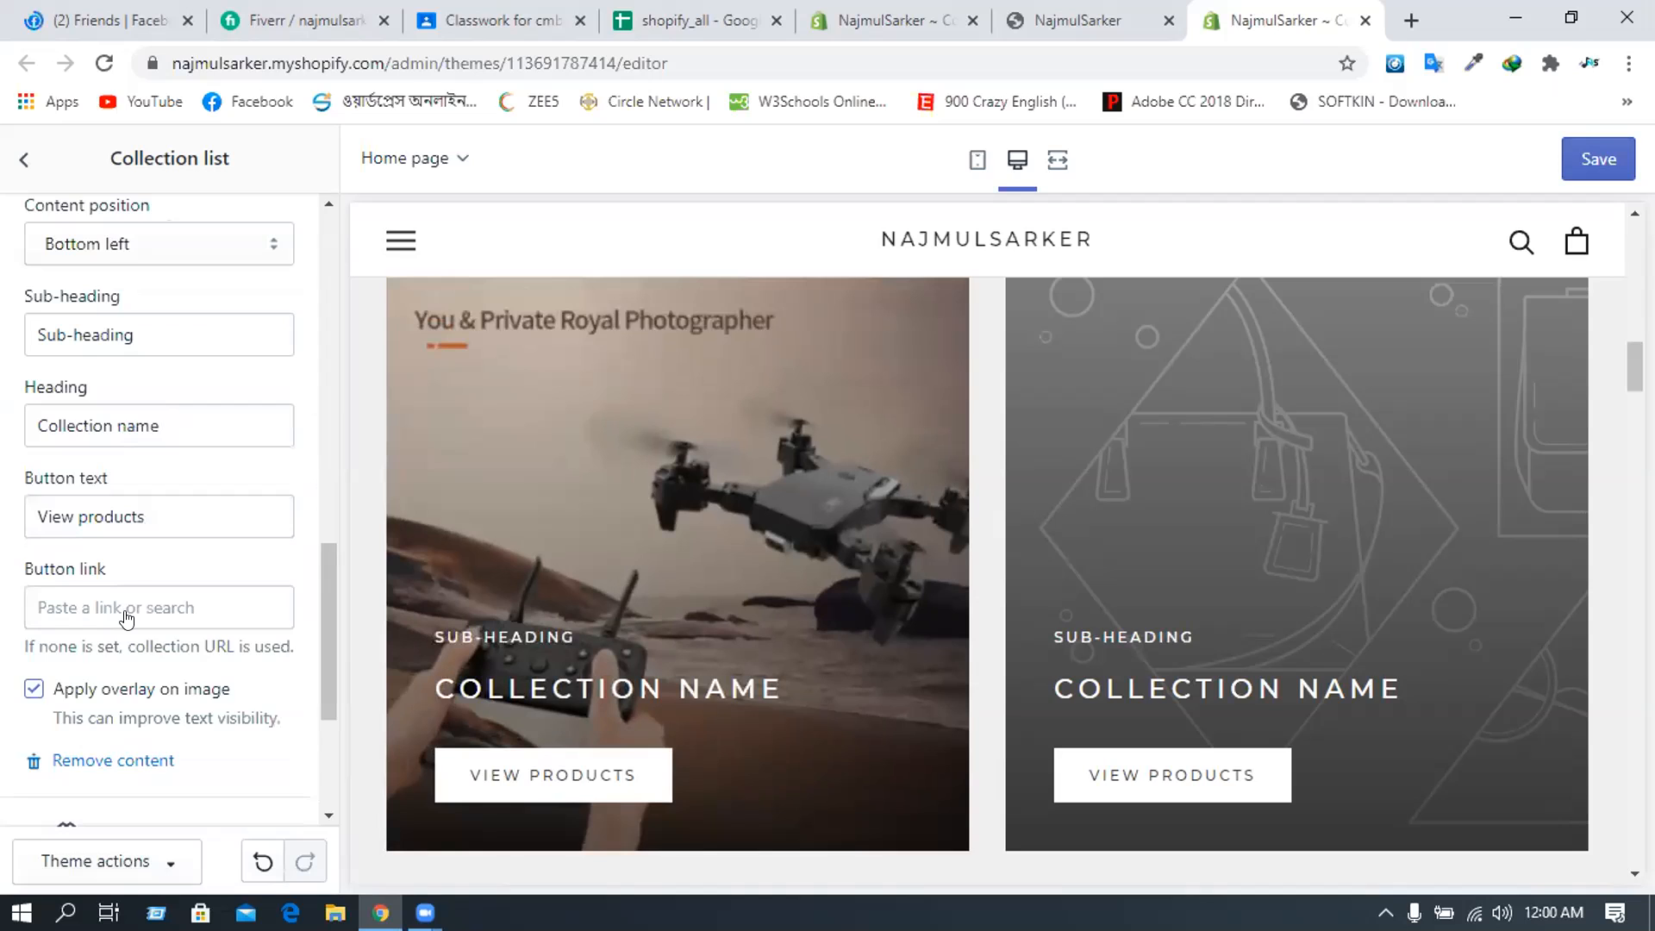
pyautogui.scroll(-4, 127, 617)
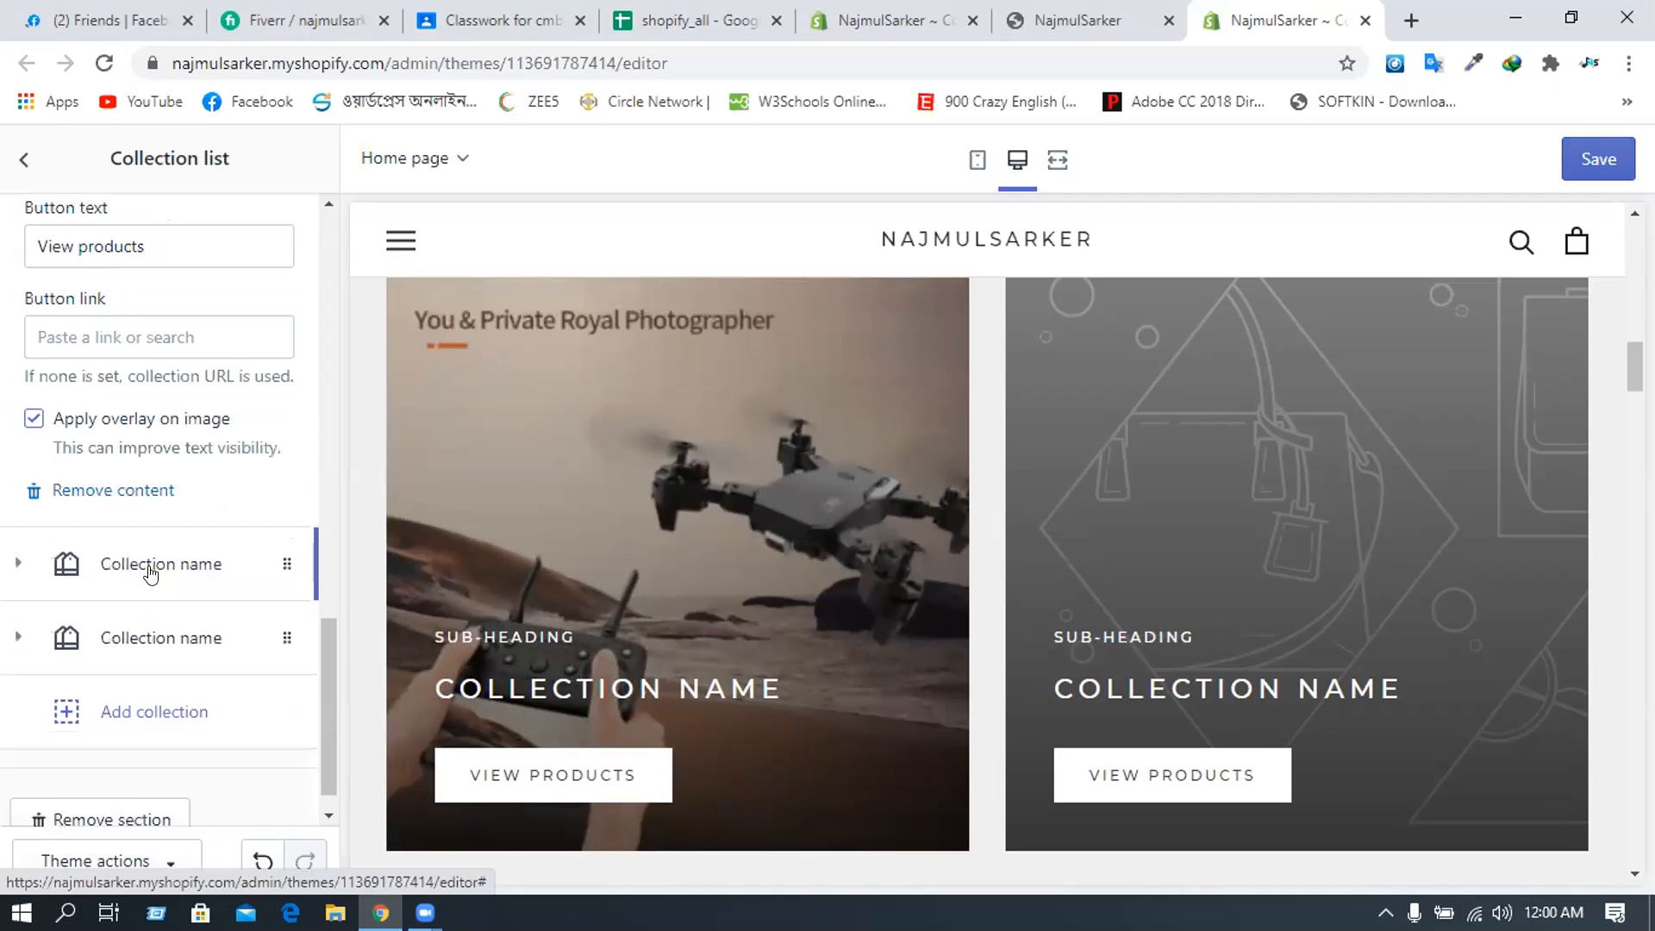
pyautogui.click(150, 575)
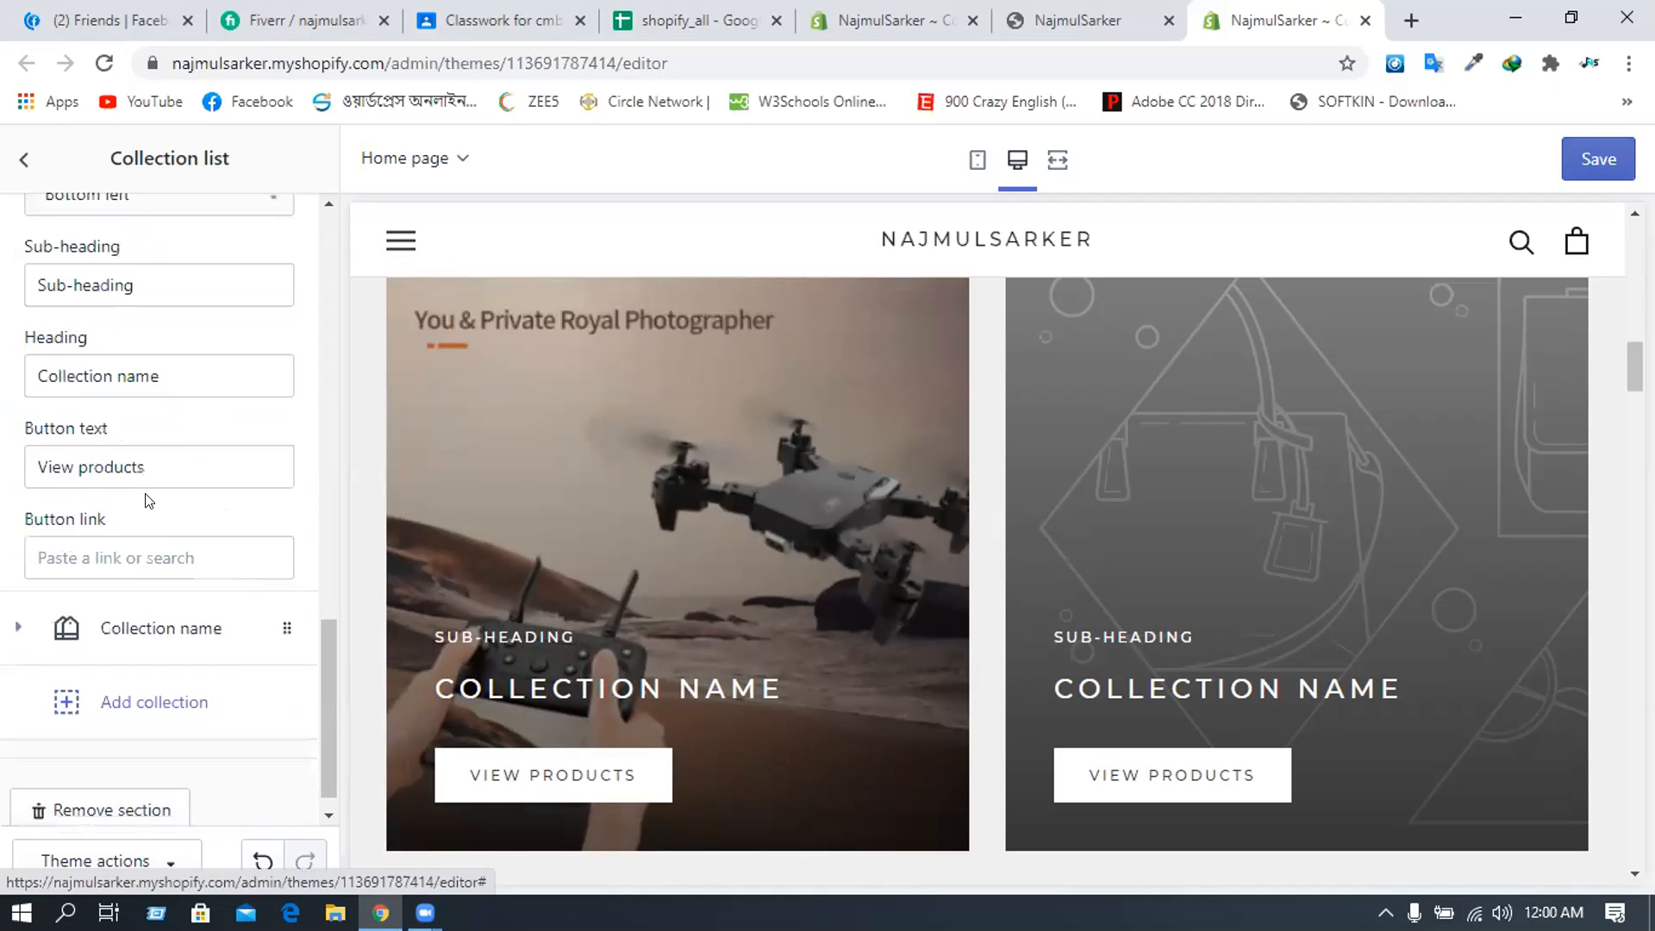
pyautogui.scroll(3, 156, 408)
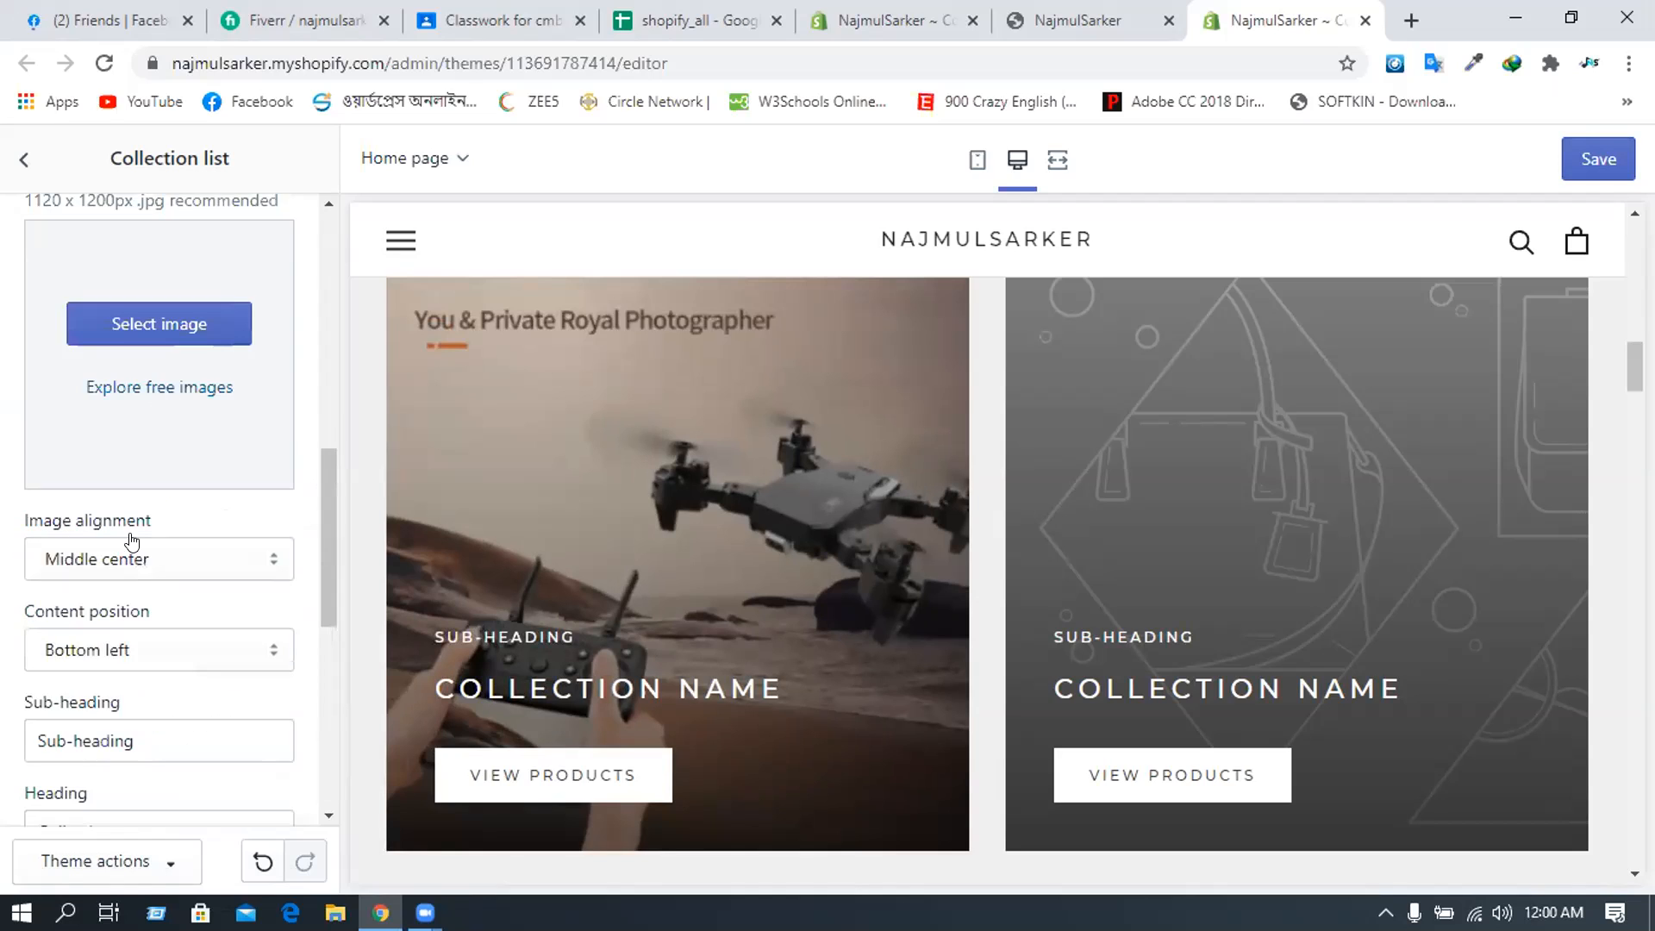
pyautogui.scroll(3, 131, 542)
pyautogui.scroll(2, 163, 400)
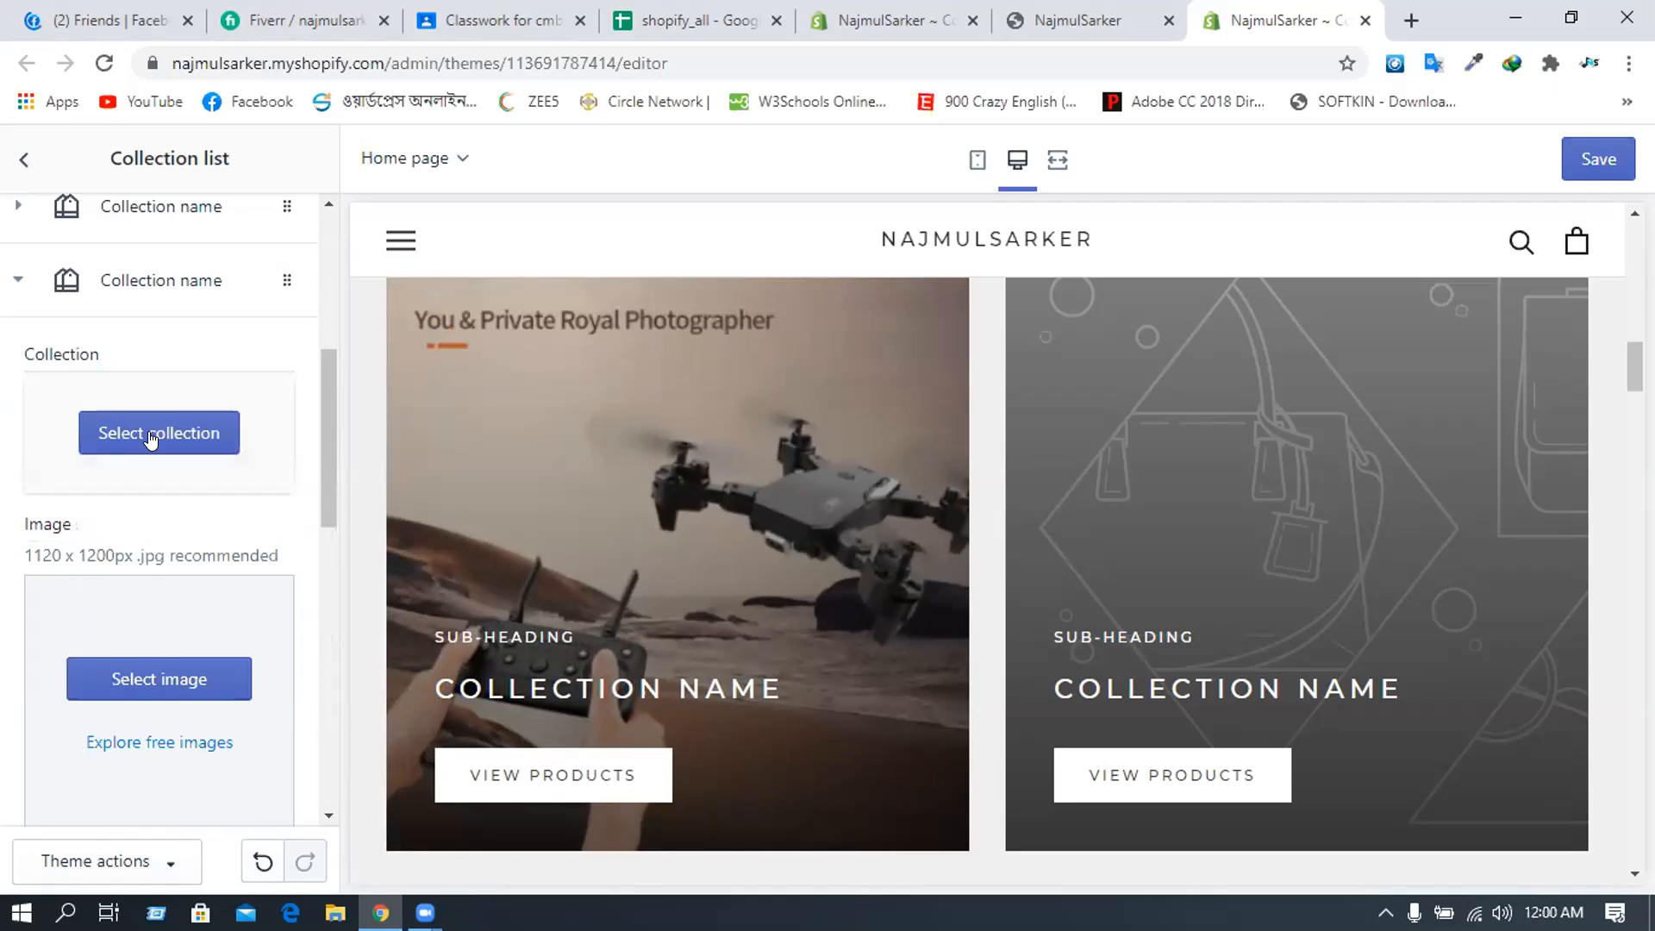
# - Link the second collection block to the Eid Offer collection
pyautogui.click(151, 438)
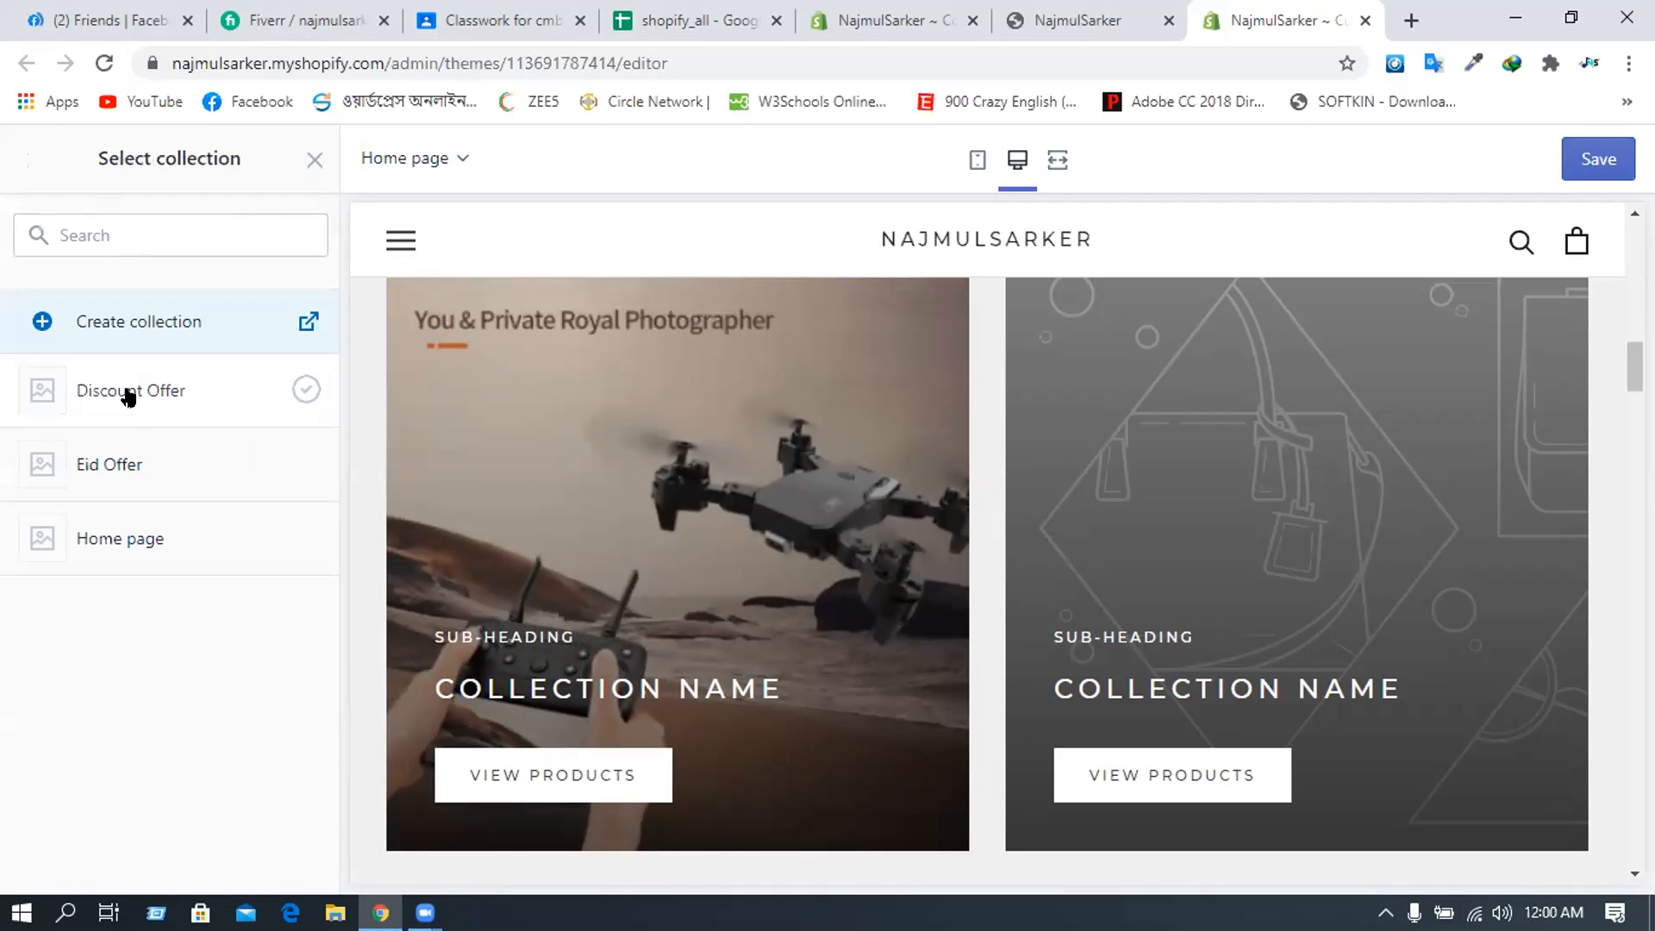
pyautogui.click(128, 394)
pyautogui.click(204, 466)
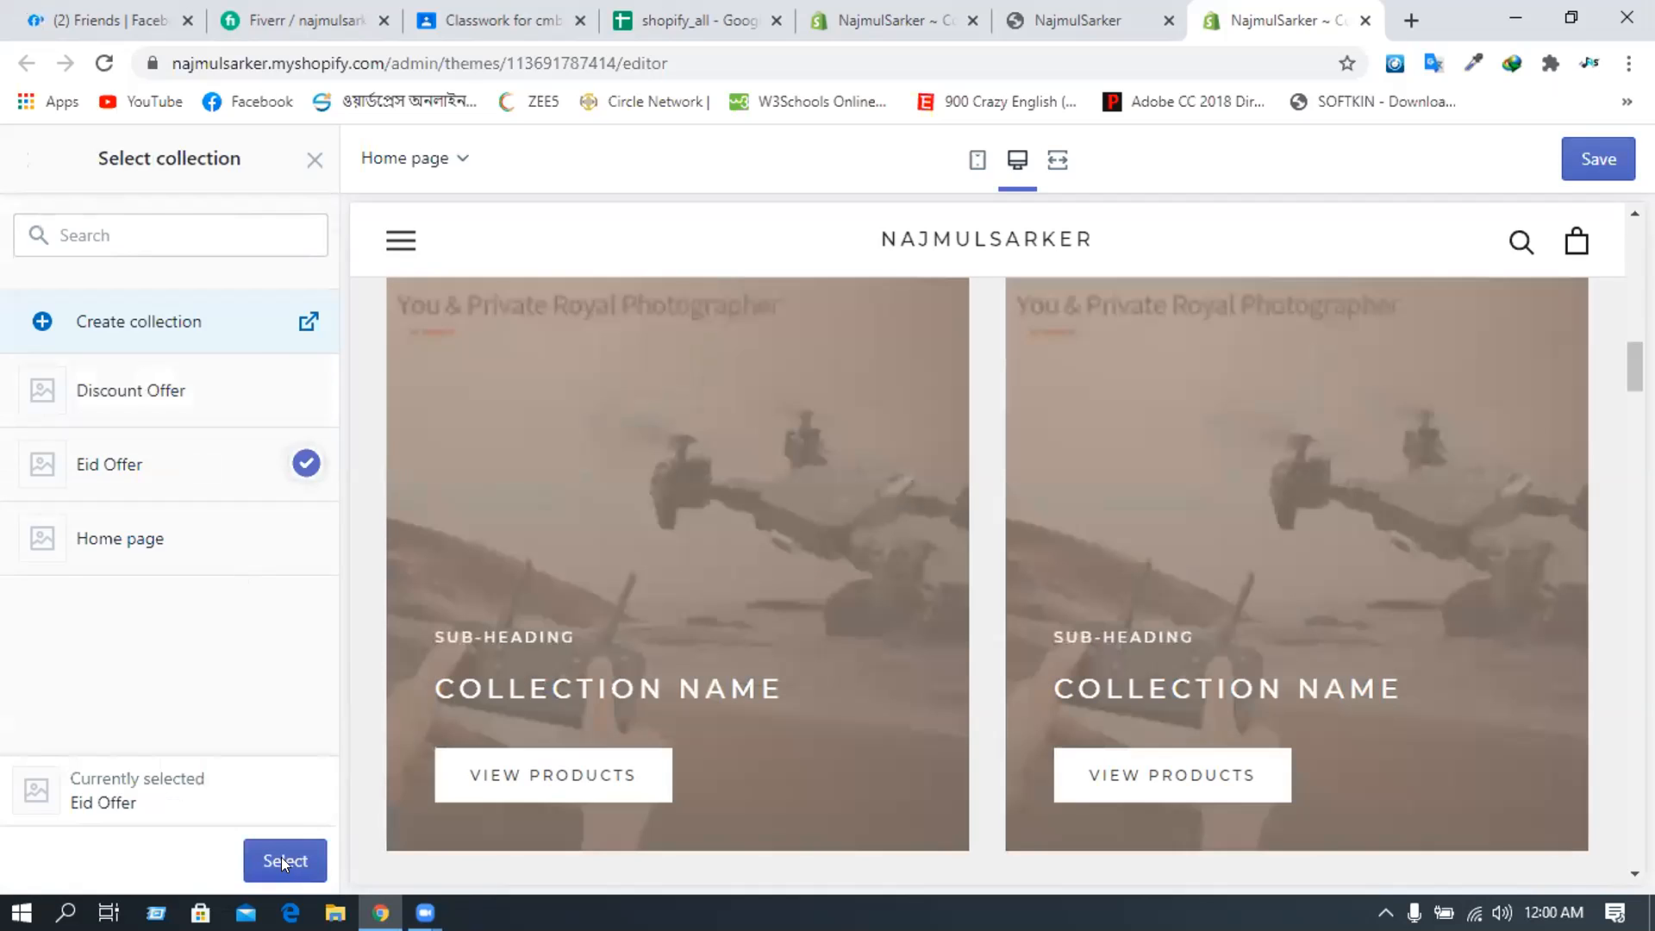
pyautogui.click(284, 862)
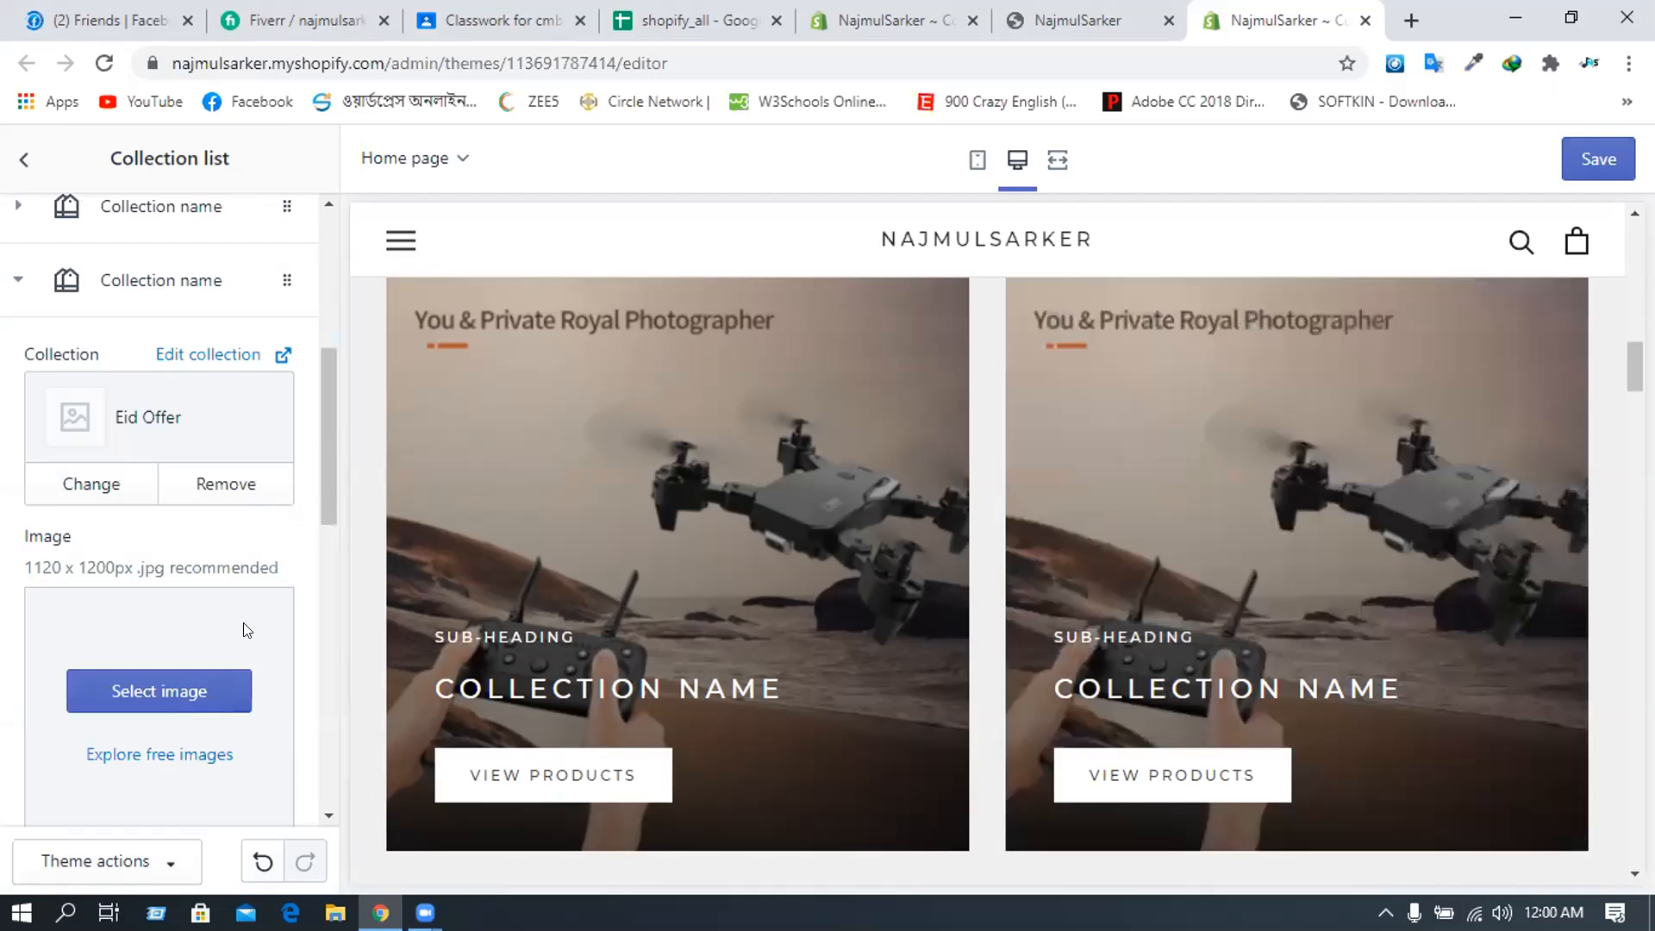
pyautogui.scroll(-1, 167, 562)
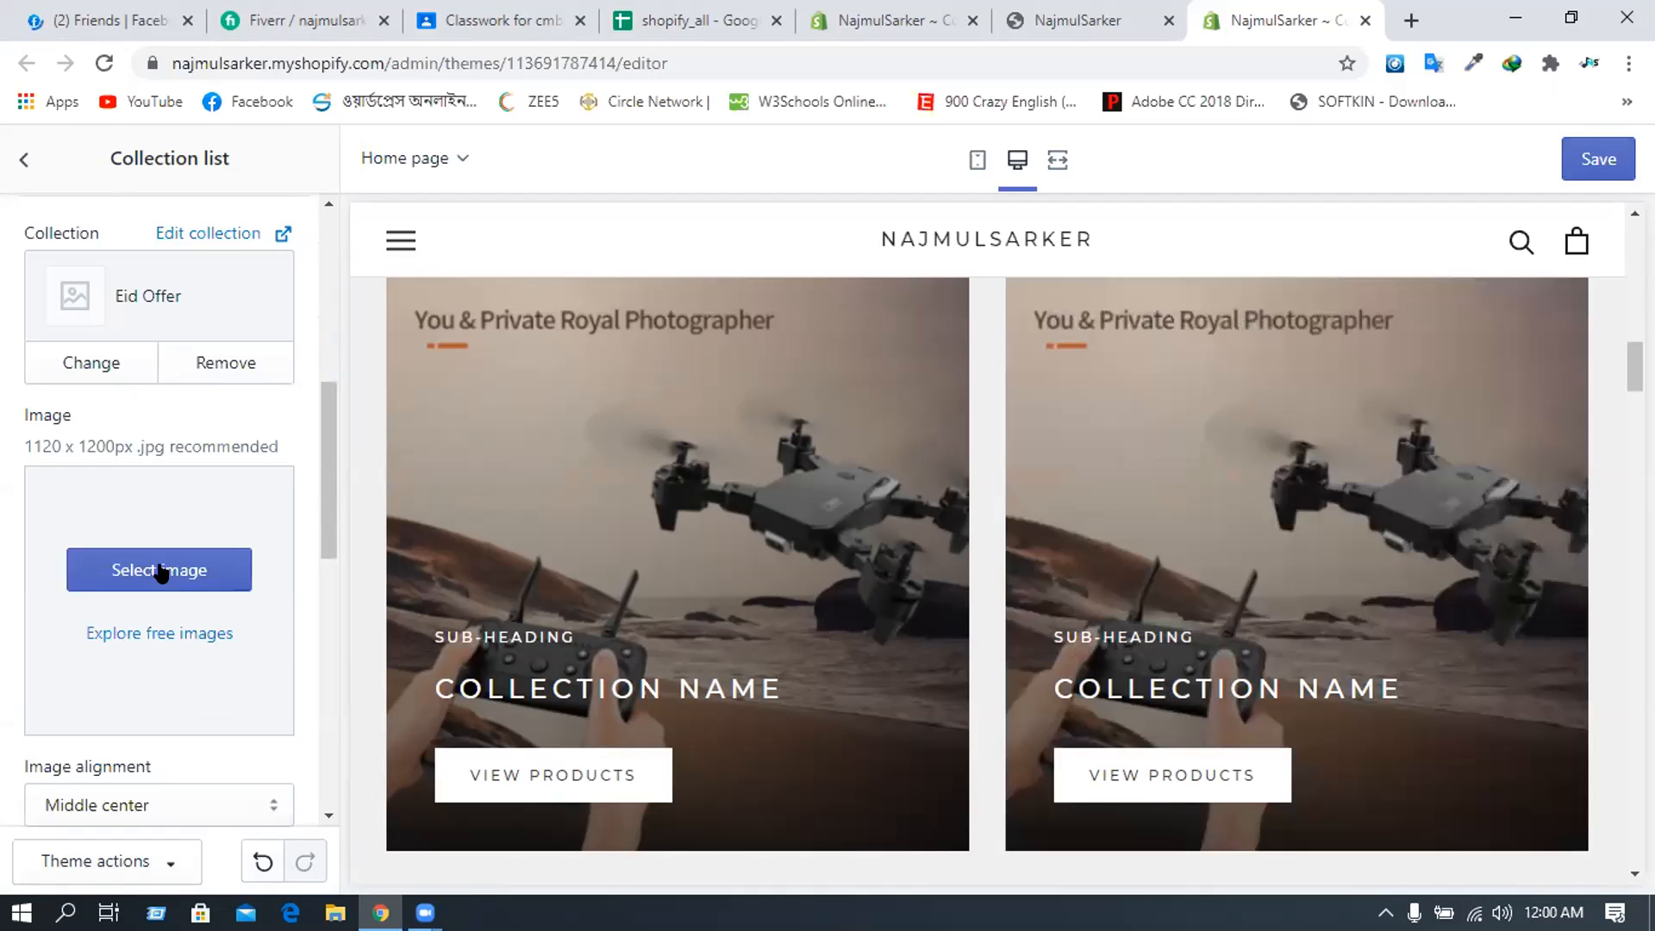
# - Set the block's image to the bicycle photo from Free images > Staff Favorites
pyautogui.click(161, 571)
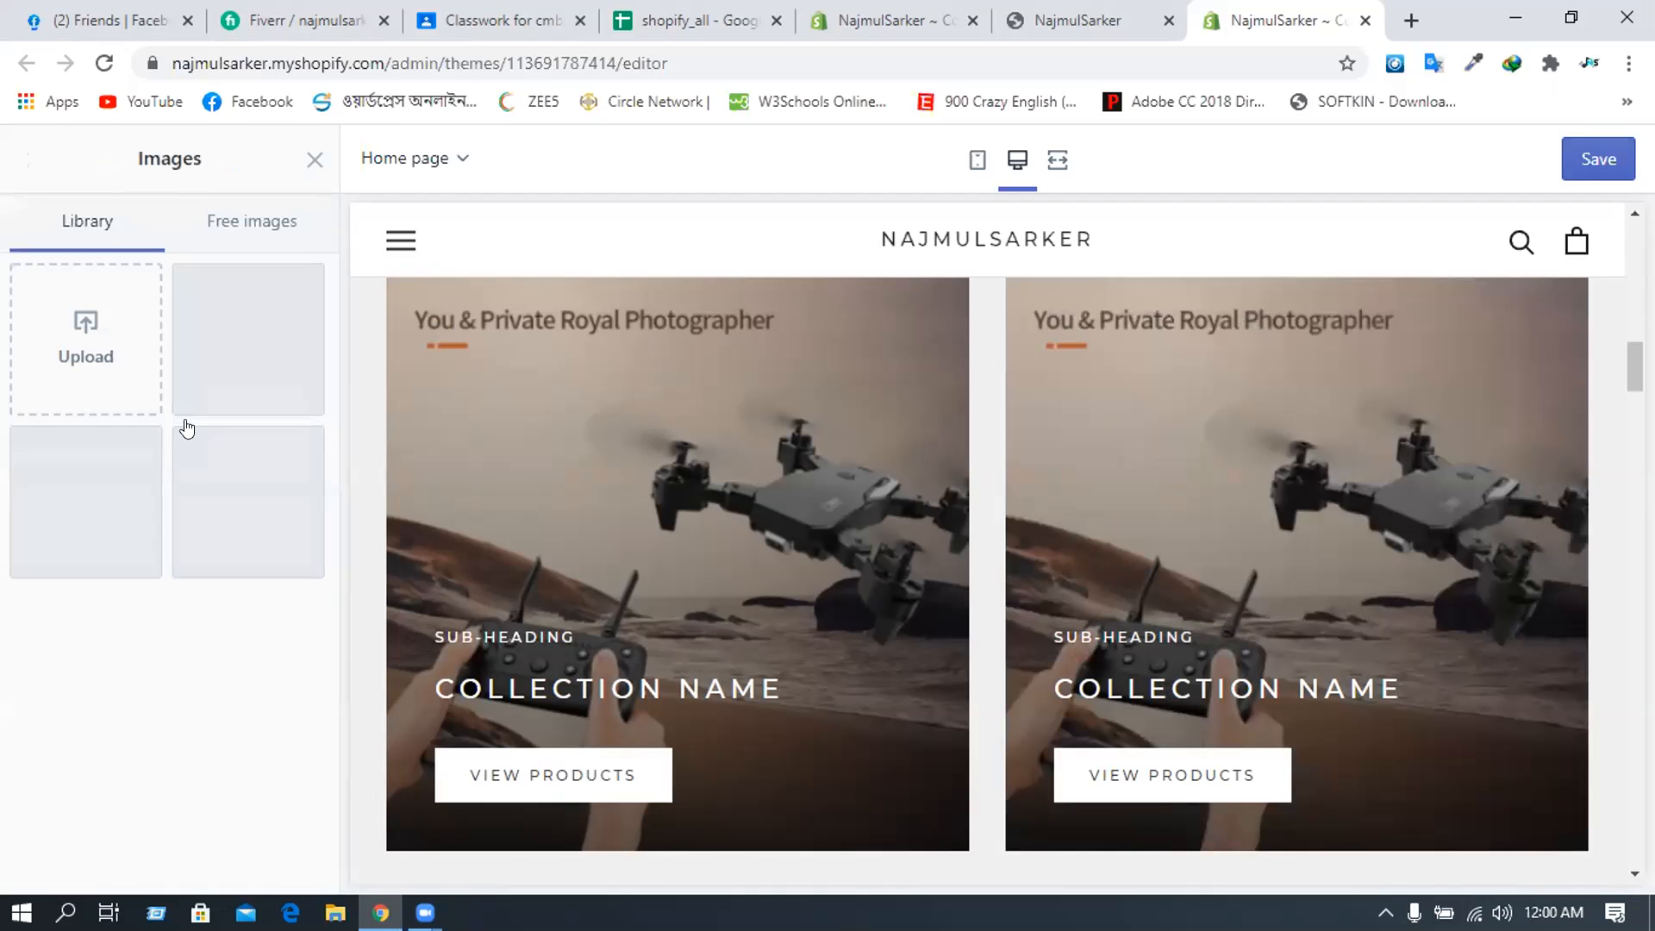
pyautogui.click(264, 228)
pyautogui.scroll(-2, 142, 500)
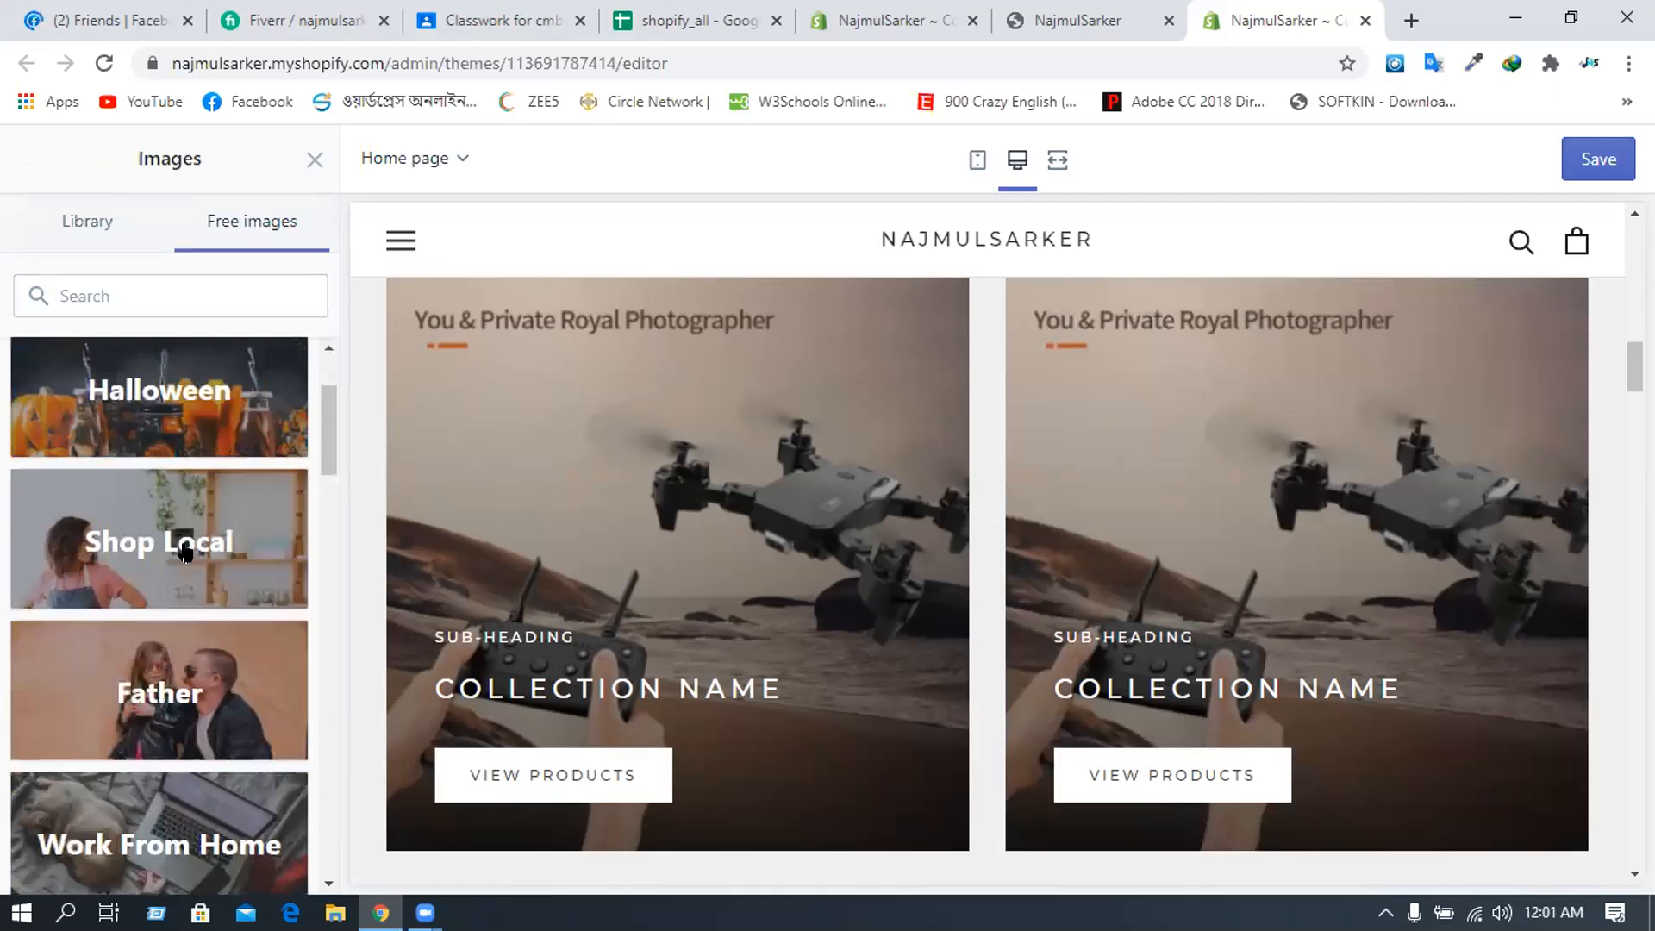
pyautogui.scroll(-2, 185, 552)
pyautogui.scroll(-4, 170, 496)
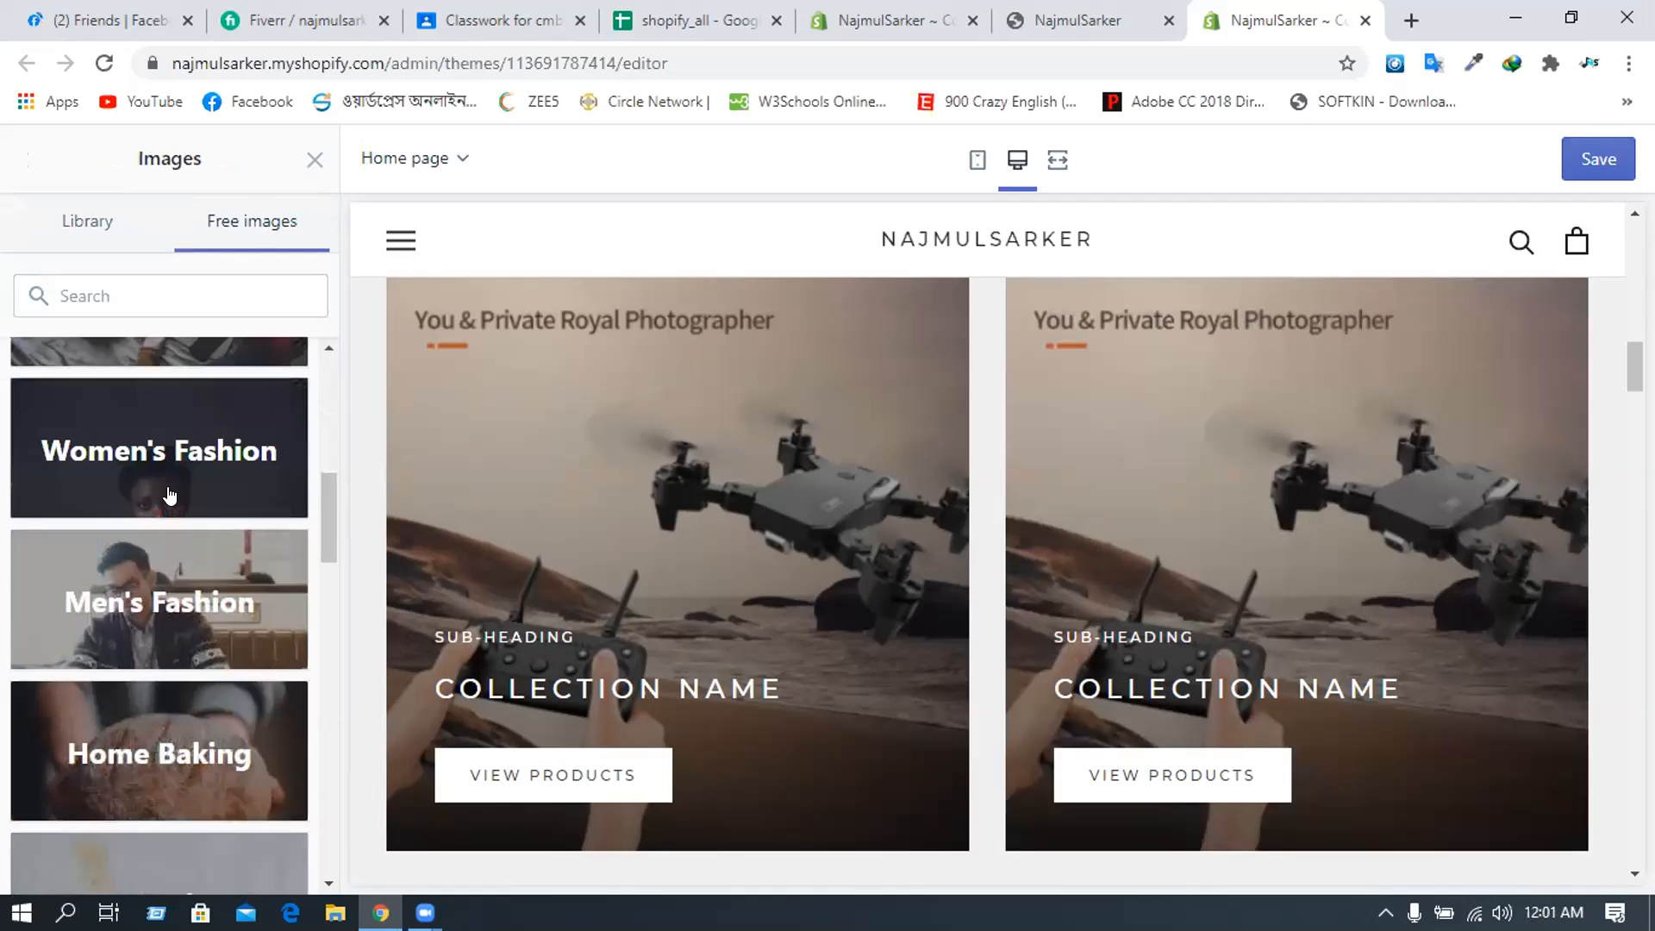
pyautogui.scroll(8, 169, 495)
pyautogui.click(176, 429)
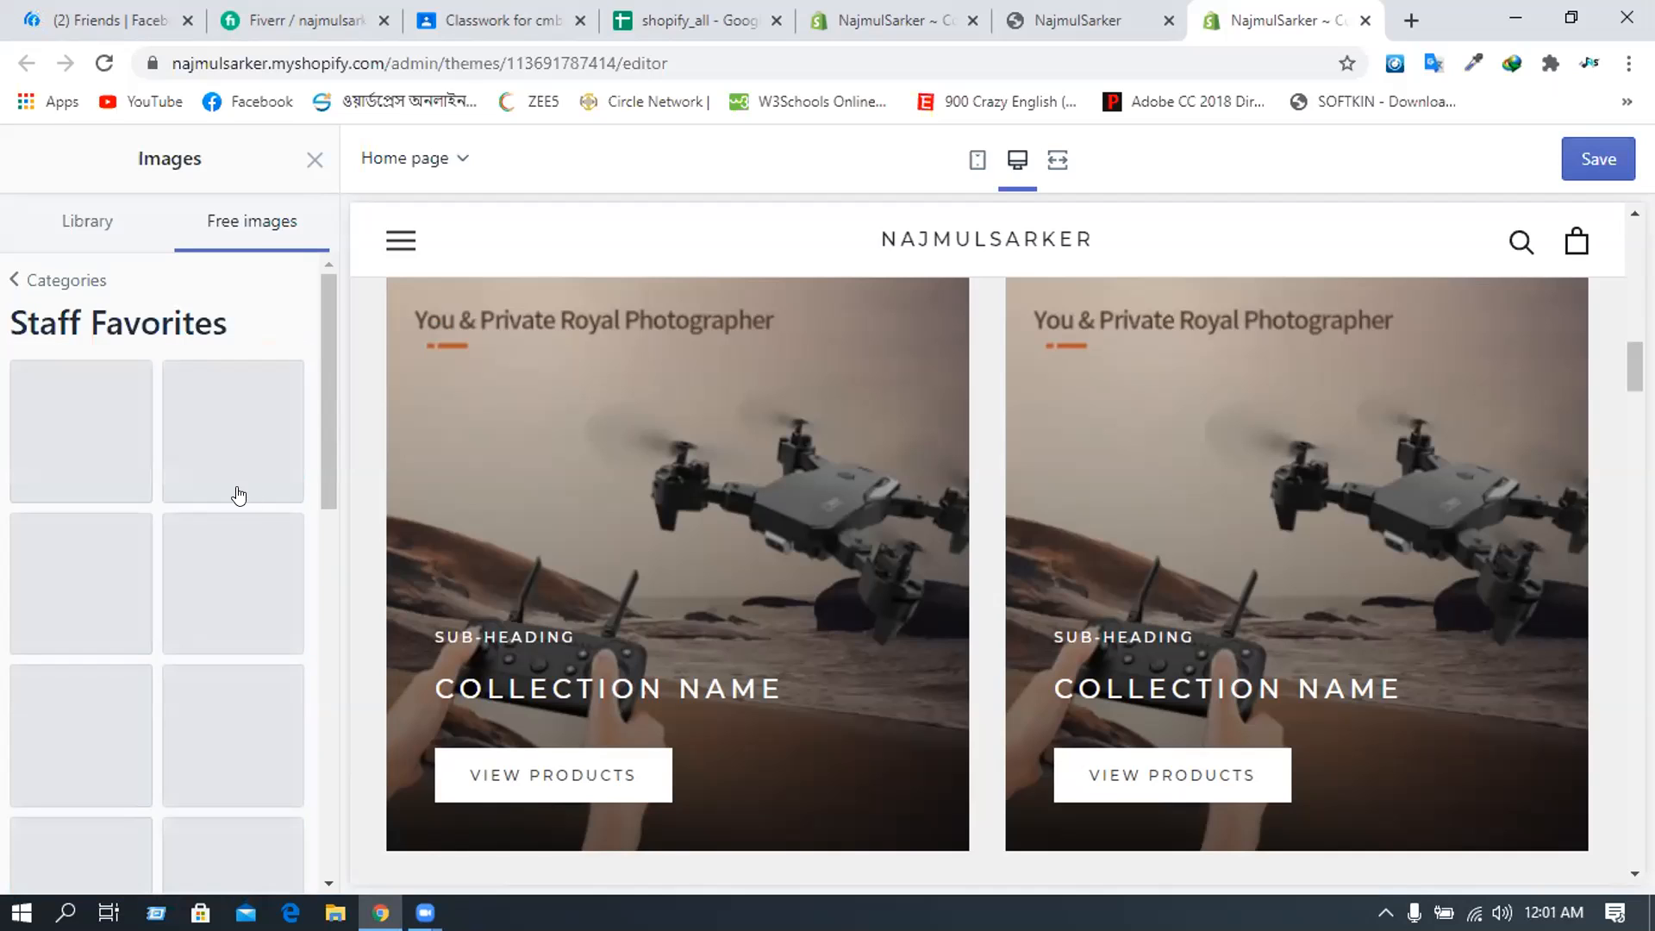
pyautogui.scroll(-3, 92, 638)
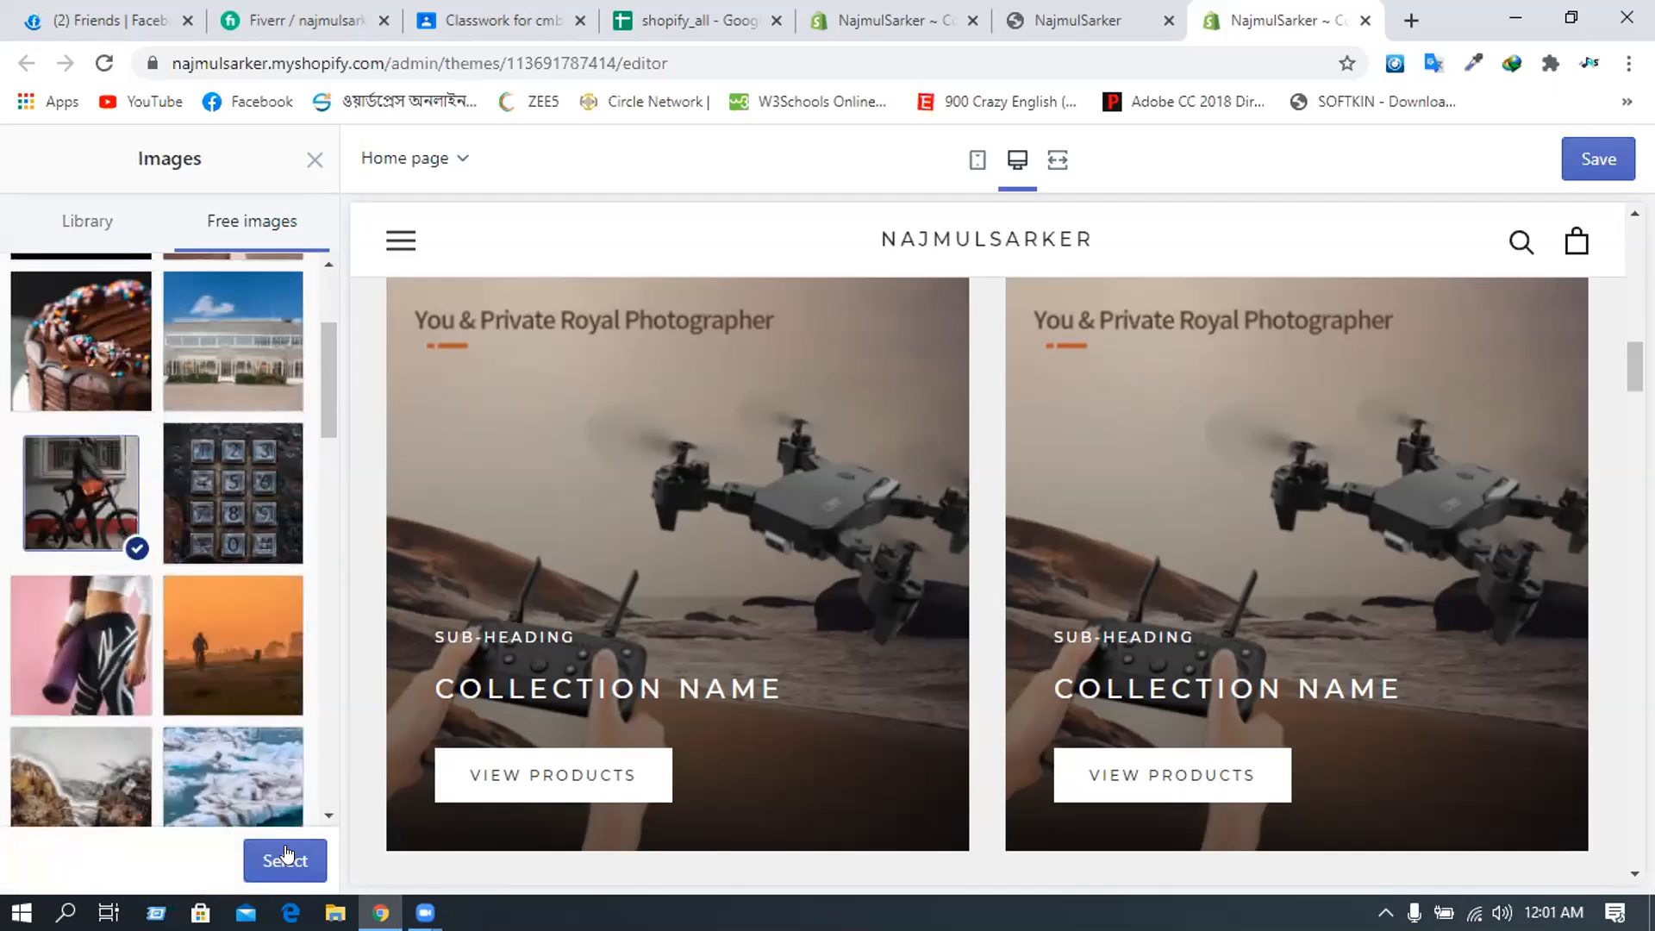
pyautogui.click(287, 856)
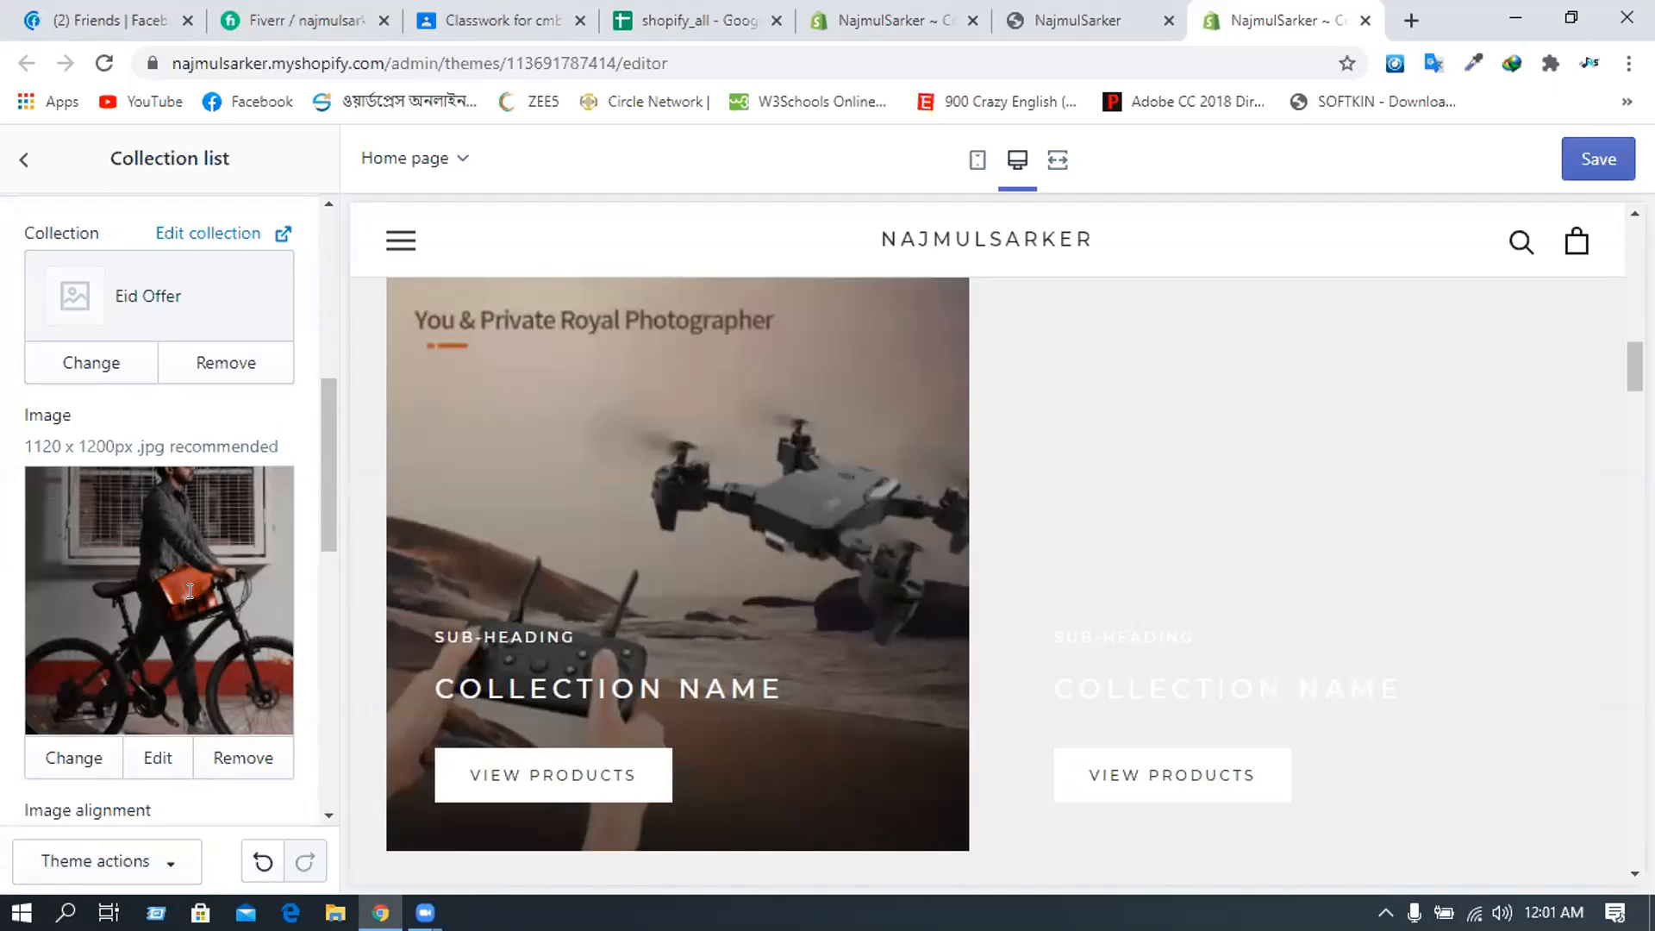
pyautogui.scroll(-8, 189, 591)
# - Remove the third, placeholder collection block and return to the sections list
pyautogui.scroll(-3, 190, 591)
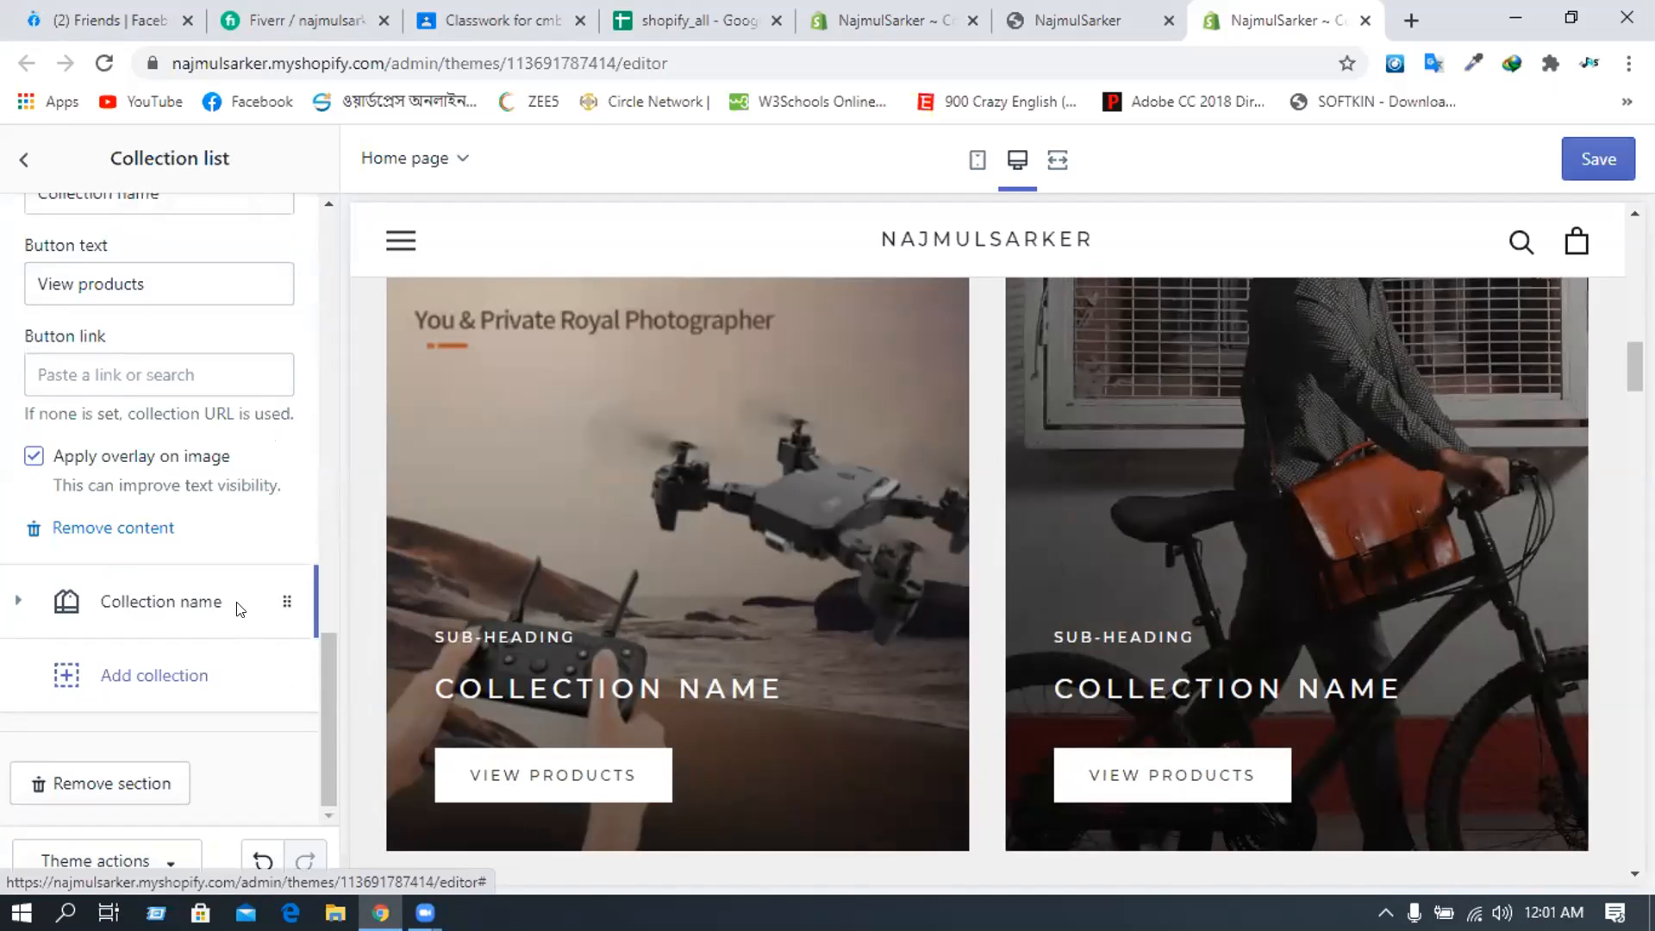
pyautogui.click(240, 604)
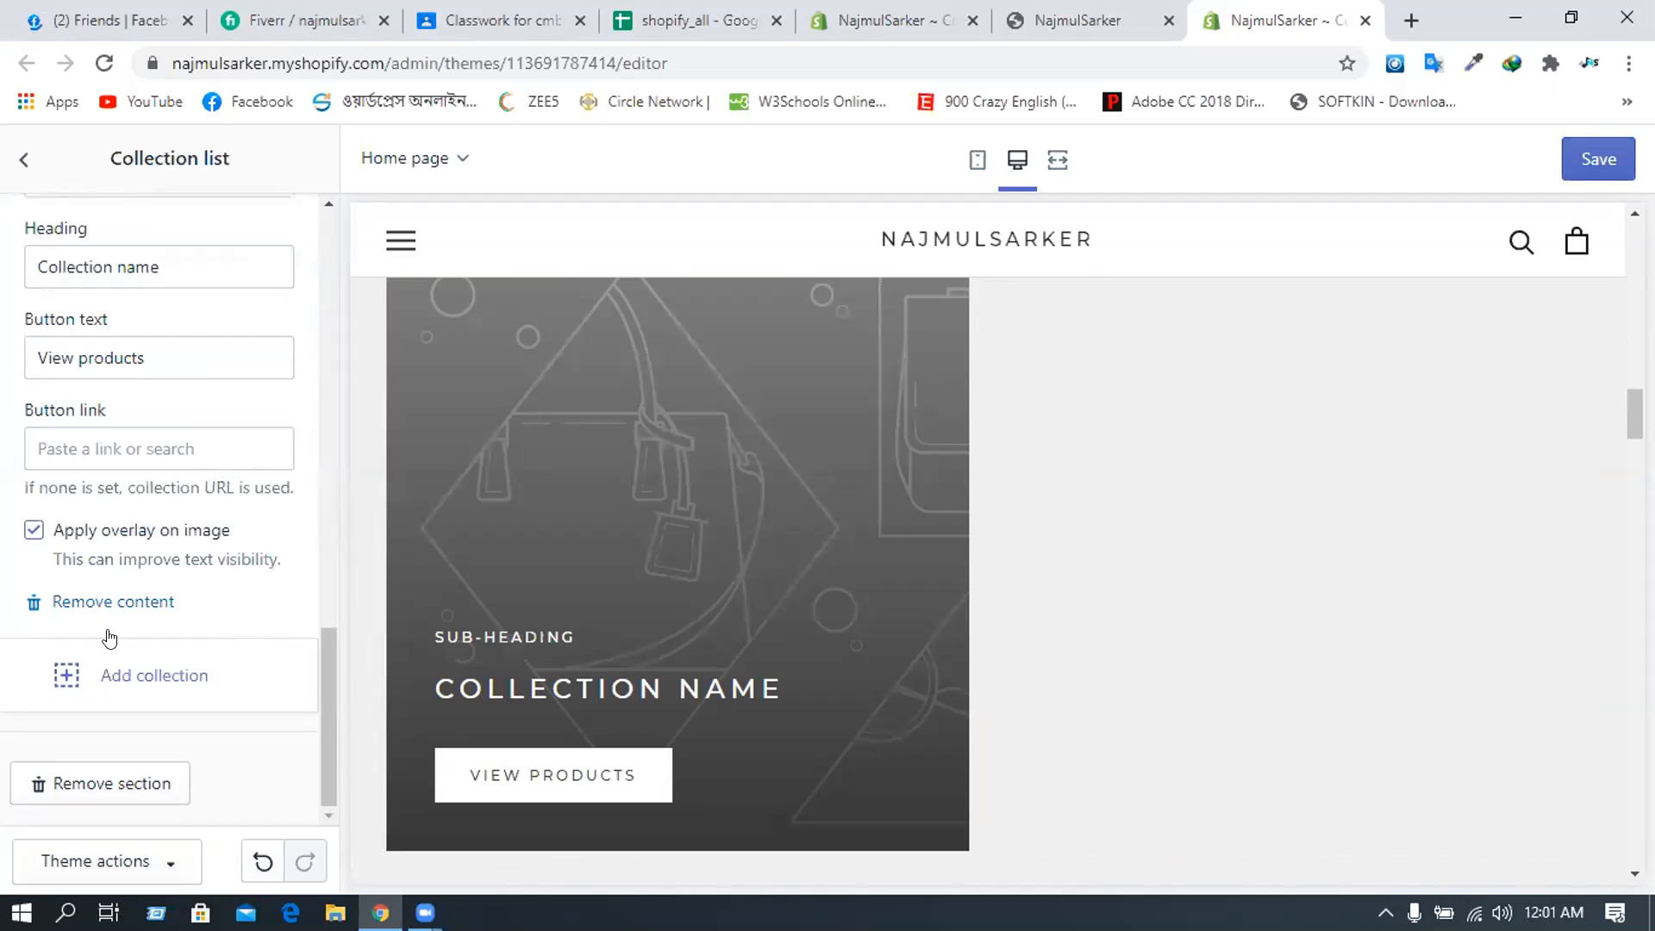
pyautogui.click(113, 600)
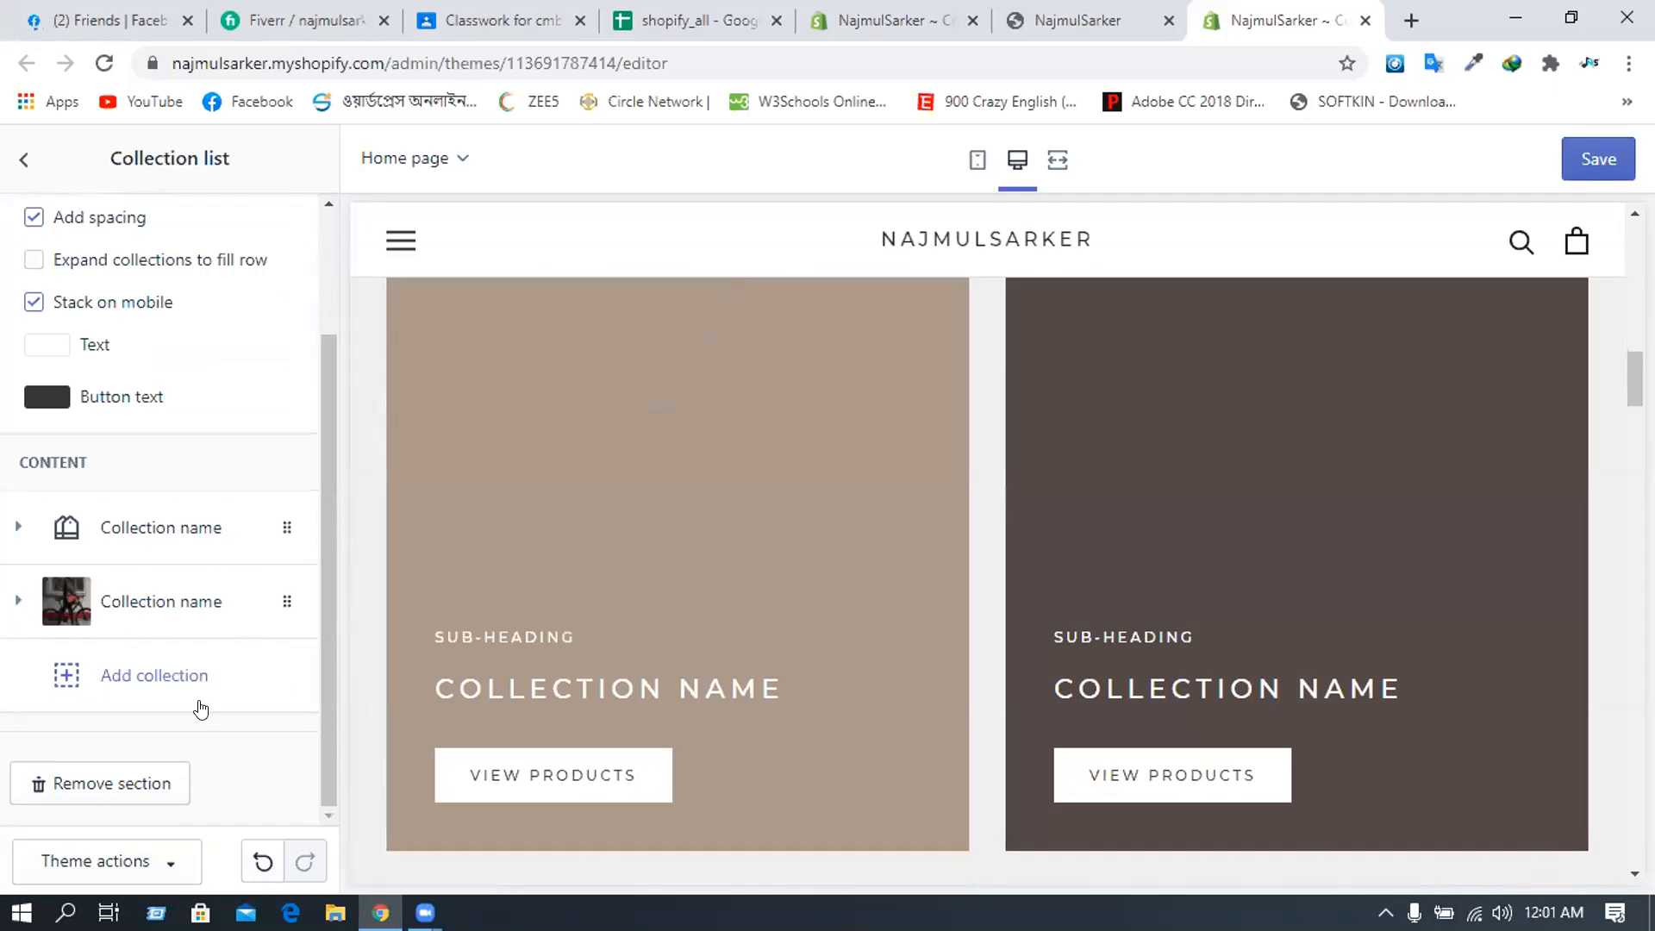
pyautogui.scroll(-5, 858, 509)
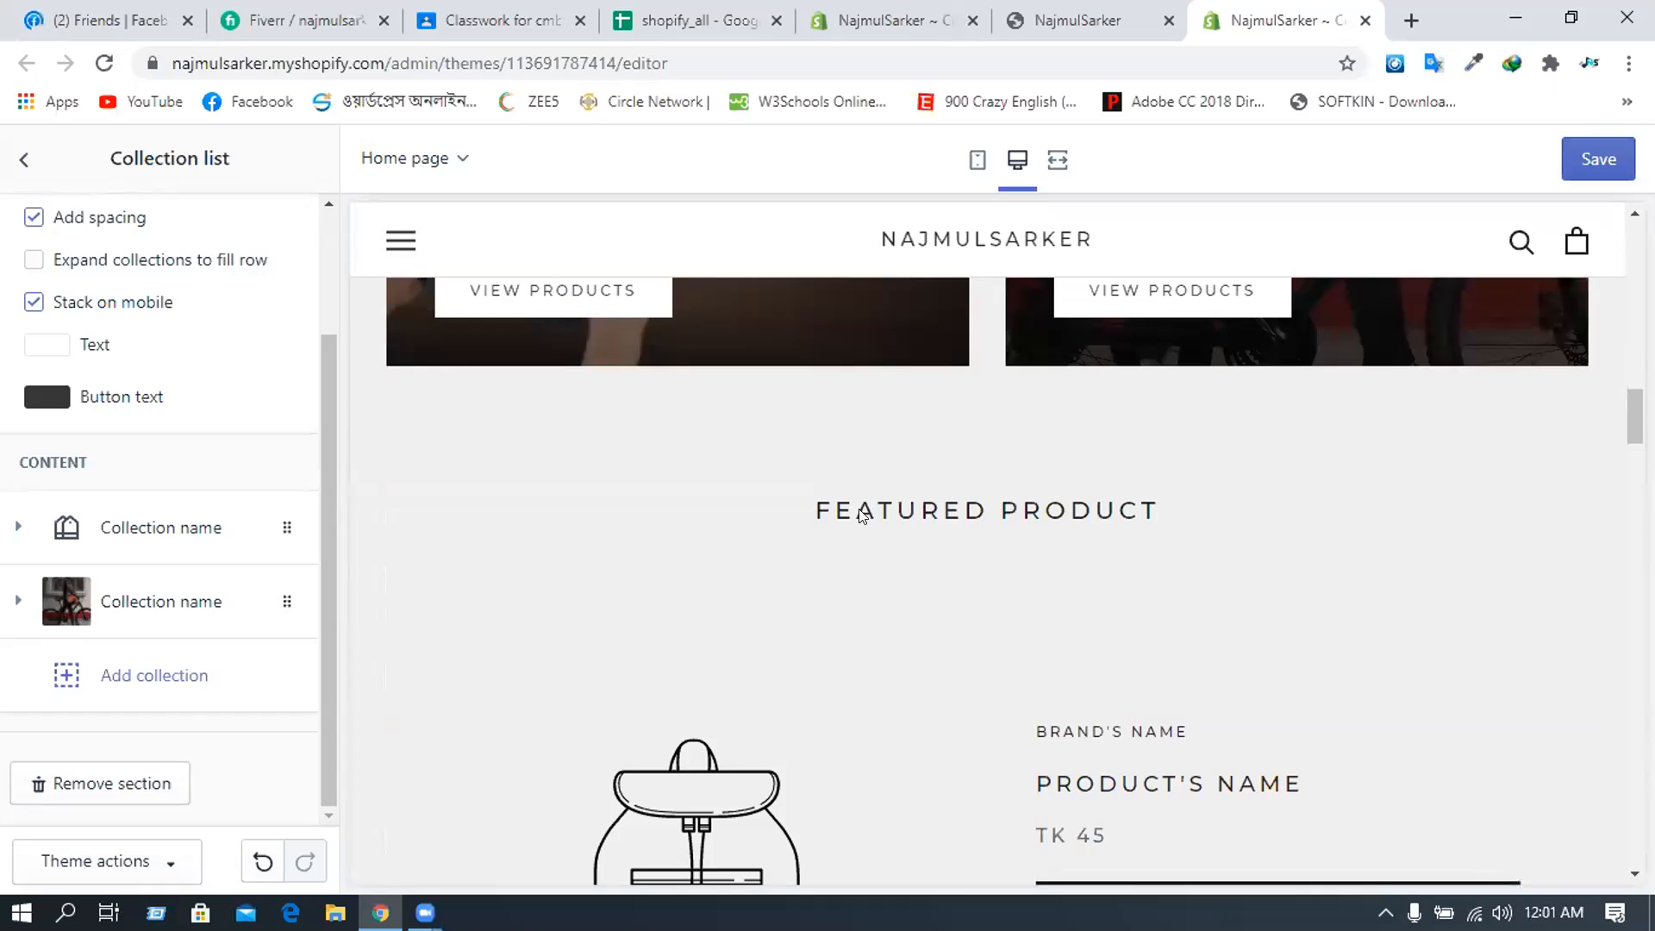
pyautogui.scroll(-1, 860, 508)
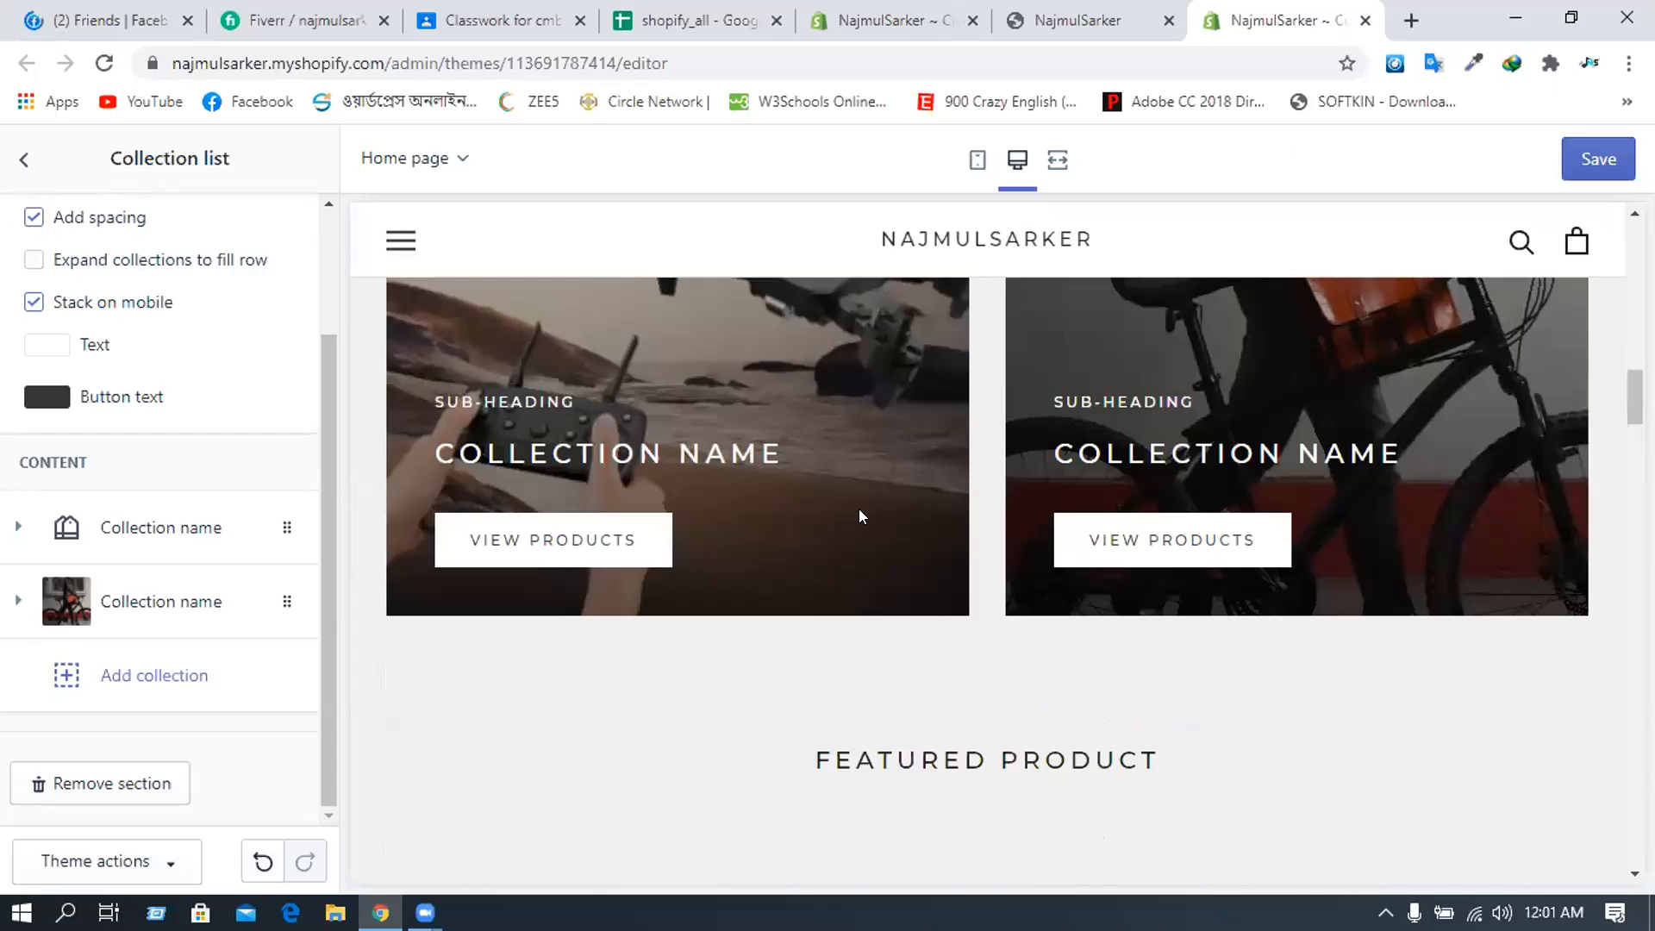
pyautogui.scroll(5, 861, 518)
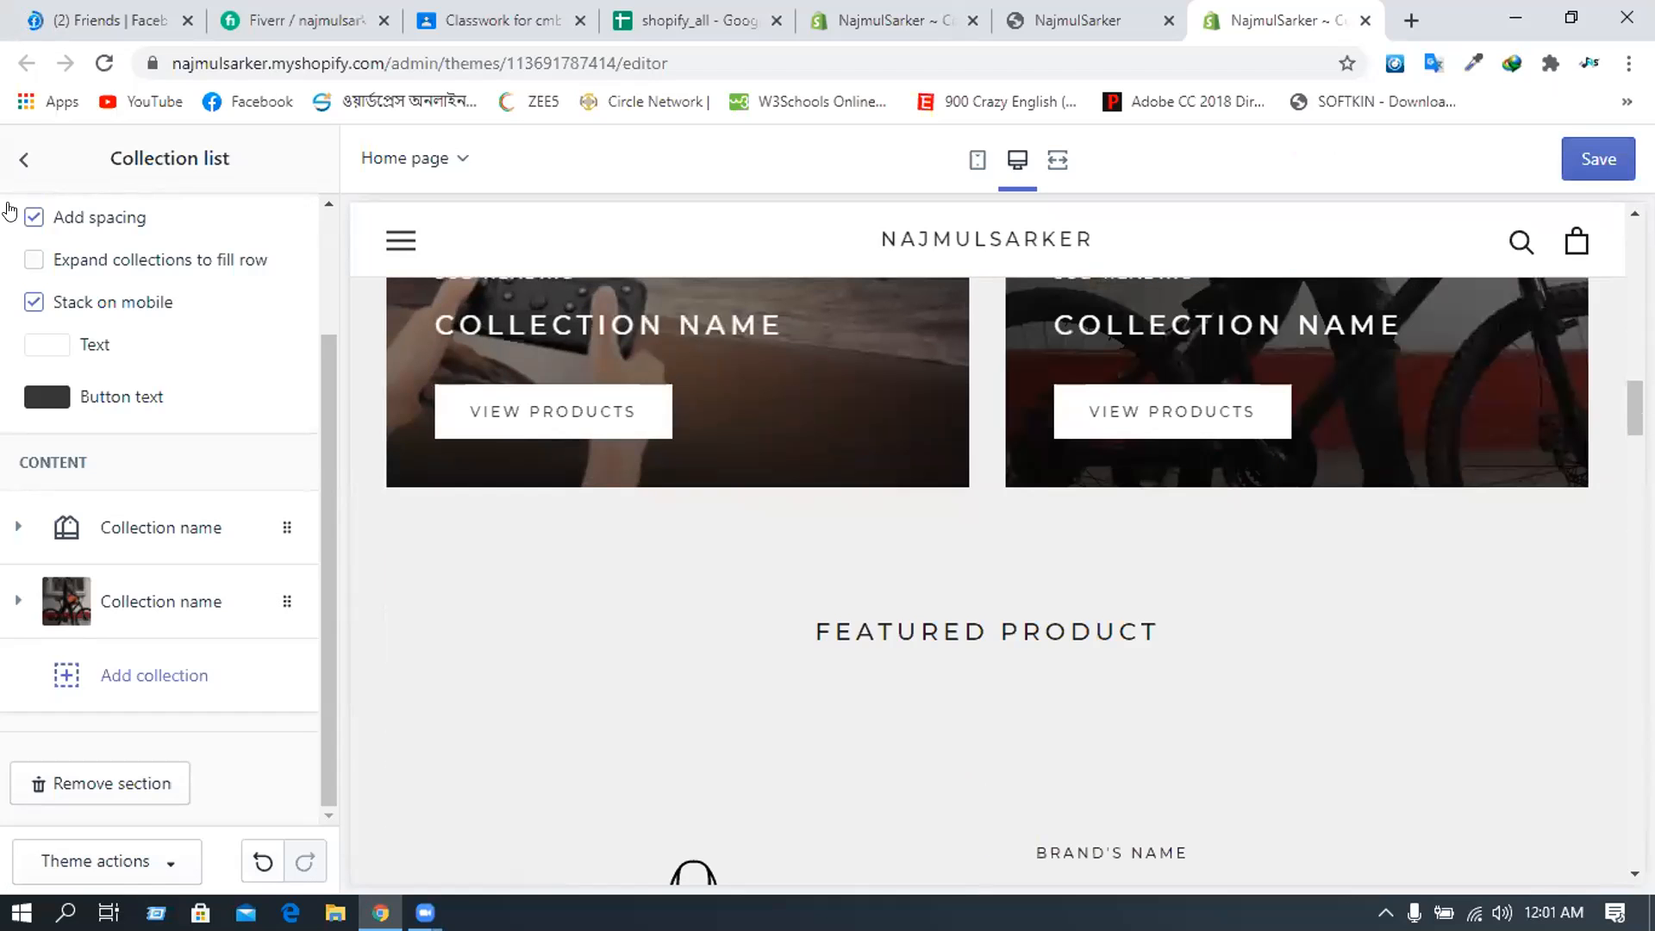
pyautogui.click(24, 159)
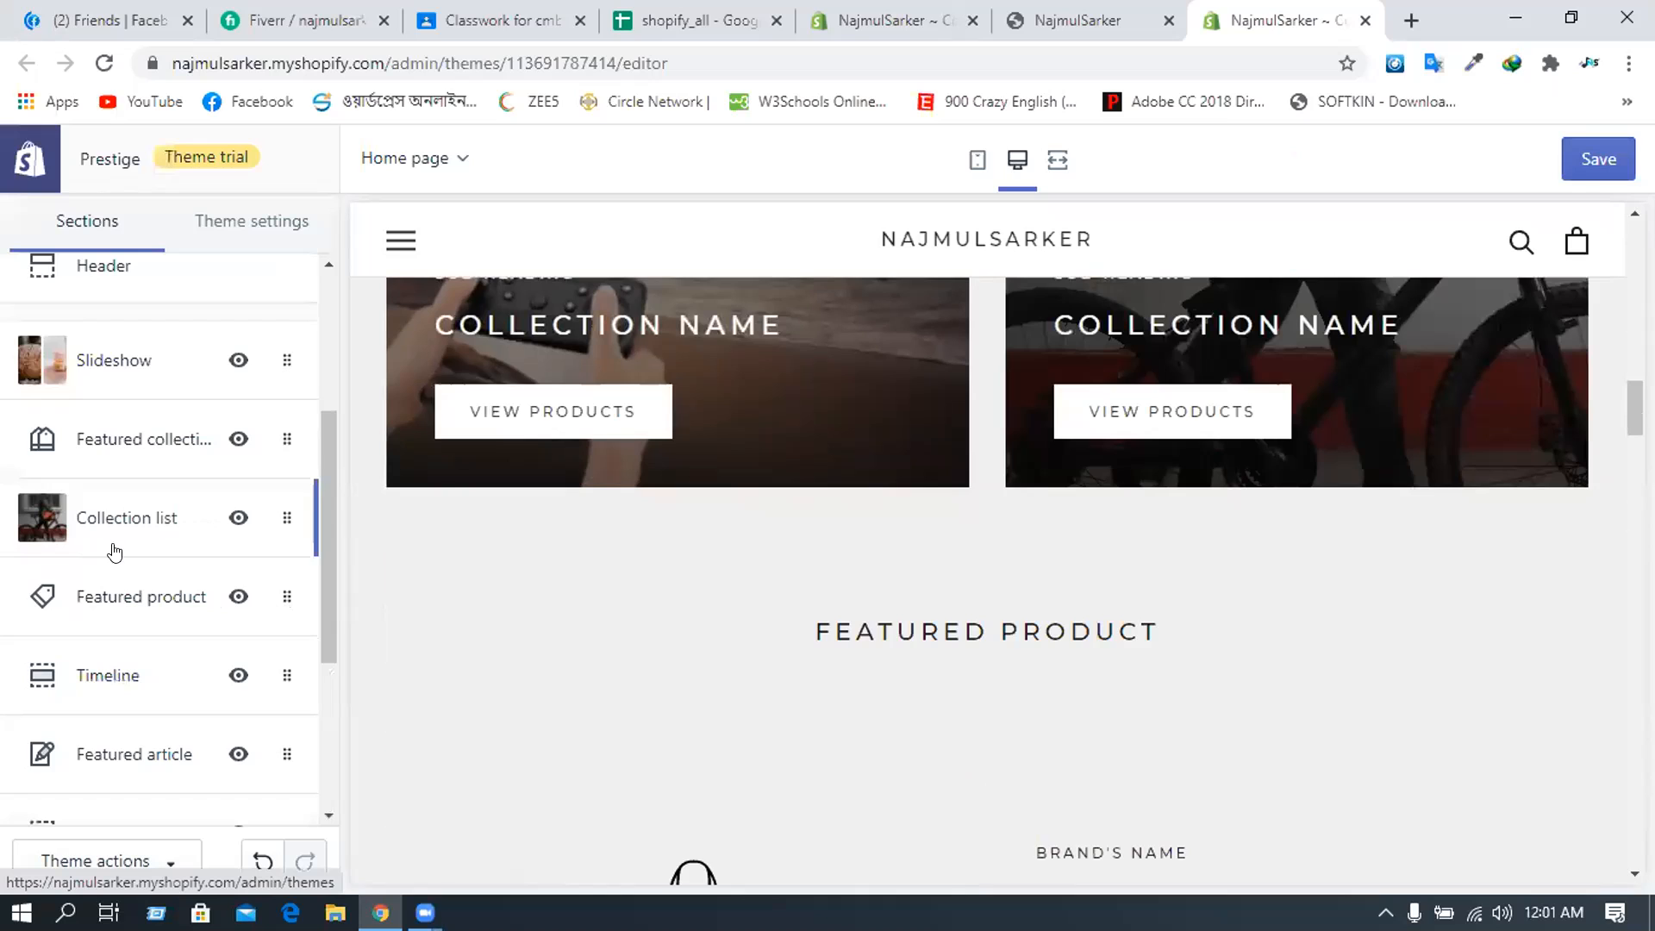
# - Feature the MP3 LED Light Portable speaker (TK 500) in the Featured product section
pyautogui.click(103, 606)
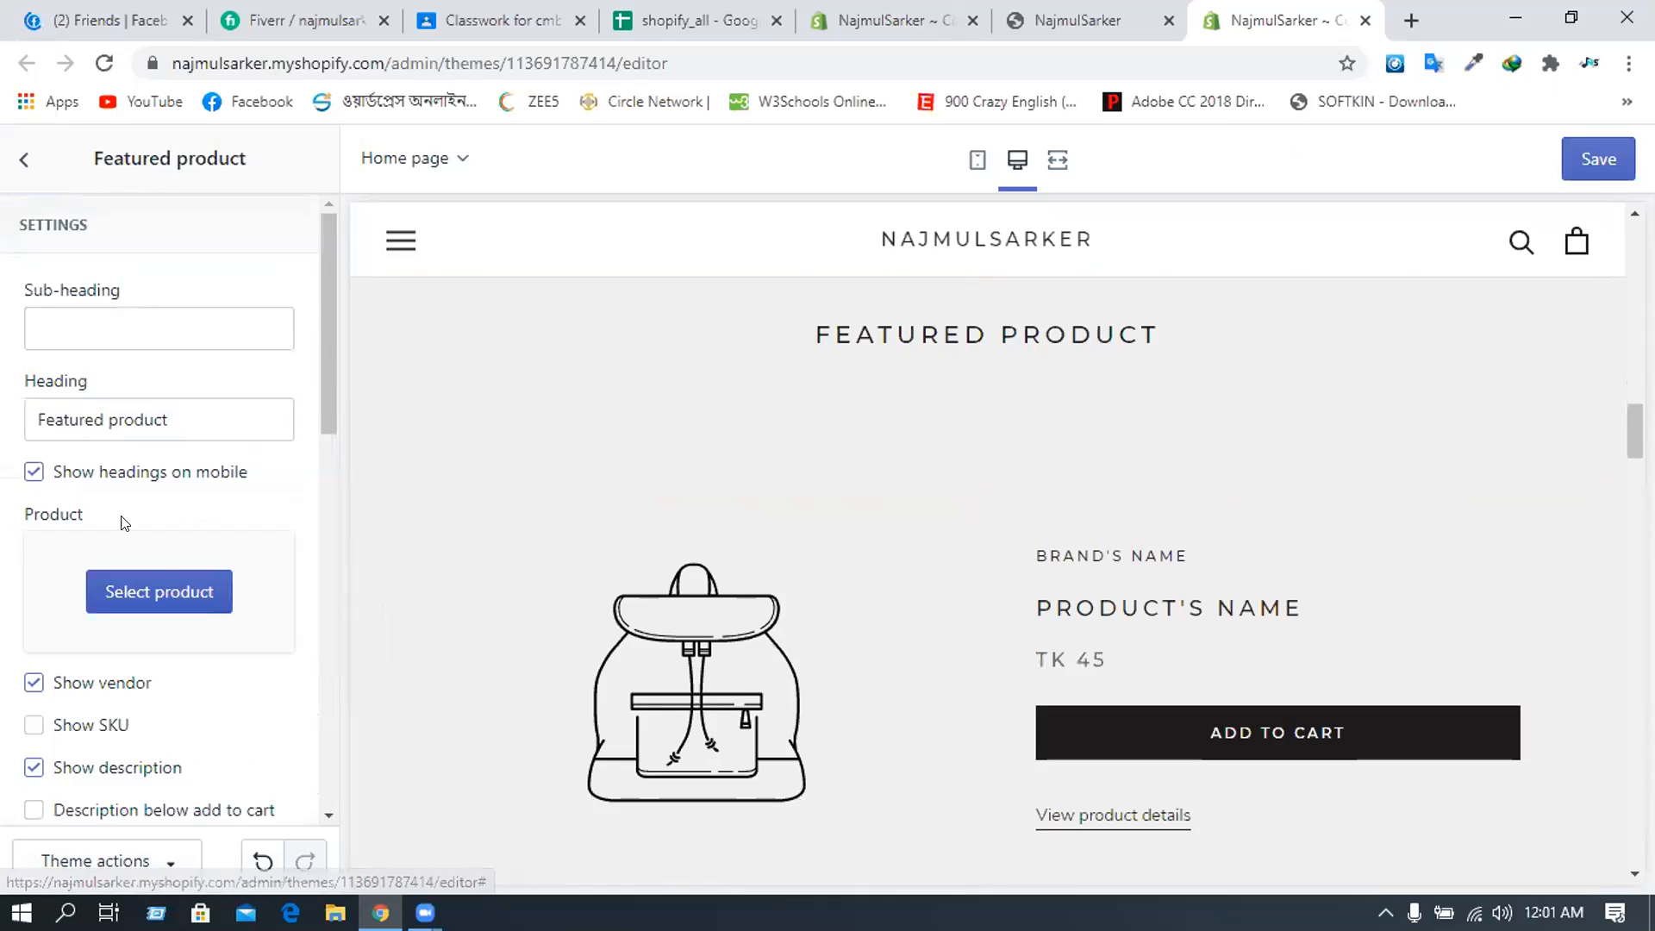
pyautogui.click(166, 339)
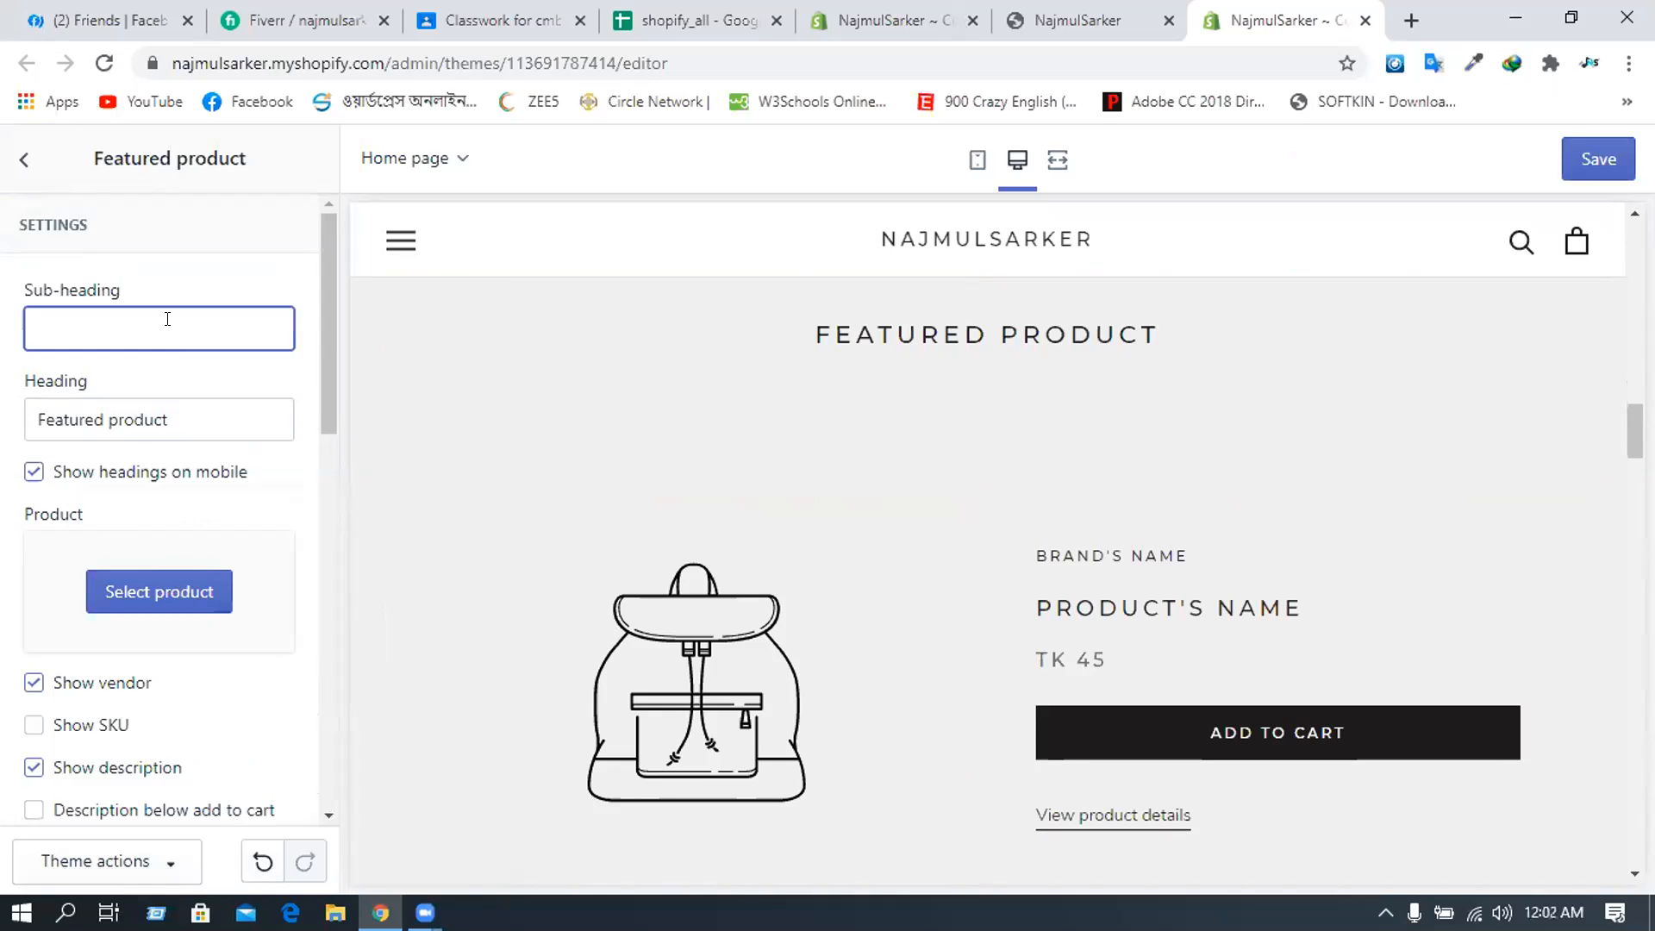
pyautogui.click(143, 592)
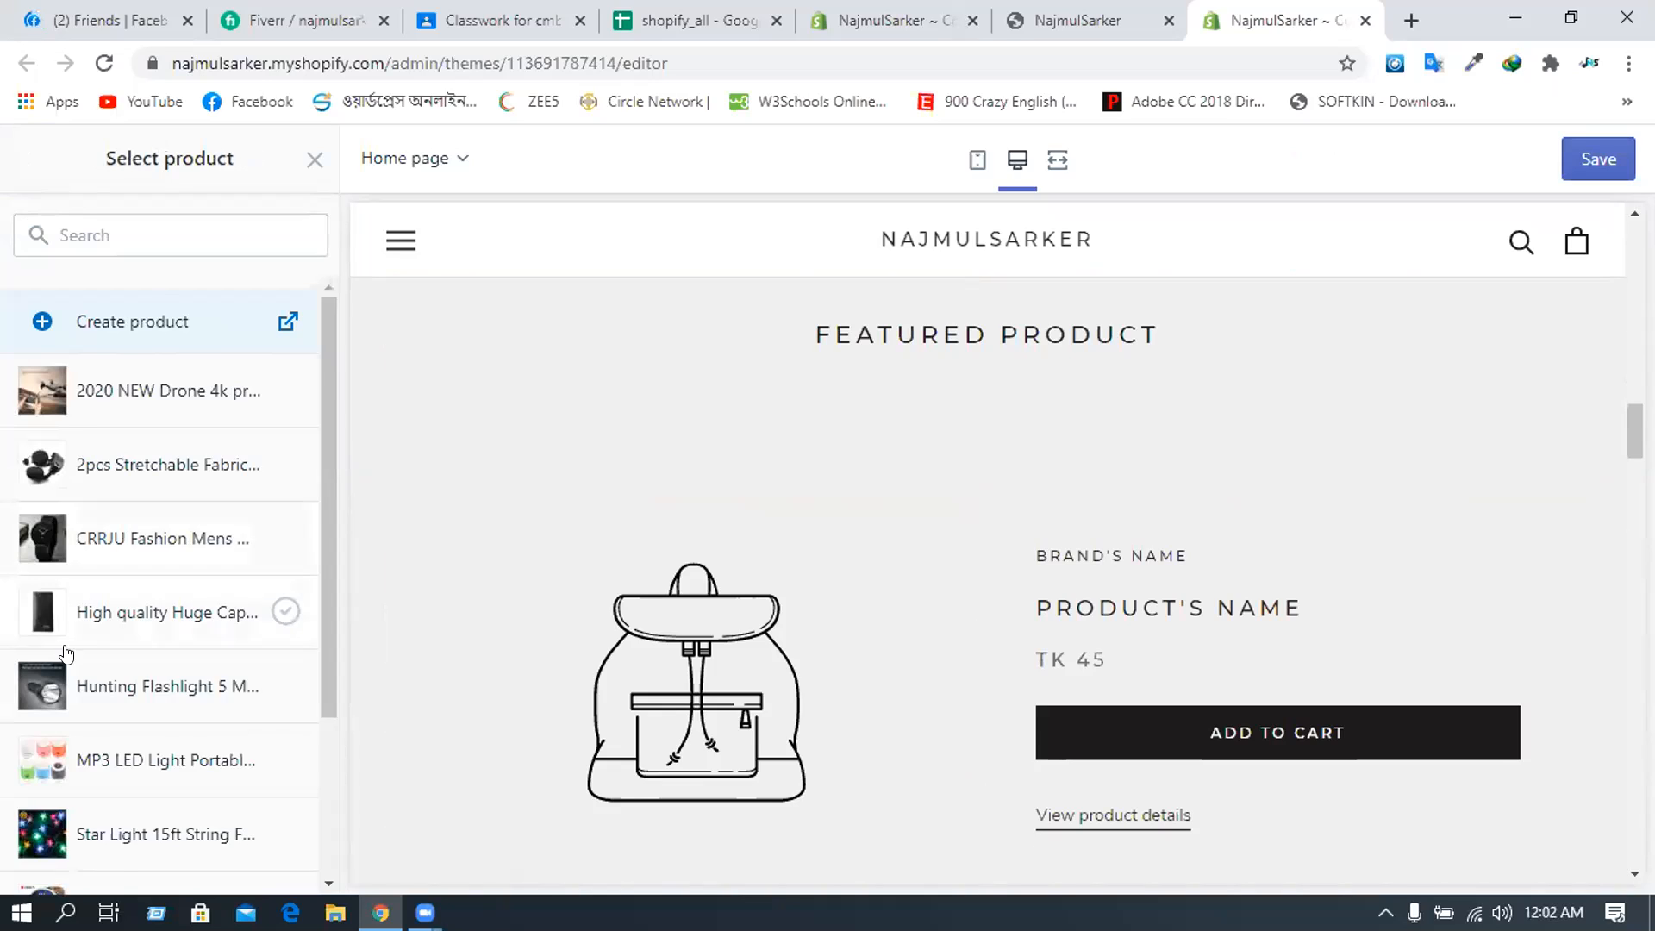
pyautogui.scroll(-2, 76, 654)
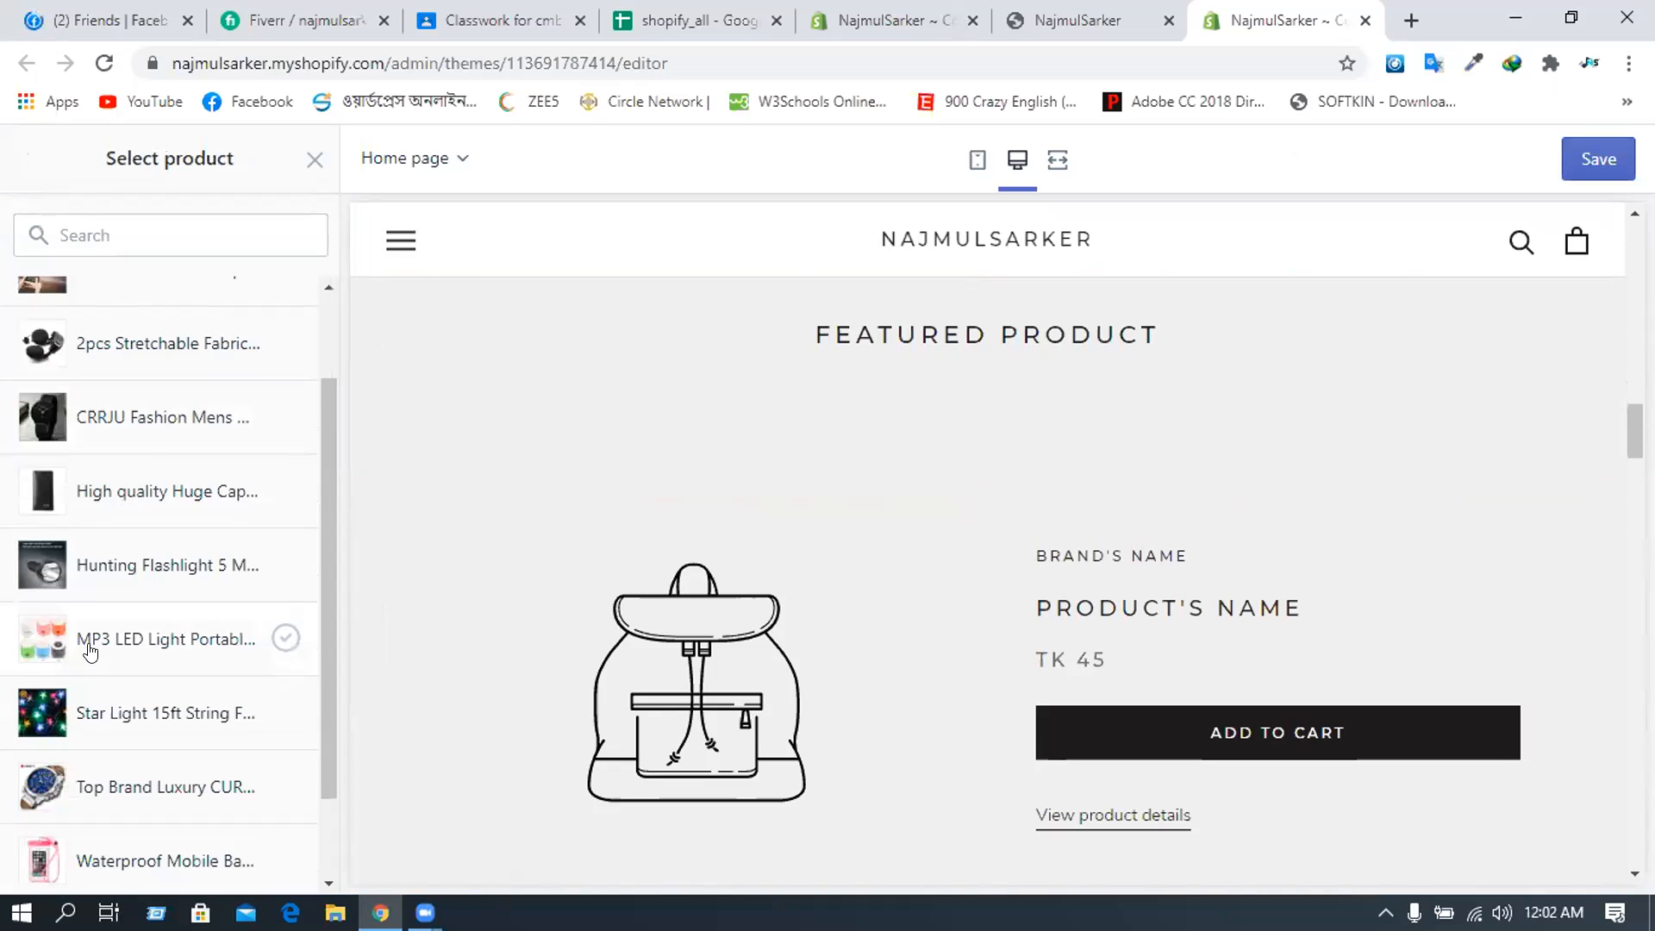
pyautogui.scroll(-2, 90, 724)
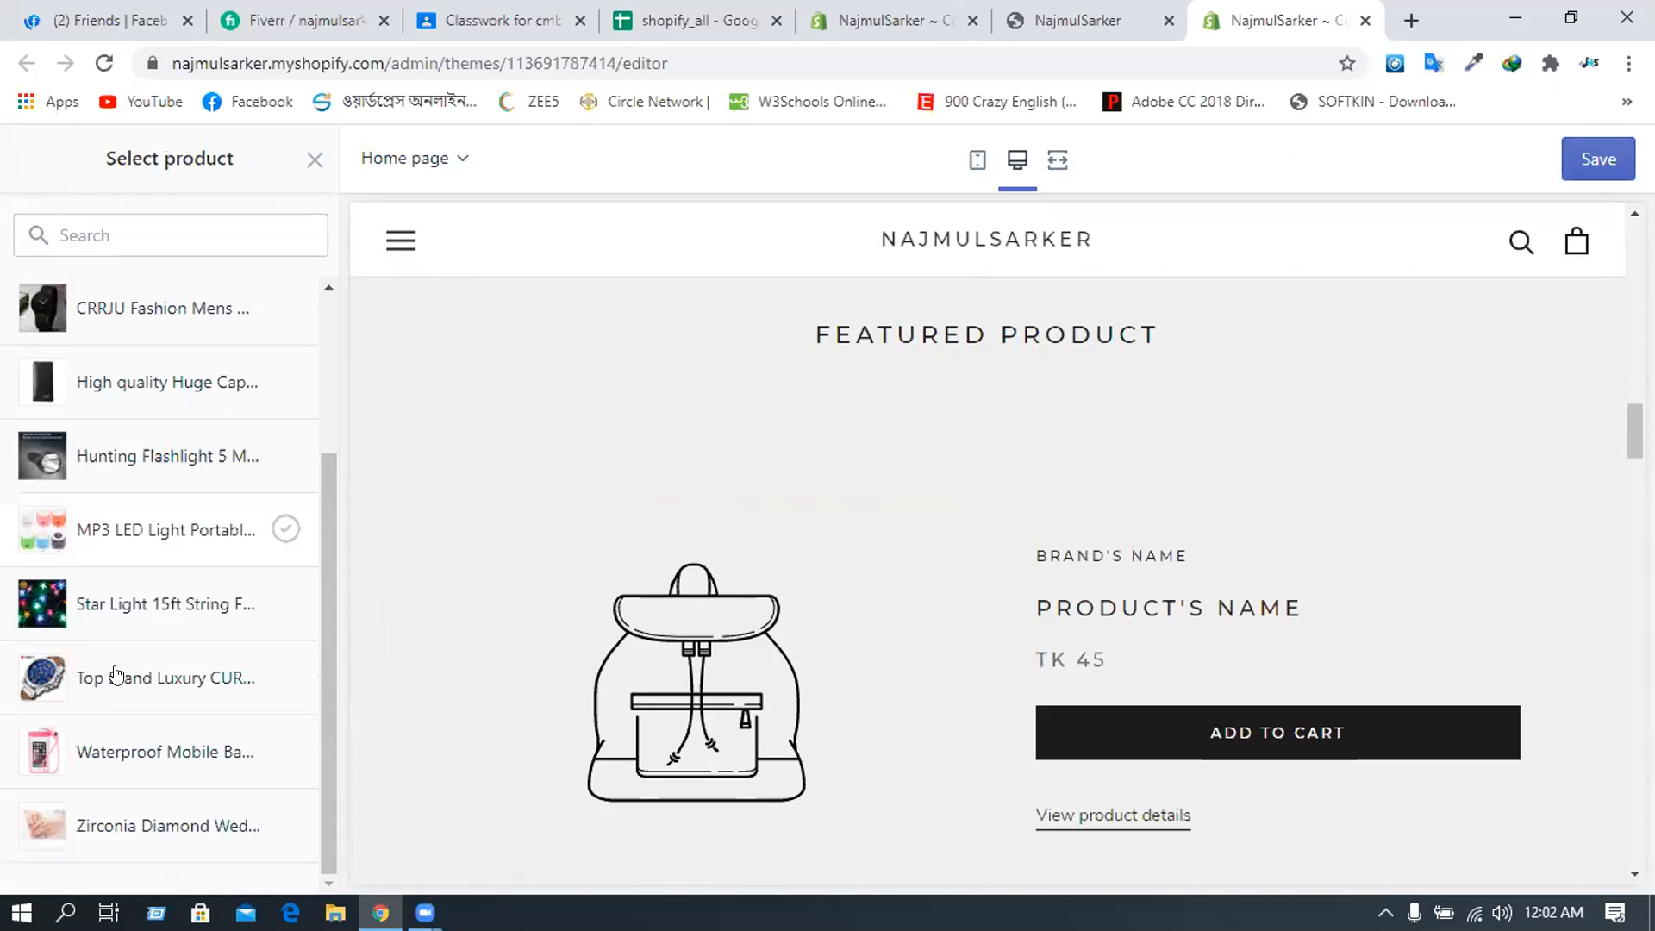
pyautogui.scroll(3, 117, 668)
pyautogui.scroll(2, 105, 752)
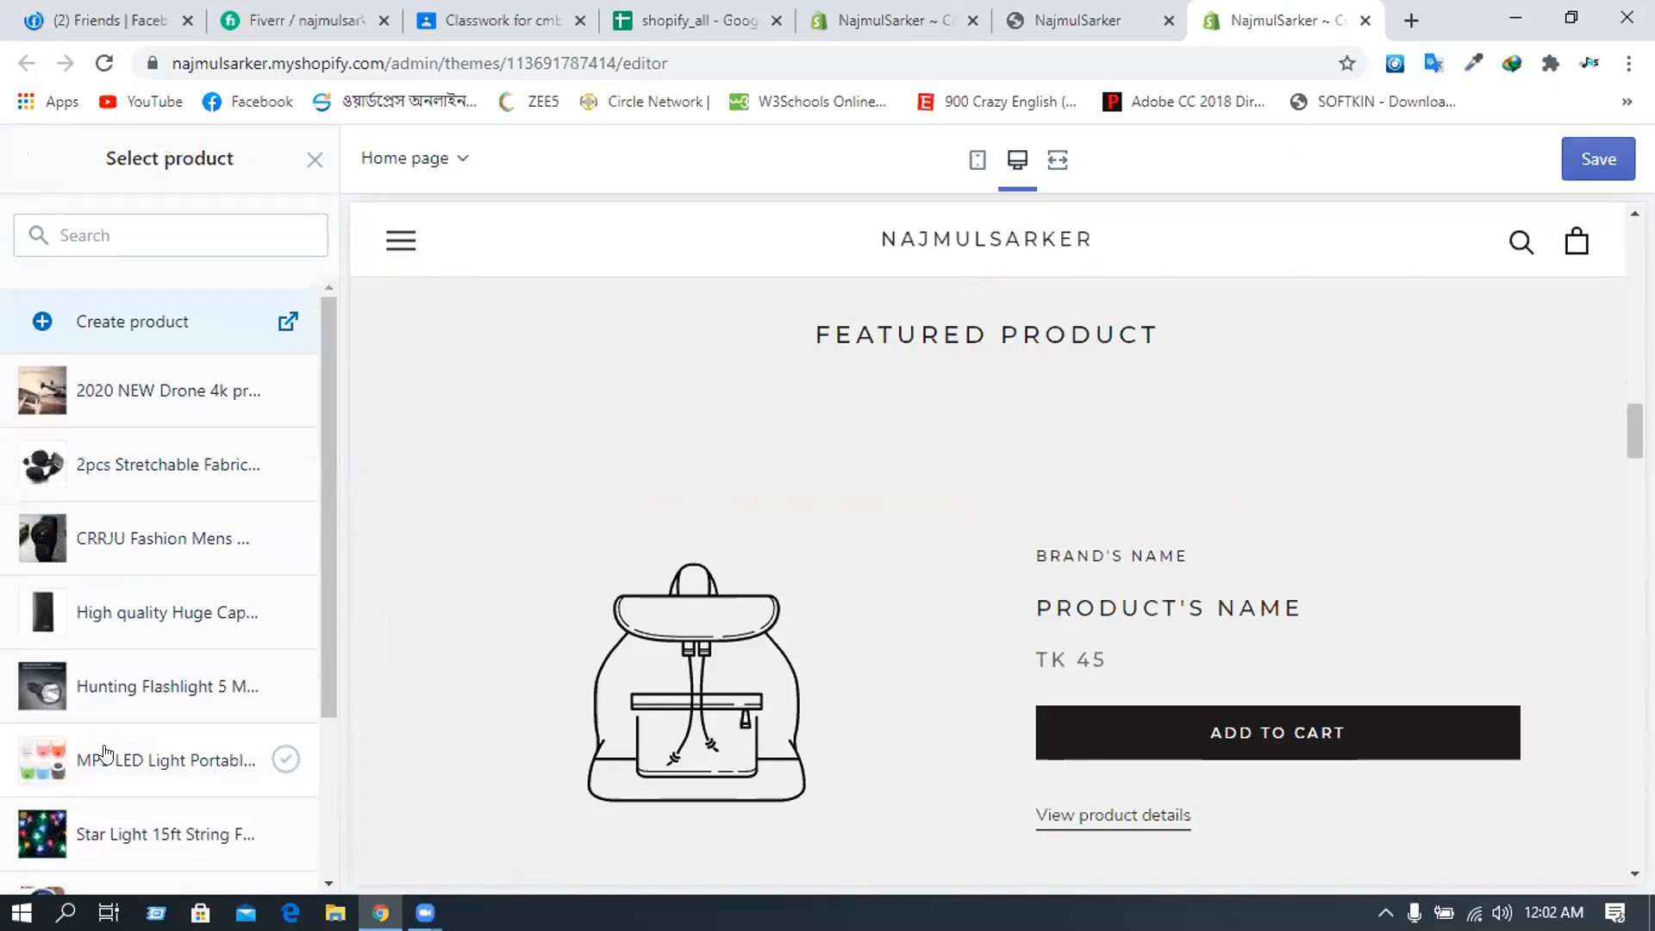
pyautogui.click(286, 758)
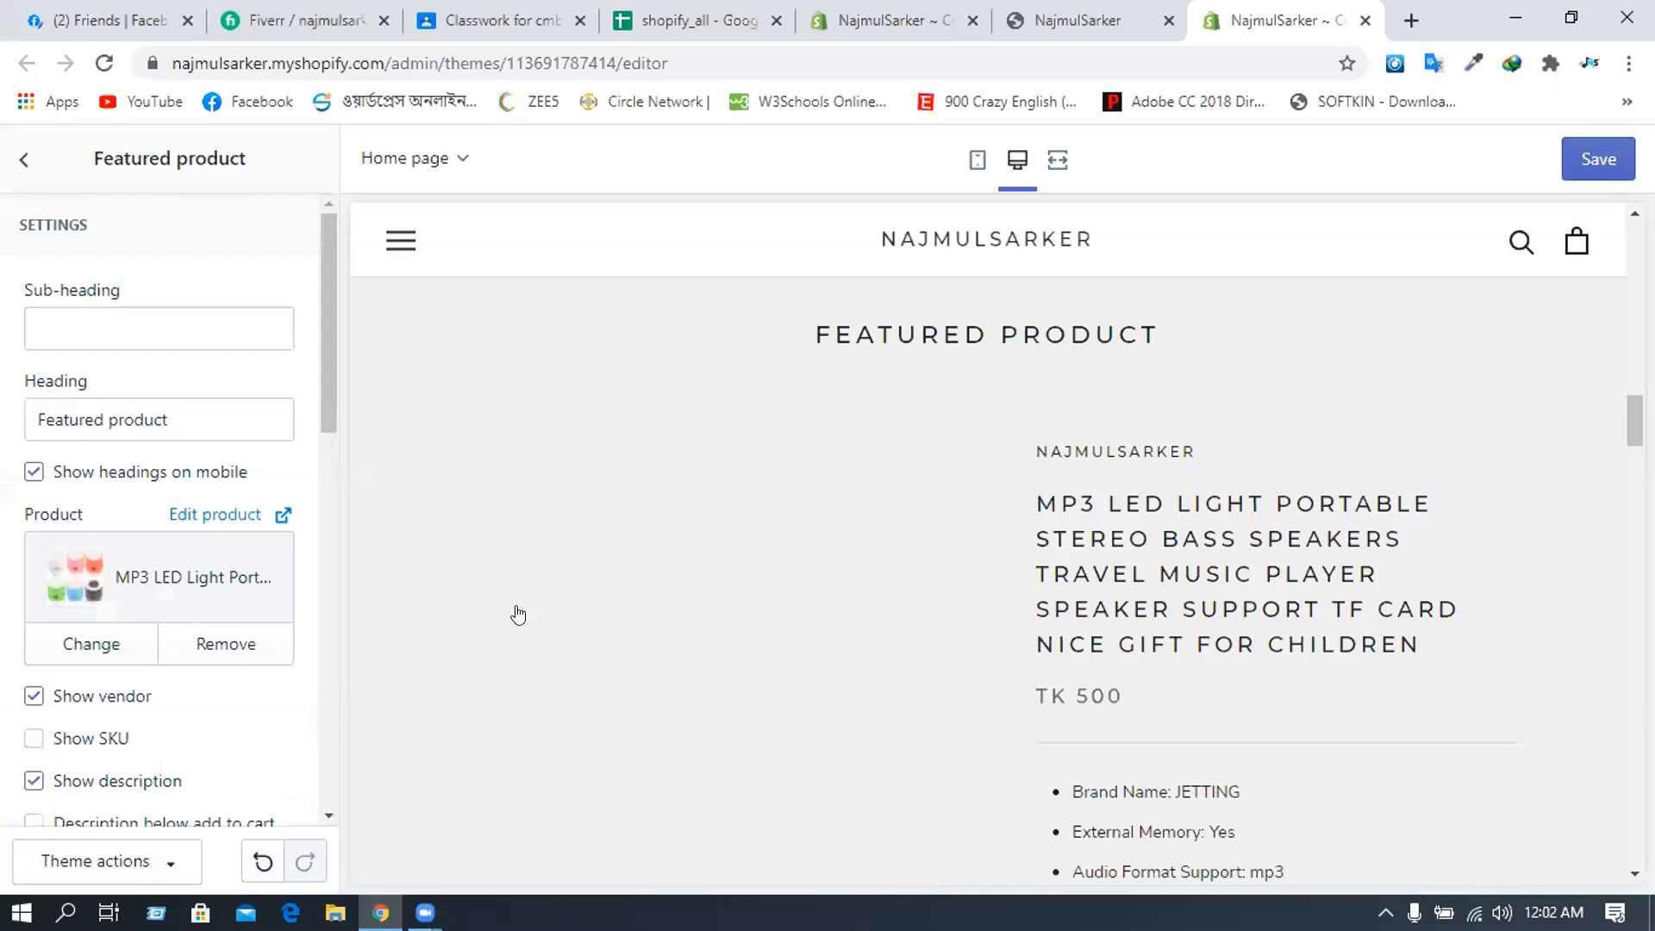
pyautogui.scroll(-1, 530, 602)
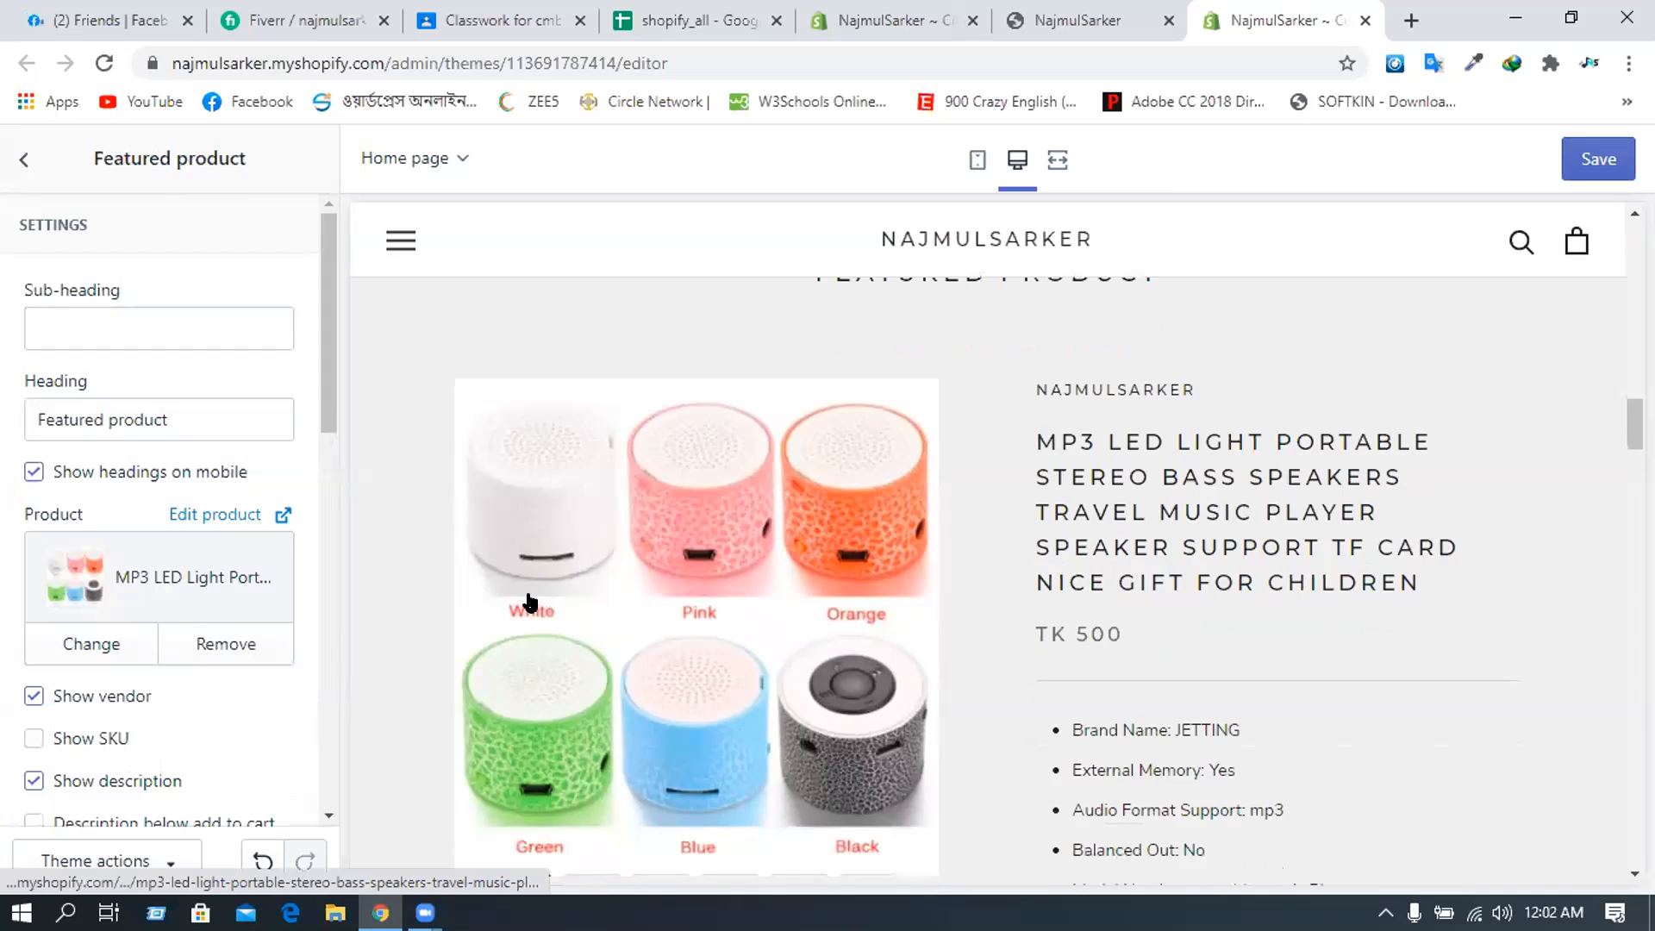
pyautogui.scroll(-5, 530, 602)
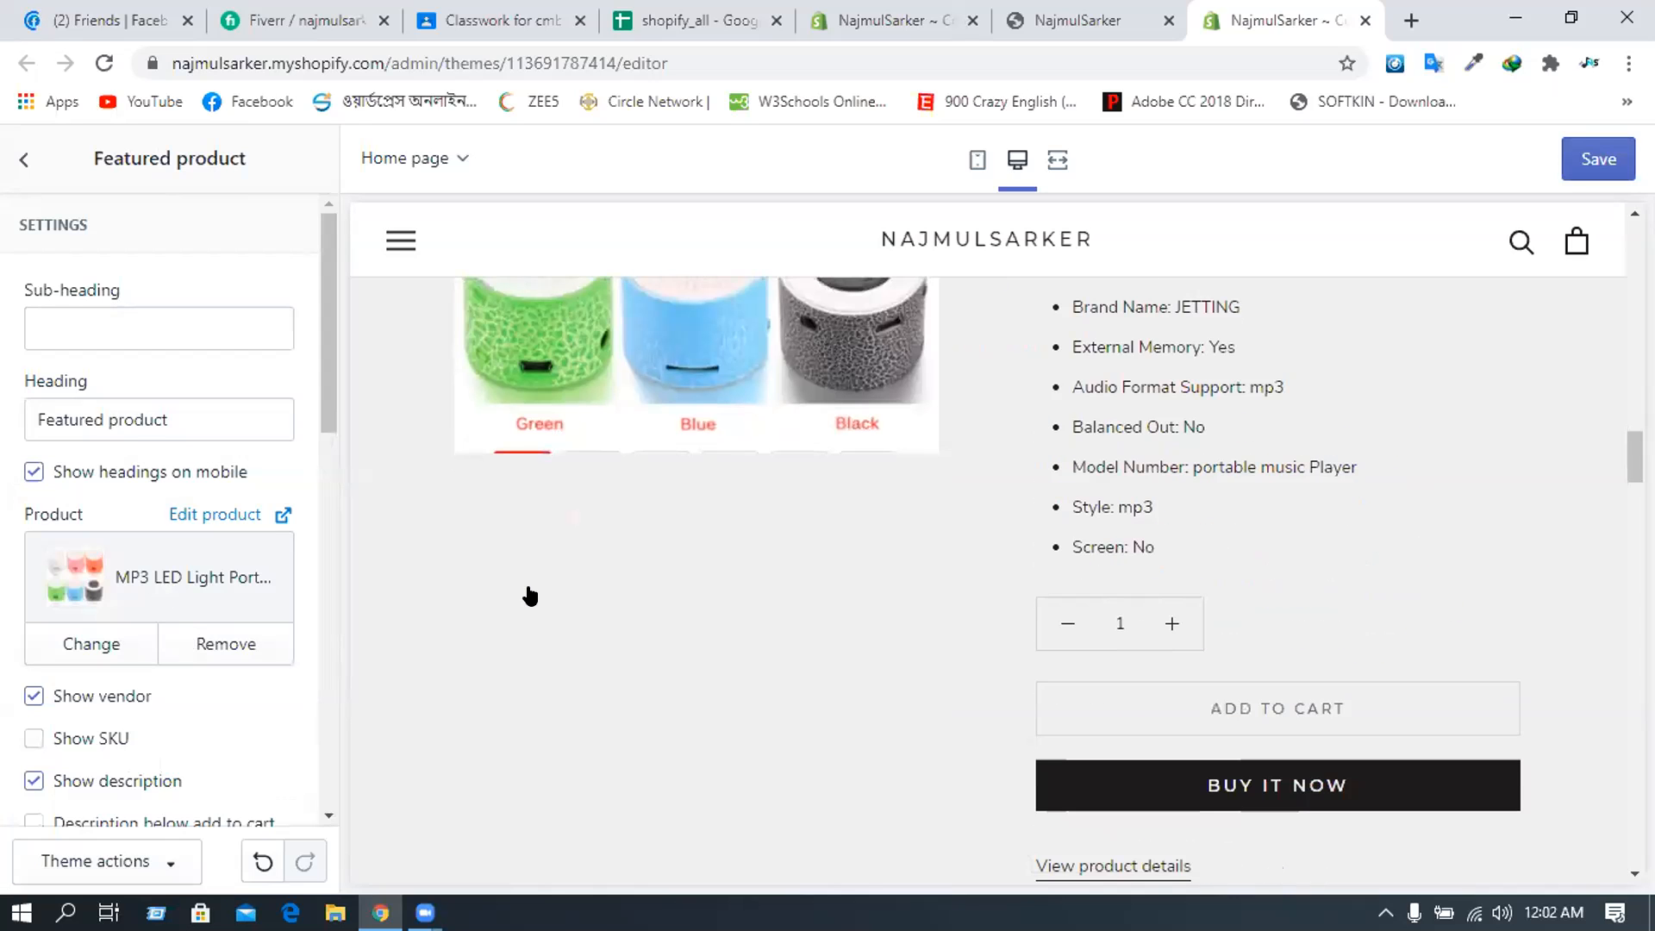
pyautogui.scroll(3, 517, 596)
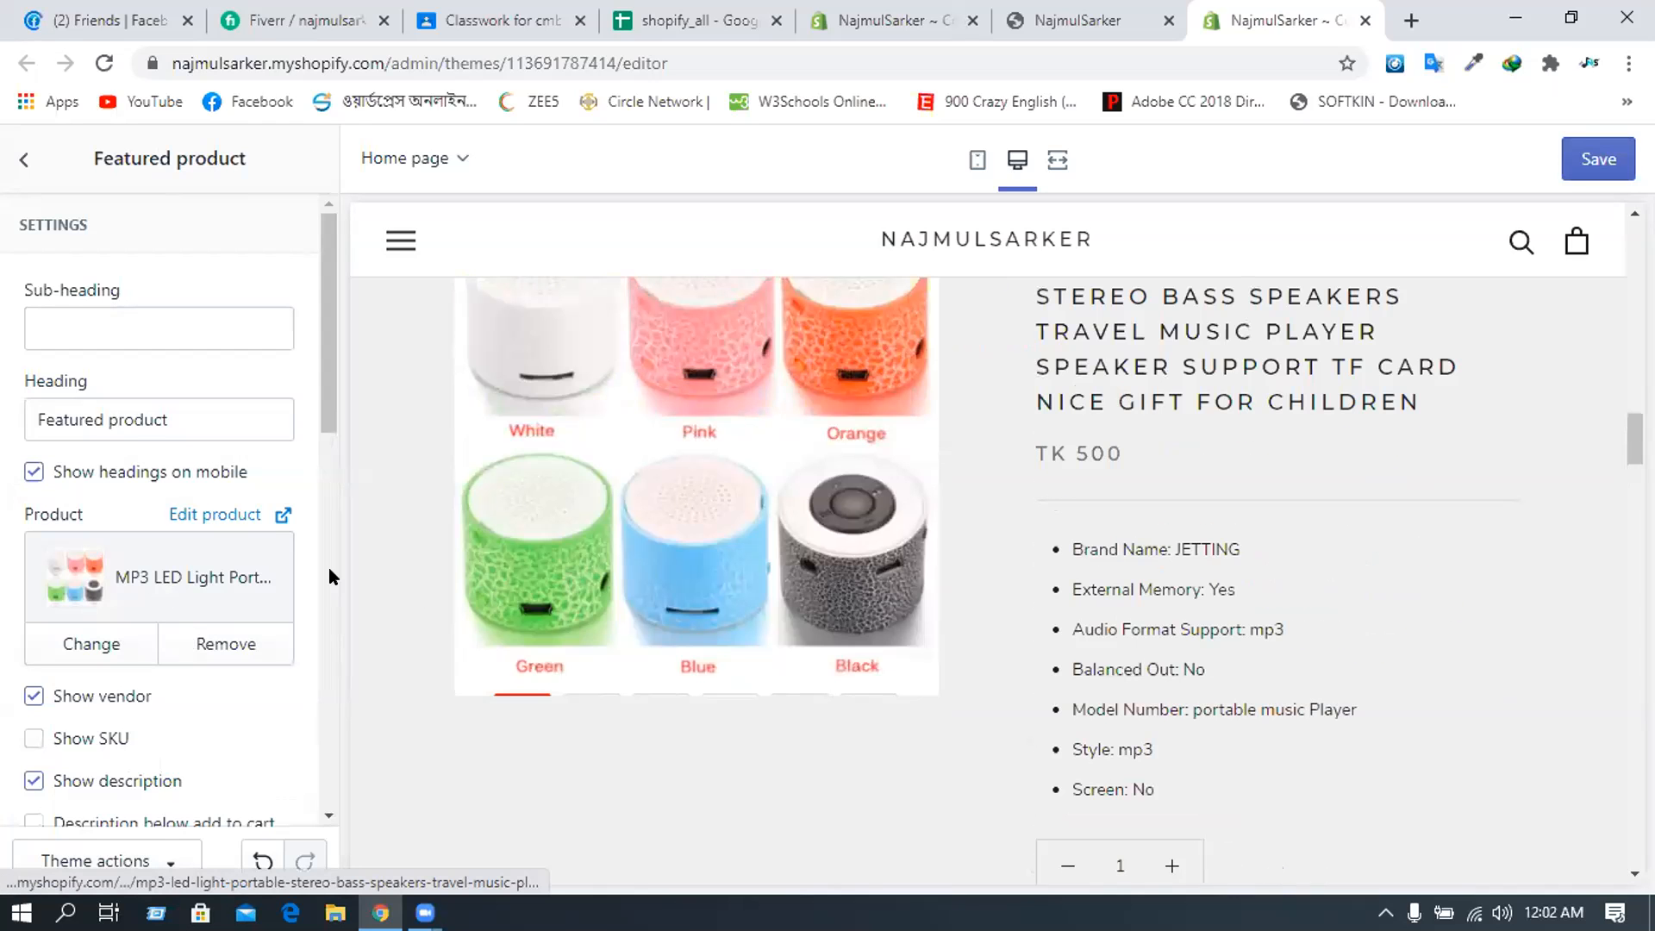
pyautogui.click(22, 161)
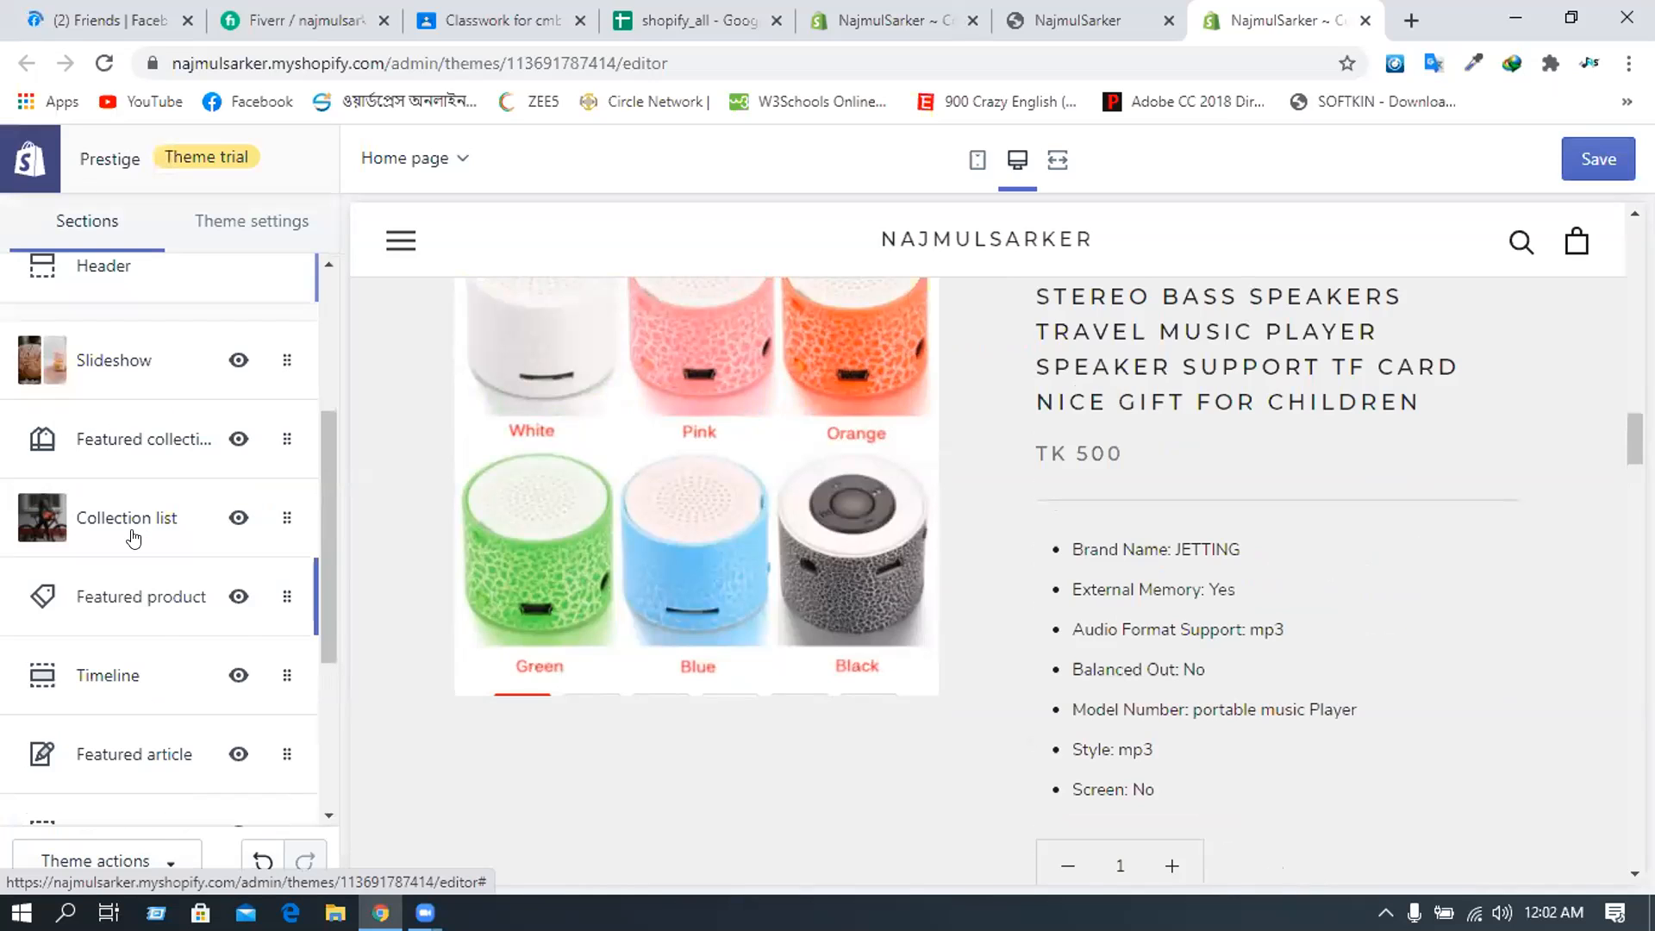
# - Open the Timeline section and expand its 2000 timeline item
pyautogui.scroll(-2, 133, 526)
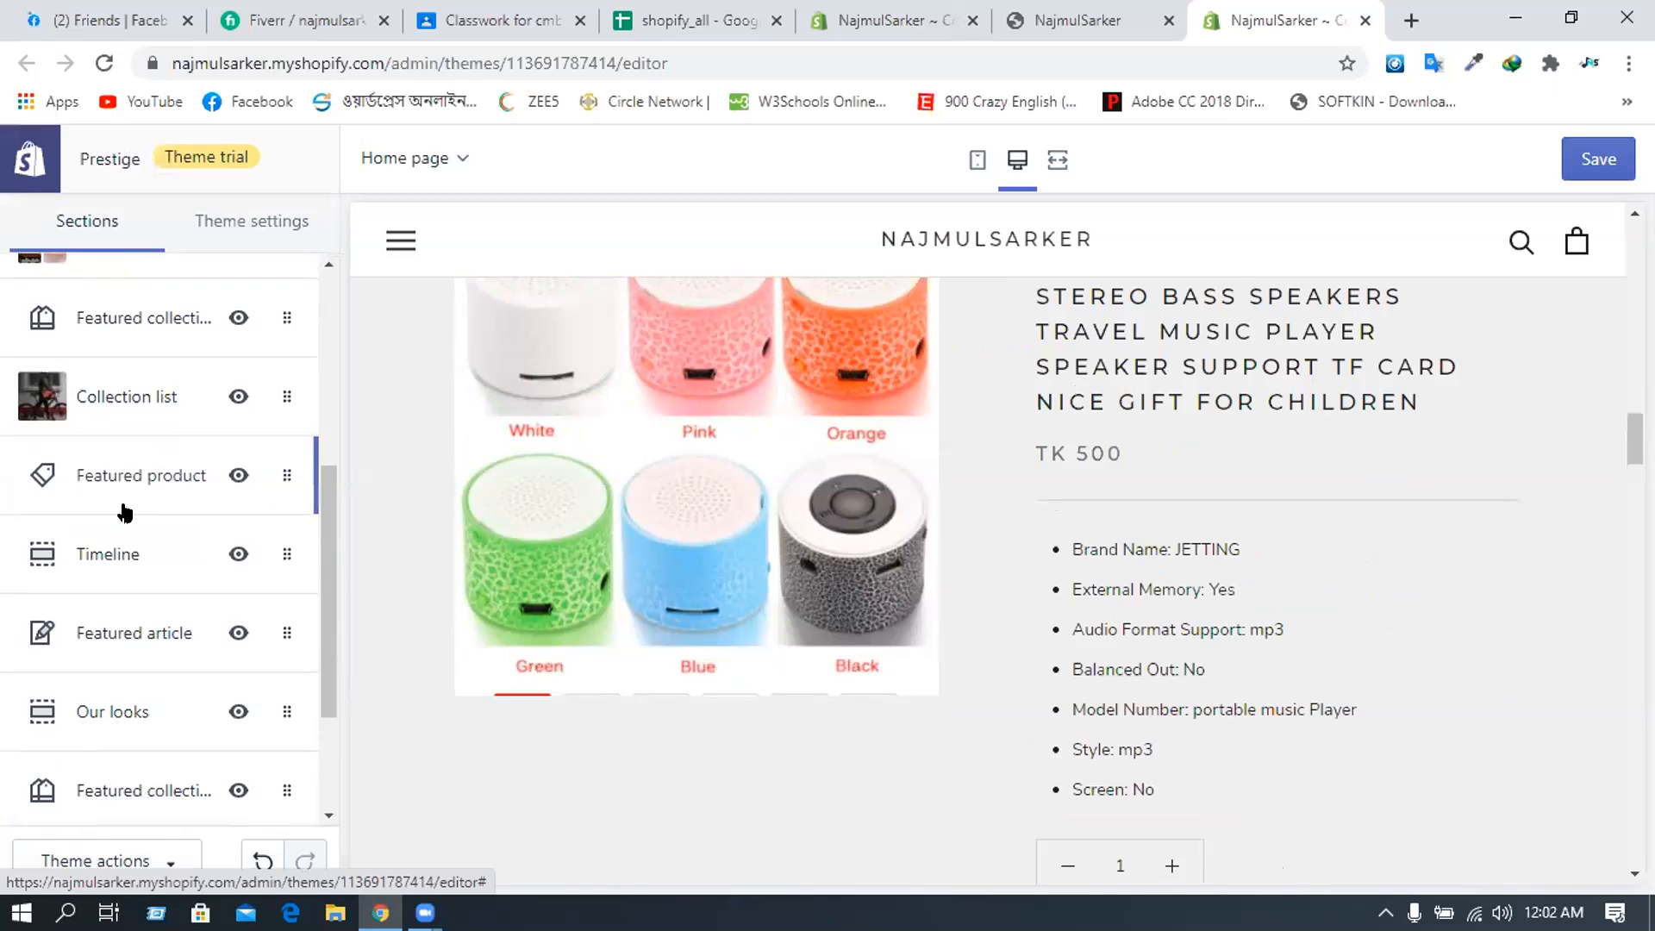
pyautogui.click(85, 555)
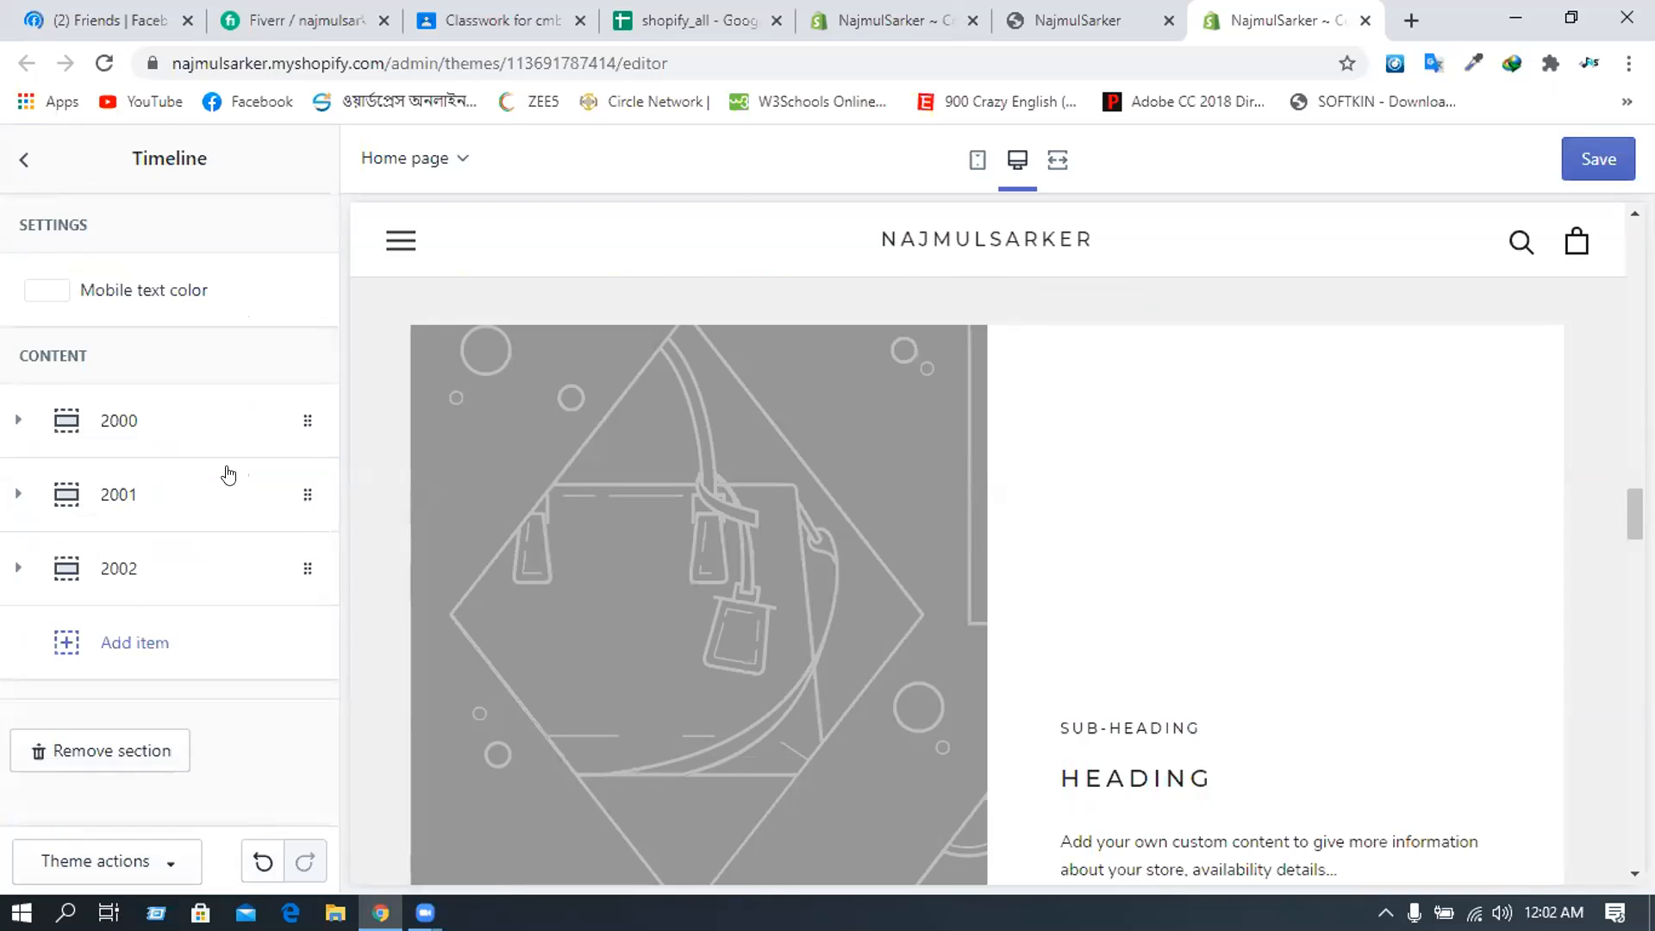
pyautogui.scroll(2, 524, 452)
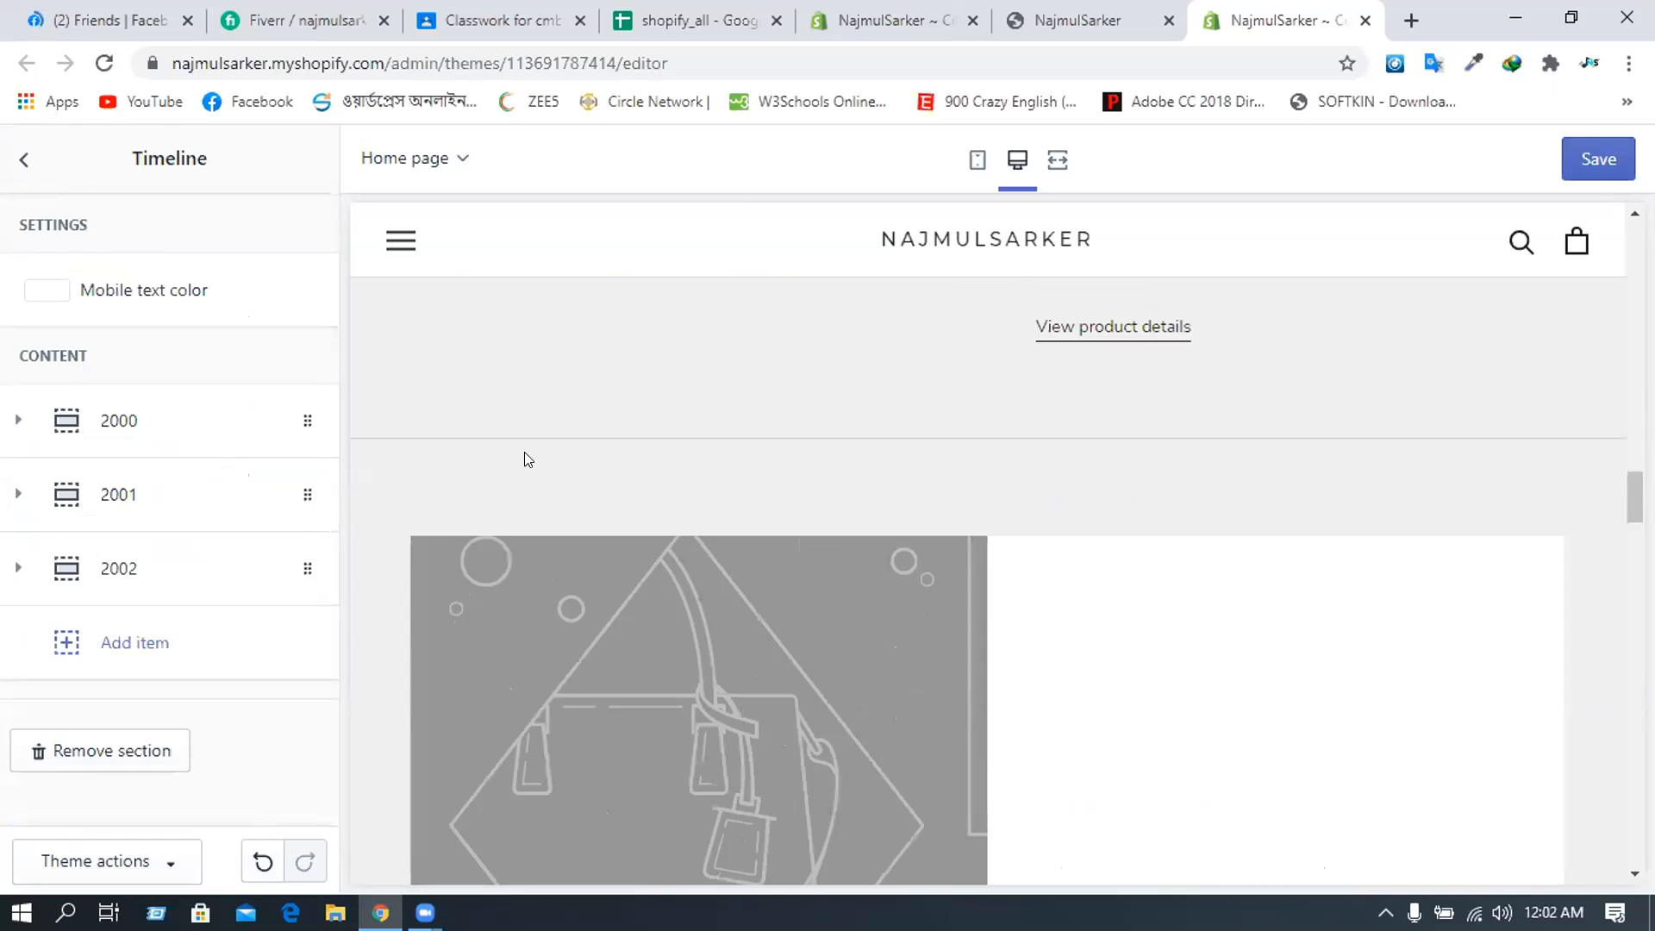
pyautogui.scroll(-3, 524, 451)
pyautogui.scroll(-1, 524, 452)
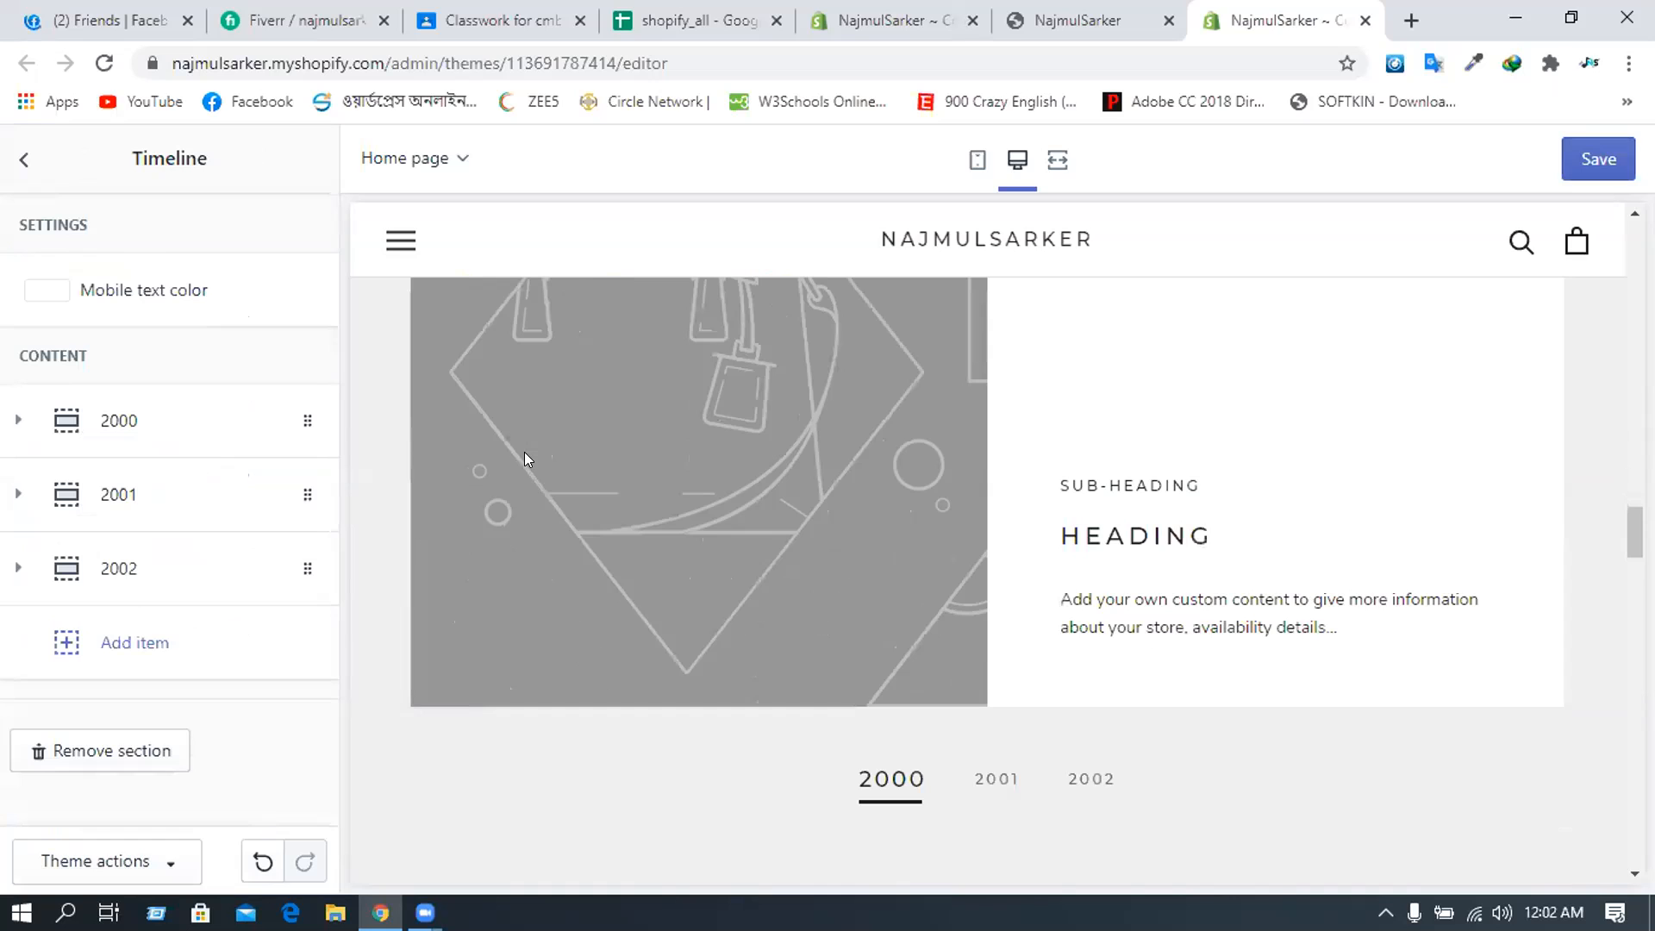
pyautogui.scroll(1, 524, 451)
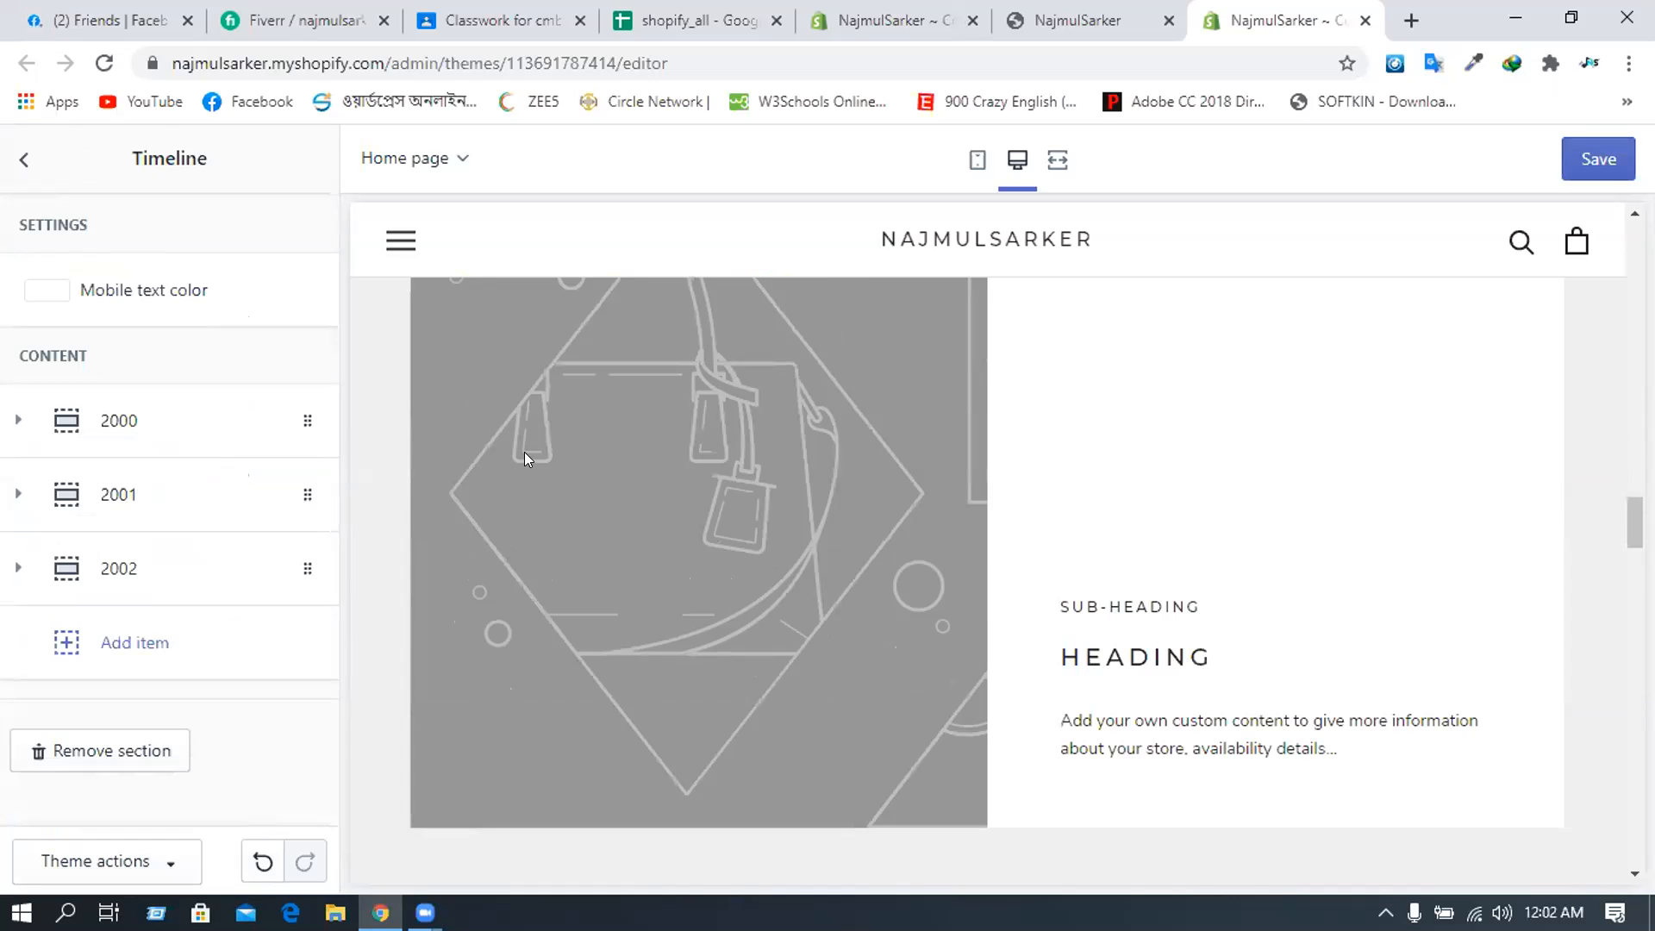
pyautogui.scroll(1, 414, 480)
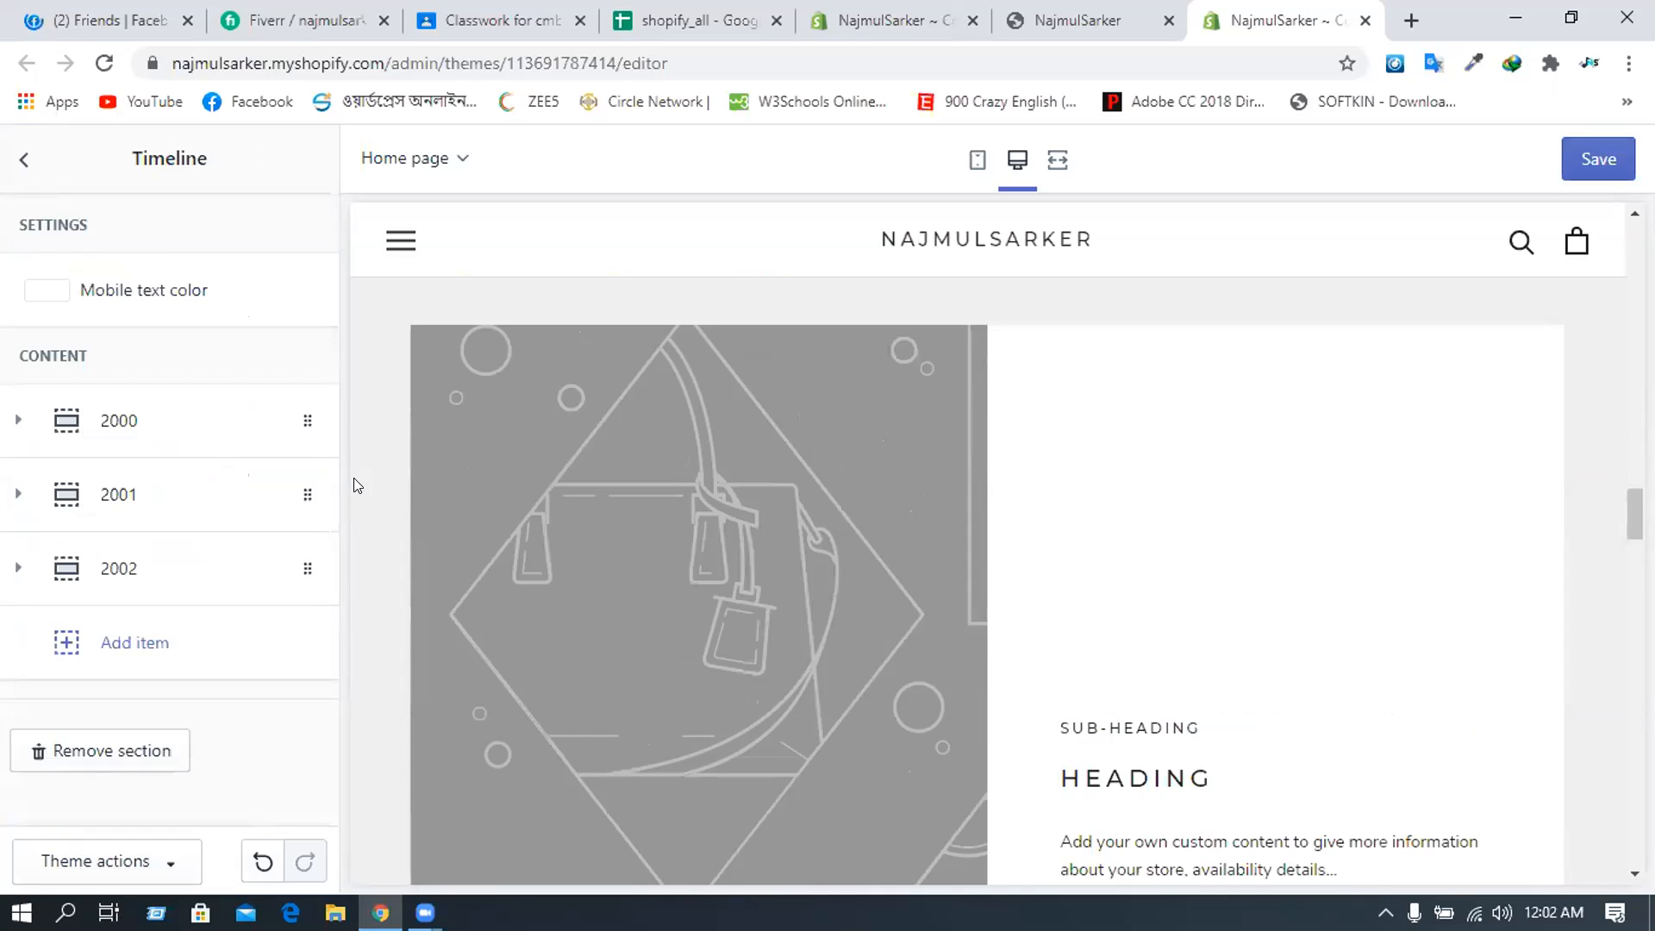
pyautogui.click(124, 423)
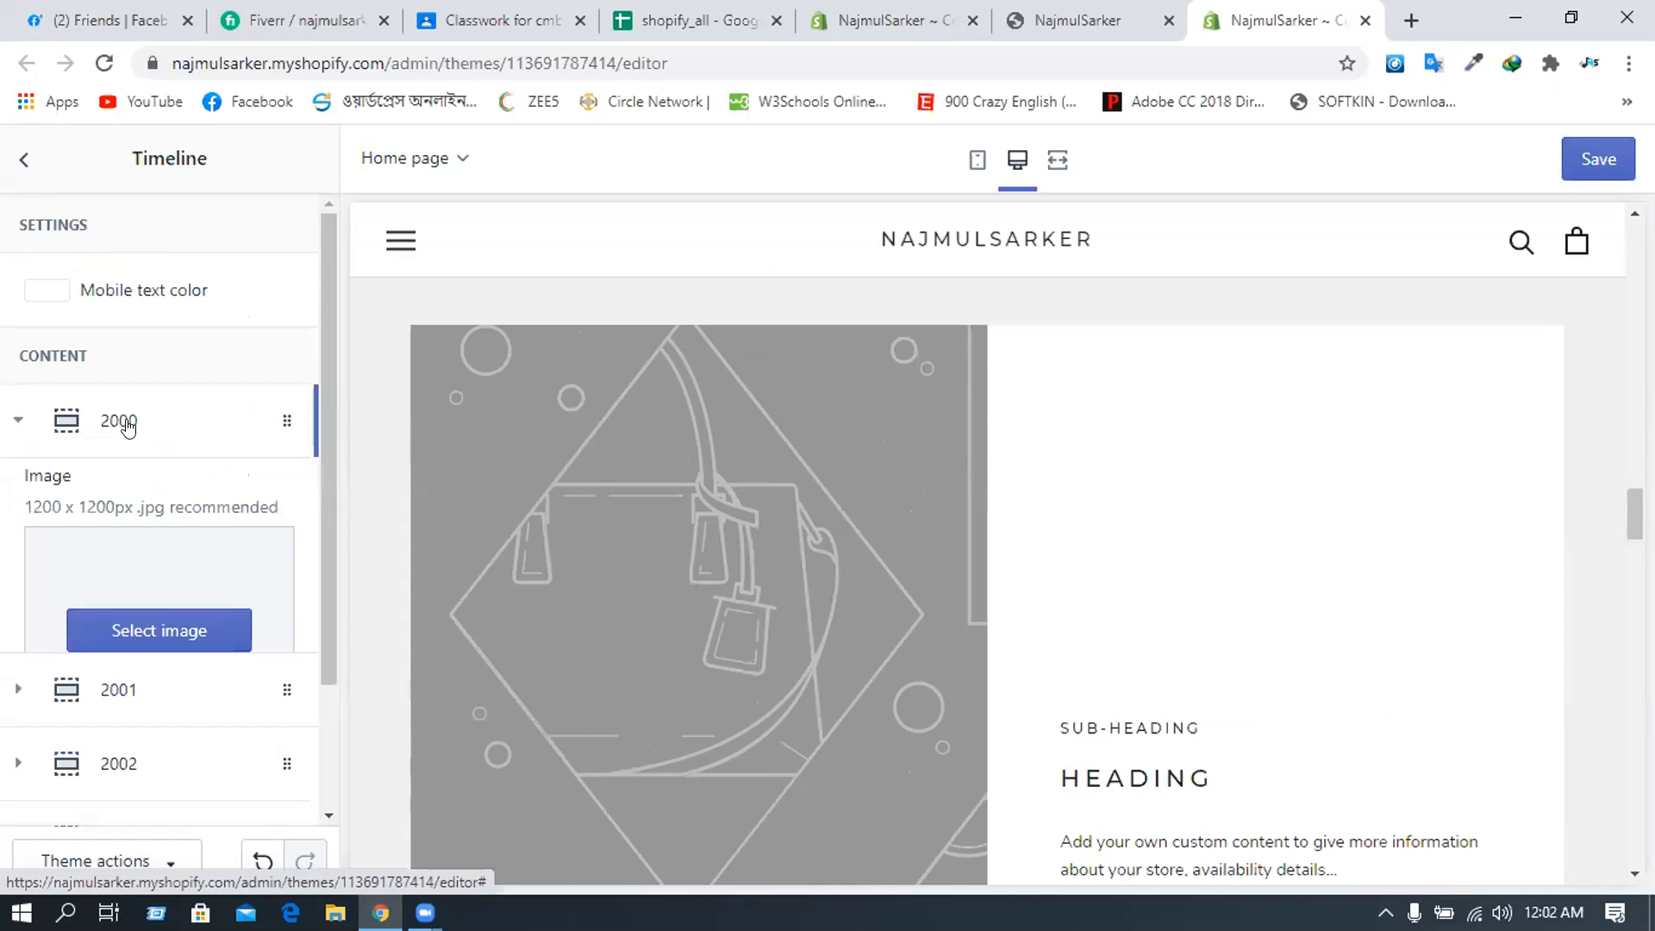
pyautogui.scroll(-2, 130, 422)
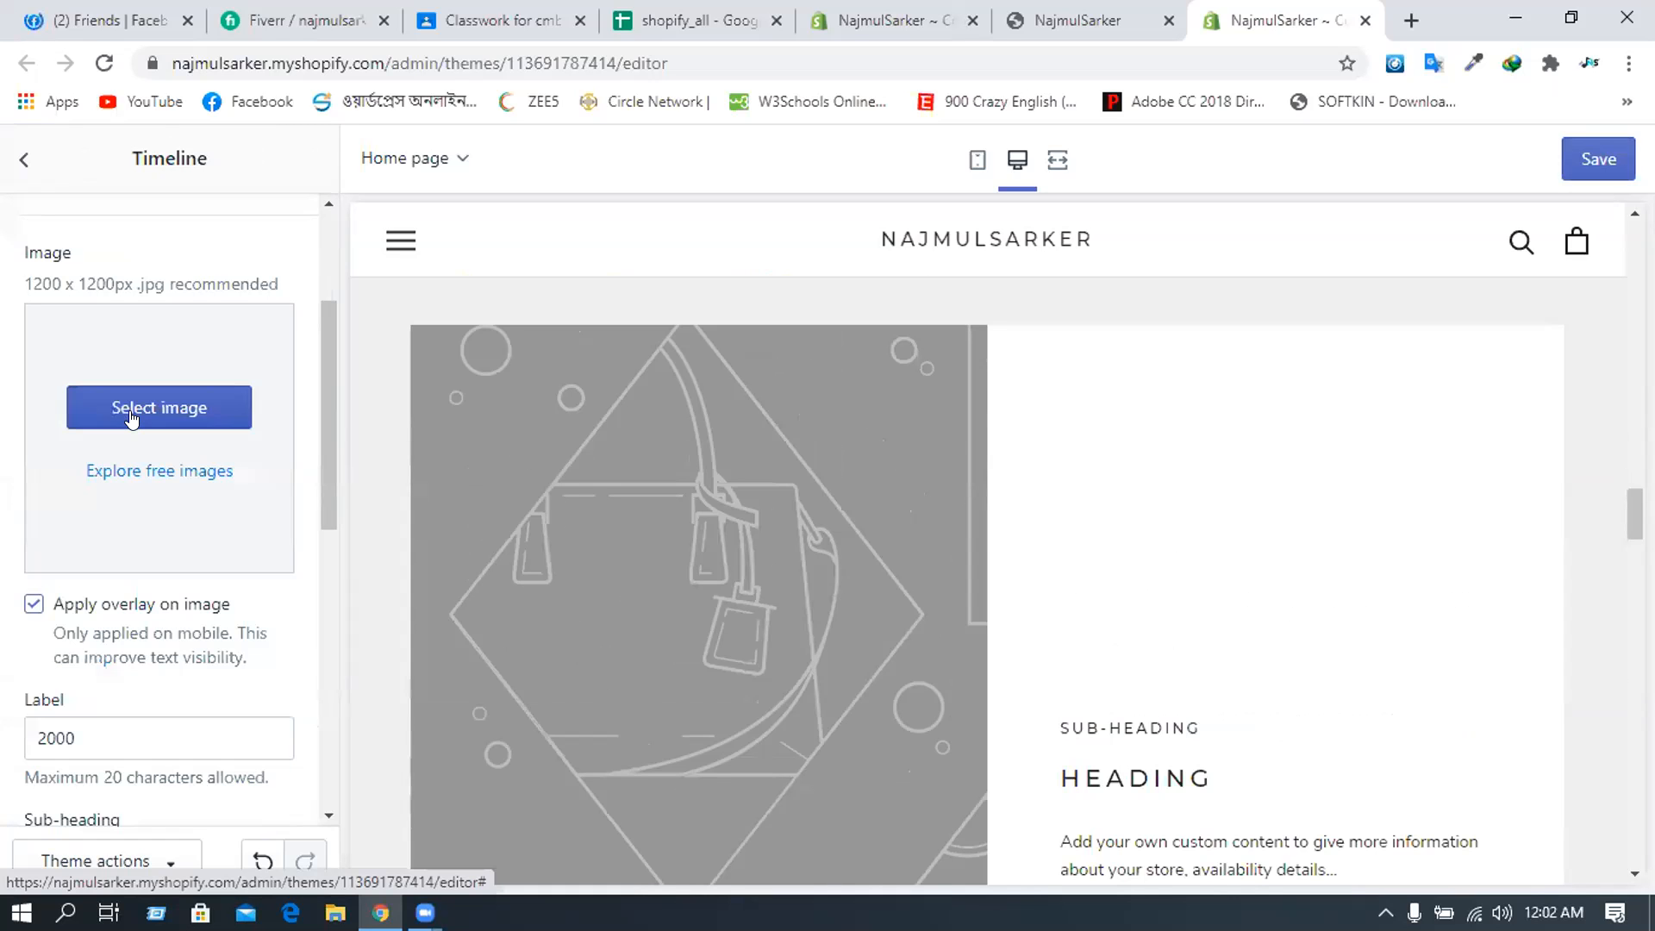
# - Browse the 2000 item's image library without choosing, then remove the Timeline section
pyautogui.click(132, 419)
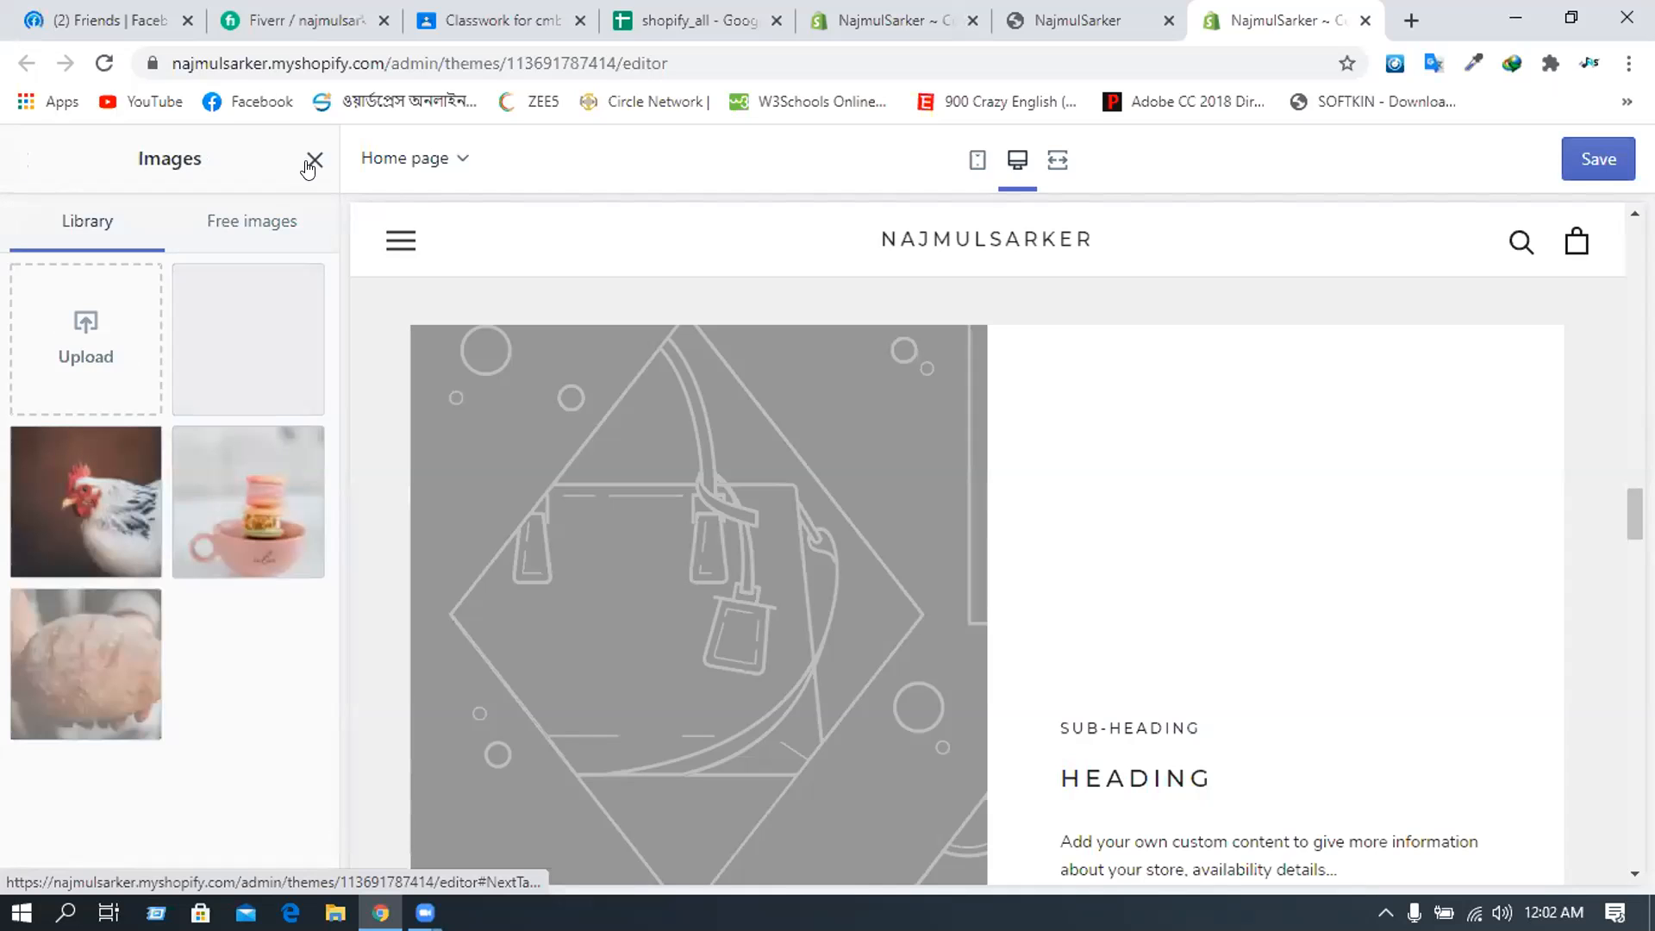
pyautogui.click(314, 162)
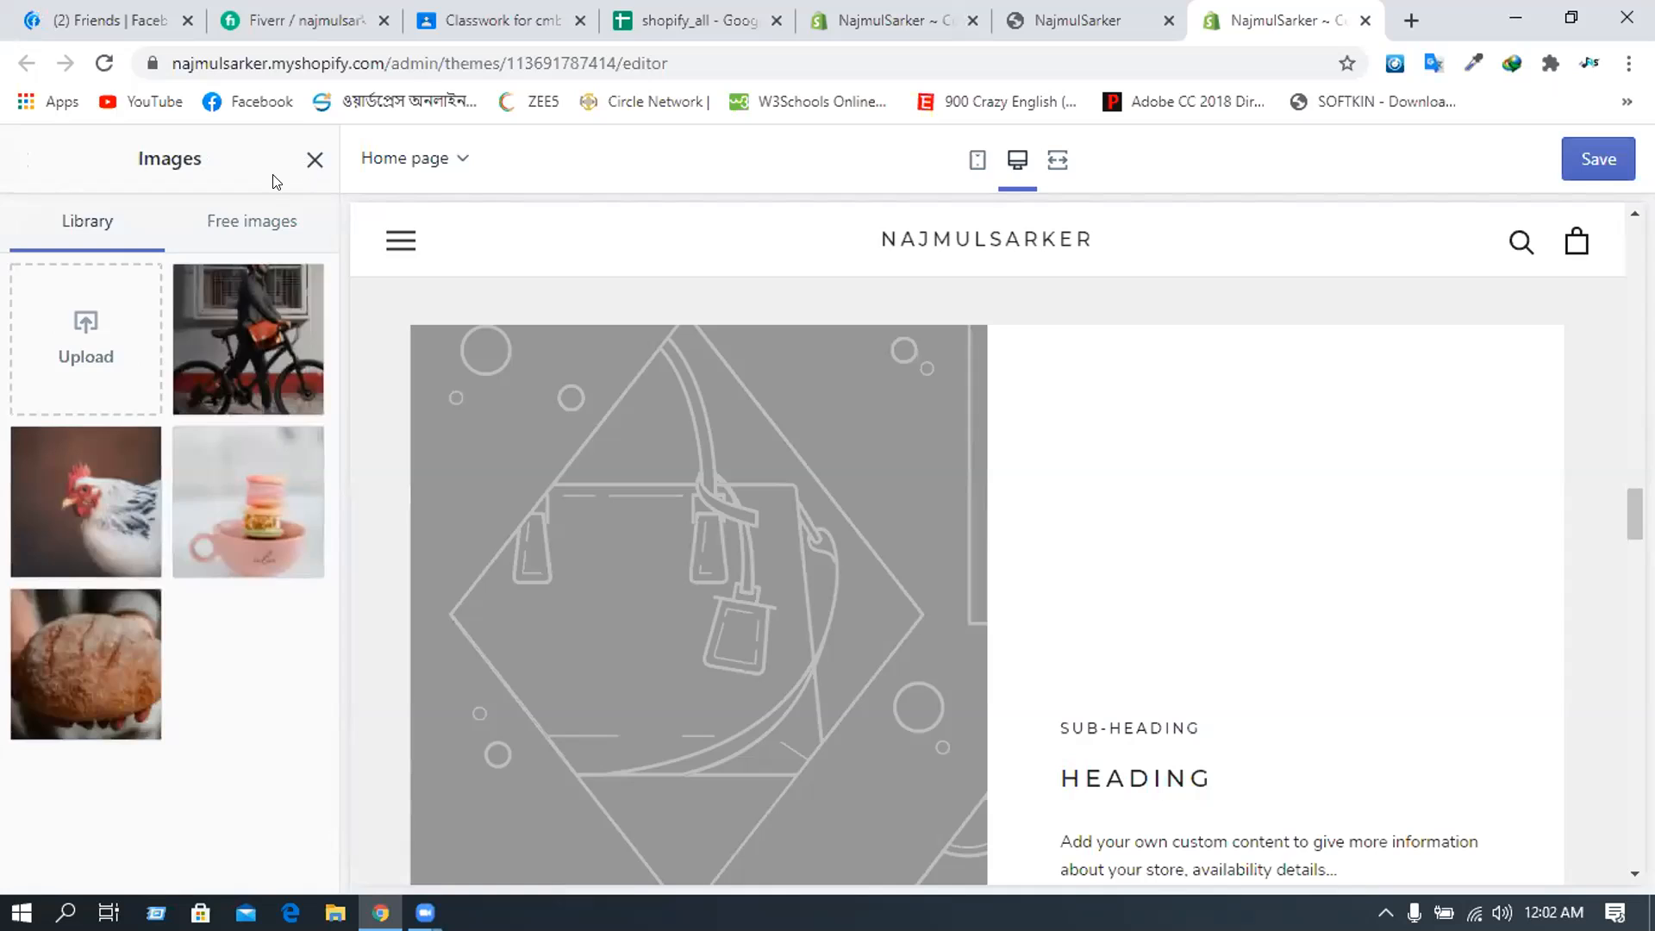
pyautogui.click(25, 160)
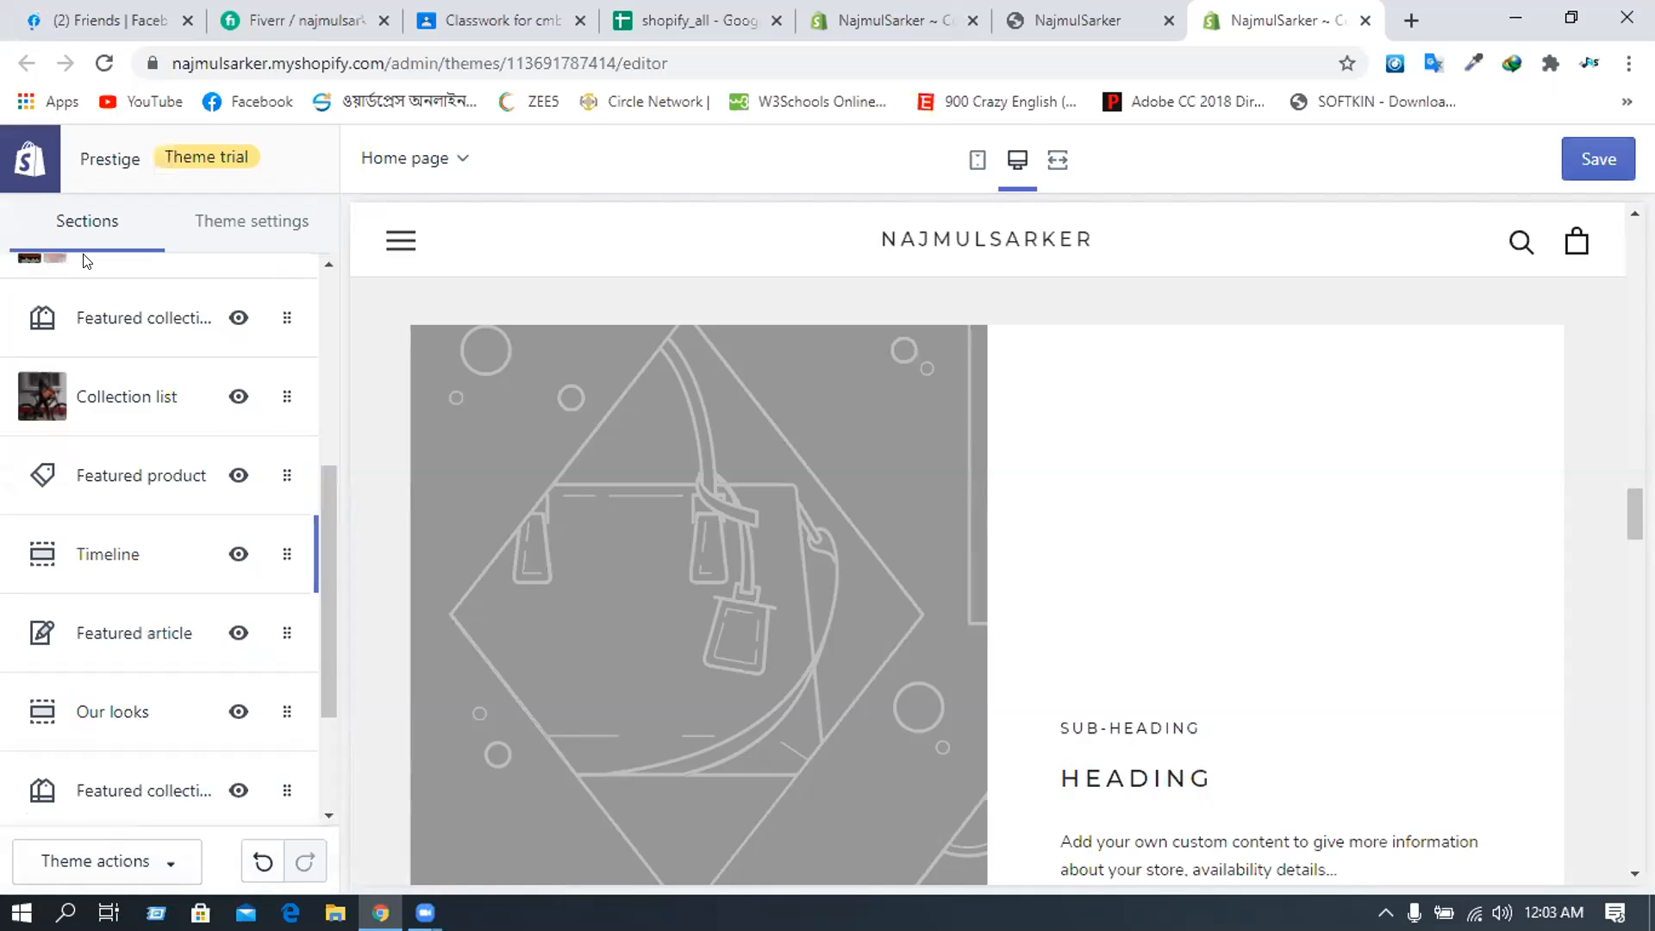
pyautogui.click(154, 559)
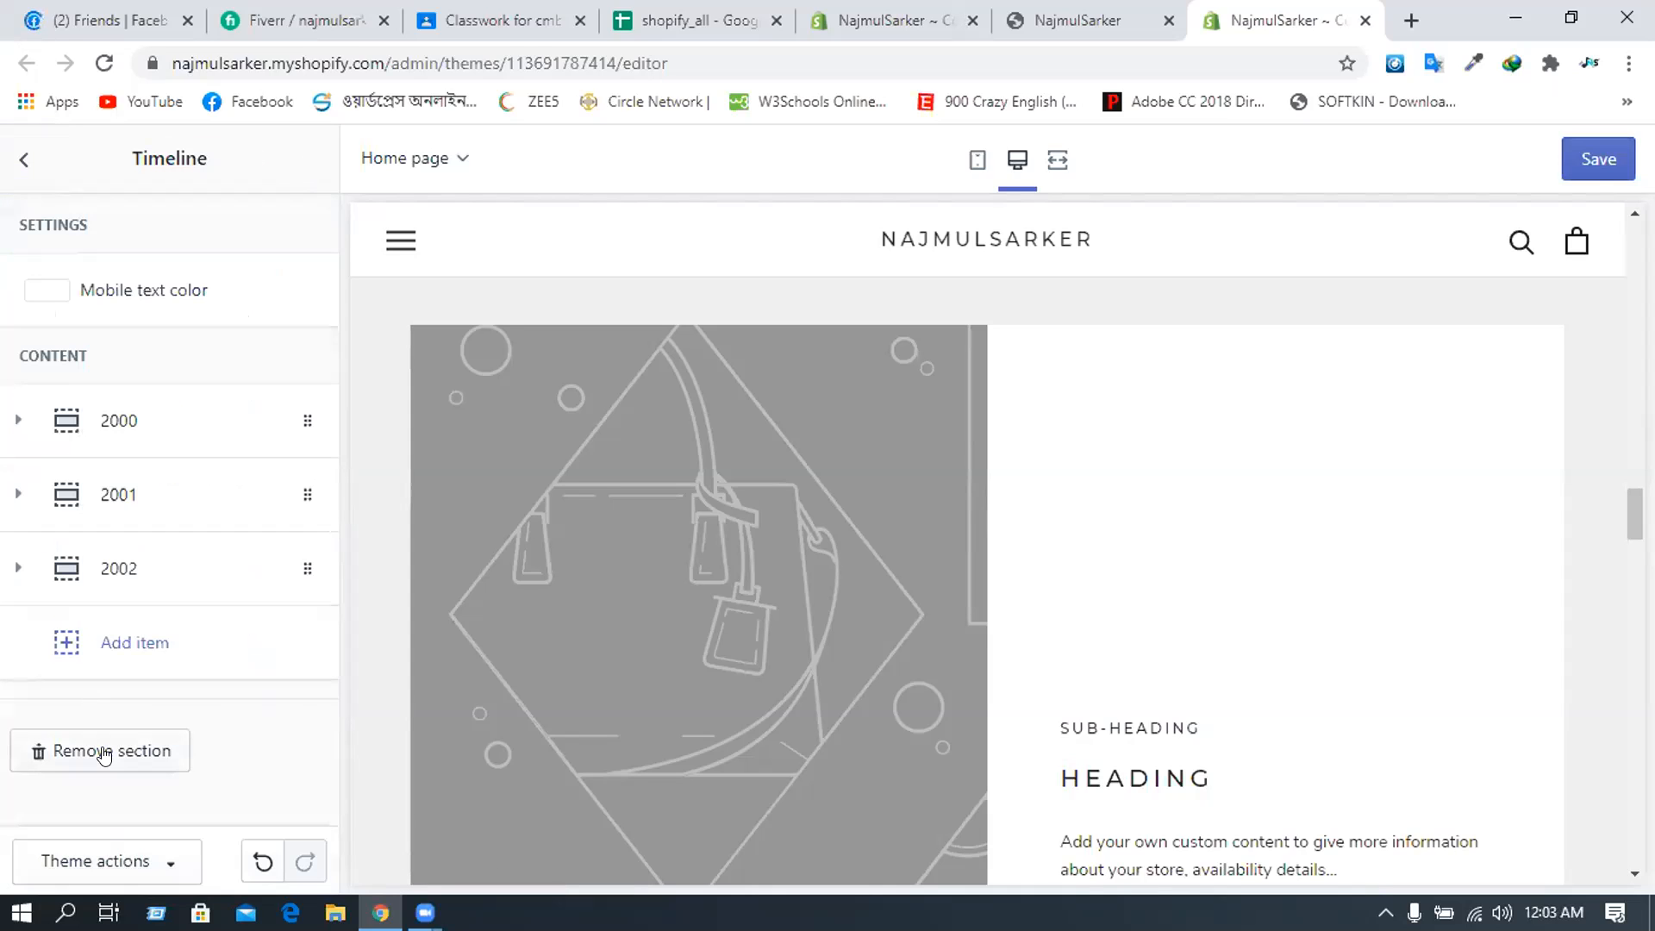
pyautogui.click(103, 751)
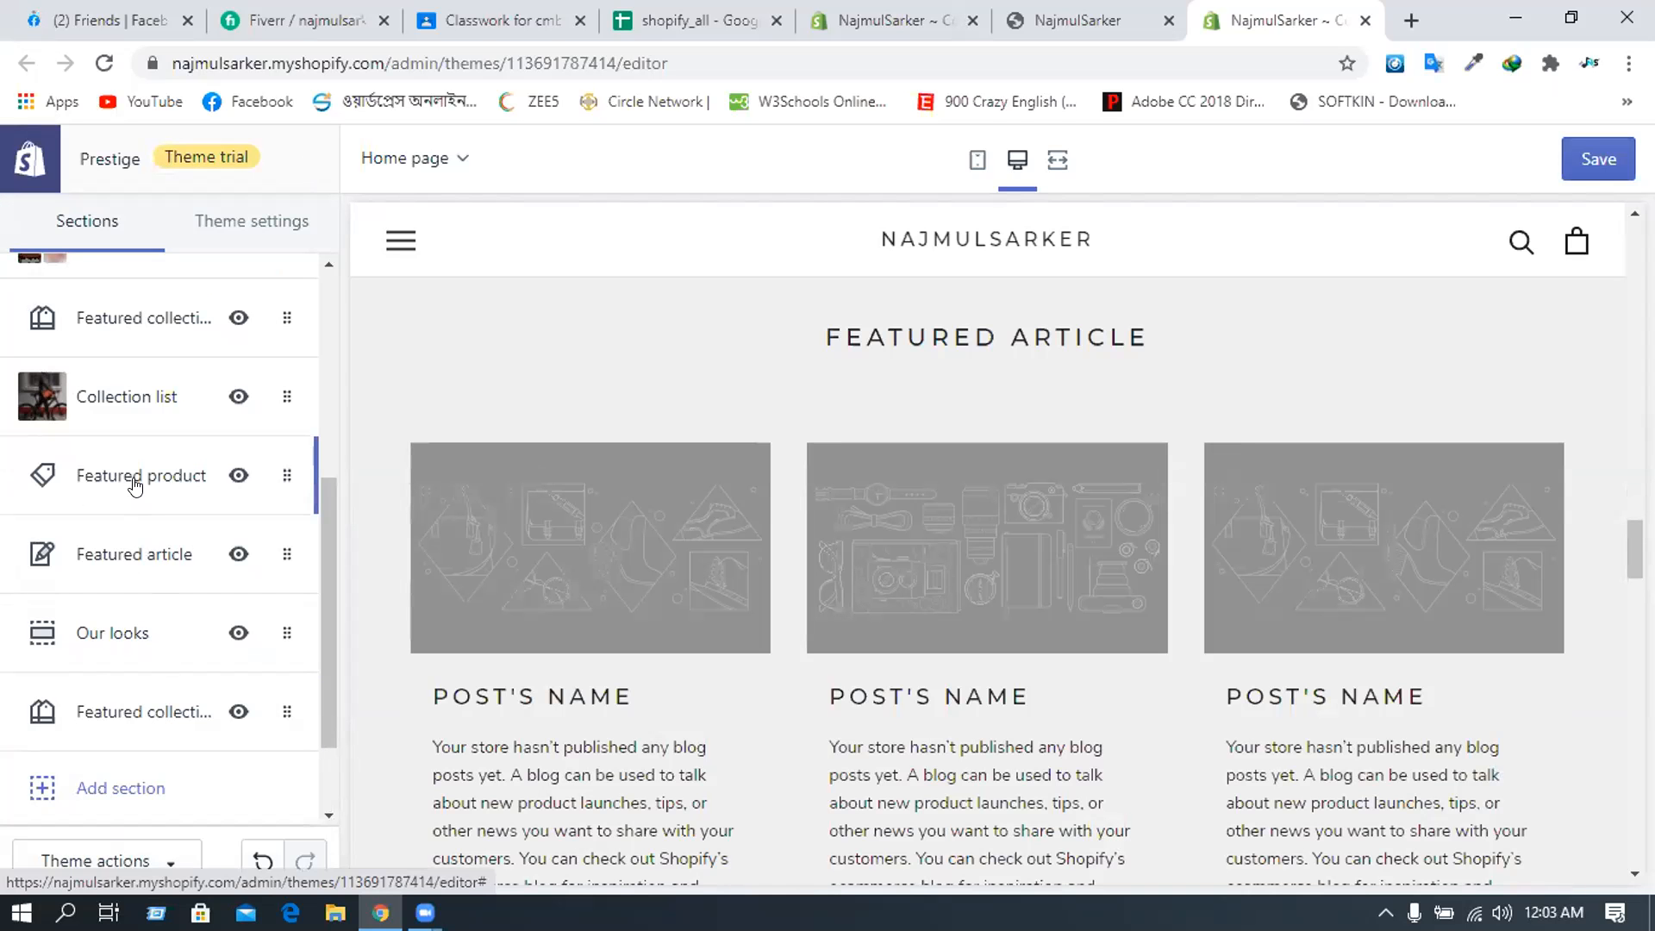
# - Open Our looks and expand its first Look block down to the Product 1 hotspot settings
pyautogui.click(109, 561)
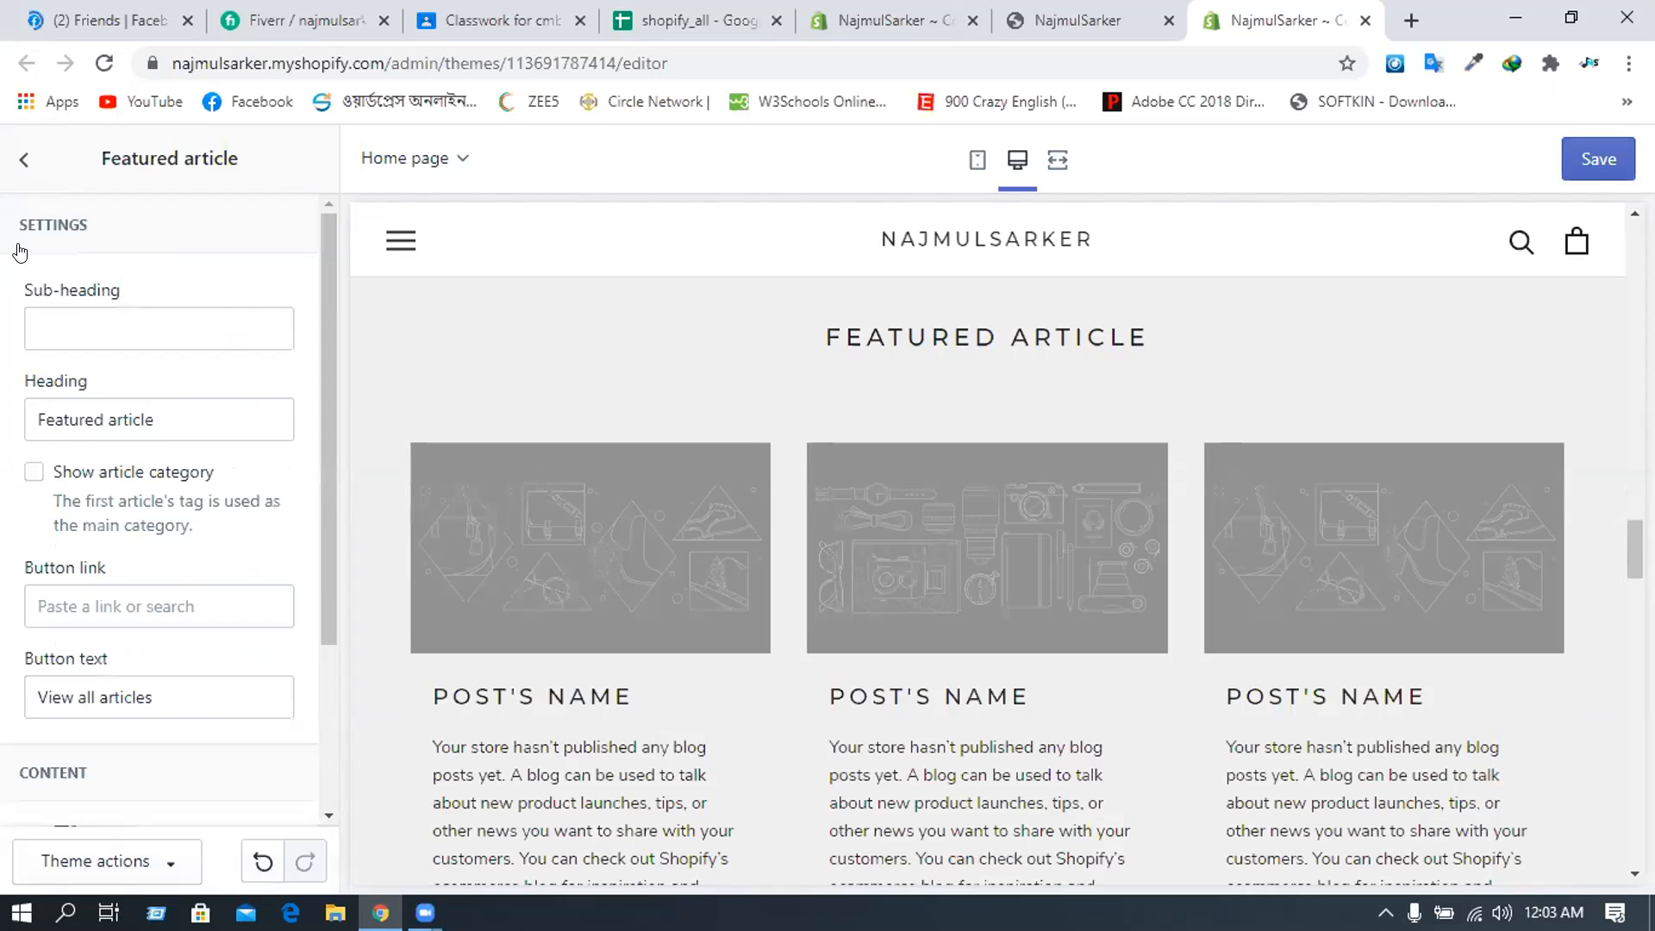
pyautogui.click(24, 159)
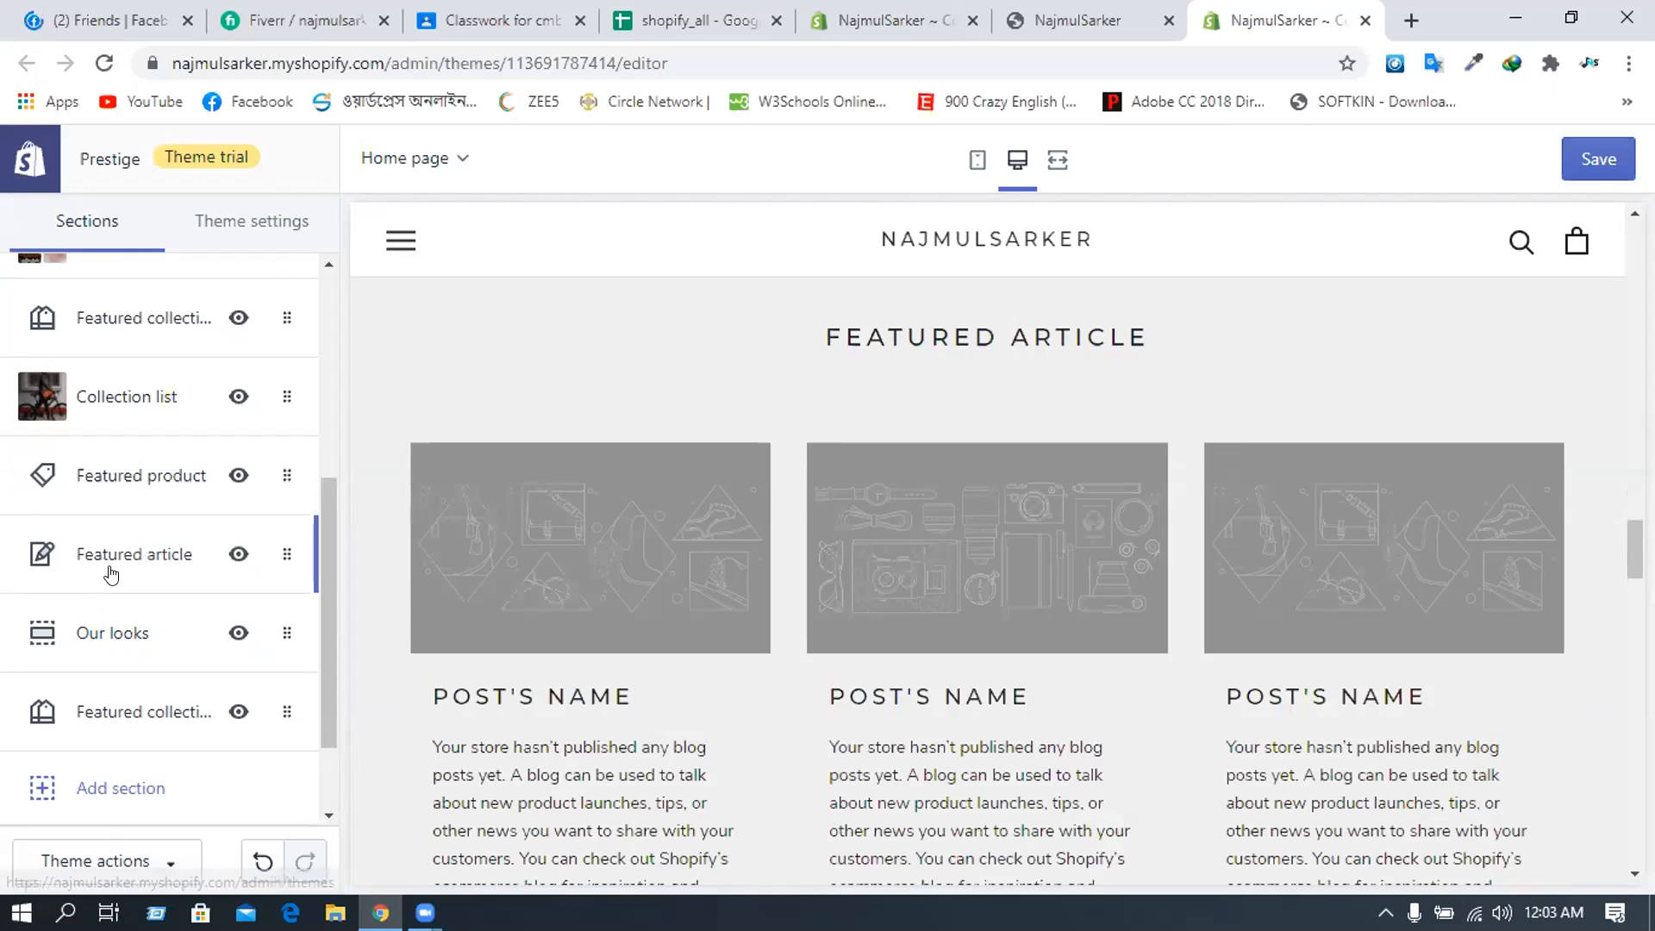
pyautogui.click(101, 643)
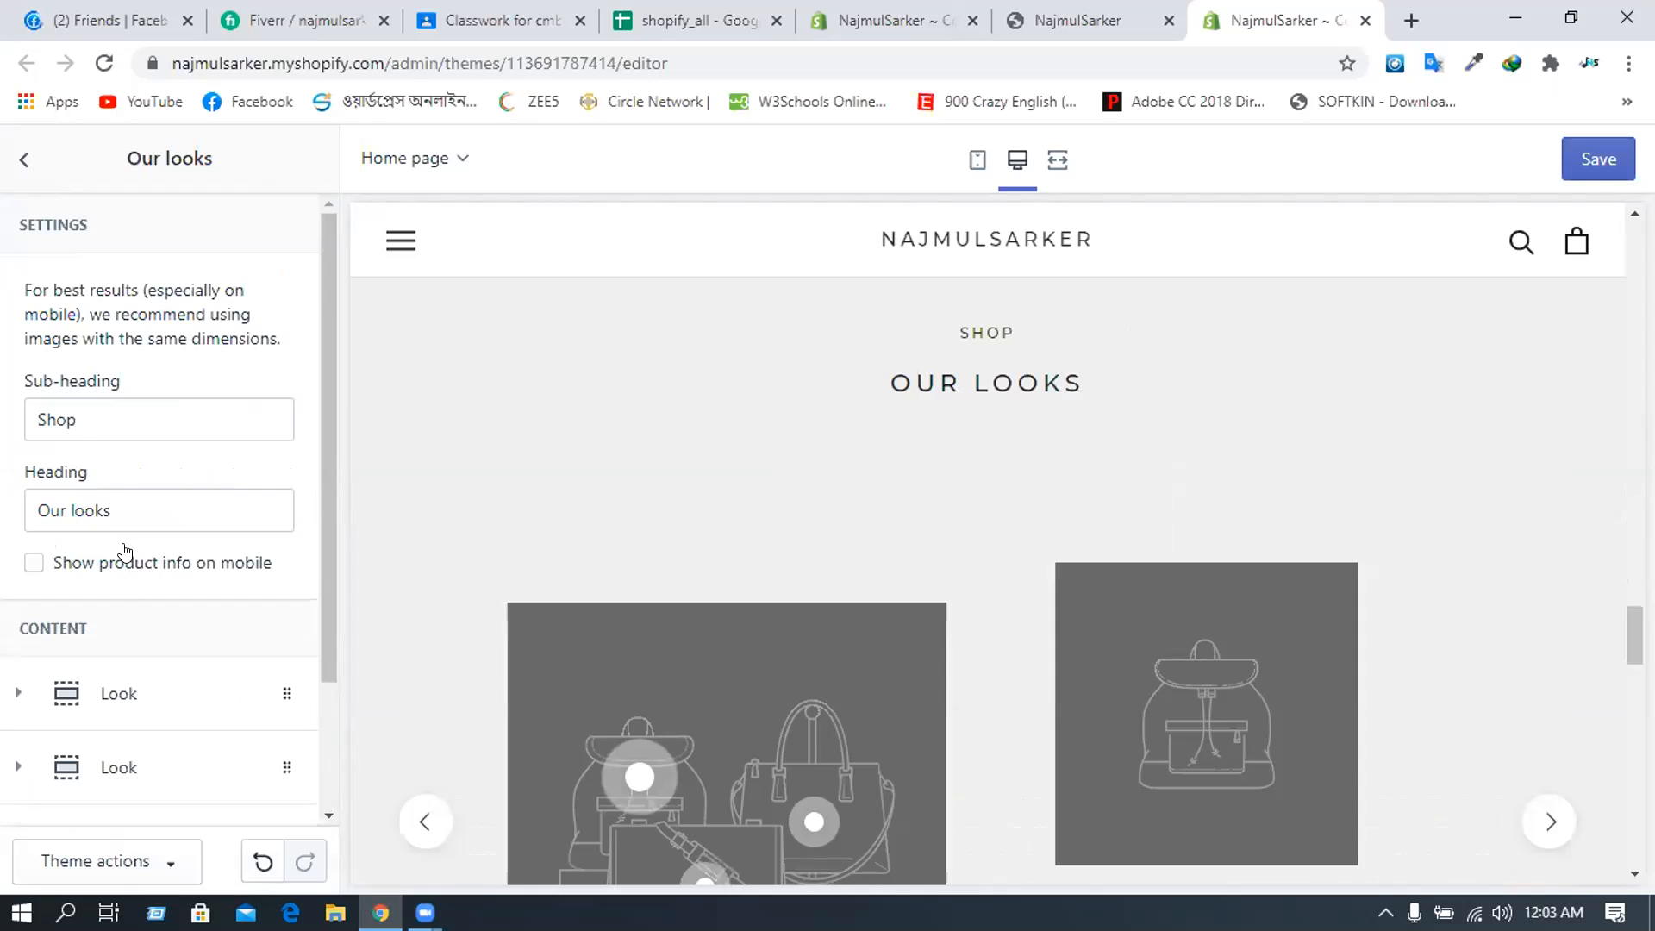
pyautogui.scroll(-2, 125, 578)
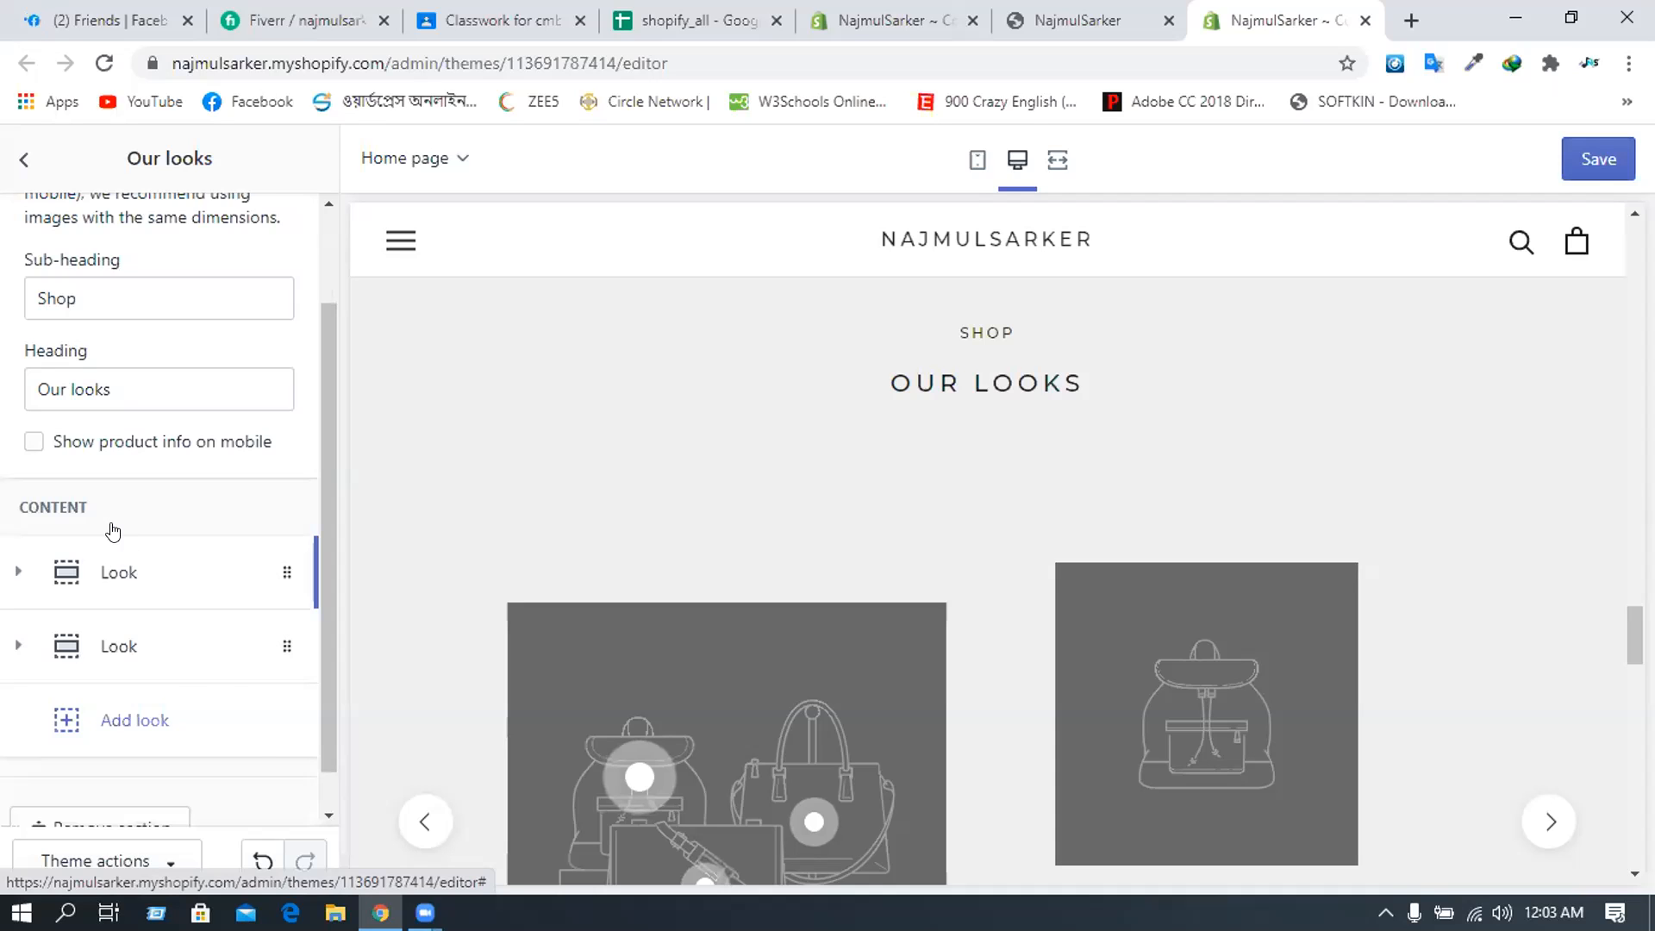
pyautogui.click(113, 545)
pyautogui.scroll(-6, 120, 500)
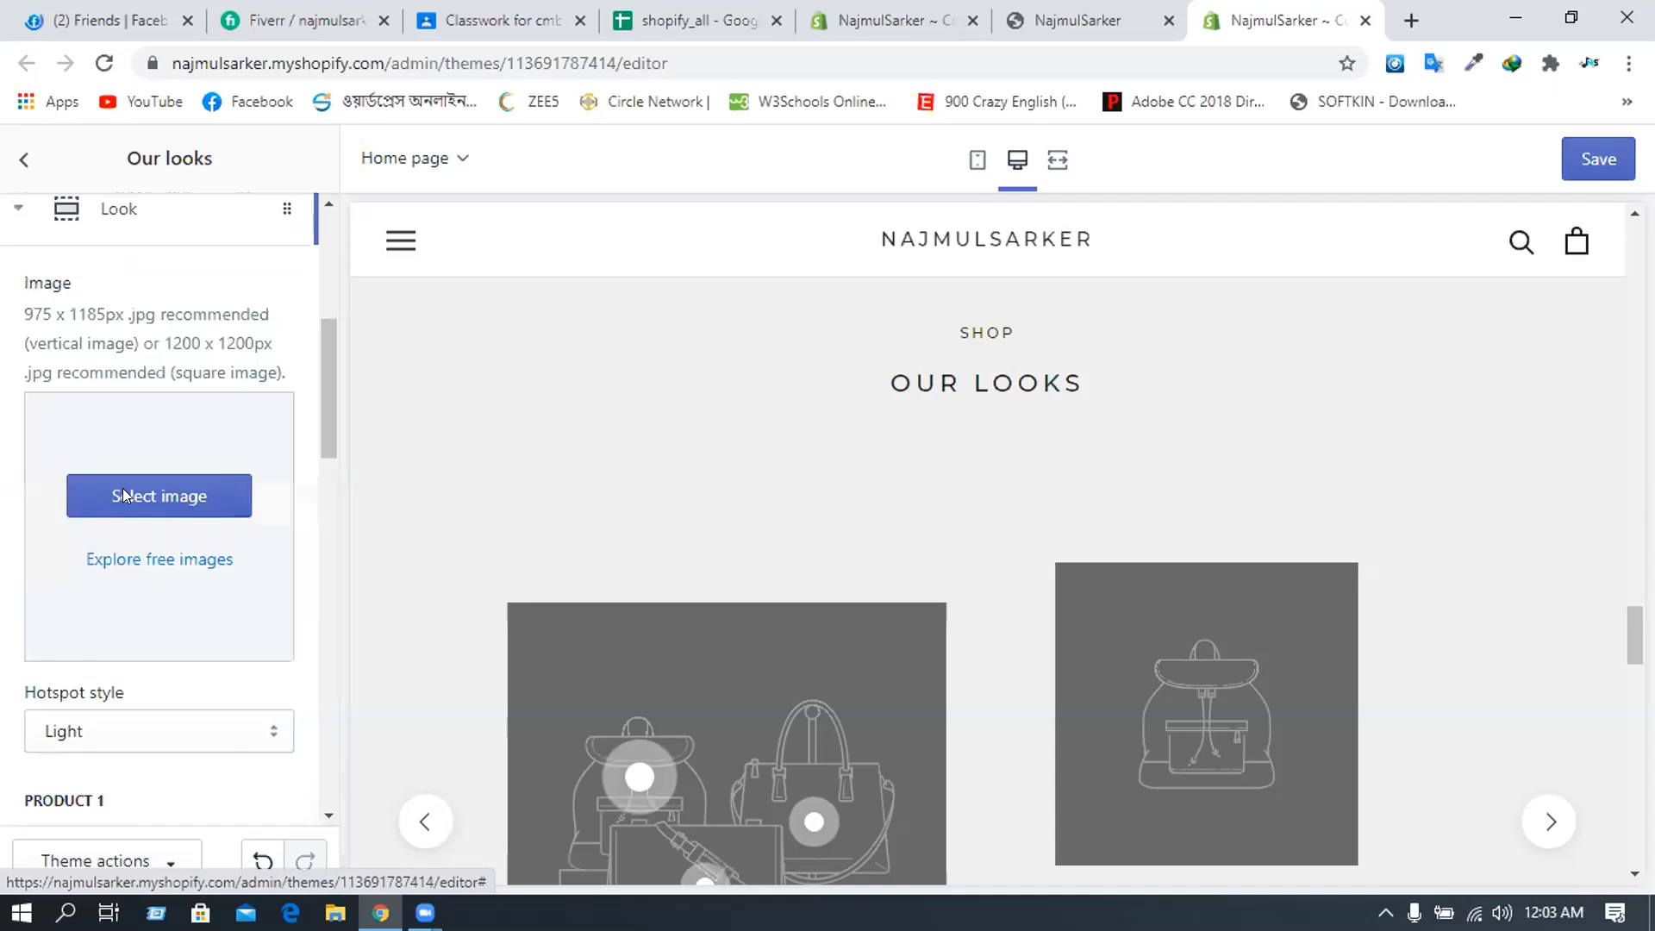
pyautogui.scroll(-4, 123, 488)
pyautogui.scroll(2, 147, 431)
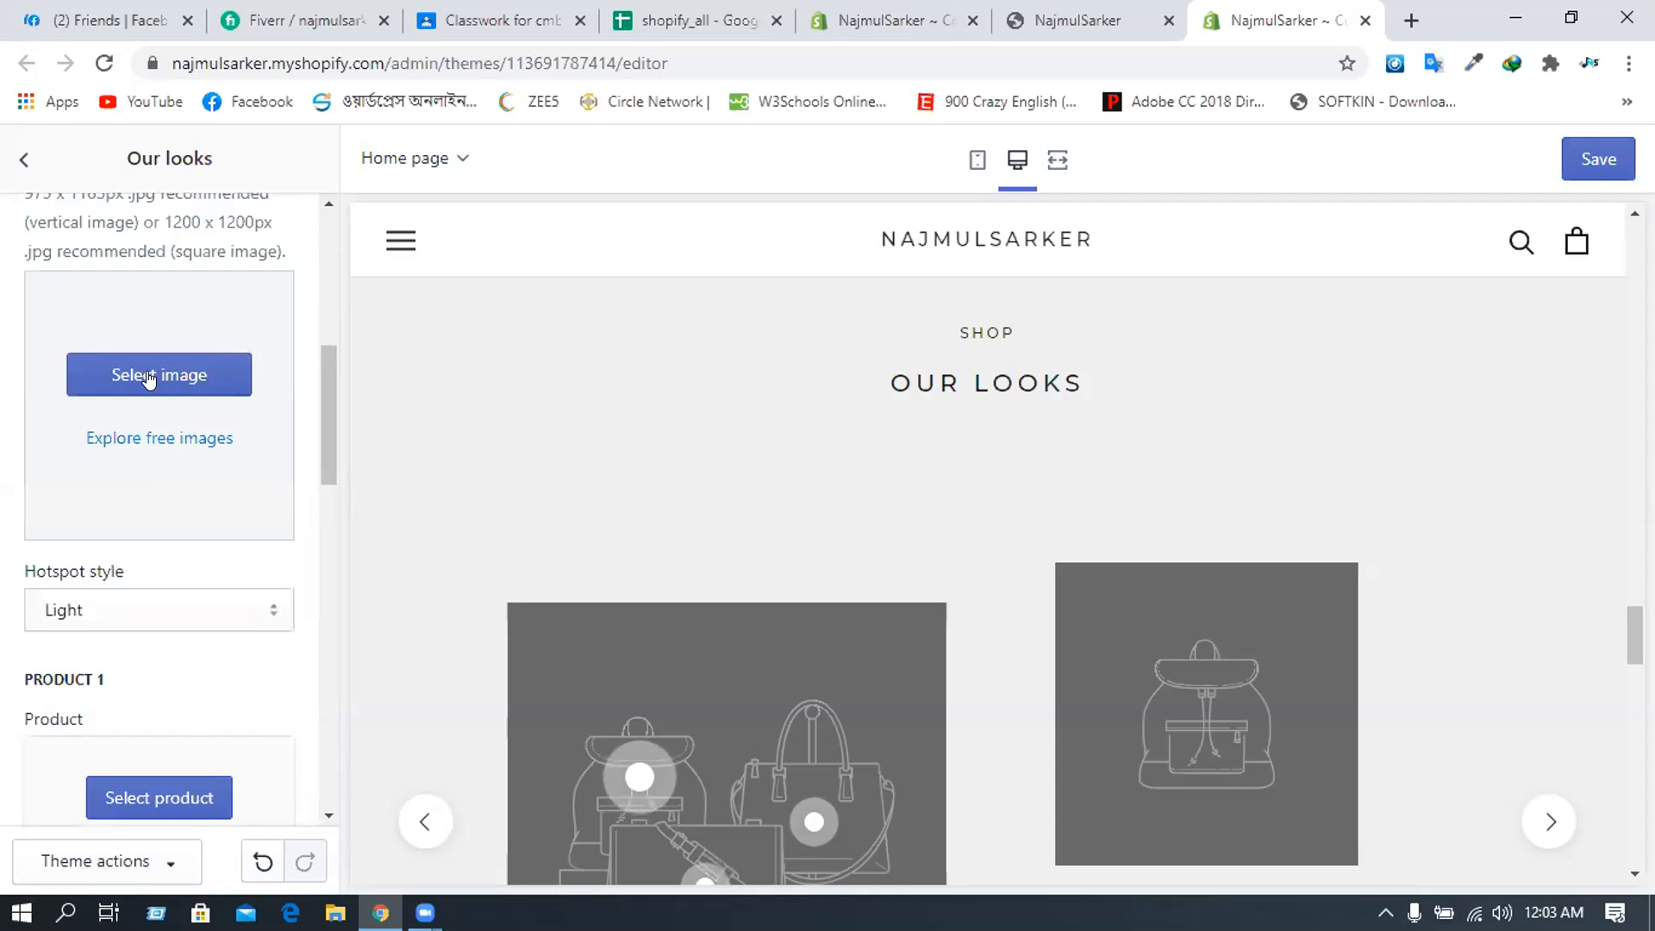
pyautogui.scroll(2, 148, 414)
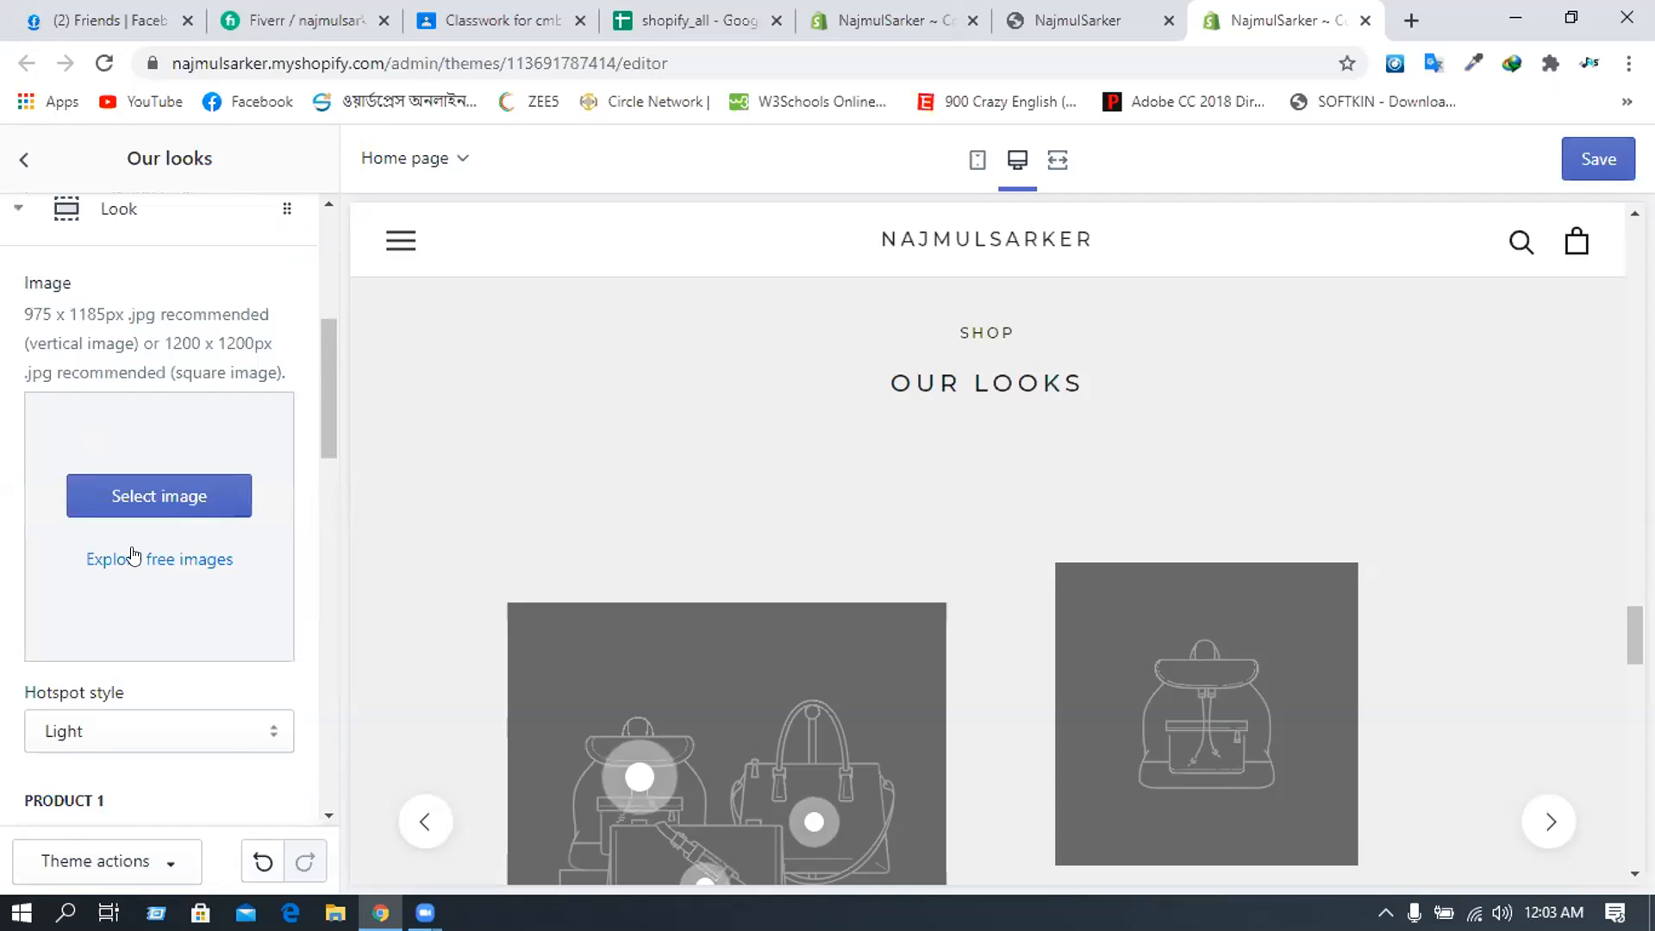
pyautogui.scroll(-4, 163, 443)
pyautogui.scroll(-4, 163, 442)
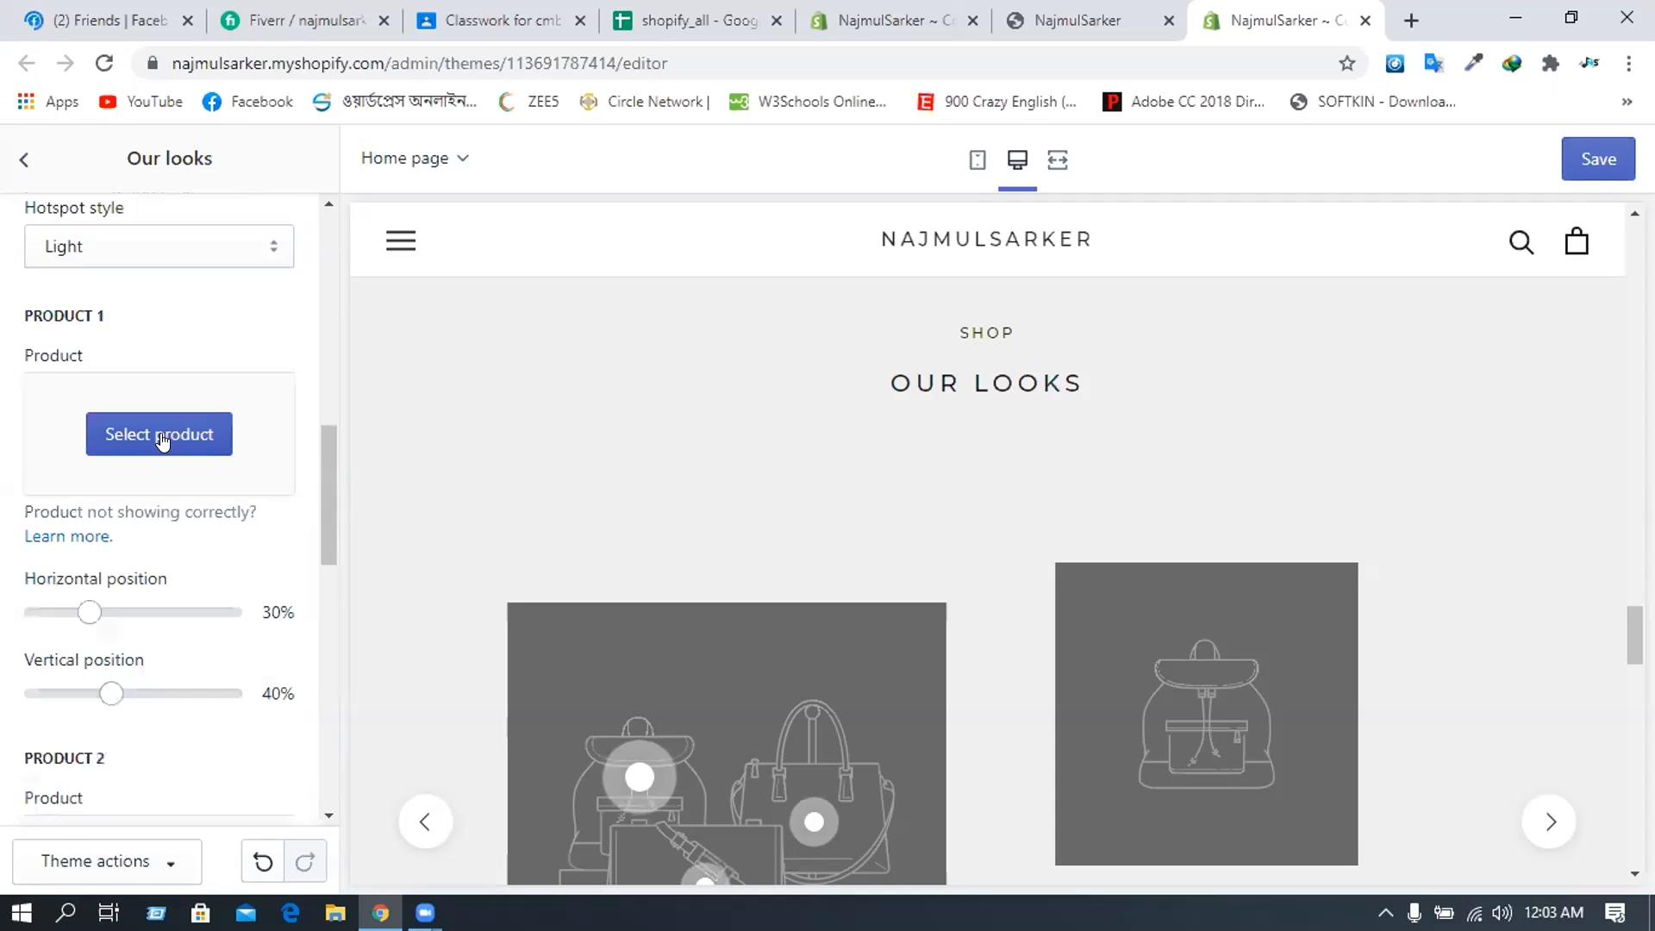
# - Add the High quality Huge Capacity wallet as the first look's product, then remove it
pyautogui.click(161, 440)
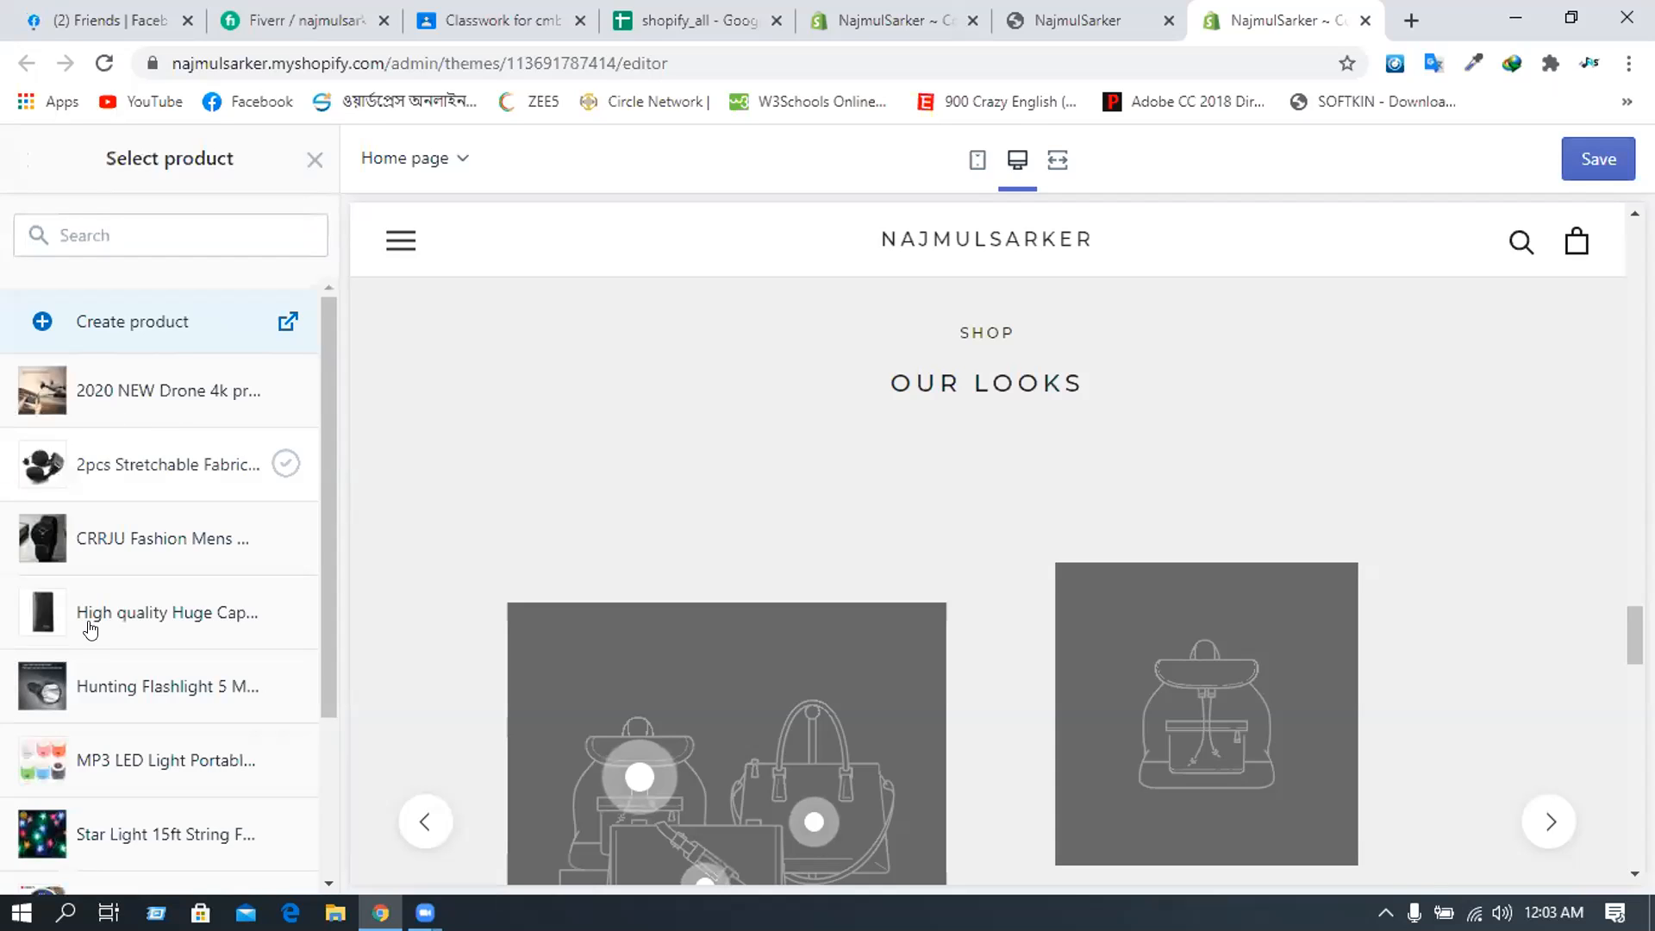
pyautogui.click(226, 642)
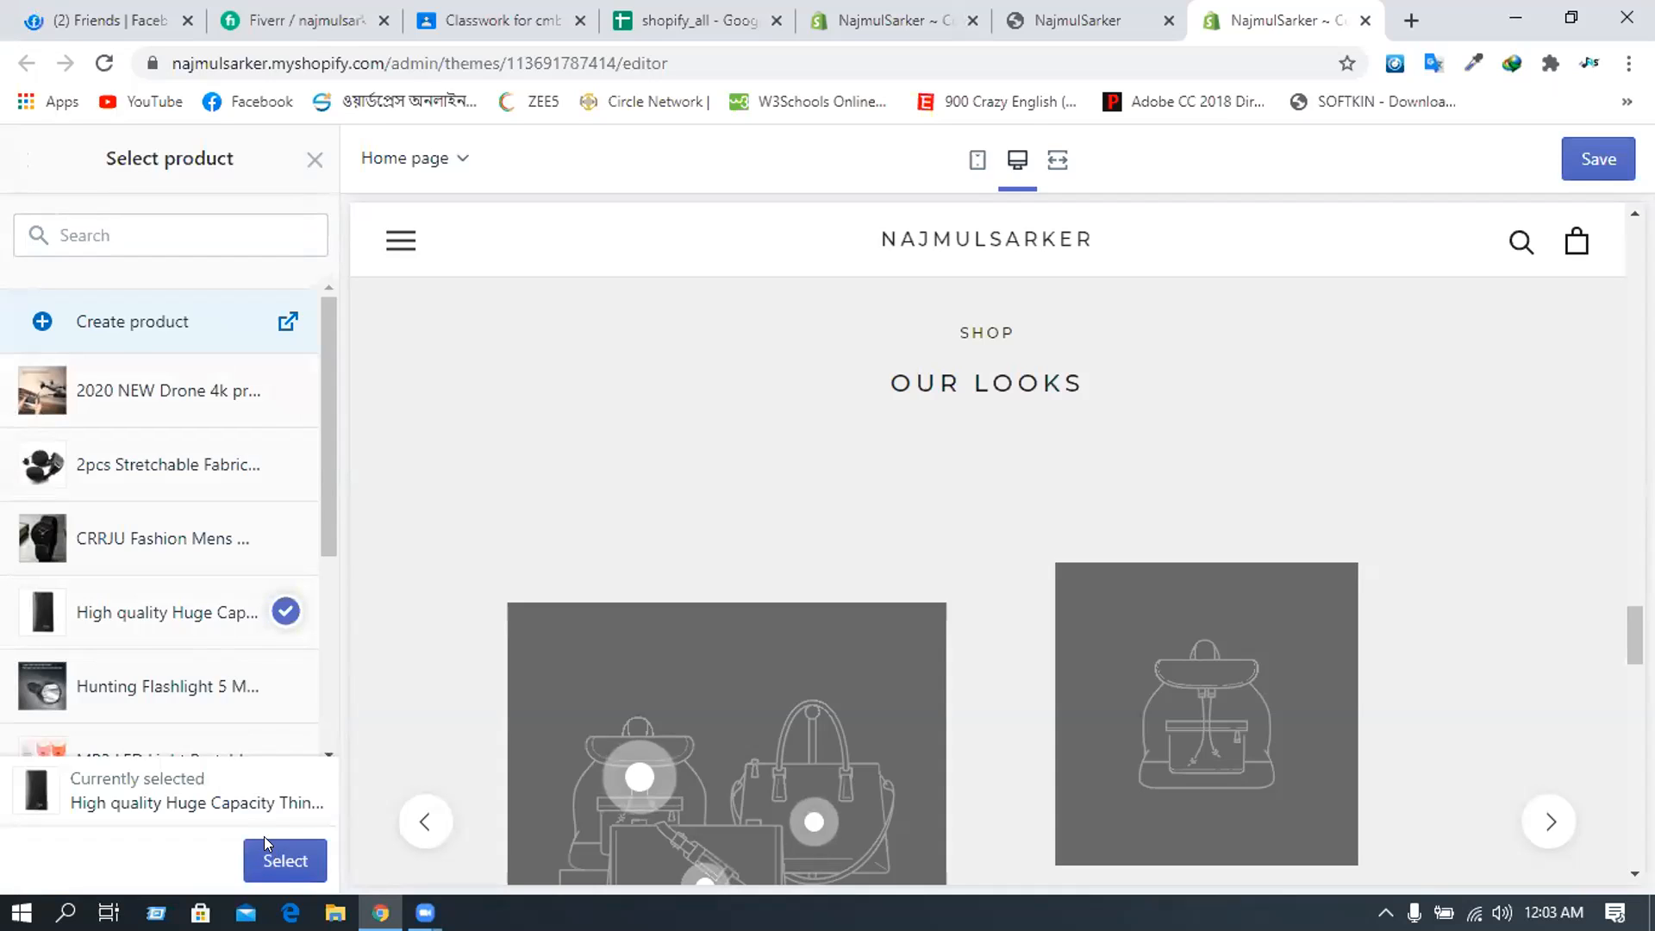
pyautogui.click(268, 858)
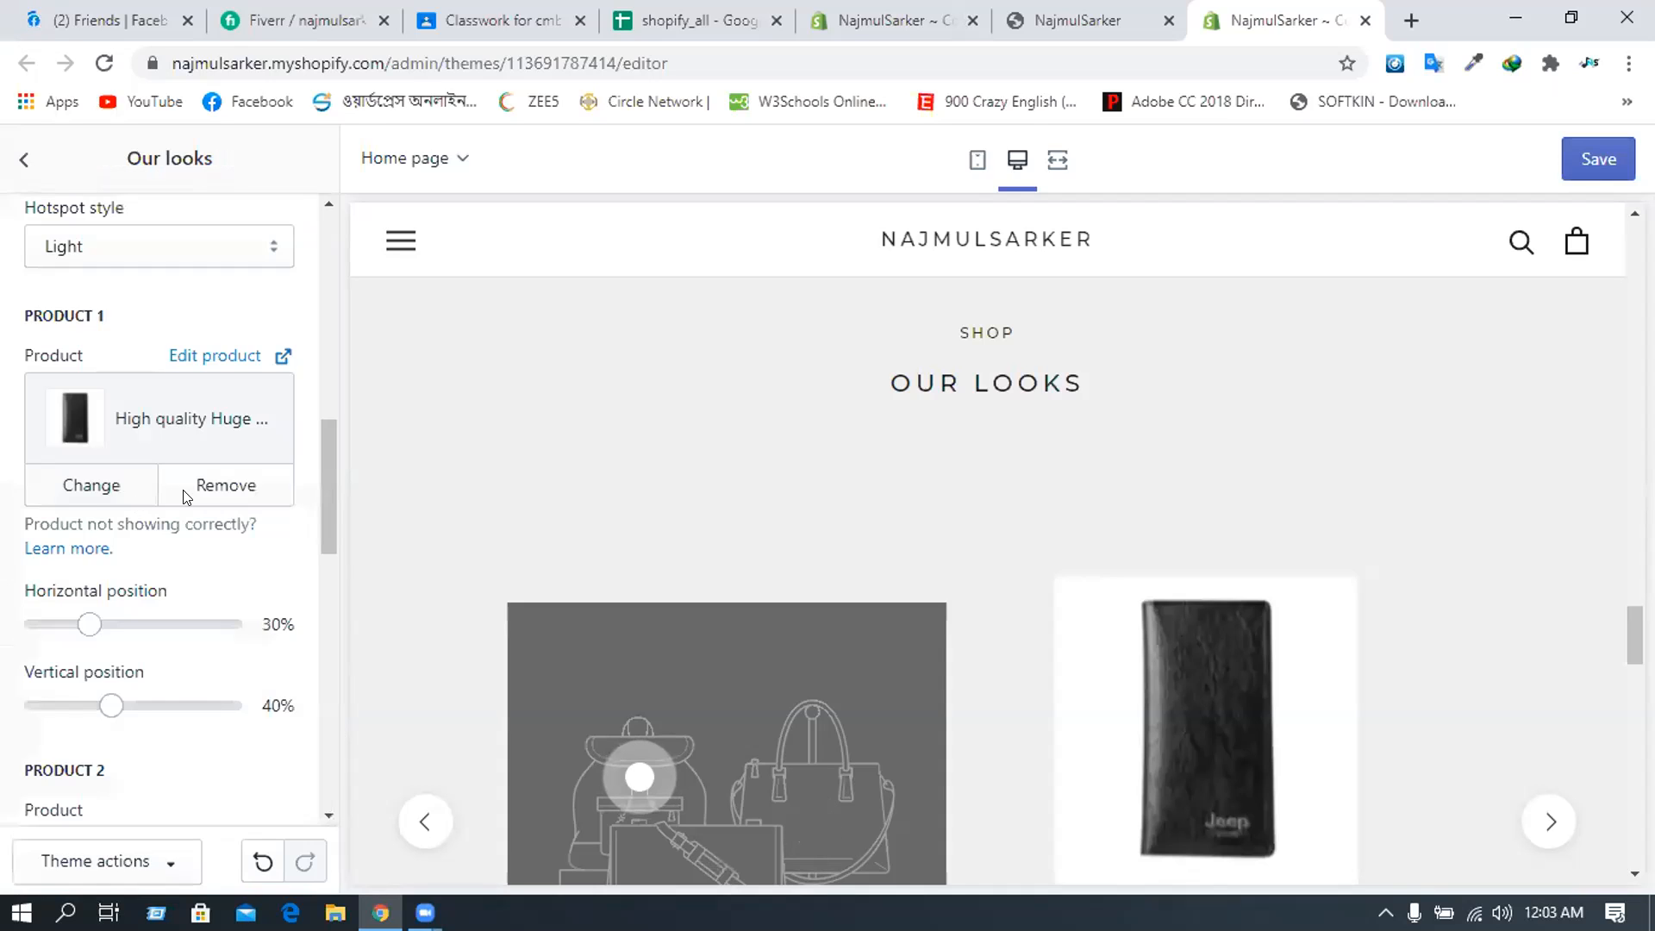
pyautogui.click(185, 498)
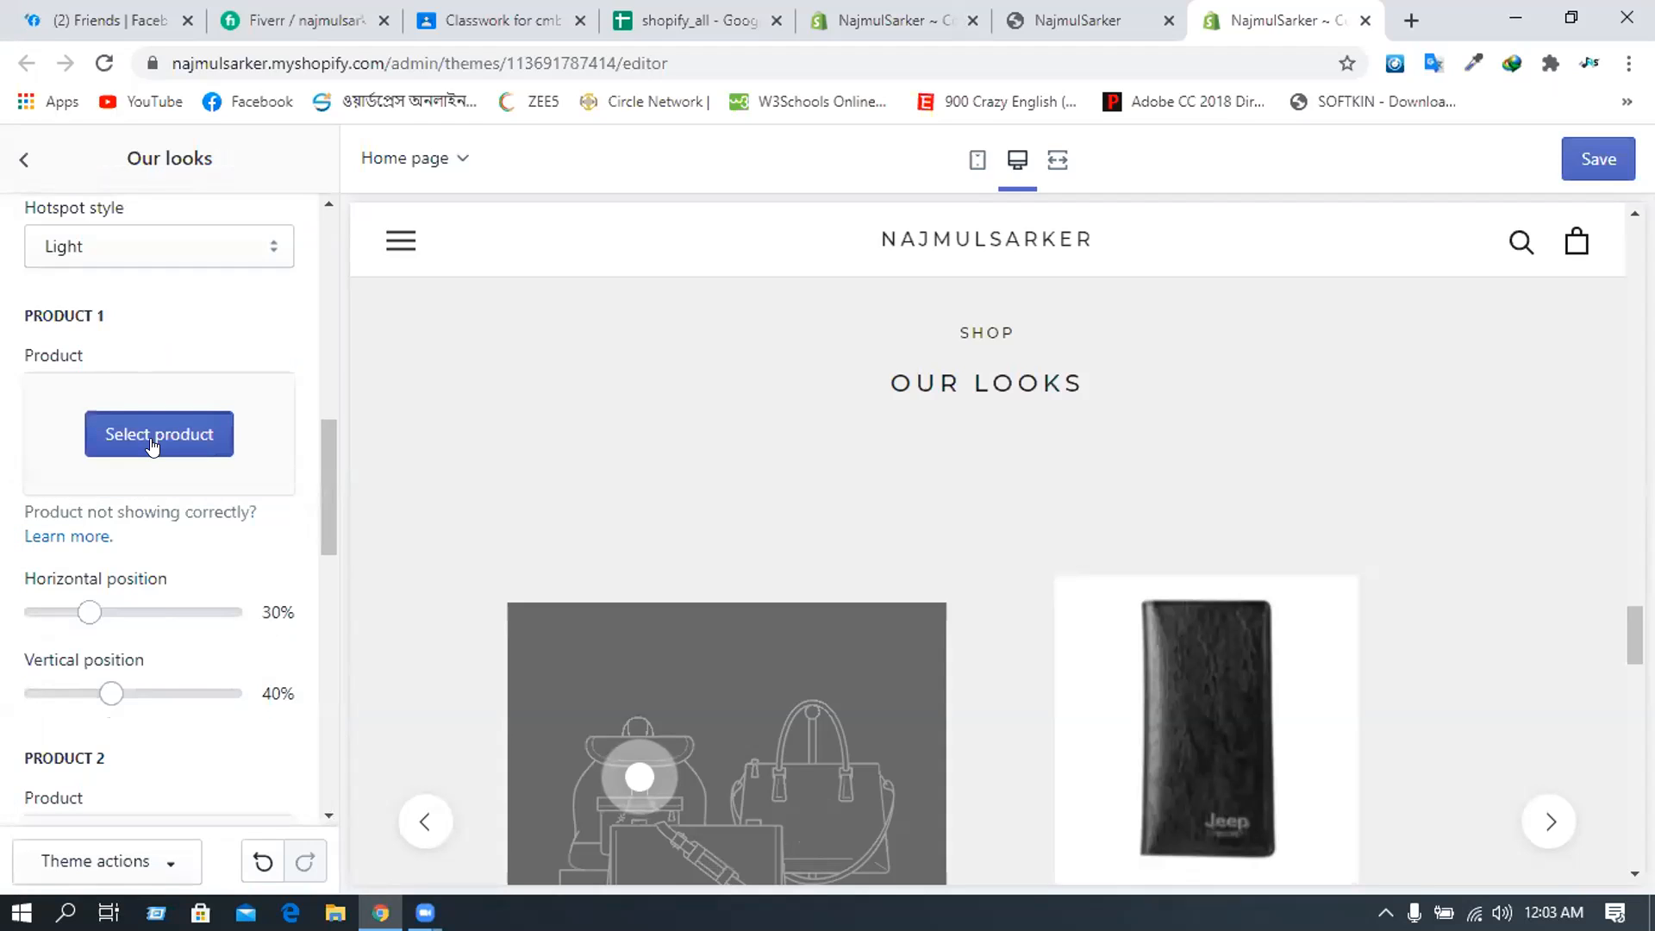
# - Set the first look's Product 1 to the 2pcs Stretchable Fabric Headphone Covers (TK 800)
pyautogui.click(153, 440)
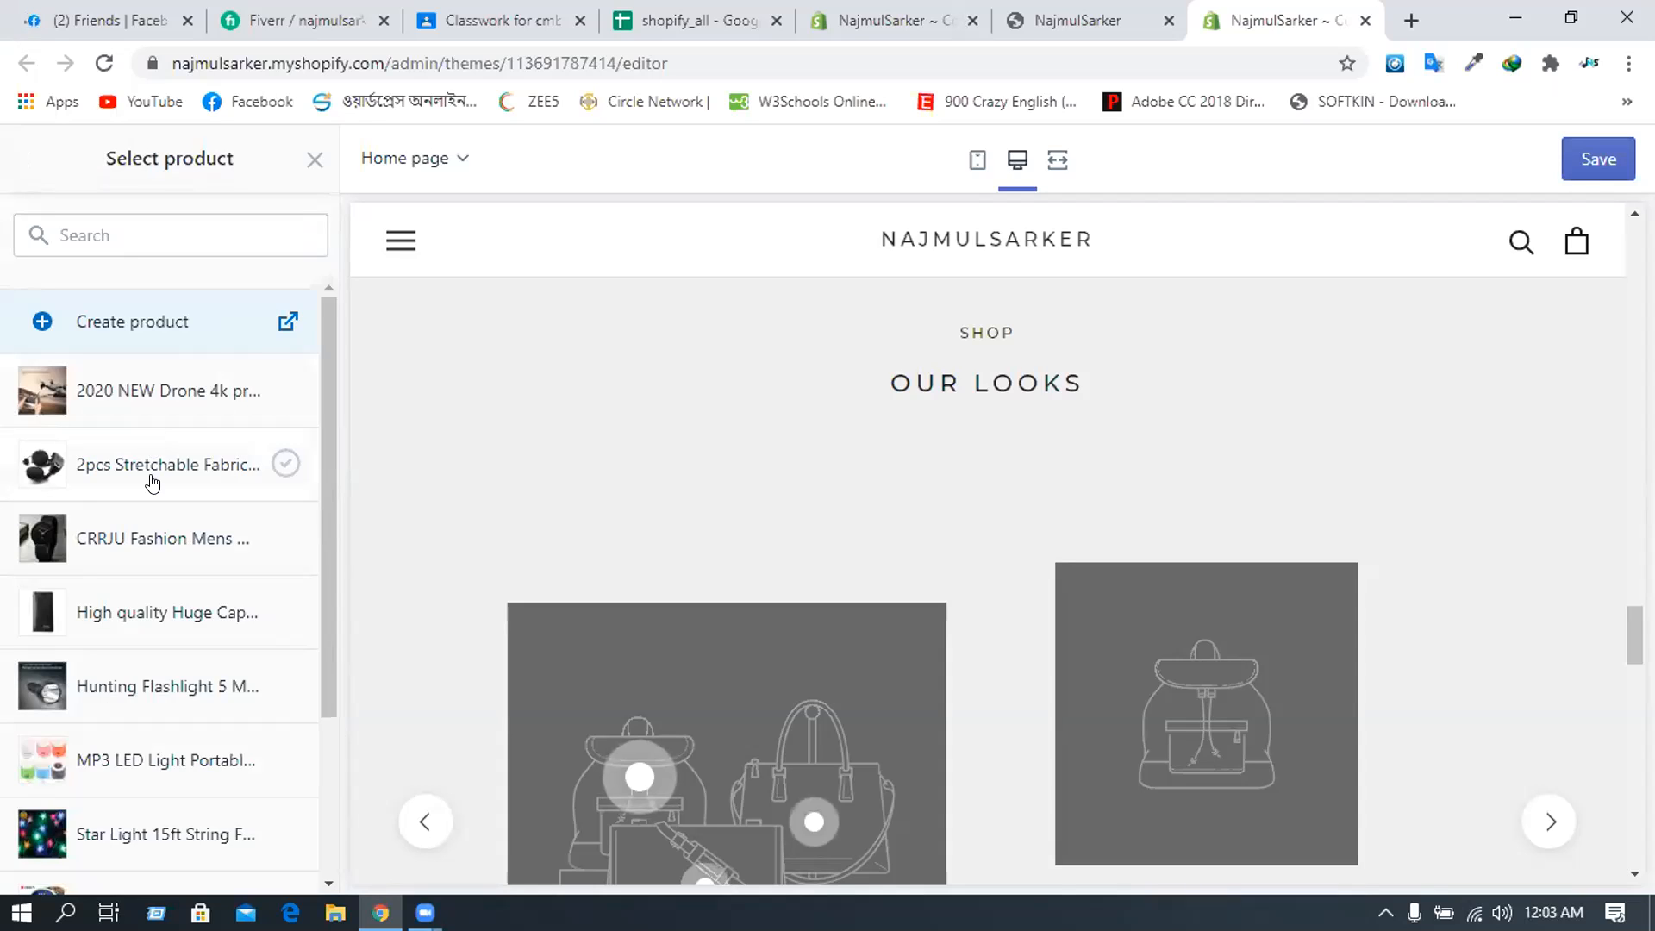
pyautogui.scroll(-2, 152, 483)
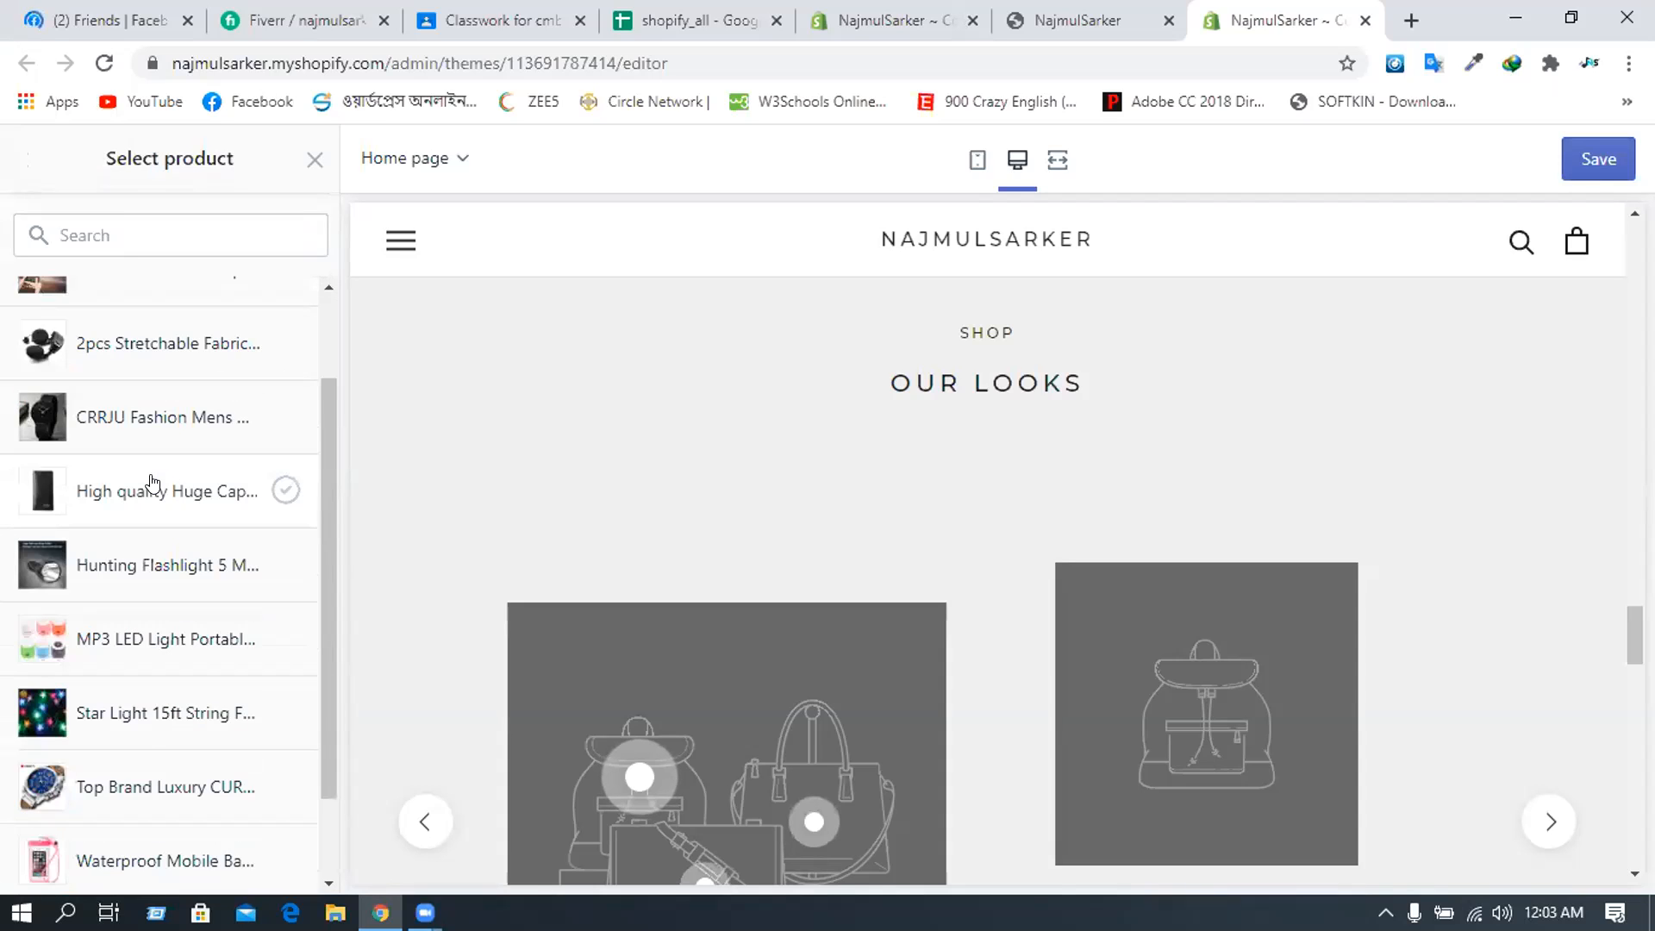
pyautogui.click(148, 345)
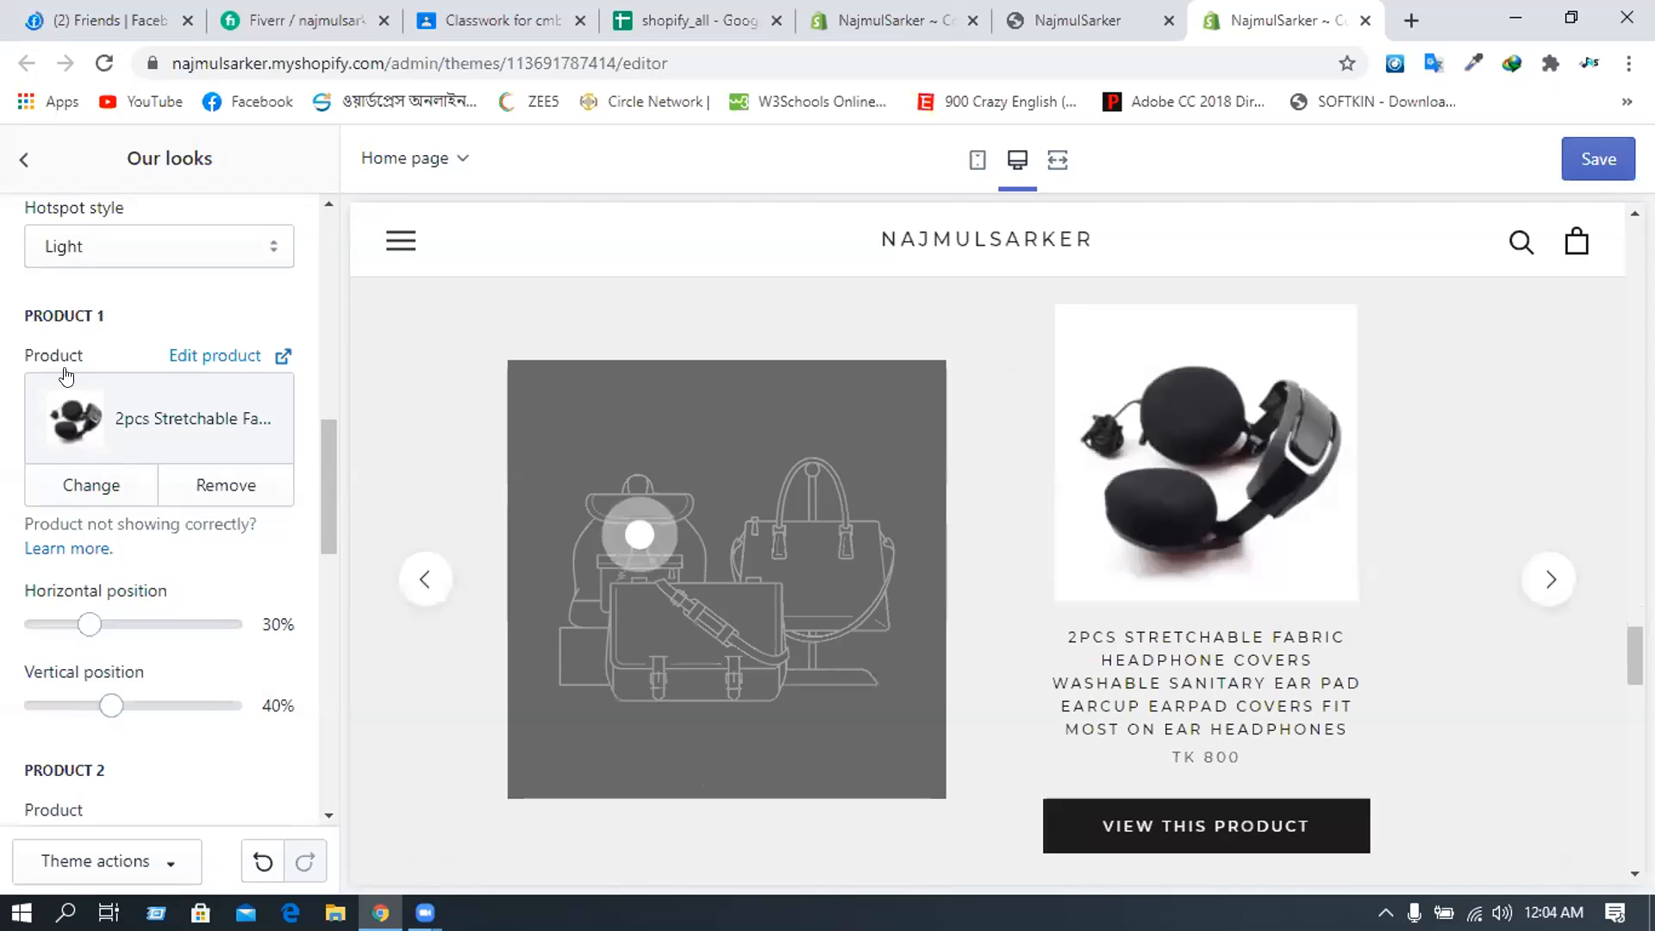
pyautogui.scroll(8, 65, 377)
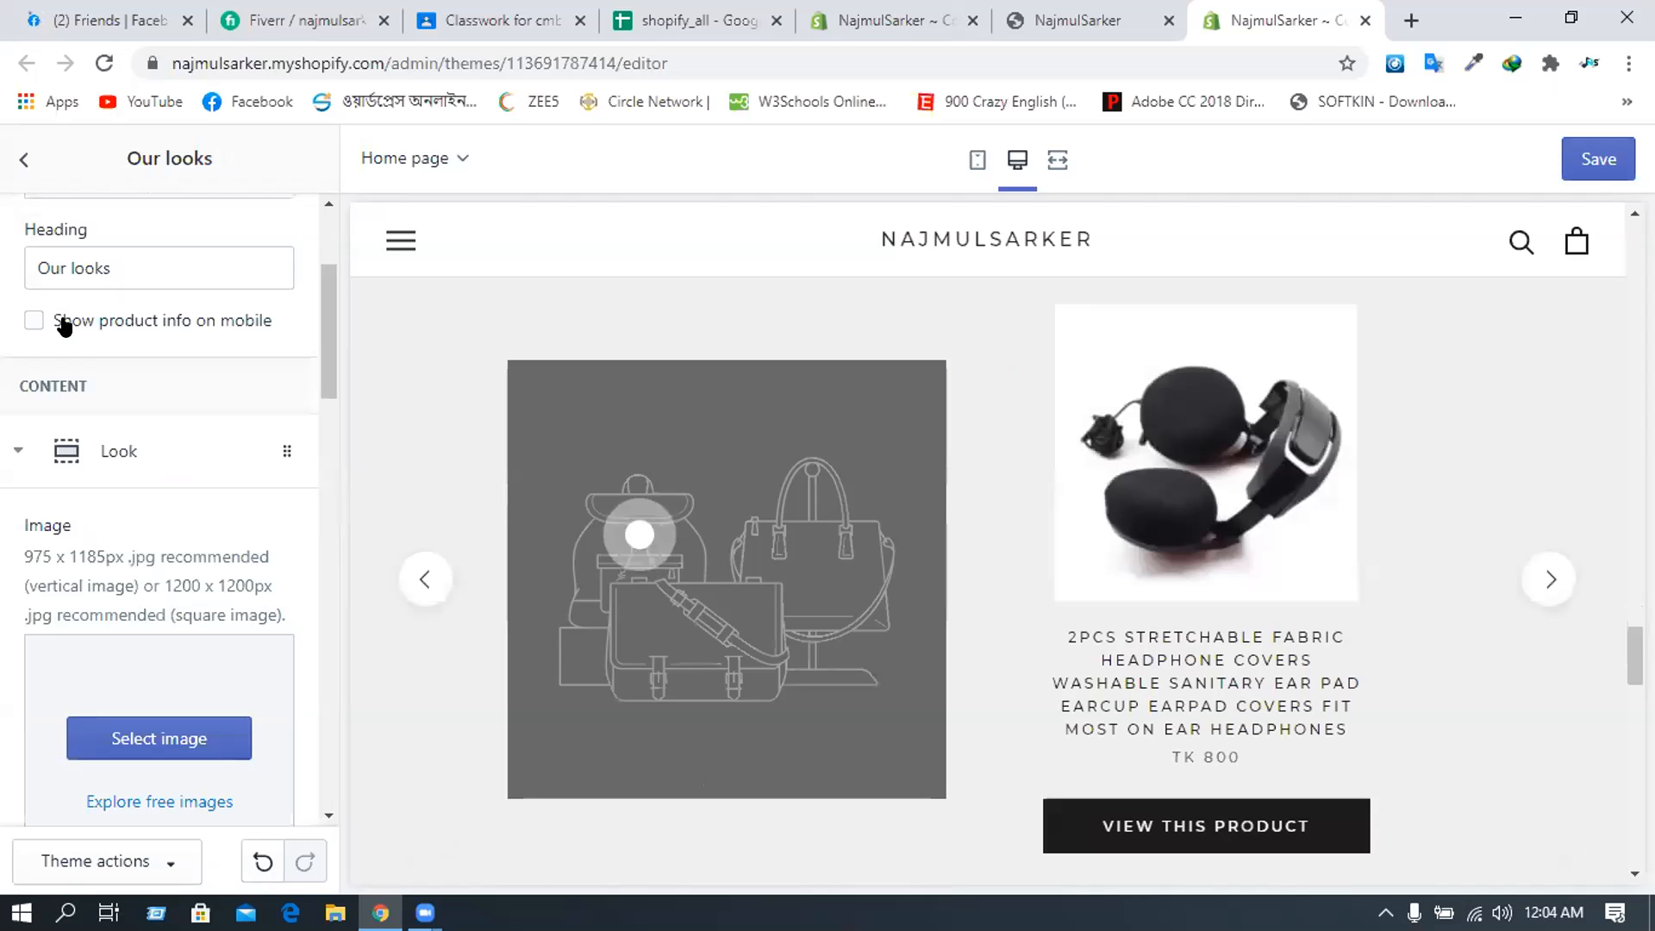
# - Collapse the first look and set the second look's Product 1 to the Top Brand Luxury CURREN watch
pyautogui.scroll(3, 91, 526)
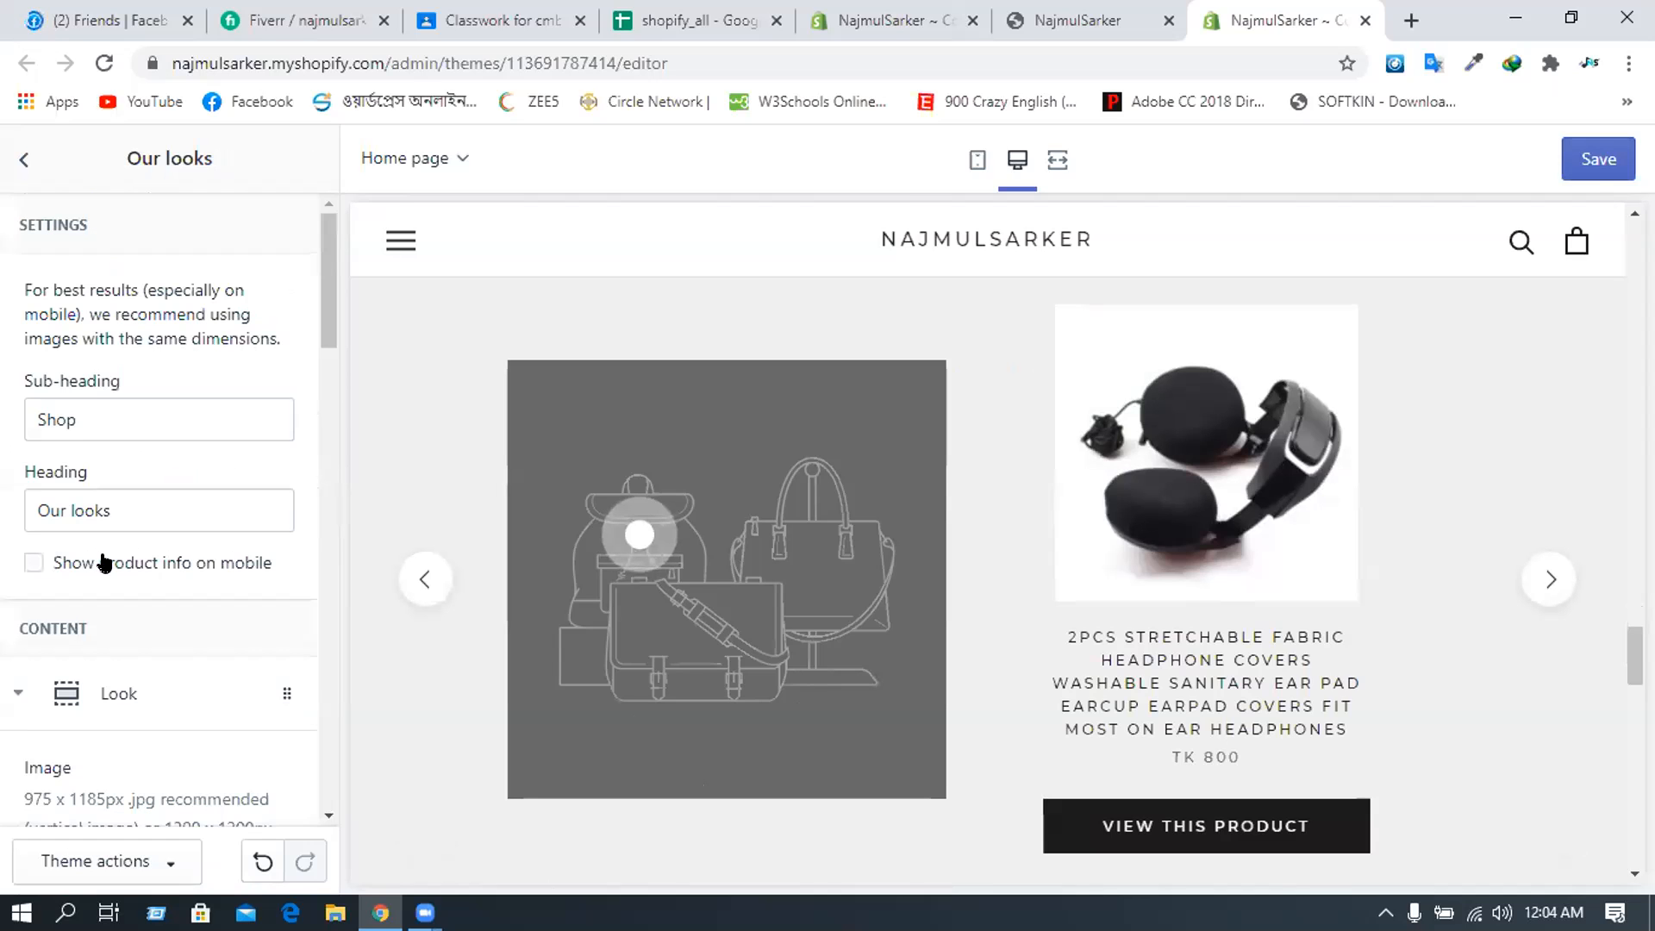
pyautogui.scroll(-1, 13, 573)
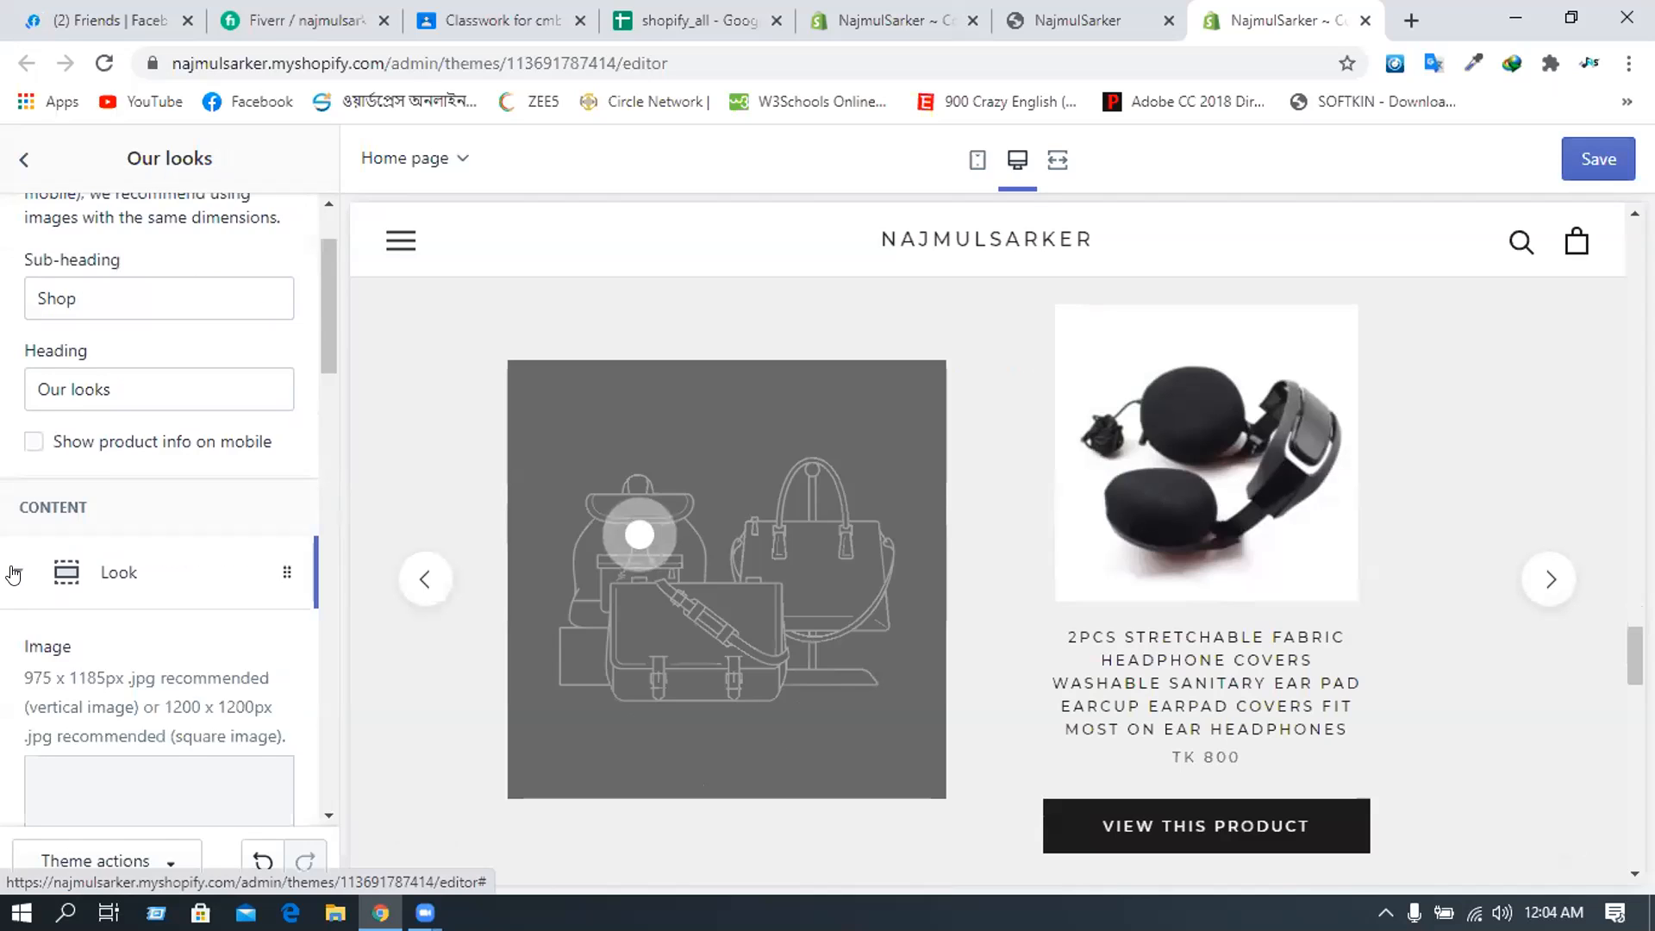
pyautogui.click(12, 573)
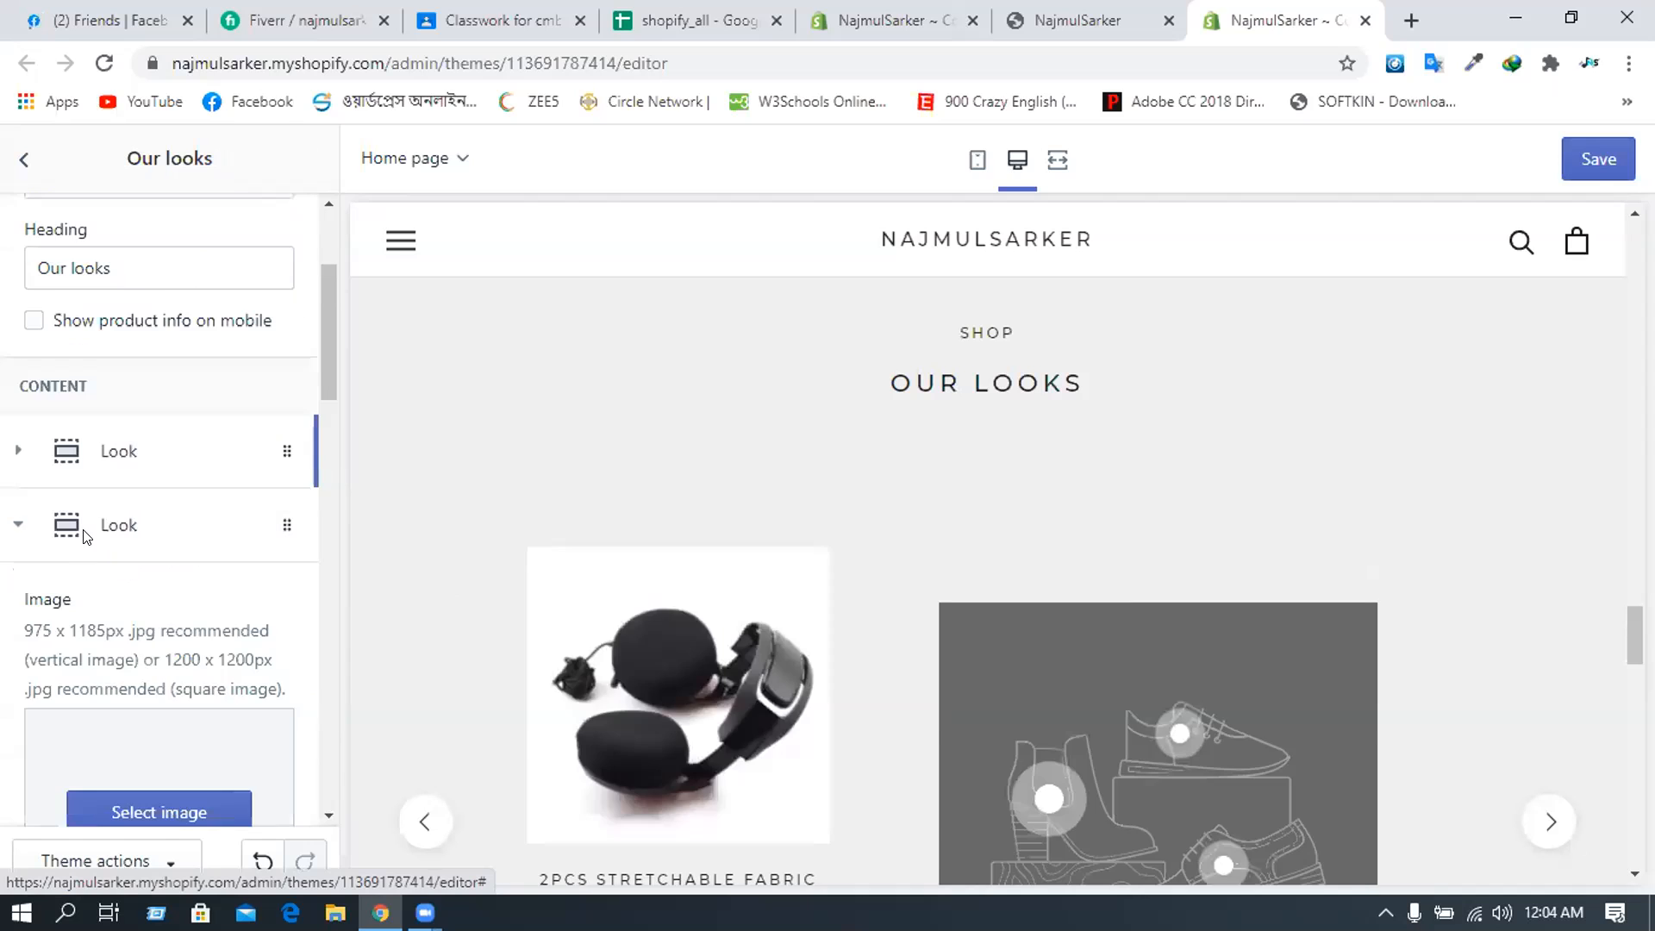
pyautogui.scroll(-4, 89, 528)
pyautogui.scroll(-3, 103, 517)
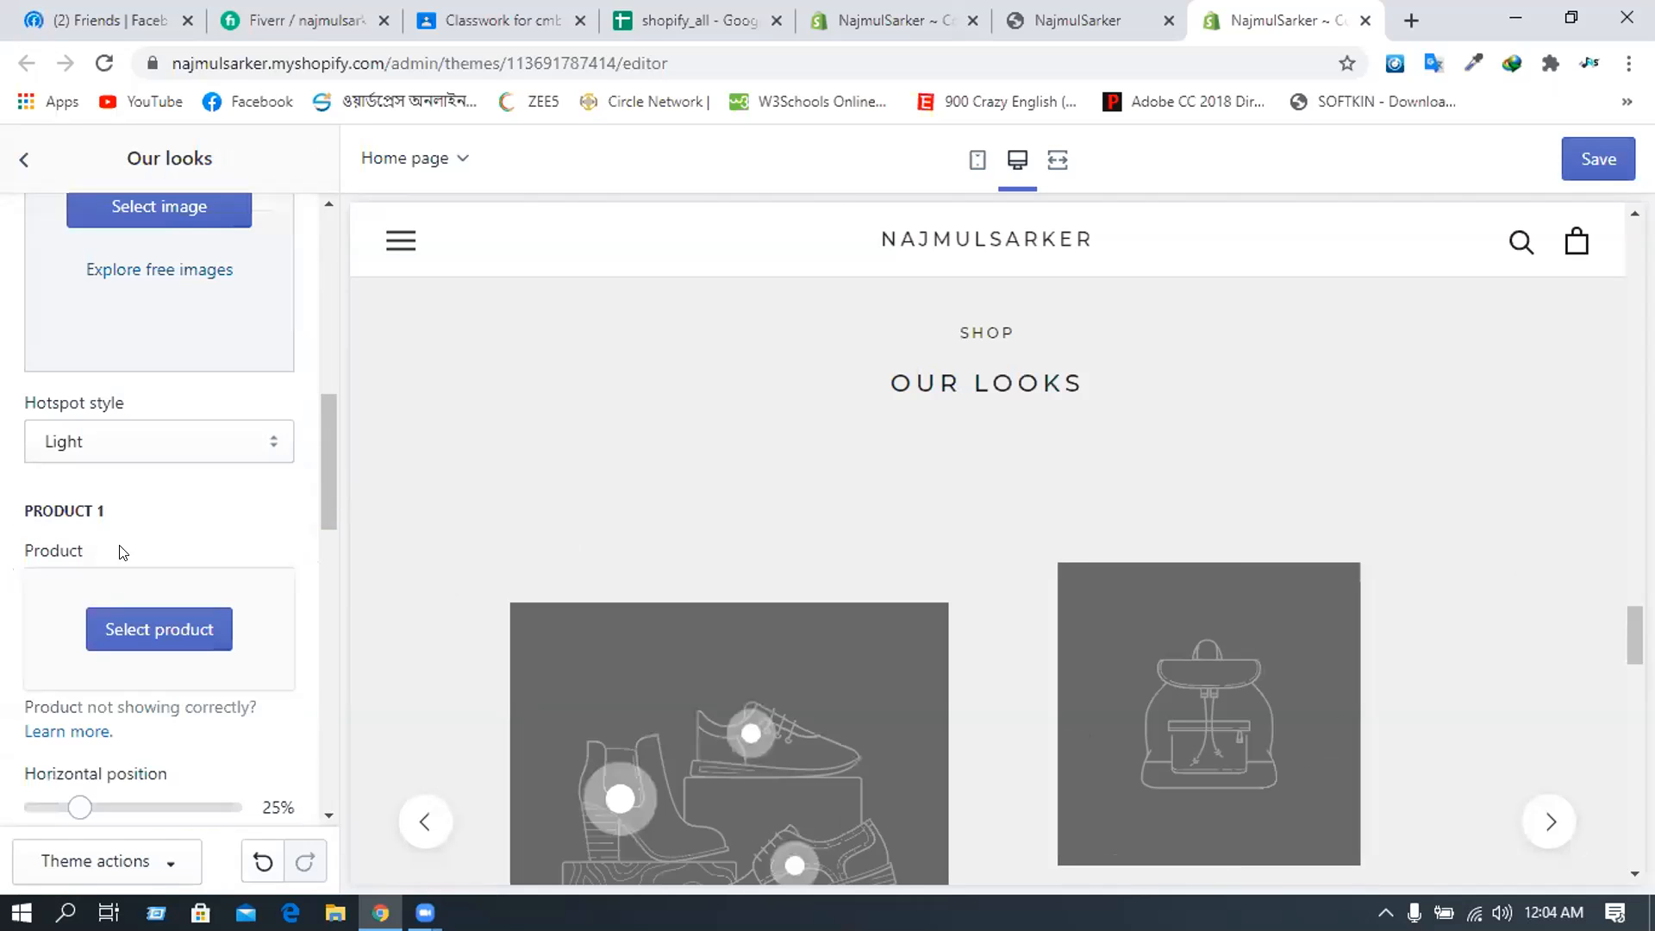
pyautogui.click(113, 633)
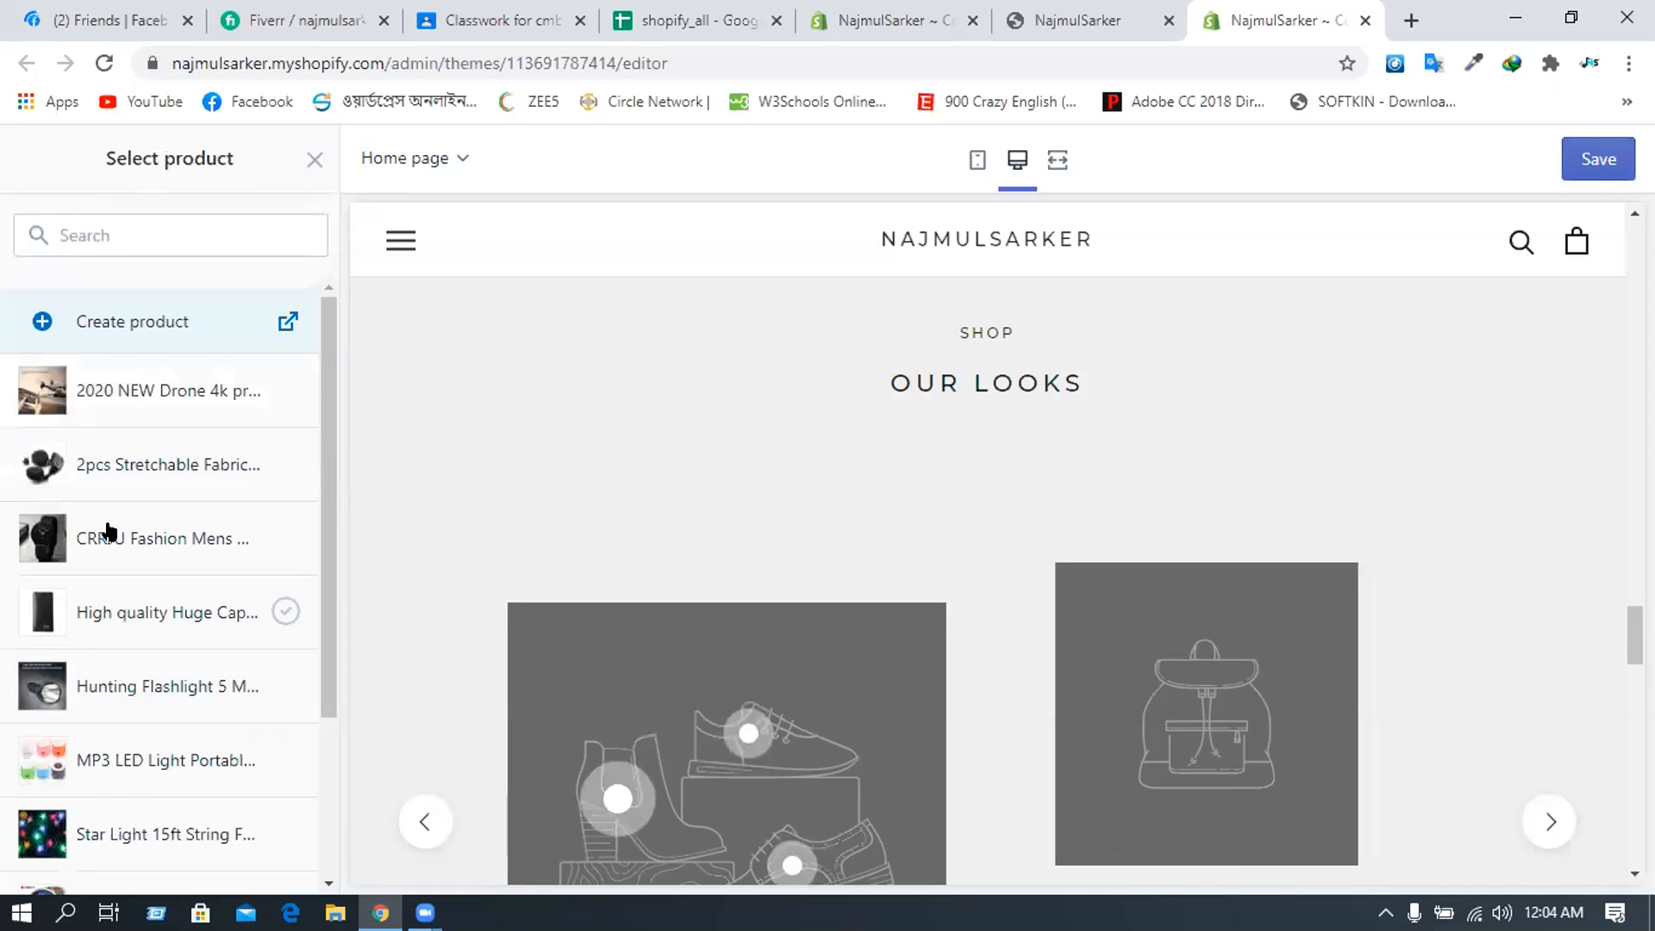
pyautogui.scroll(-1, 108, 517)
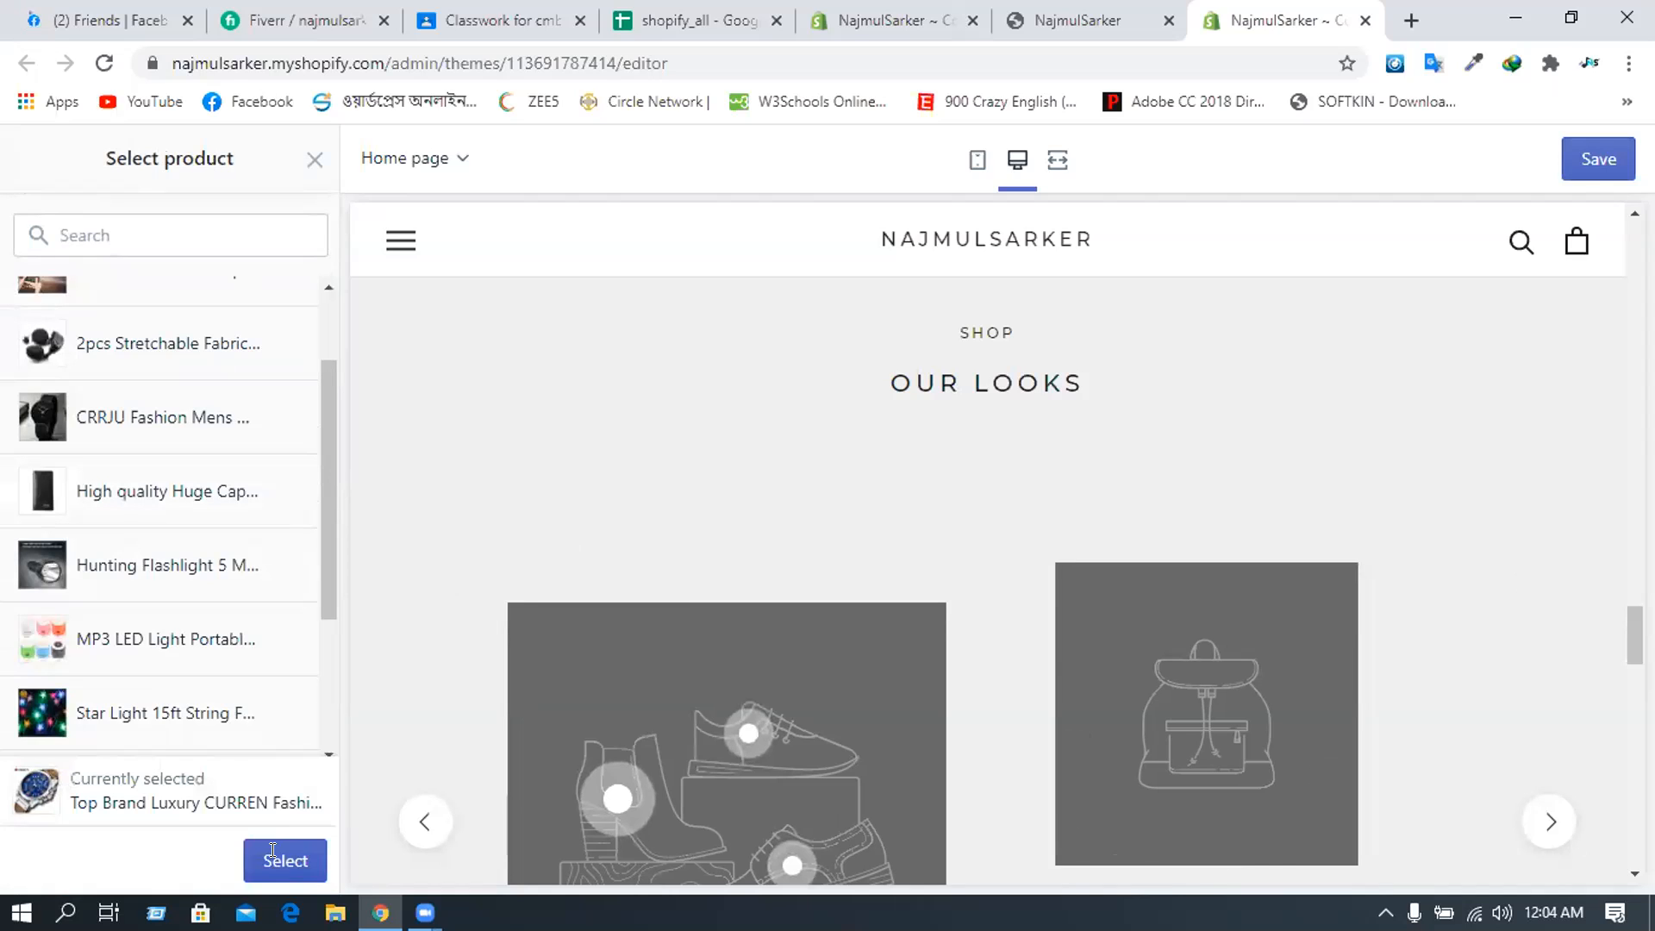
pyautogui.click(277, 862)
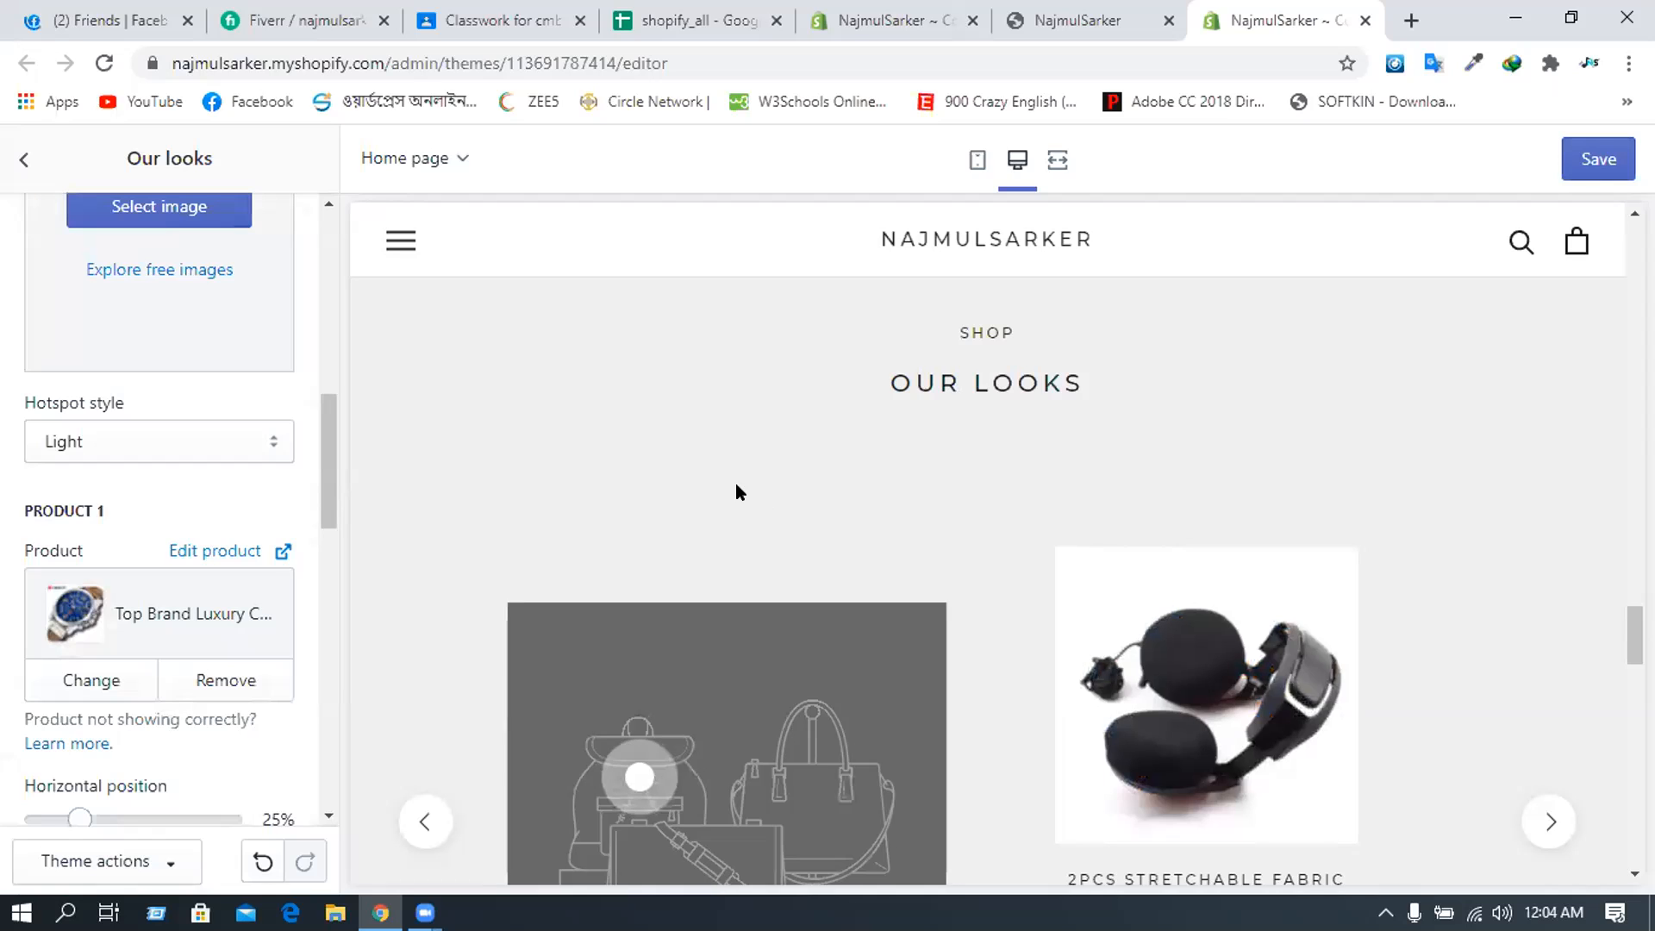
pyautogui.scroll(-3, 629, 678)
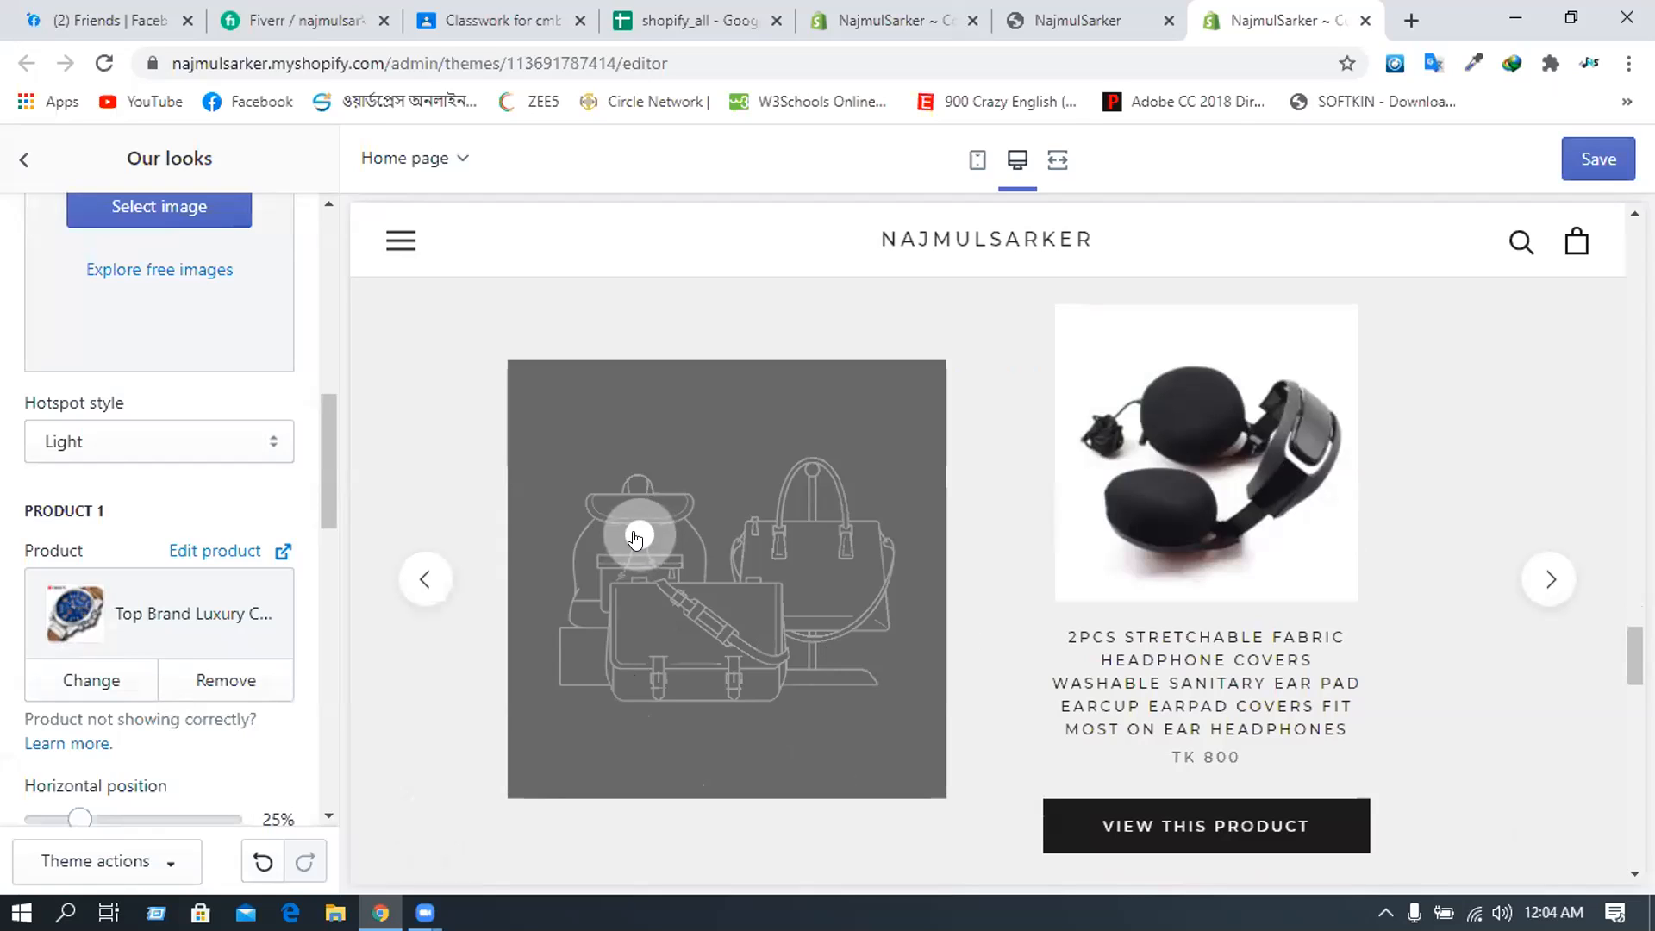
# - Give the second look the pink macaron teacup image from the library and check it in the carousel
pyautogui.scroll(4, 132, 491)
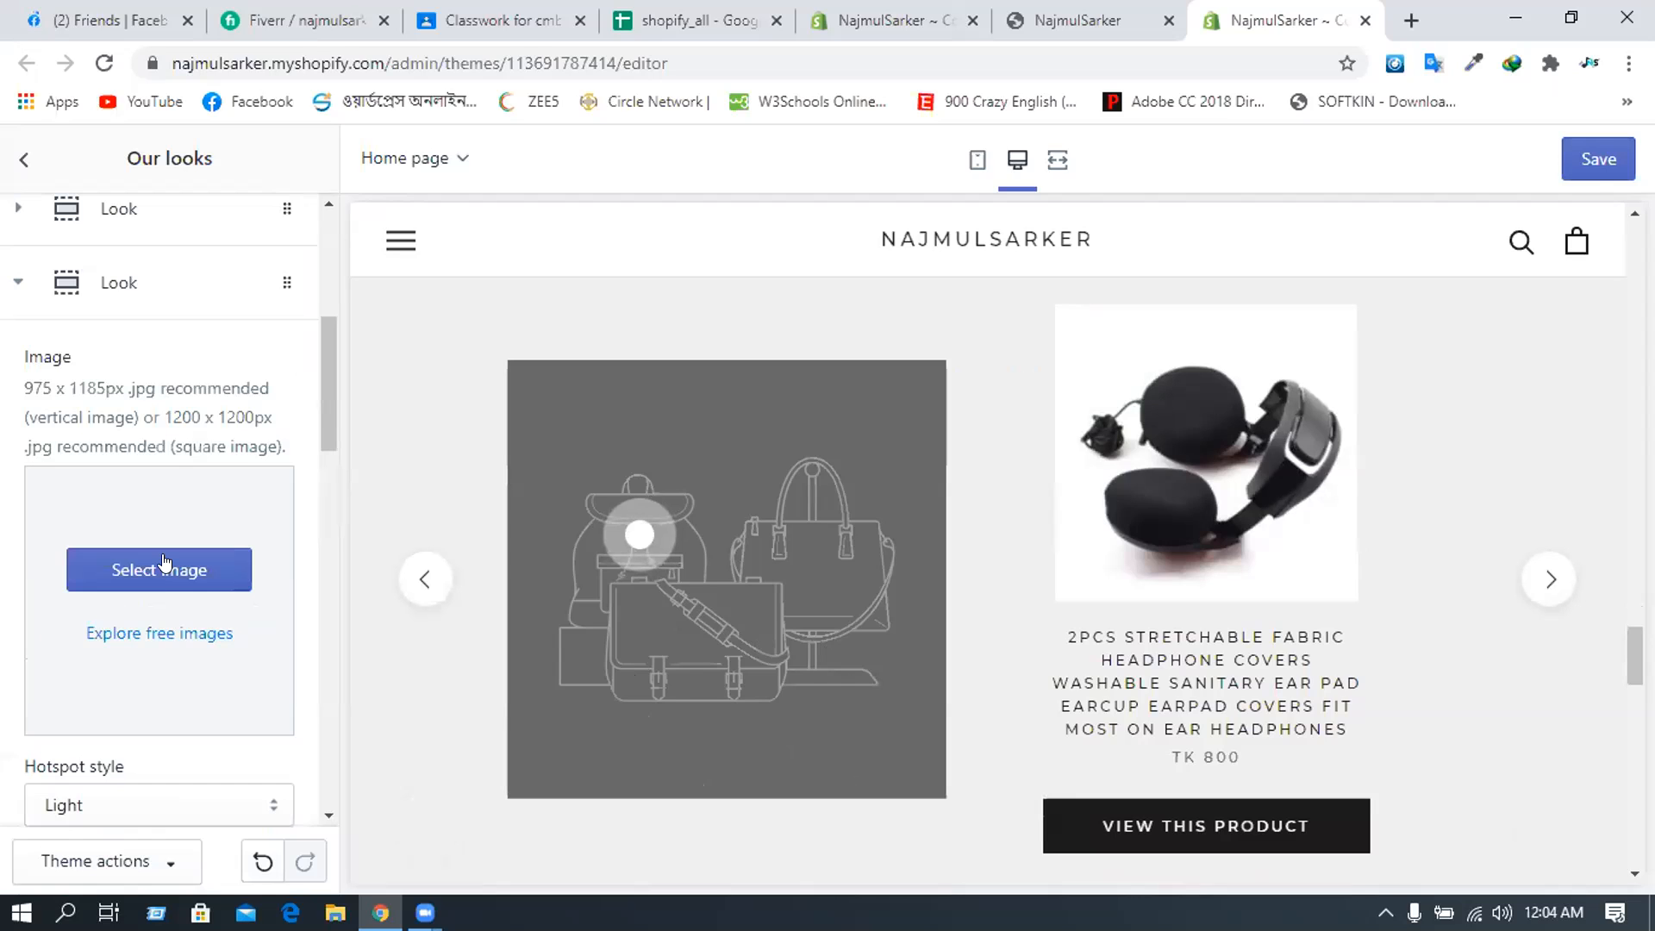
pyautogui.click(164, 562)
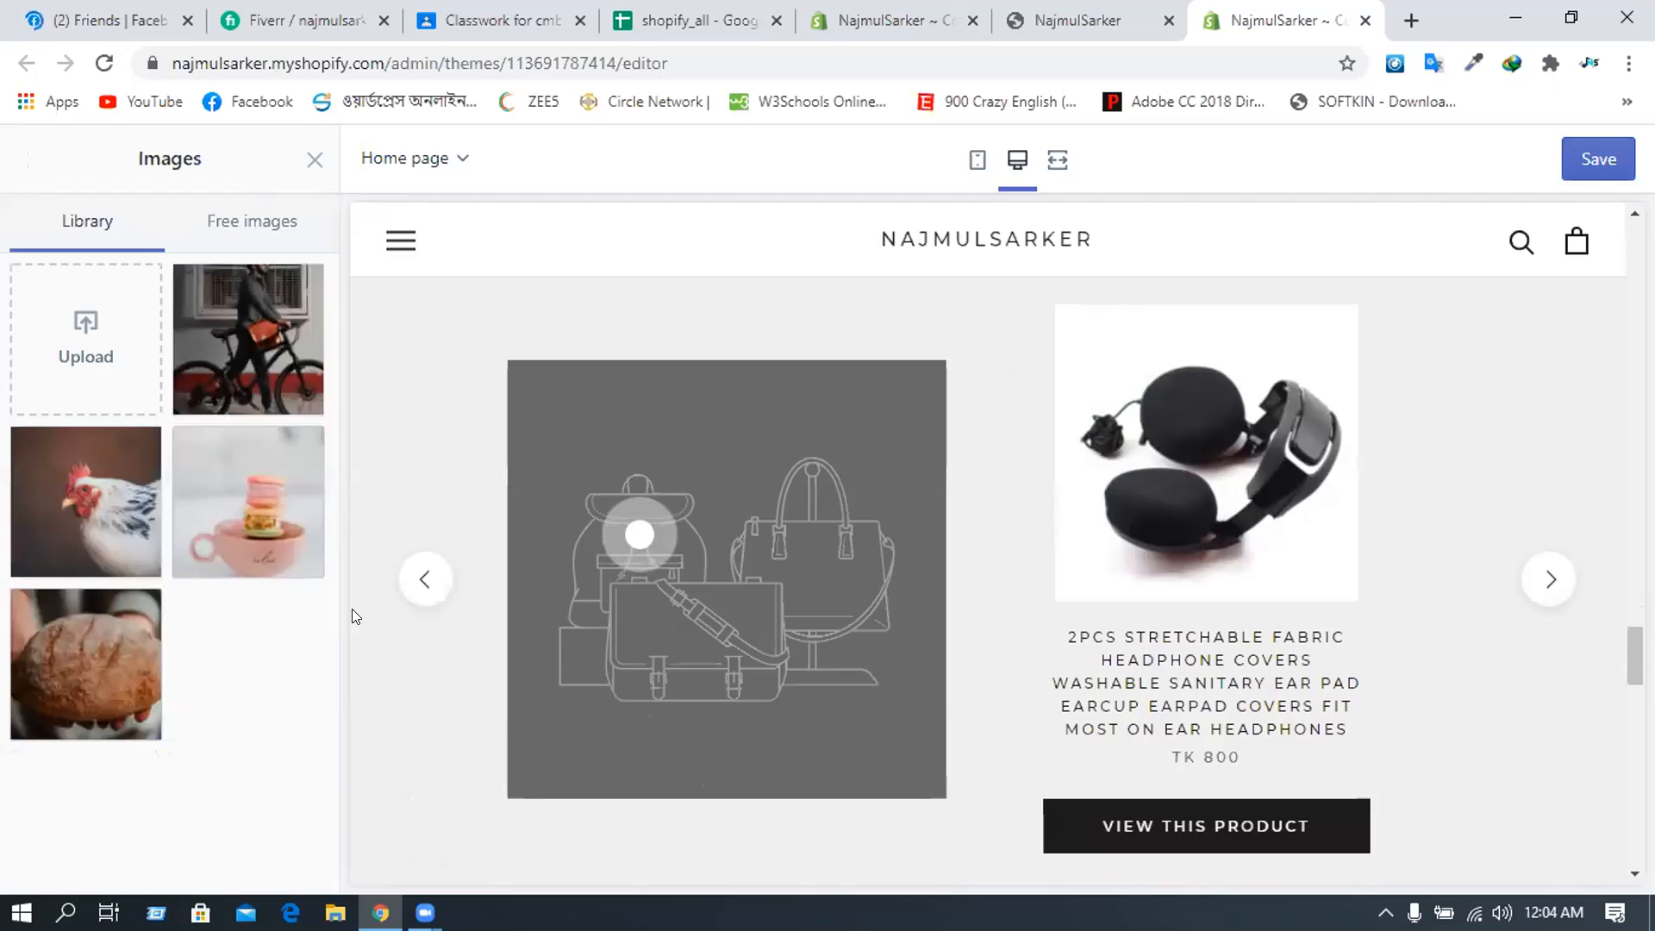
pyautogui.click(244, 518)
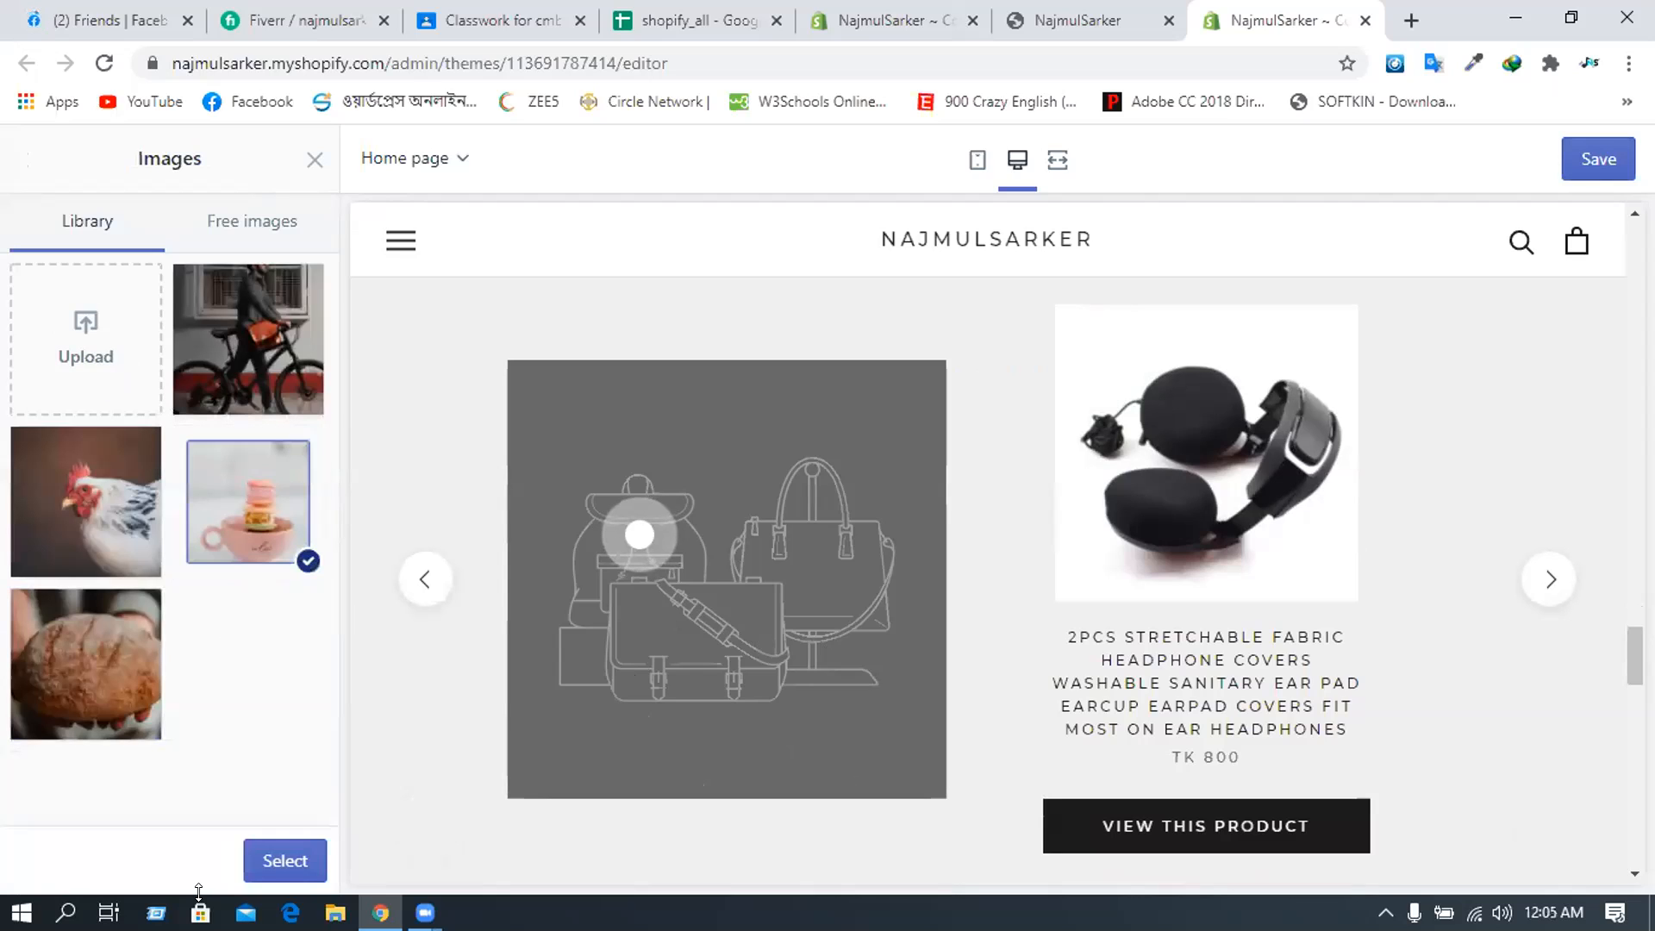
pyautogui.click(292, 846)
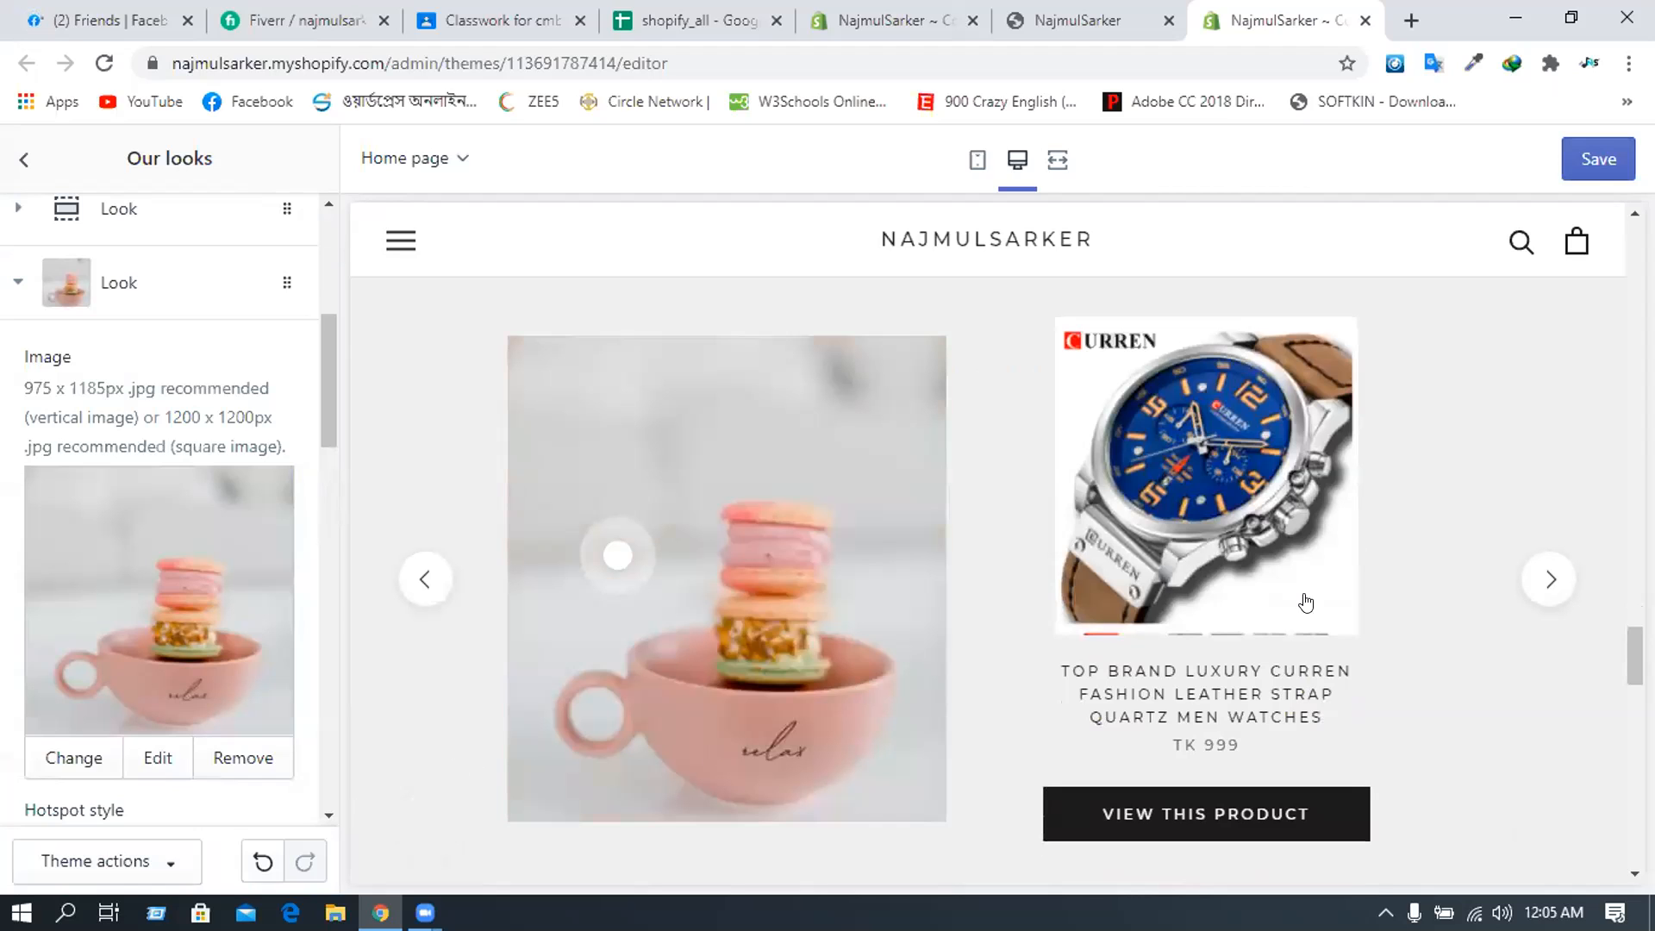
pyautogui.click(1548, 579)
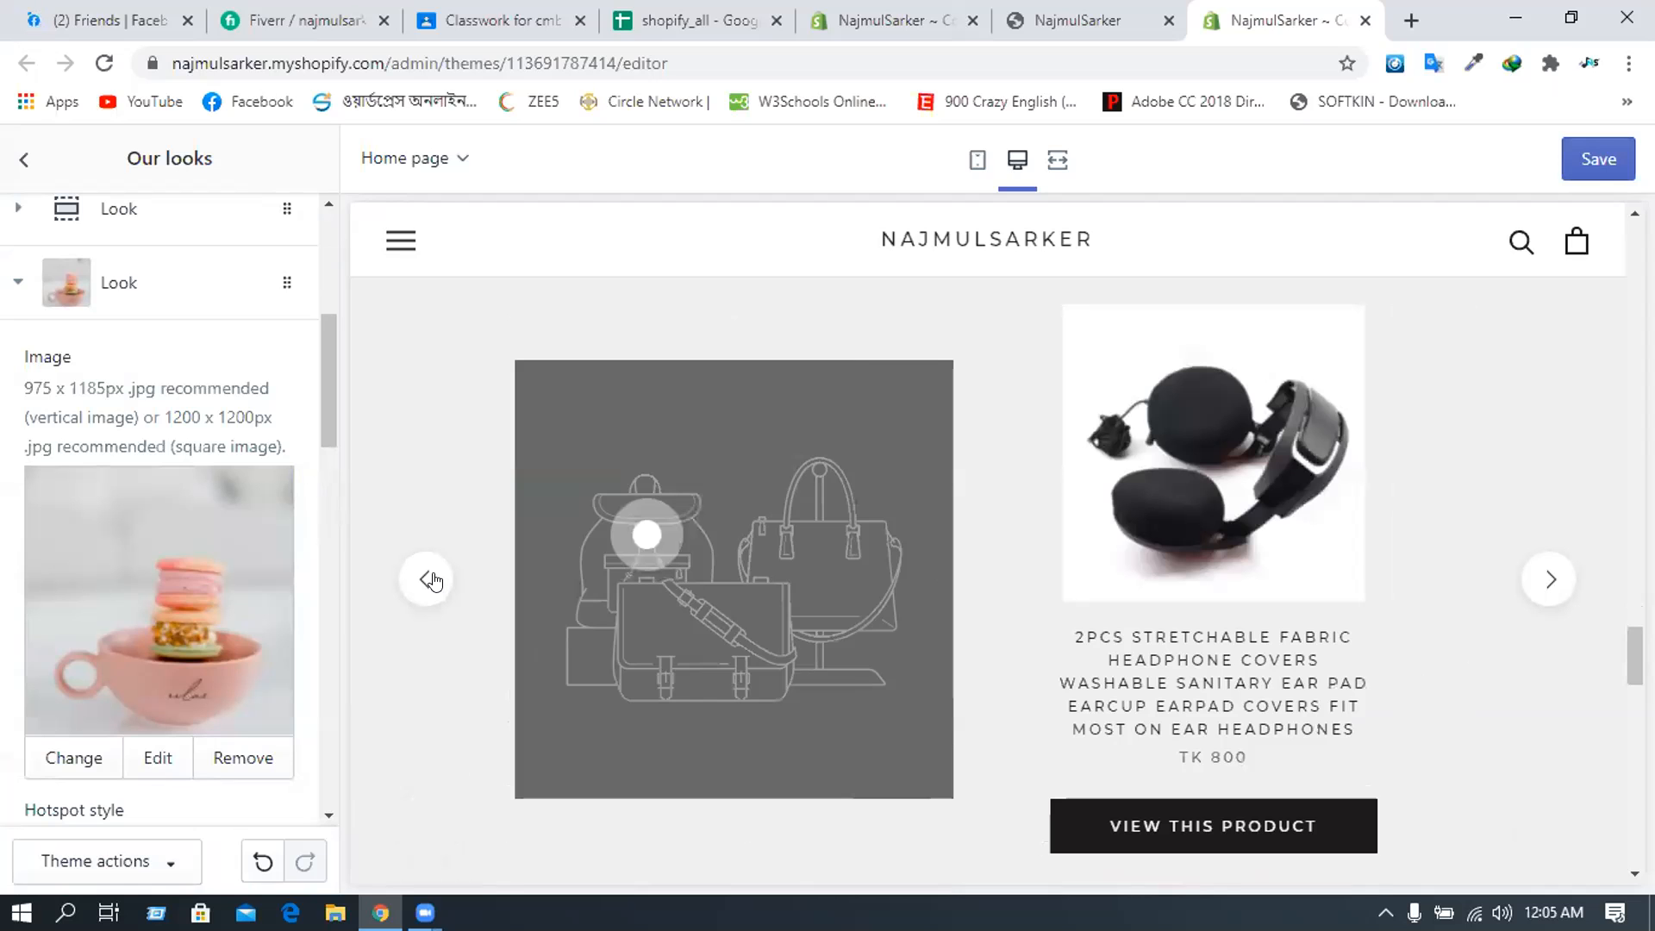
pyautogui.click(427, 580)
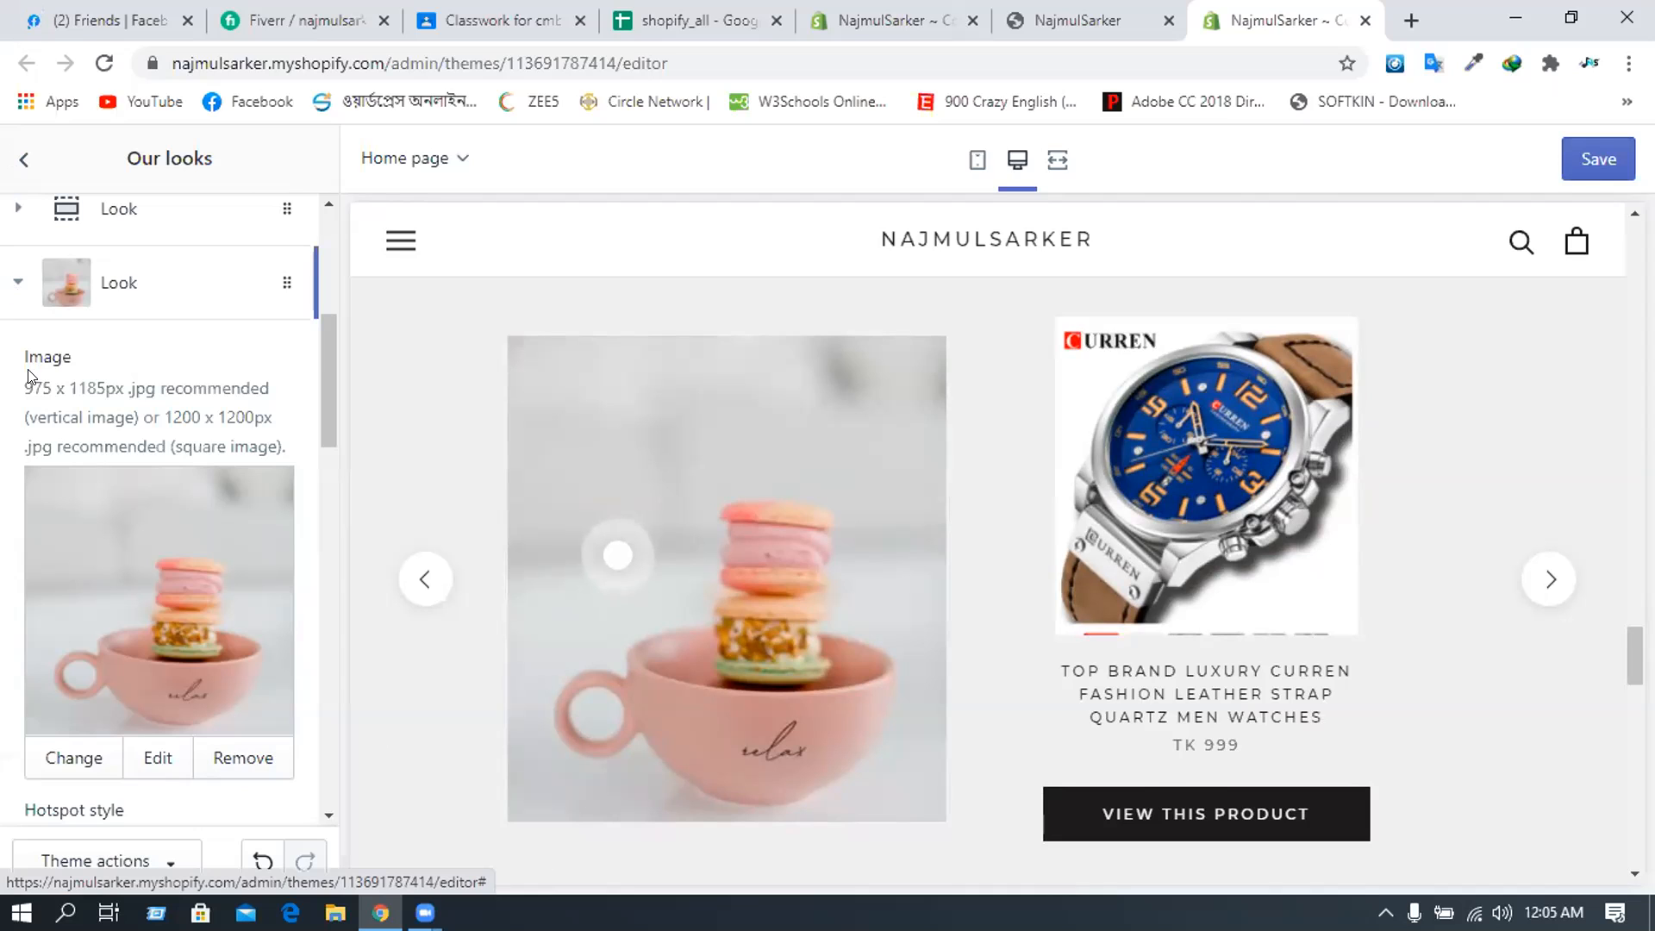
# - Collapse the second look's settings and expand the first look's settings
pyautogui.click(18, 283)
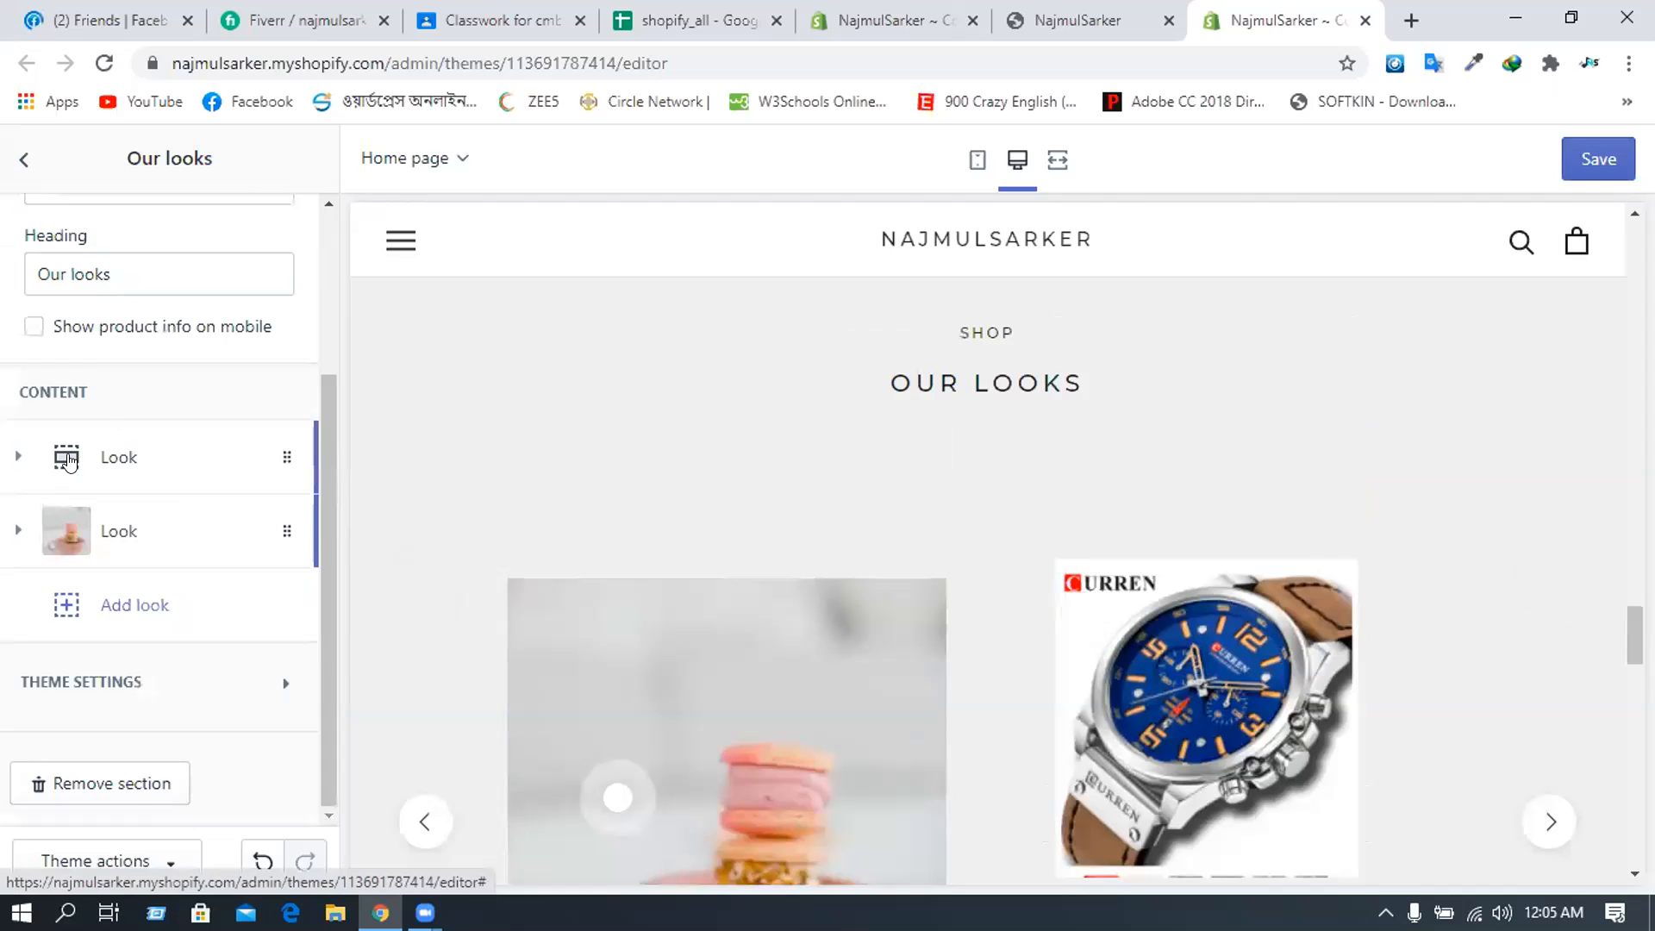
pyautogui.click(69, 461)
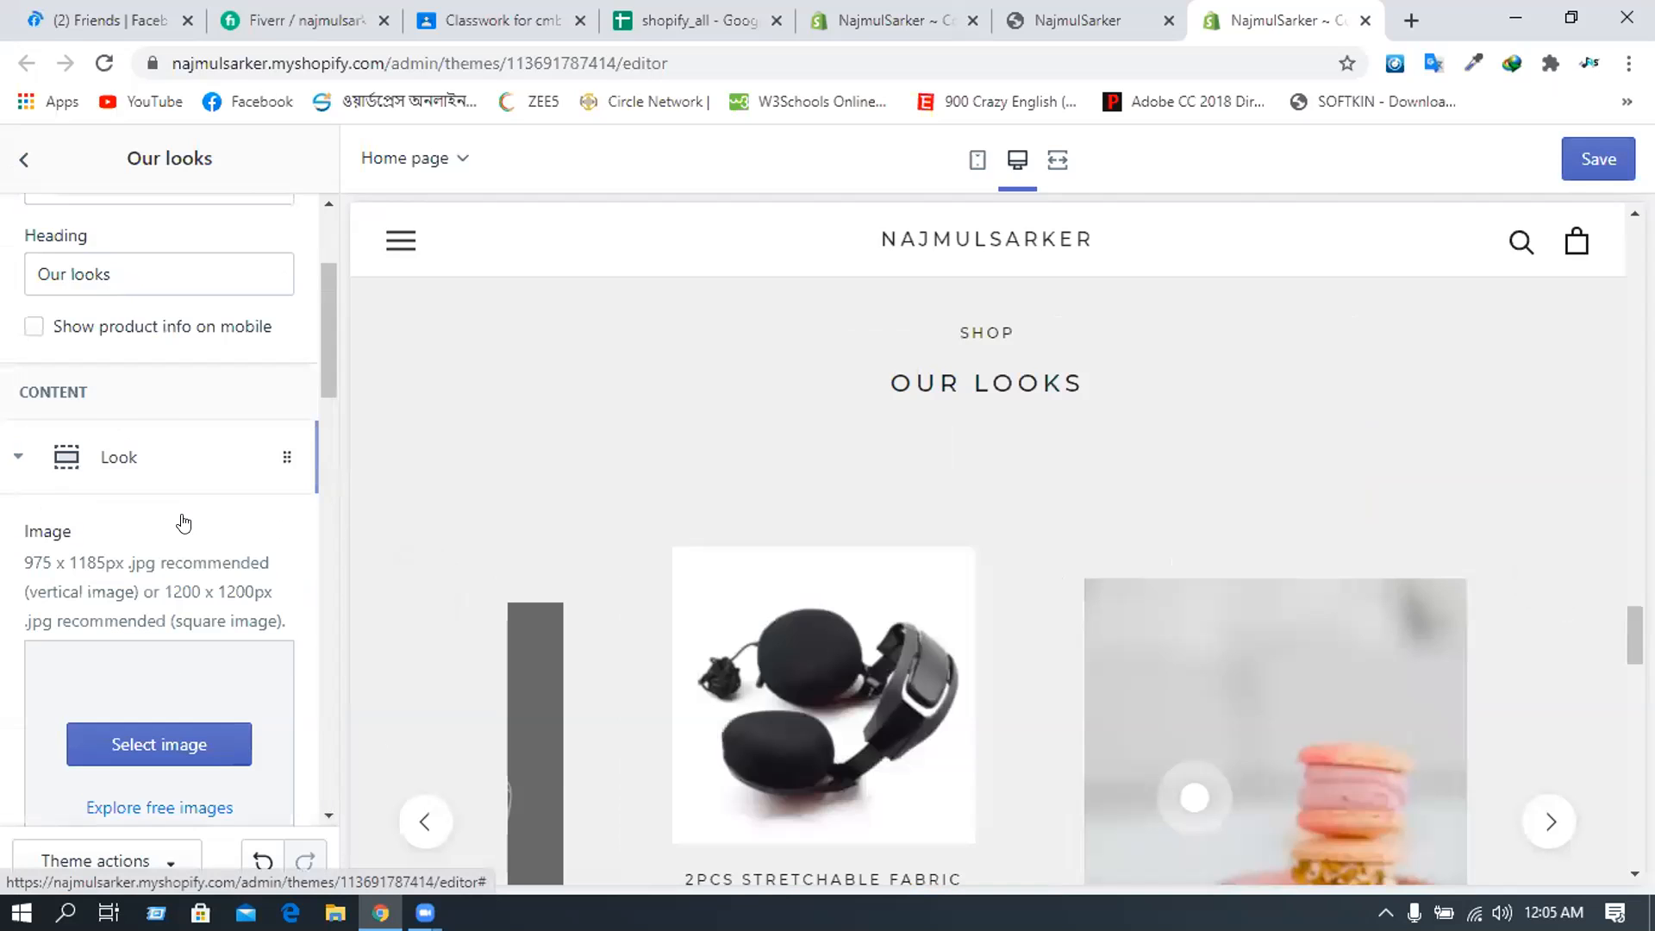
pyautogui.scroll(-2, 173, 495)
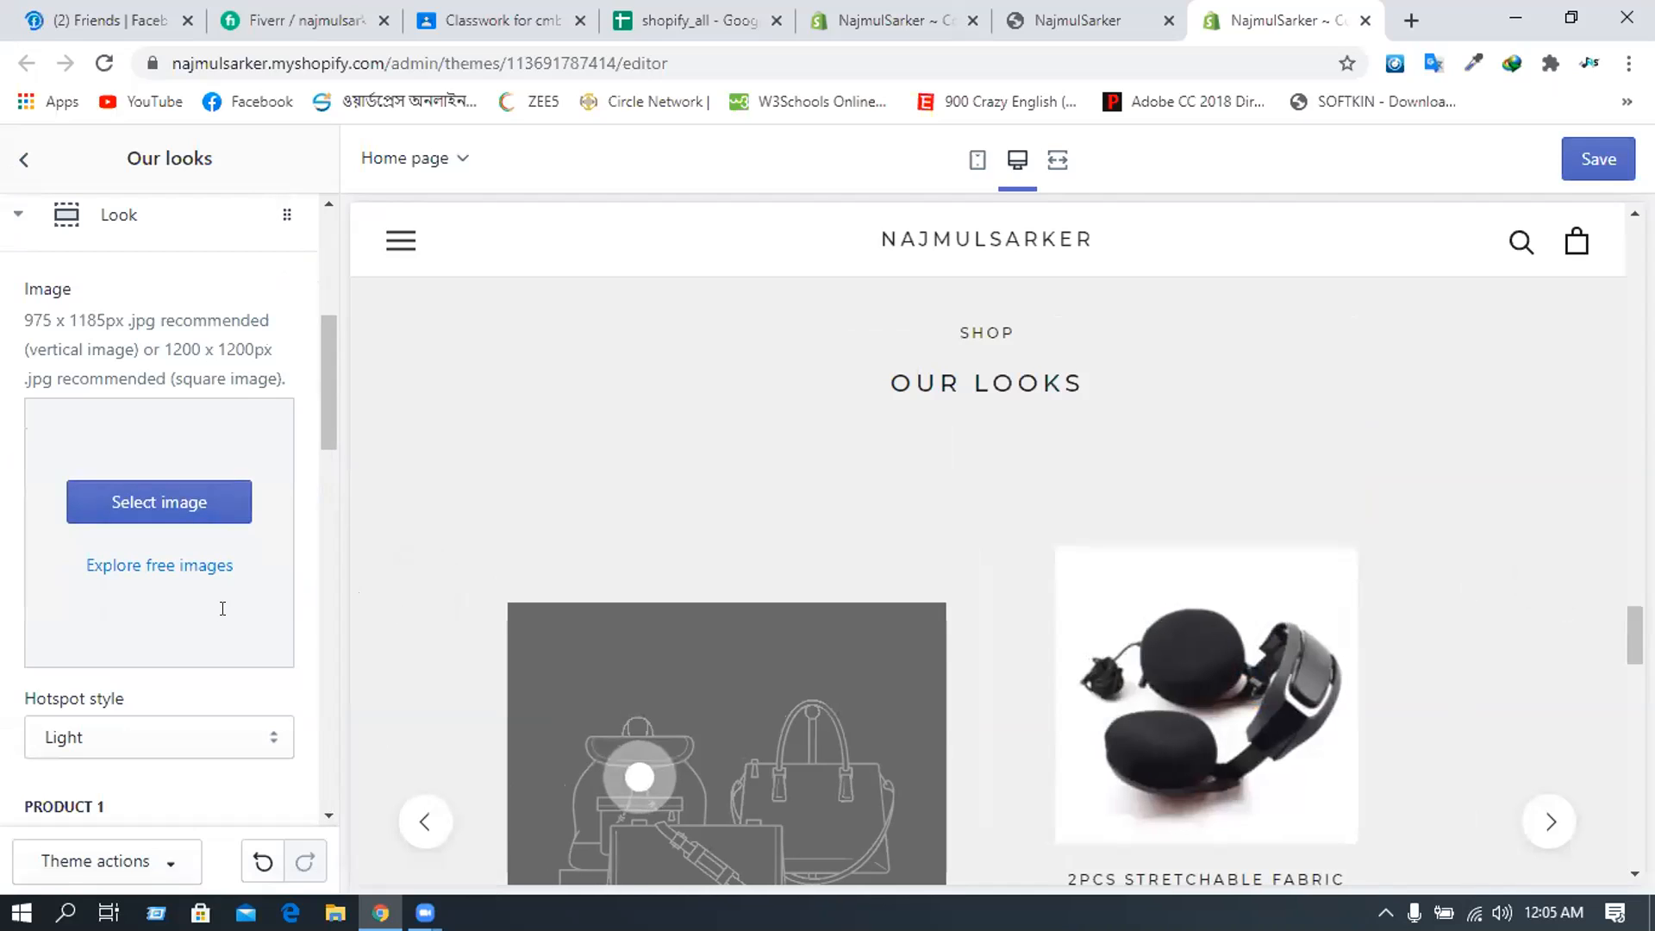
pyautogui.scroll(-8, 219, 580)
pyautogui.scroll(4, 219, 575)
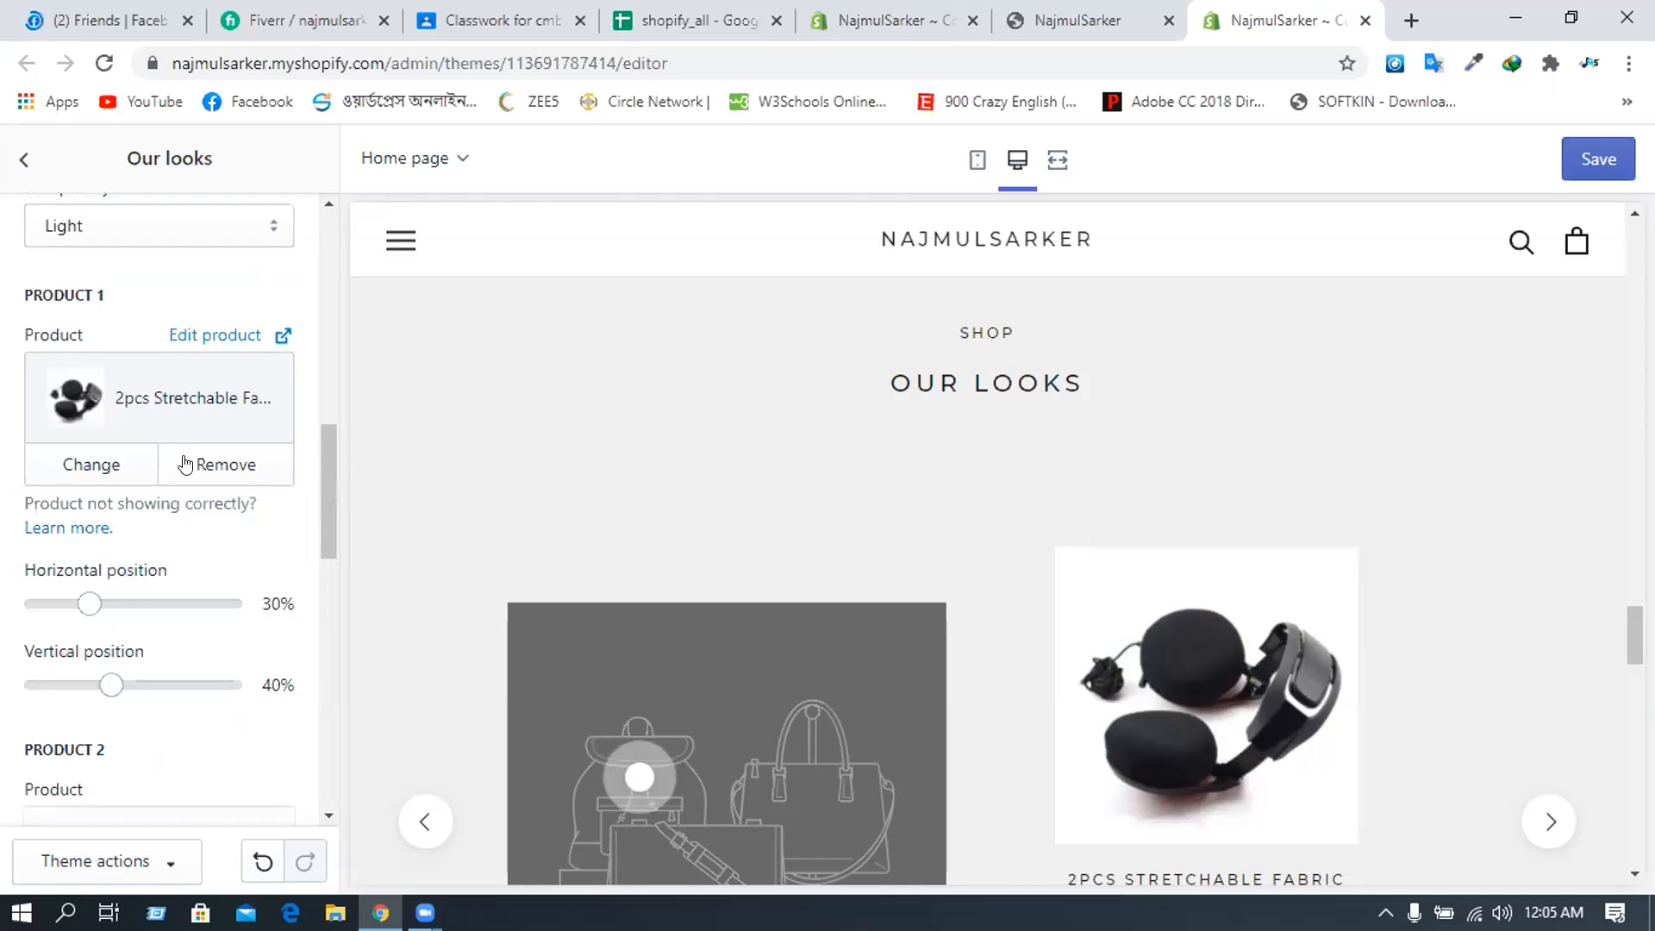
pyautogui.scroll(1, 188, 462)
# - Reopen Our looks from the Sections list and expand the first look down to its image area
pyautogui.click(24, 159)
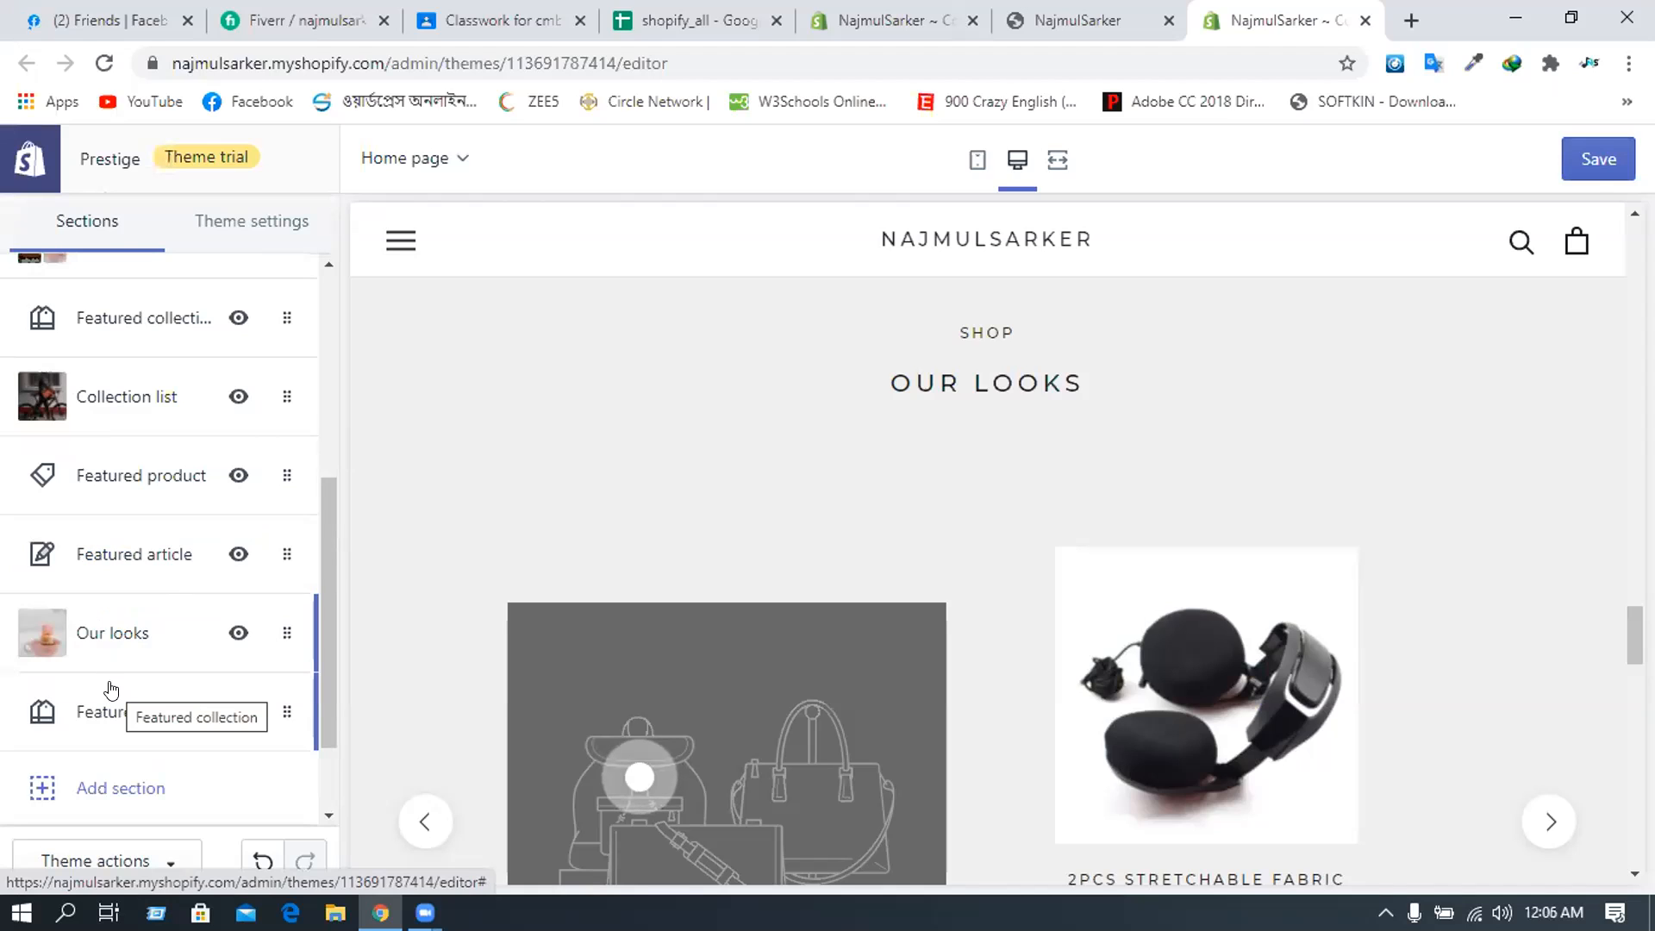
pyautogui.click(125, 640)
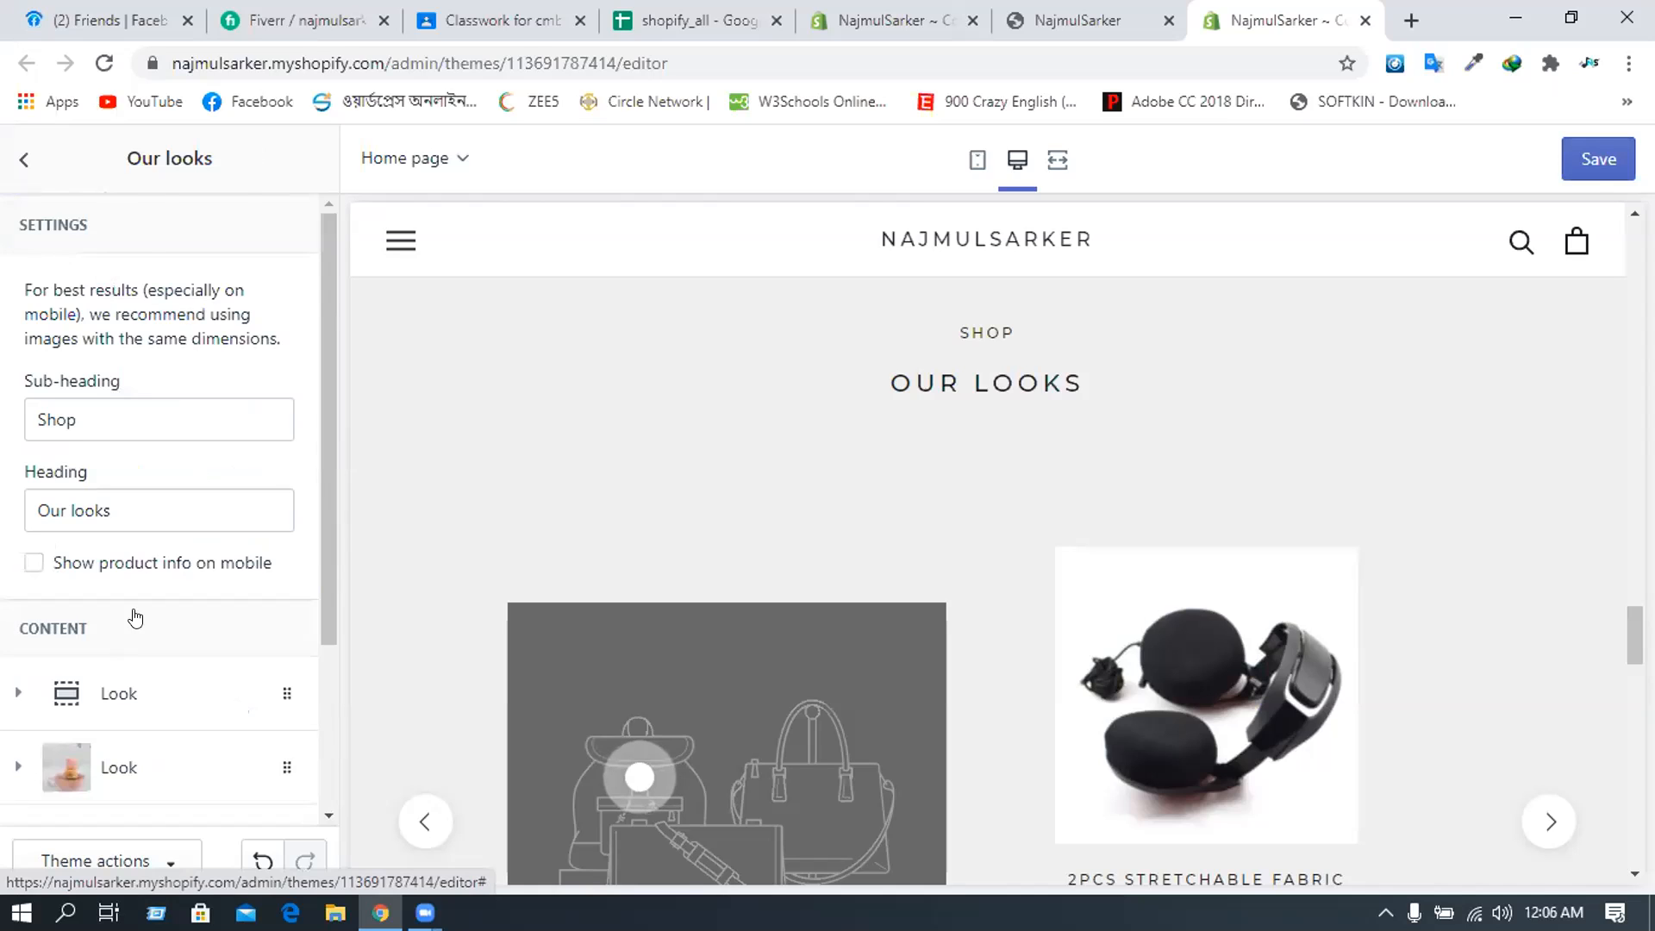
pyautogui.scroll(-1, 141, 614)
pyautogui.scroll(-1, 173, 690)
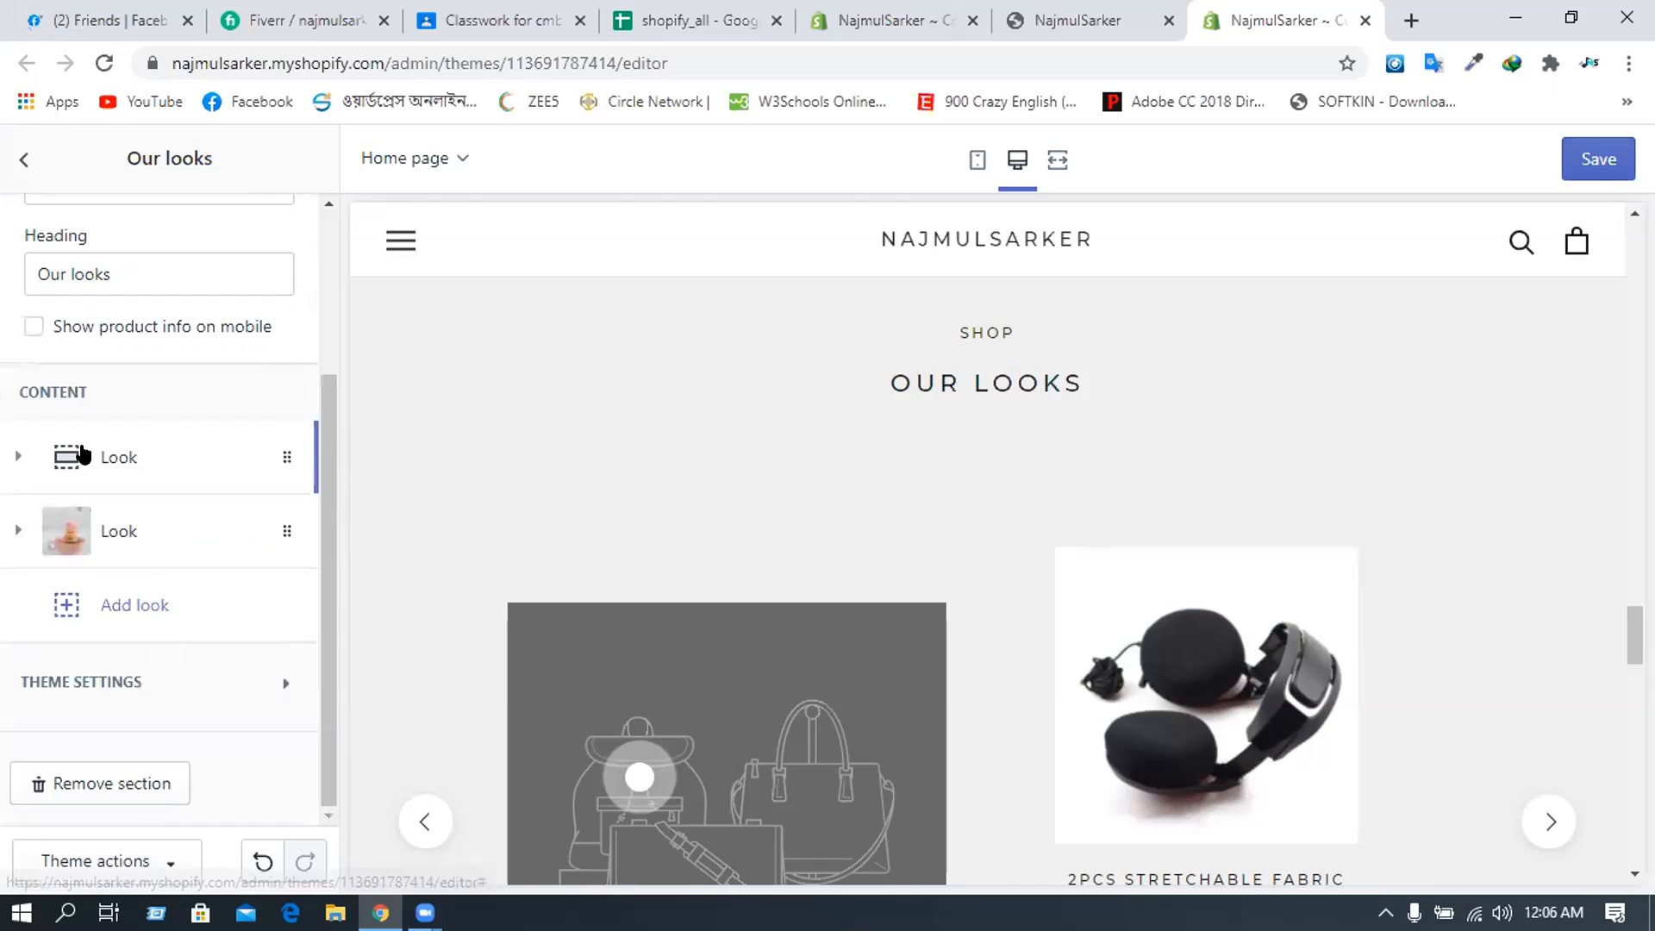
pyautogui.click(83, 454)
pyautogui.scroll(-3, 86, 455)
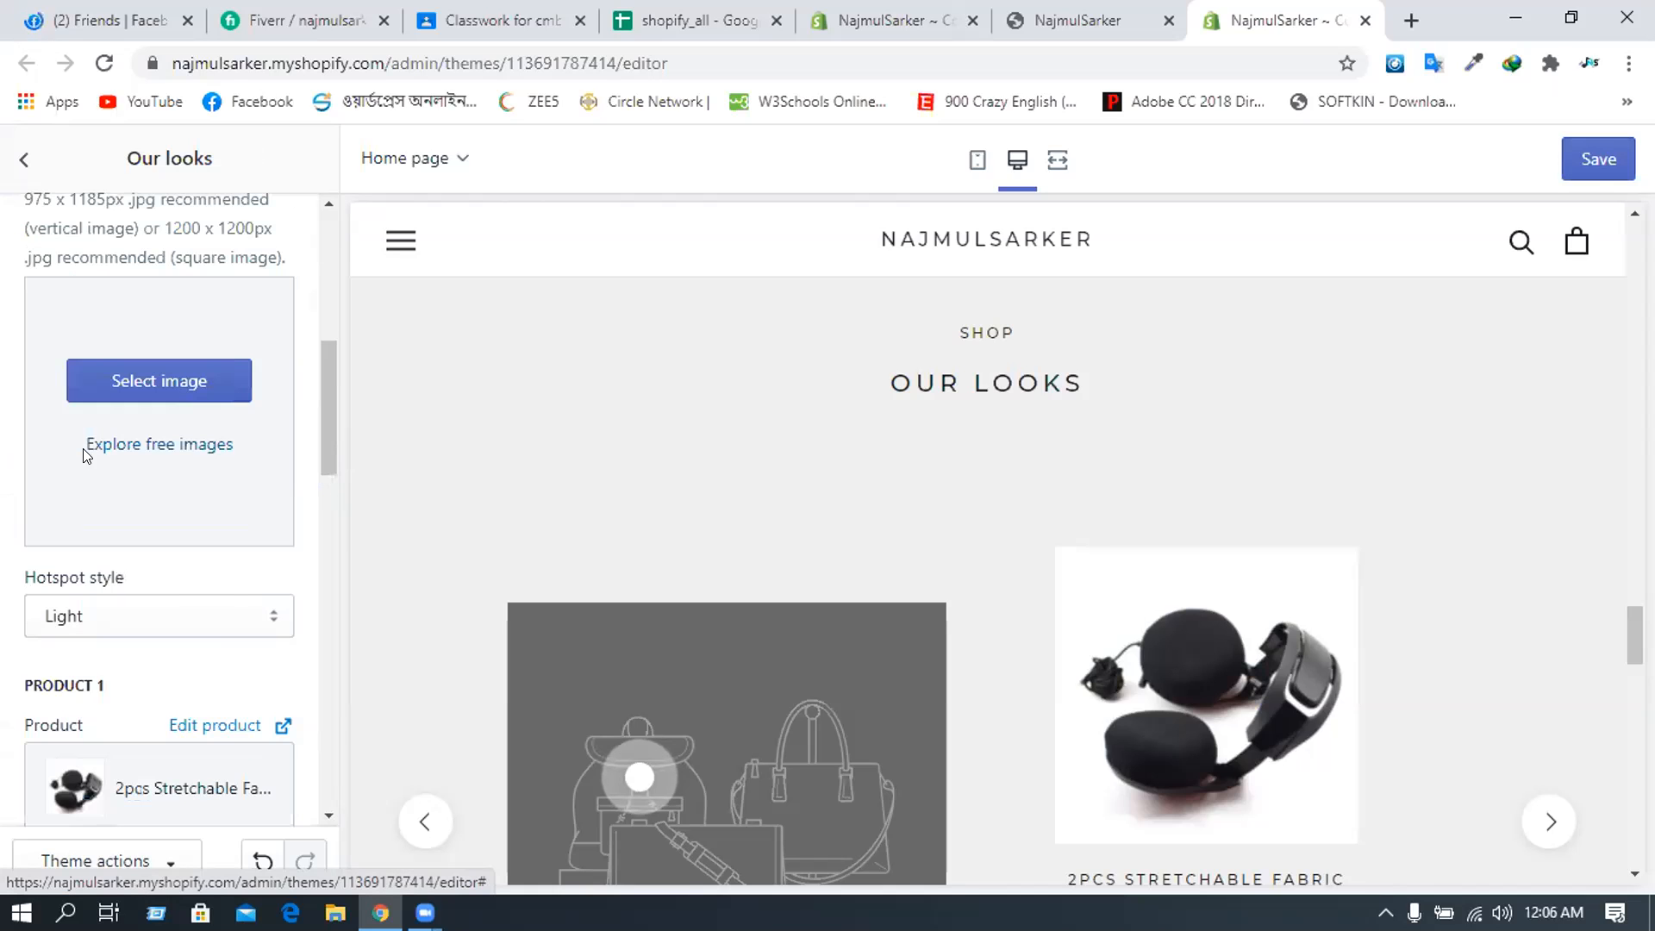
pyautogui.scroll(-1, 83, 455)
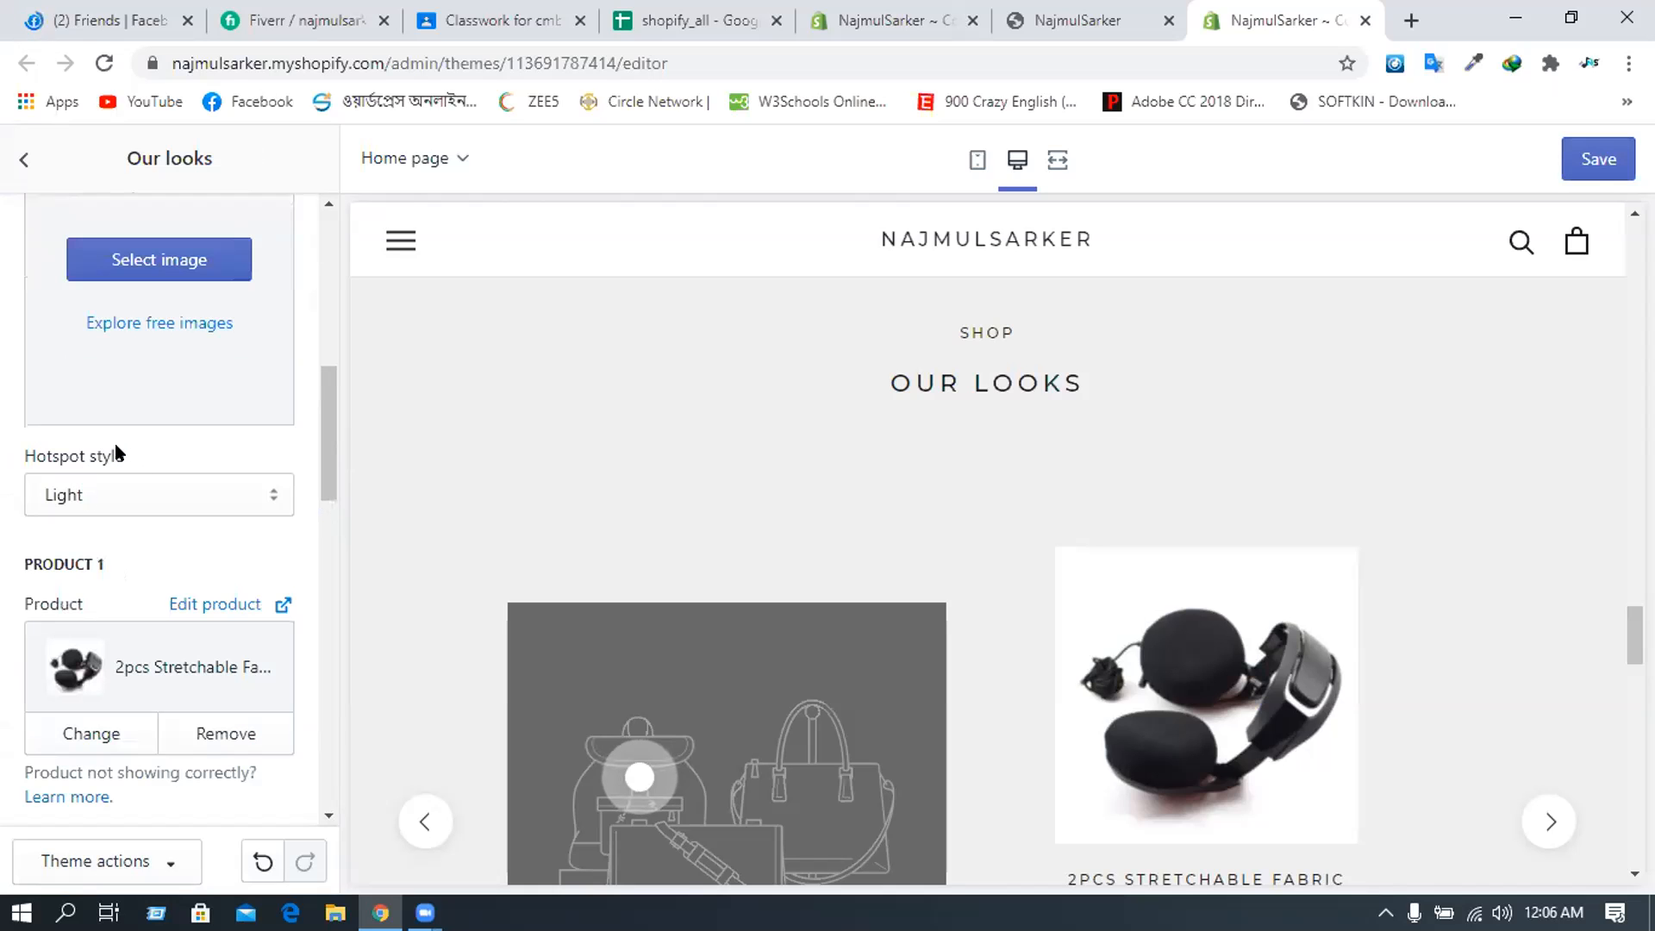
pyautogui.scroll(-2, 119, 454)
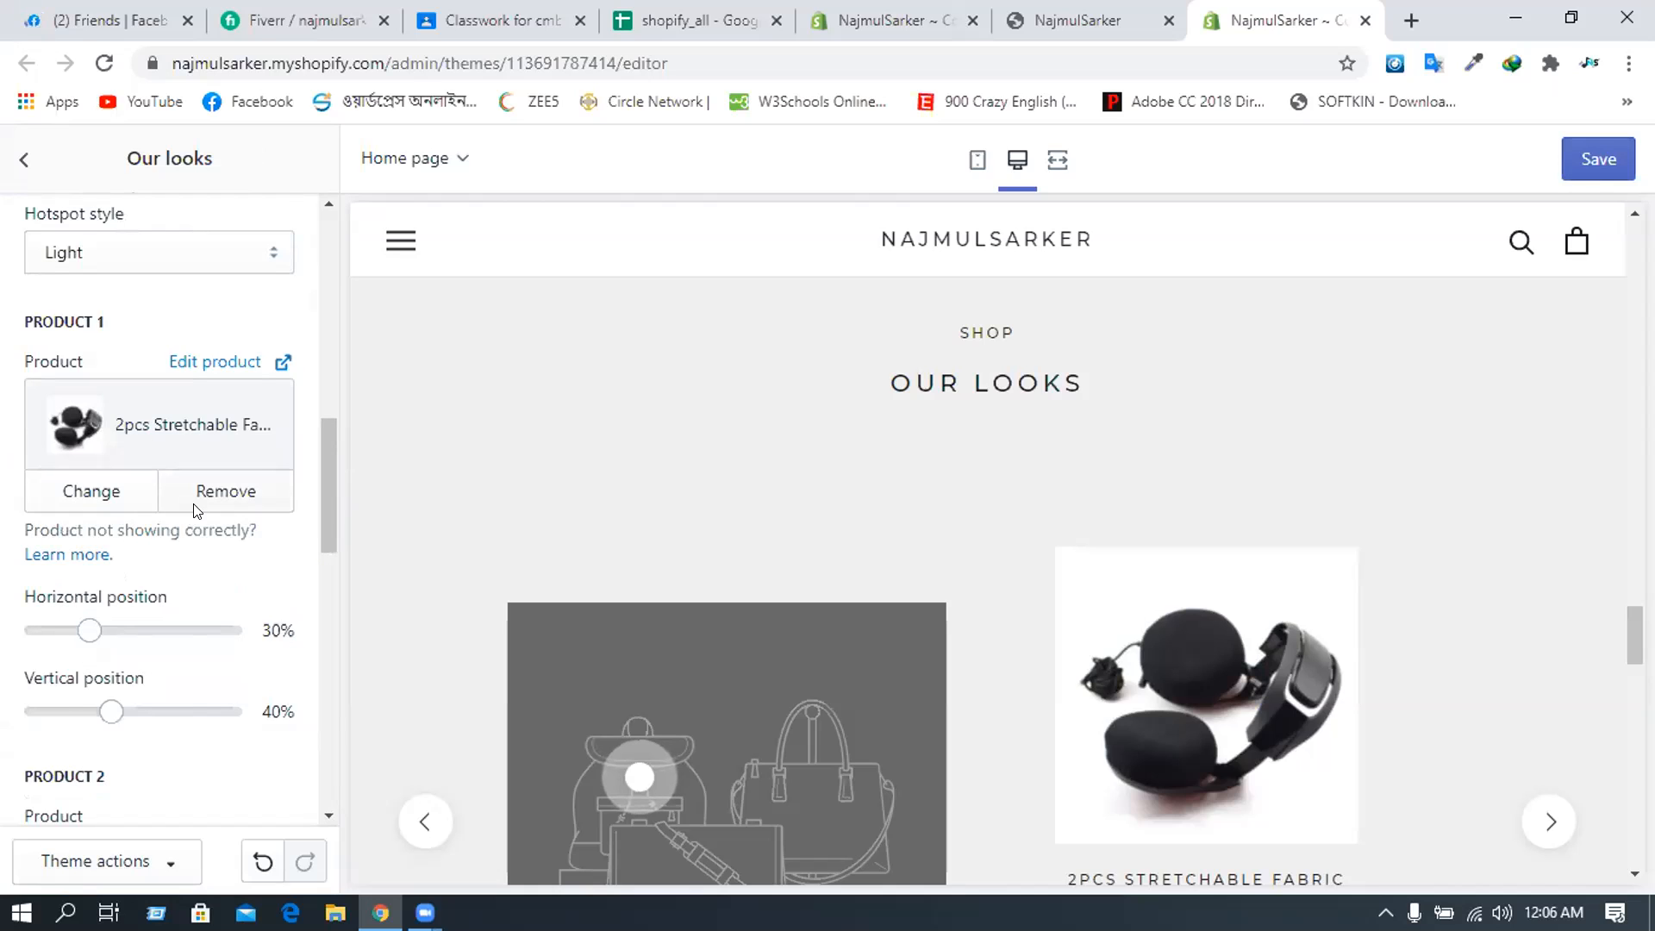
pyautogui.scroll(1, 197, 512)
pyautogui.scroll(1, 197, 511)
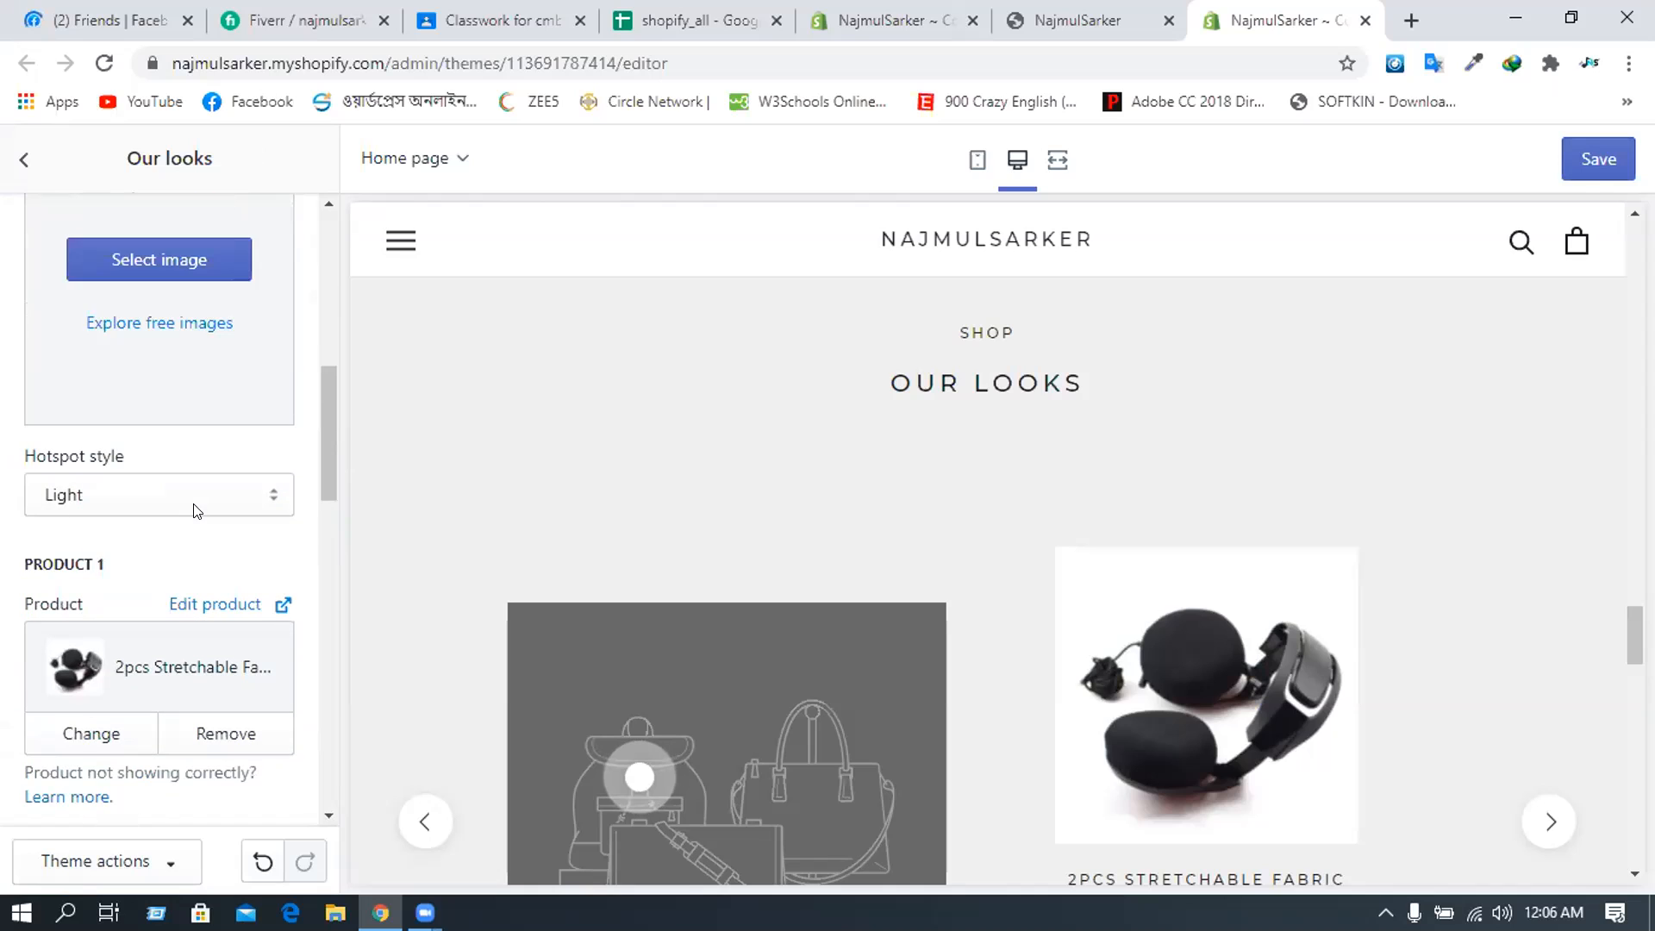
pyautogui.scroll(1, 197, 509)
pyautogui.scroll(1, 220, 398)
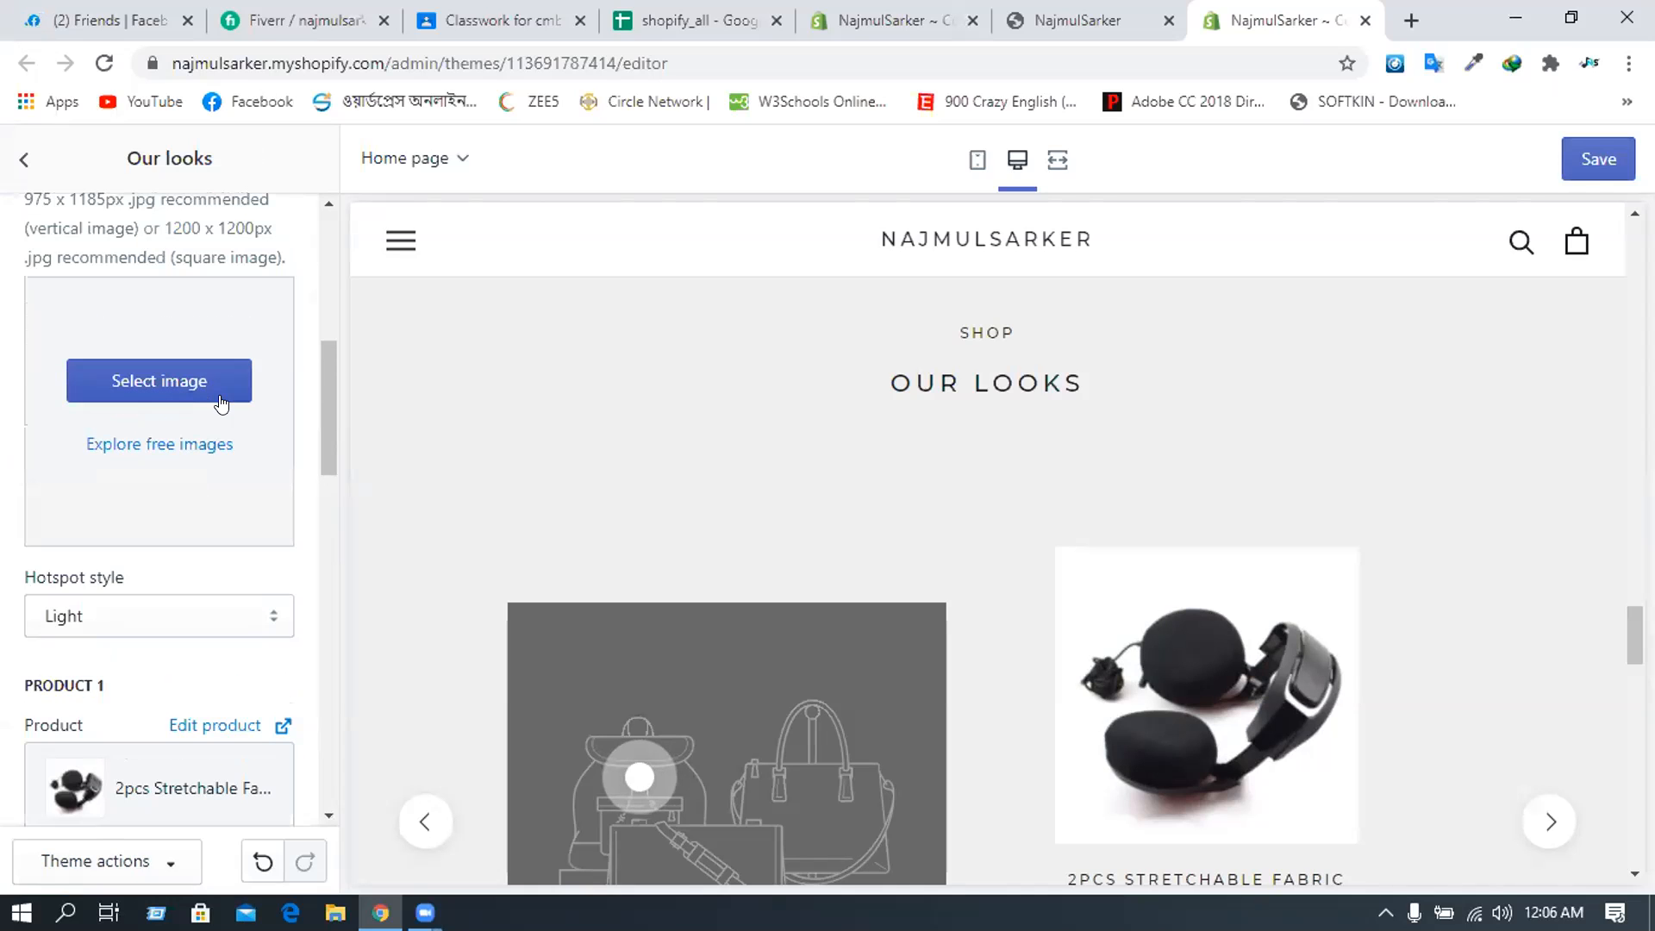
# - Upload Screenshot_18.png from Documents > Lightshot as the first look's blue headphone image
pyautogui.click(219, 389)
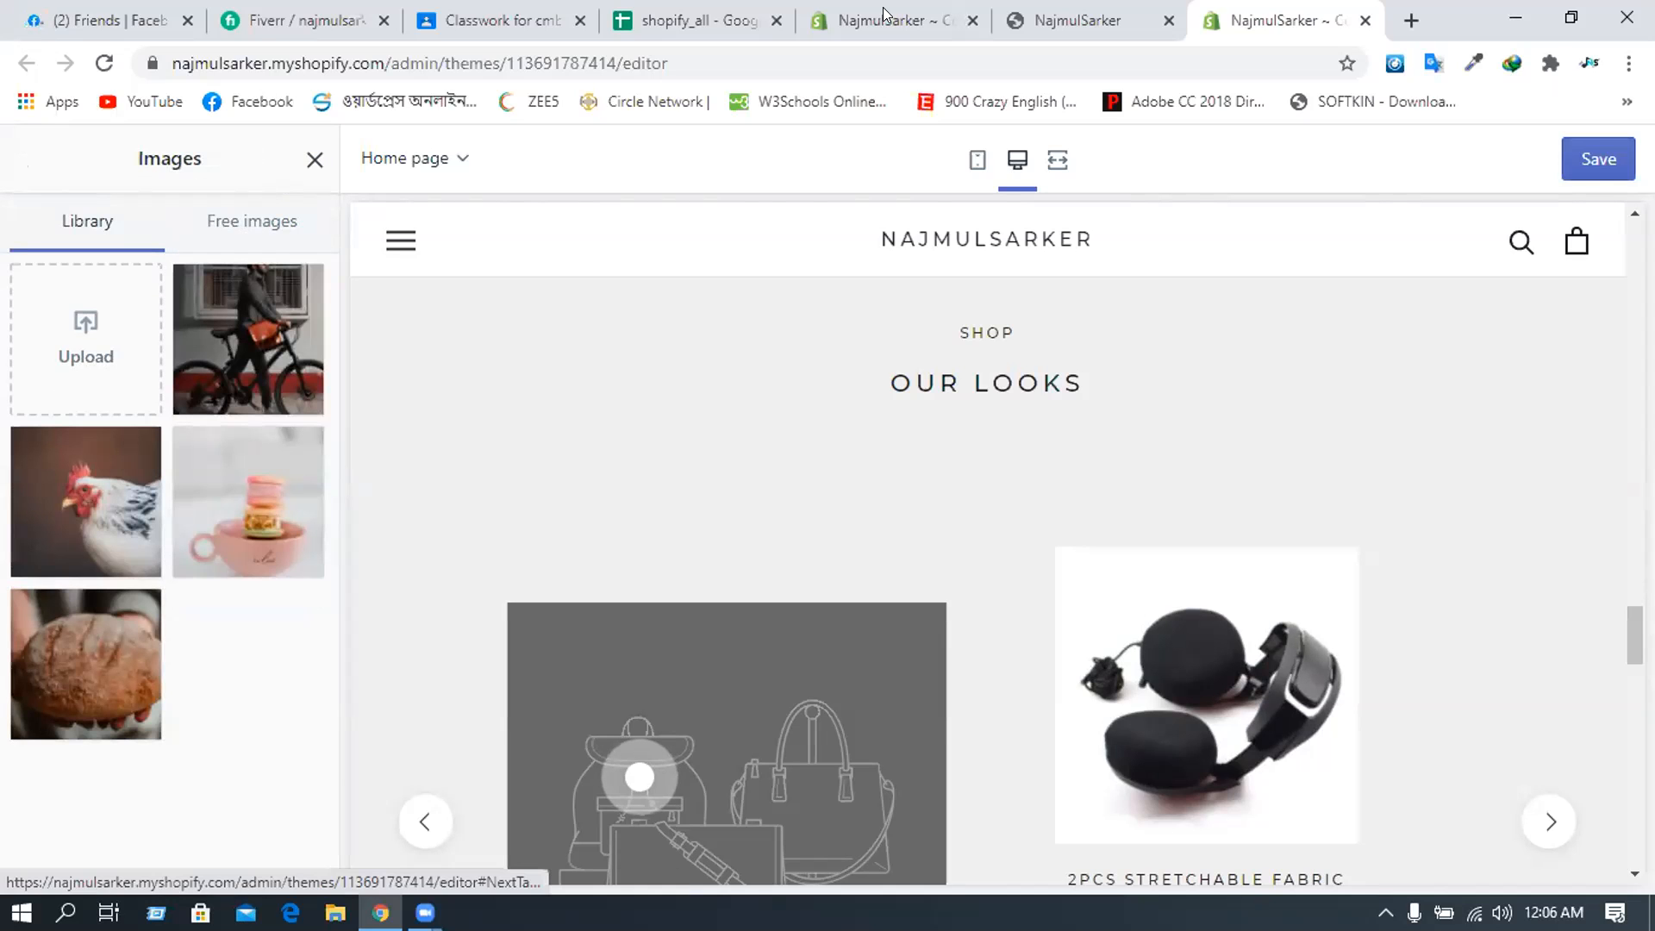
pyautogui.click(75, 341)
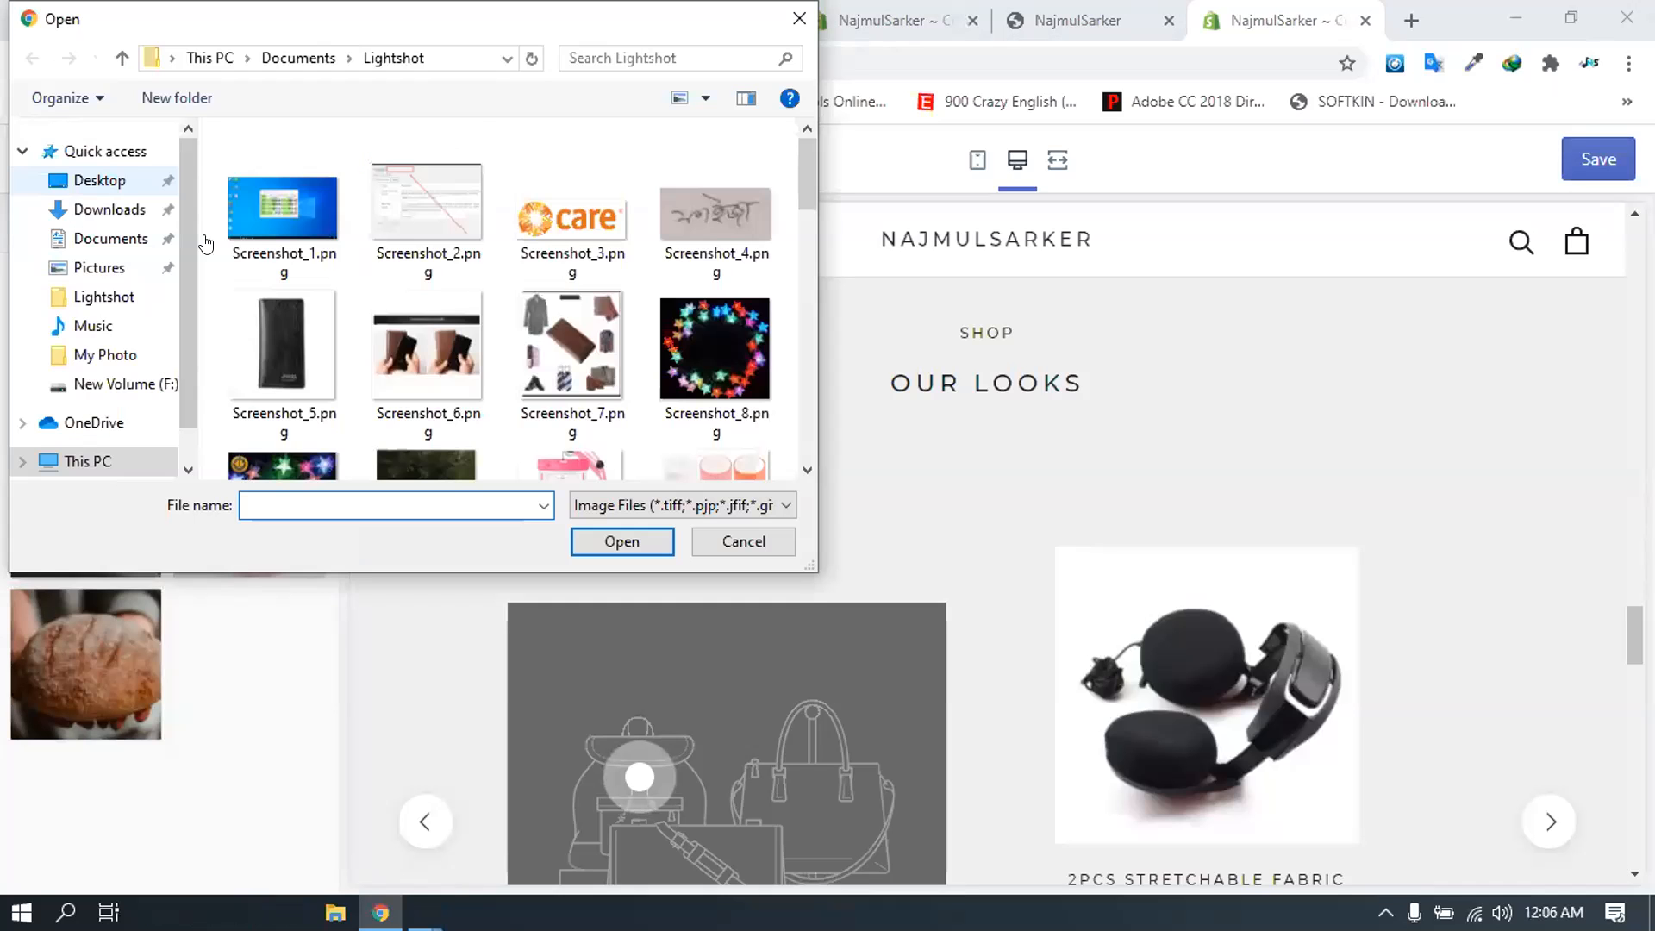
pyautogui.click(109, 209)
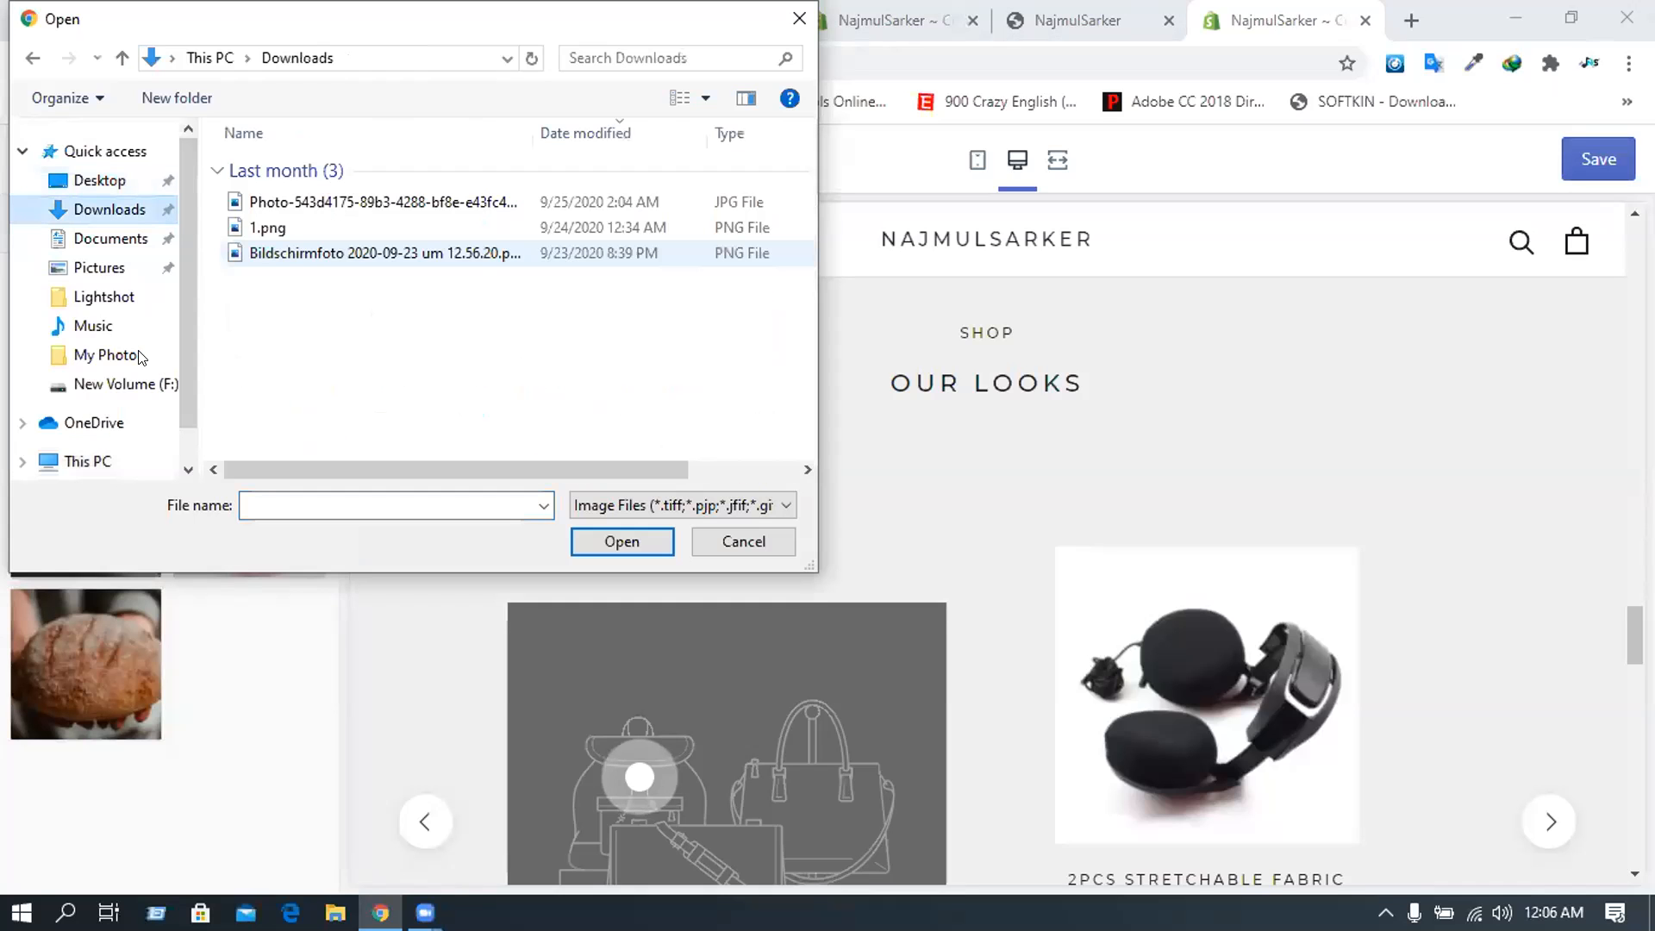
pyautogui.click(94, 247)
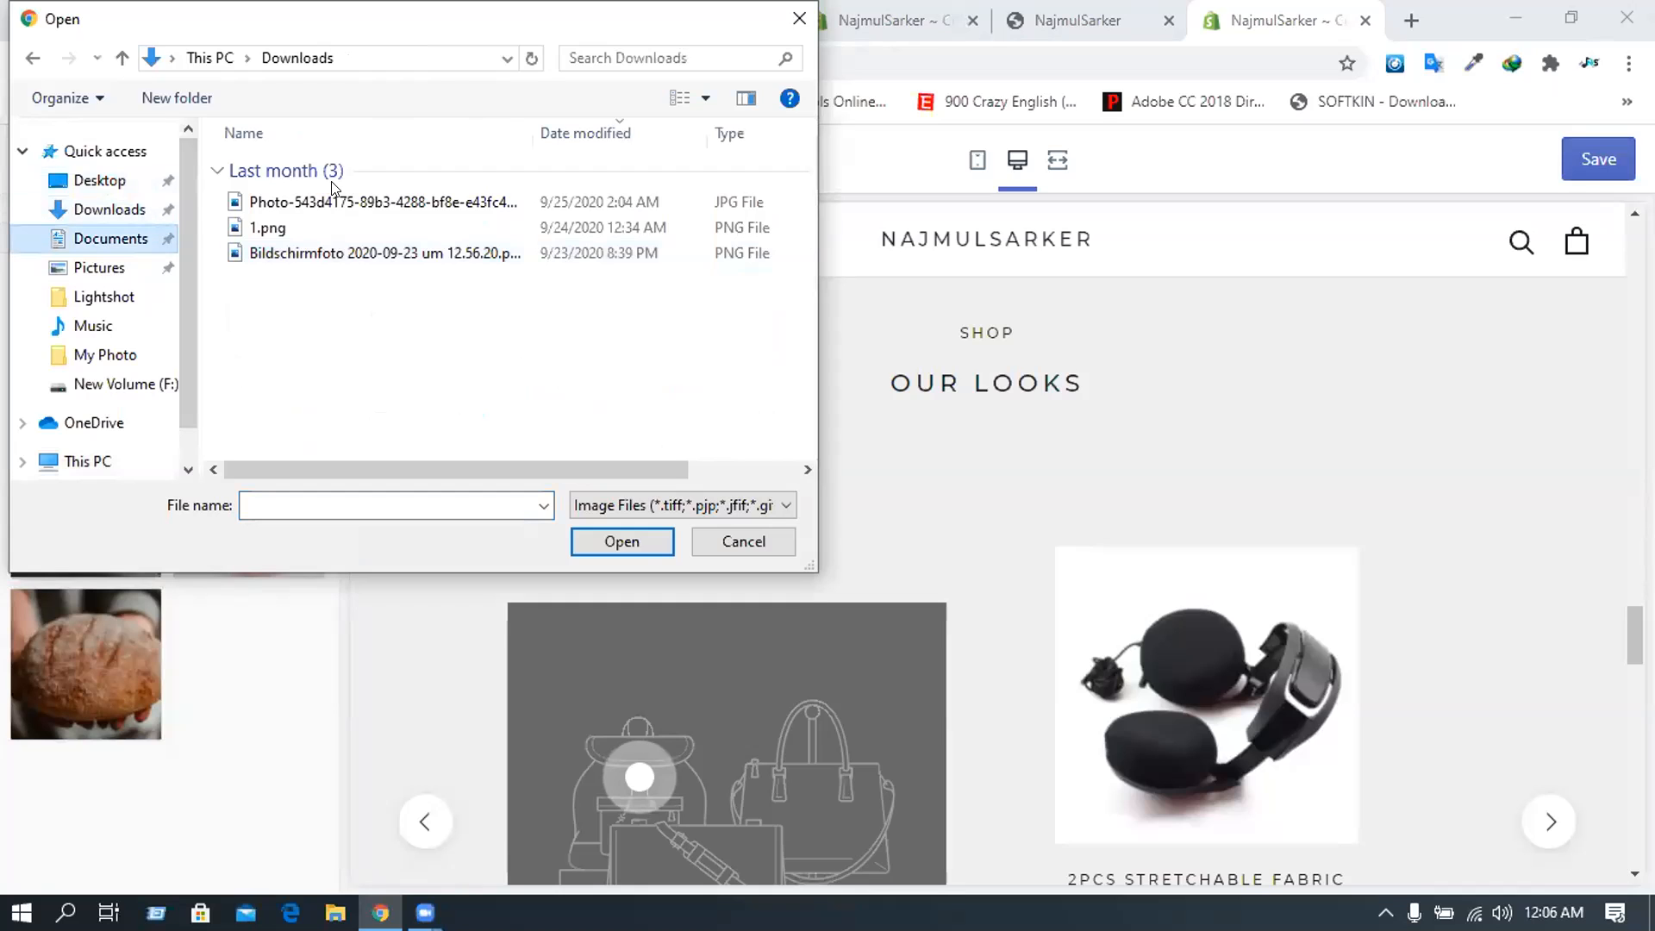
pyautogui.doubleClick(333, 173)
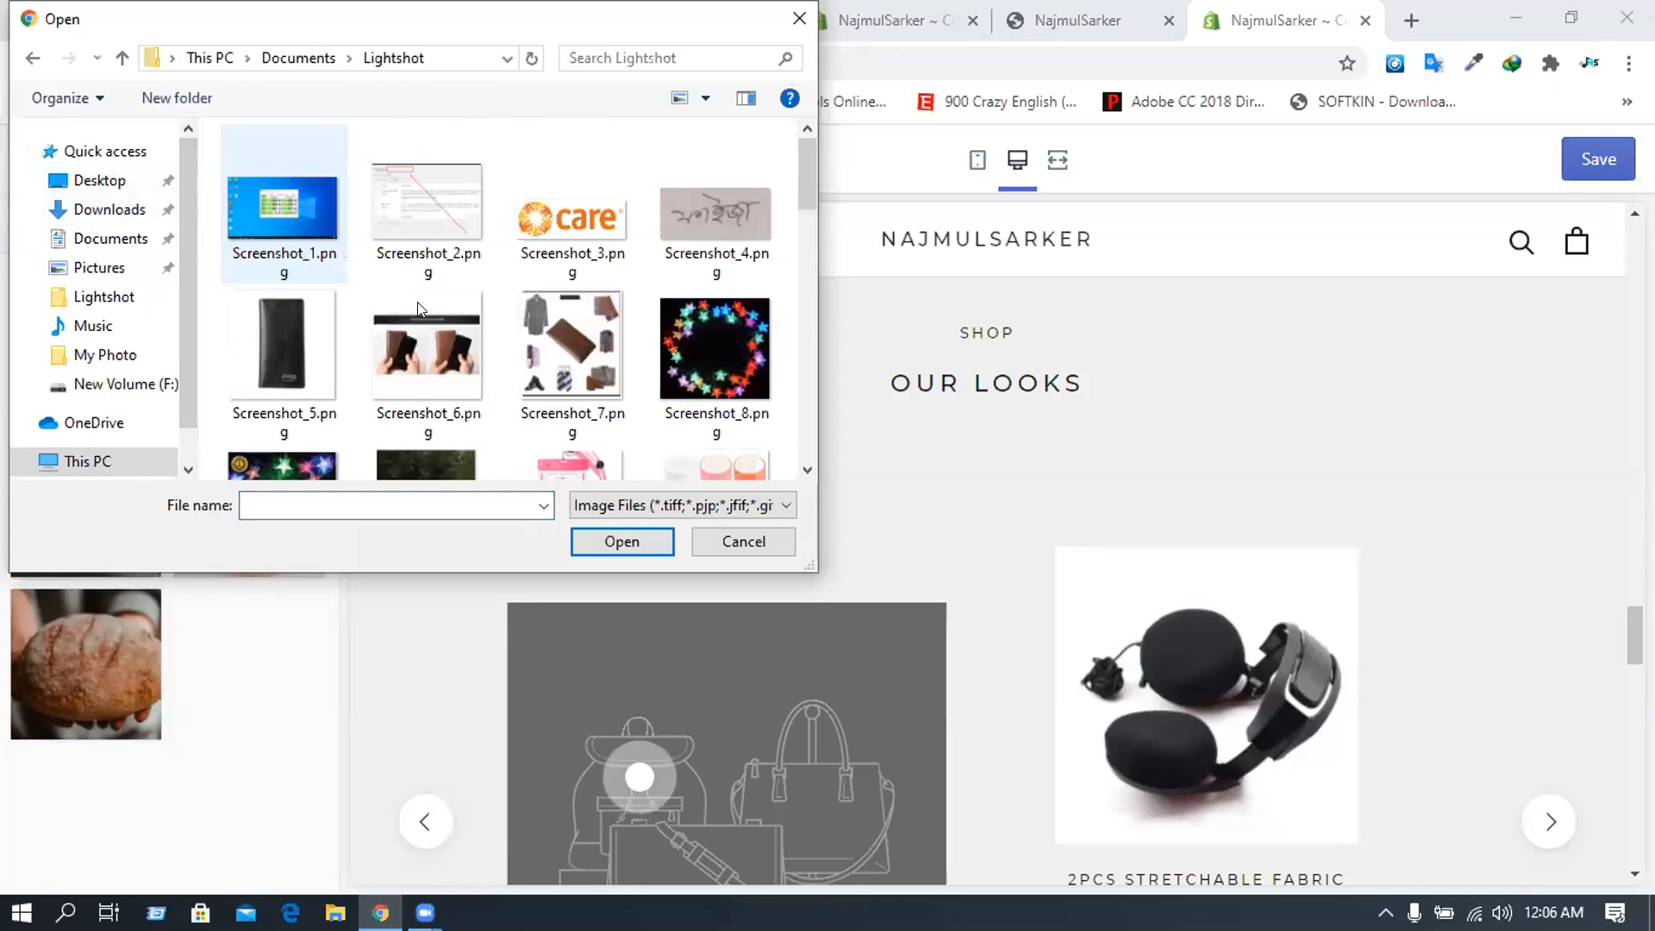
pyautogui.scroll(-5, 429, 308)
pyautogui.scroll(1, 428, 311)
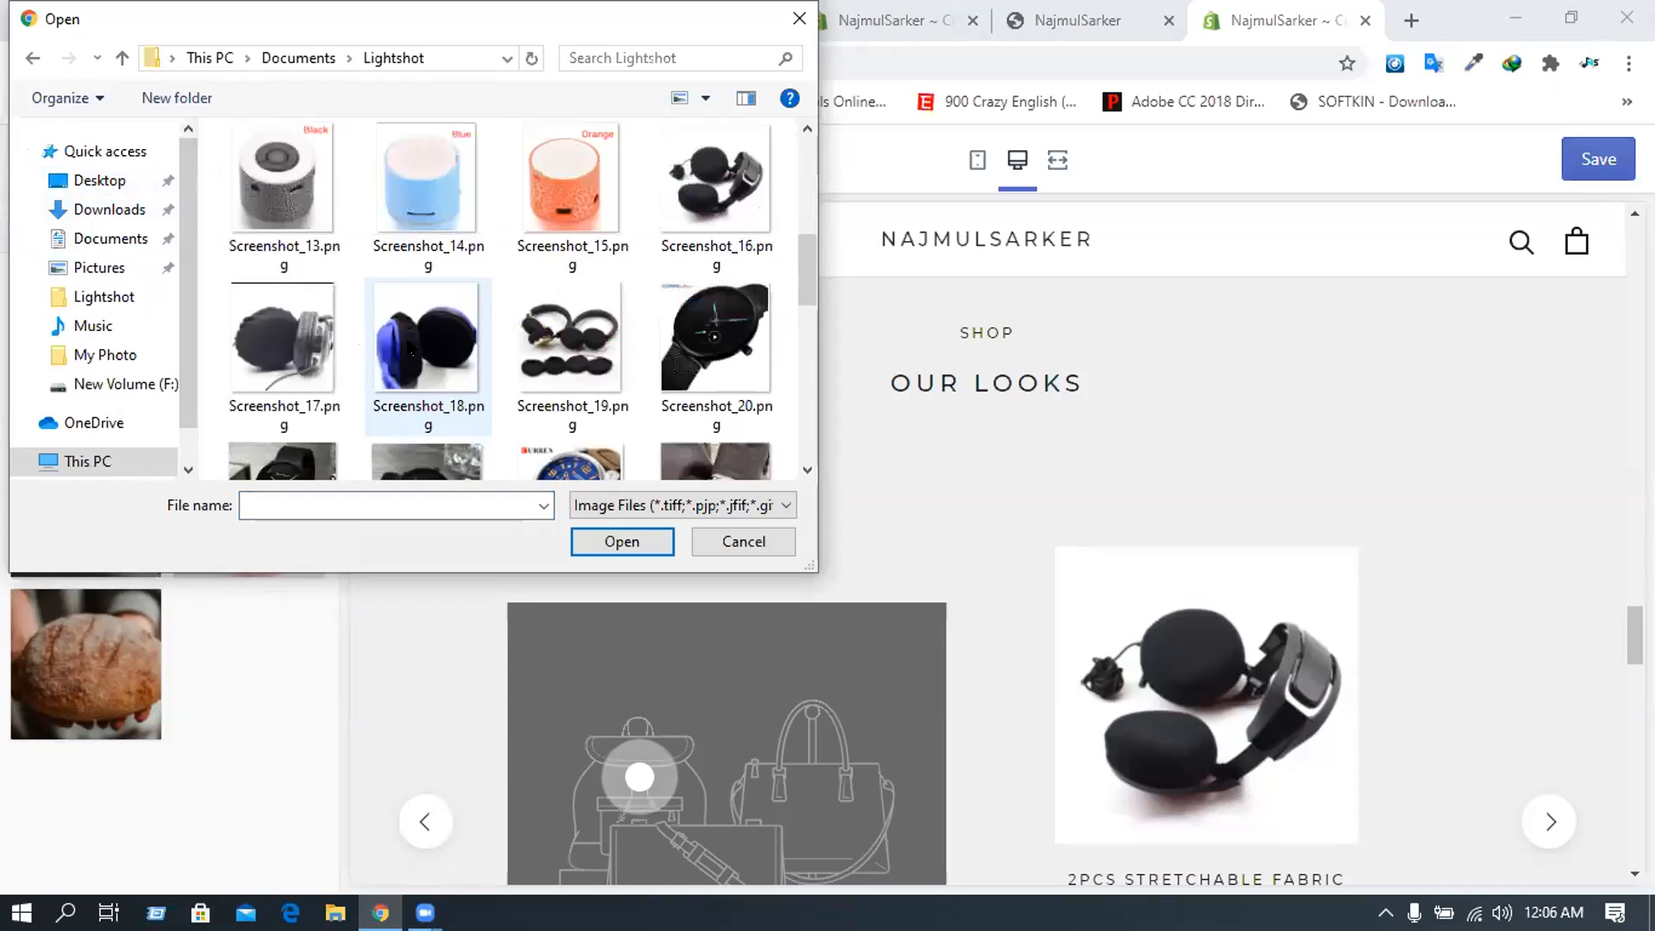
pyautogui.click(409, 341)
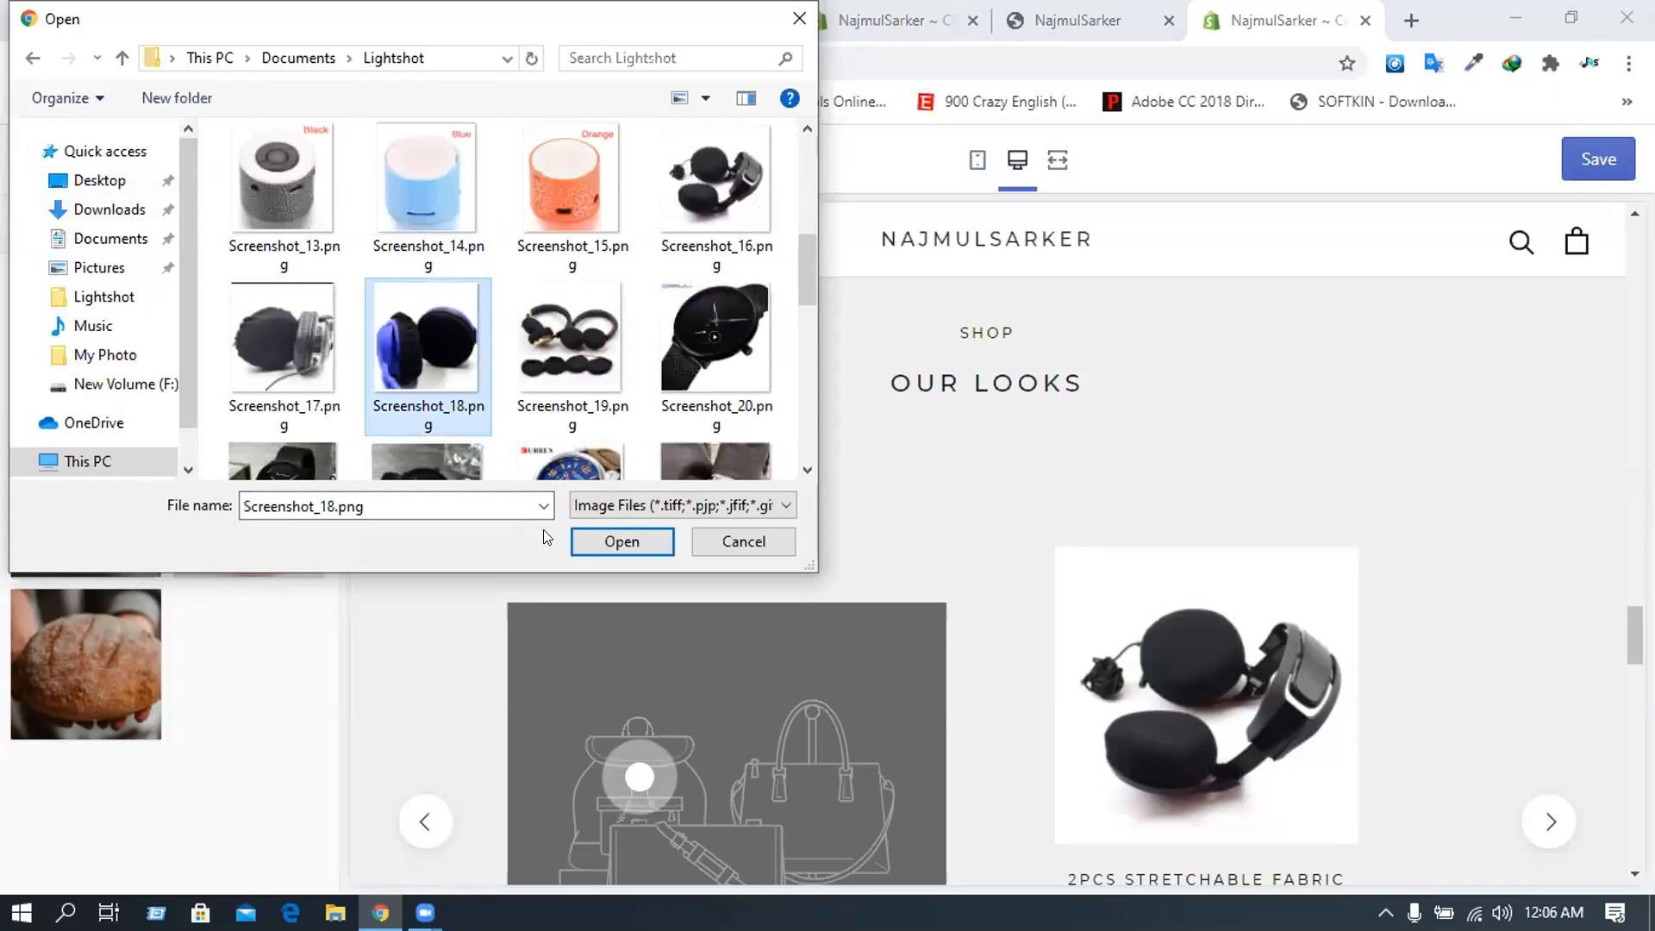
pyautogui.click(608, 541)
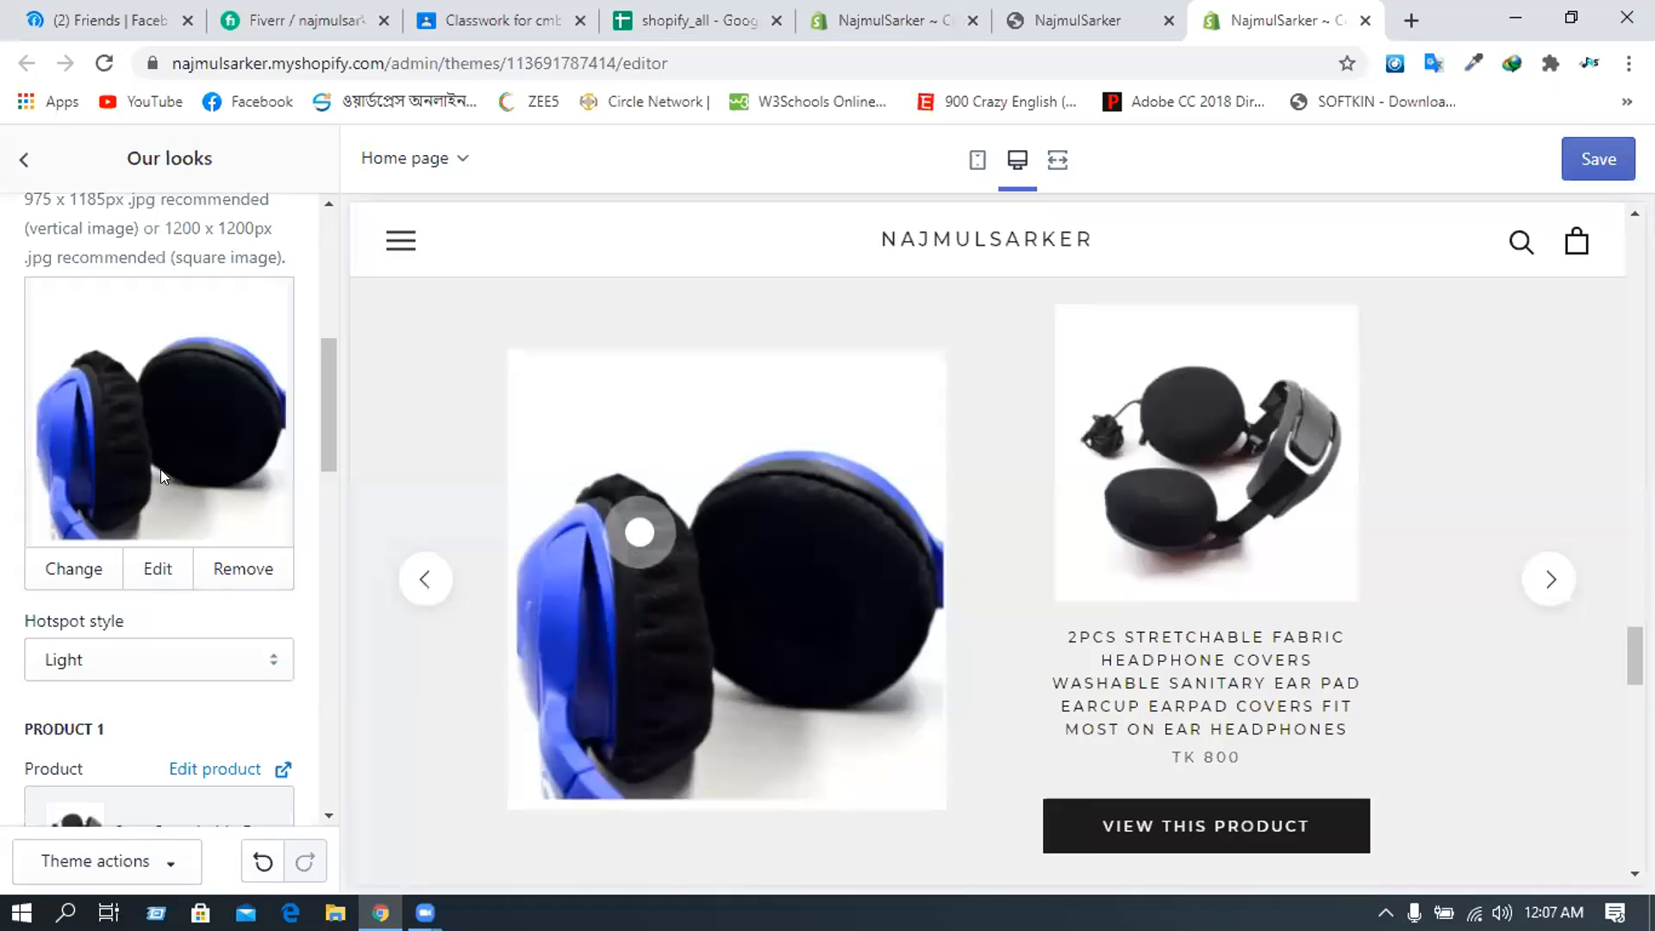
pyautogui.scroll(-1, 86, 551)
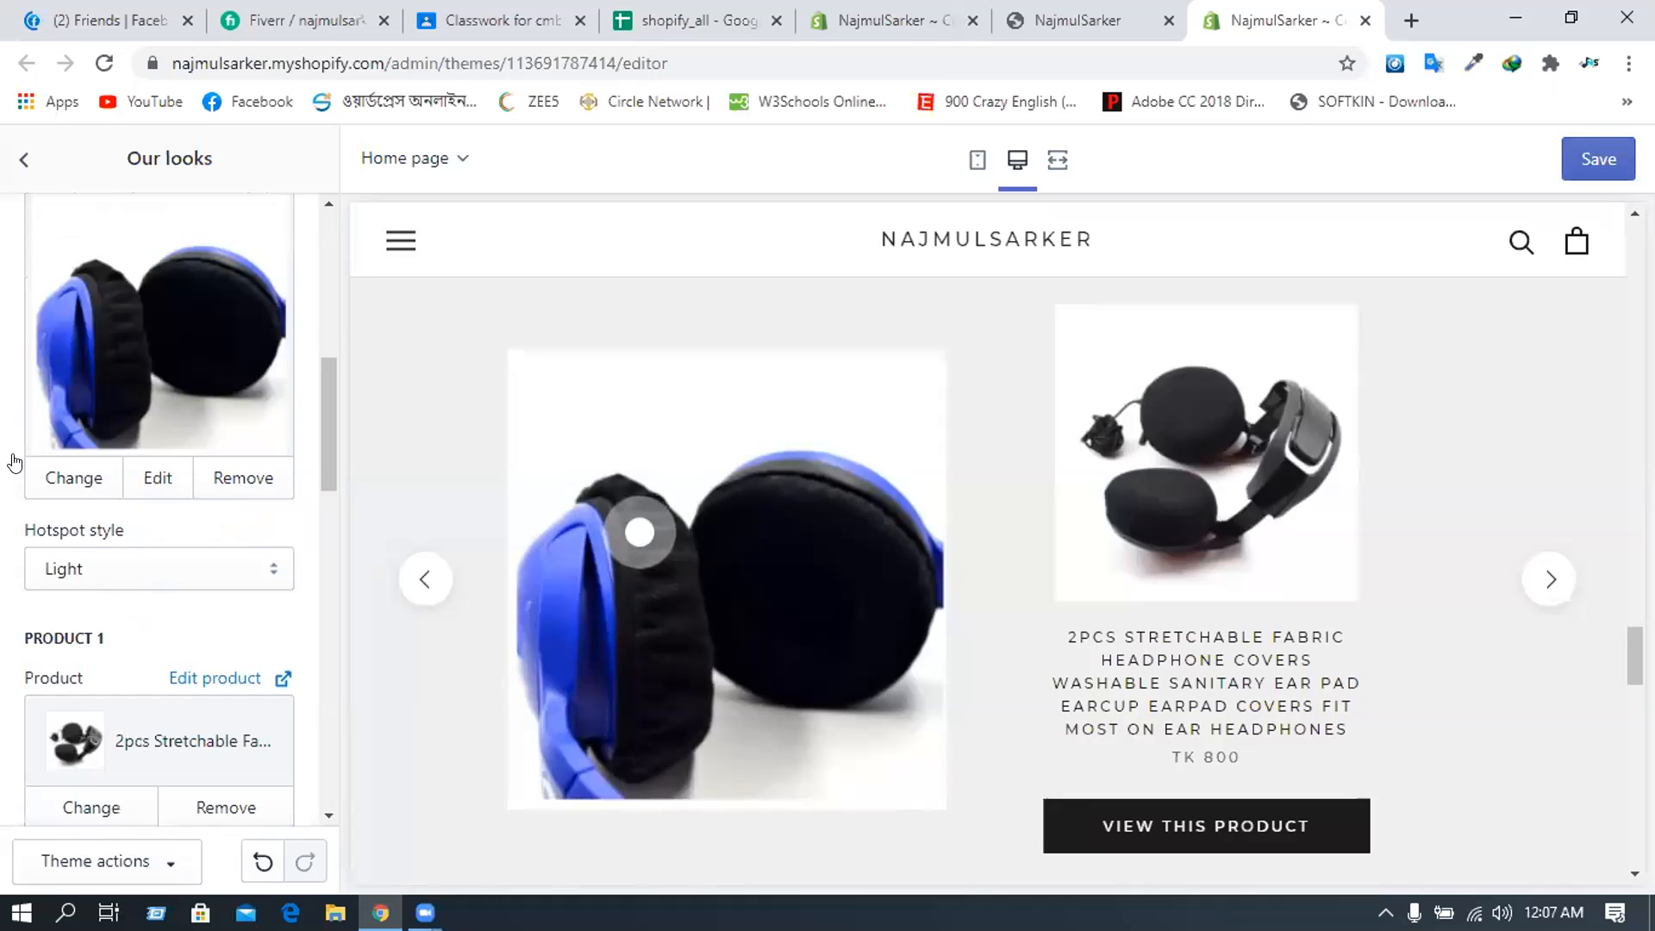
pyautogui.scroll(5, 15, 462)
# - Remove the macaron cup image from the second look, leaving a placeholder beside the CURREN watch
pyautogui.click(15, 461)
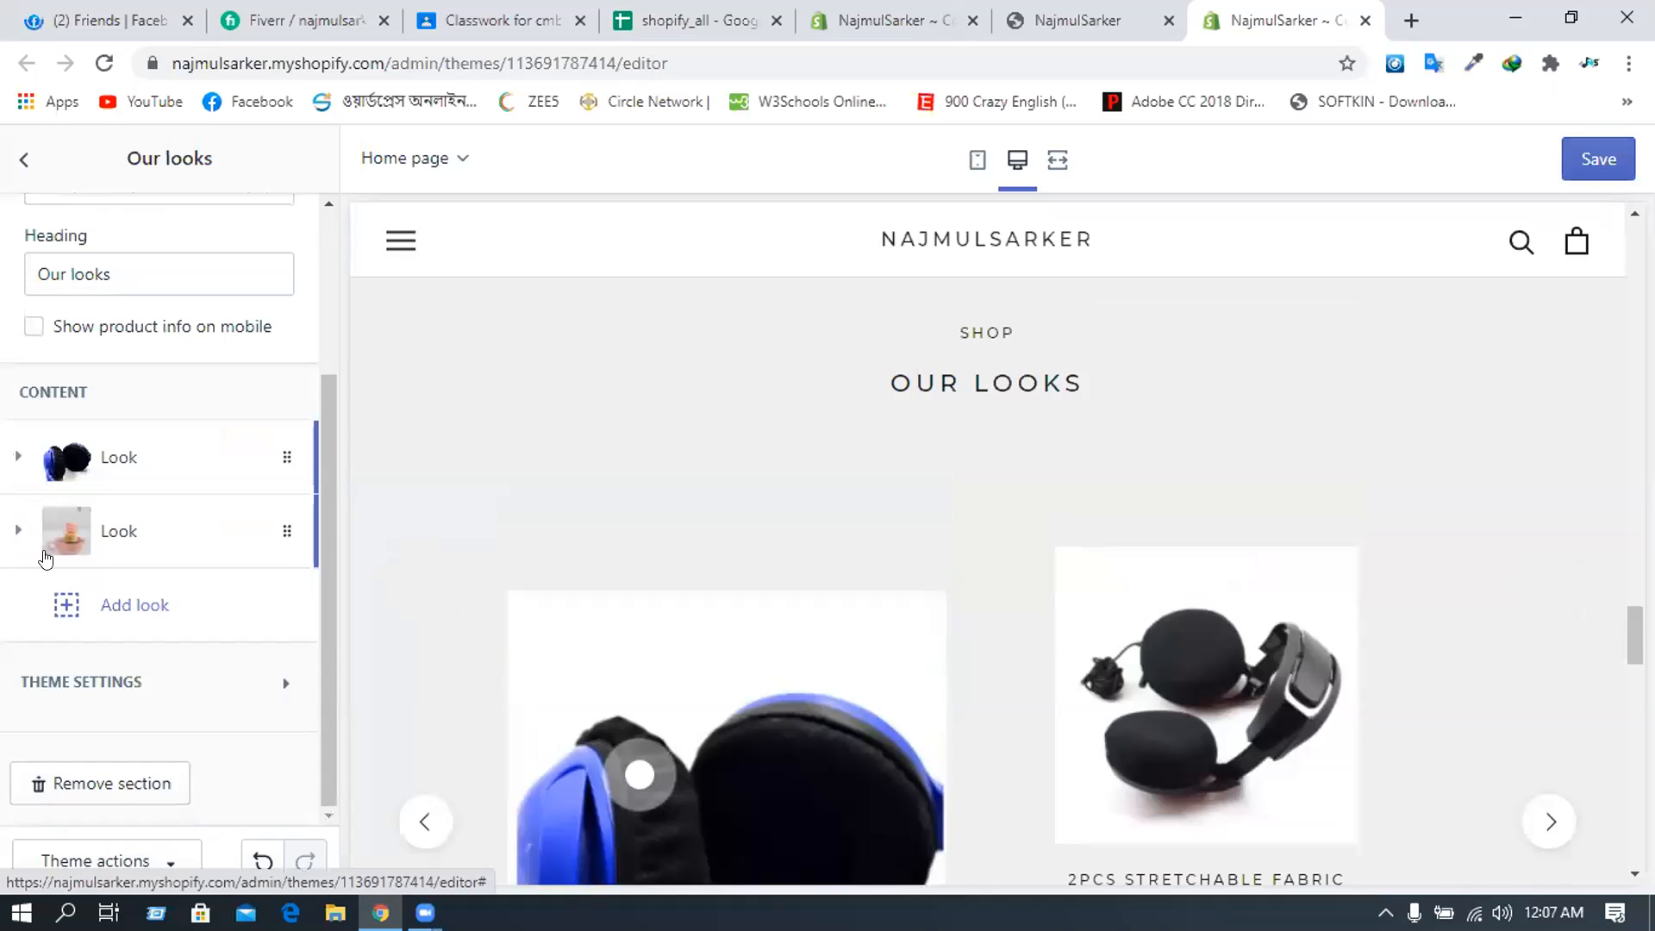
pyautogui.click(51, 550)
pyautogui.scroll(-3, 156, 535)
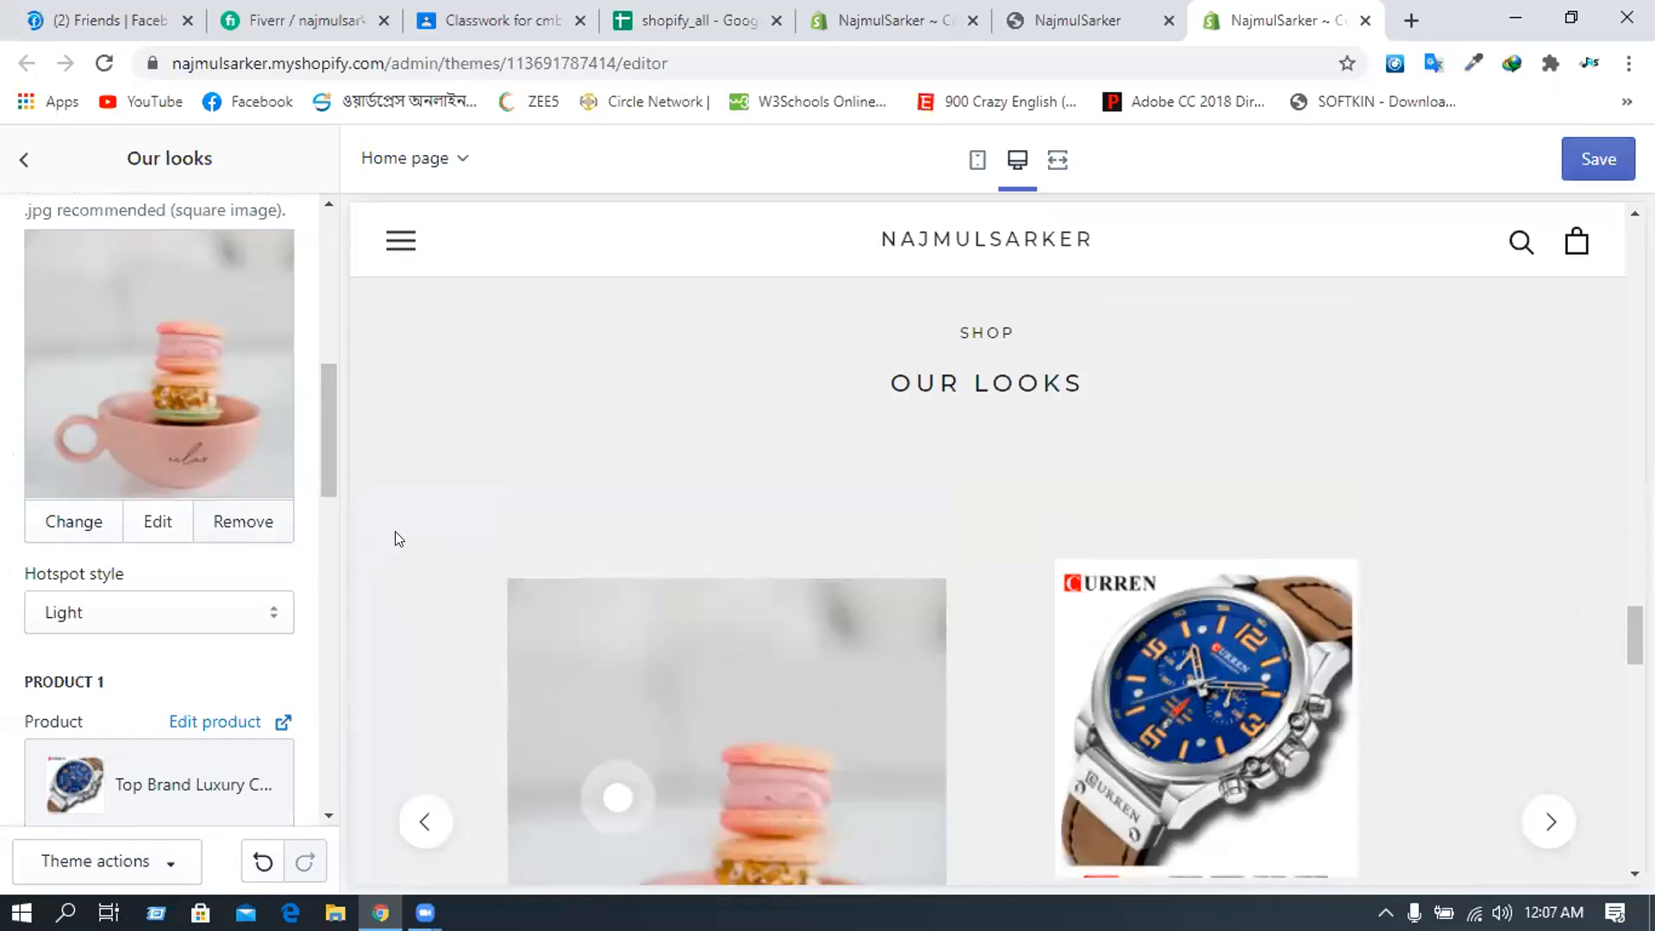
pyautogui.scroll(-3, 398, 535)
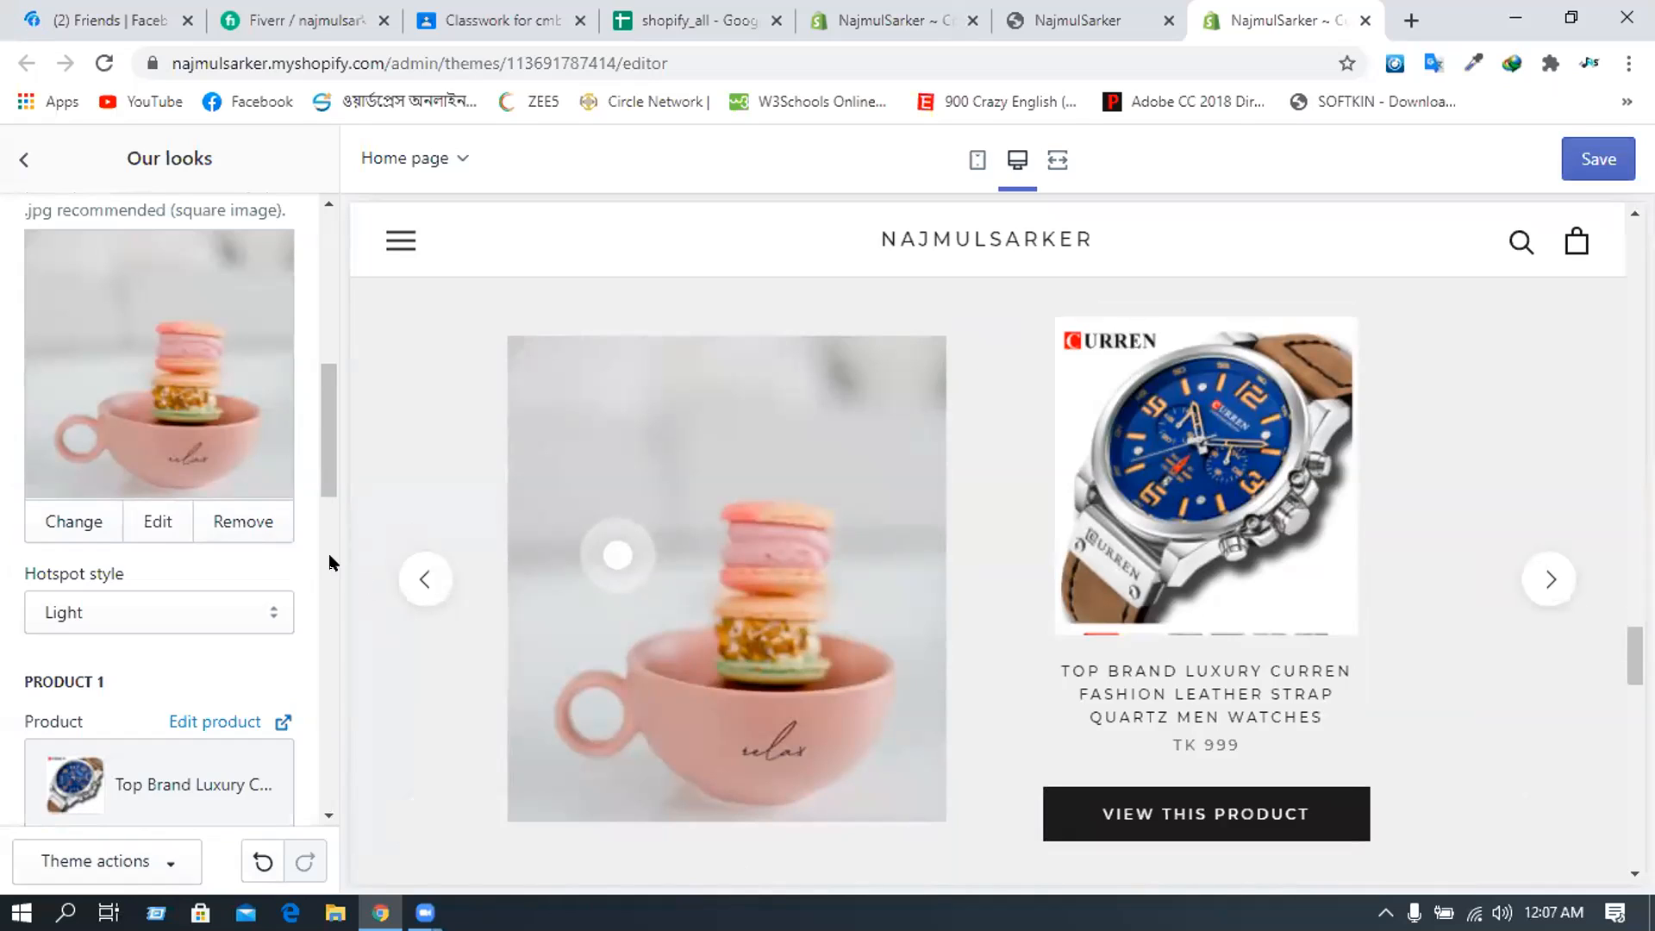
pyautogui.click(246, 523)
pyautogui.scroll(3, 163, 577)
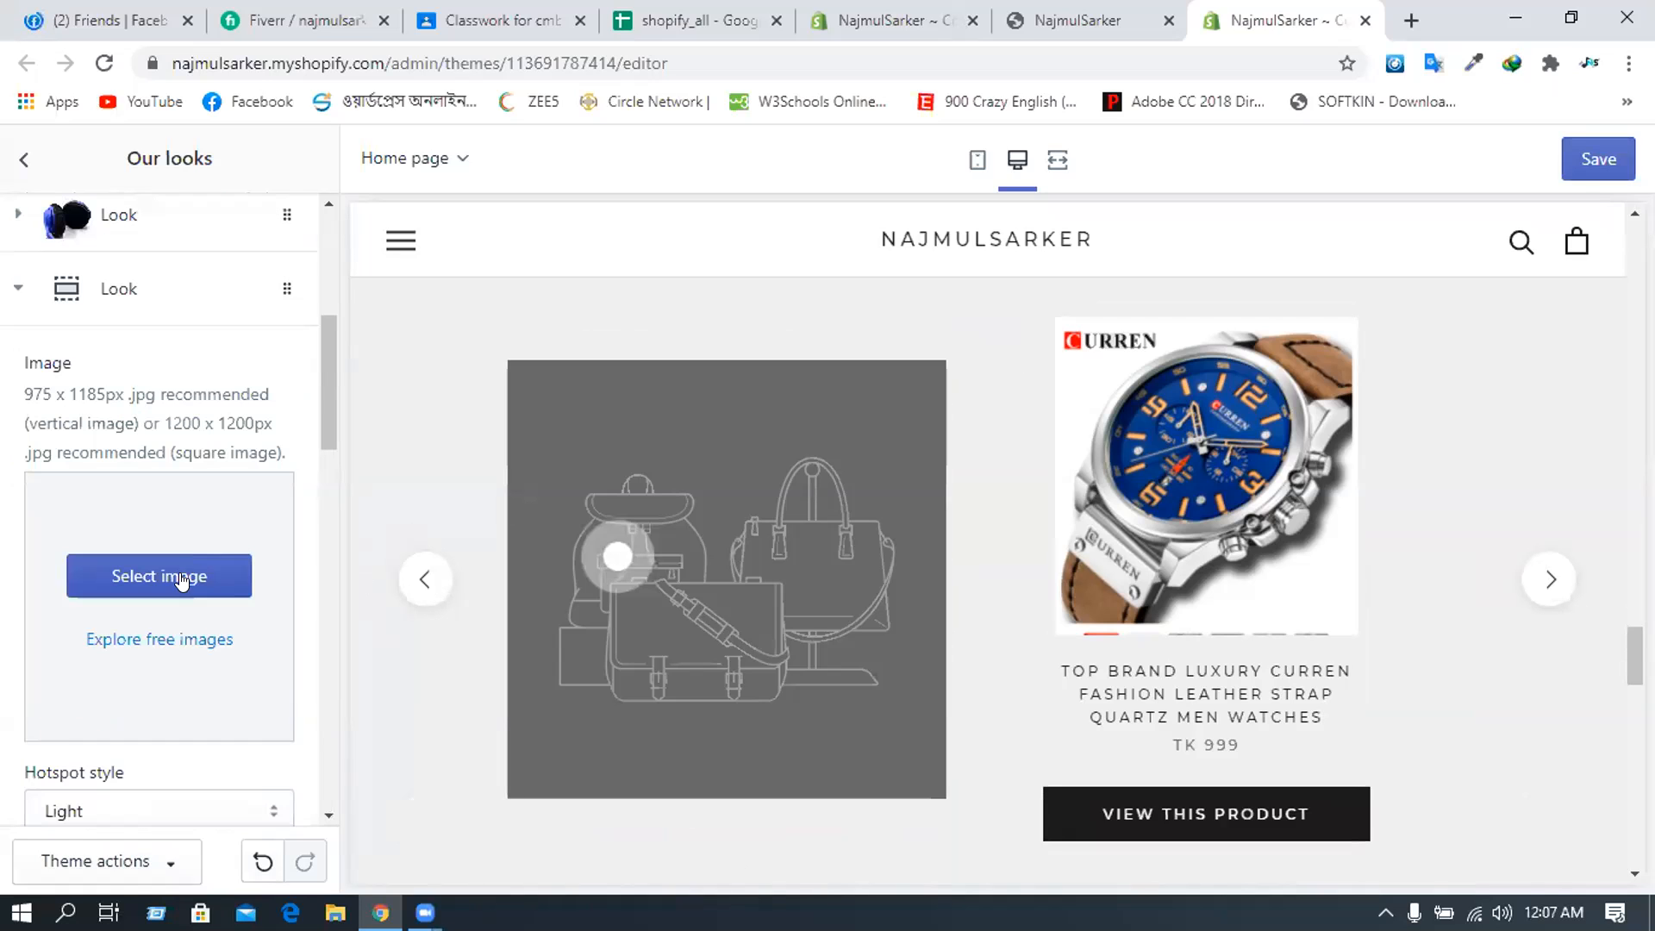
# - Start uploading Screenshot_20.png from the Lightshot folder as the second look's image
pyautogui.click(182, 582)
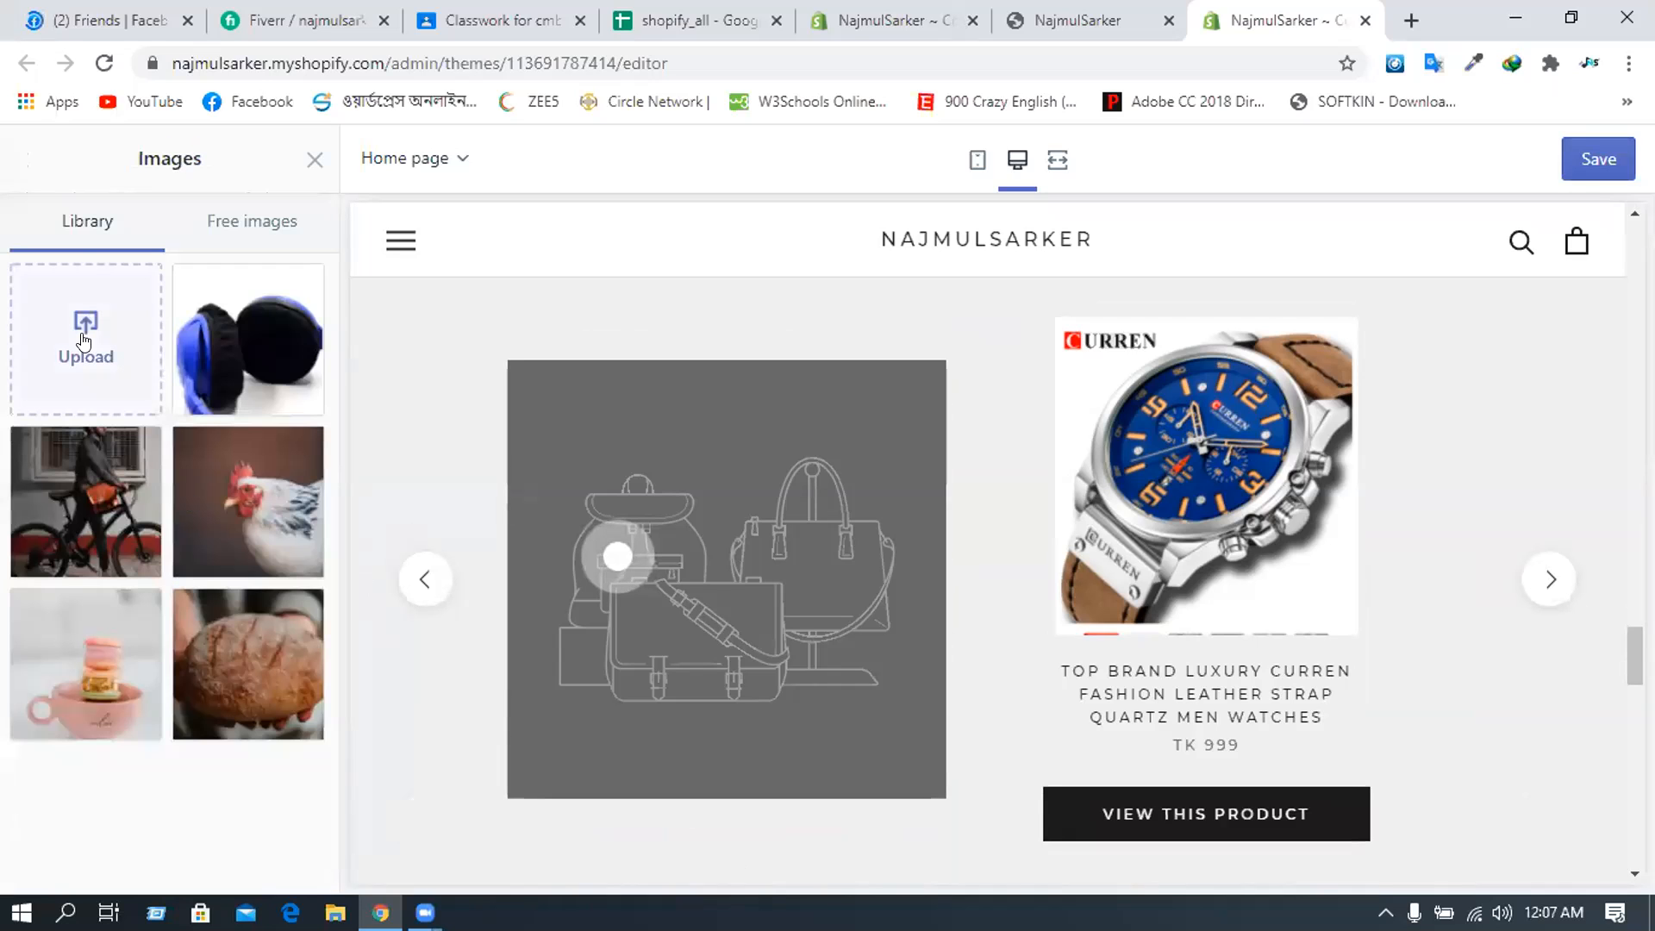
pyautogui.click(85, 338)
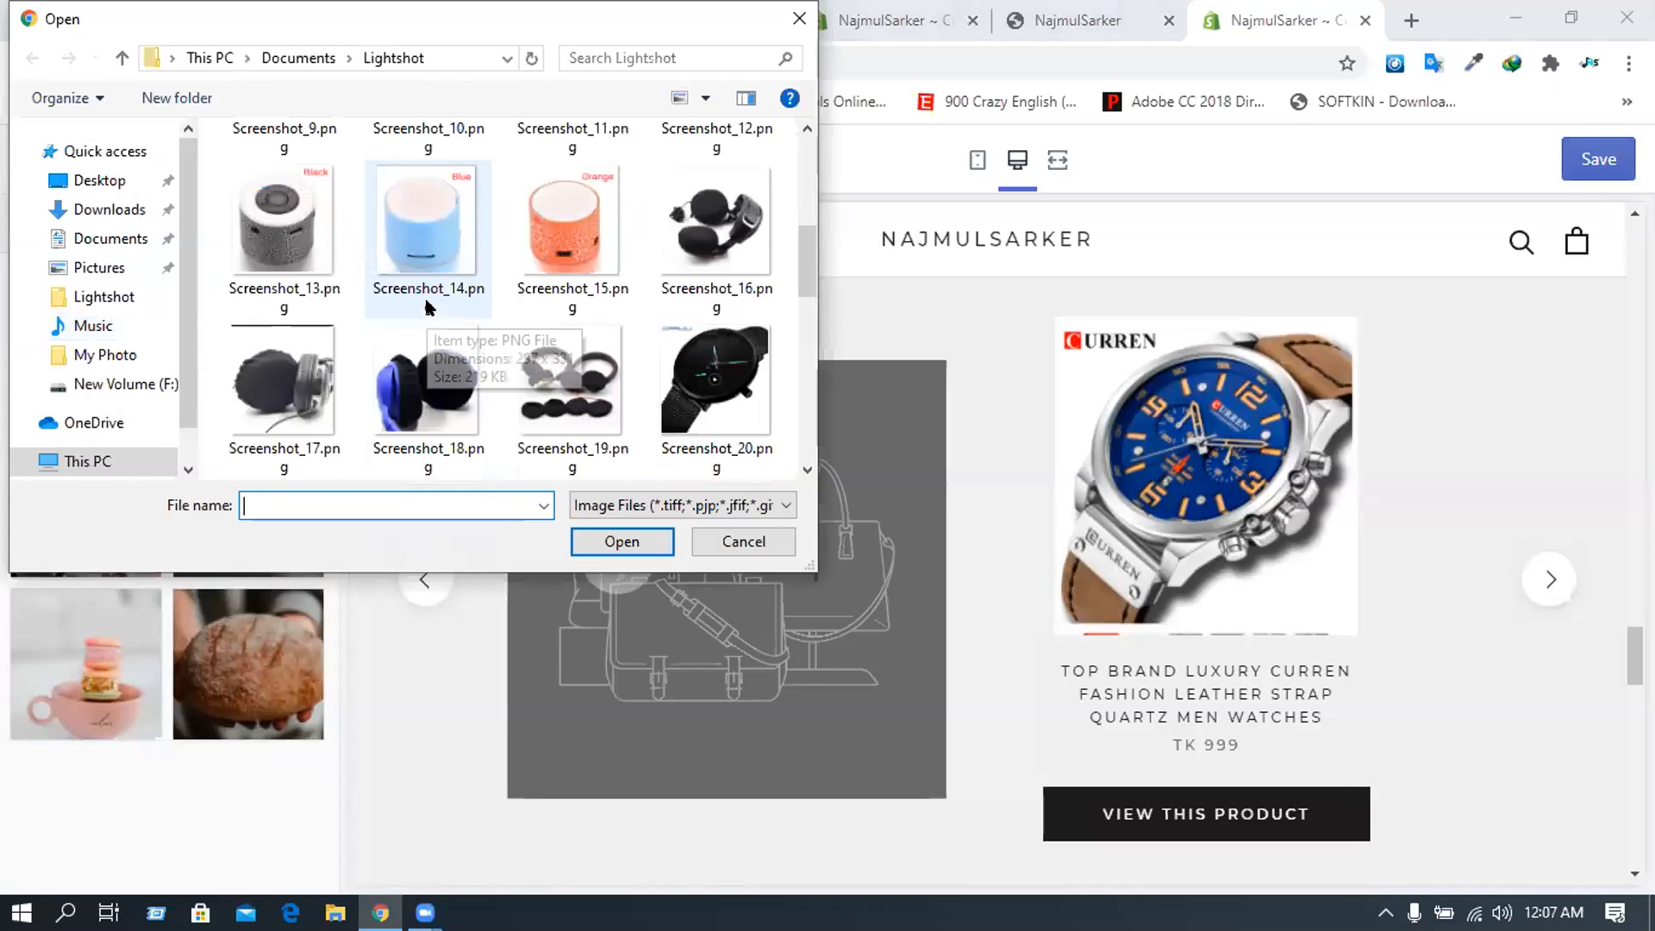
pyautogui.click(713, 417)
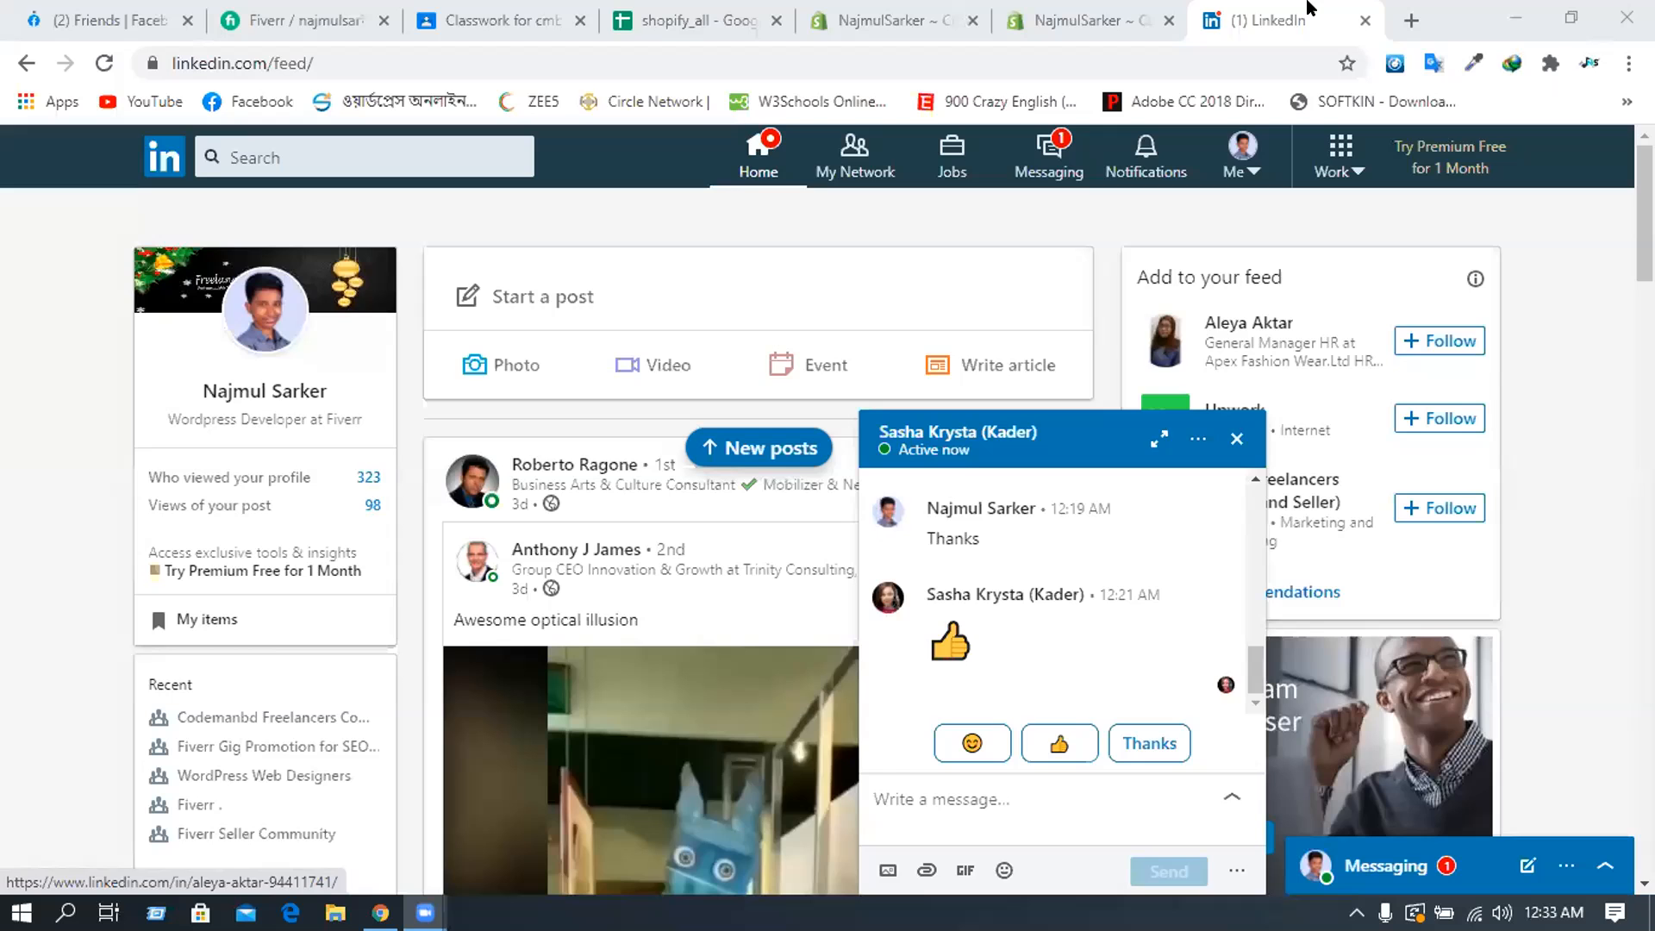
# - Cycle through the browser tabs, including a new blank one, and return to the theme editor tab
pyautogui.click(1408, 19)
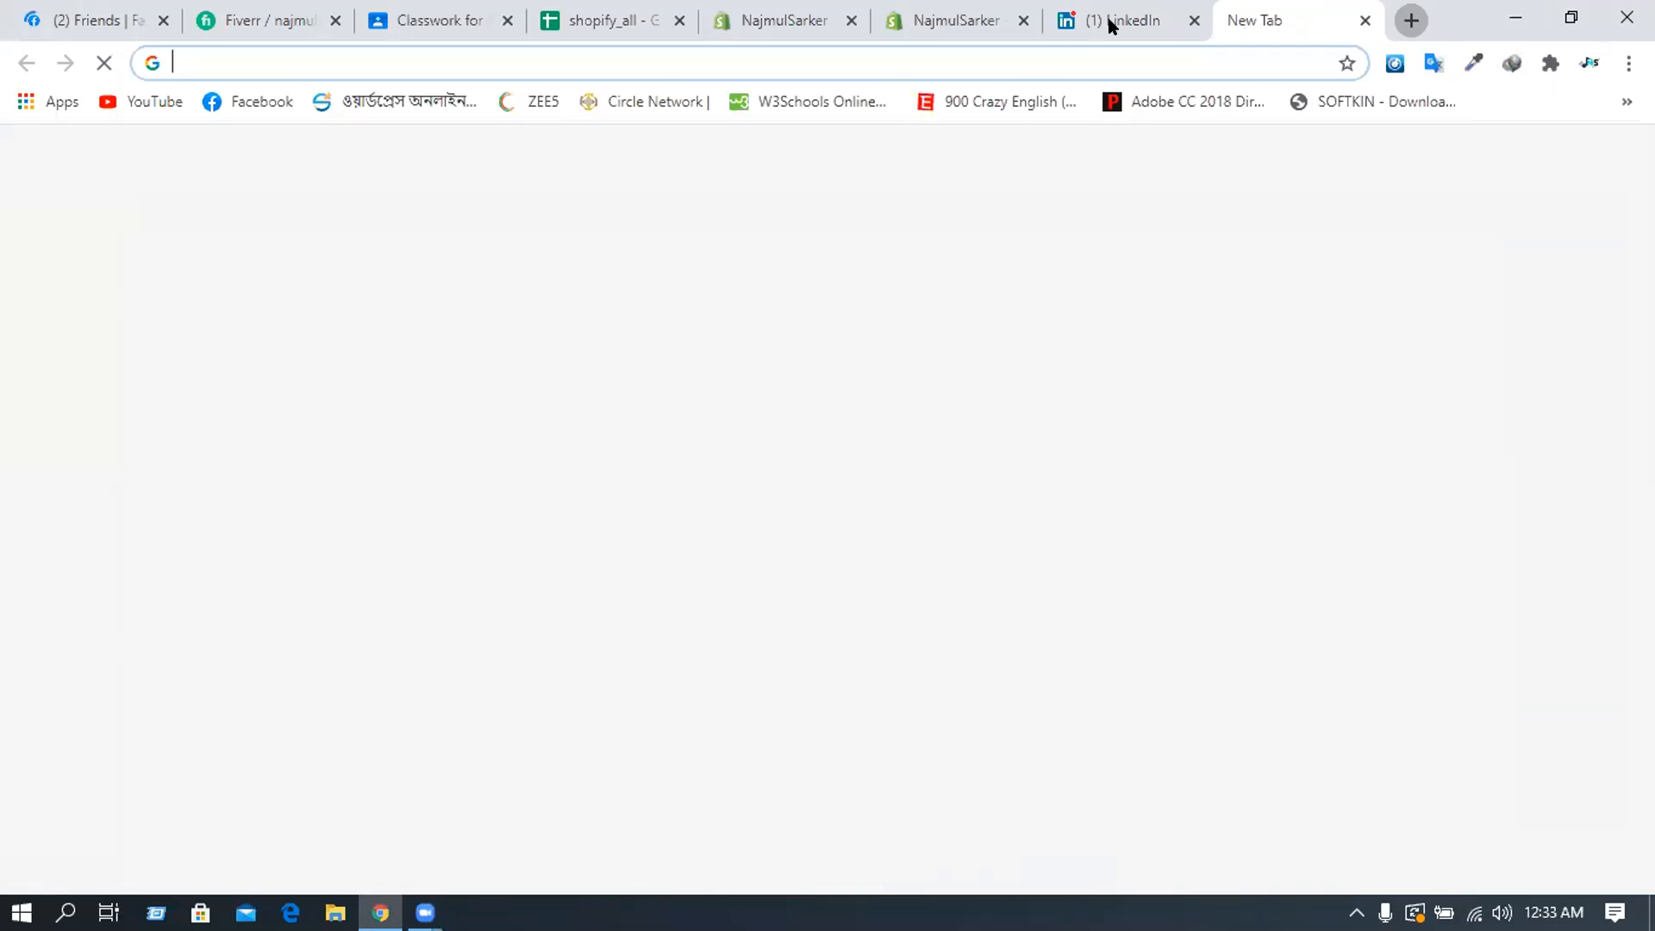
pyautogui.click(952, 10)
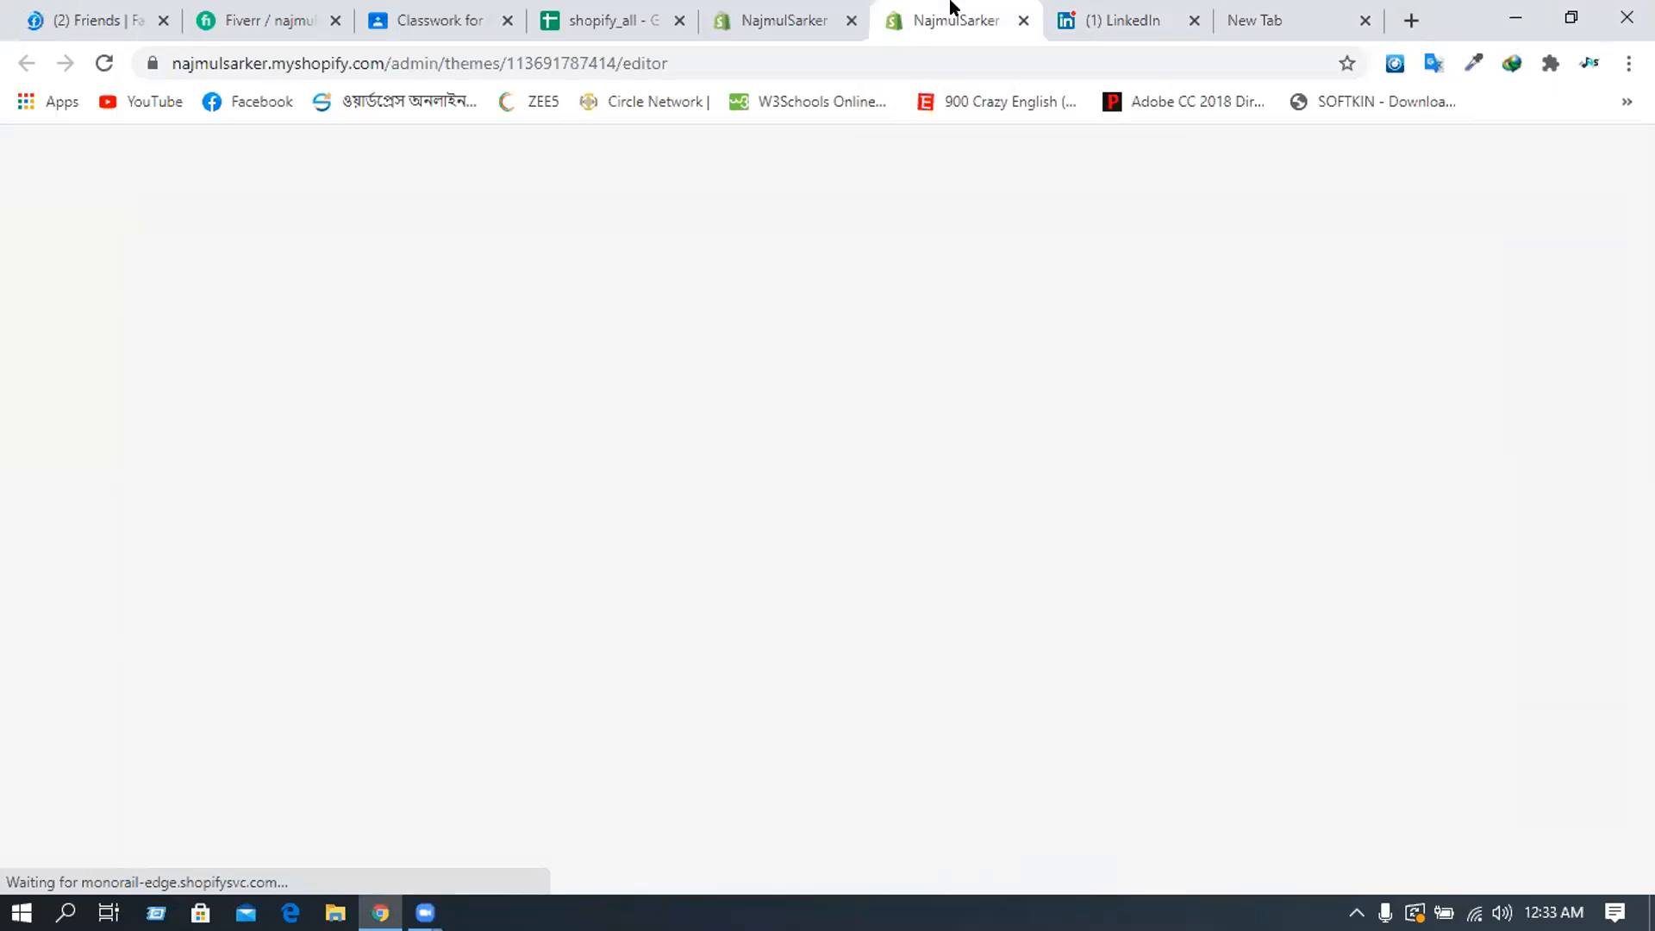
pyautogui.click(819, 7)
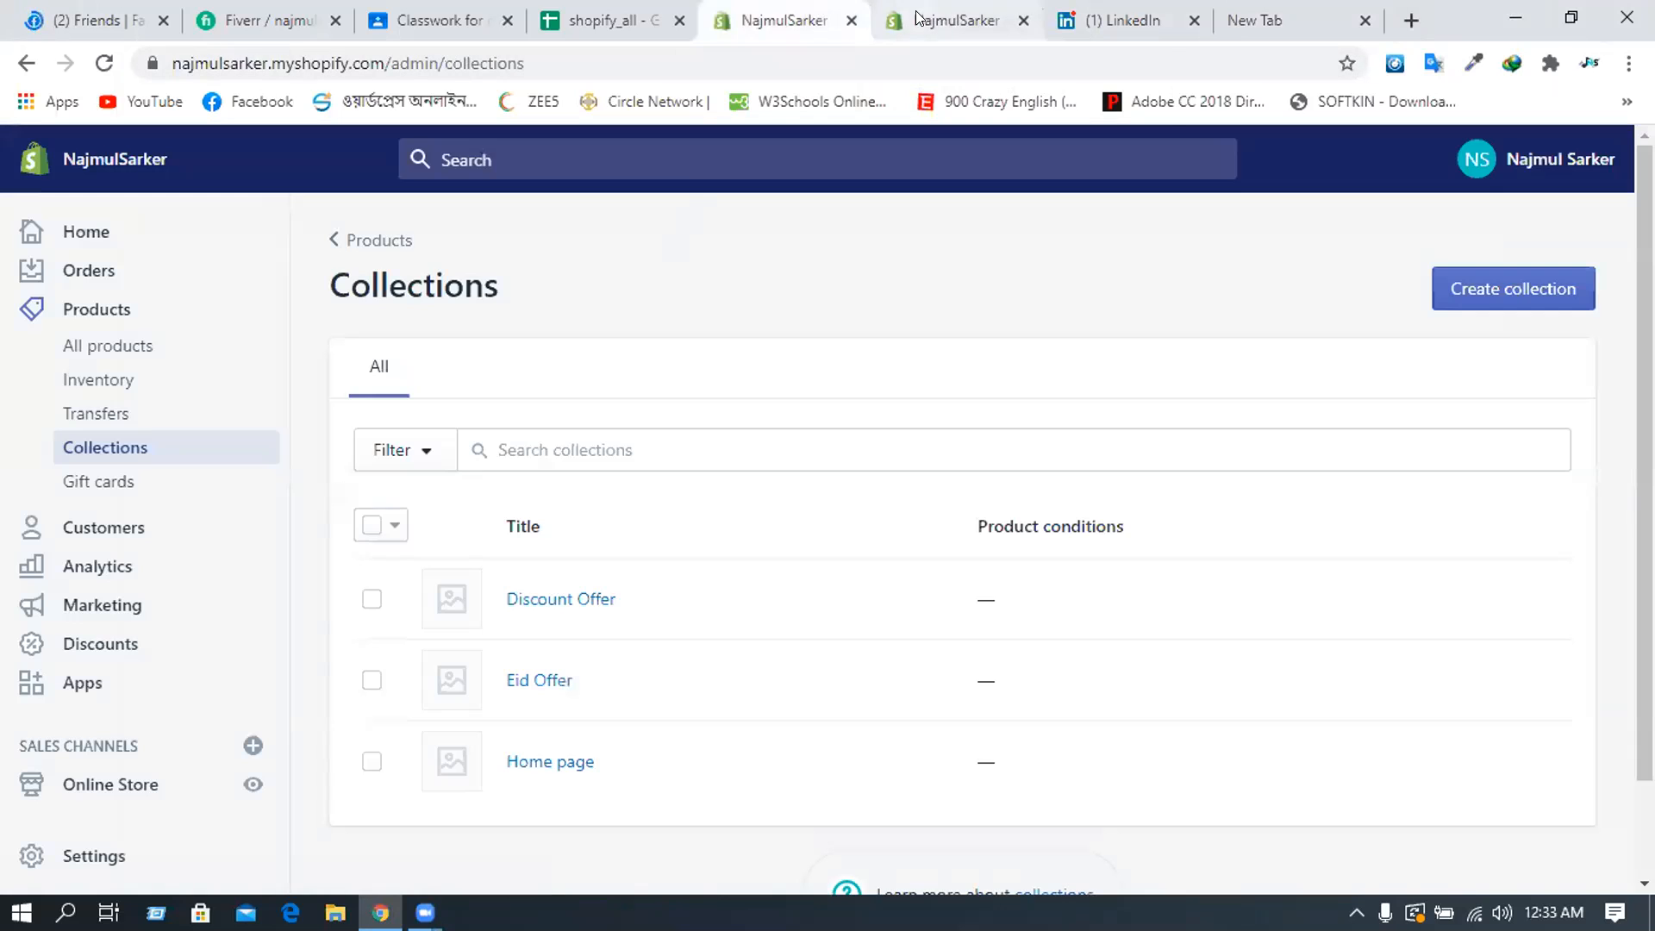
pyautogui.click(1302, 8)
pyautogui.click(880, 69)
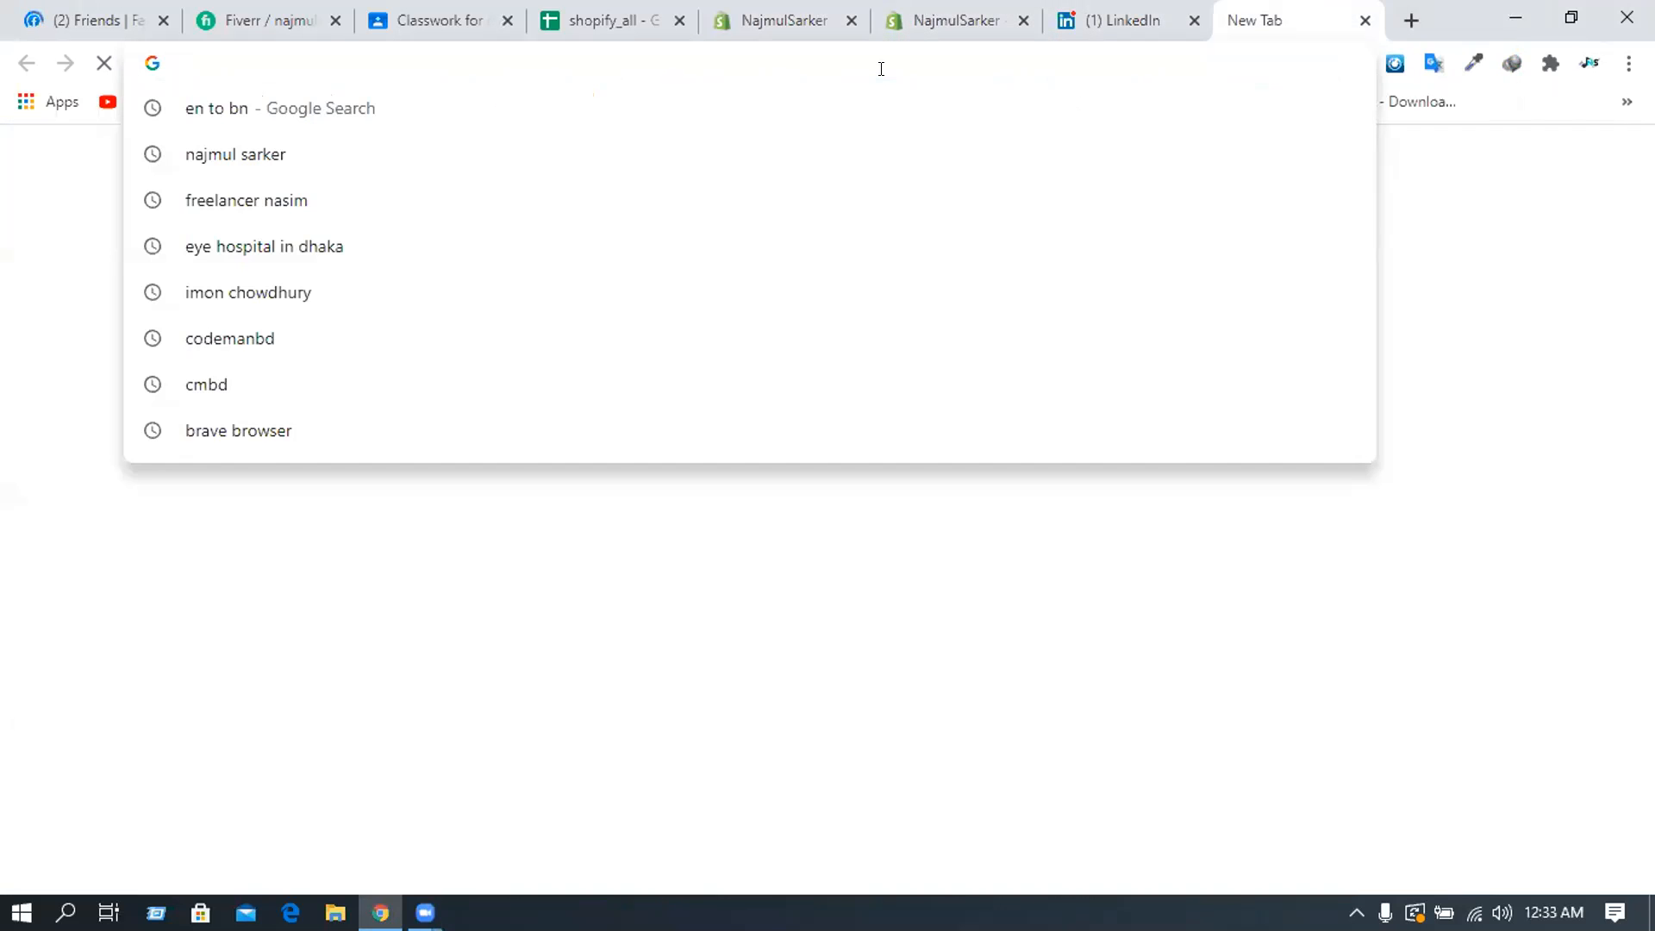
pyautogui.click(940, 8)
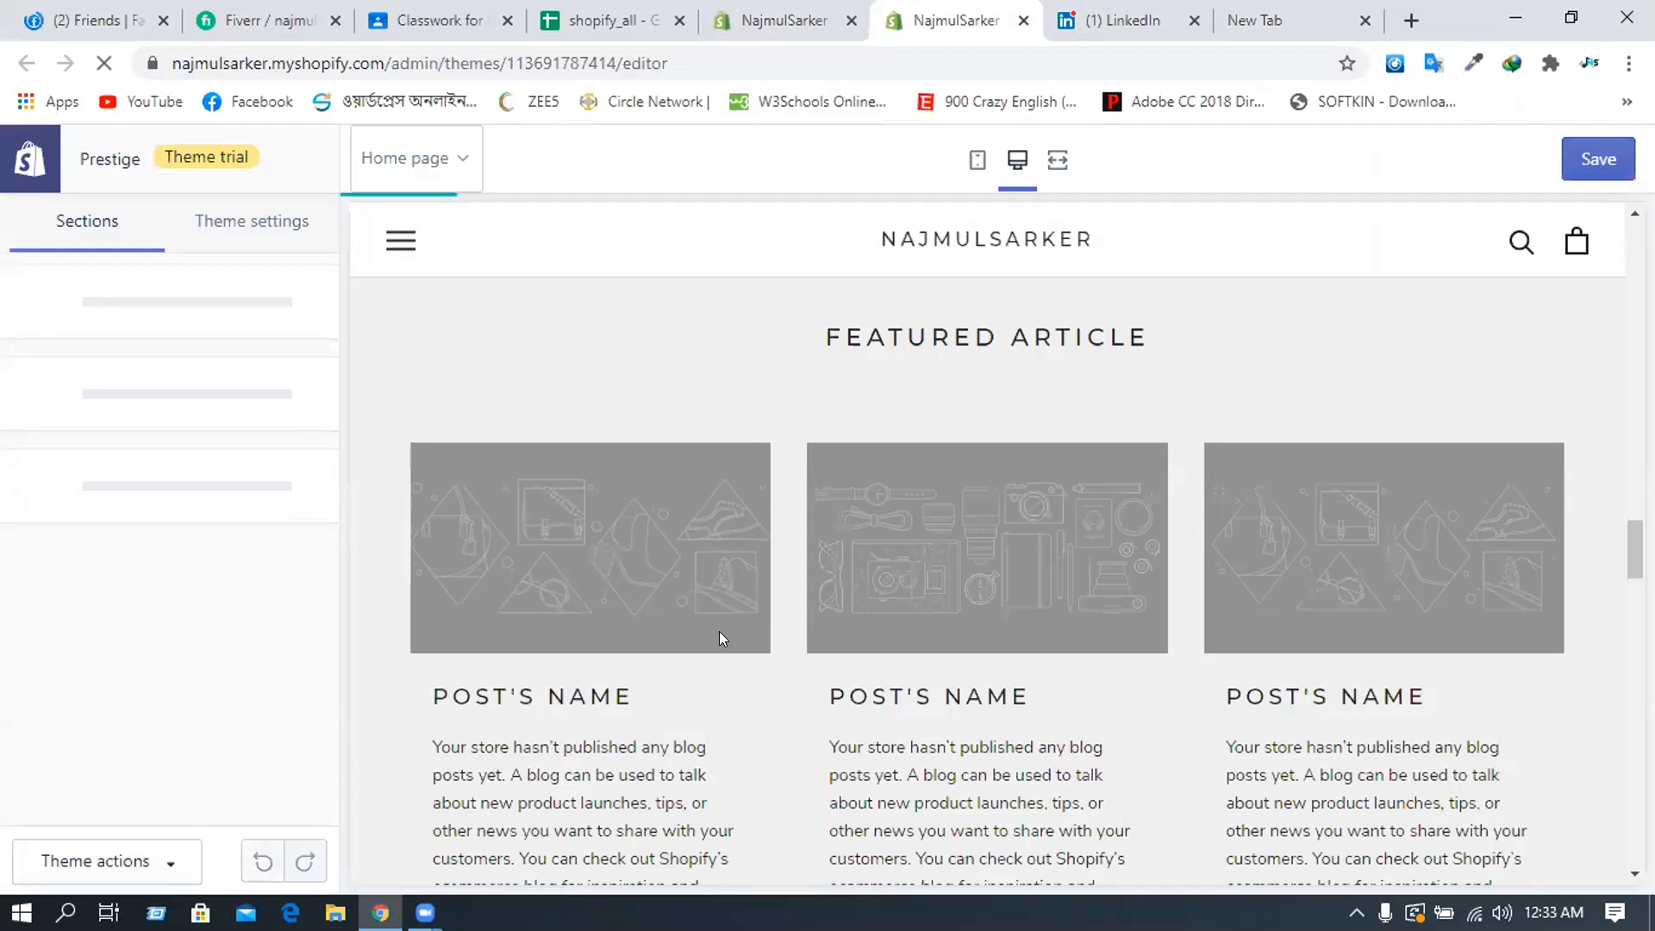
# - Cancel the F5 page reload to keep the unsaved edits, then save the home page changes
pyautogui.scroll(5, 528, 465)
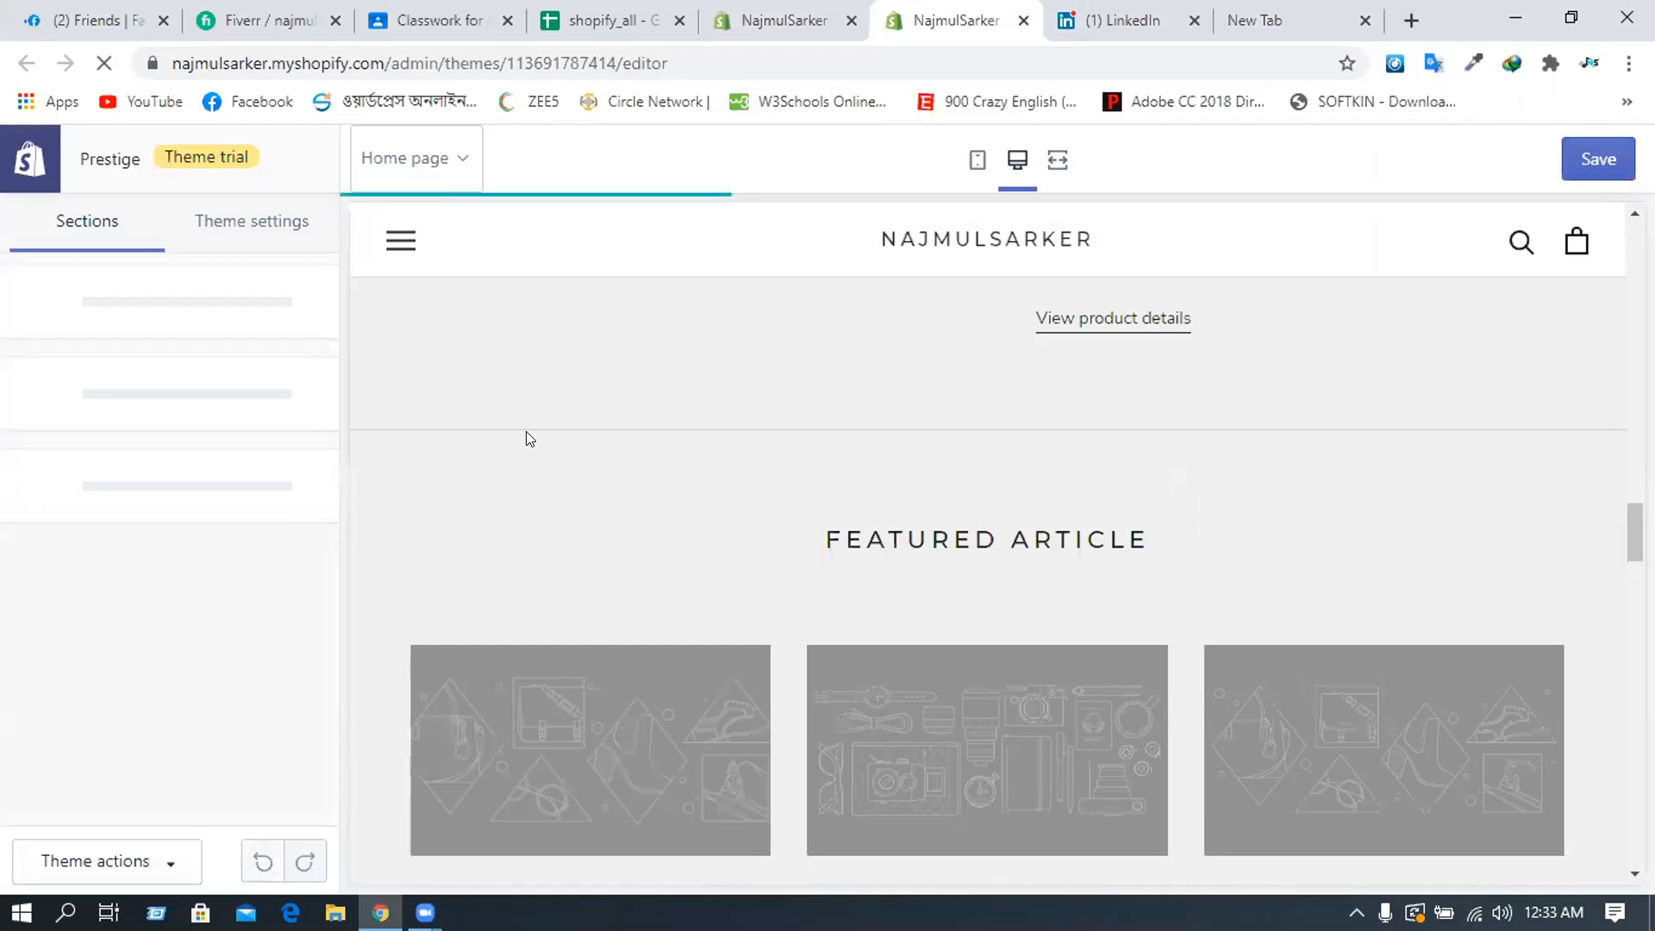
pyautogui.scroll(10, 529, 439)
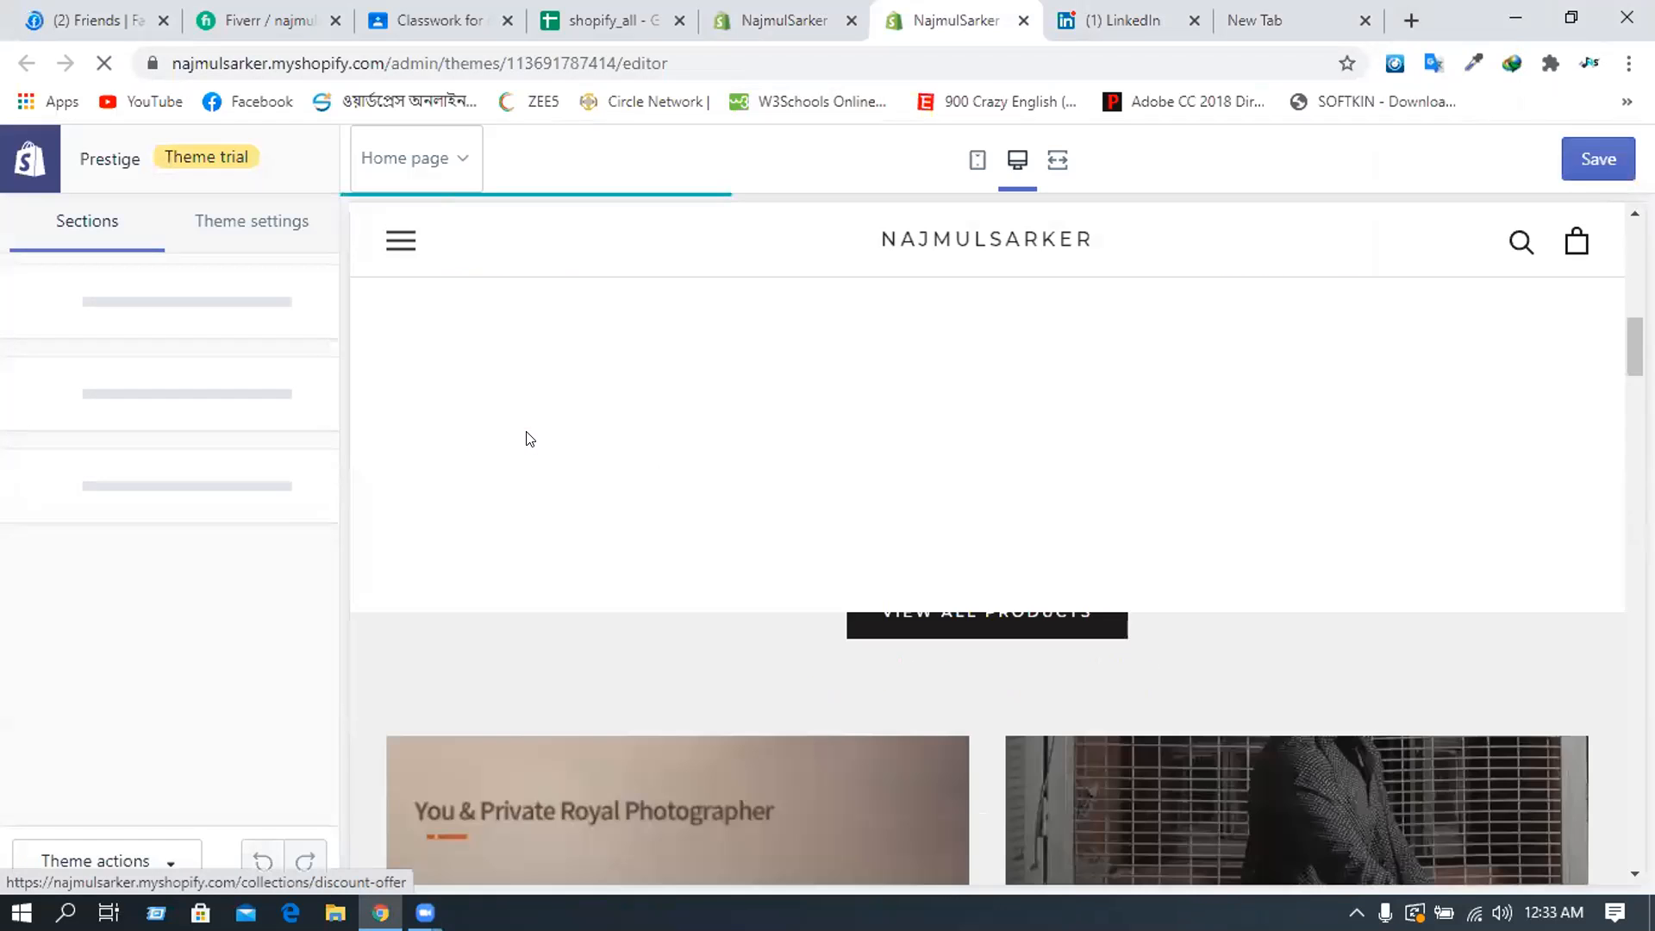
pyautogui.scroll(-10, 527, 431)
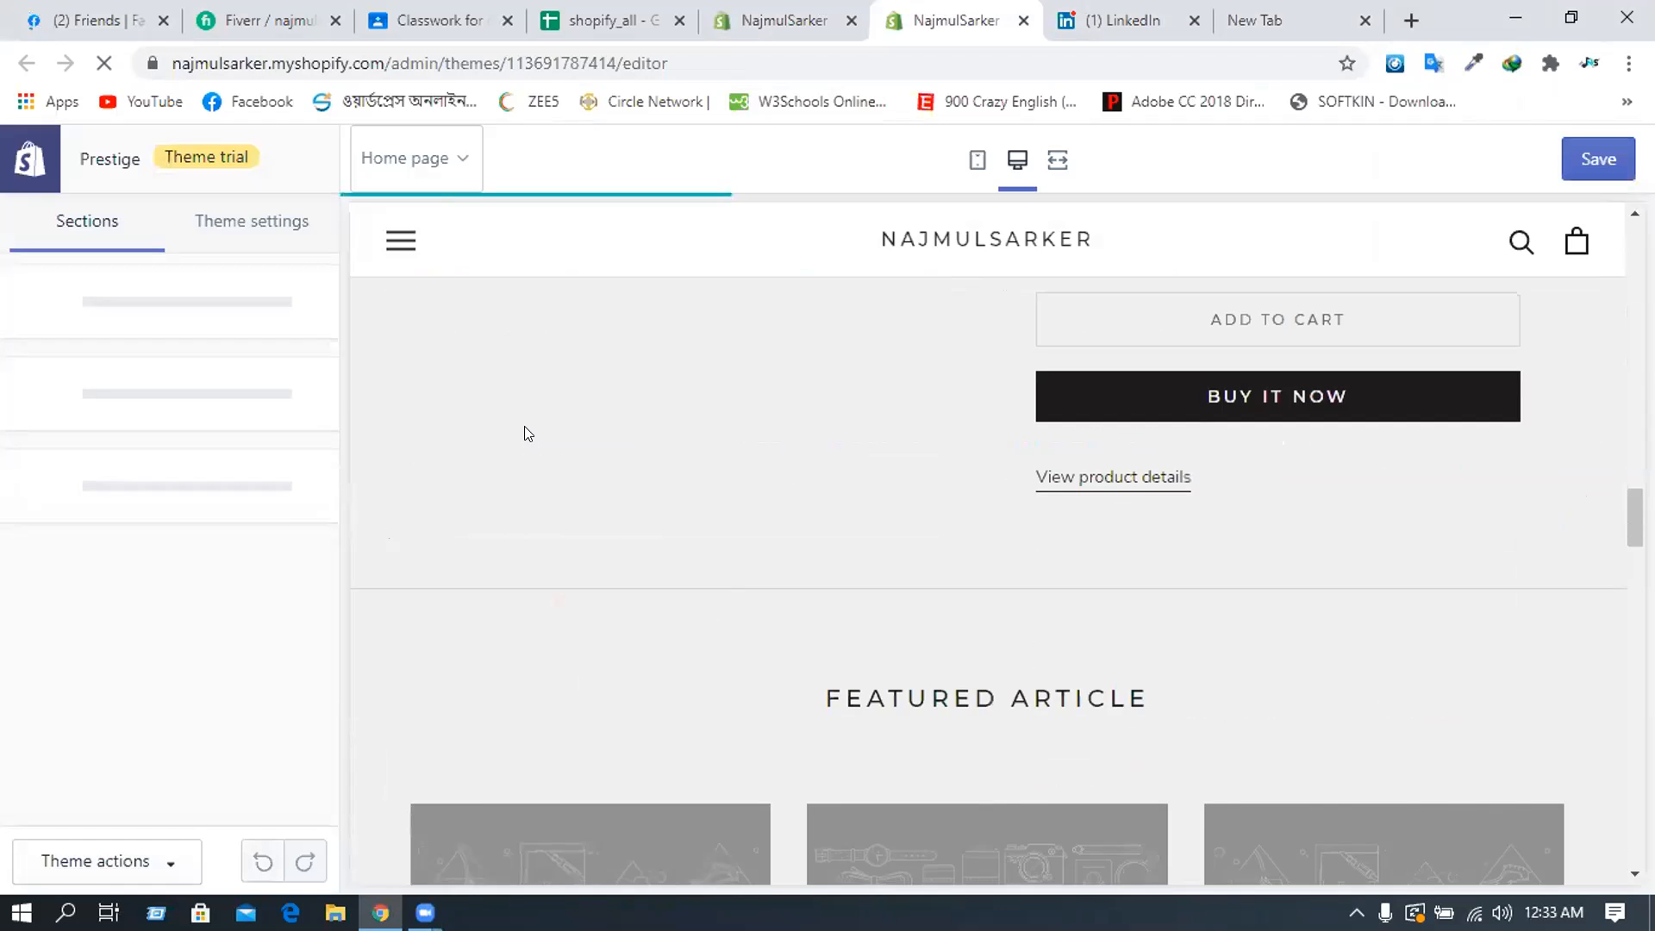
pyautogui.scroll(-10, 524, 412)
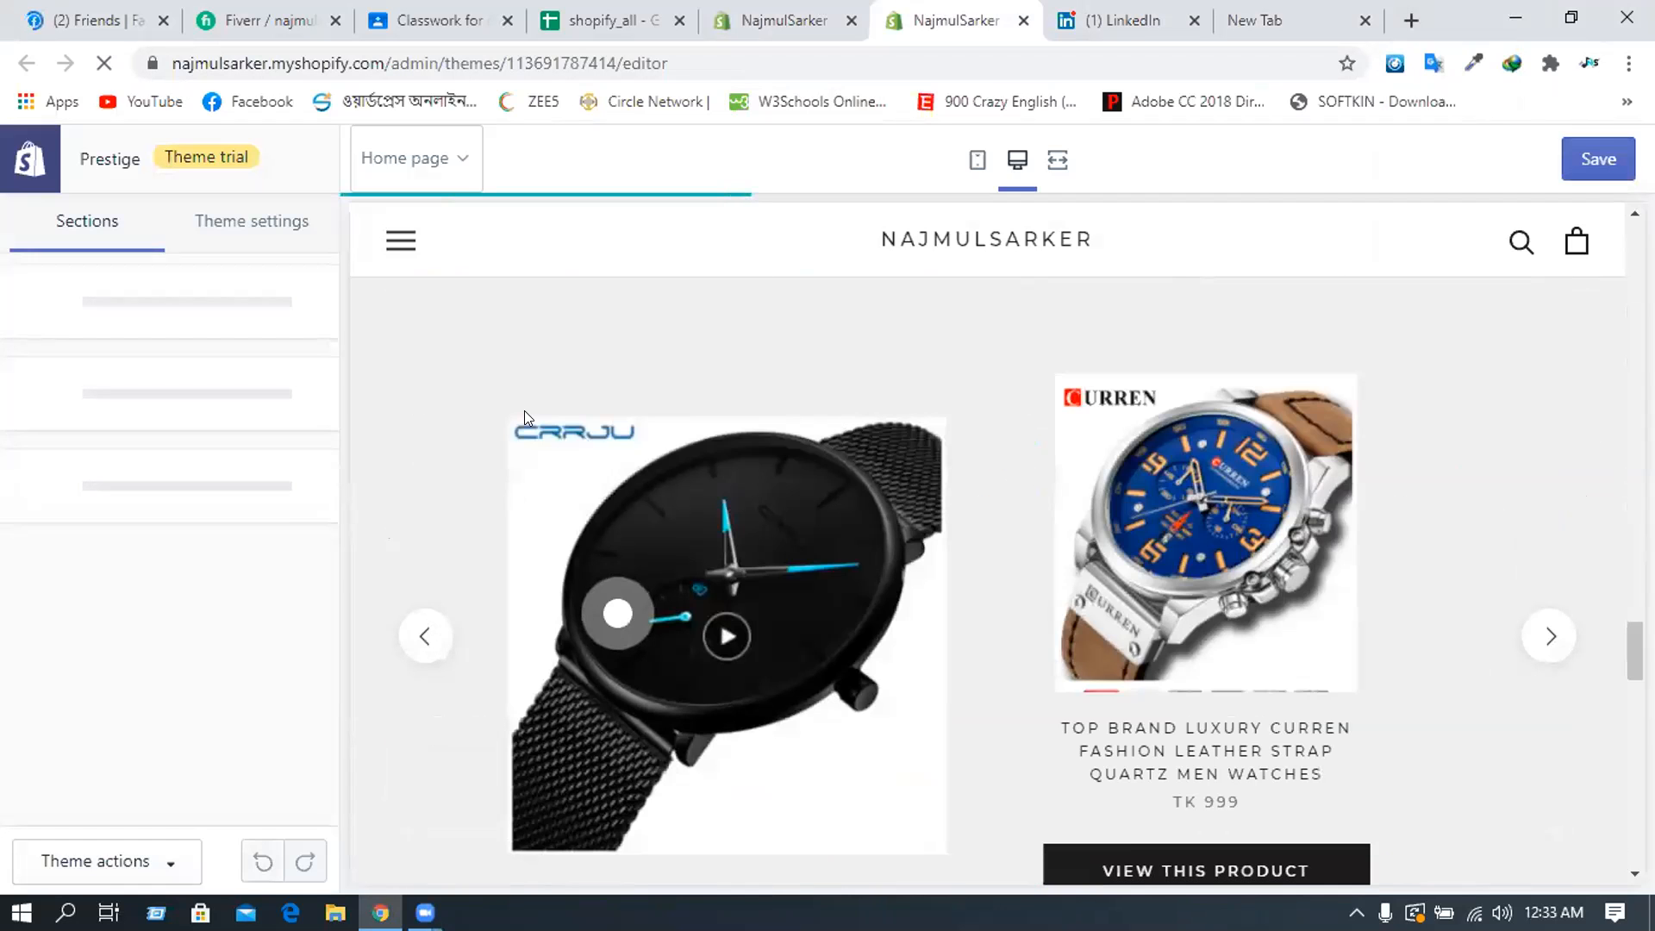
pyautogui.scroll(-4, 524, 410)
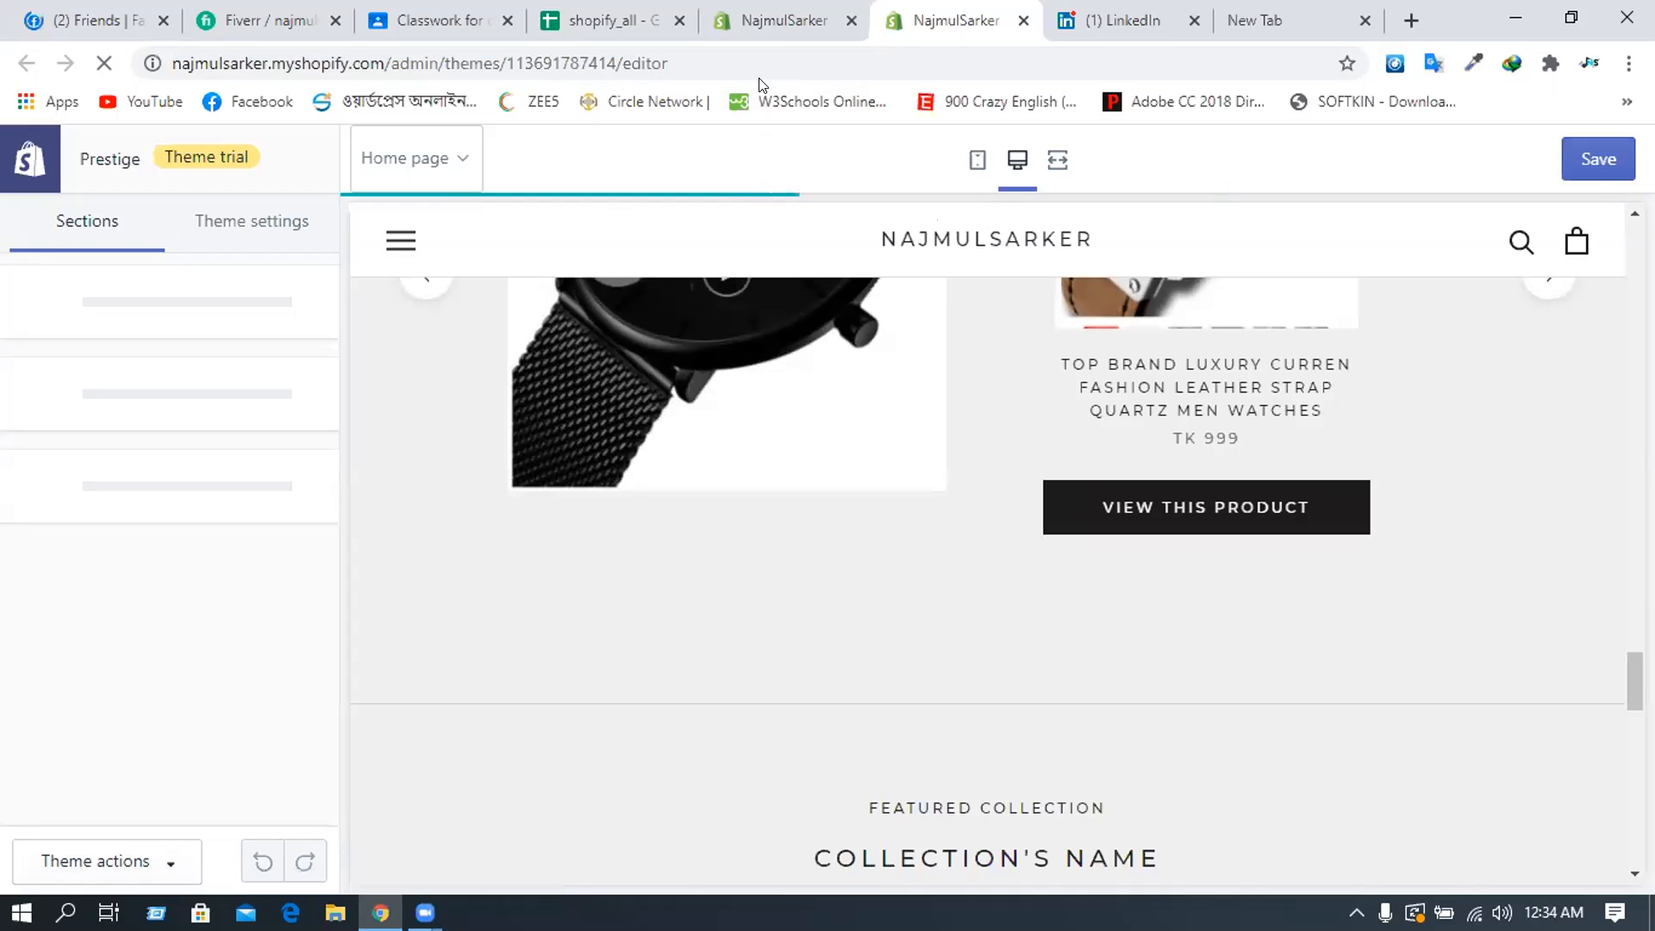
pyautogui.press('F5')
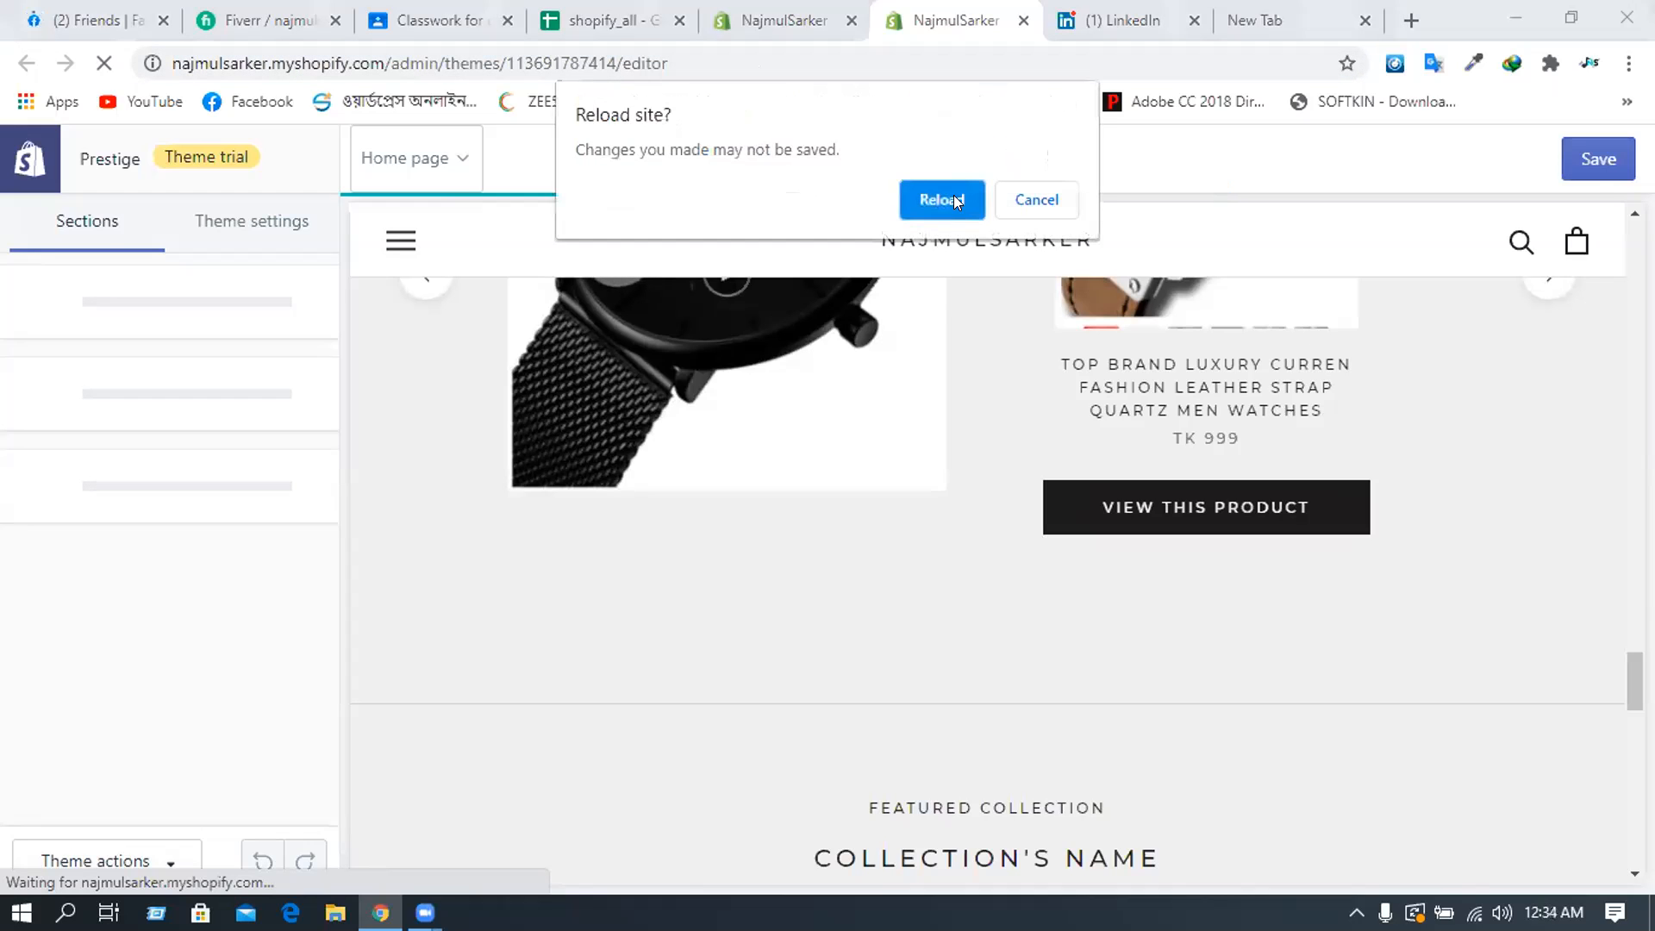
pyautogui.click(1037, 202)
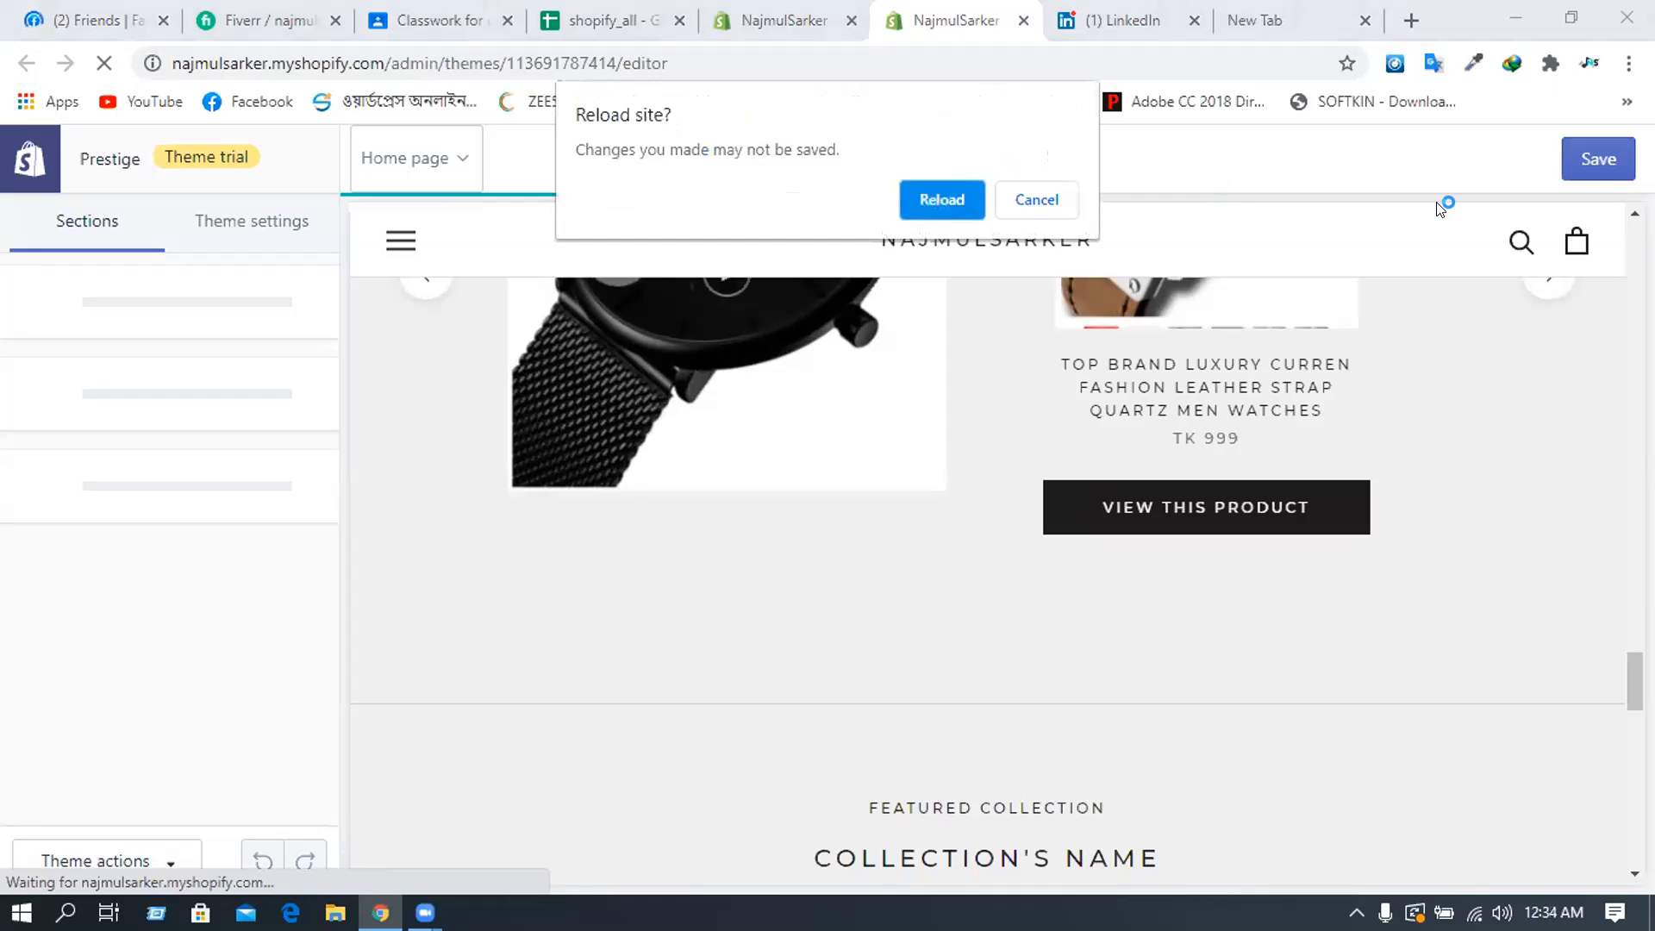
pyautogui.click(1589, 157)
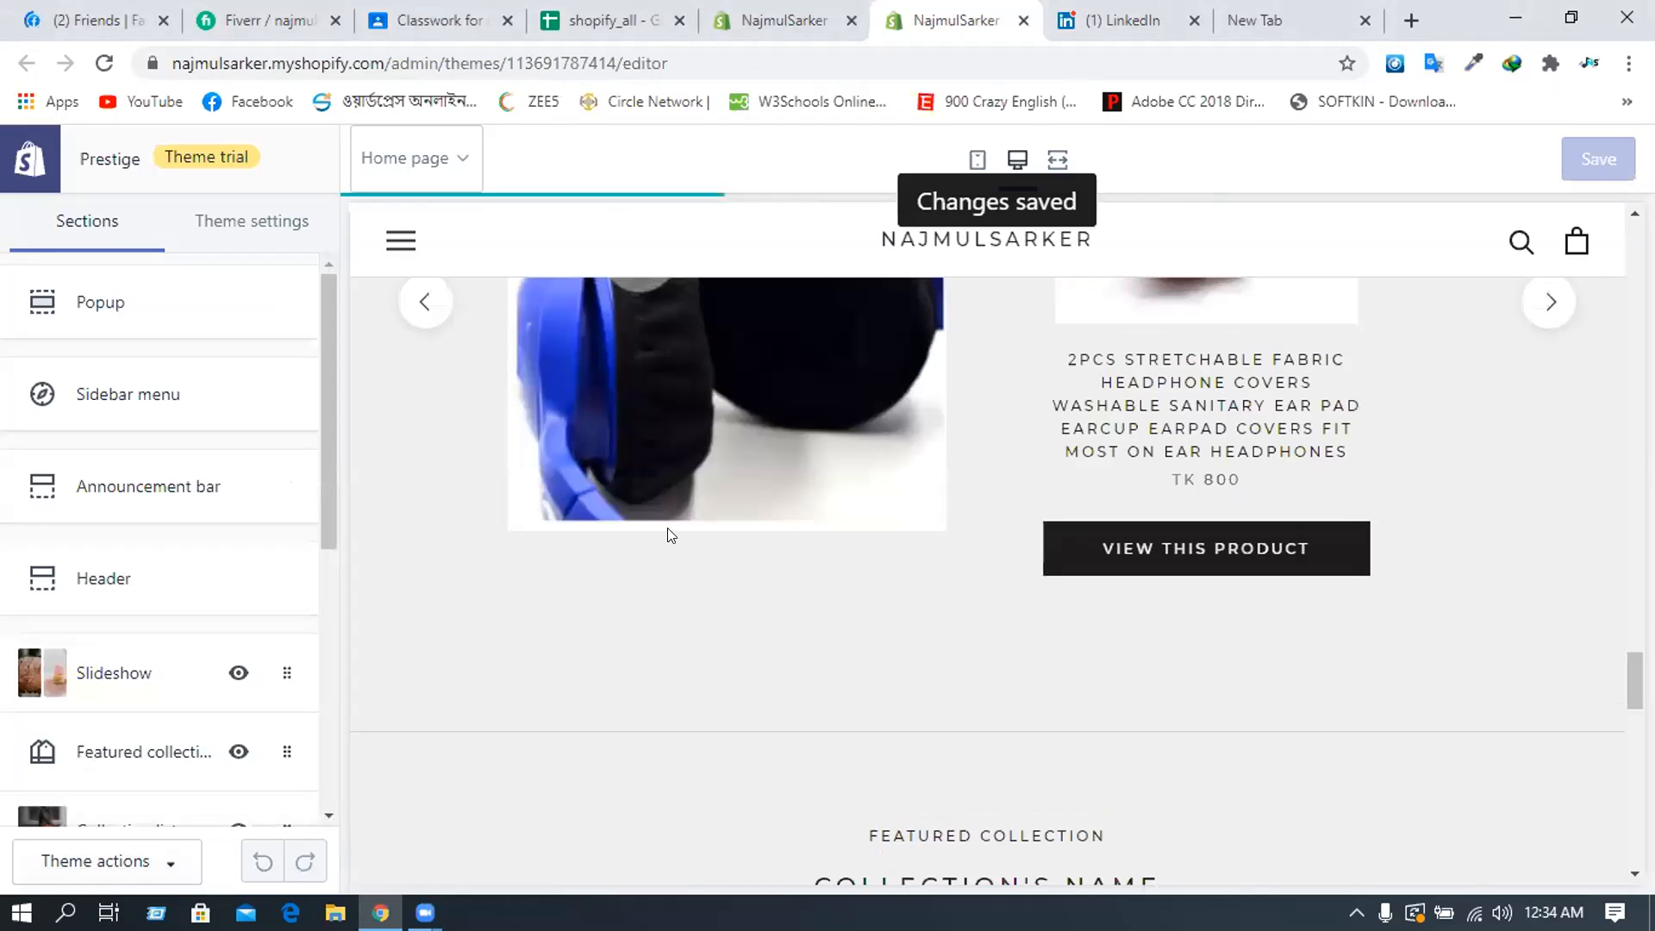
# - Open the Featured collection section's settings from the Sections list
pyautogui.scroll(-5, 670, 536)
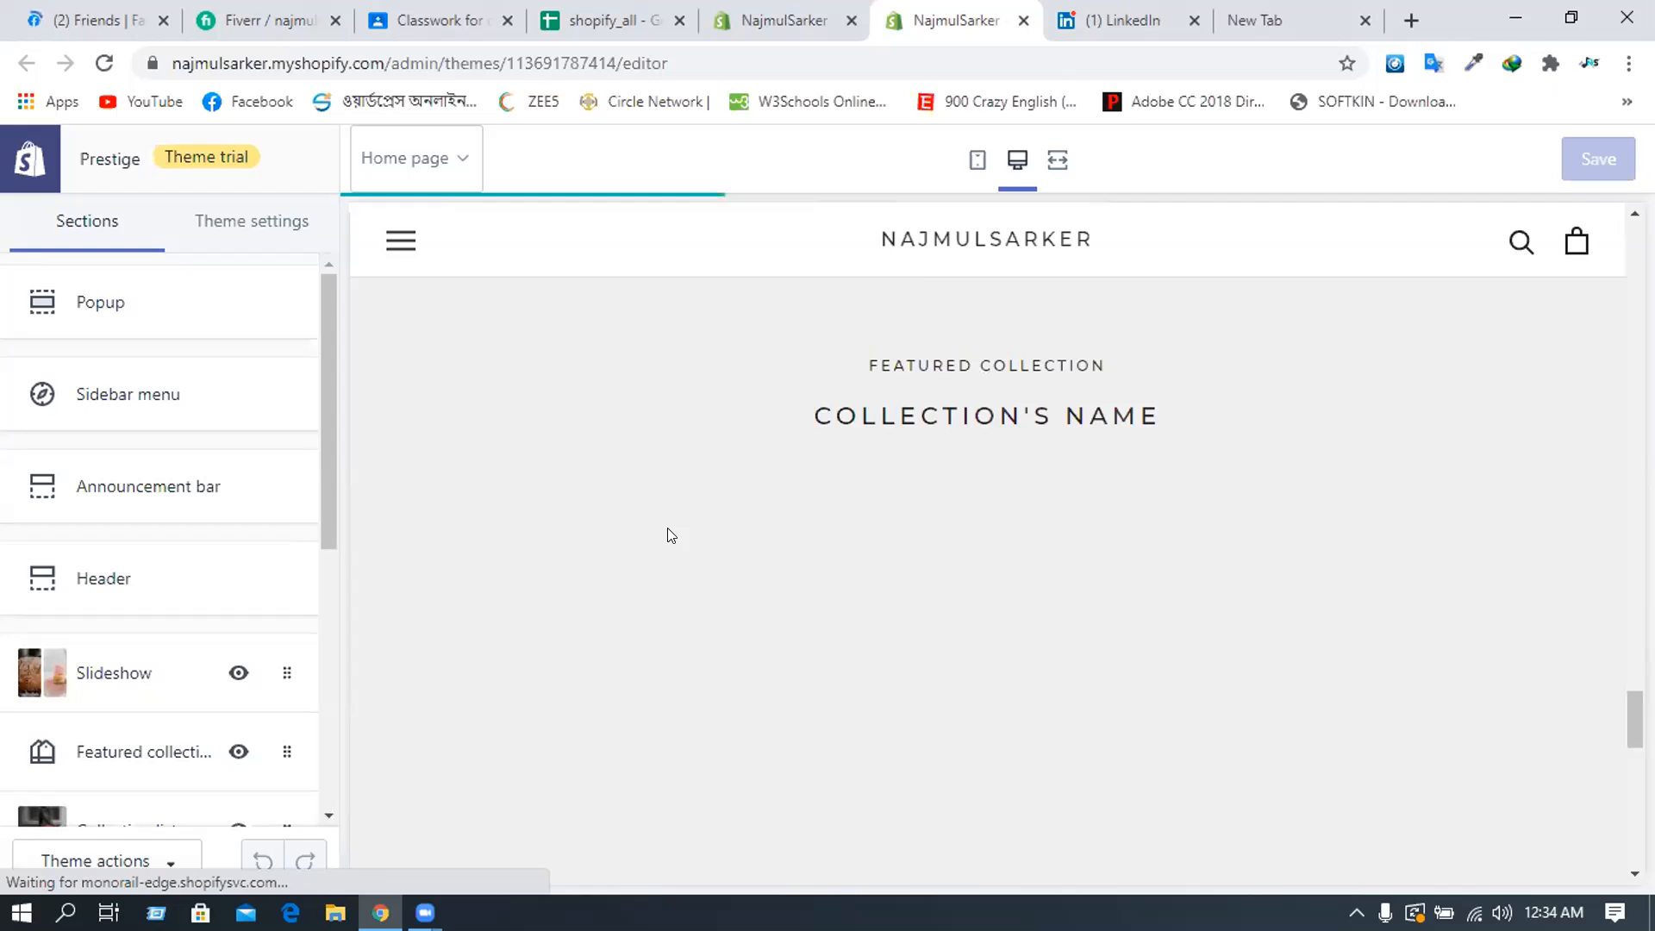
pyautogui.scroll(4, 671, 535)
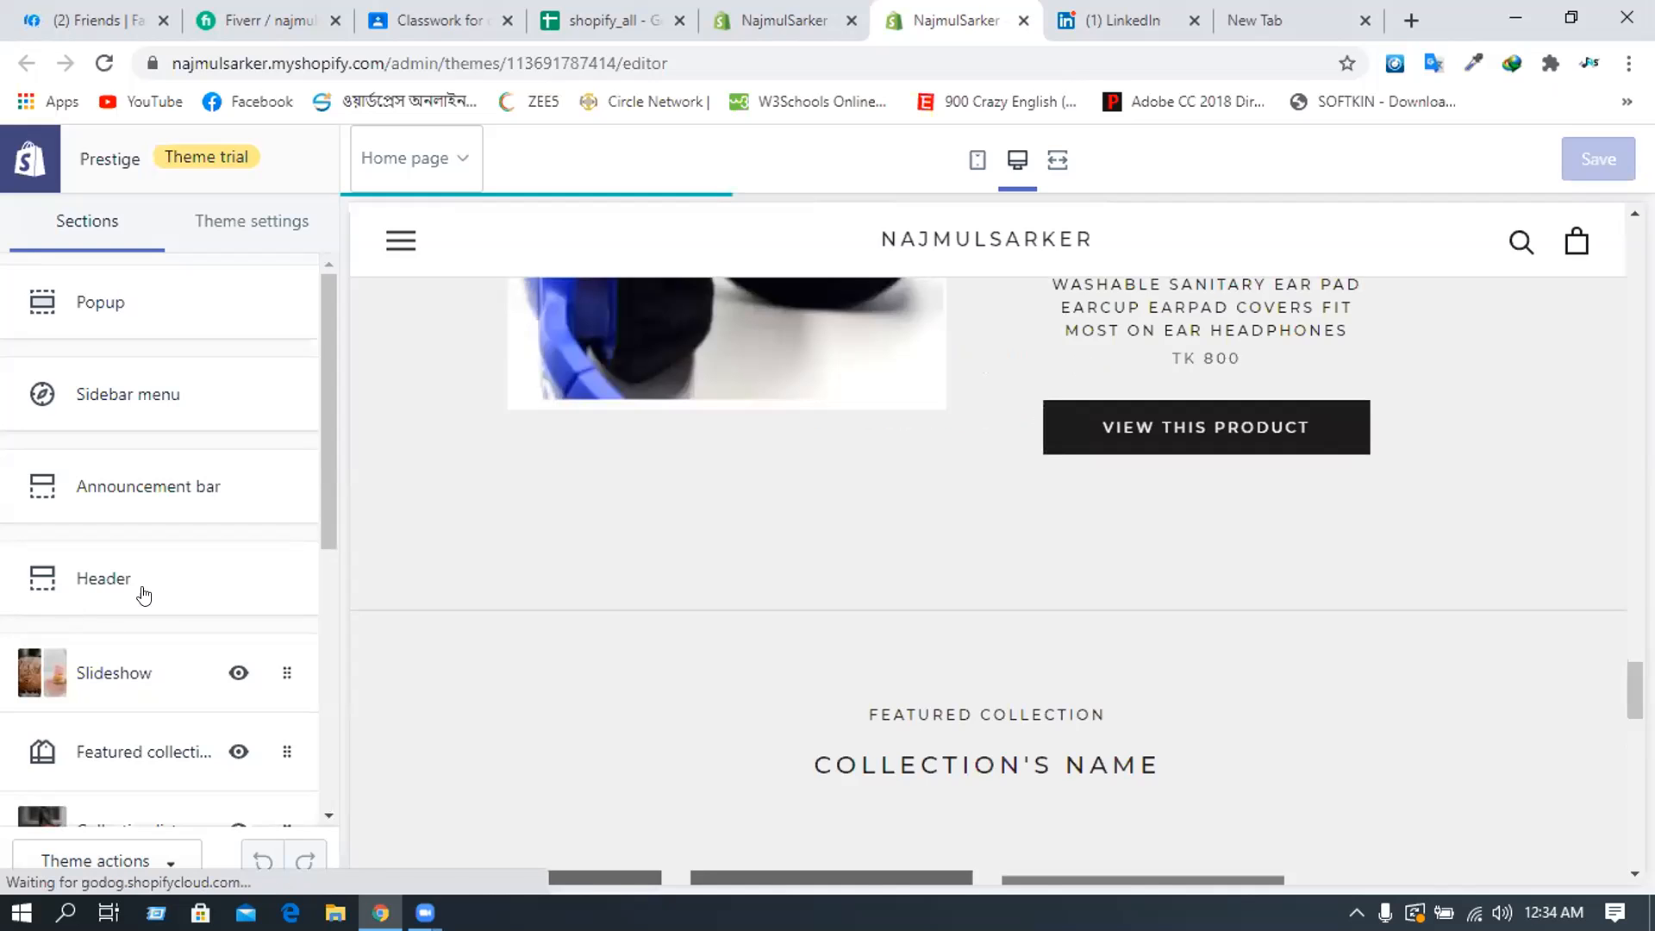
pyautogui.scroll(-5, 192, 561)
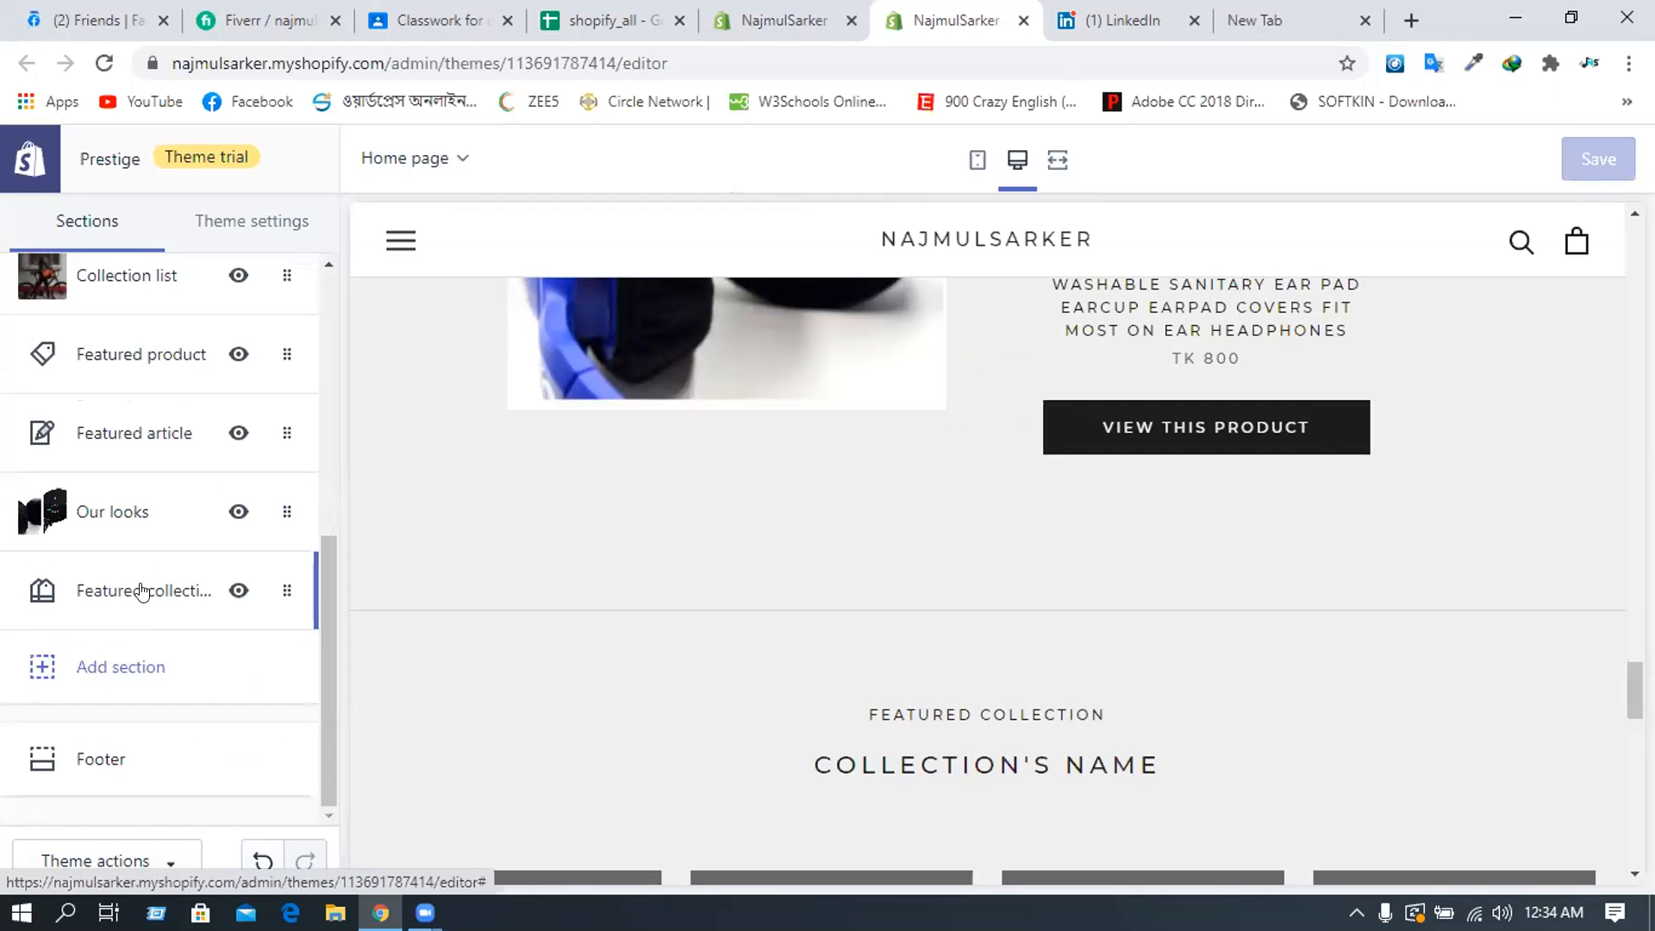
pyautogui.click(142, 591)
pyautogui.scroll(-5, 105, 681)
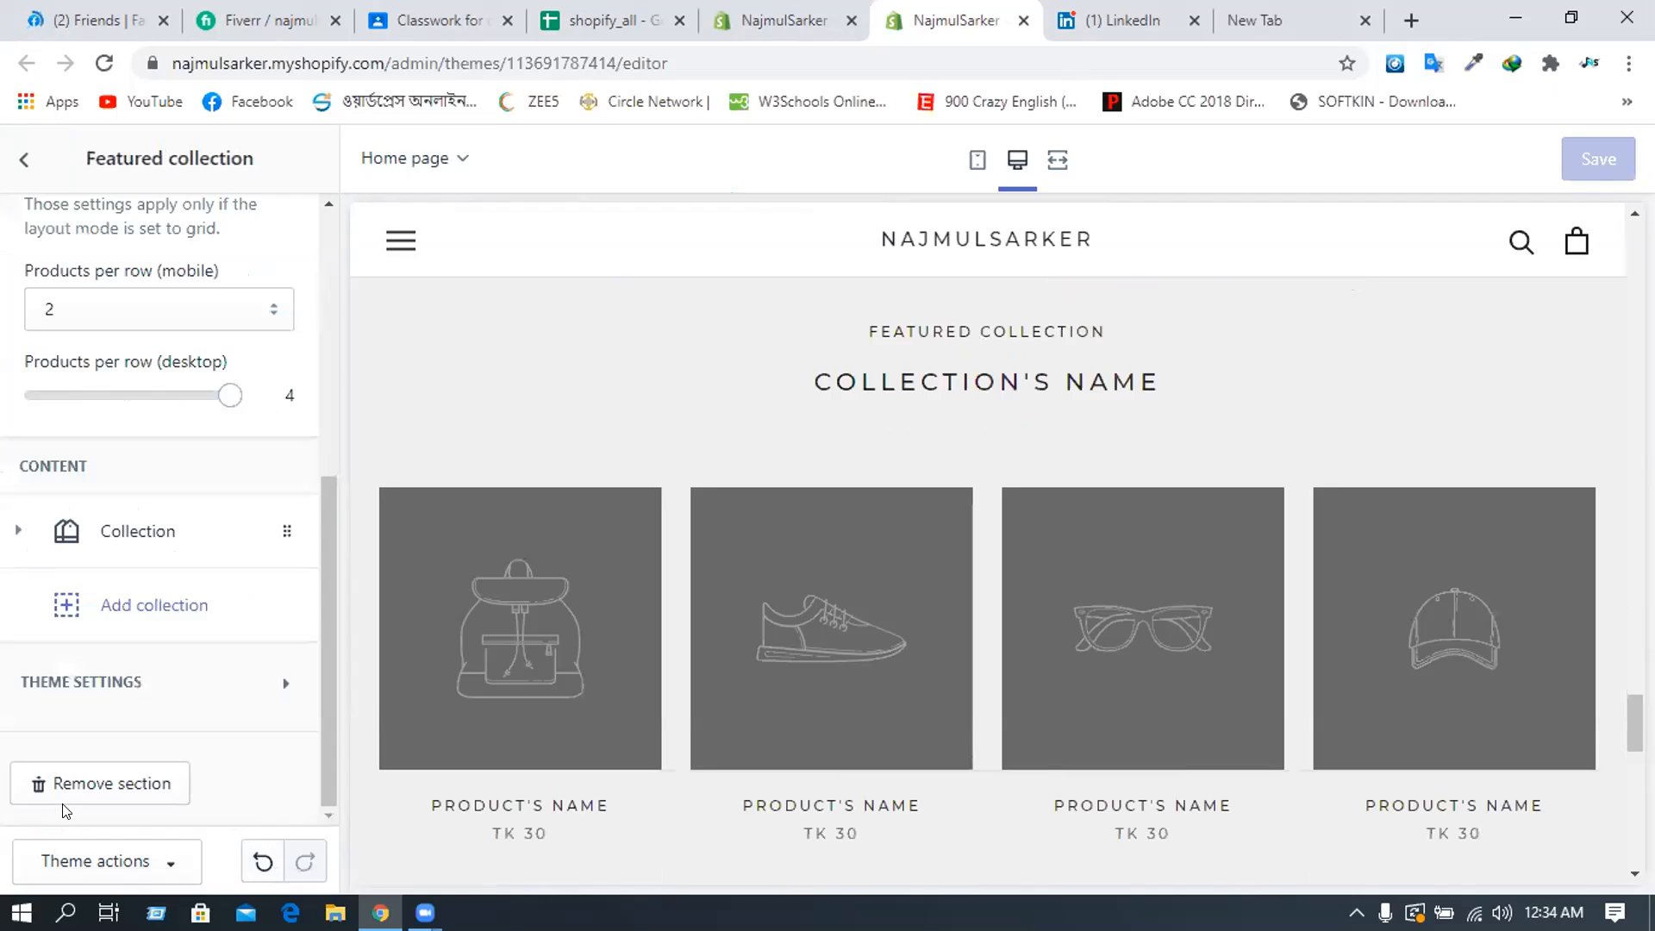
# - Remove the Featured collection section and add a Promotional Newsletter section to the home page
pyautogui.click(111, 781)
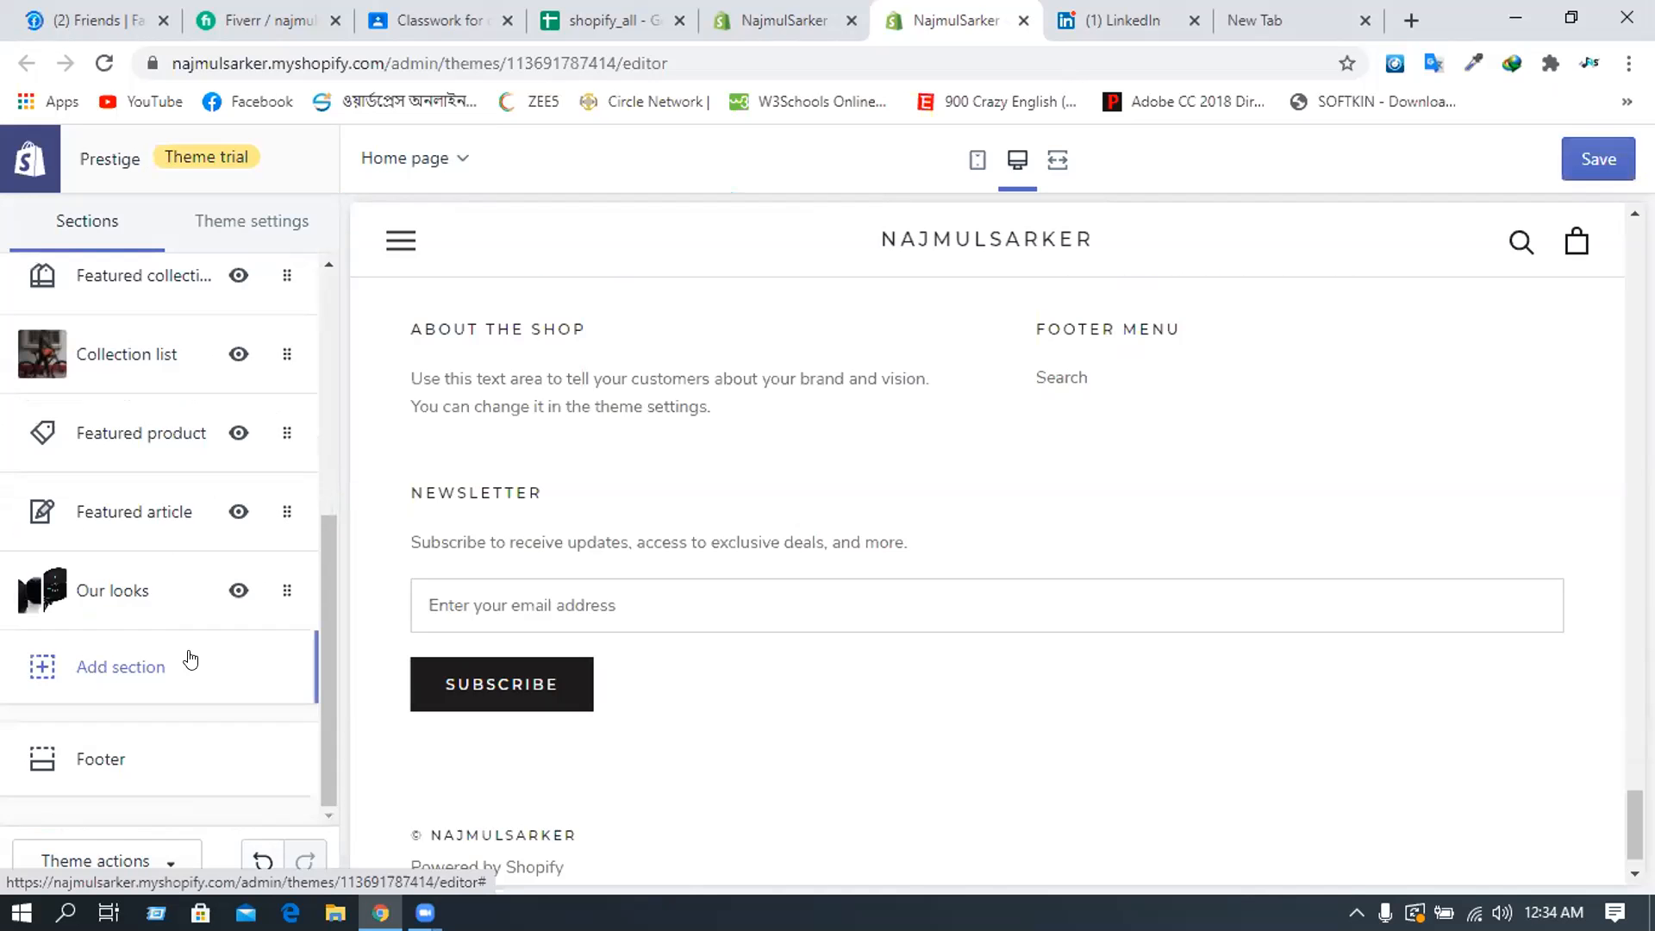
pyautogui.click(129, 668)
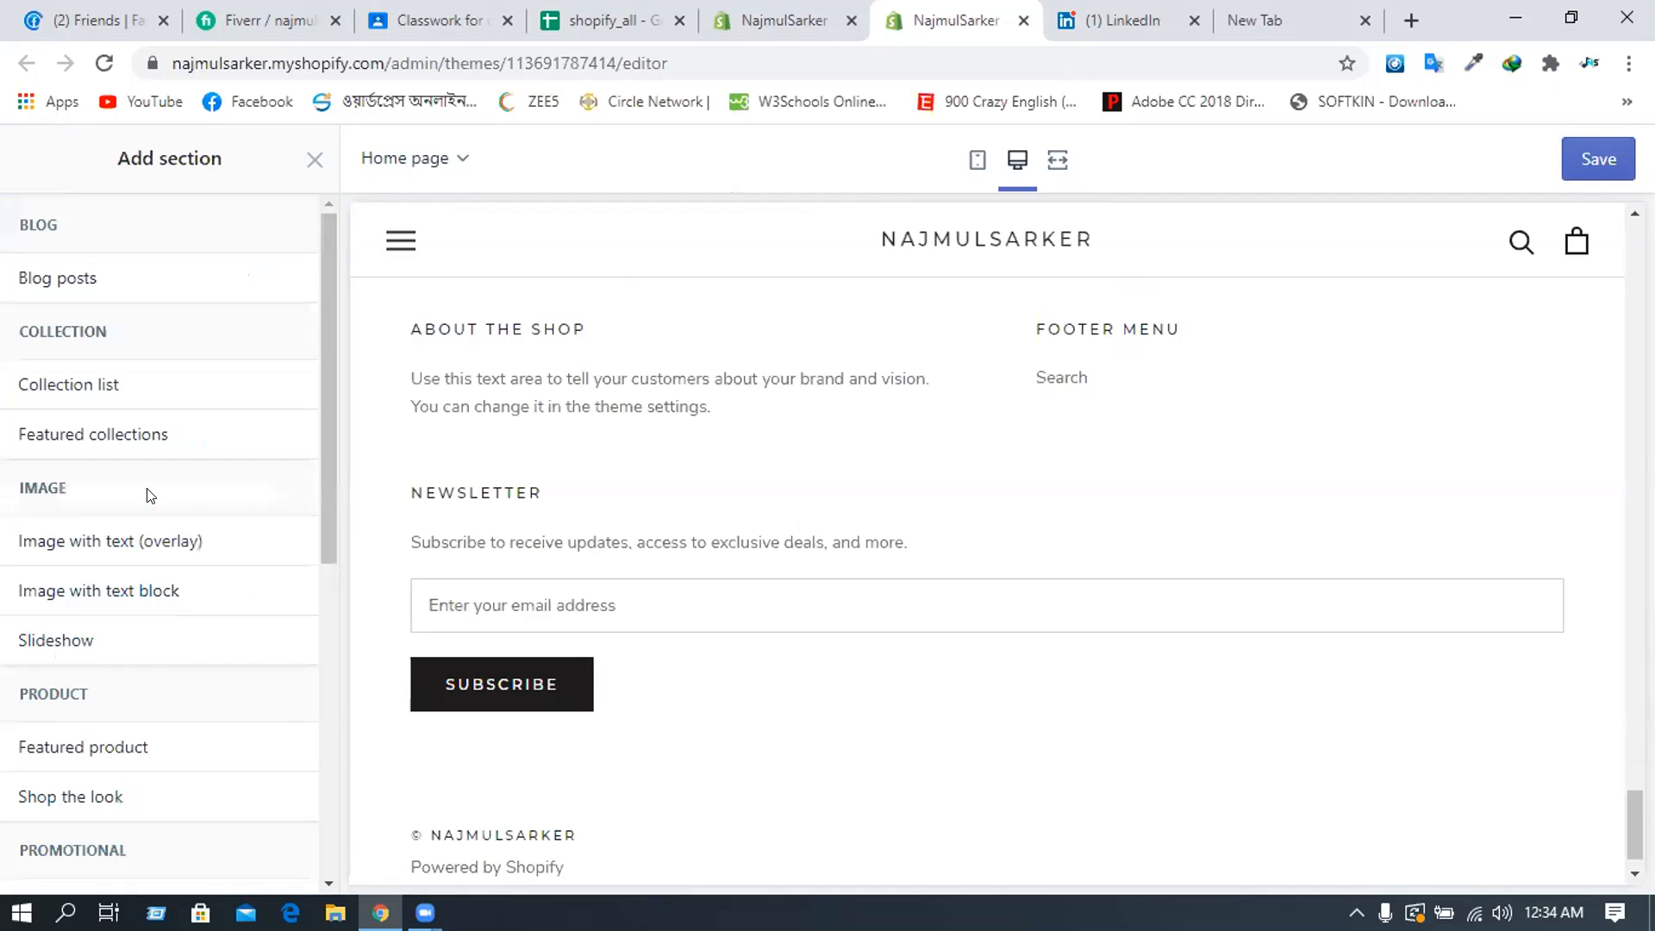
pyautogui.scroll(-1, 150, 495)
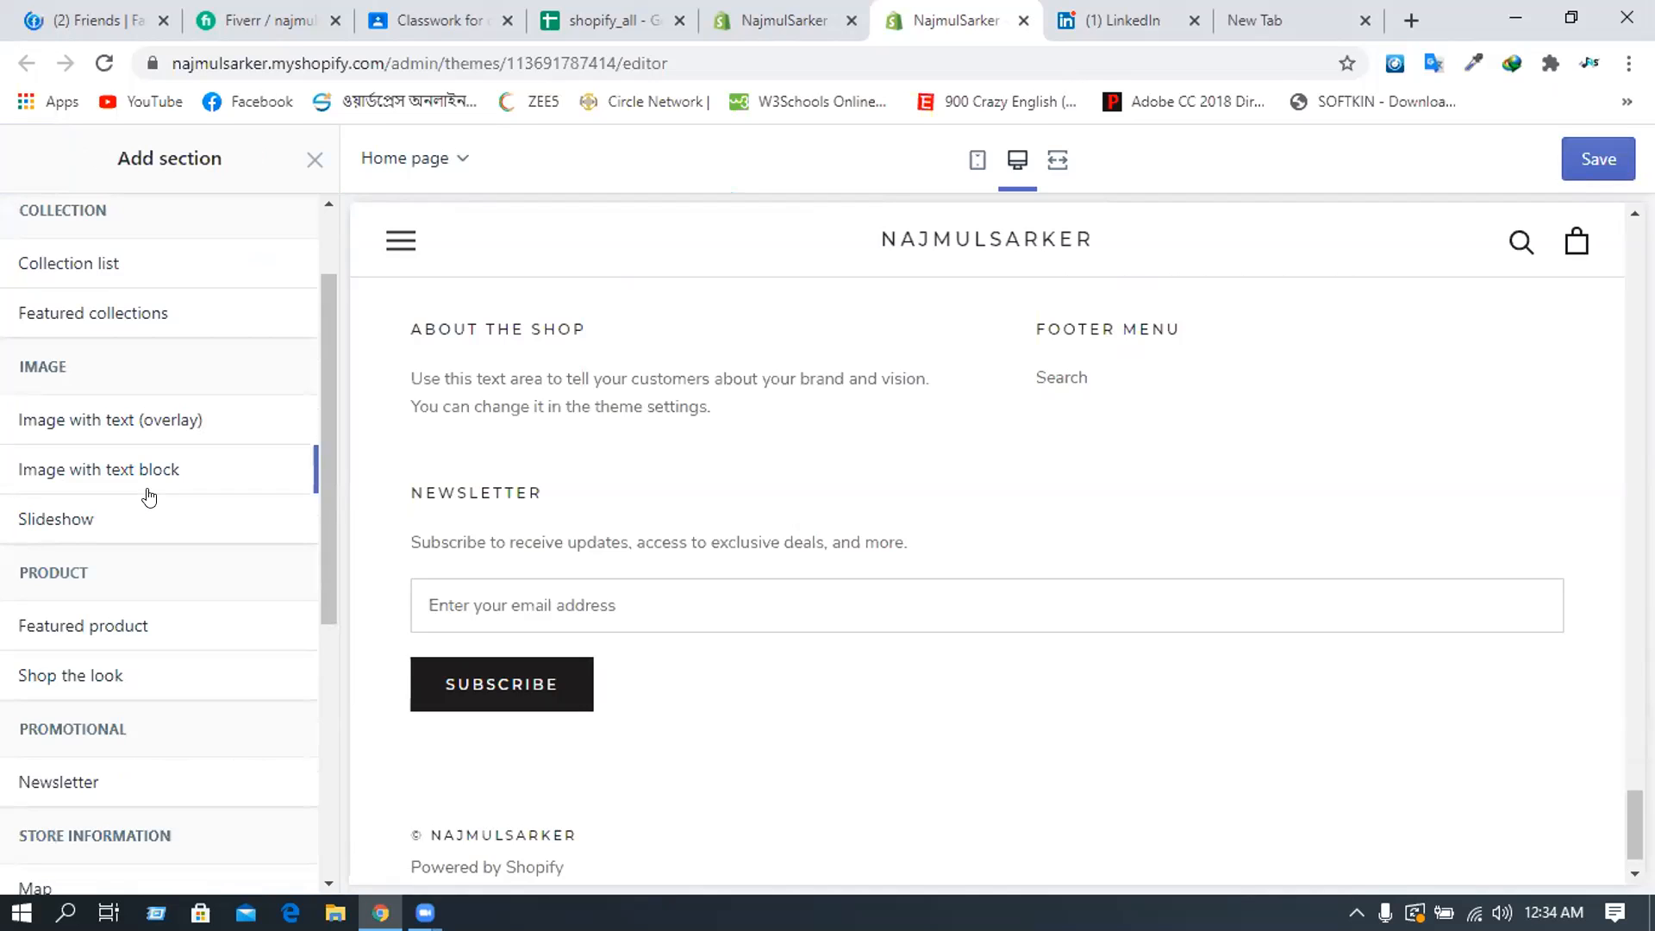
pyautogui.scroll(-1, 30, 668)
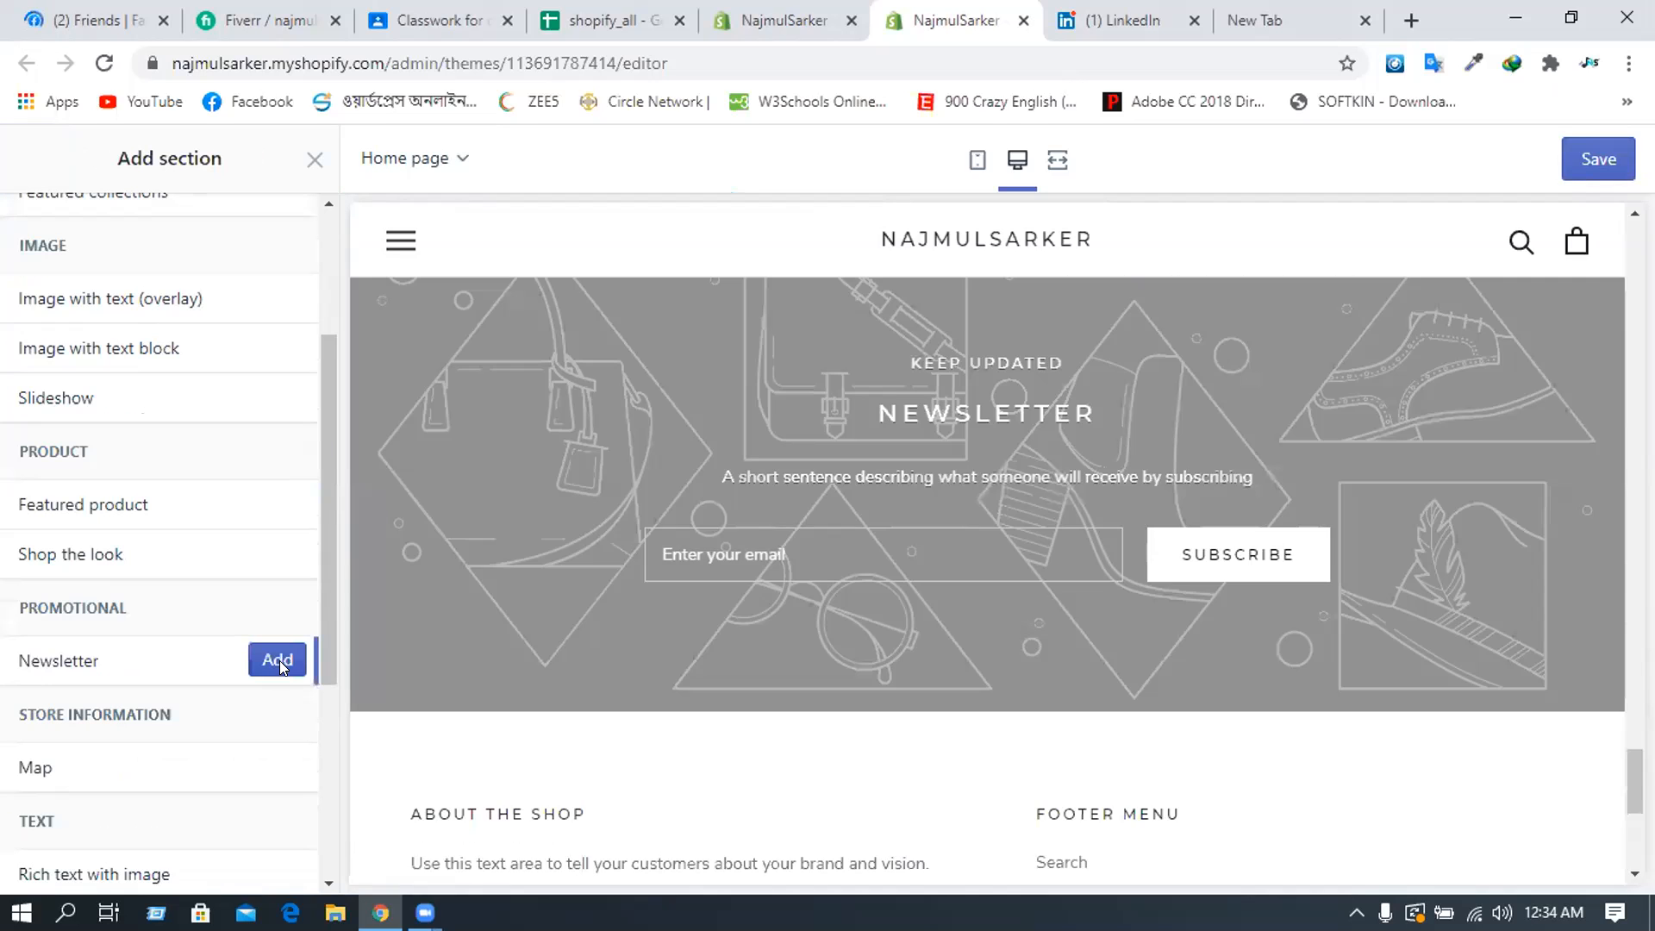
pyautogui.click(279, 661)
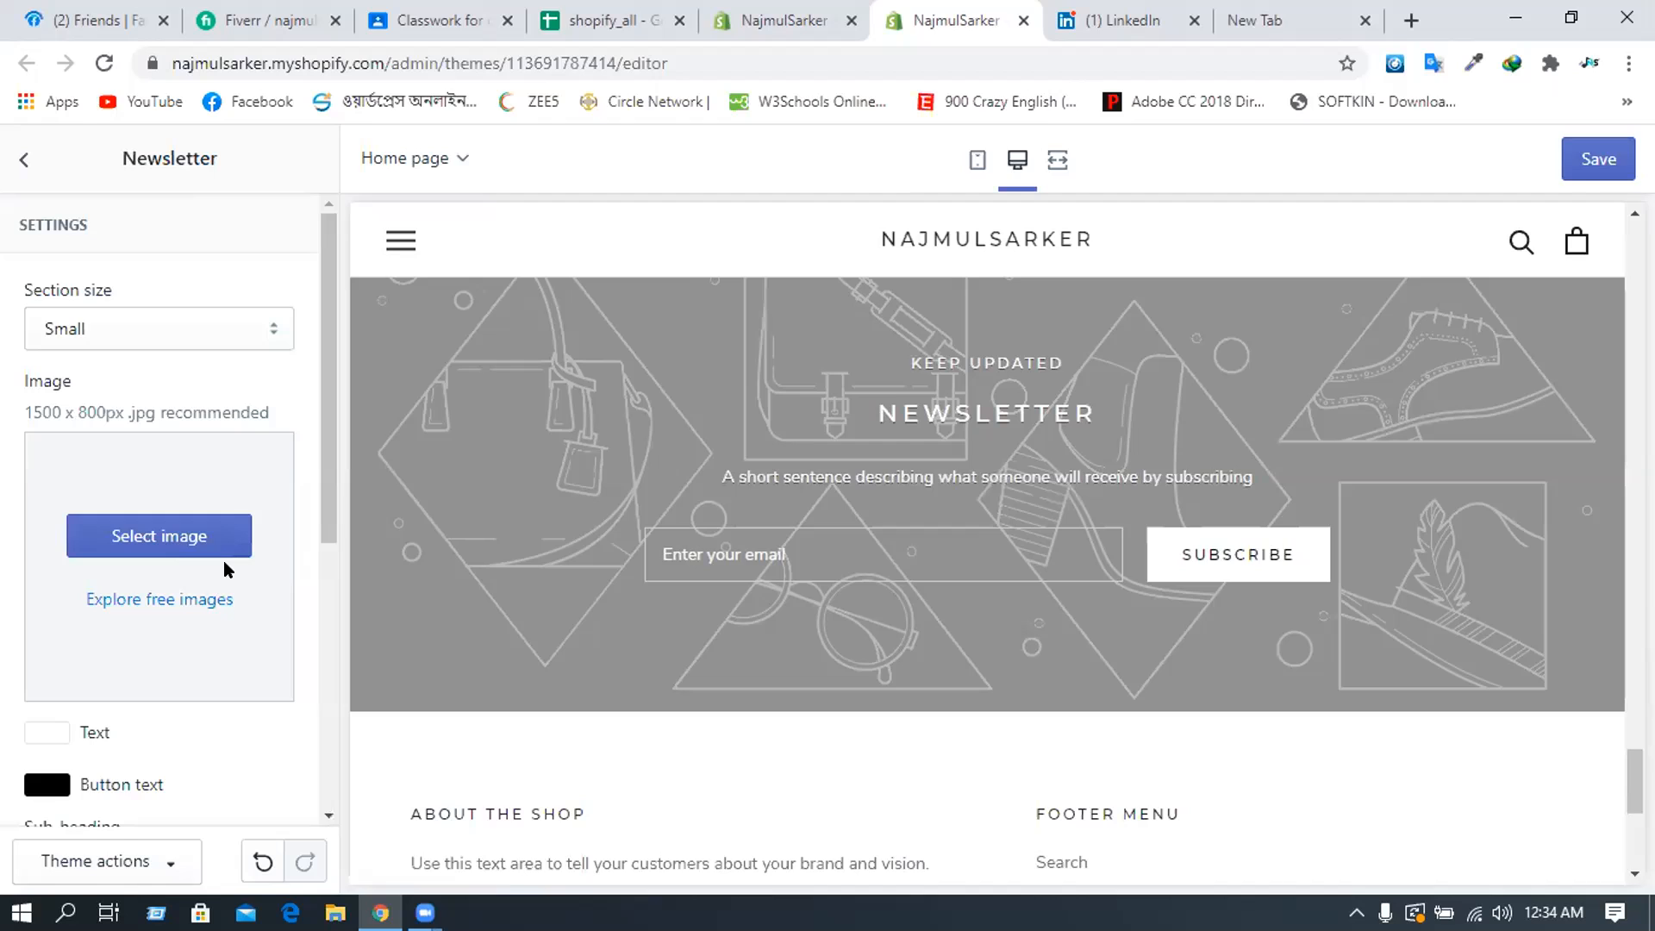
# - Set the Newsletter image to the white building photo from Free images' Staff Favorites
pyautogui.click(131, 538)
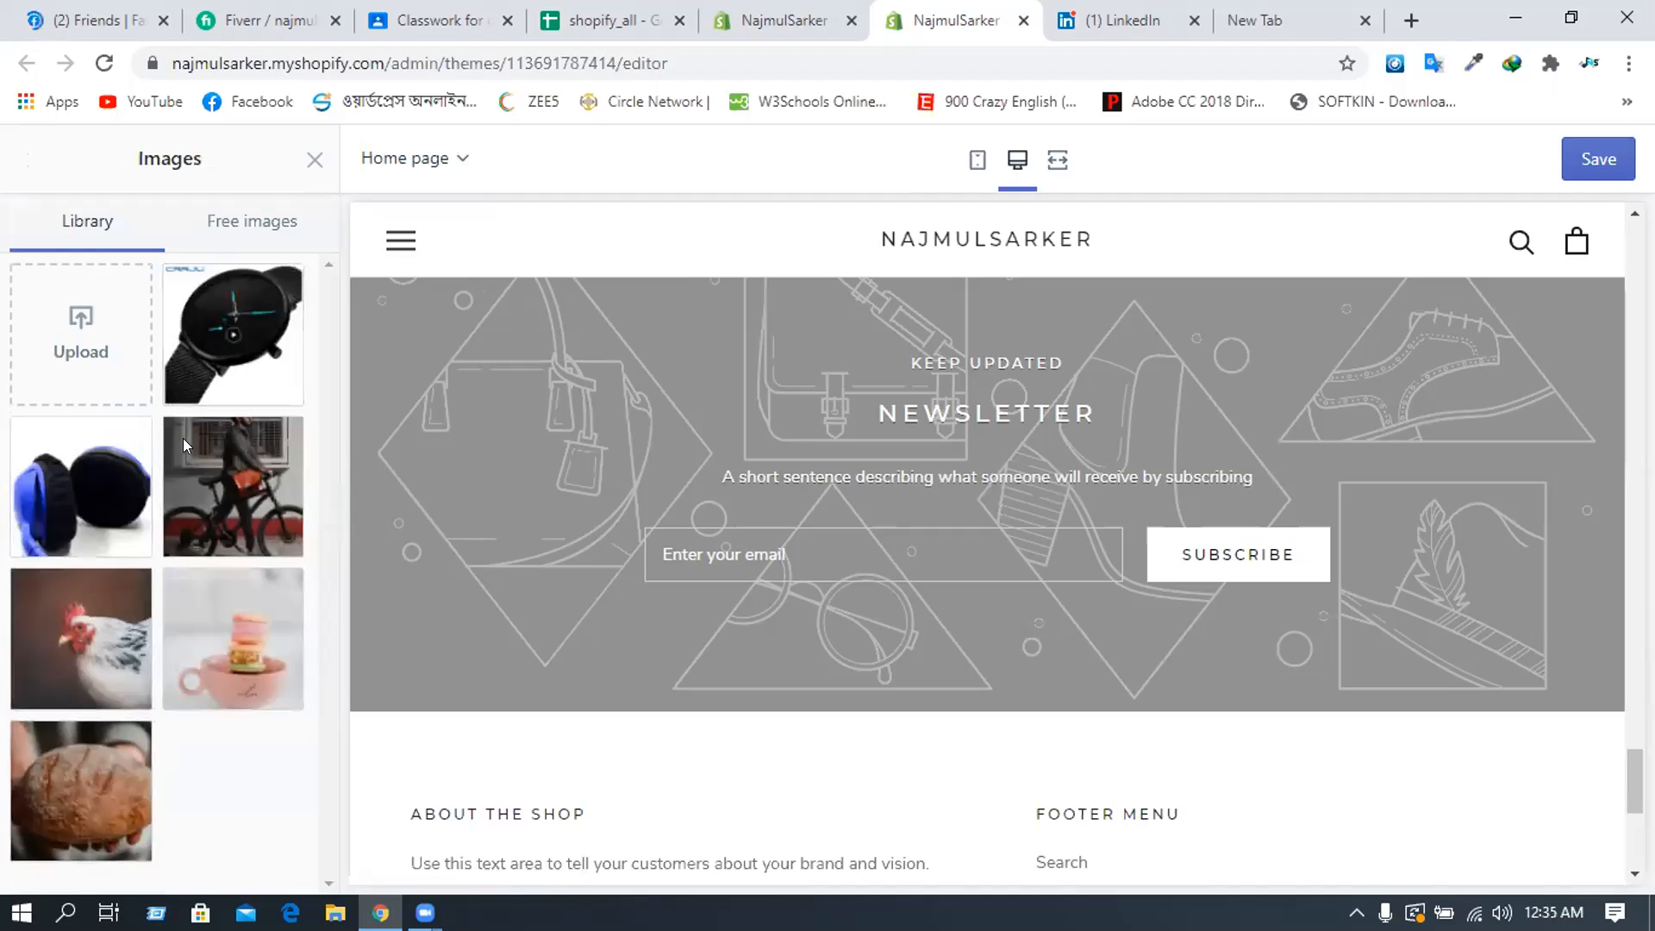
pyautogui.click(143, 493)
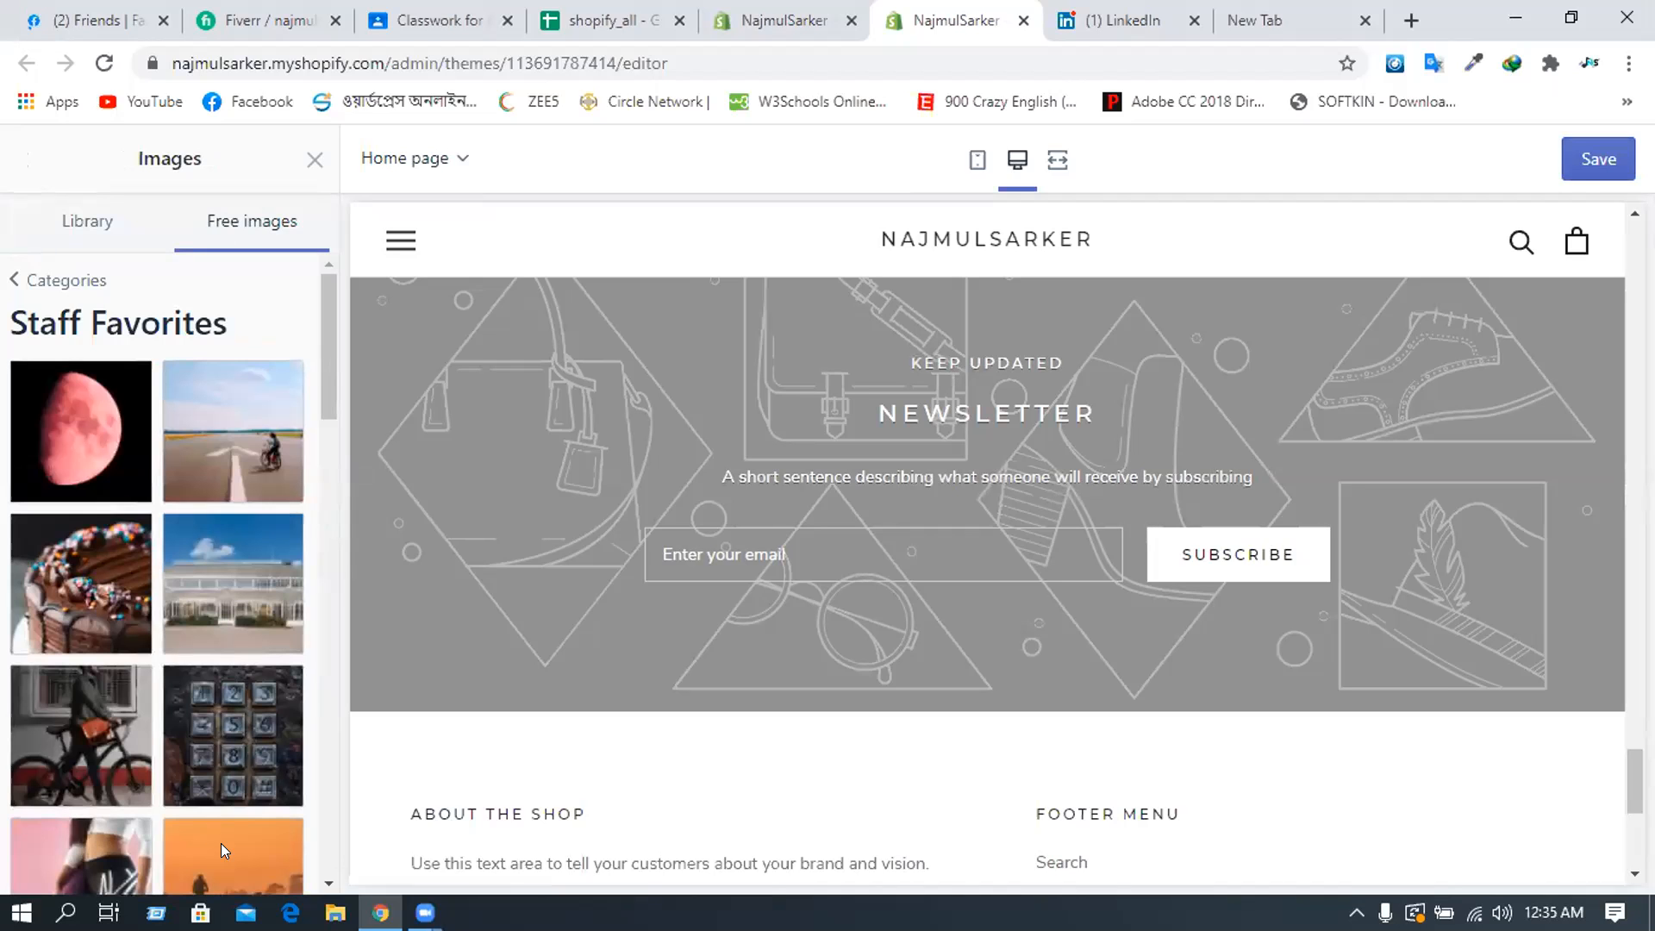
pyautogui.click(233, 583)
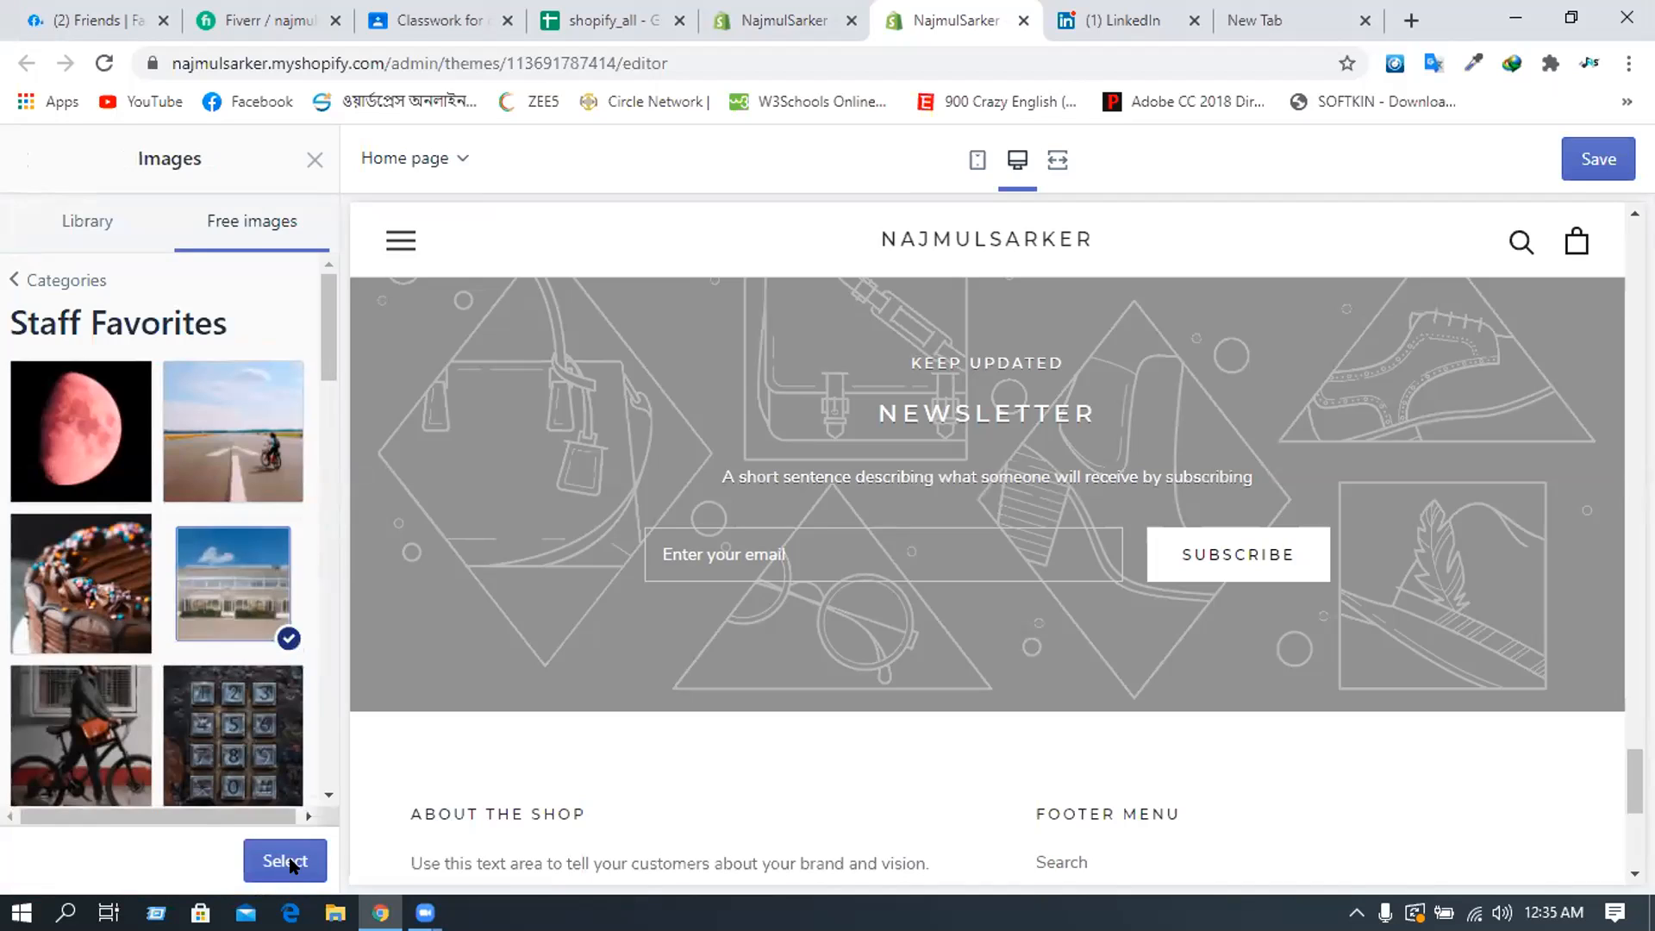
pyautogui.click(288, 861)
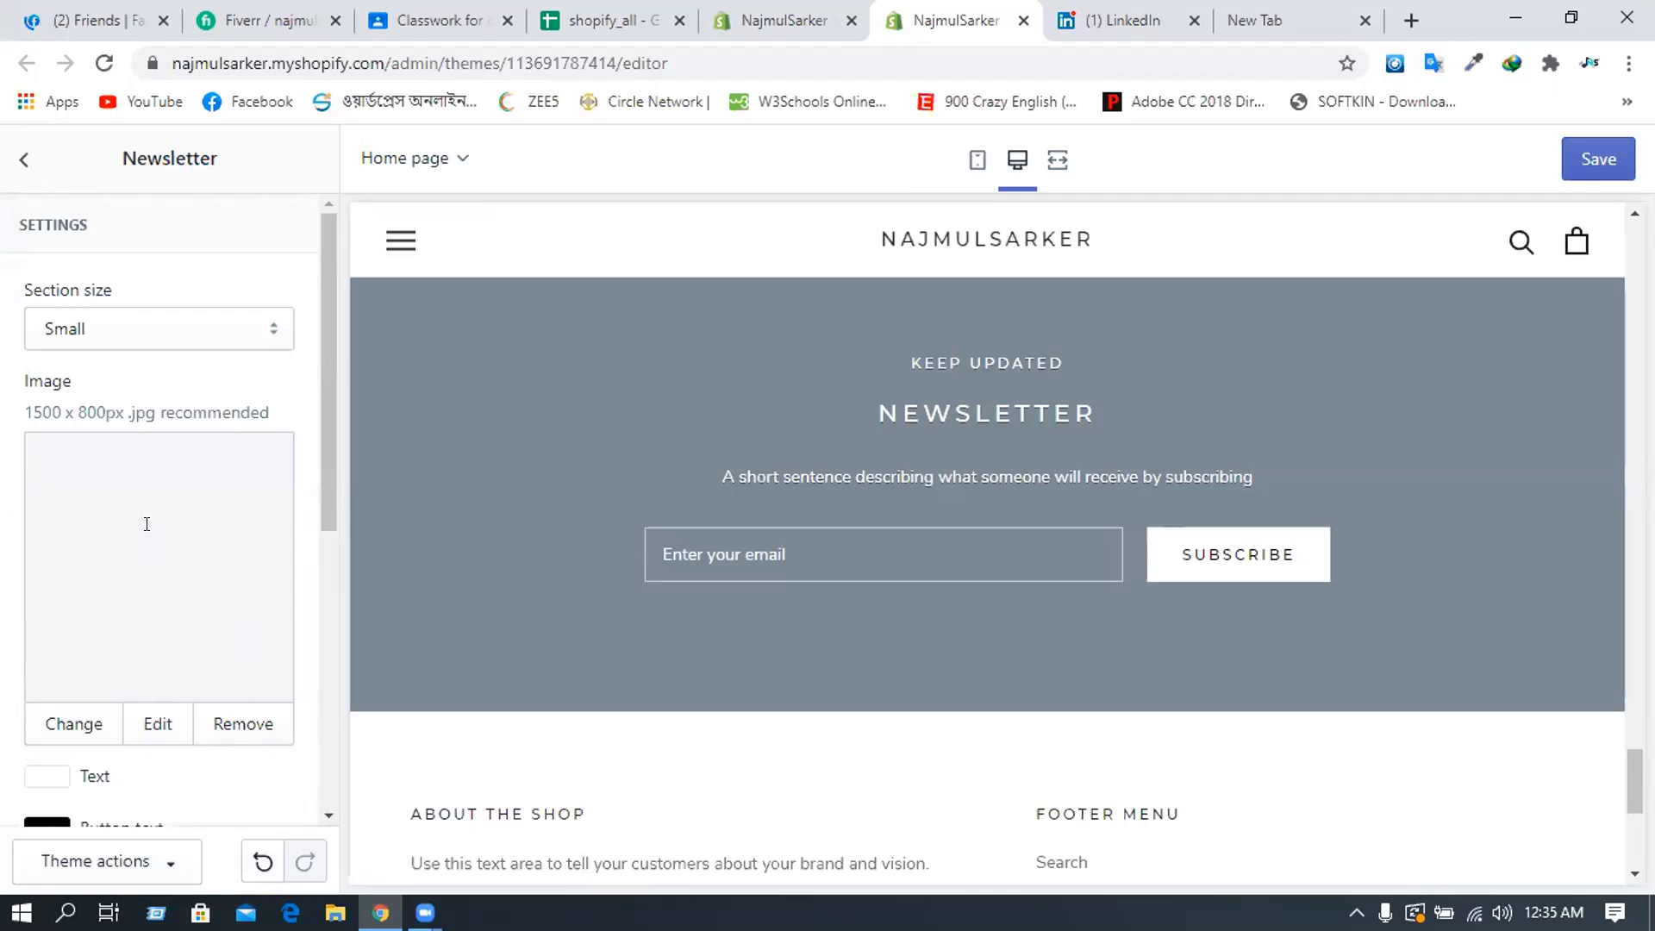
pyautogui.scroll(-1, 146, 523)
pyautogui.scroll(-3, 117, 552)
# - Clear the 'Keep updated' sub-heading and change the Newsletter heading to 'Subscribe Now'
pyautogui.click(39, 543)
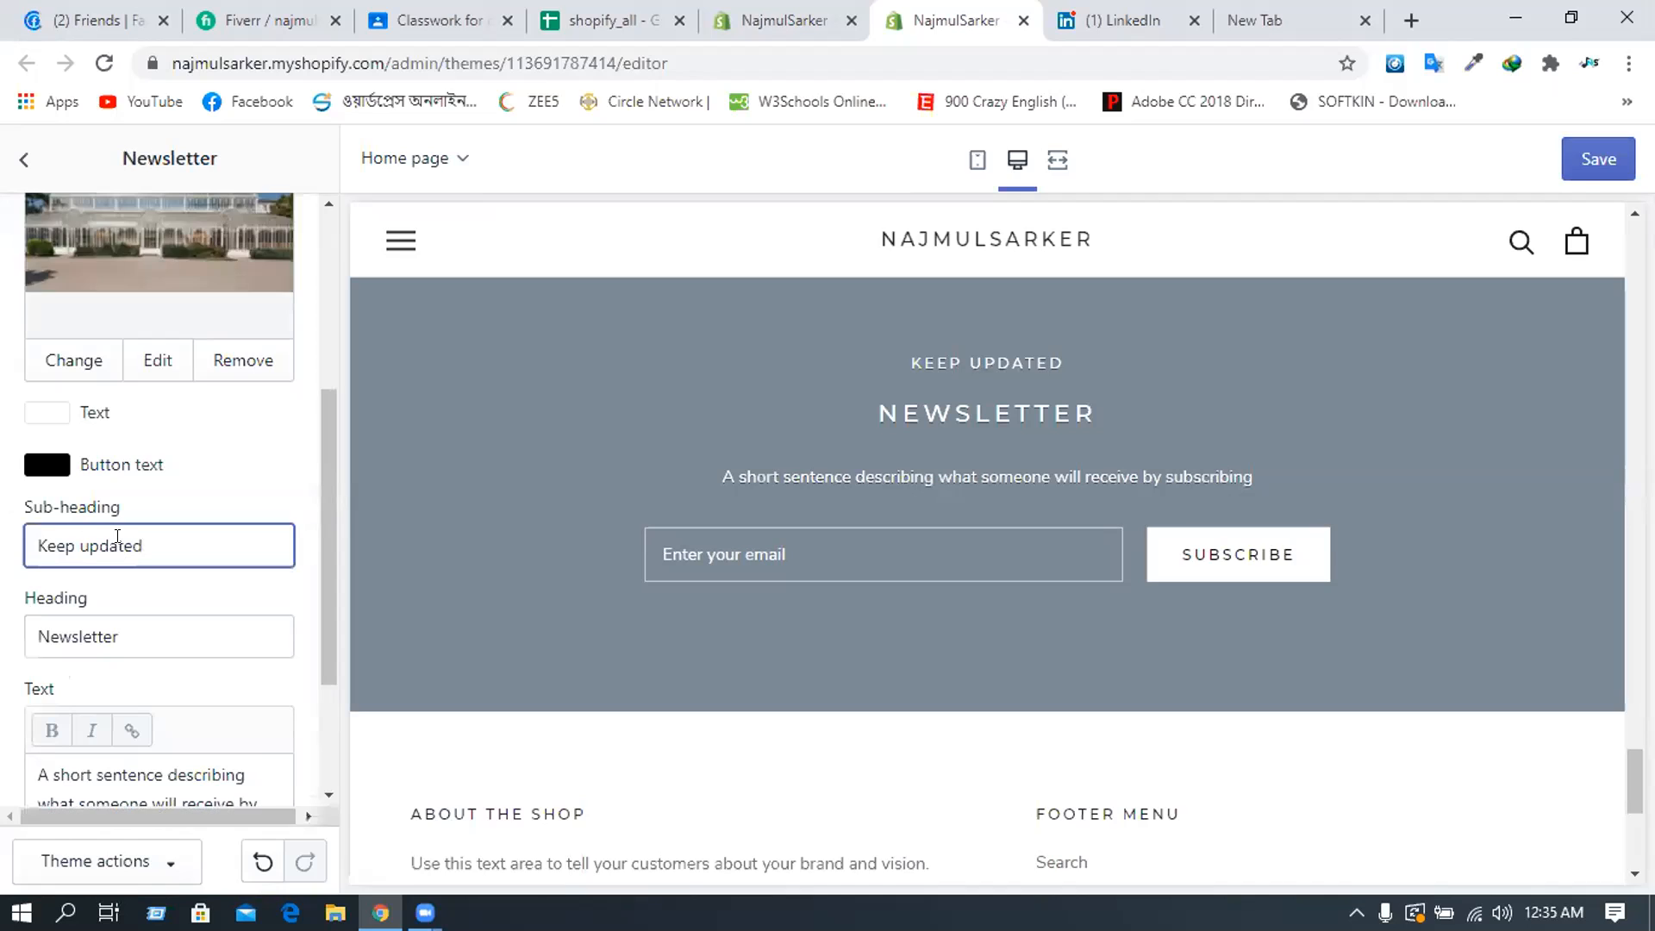
pyautogui.hotkey('ctrl', 'a')
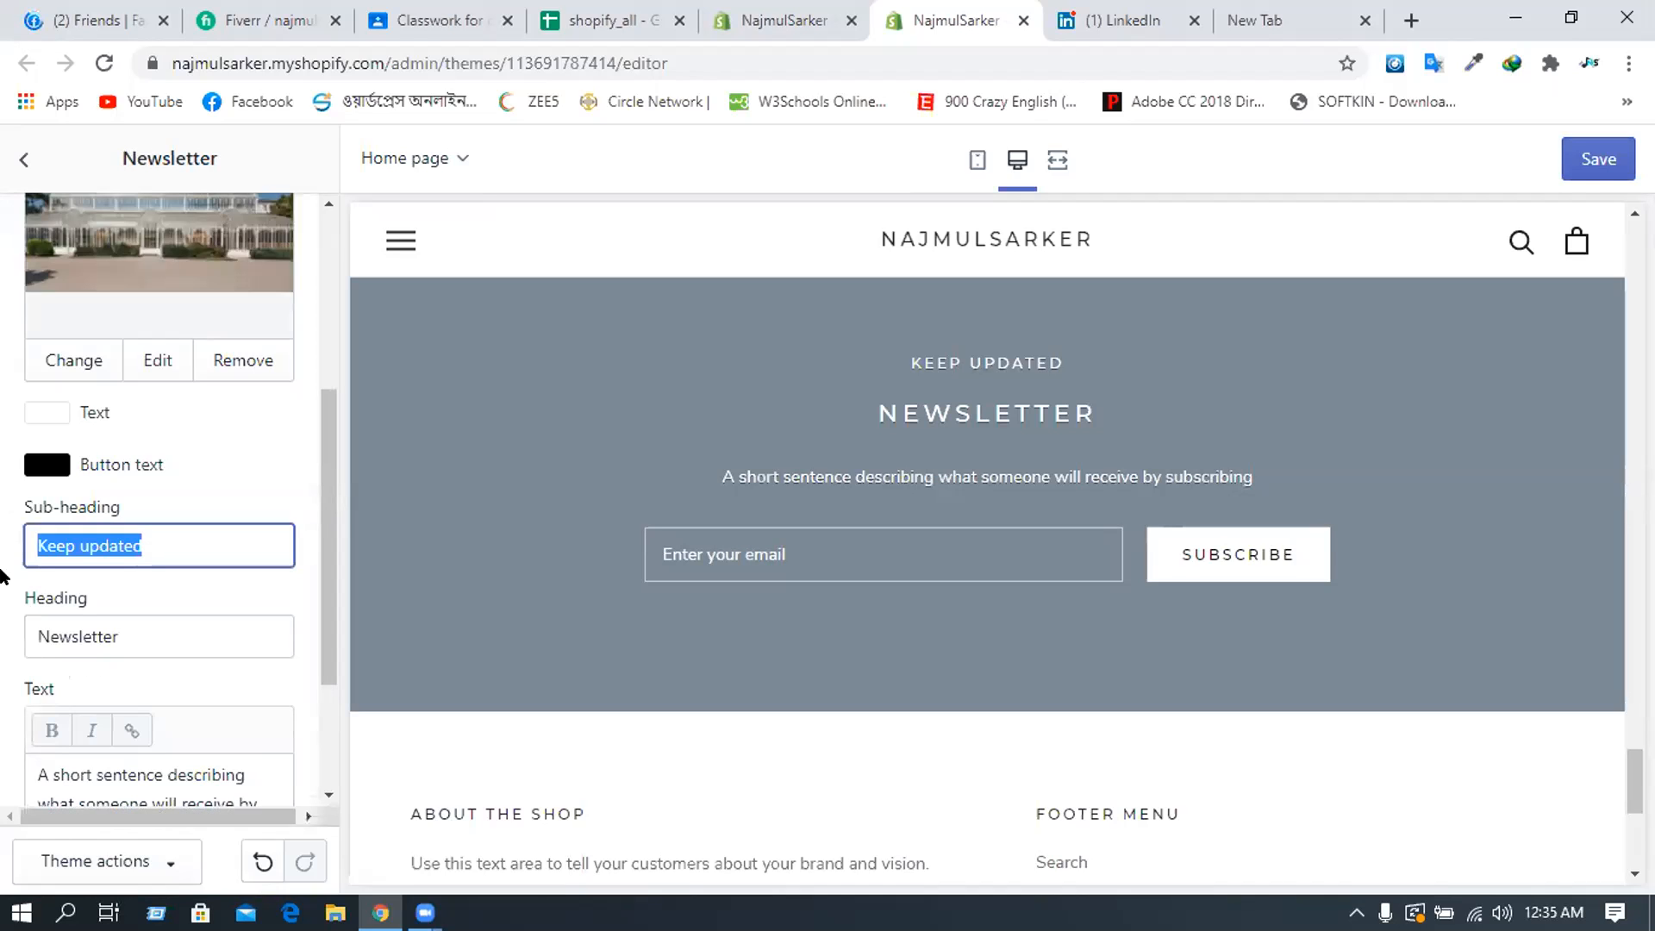
pyautogui.press('BackSpace')
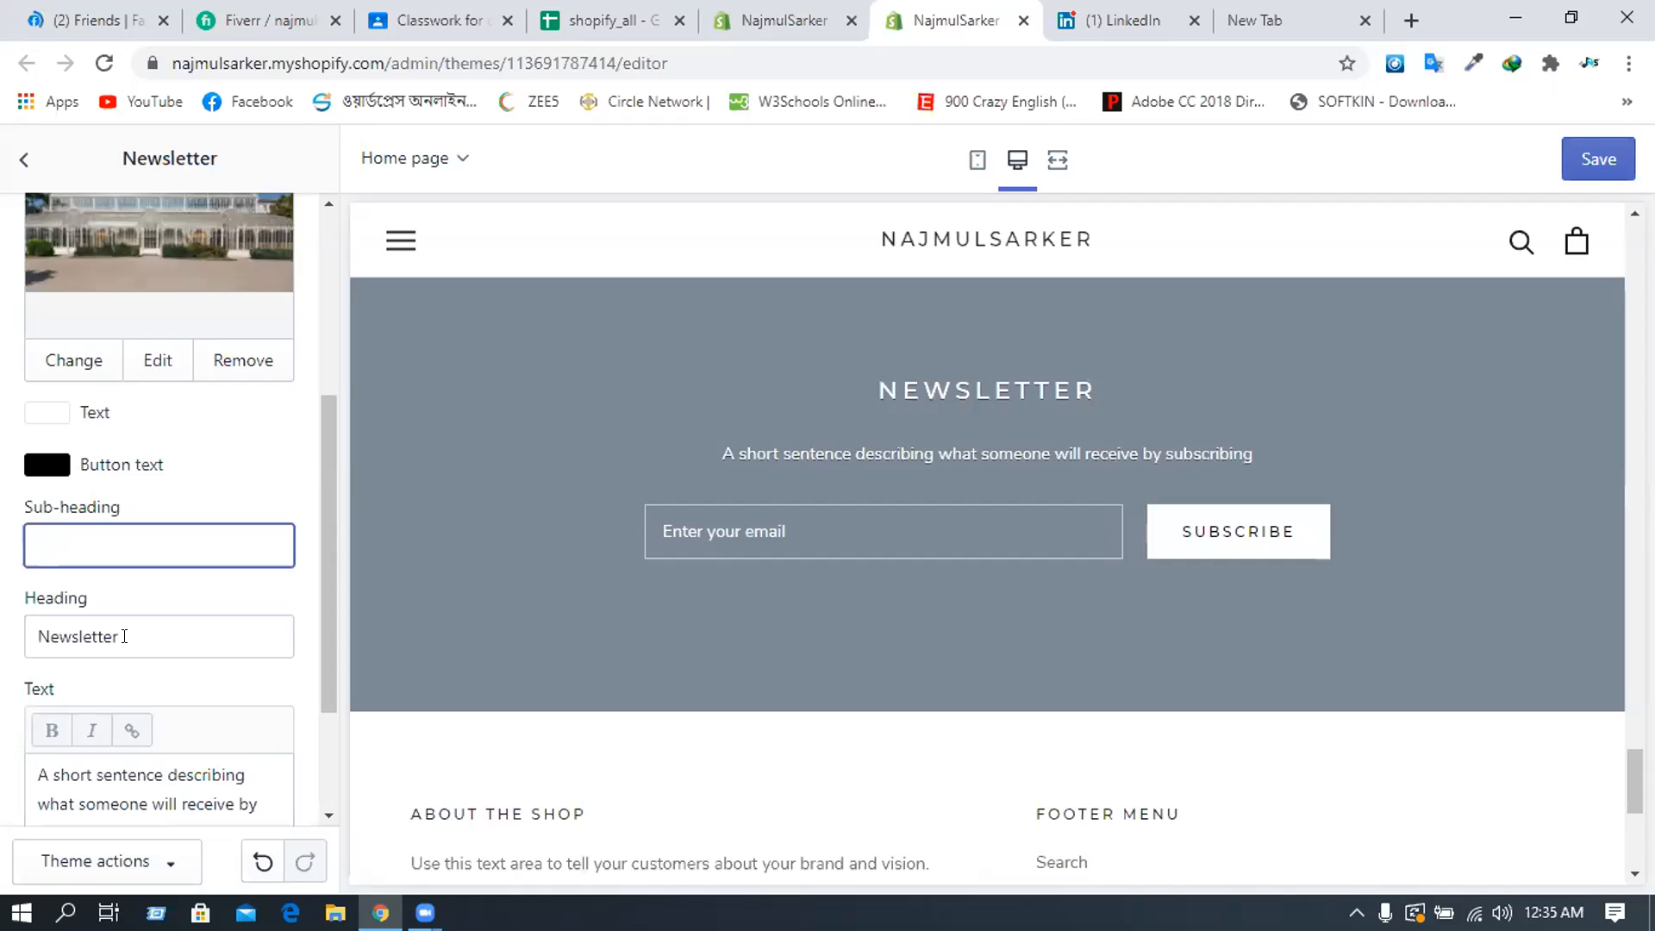
pyautogui.press('Tab')
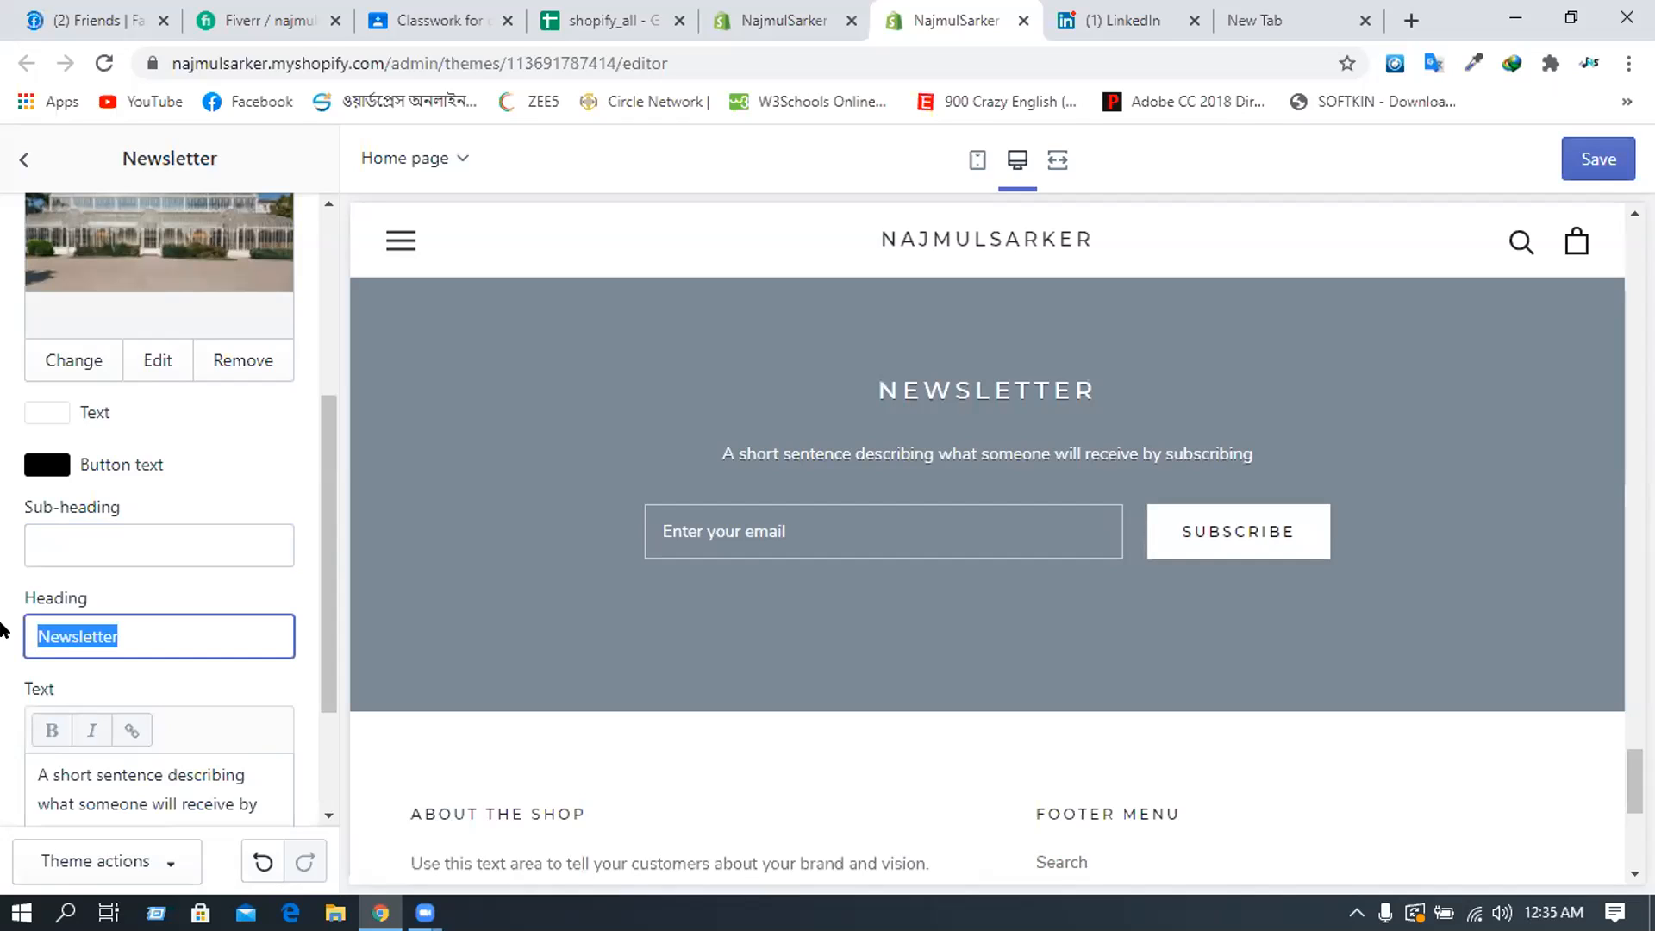
pyautogui.write('S;')
pyautogui.press('BackSpace')
pyautogui.write('ub')
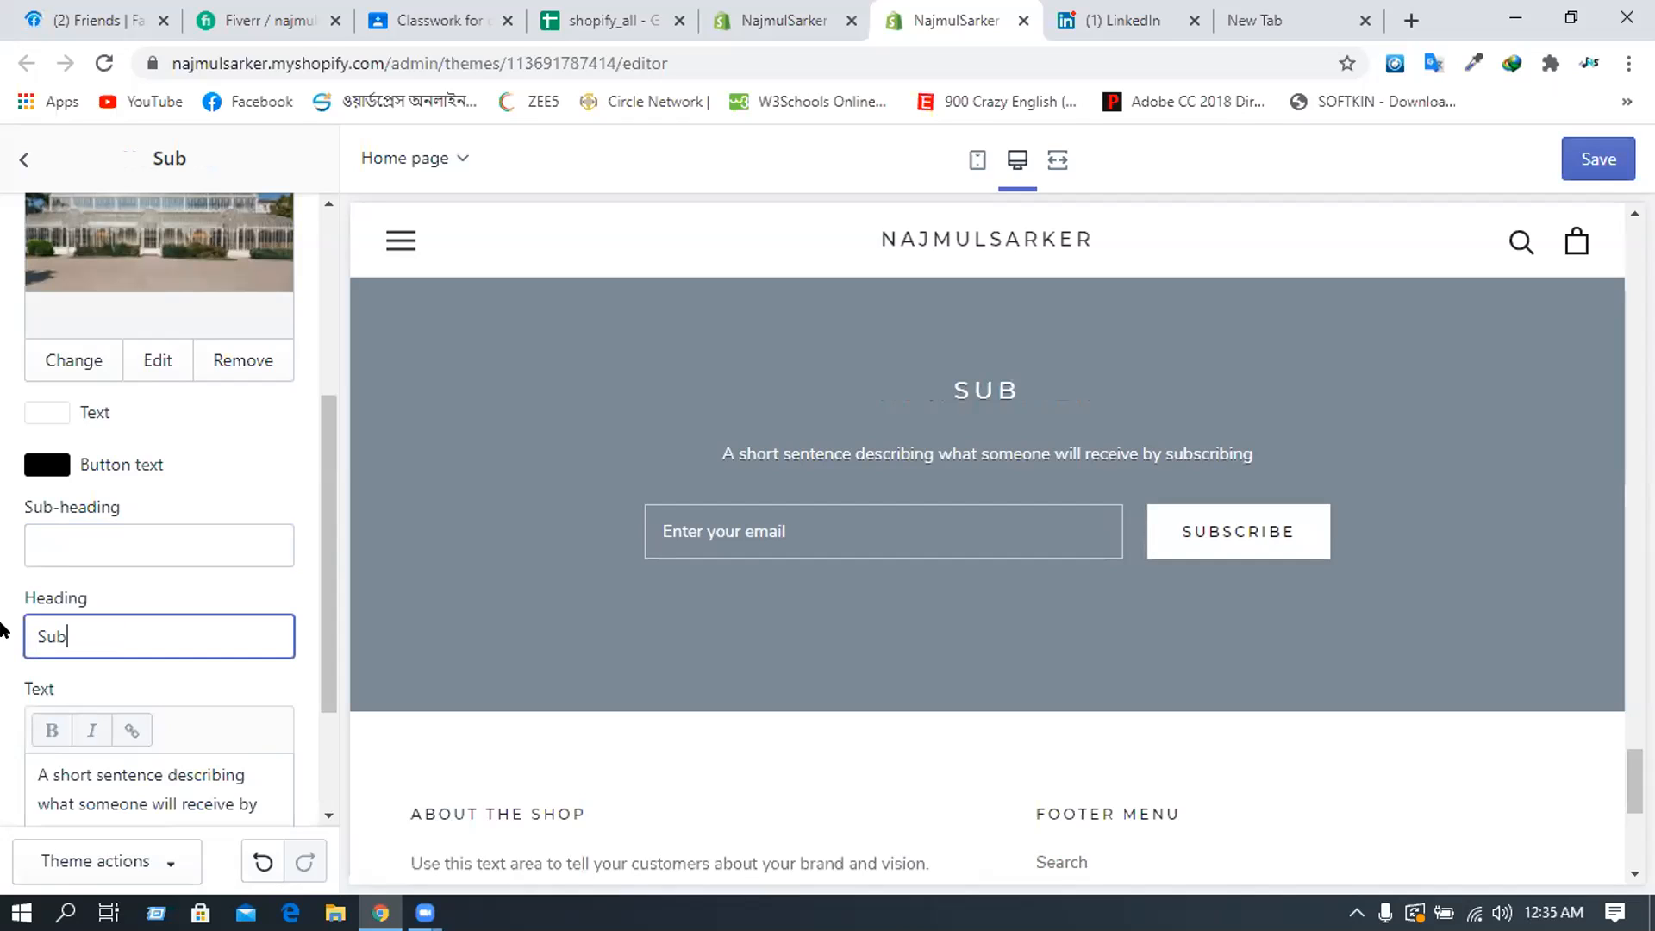
pyautogui.write('scribe Now')
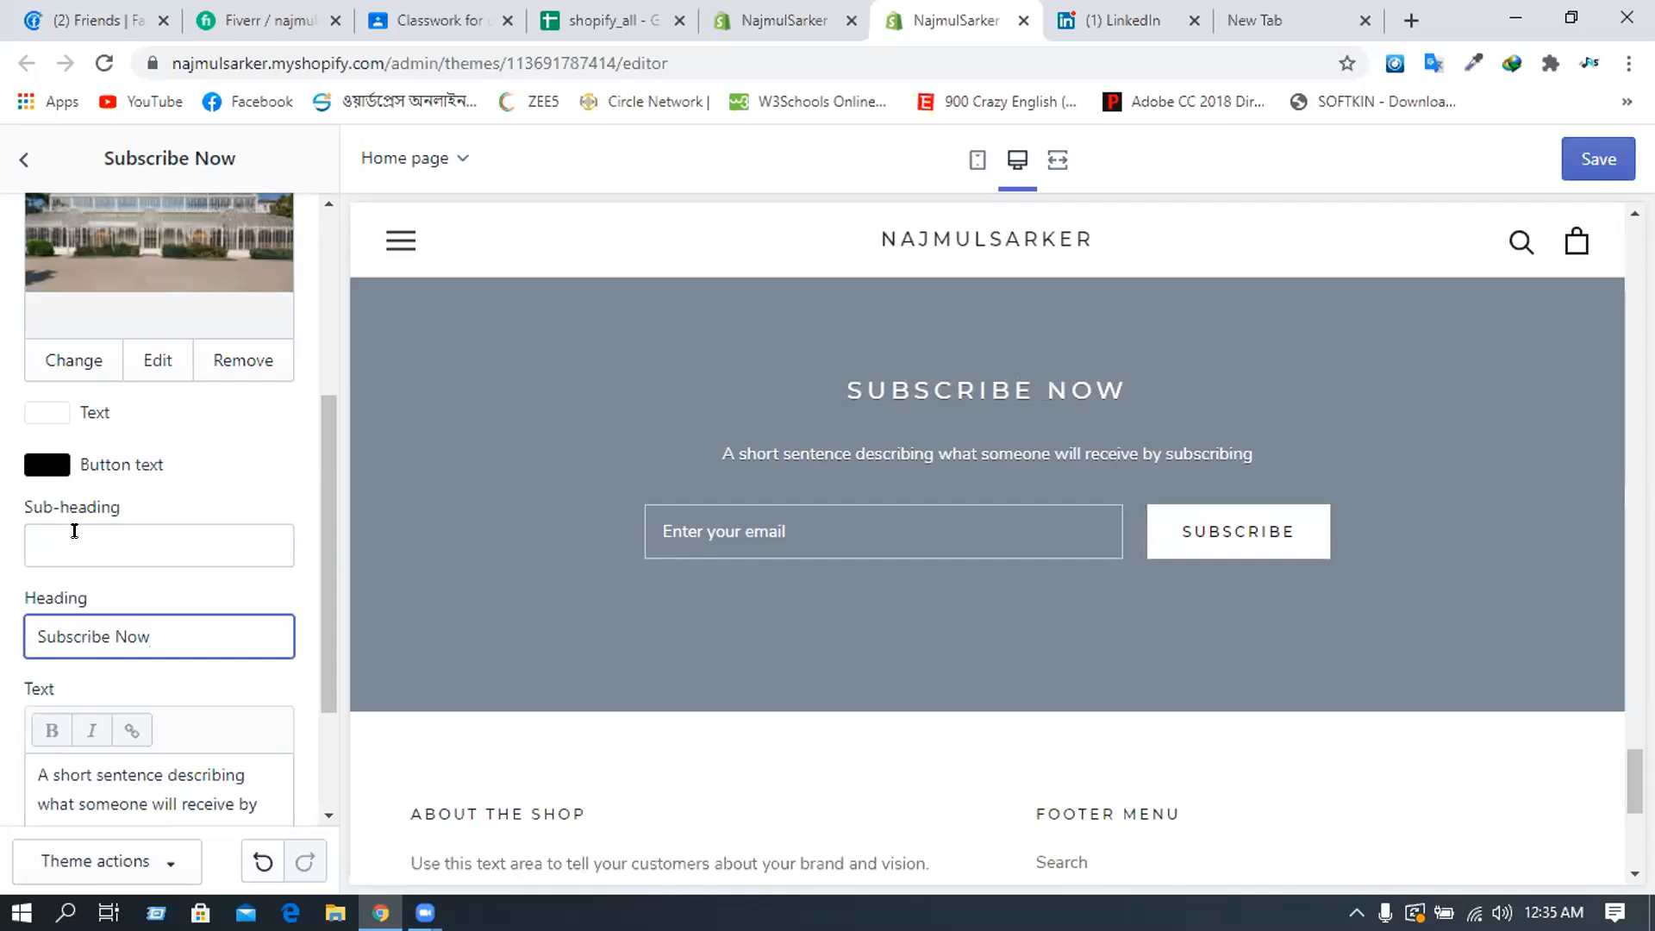
pyautogui.scroll(-1, 118, 694)
pyautogui.moveTo(6, 673); pyautogui.dragTo(8, 651)
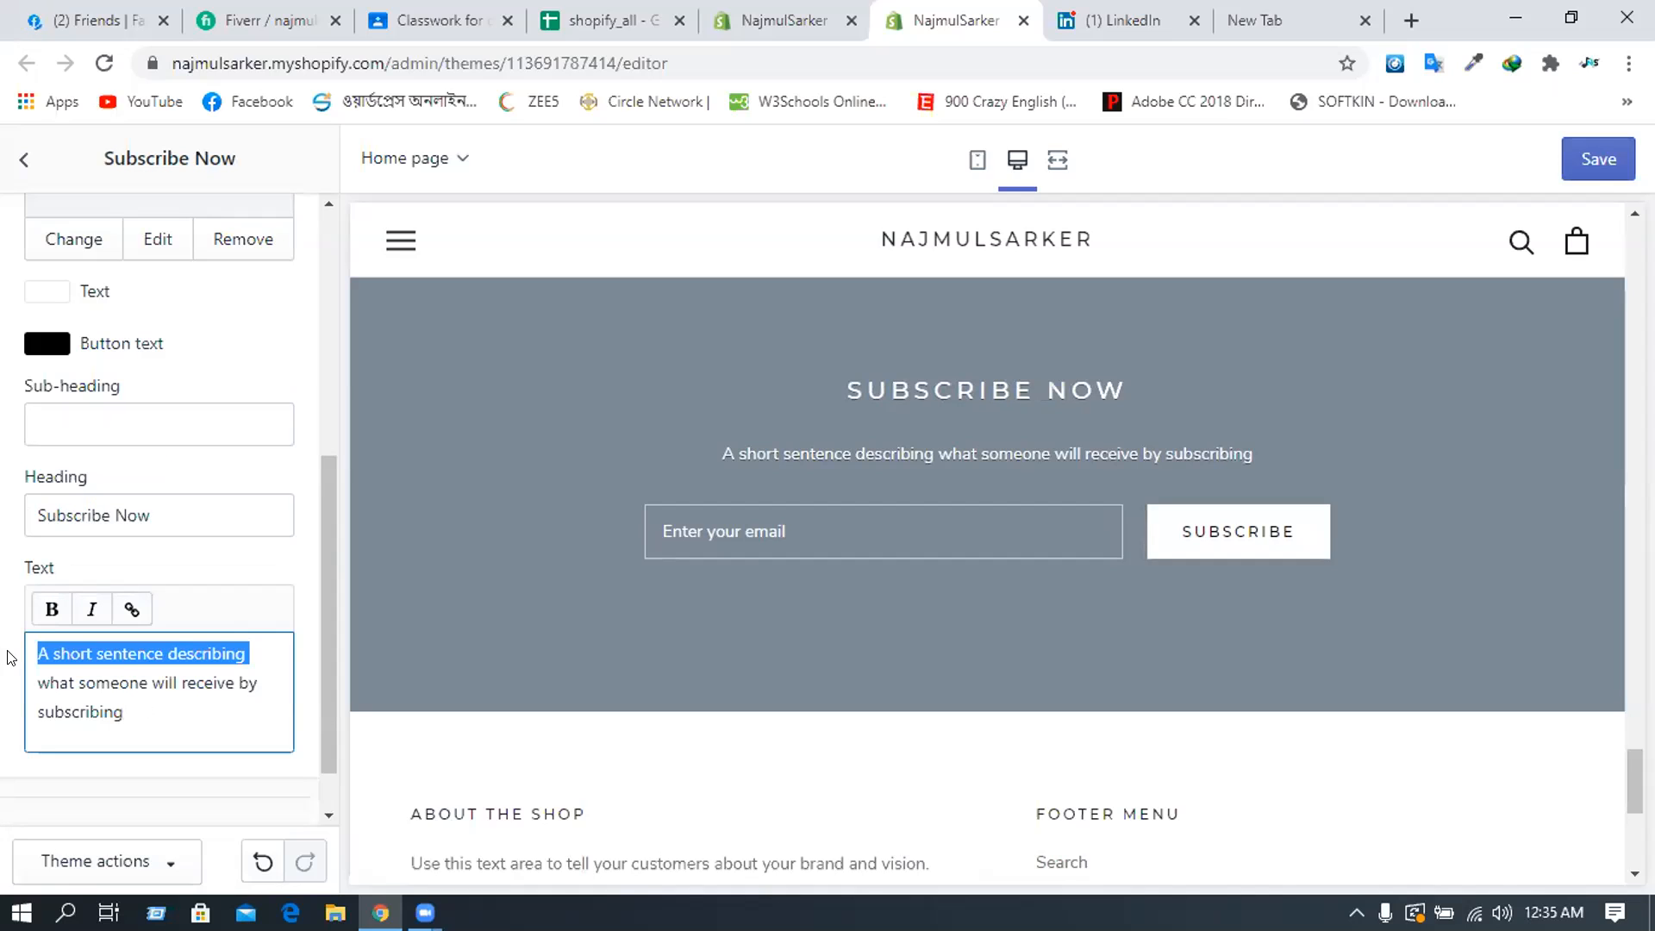
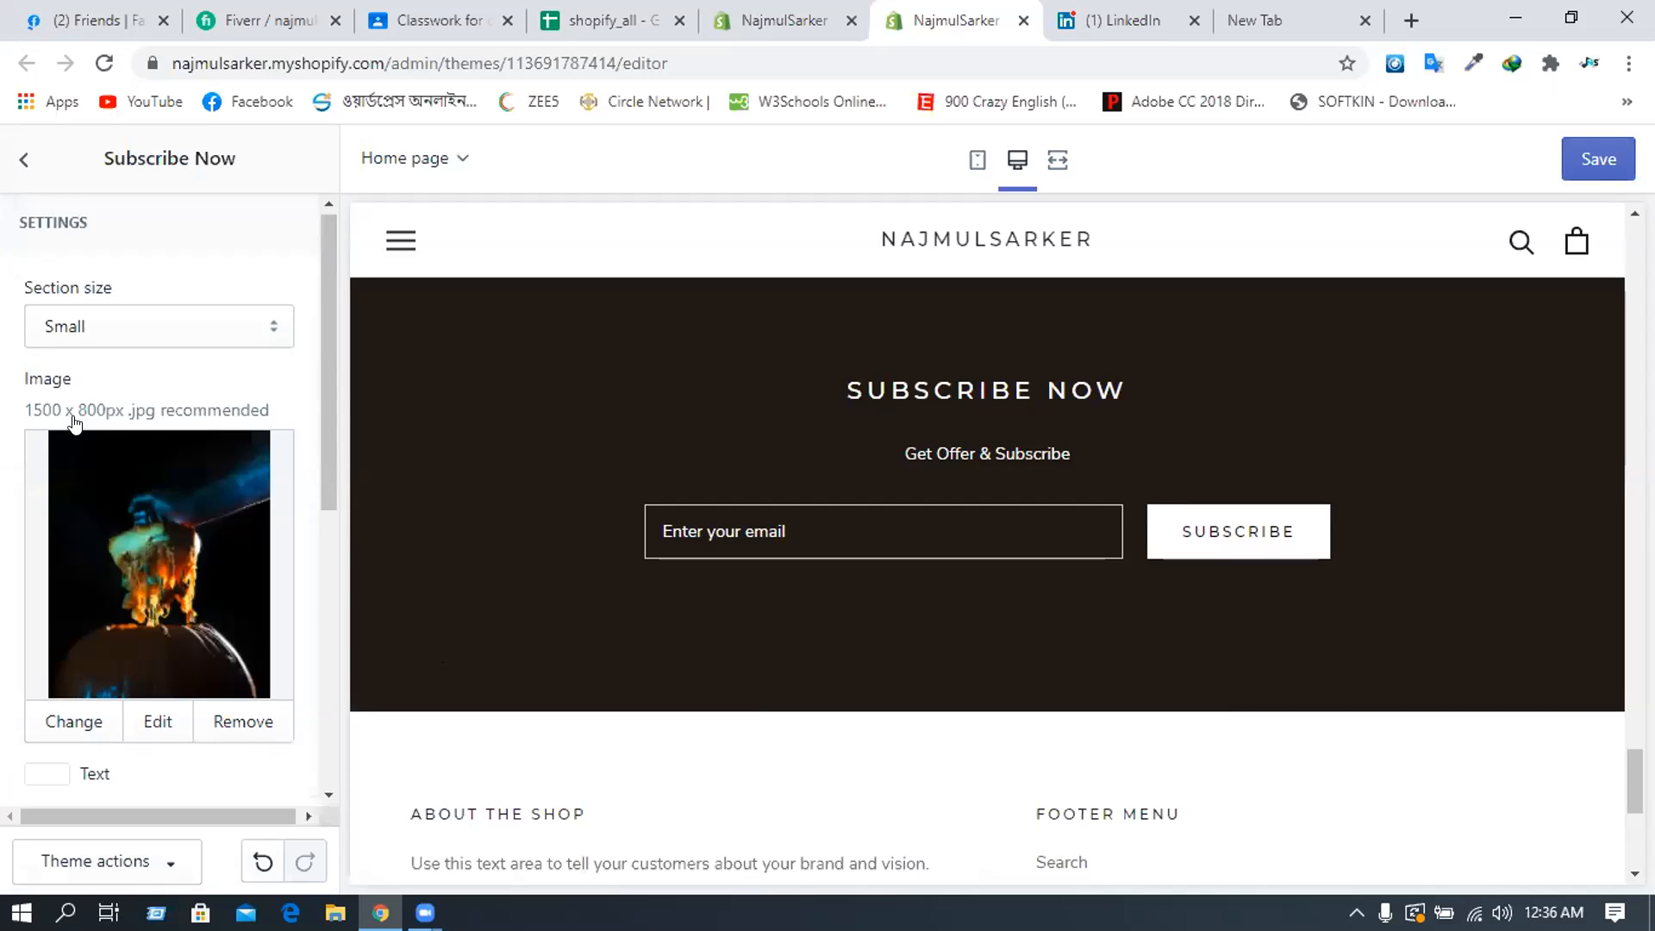
# - Review the Subscribe Now section's heading and body text, then return to the home page sections list
pyautogui.scroll(-6, 76, 422)
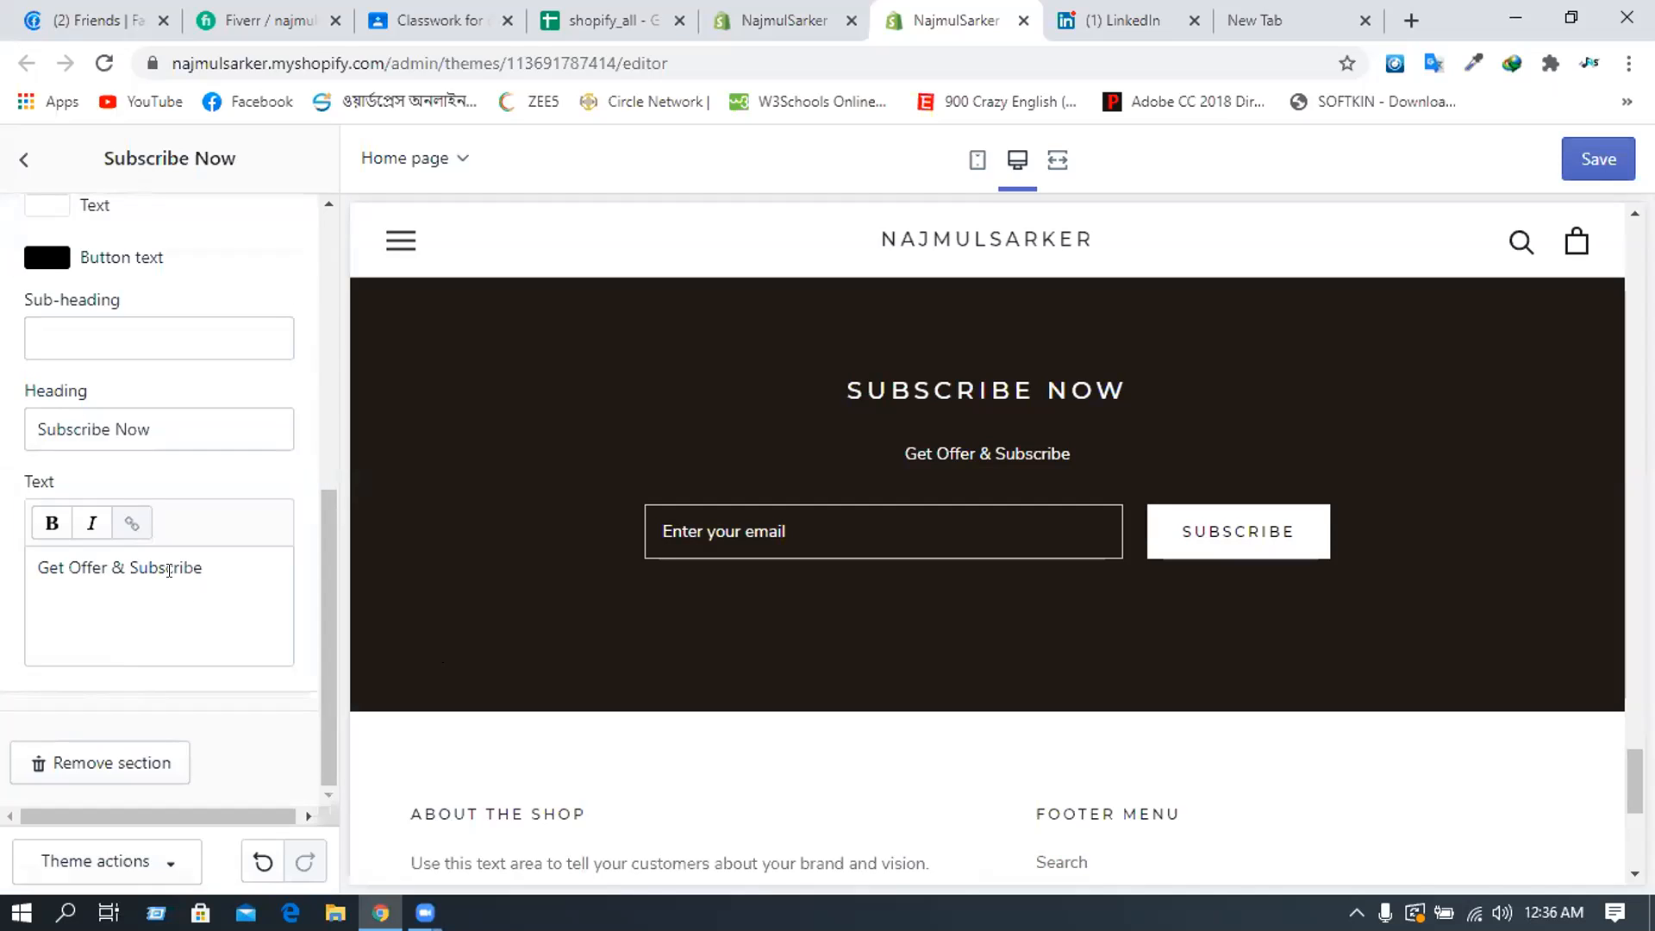
pyautogui.click(188, 595)
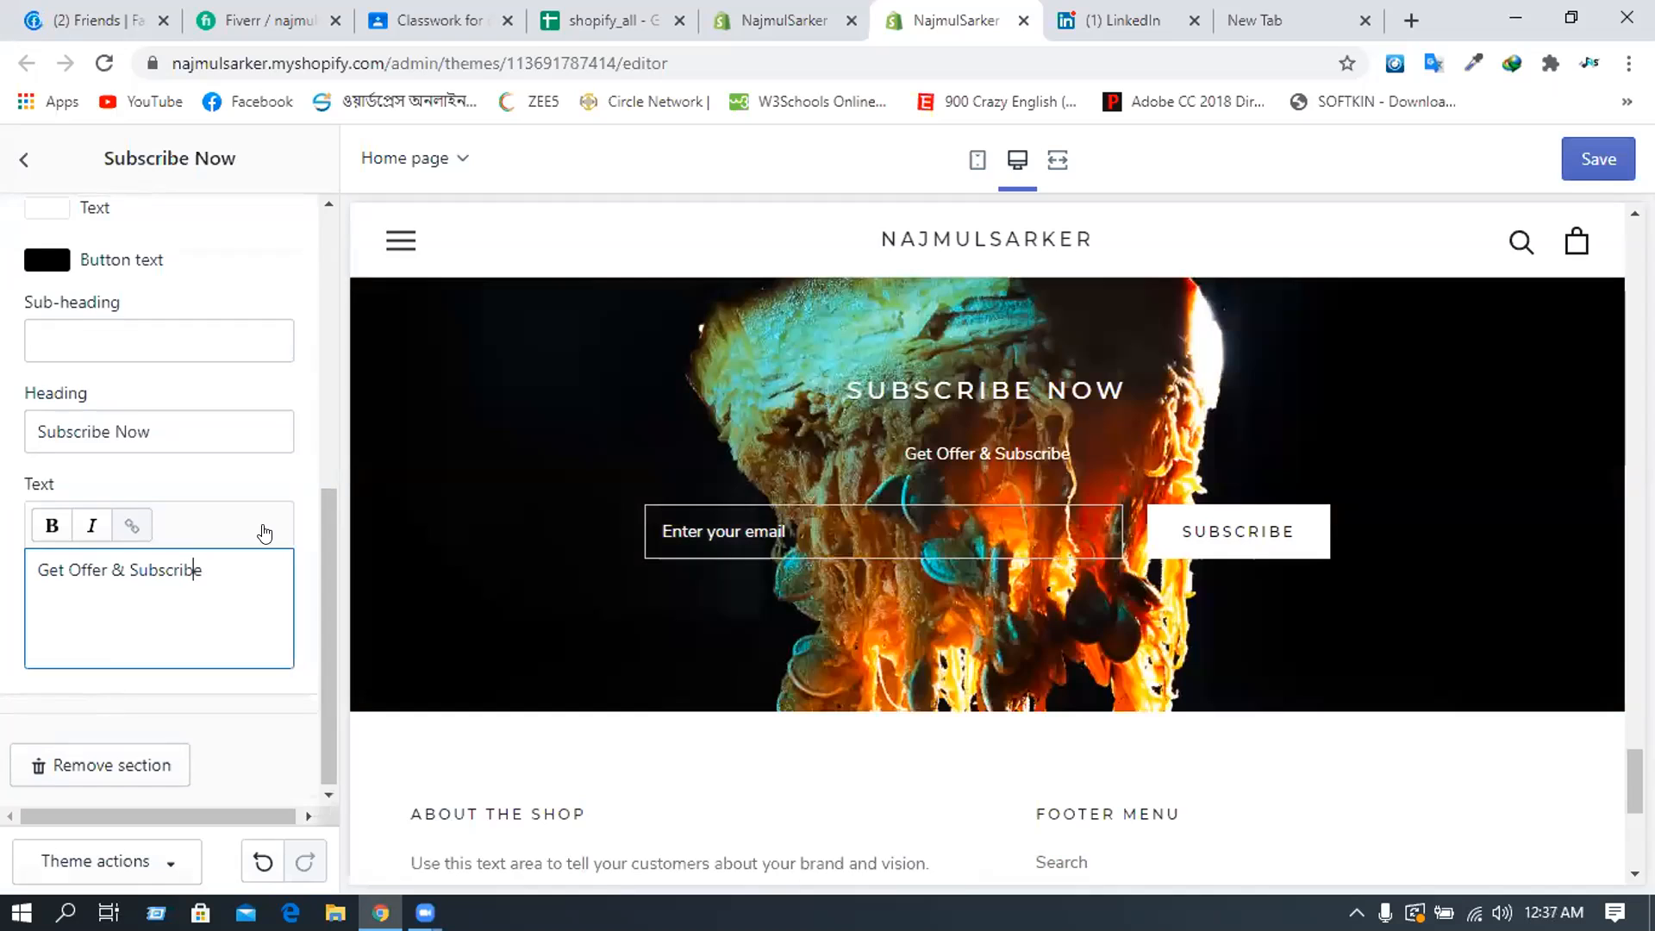
pyautogui.click(585, 552)
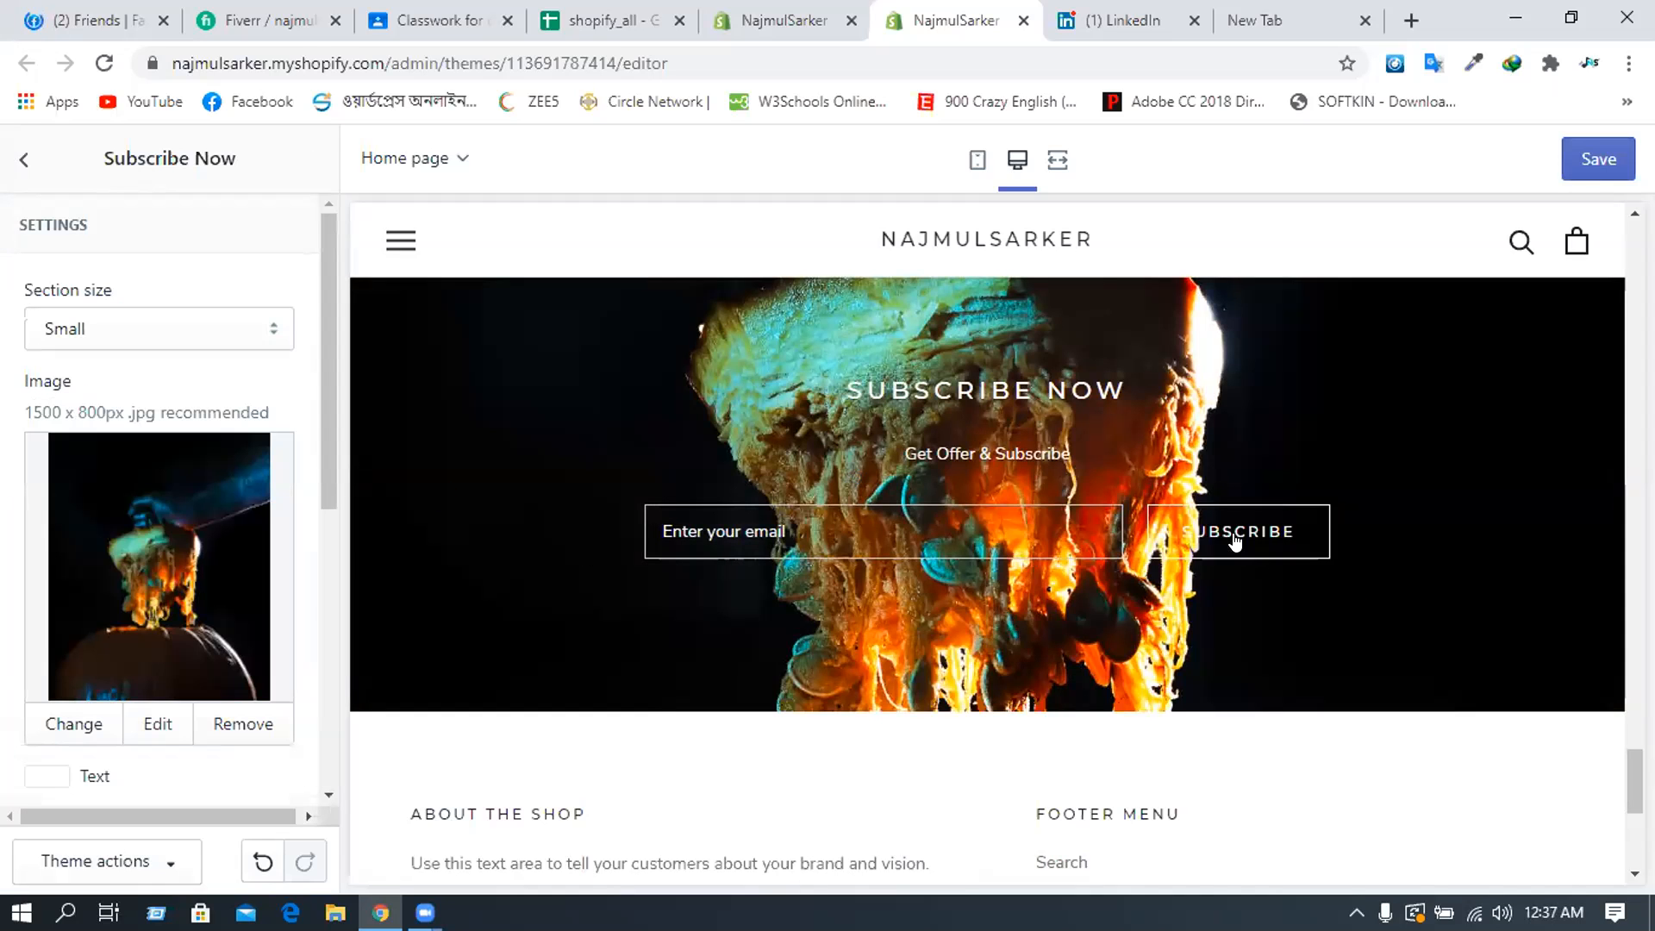
pyautogui.click(24, 161)
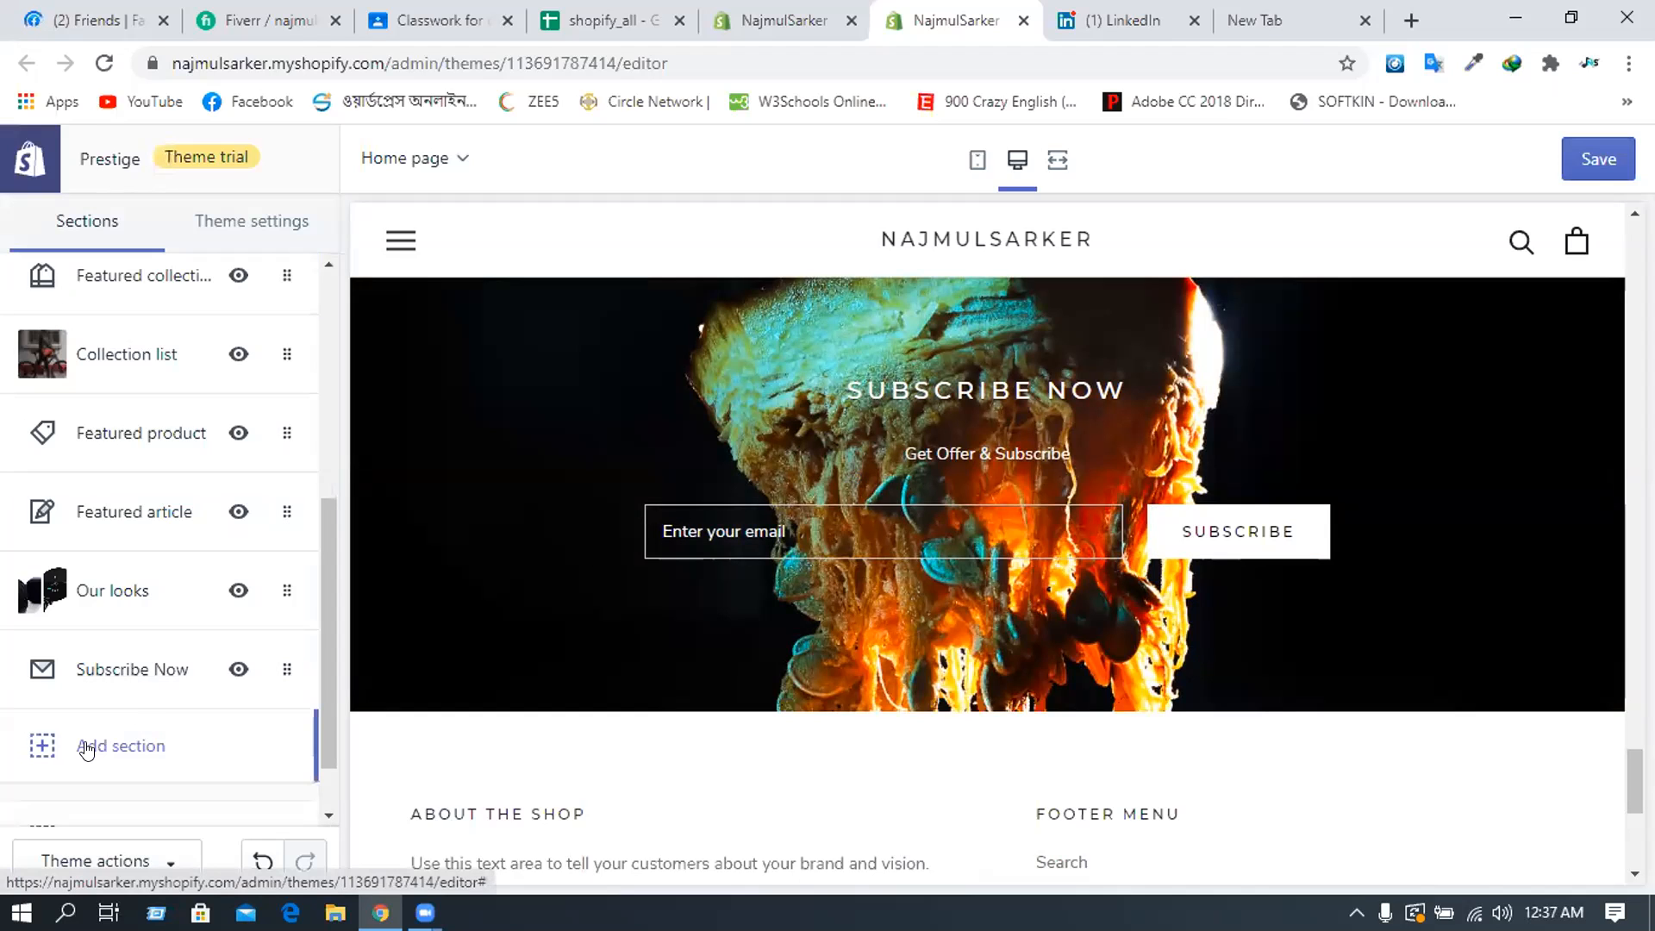
# - Hide the footer's currency selector and language selector
pyautogui.scroll(-1, 82, 741)
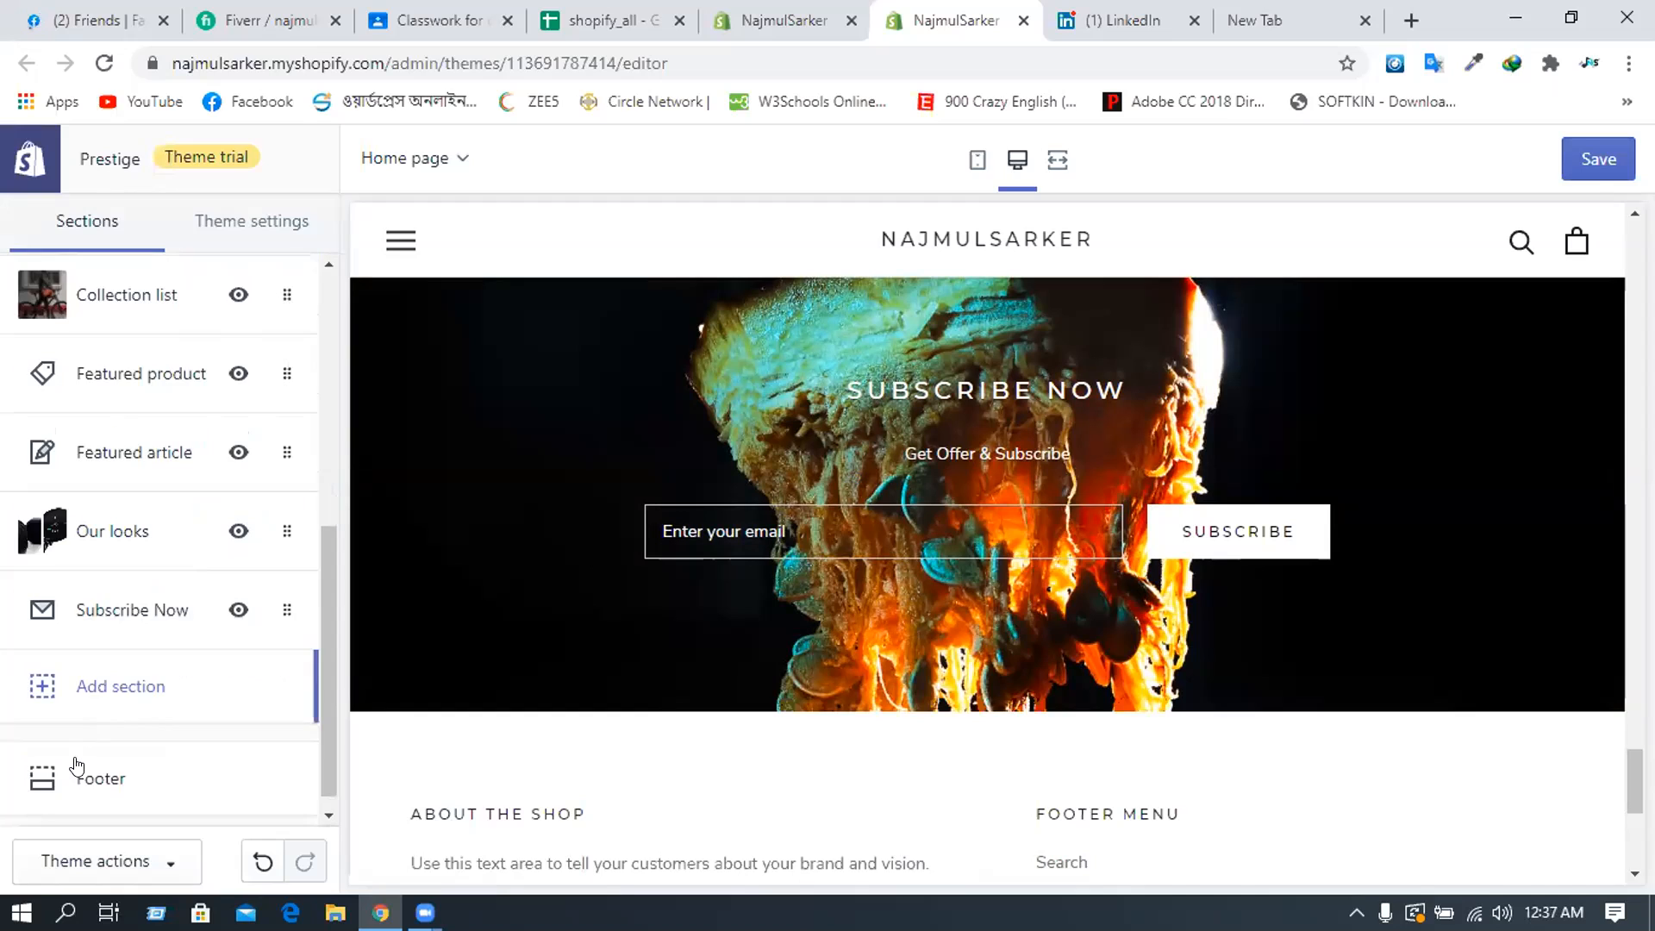
pyautogui.click(82, 765)
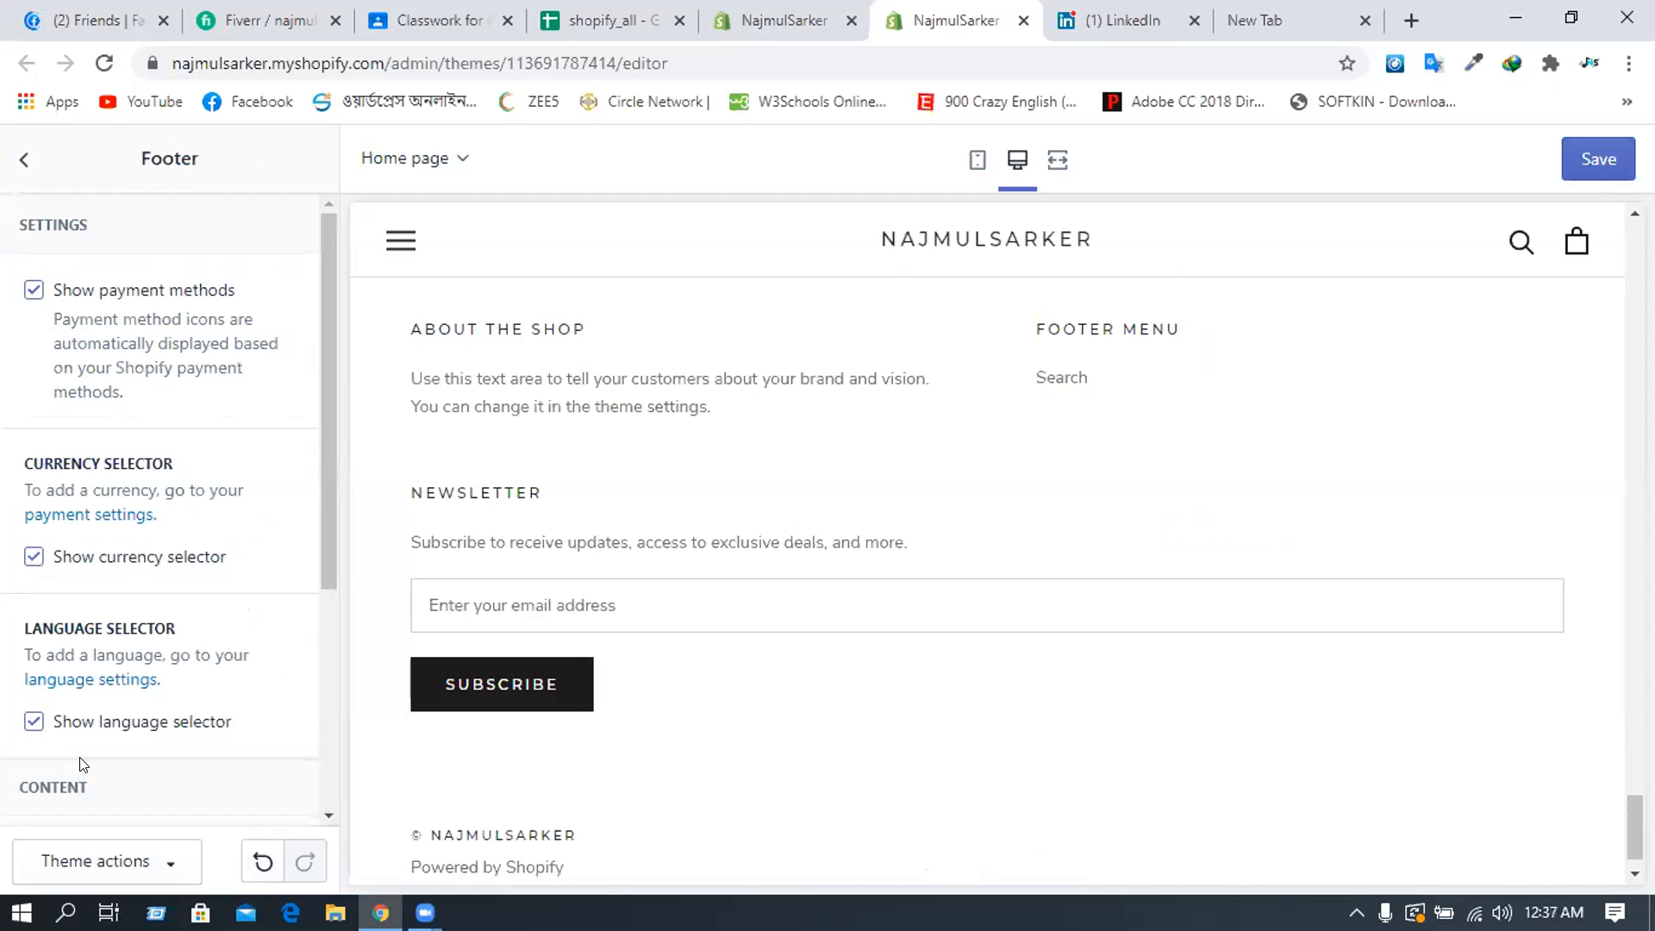
pyautogui.click(25, 564)
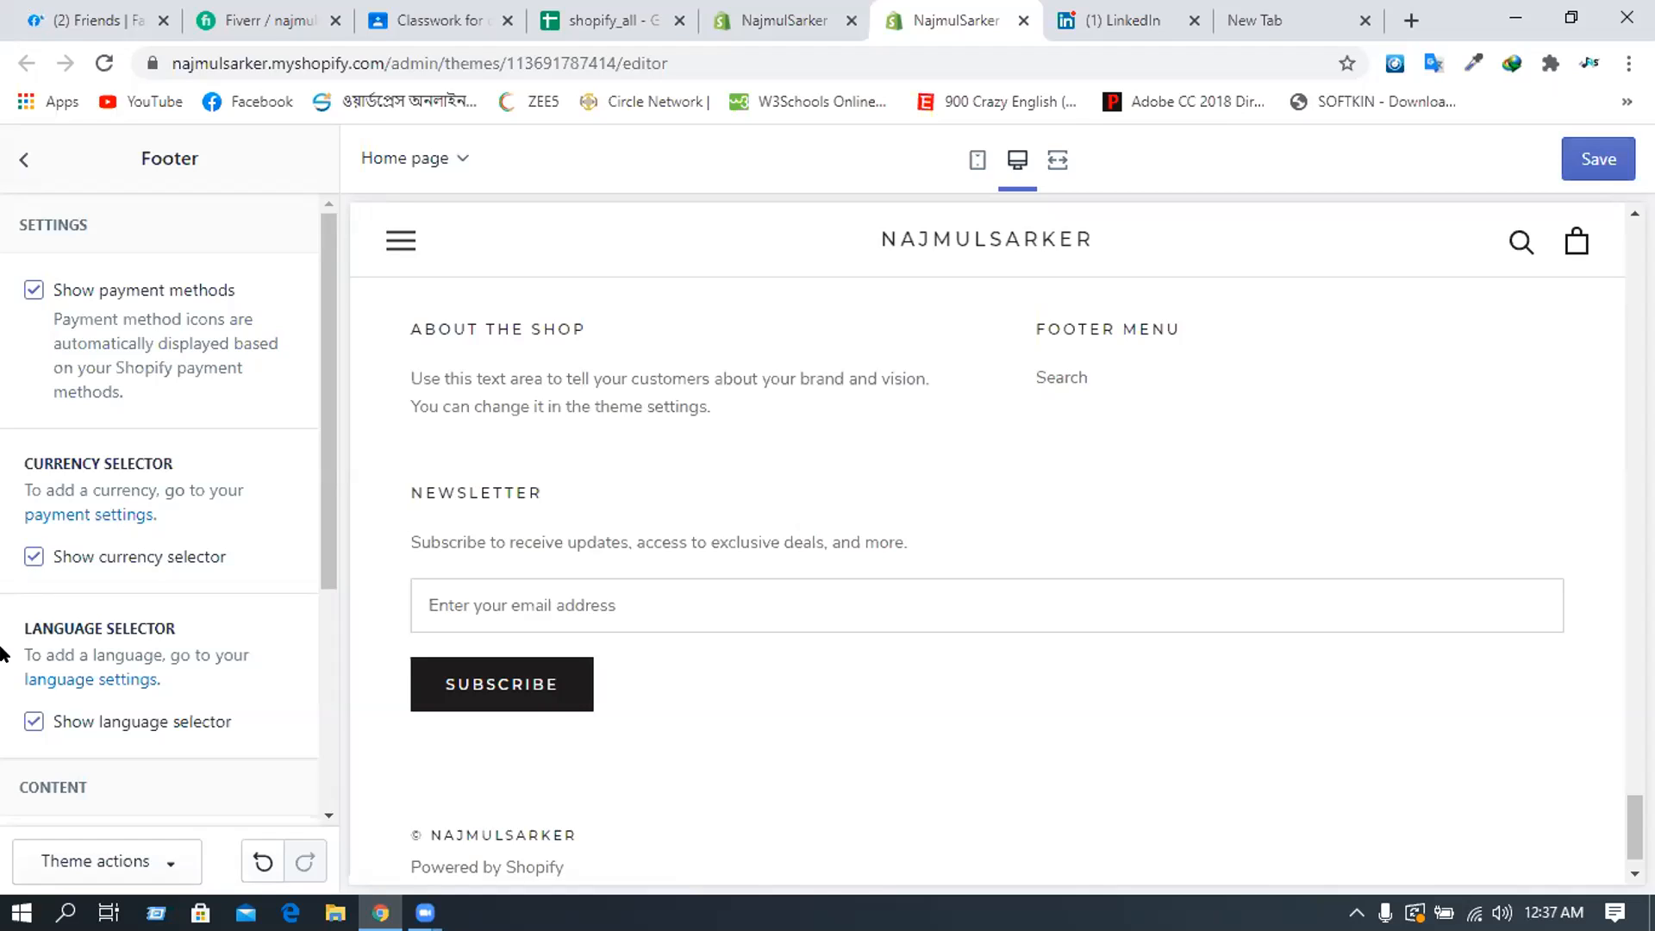
pyautogui.click(31, 727)
# - Rename the 'About the shop' footer block heading to 'About Us'
pyautogui.scroll(-2, 35, 648)
pyautogui.scroll(-3, 52, 603)
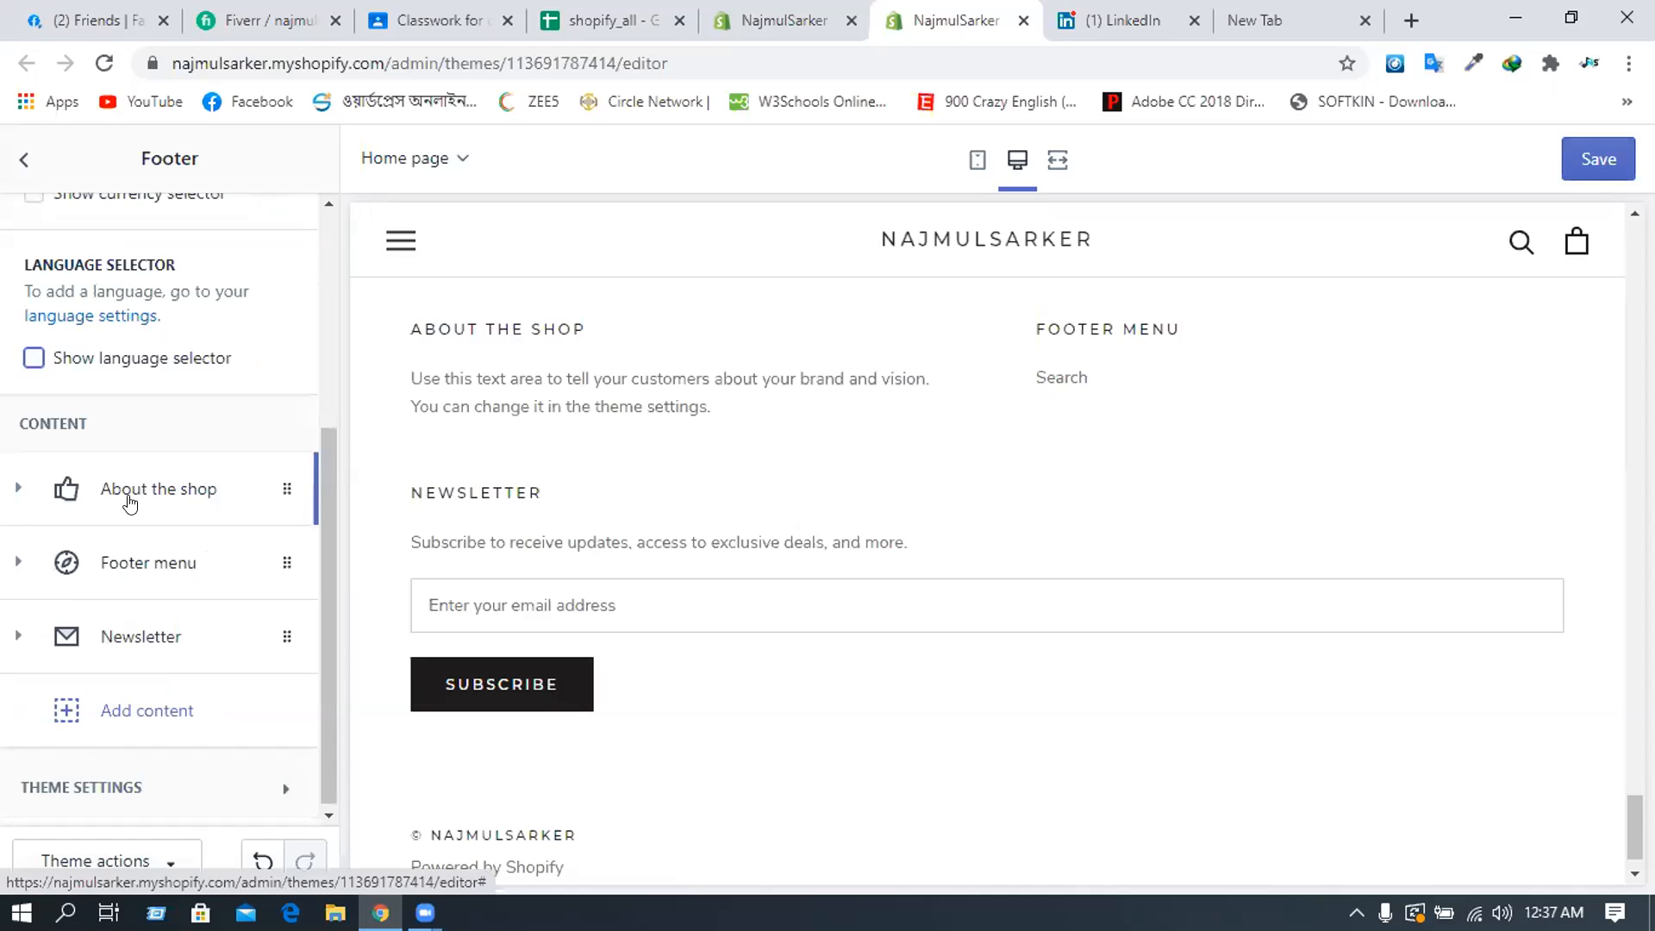
pyautogui.click(130, 504)
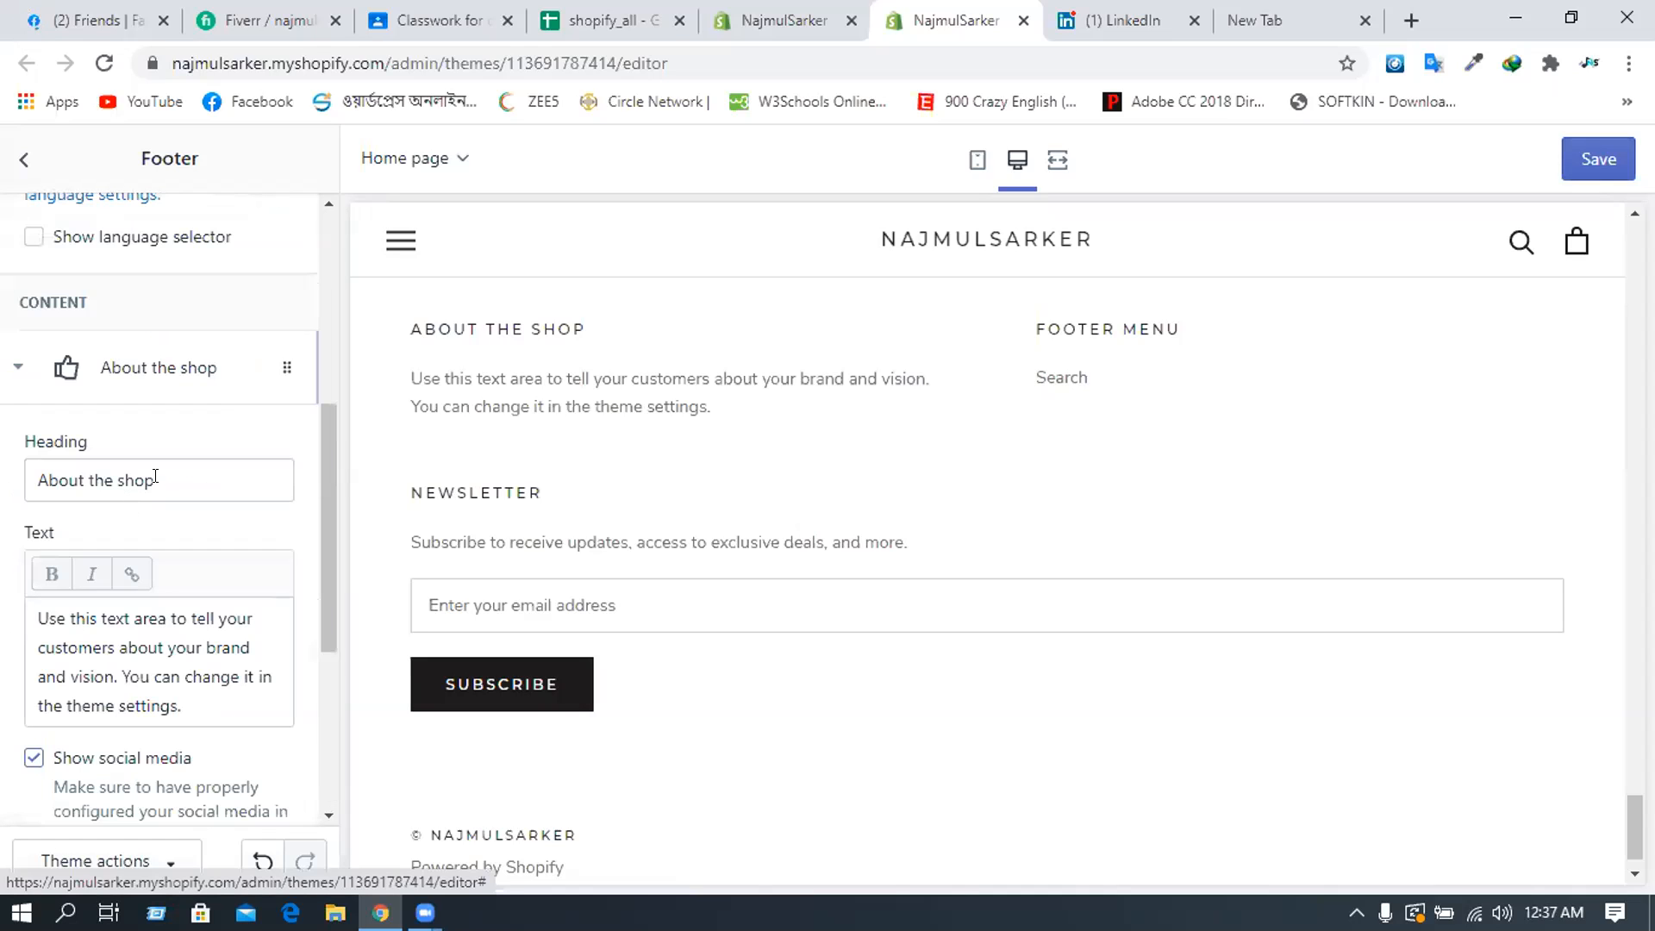
pyautogui.click(167, 476)
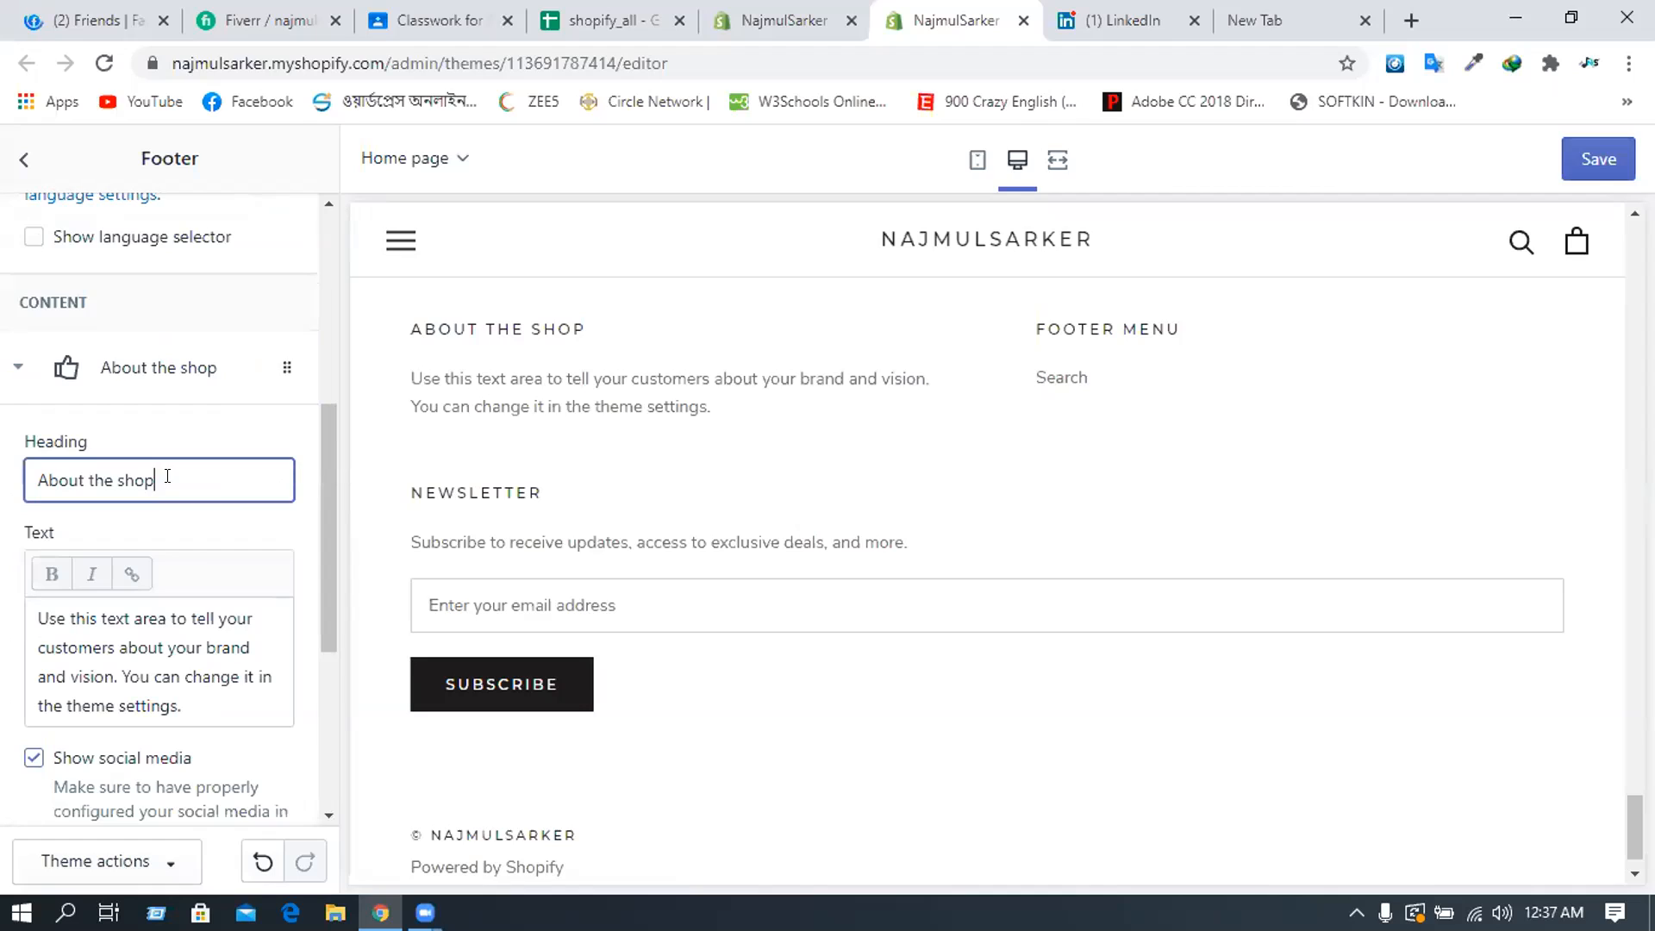
pyautogui.keyDown('shift'); pyautogui.click(107, 479); pyautogui.keyUp('shift')
pyautogui.click(151, 485)
pyautogui.keyDown('shift'); pyautogui.click(86, 457); pyautogui.keyUp('shift')
pyautogui.hotkey('shift', 'Right')
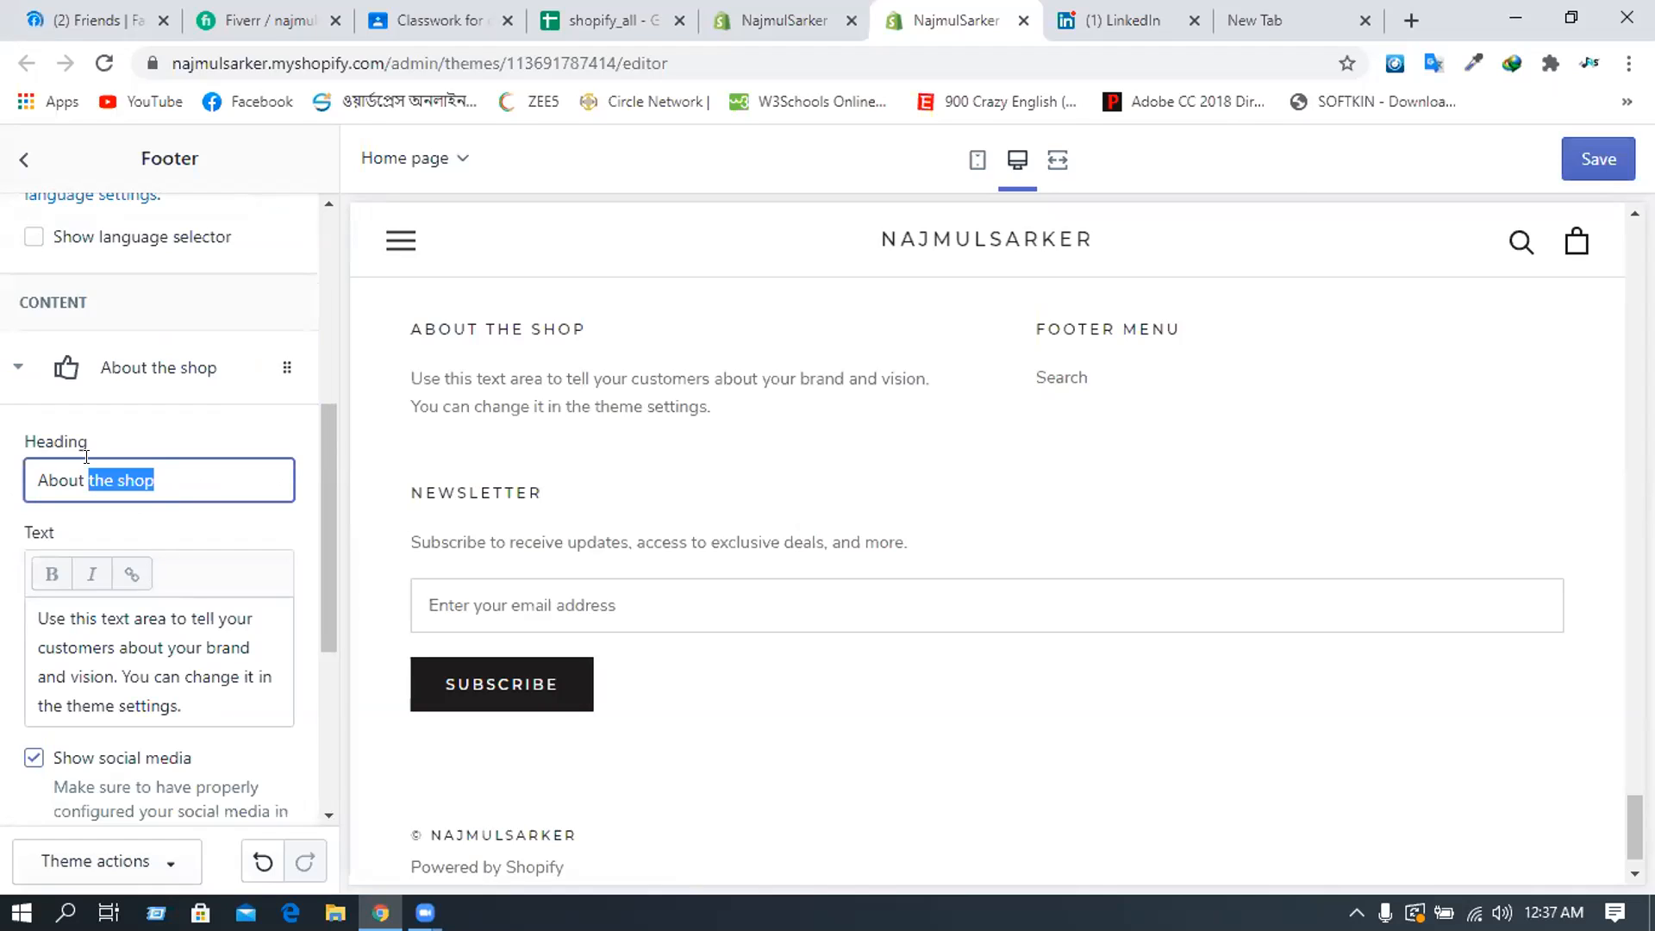
pyautogui.write('Us')
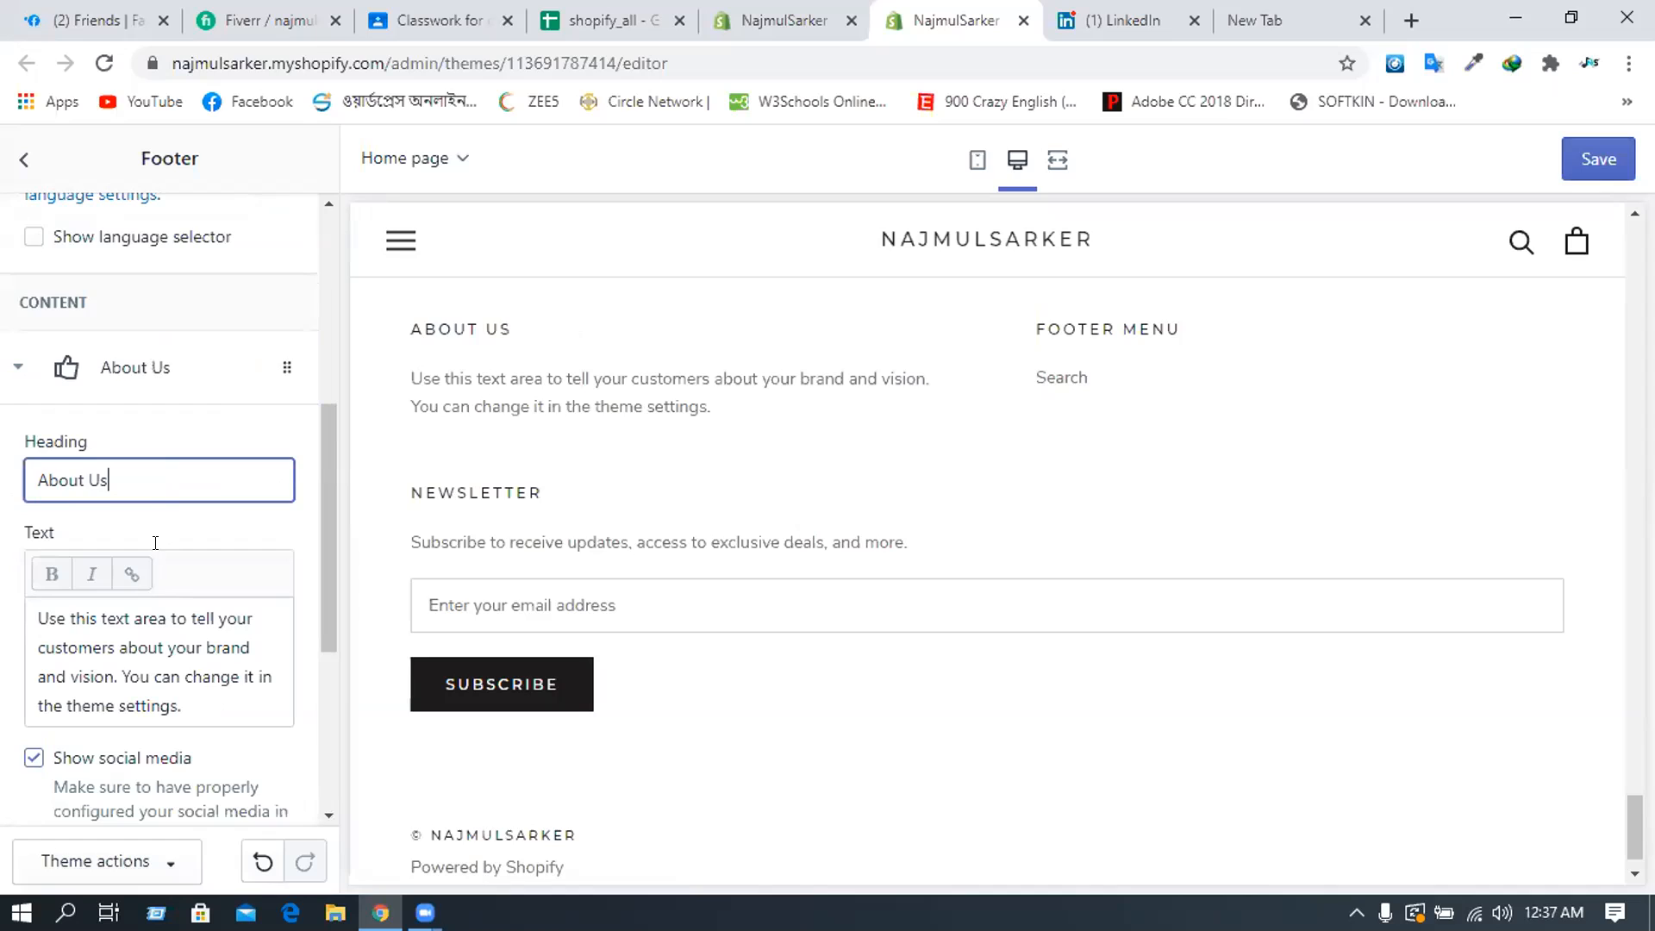
pyautogui.scroll(-1, 164, 548)
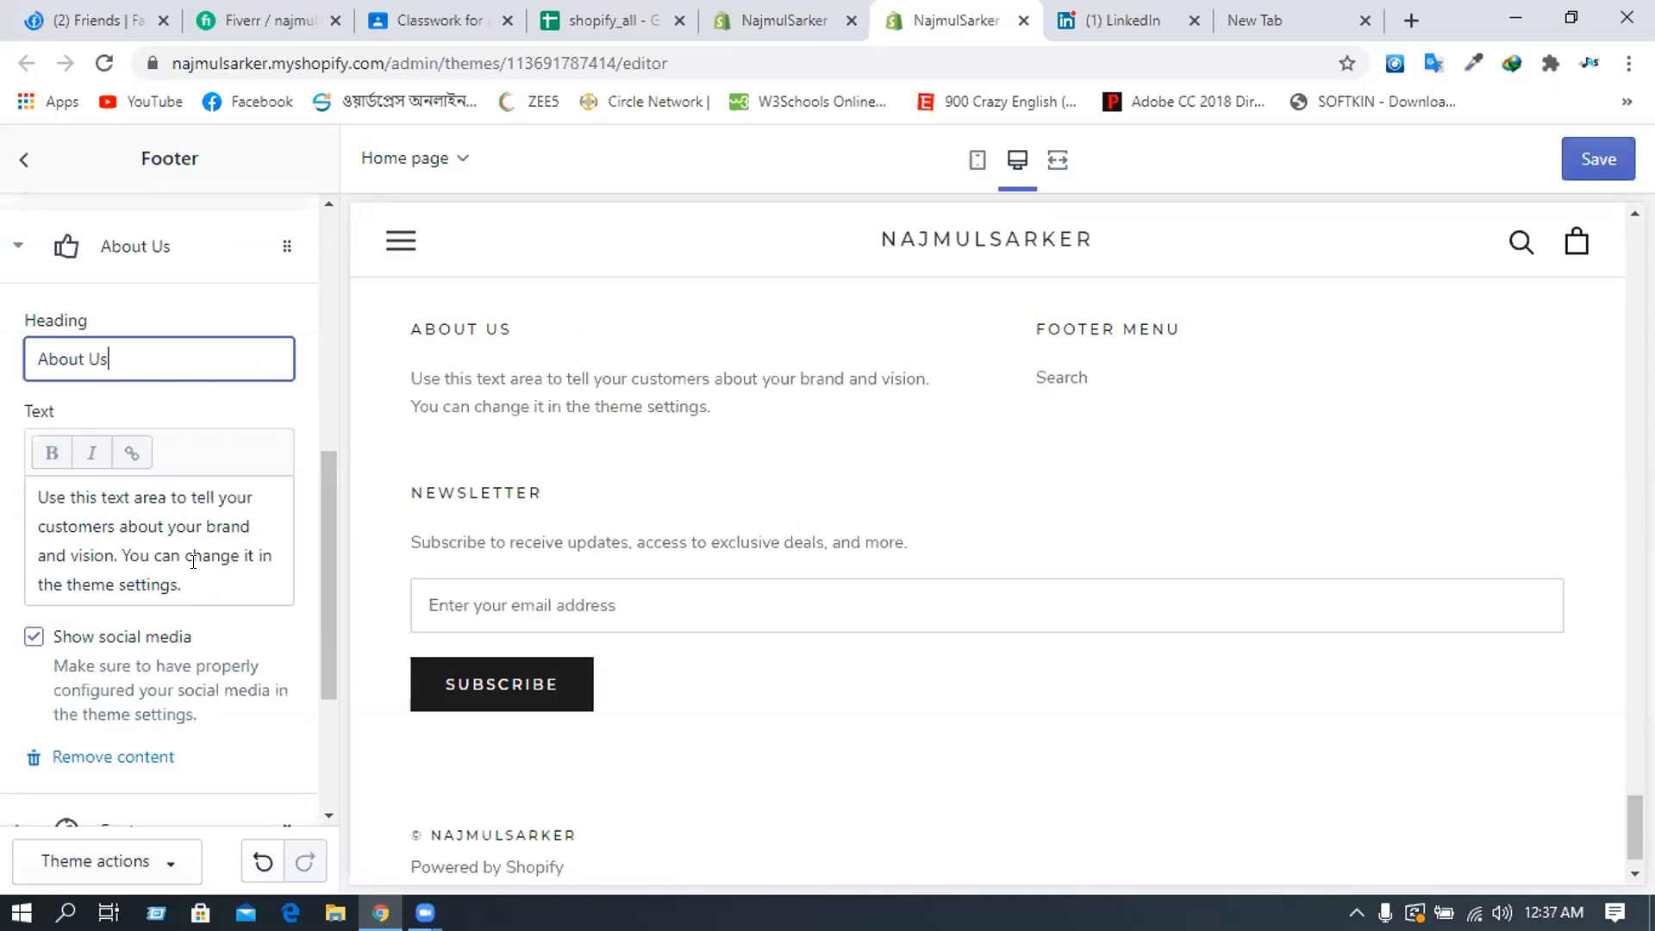
# - Replace the About Us text with 'We're One Of the best Online Product Provider'
pyautogui.moveTo(37, 497); pyautogui.dragTo(253, 526)
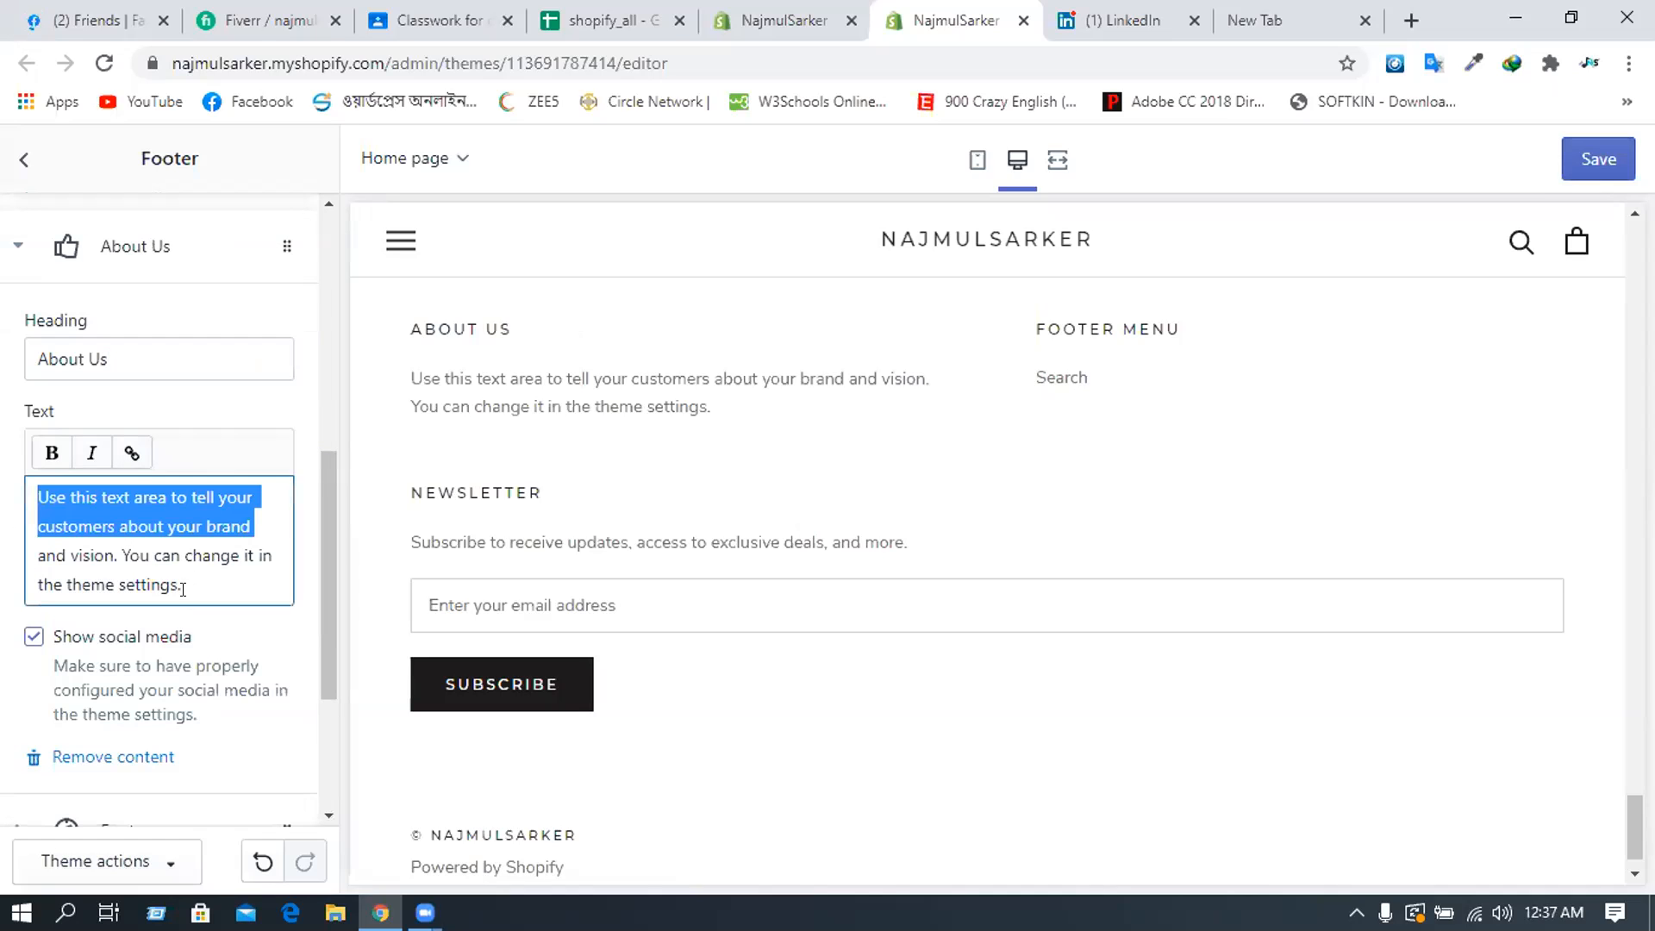
pyautogui.tripleClick(48, 487)
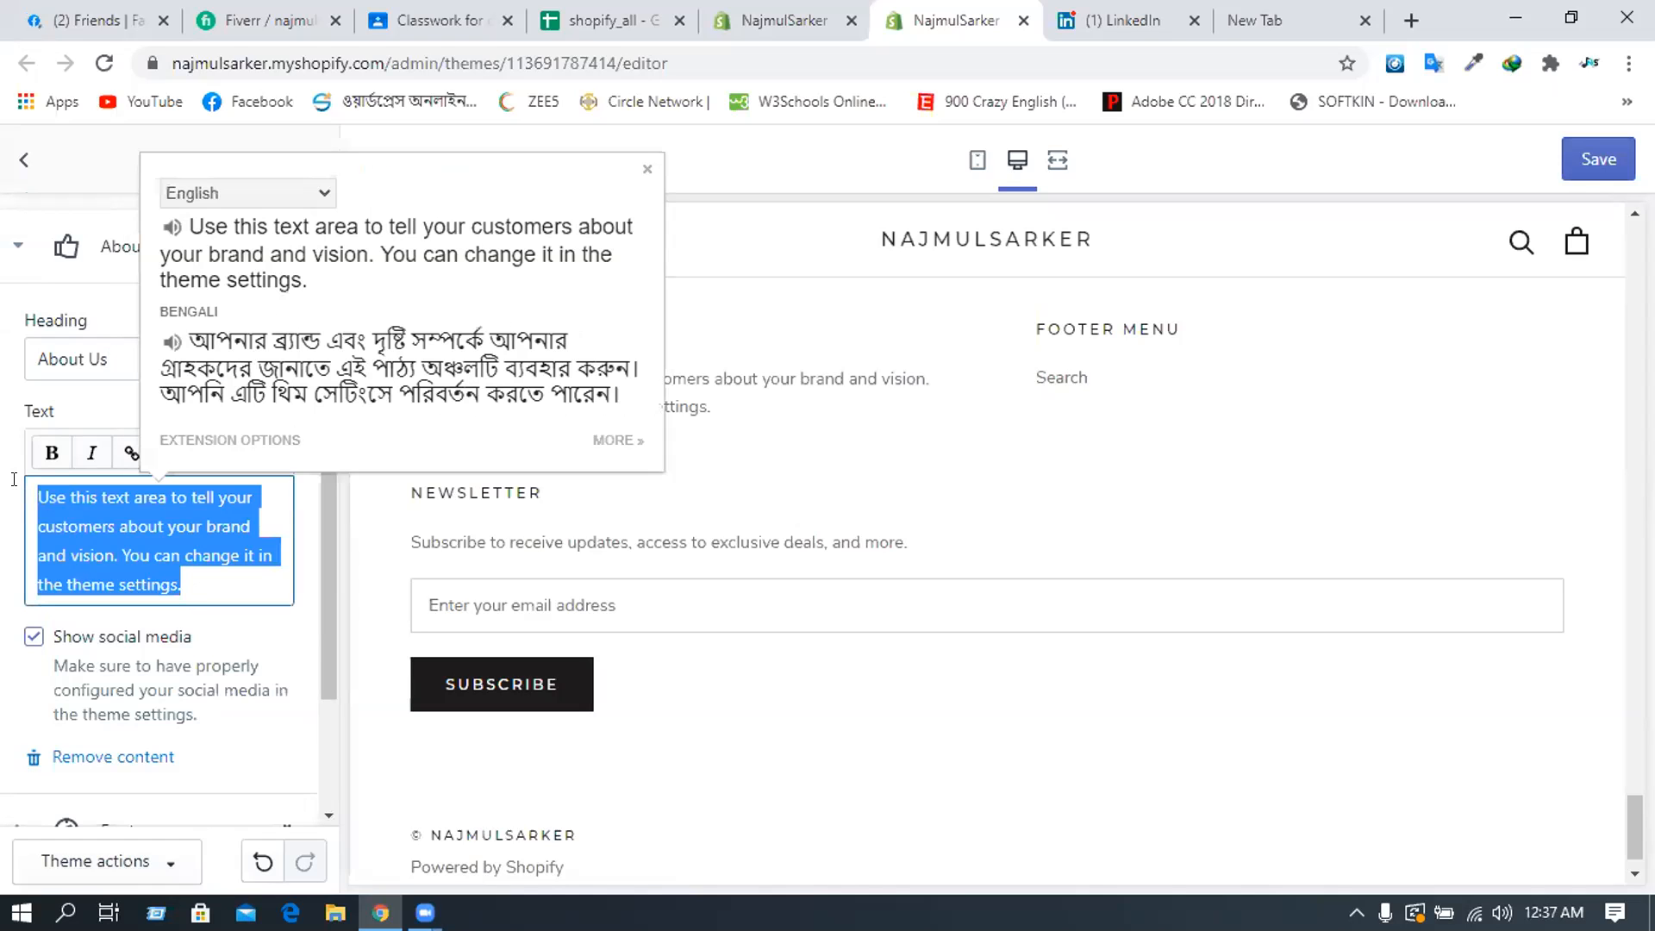
pyautogui.write('We')
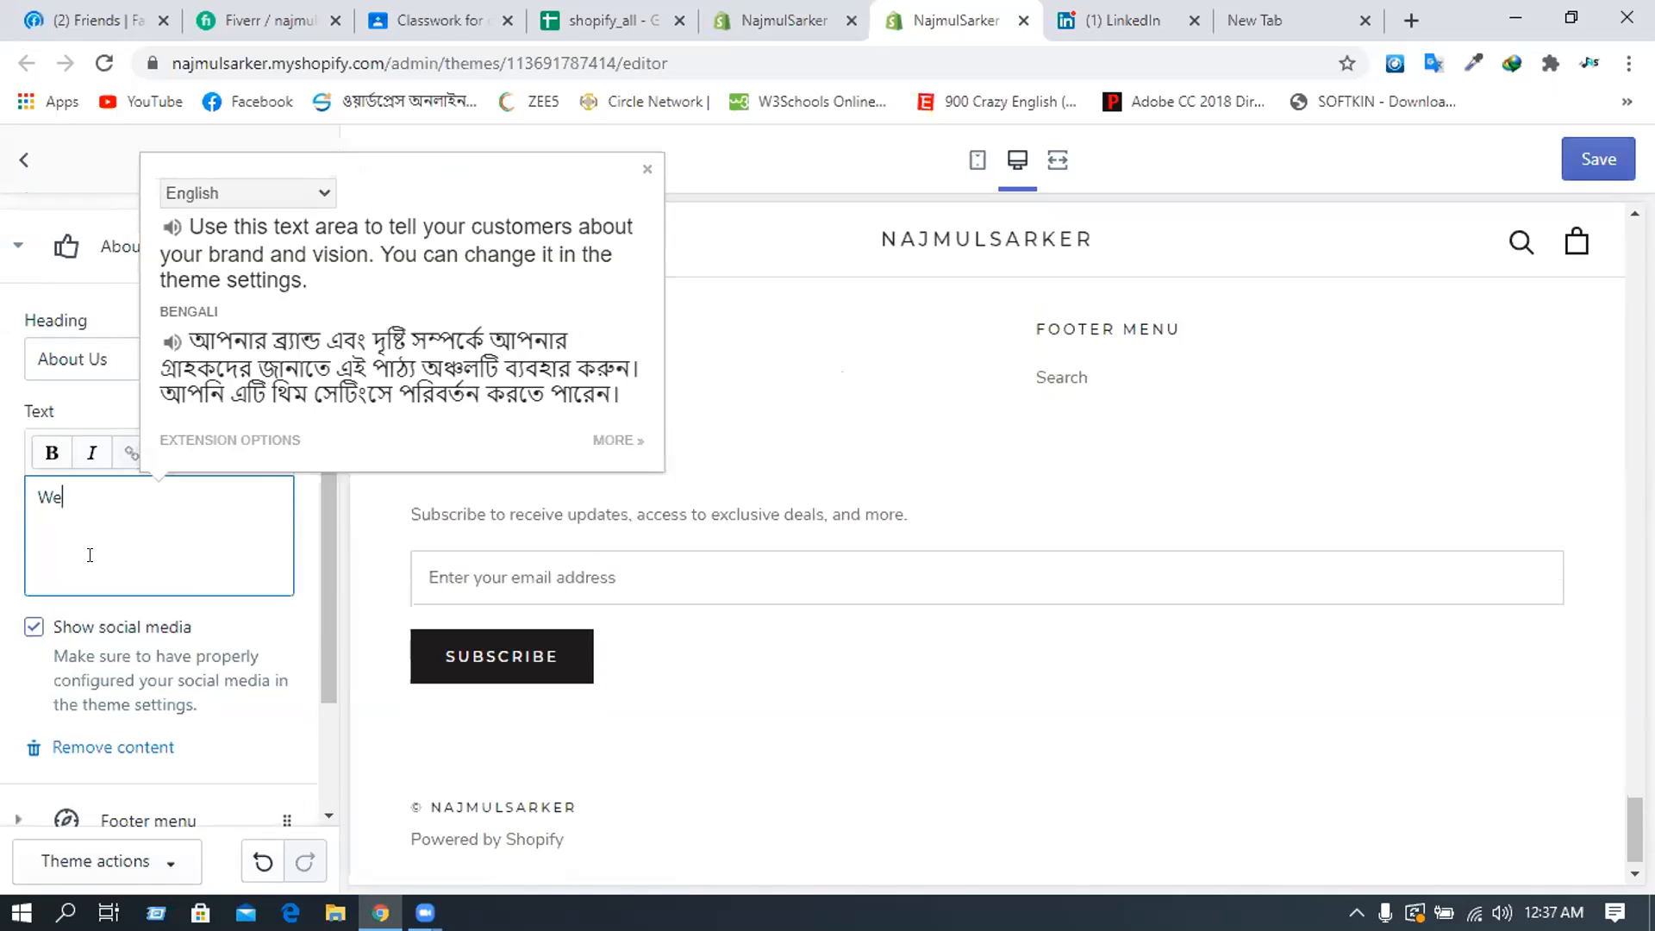
pyautogui.write("'re One Of the best ")
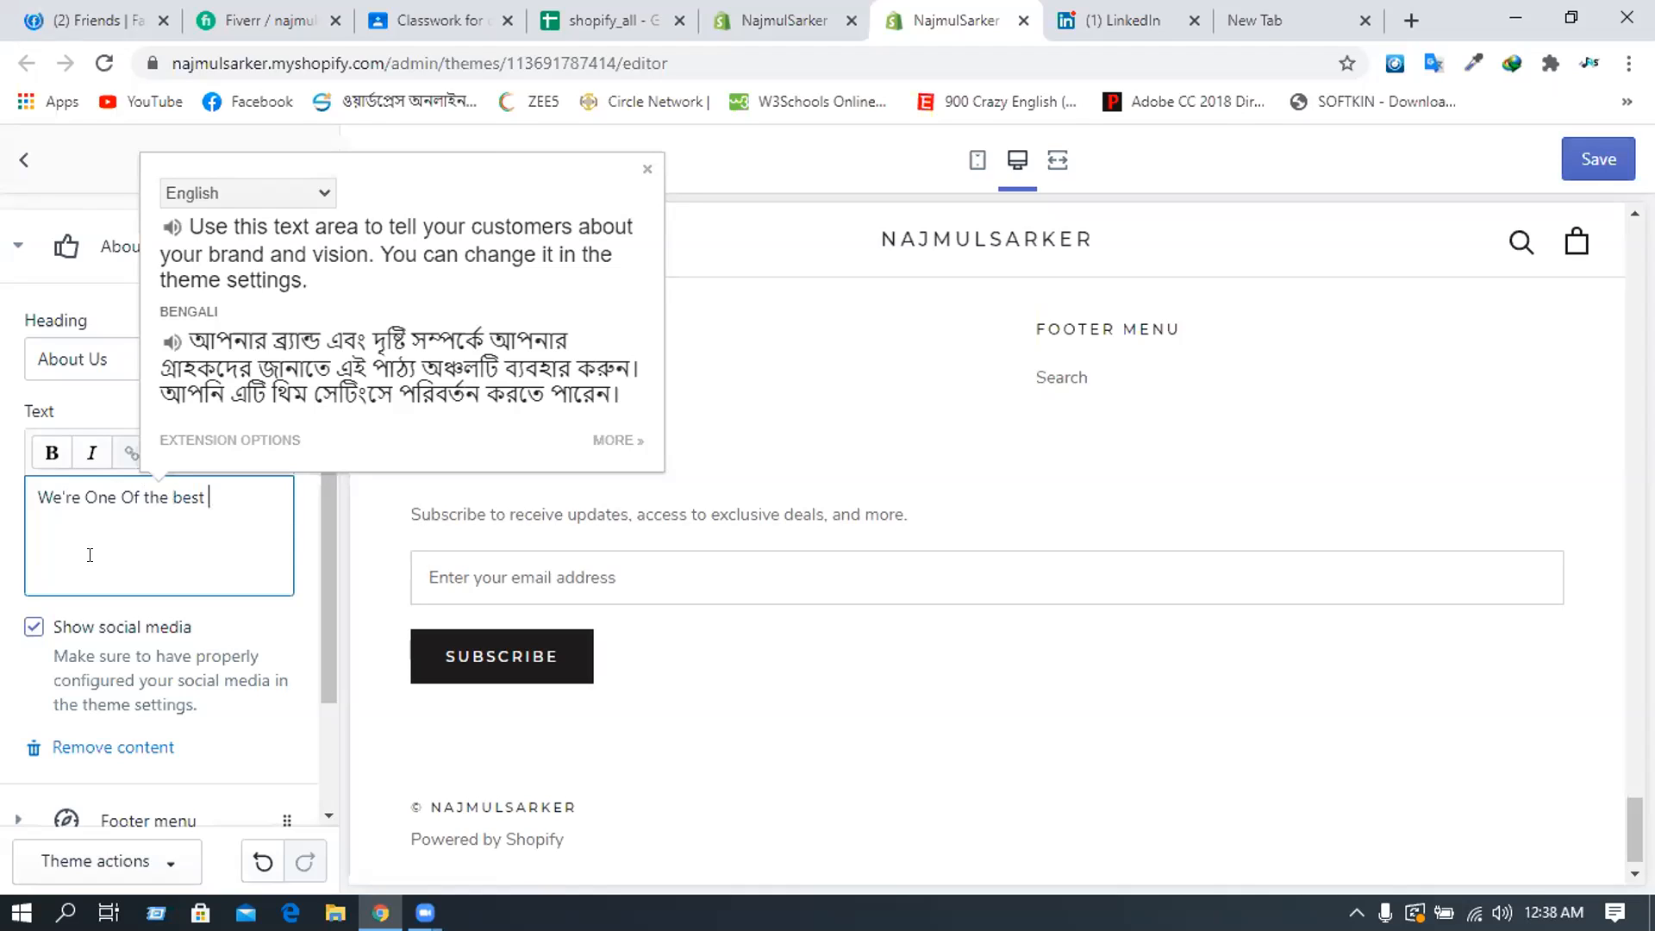
pyautogui.write('Online Product Provider')
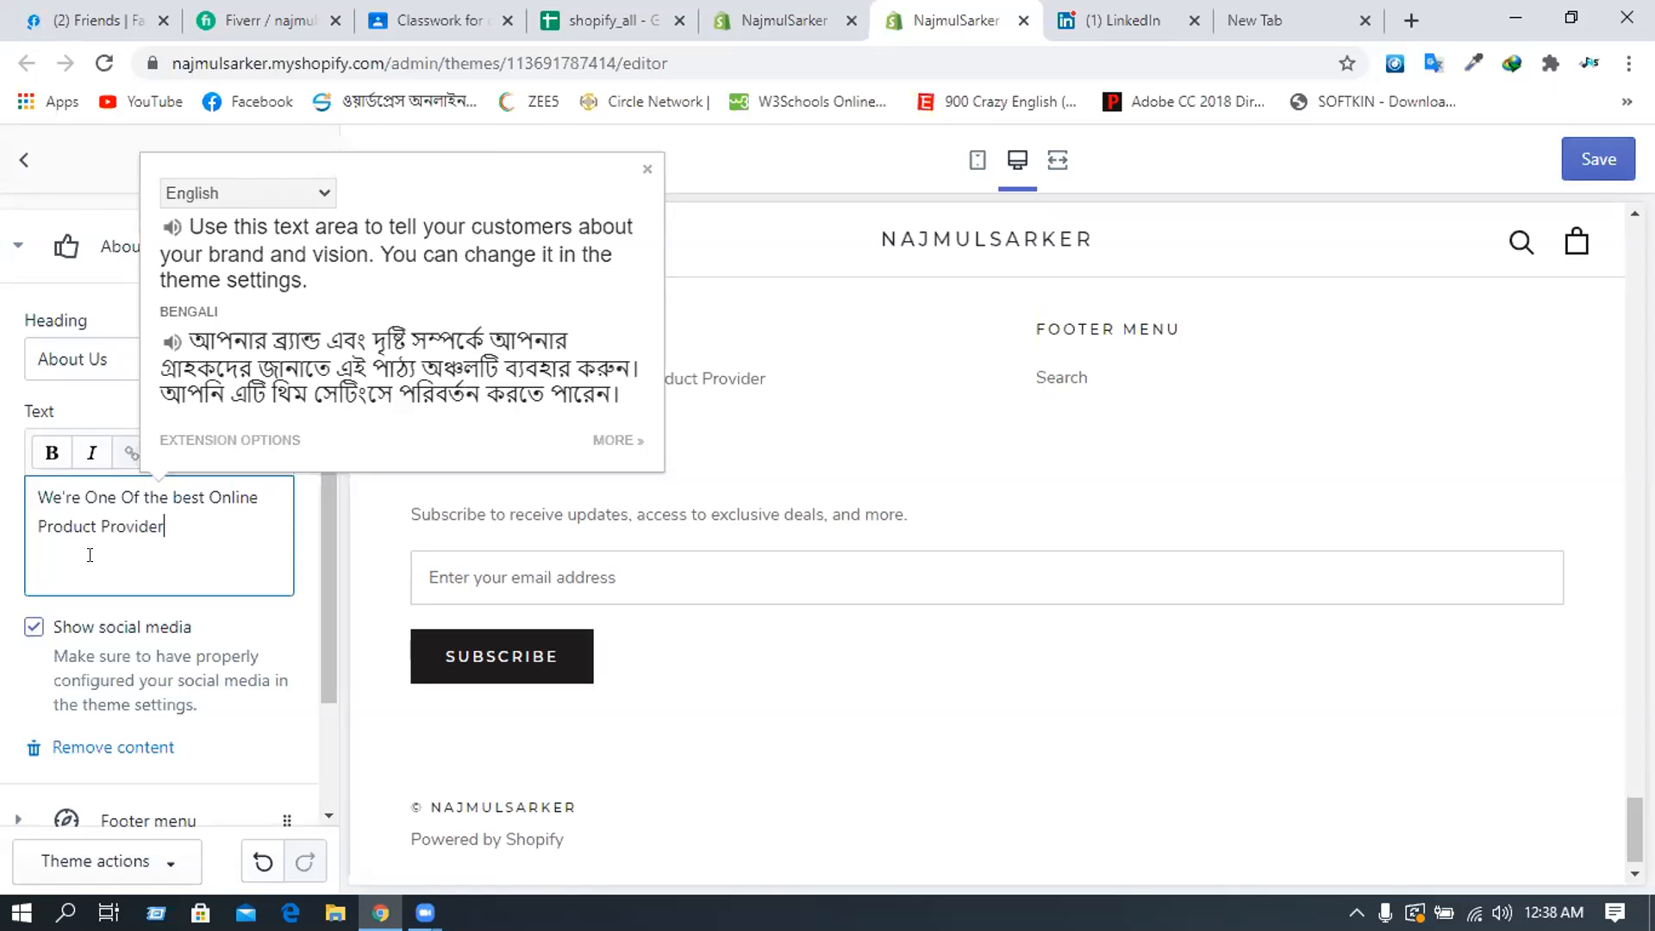
pyautogui.click(89, 554)
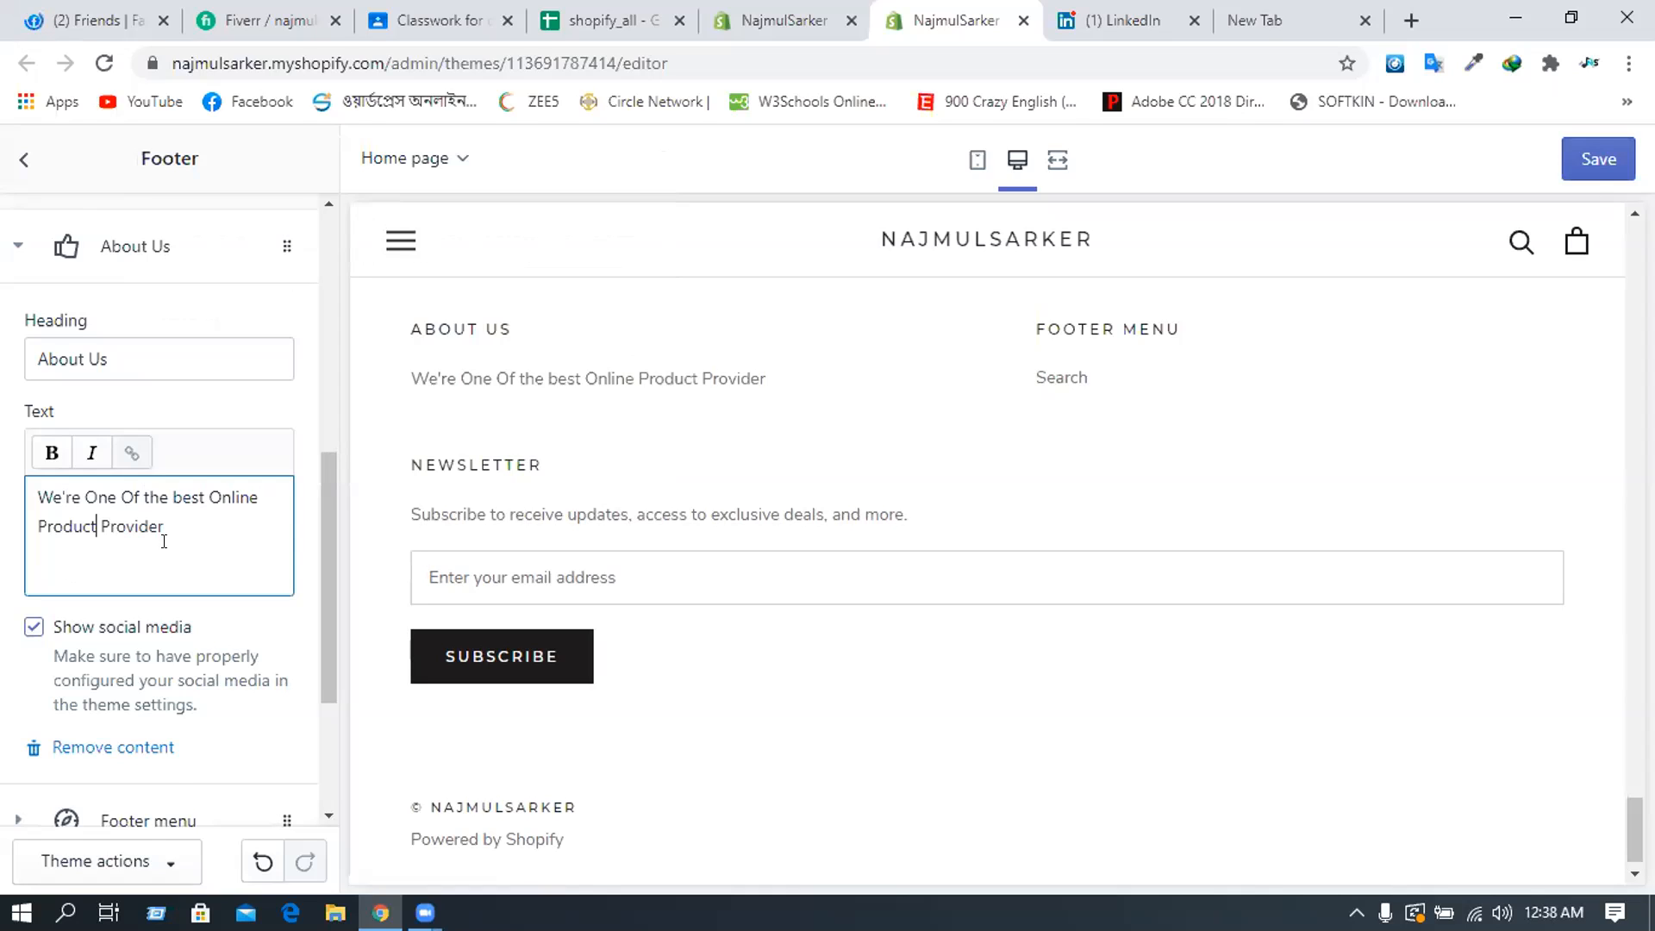
pyautogui.scroll(-1, 159, 543)
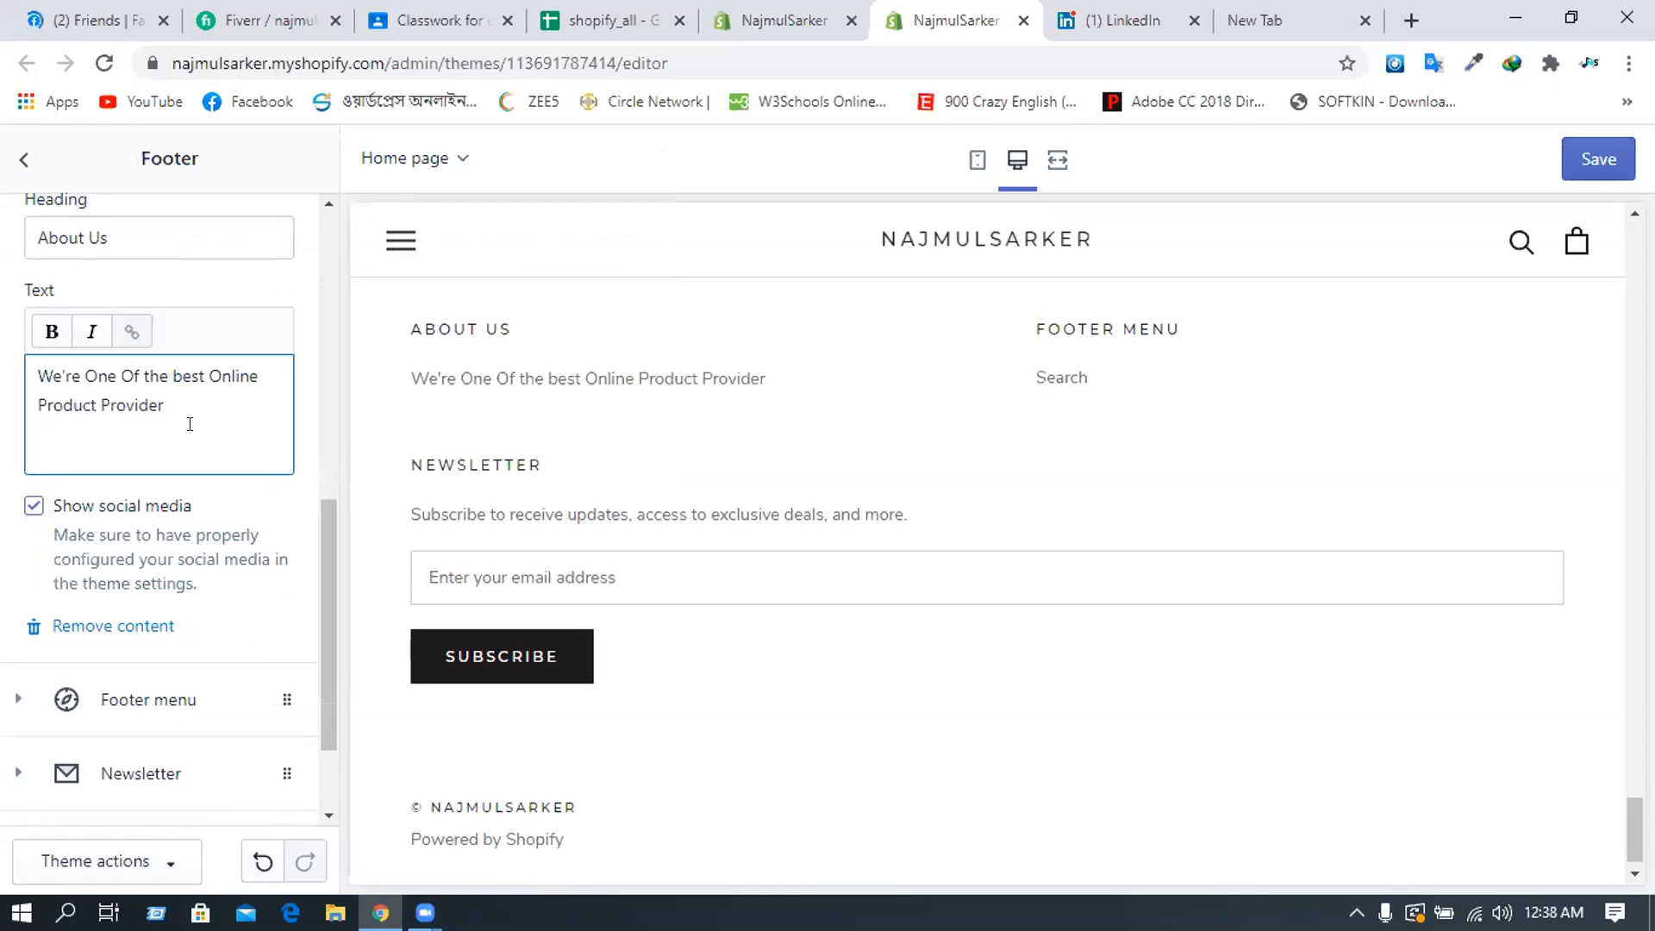
# - End that sentence with a period and add a second line 'Buy from us.'
pyautogui.write('.')
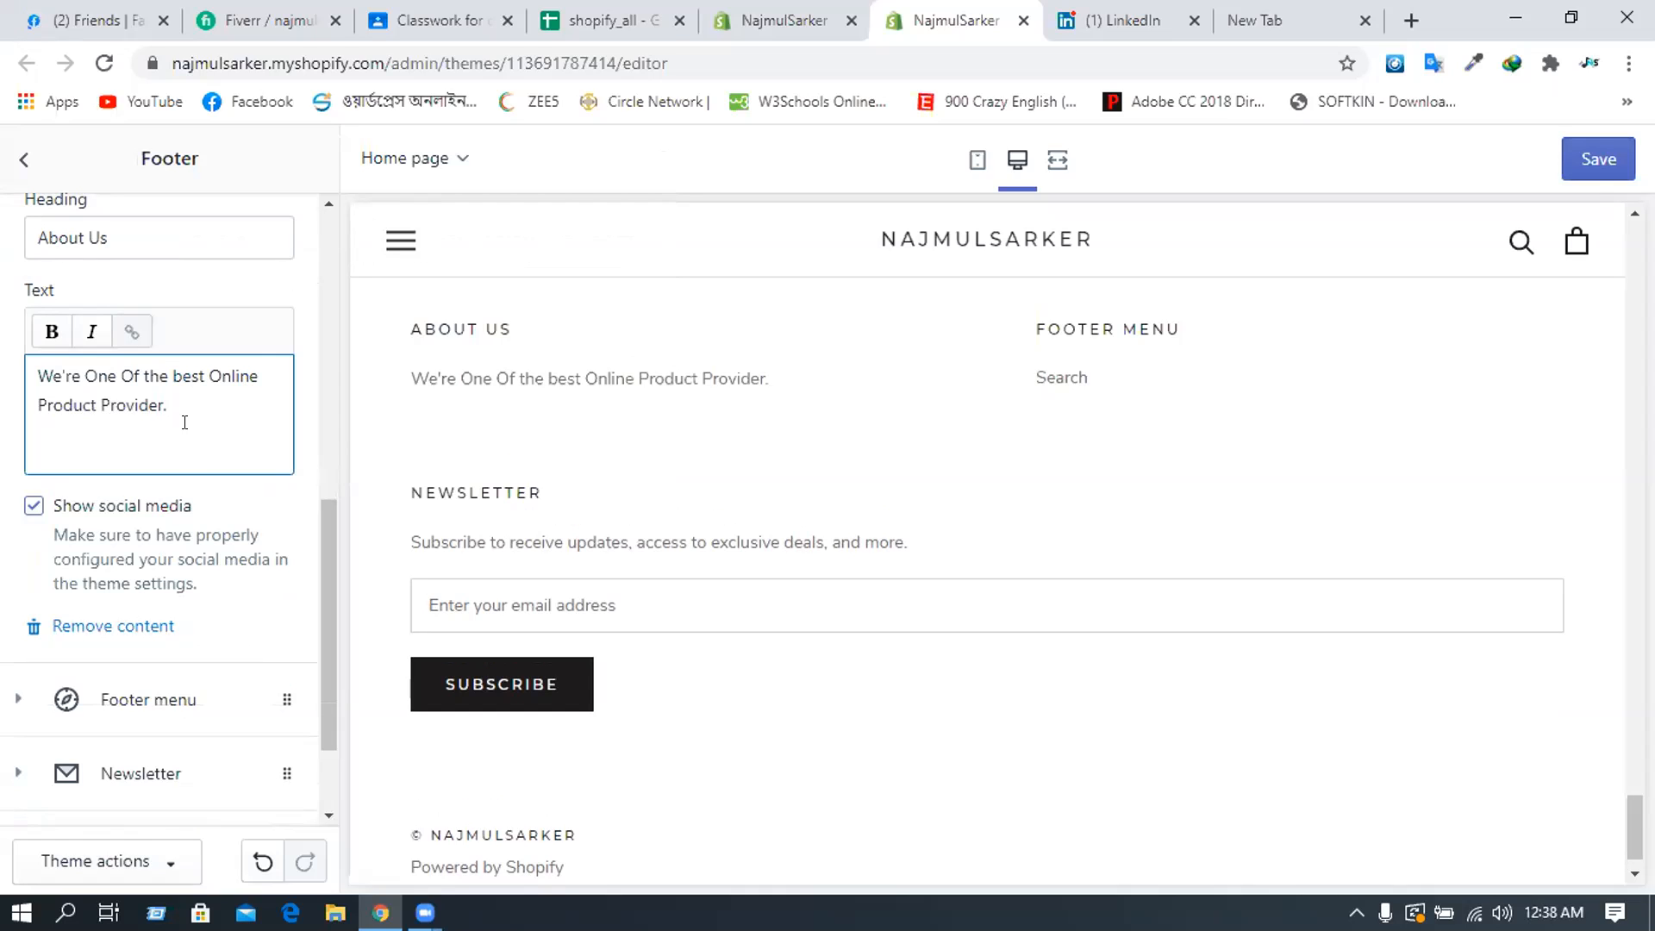
pyautogui.press('Return')
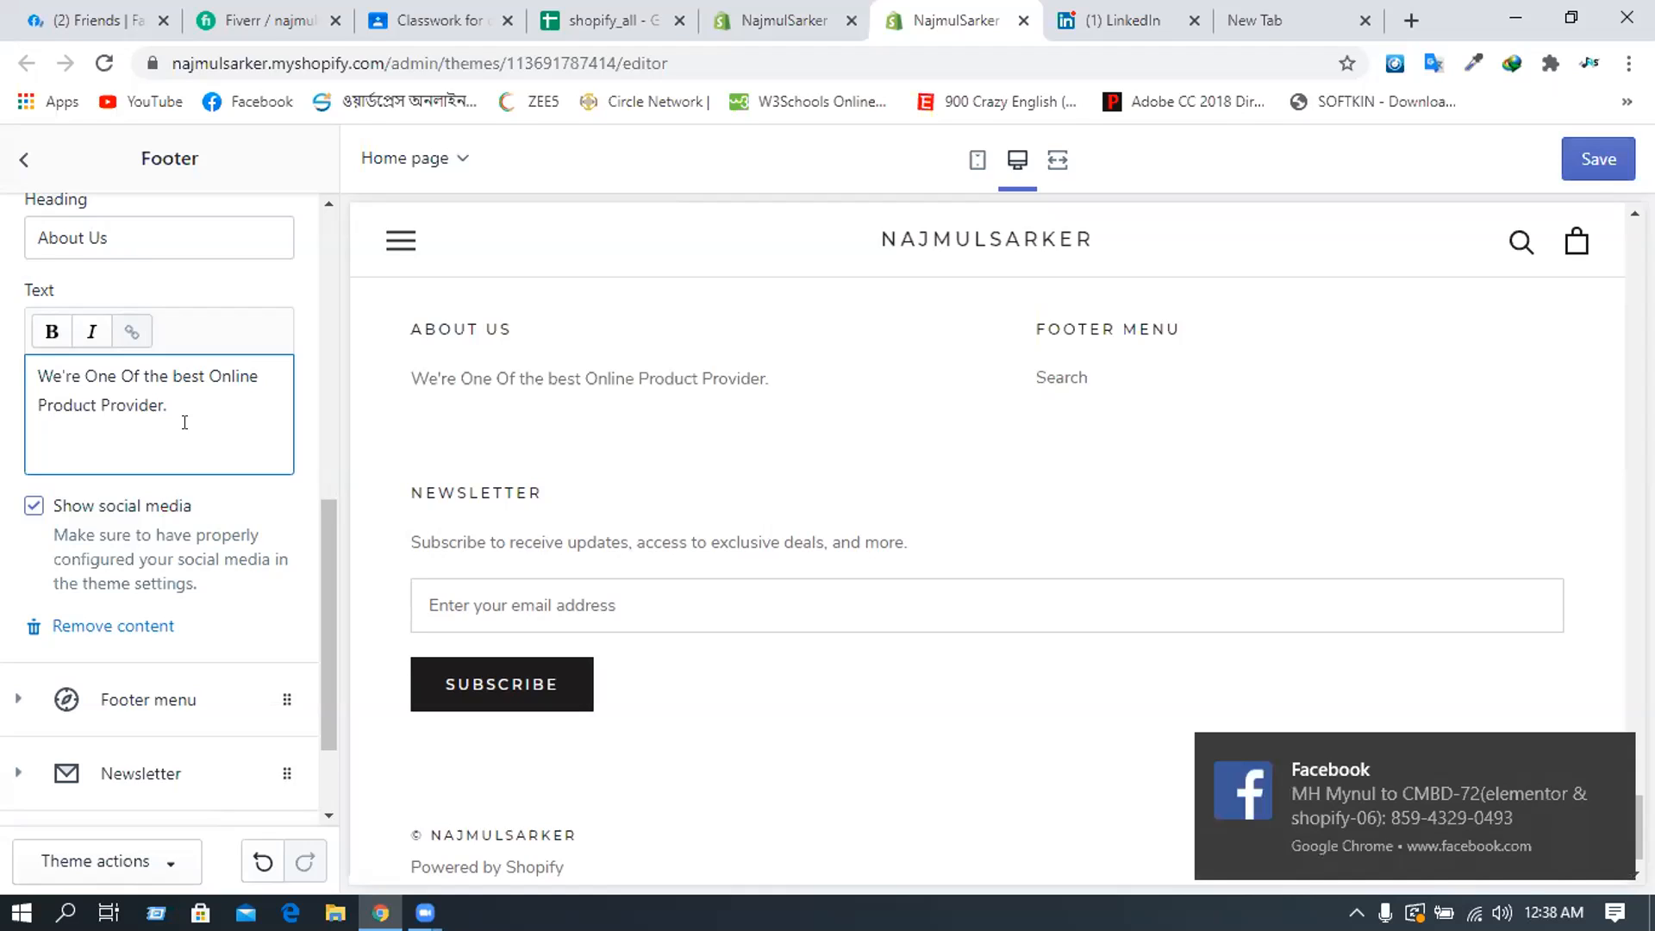
pyautogui.write('Bye ')
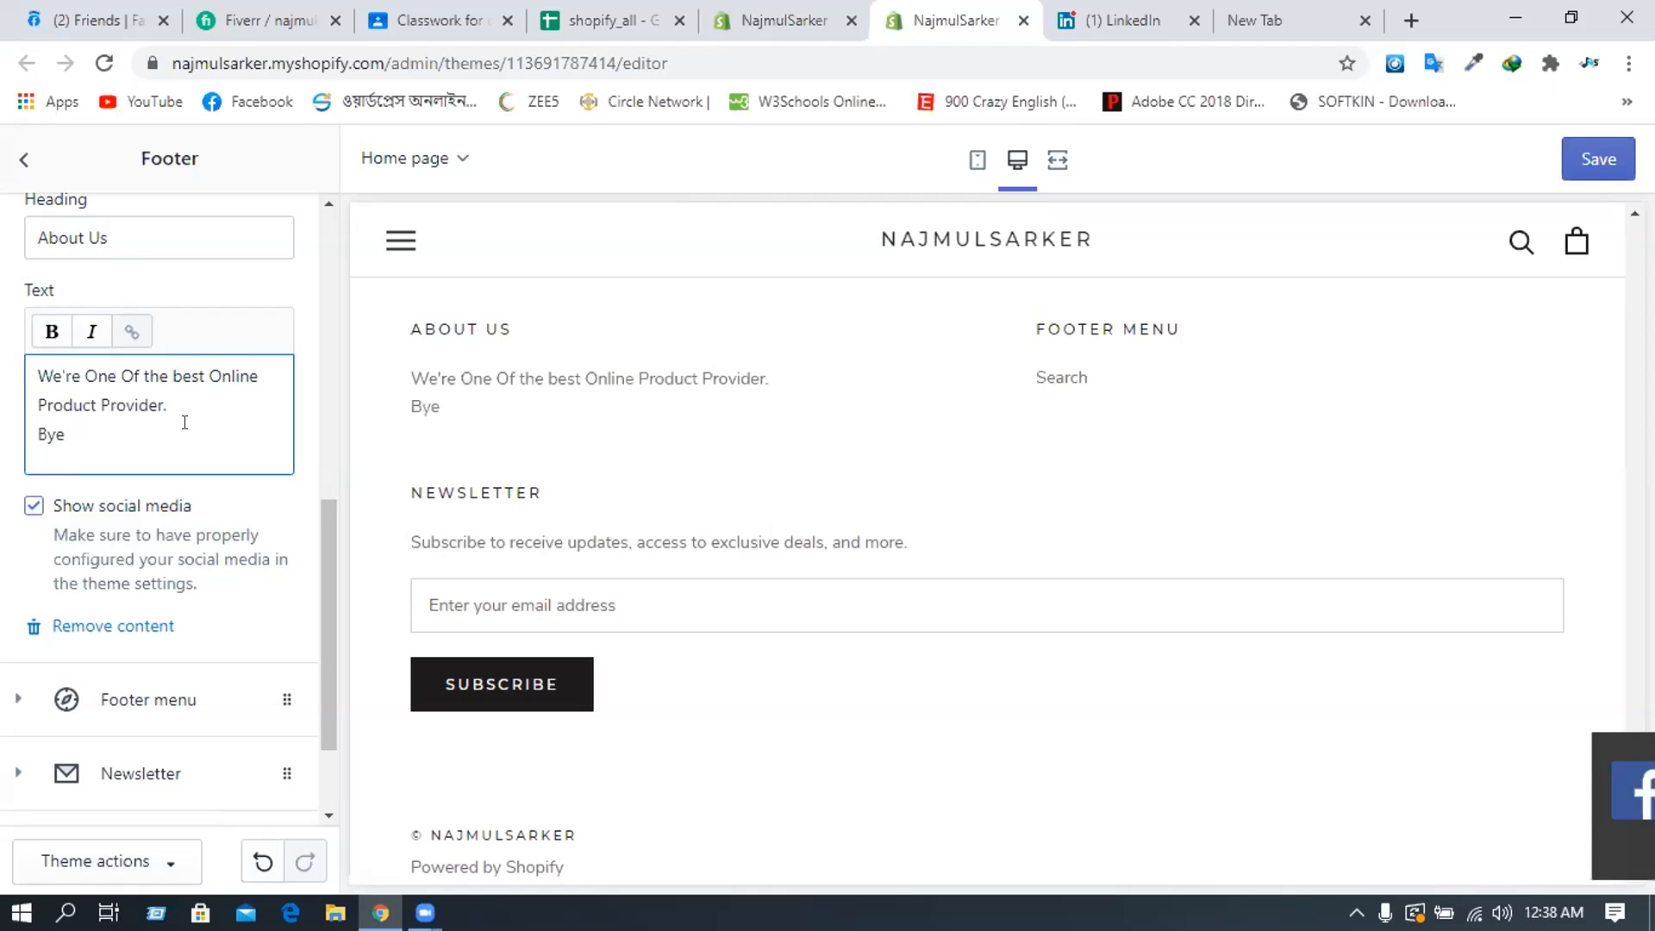
pyautogui.write('fo')
pyautogui.press('BackSpace')
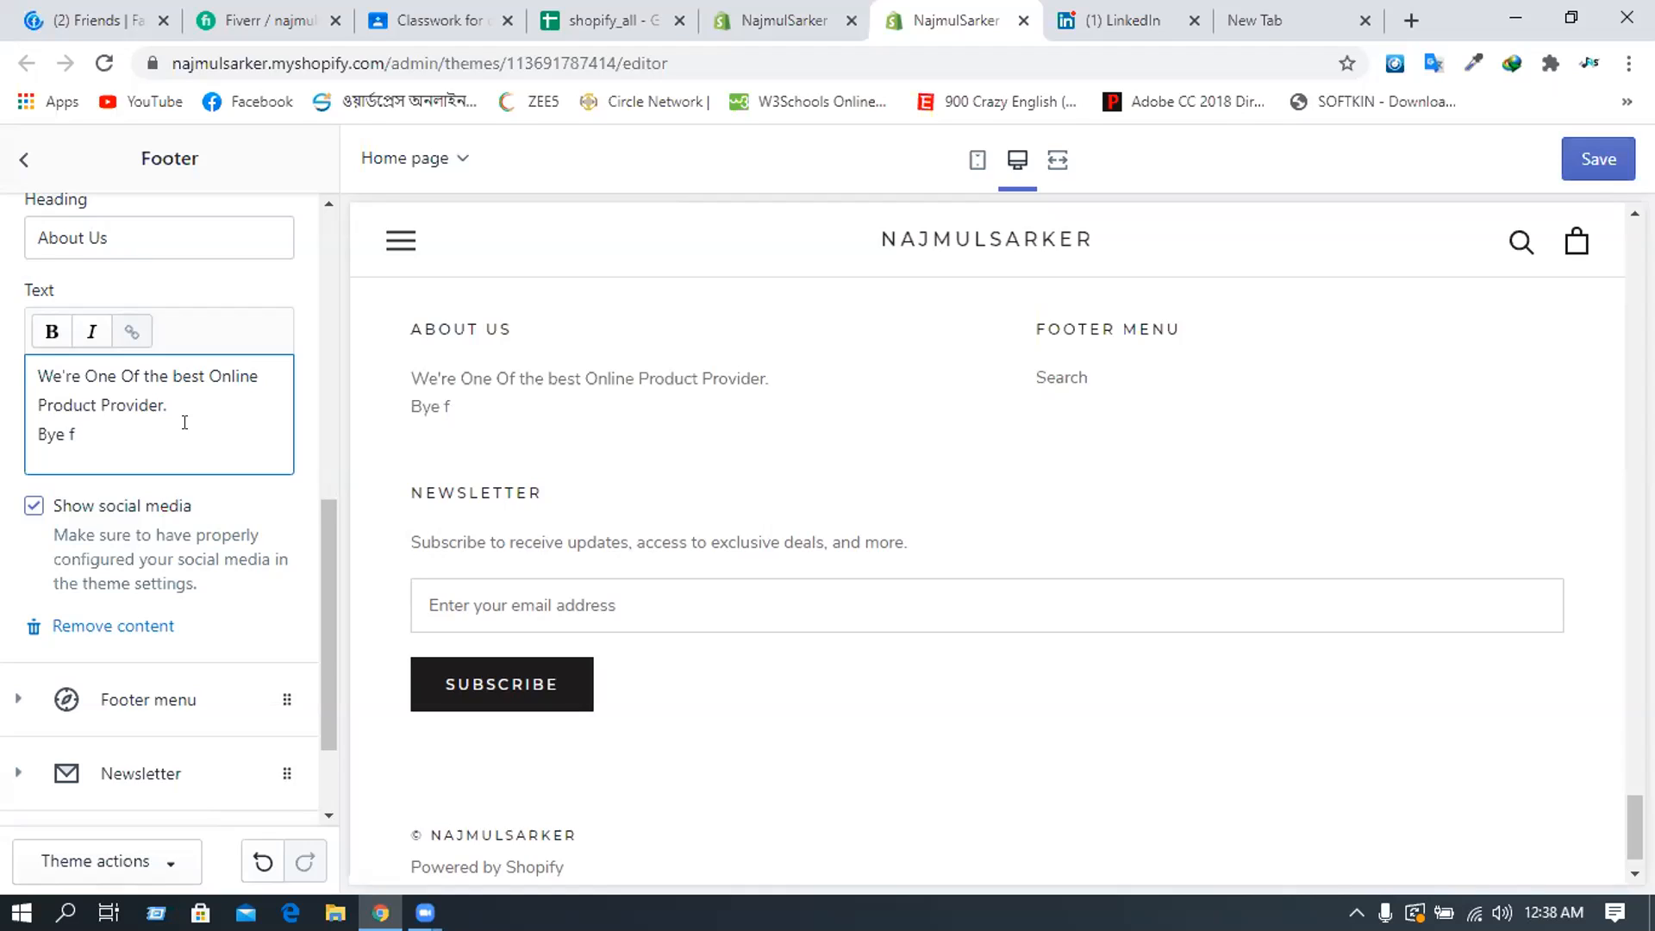
pyautogui.press('BackSpace')
pyautogui.press('BackSpace')
pyautogui.press('BackSpace')
pyautogui.press('BackSpace')
pyautogui.write('uy from us')
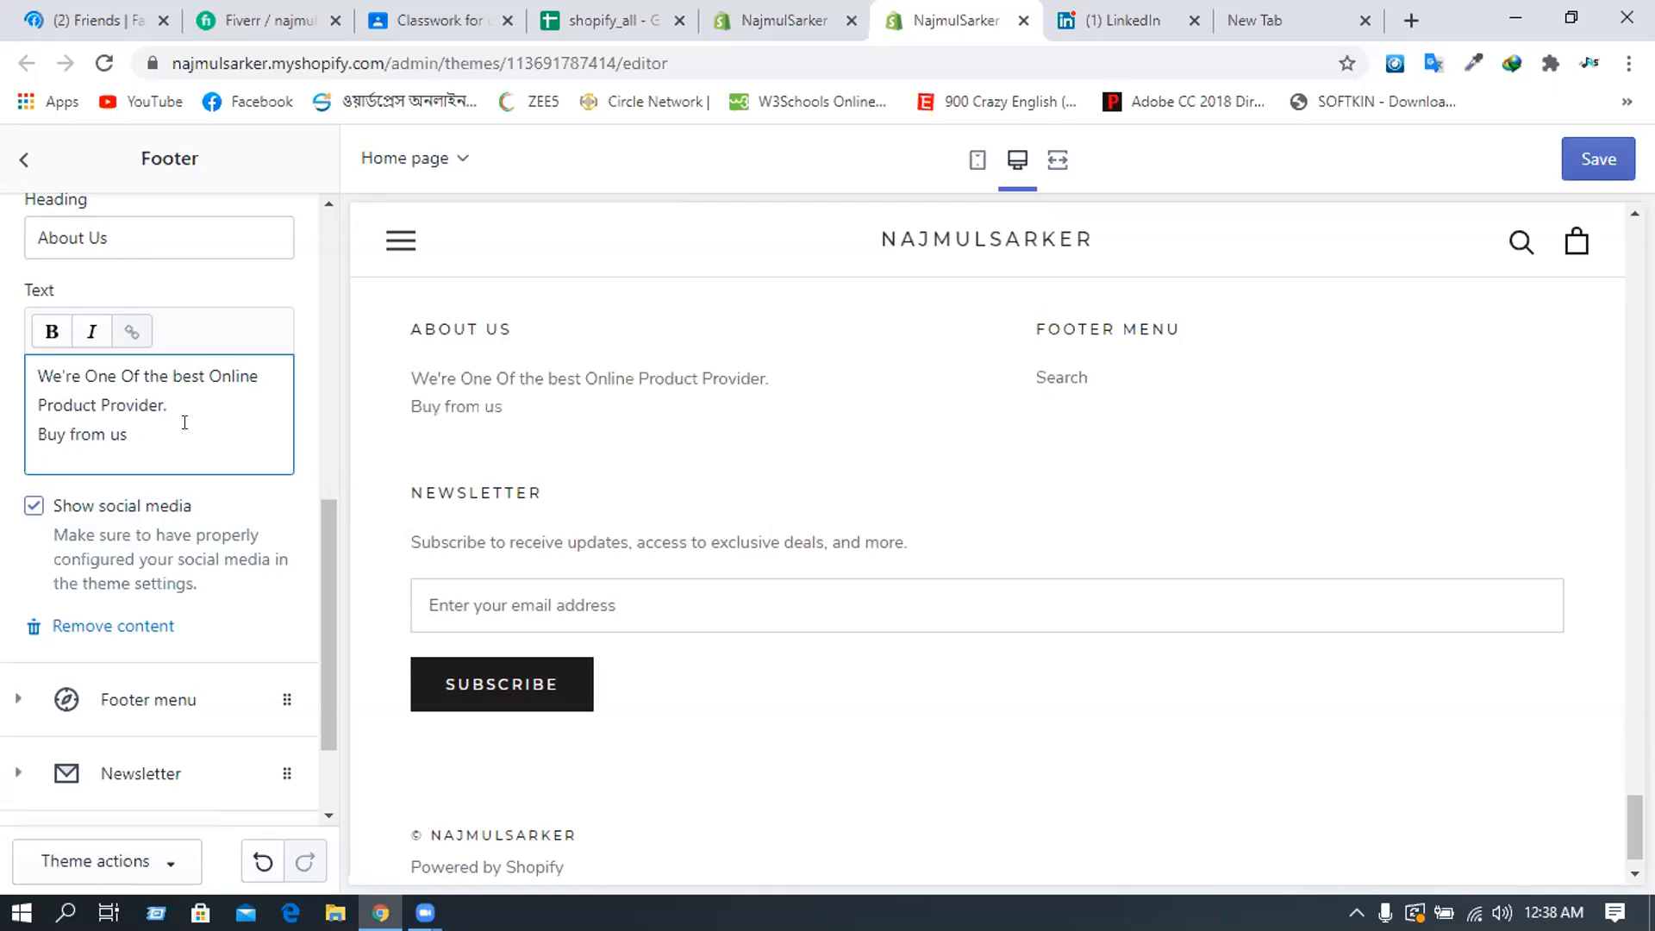
pyautogui.write('.')
pyautogui.scroll(-2, 108, 569)
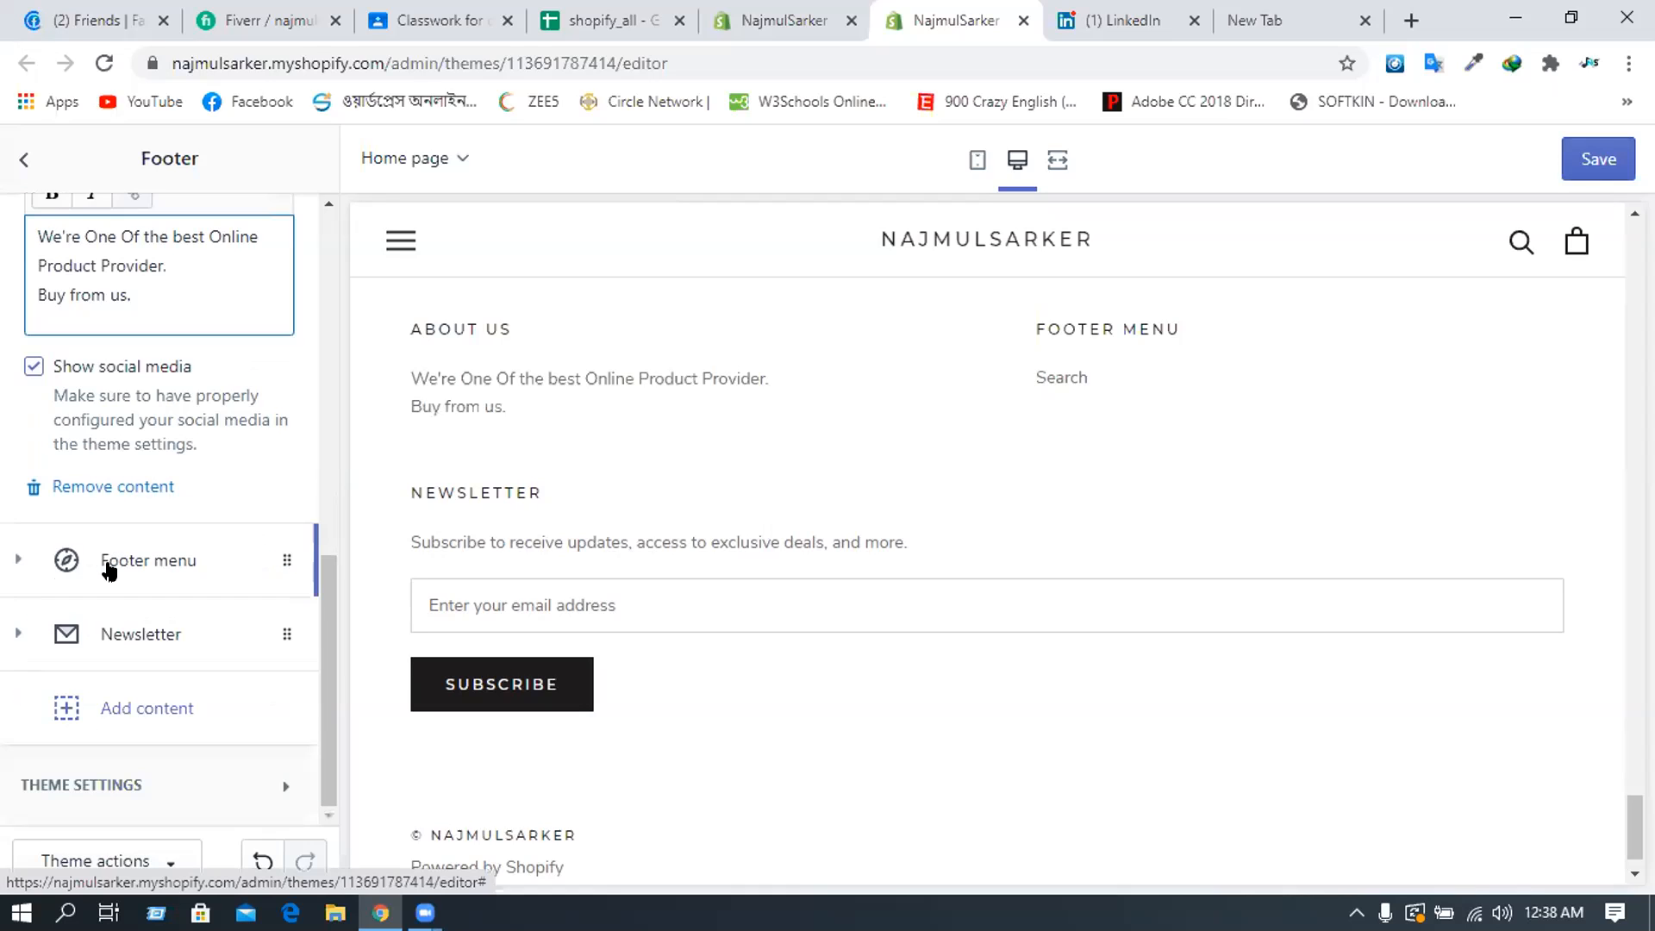
# - Remove the Footer menu block from the footer
pyautogui.click(110, 556)
pyautogui.click(110, 556)
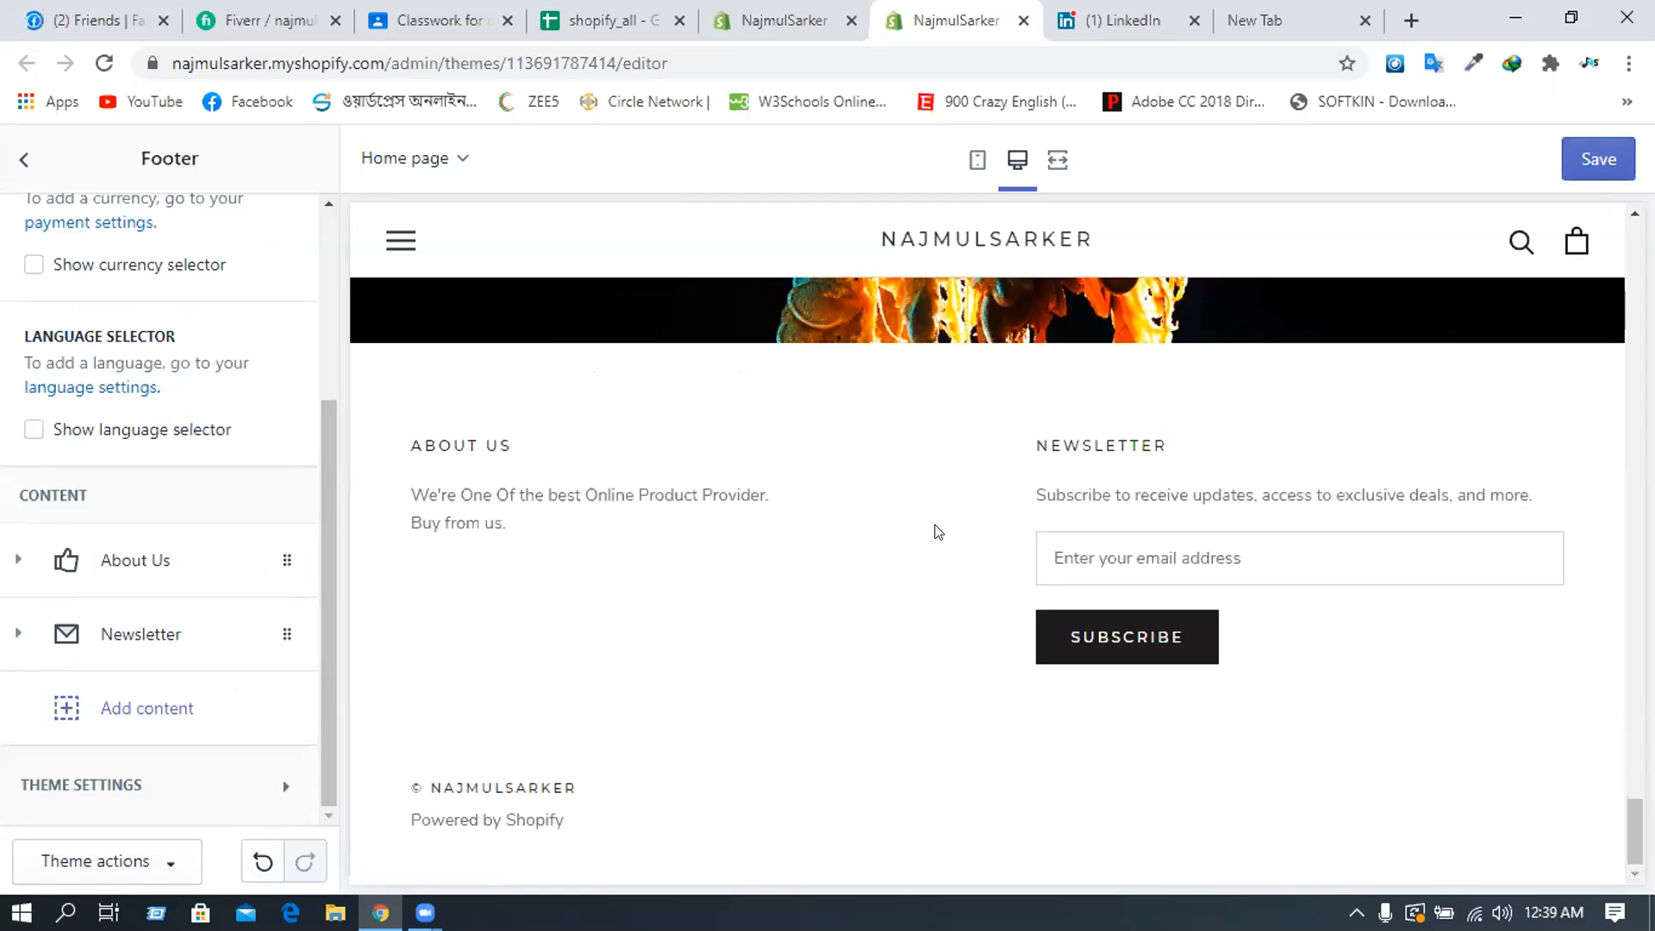
pyautogui.scroll(1, 922, 484)
pyautogui.scroll(2, 941, 630)
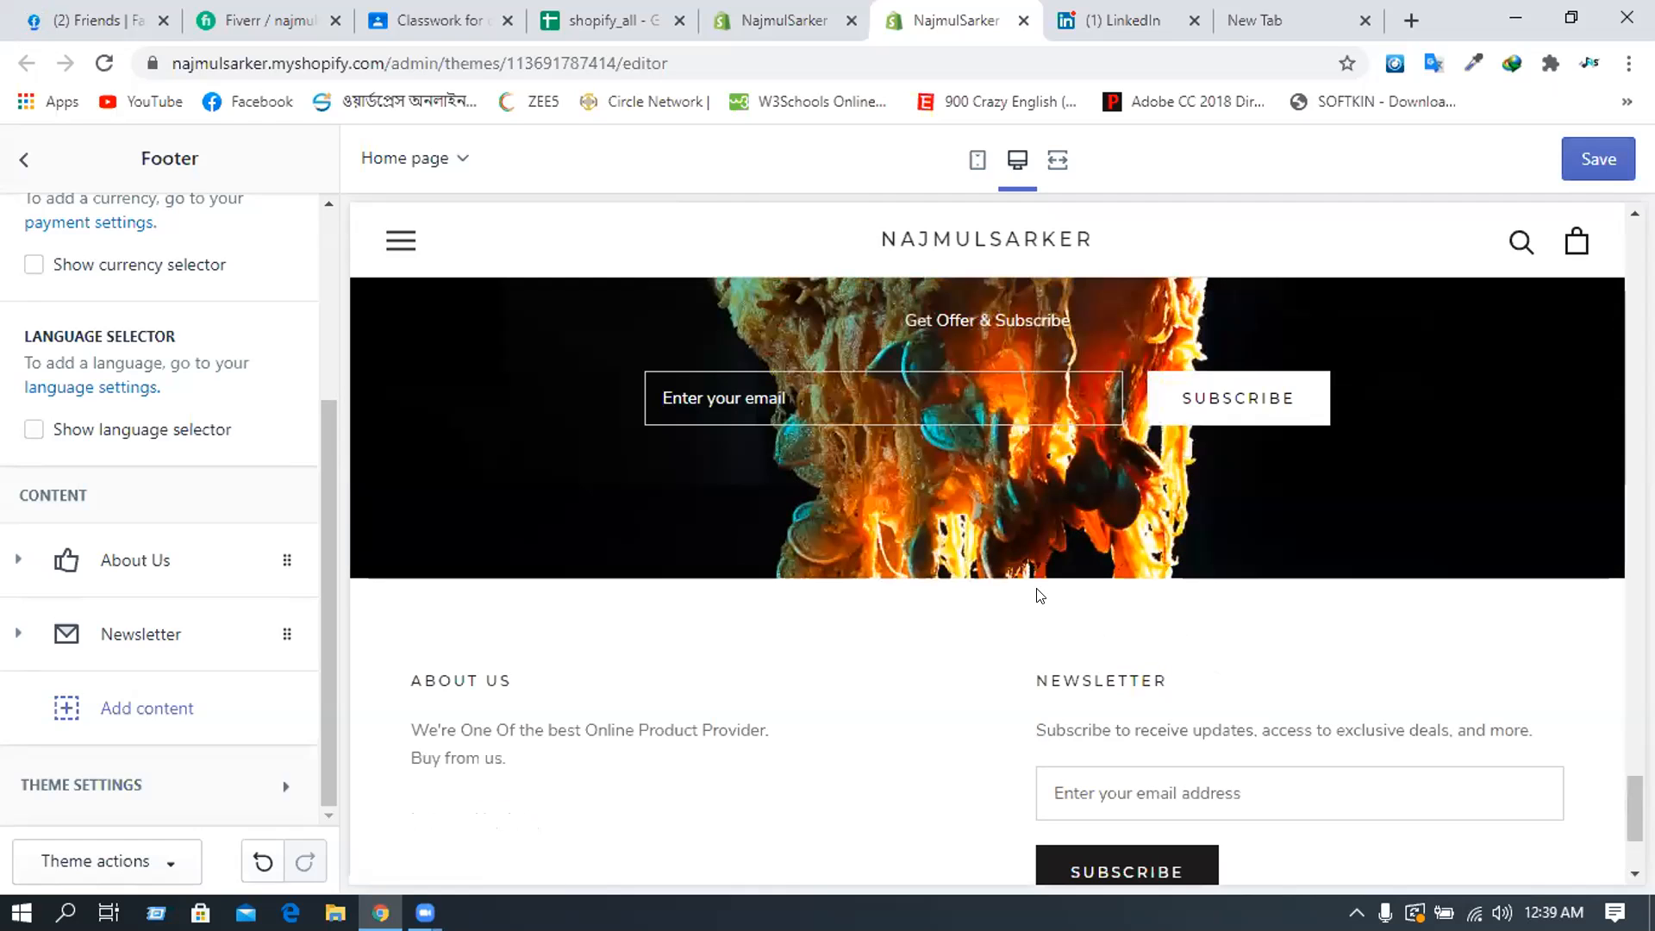
pyautogui.scroll(-3, 629, 666)
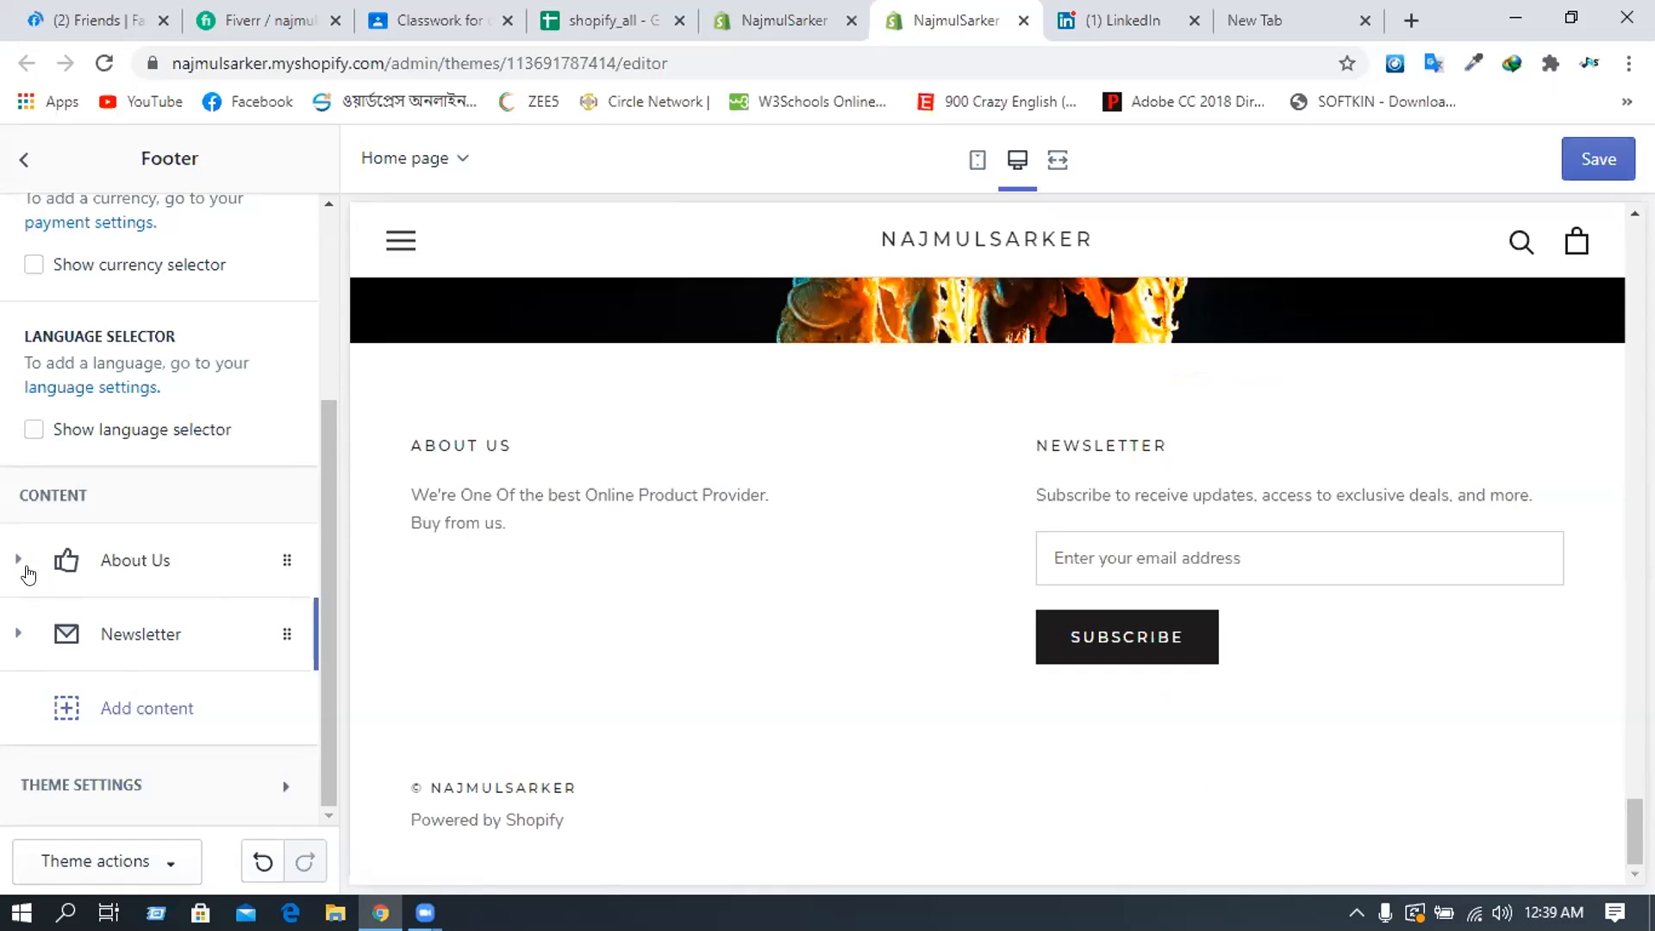
# - Expand the About Us block and place the cursor after 'Buy from us.' in its text
pyautogui.click(57, 595)
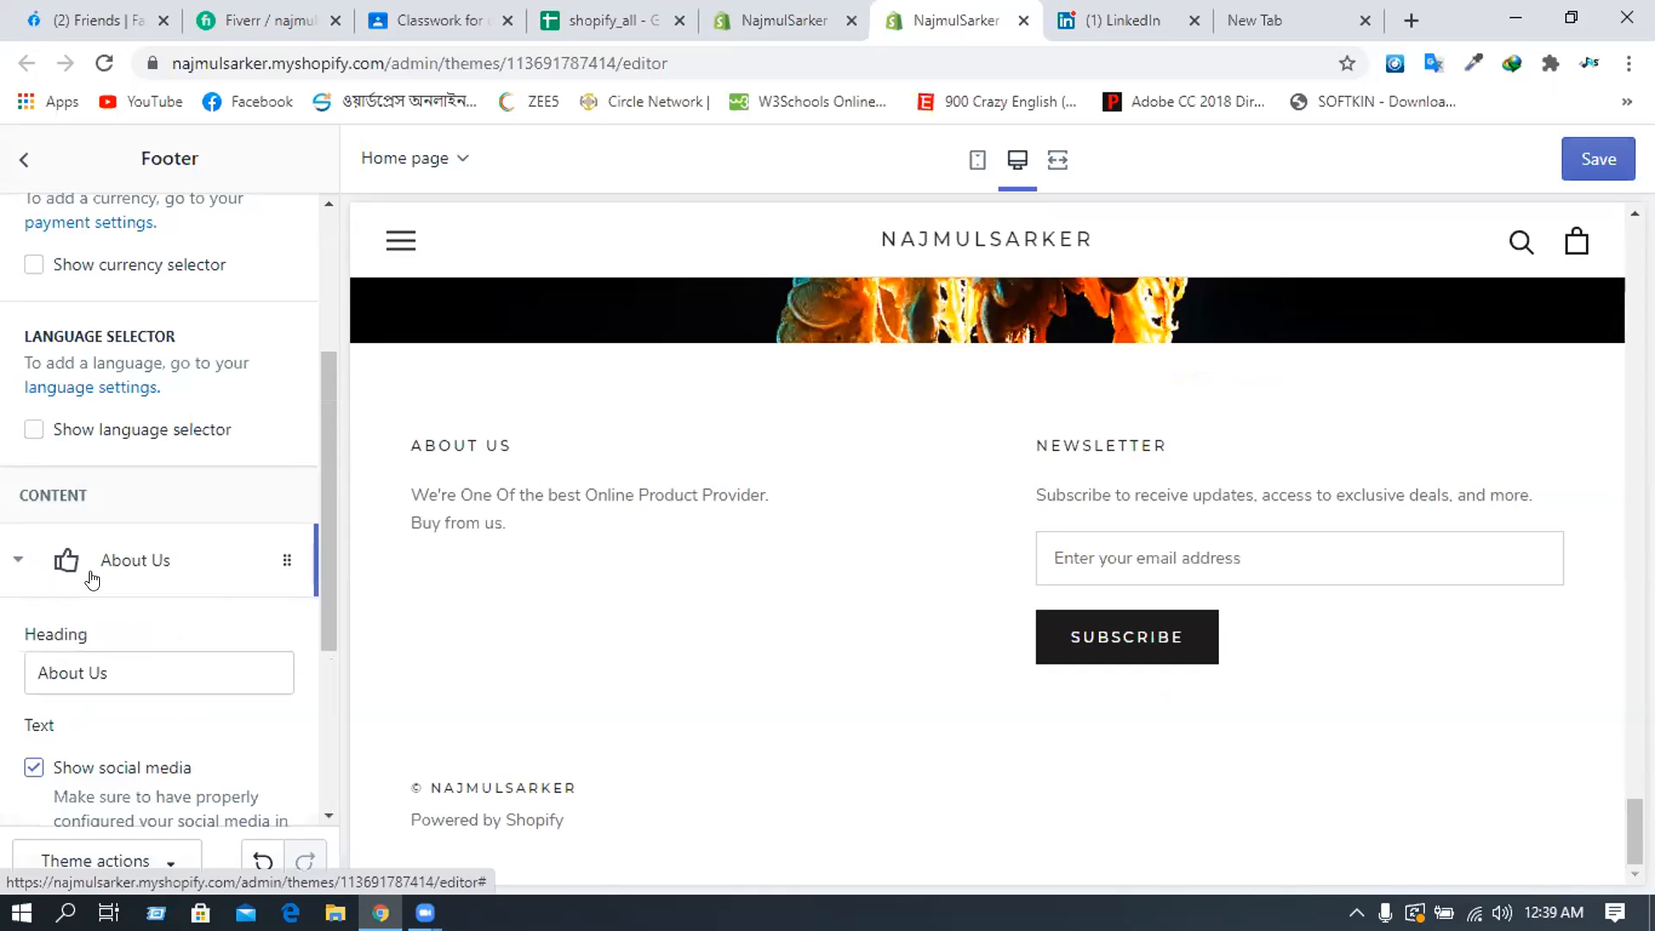
pyautogui.scroll(-3, 112, 569)
pyautogui.scroll(-1, 134, 530)
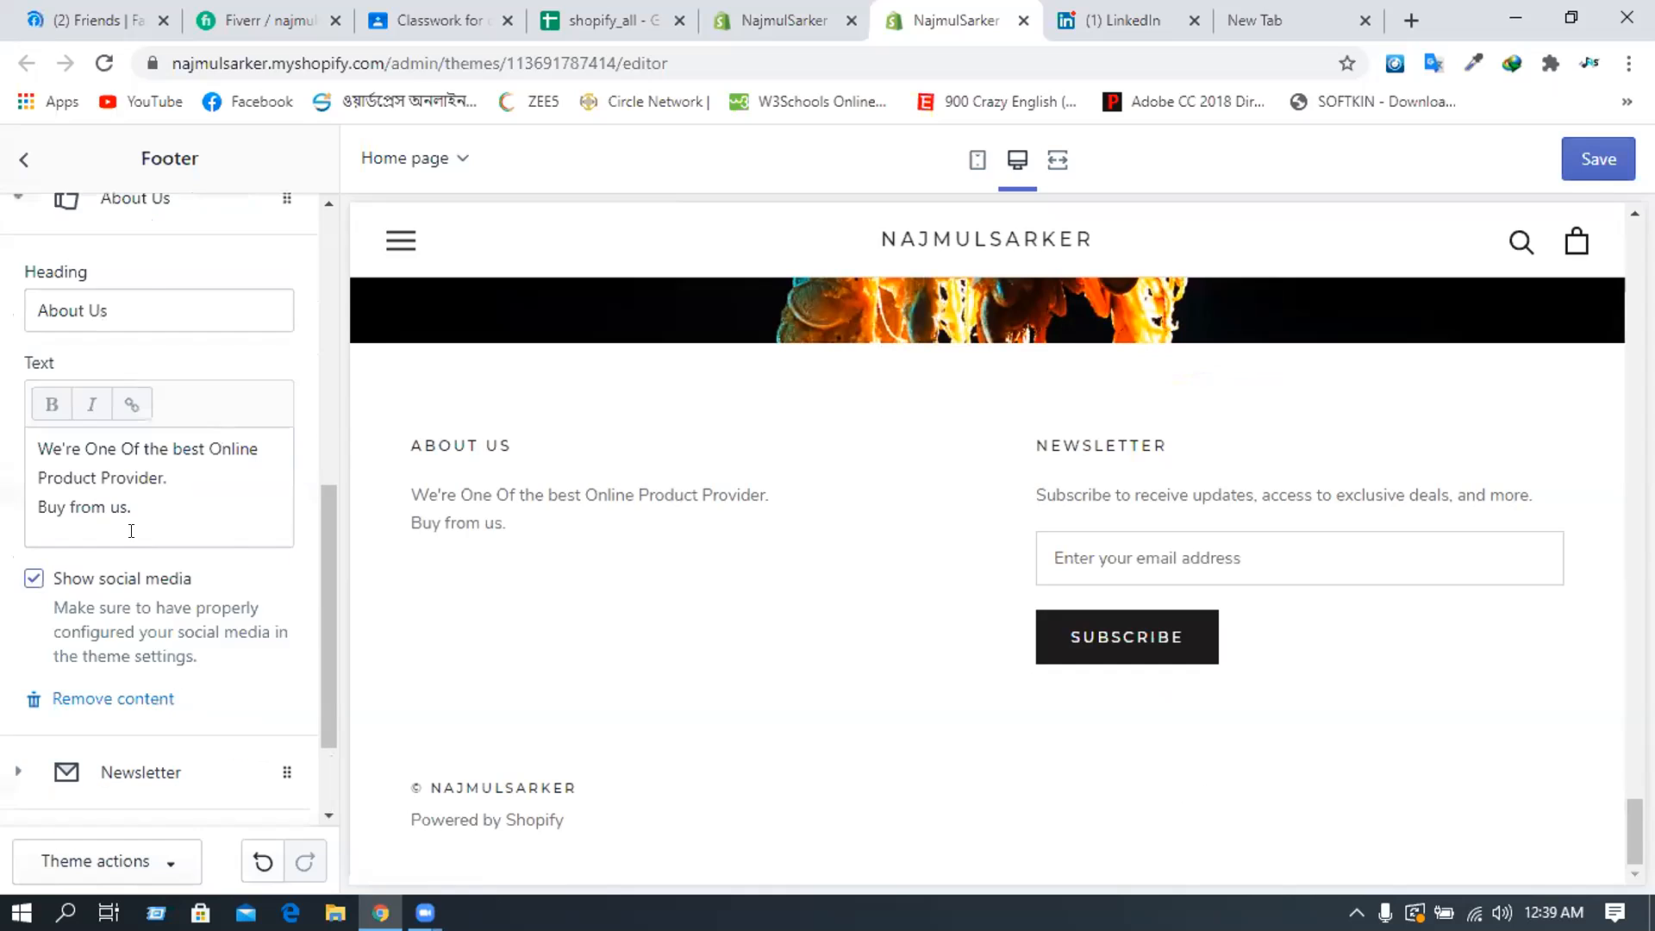
pyautogui.scroll(-2, 129, 560)
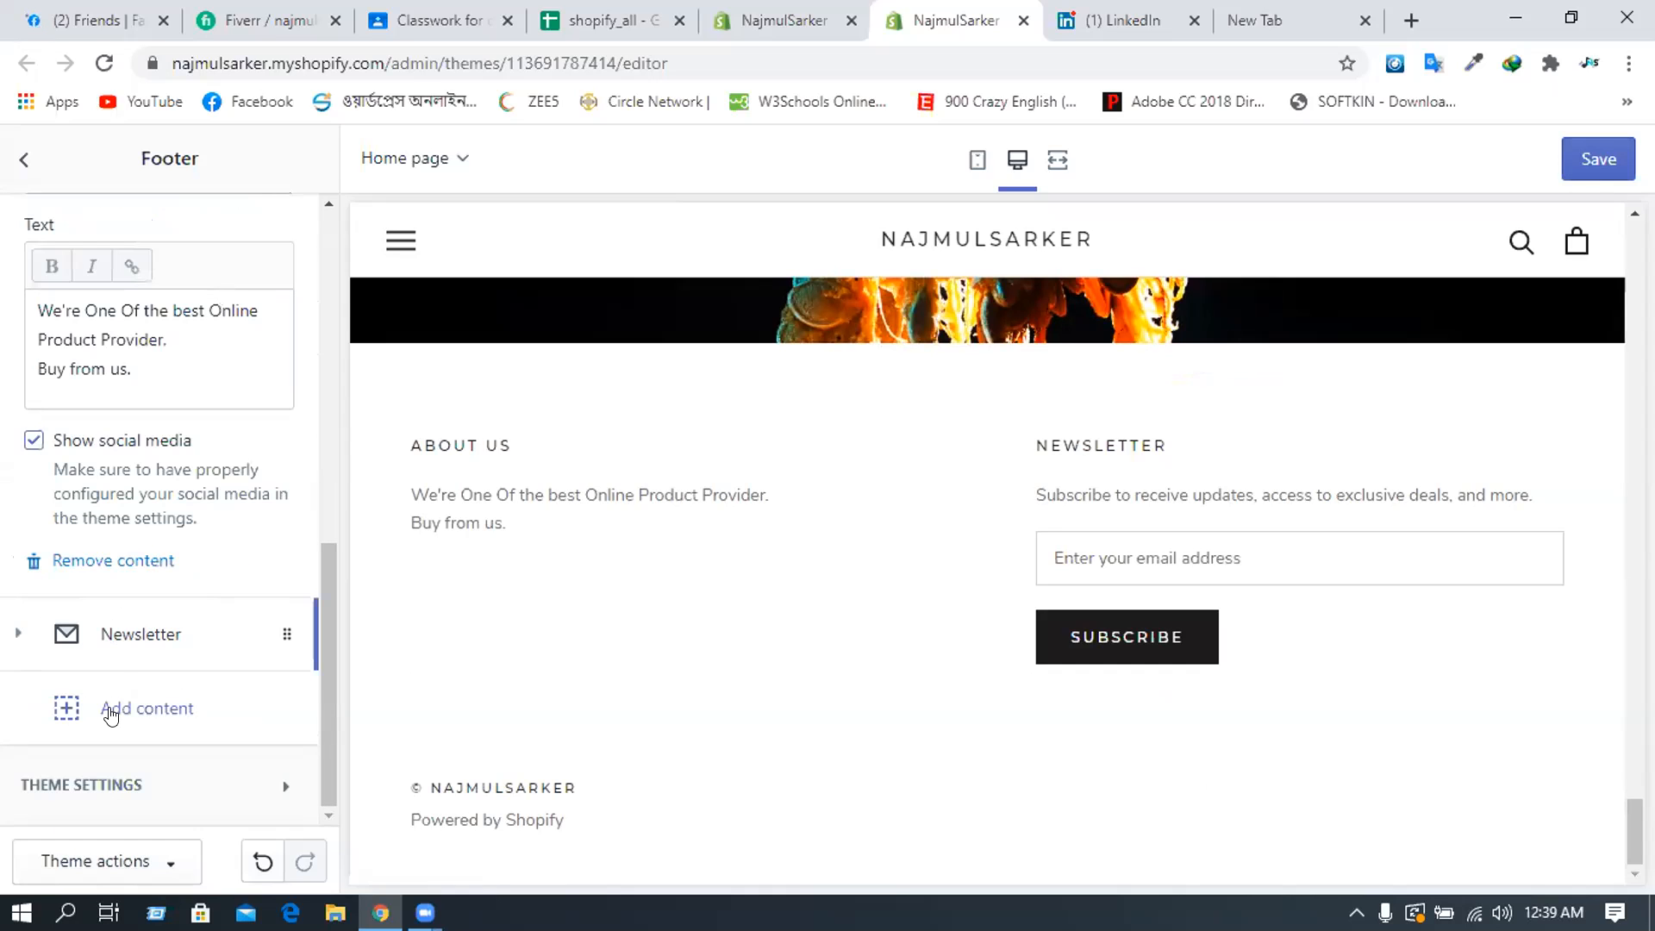
pyautogui.scroll(1, 133, 613)
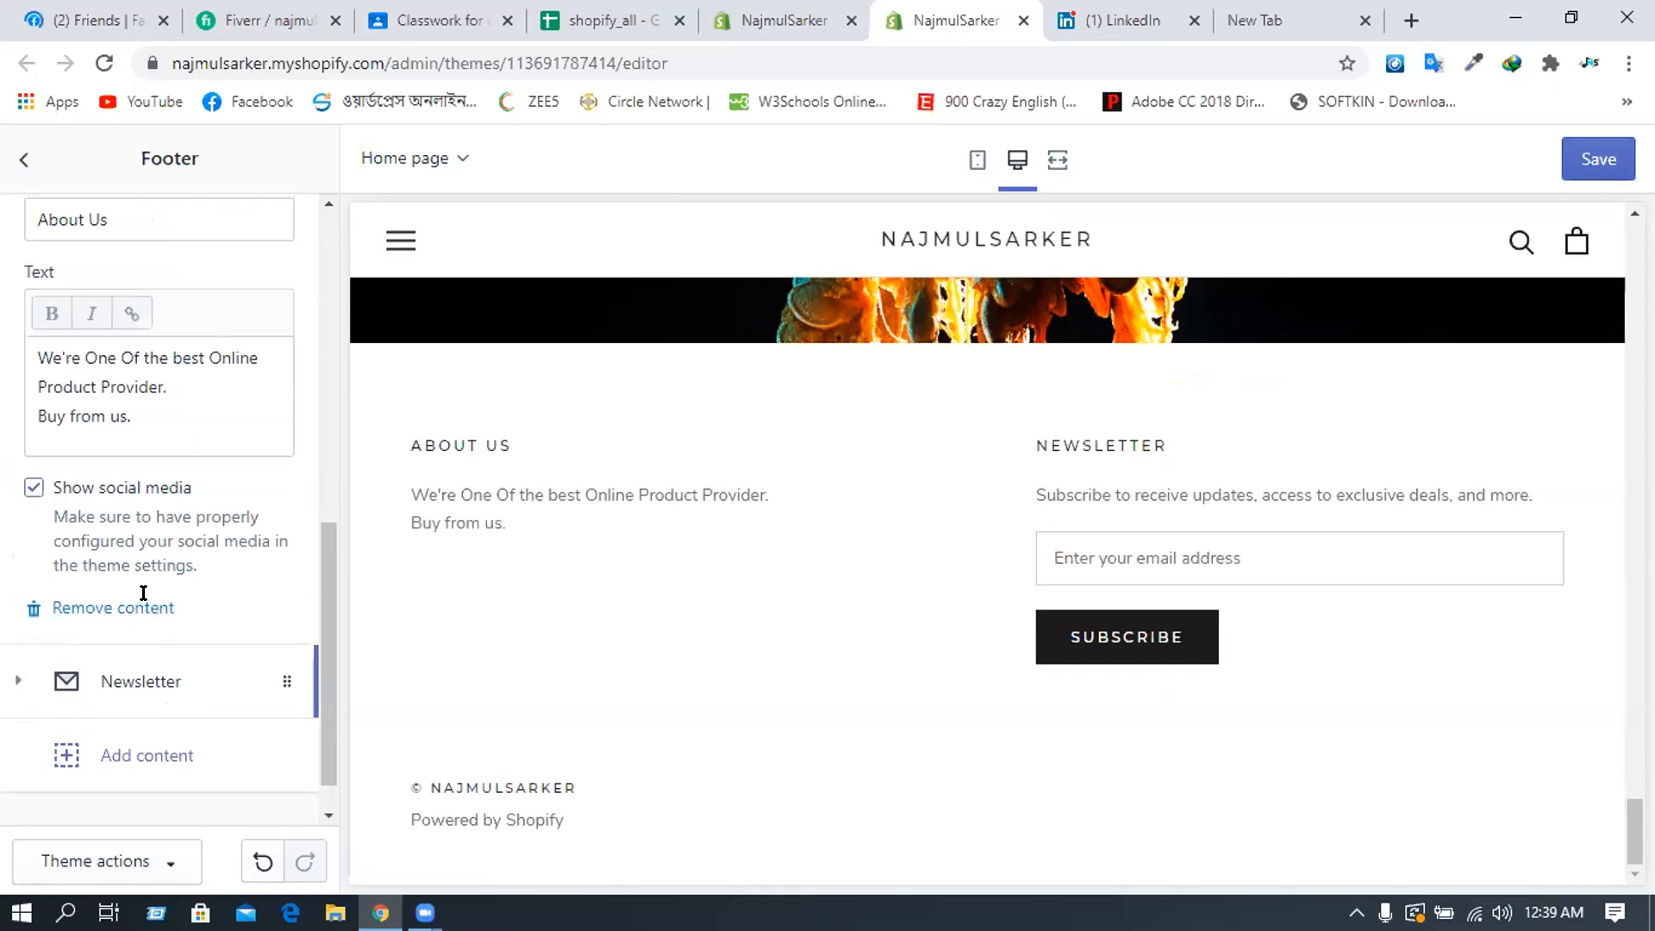
pyautogui.scroll(2, 146, 591)
pyautogui.scroll(-1, 143, 516)
pyautogui.click(137, 502)
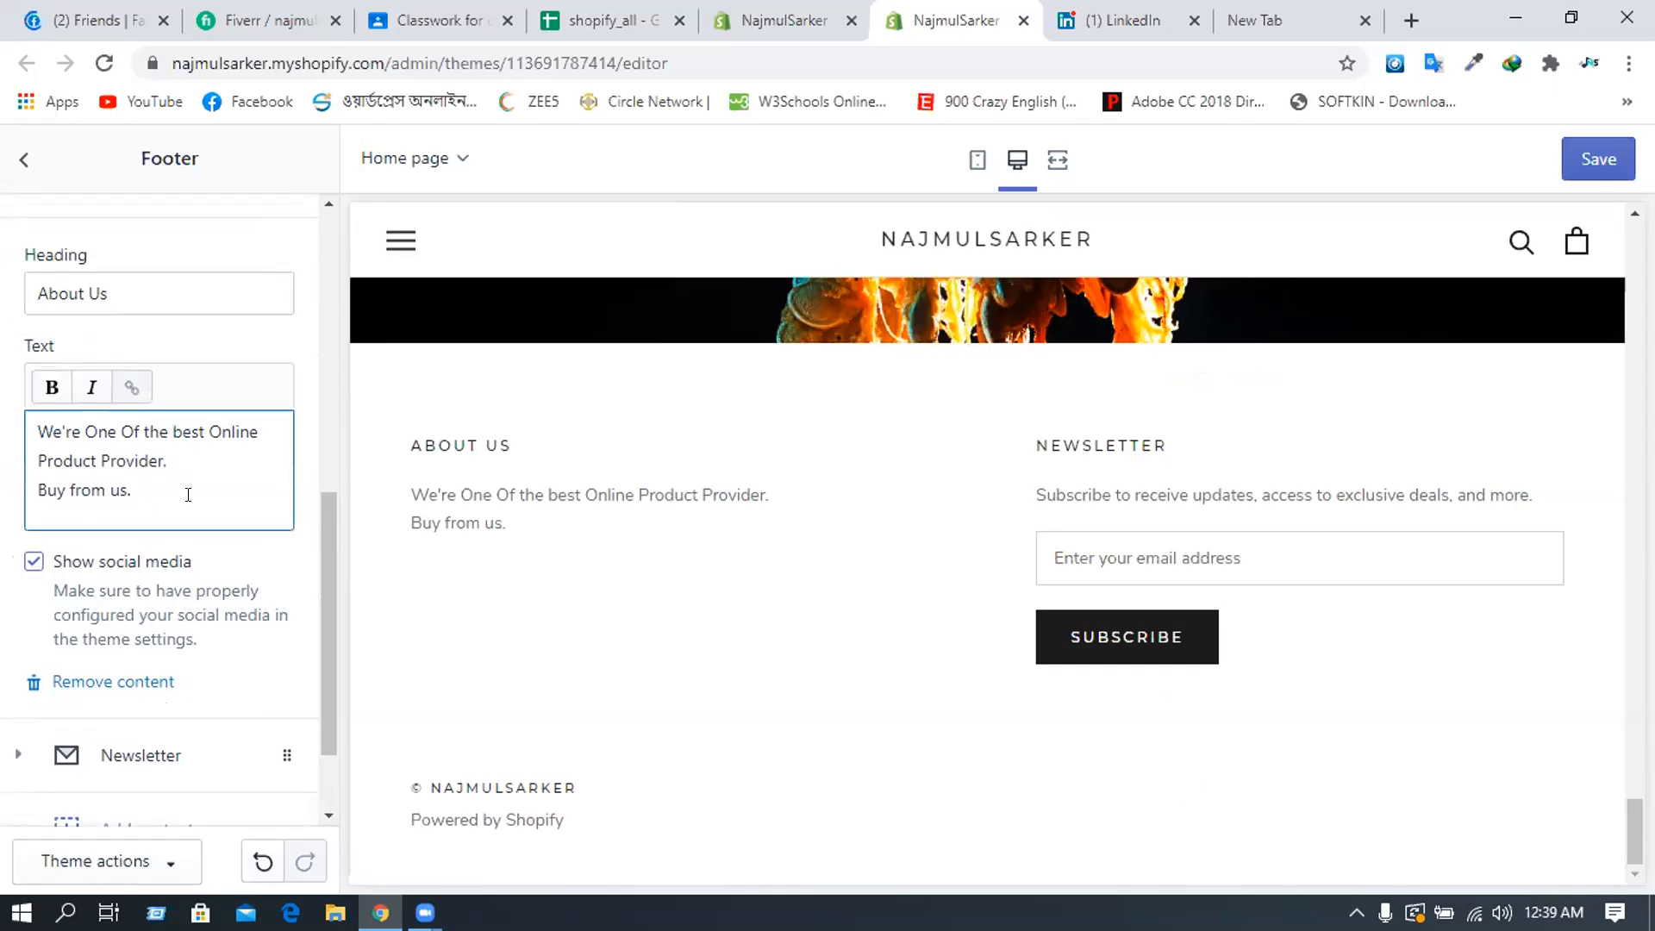
# - Search Google for 'Technology logo png' in a new tab
pyautogui.click(1409, 21)
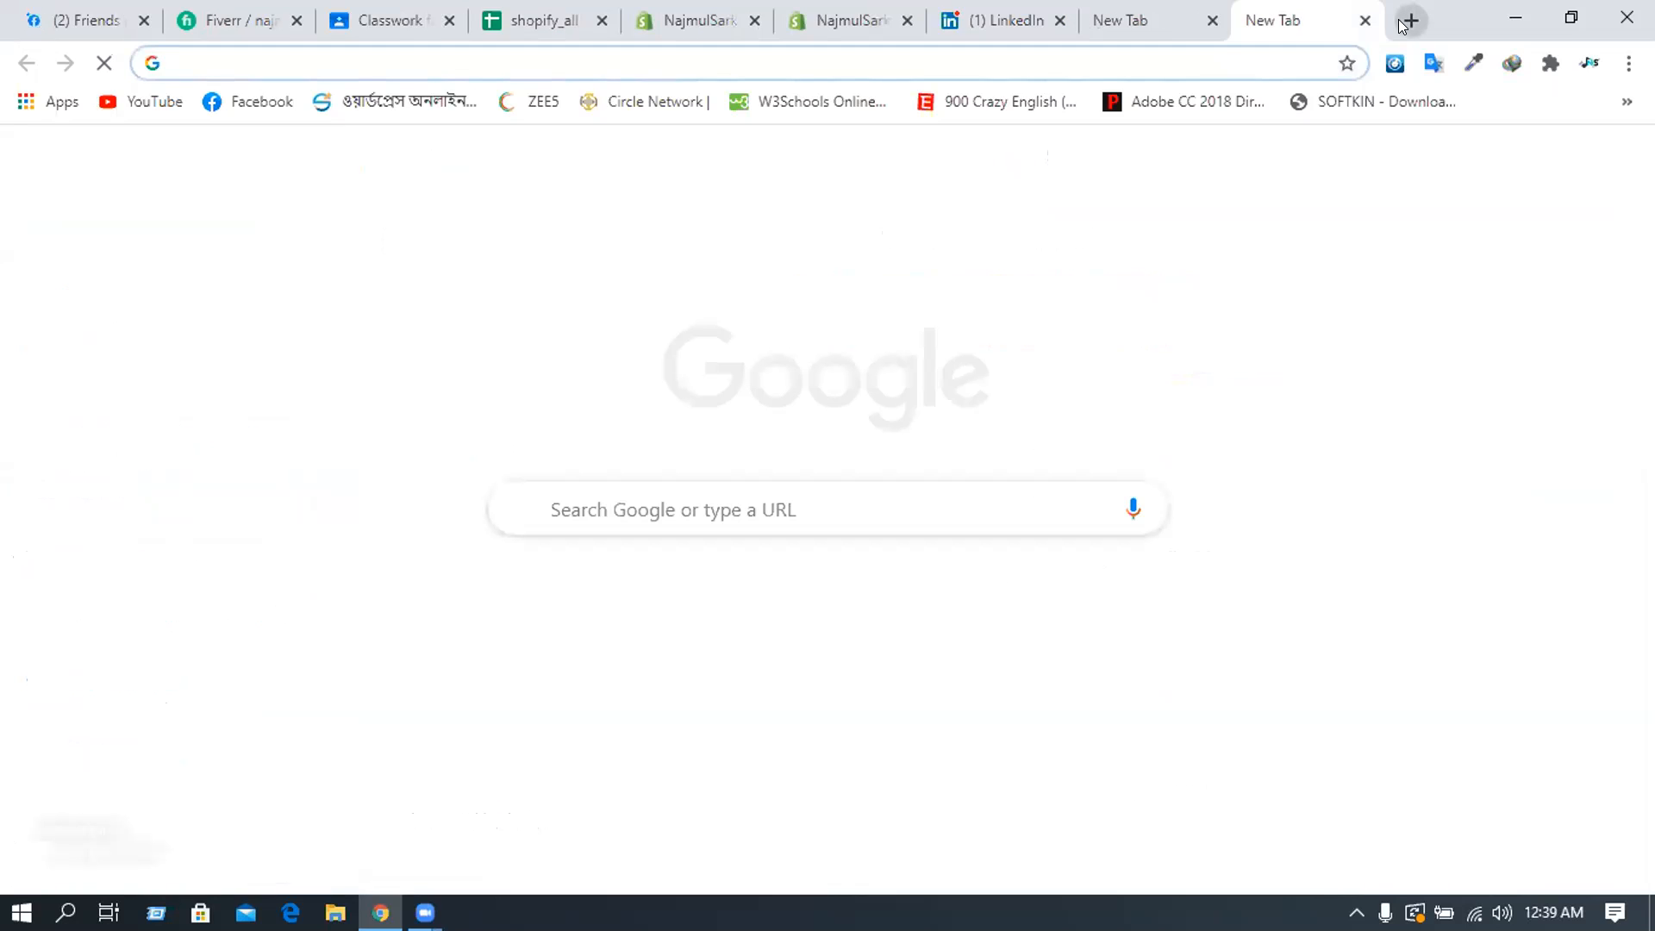
pyautogui.write('T')
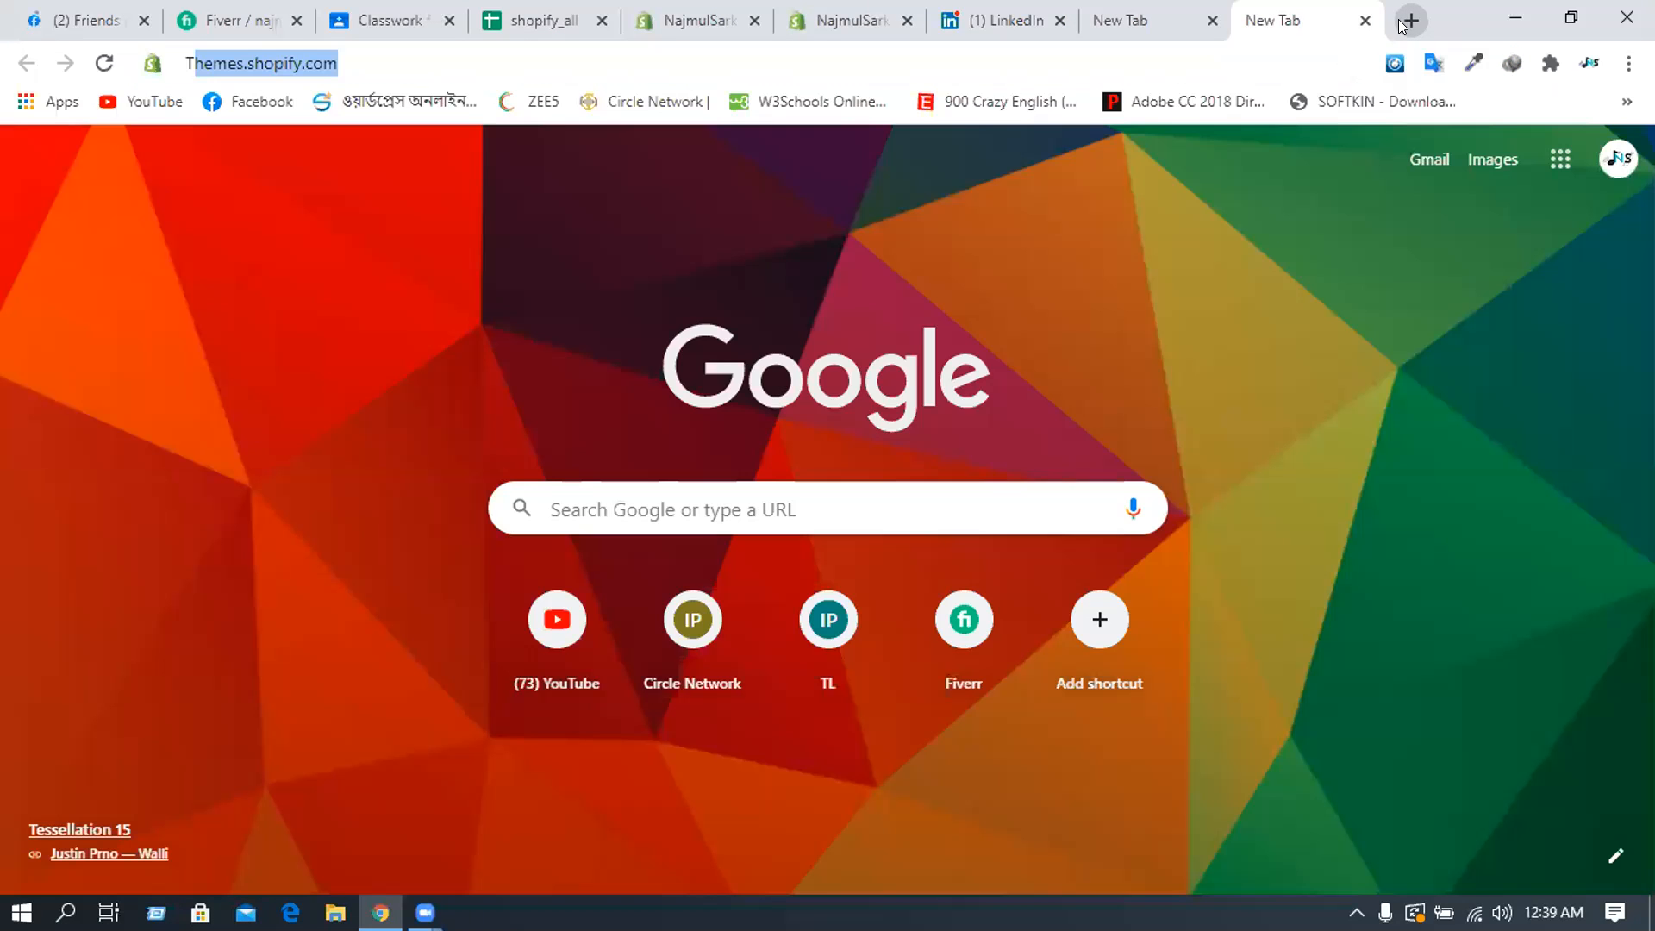
pyautogui.write('ech')
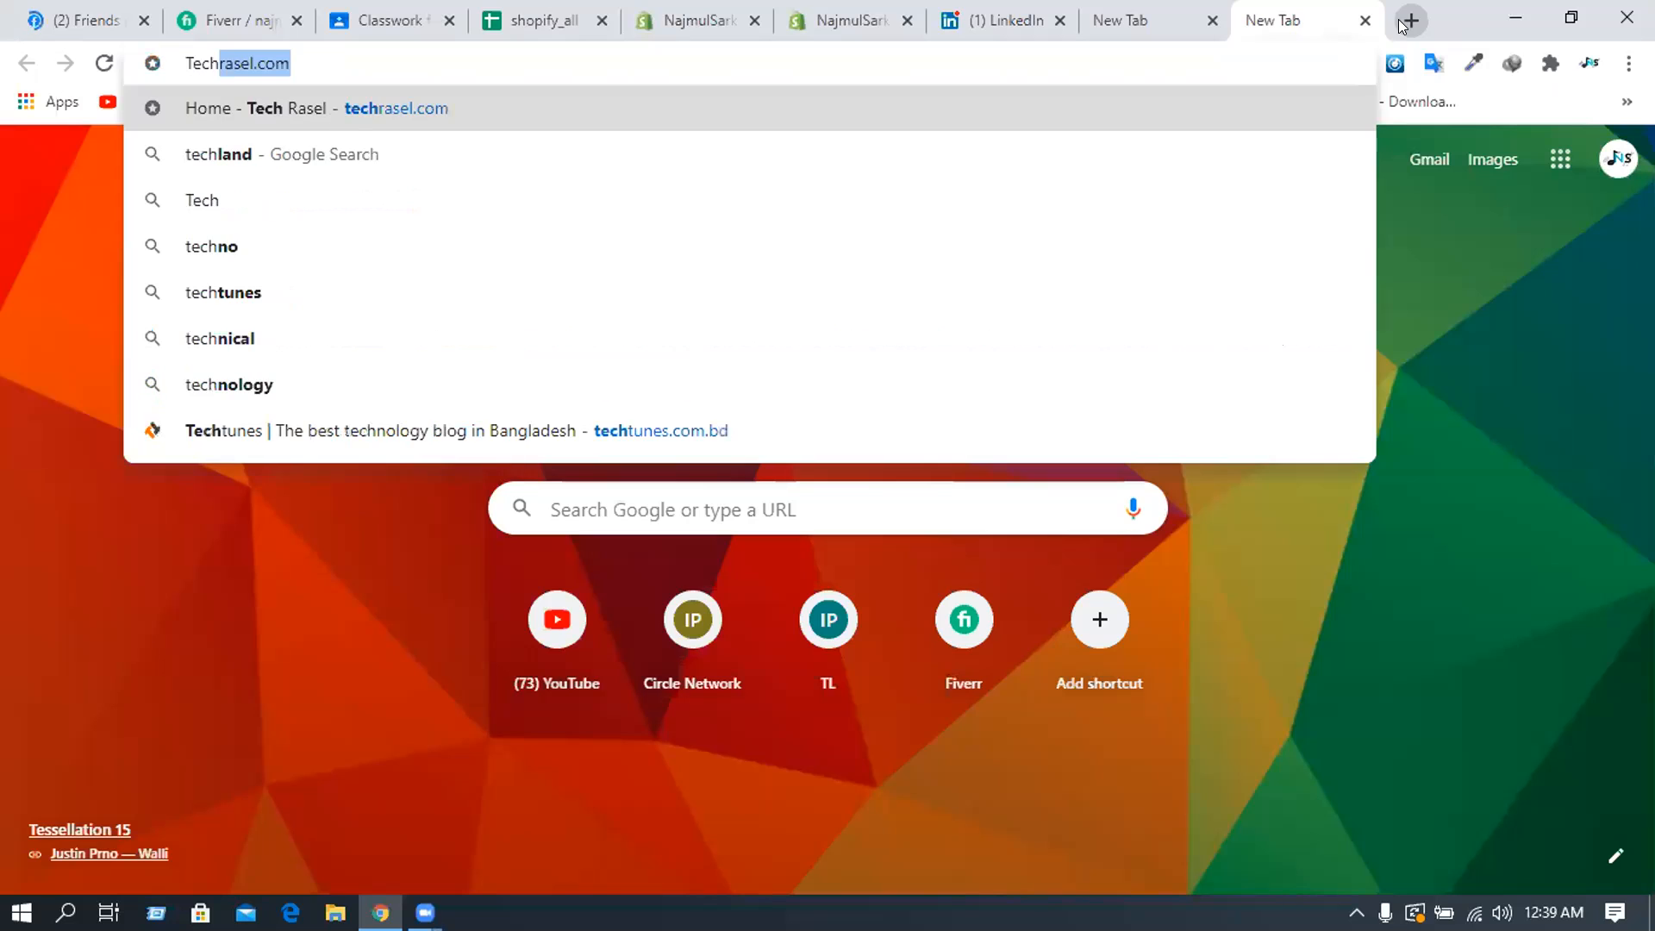
pyautogui.write('nolo')
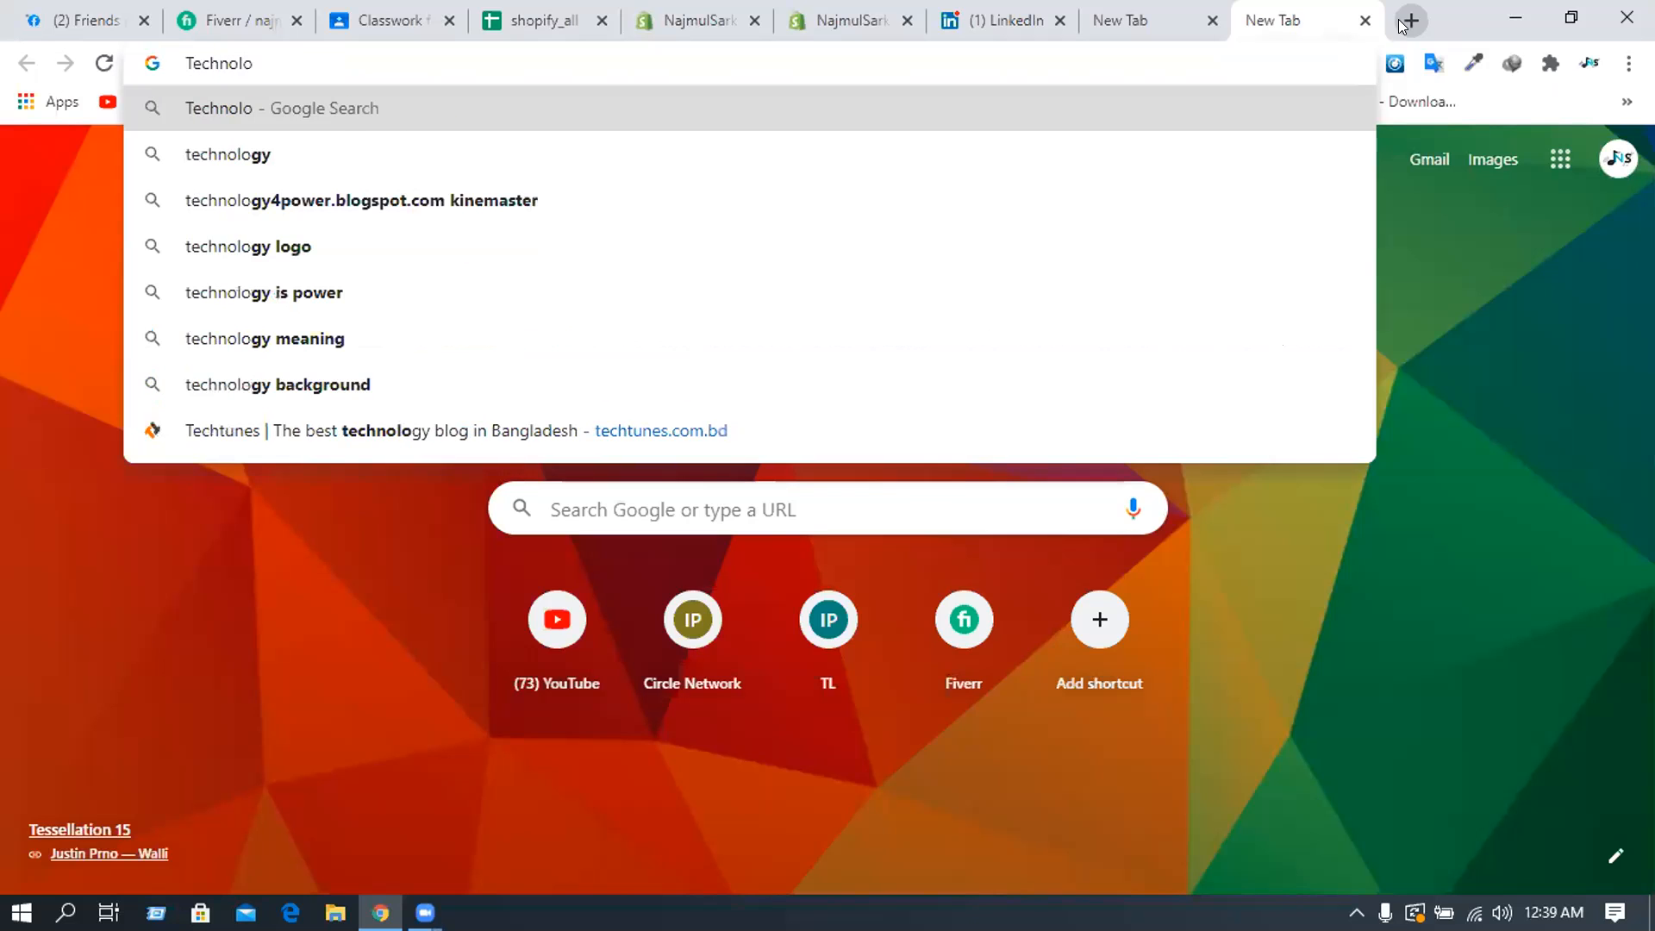
pyautogui.write('gy logo')
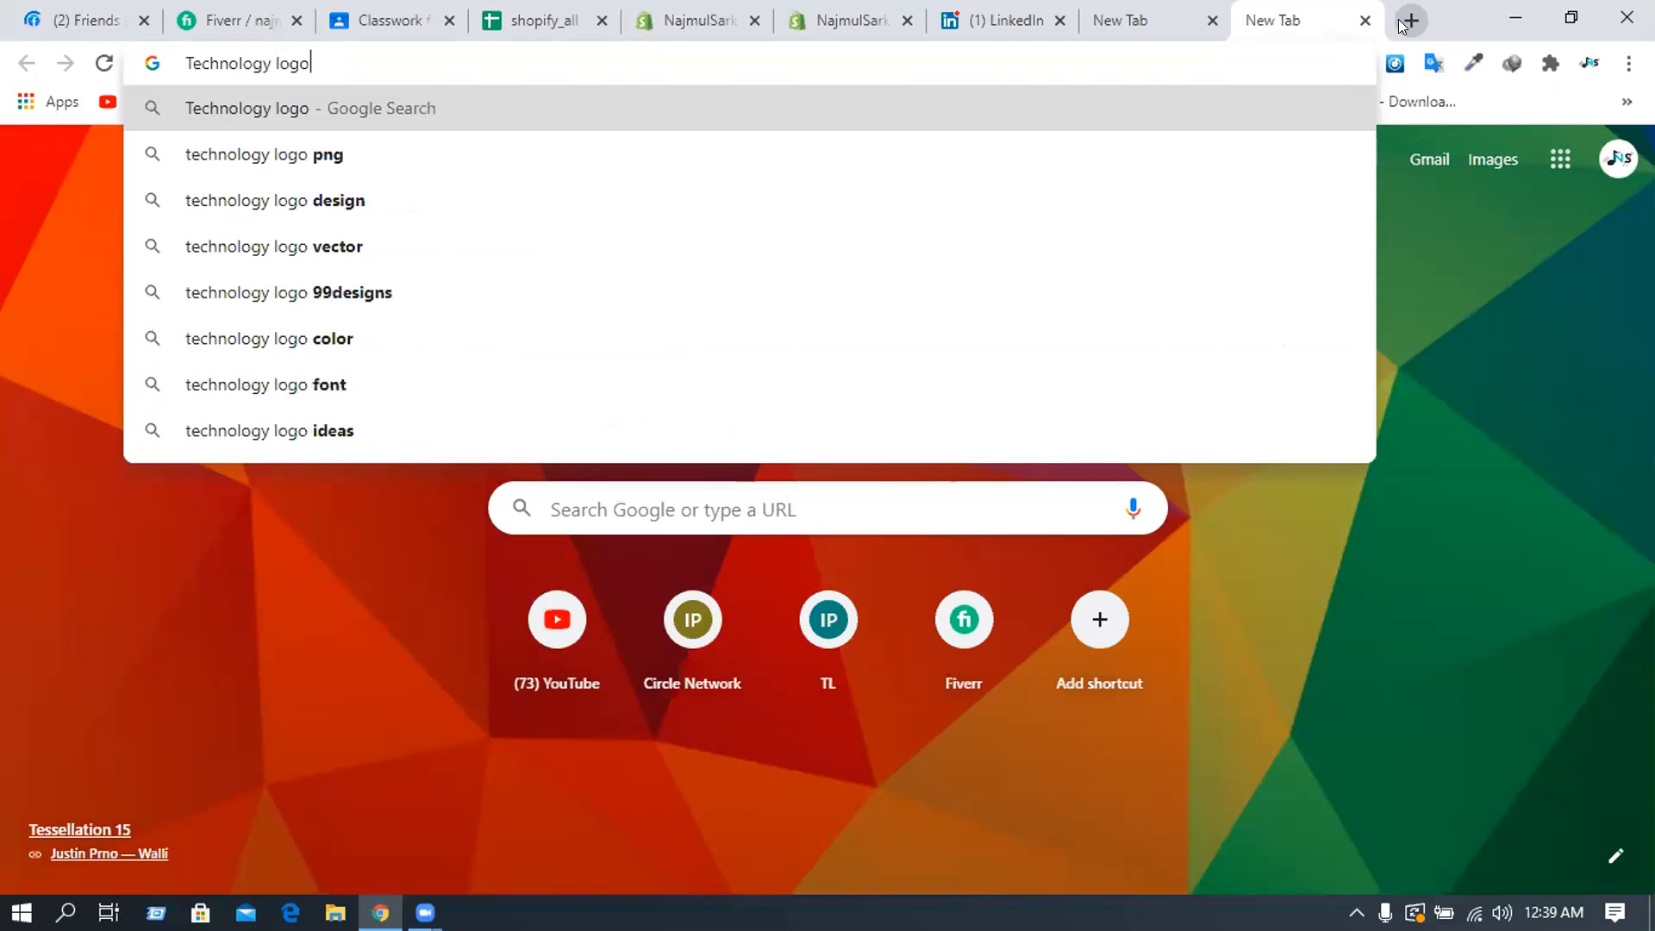
pyautogui.write(' png')
pyautogui.press('Return')
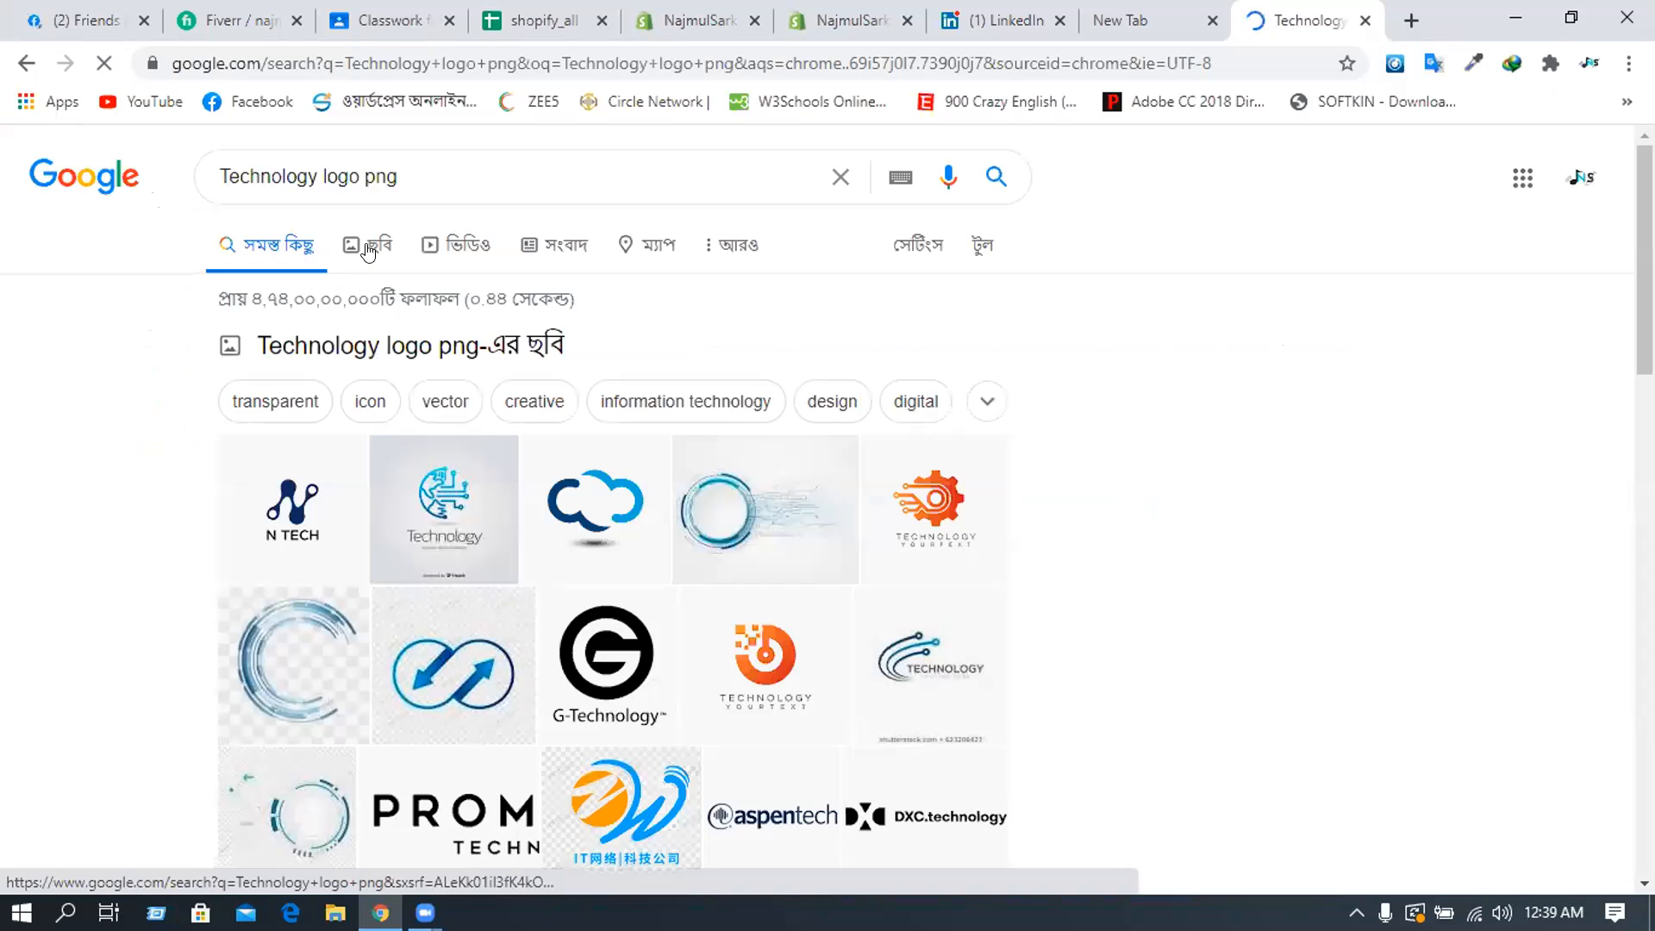
# - Browse the image results, previewing the blue brain circuit and N TECH logos
pyautogui.click(371, 250)
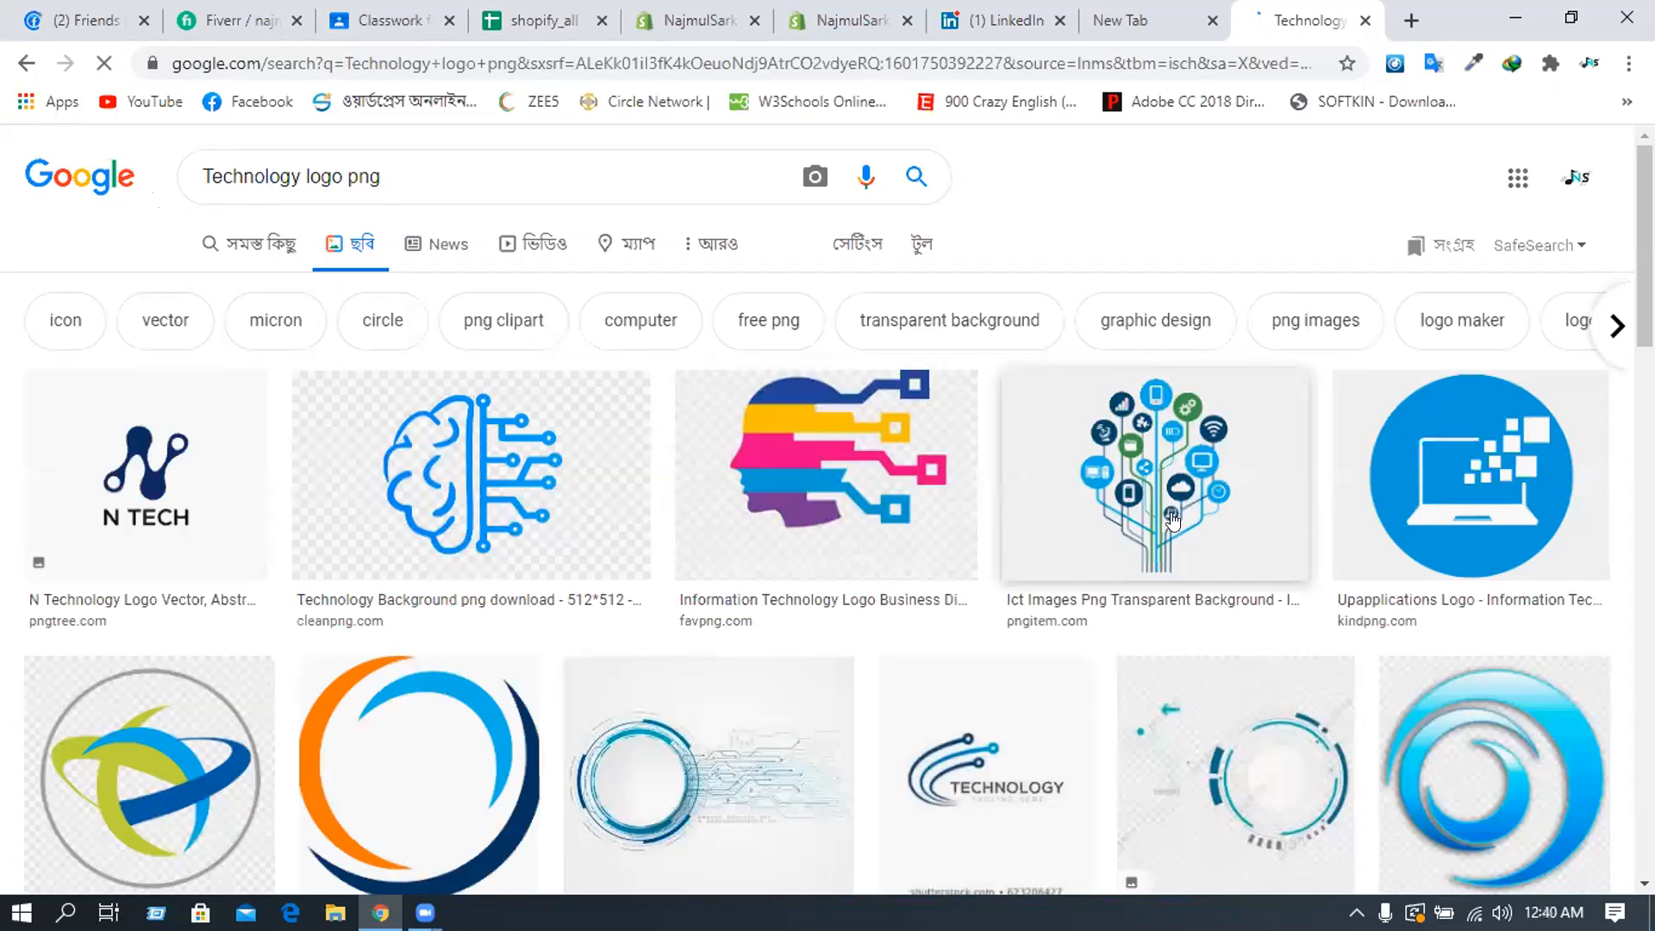
pyautogui.click(493, 453)
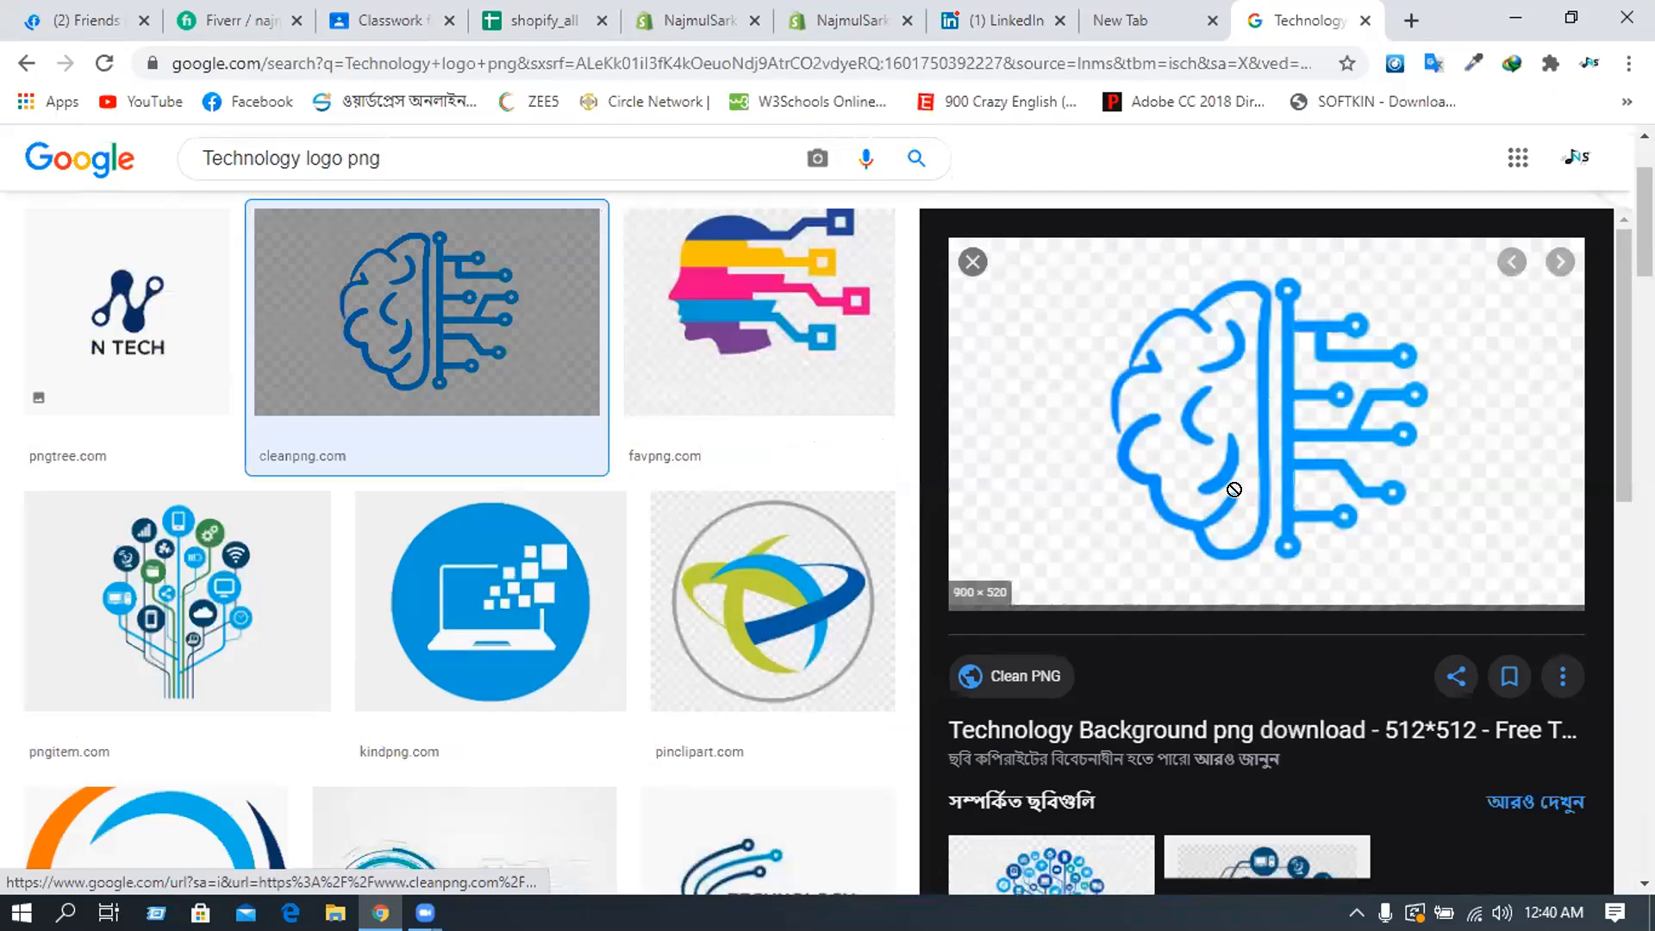
pyautogui.moveTo(1230, 495); pyautogui.dragTo(1129, 474)
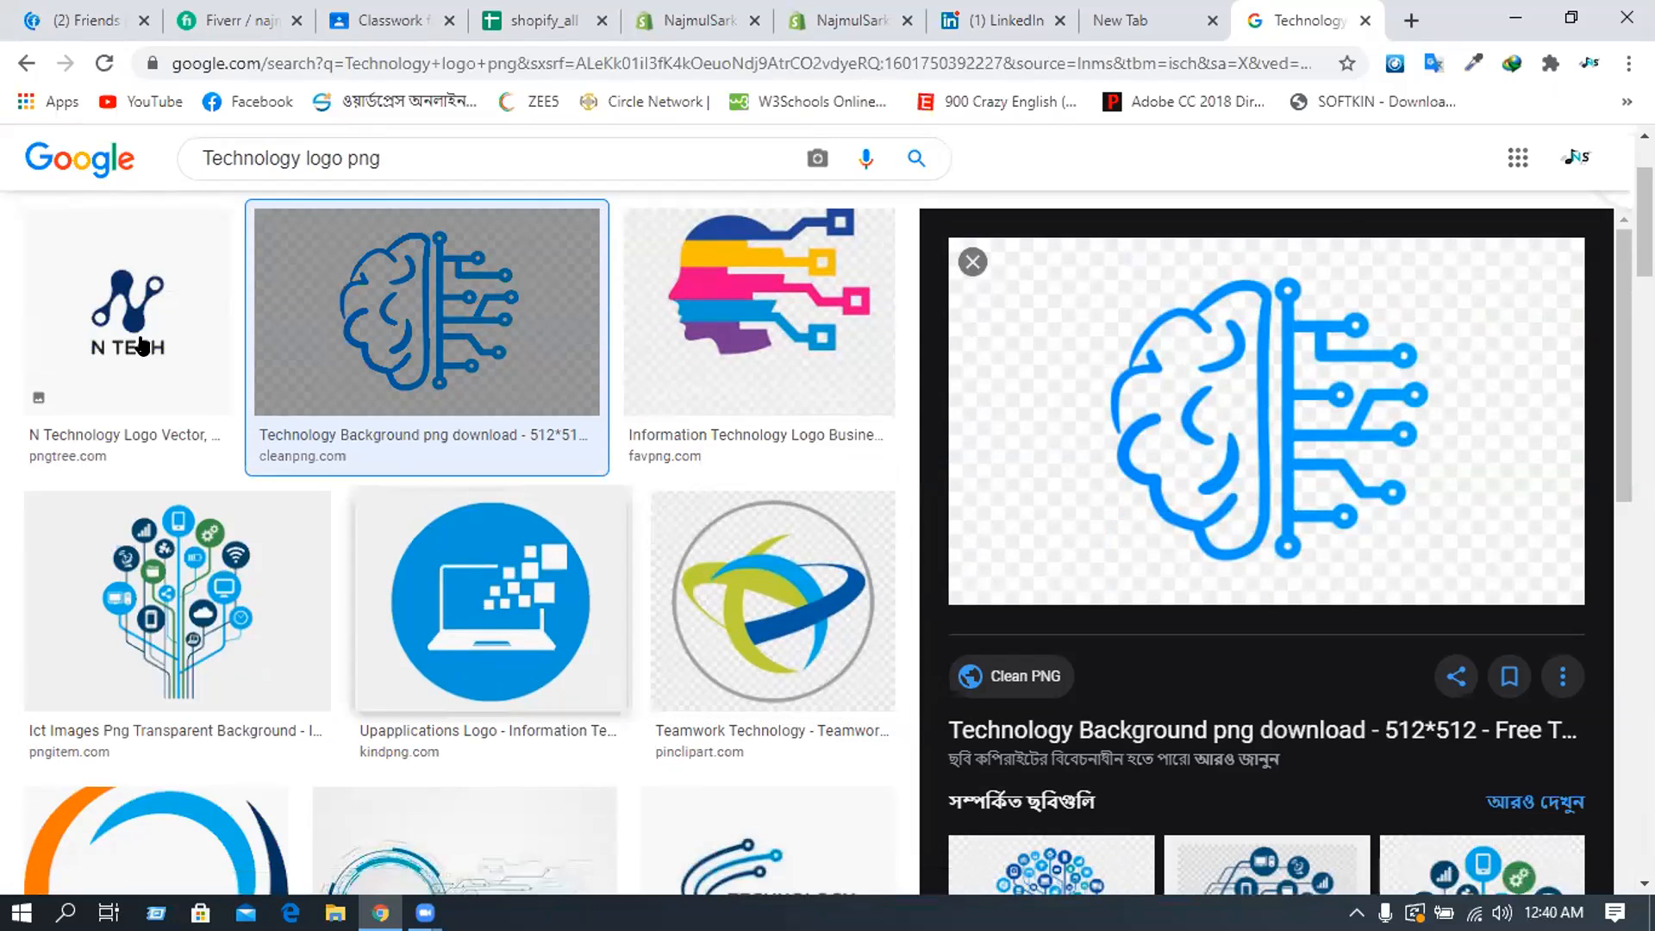
pyautogui.press('Left')
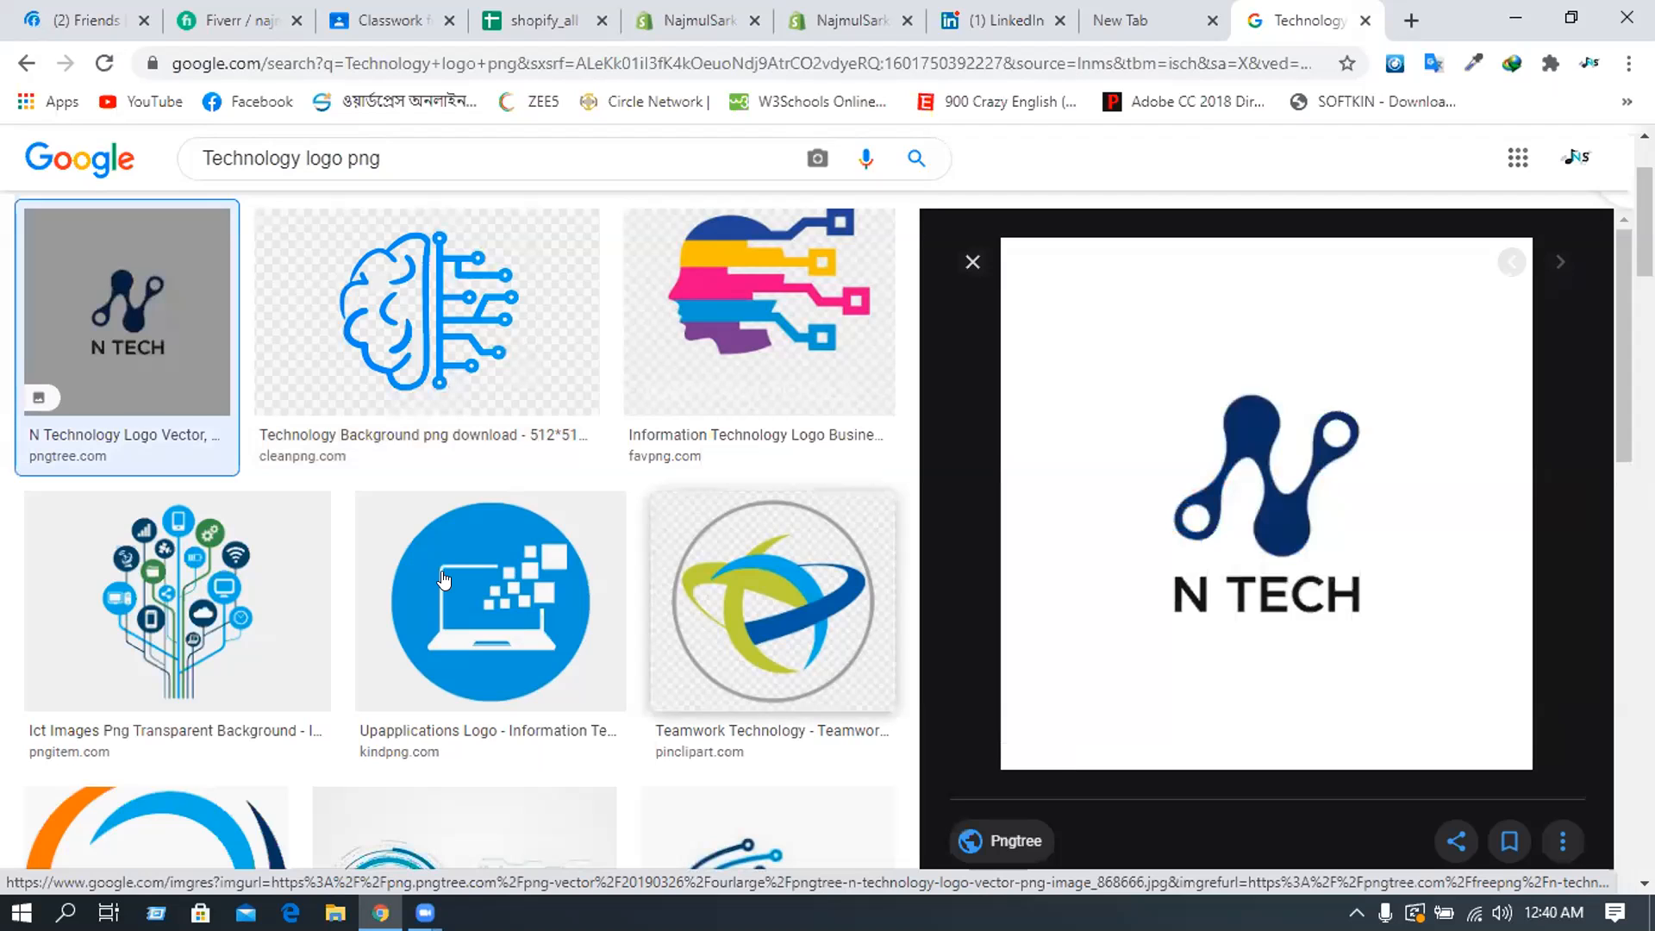
pyautogui.scroll(-3, 444, 569)
pyautogui.scroll(-4, 457, 535)
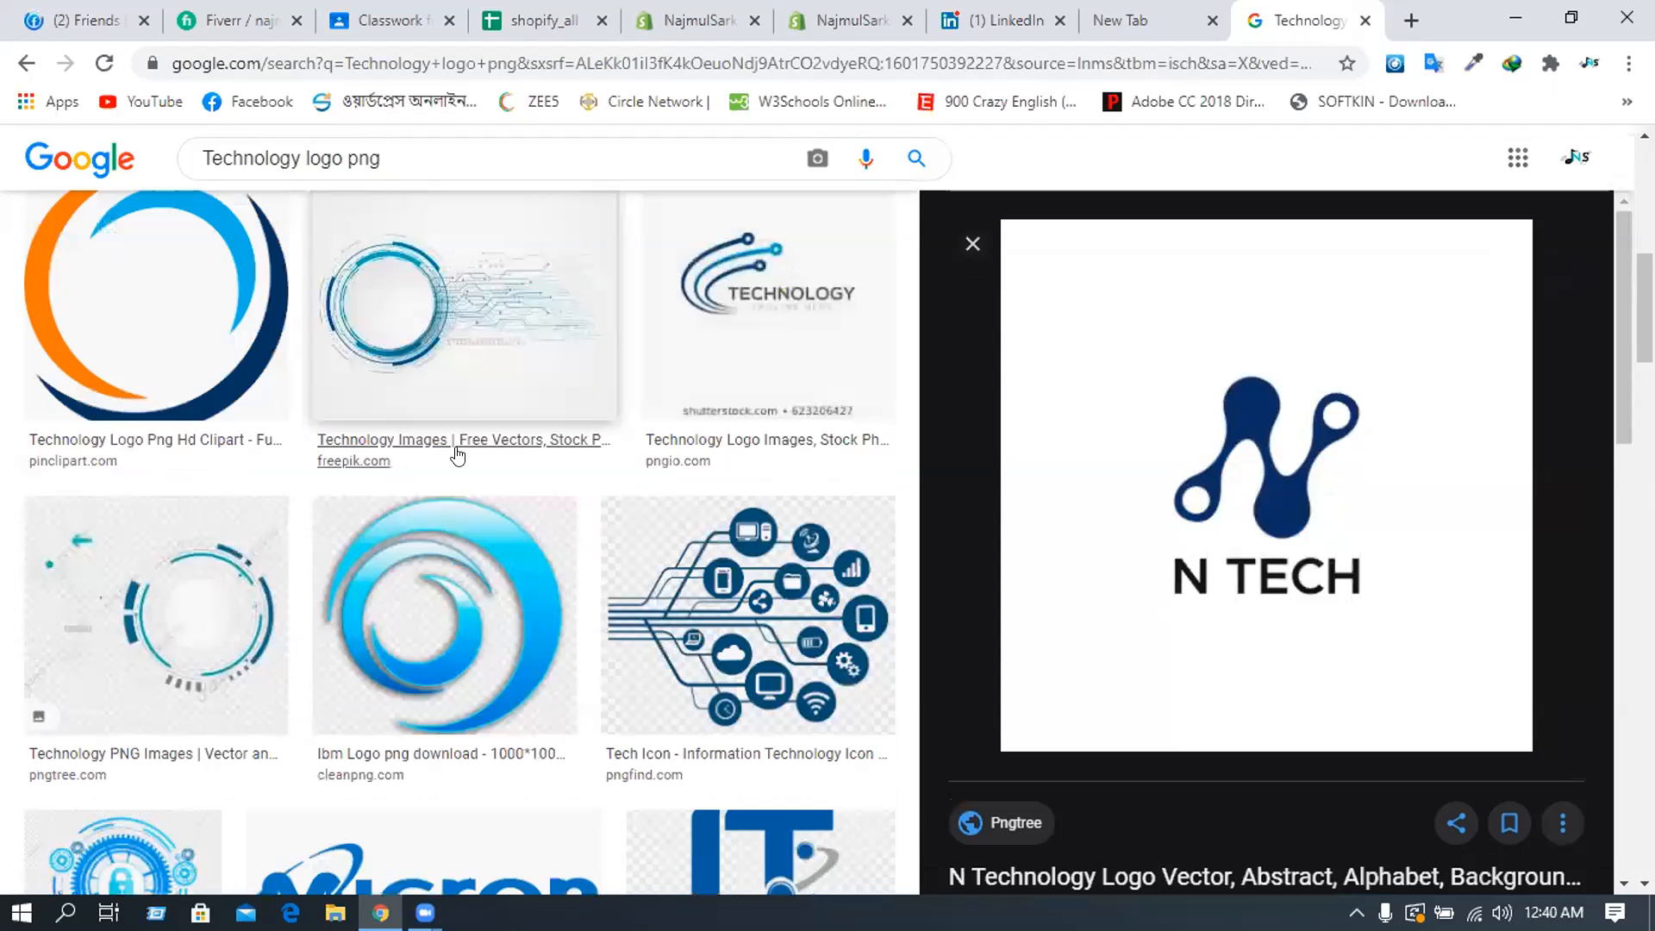
pyautogui.scroll(-4, 534, 504)
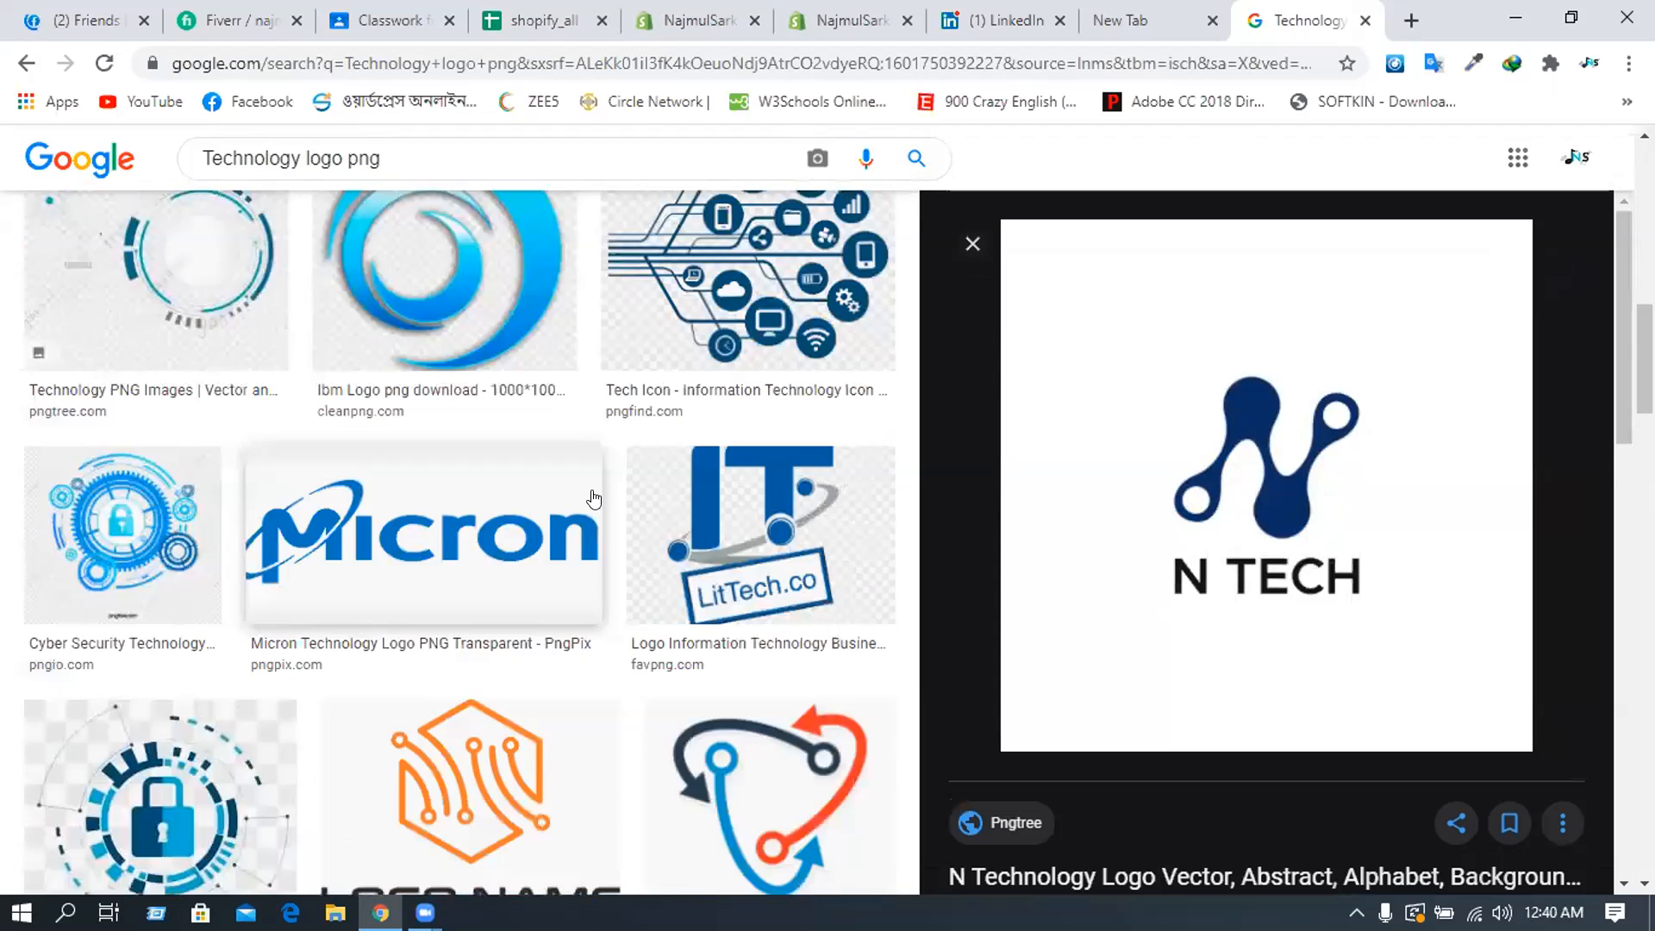
pyautogui.scroll(1, 459, 543)
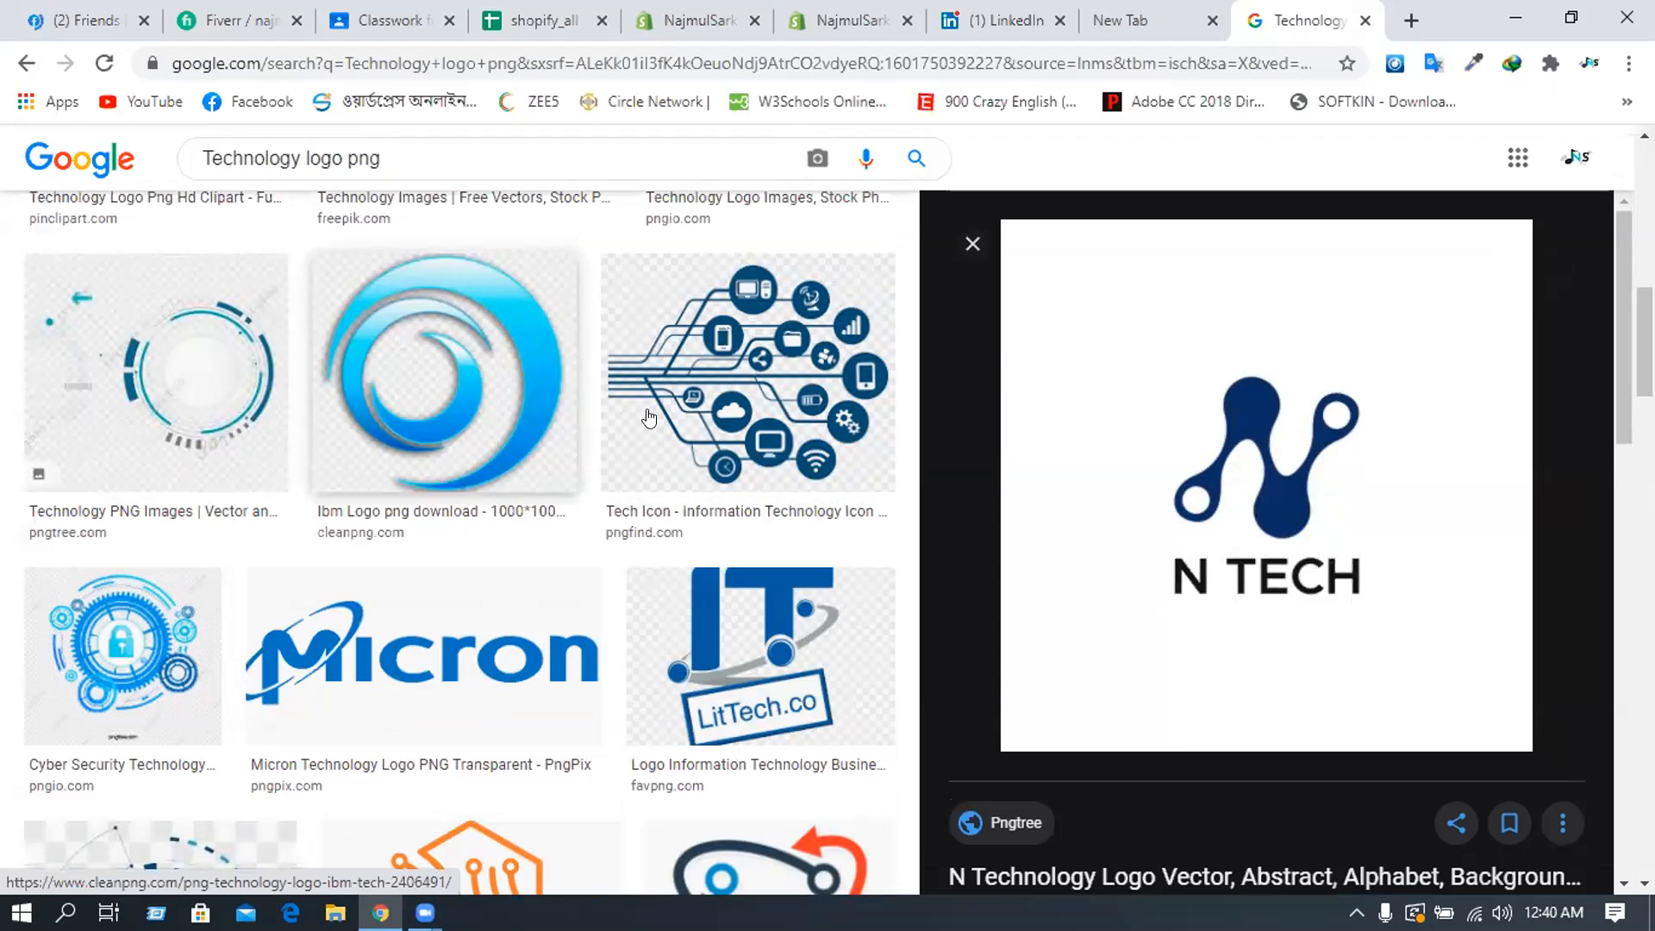
# - Open the Micron logo preview and copy its image address
pyautogui.rightClick(667, 389)
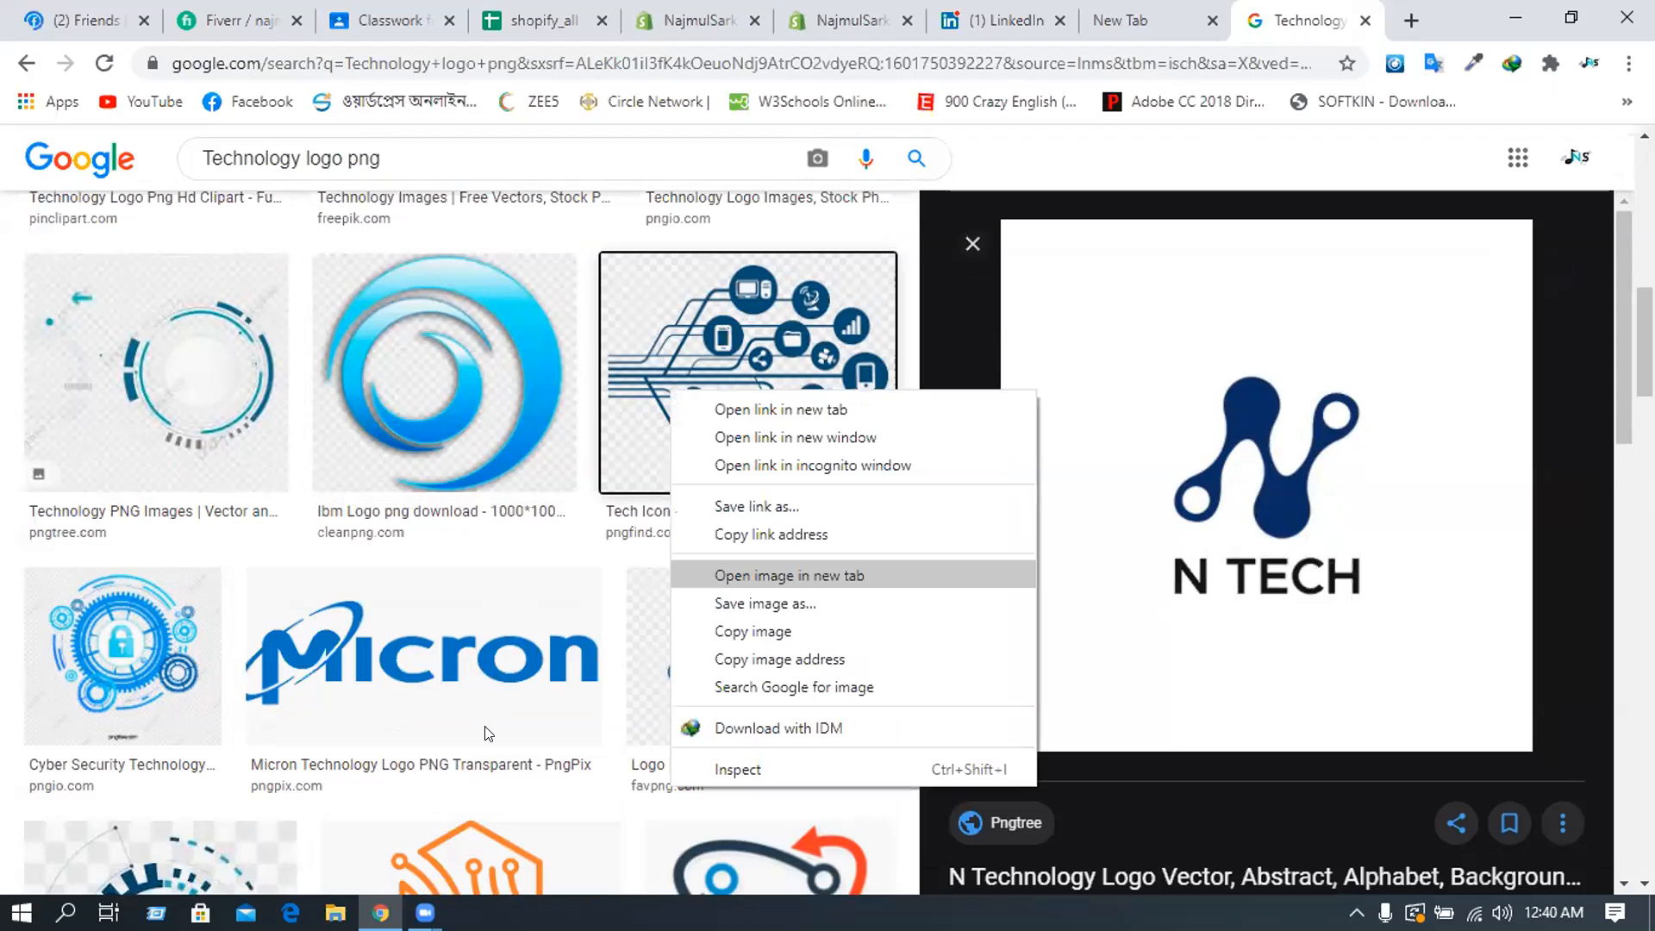
pyautogui.rightClick(457, 733)
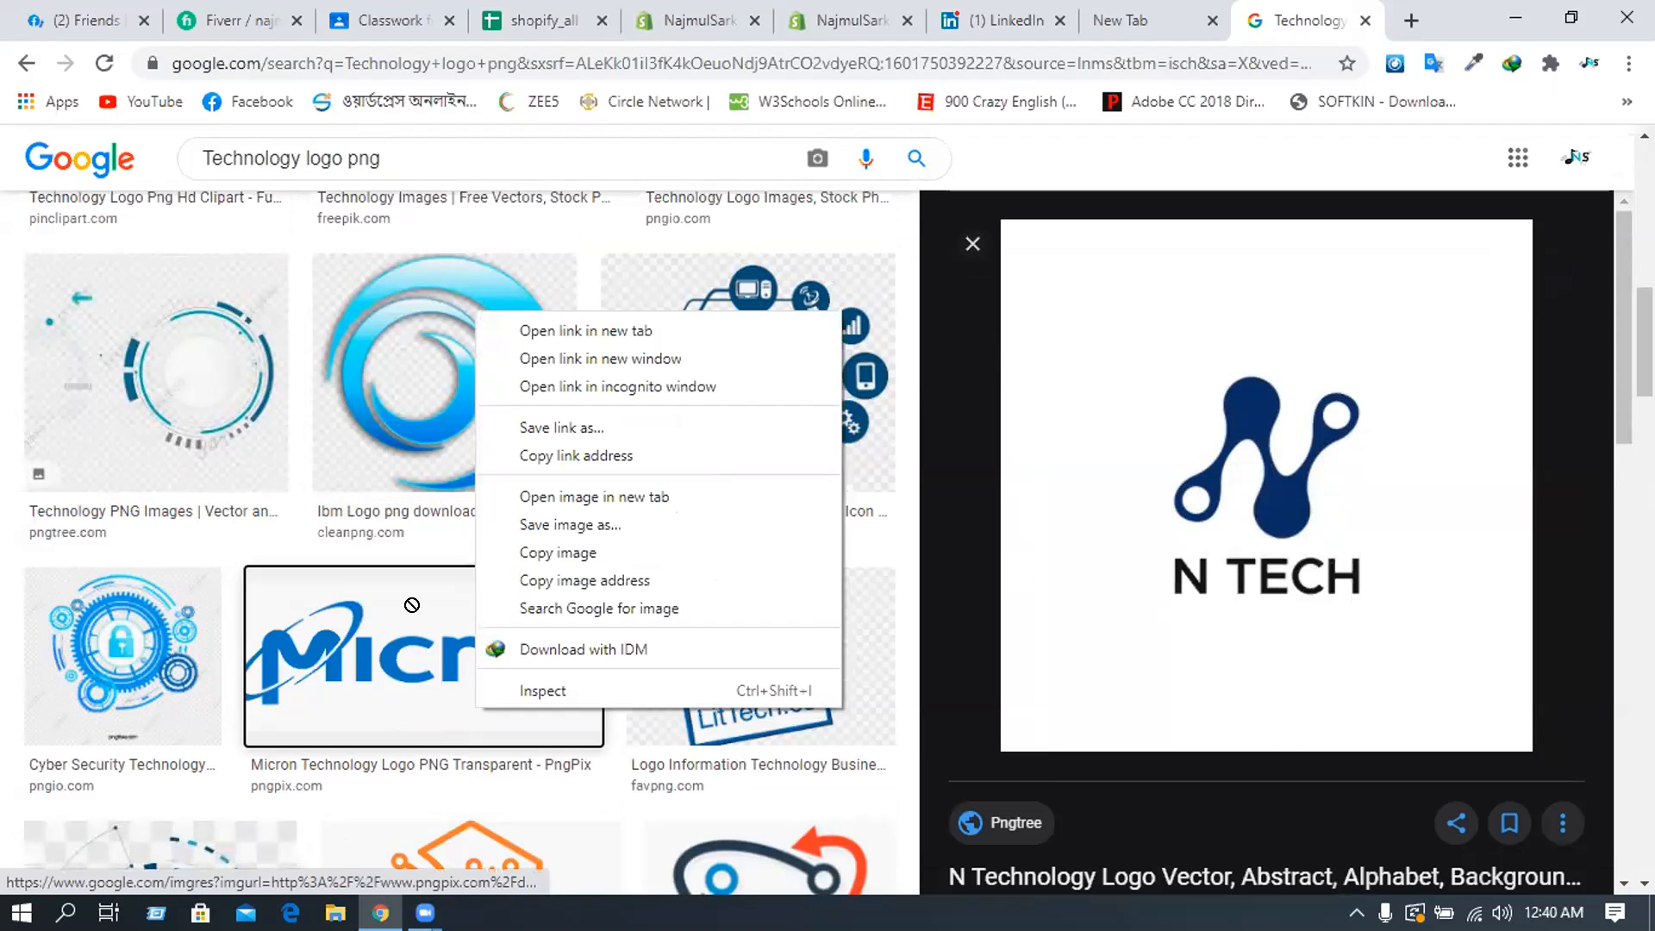
pyautogui.moveTo(455, 692); pyautogui.dragTo(395, 661)
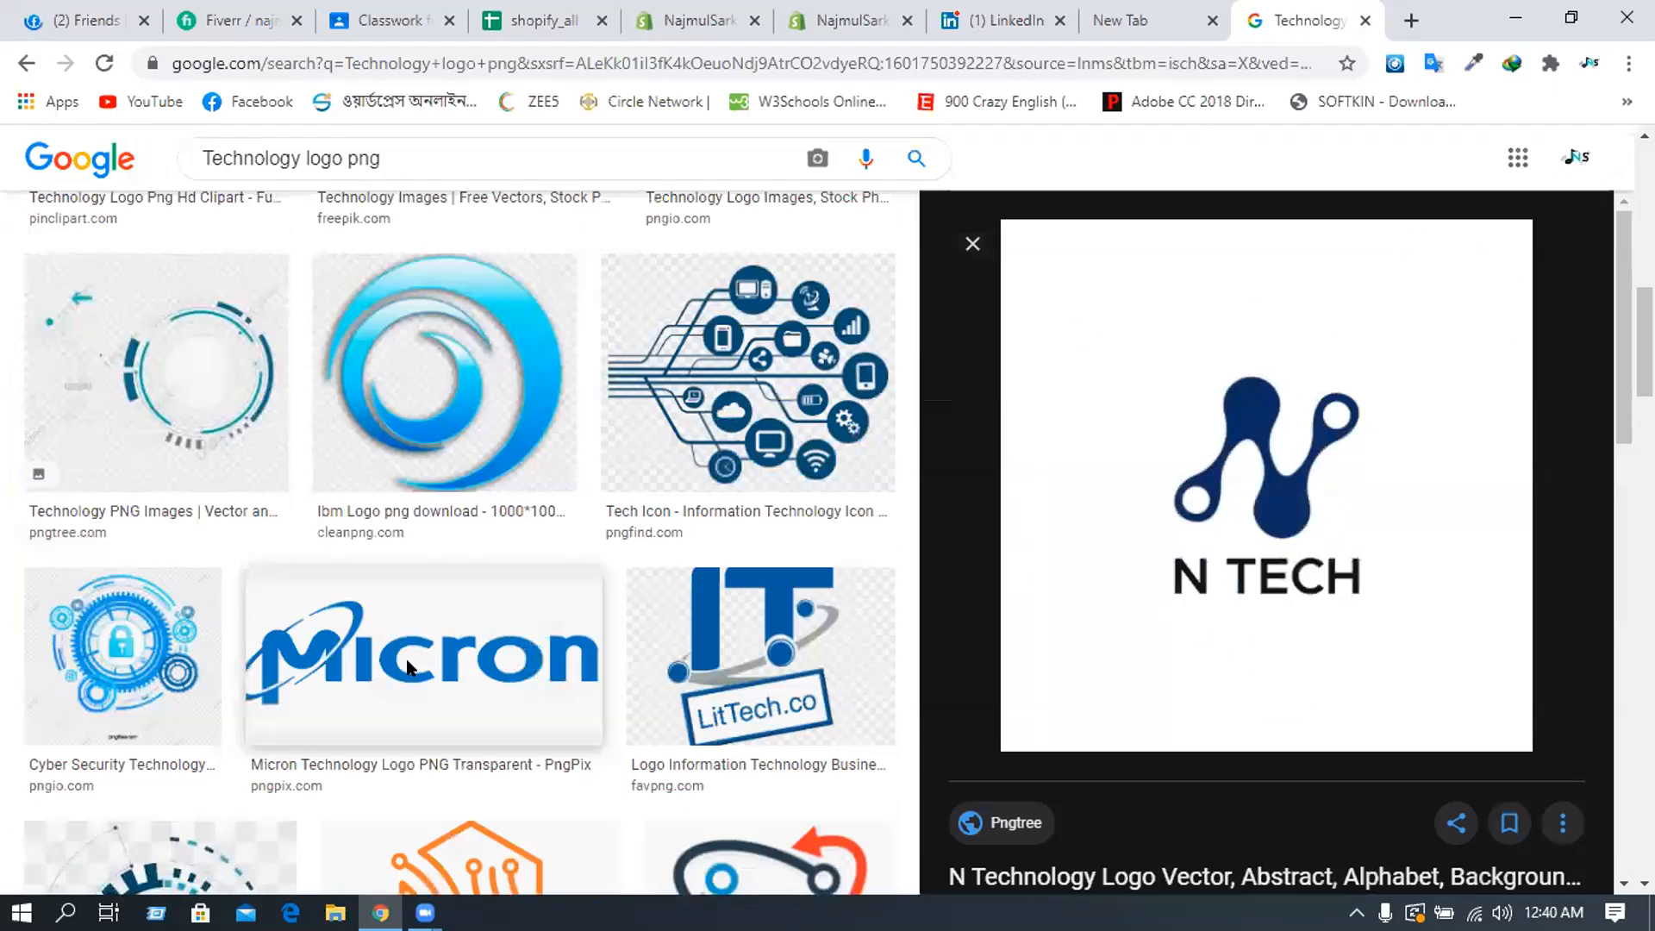
pyautogui.rightClick(405, 667)
pyautogui.click(333, 677)
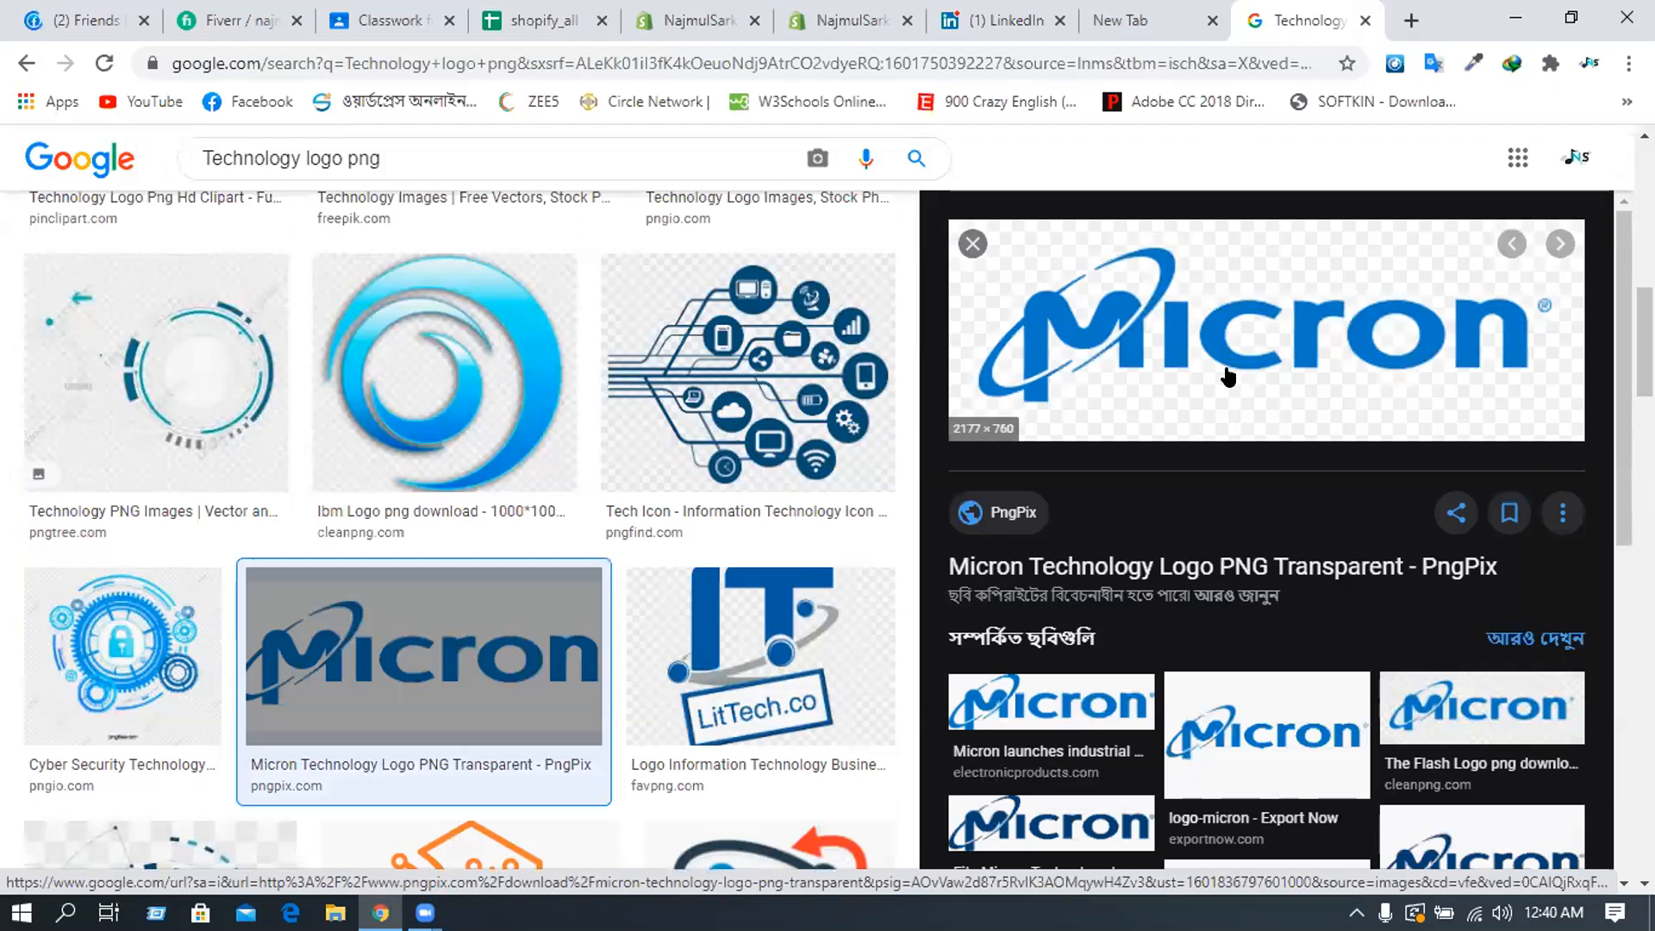
pyautogui.rightClick(1230, 370)
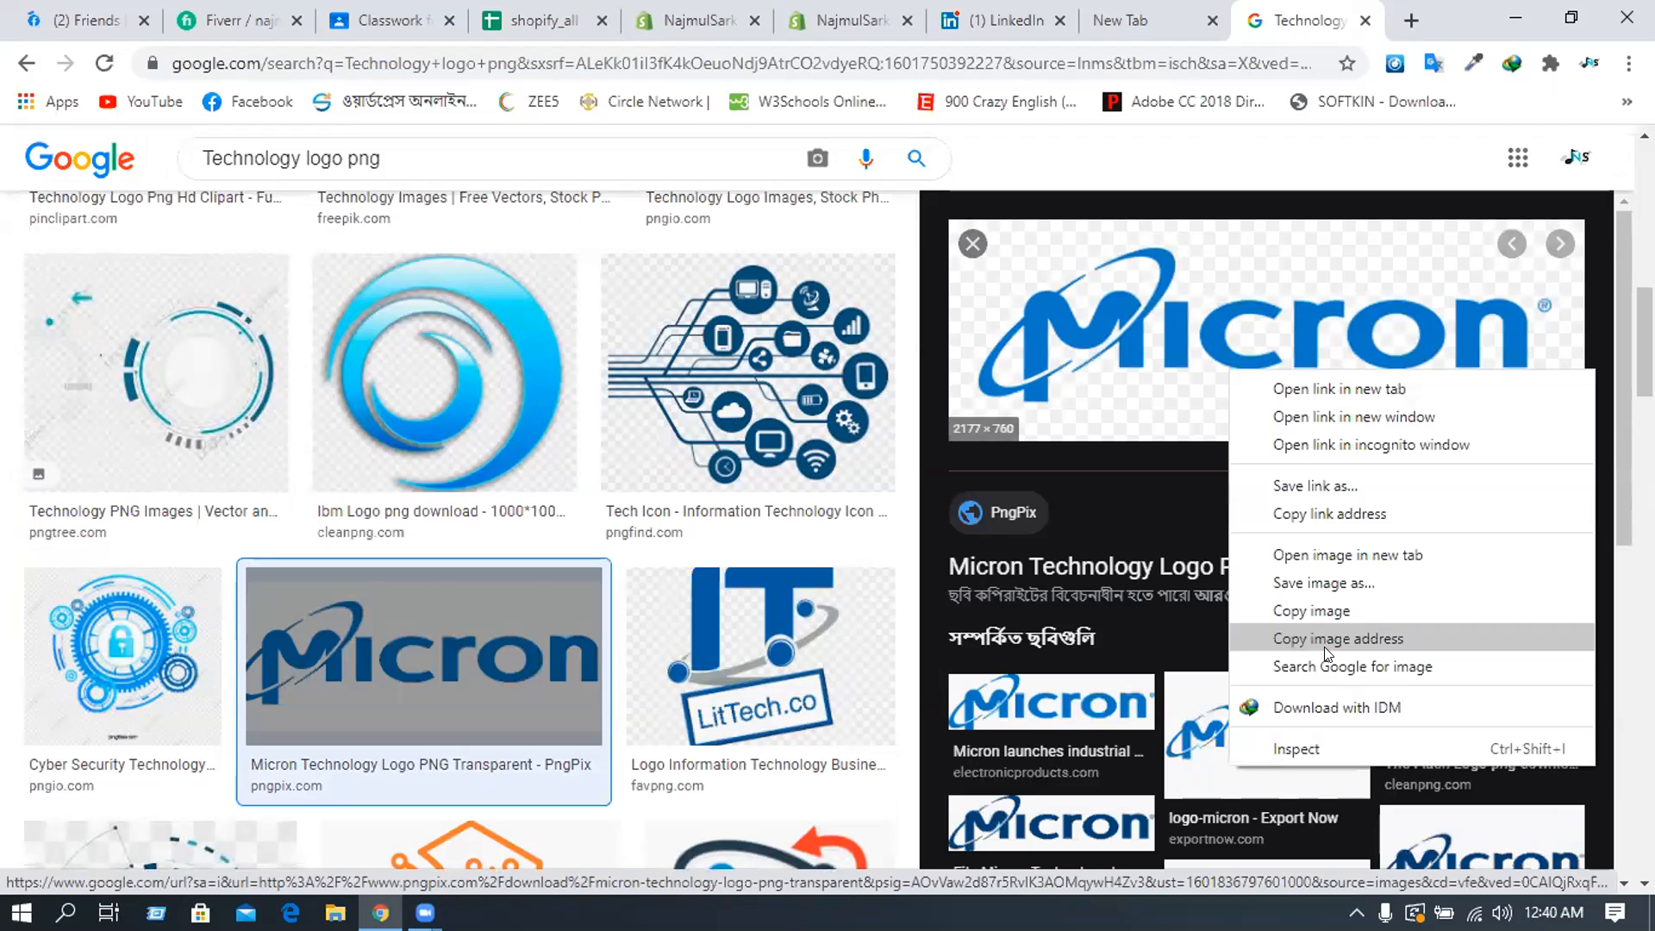
pyautogui.press('Down')
pyautogui.click(1345, 638)
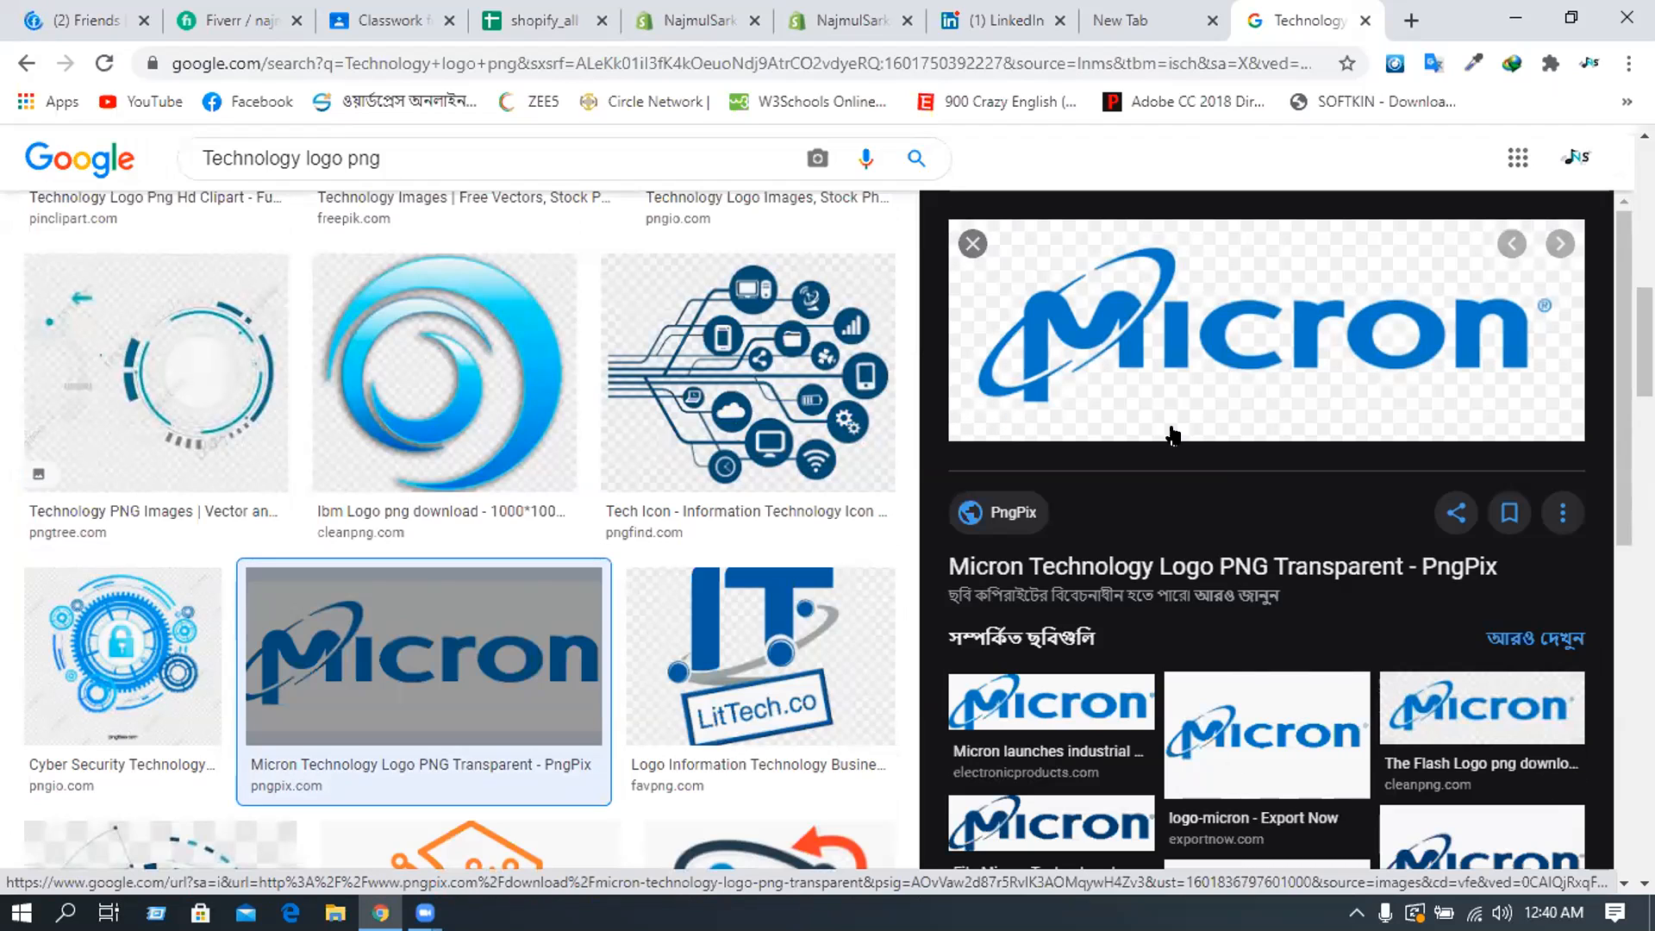
# - Back in the theme editor, add an <img> tag on a new line below 'Buy from us.'
pyautogui.click(833, 10)
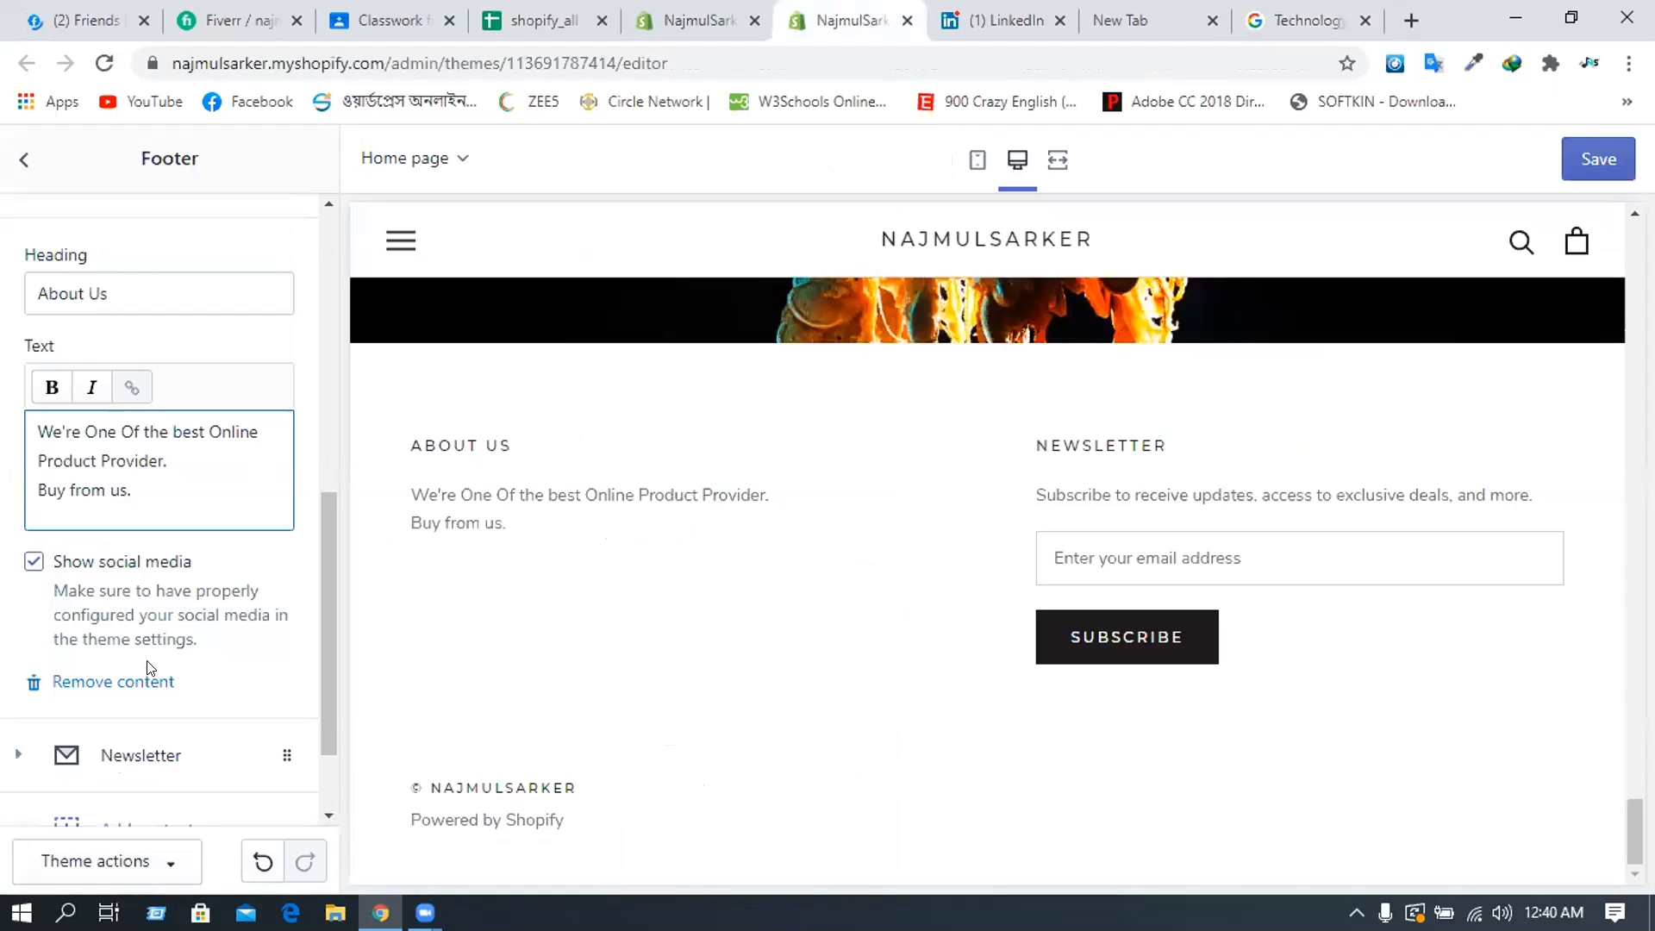
pyautogui.press('Return')
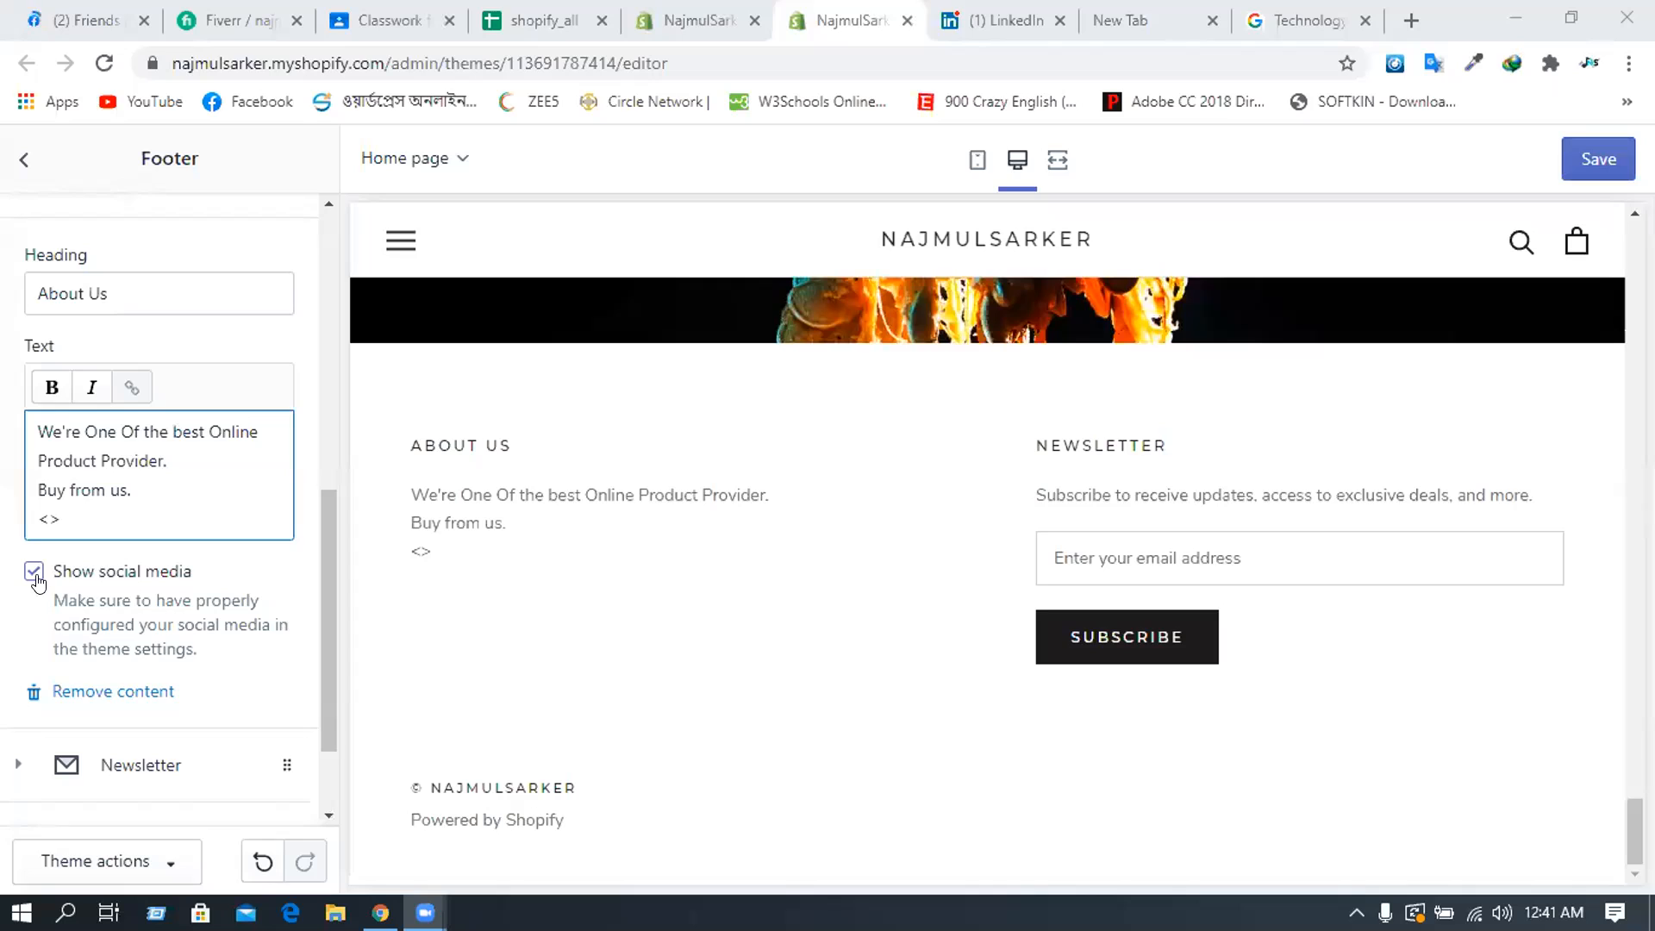
pyautogui.click(47, 514)
pyautogui.write('img>')
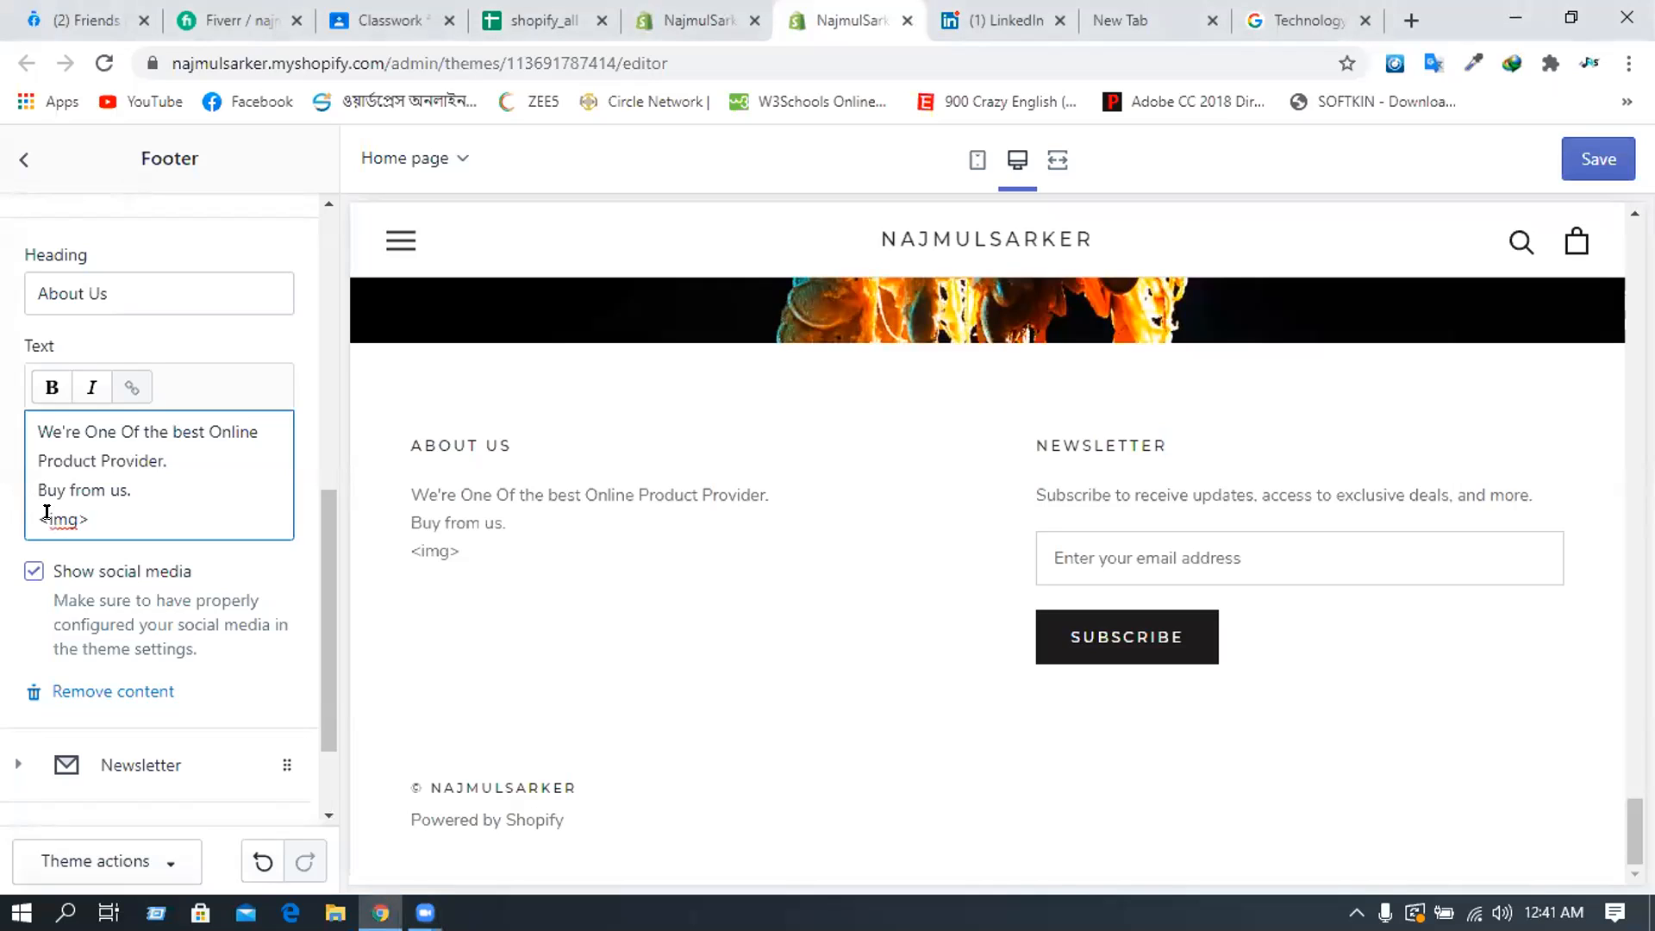
pyautogui.write(' <')
pyautogui.write('>')
pyautogui.press('Left')
pyautogui.press('BackSpace')
pyautogui.press('BackSpace')
pyautogui.press('BackSpace')
pyautogui.press('BackSpace')
pyautogui.press('Left')
pyautogui.write('/')
# - Set the img src to the copied Micron image address, close it with />, and select it
pyautogui.press('BackSpace')
pyautogui.write('src+')
pyautogui.press('BackSpace')
pyautogui.write('=""')
pyautogui.press('Left')
pyautogui.hotkey('ctrl', 'v')
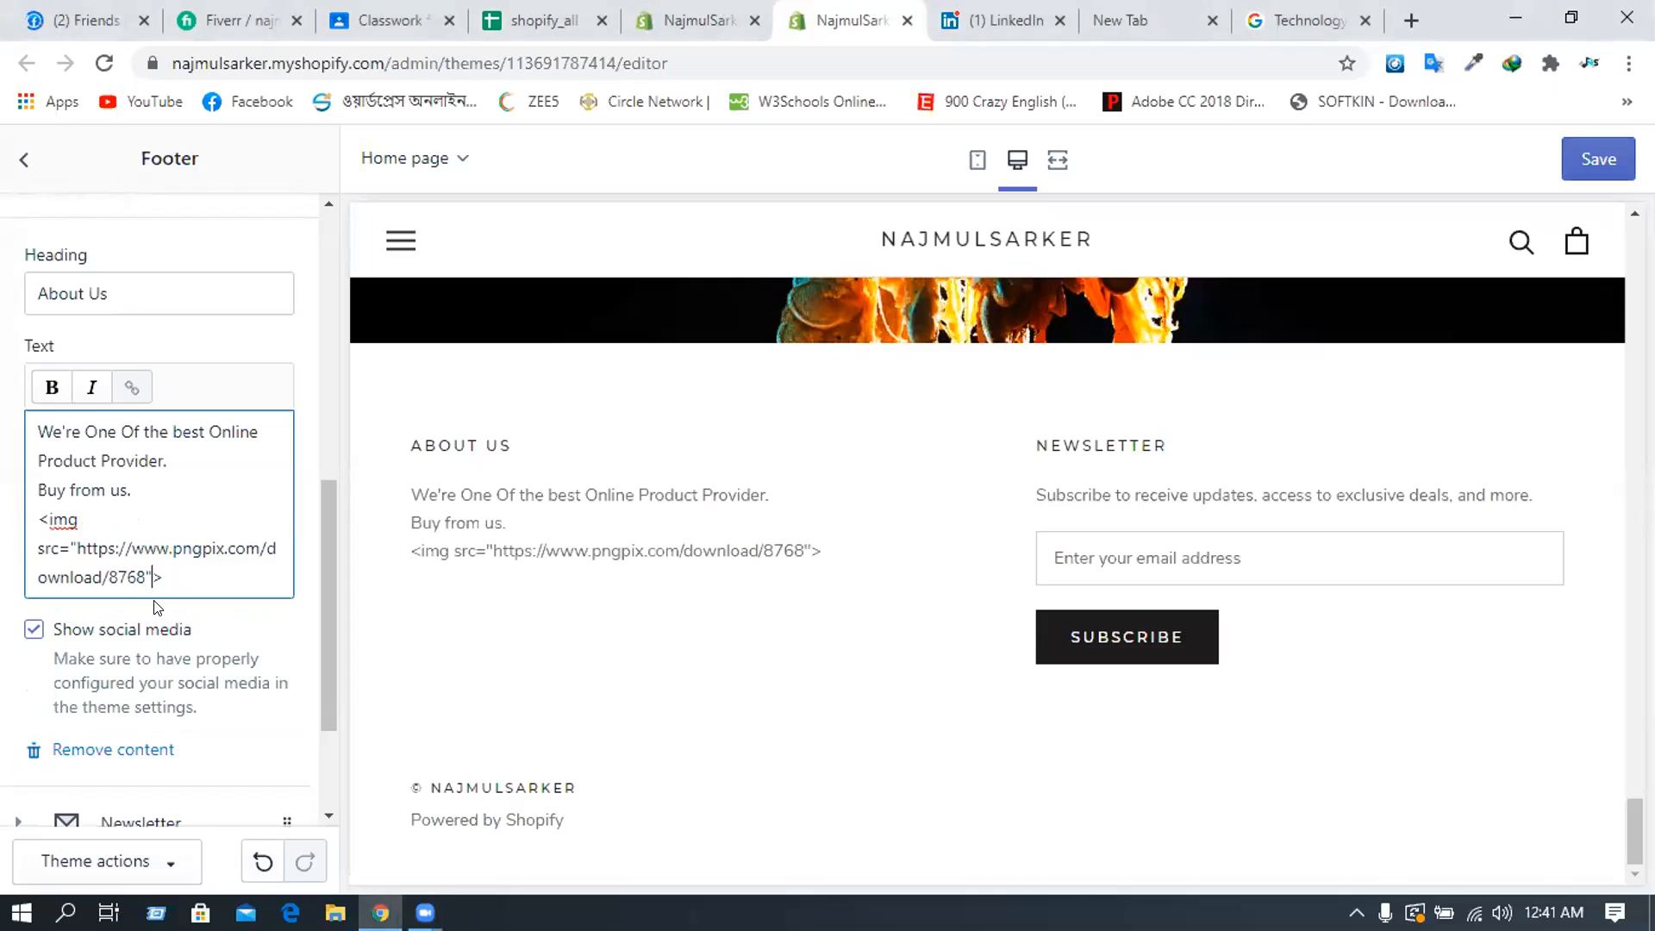
pyautogui.write('/')
pyautogui.moveTo(175, 577); pyautogui.dragTo(30, 520)
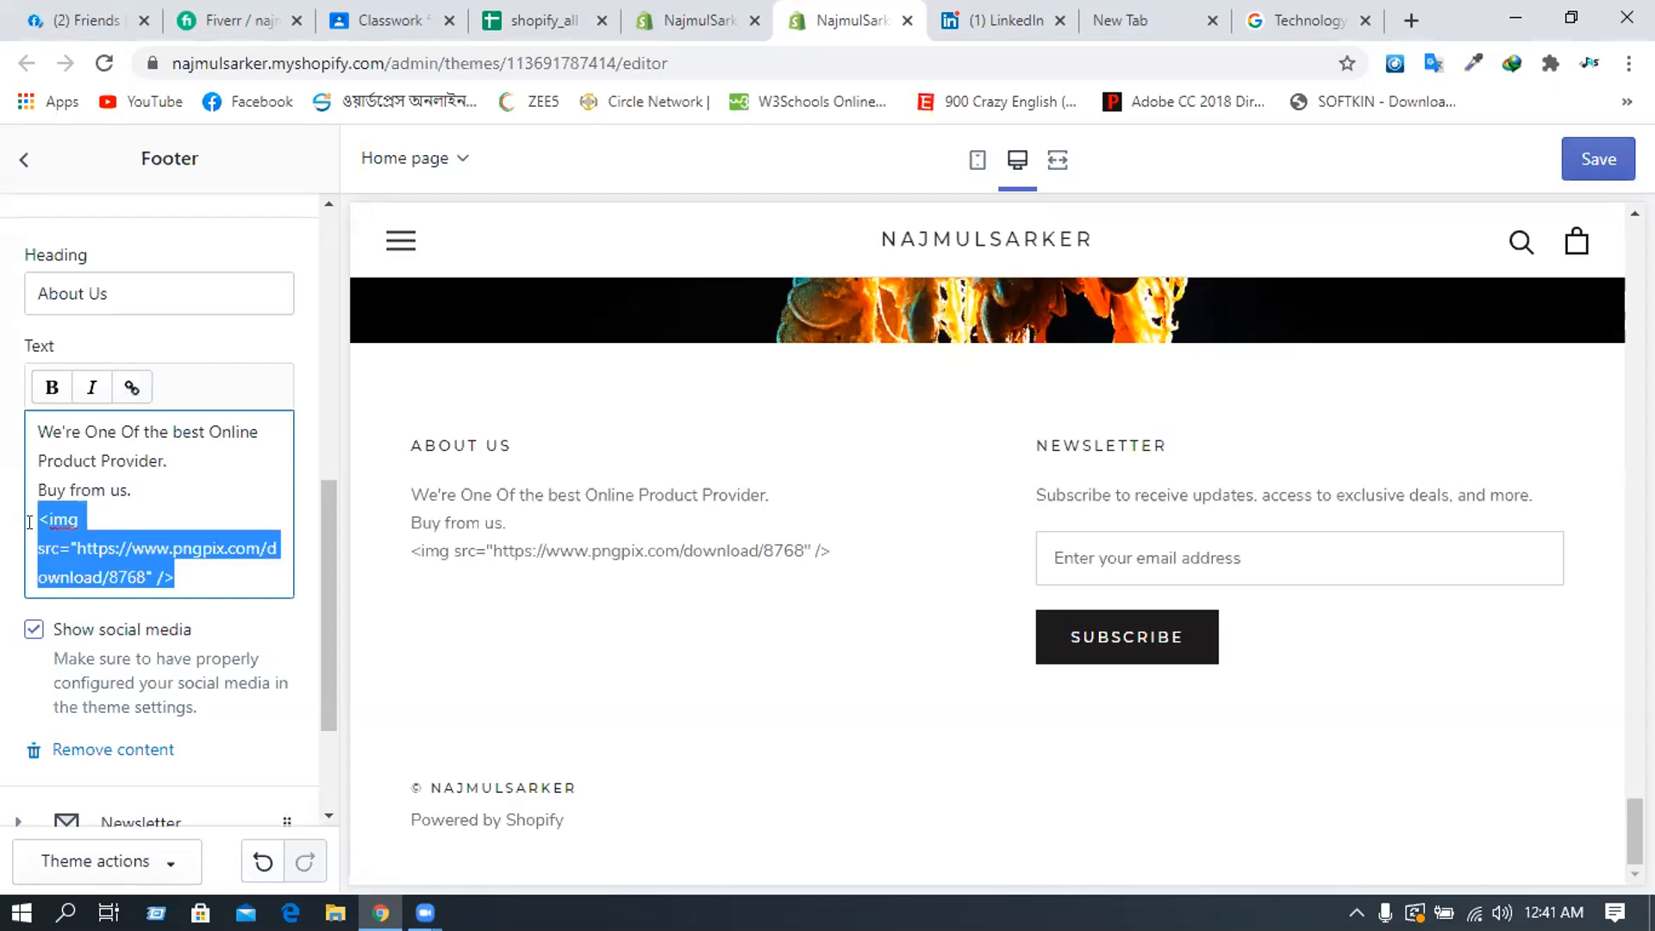
# - Delete the image tag line from the About Us text and save the footer
pyautogui.press('BackSpace')
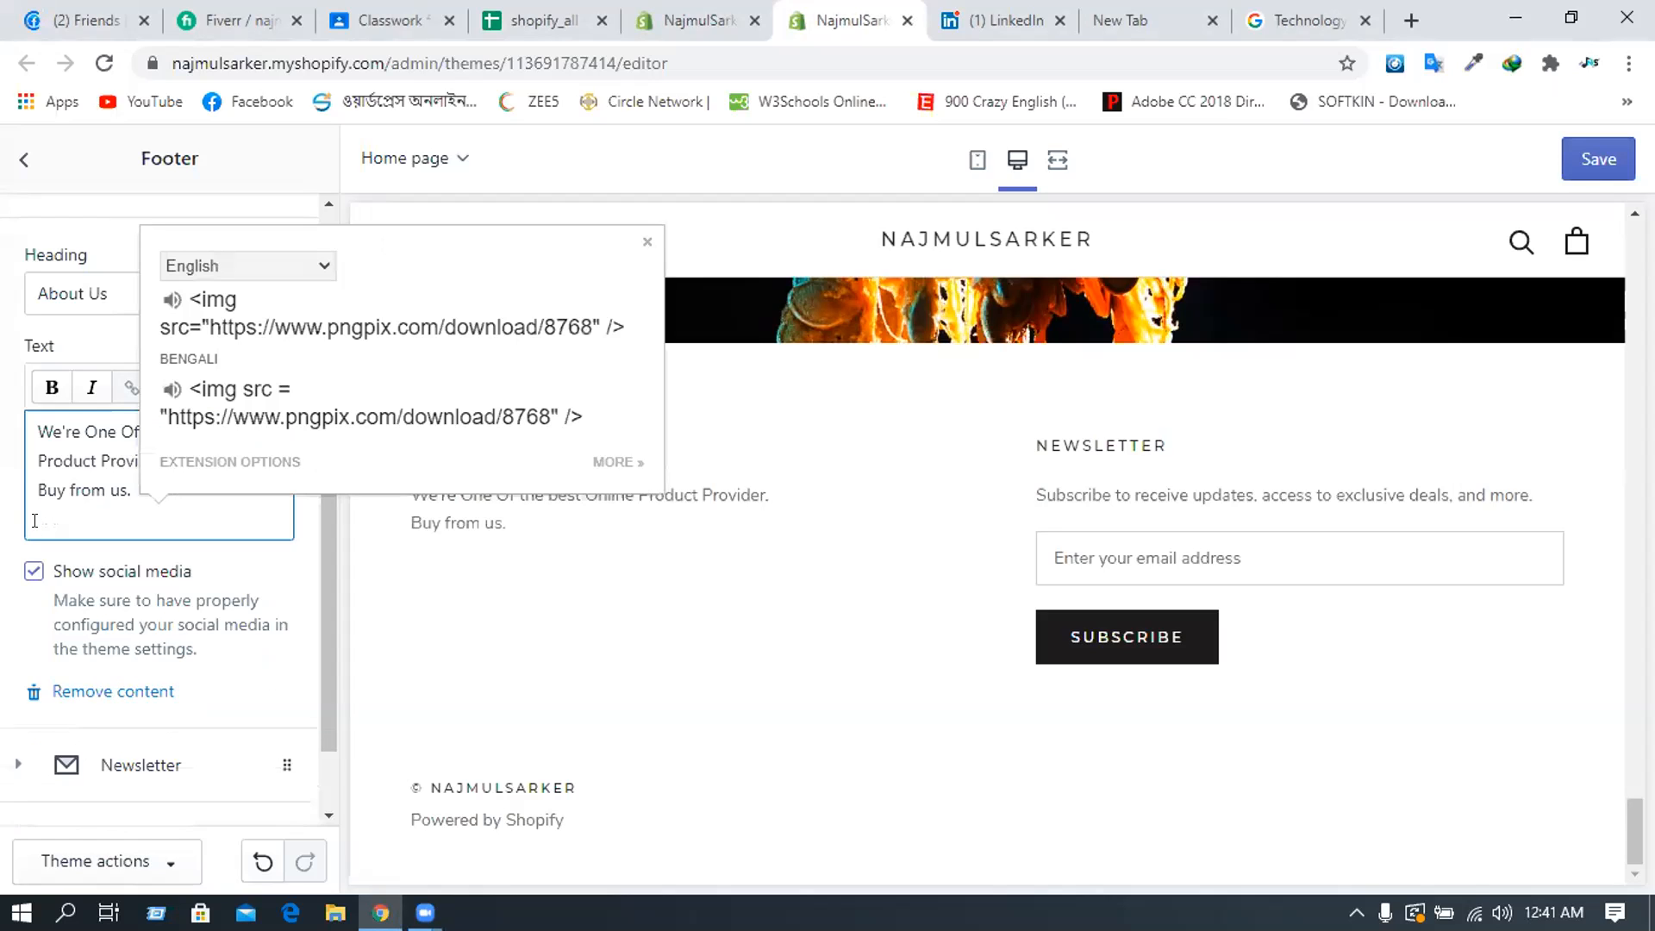
pyautogui.press('BackSpace')
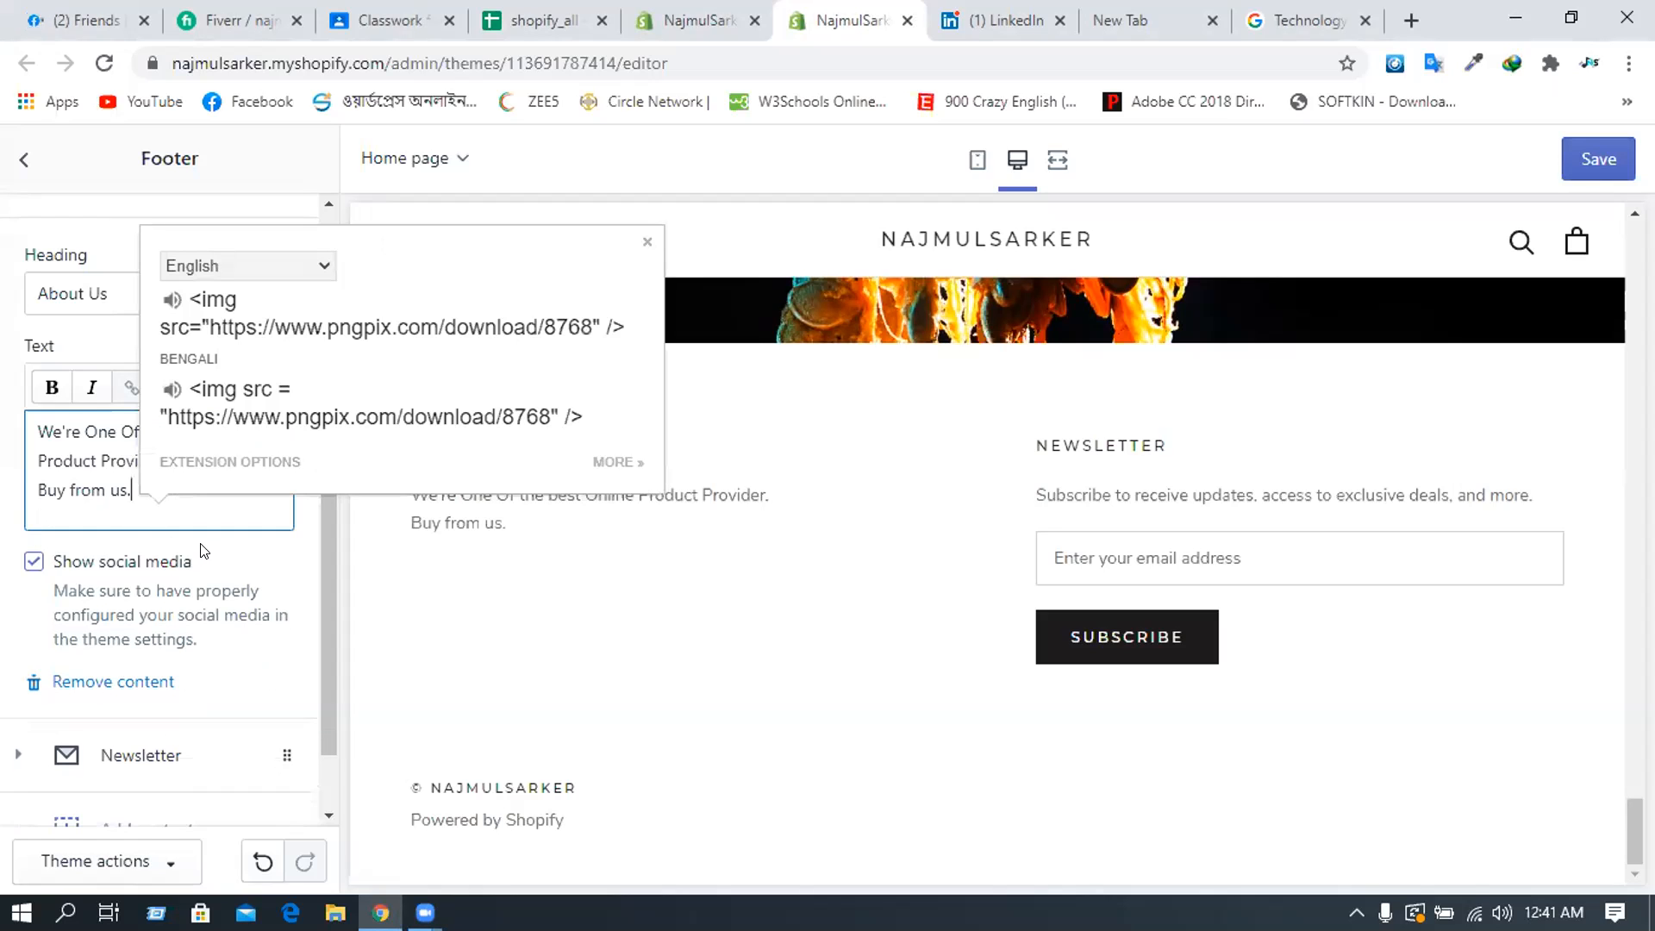
pyautogui.click(219, 531)
pyautogui.click(1577, 168)
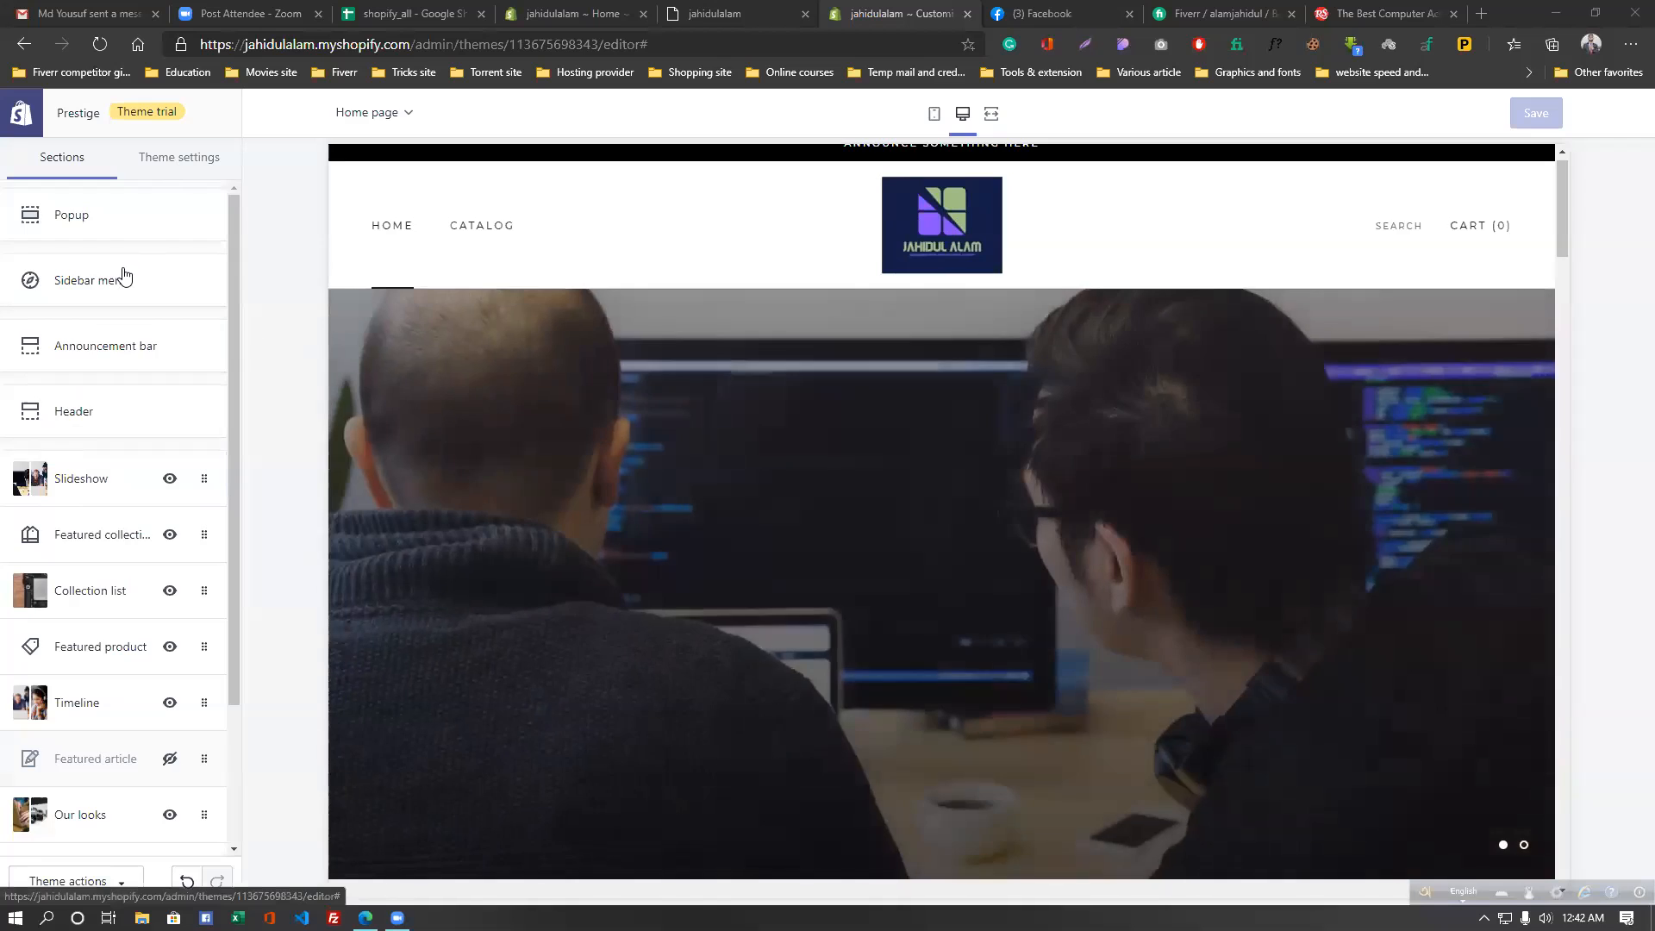
pyautogui.scroll(-3, 52, 250)
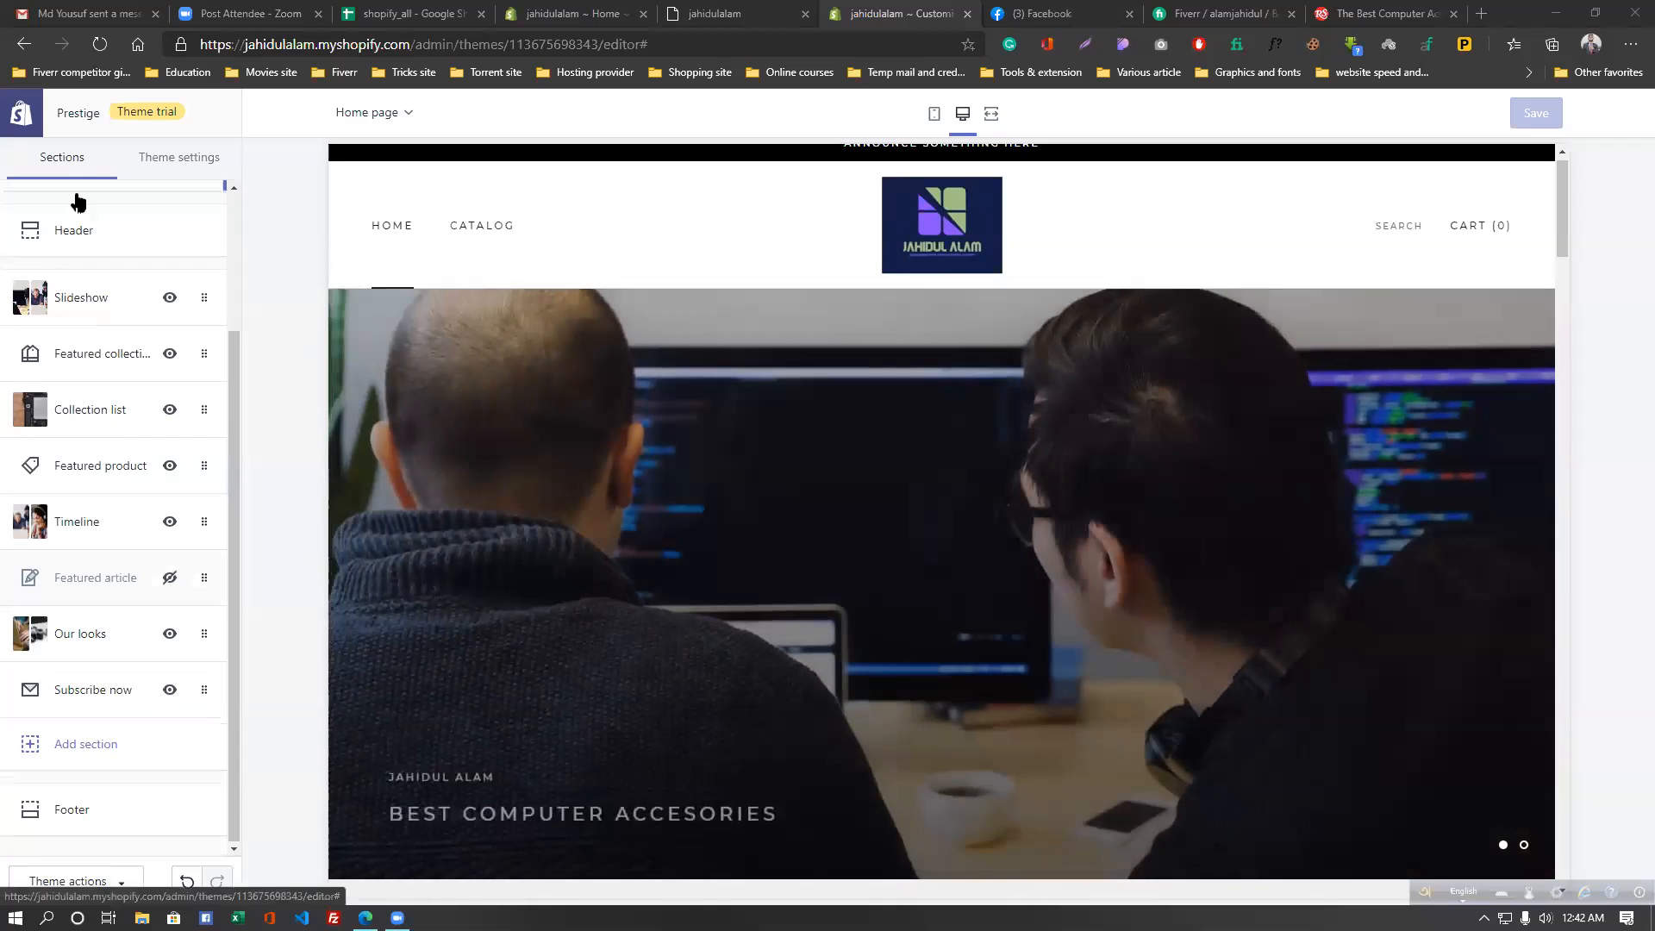
pyautogui.click(172, 159)
pyautogui.click(65, 158)
pyautogui.click(119, 229)
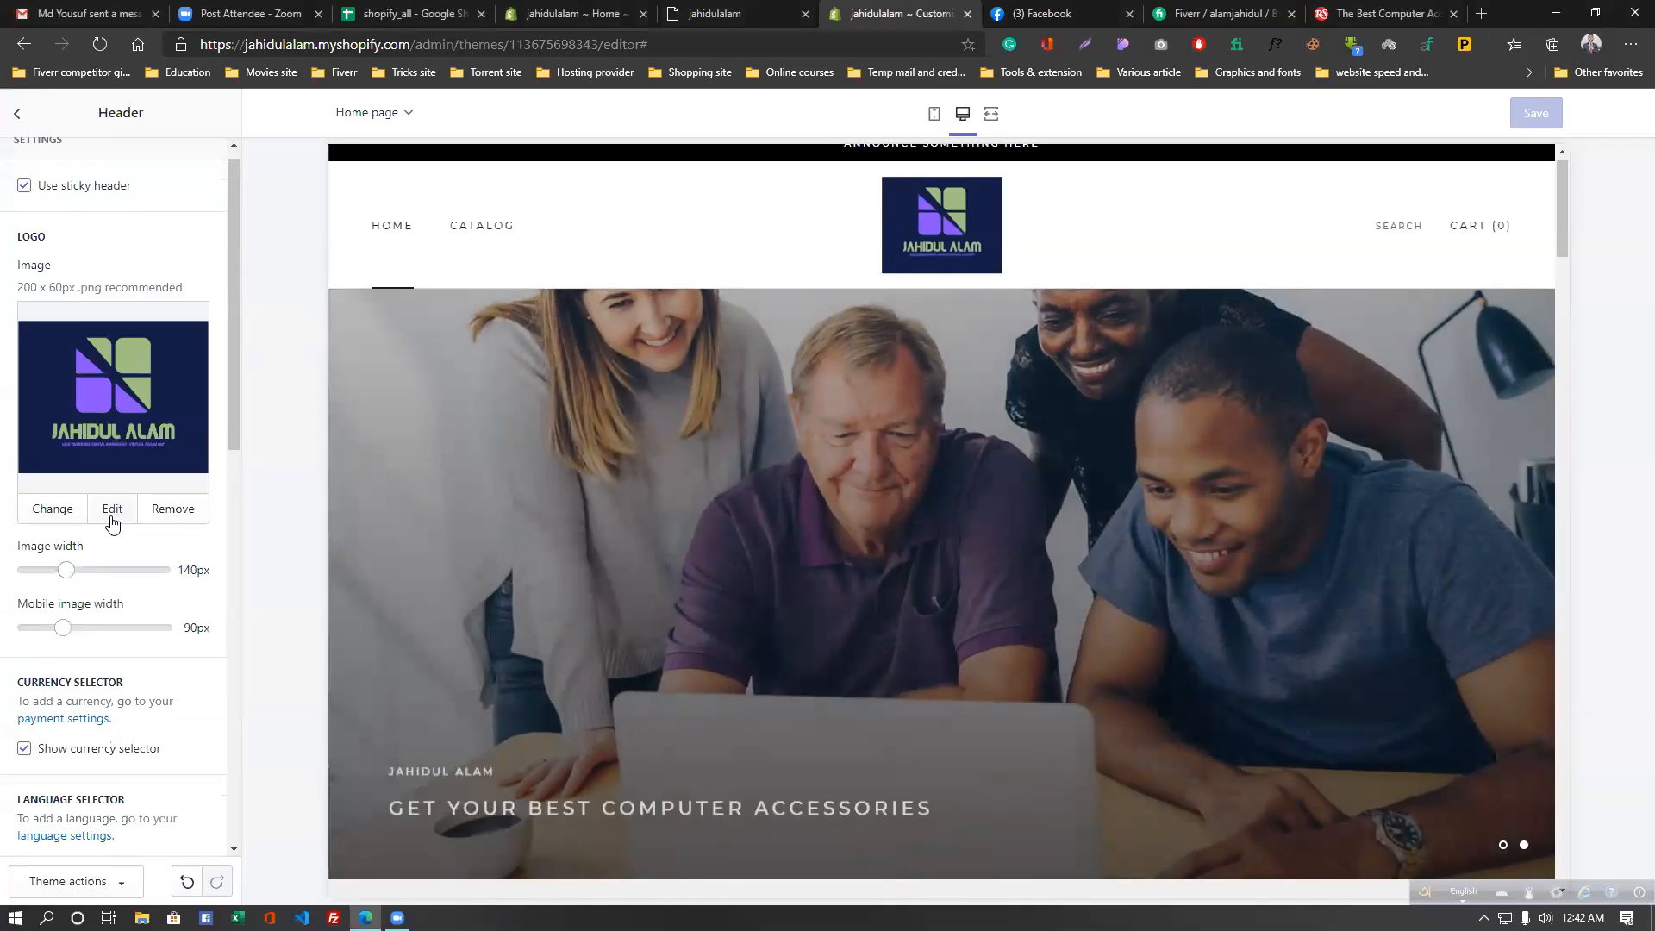
pyautogui.scroll(-4, 104, 513)
pyautogui.scroll(2, 99, 498)
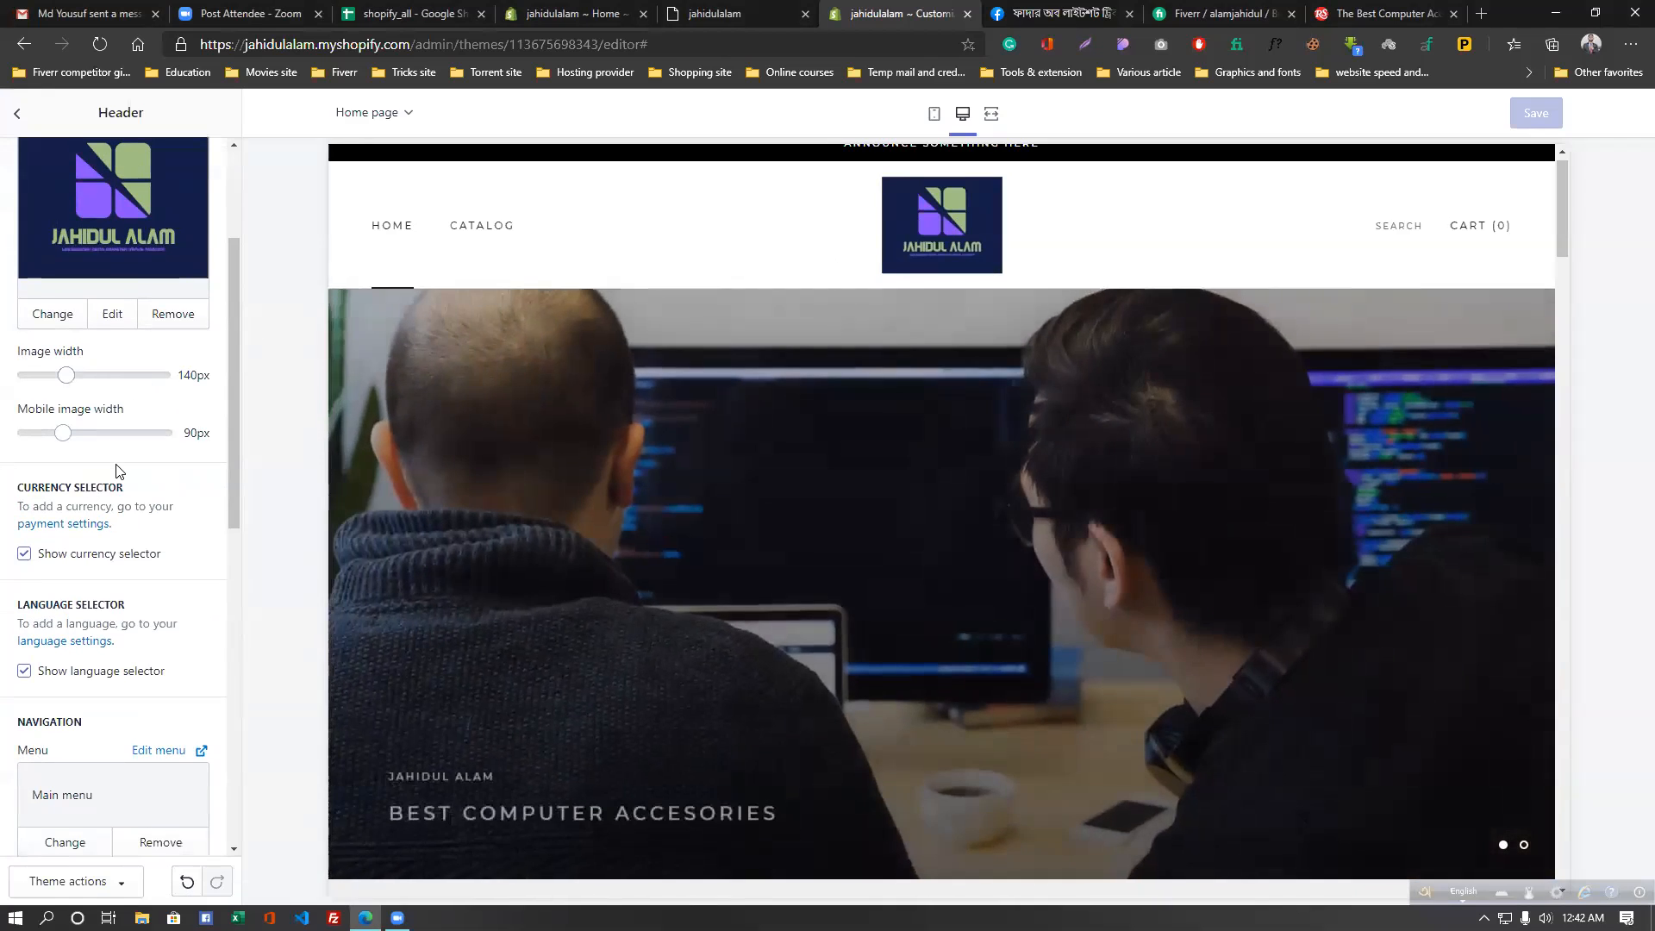
pyautogui.scroll(-5, 97, 510)
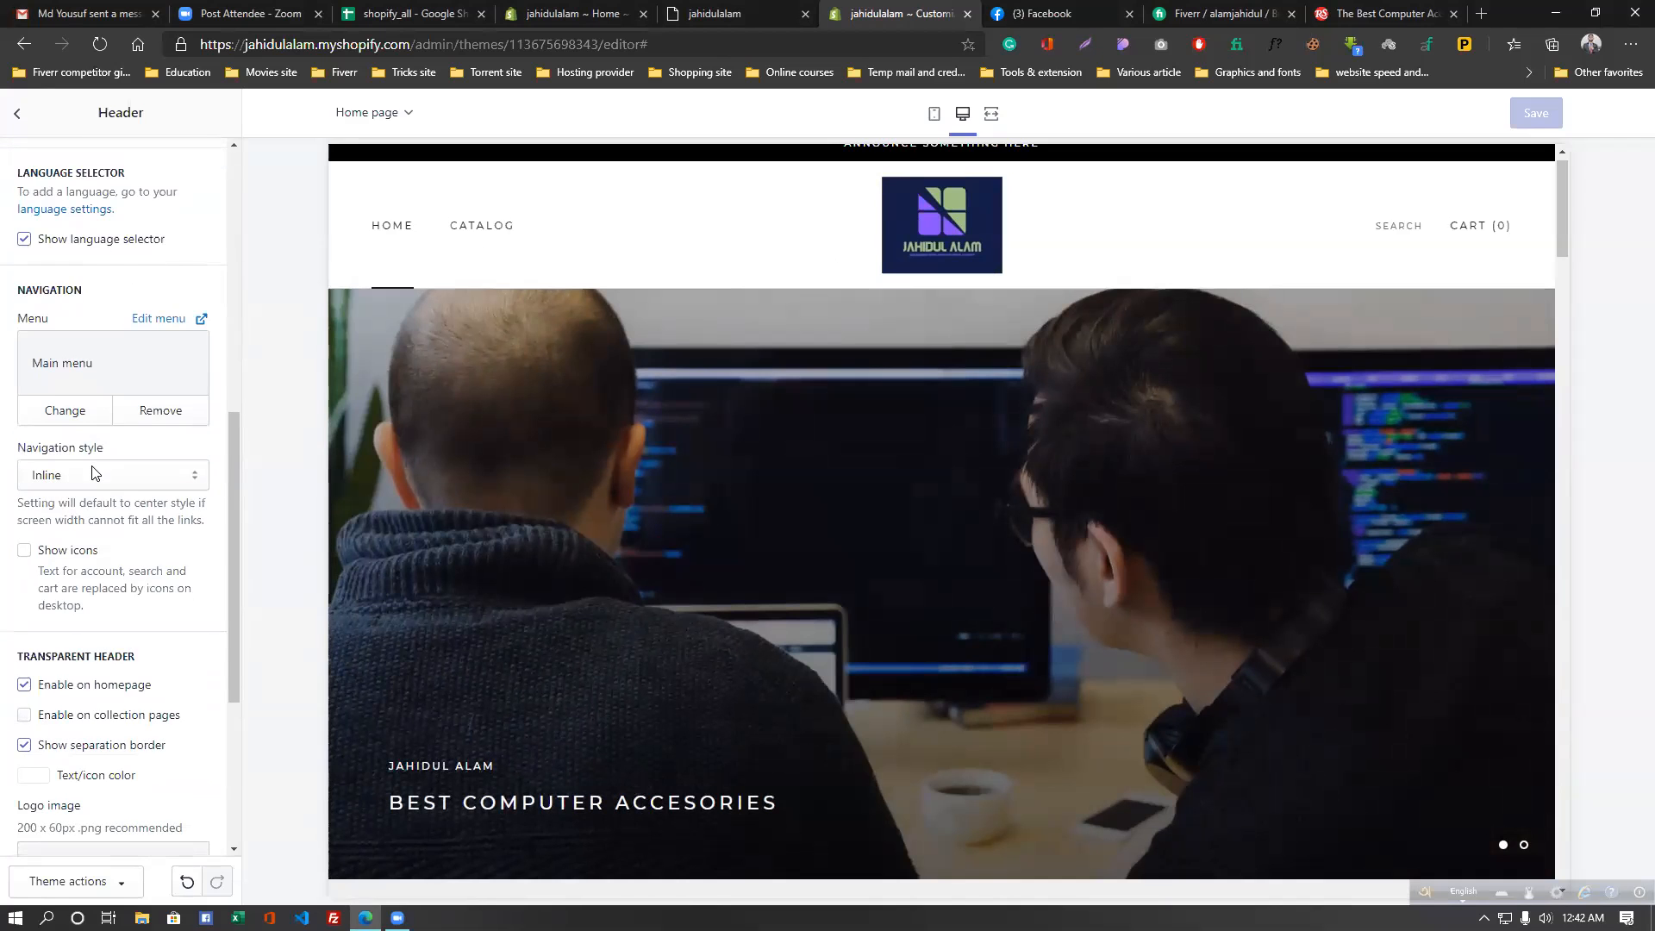
pyautogui.scroll(7, 94, 473)
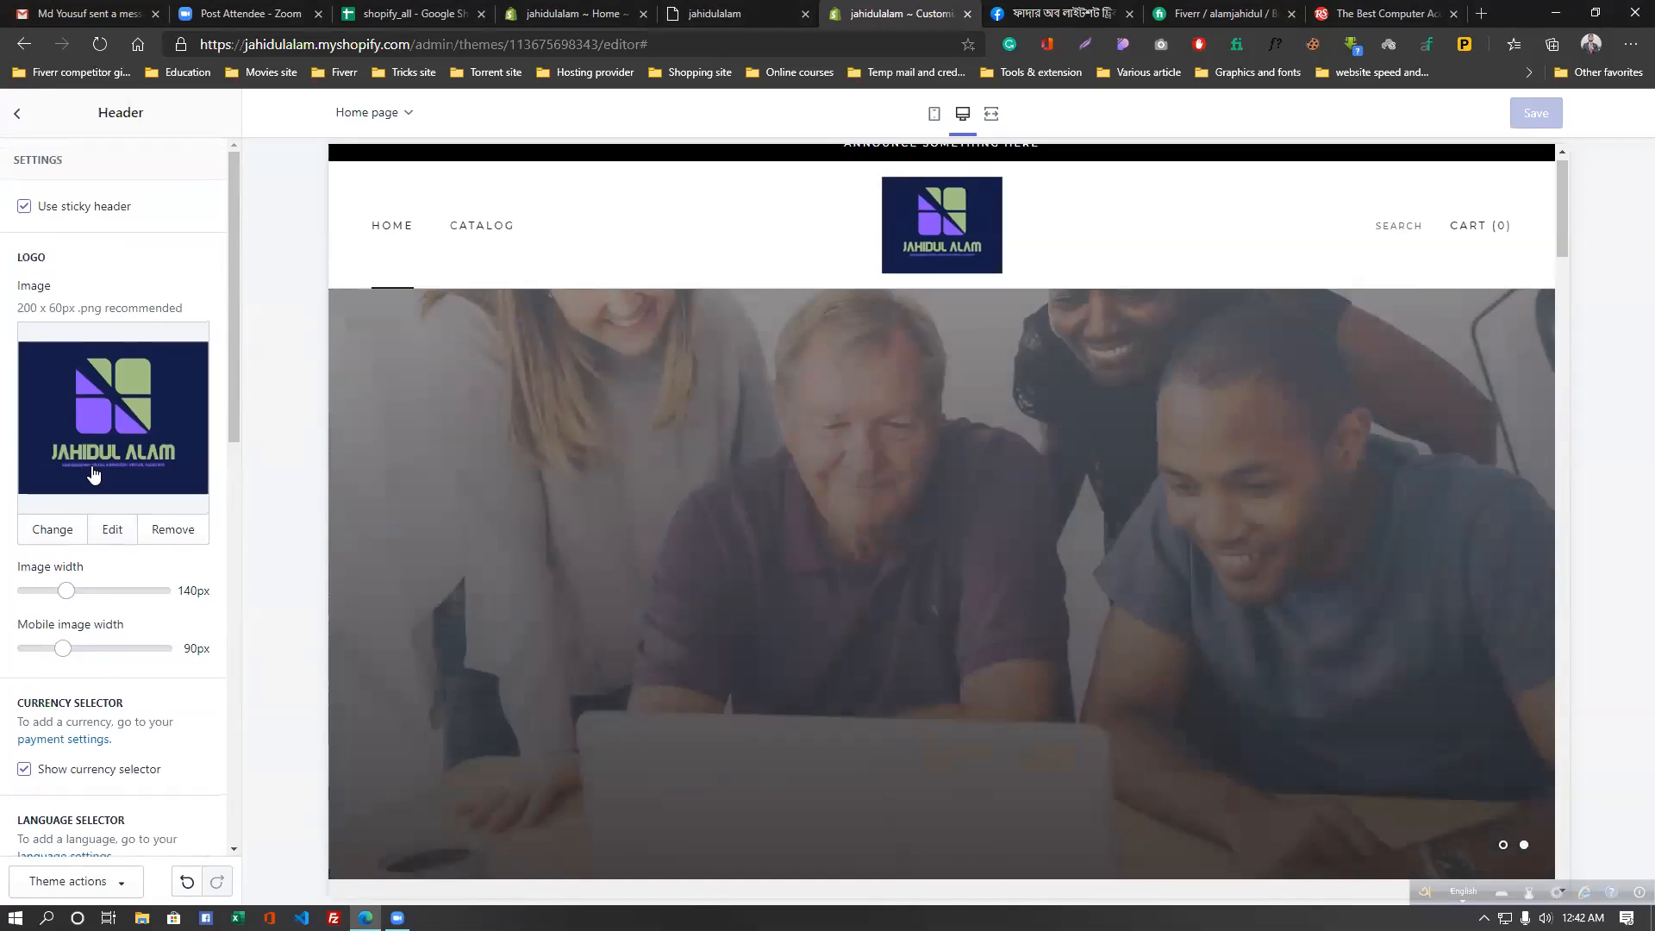
pyautogui.scroll(-4, 95, 473)
pyautogui.click(16, 114)
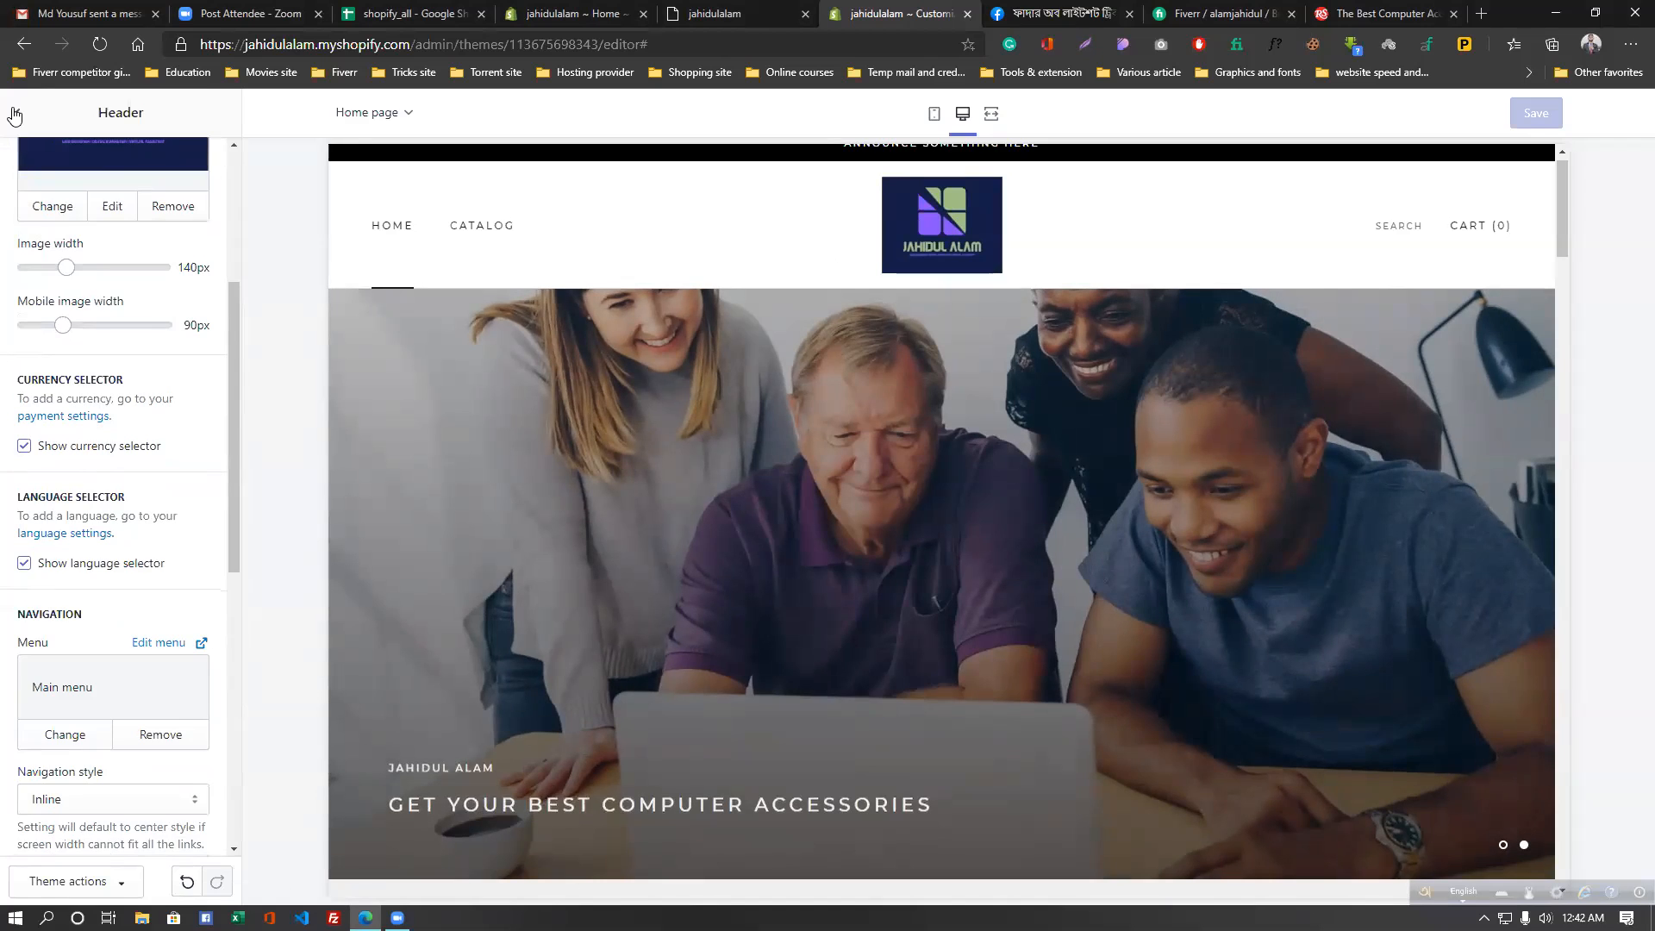
pyautogui.scroll(1, 103, 294)
pyautogui.scroll(-1, 102, 294)
pyautogui.scroll(1, 102, 296)
pyautogui.scroll(-1, 103, 298)
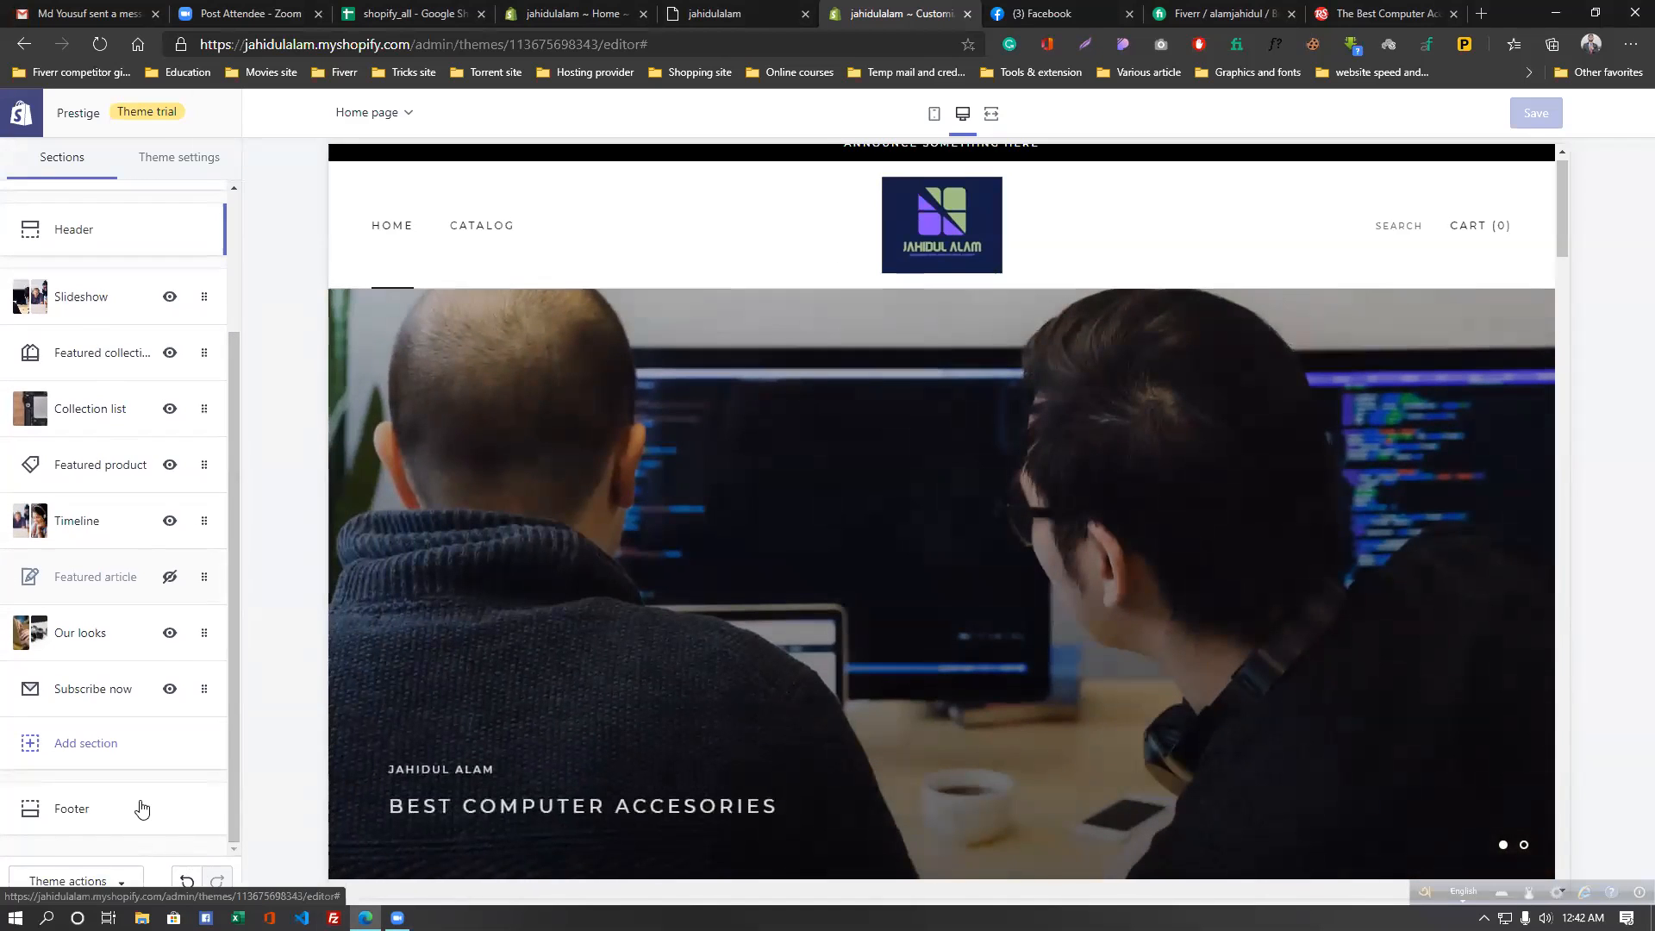
pyautogui.scroll(2, 108, 361)
# - Enable the home page popup and set its heading to 'subscribe now'
pyautogui.click(119, 222)
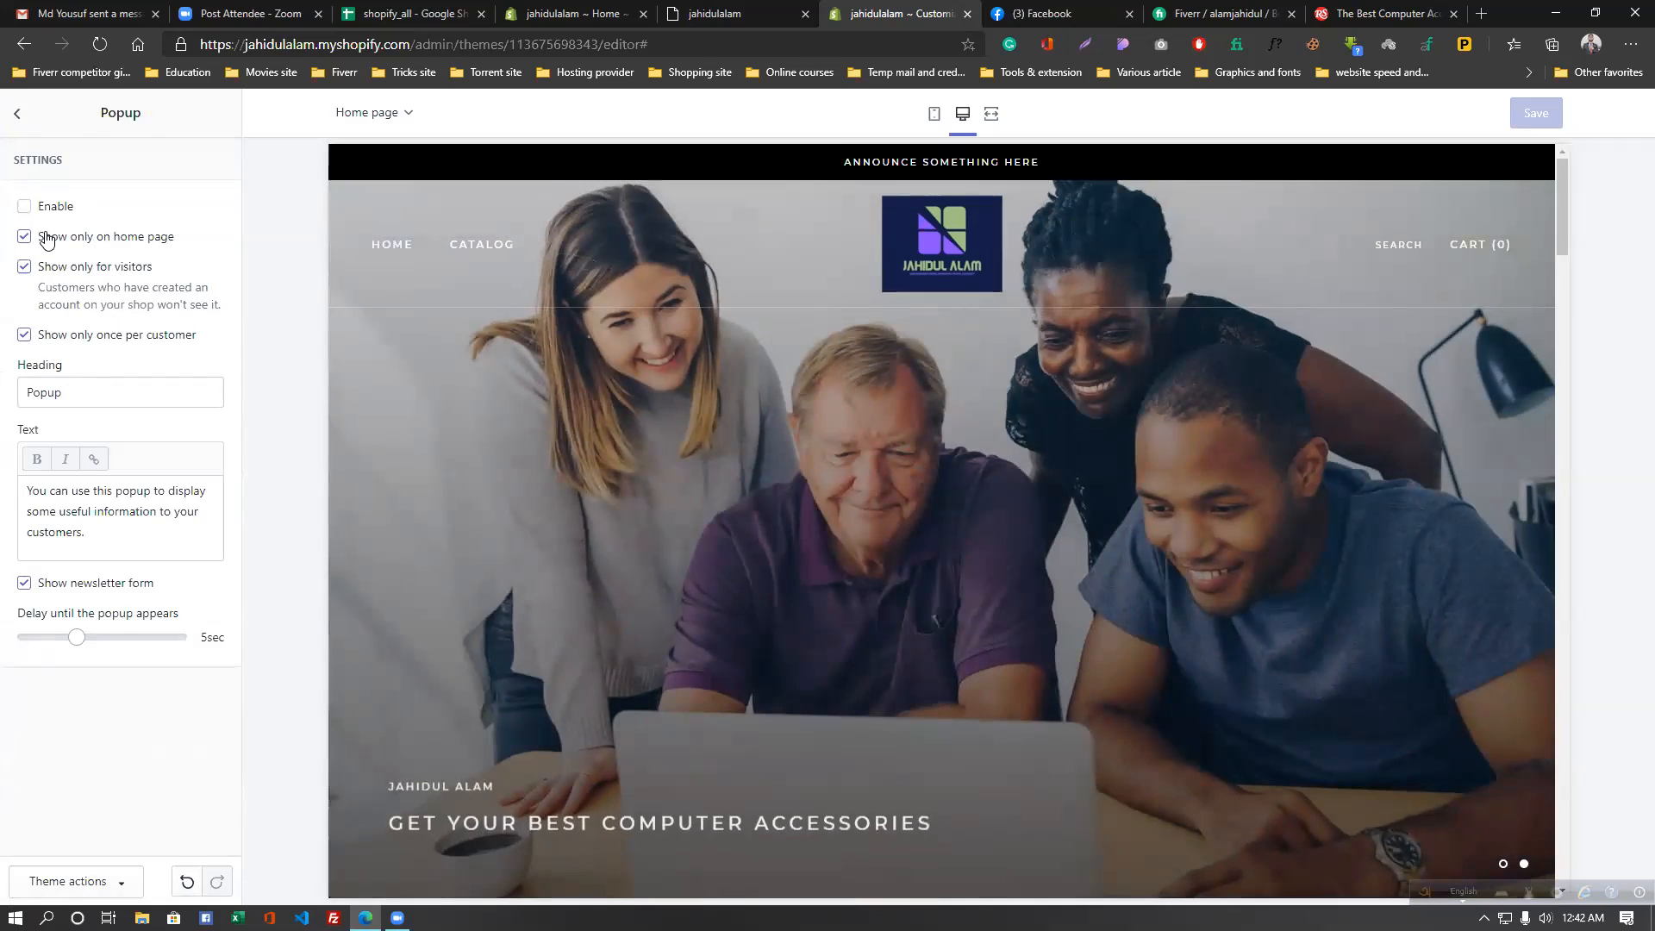
pyautogui.click(24, 207)
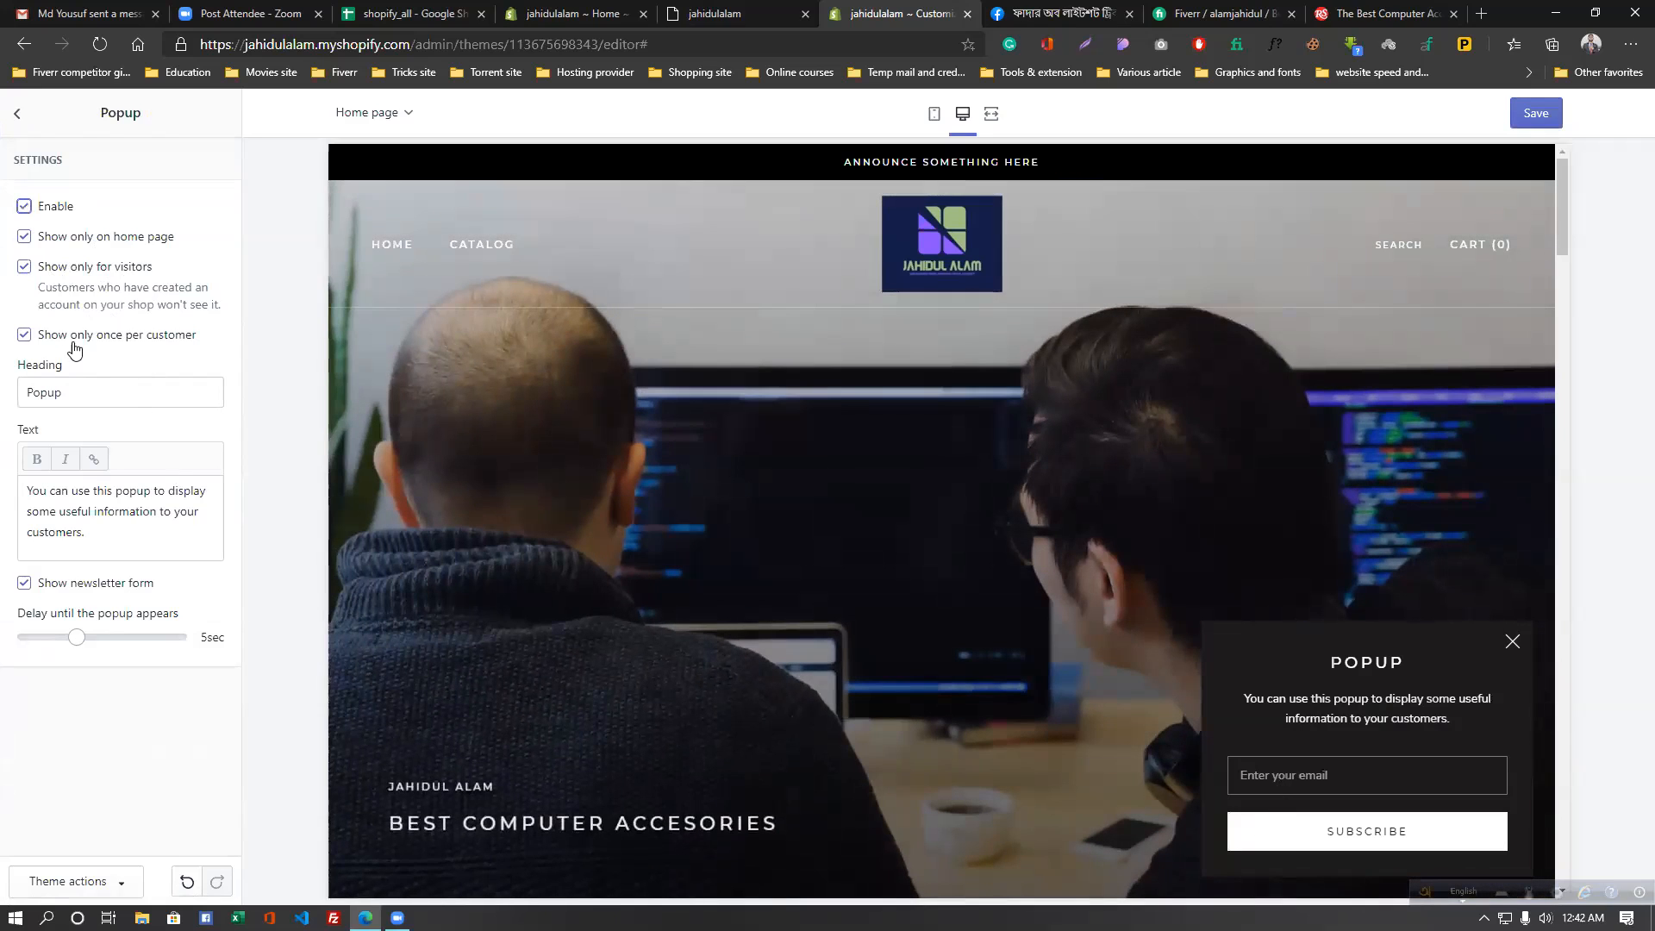
pyautogui.doubleClick(89, 393)
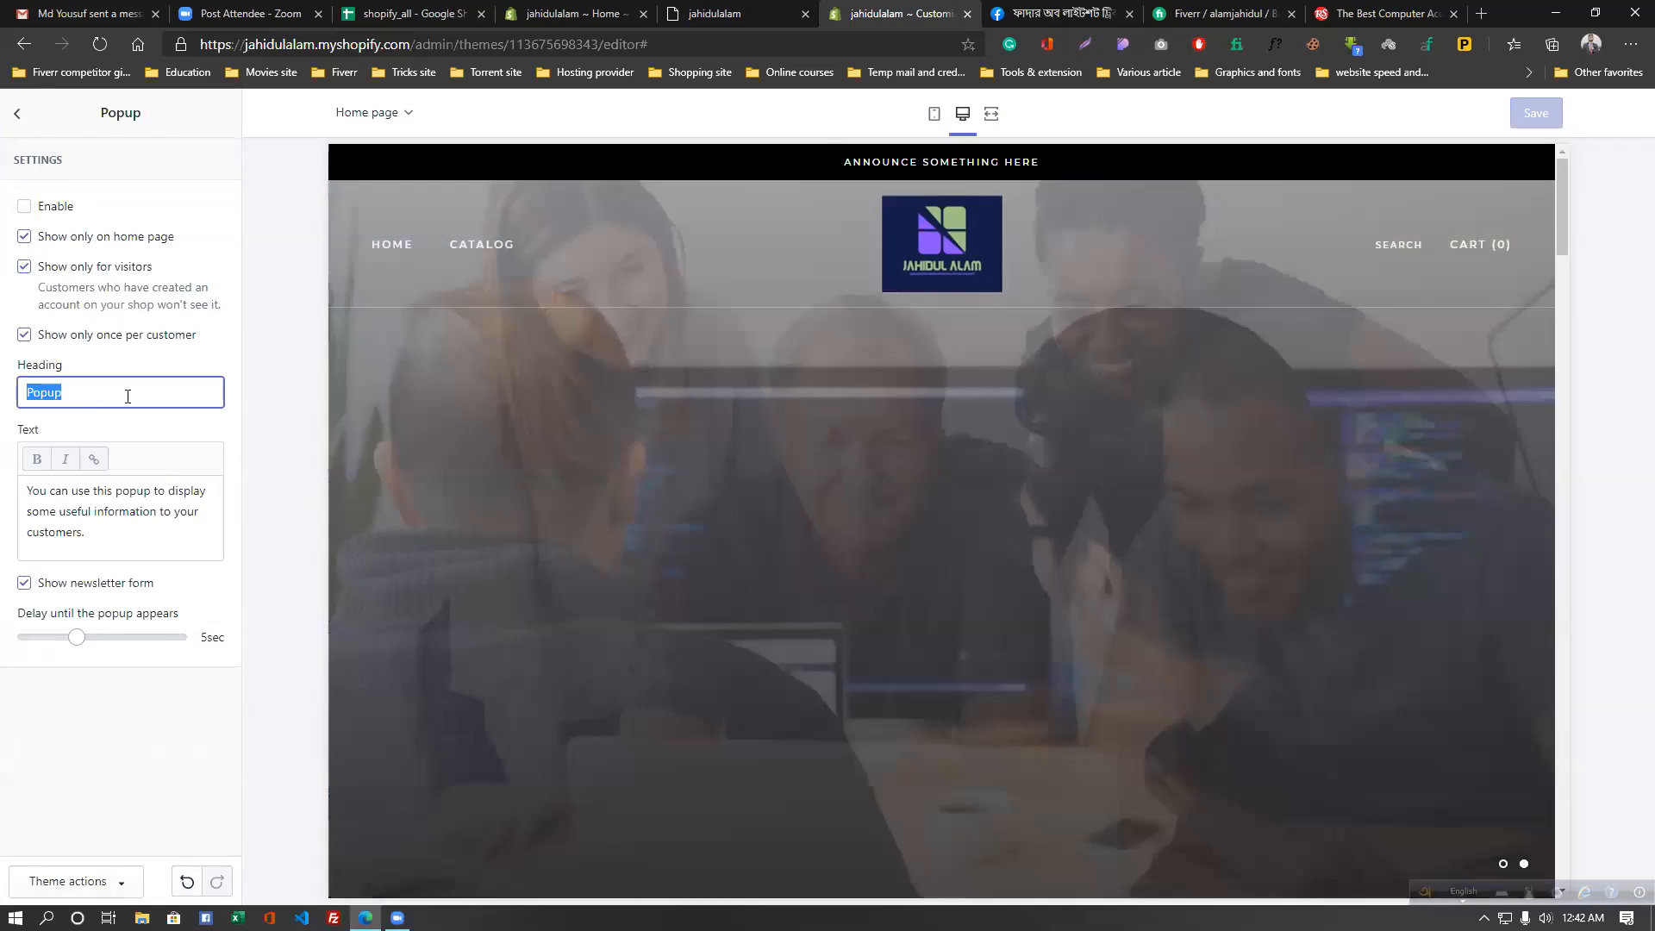
pyautogui.click(128, 397)
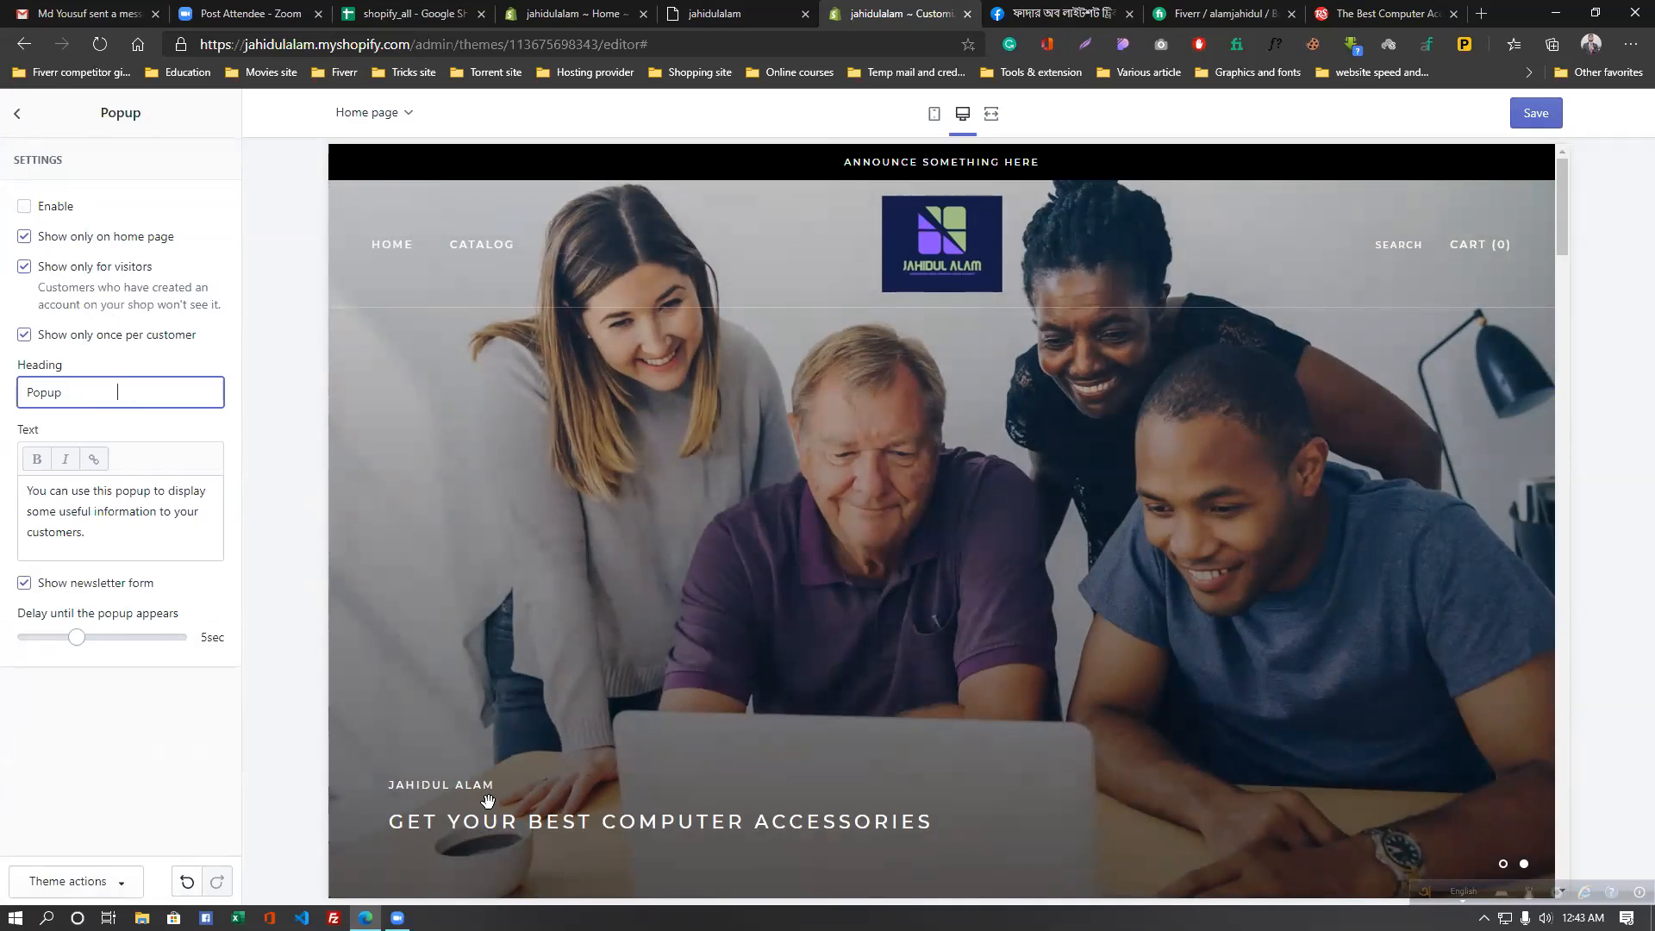
pyautogui.click(119, 406)
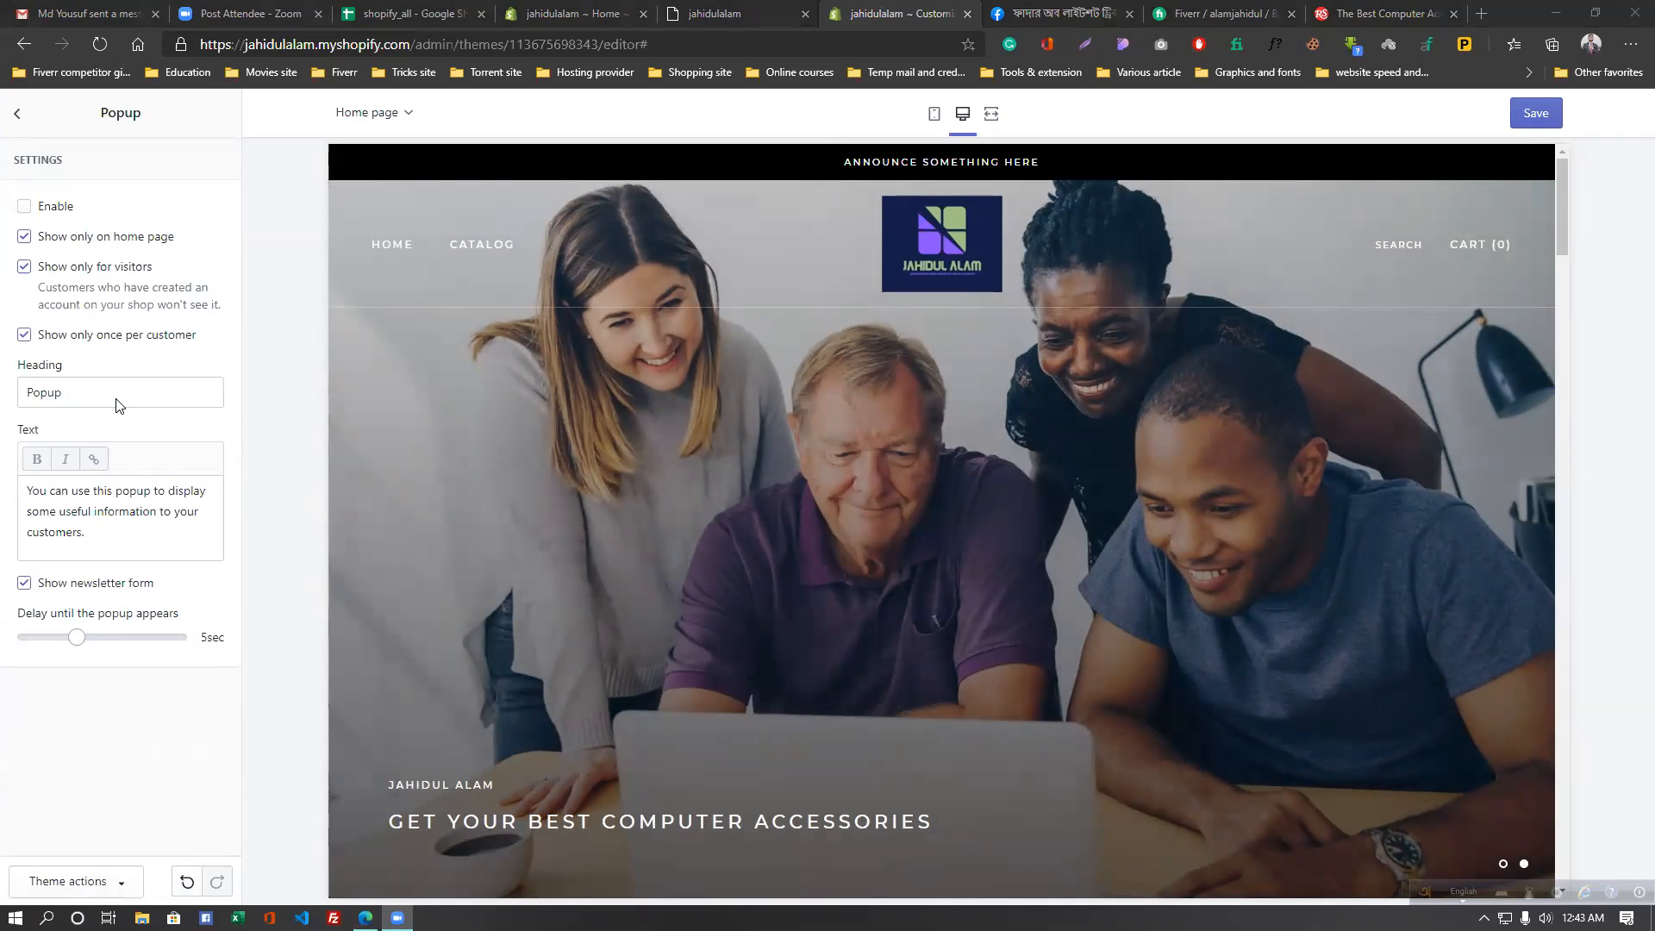
pyautogui.click(119, 405)
pyautogui.hotkey('ctrl', 'a')
pyautogui.press('BackSpace')
pyautogui.write('su')
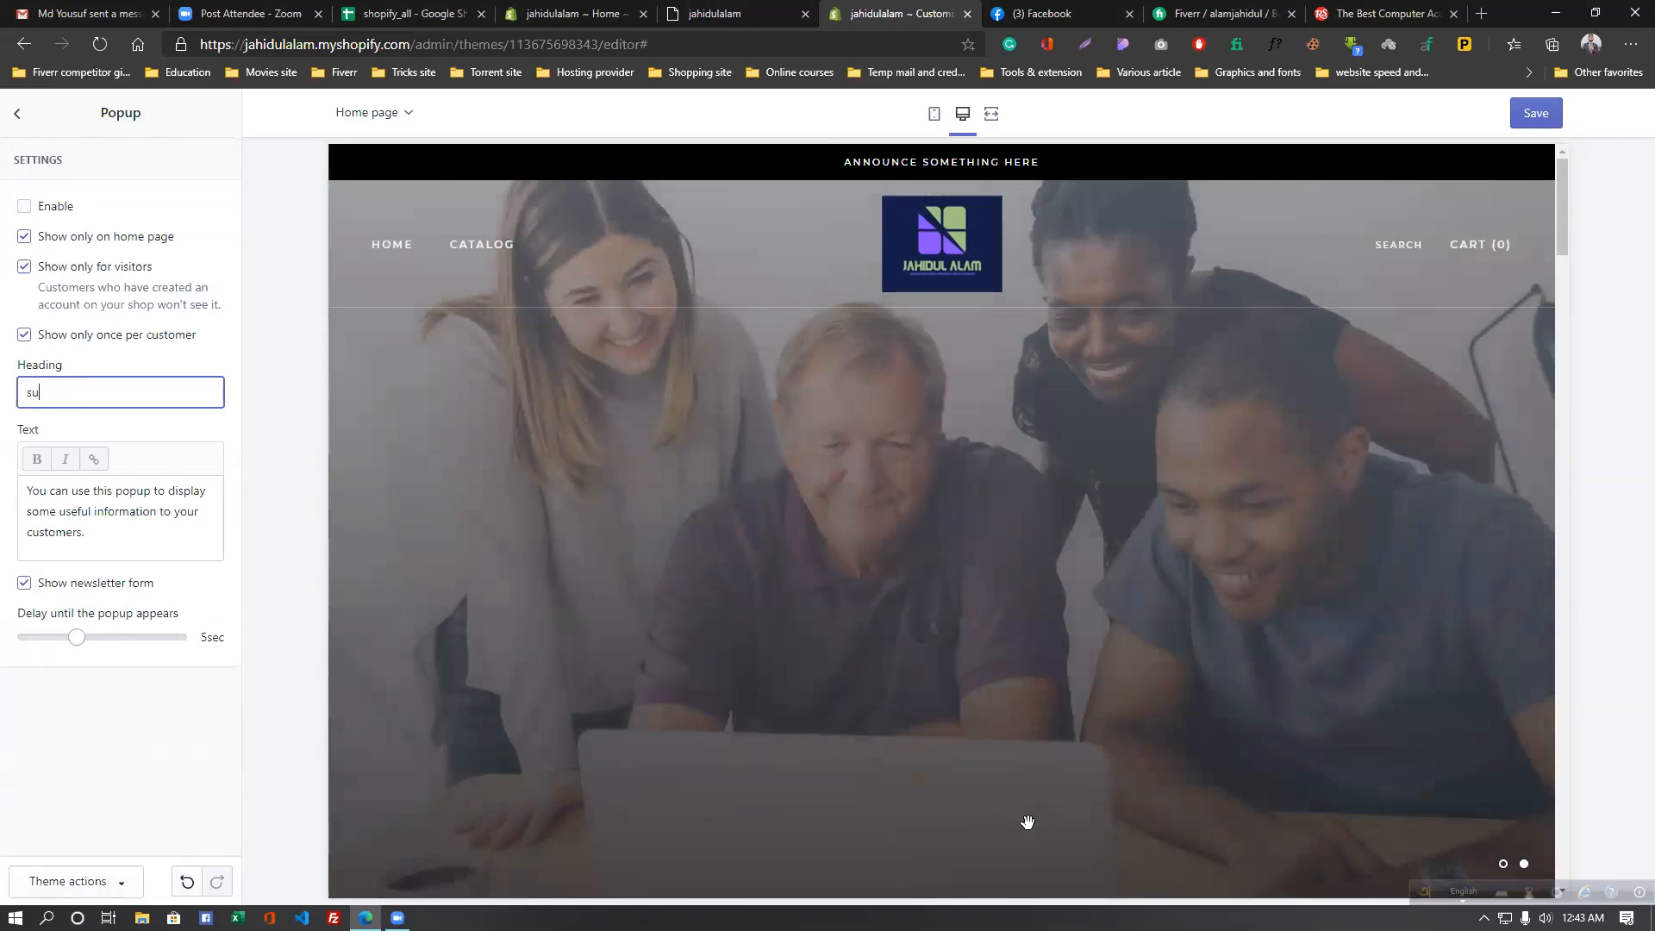
pyautogui.write('b')
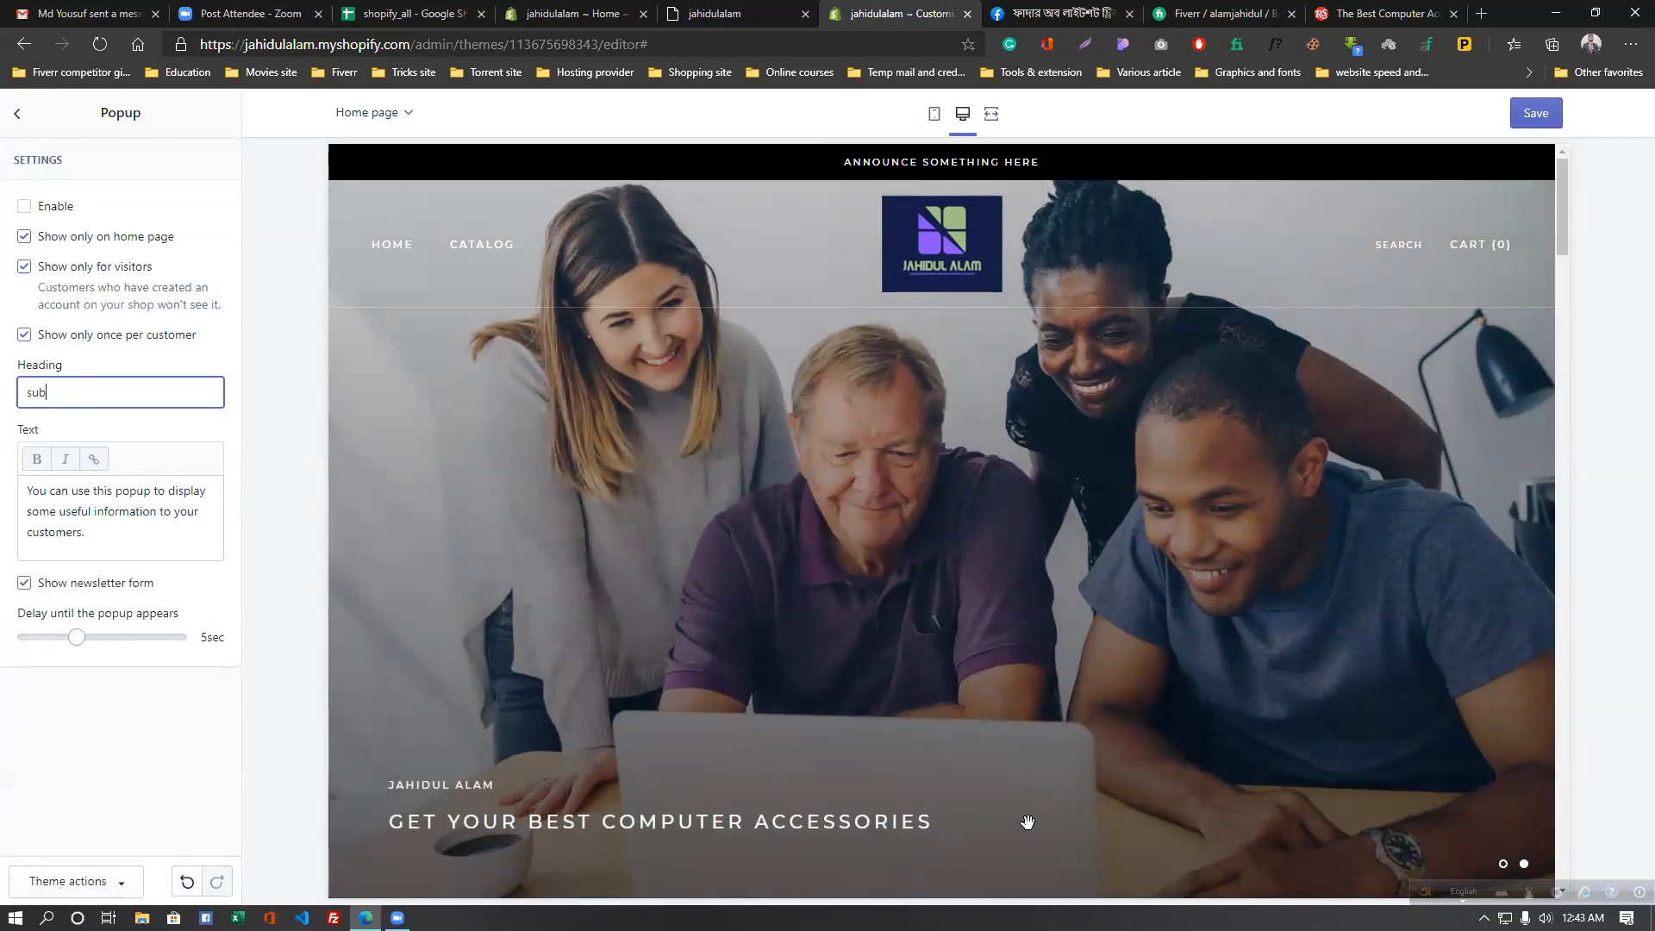
pyautogui.write('scribe now')
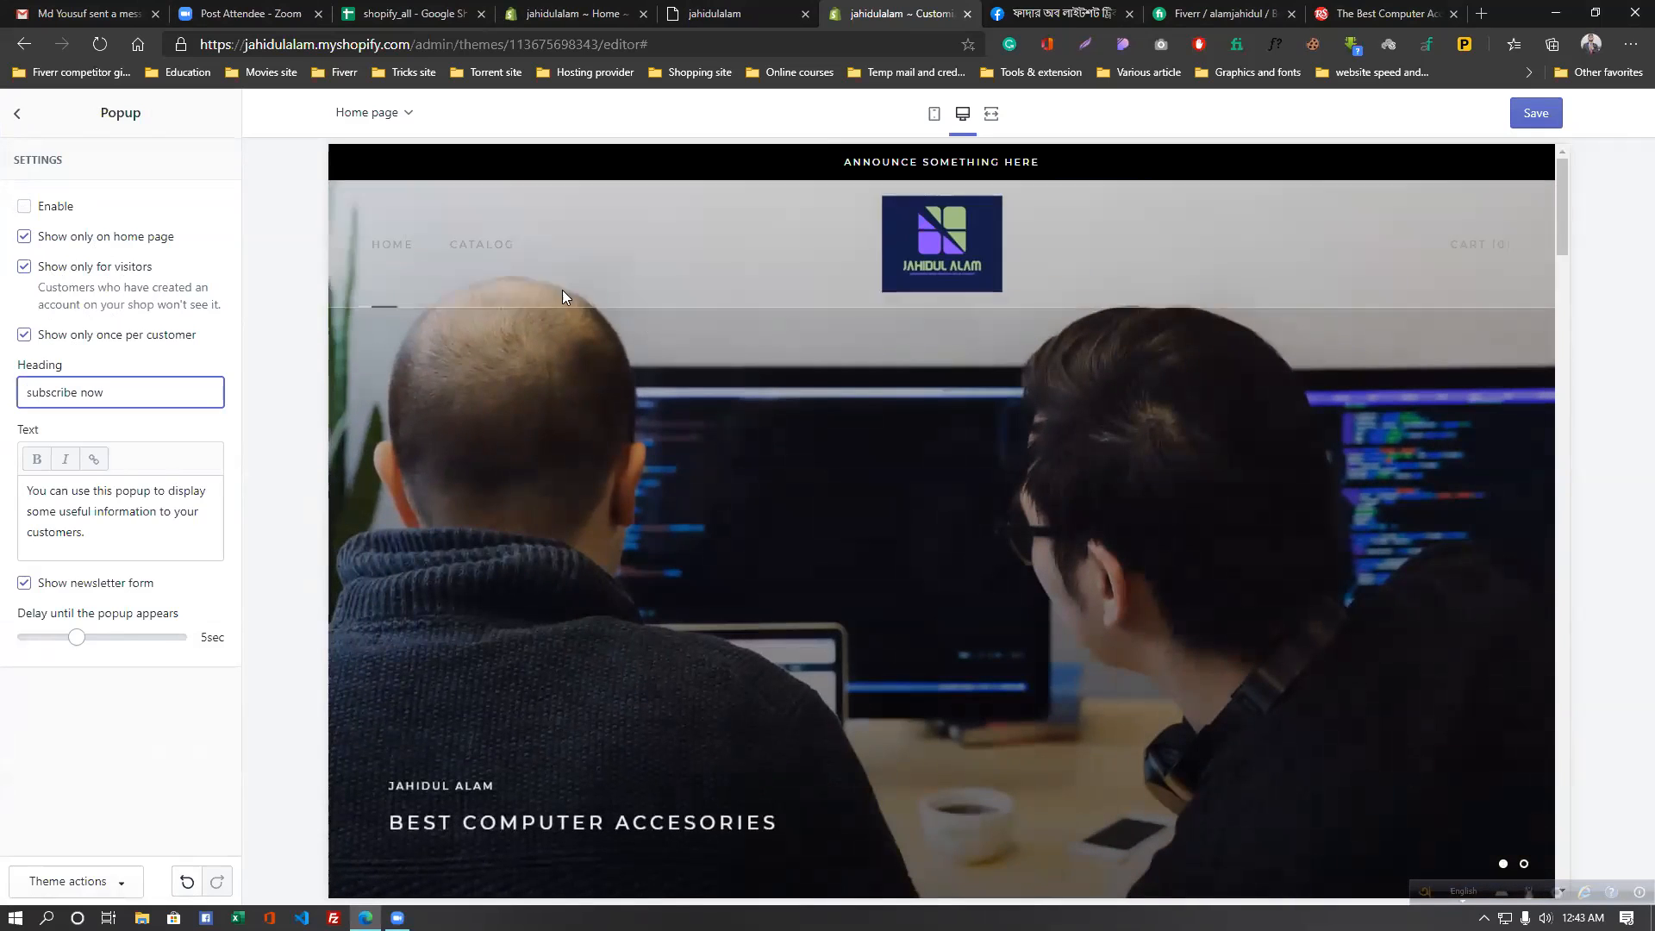
pyautogui.click(23, 206)
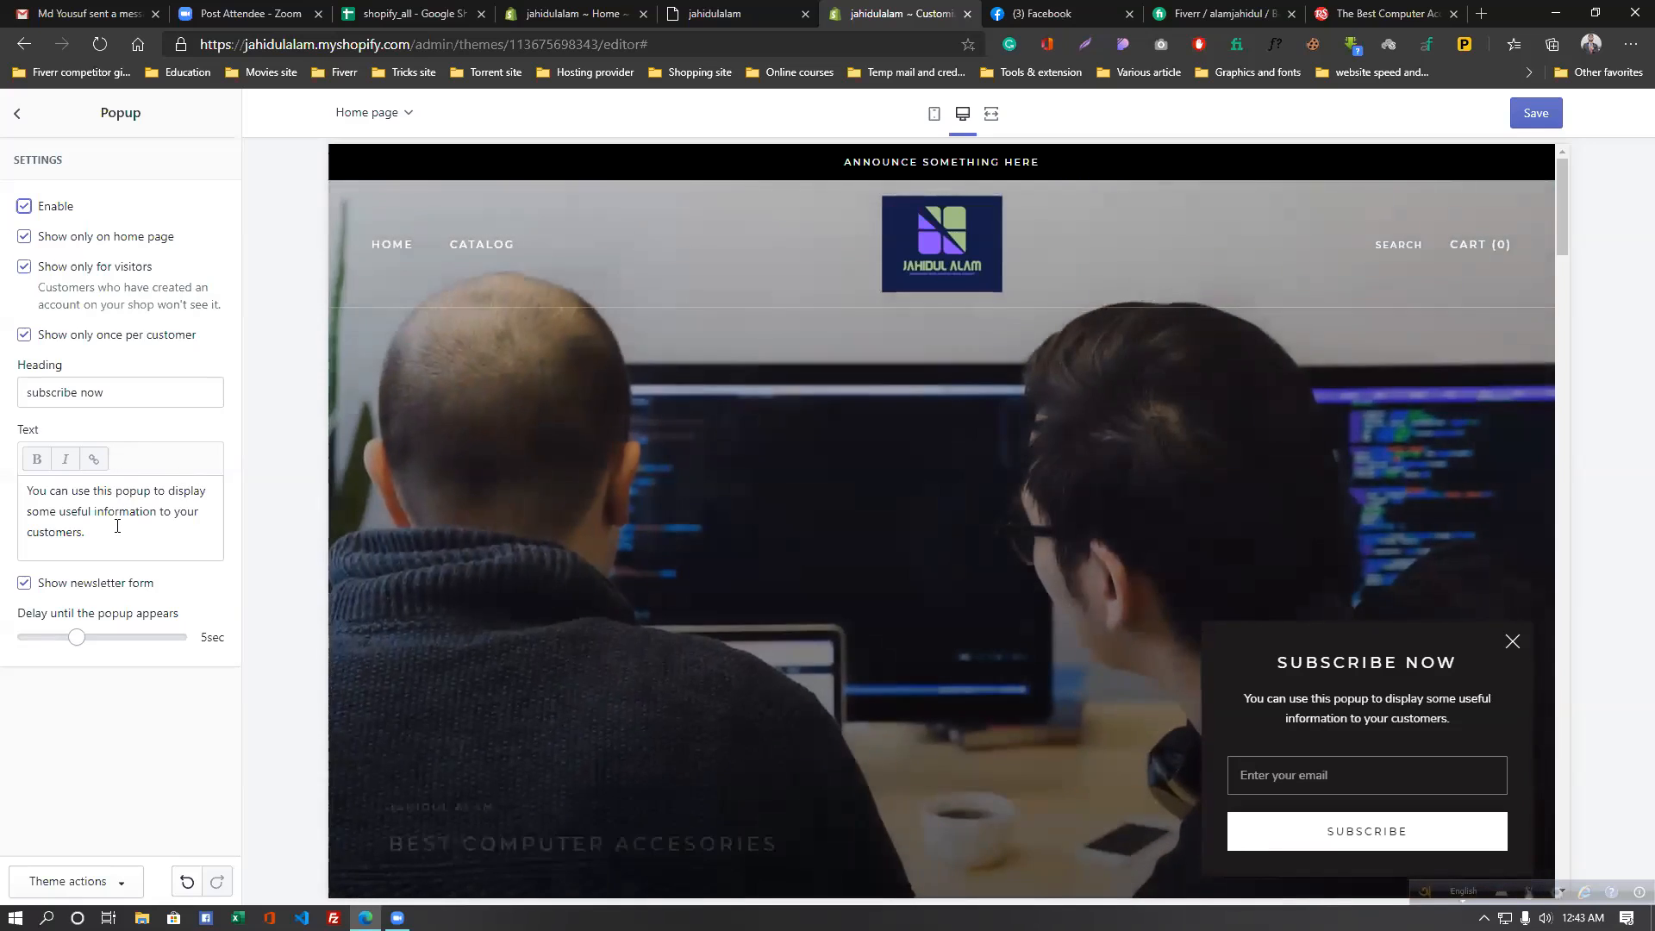
# - Set the popup text to 'Get offer' and its delay to 3 seconds, and save
pyautogui.click(107, 554)
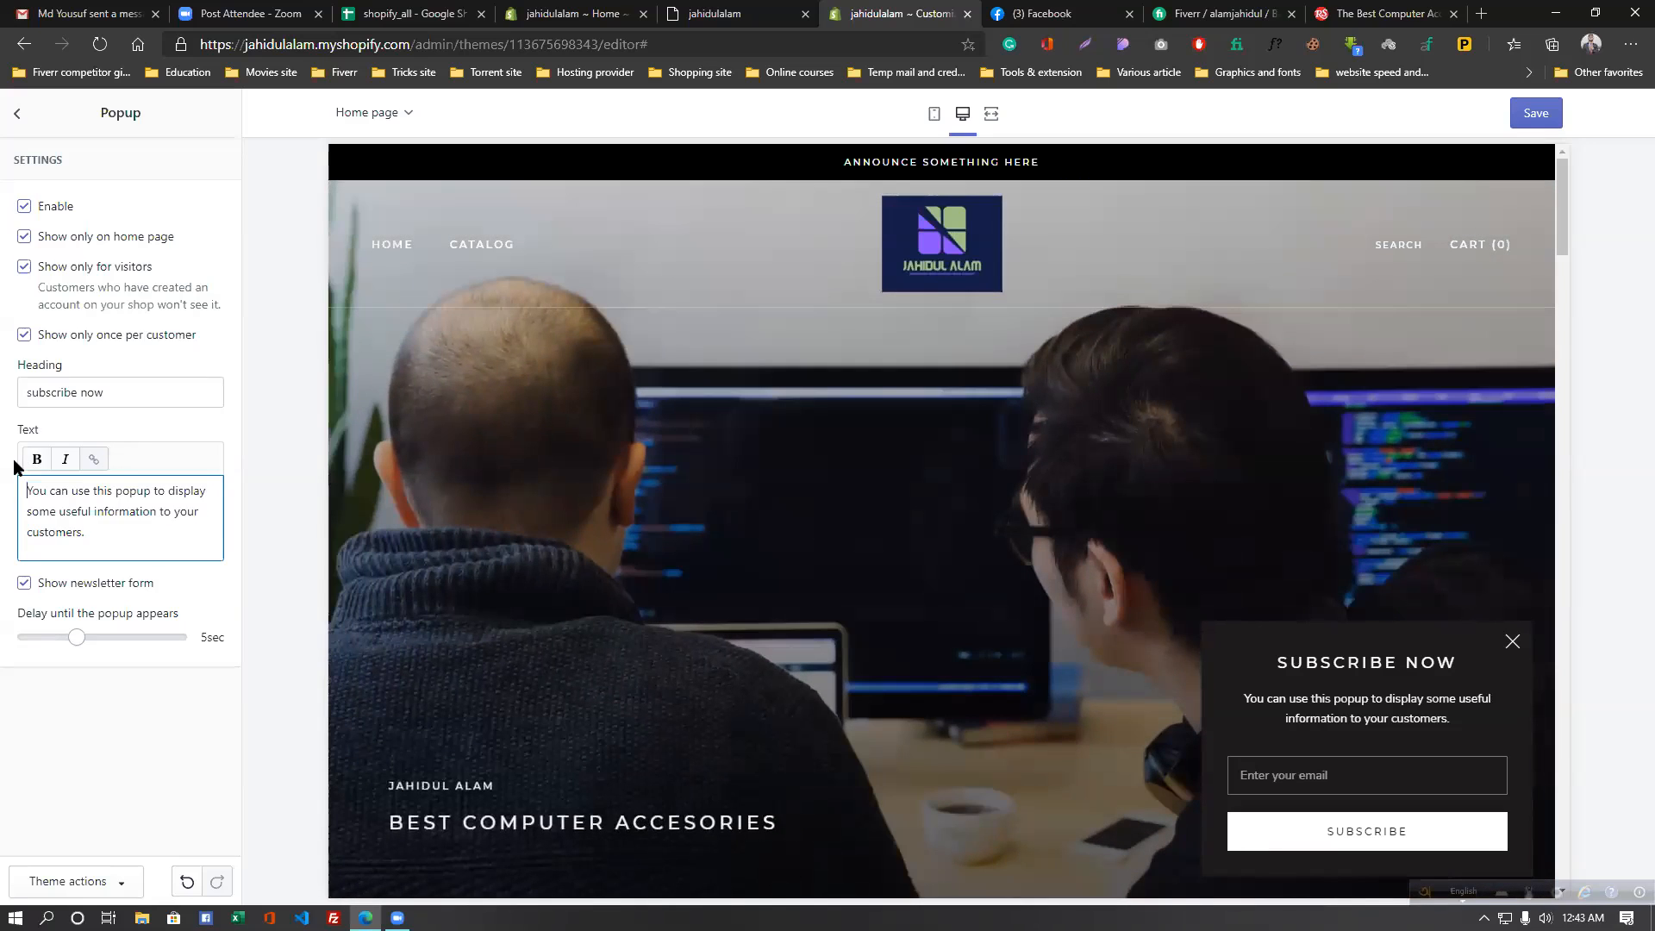
pyautogui.moveTo(107, 554); pyautogui.dragTo(4, 477)
pyautogui.write('Ge')
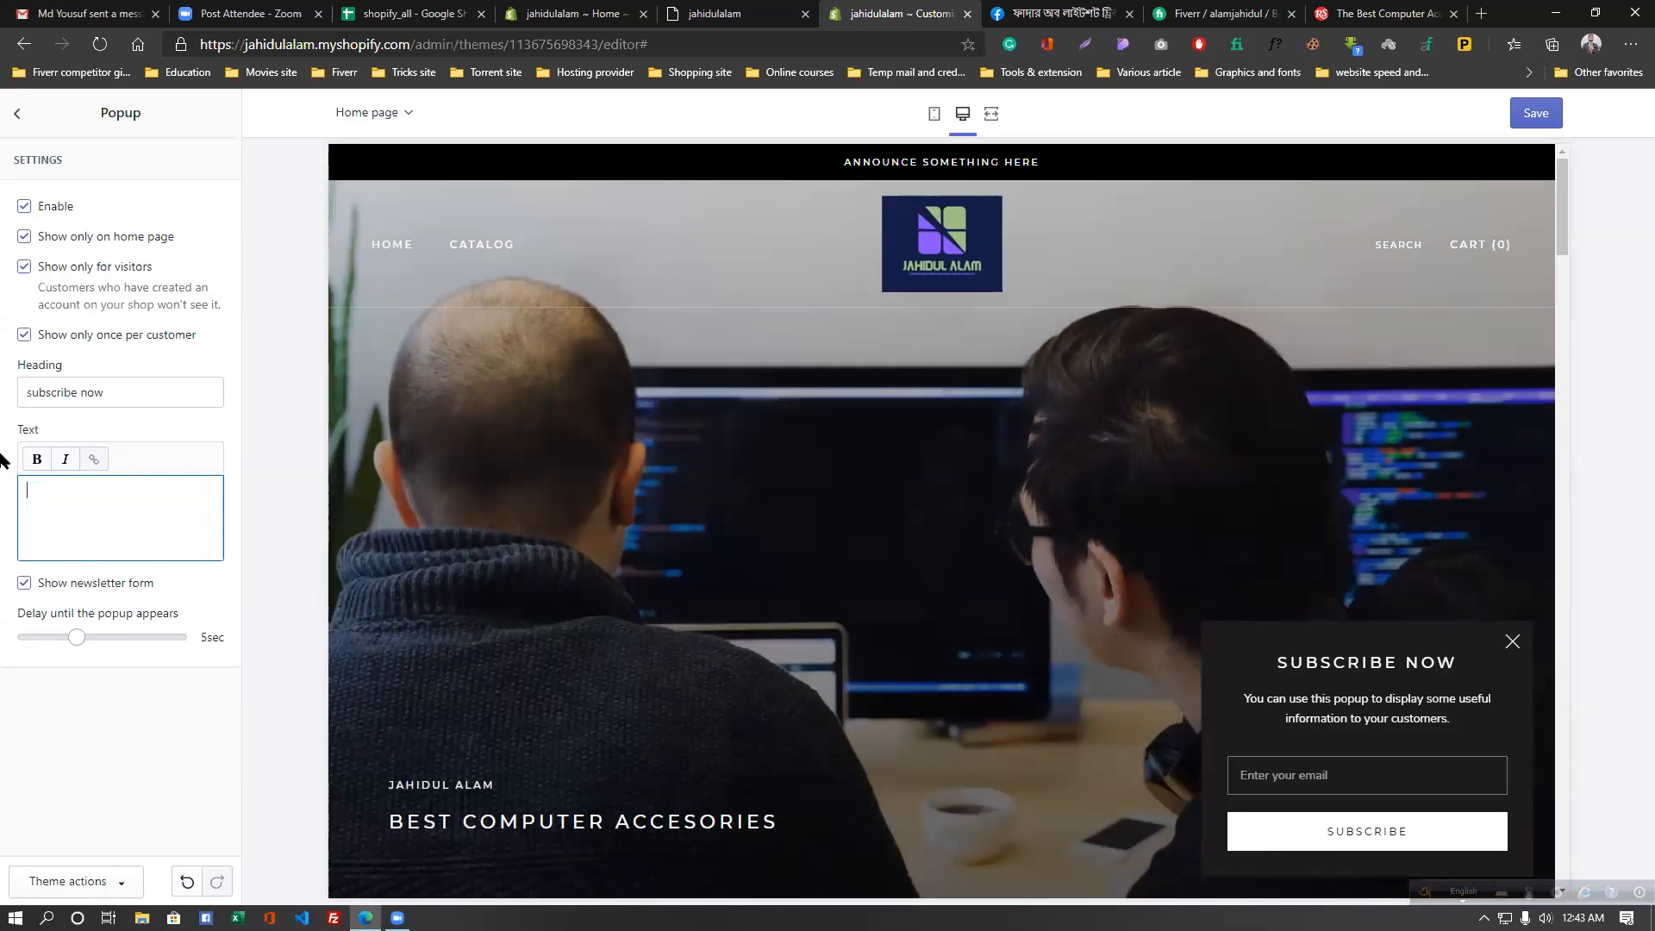
pyautogui.write('t offer')
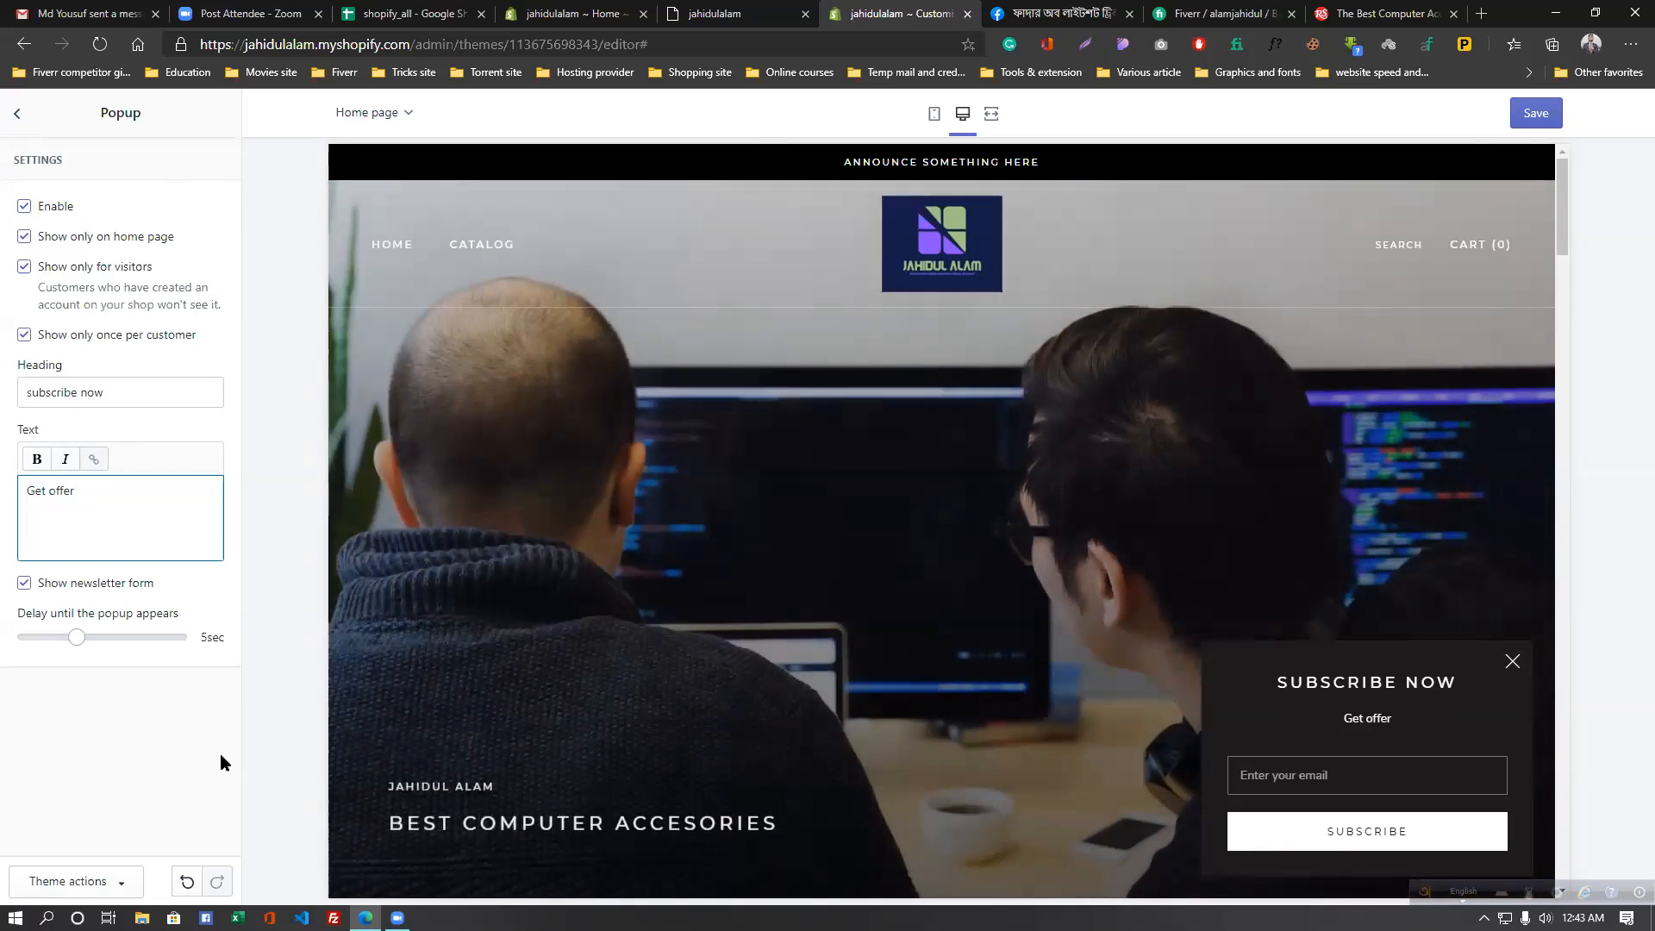
pyautogui.click(1533, 113)
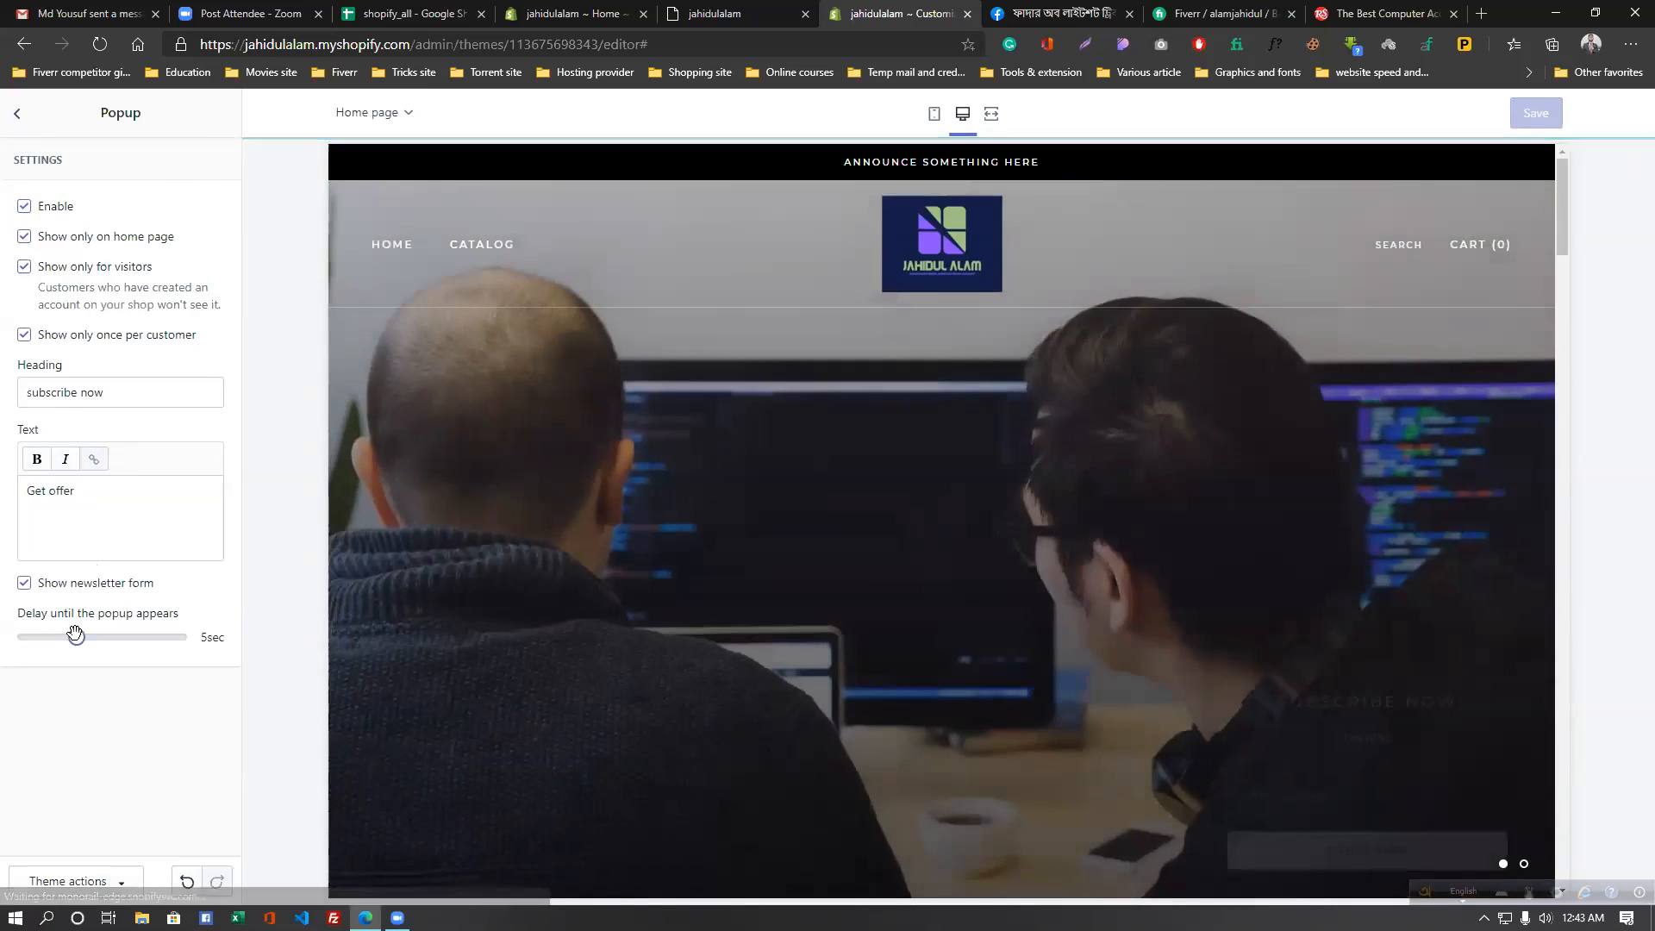
pyautogui.moveTo(76, 637); pyautogui.dragTo(65, 637)
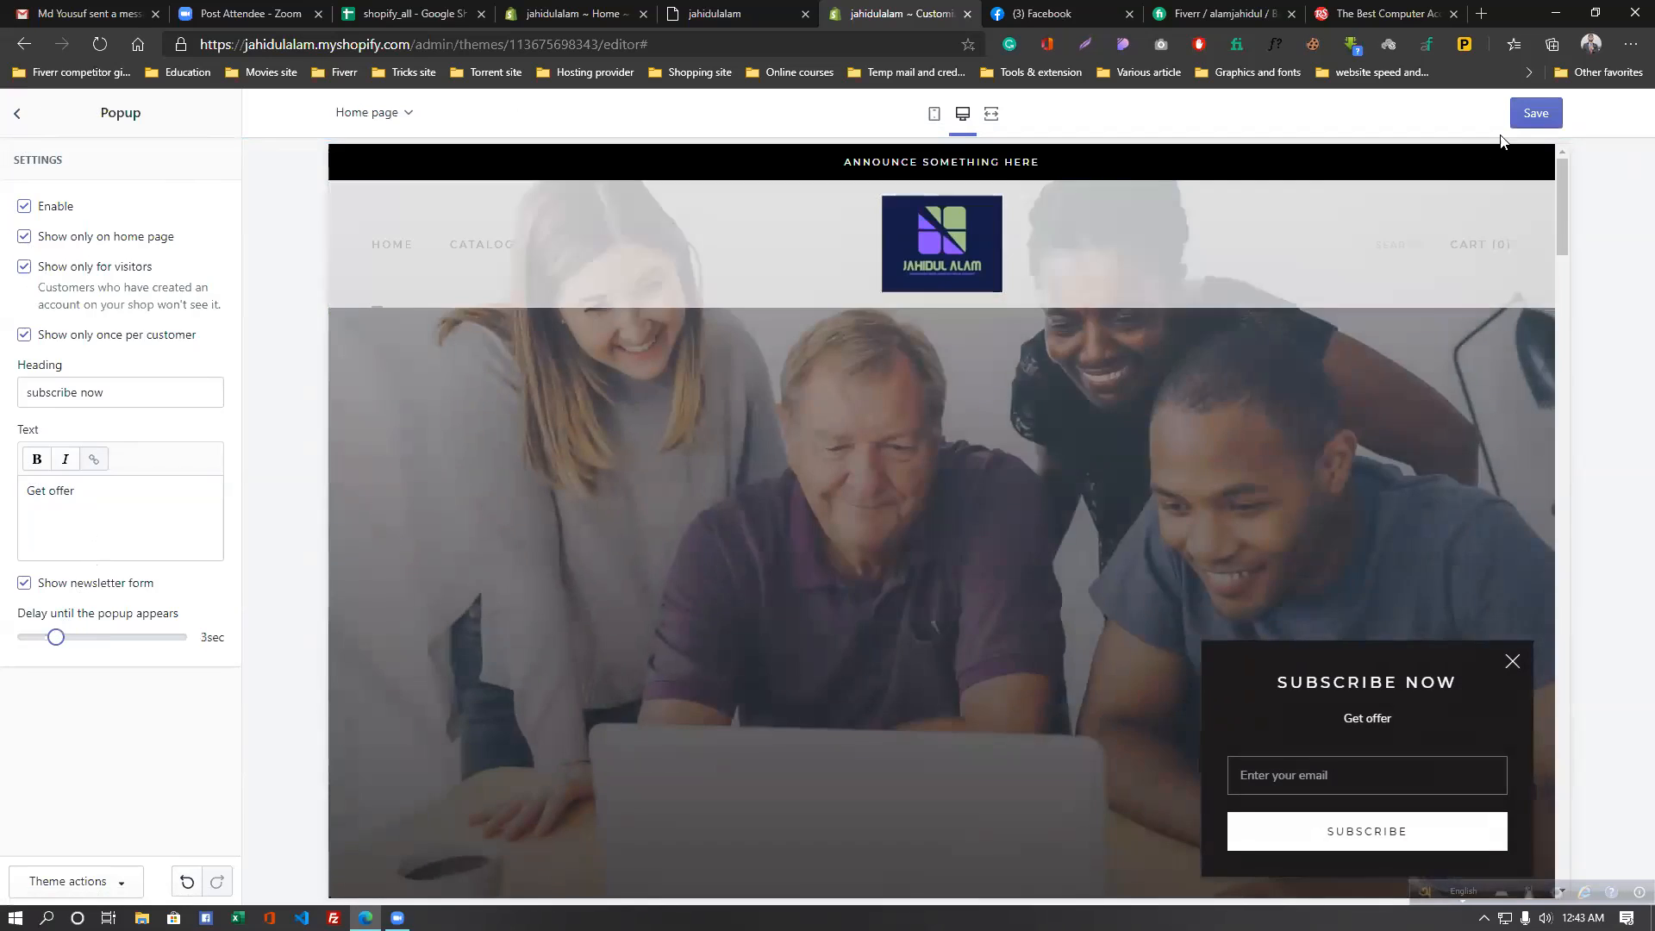
pyautogui.click(1515, 116)
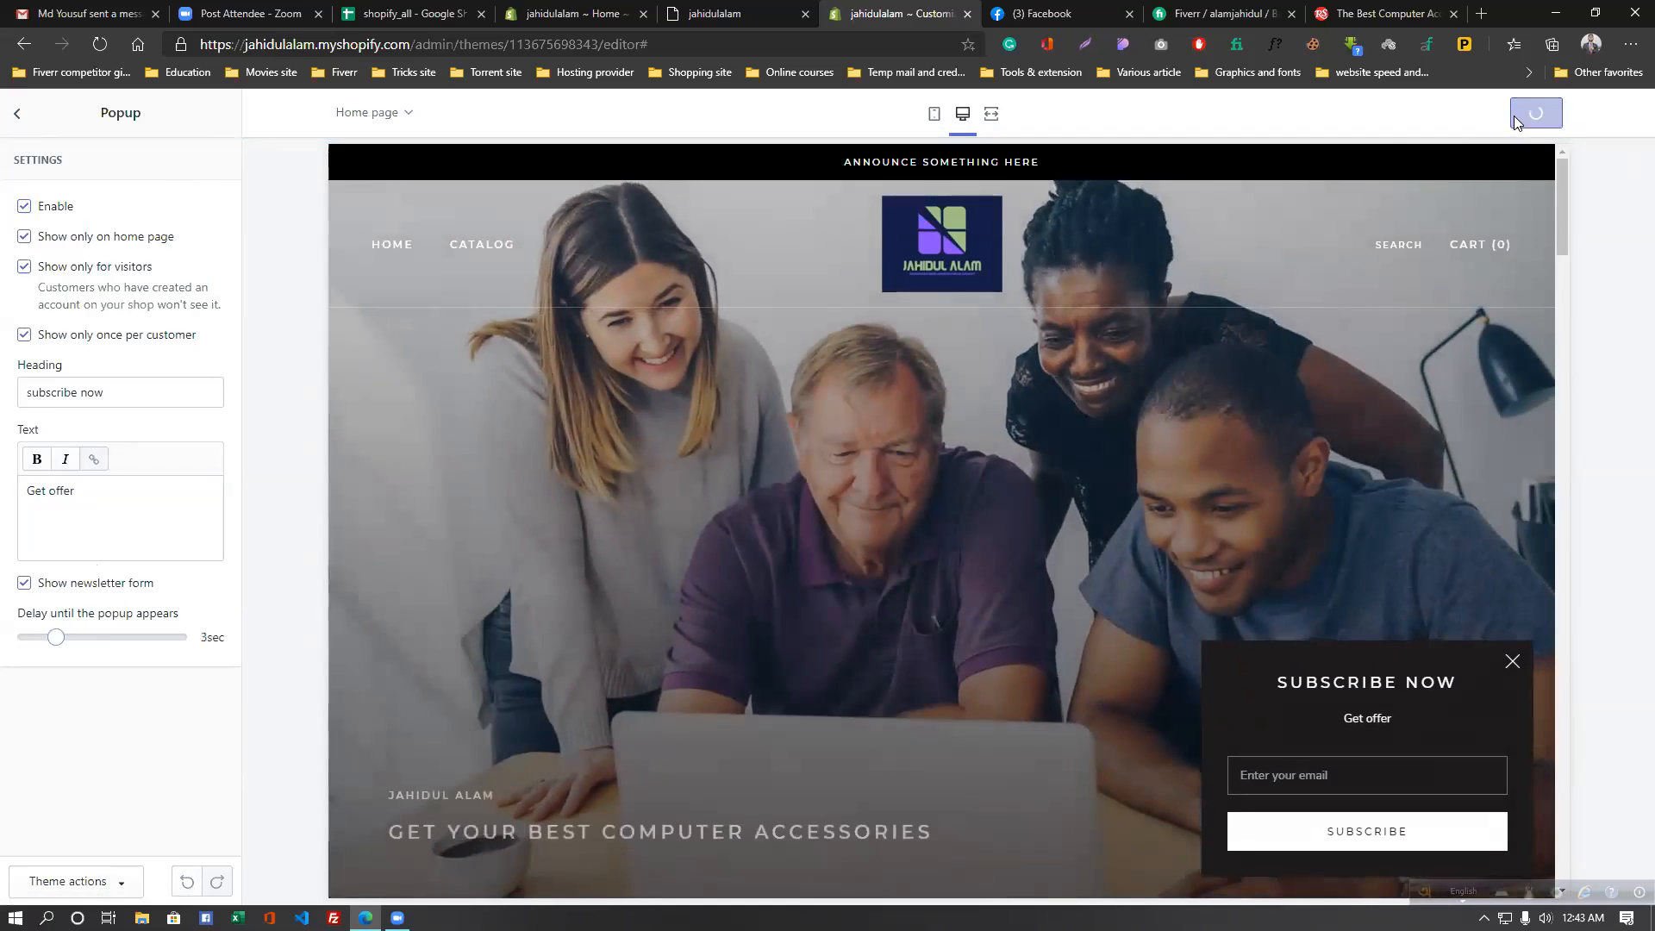
pyautogui.click(17, 113)
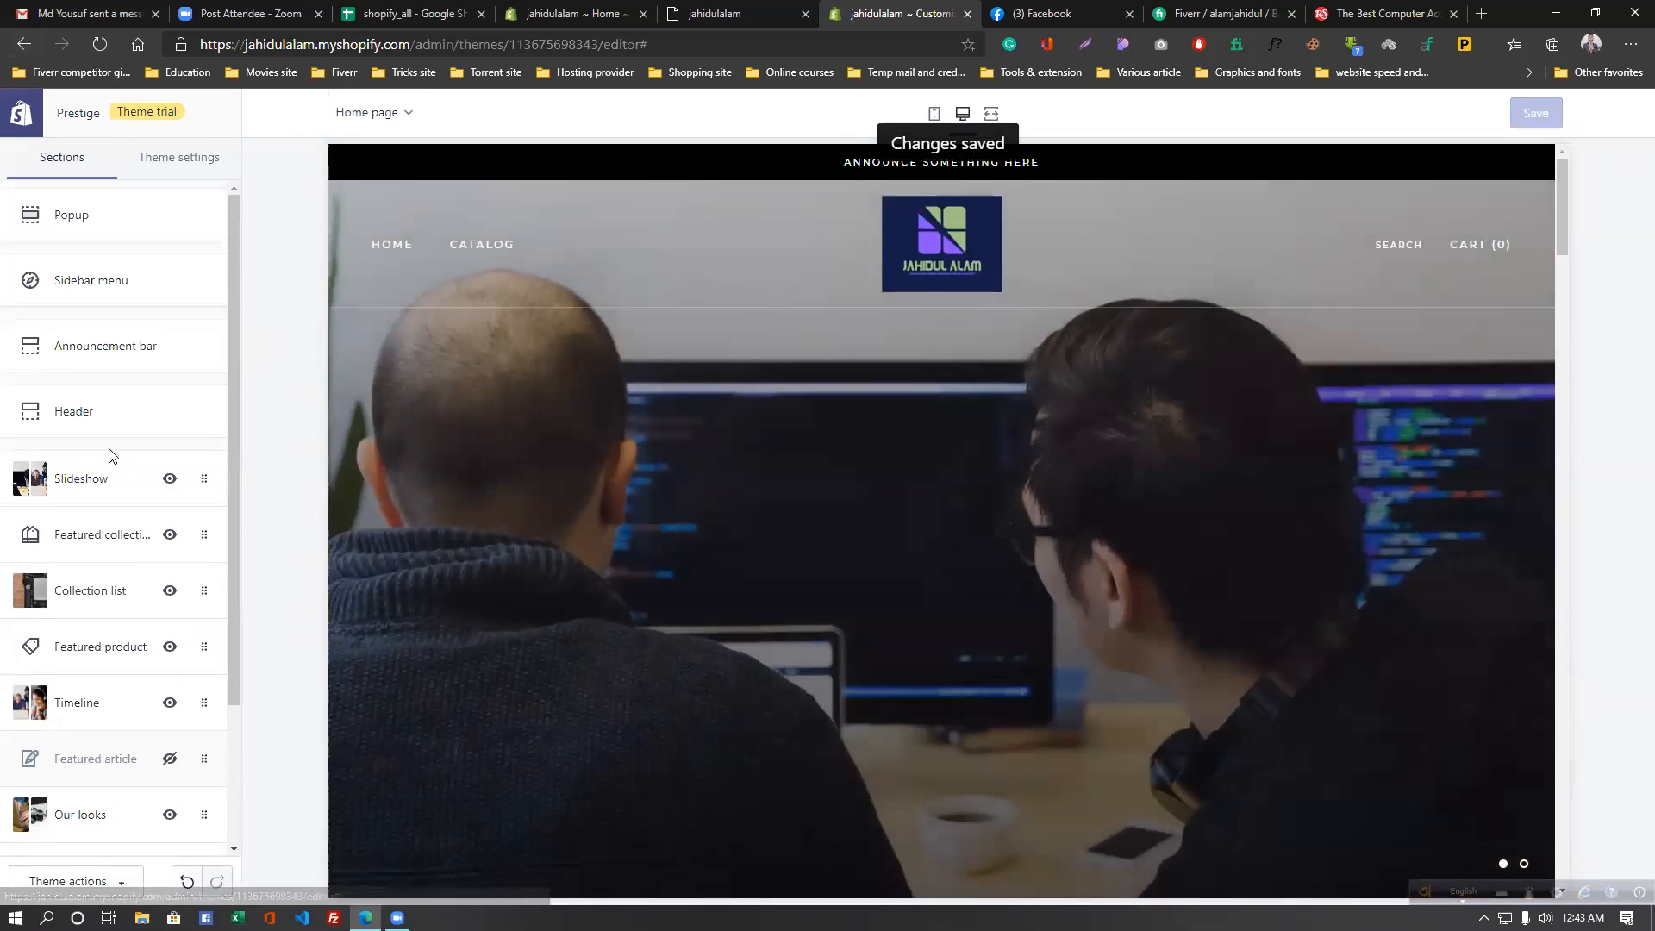
# - Find the Announcement bar in the home page sections list and open its settings
pyautogui.scroll(-2, 111, 456)
pyautogui.scroll(2, 107, 456)
pyautogui.scroll(-2, 107, 456)
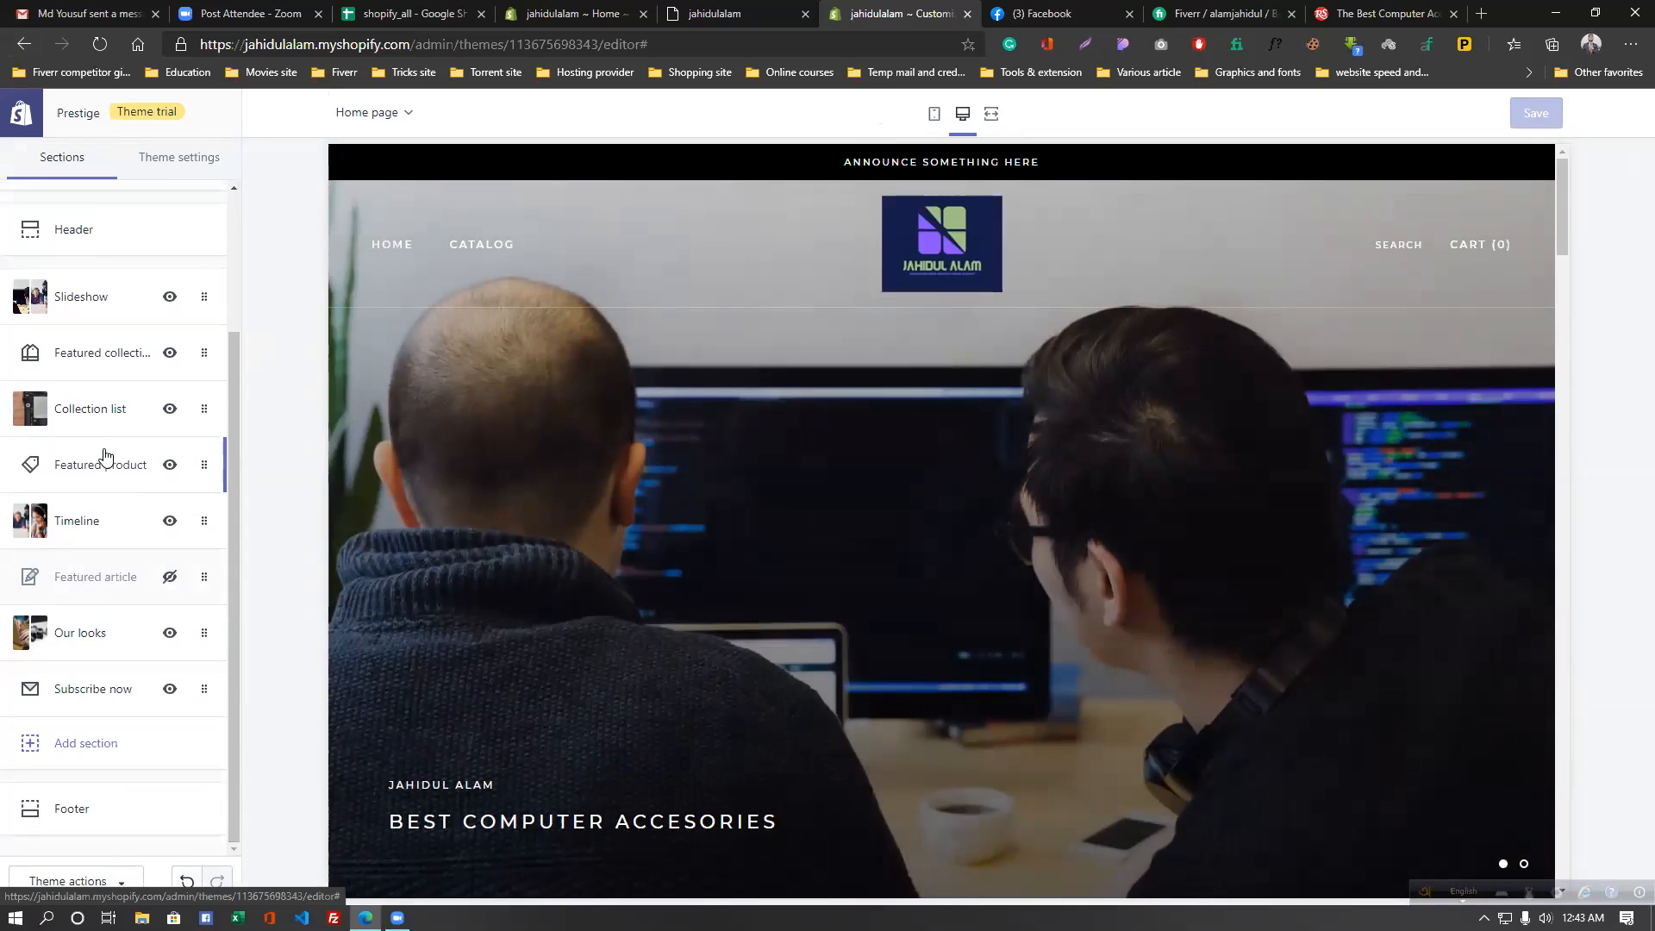
pyautogui.scroll(-5, 1094, 598)
pyautogui.scroll(5, 1094, 597)
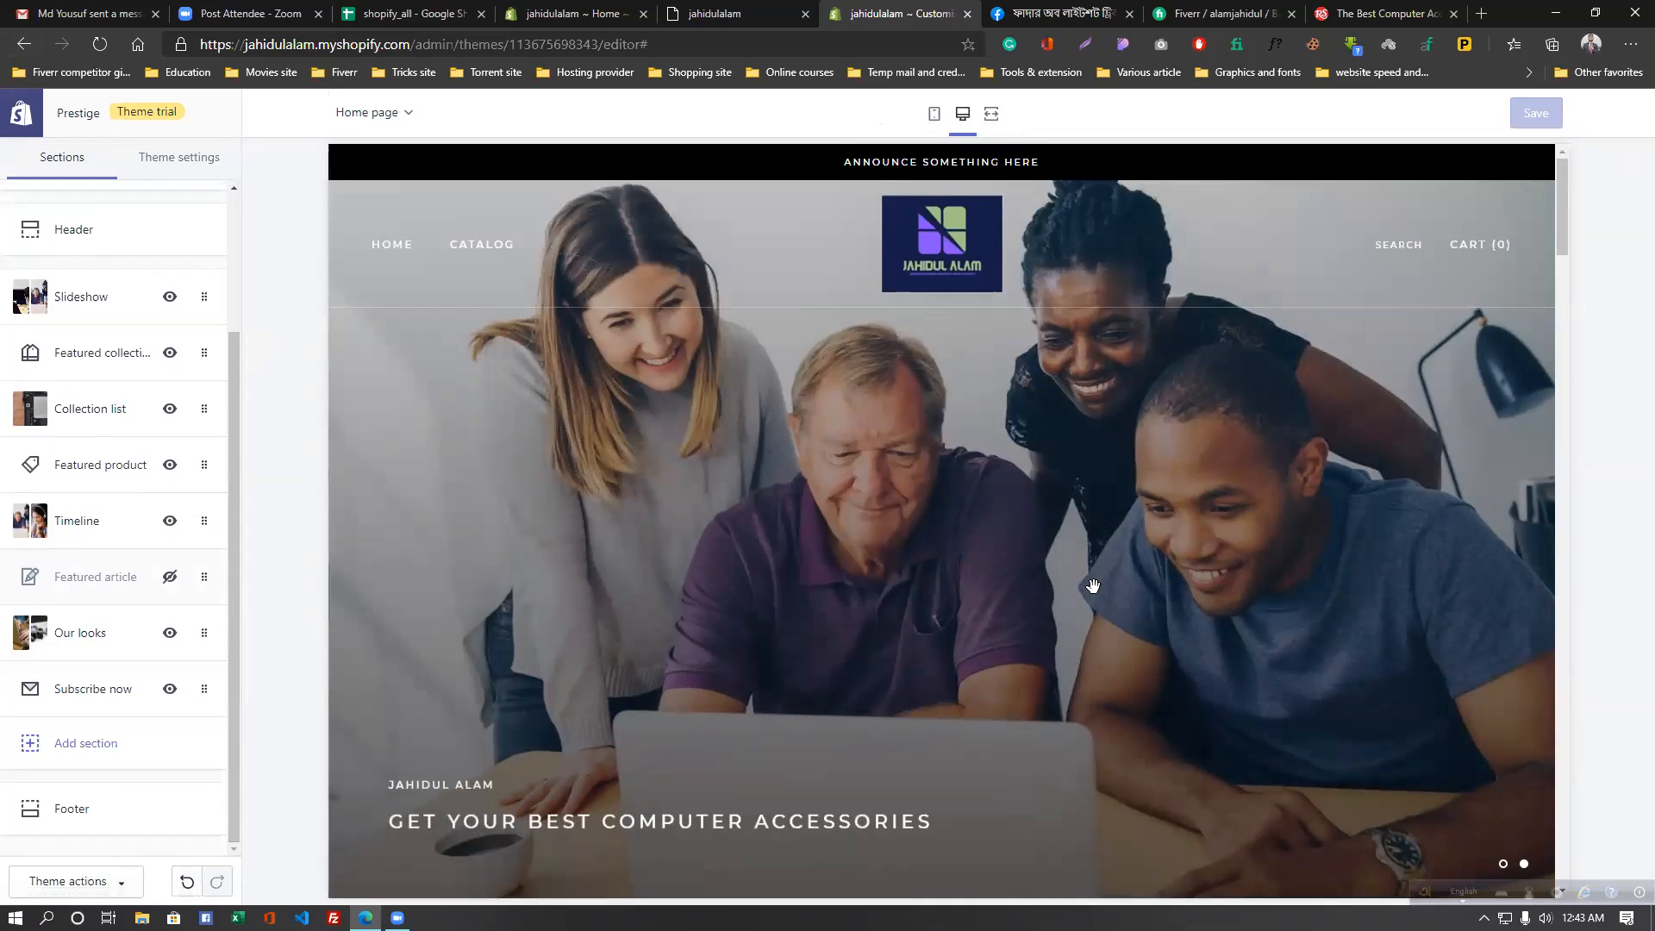
pyautogui.scroll(-9, 1095, 597)
pyautogui.scroll(-15, 1095, 597)
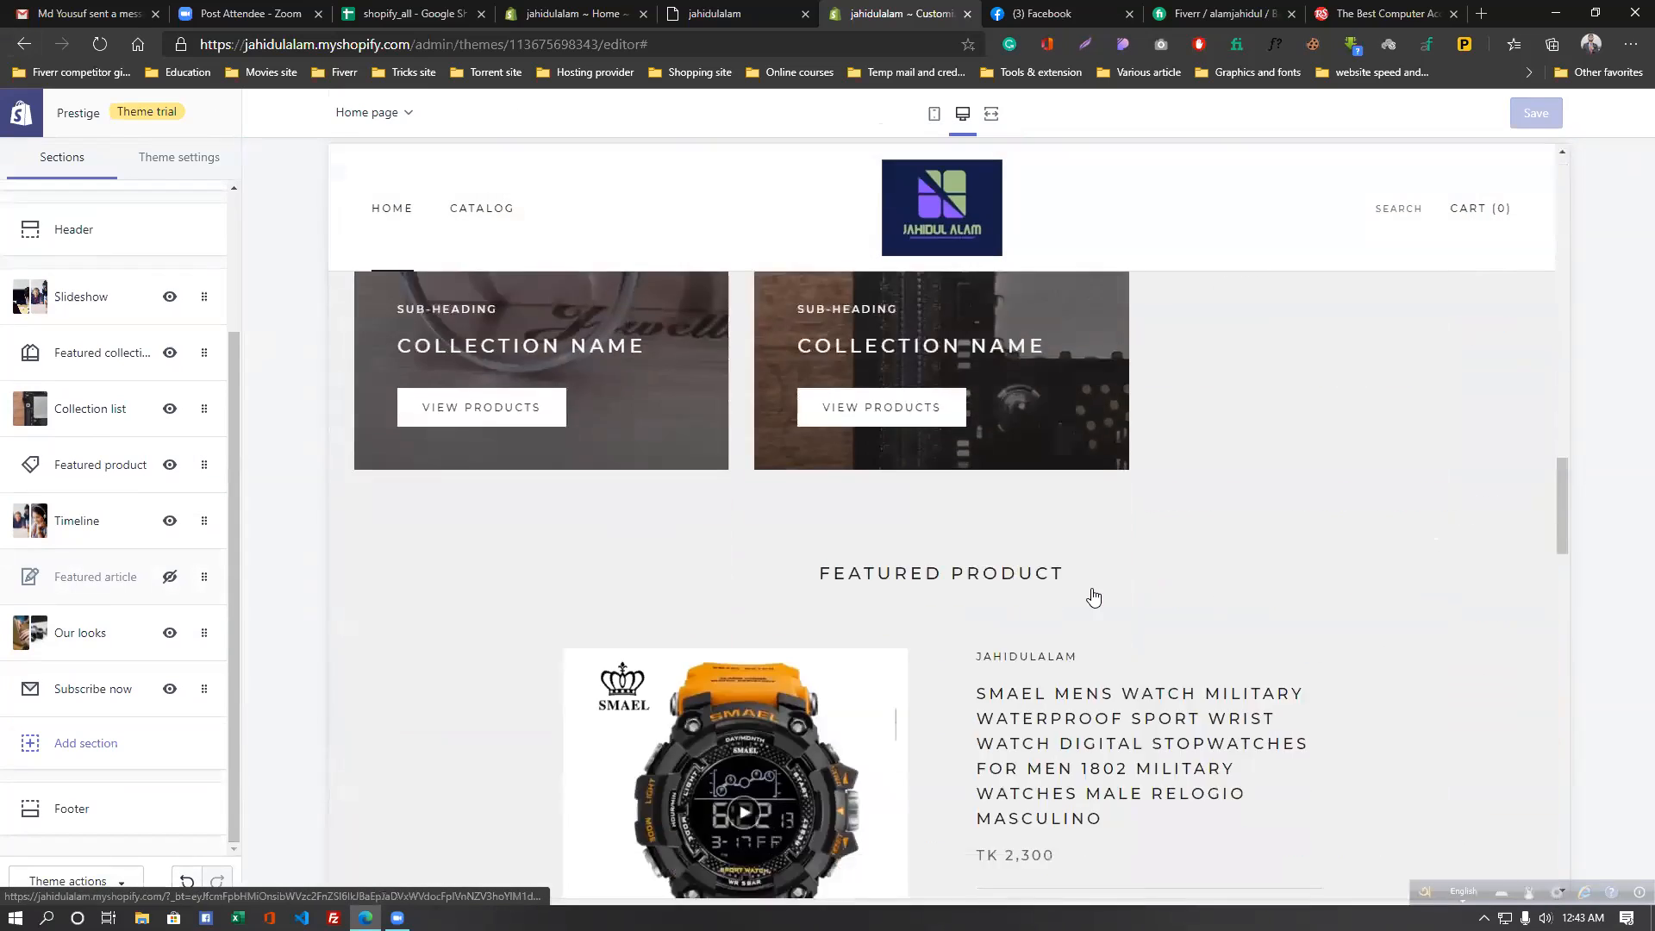
pyautogui.scroll(-10, 1091, 595)
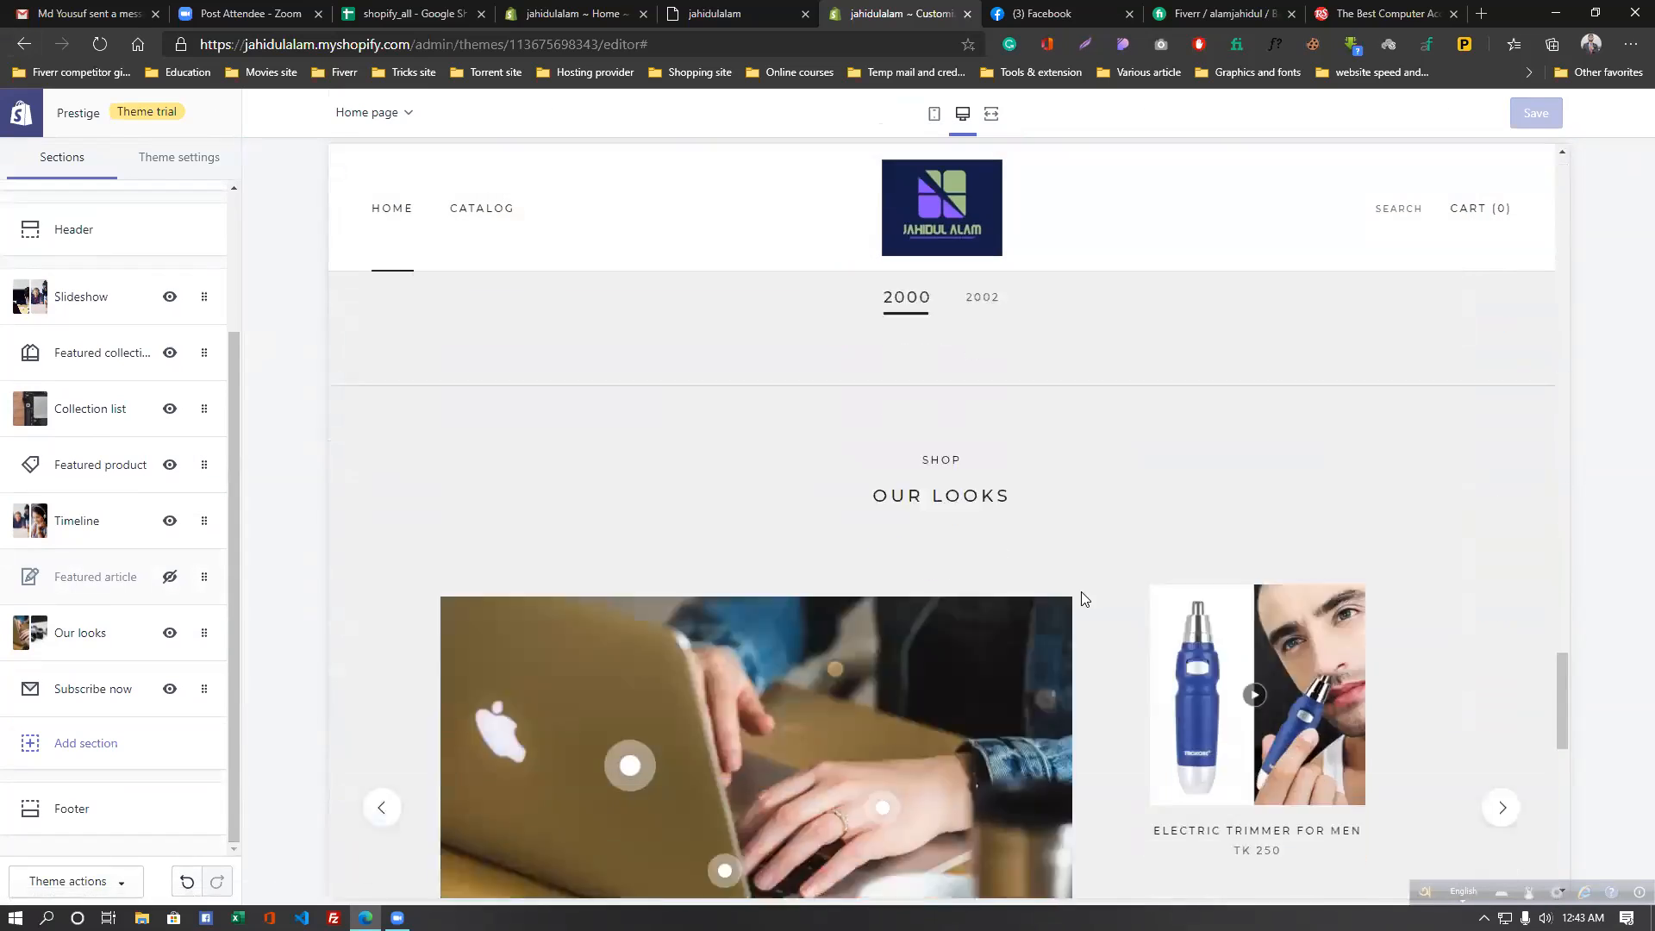
pyautogui.scroll(-10, 1069, 586)
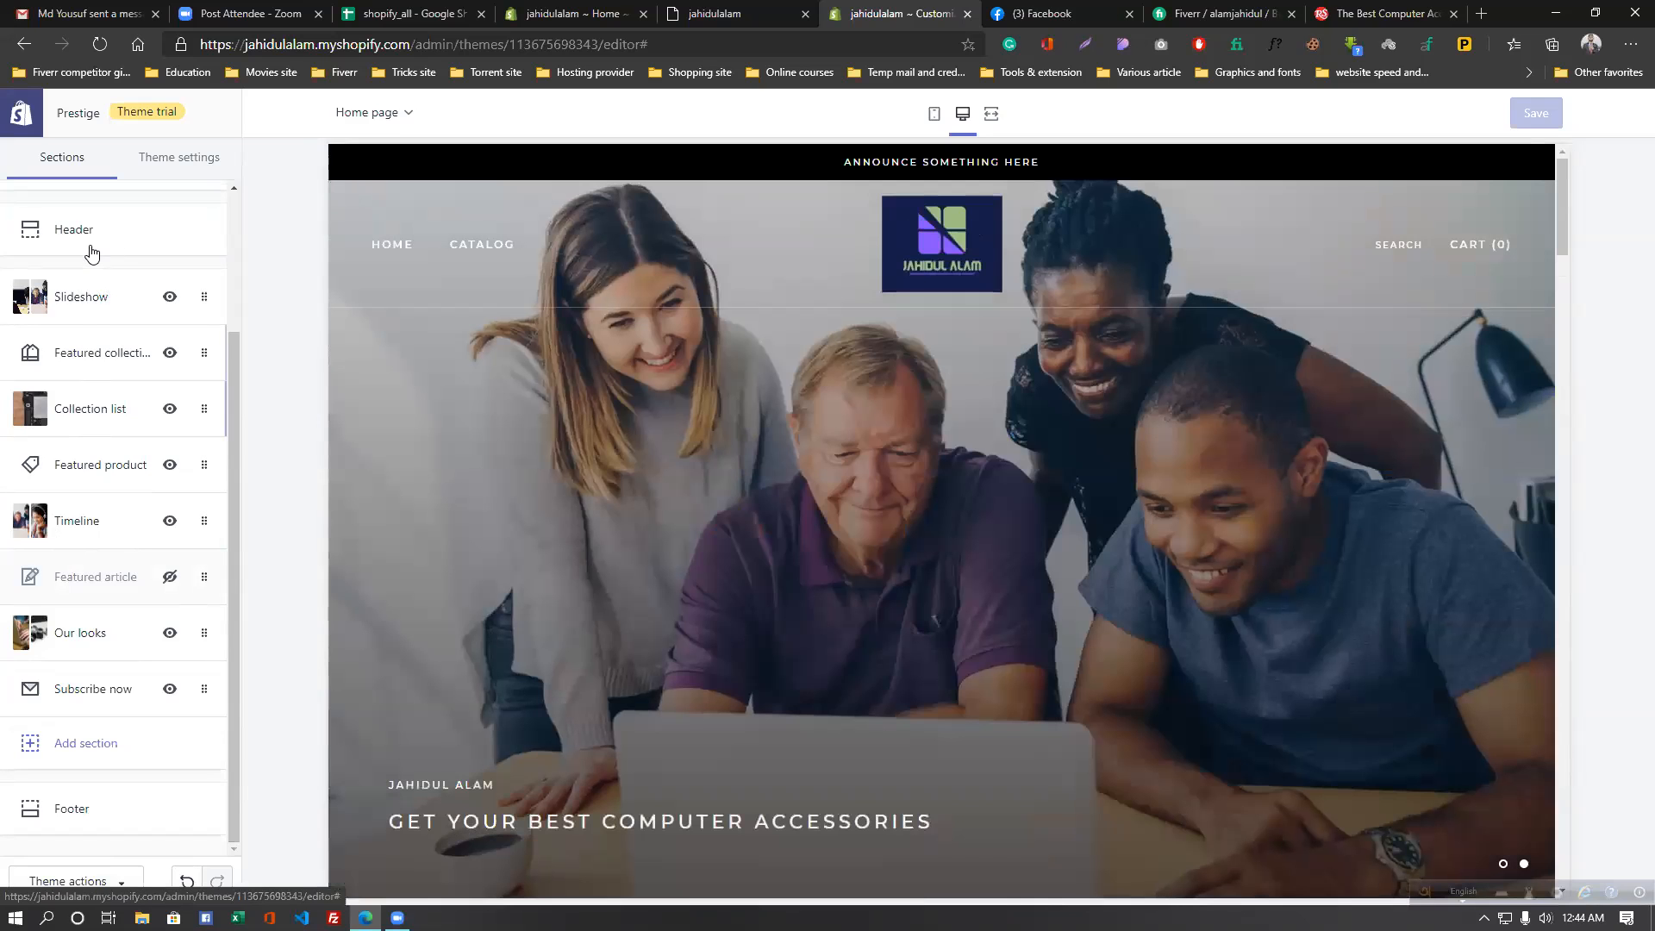
pyautogui.scroll(2, 98, 238)
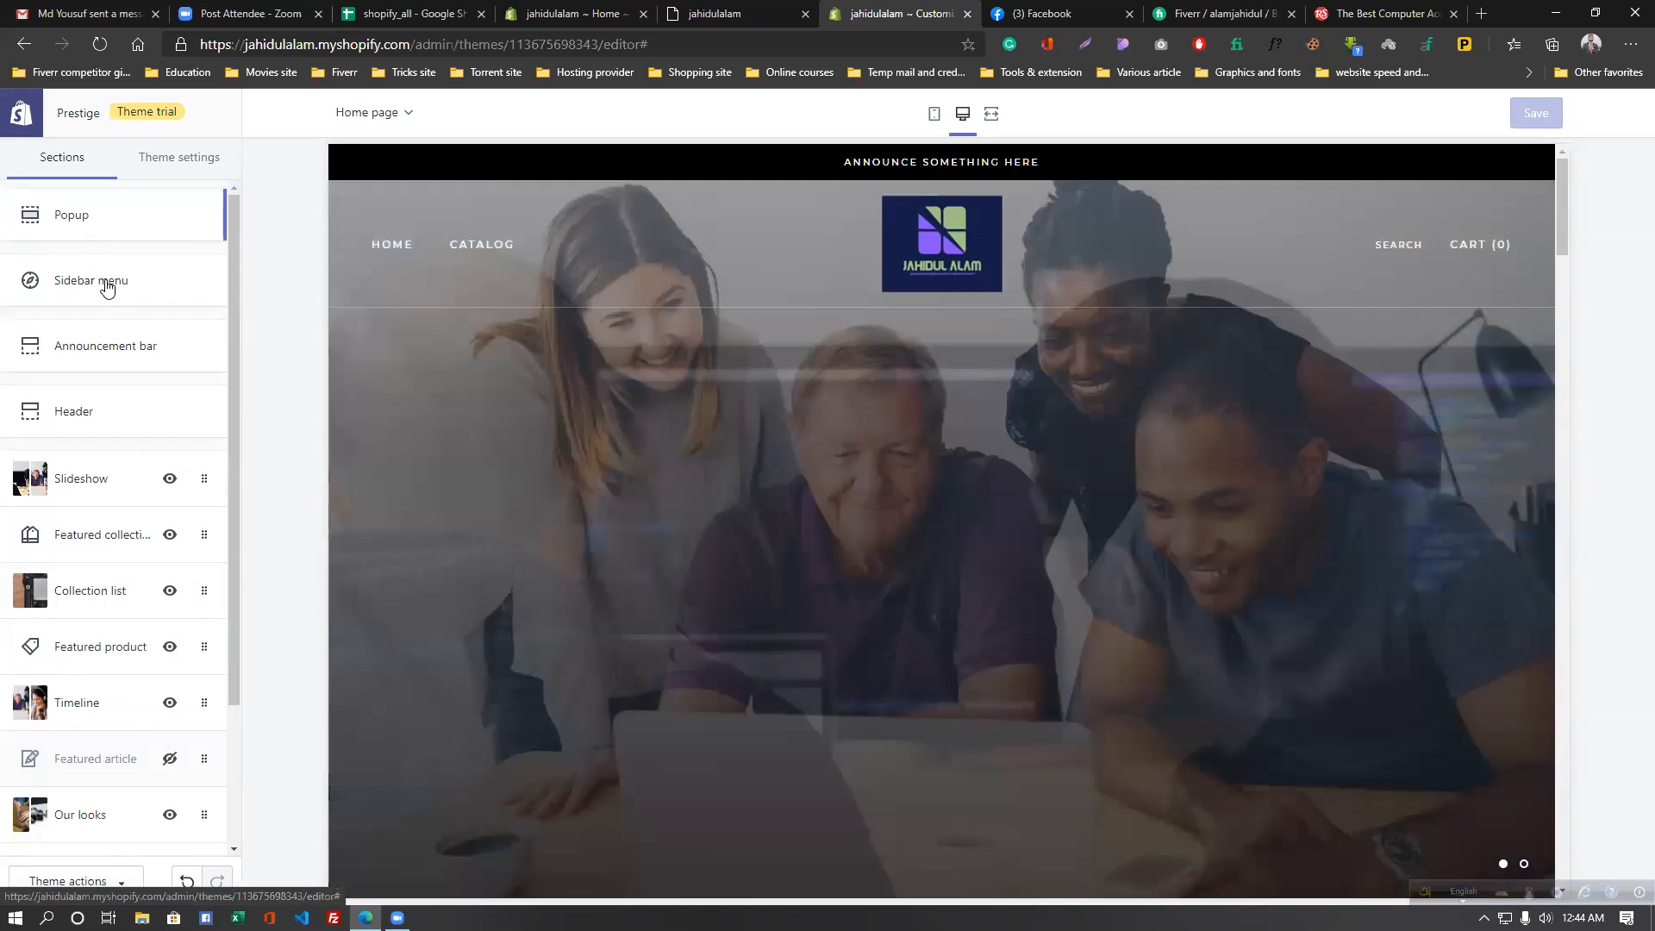
pyautogui.click(107, 288)
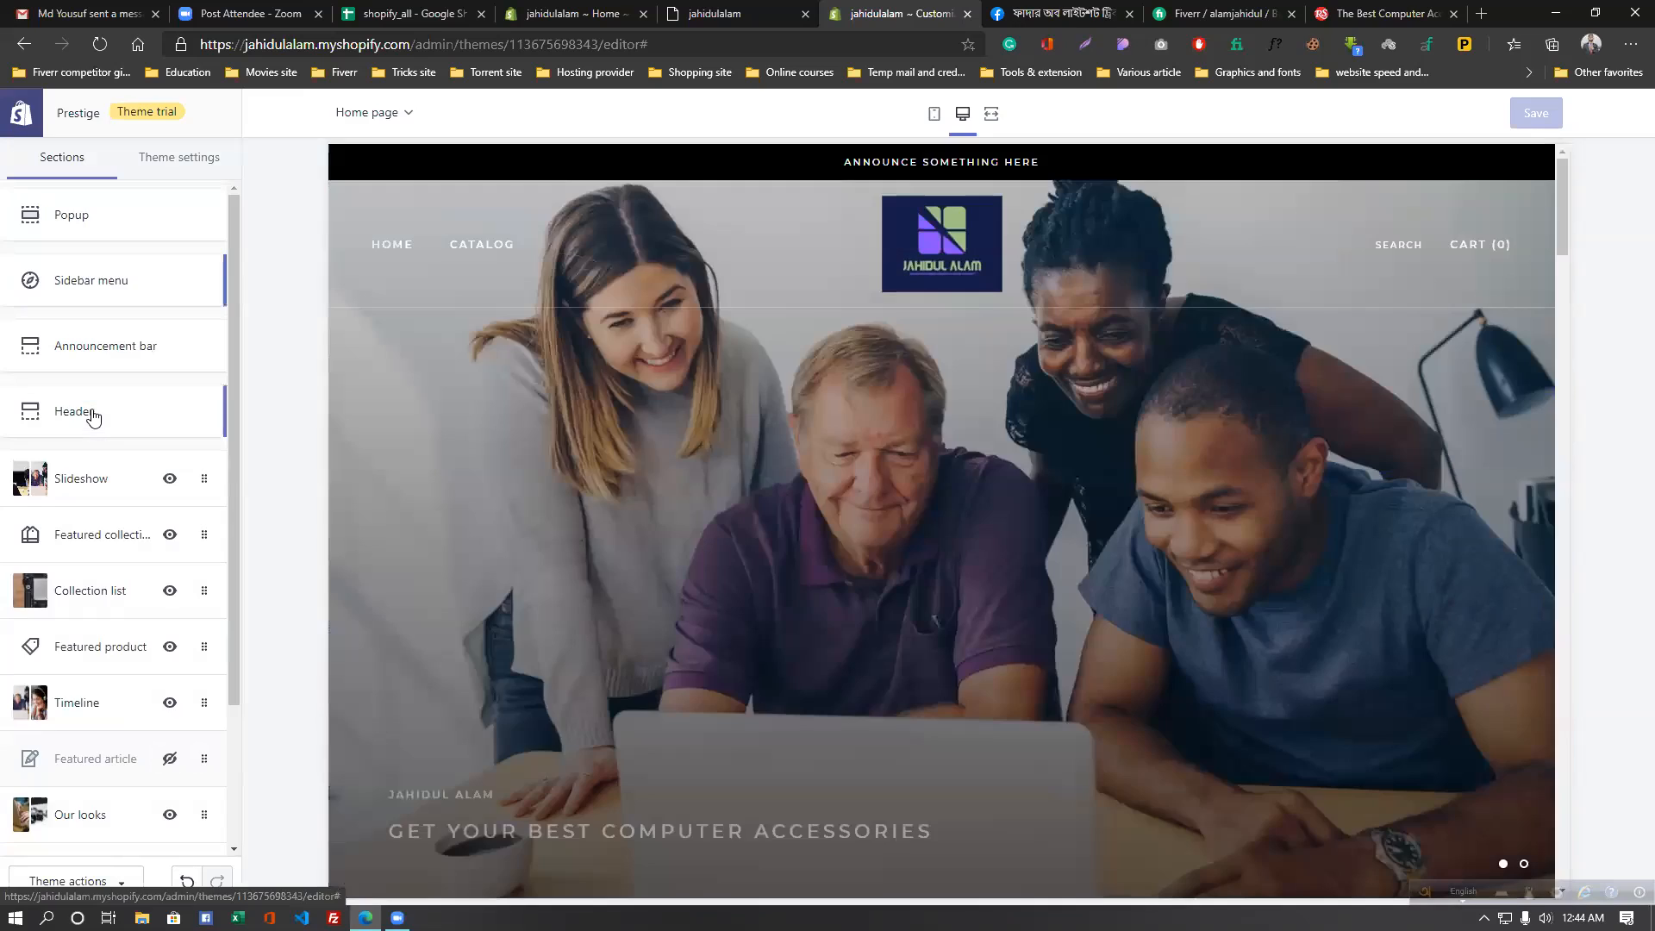
pyautogui.scroll(-1, 87, 465)
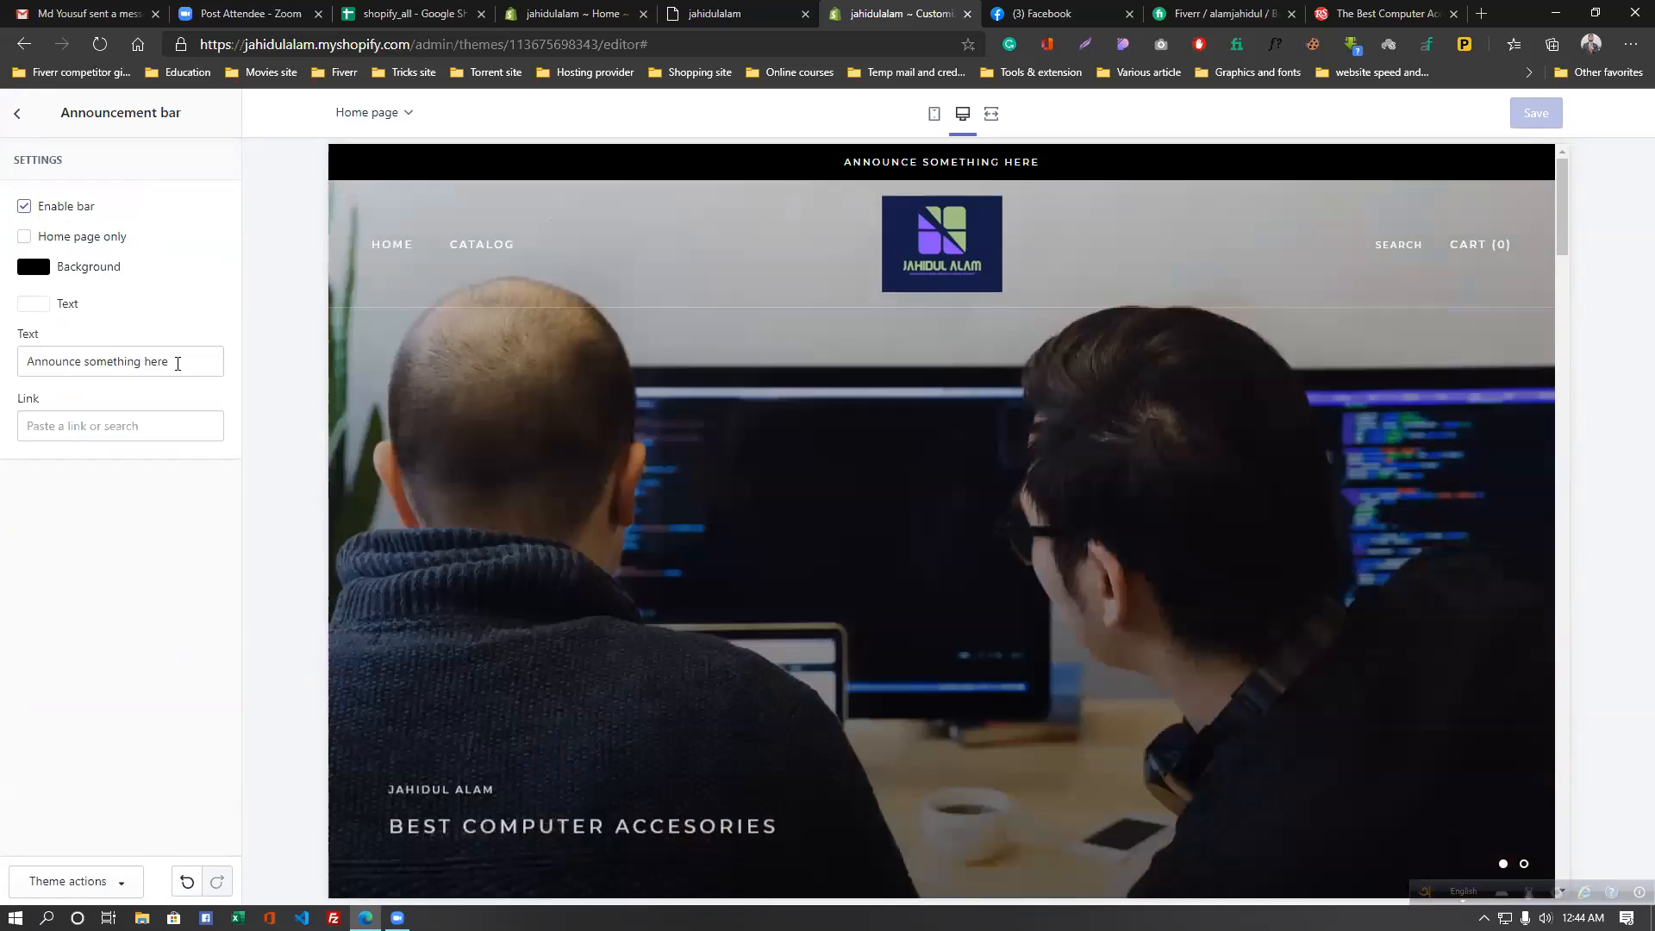
# - Replace the announcement bar text with 'Black Friday offer 50% discount' and save
pyautogui.moveTo(177, 364); pyautogui.dragTo(6, 377)
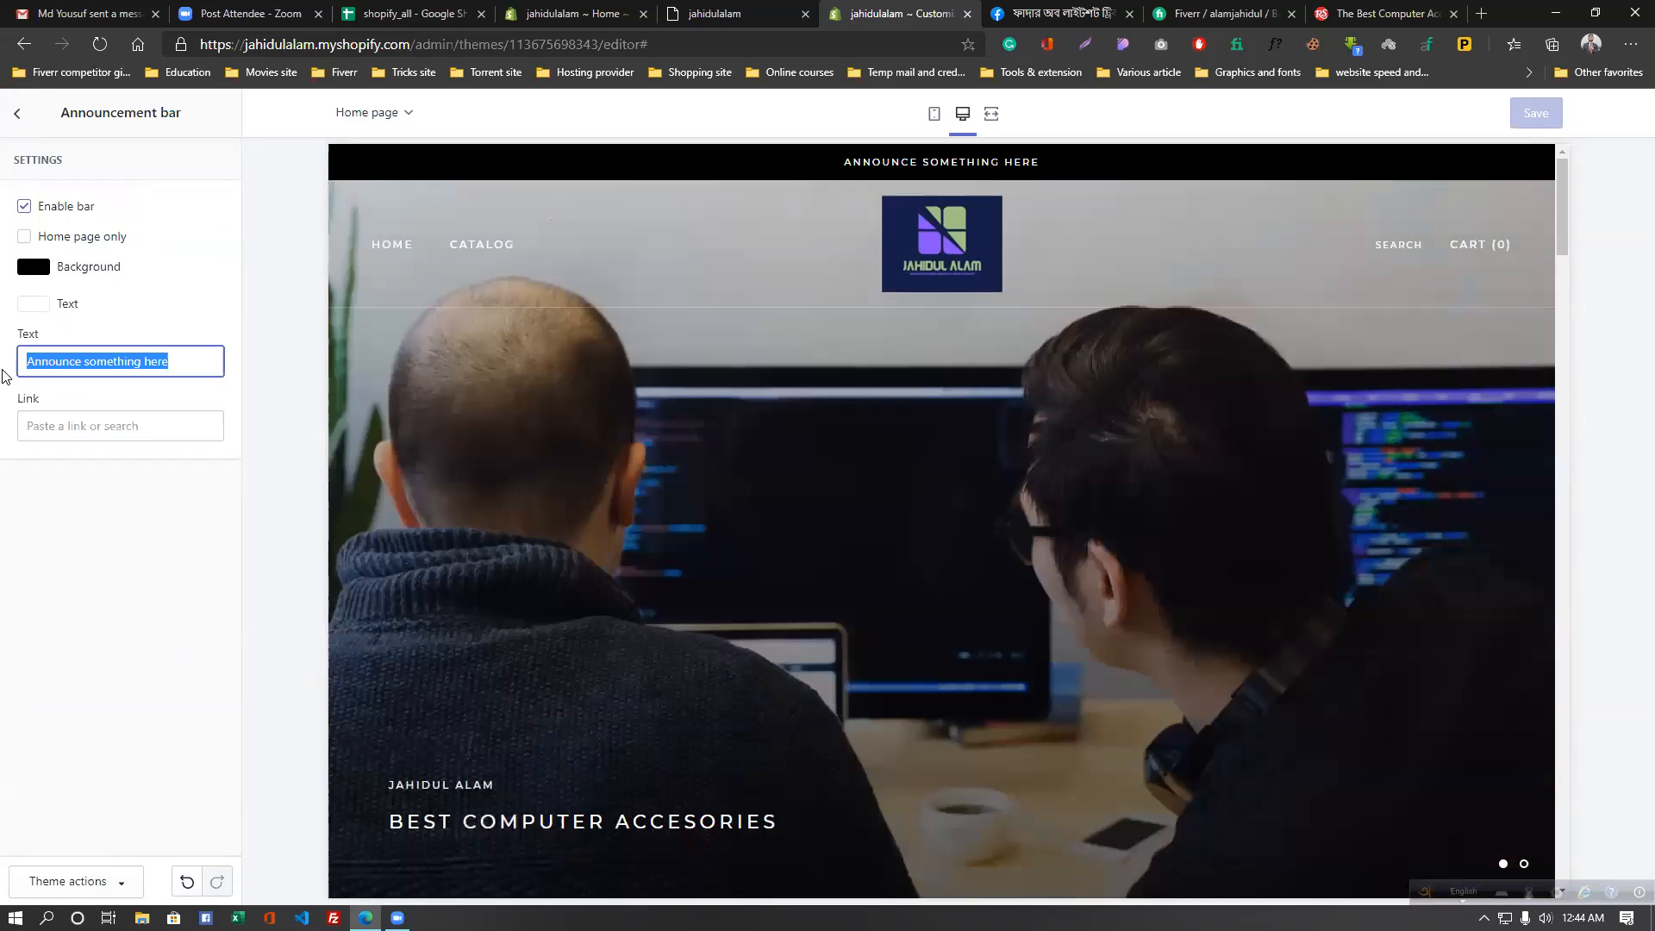
pyautogui.write('Black Fri')
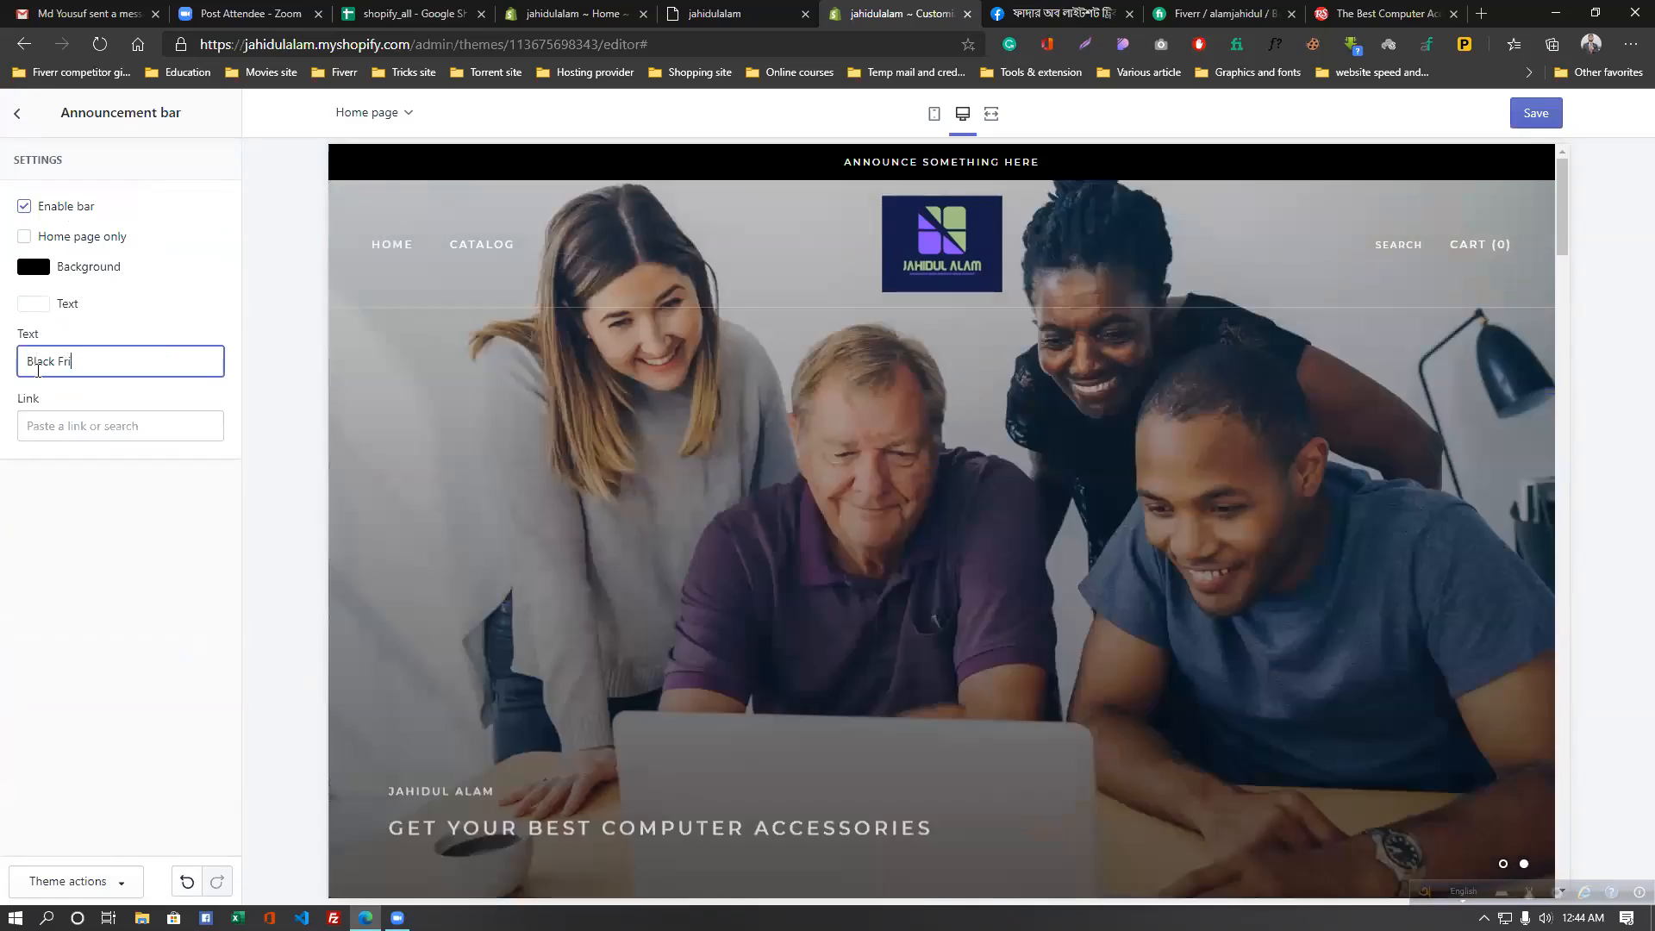
pyautogui.write('day offer ')
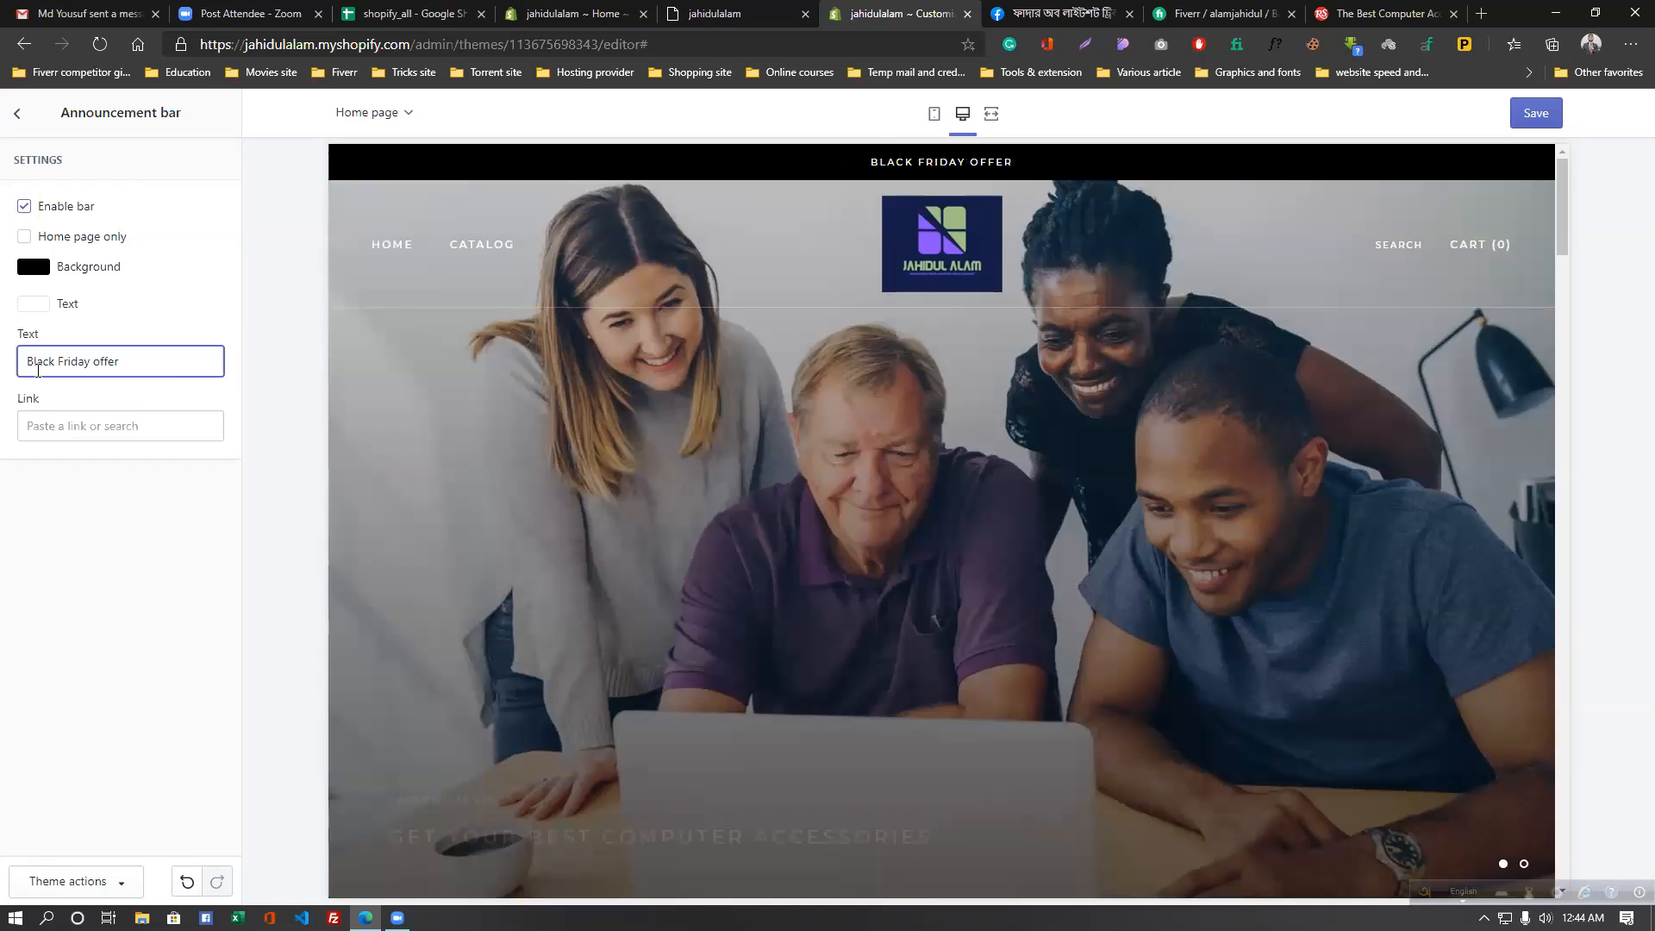
pyautogui.write('50% ')
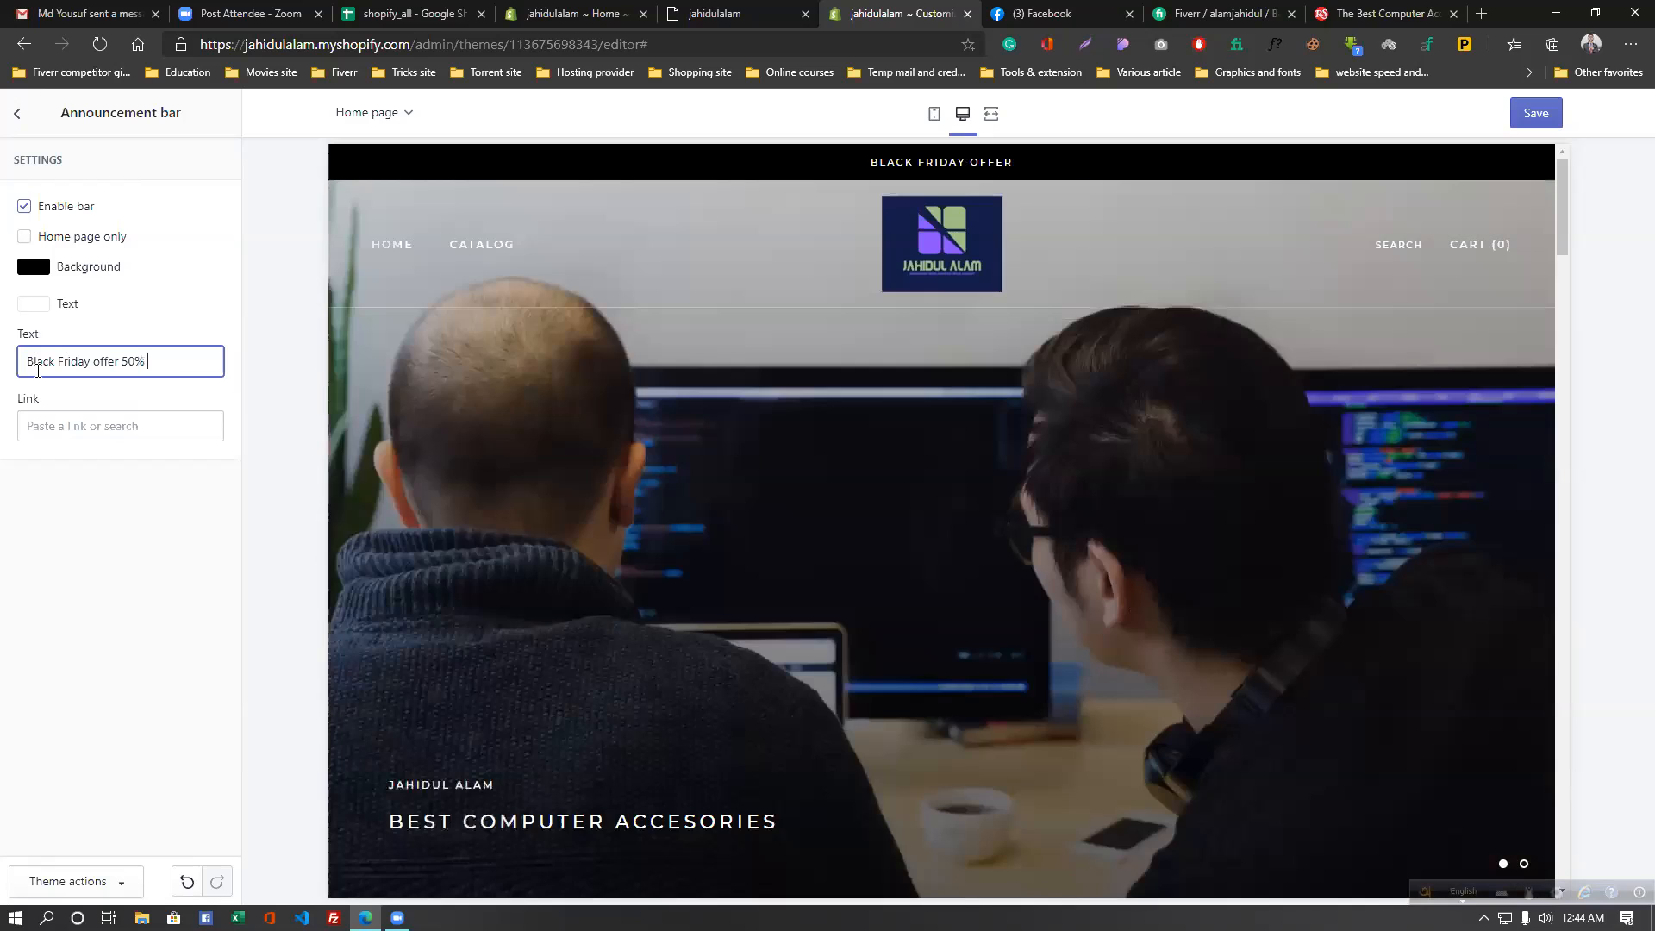
pyautogui.write('discount')
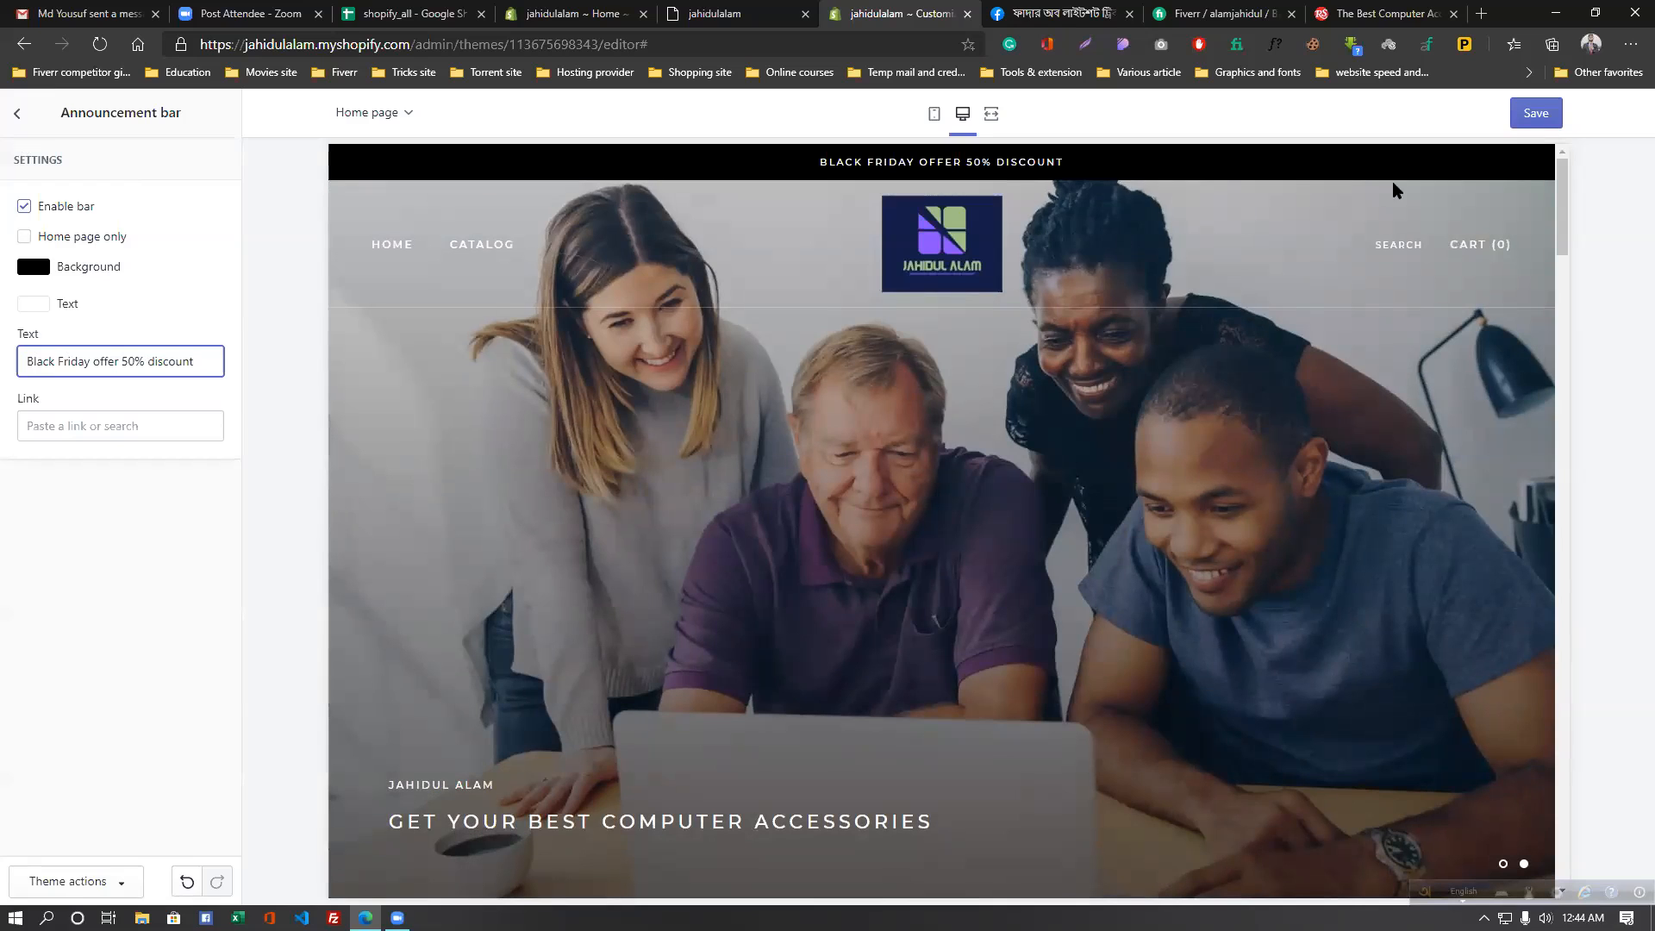
pyautogui.click(1540, 114)
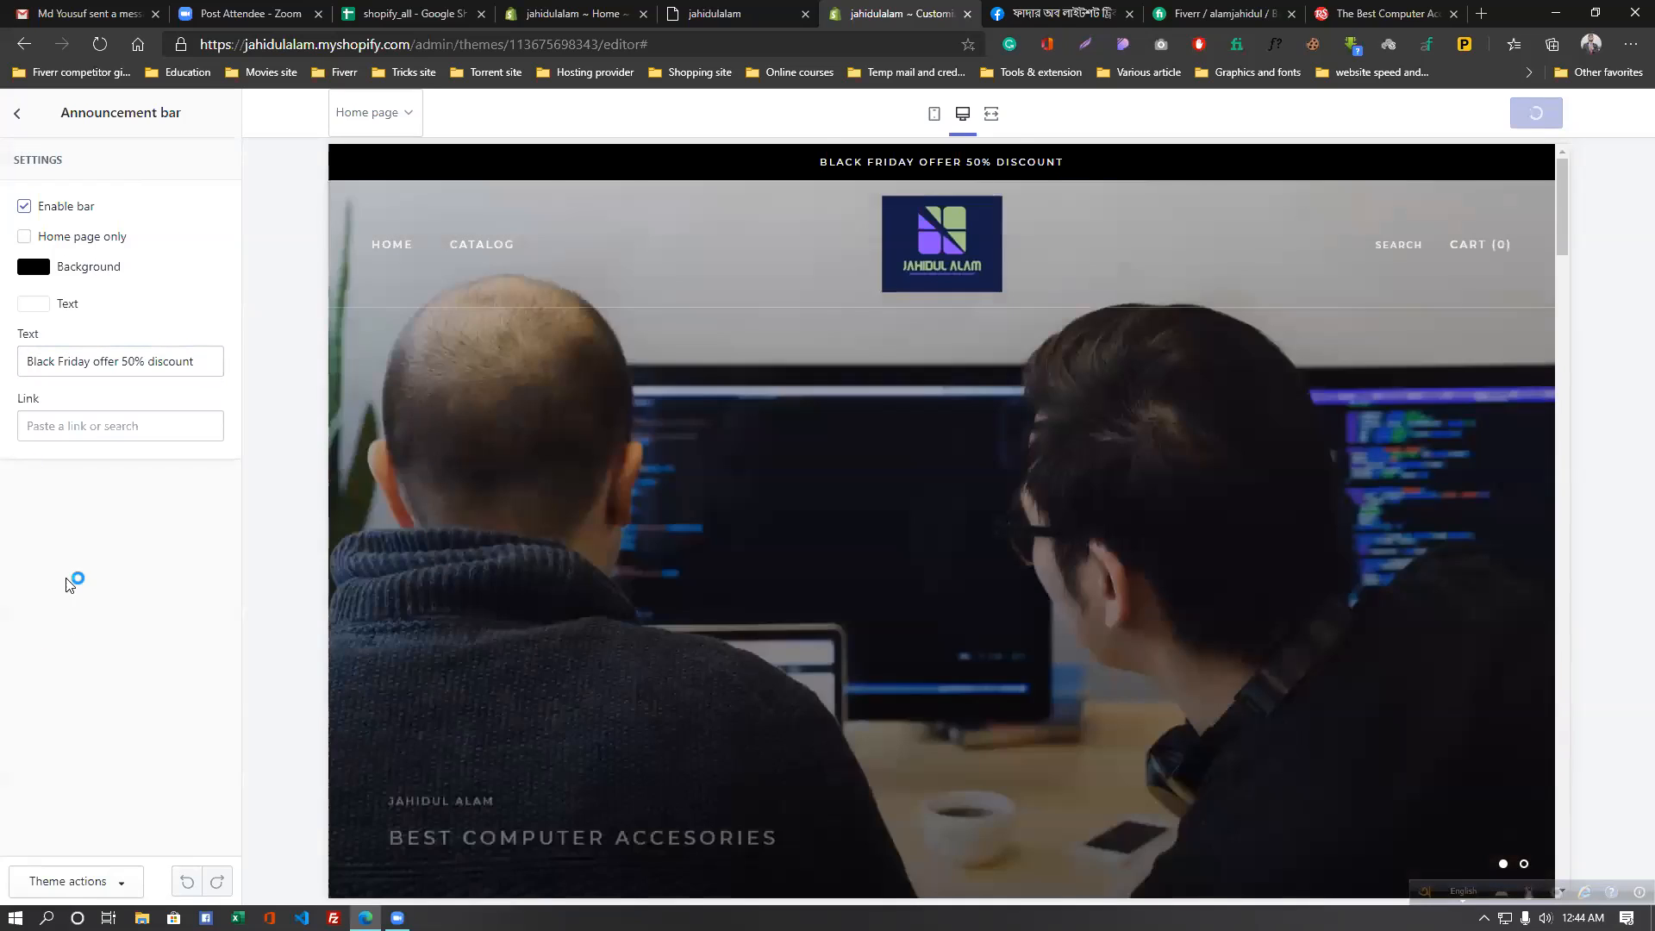
# - Link the announcement bar to the All Products collection and save
pyautogui.click(16, 113)
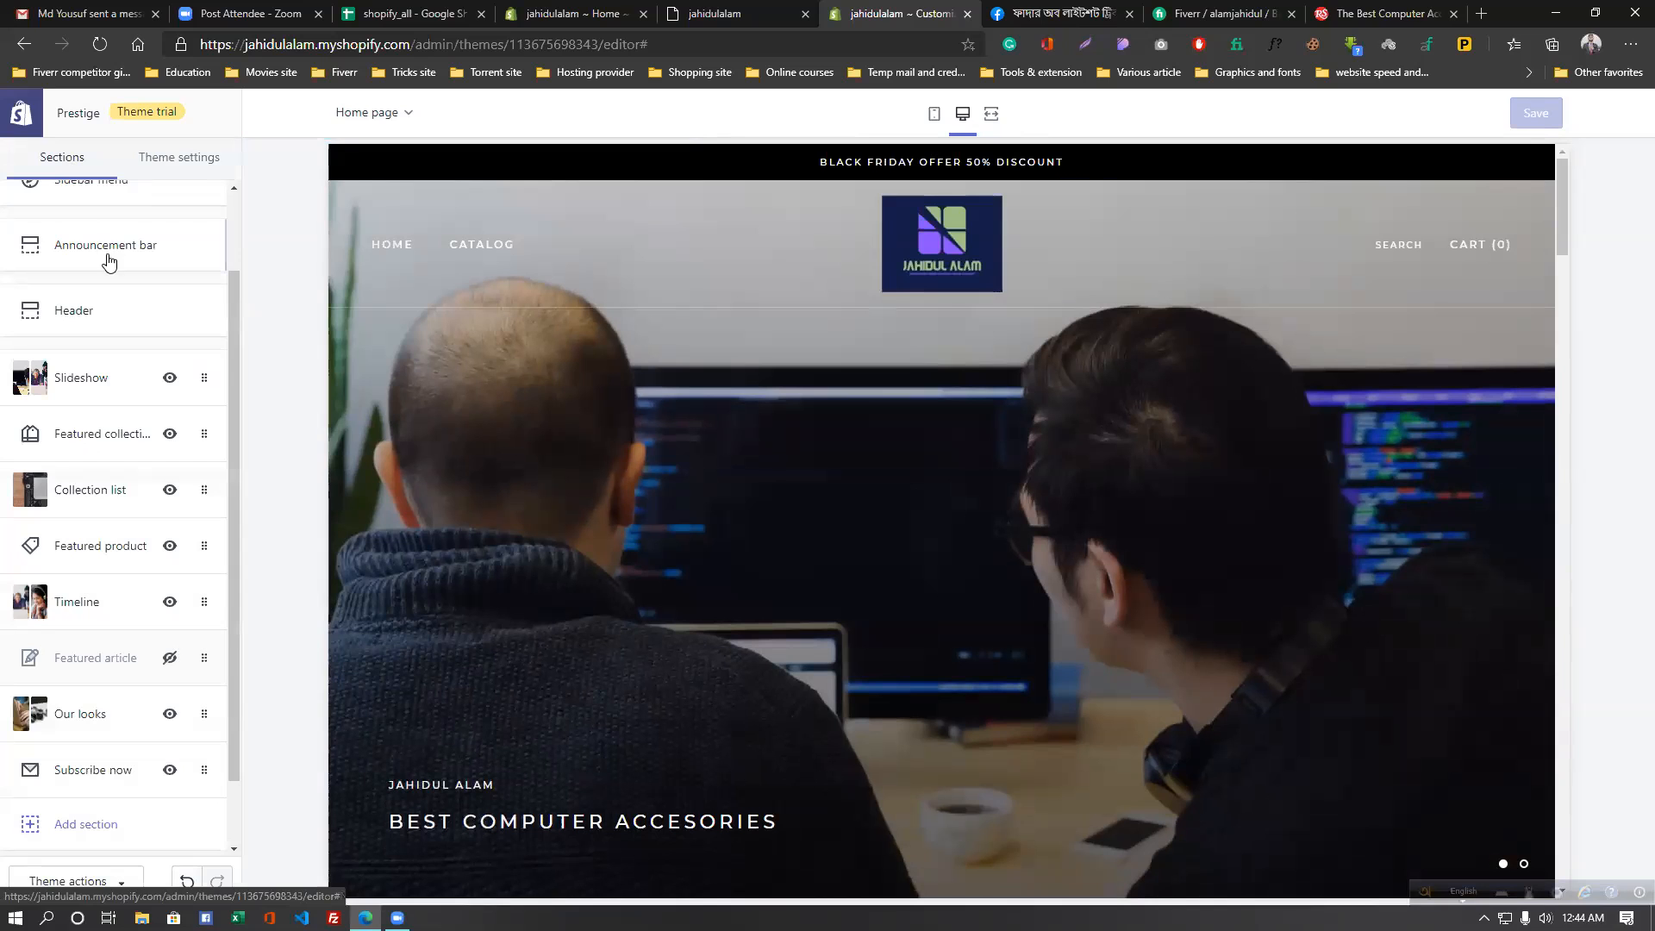
pyautogui.scroll(2, 111, 345)
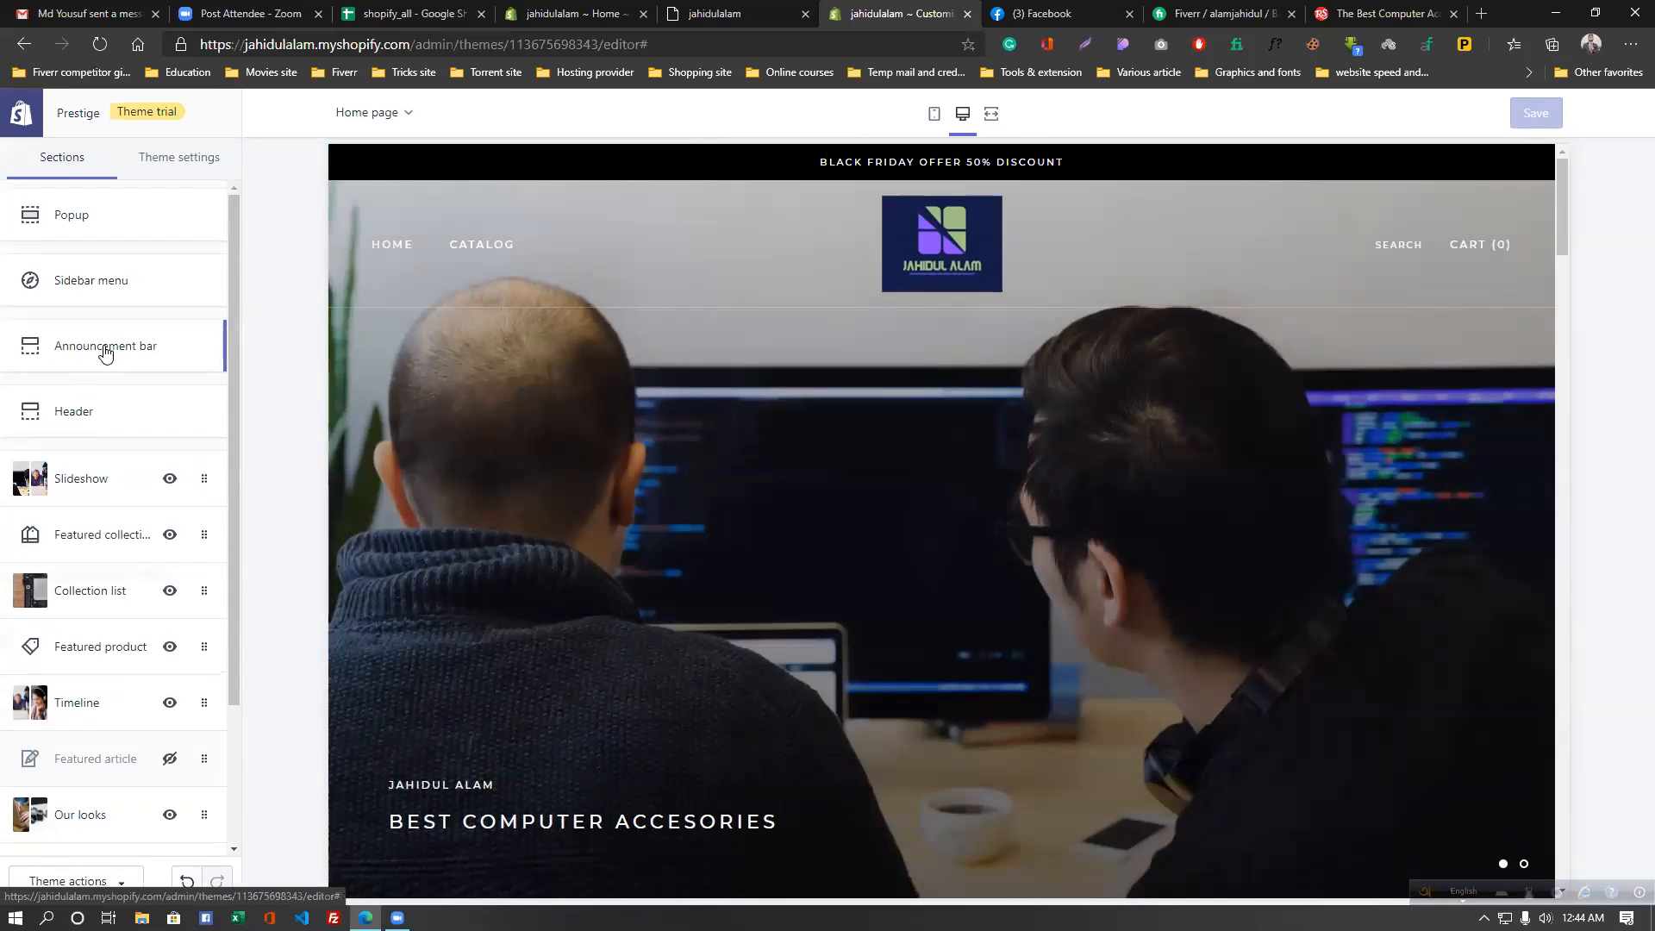
pyautogui.click(104, 348)
pyautogui.click(131, 426)
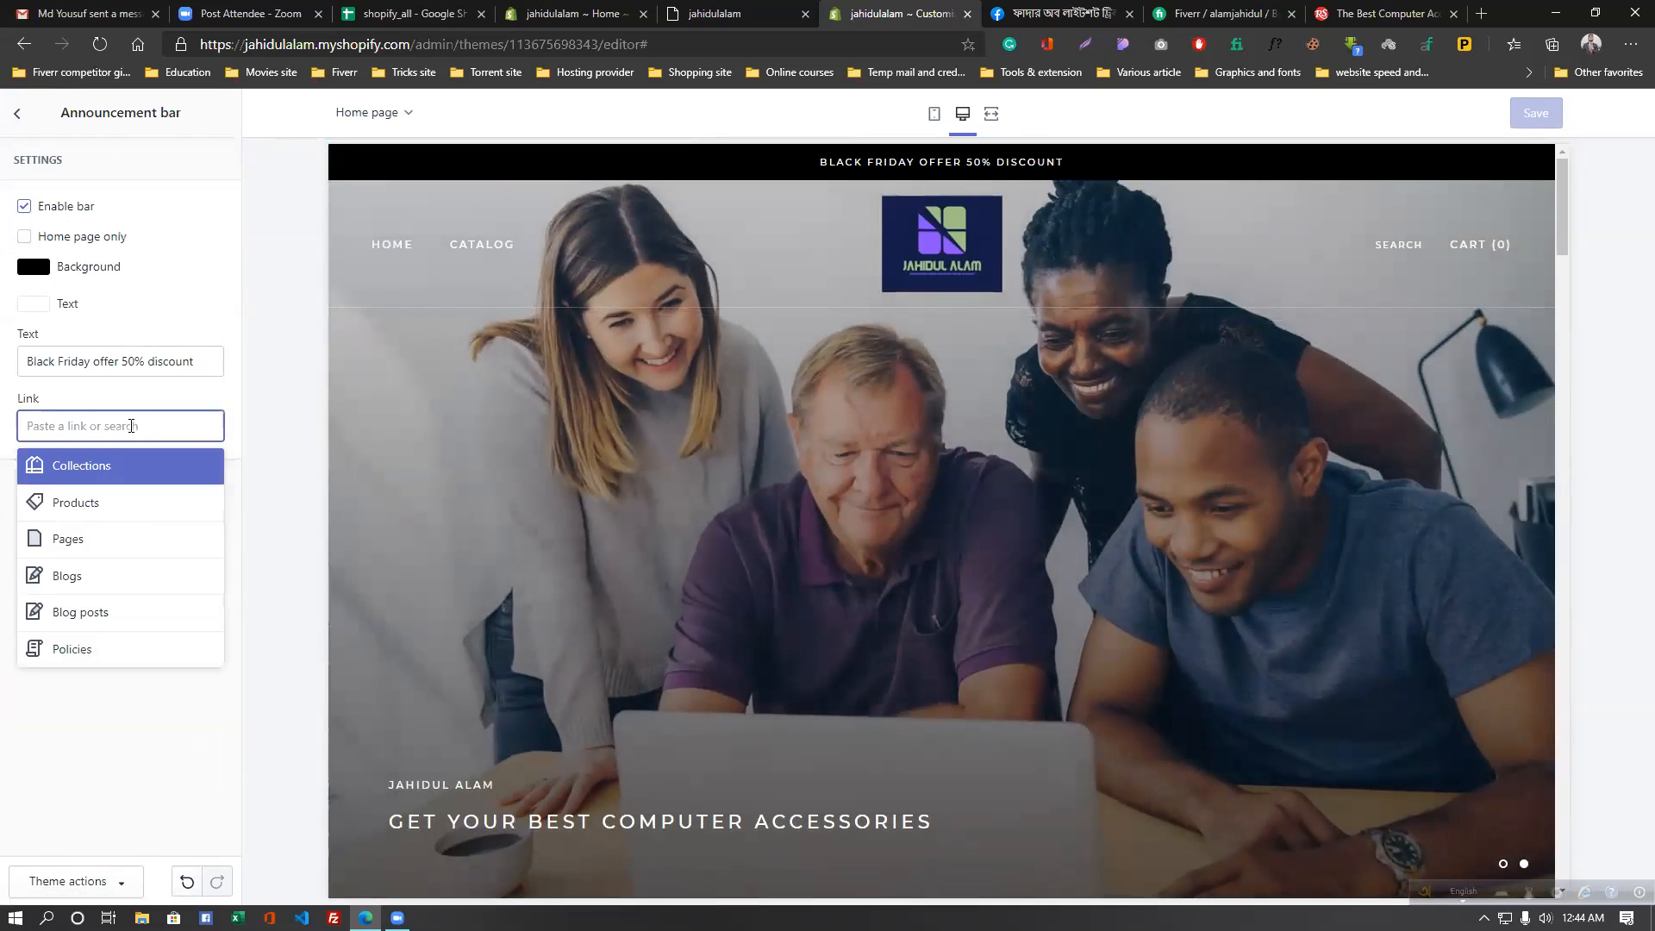
pyautogui.click(122, 479)
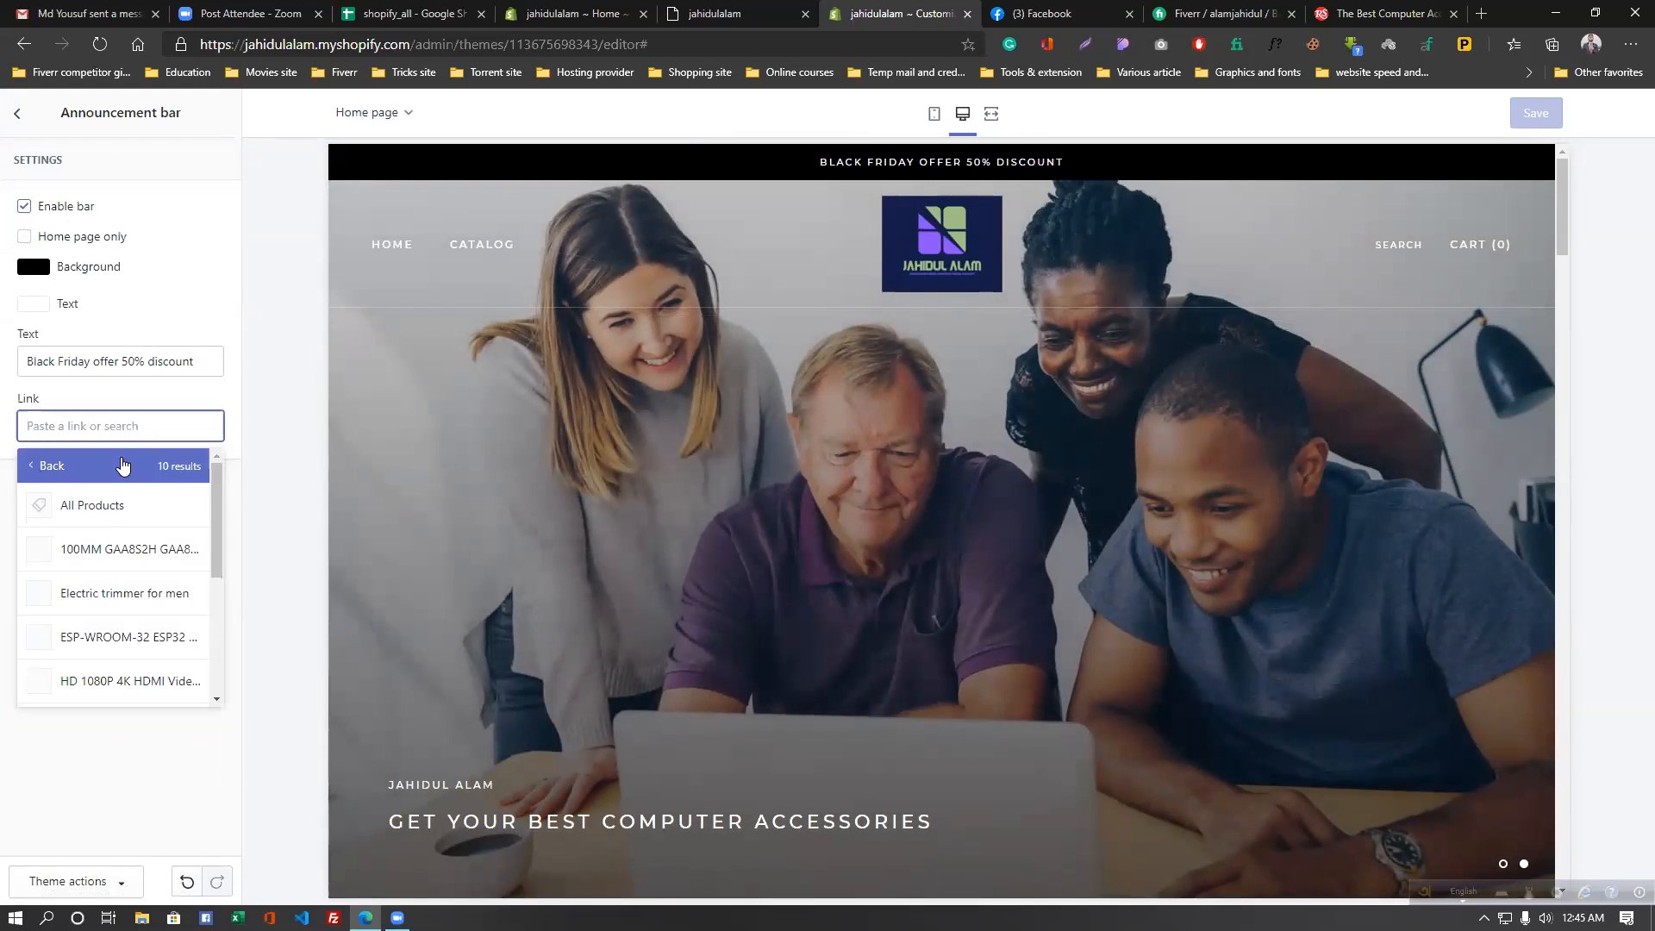
pyautogui.click(118, 505)
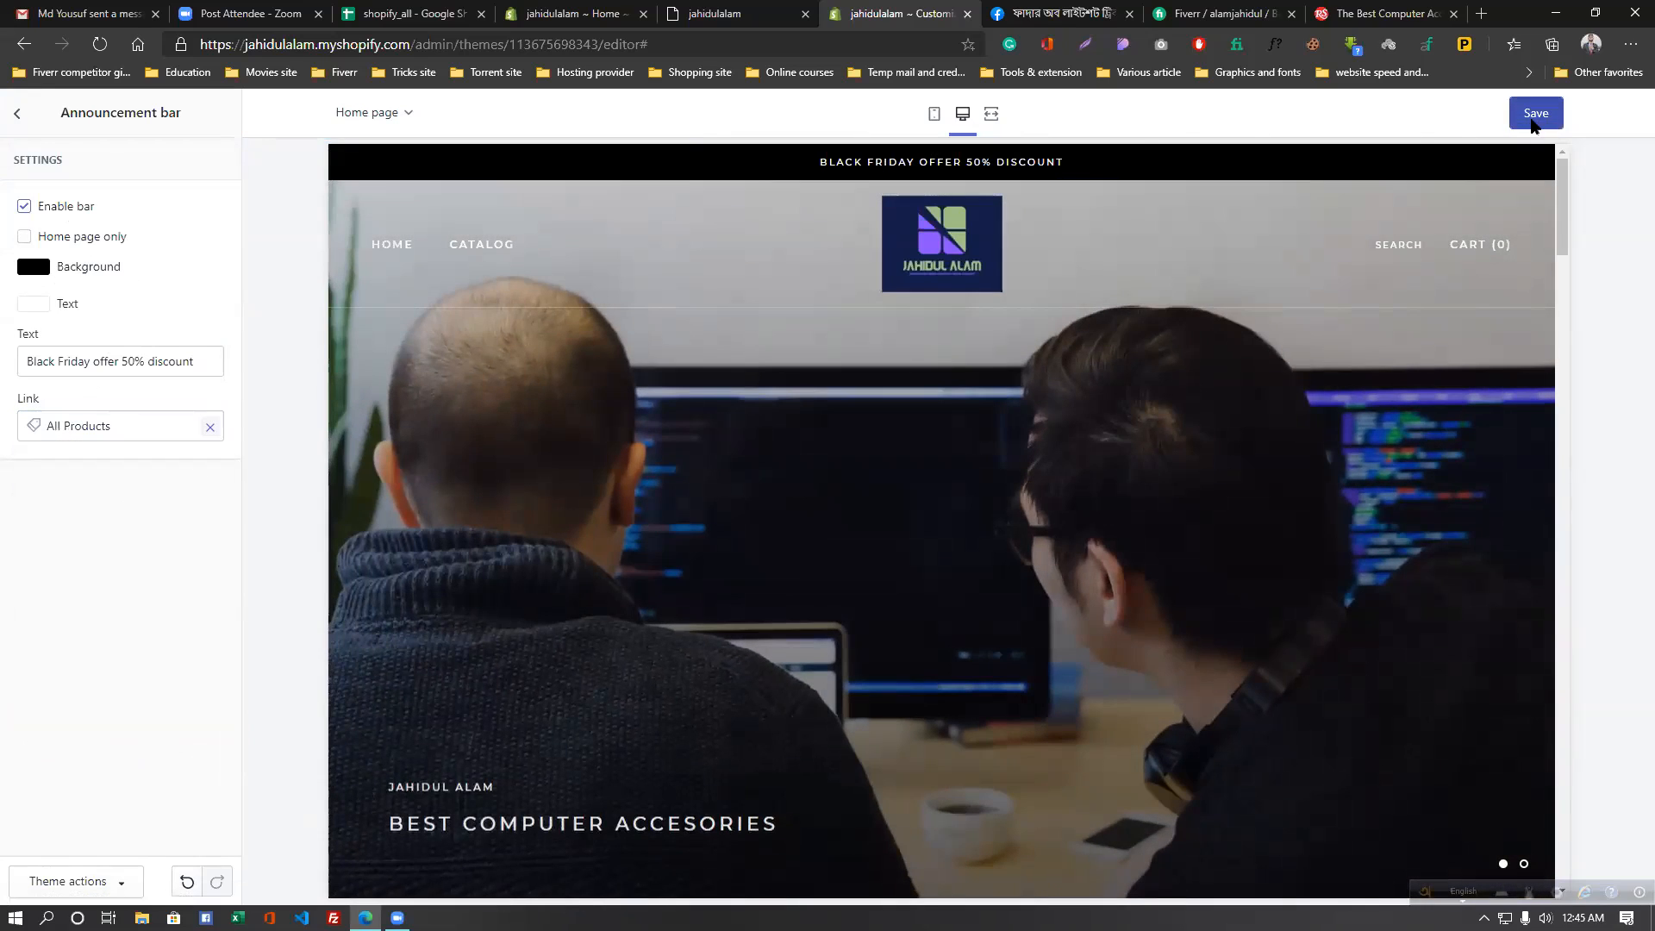
pyautogui.click(1533, 123)
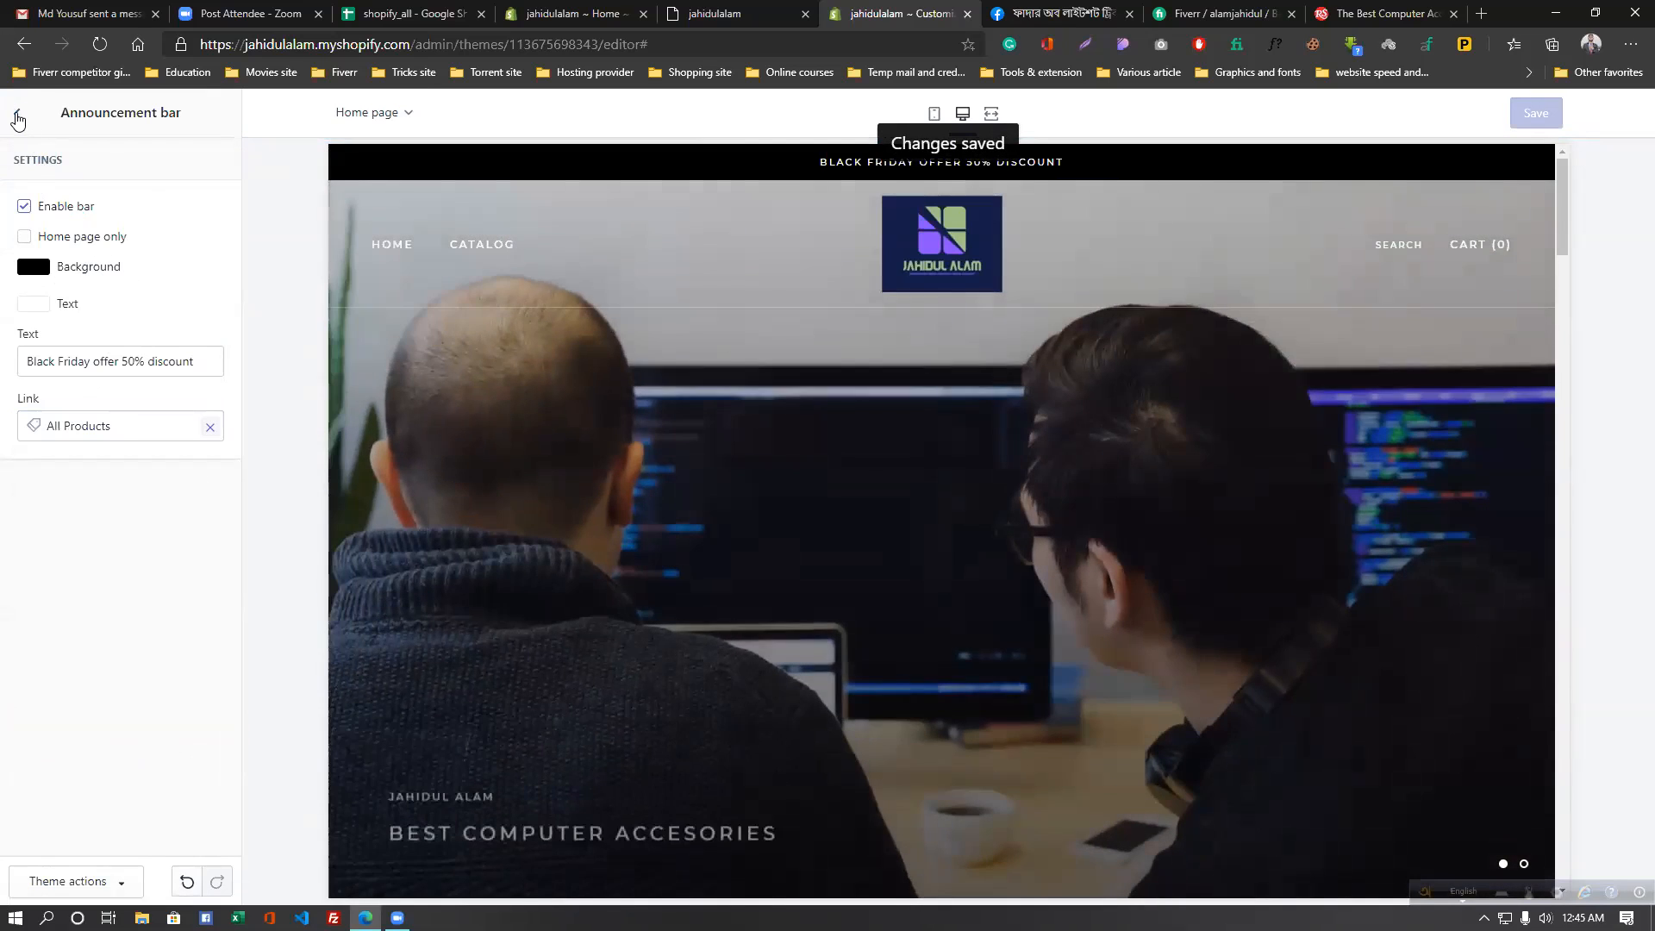
pyautogui.click(19, 116)
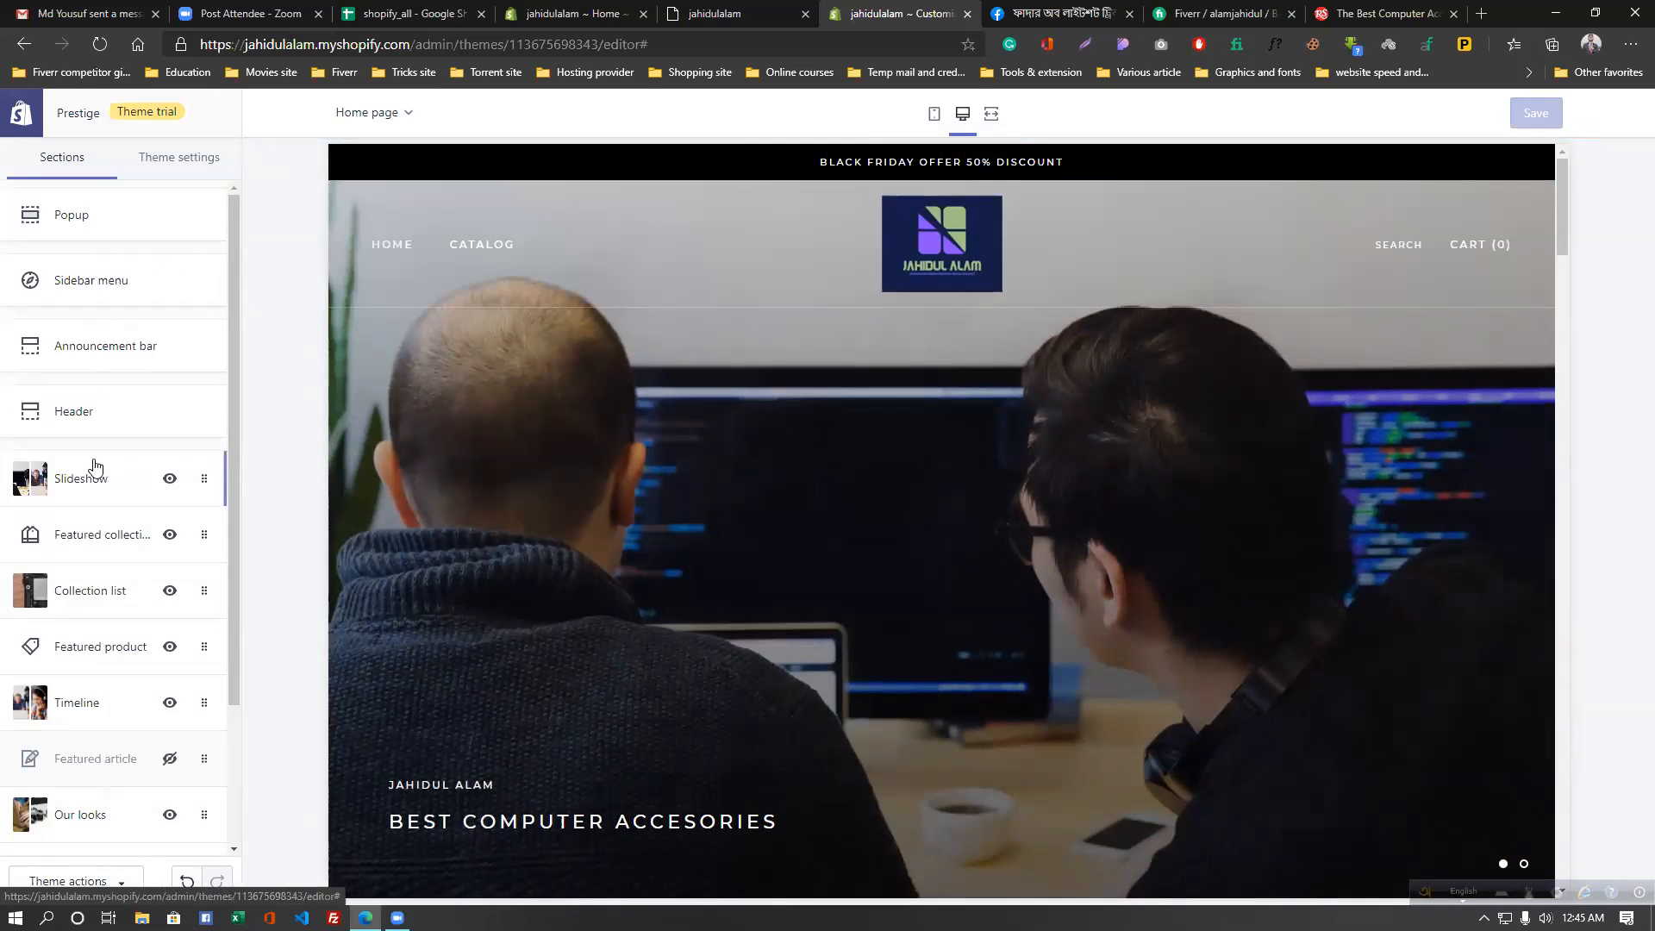
# - Scroll through the Sections list and store preview, then open a new browser tab
pyautogui.scroll(-2, 95, 466)
pyautogui.scroll(2, 95, 466)
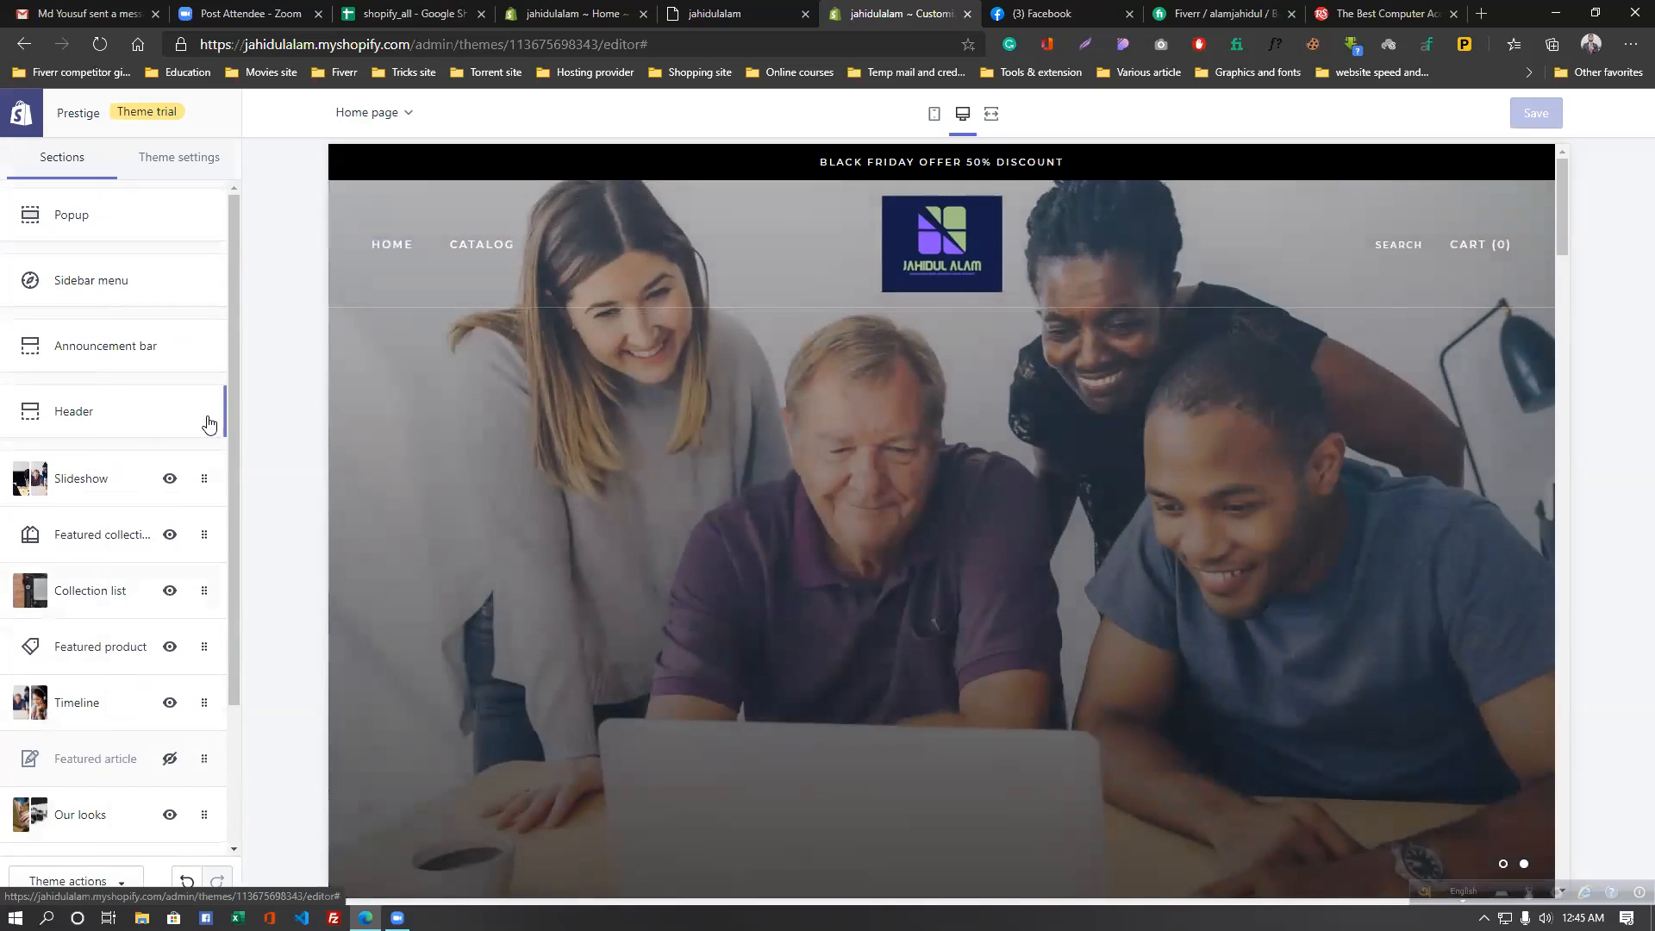
pyautogui.scroll(-2, 140, 416)
pyautogui.scroll(2, 141, 415)
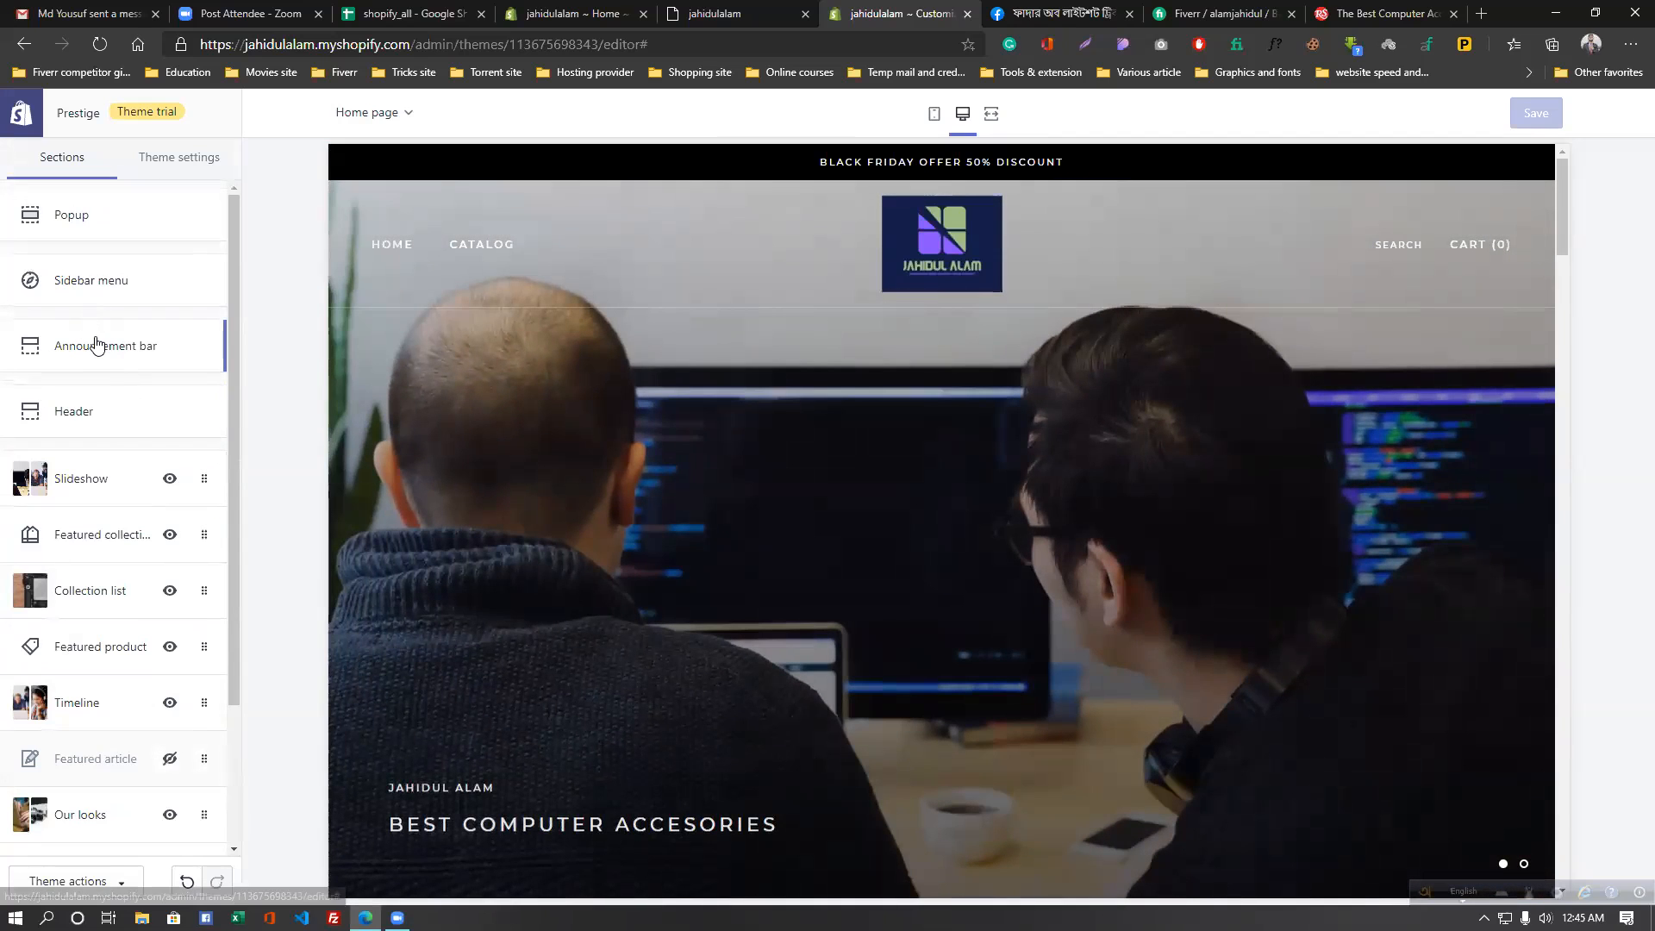
pyautogui.scroll(-10, 917, 382)
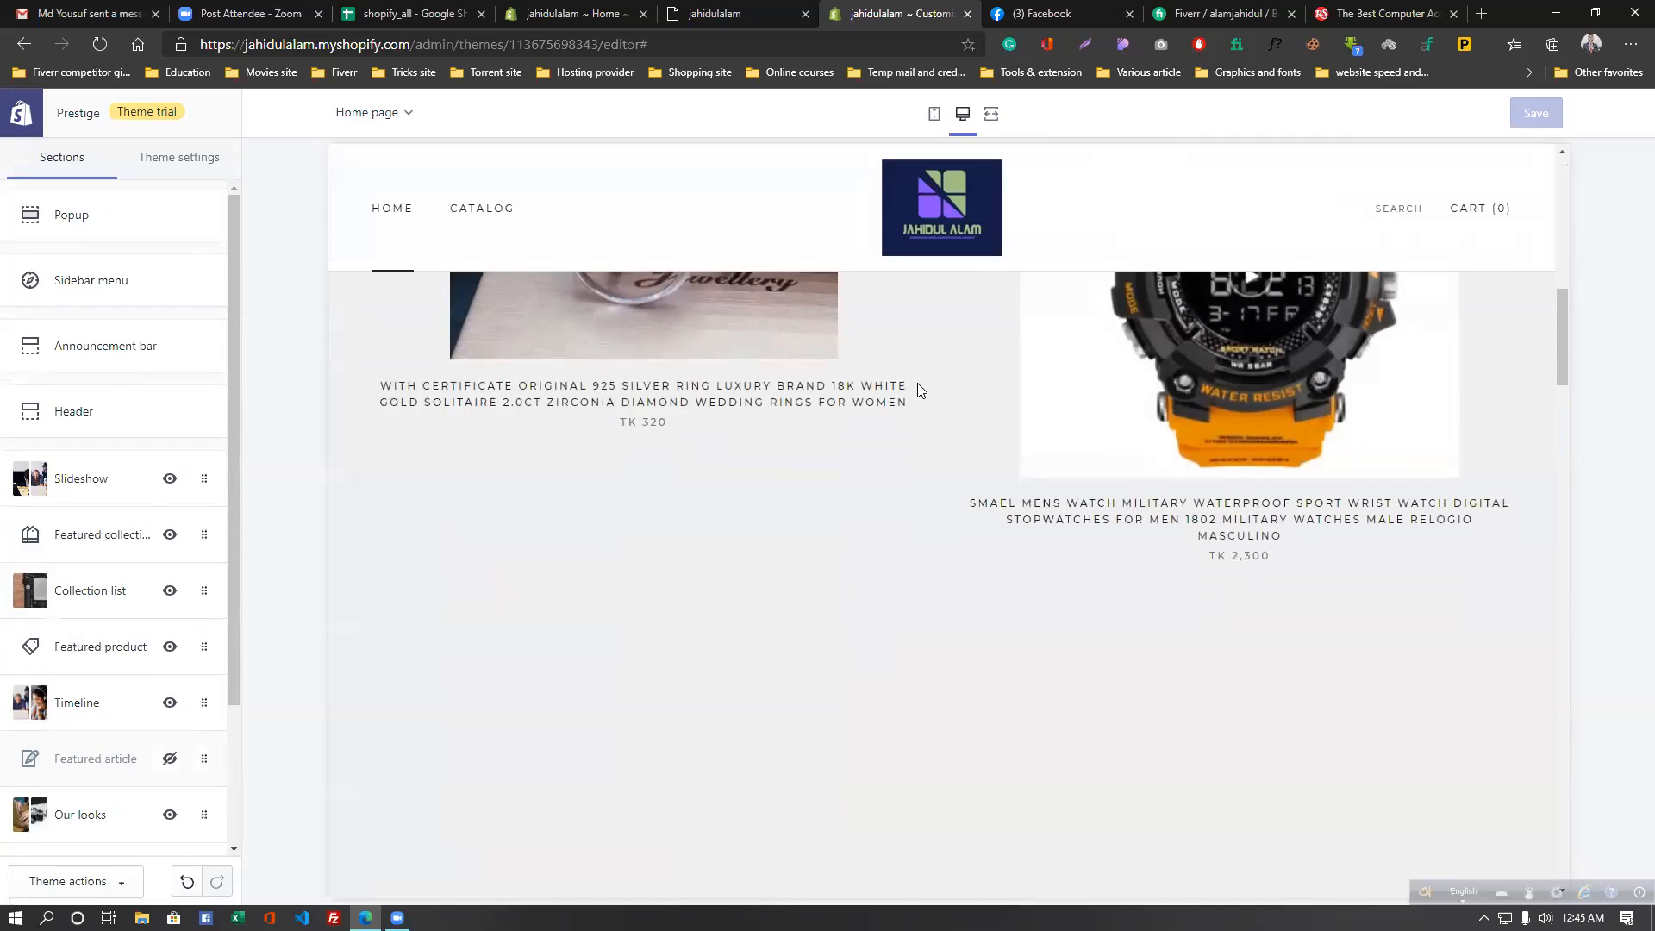
pyautogui.scroll(10, 917, 379)
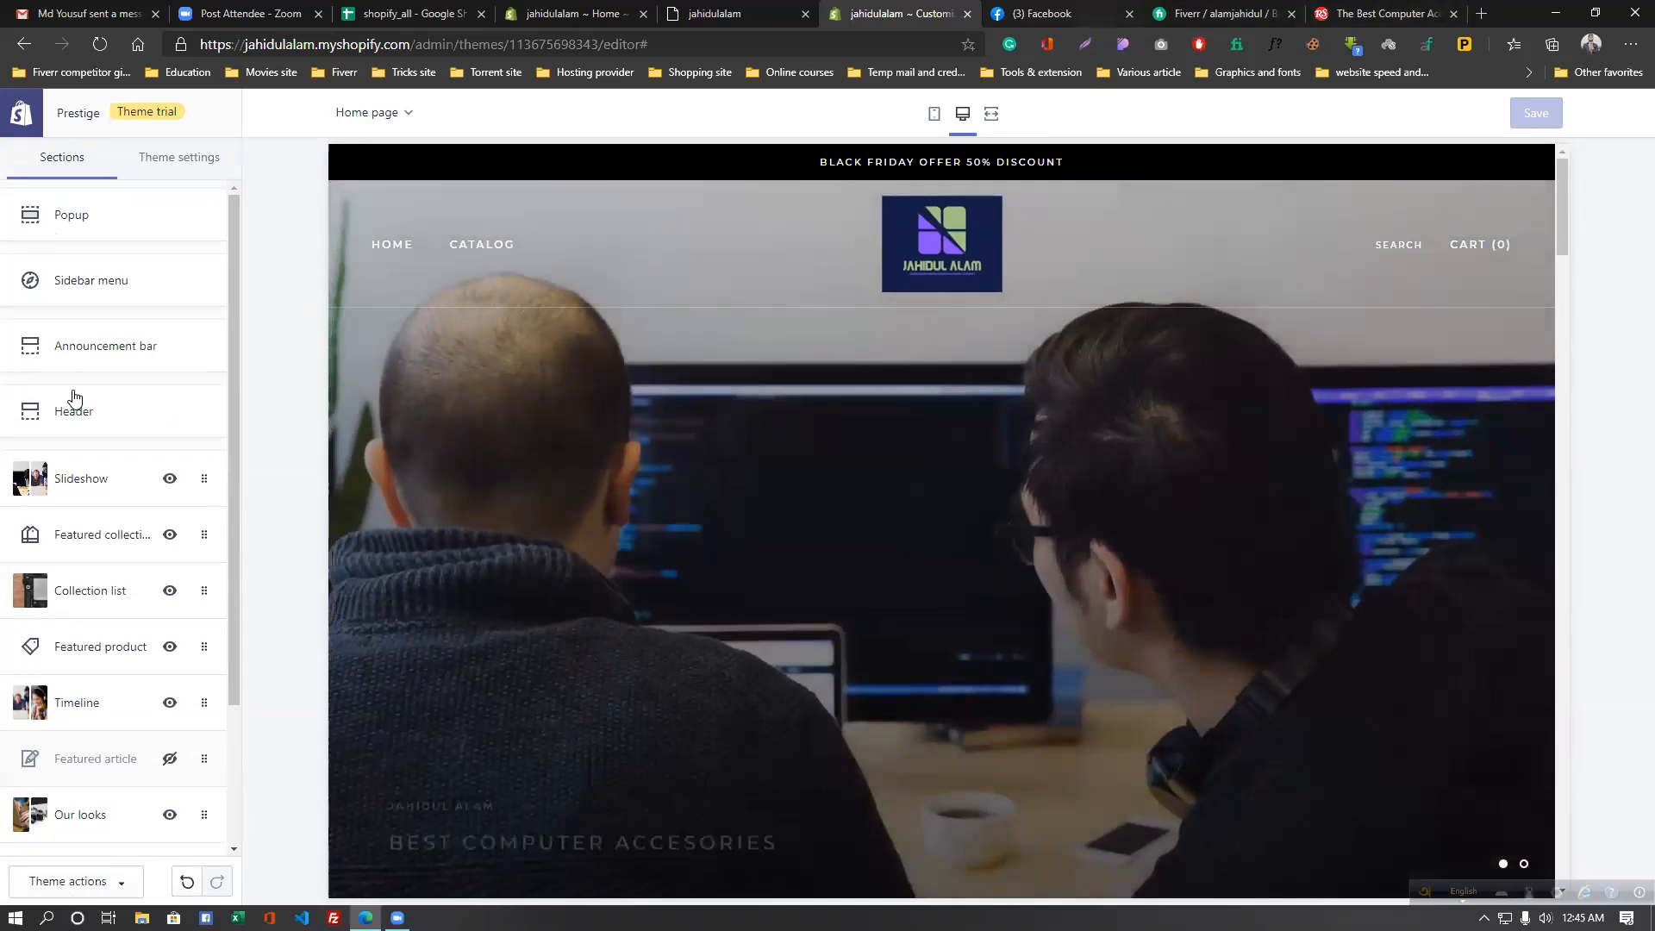
pyautogui.scroll(-2, 74, 397)
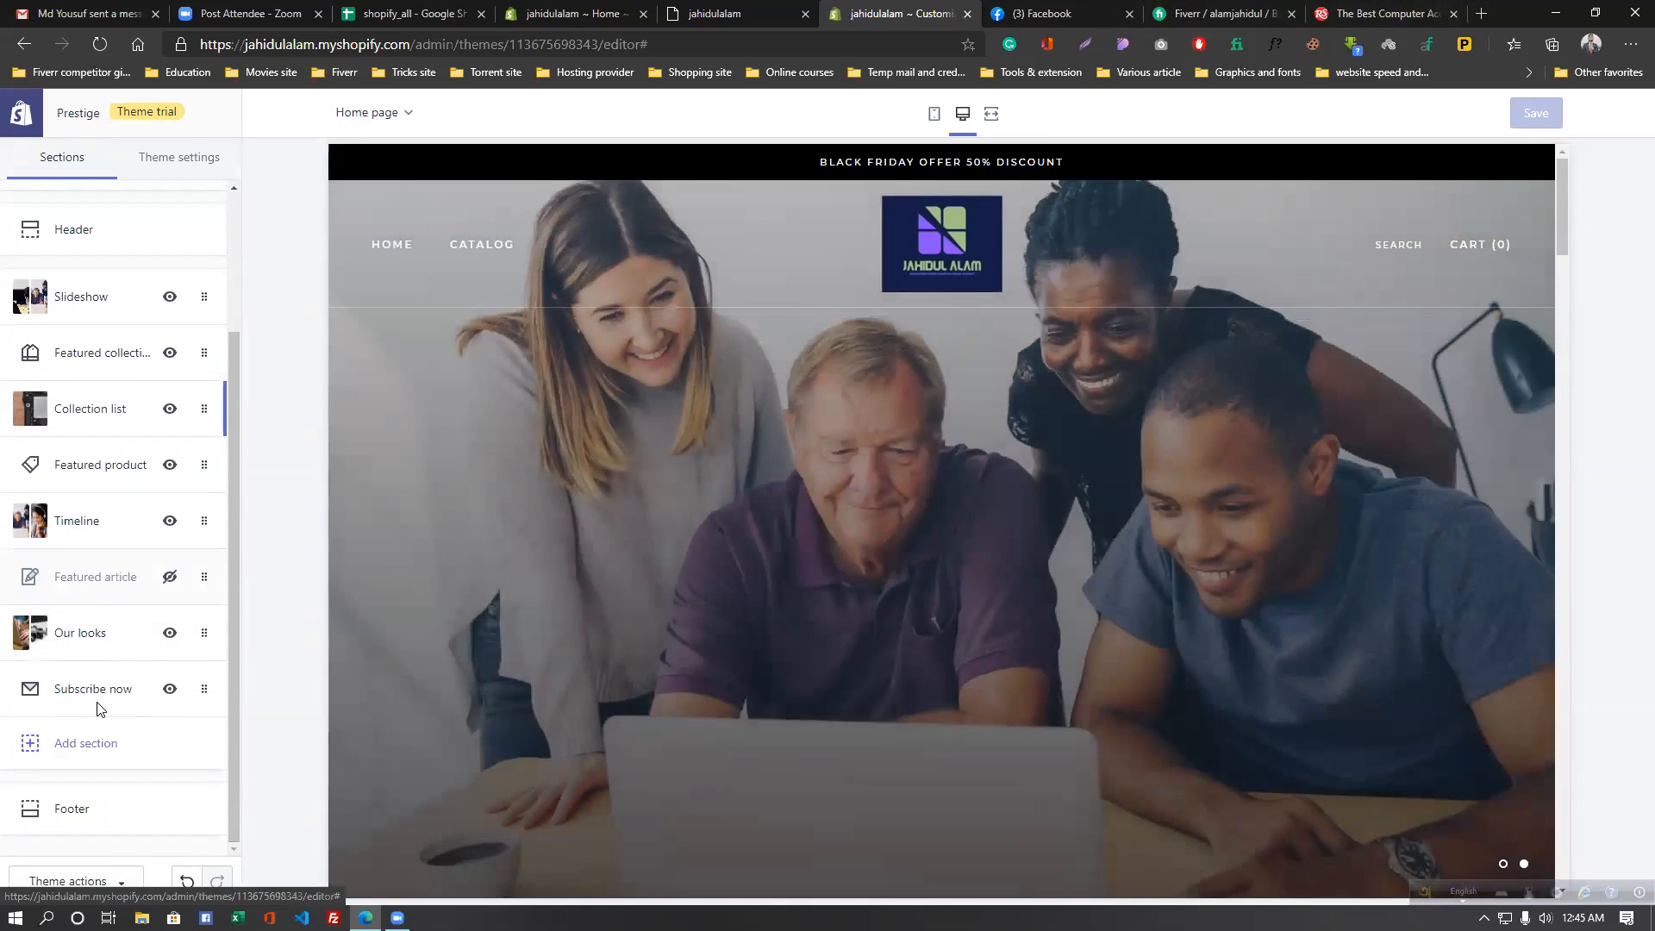
pyautogui.scroll(2, 181, 228)
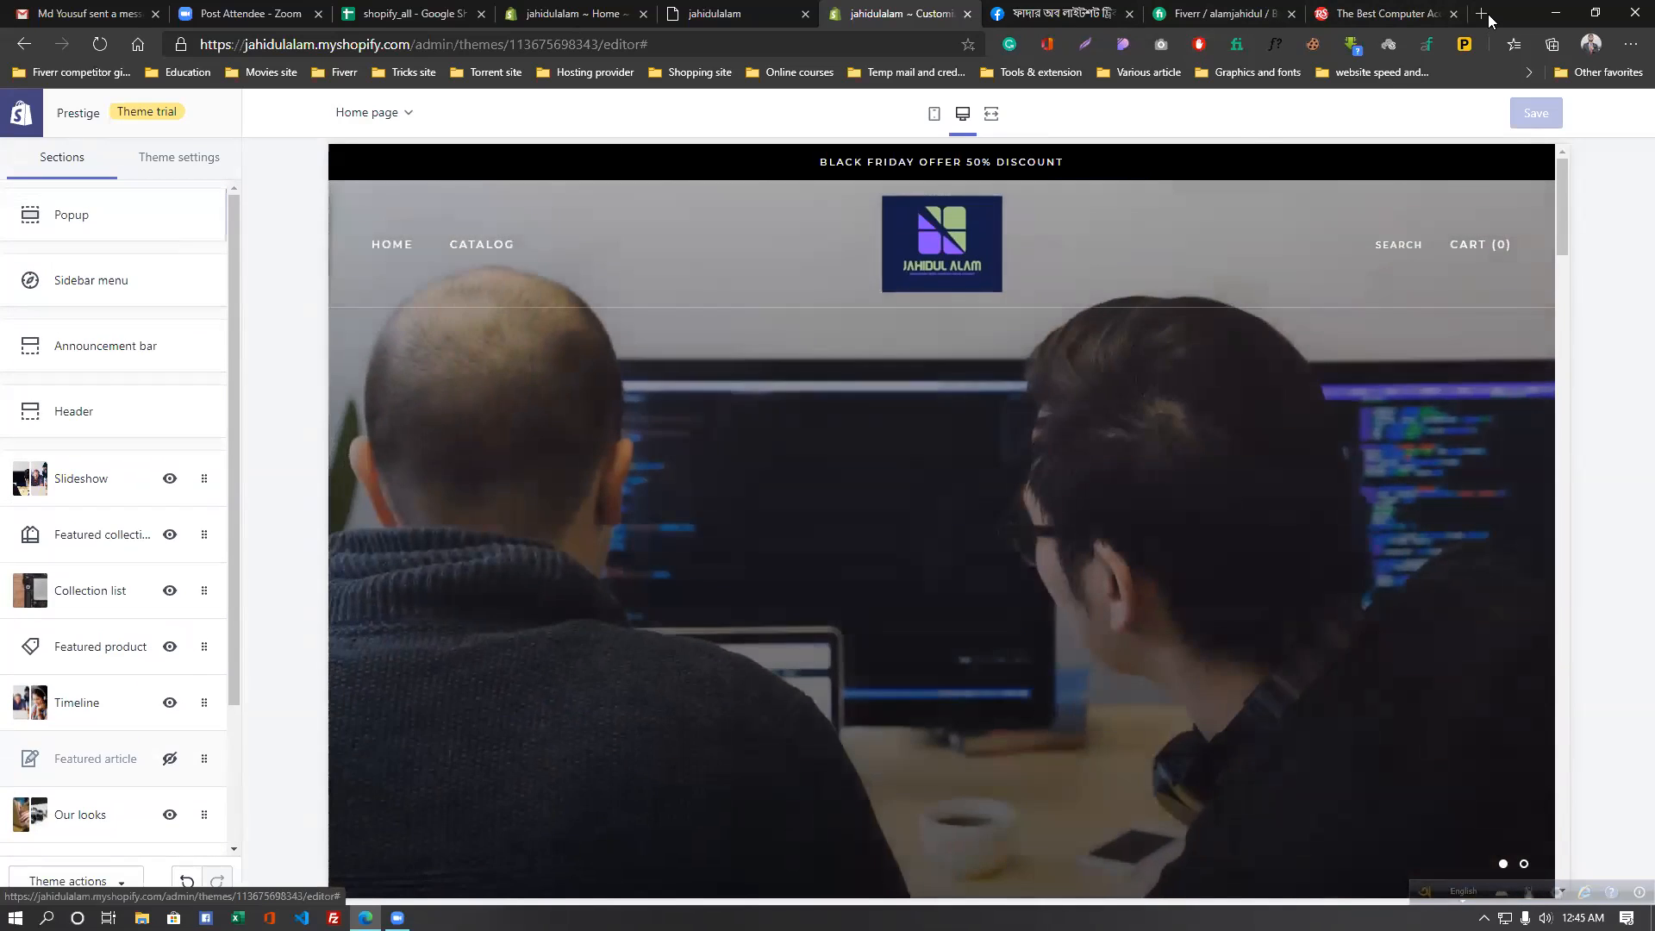
pyautogui.click(1481, 13)
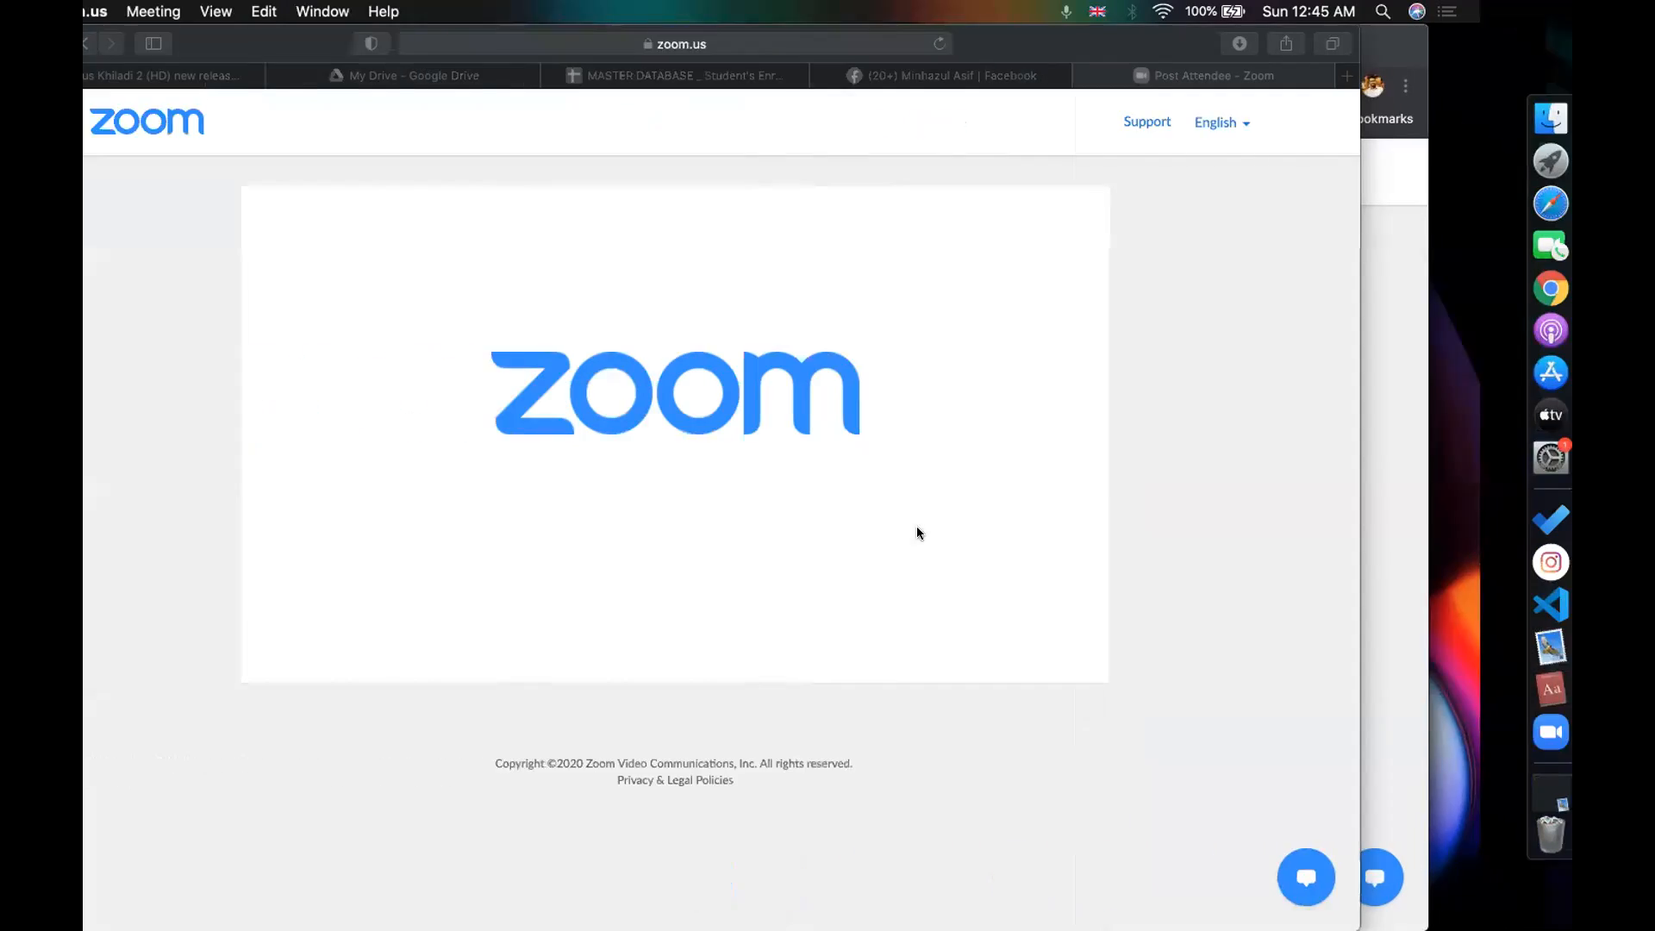
# - Go to classroom.google.com and open the cmbd-72 class's Classwork page
pyautogui.click(1536, 181)
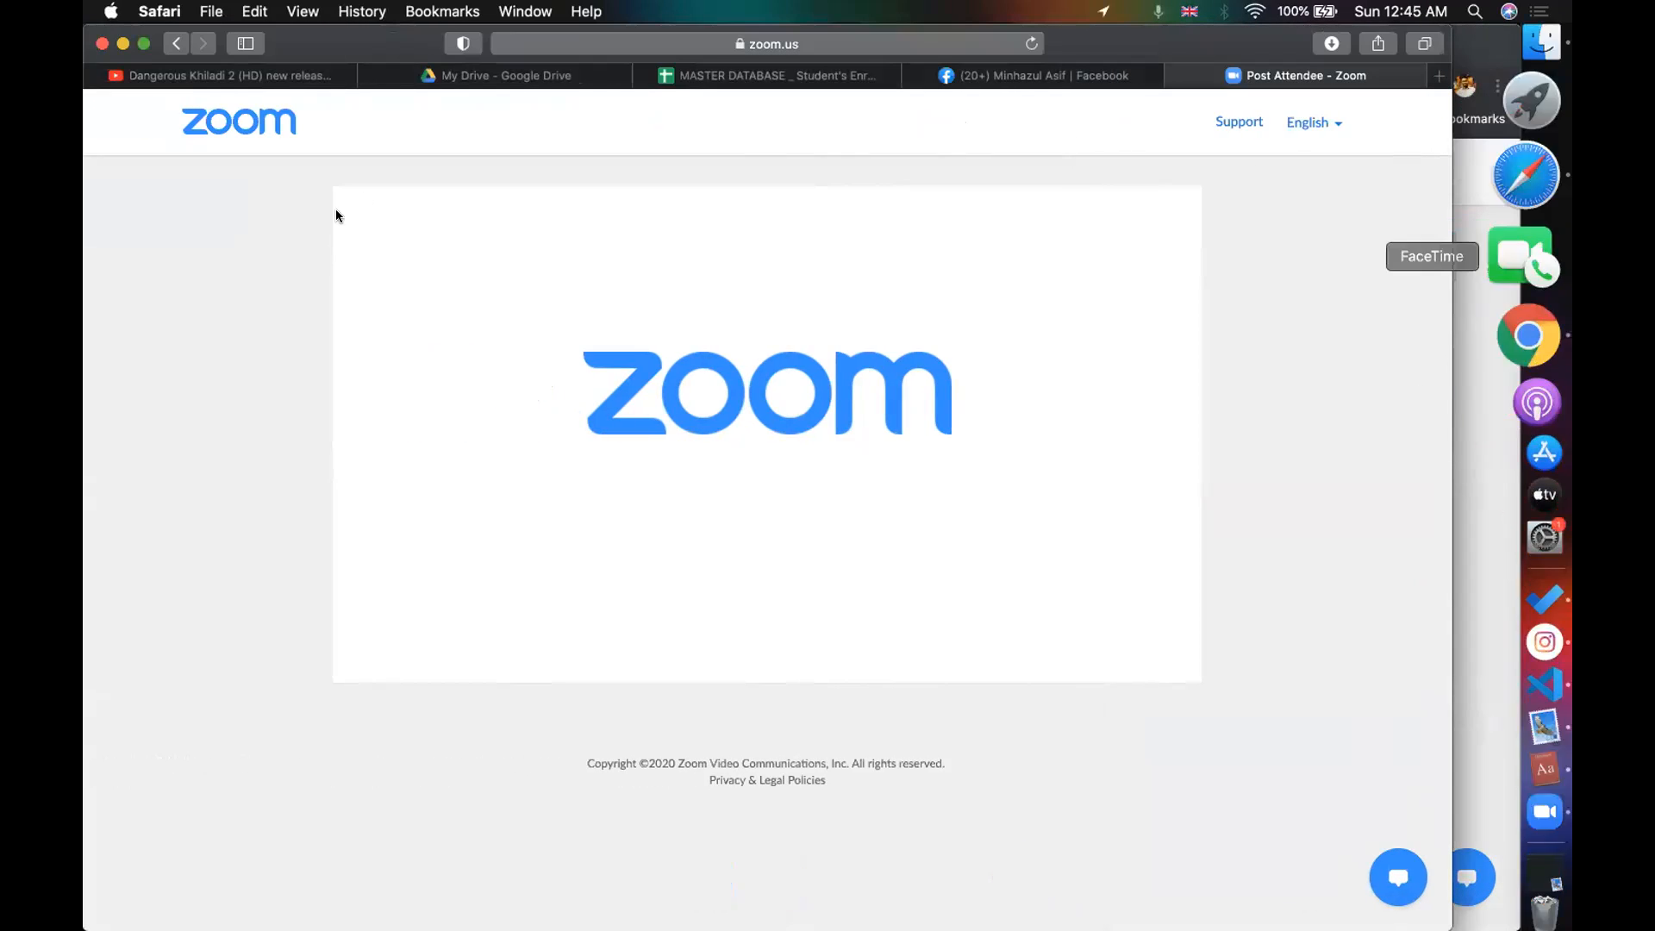
pyautogui.click(539, 76)
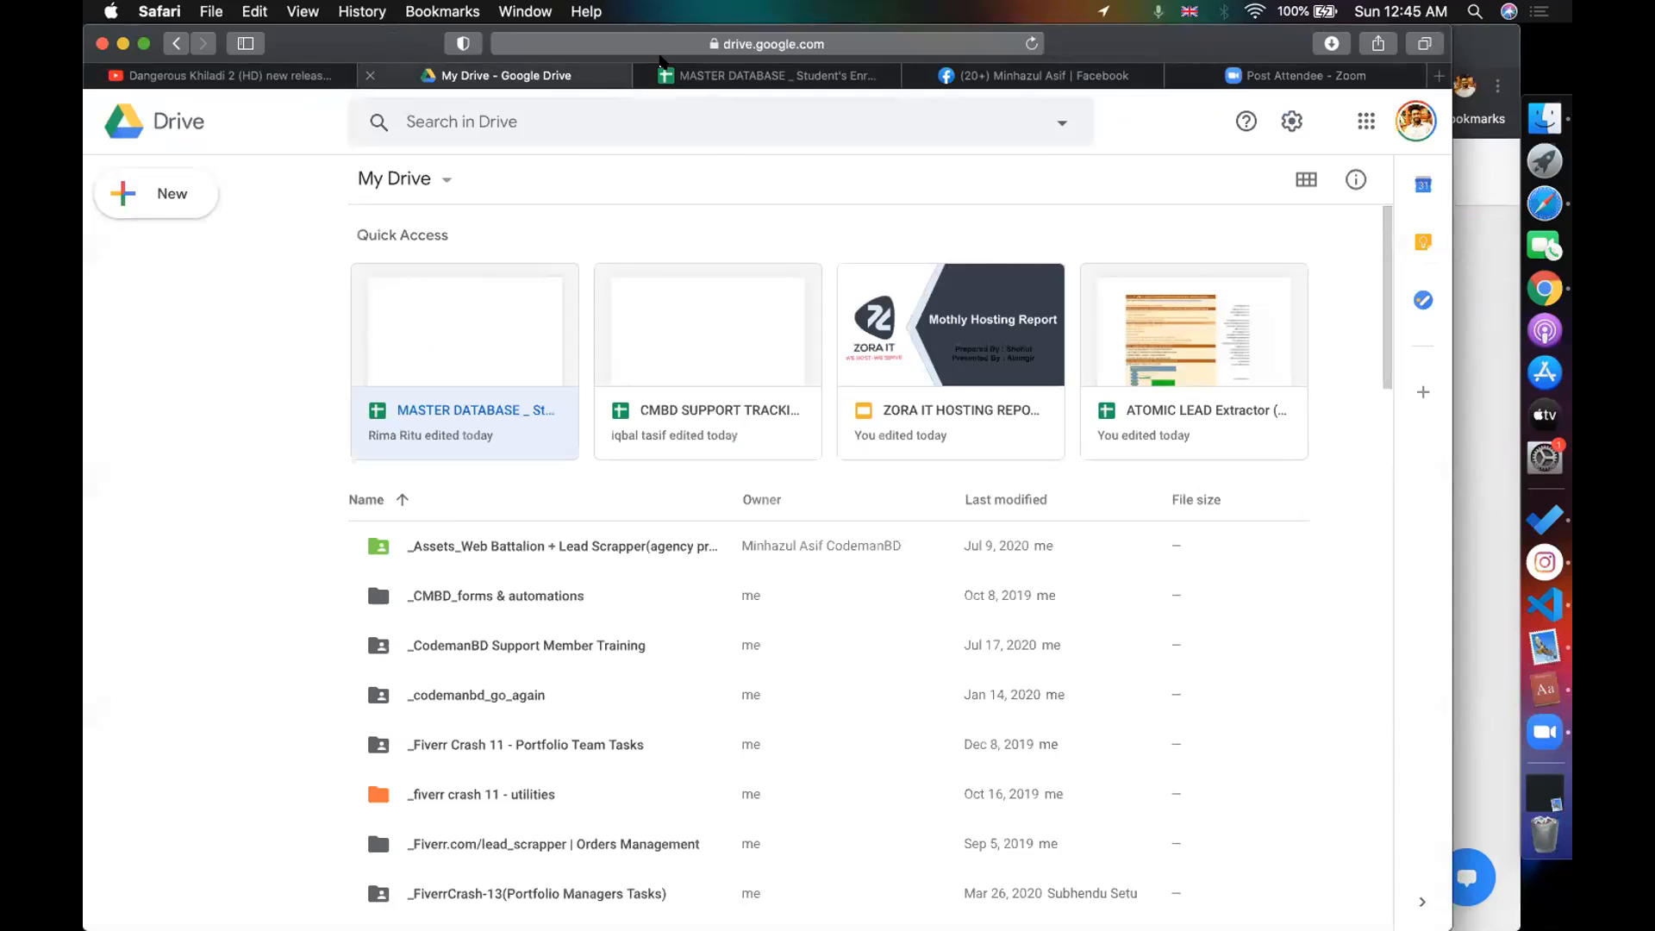
pyautogui.click(698, 45)
pyautogui.write('classroom.google.com')
pyautogui.press('Return')
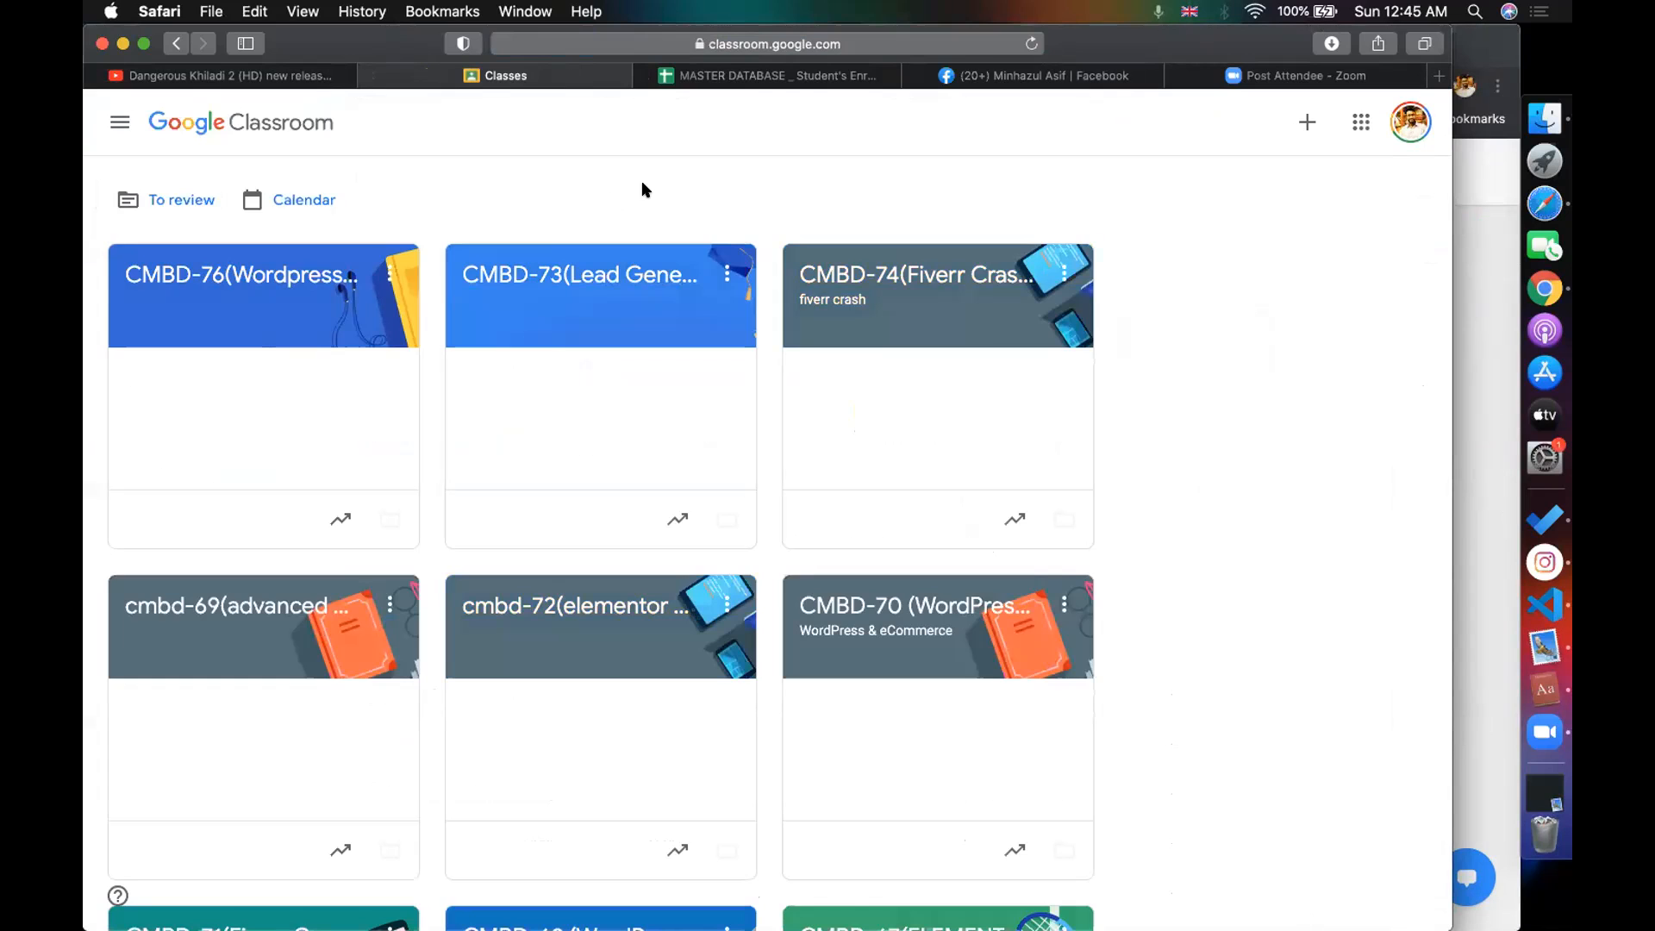
pyautogui.scroll(-3, 763, 232)
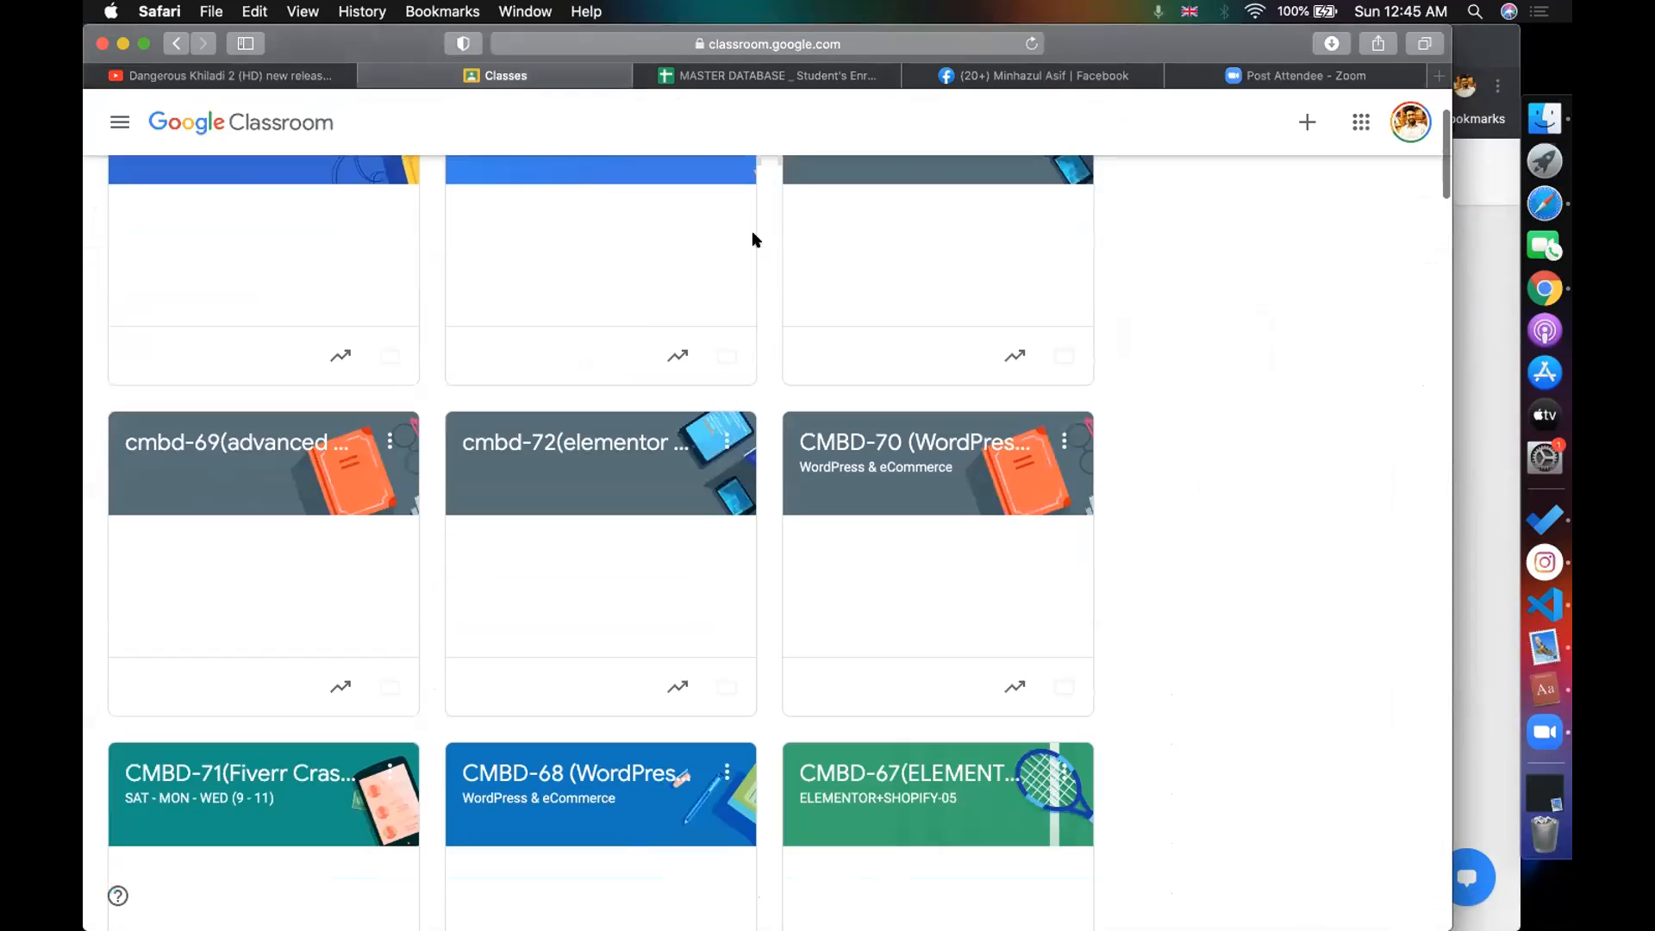
pyautogui.click(554, 444)
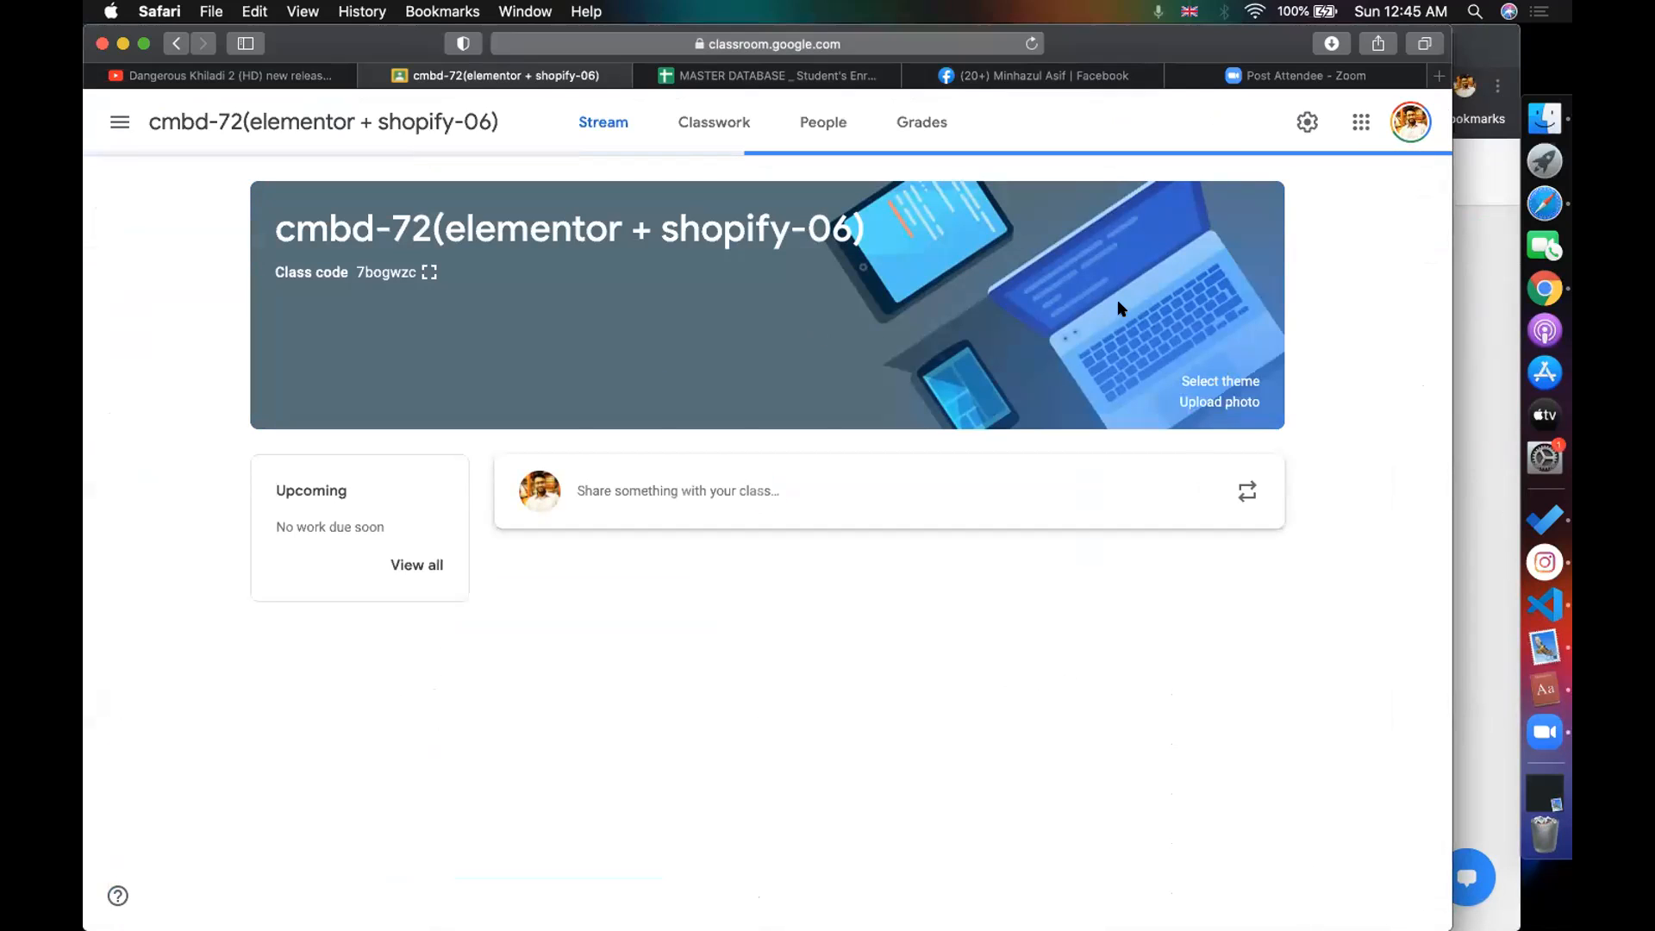
pyautogui.click(705, 125)
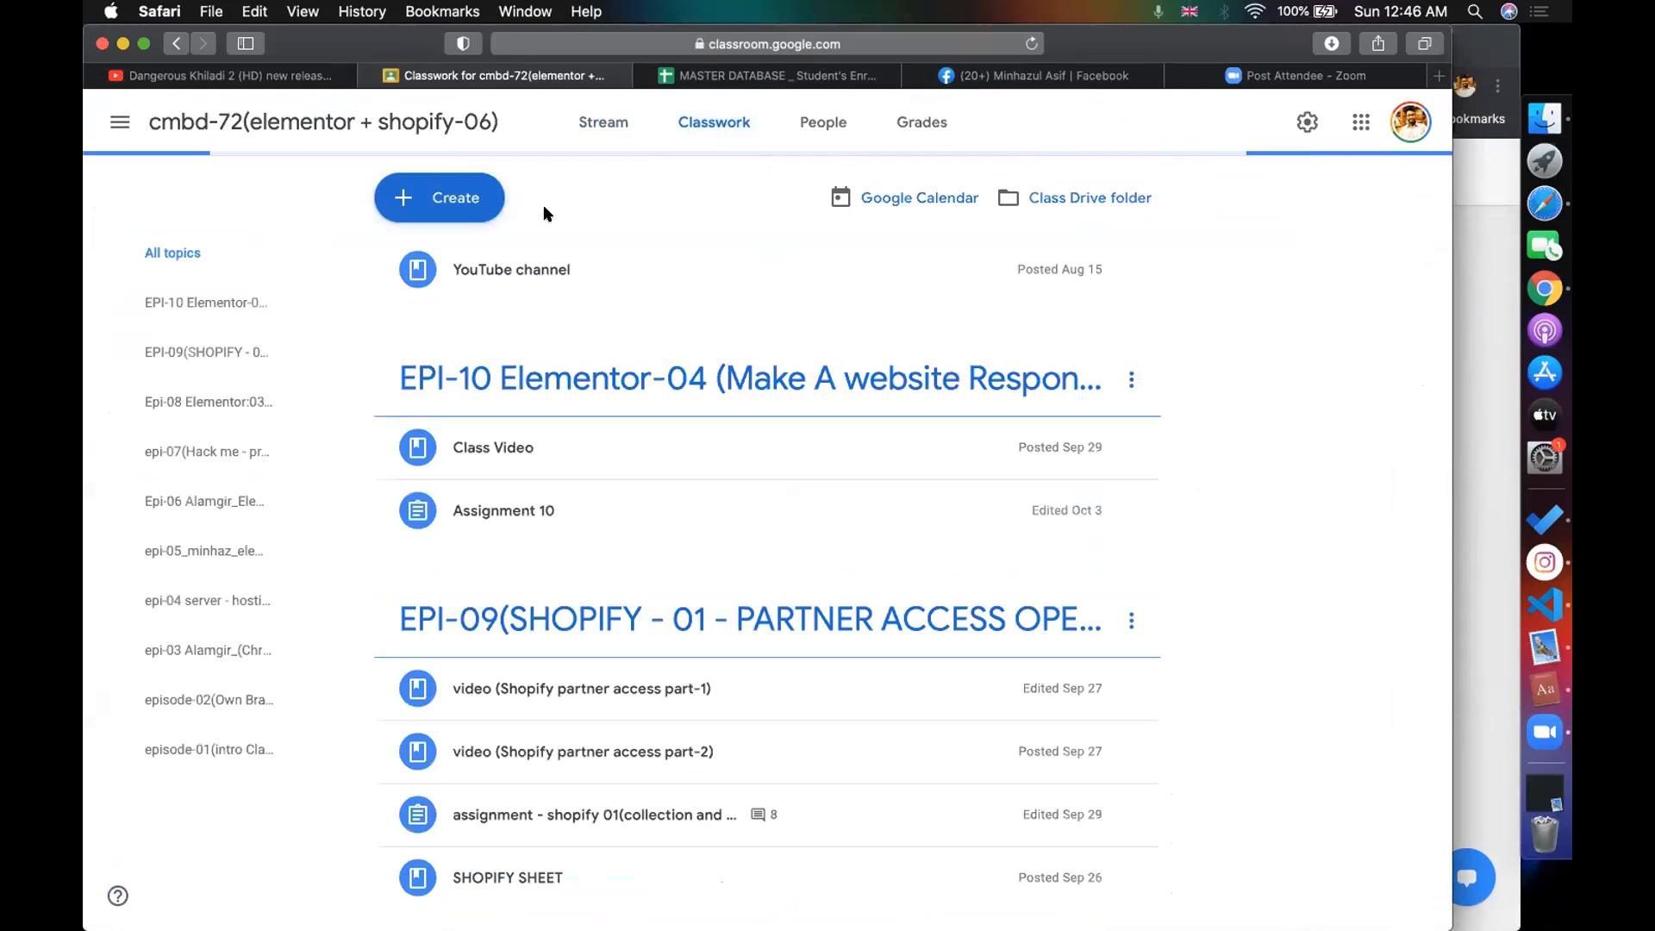
# - Add the topic 'epi-11(Shopify-02 - Theme customise)' to the class's classwork
pyautogui.click(470, 196)
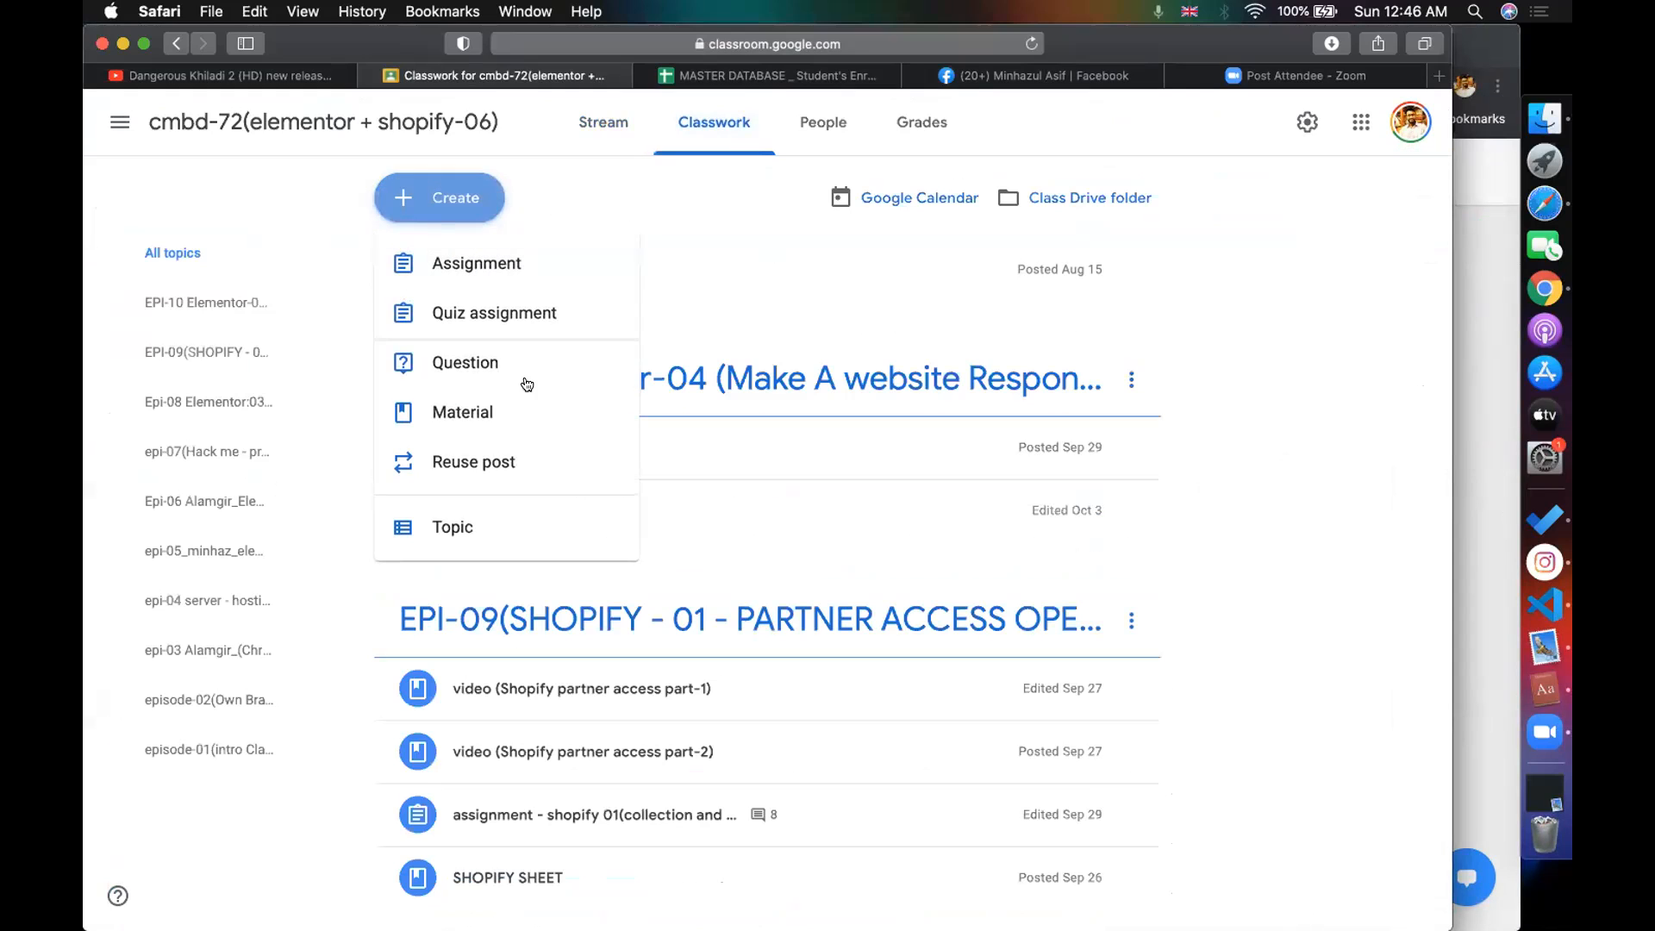
pyautogui.click(463, 527)
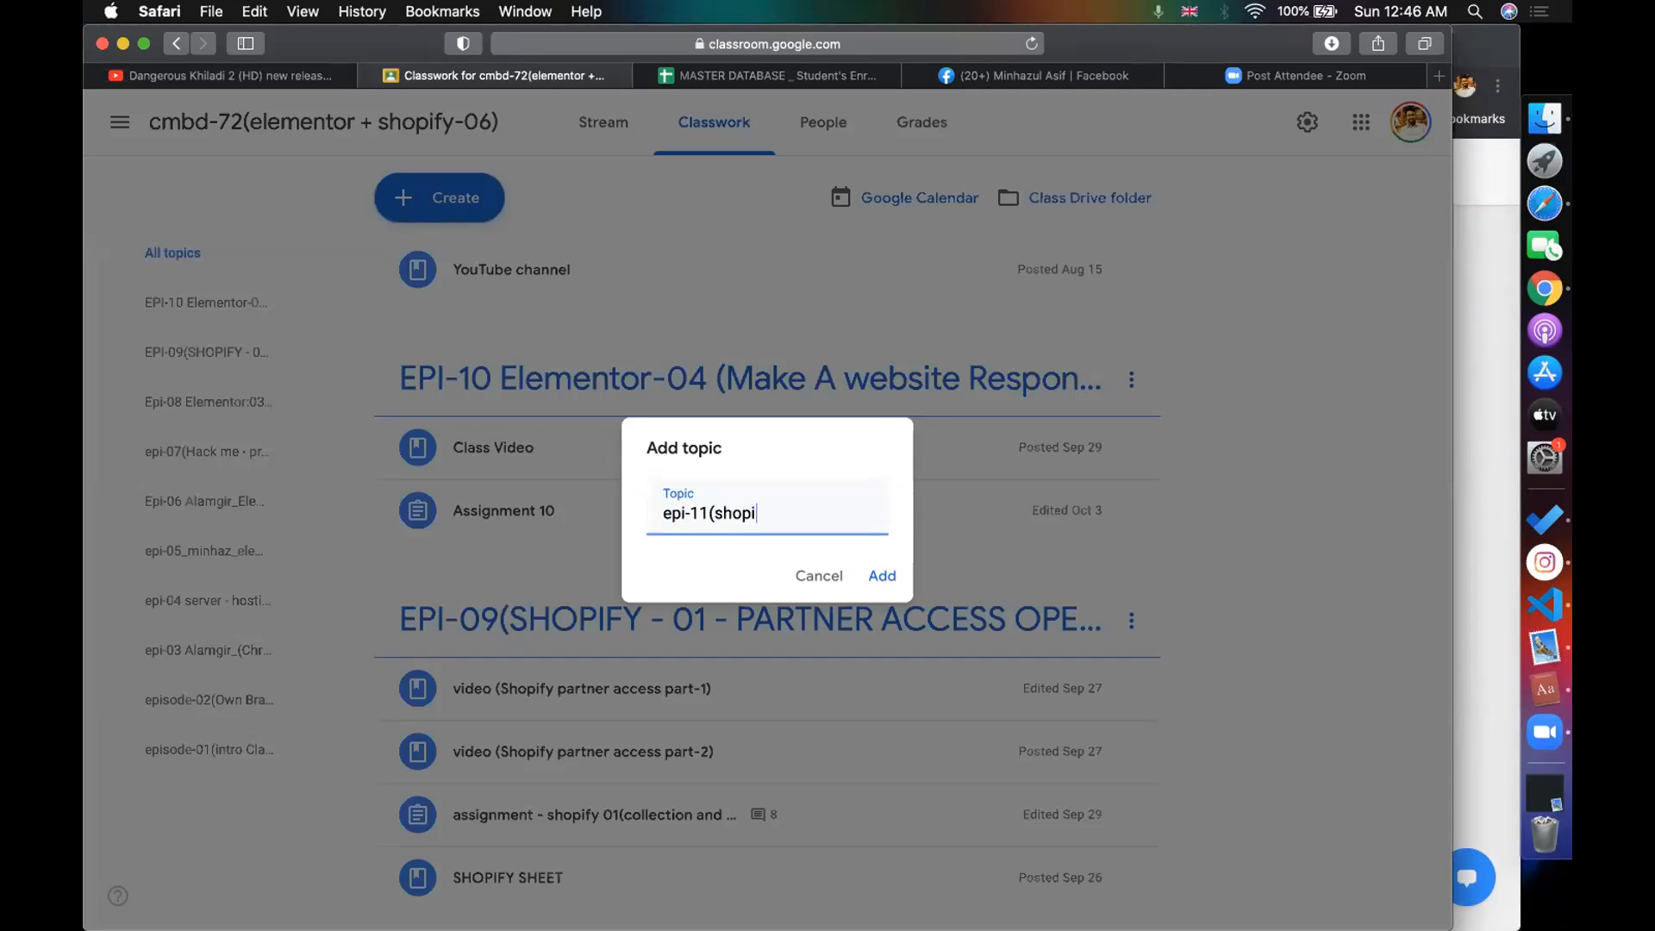
pyautogui.write('y-0')
pyautogui.write('2 - Theme cu')
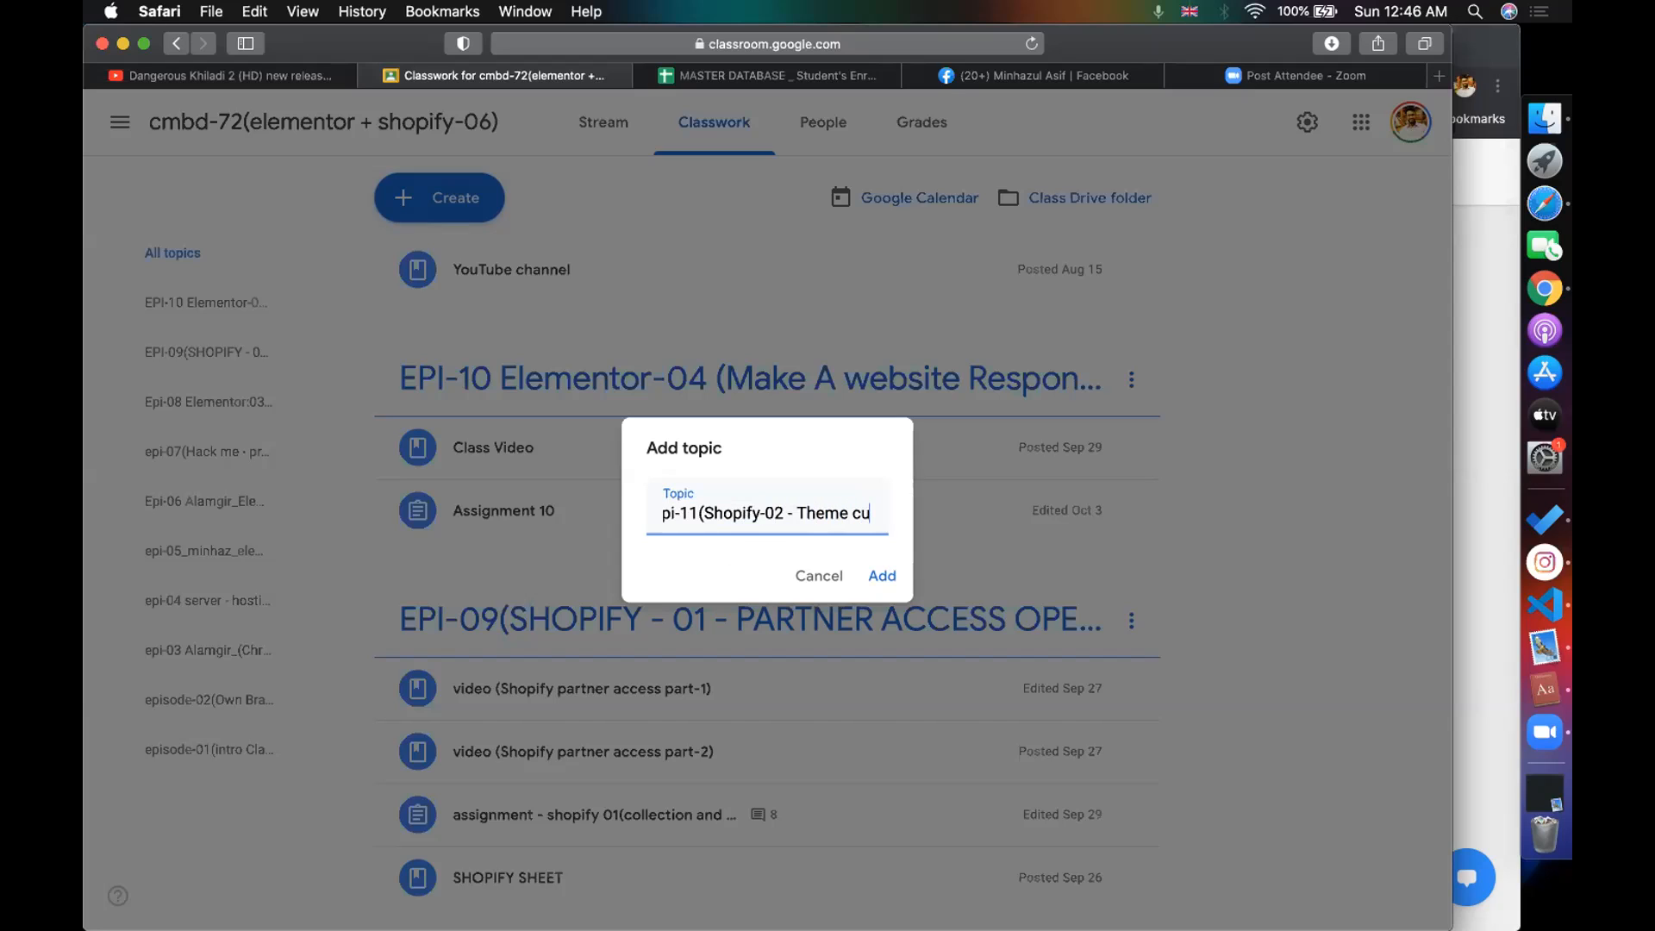
pyautogui.write('stomiz')
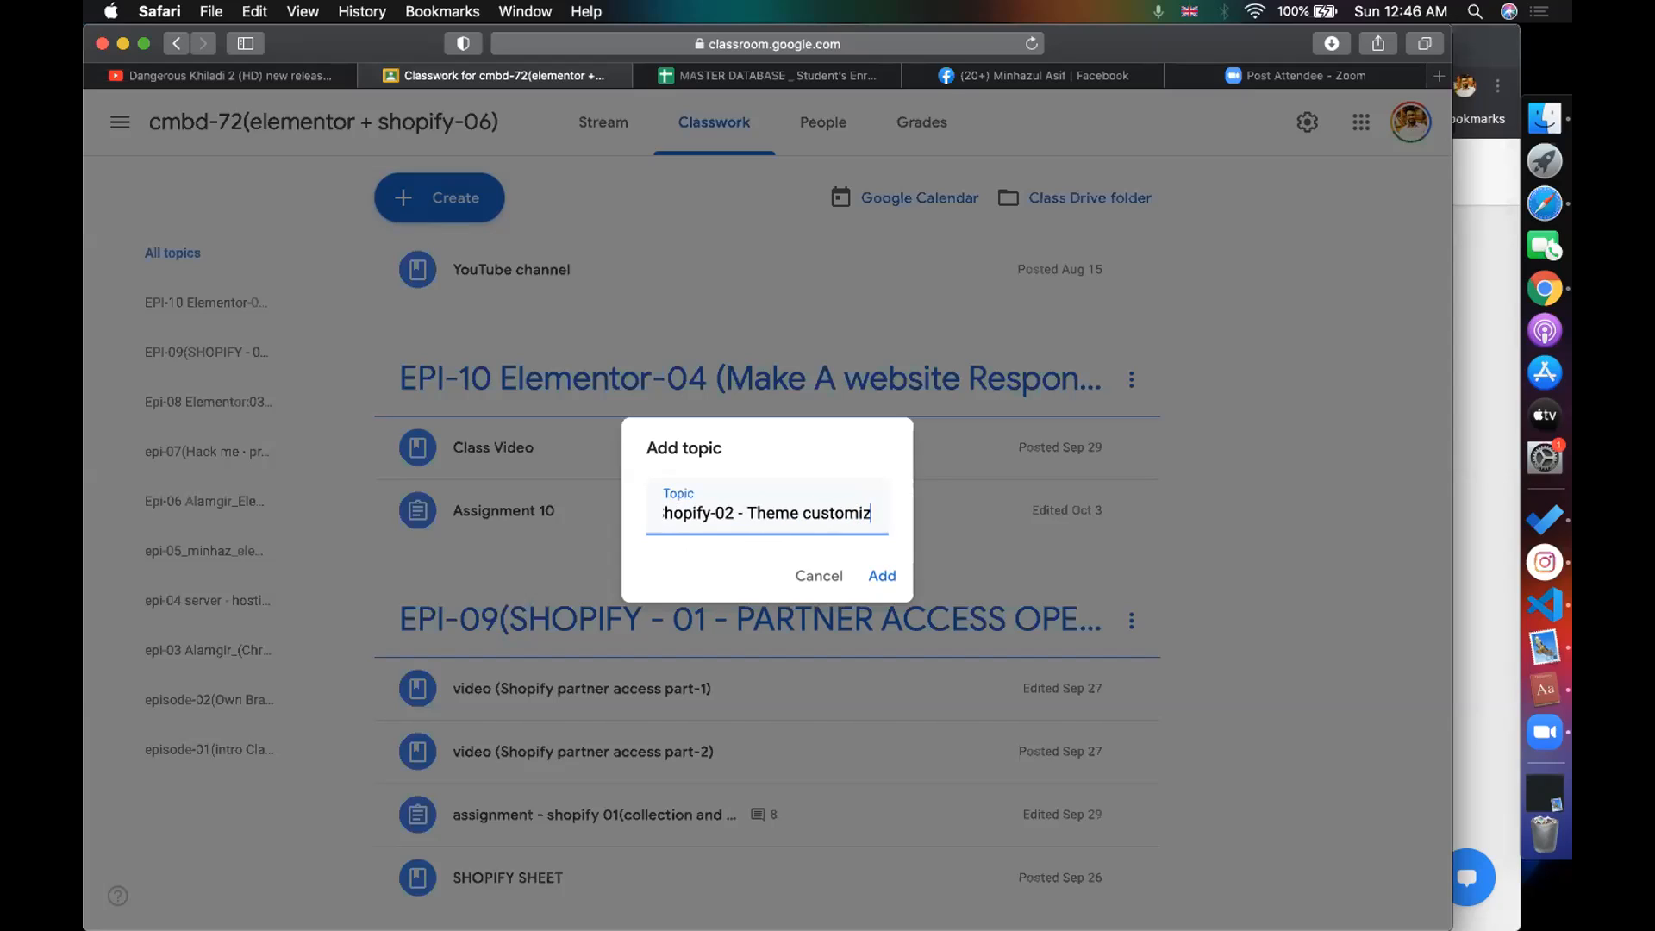
pyautogui.write('e )')
pyautogui.press('BackSpace')
pyautogui.press('BackSpace')
pyautogui.press('BackSpace')
pyautogui.write('e)')
pyautogui.press('Return')
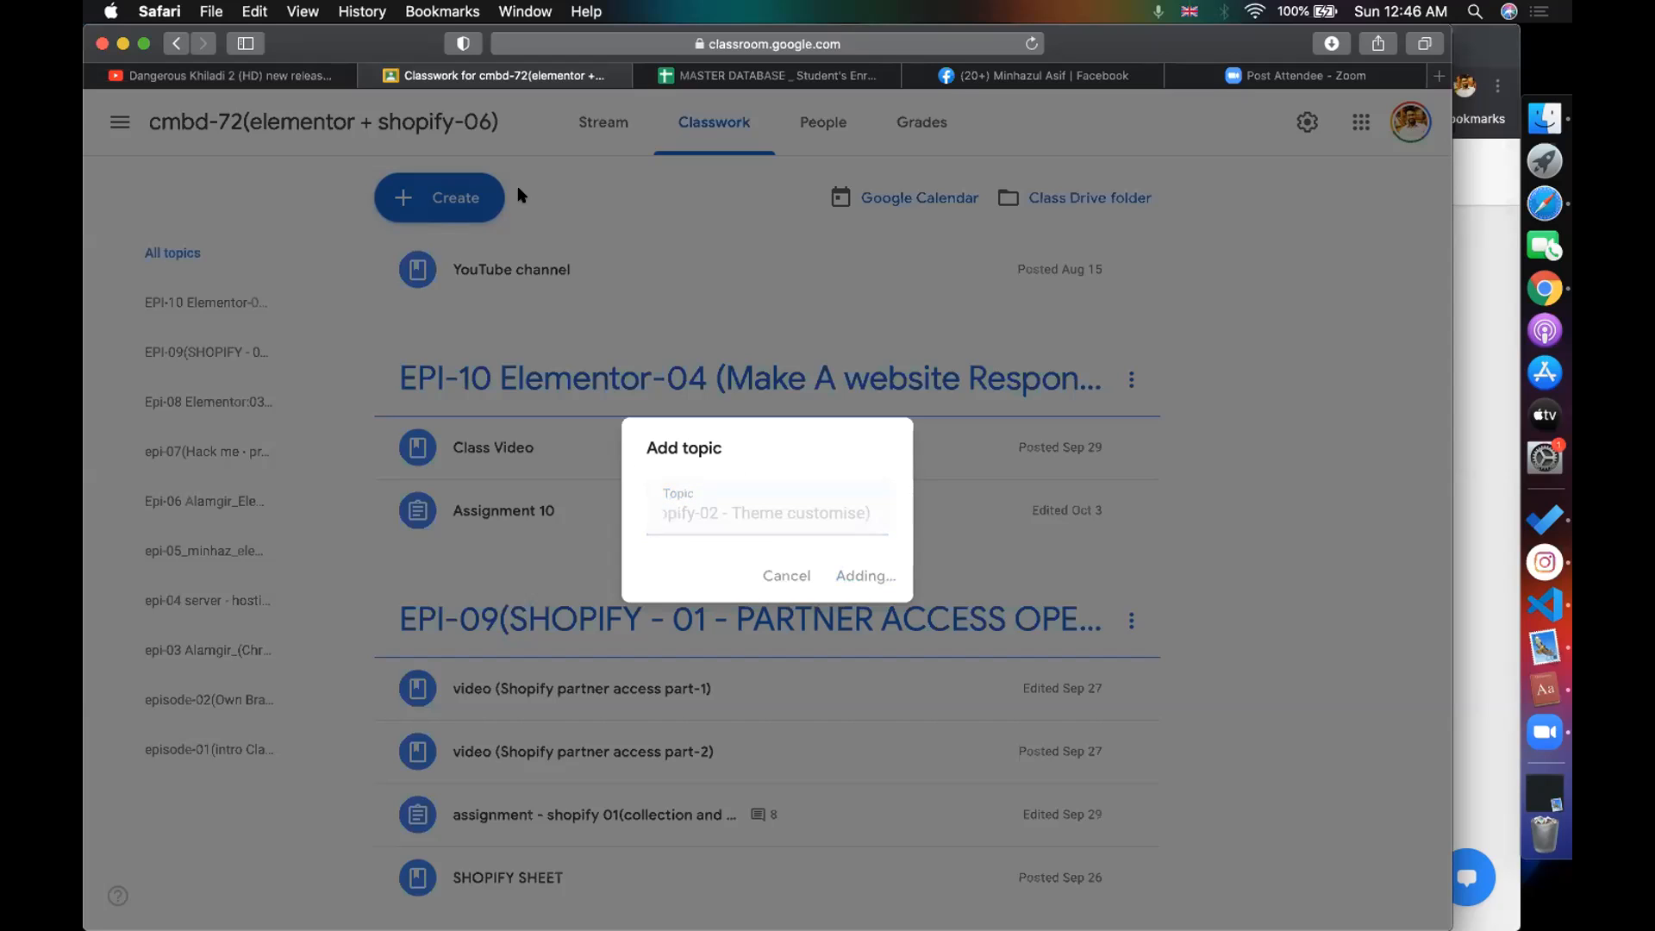
pyautogui.click(483, 198)
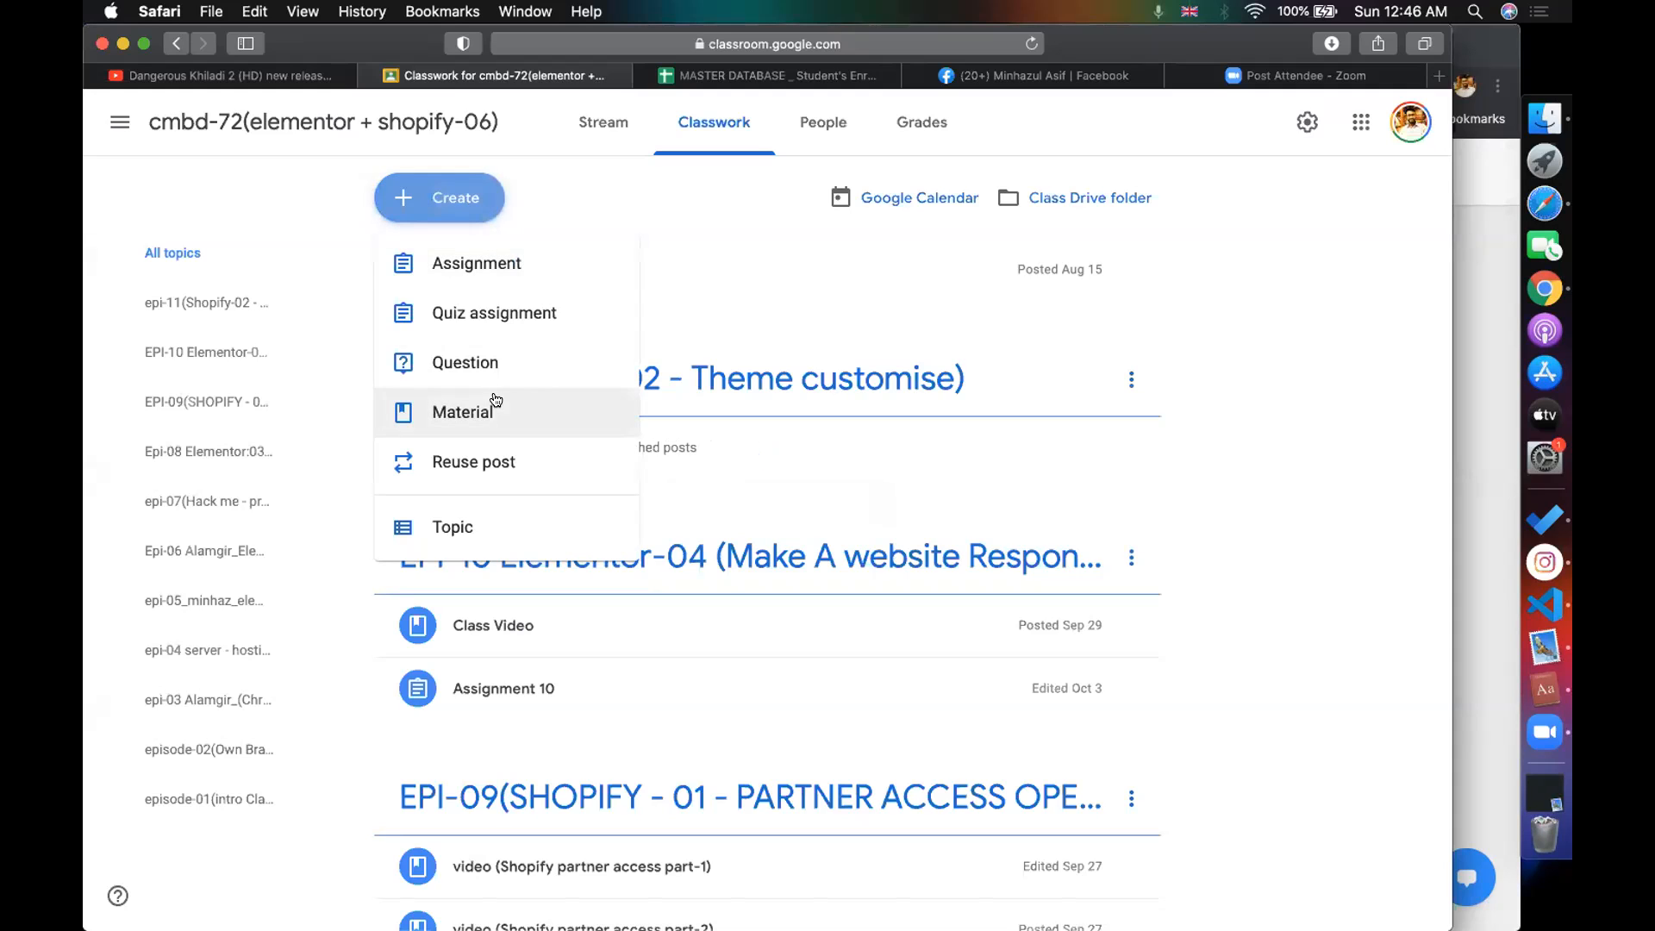
# - Create a new assignment titled 'assignment(shopify theme)'
pyautogui.click(484, 263)
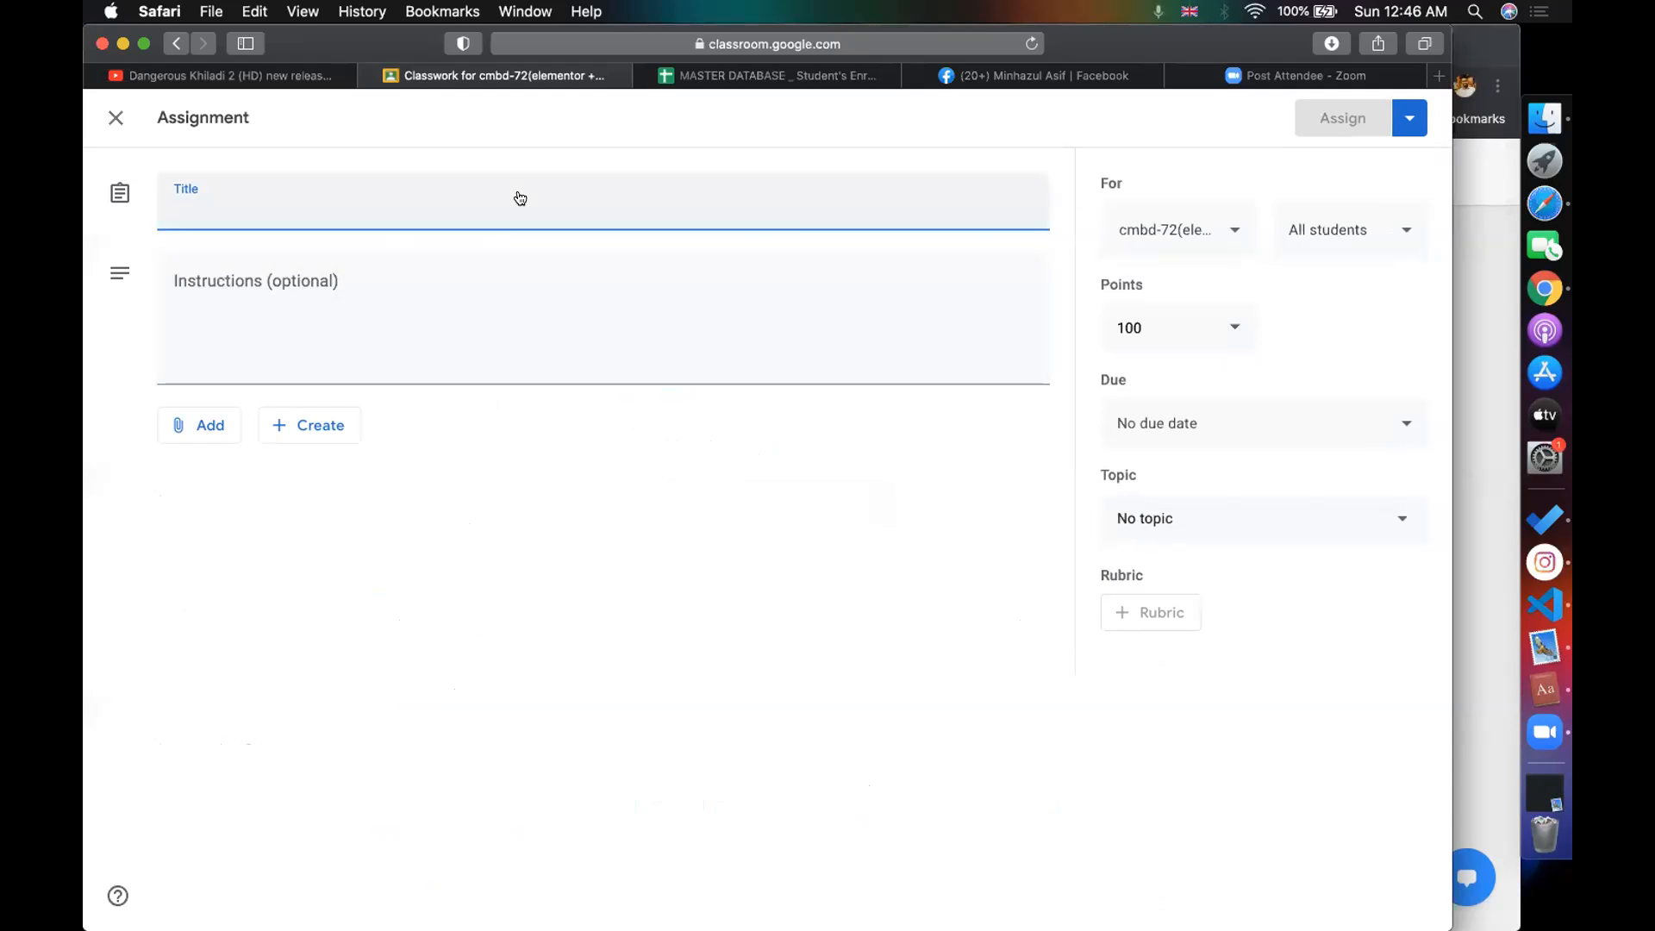
pyautogui.click(457, 193)
pyautogui.write('assi')
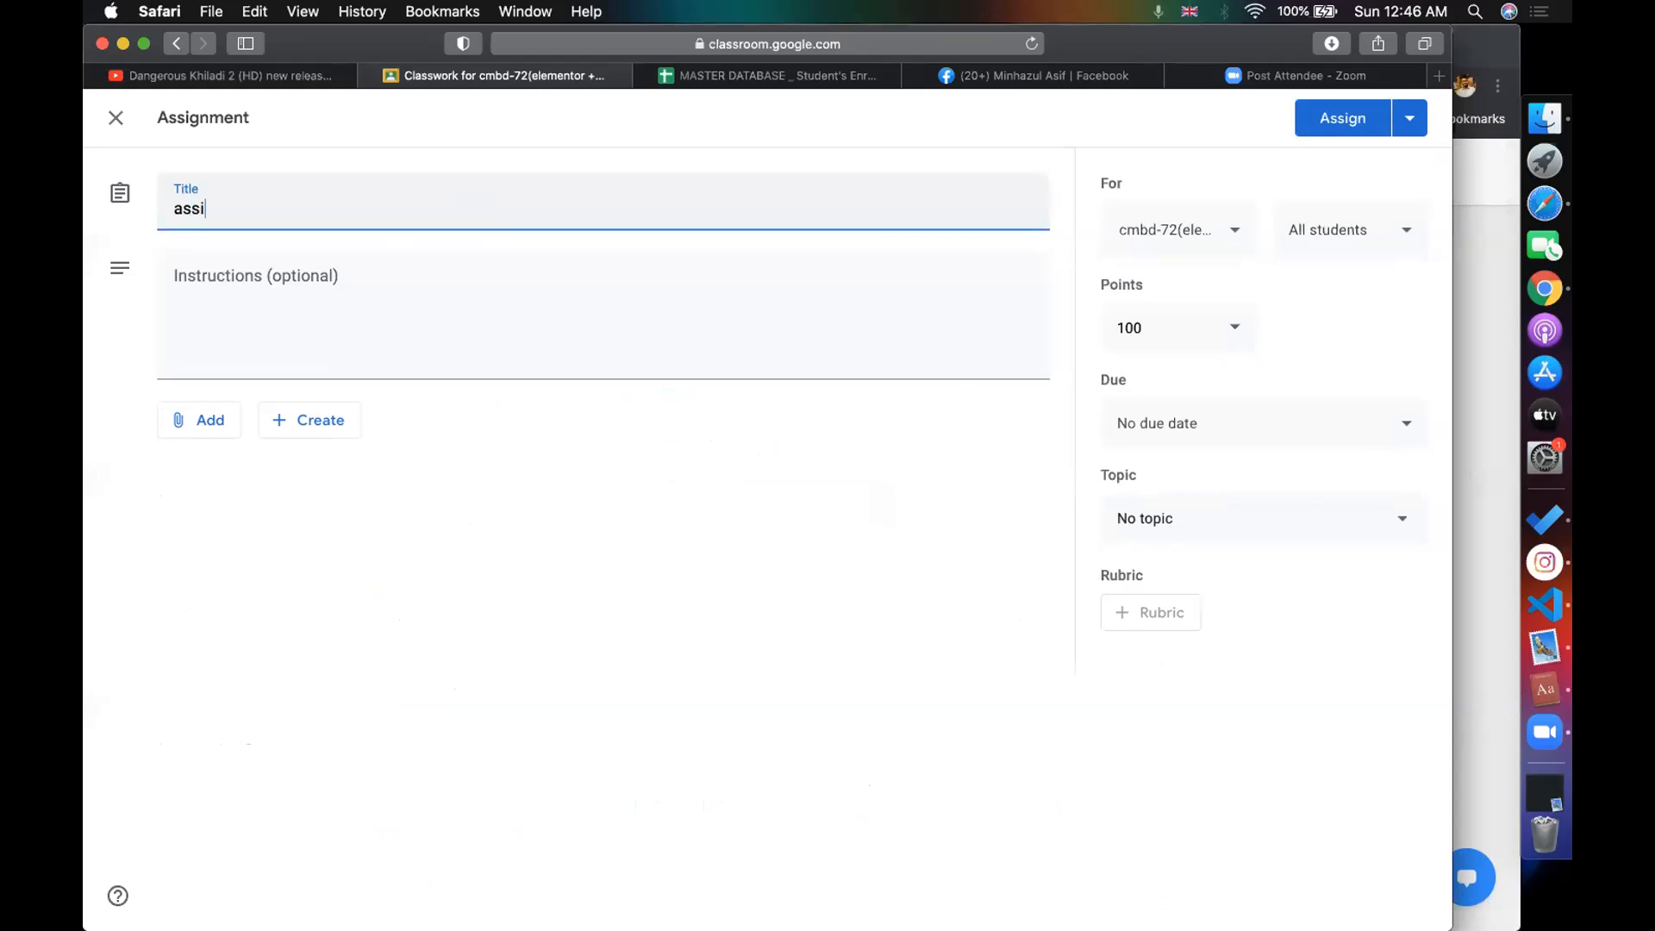
pyautogui.write('gnment(shi')
pyautogui.press('BackSpace')
pyautogui.write('oplift theme)')
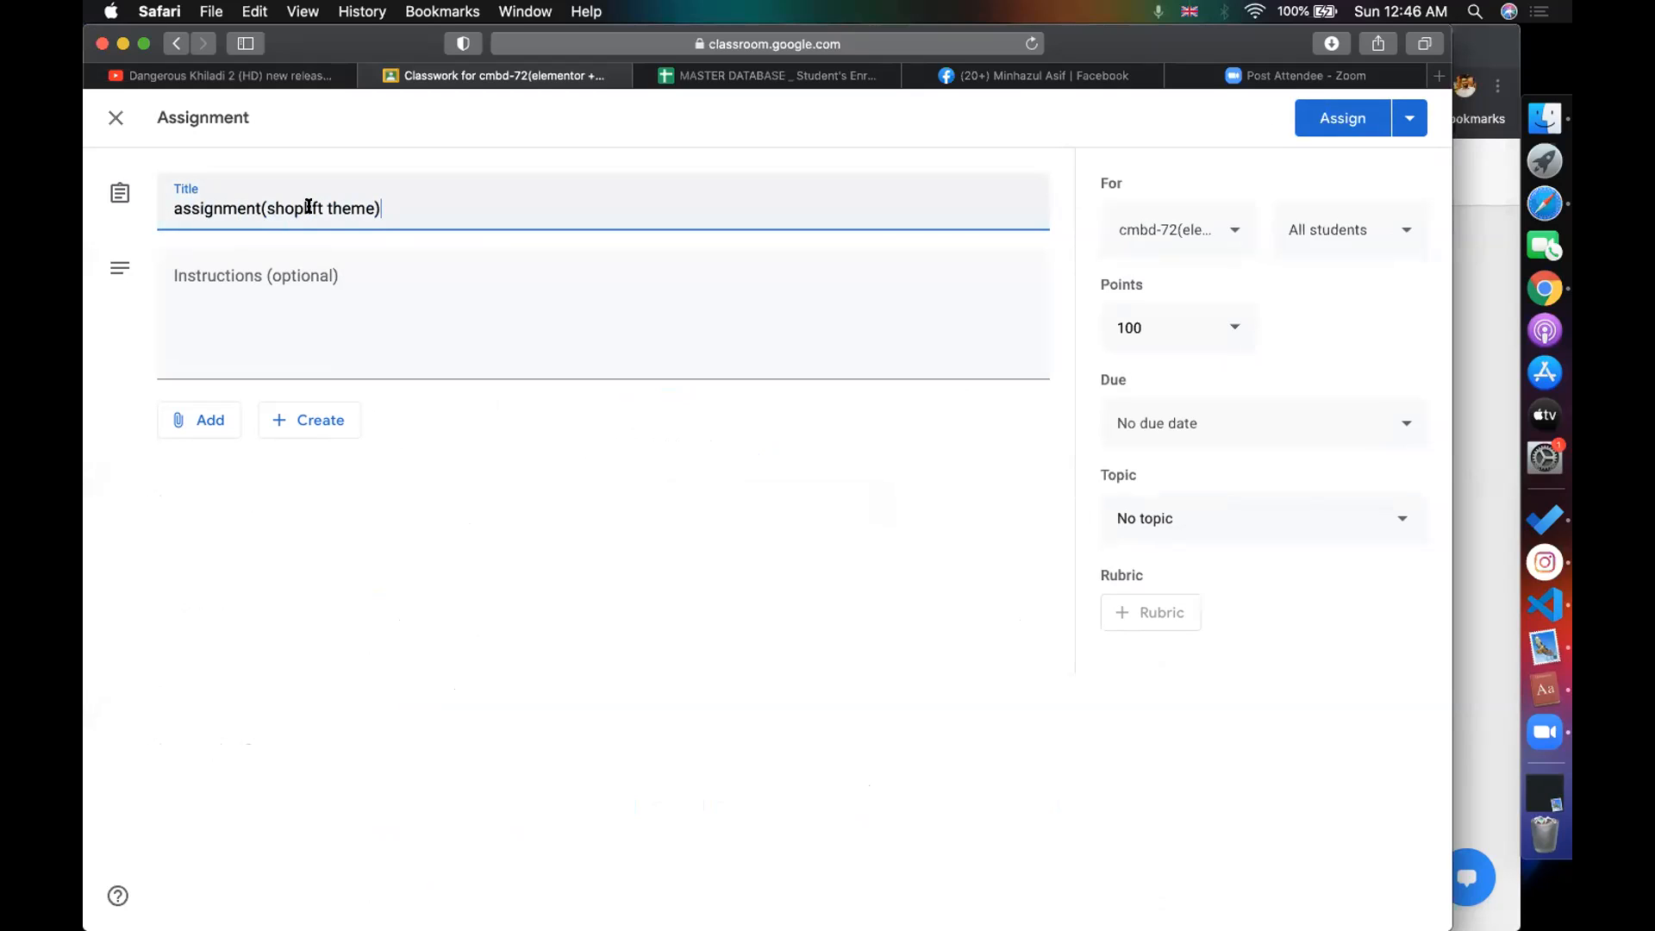
pyautogui.press('BackSpace')
pyautogui.press('BackSpace')
pyautogui.press('BackSpace')
pyautogui.press('BackSpace')
pyautogui.write('ify')
# - Write instructions to customize 3 themes, snap full pages, upload to google docs and submit
pyautogui.click(337, 293)
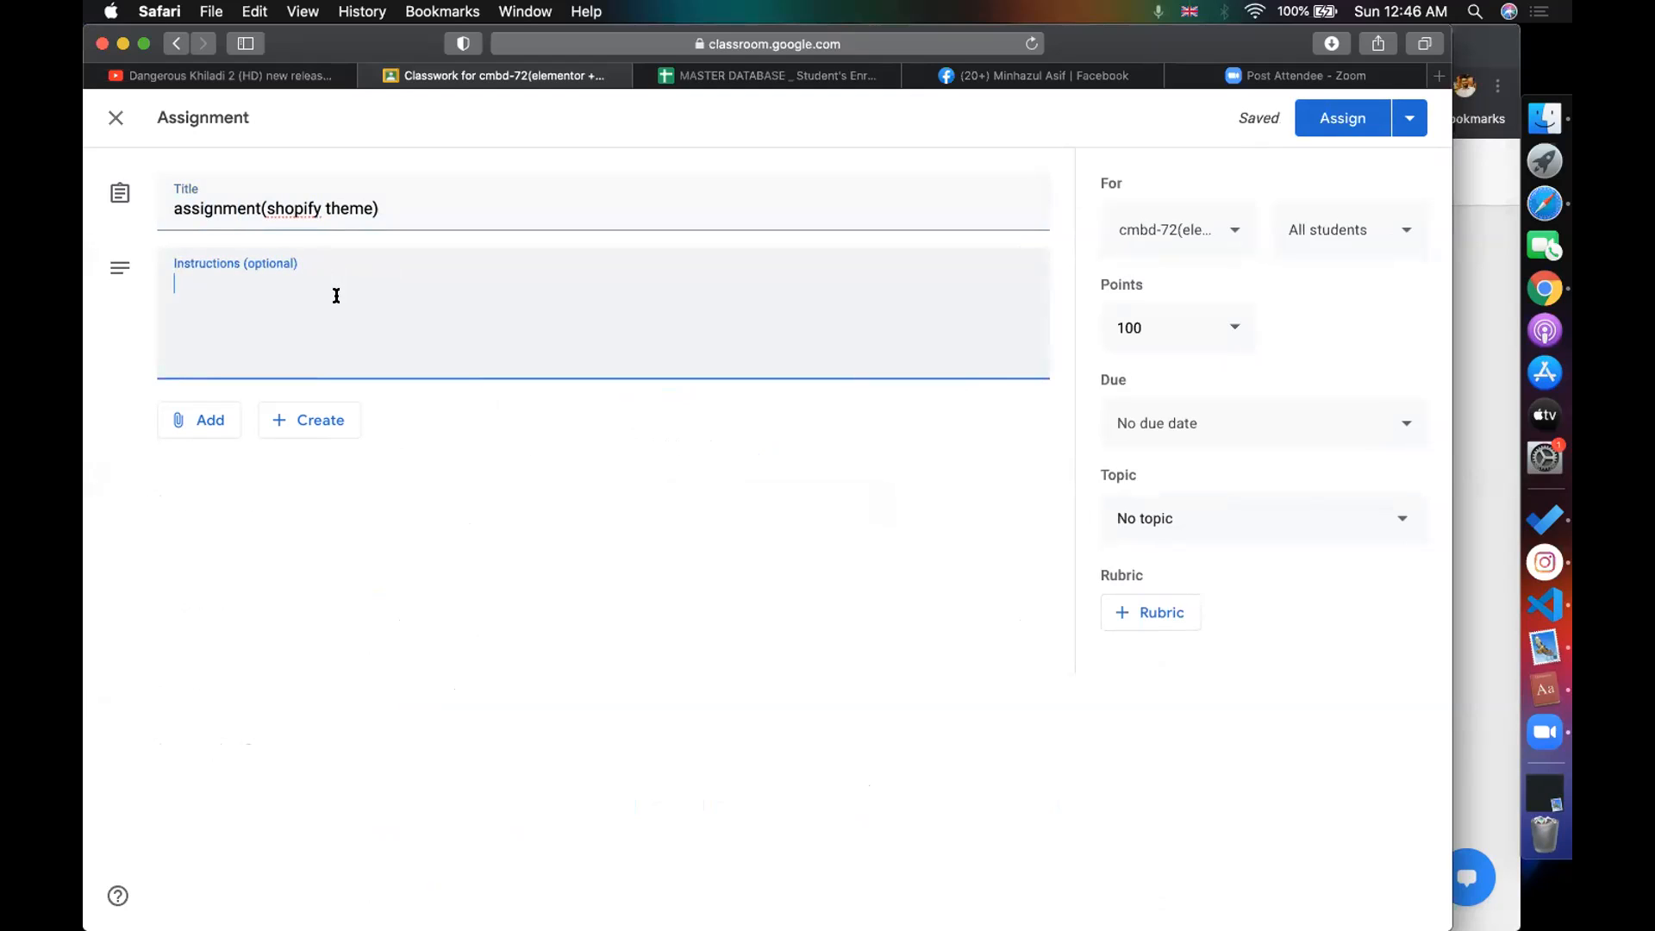
pyautogui.write('cust')
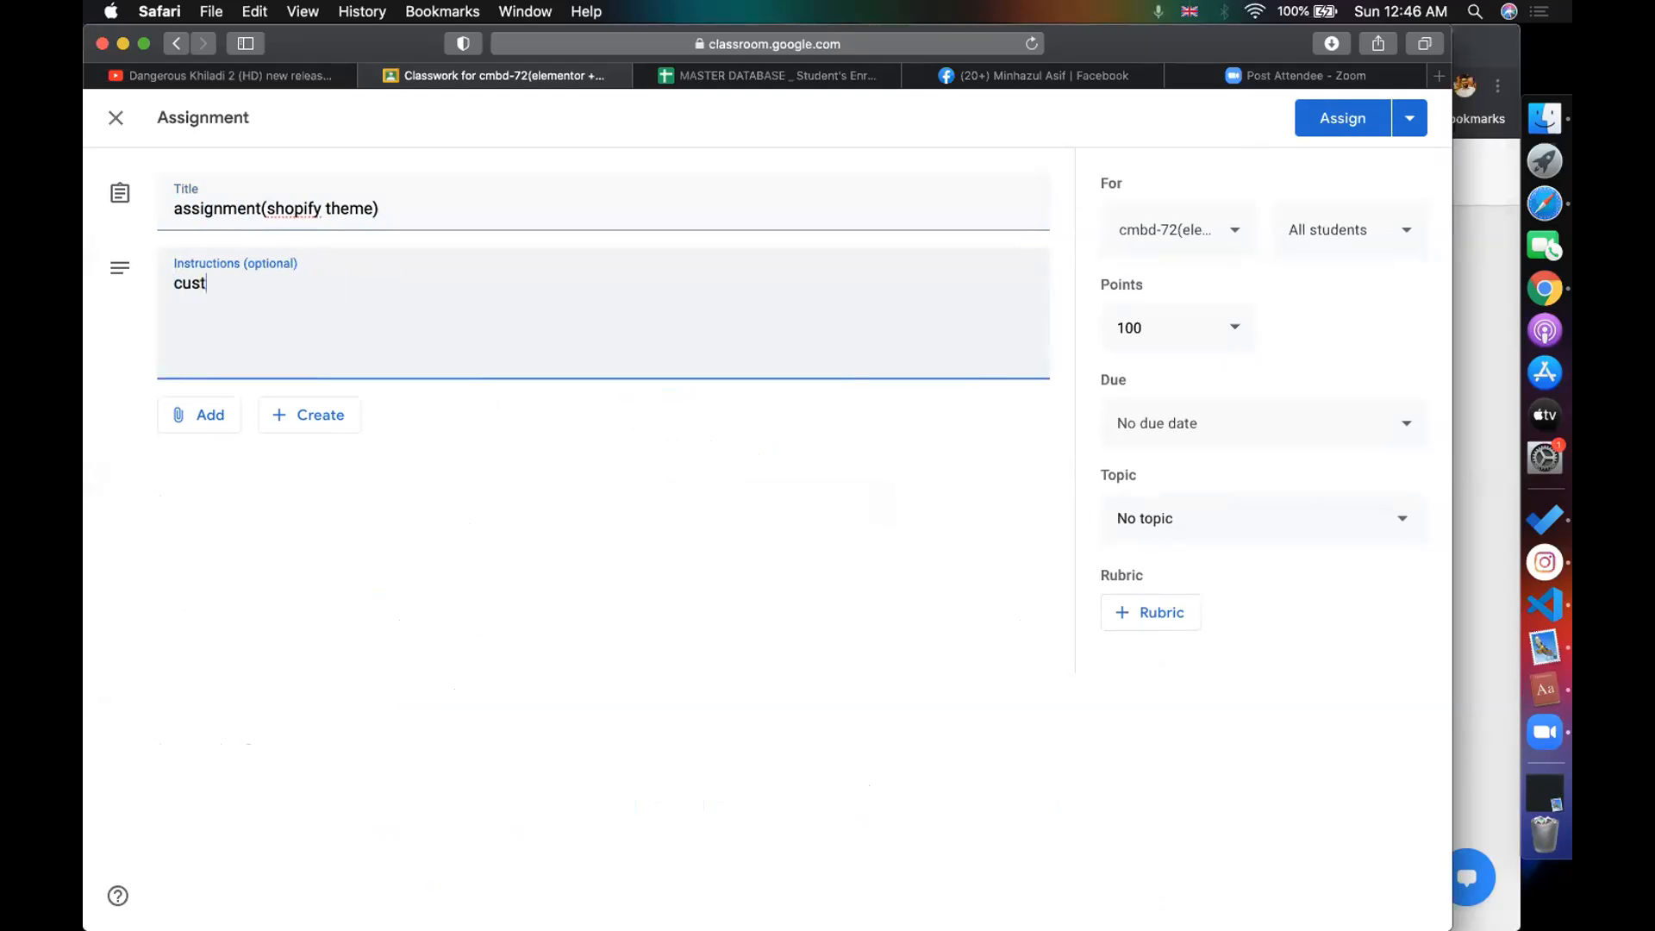
pyautogui.write('omize below 3 the')
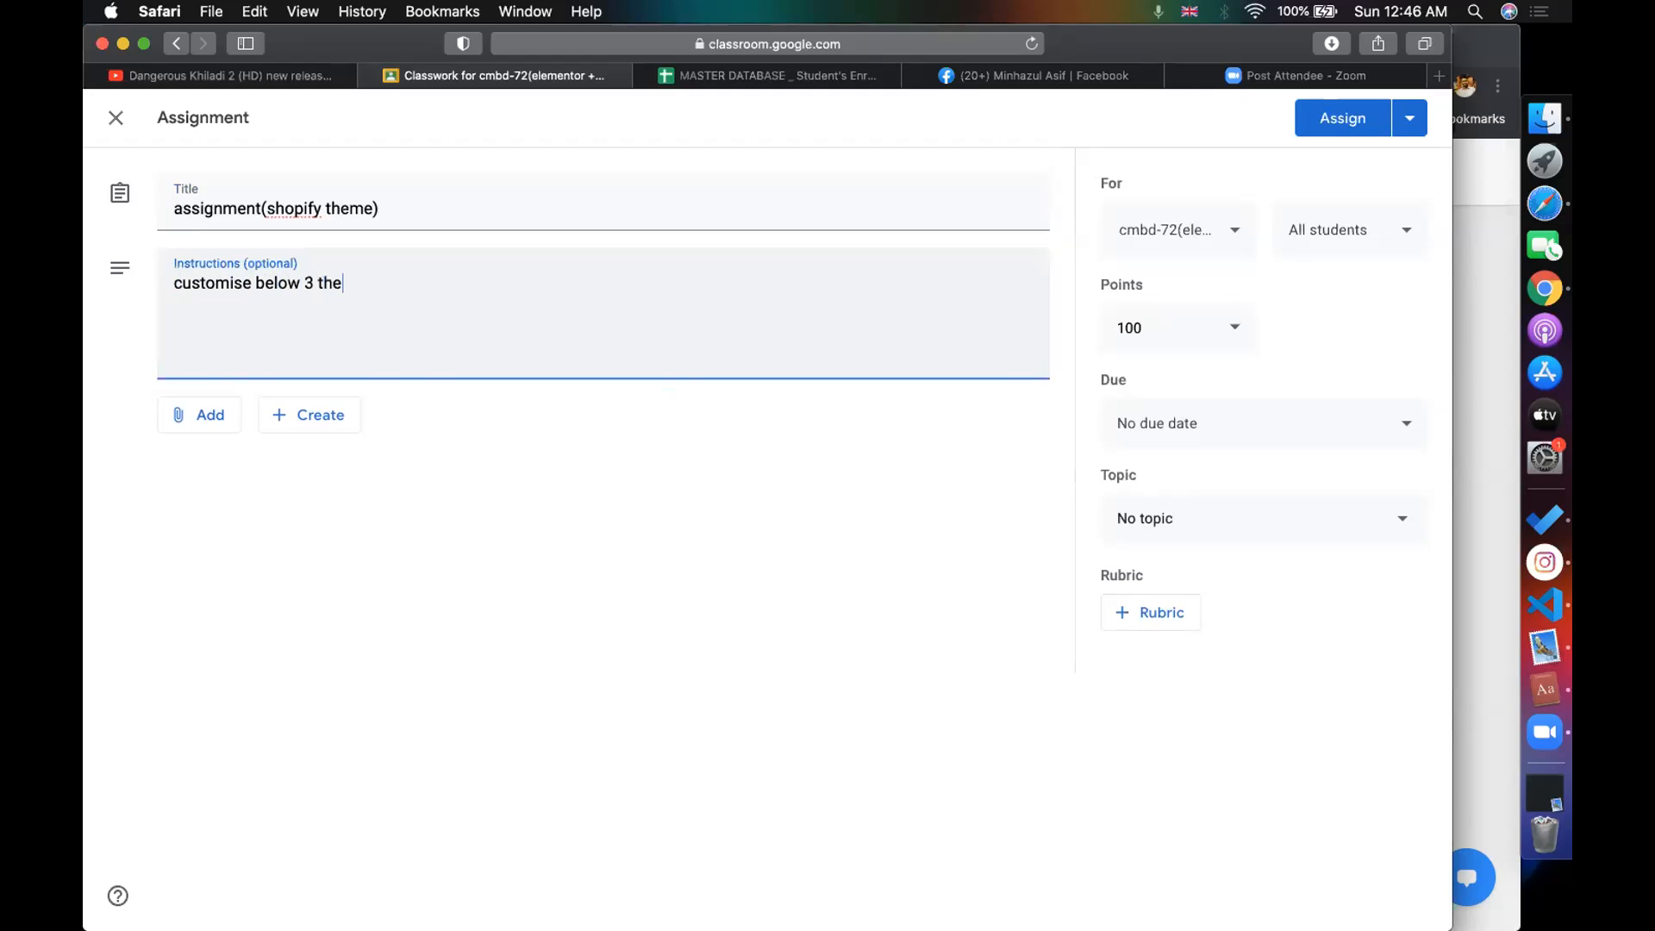
pyautogui.write('mes and take')
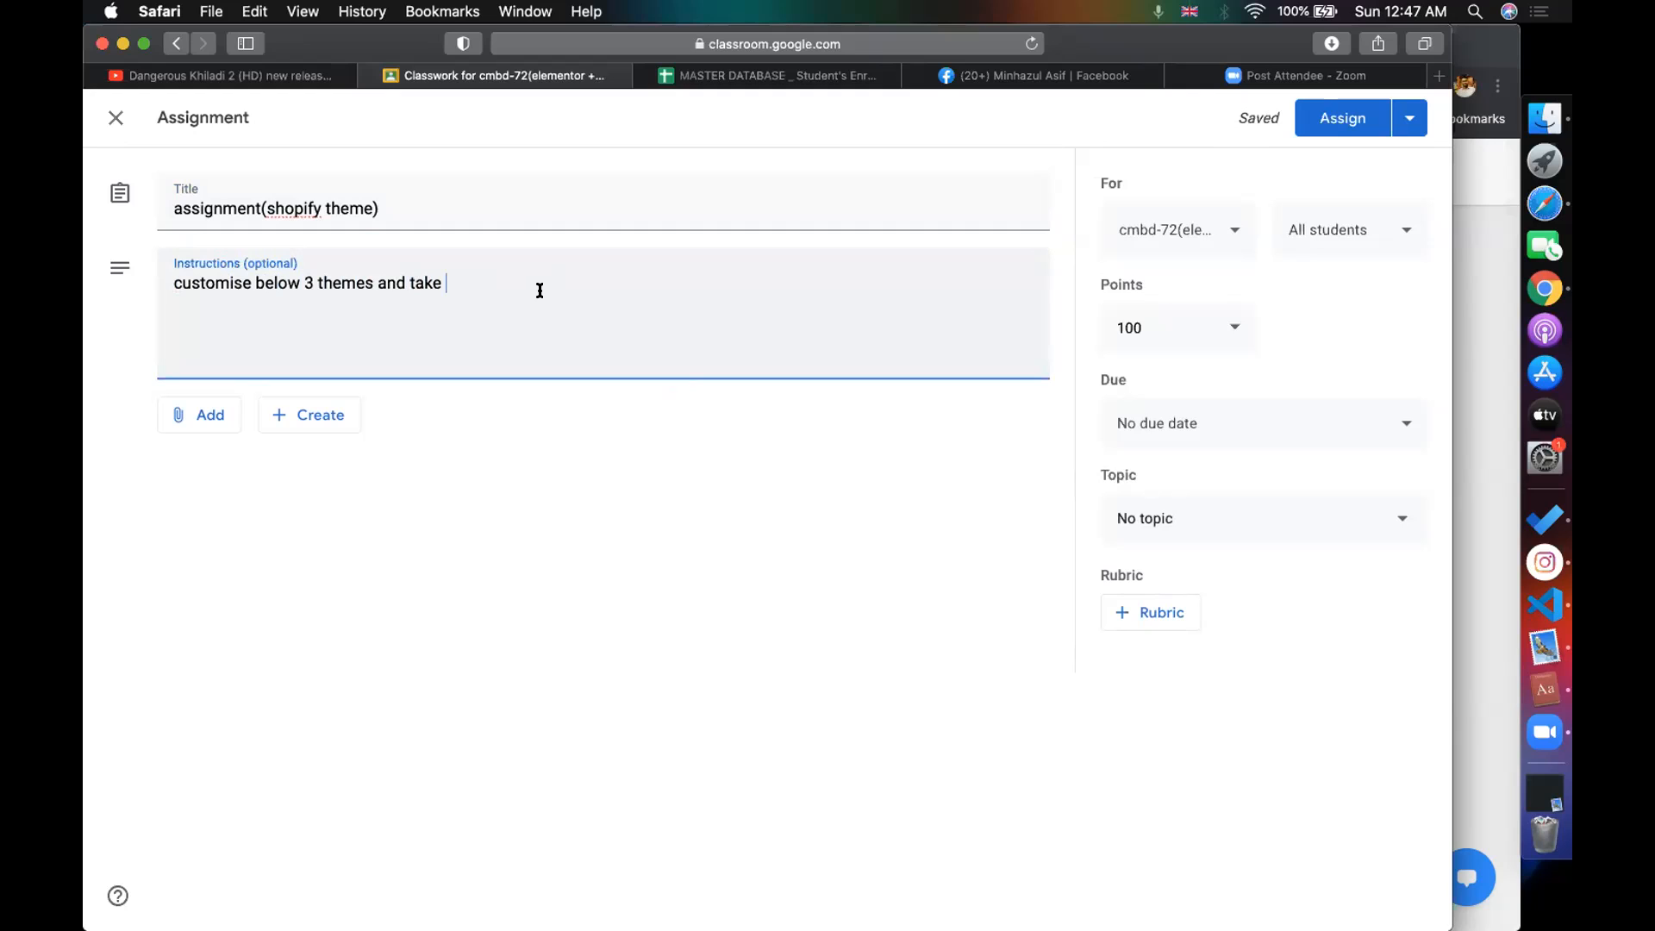
pyautogui.write('the full page snap ')
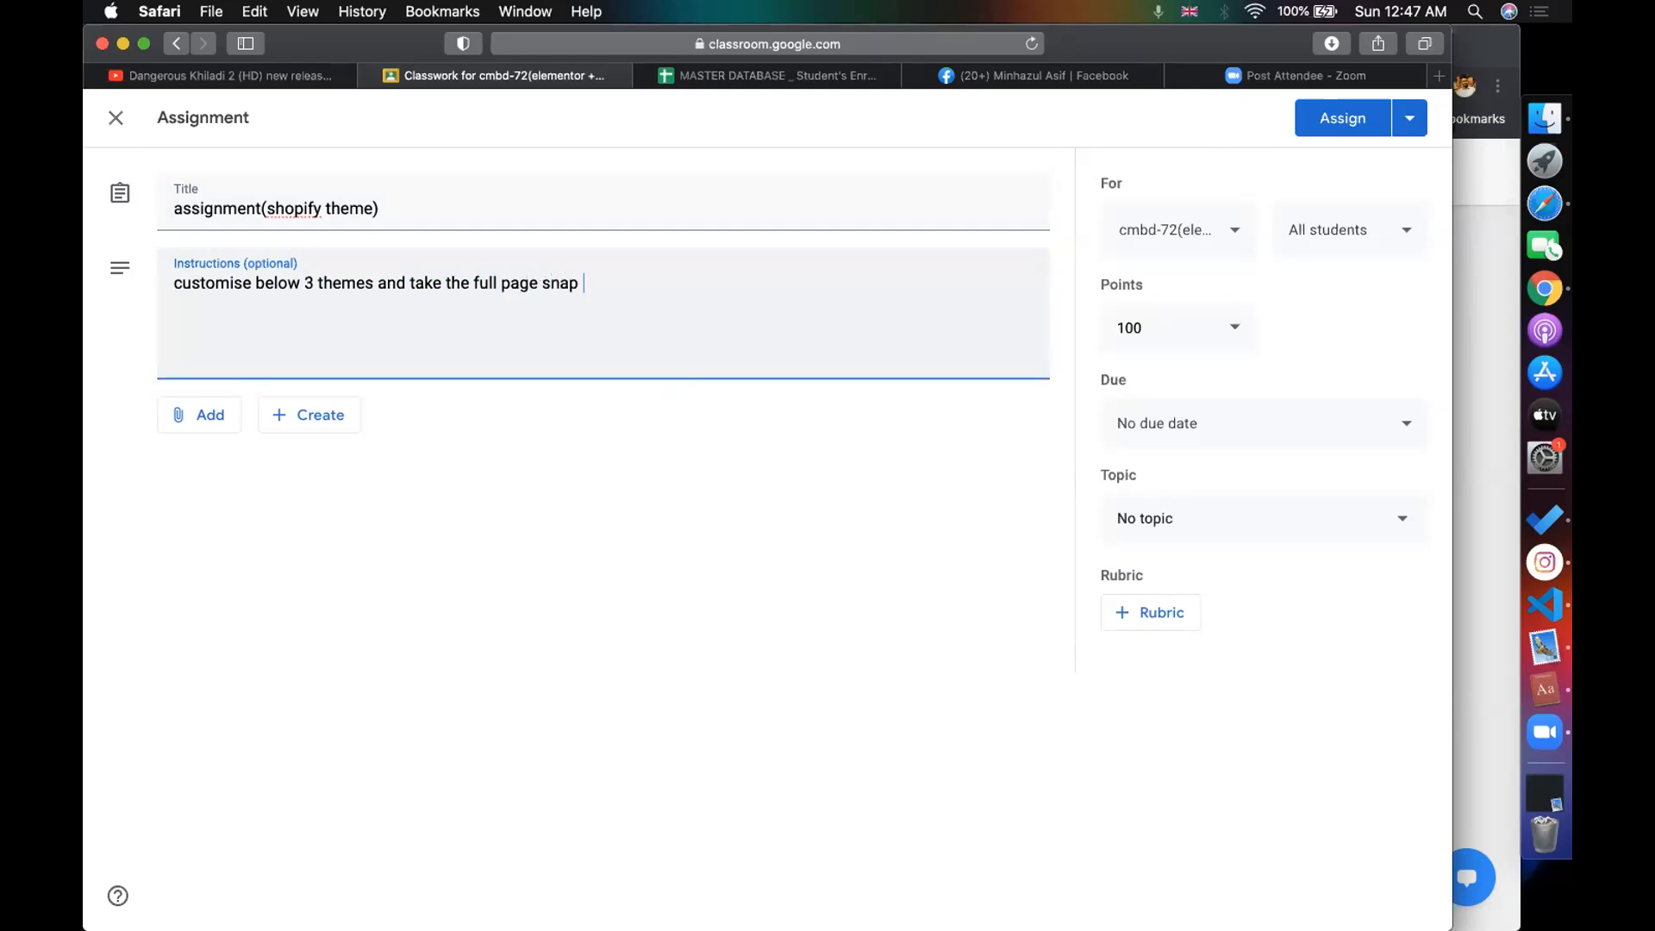
pyautogui.write(' -')
pyautogui.moveTo(576, 279); pyautogui.dragTo(603, 279)
pyautogui.click(617, 277)
pyautogui.press('BackSpace')
pyautogui.press('BackSpace')
pyautogui.write('of 3 themes and upload ')
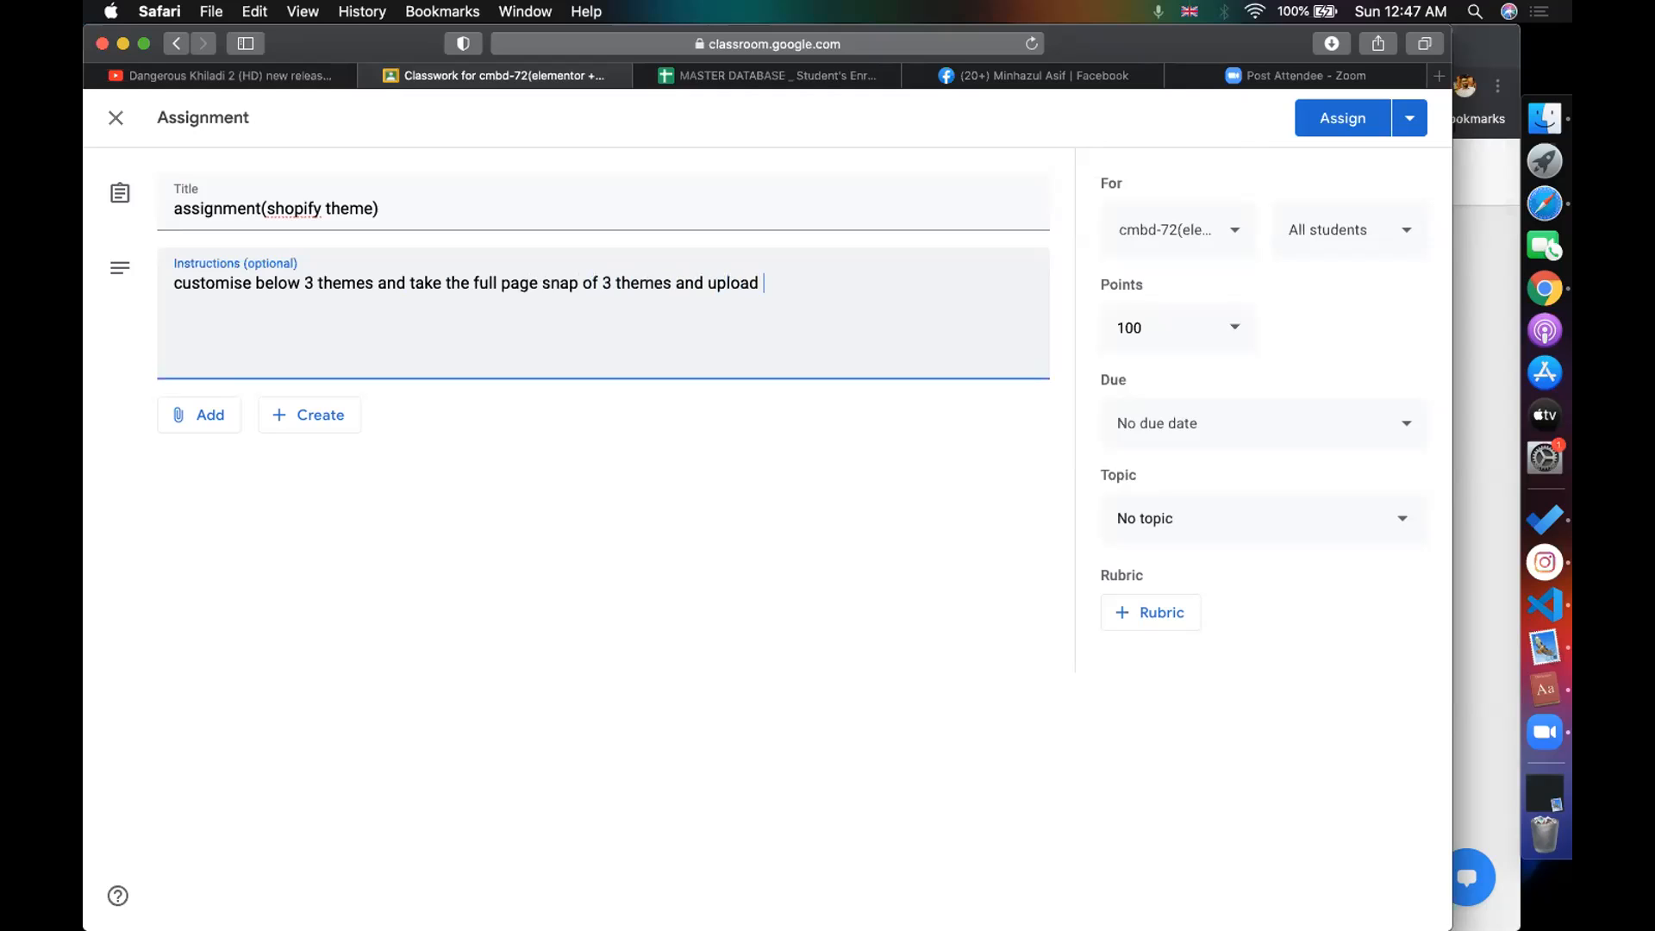
pyautogui.write('3 snaps on go')
pyautogui.press('BackSpace')
pyautogui.write('google docs and su')
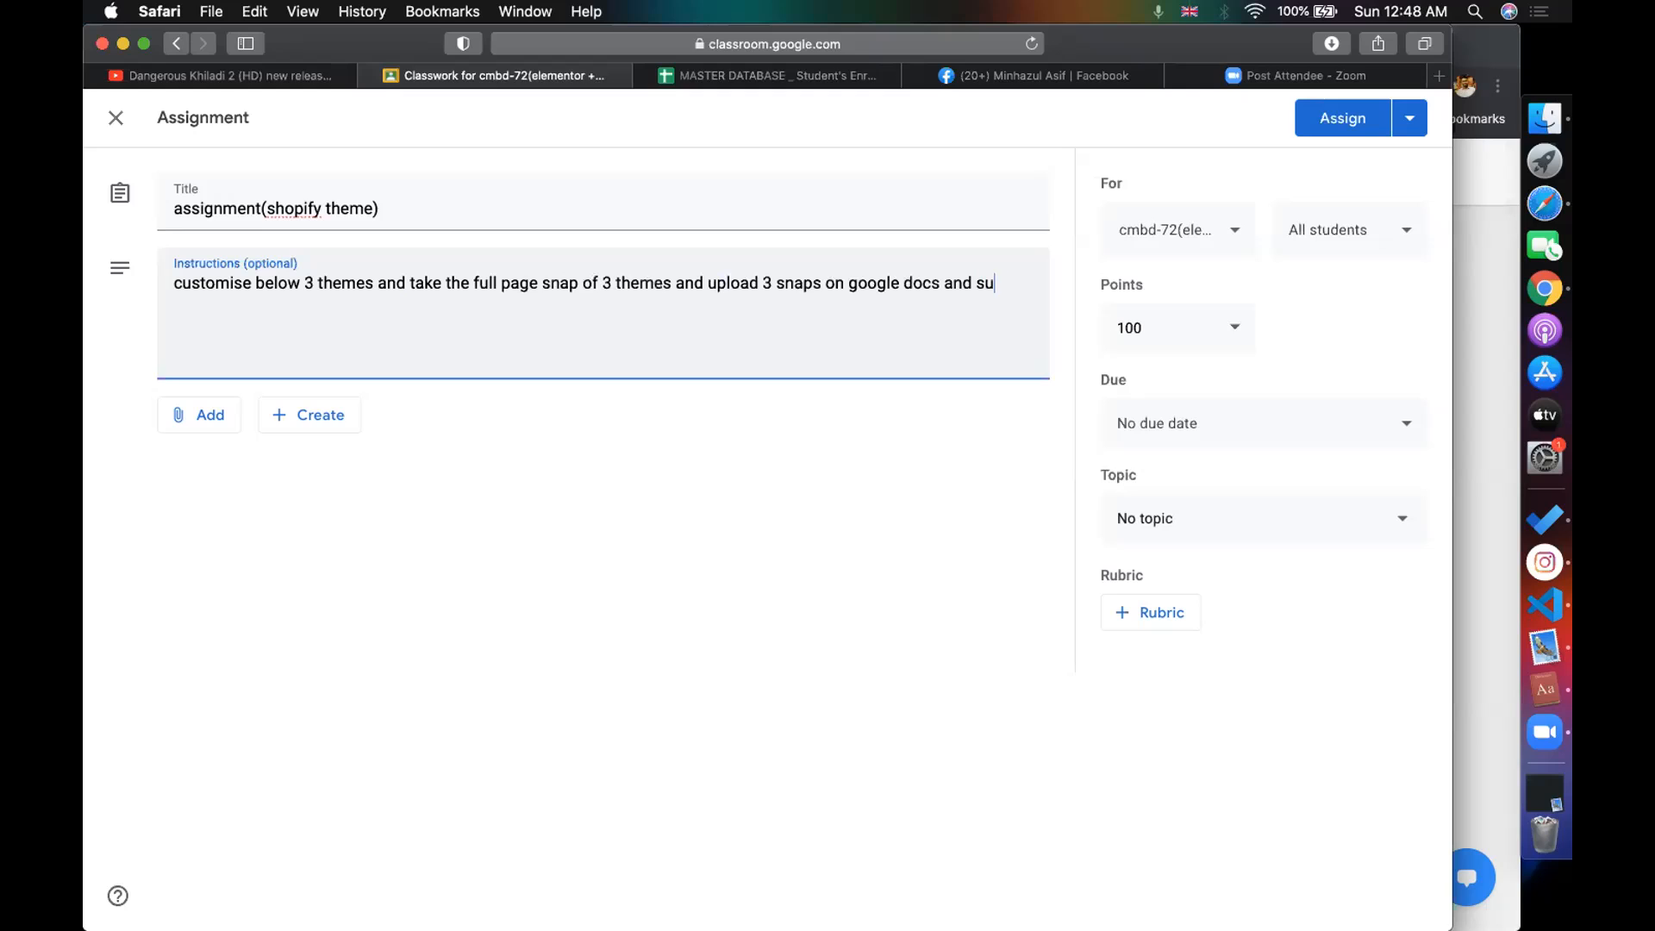
pyautogui.write('bmit here :')
pyautogui.press('Return')
# - Open the Shopify theme store at themes.shopify.com in another tab
pyautogui.write('*')
pyautogui.click(1050, 66)
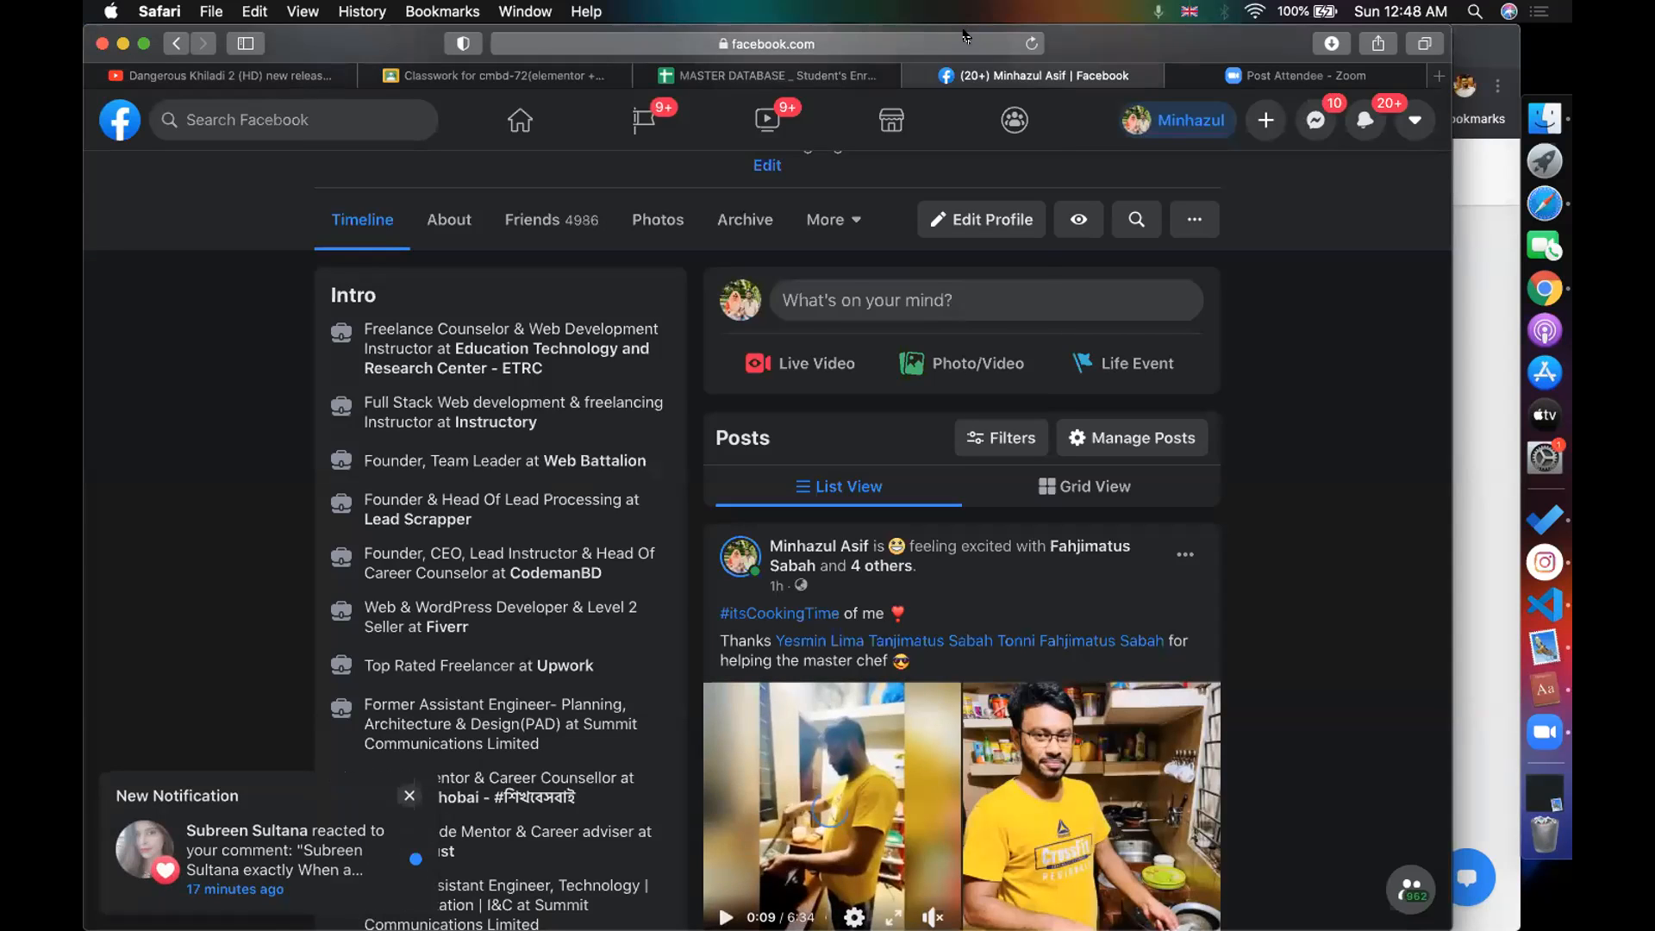
pyautogui.press('super+l')
pyautogui.write('sho')
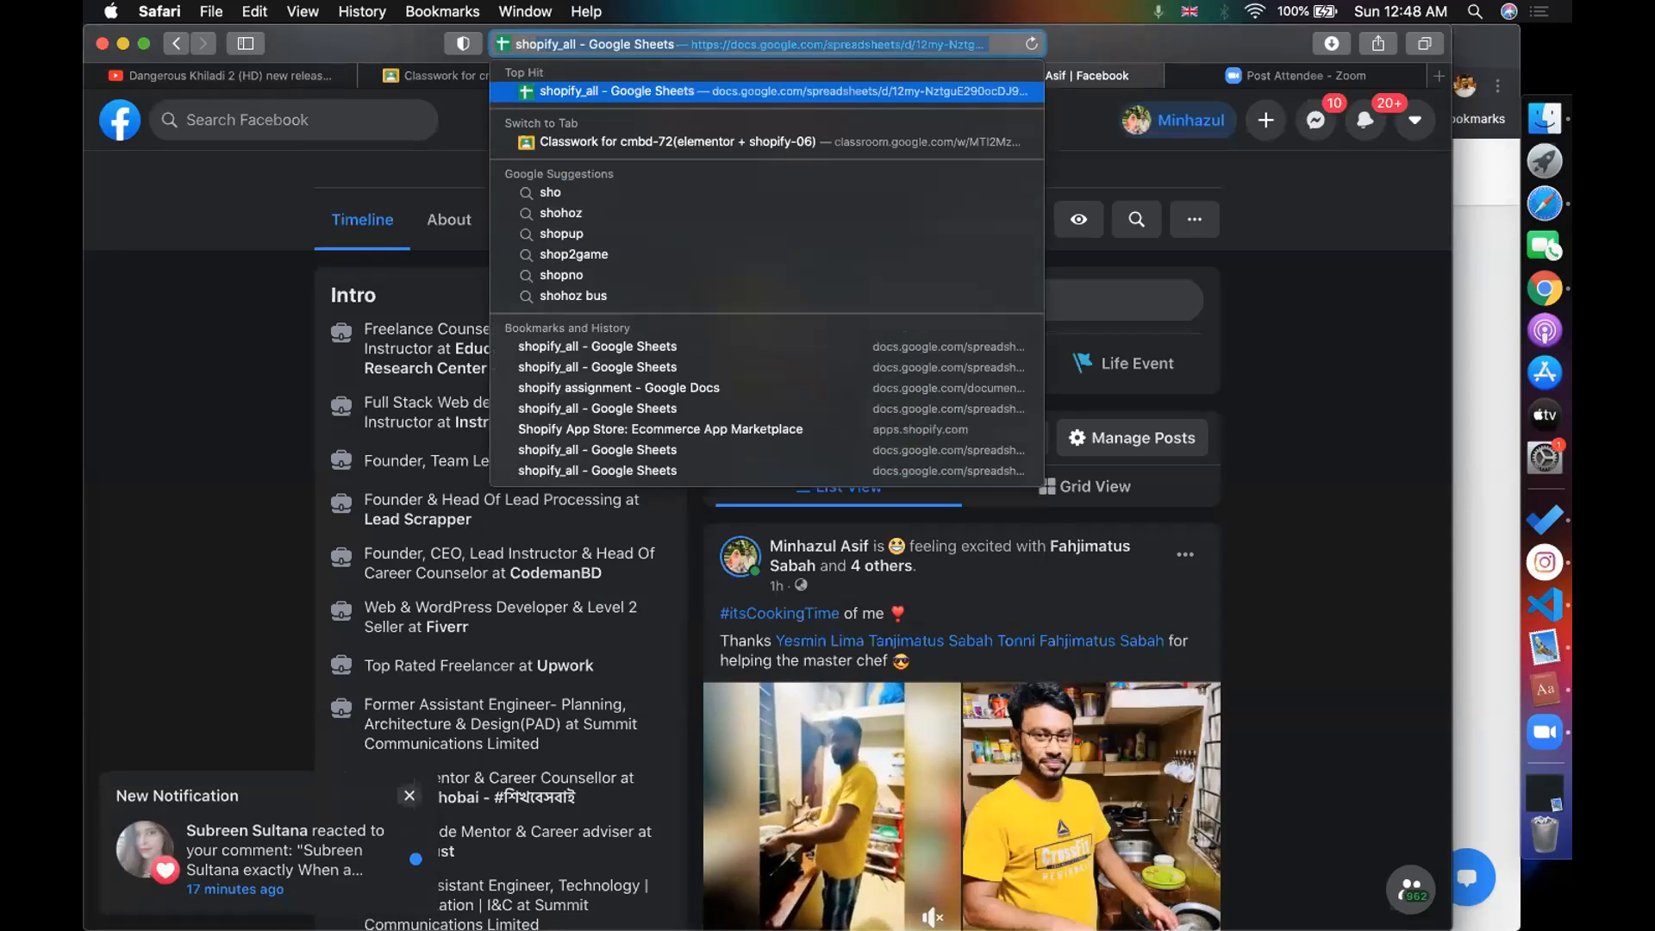
pyautogui.press('BackSpace')
pyautogui.press('BackSpace')
pyautogui.press('BackSpace')
pyautogui.press('BackSpace')
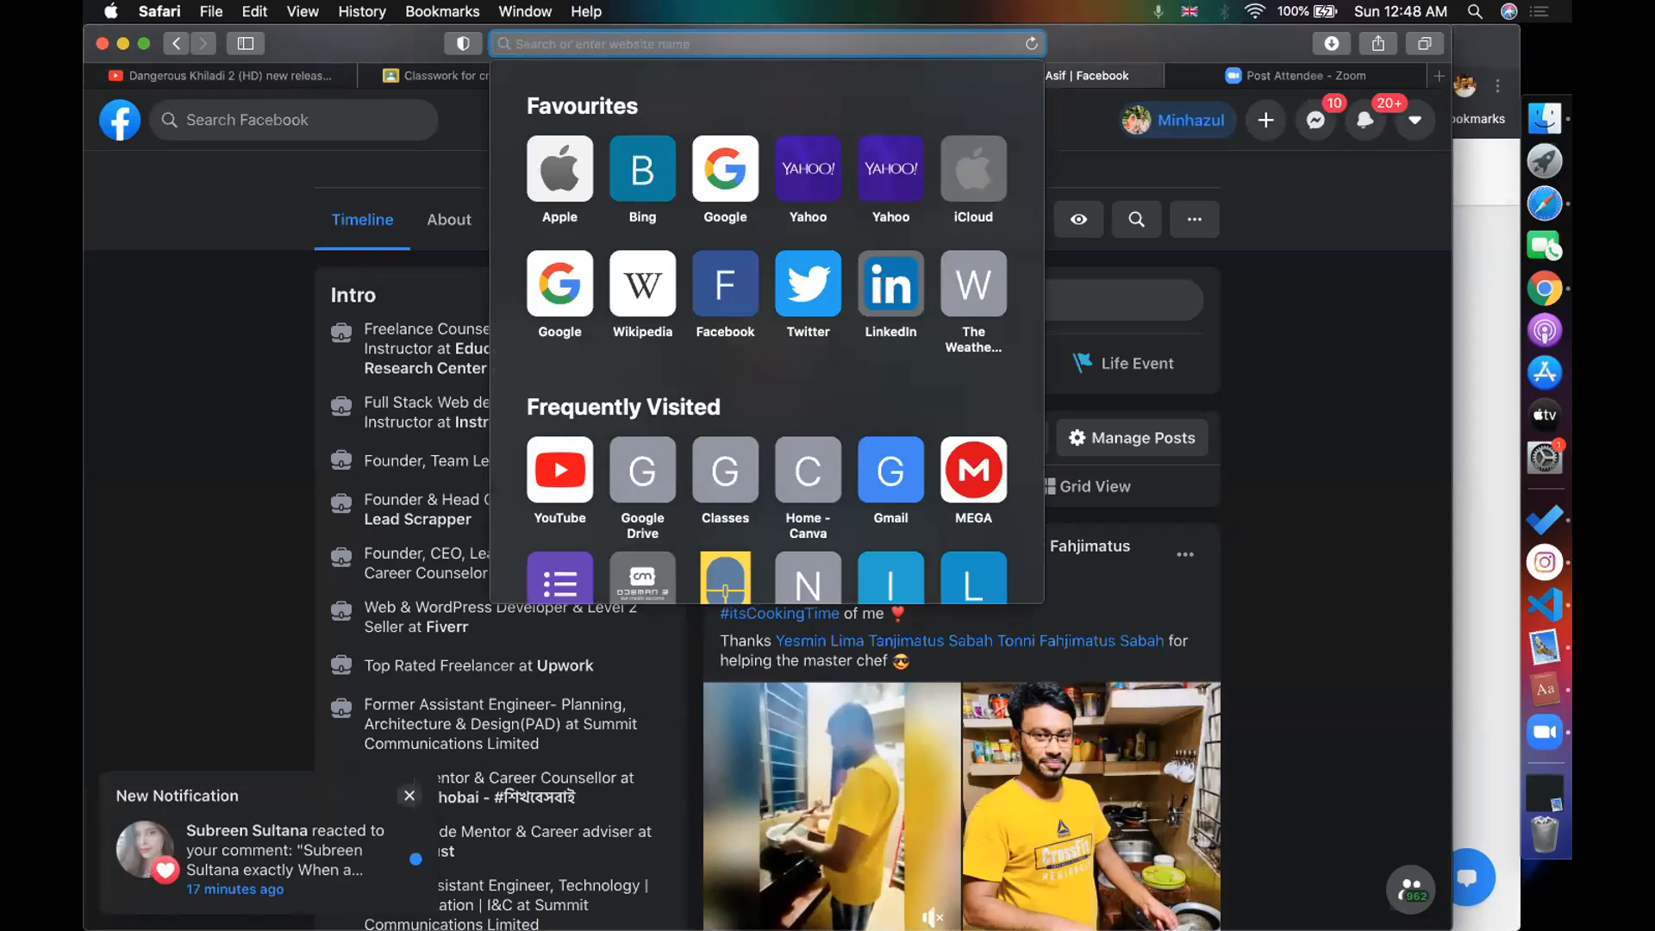
pyautogui.write('thems')
pyautogui.press('BackSpace')
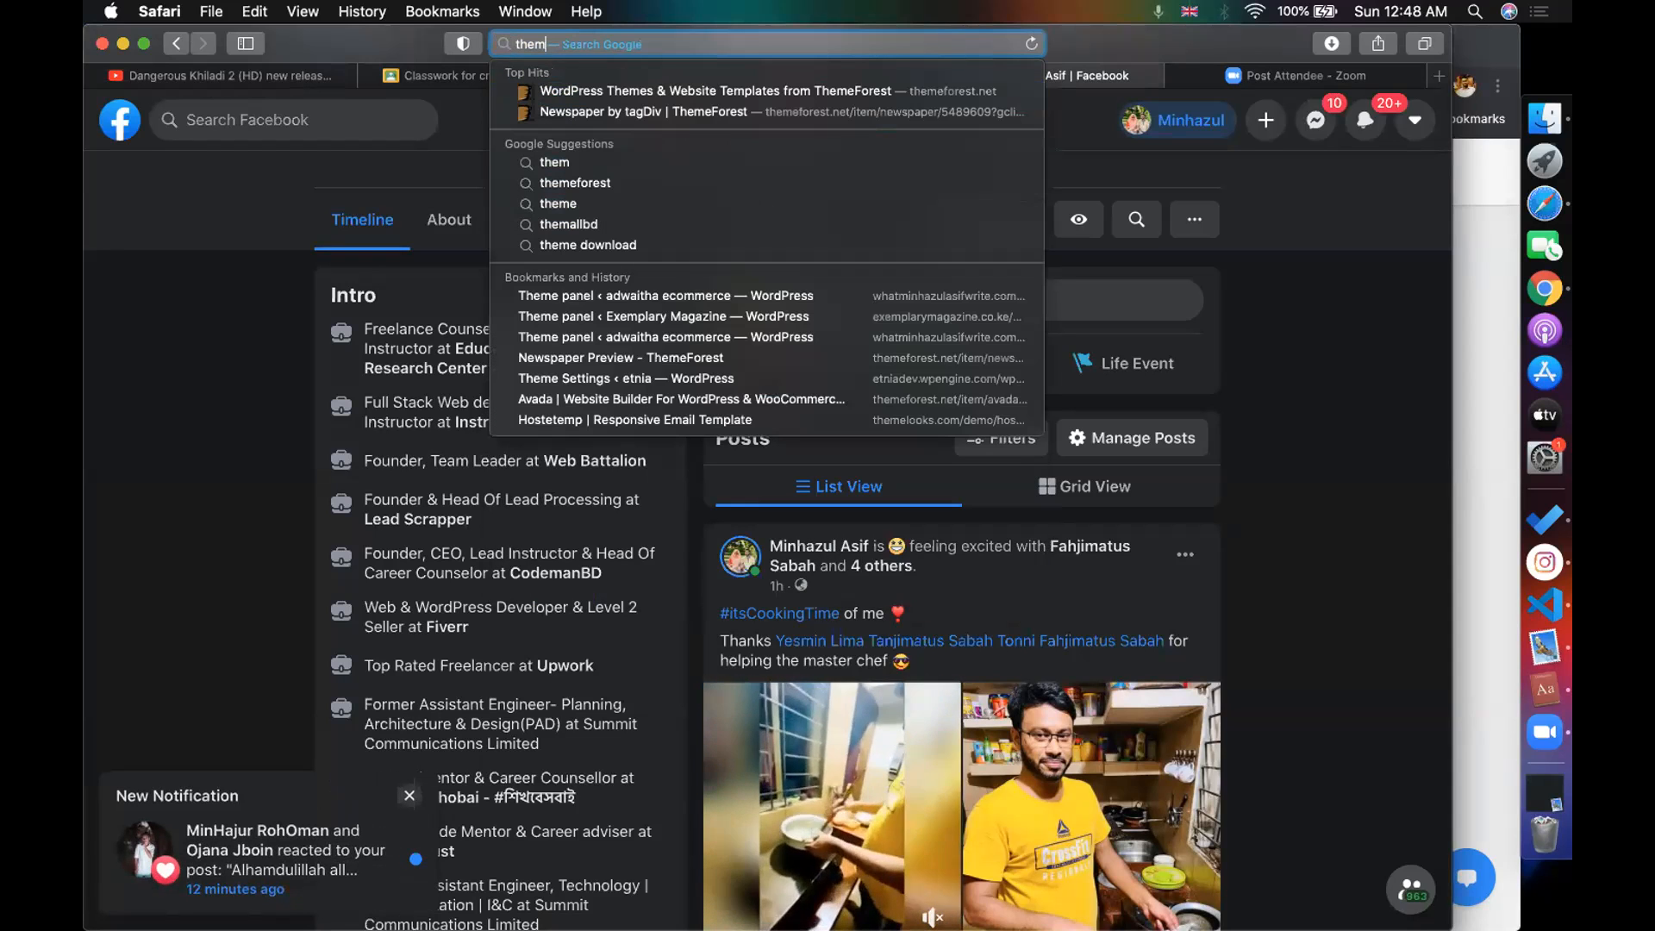
pyautogui.write('es.shopify.com')
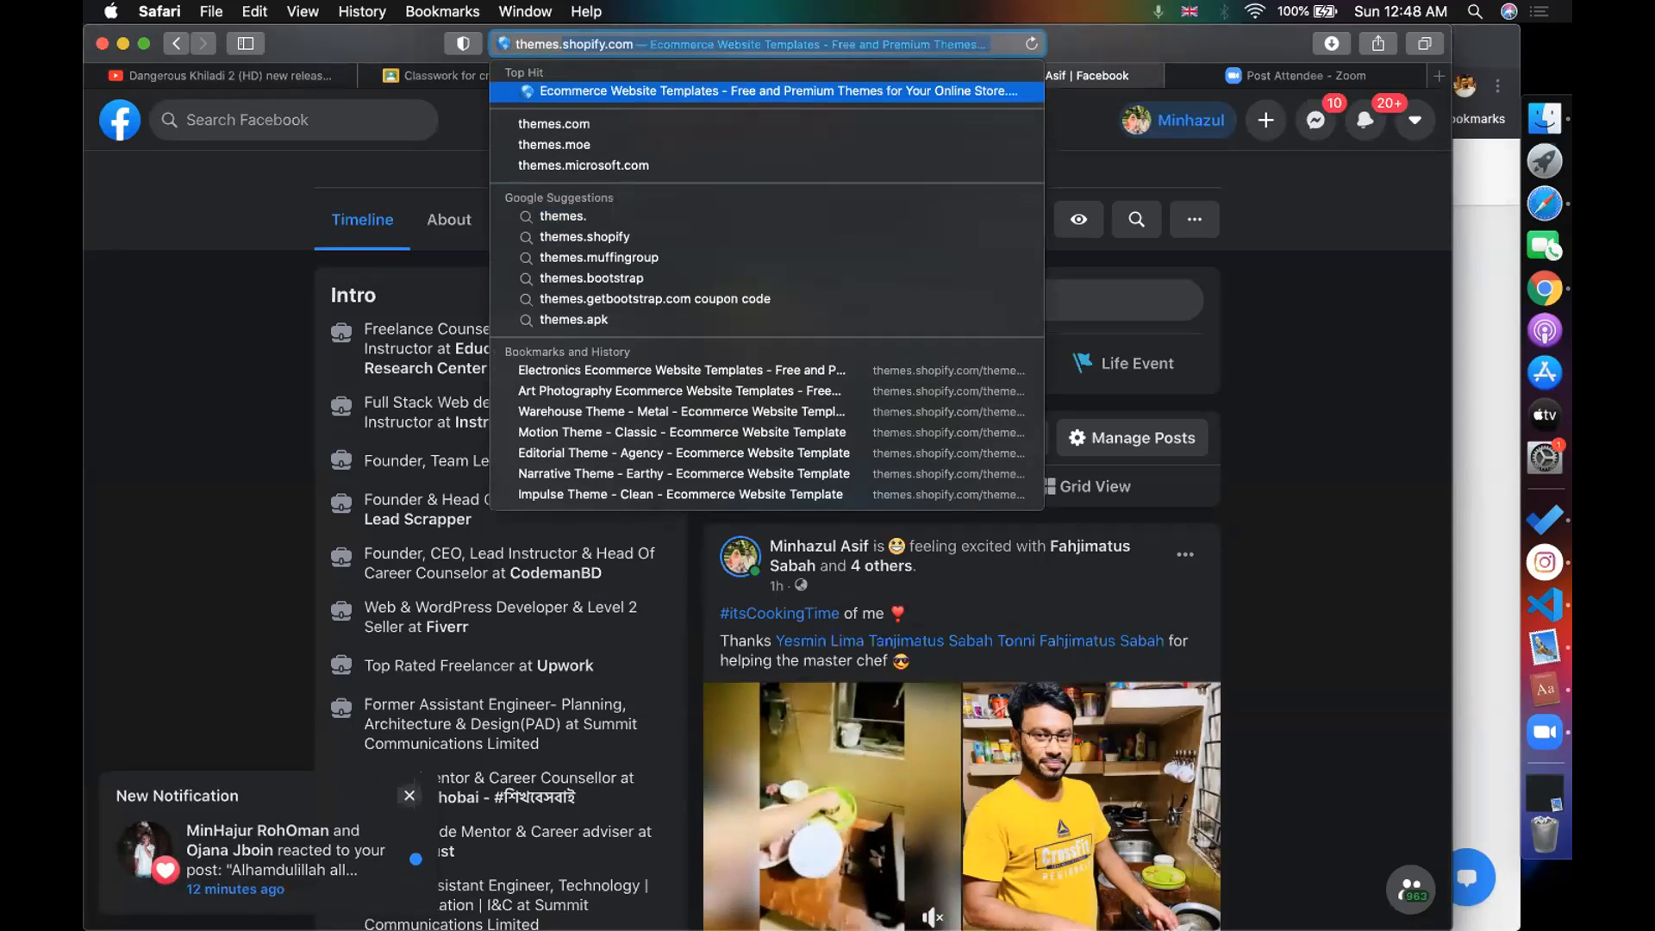
pyautogui.press('Return')
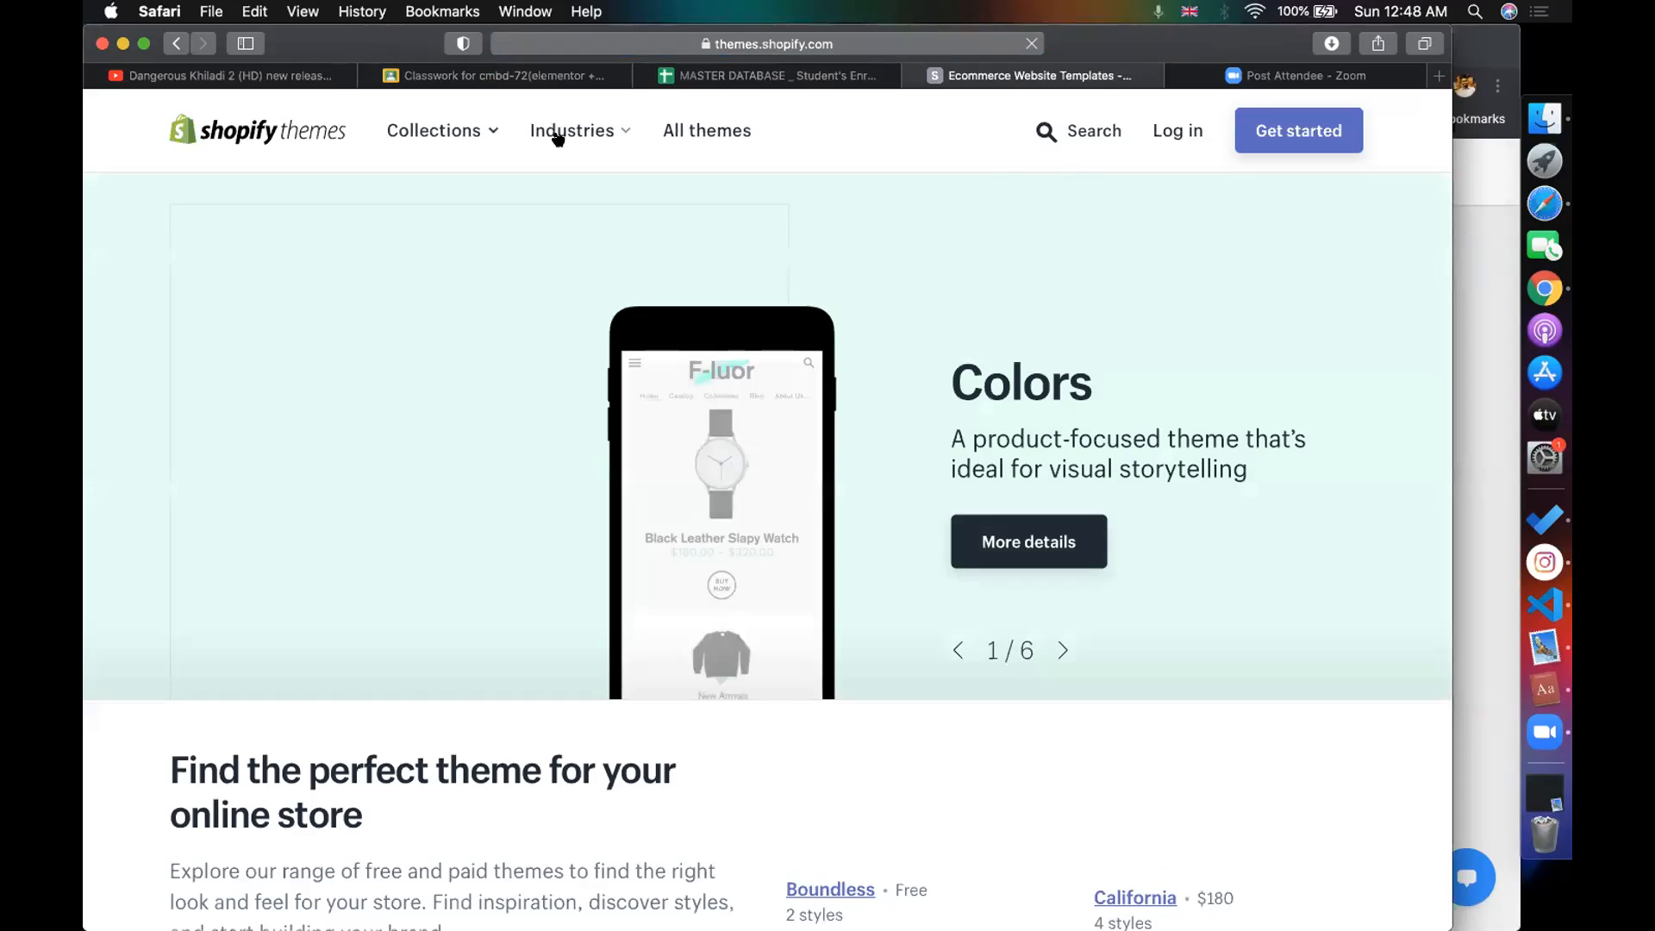
# - Find the Prestige theme and paste its page URL into the assignment instructions
pyautogui.click(557, 135)
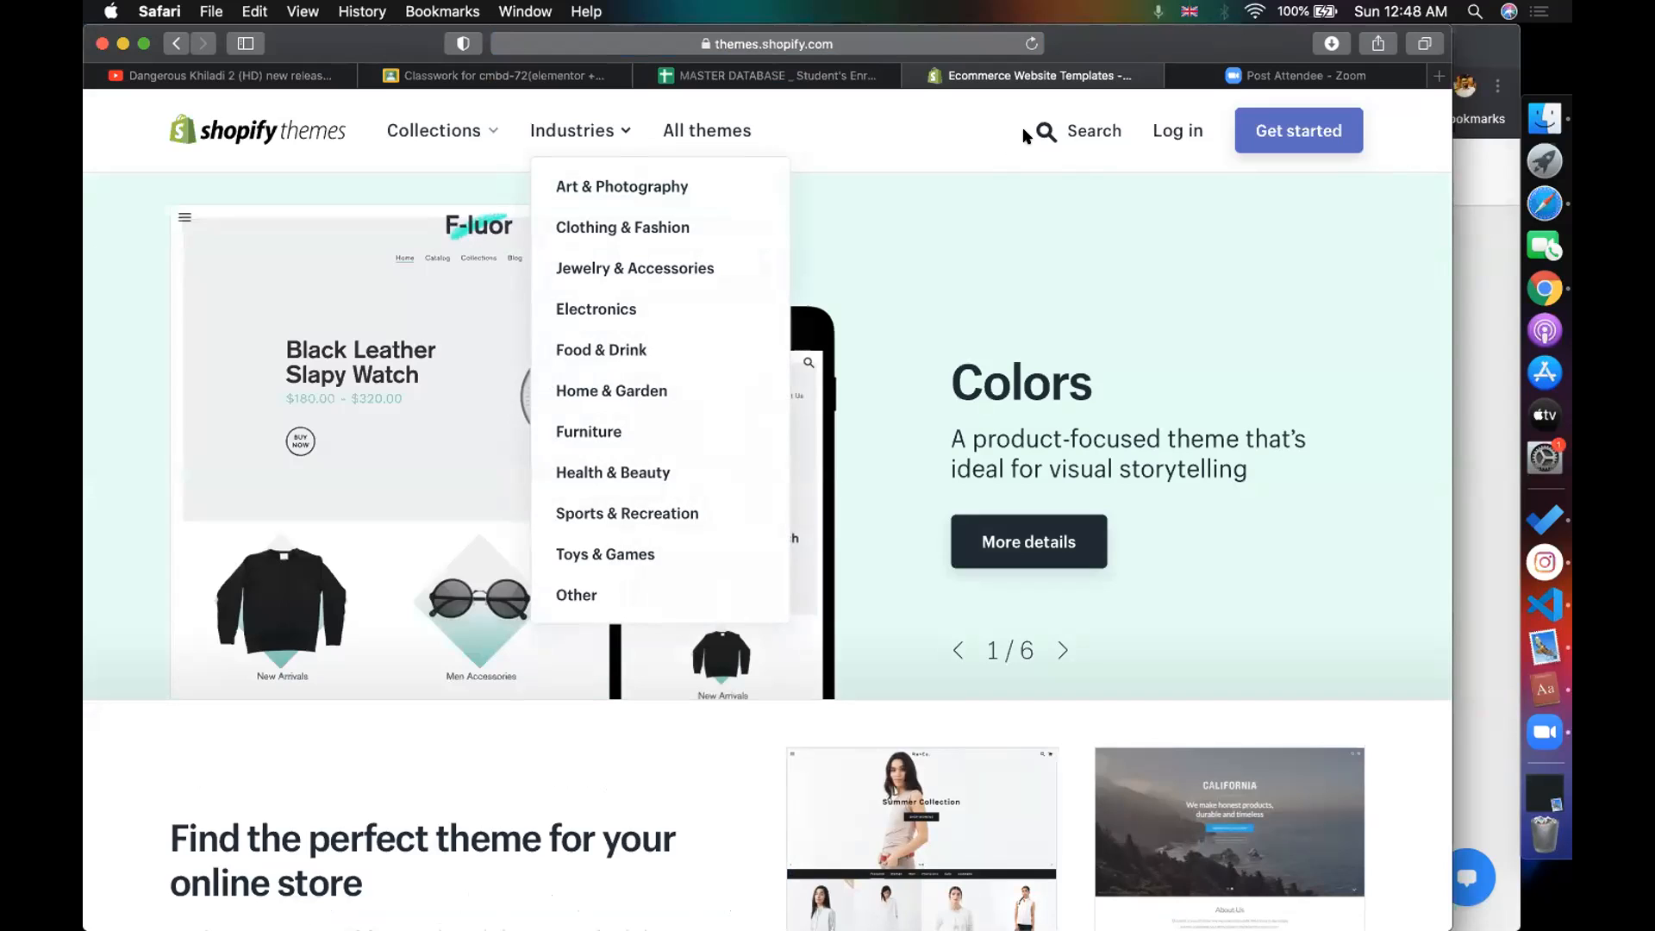
pyautogui.click(1046, 134)
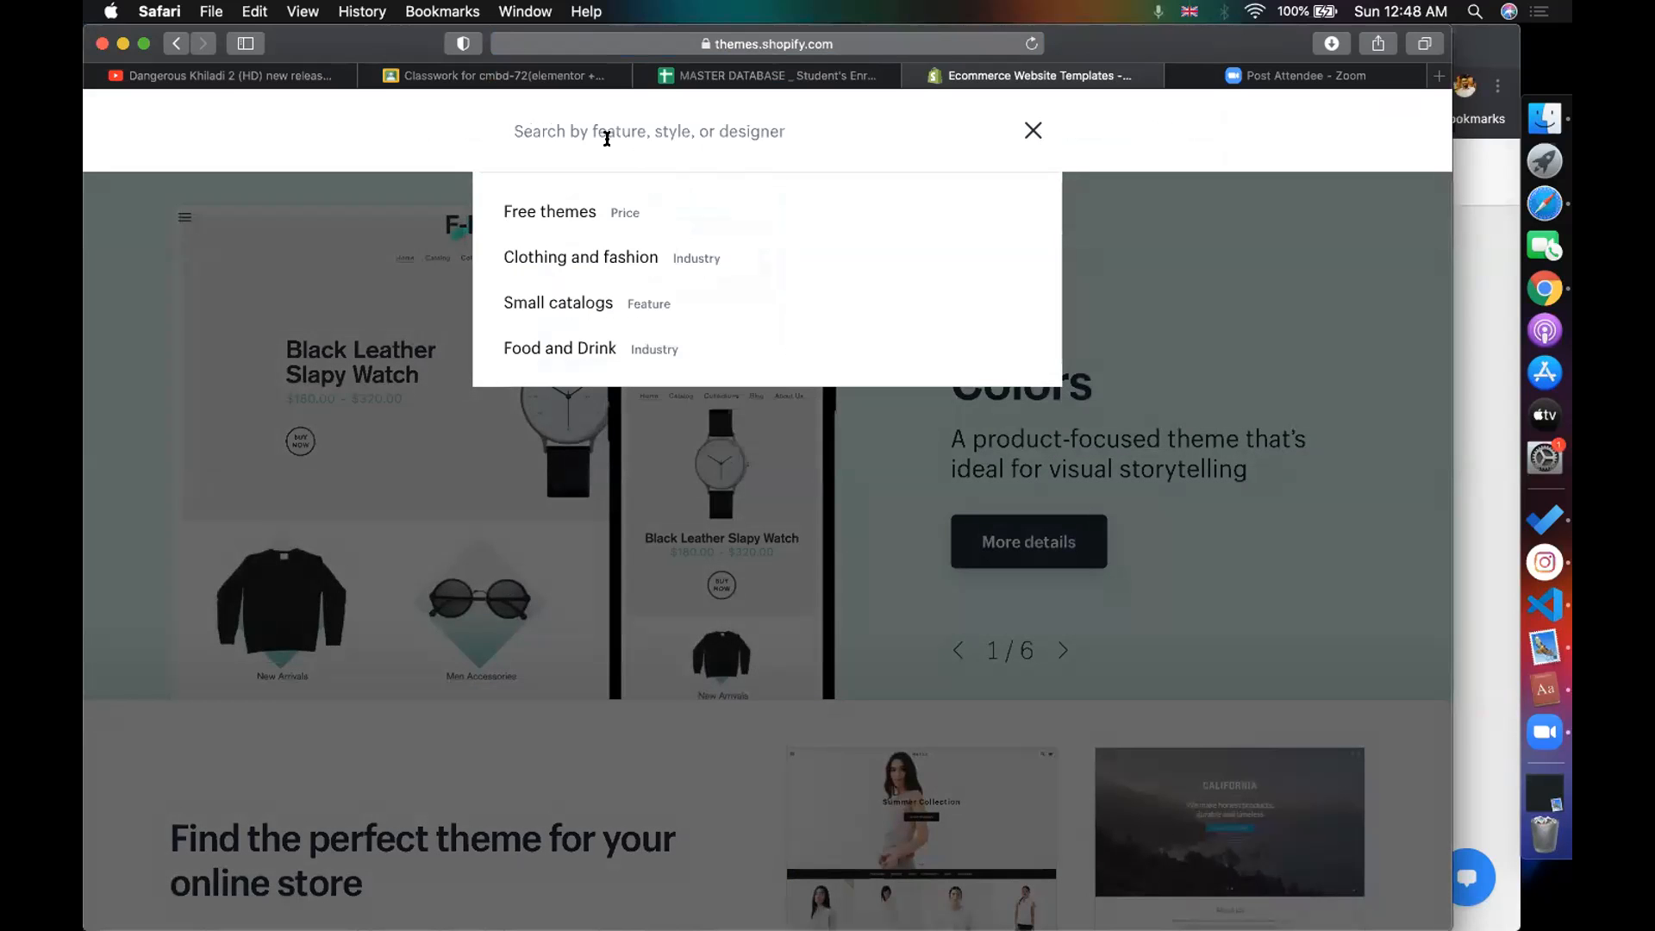
pyautogui.write('pres')
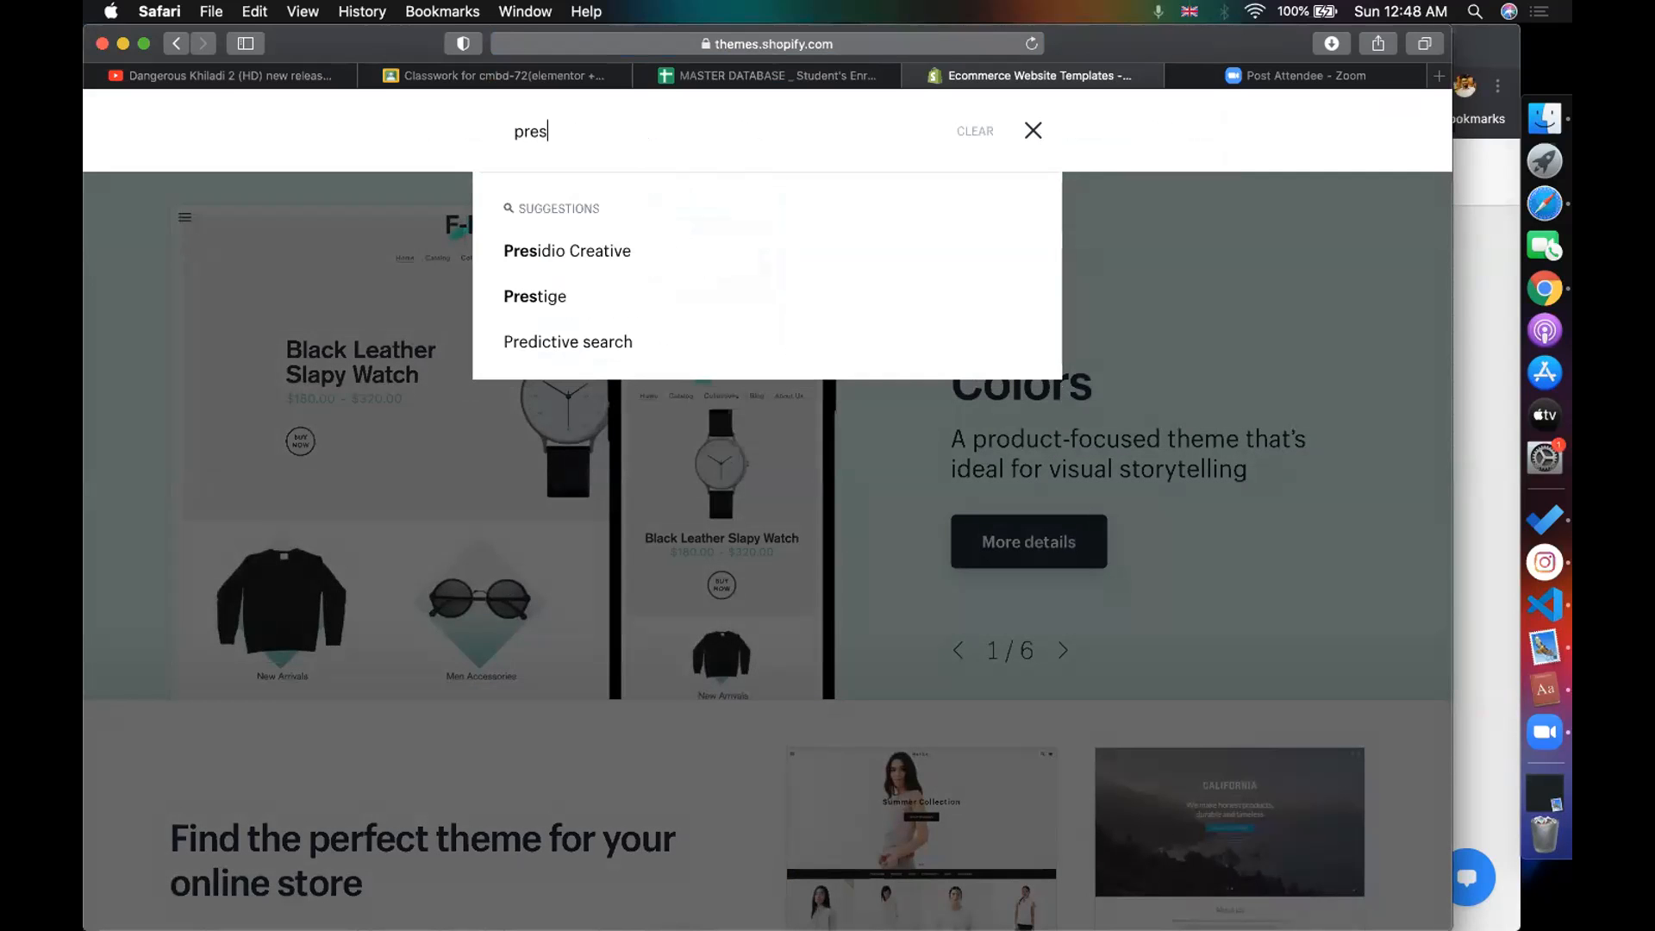
pyautogui.click(535, 295)
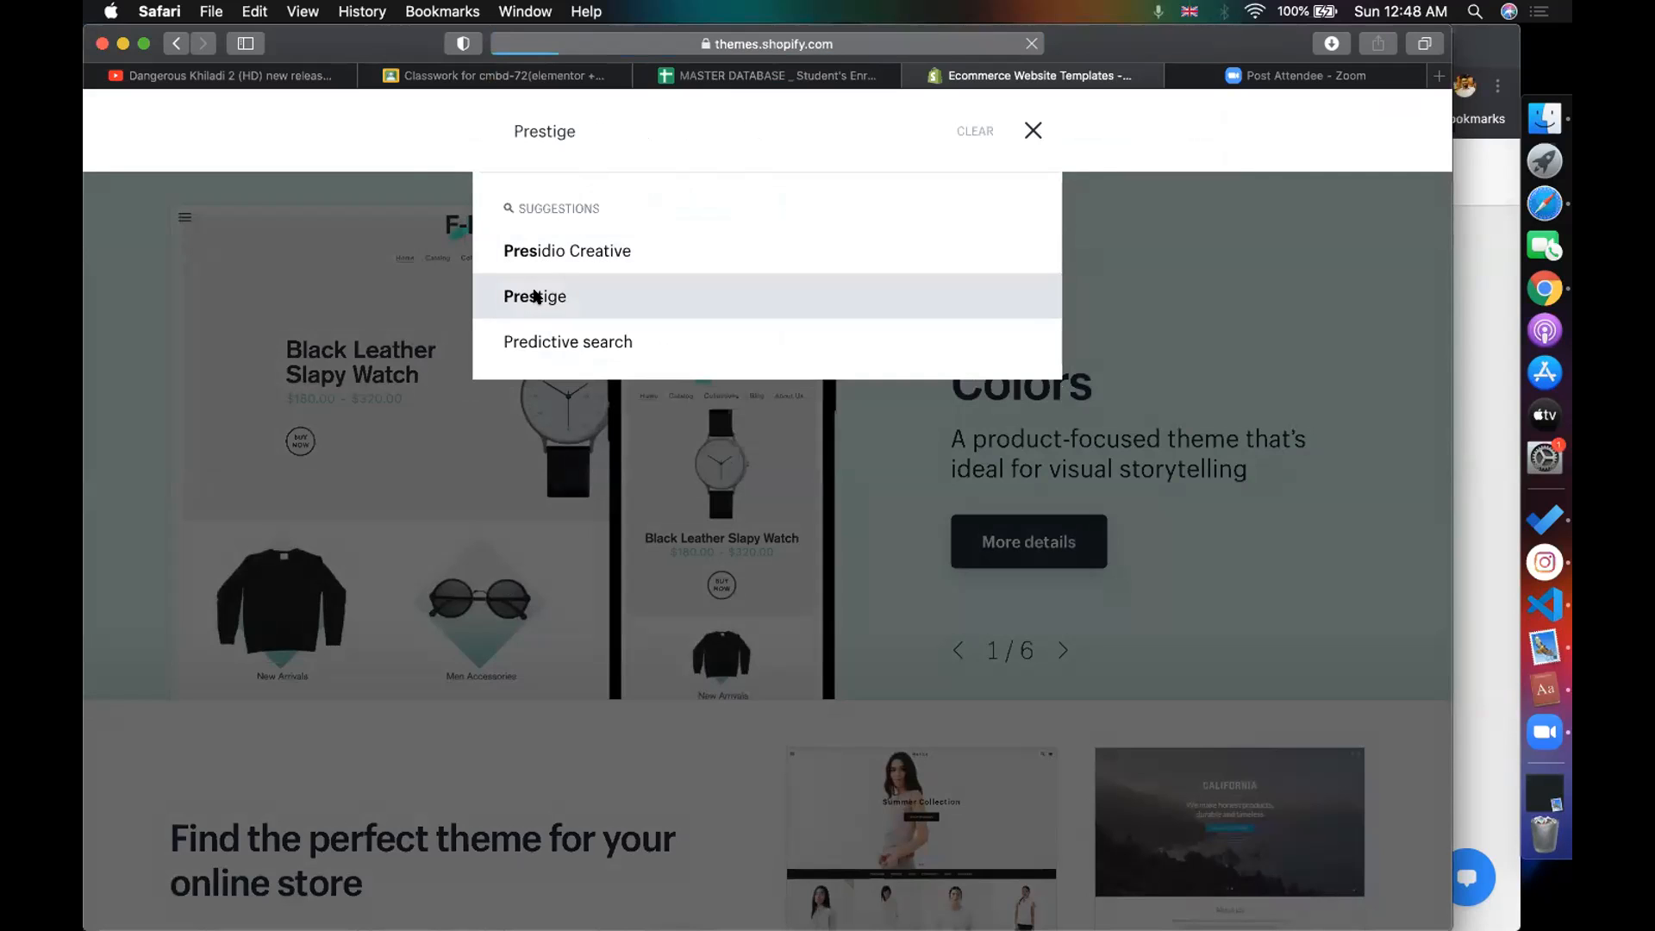
pyautogui.click(495, 550)
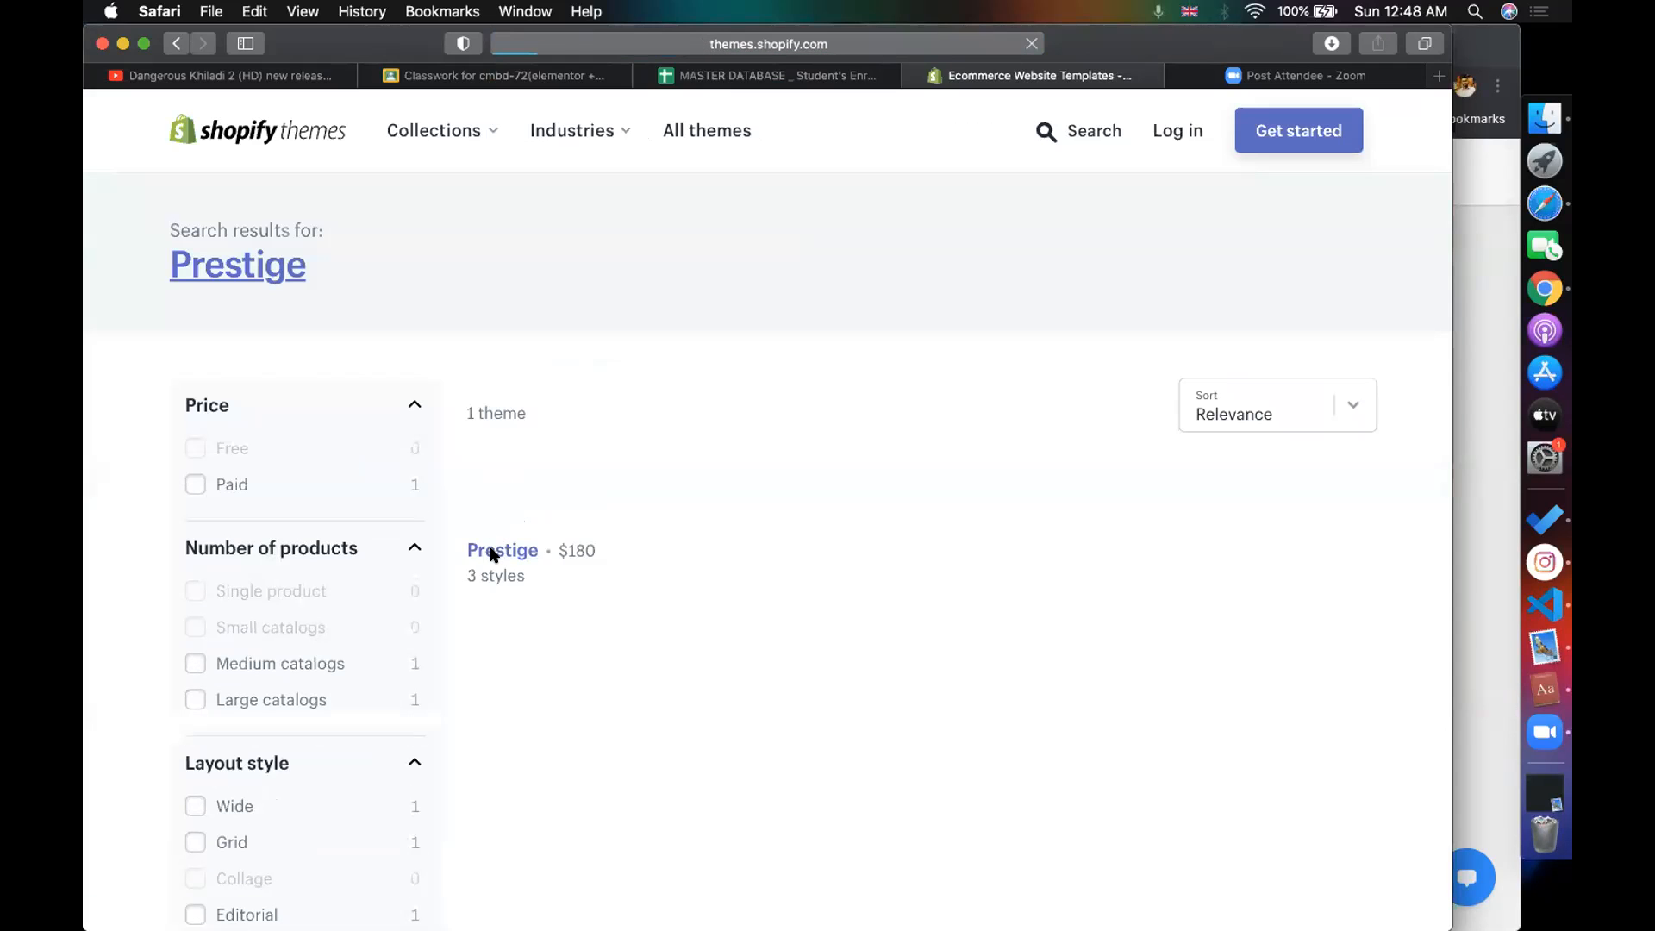
pyautogui.click(902, 48)
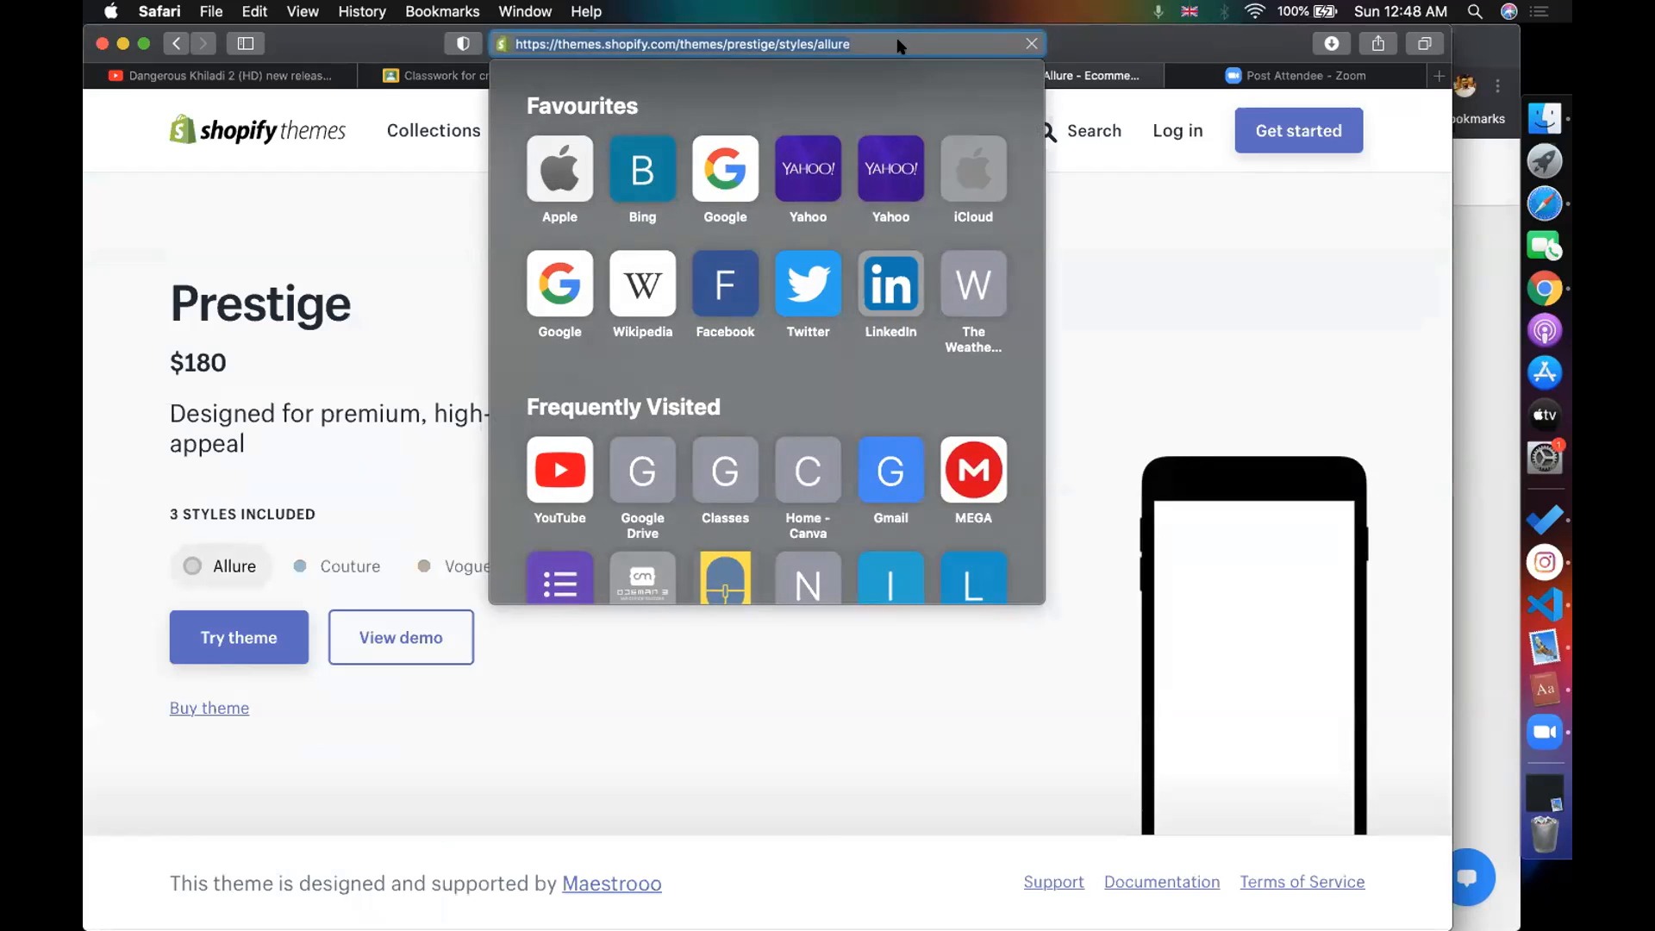
pyautogui.click(221, 185)
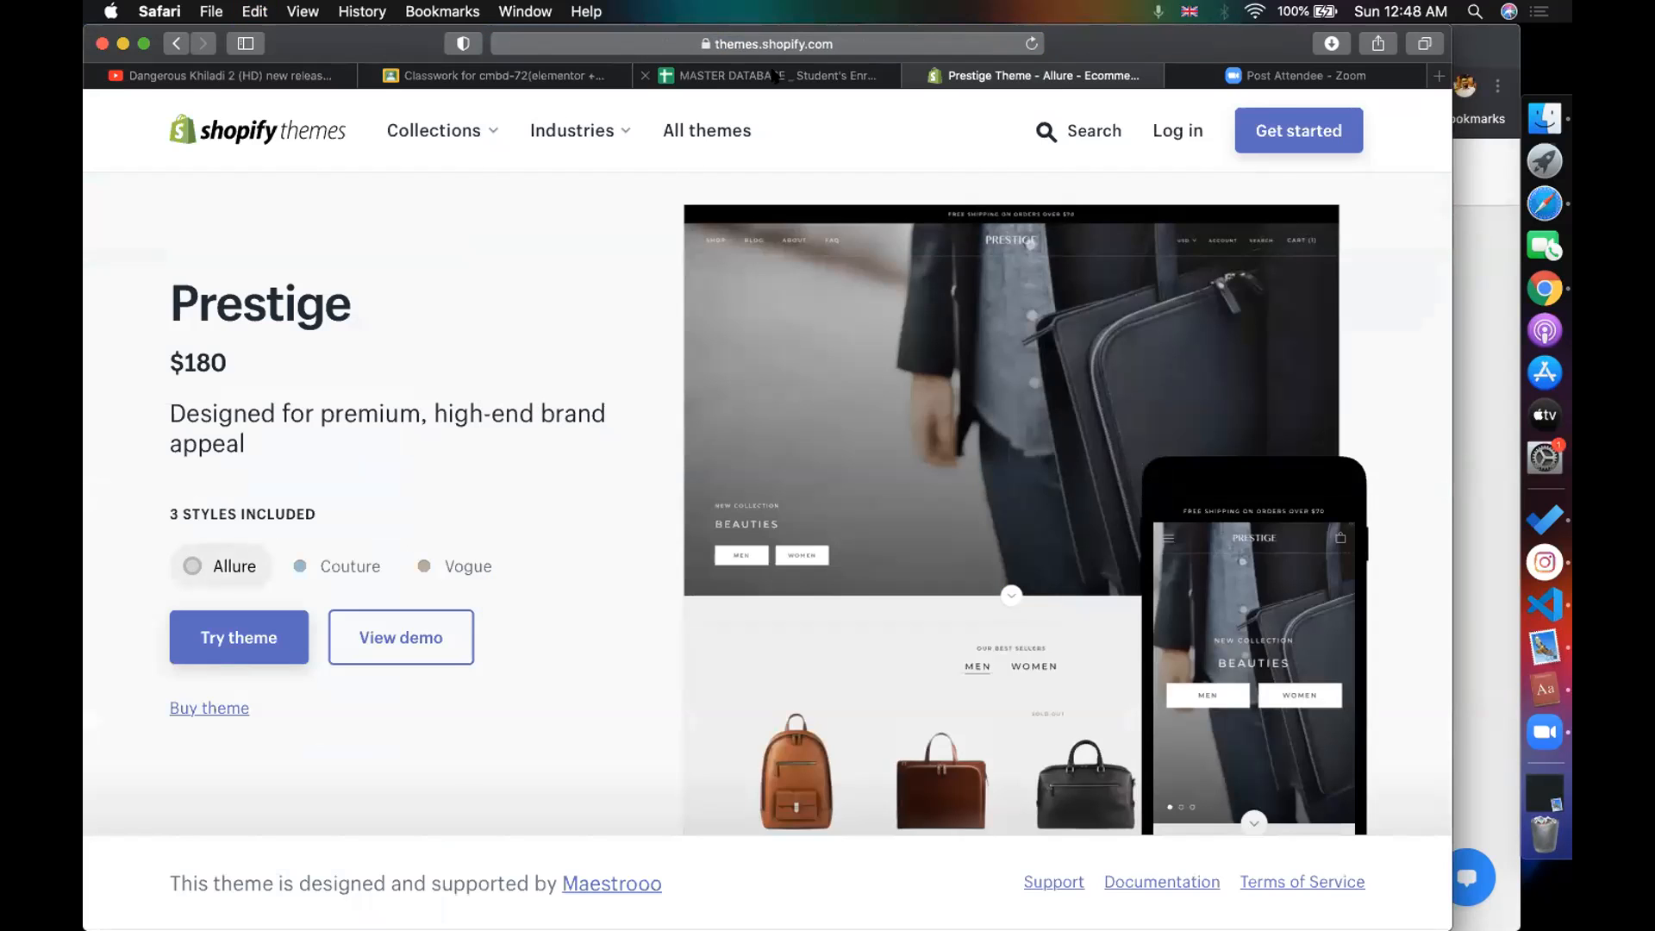
pyautogui.click(713, 77)
pyautogui.click(457, 77)
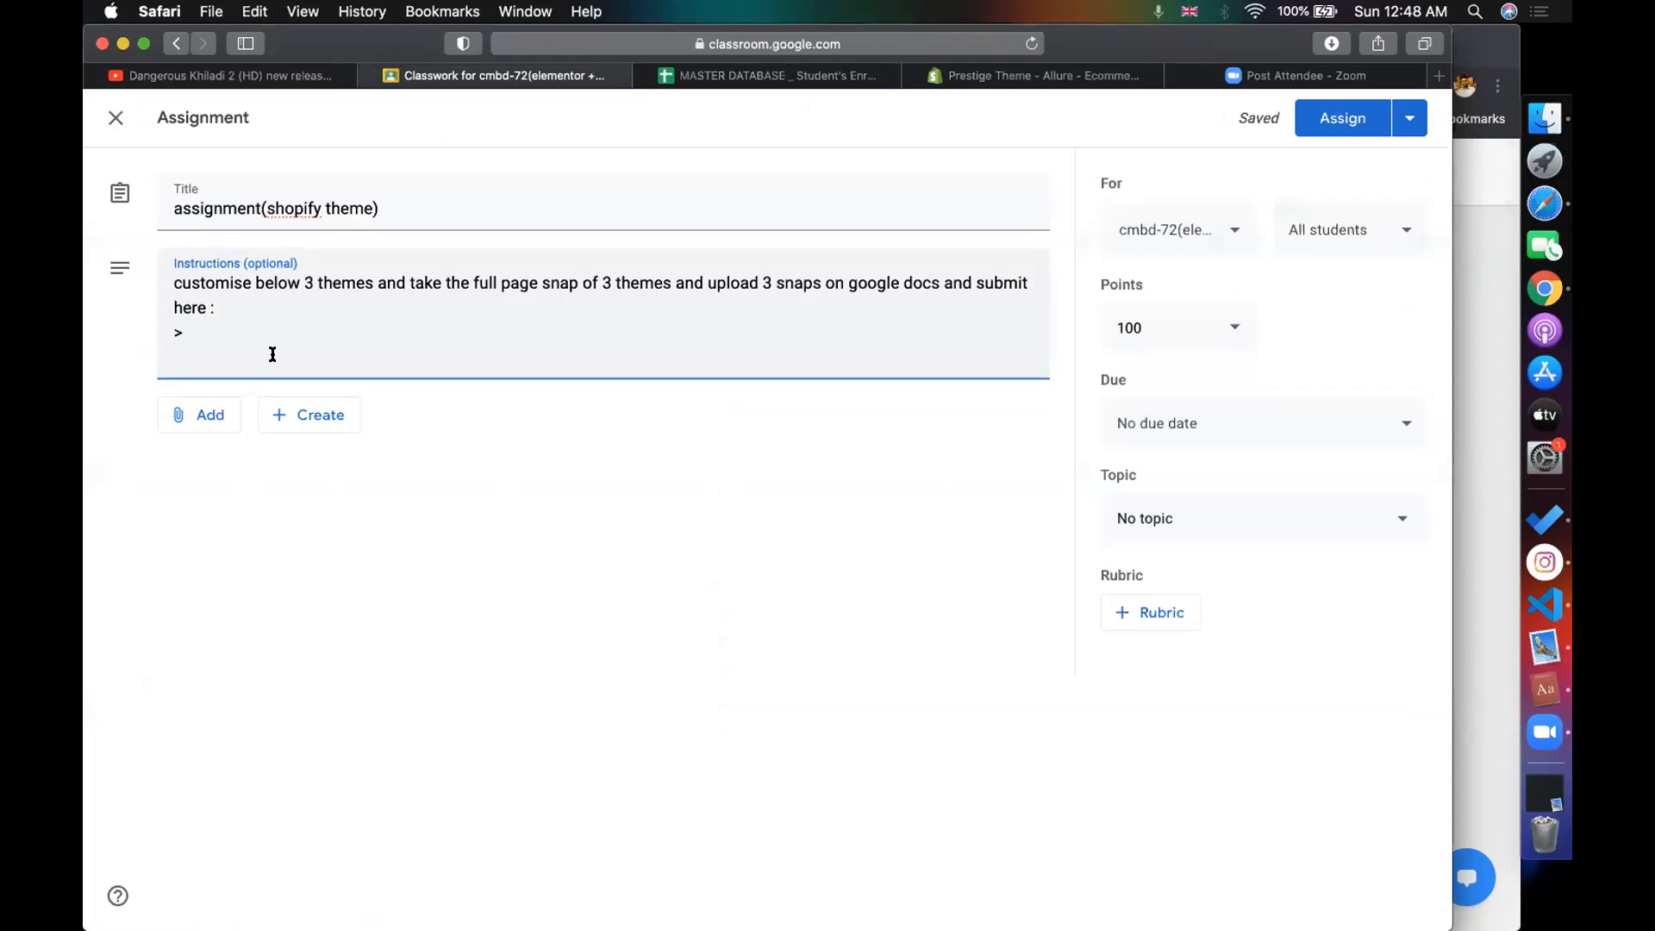
pyautogui.write('https://themes.shopify.com/themes/prestige/styles/allure')
# - Find the Brooklyn theme and paste its page URL as the next instructions line
pyautogui.click(1034, 76)
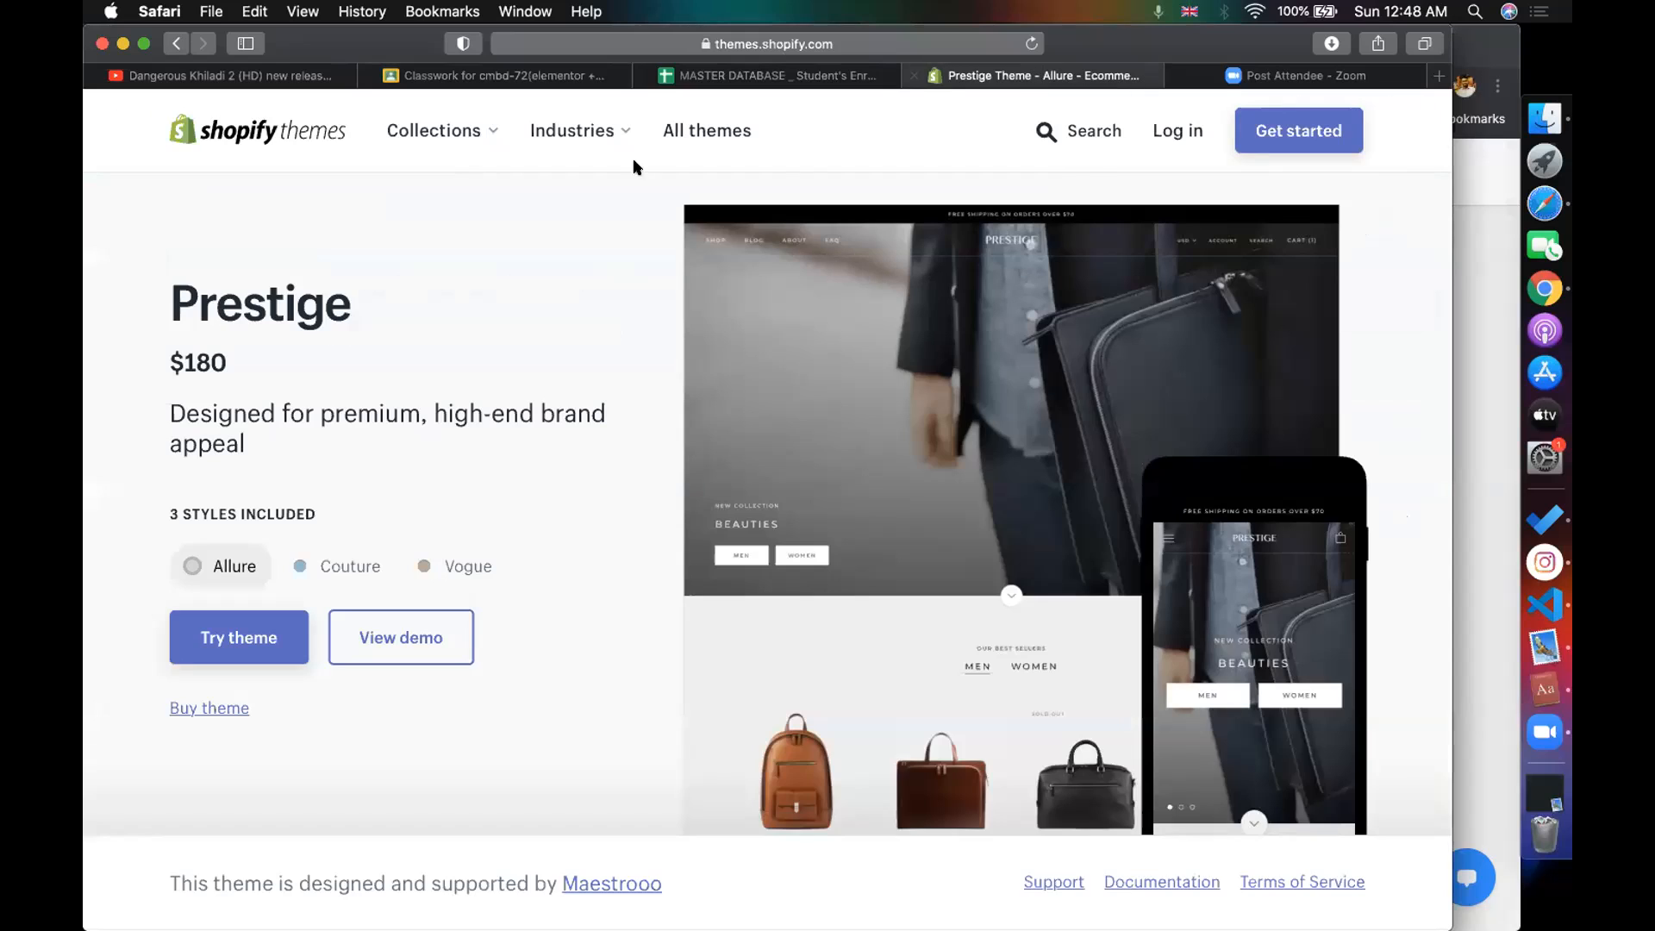
pyautogui.click(1082, 131)
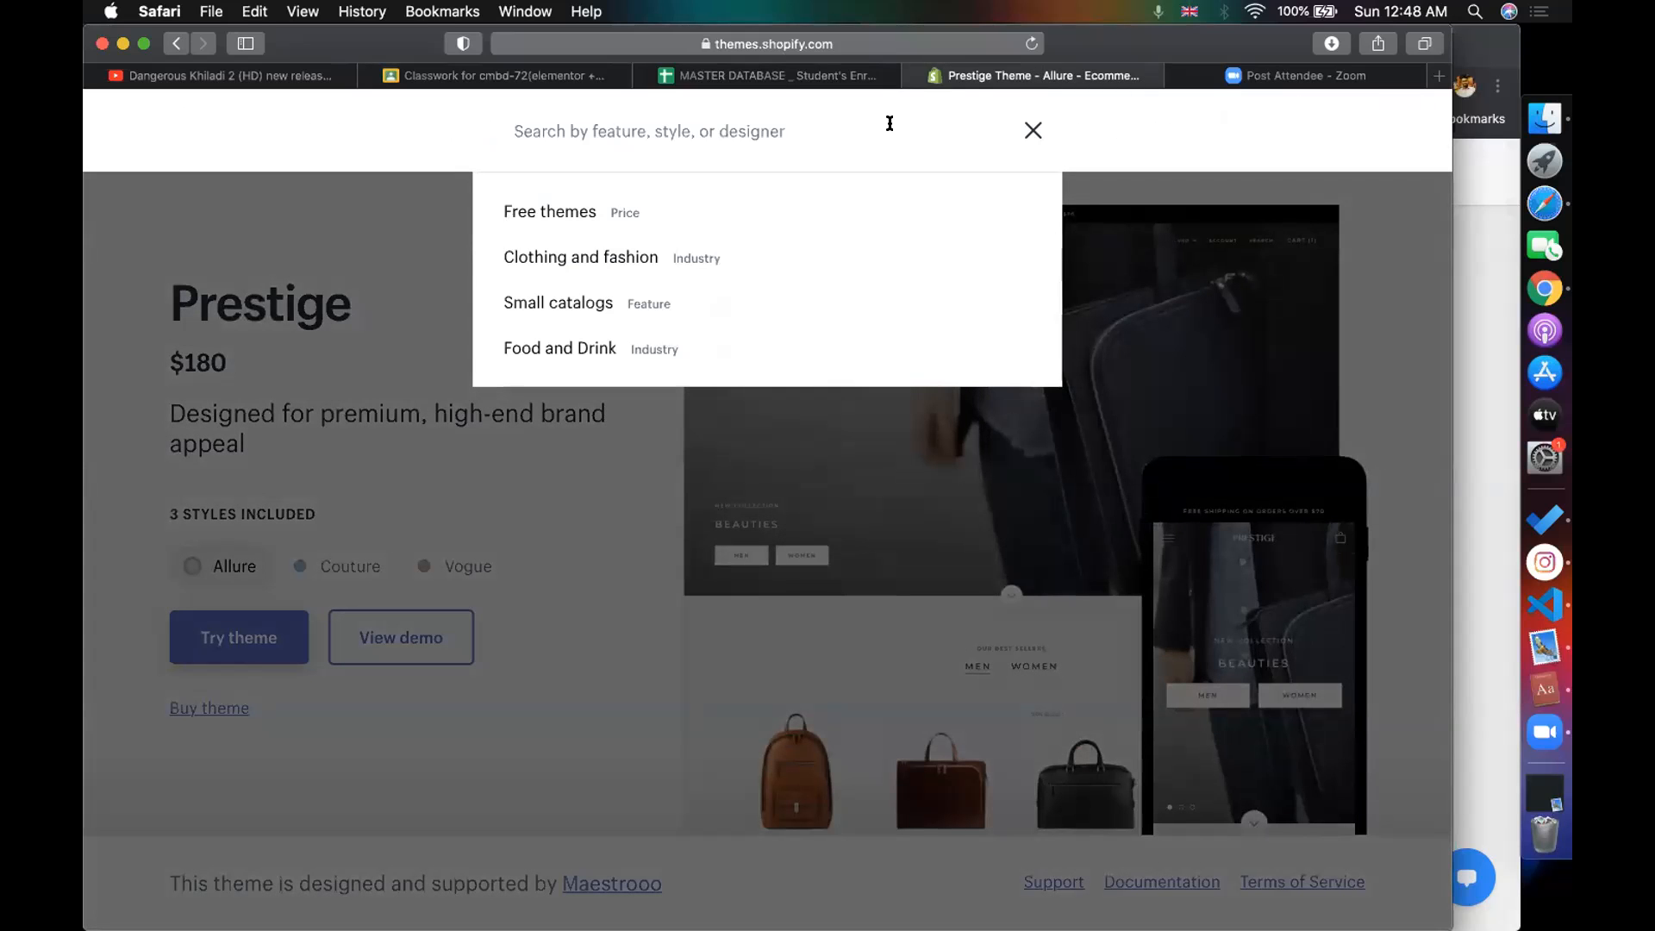
pyautogui.write('brook')
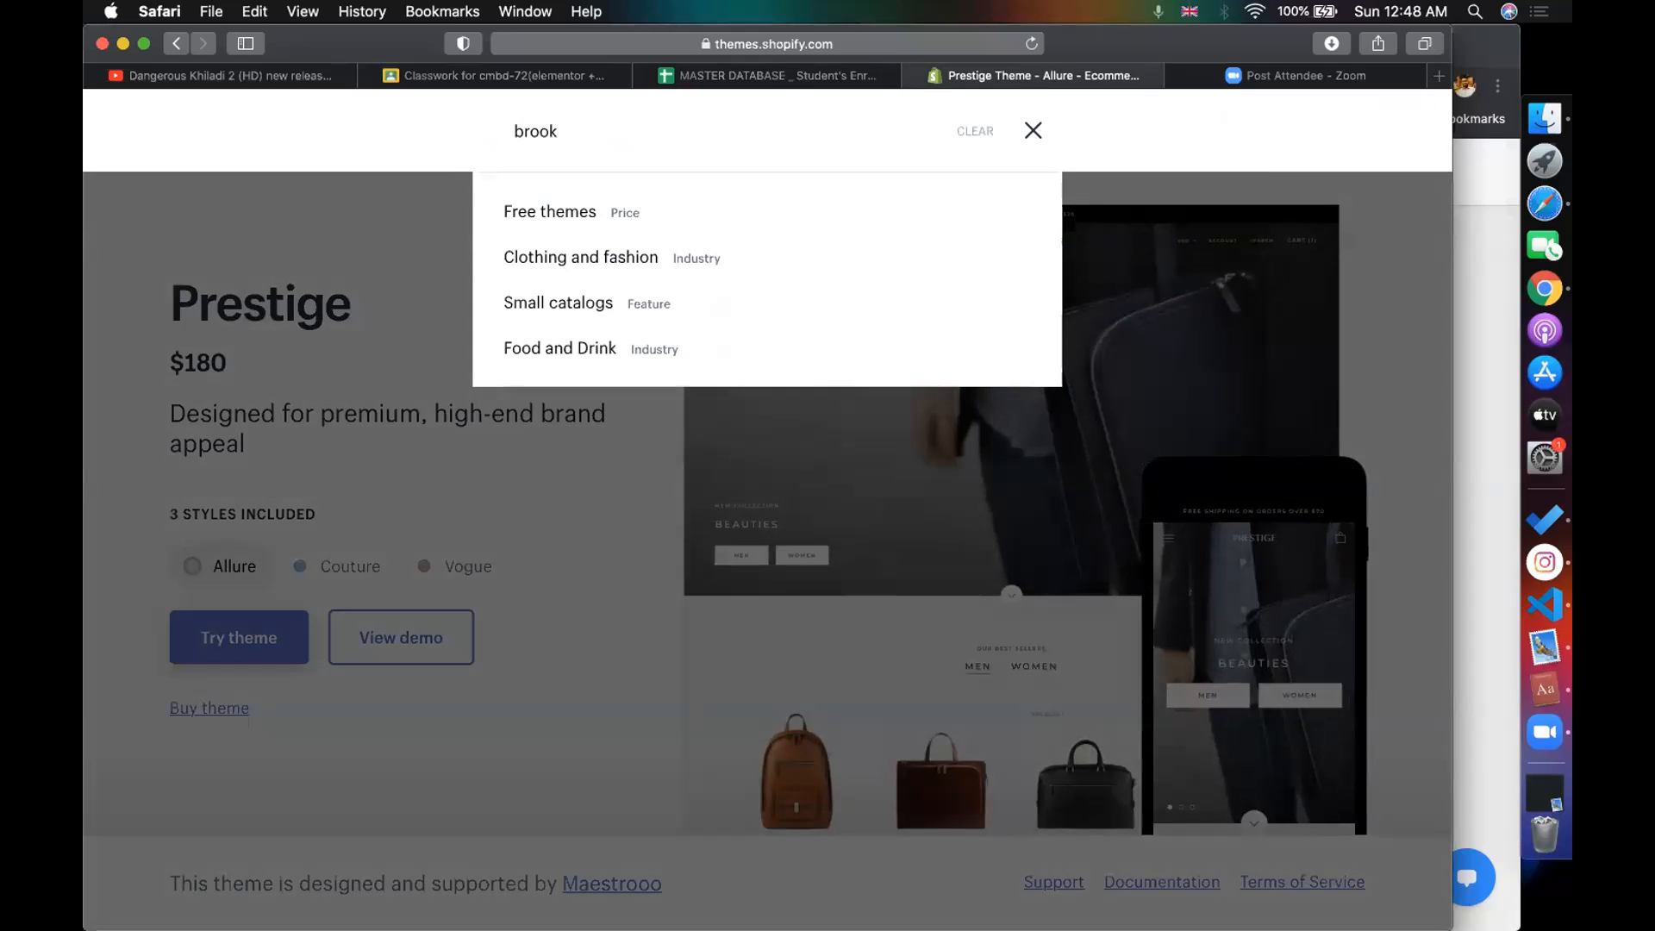
pyautogui.click(546, 263)
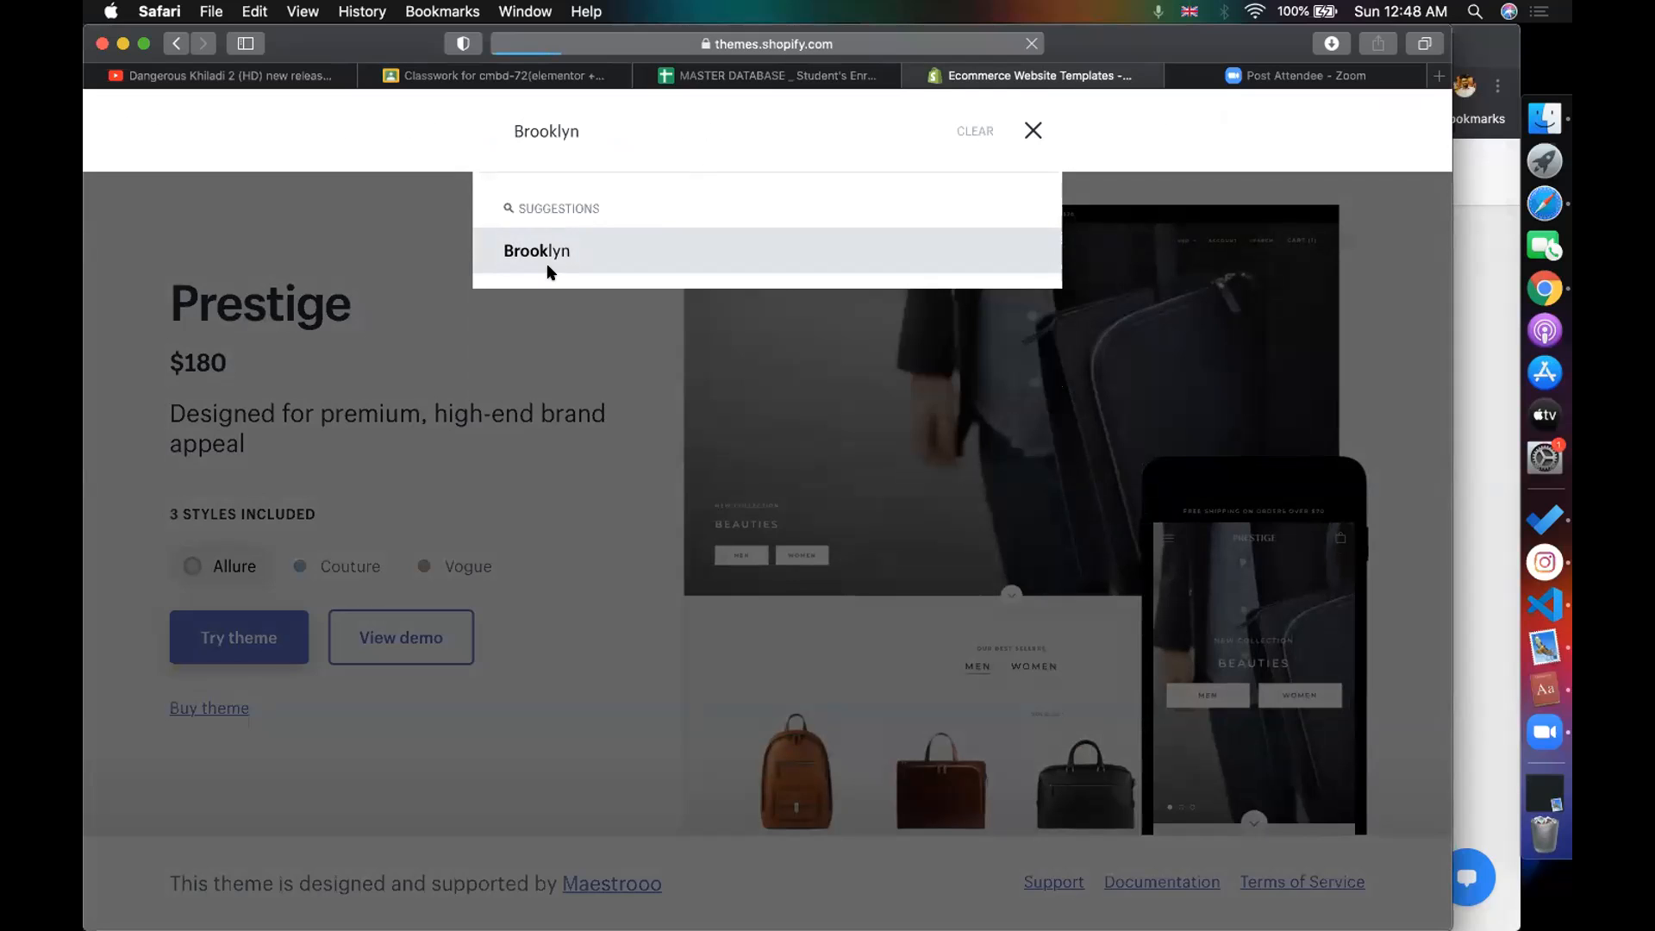
pyautogui.click(510, 545)
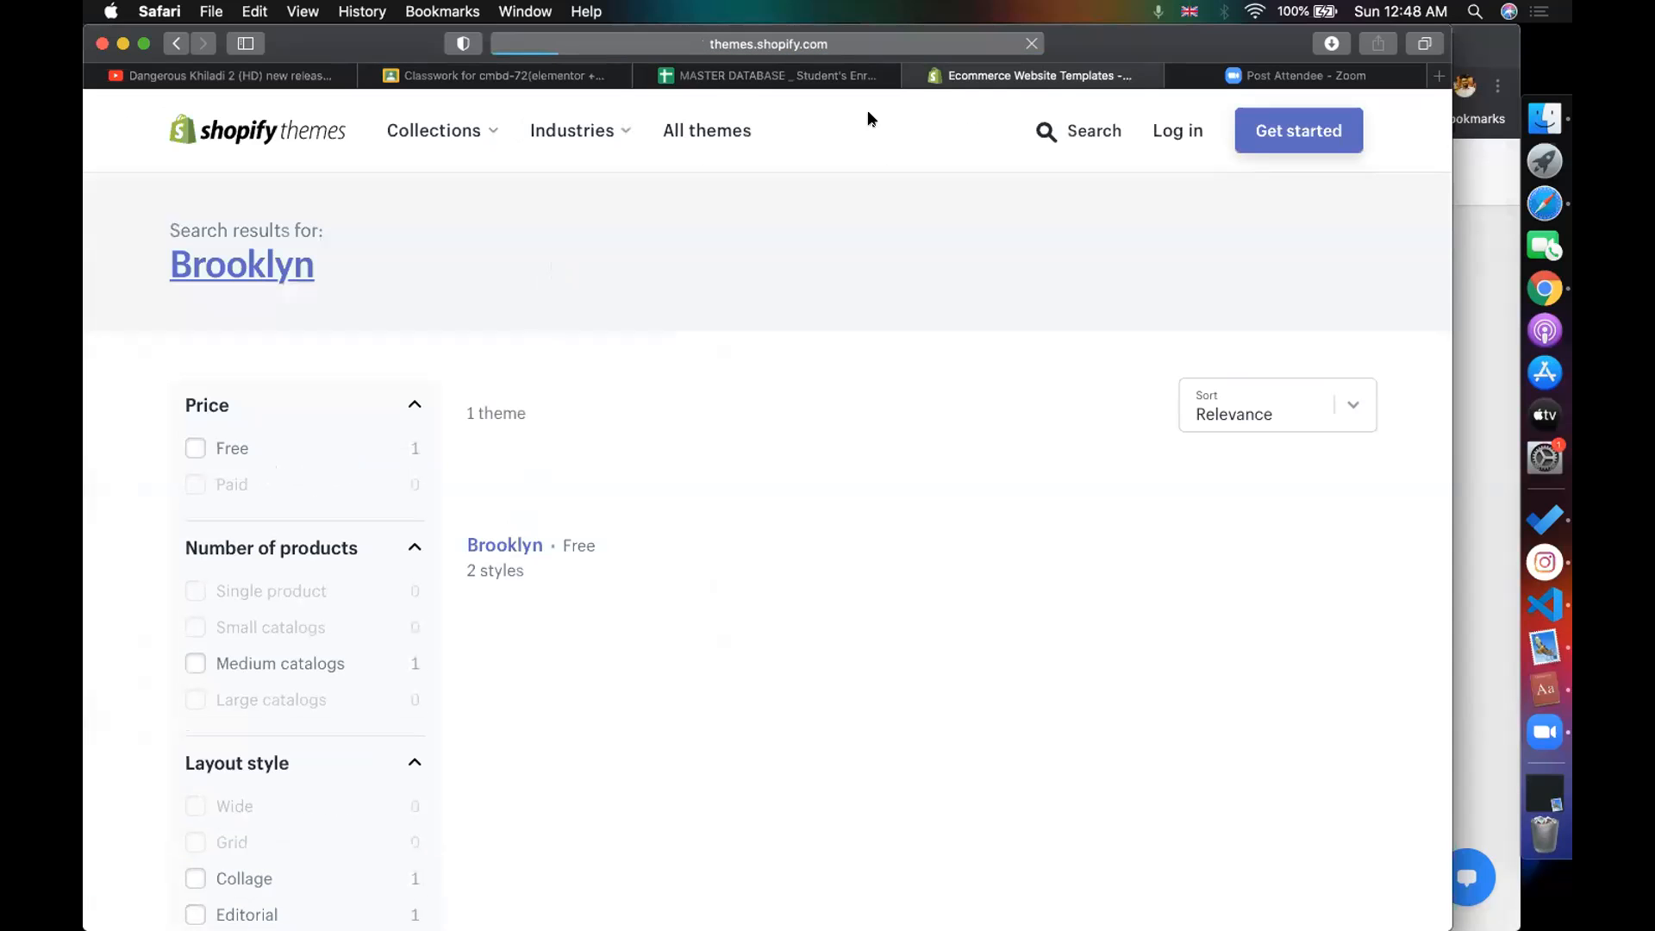
pyautogui.click(883, 39)
pyautogui.press('super+c')
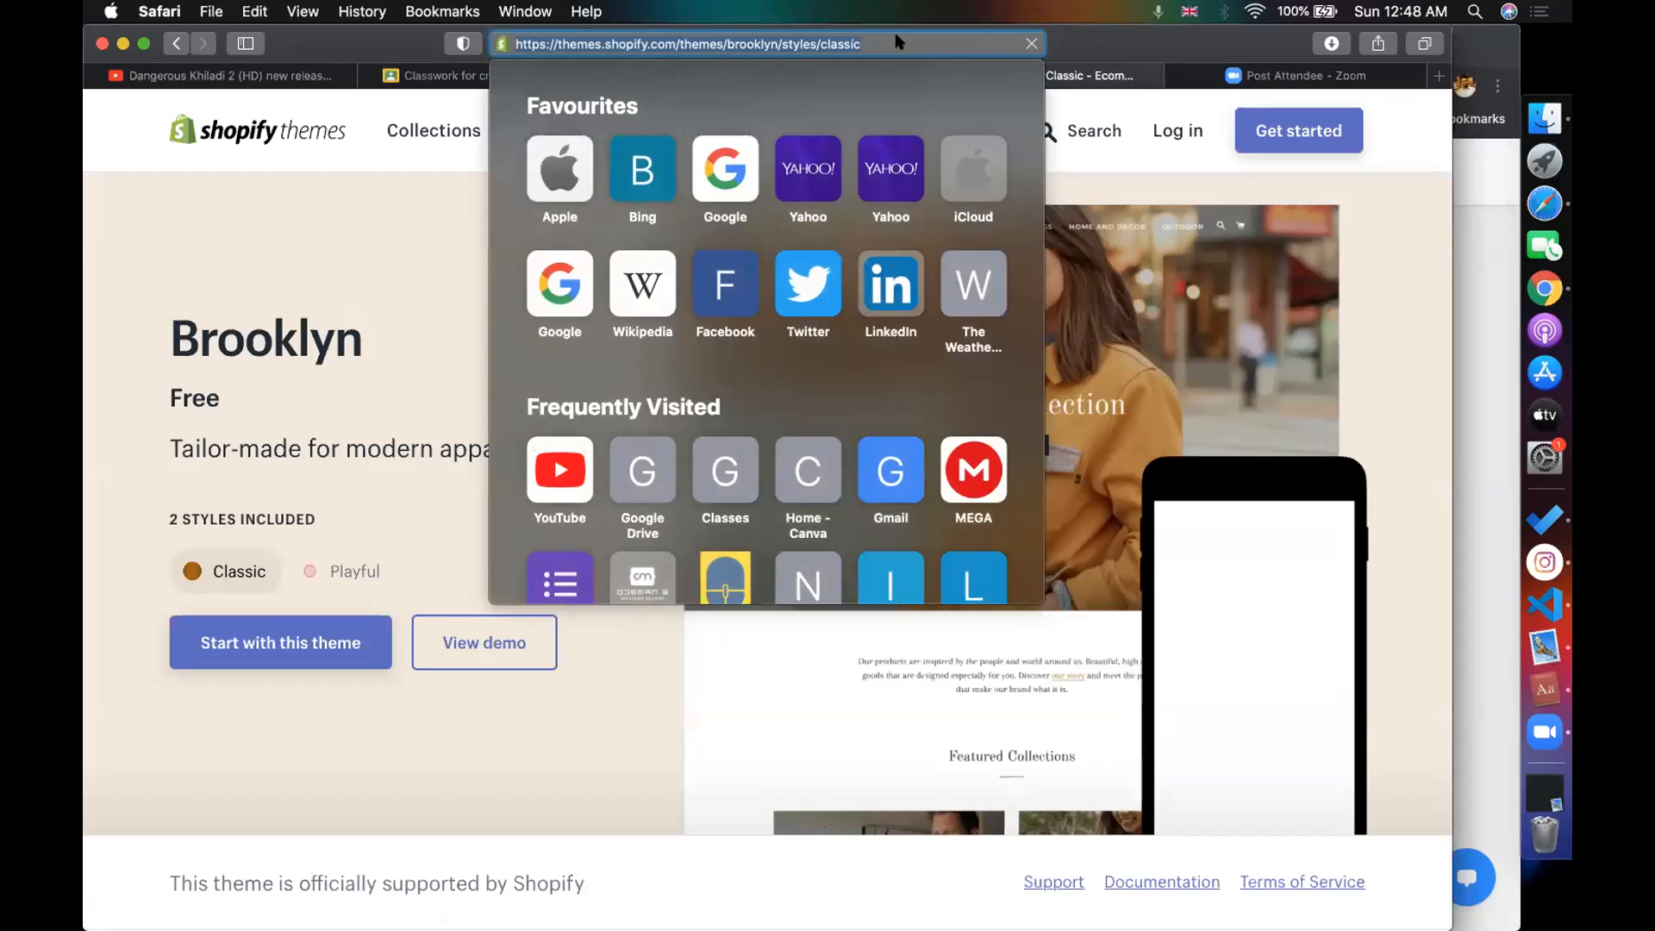
pyautogui.click(251, 277)
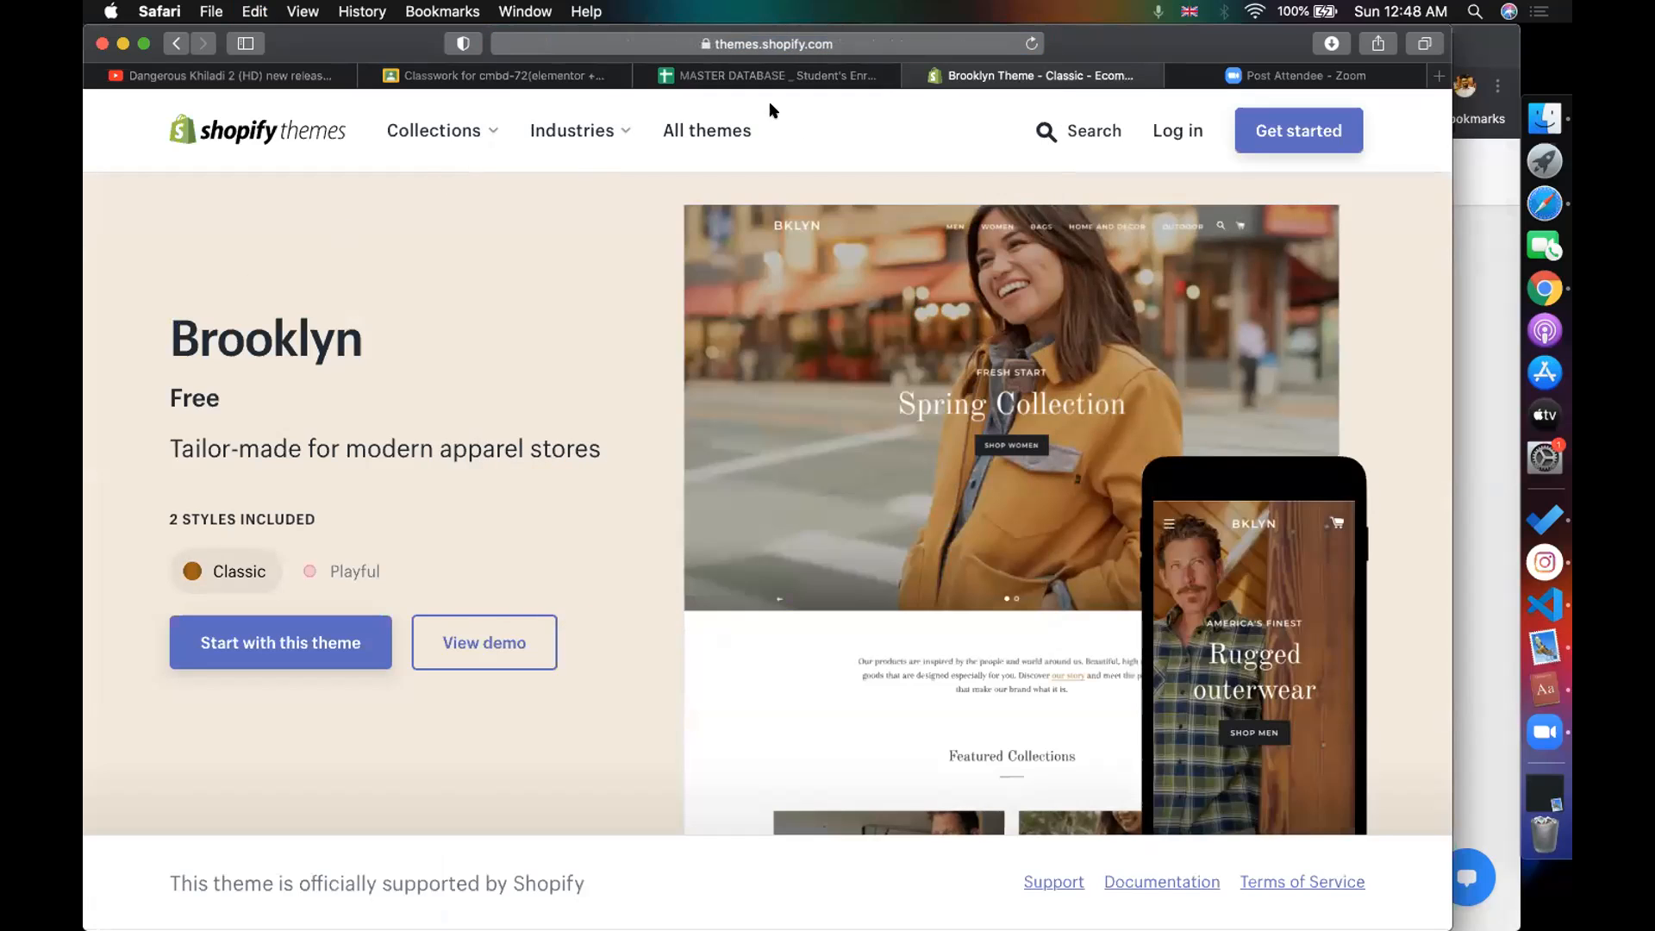
pyautogui.click(504, 76)
pyautogui.write('>')
pyautogui.press('super+v')
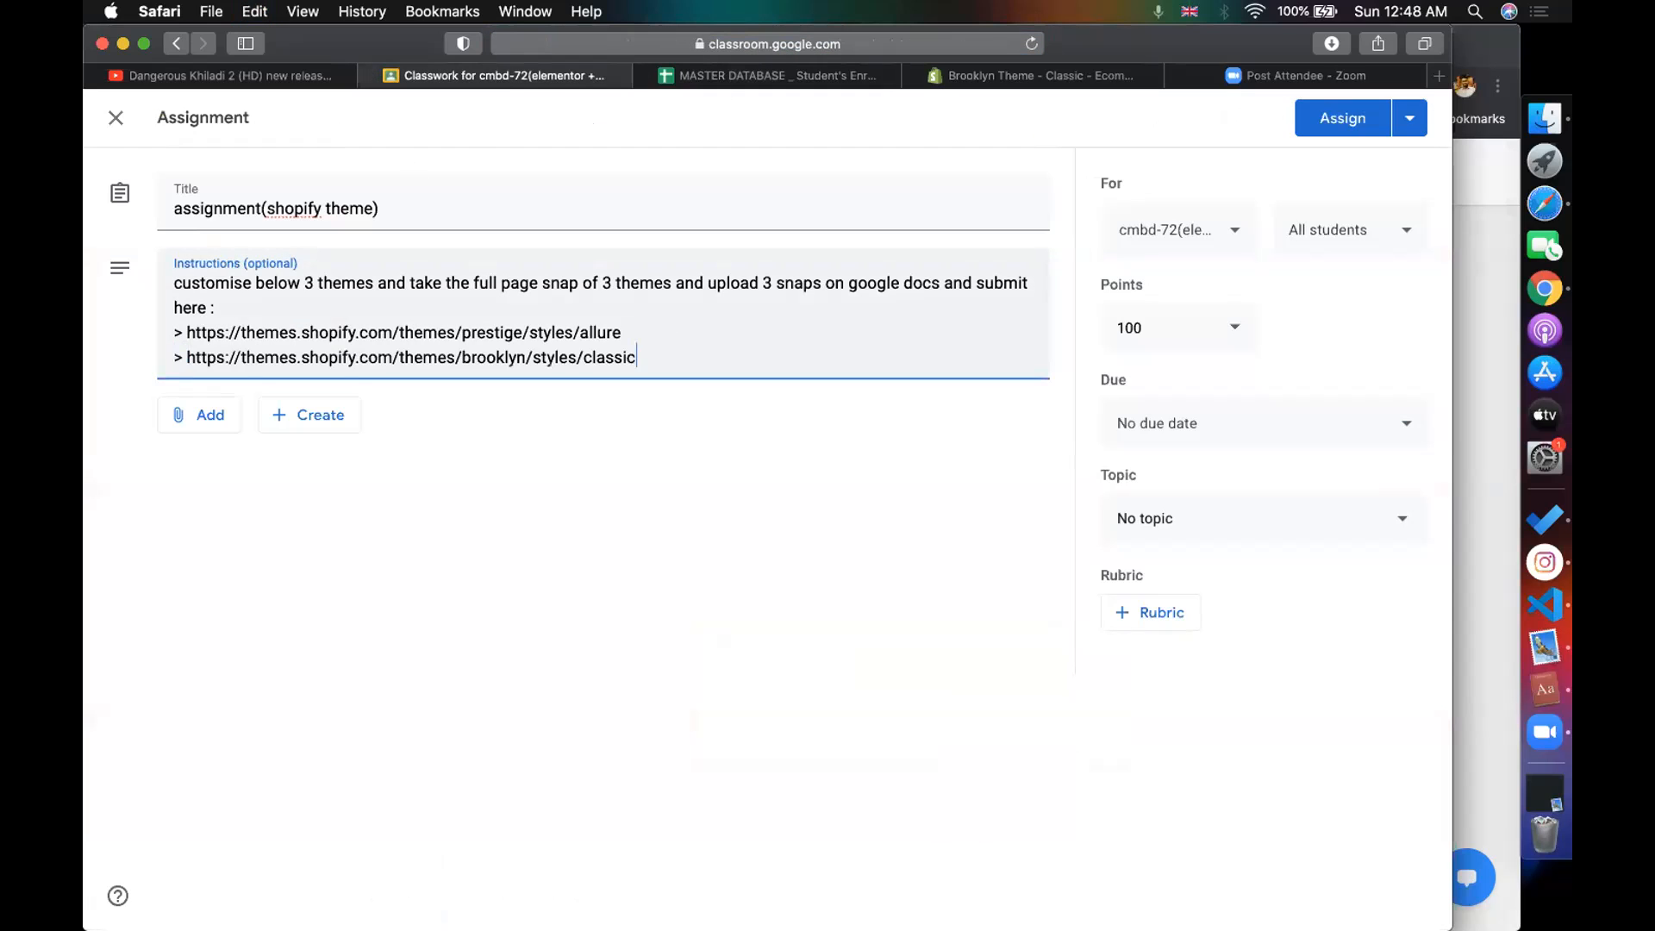
pyautogui.press('Return')
# - Search for the Debut theme and copy its page URL
pyautogui.click(1082, 76)
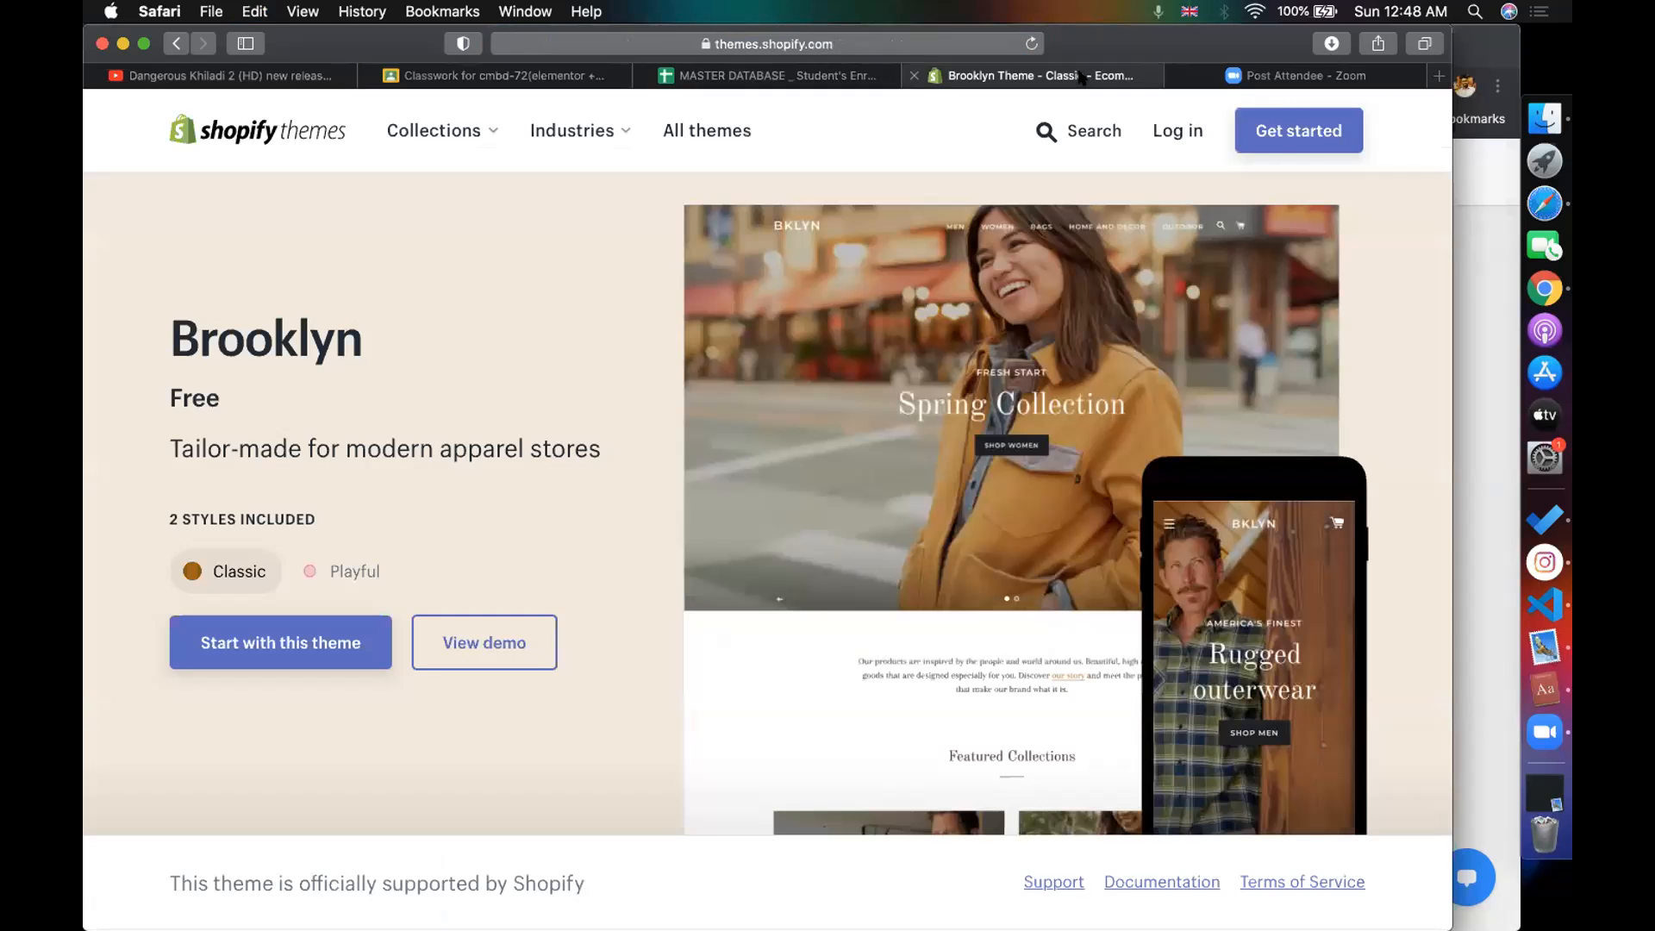
pyautogui.click(1075, 130)
pyautogui.write('de')
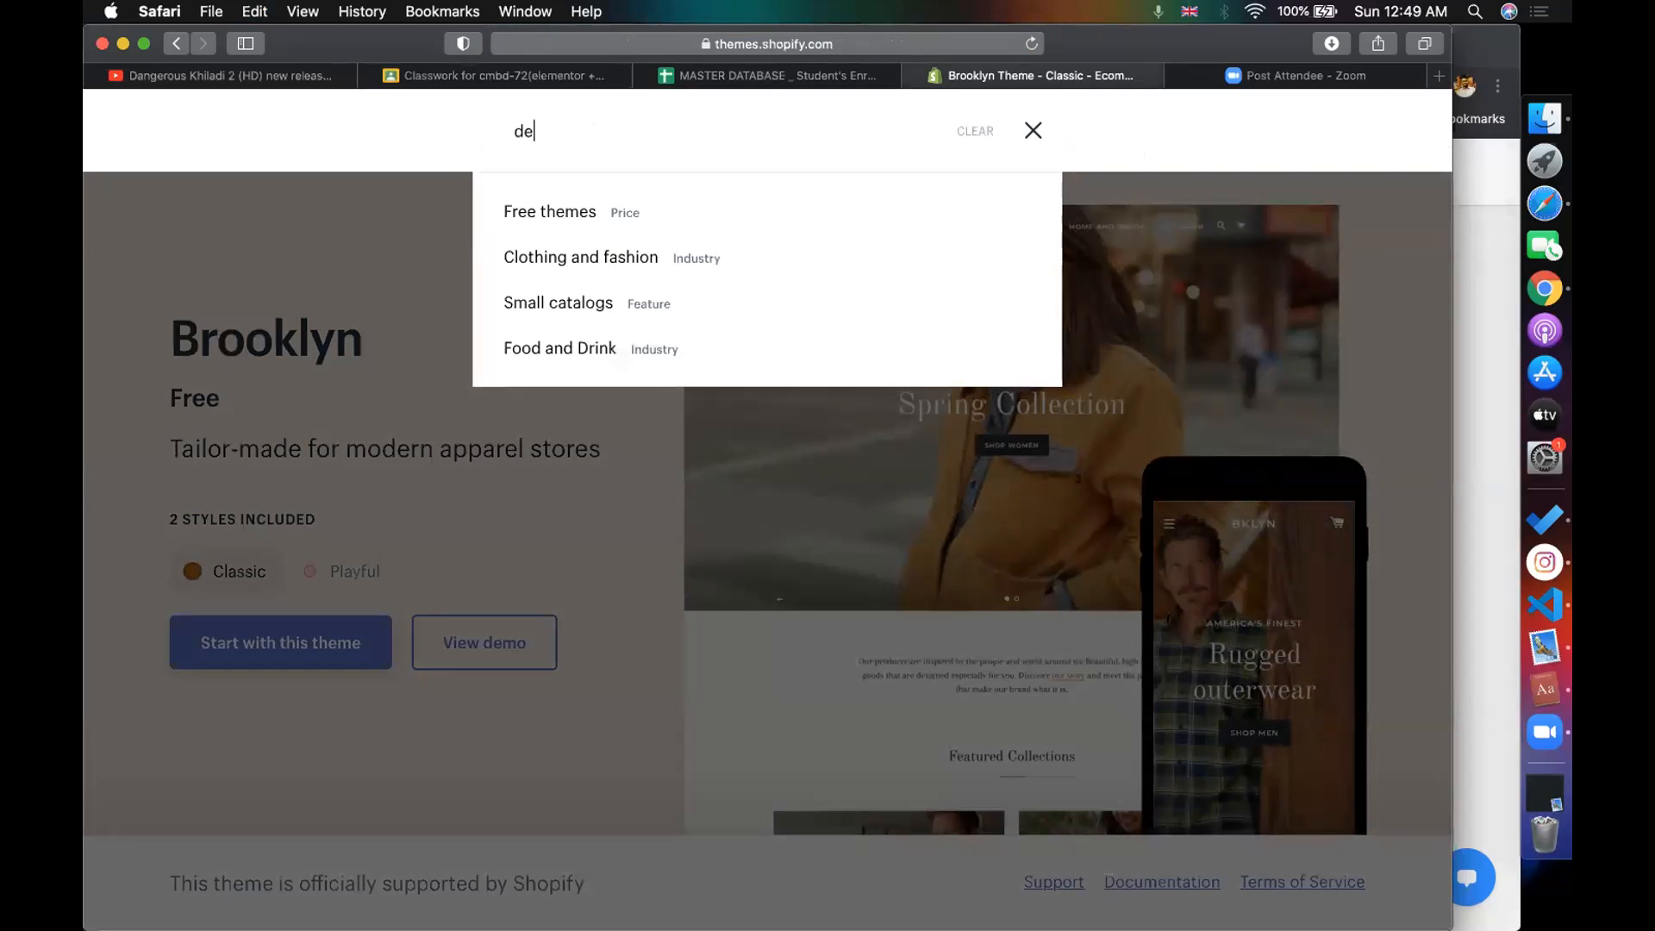
pyautogui.write('but')
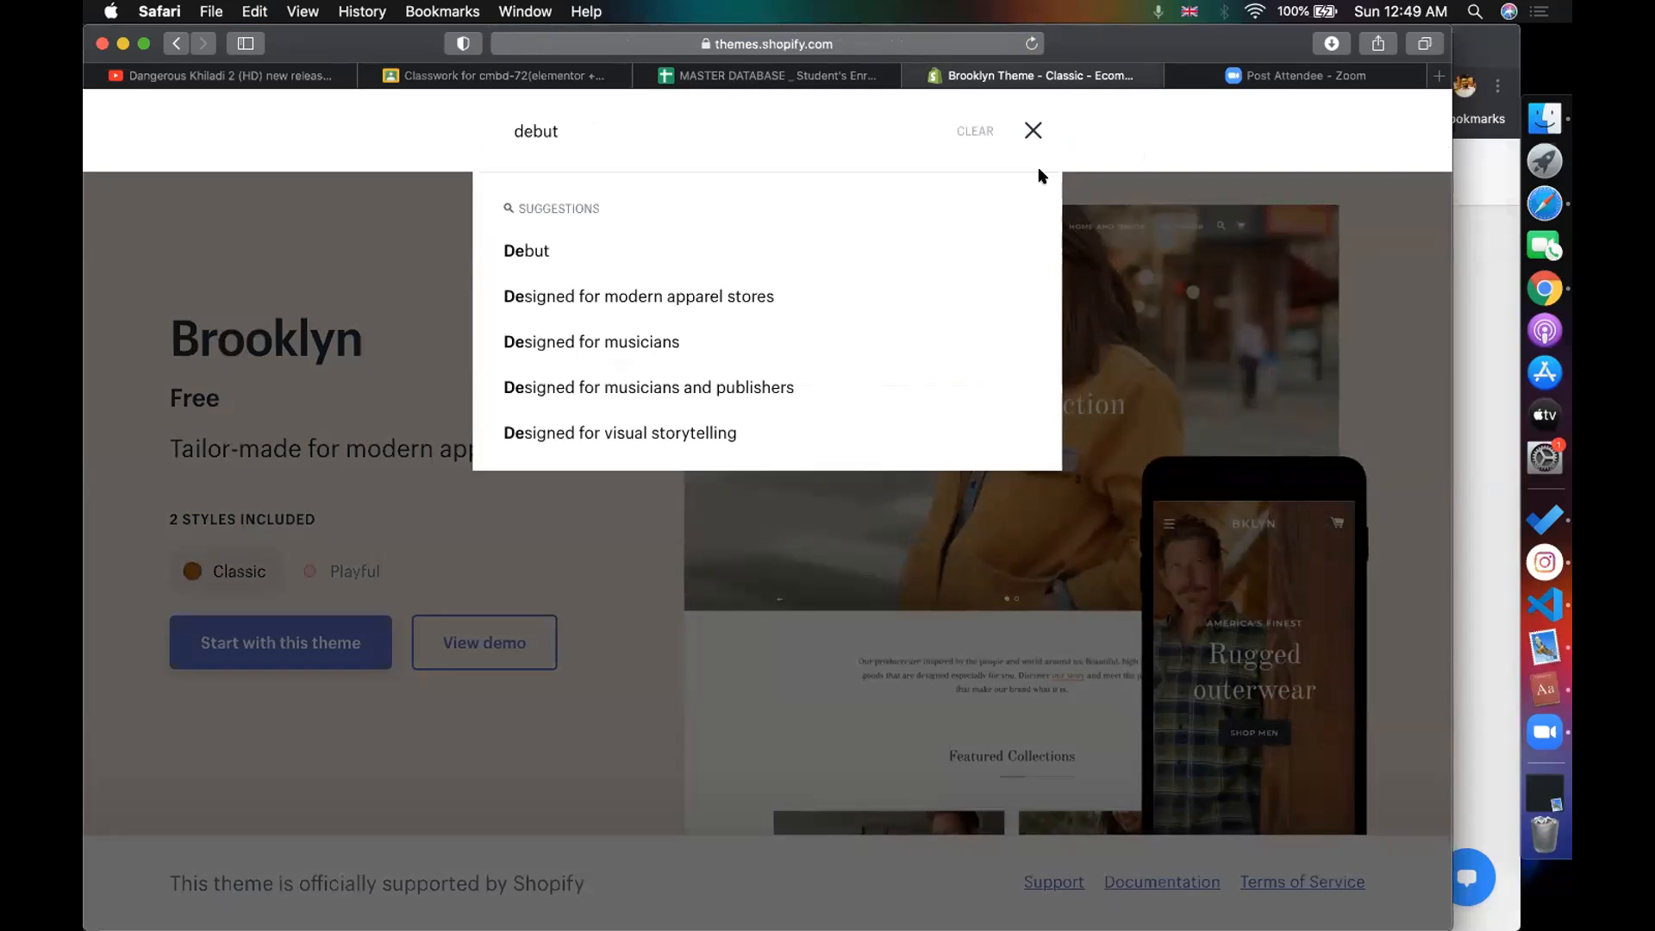
pyautogui.click(662, 243)
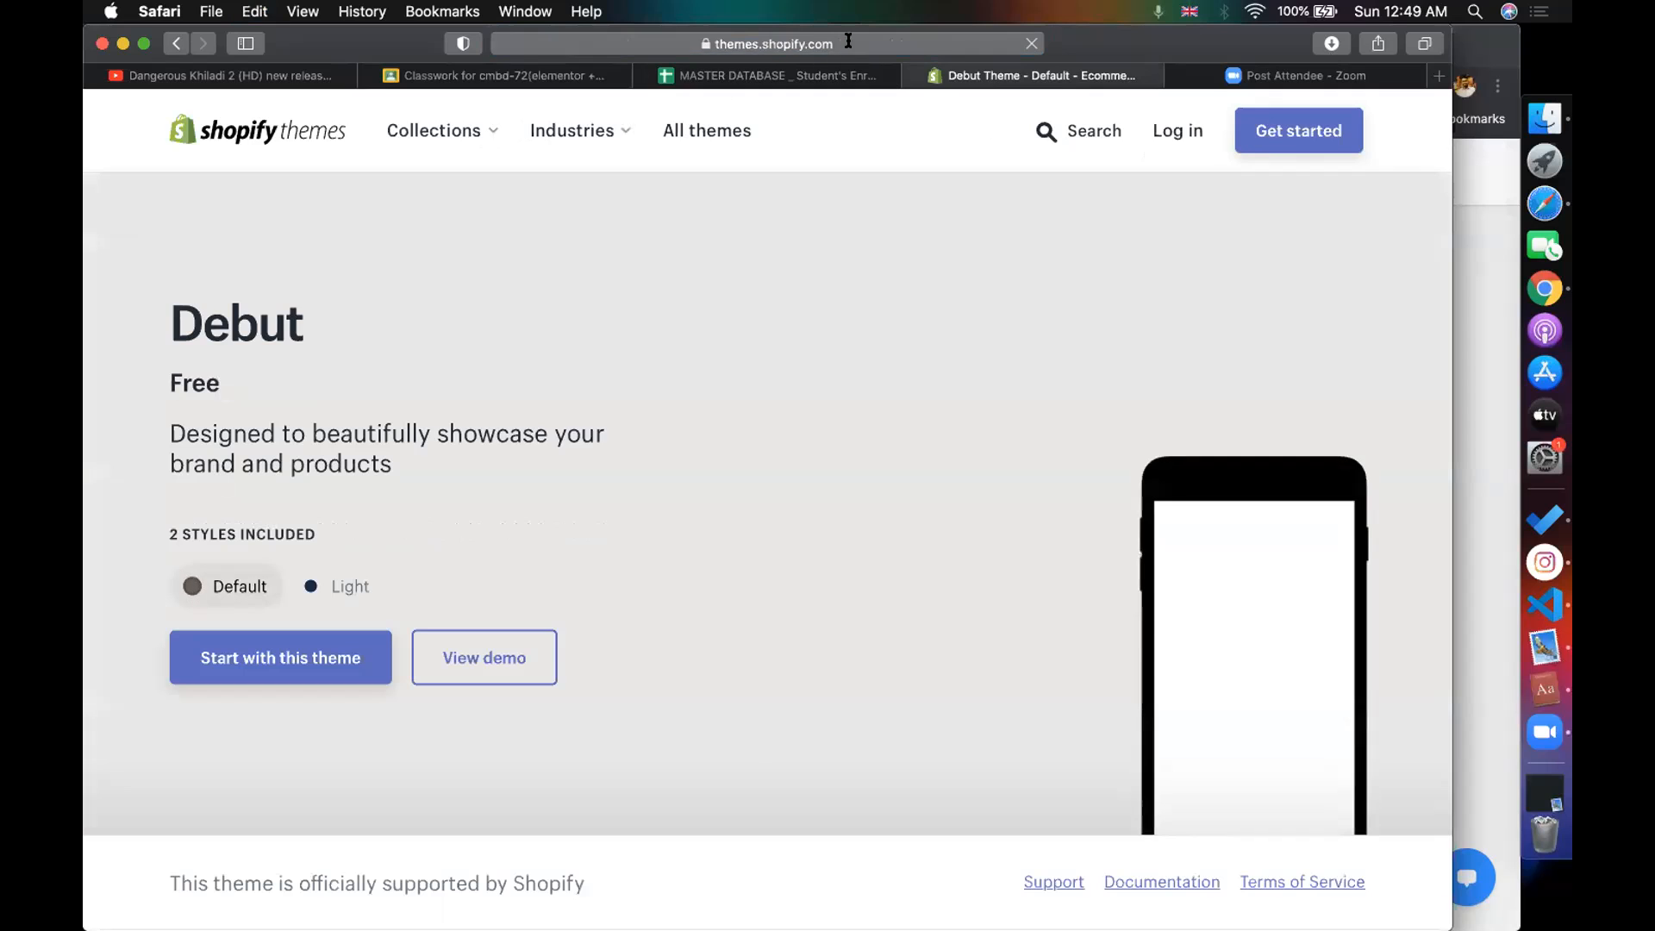
pyautogui.click(847, 43)
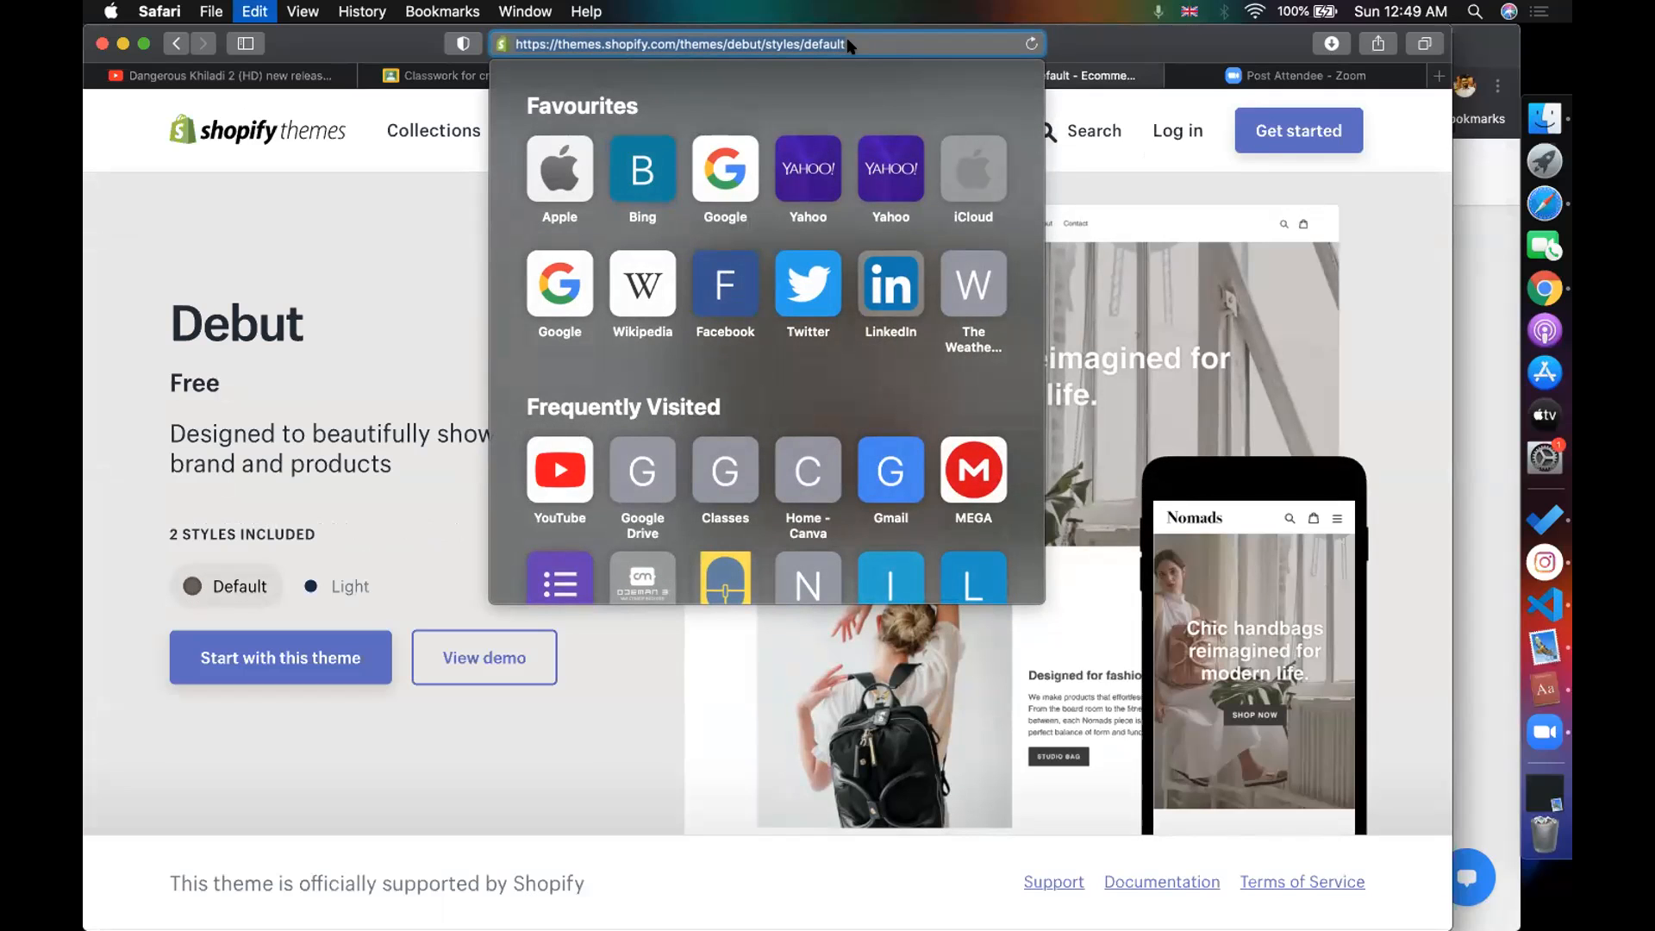
pyautogui.click(435, 75)
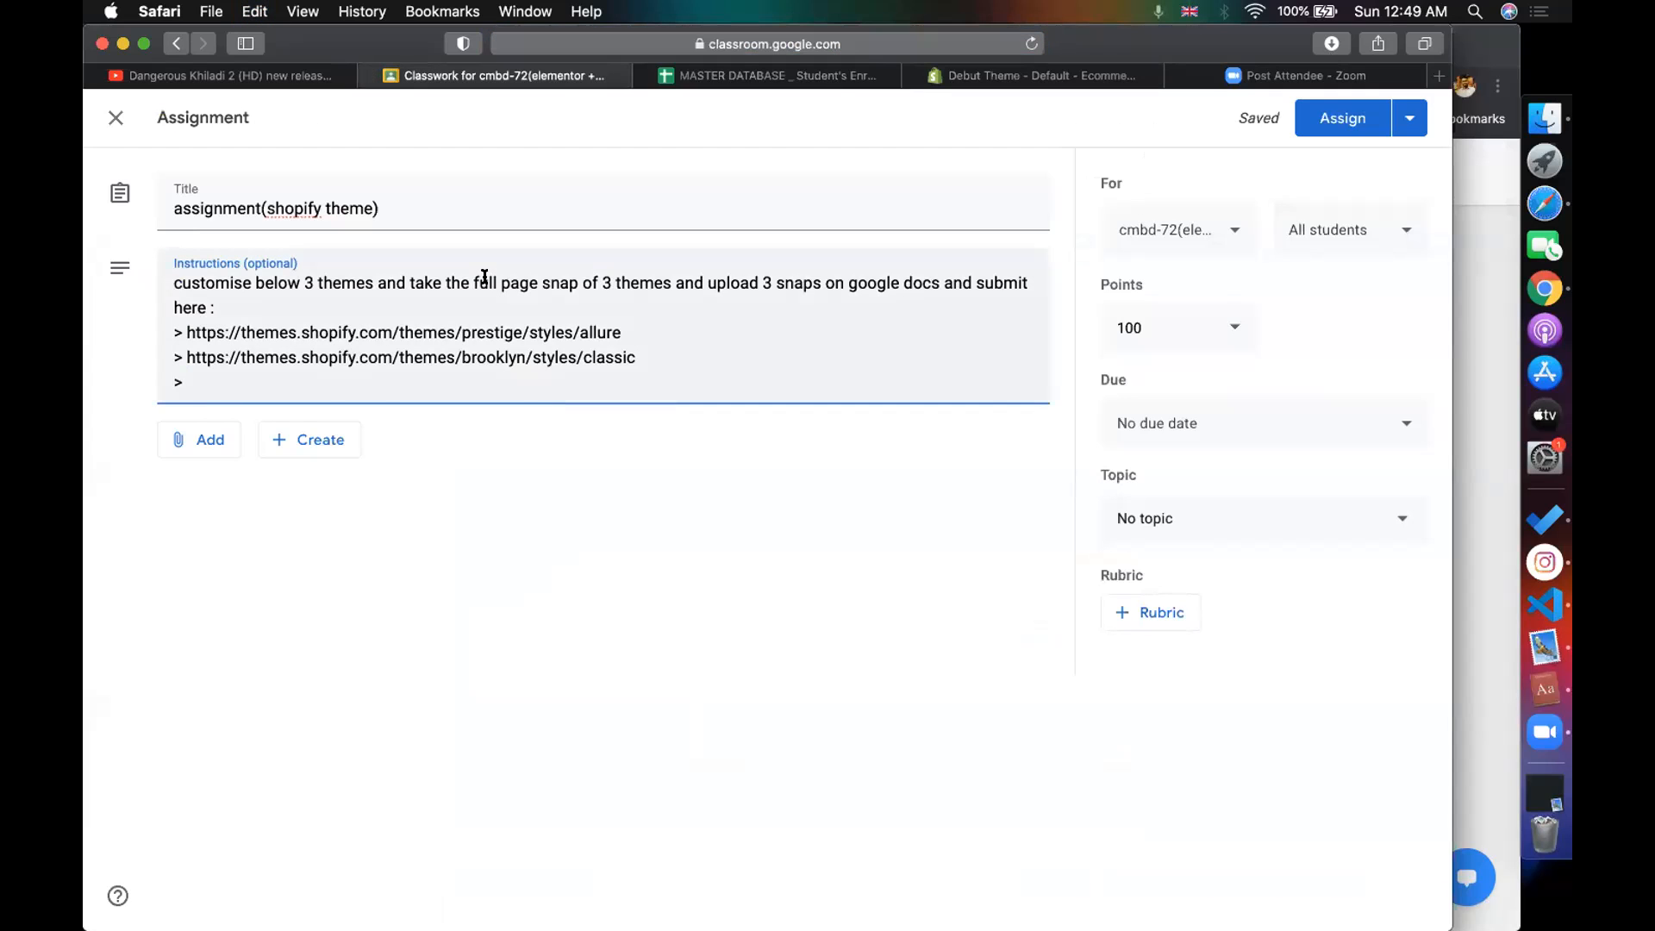
# - Paste the Debut link third, set the topic to epi-11, and assign the assignment
pyautogui.write('https://themes.shopify.com/themes/debut/styles/default')
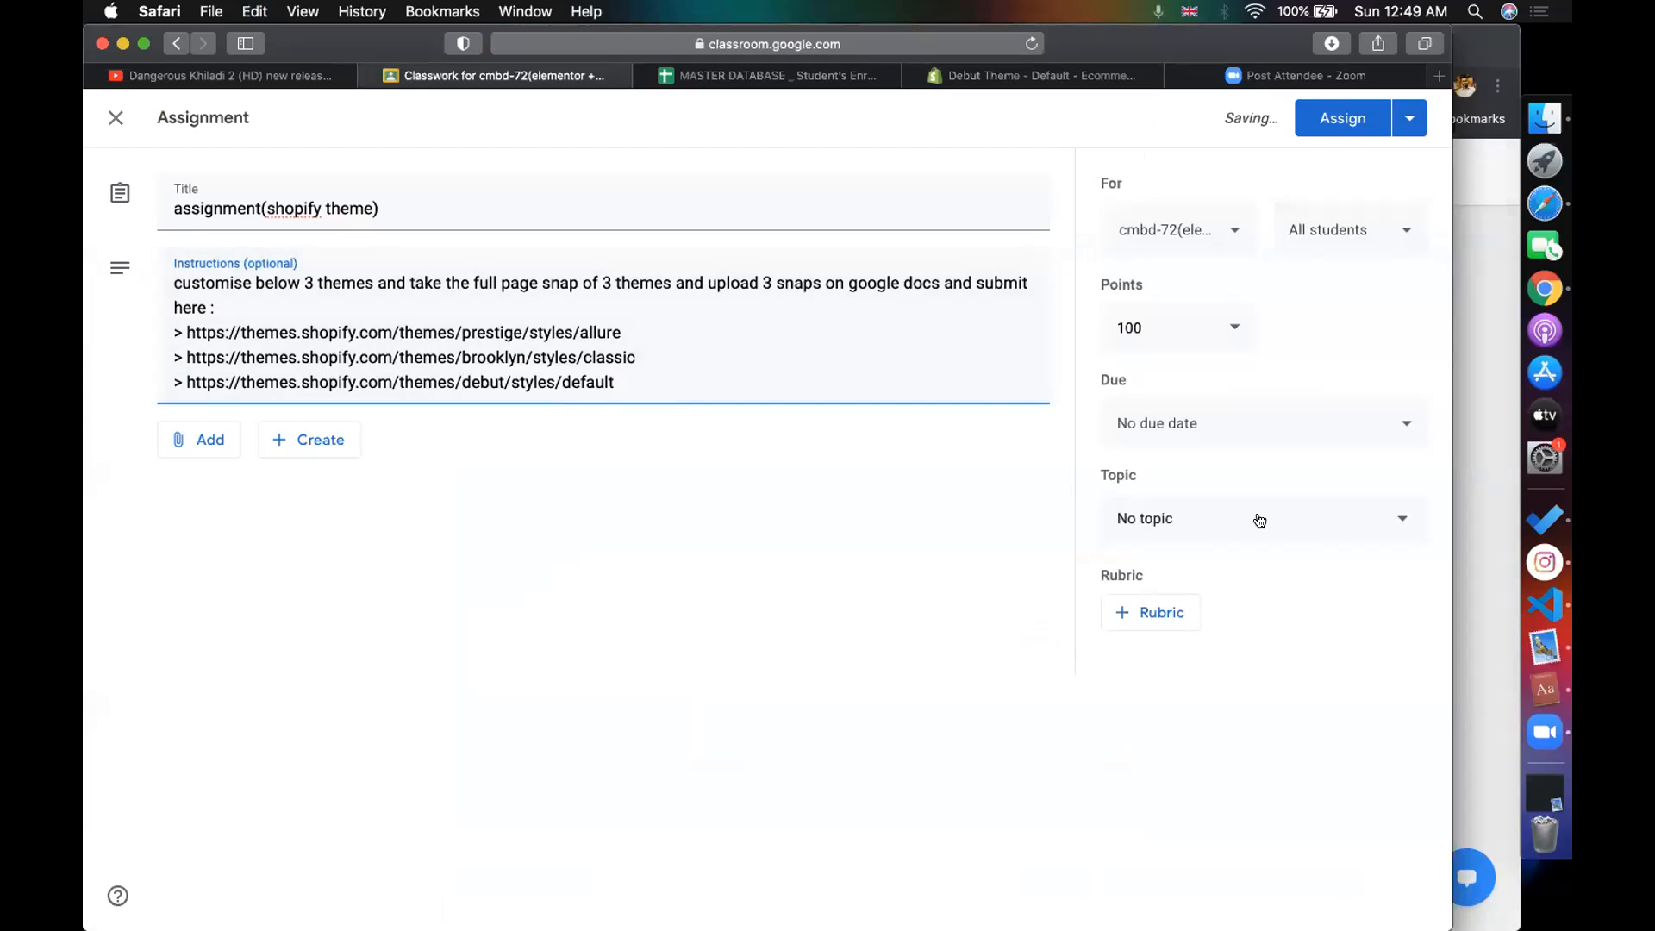
pyautogui.click(1260, 520)
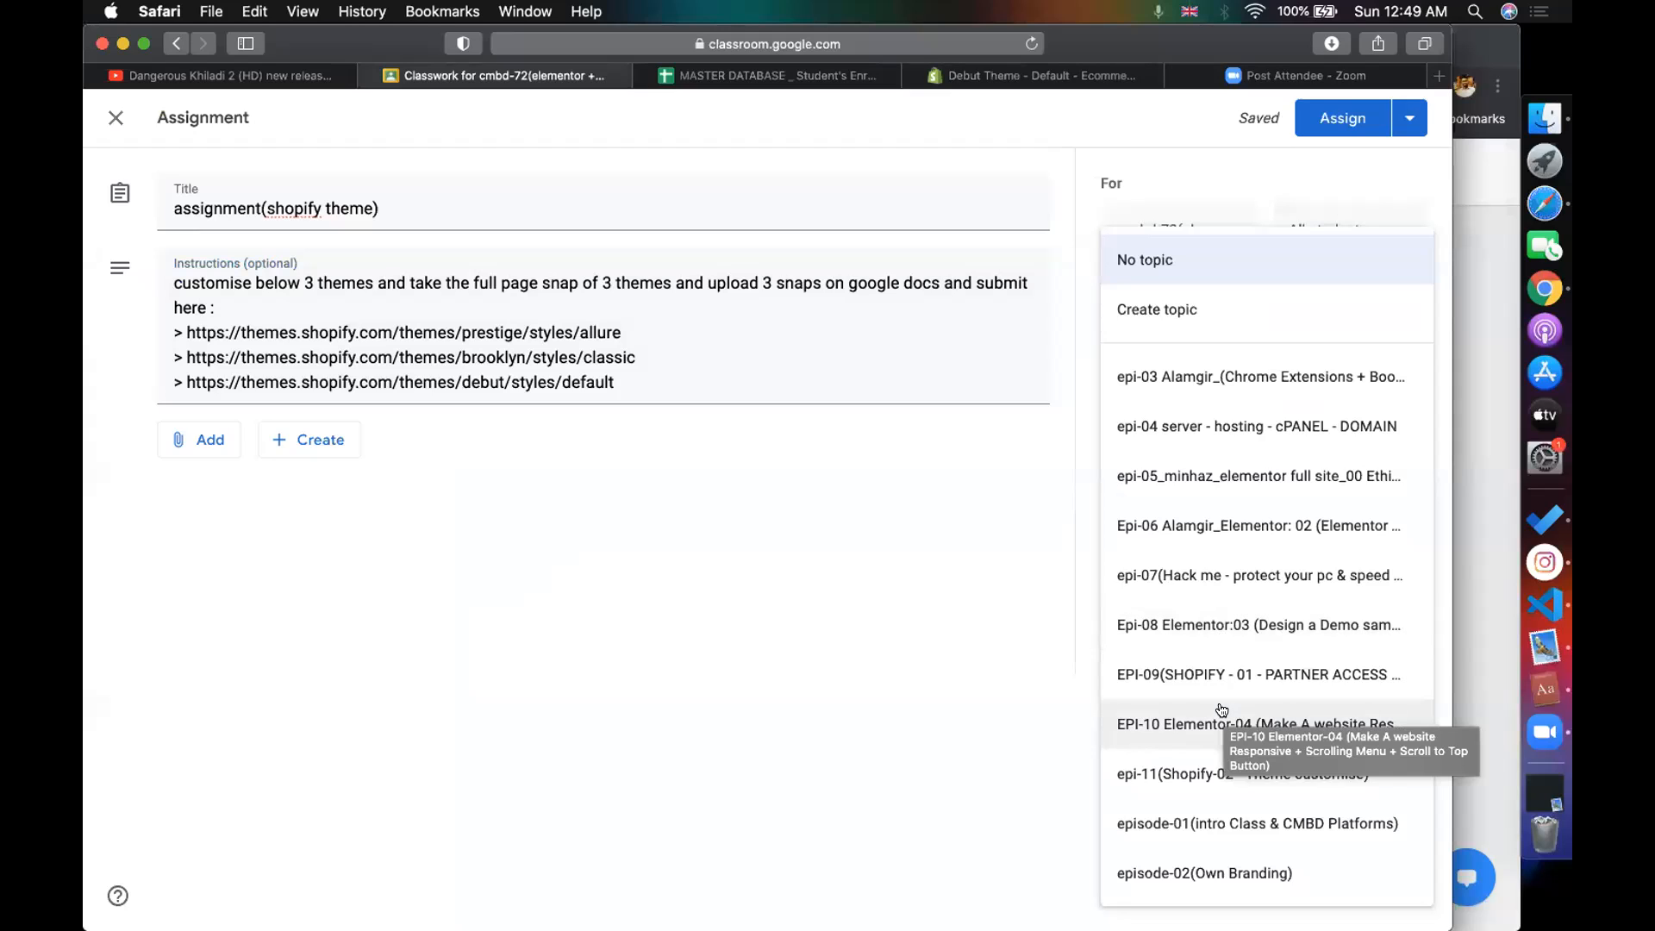
pyautogui.click(1193, 771)
pyautogui.click(1342, 118)
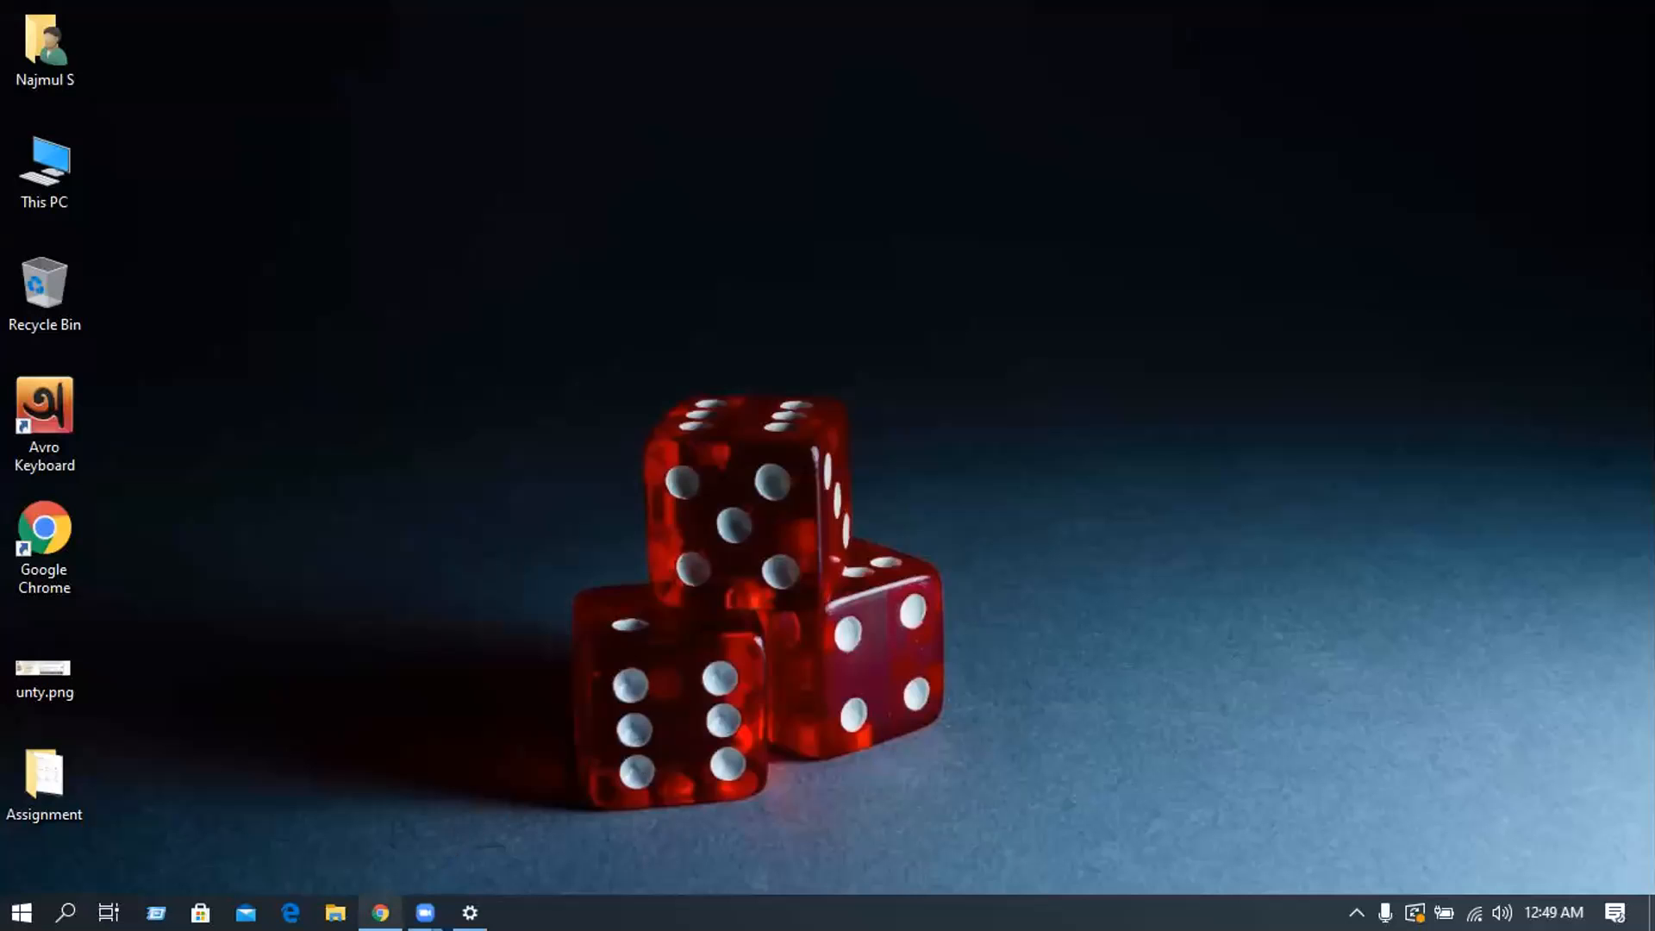
# - Return to Chrome's Shopify admin and go from Collections to Online Store > Themes
pyautogui.click(380, 913)
pyautogui.click(1036, 12)
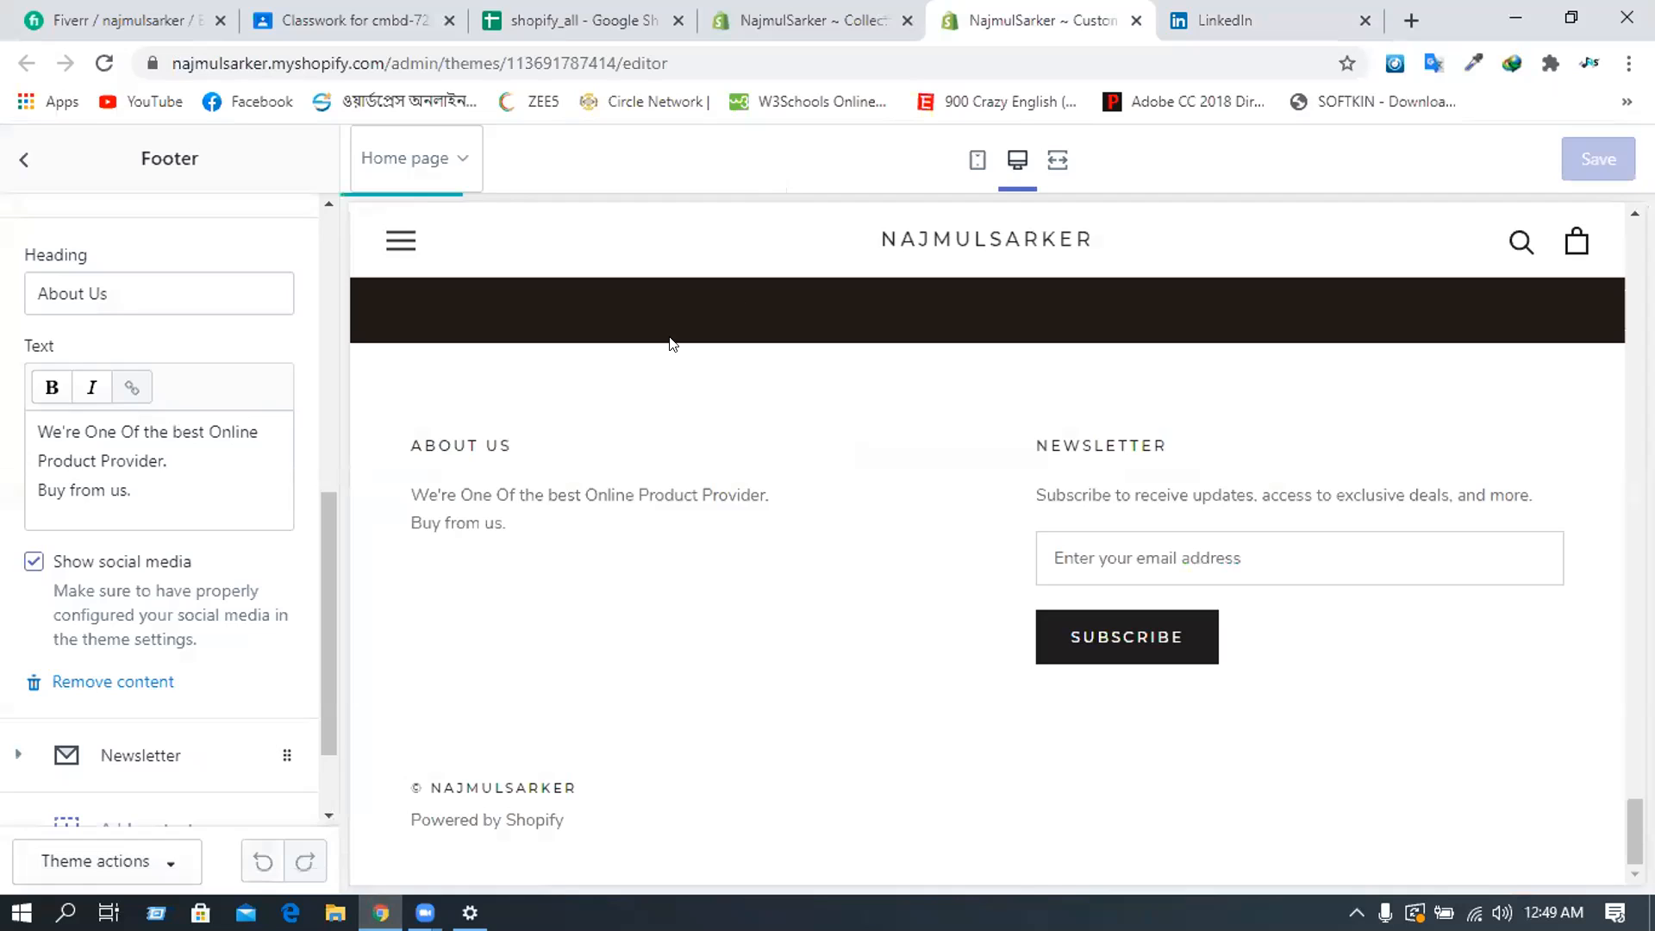
pyautogui.click(879, 14)
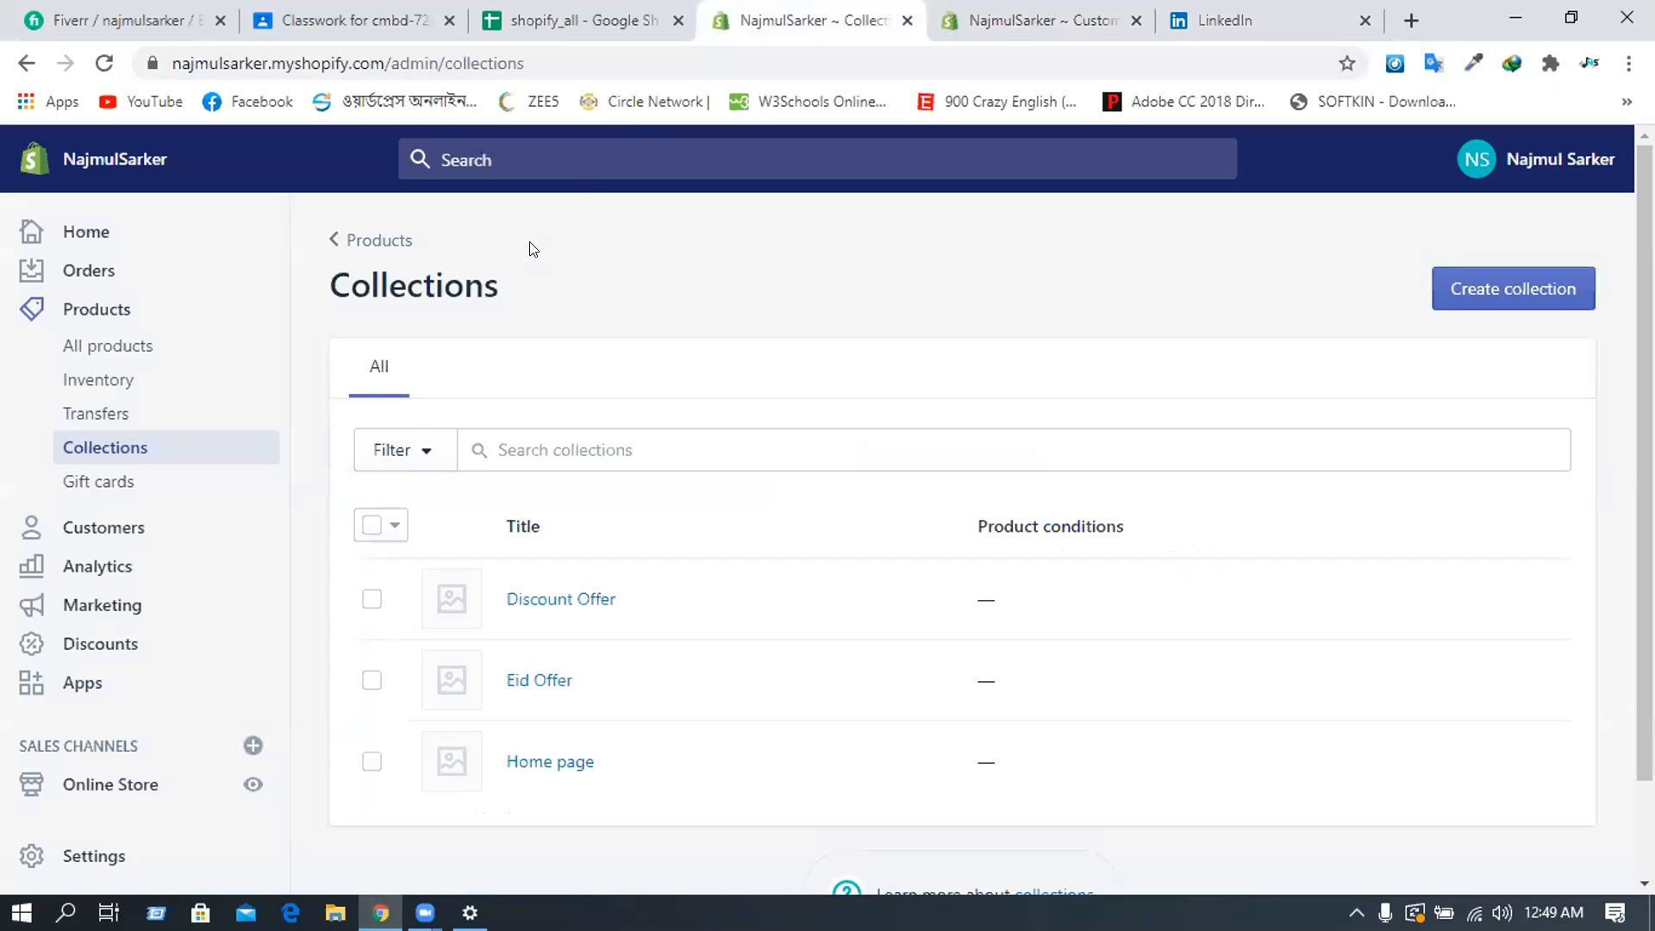
pyautogui.scroll(-2, 147, 508)
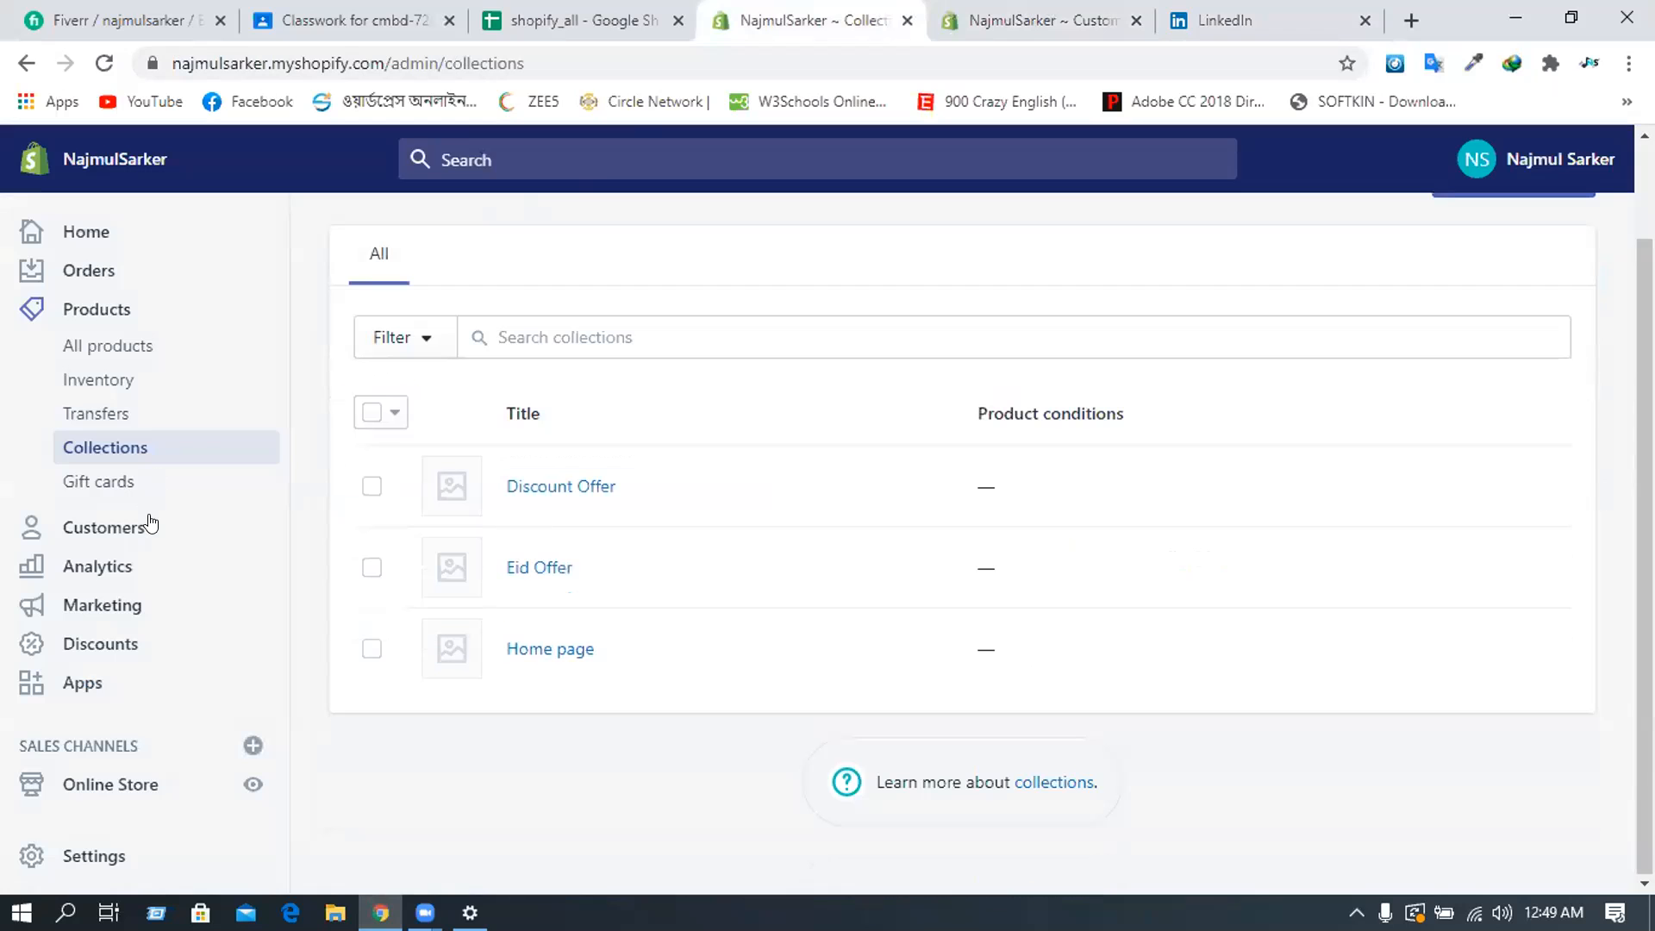
pyautogui.click(110, 786)
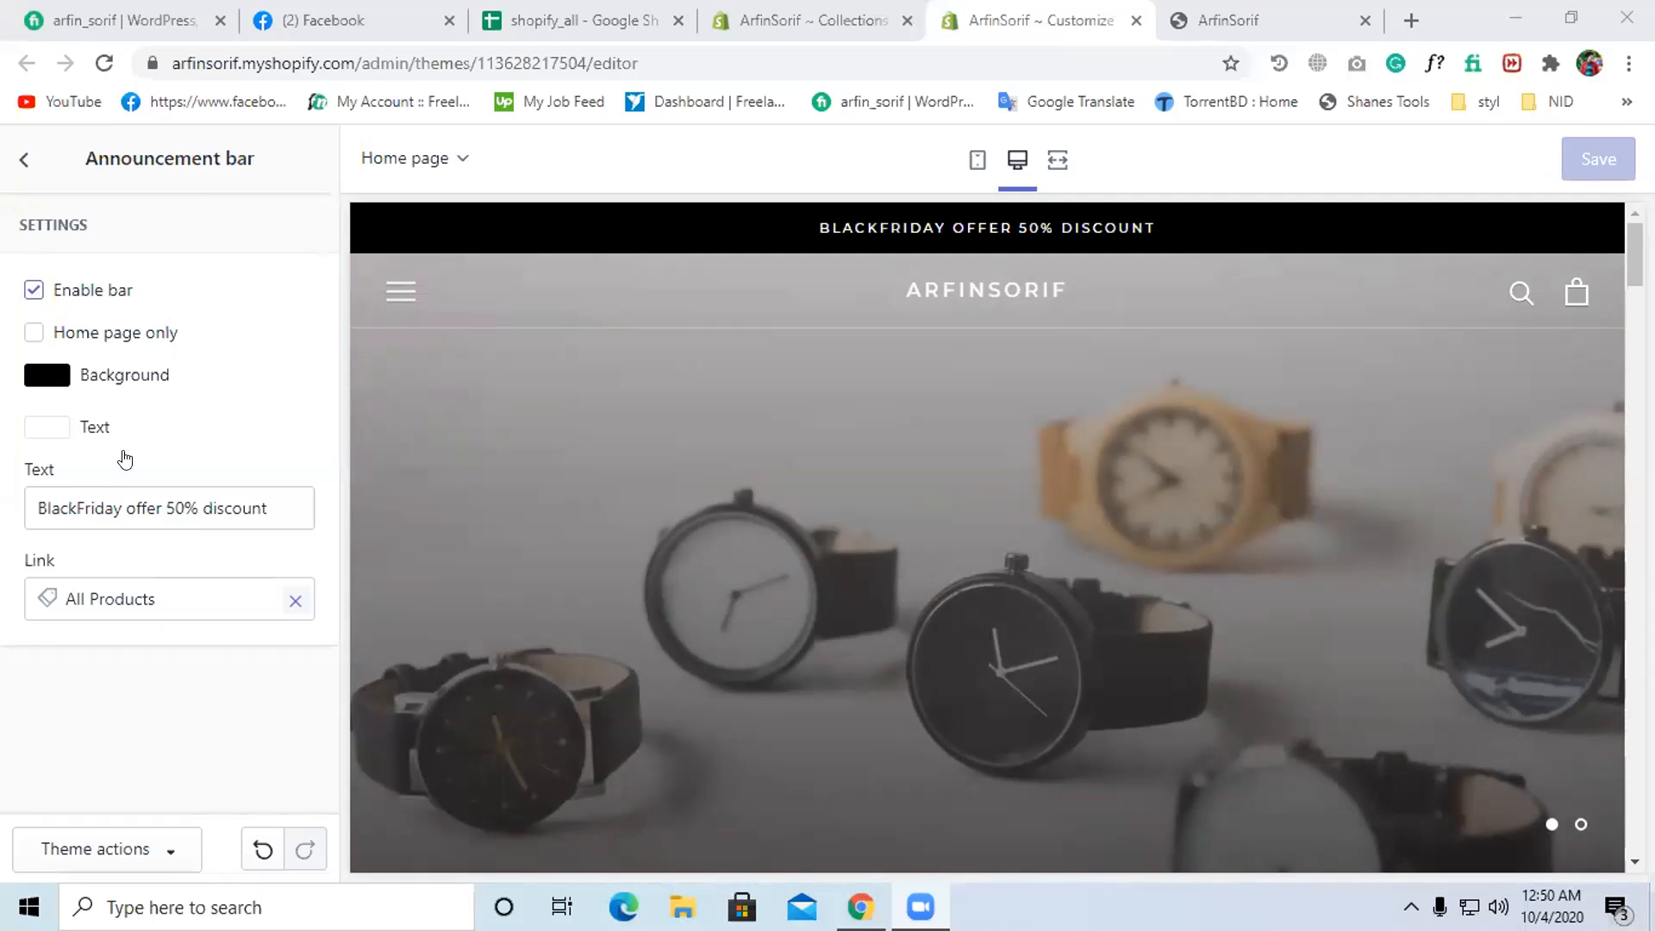
# - Open the Online Store Themes page and scroll through the theme list
pyautogui.hotkey('ctrl', 'shift', 'Tab')
pyautogui.click(95, 677)
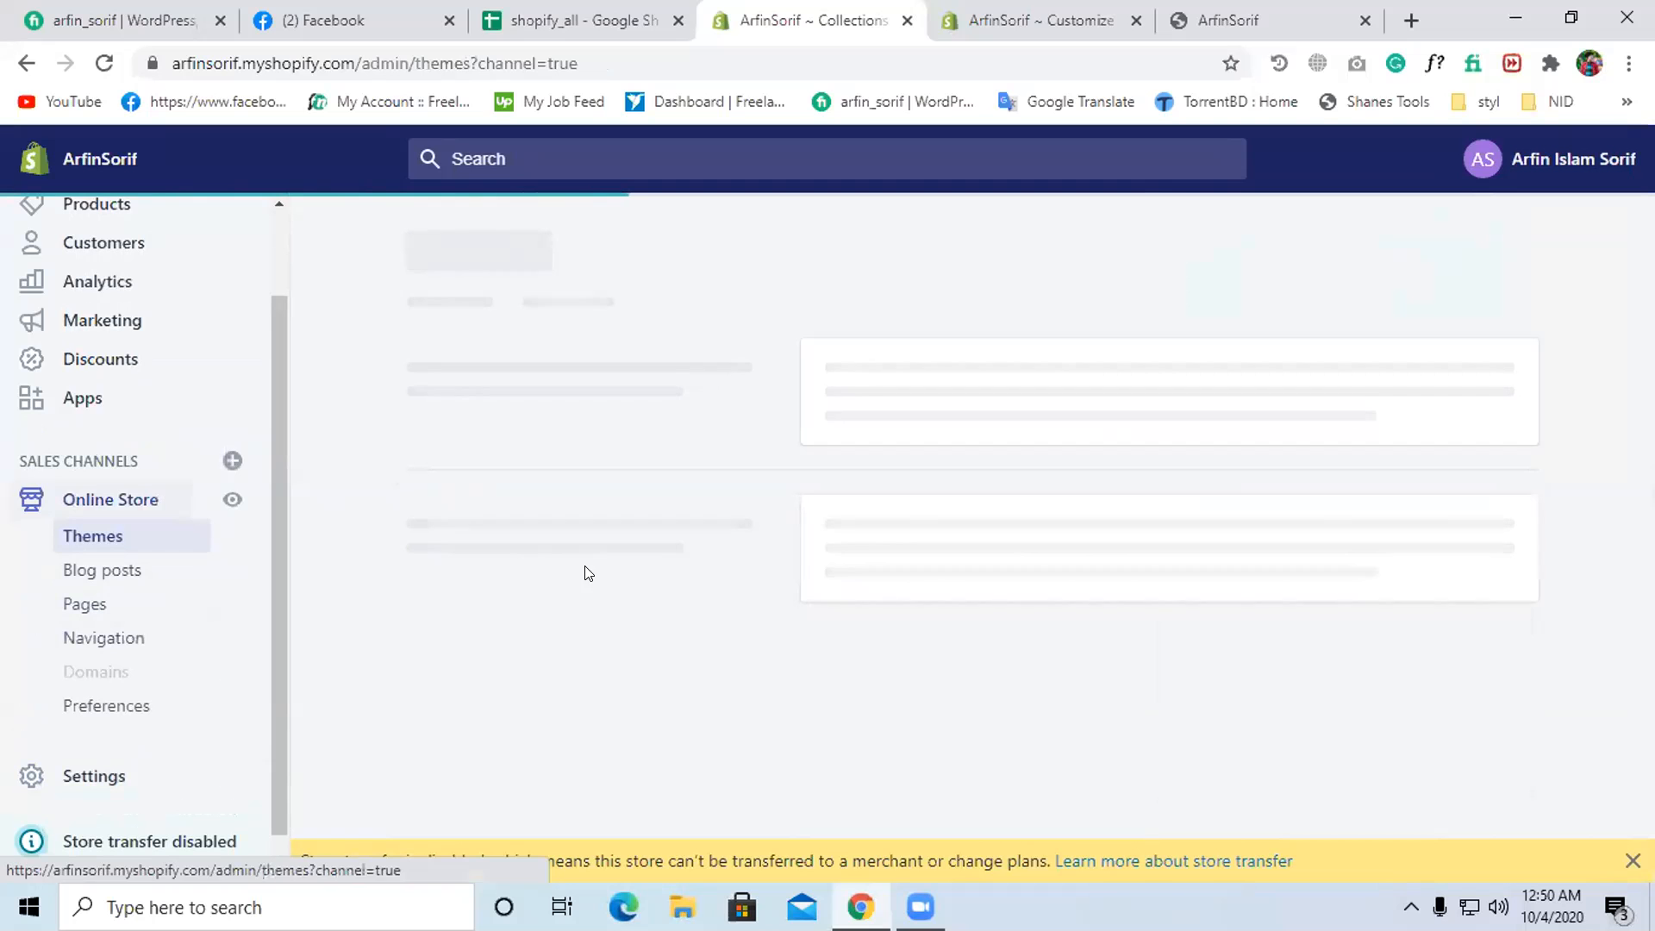
pyautogui.scroll(-4, 838, 513)
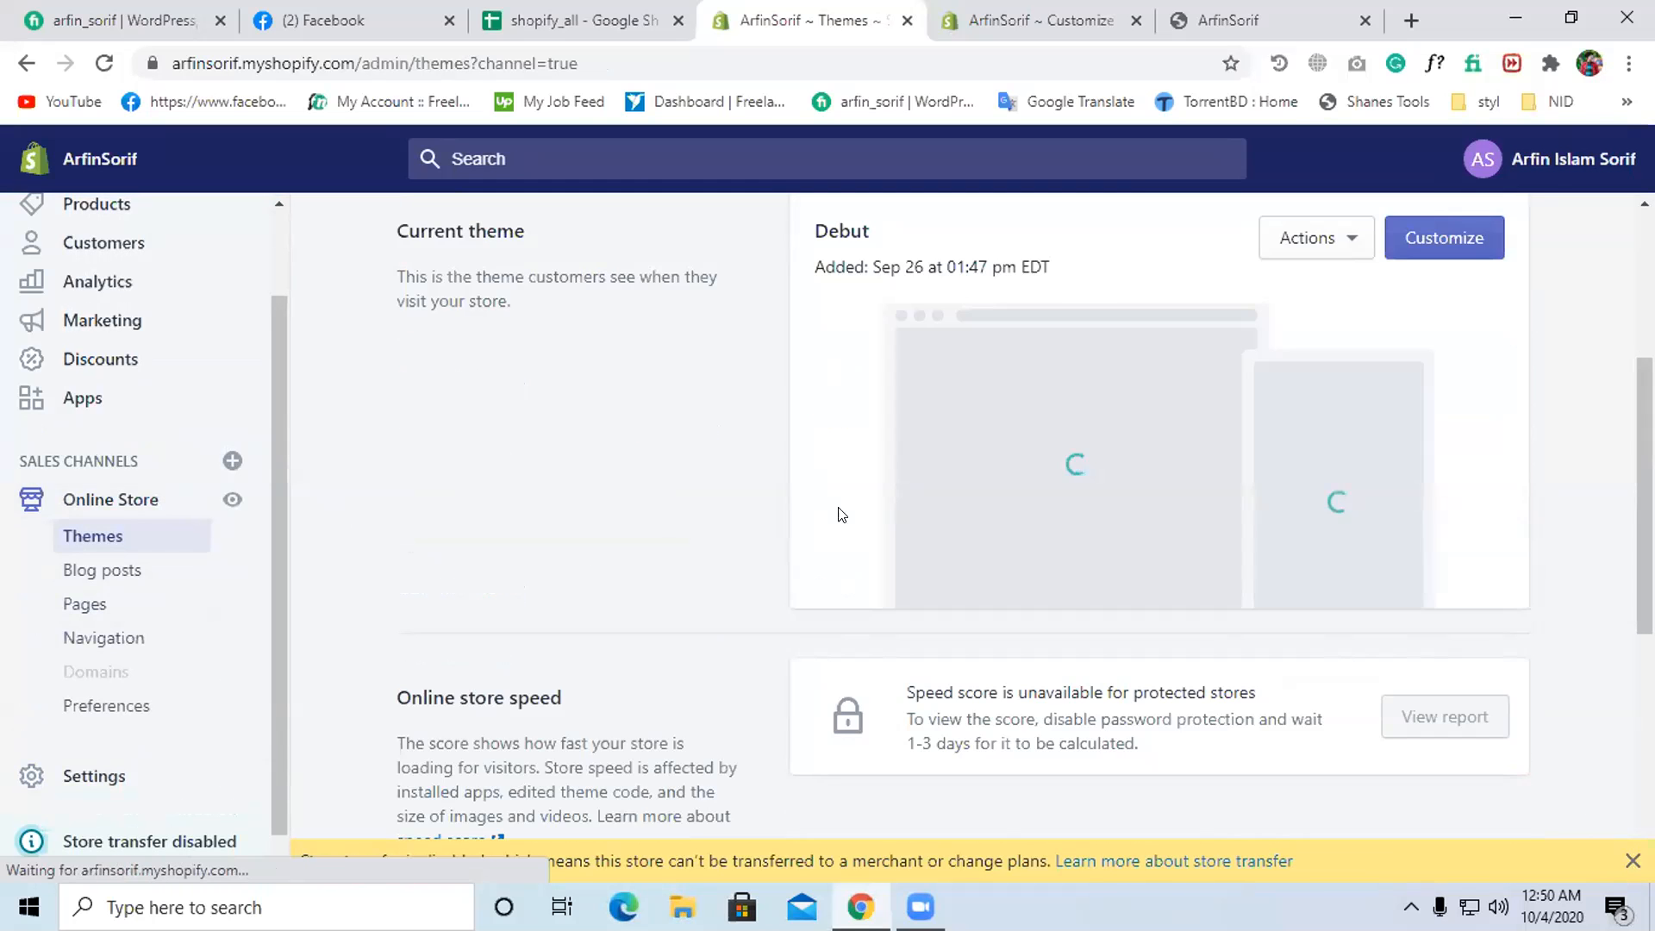
pyautogui.scroll(2, 854, 532)
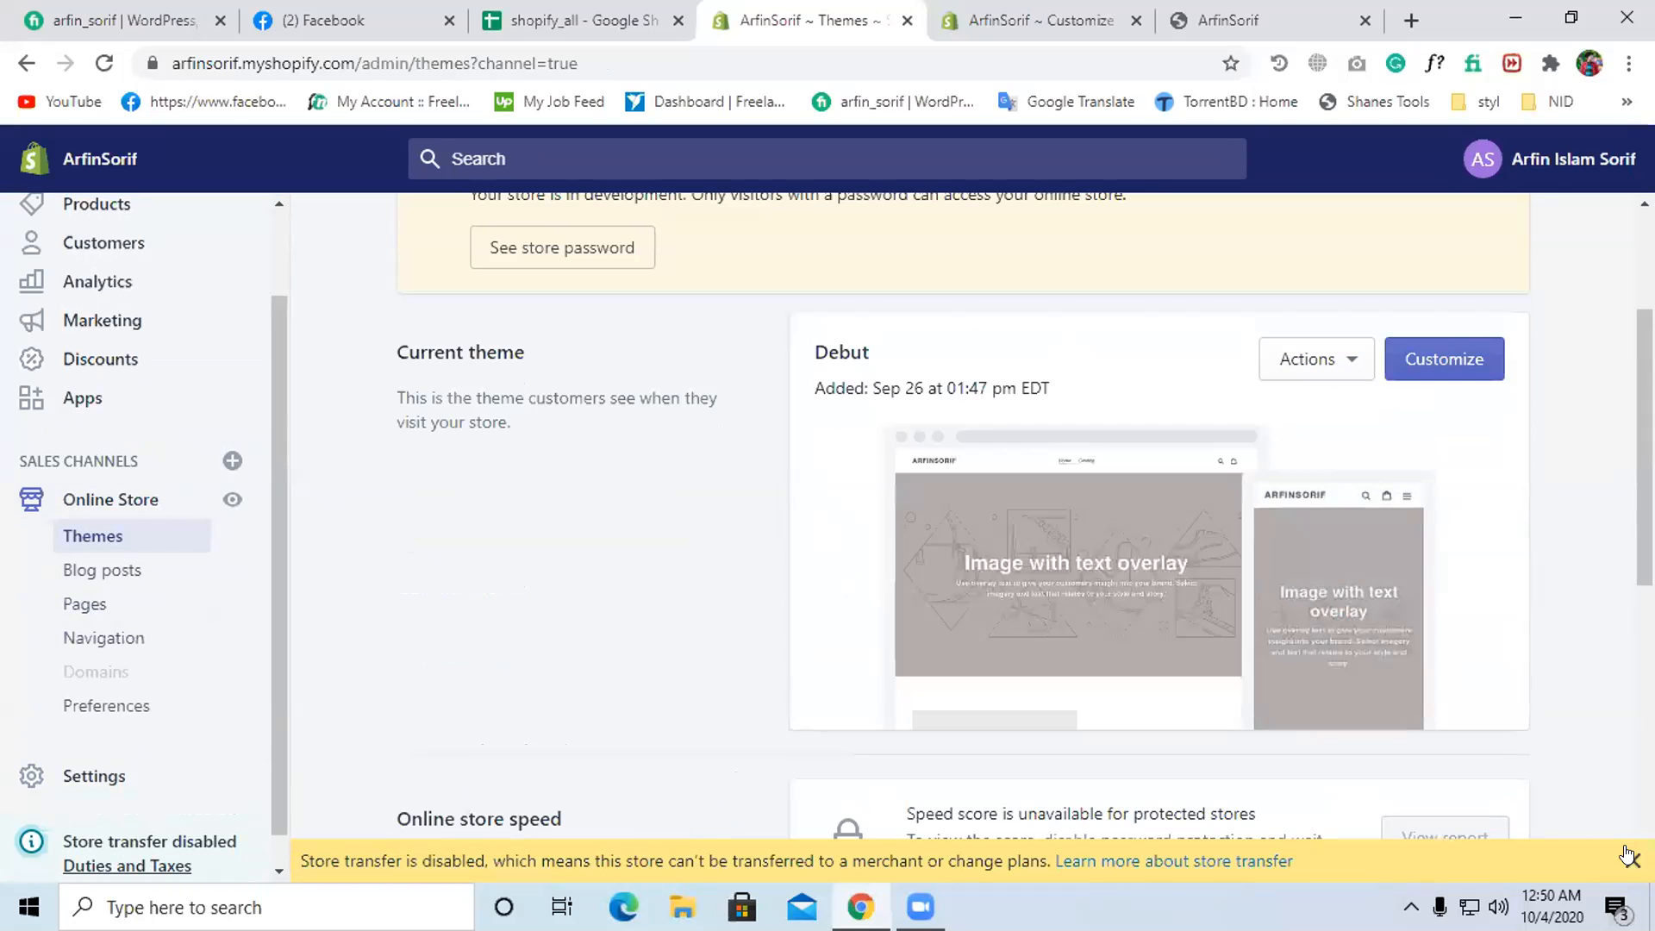
pyautogui.scroll(1, 731, 564)
pyautogui.scroll(-3, 917, 622)
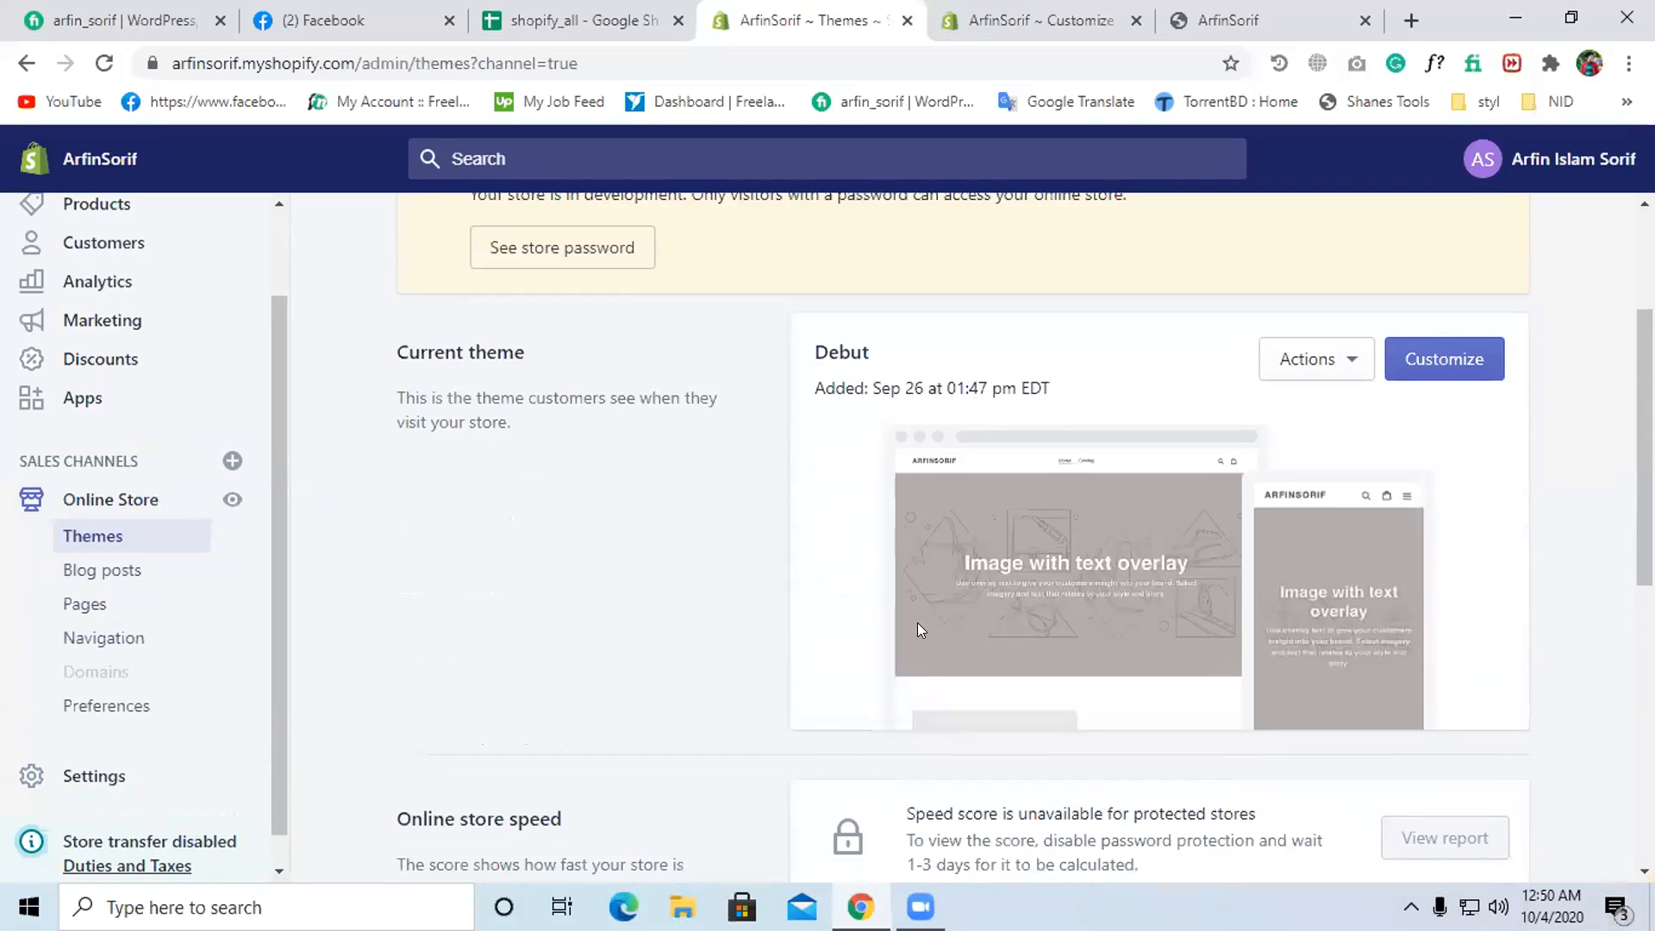
pyautogui.scroll(5, 919, 616)
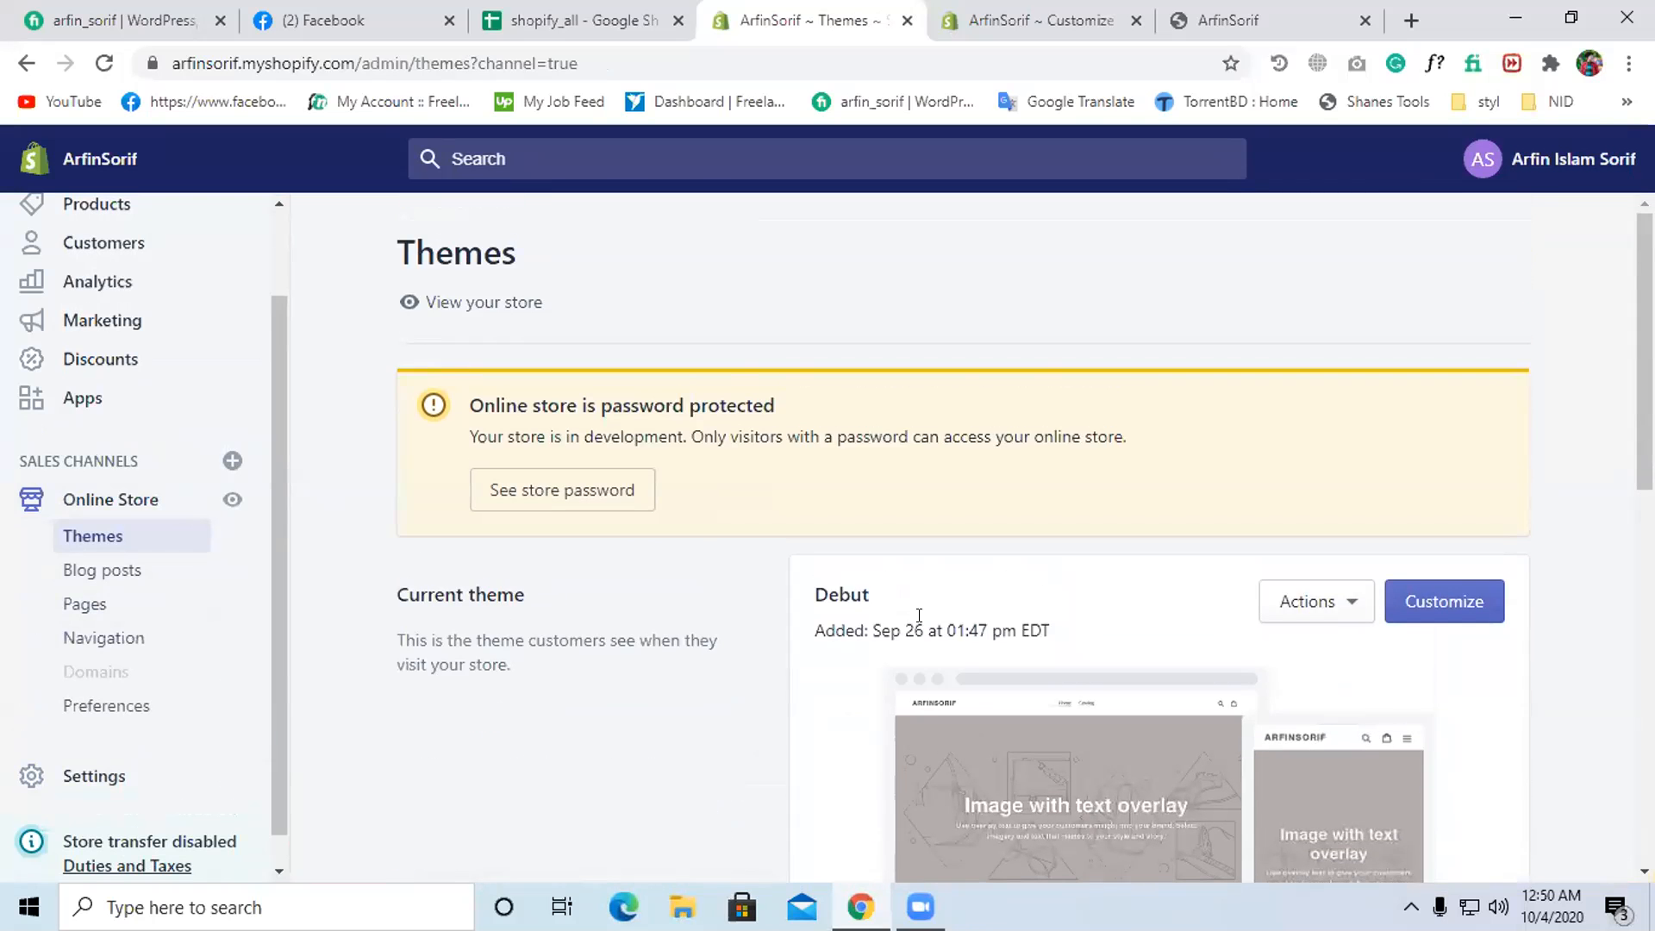
pyautogui.scroll(-7, 919, 616)
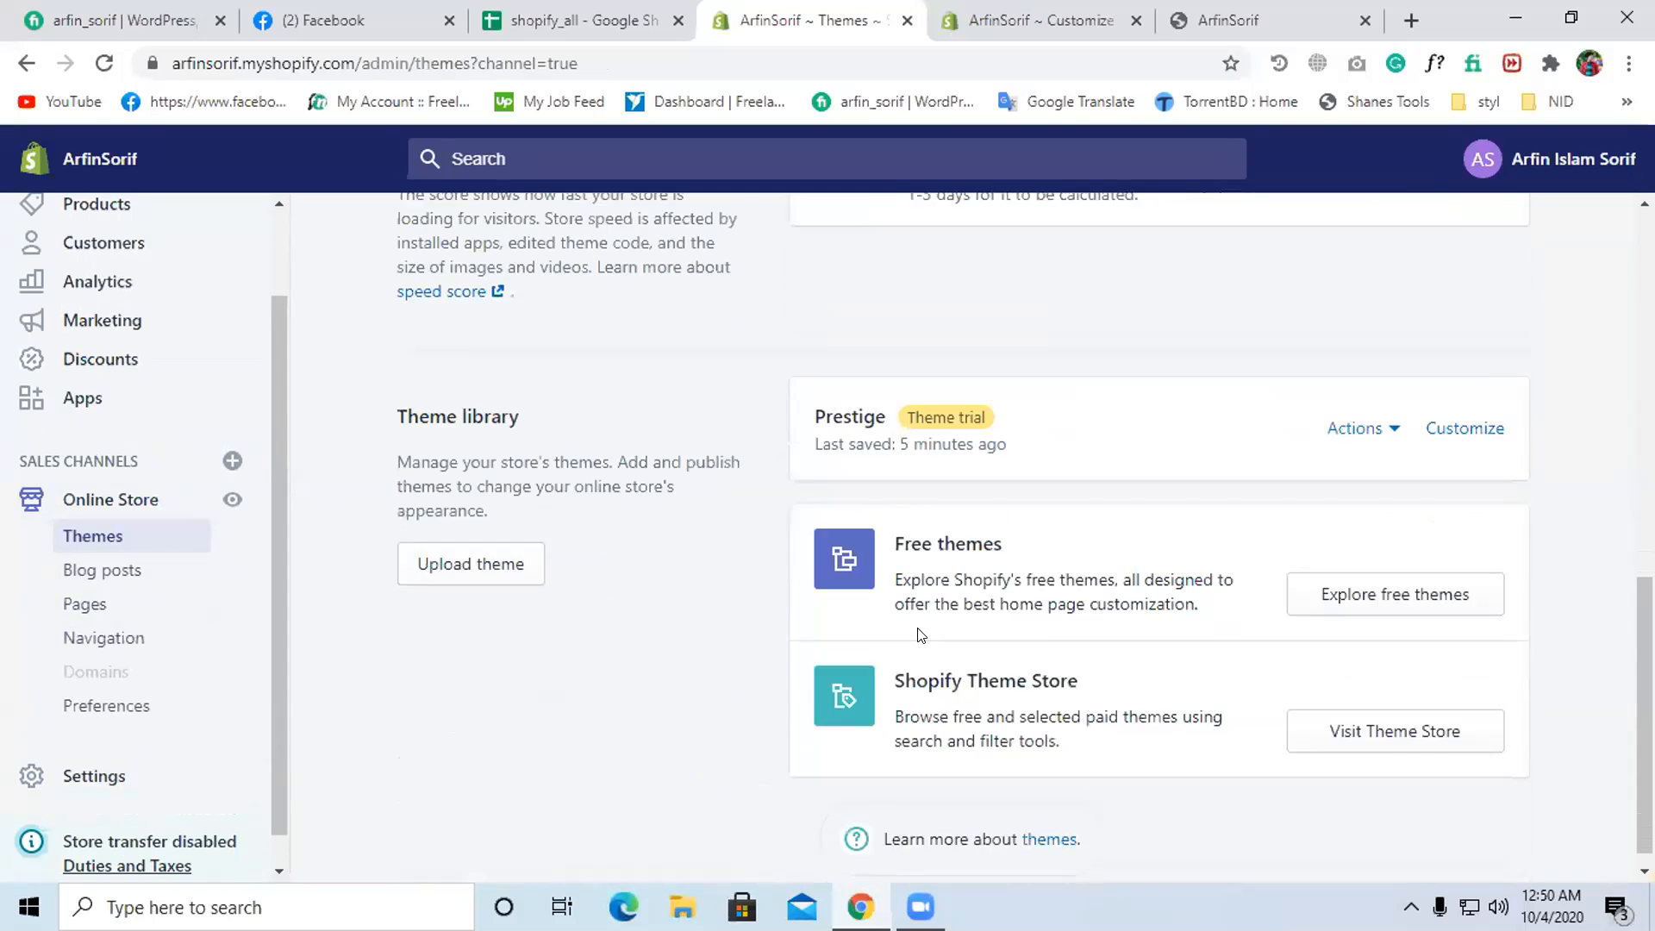
pyautogui.scroll(1, 959, 595)
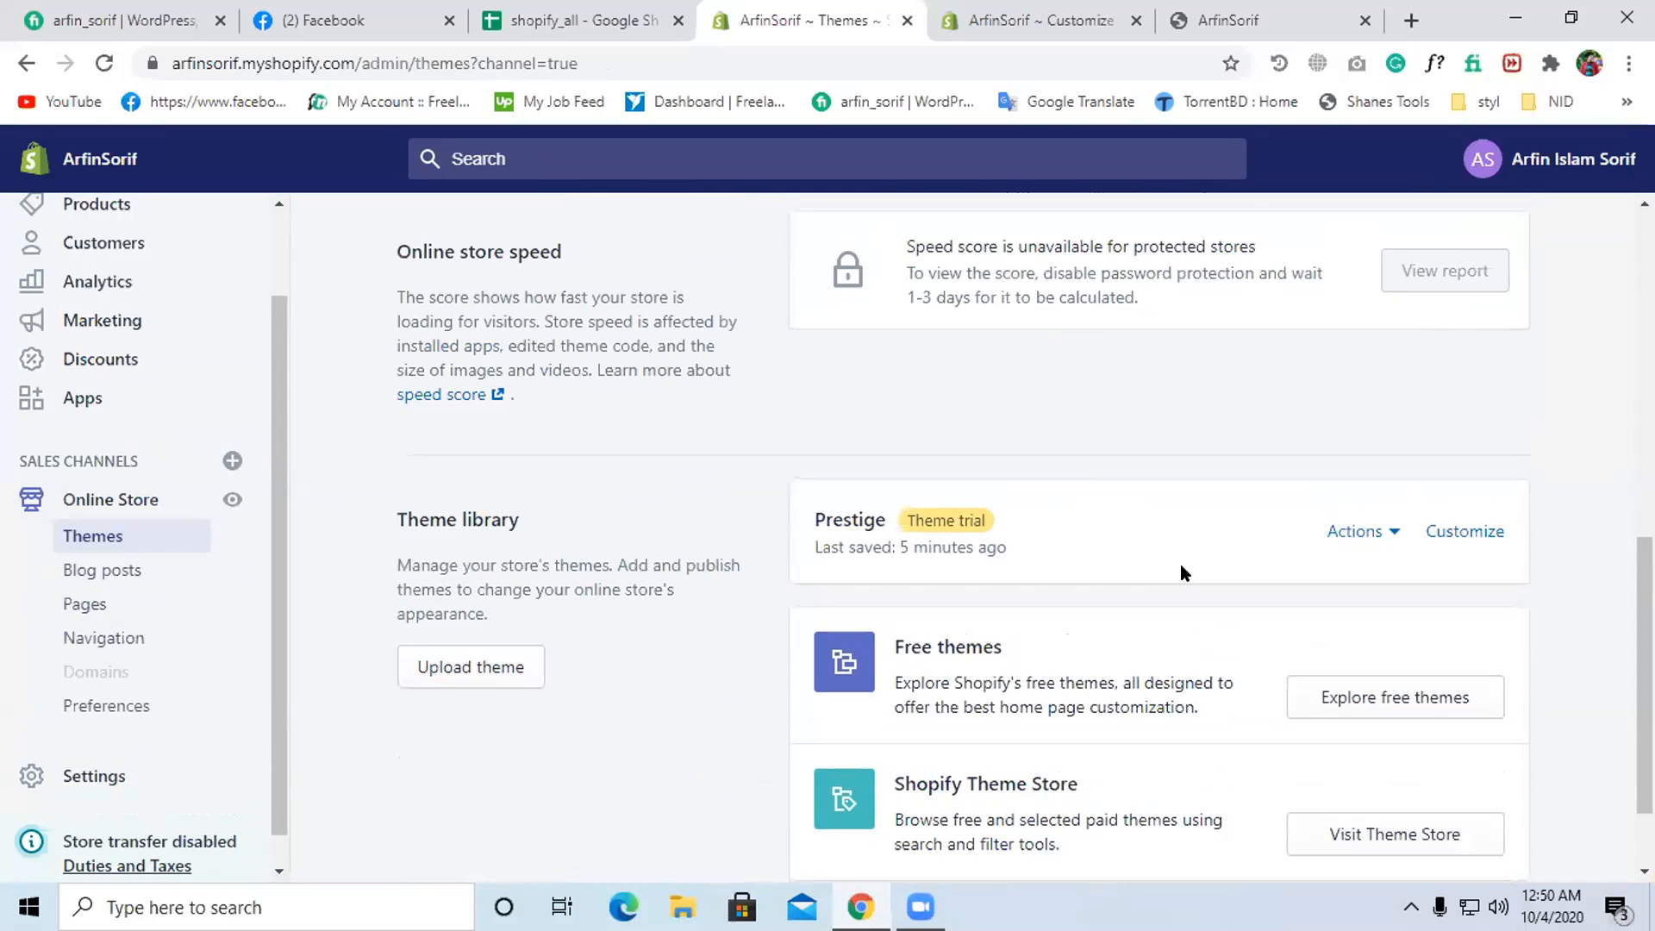
pyautogui.scroll(1, 1181, 573)
pyautogui.scroll(-3, 1186, 577)
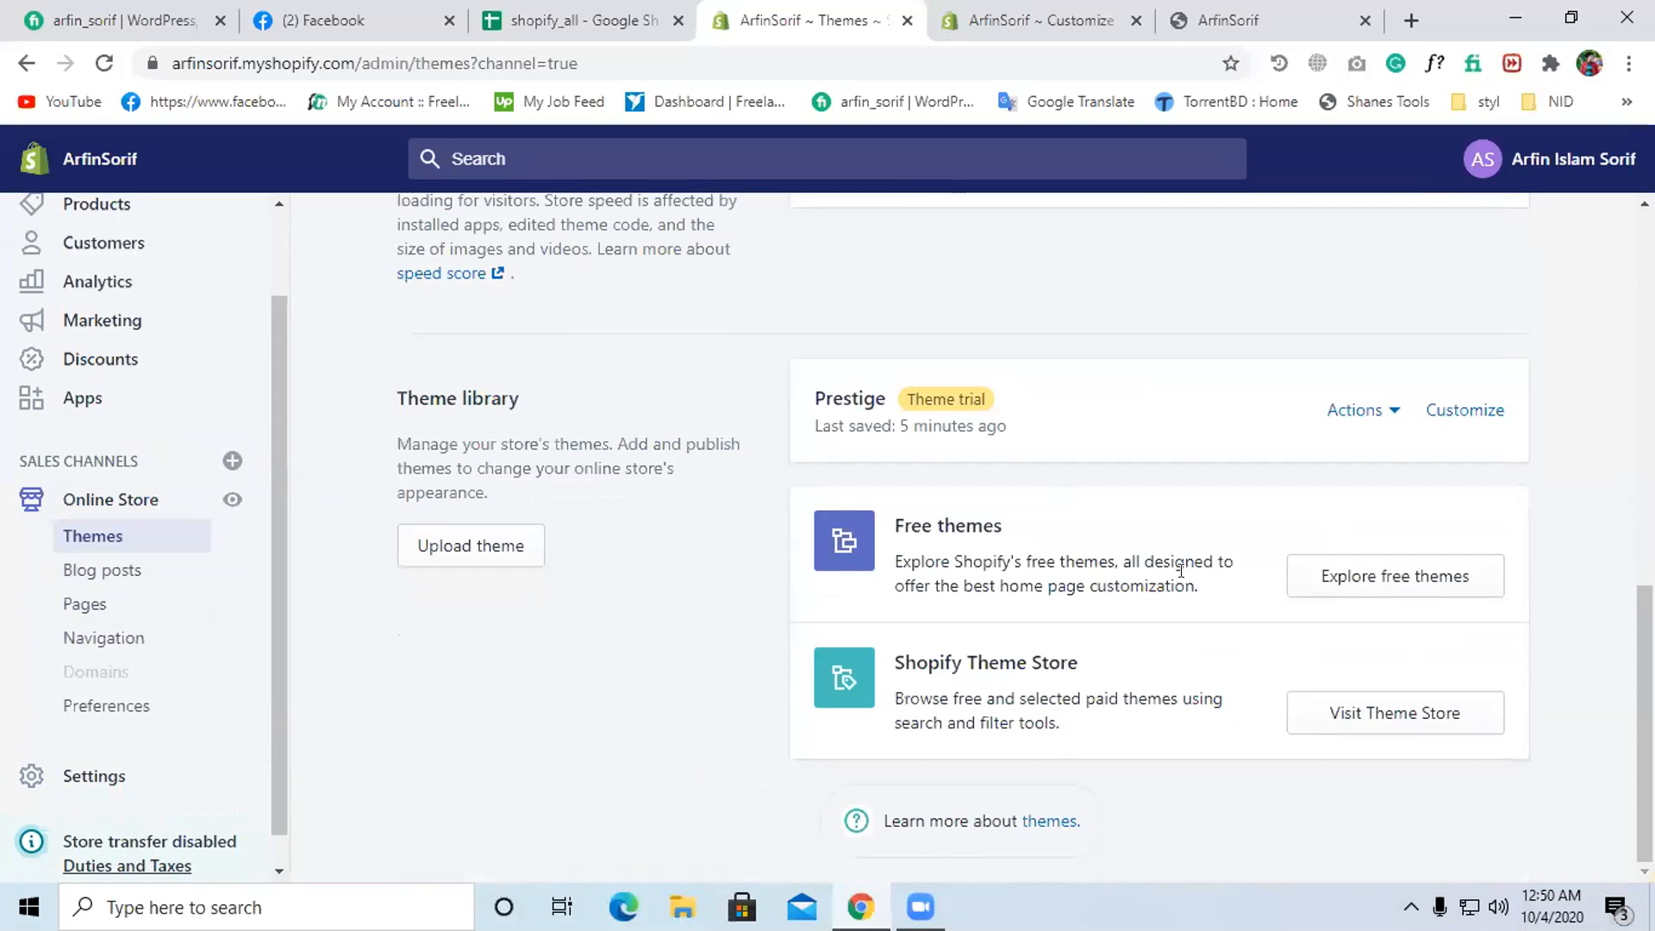
# - Preview the Prestige theme's home page in a new tab, then return to Themes
pyautogui.click(1366, 411)
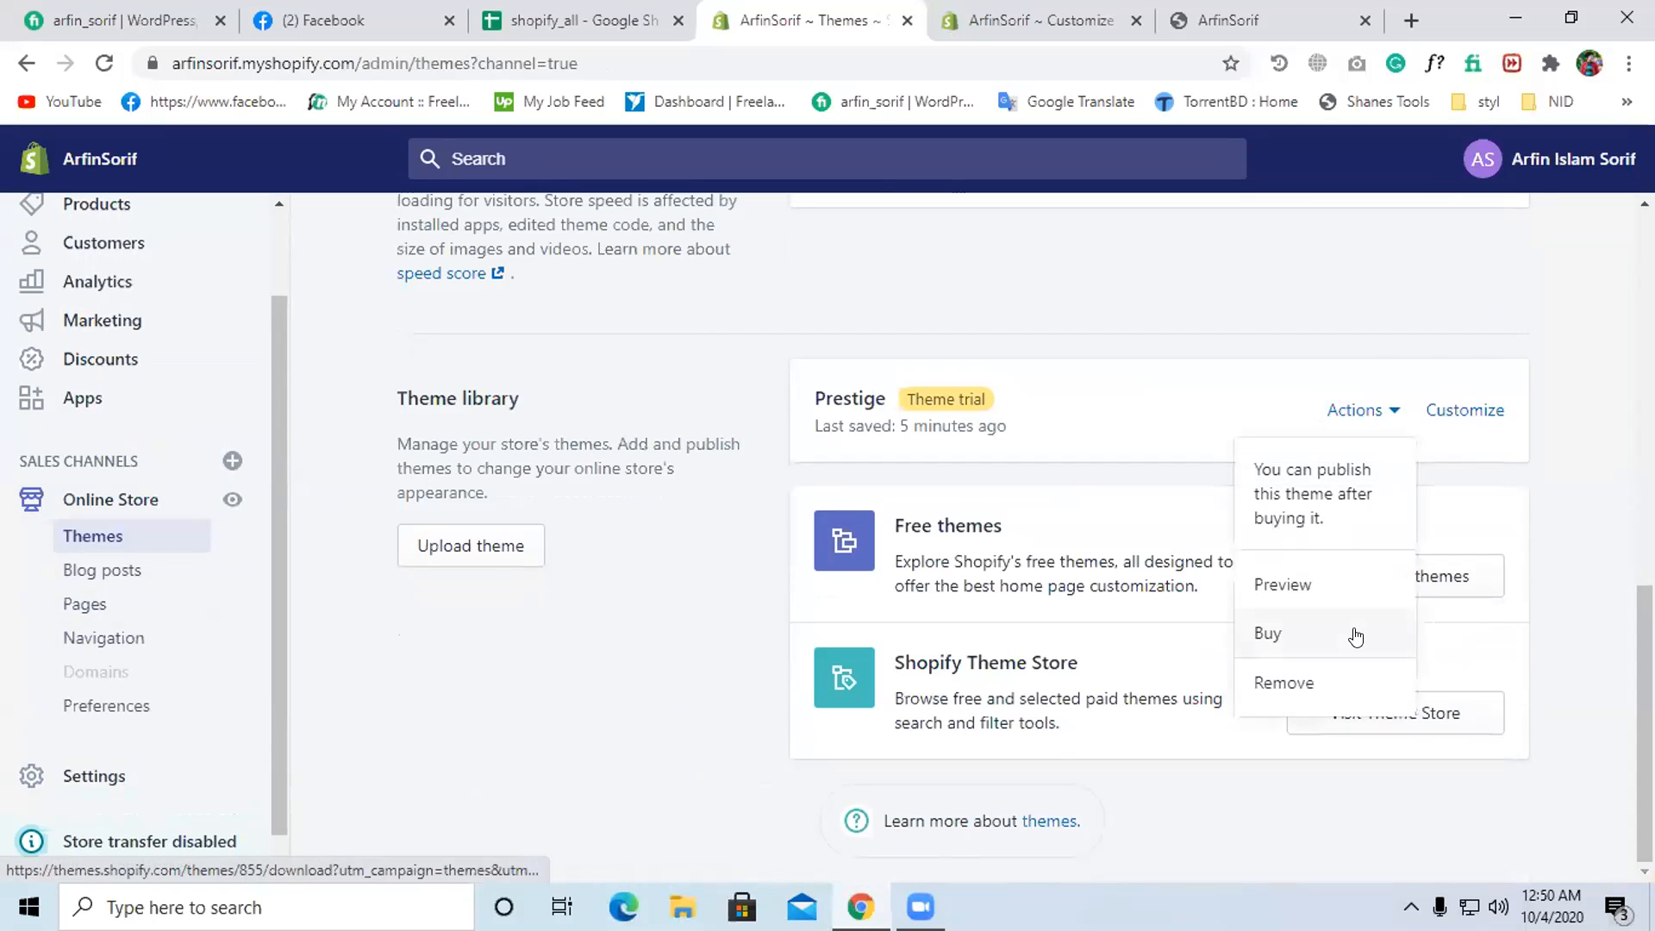
pyautogui.click(1349, 593)
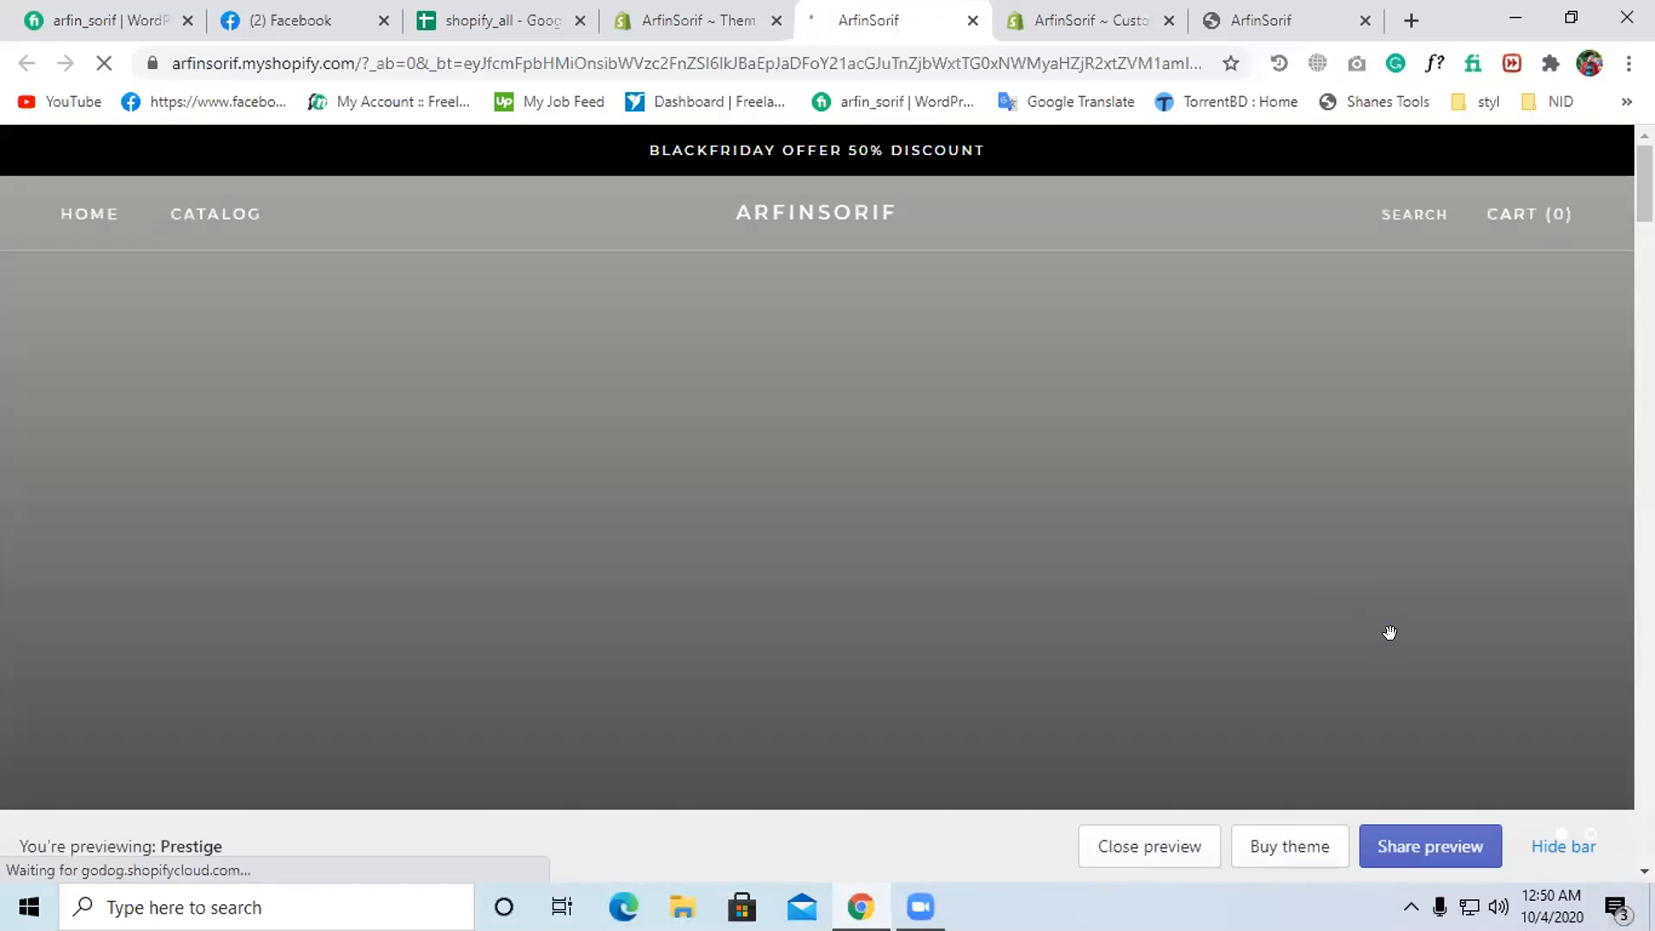
pyautogui.scroll(-10, 1394, 650)
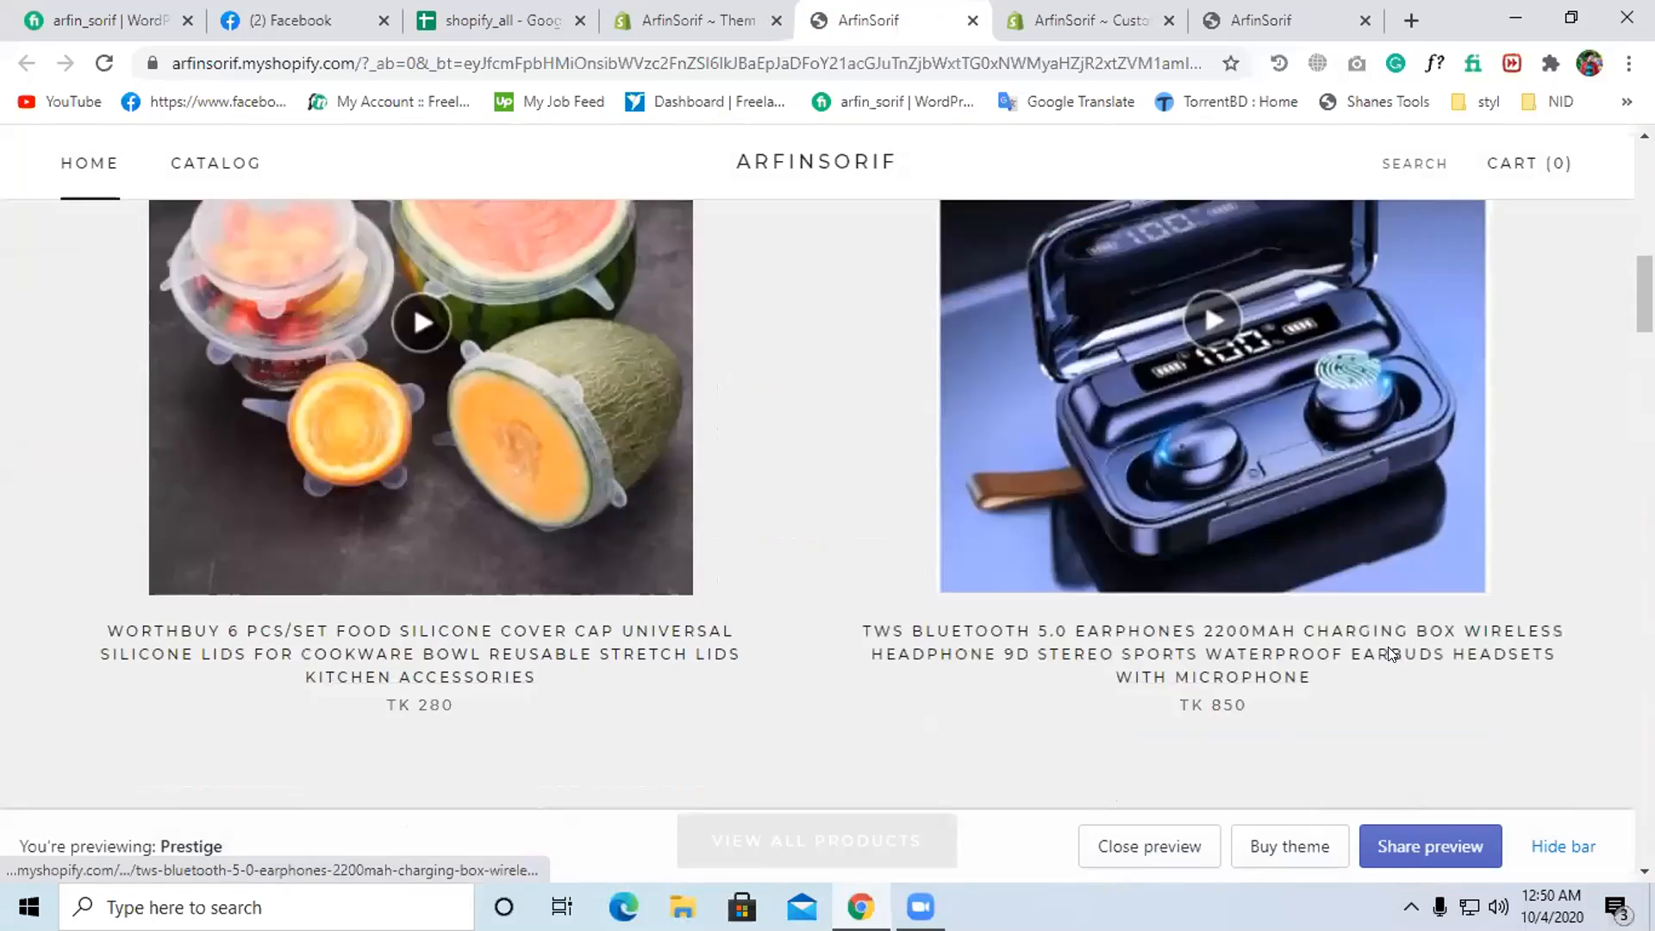
pyautogui.scroll(10, 1377, 638)
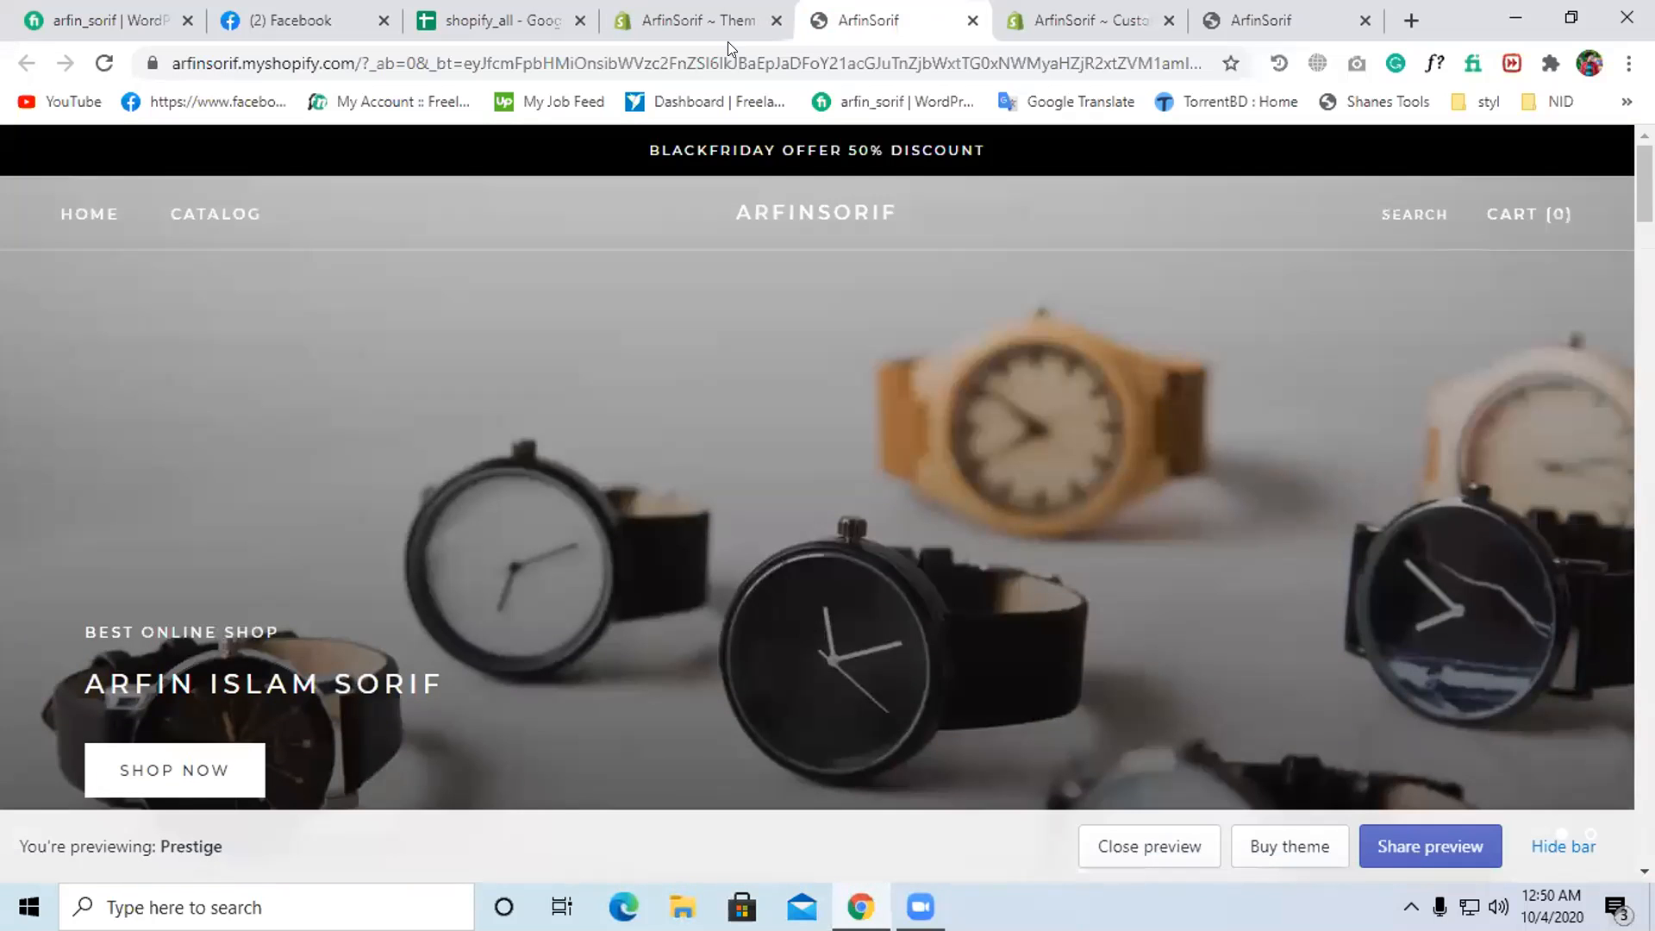
pyautogui.scroll(-15, 960, 307)
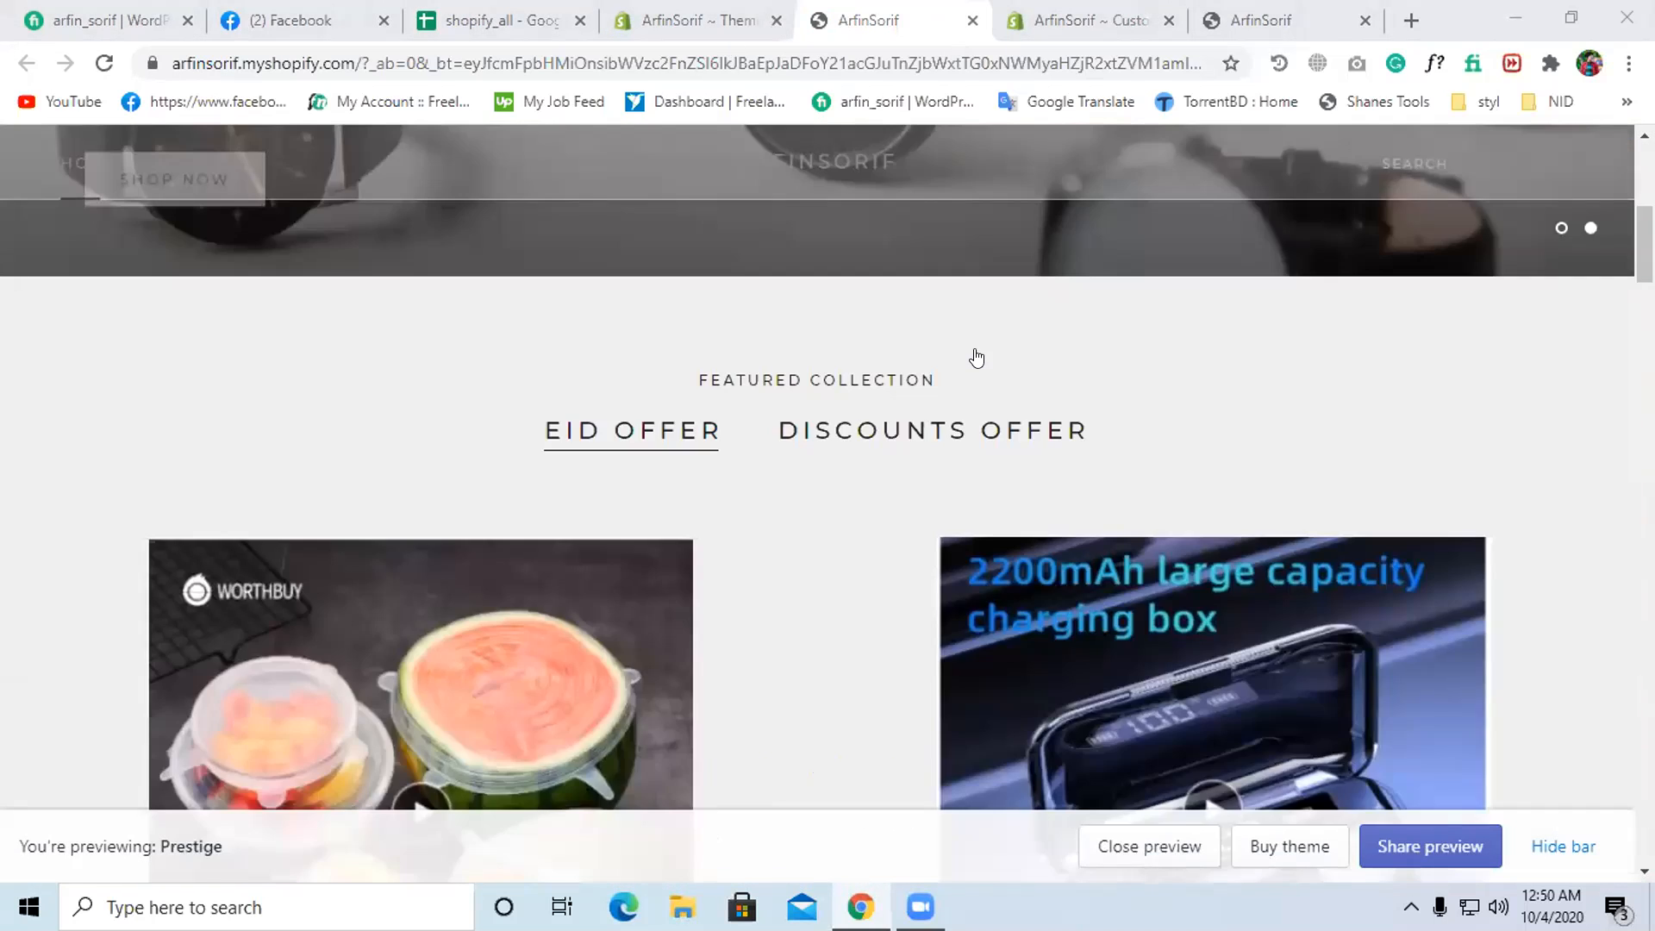
pyautogui.scroll(-12, 979, 375)
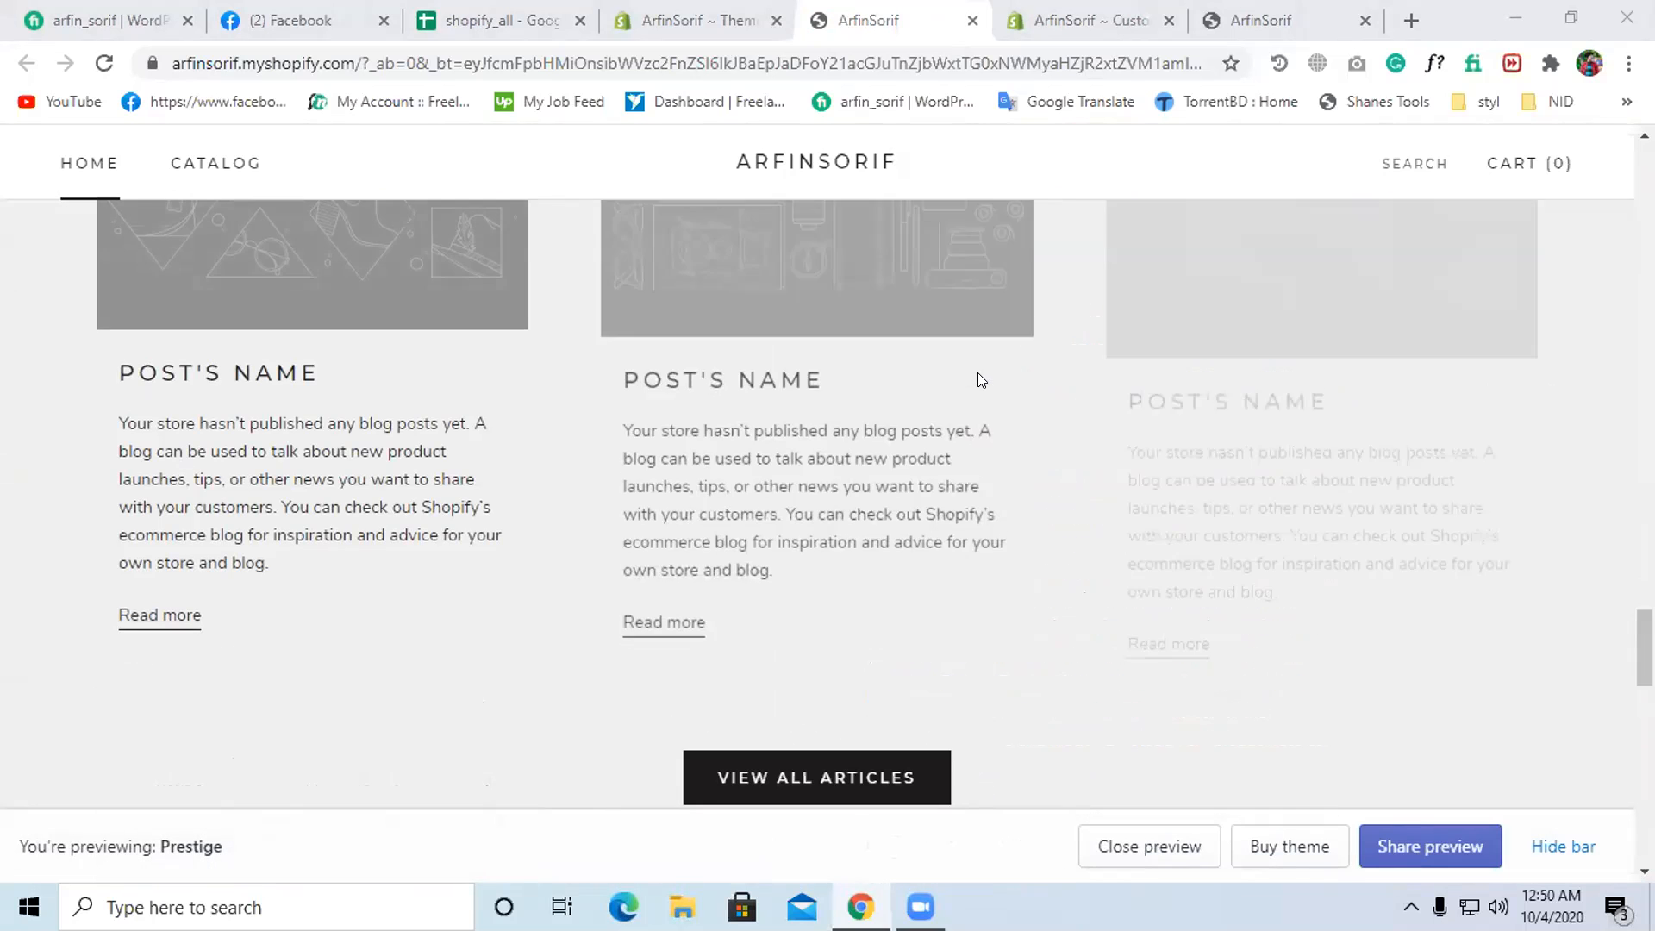
pyautogui.scroll(3, 953, 288)
pyautogui.hotkey('ctrl', 'shift', 'Tab')
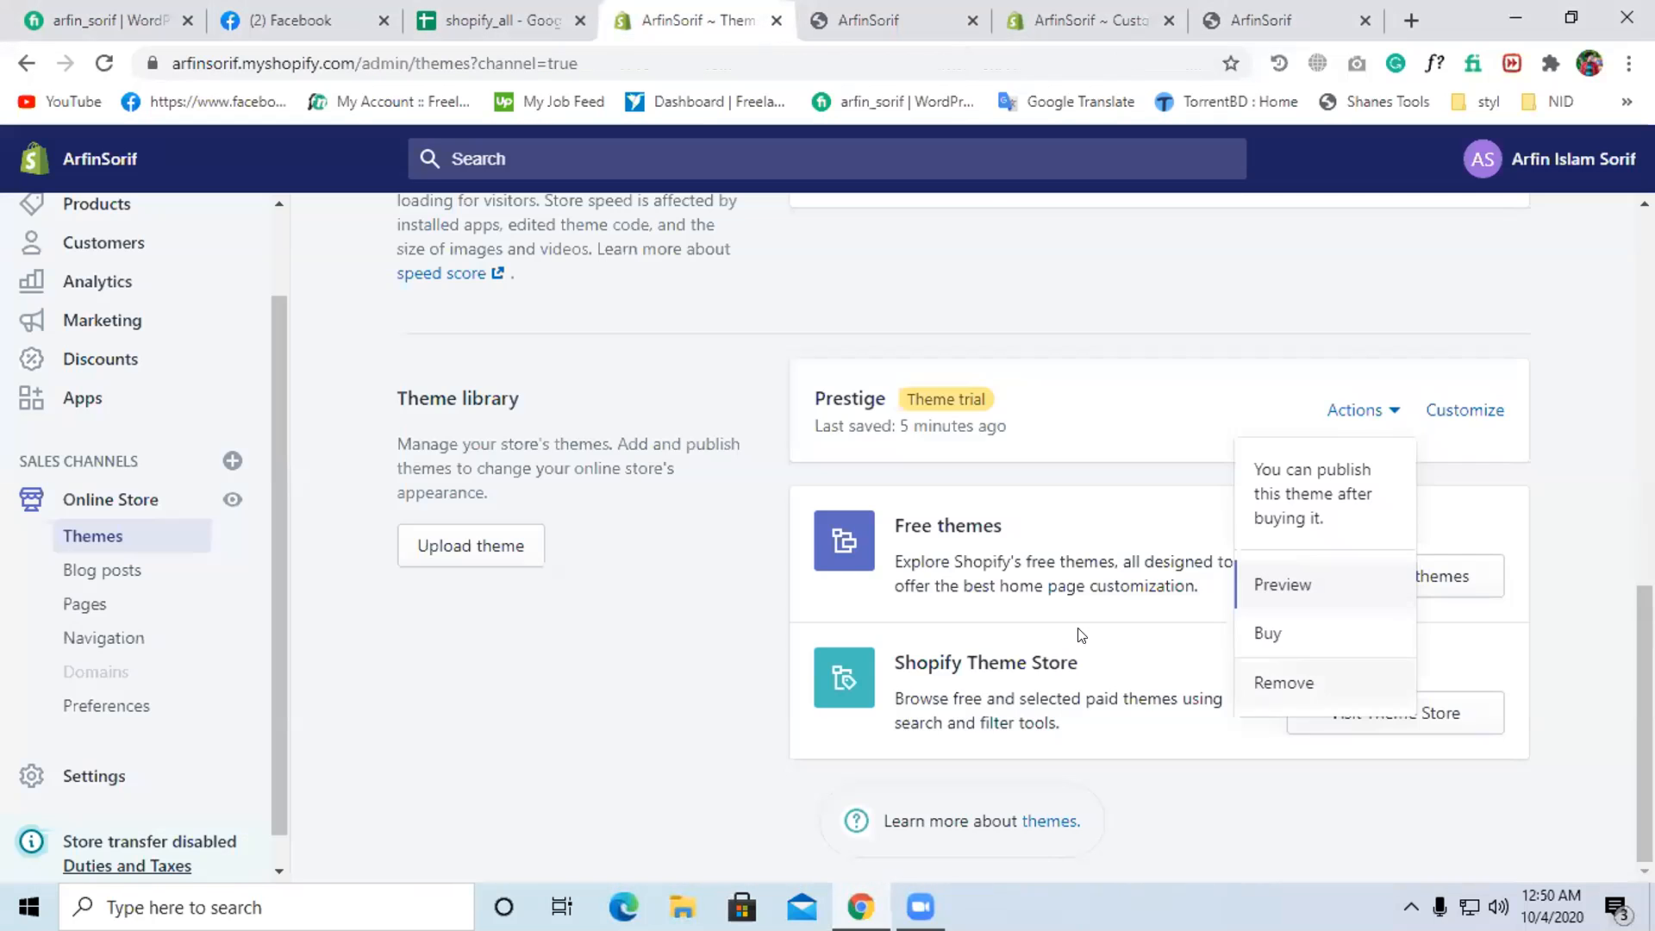
pyautogui.scroll(5, 1379, 709)
pyautogui.scroll(-5, 948, 750)
pyautogui.scroll(10, 977, 722)
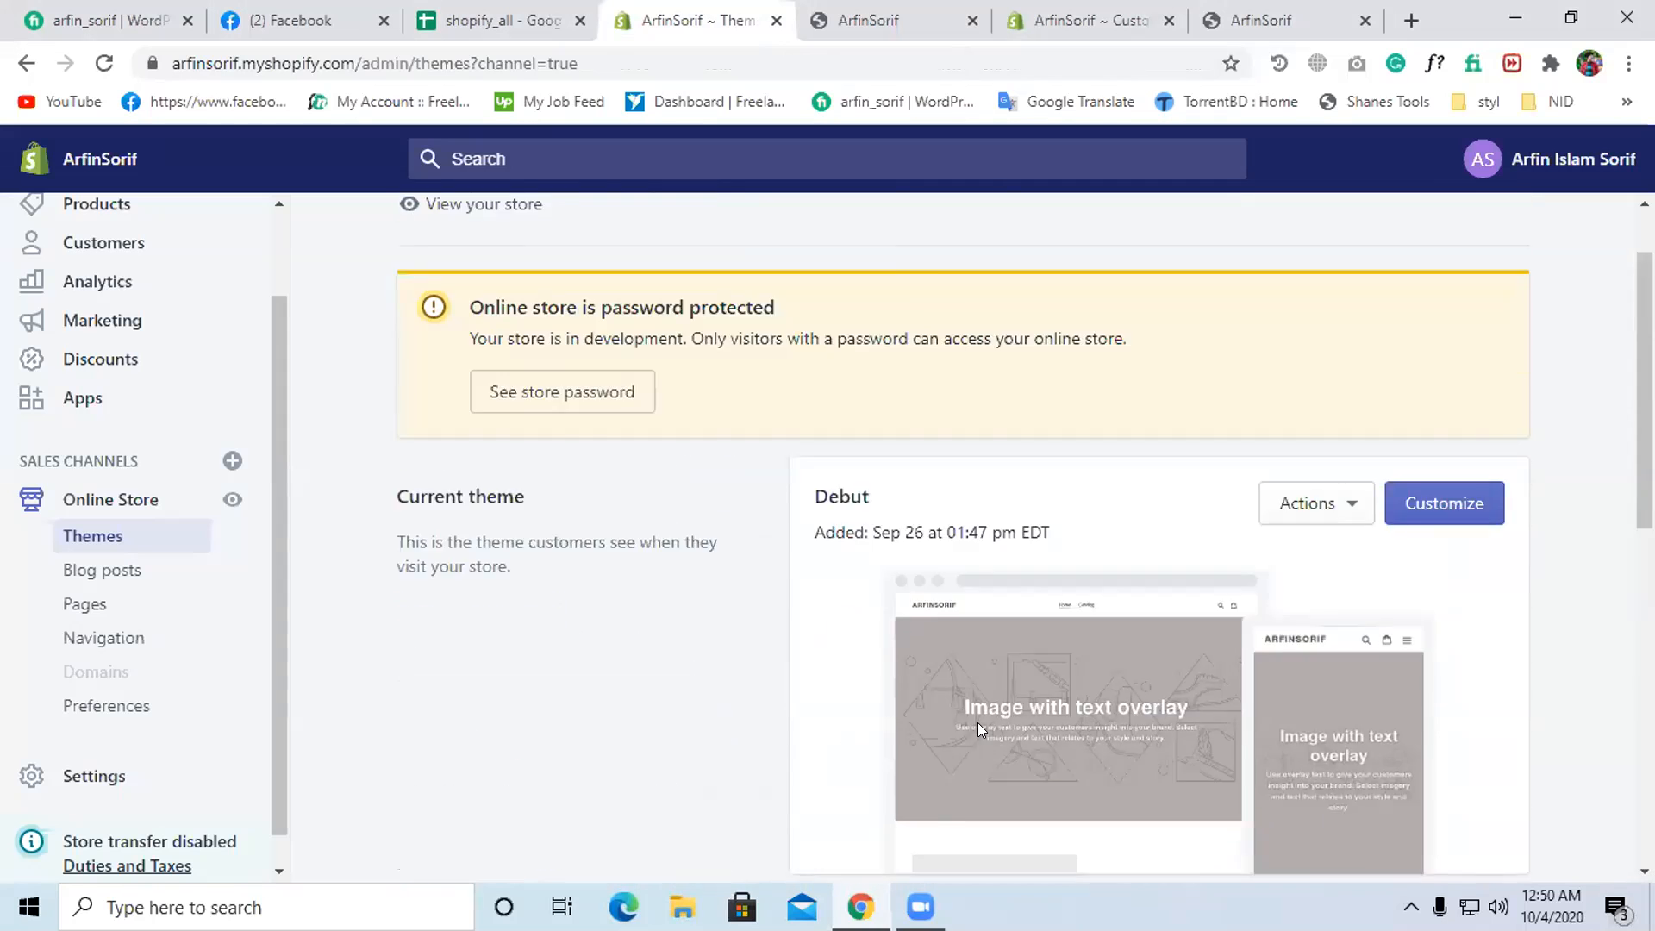
pyautogui.scroll(-10, 977, 722)
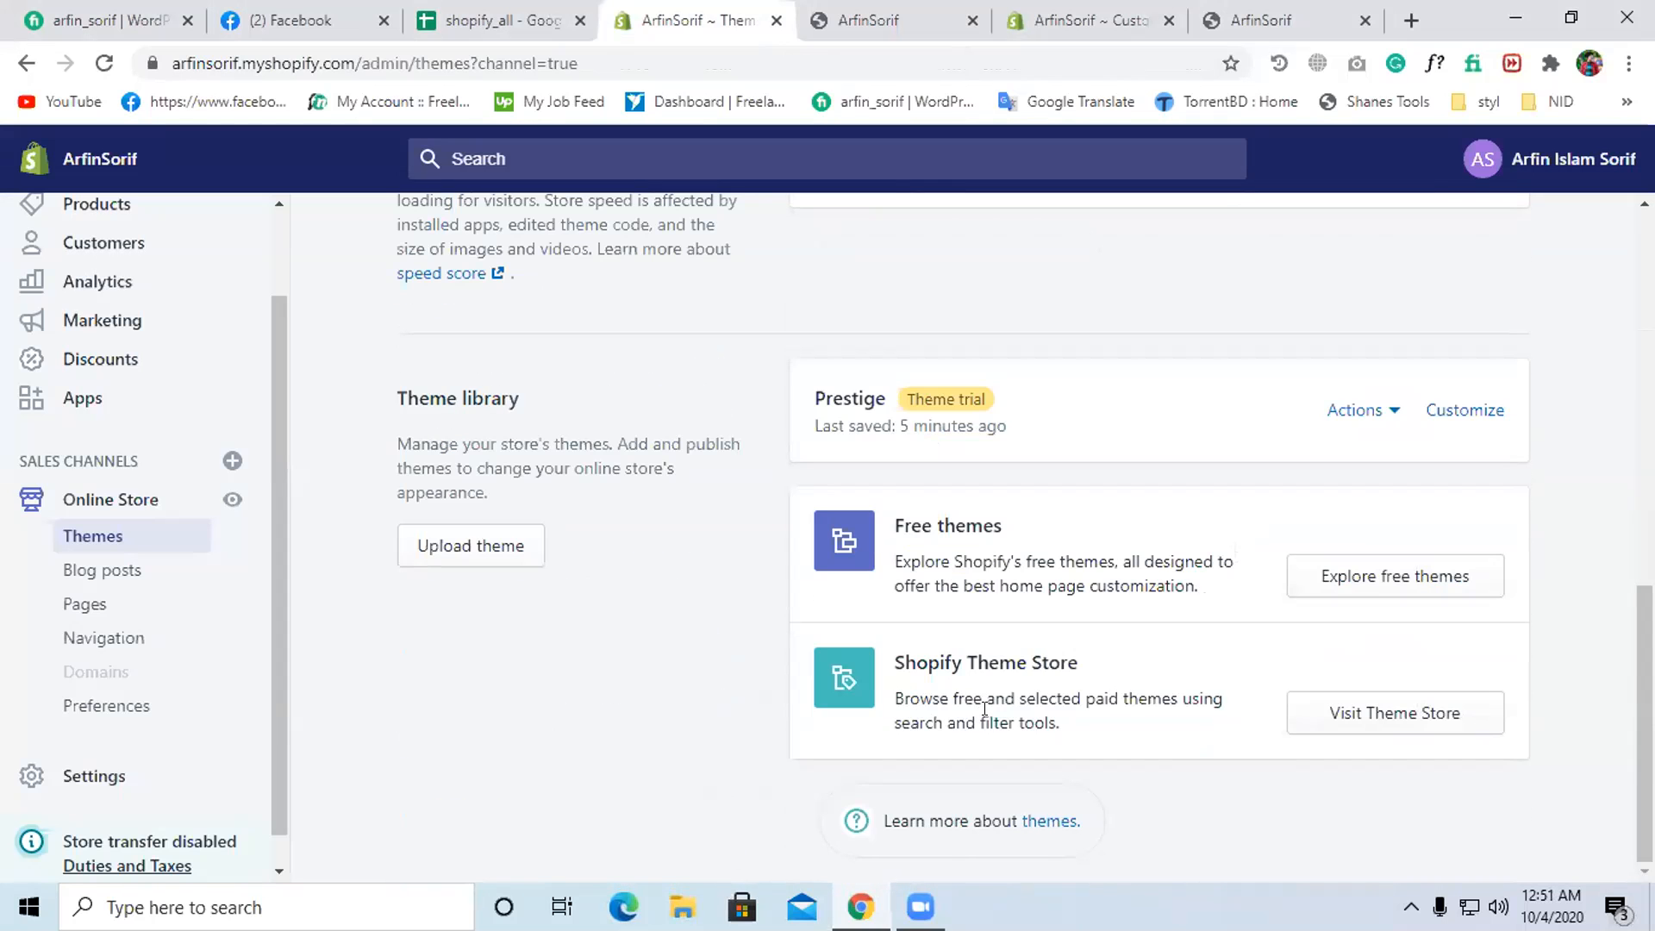
pyautogui.scroll(8, 984, 708)
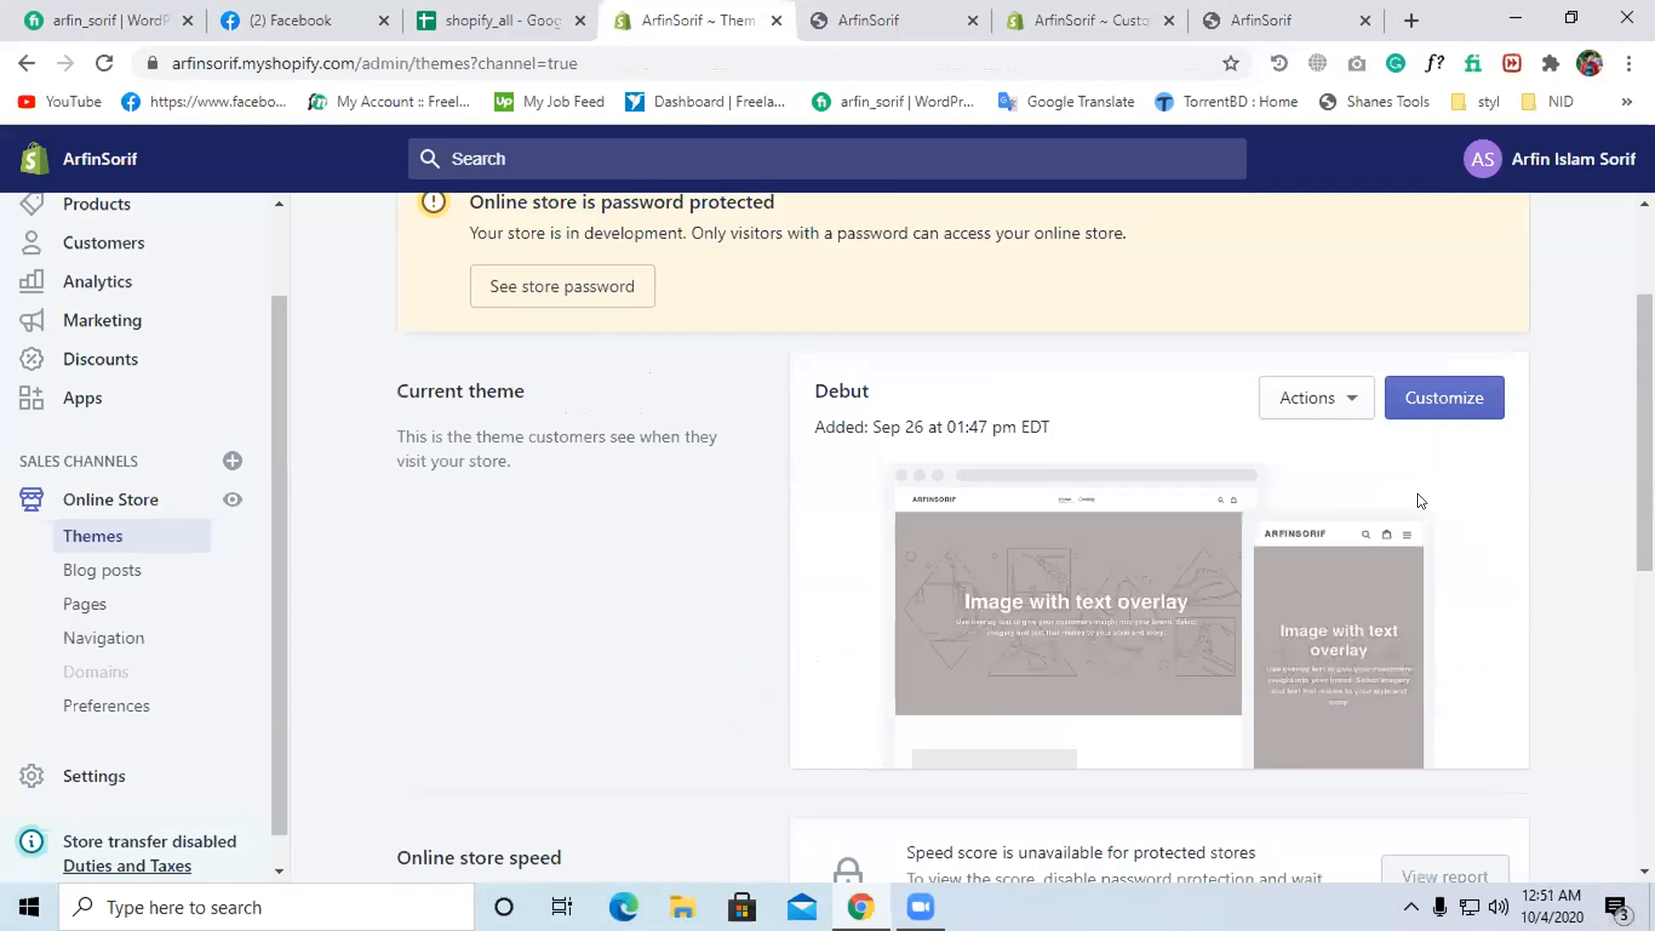
pyautogui.scroll(-8, 1418, 498)
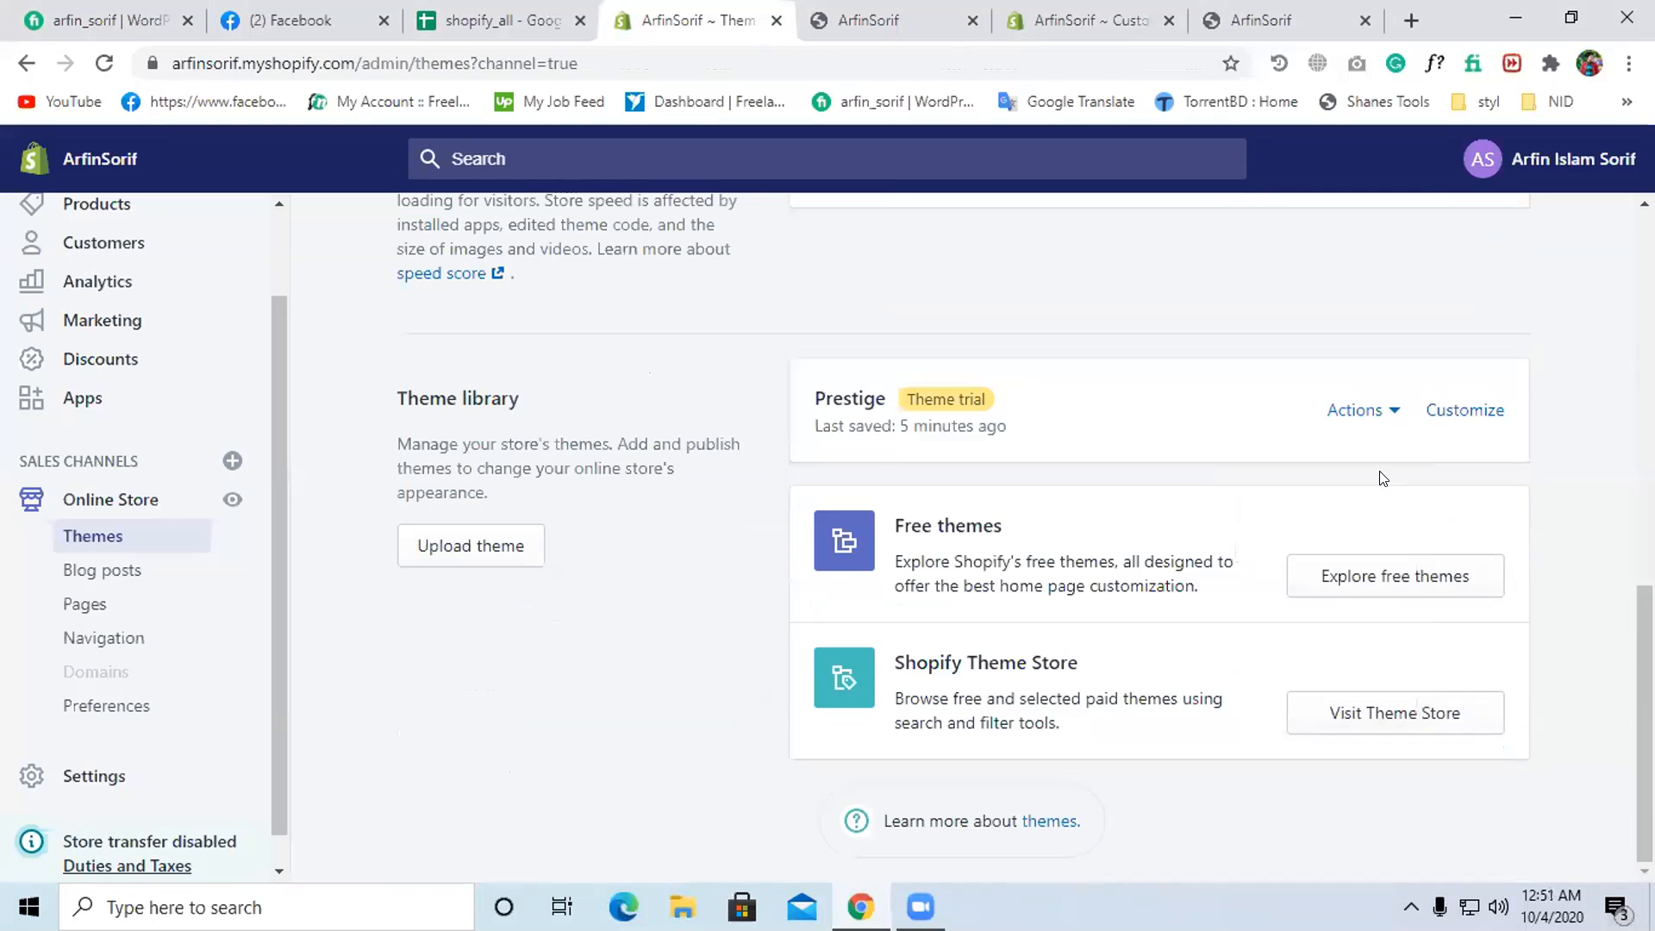
pyautogui.click(1370, 412)
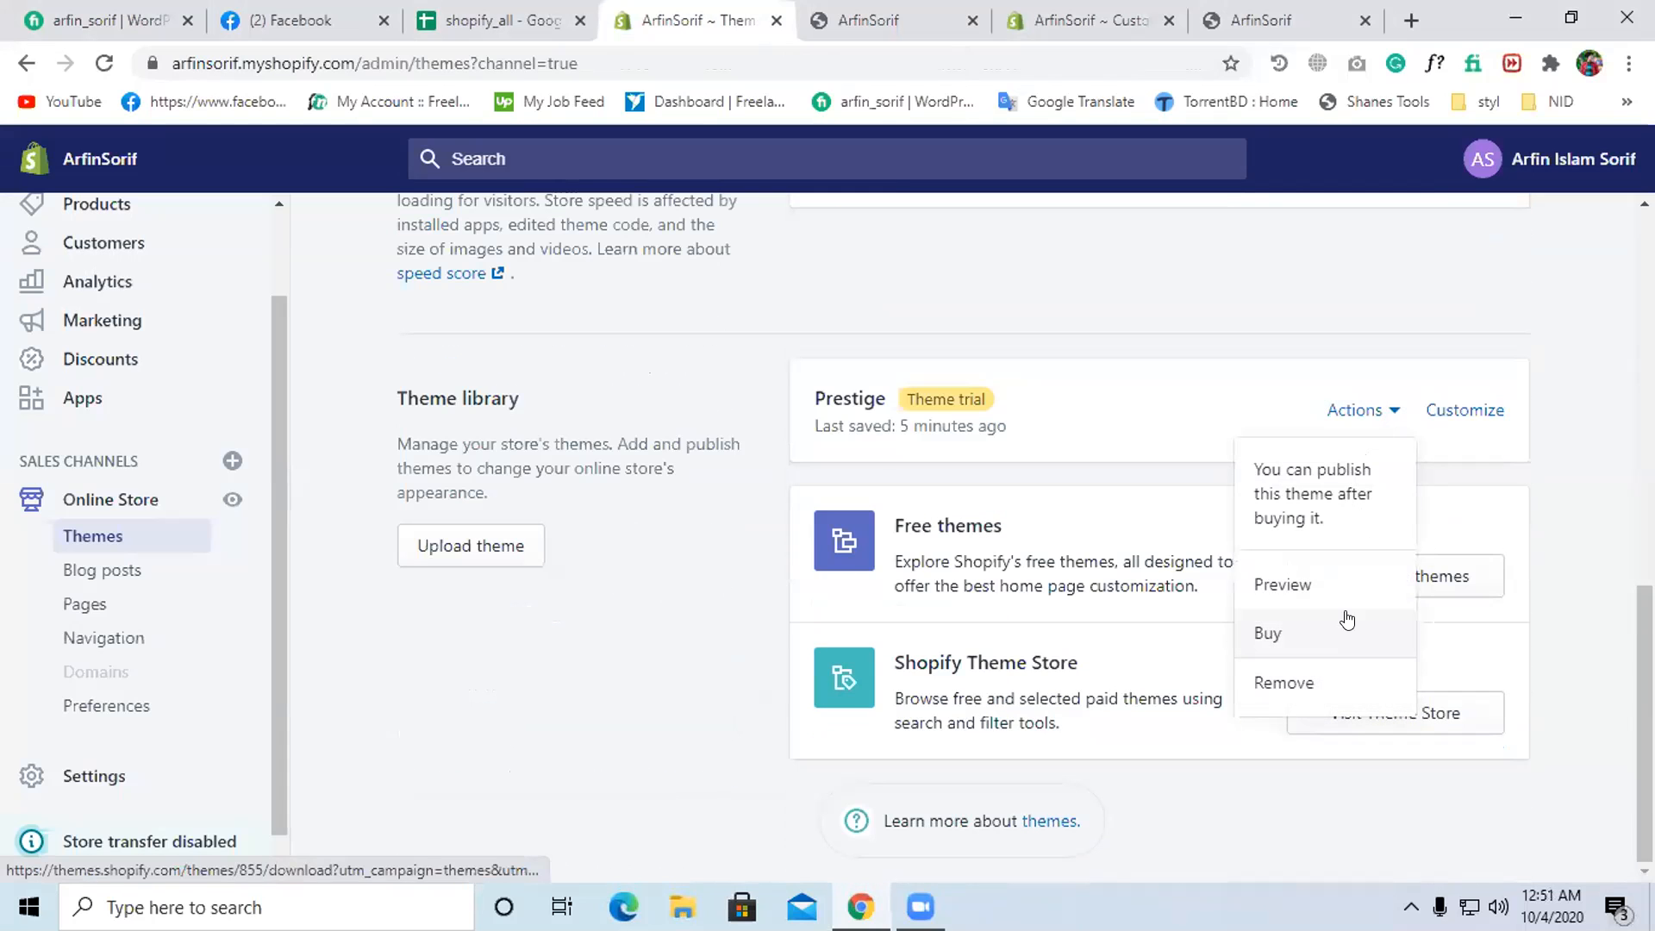
pyautogui.click(1476, 476)
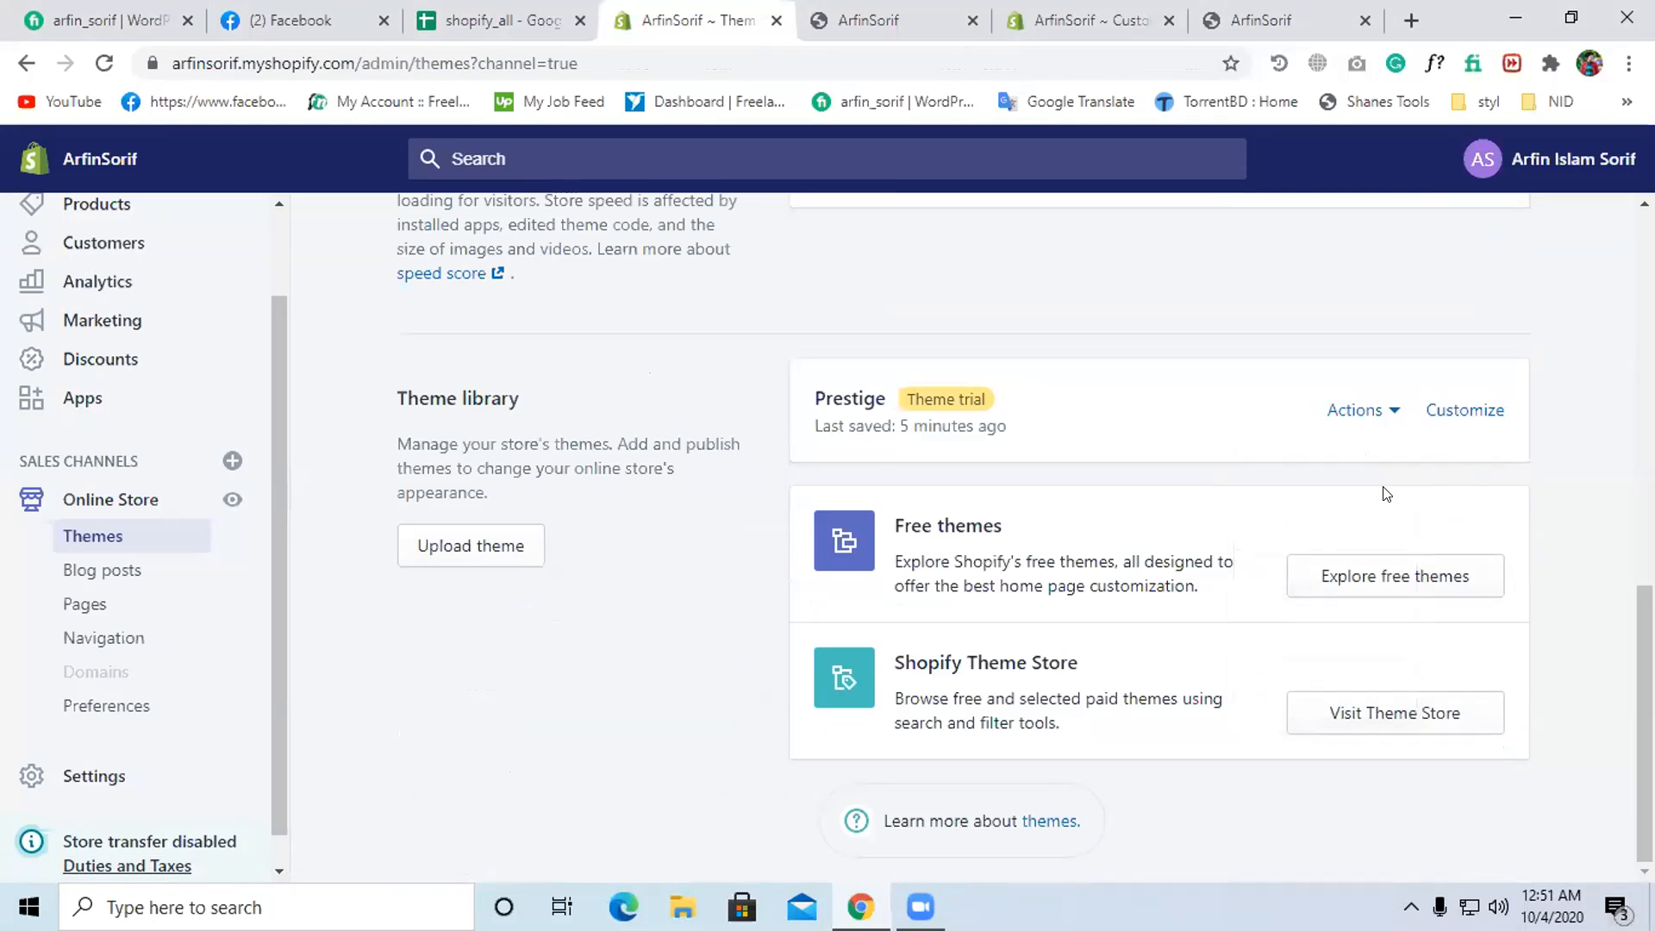
pyautogui.scroll(4, 1236, 512)
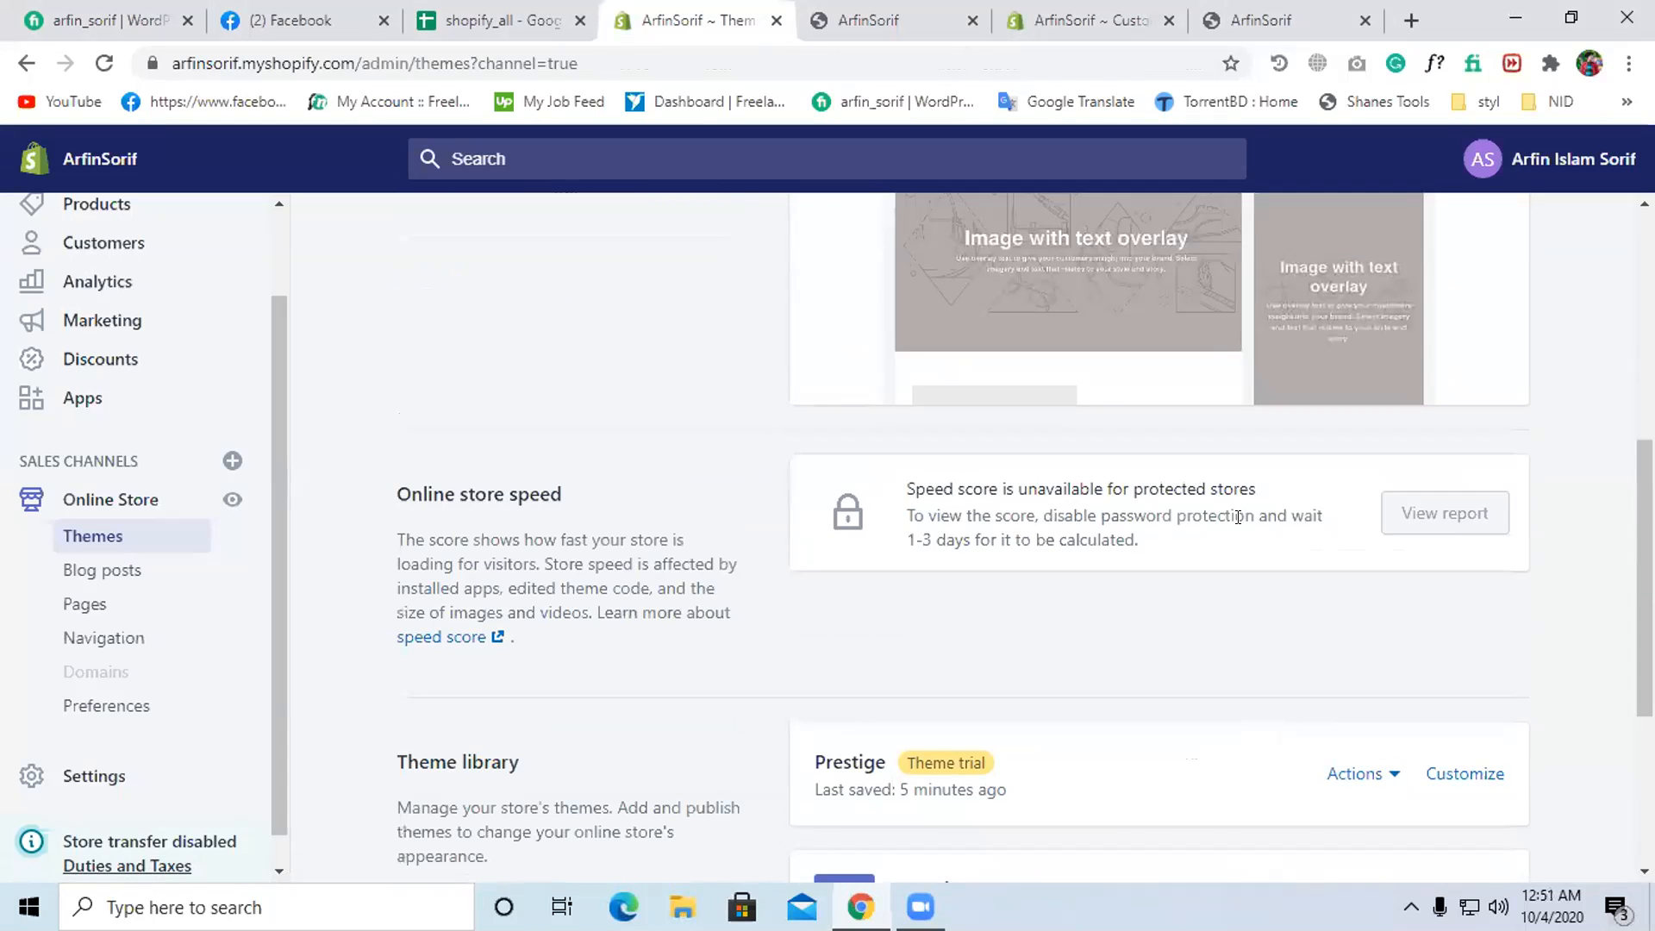
pyautogui.scroll(5, 1238, 517)
pyautogui.click(1295, 524)
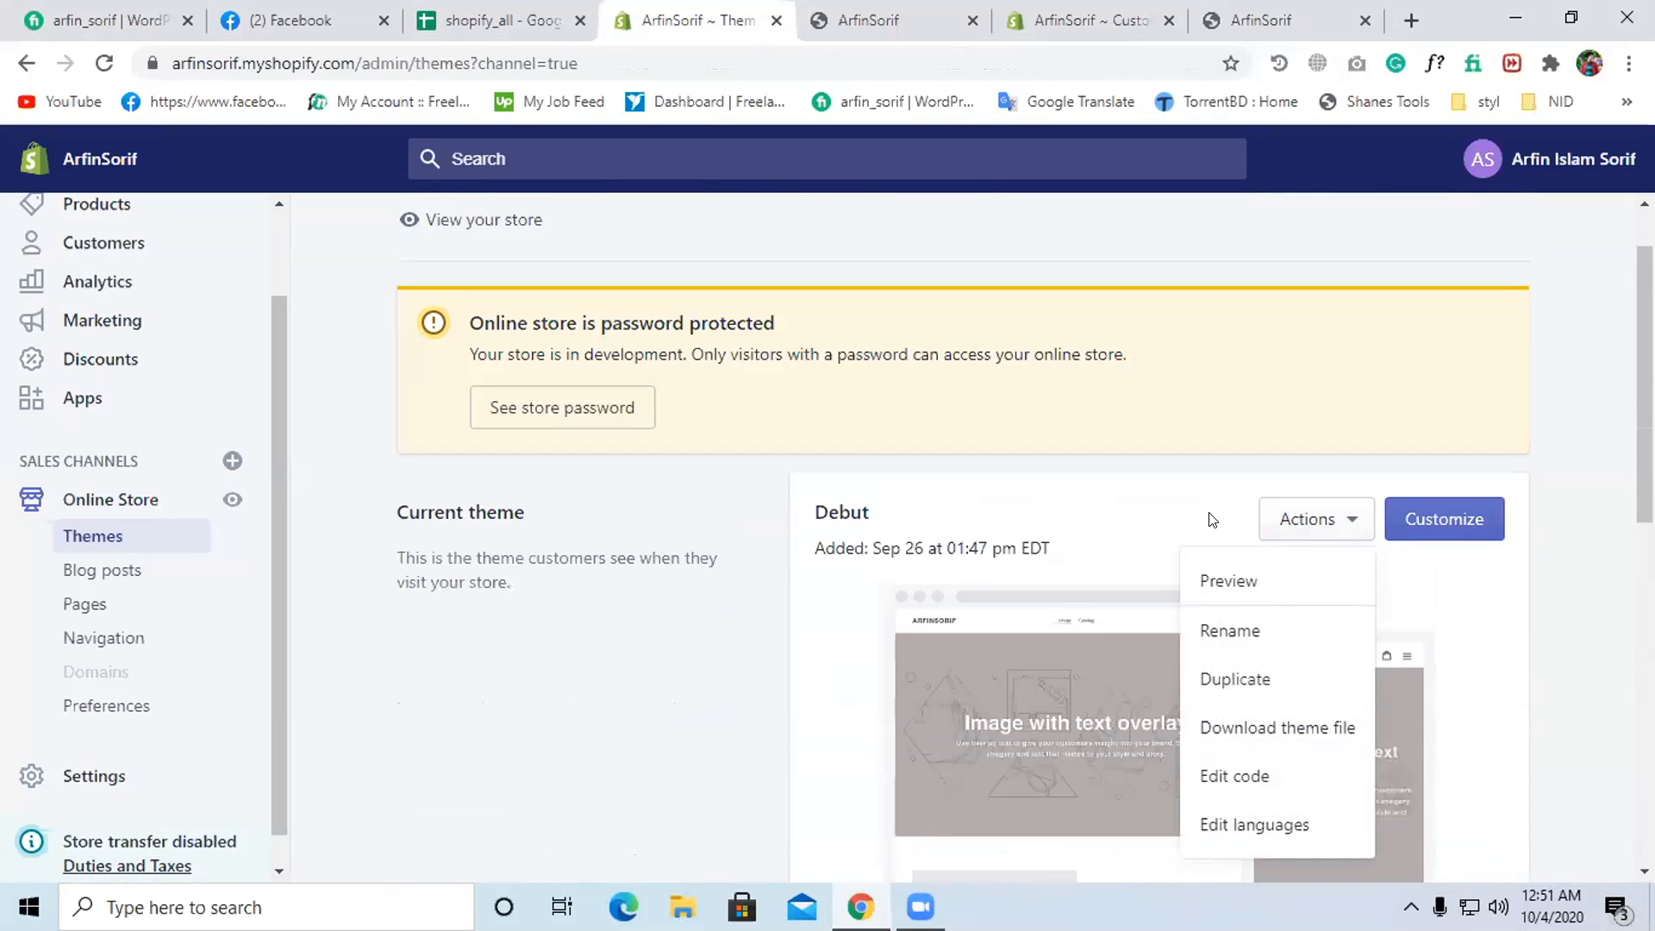
pyautogui.scroll(-1, 1210, 515)
pyautogui.scroll(3, 1212, 523)
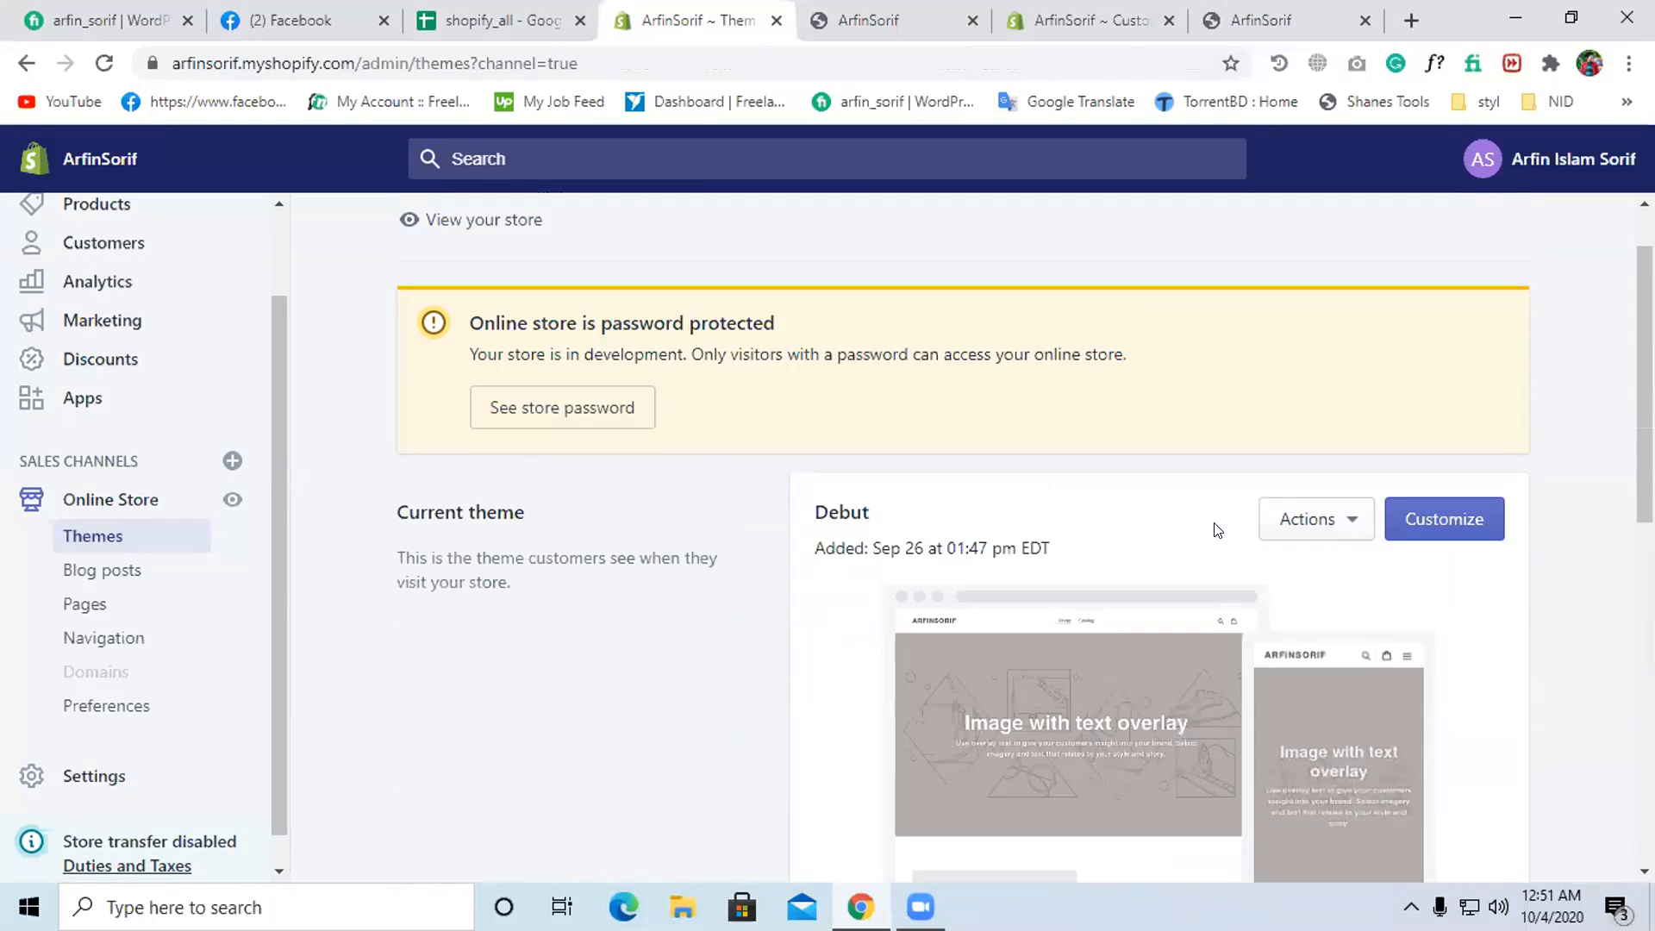
pyautogui.scroll(-1, 1219, 522)
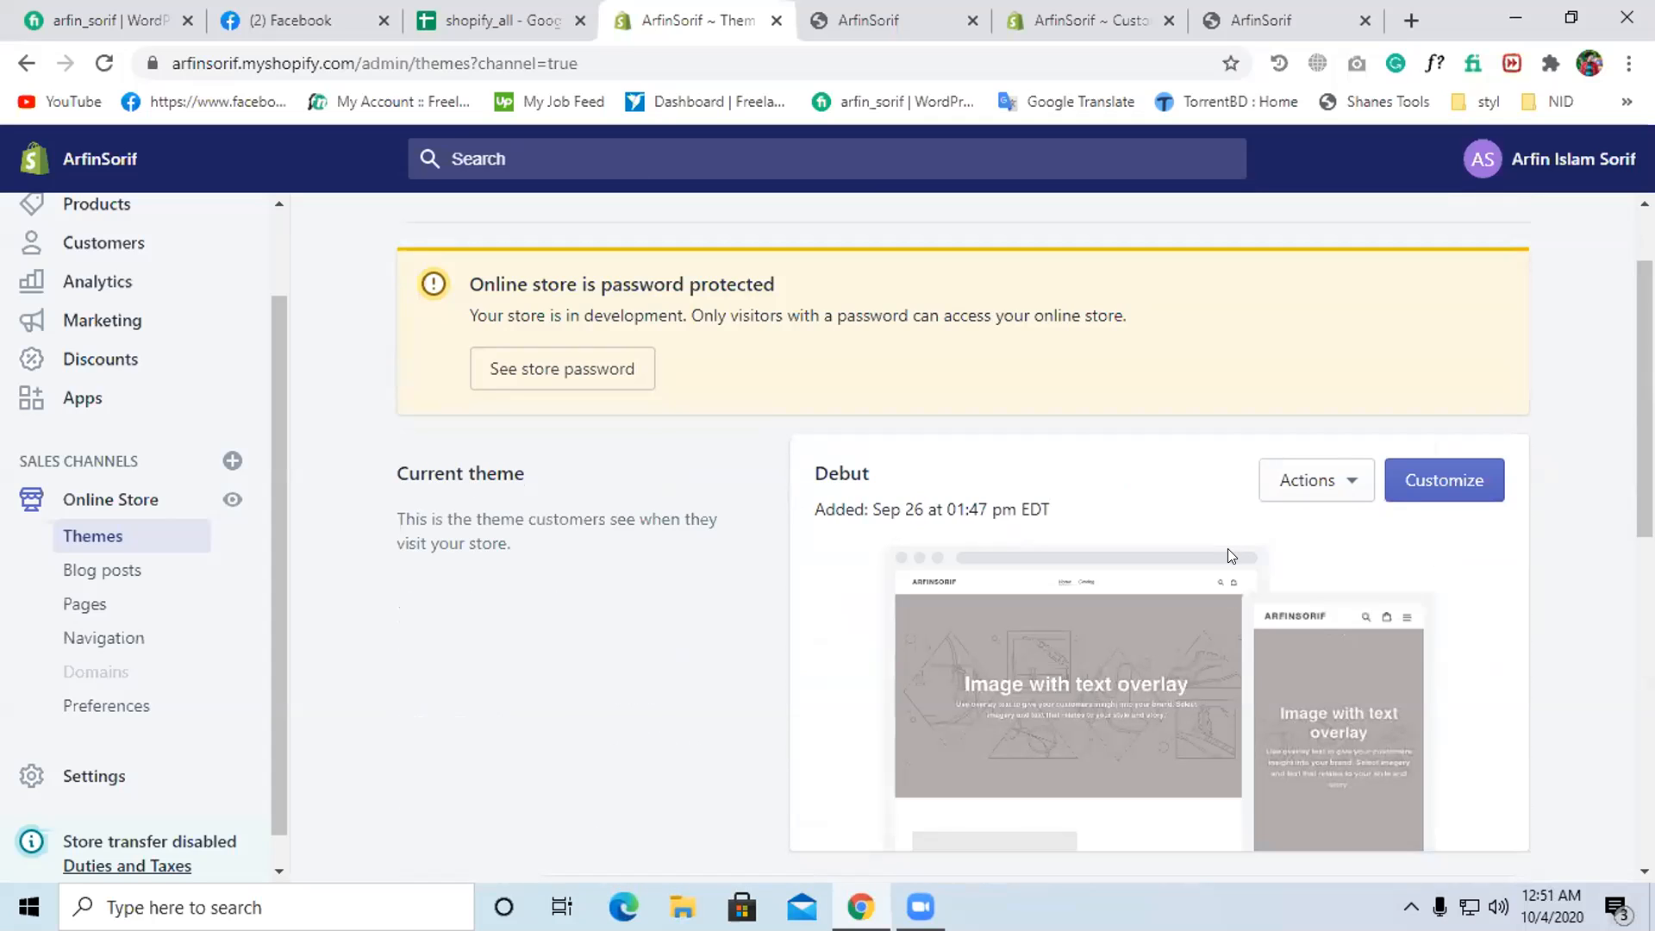
pyautogui.scroll(-8, 1227, 555)
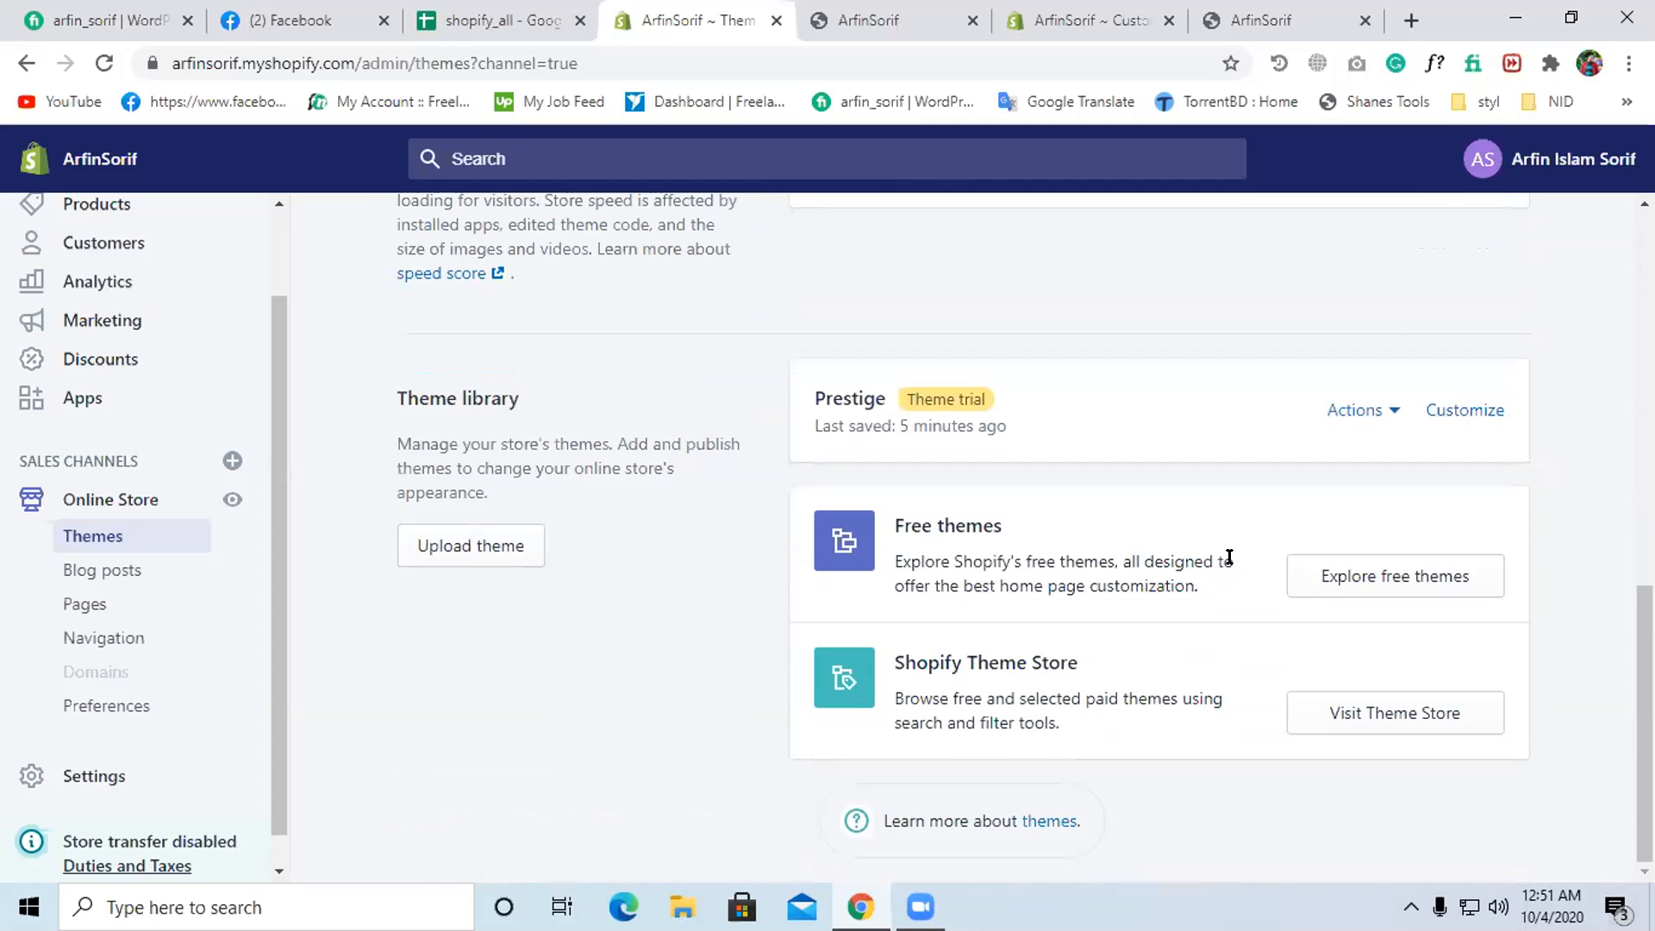